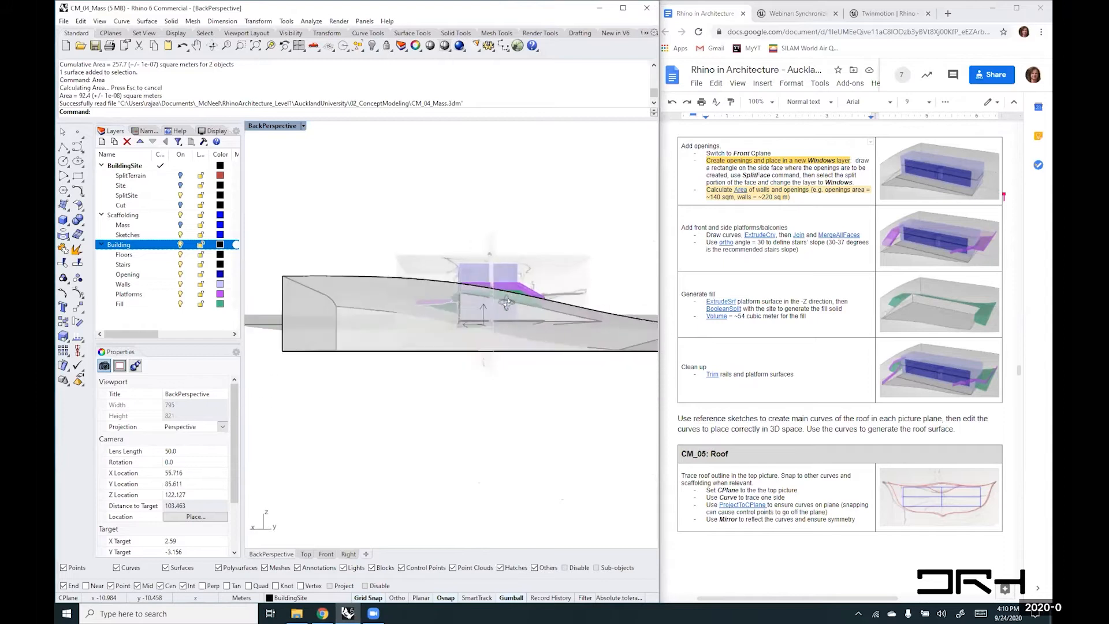
- Hide the Scaffolding layer and examine the finished building's walls, openings, platforms and fill on the site
{"action": "right_click_drag", "start_coordinate": [577, 429], "coordinate": [388, 484]}
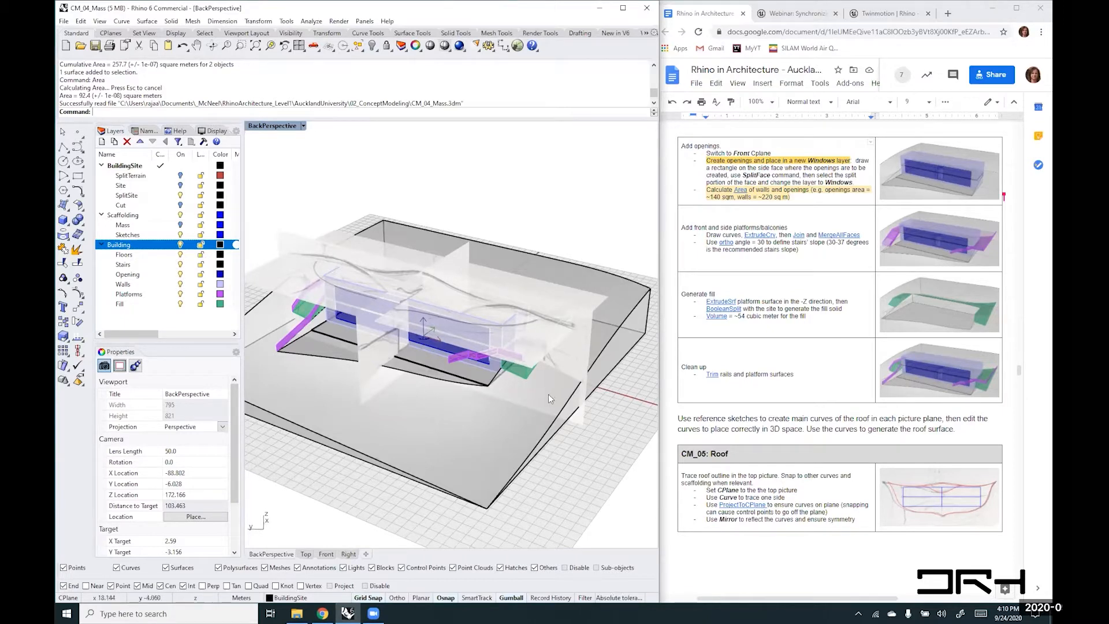
{"action": "right_click_drag", "start_coordinate": [469, 399], "coordinate": [545, 393]}
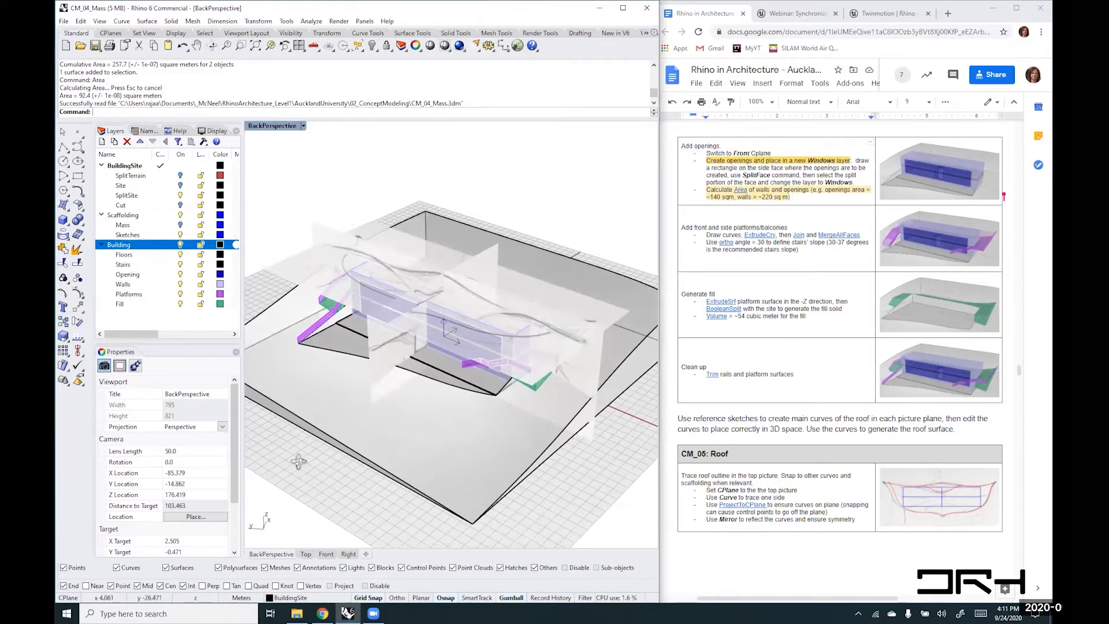
{"action": "right_click_drag", "start_coordinate": [310, 470], "coordinate": [419, 448]}
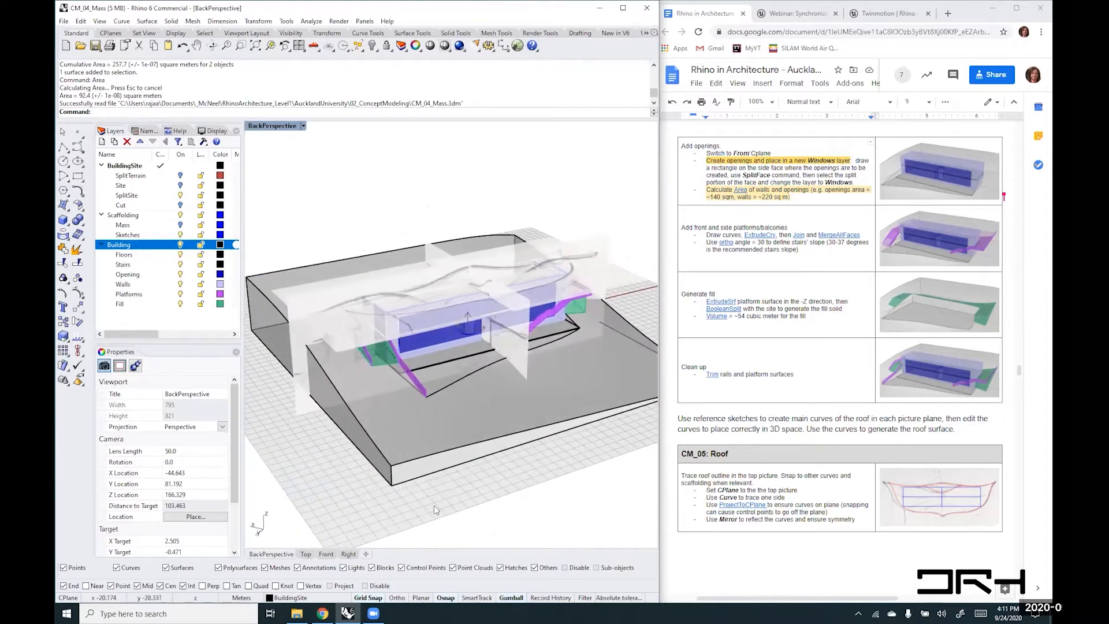
{"action": "right_click_drag", "start_coordinate": [390, 490], "coordinate": [548, 481]}
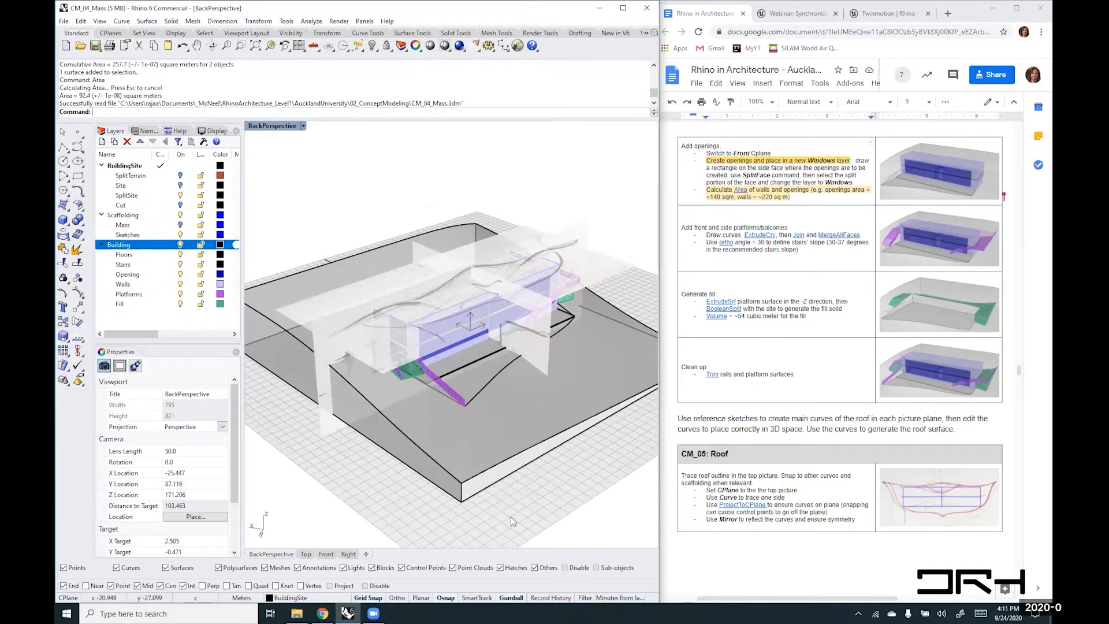
{"action": "left_click", "coordinate": [180, 215]}
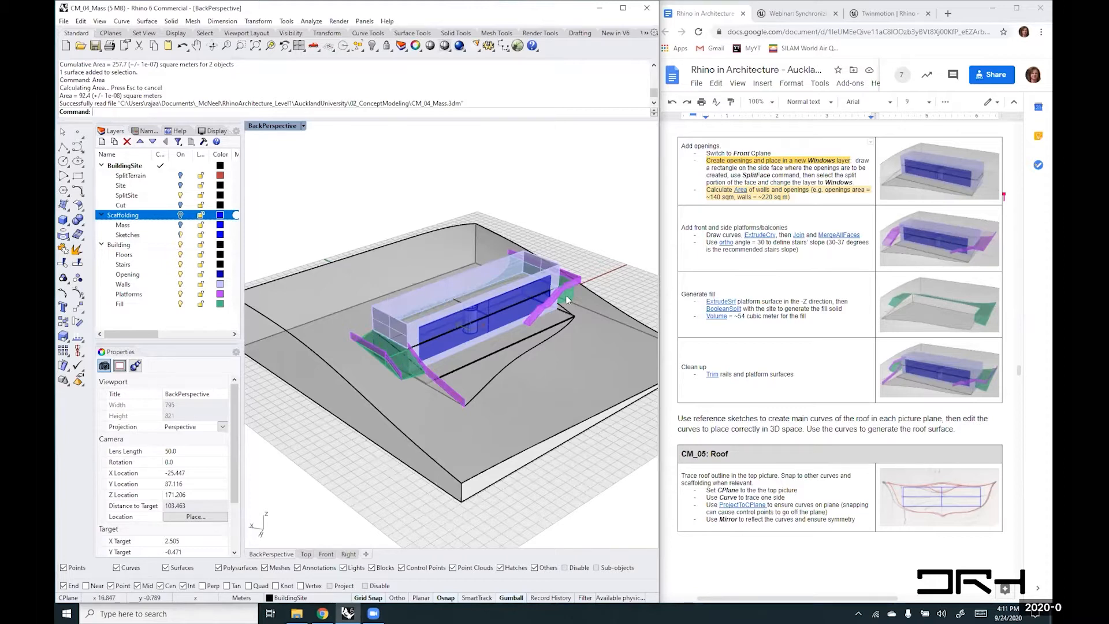
{"action": "scroll", "coordinate": [465, 314], "scroll_direction": "up", "scroll_amount": 3}
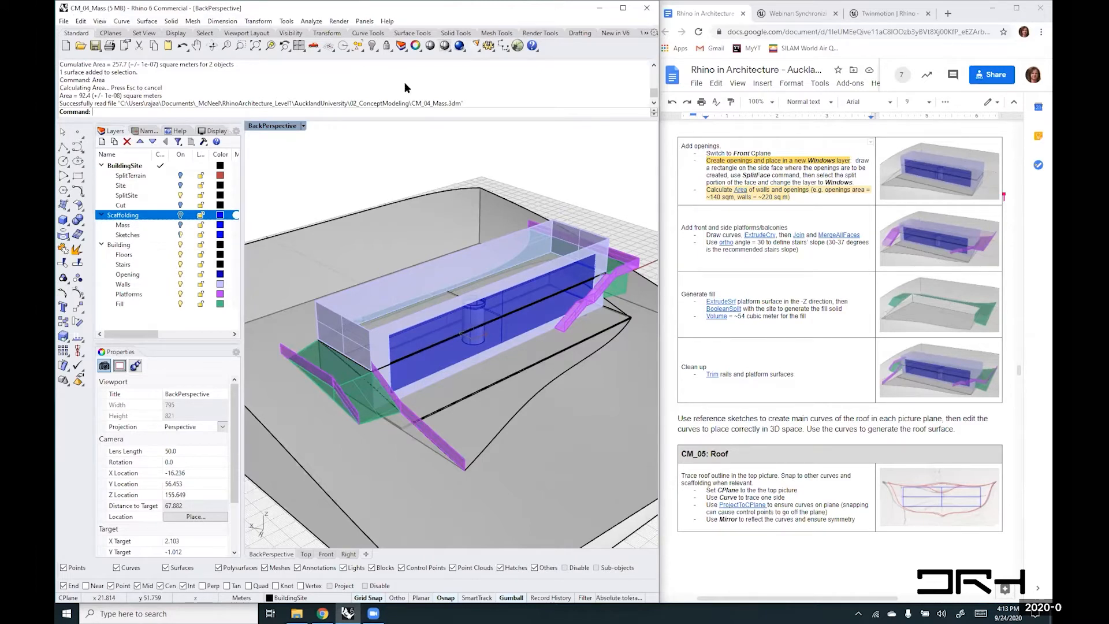
- Hide the Building layer and show the Scaffolding layer with its Mass sublayer on and Sketches off
{"action": "left_click", "coordinate": [181, 245]}
{"action": "left_click", "coordinate": [181, 245]}
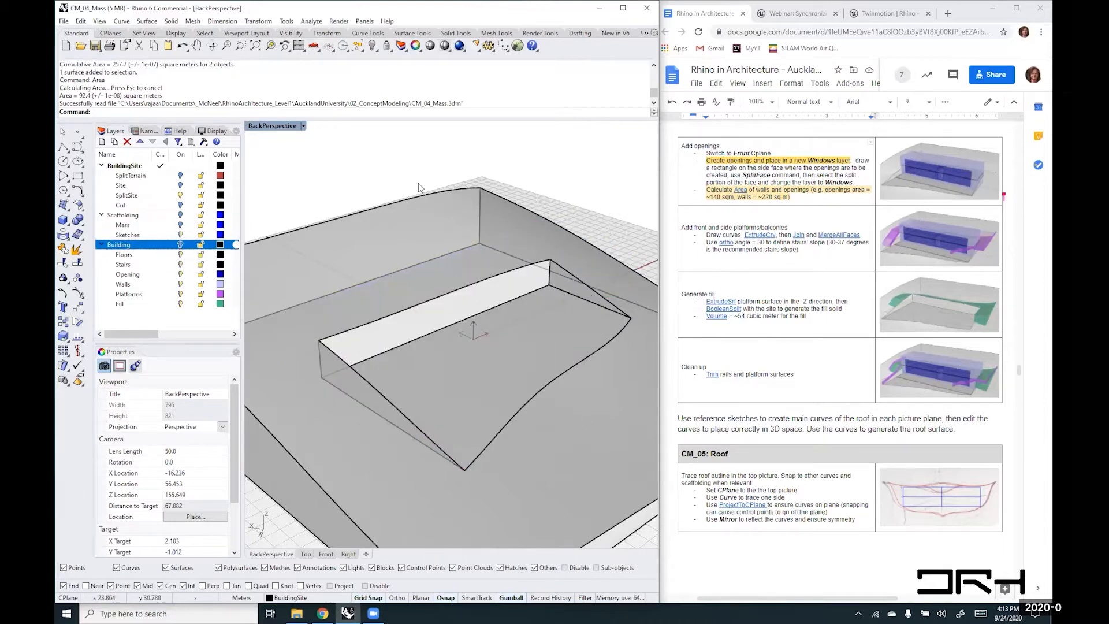
{"action": "left_click", "coordinate": [180, 214]}
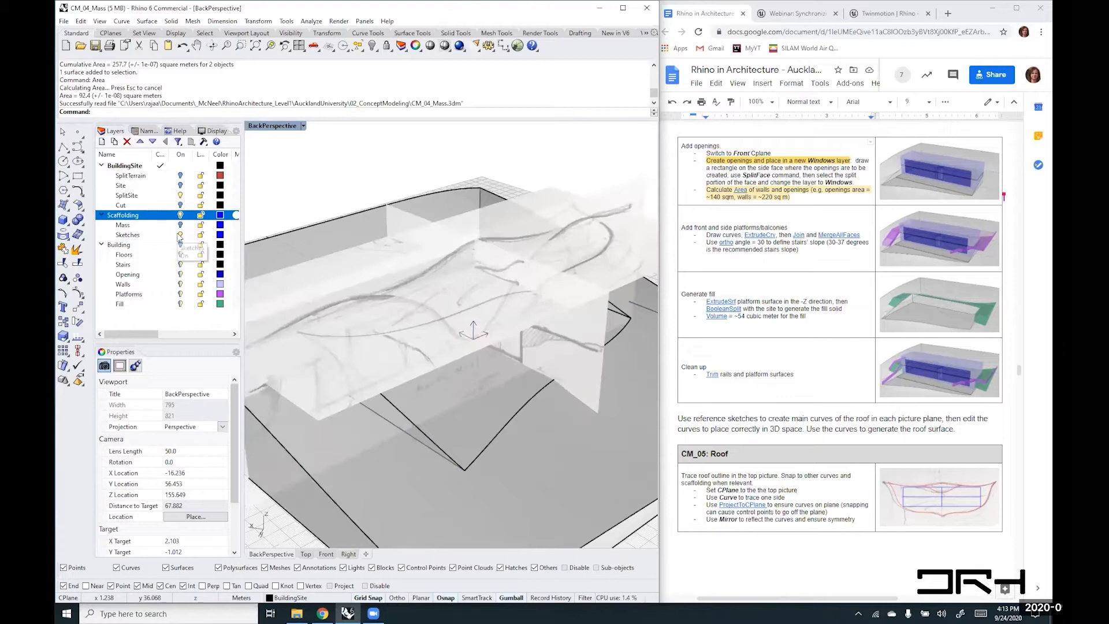
{"action": "left_click", "coordinate": [180, 234]}
{"action": "left_click", "coordinate": [180, 225]}
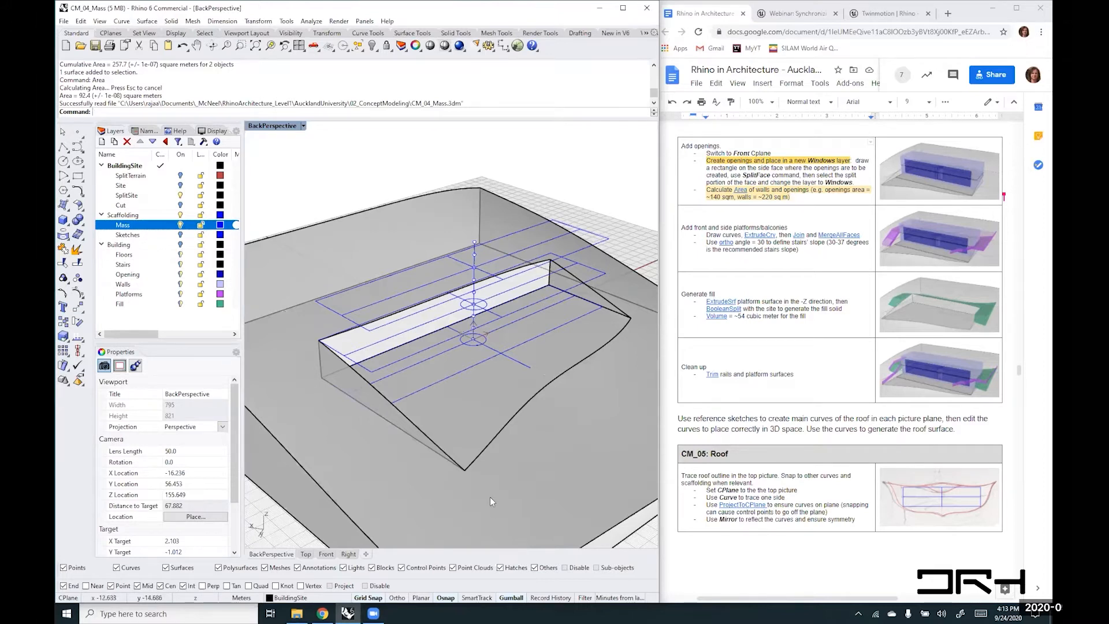
- Restore the World Top construction plane and examine its position relative to the site
{"action": "left_click", "coordinate": [145, 131]}
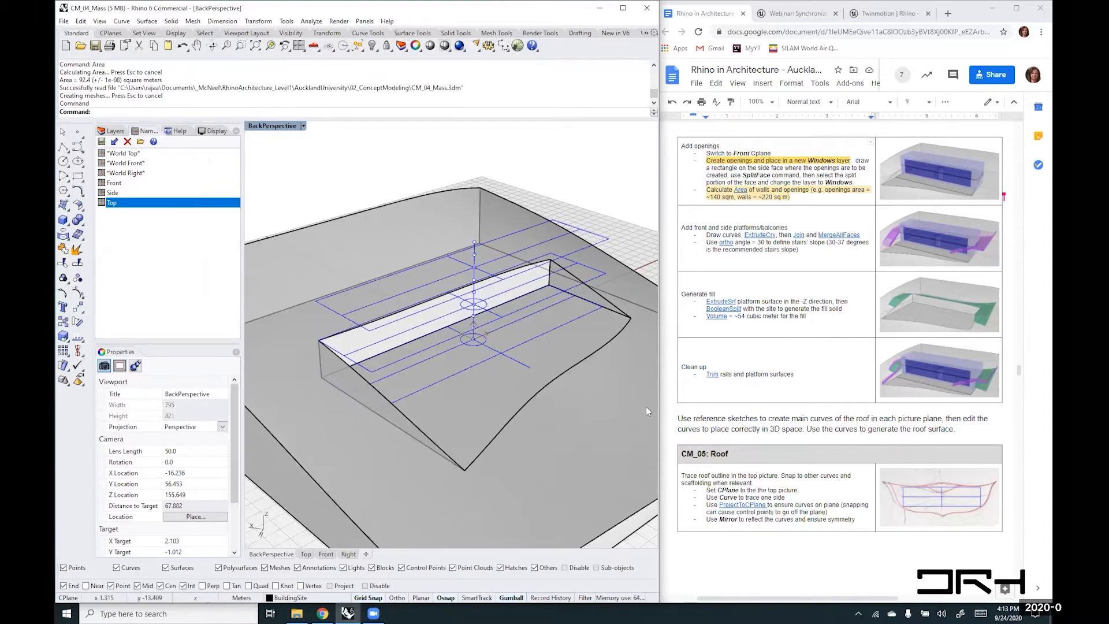
{"action": "mouse_move", "coordinate": [536, 389]}
{"action": "right_mouse_down"}
{"action": "mouse_move", "coordinate": [522, 384]}
{"action": "mouse_move", "coordinate": [543, 395]}
{"action": "mouse_move", "coordinate": [531, 392]}
{"action": "right_mouse_up"}
{"action": "scroll", "coordinate": [530, 389], "scroll_direction": "down", "scroll_amount": 5}
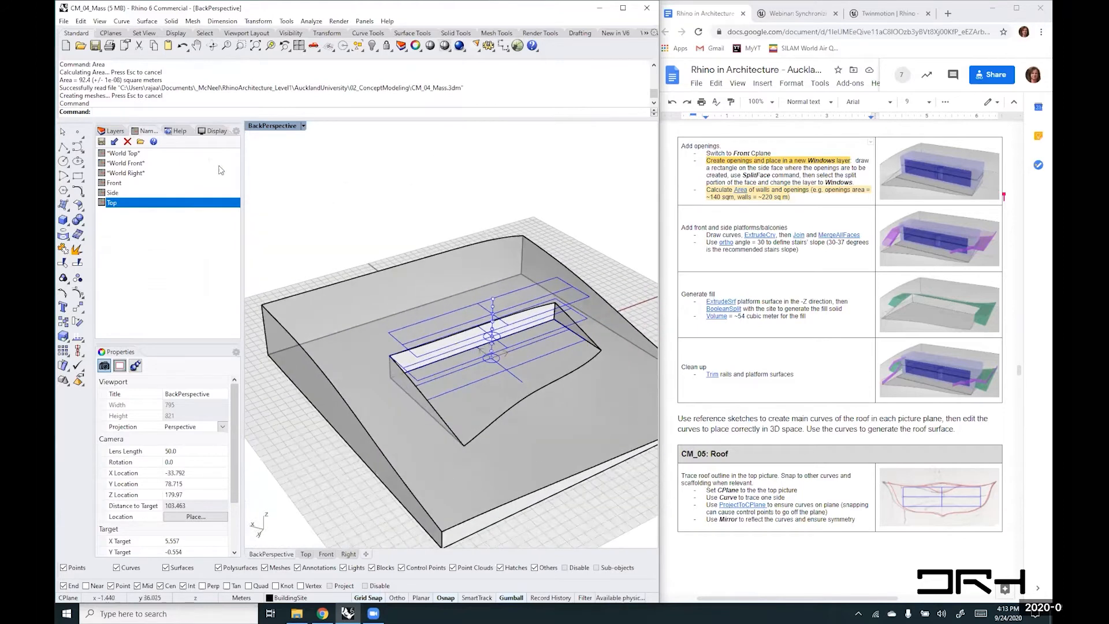
{"action": "double_click", "coordinate": [121, 153]}
{"action": "scroll", "coordinate": [401, 322], "scroll_direction": "down", "scroll_amount": 15}
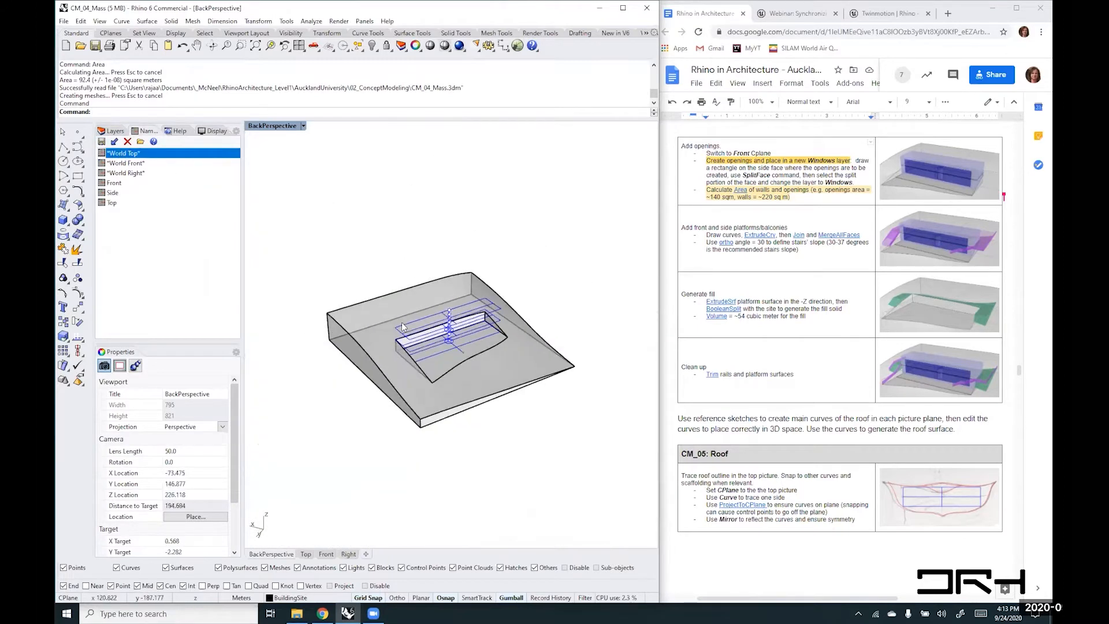
{"action": "mouse_move", "coordinate": [491, 442]}
{"action": "right_mouse_down"}
{"action": "mouse_move", "coordinate": [439, 416]}
{"action": "mouse_move", "coordinate": [436, 396]}
{"action": "mouse_move", "coordinate": [483, 432]}
{"action": "right_mouse_up"}
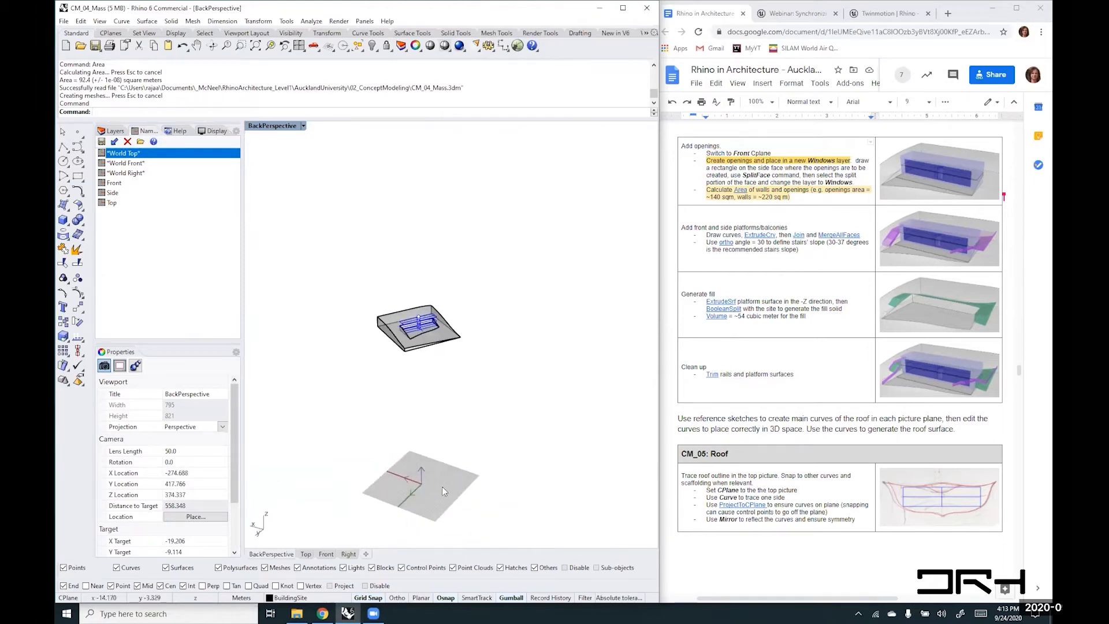
- Restore the saved Top construction plane and examine the scaffolding curves around the site cut
{"action": "double_click", "coordinate": [111, 203]}
{"action": "scroll", "coordinate": [418, 324], "scroll_direction": "up", "scroll_amount": 14}
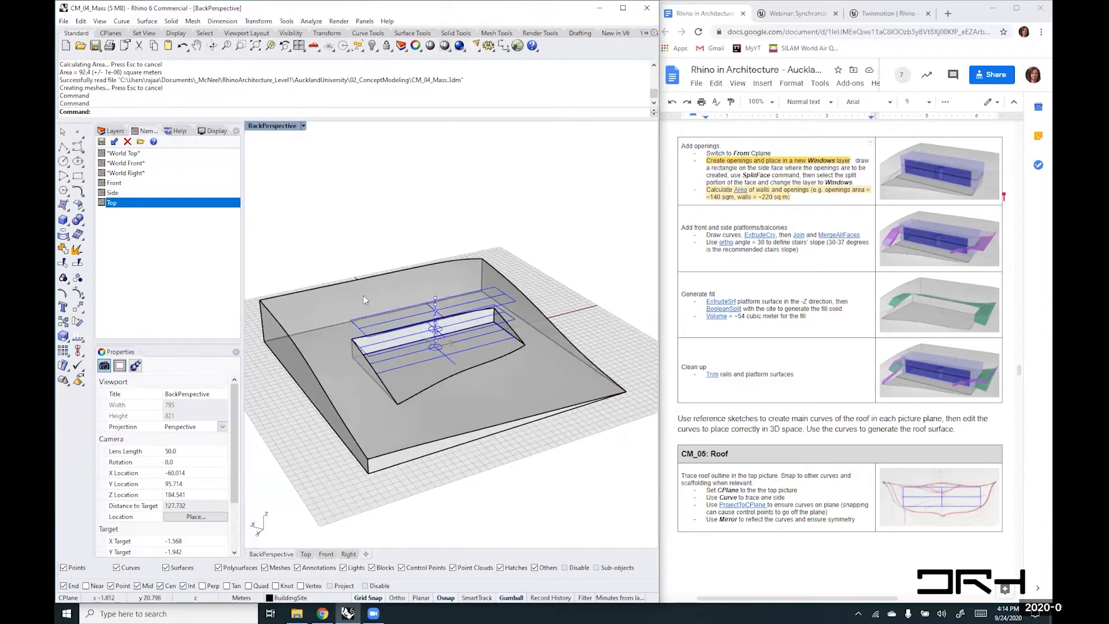
{"action": "right_click_drag", "start_coordinate": [342, 290], "coordinate": [386, 313]}
{"action": "scroll", "coordinate": [461, 318], "scroll_direction": "up", "scroll_amount": 4}
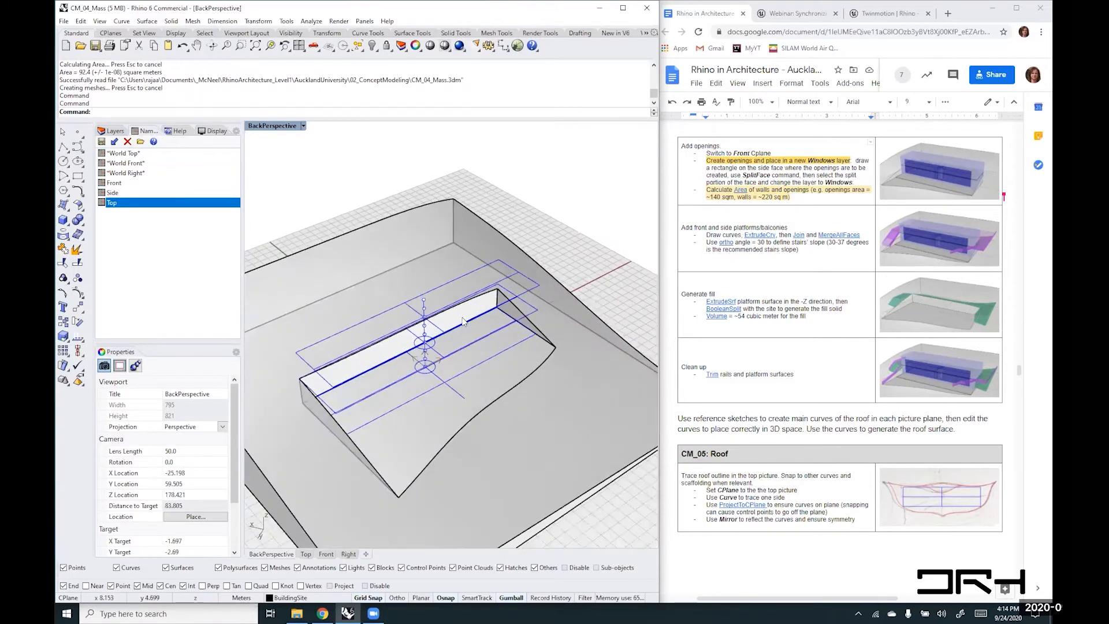
{"action": "mouse_move", "coordinate": [475, 354]}
{"action": "right_mouse_down"}
{"action": "mouse_move", "coordinate": [406, 329]}
{"action": "mouse_move", "coordinate": [485, 277]}
{"action": "mouse_move", "coordinate": [528, 276]}
{"action": "mouse_move", "coordinate": [469, 339]}
{"action": "right_mouse_up"}
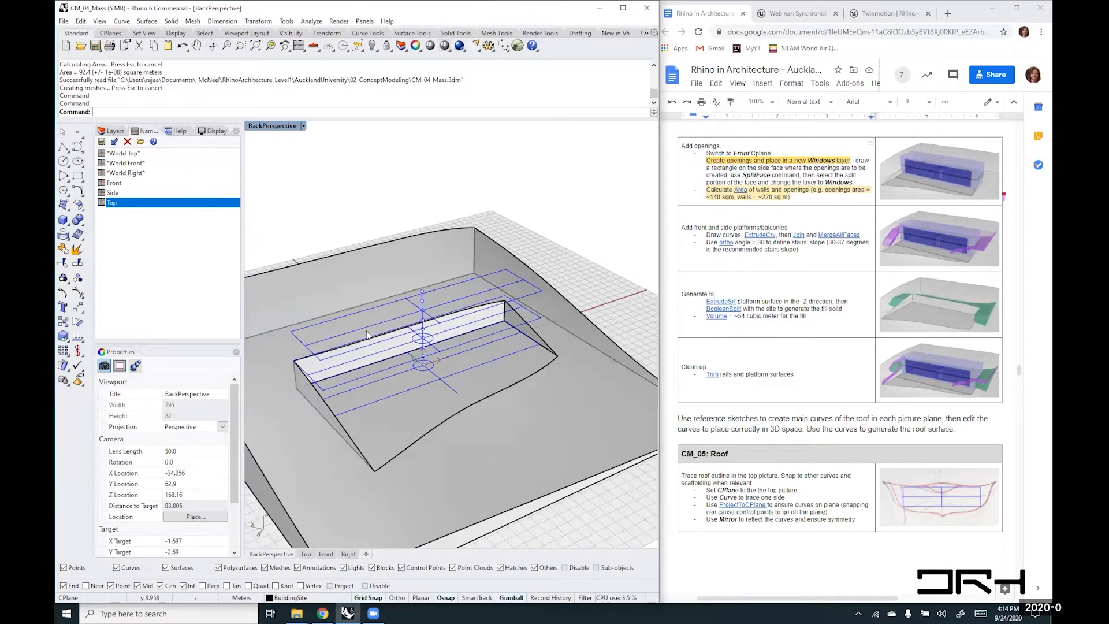
{"action": "right_click_drag", "start_coordinate": [370, 323], "coordinate": [395, 334]}
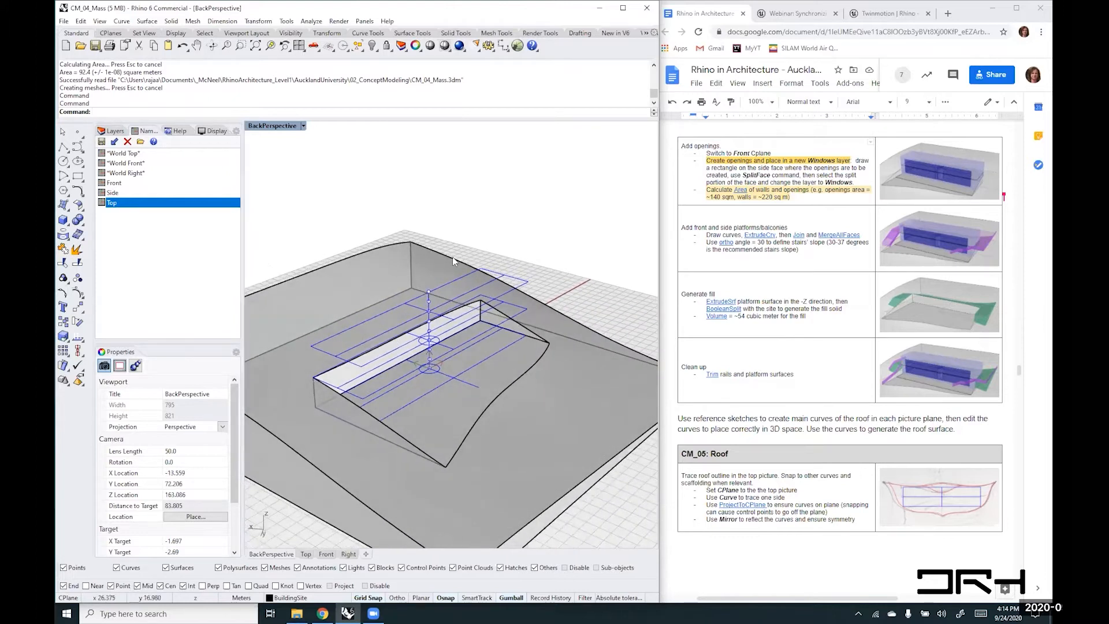
{"action": "right_click_drag", "start_coordinate": [491, 266], "coordinate": [519, 400]}
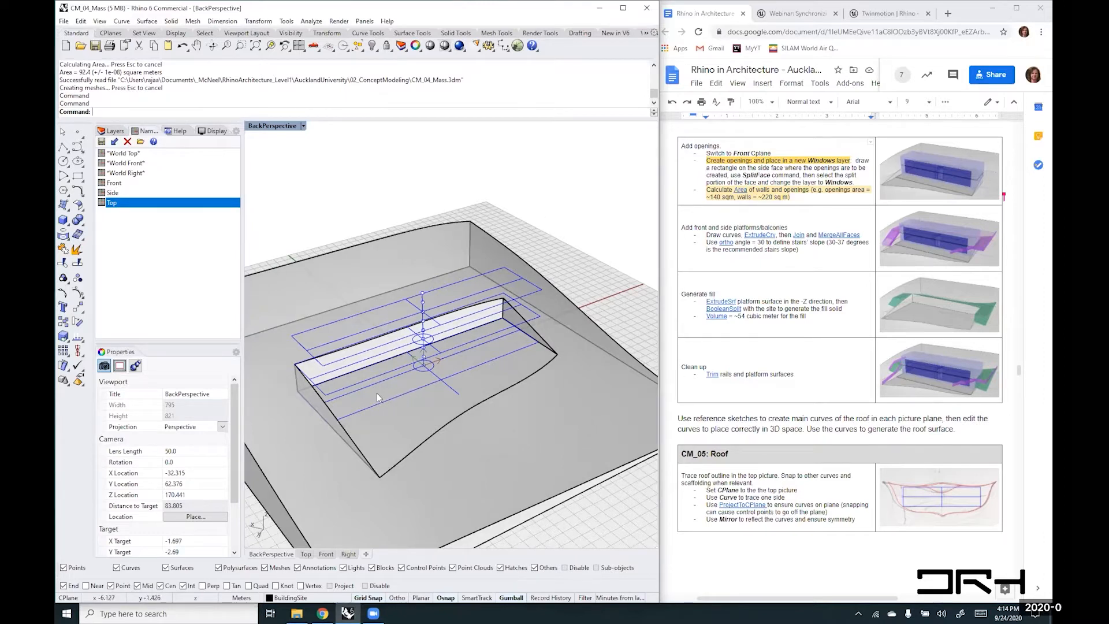
- Collapse the Building layer group and create a new top-level layer House with a sublayer Walls
{"action": "left_click", "coordinate": [113, 131]}
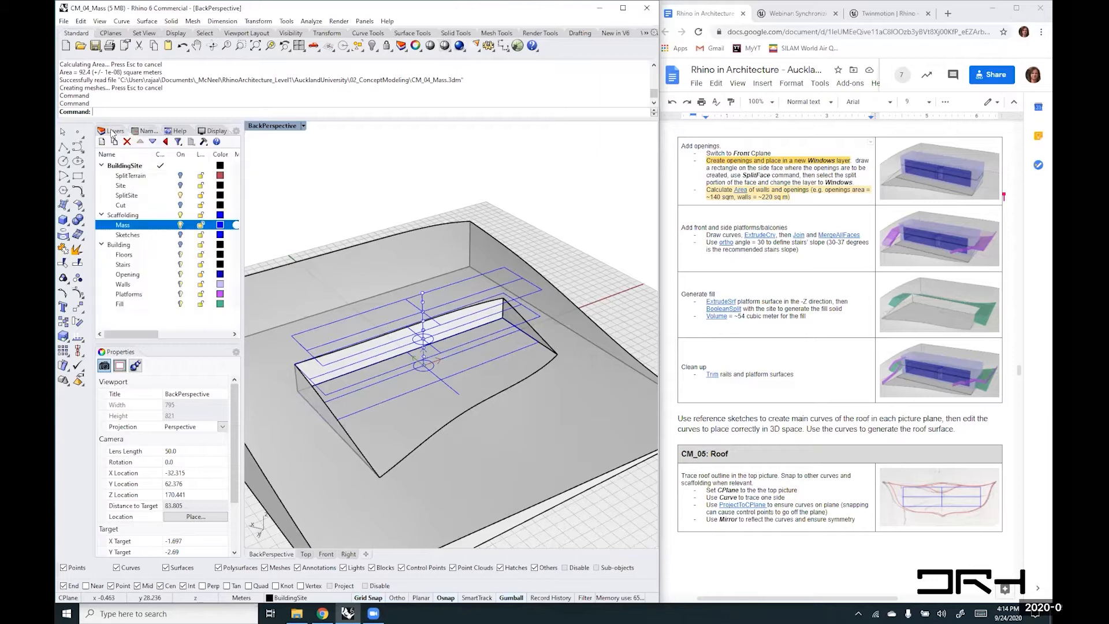
{"action": "left_click", "coordinate": [102, 245]}
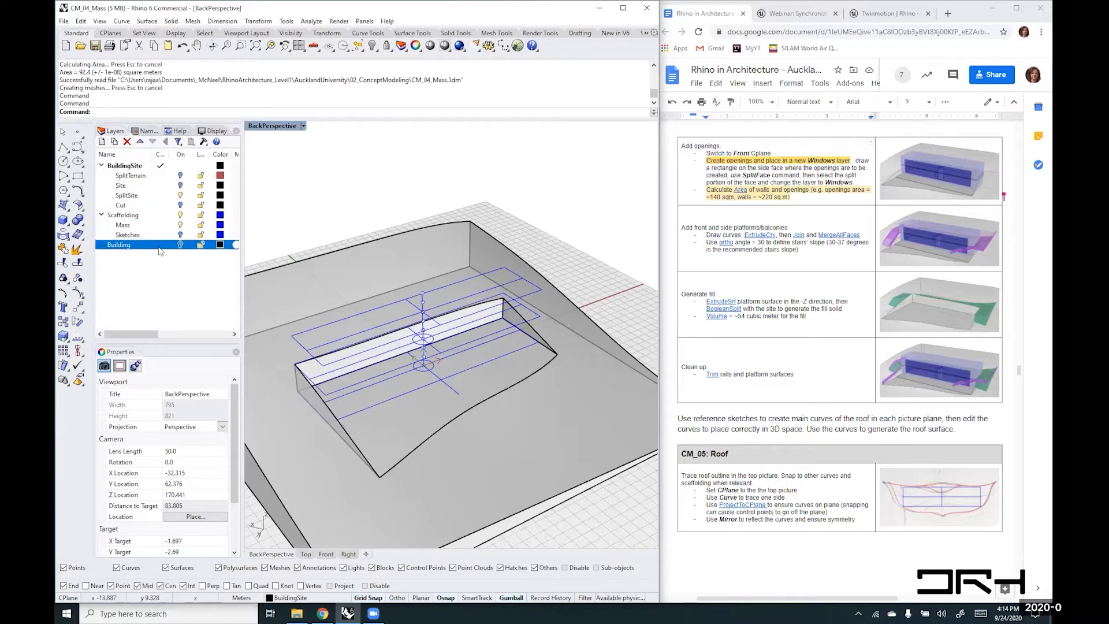
{"action": "left_click", "coordinate": [101, 142]}
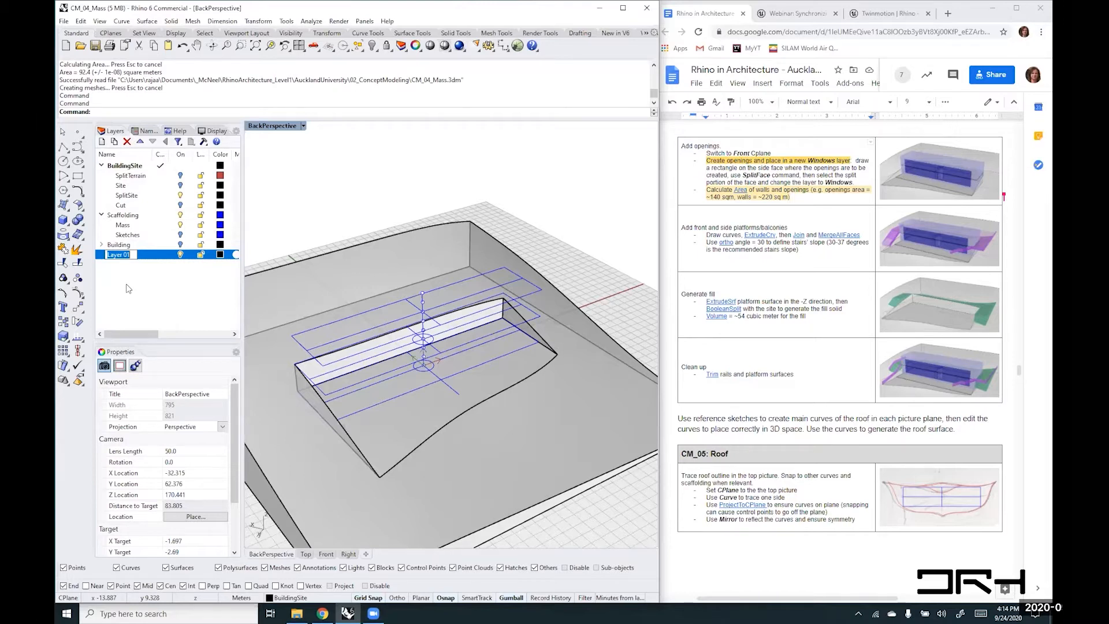
{"action": "type", "text": "House"}
{"action": "left_click", "coordinate": [115, 141]}
{"action": "type", "text": "Walls"}
{"action": "left_click", "coordinate": [151, 295]}
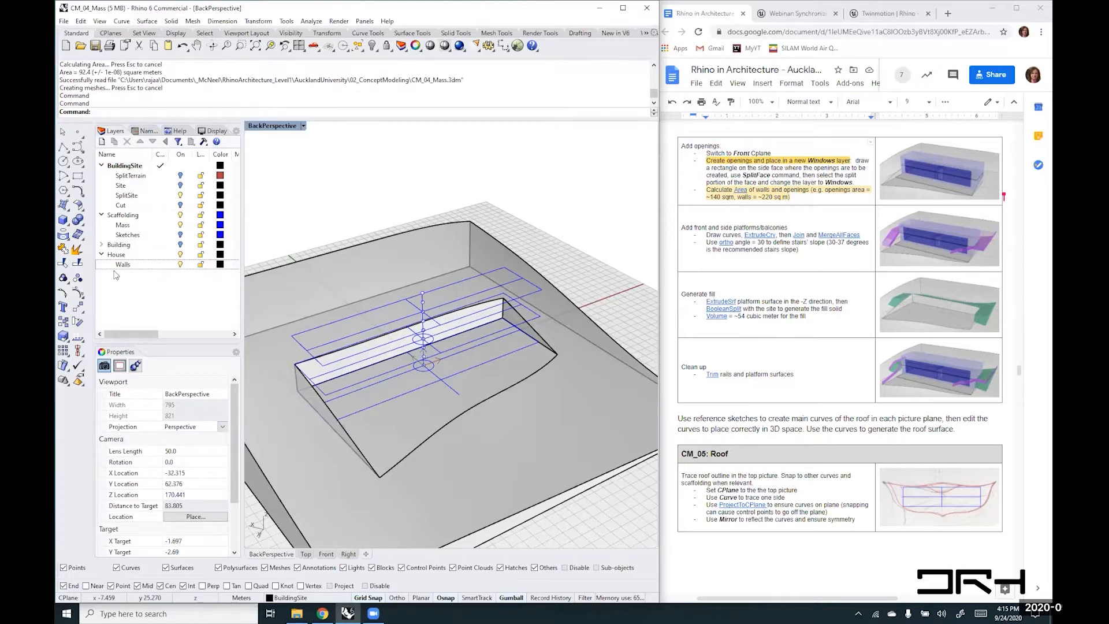
- Add a Floors sublayer under House and move it above Walls
{"action": "key", "text": "F2"}
{"action": "key", "text": "Tab"}
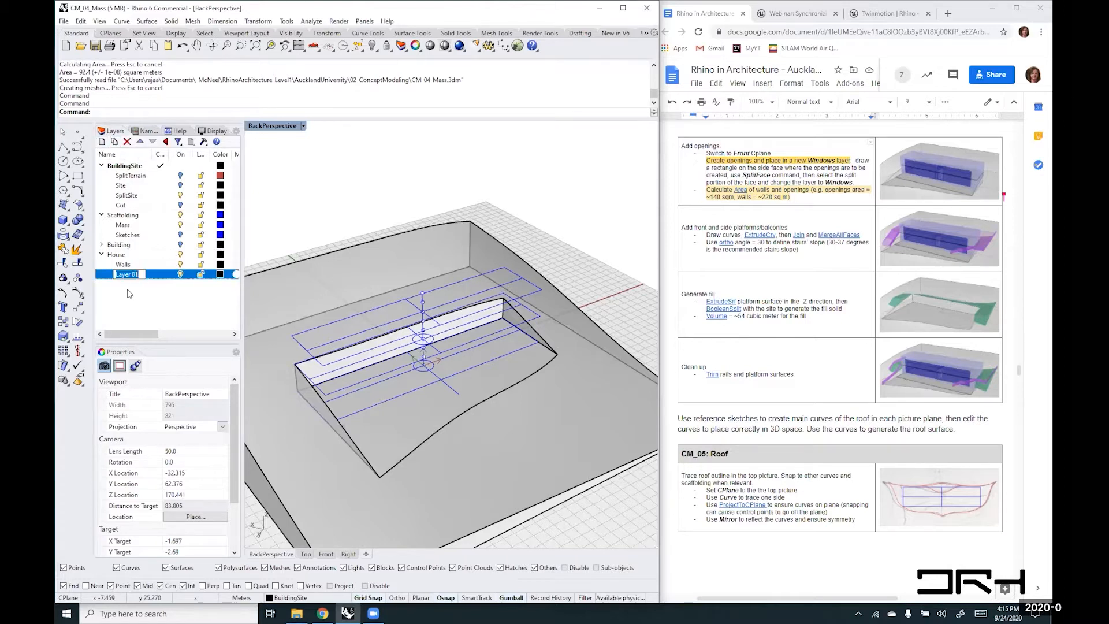
{"action": "type", "text": "Floors"}
{"action": "key", "text": "Return"}
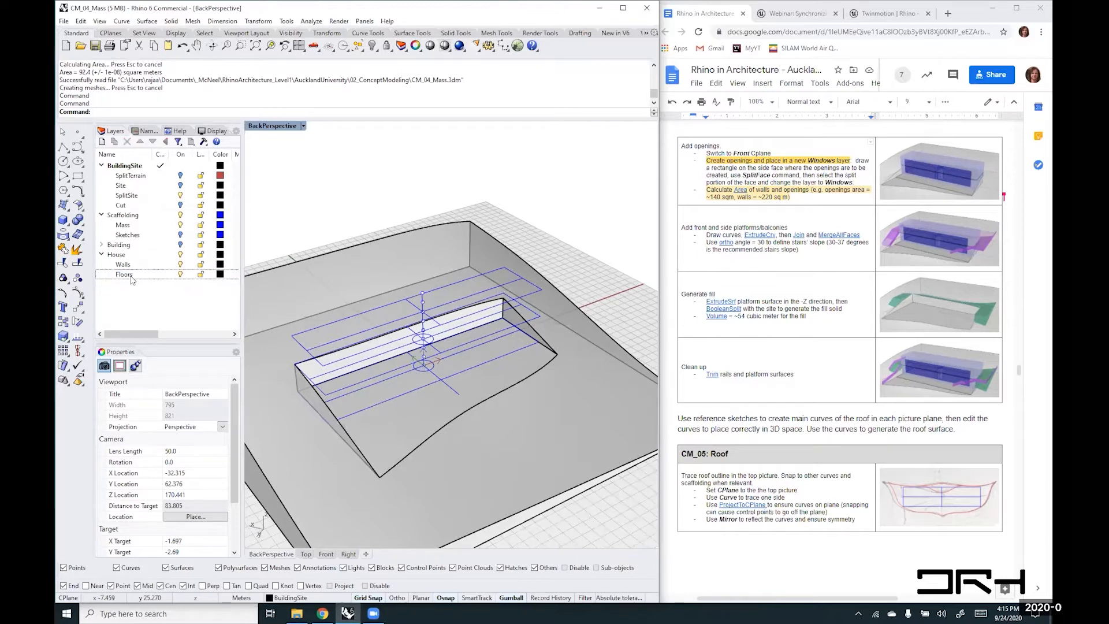
{"action": "left_click", "coordinate": [140, 142]}
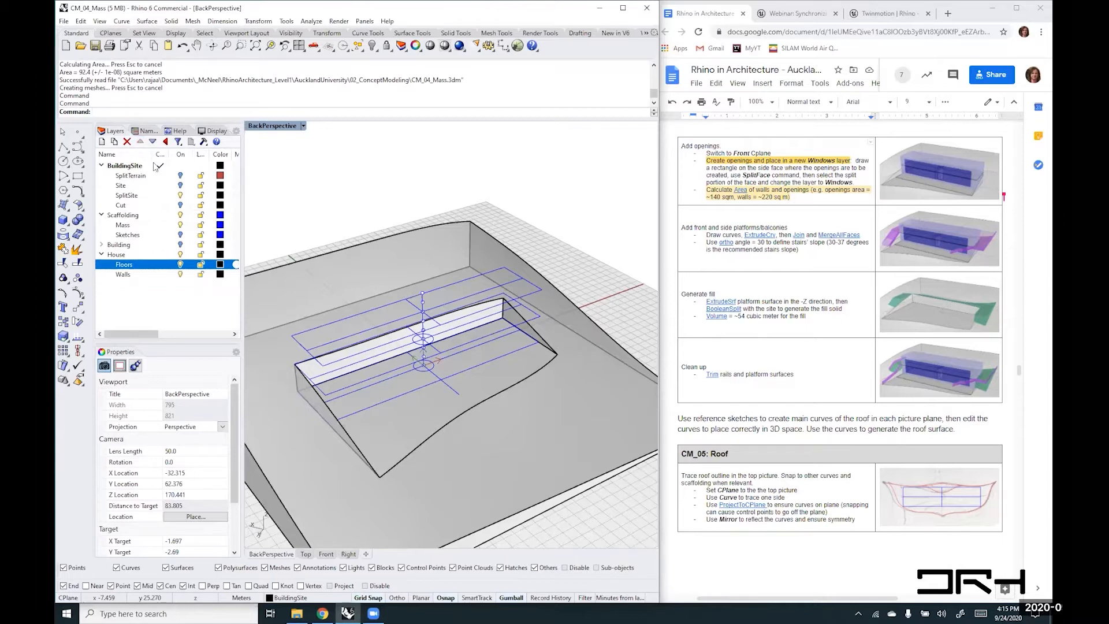
- Add Windows and Outdoor sublayers under House, below Walls
{"action": "left_click", "coordinate": [122, 276]}
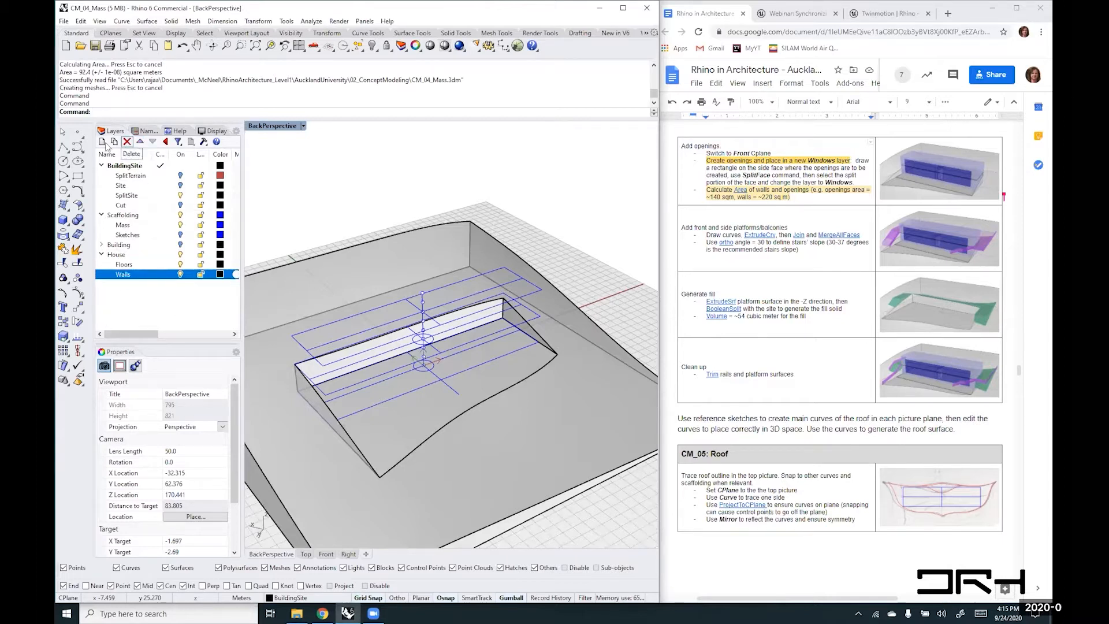
{"action": "left_click", "coordinate": [103, 142]}
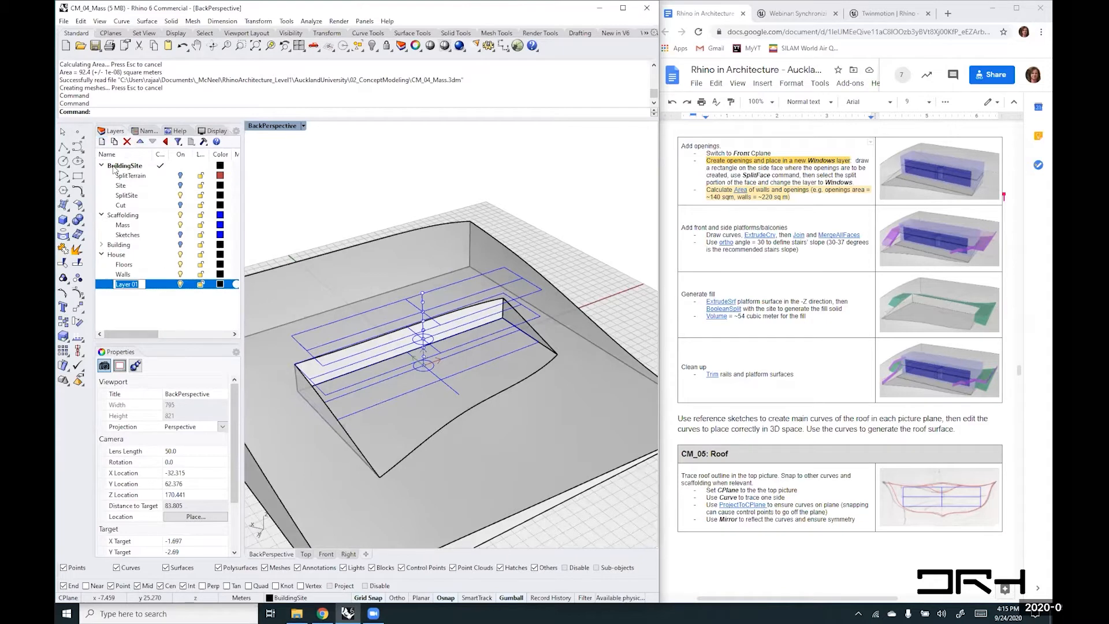
{"action": "type", "text": "Windows"}
{"action": "left_click", "coordinate": [127, 290]}
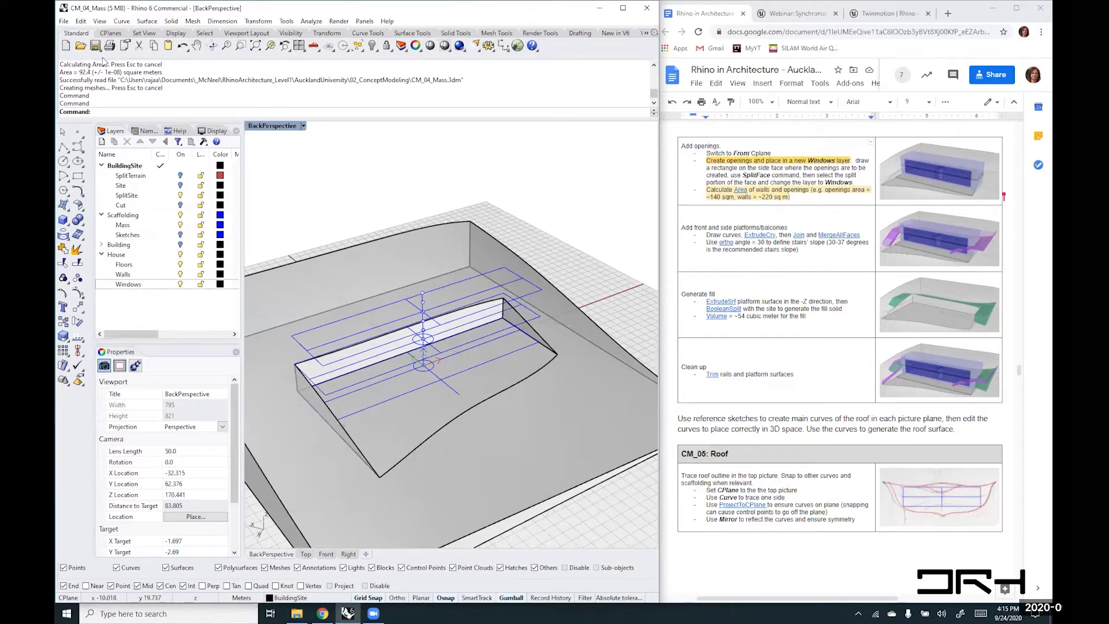
{"action": "left_click", "coordinate": [128, 284]}
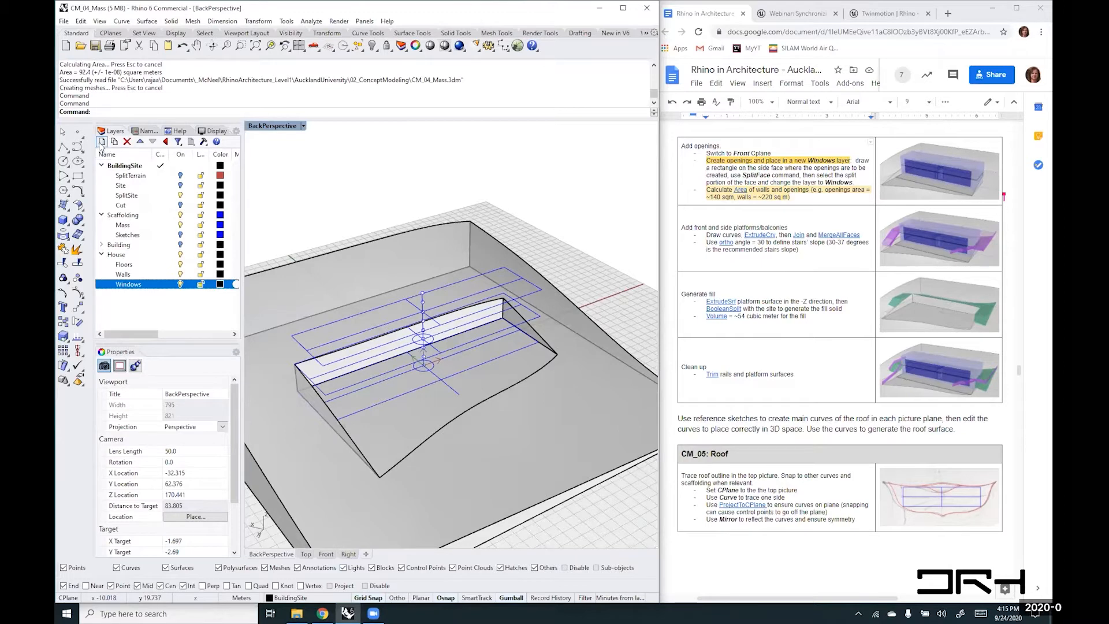
{"action": "left_click", "coordinate": [102, 141]}
{"action": "type", "text": "Outdoor"}
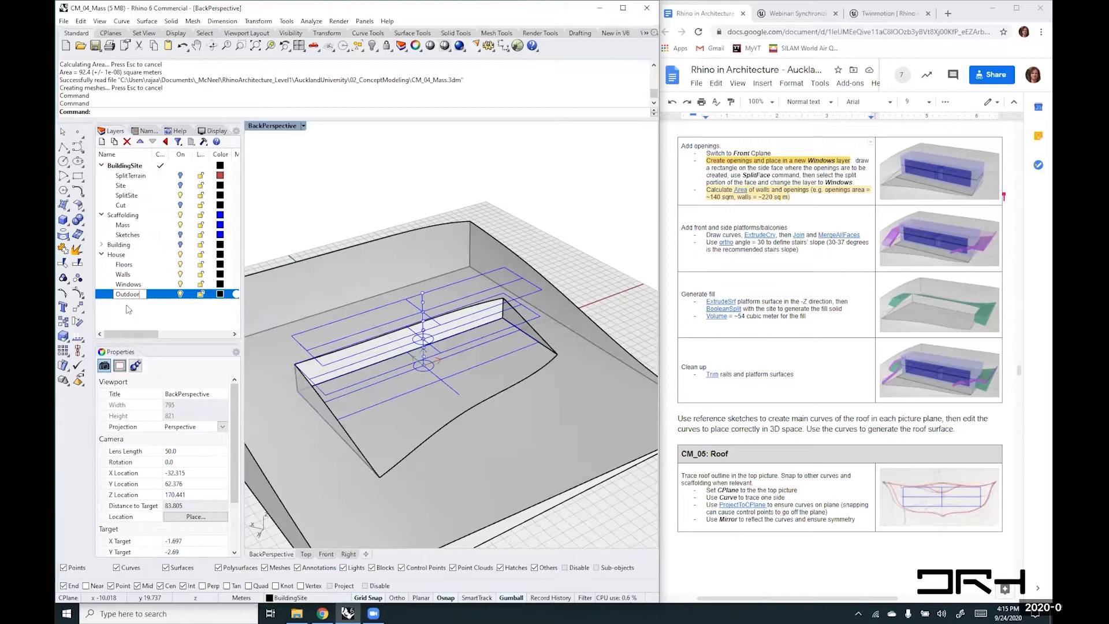
{"action": "key", "text": "Return"}
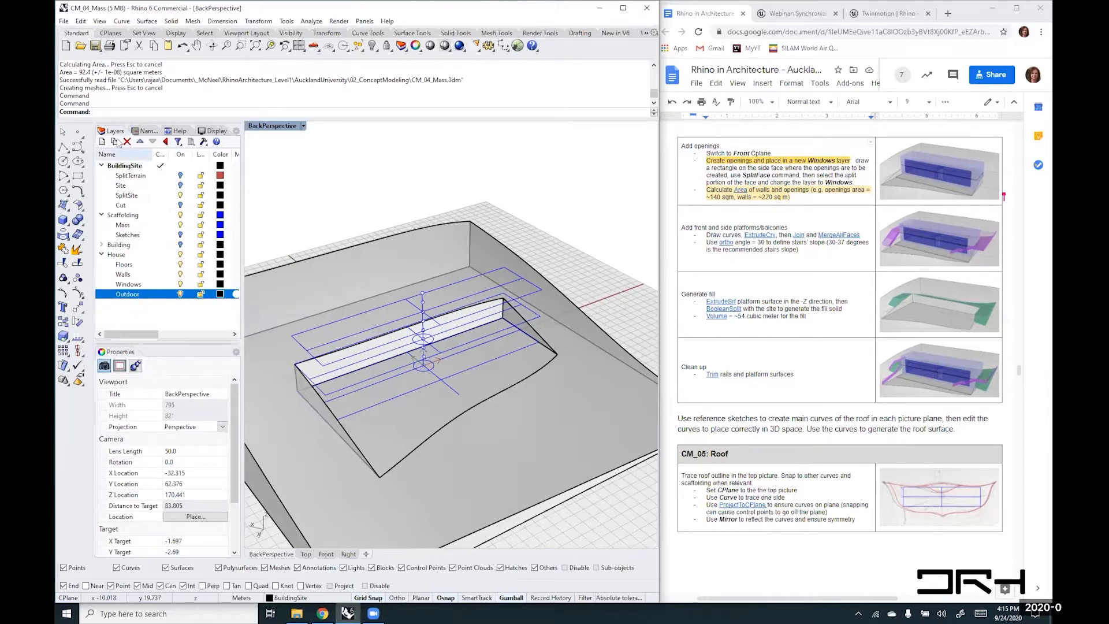
- Add a Fill sublayer under House, below Outdoor
{"action": "left_click", "coordinate": [113, 142]}
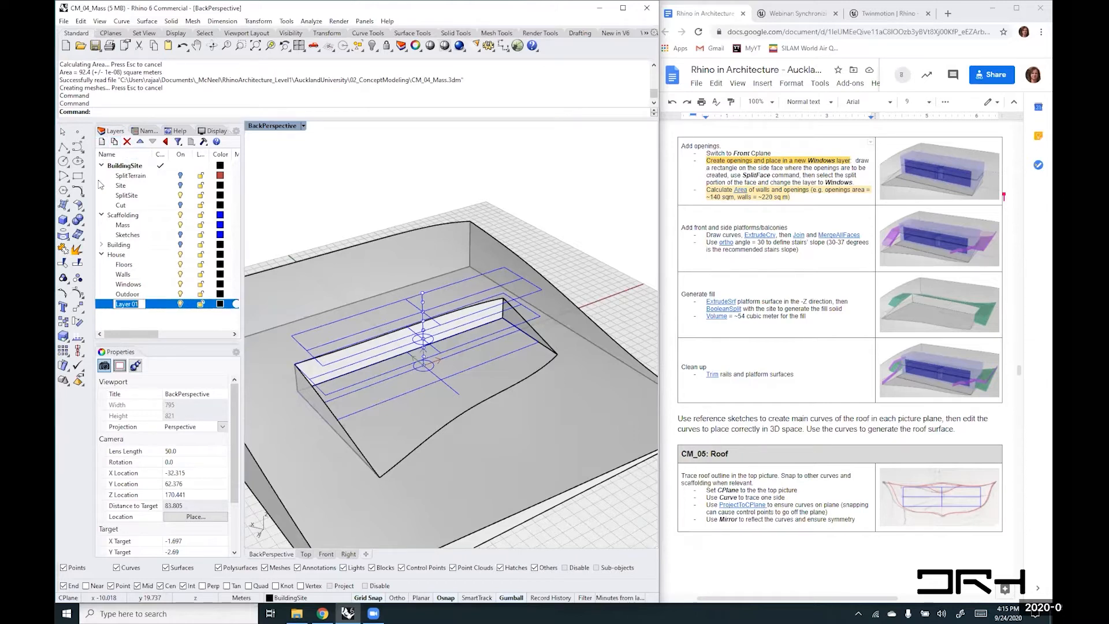
{"action": "type", "text": "Fill"}
{"action": "left_click", "coordinate": [143, 316]}
- Add a Roof sublayer under House, below Fill, and select the Fill sublayer
{"action": "left_click", "coordinate": [122, 304]}
{"action": "left_click", "coordinate": [102, 142]}
{"action": "type", "text": "roog"}
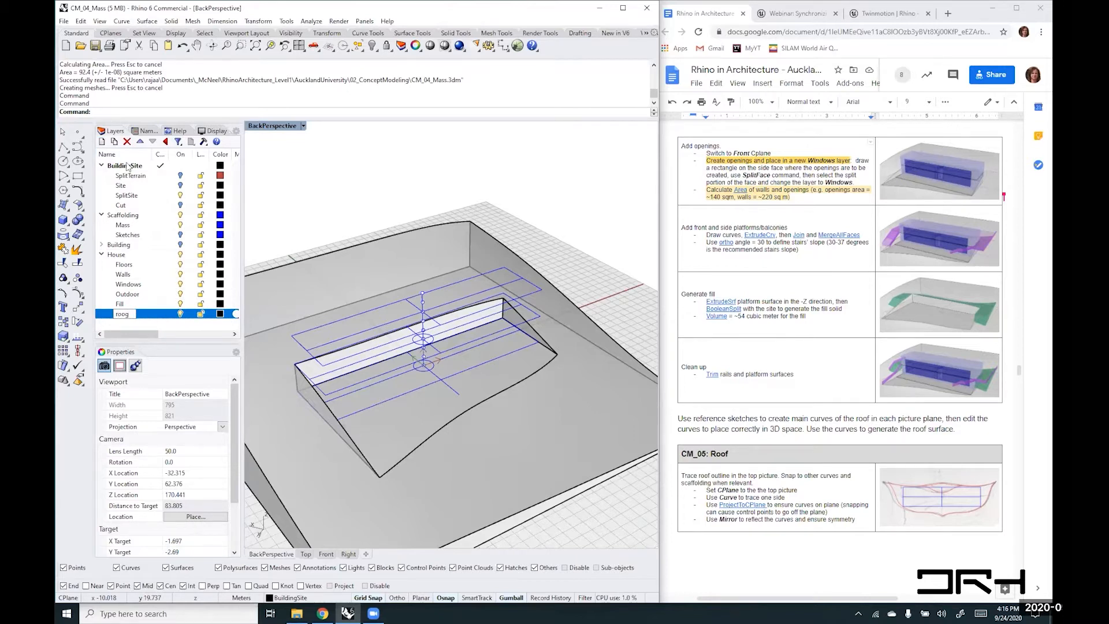
{"action": "key", "text": "BackSpace"}
{"action": "type", "text": "f"}
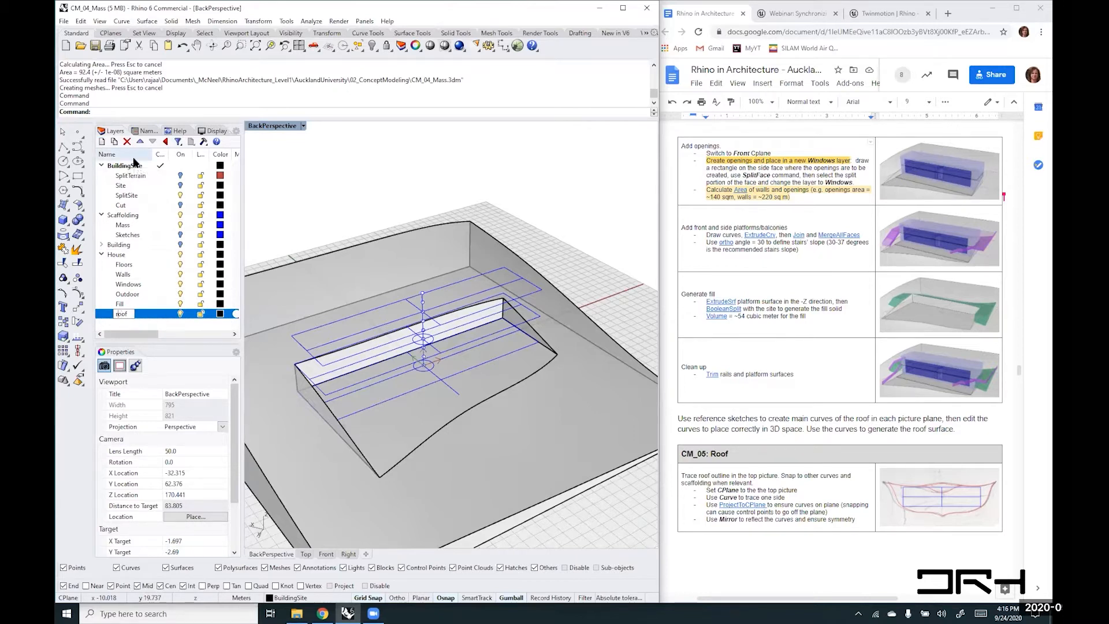
{"action": "key", "text": "Home"}
{"action": "key", "text": "Delete"}
{"action": "type", "text": "R"}
{"action": "left_click", "coordinate": [119, 305]}
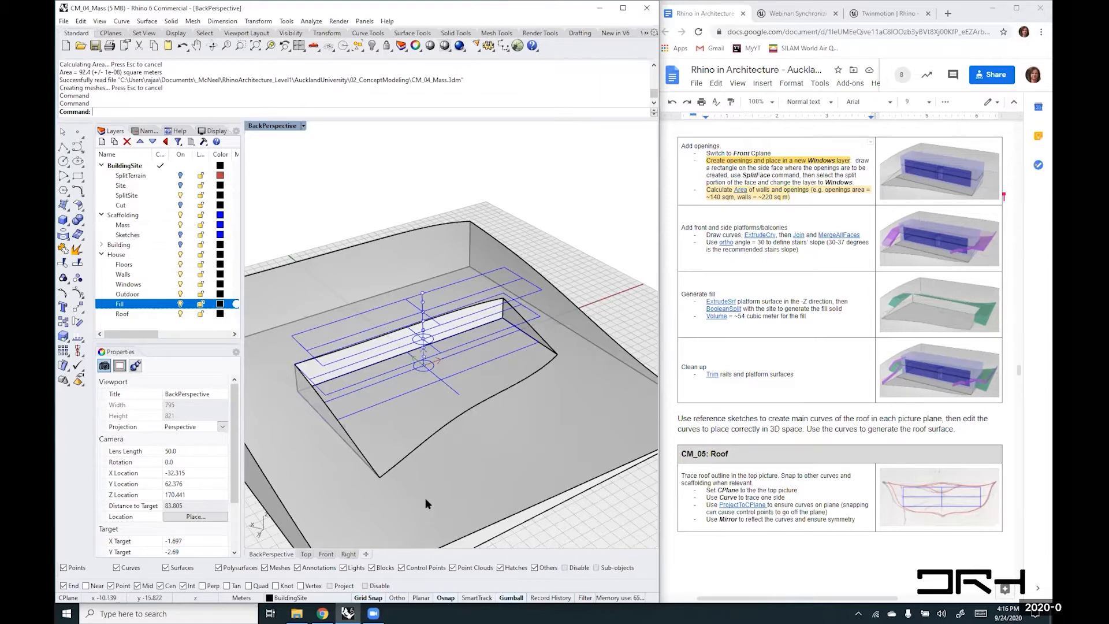
- Try moving the split site solid in the viewport and undo the move
{"action": "left_click", "coordinate": [124, 264]}
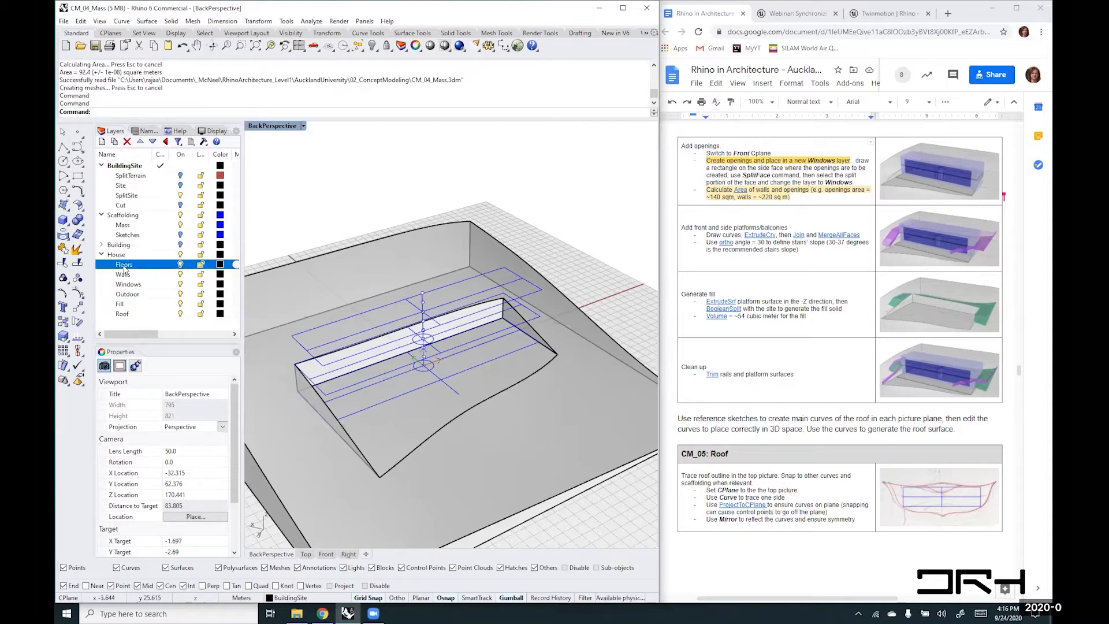
{"action": "left_click", "coordinate": [583, 259]}
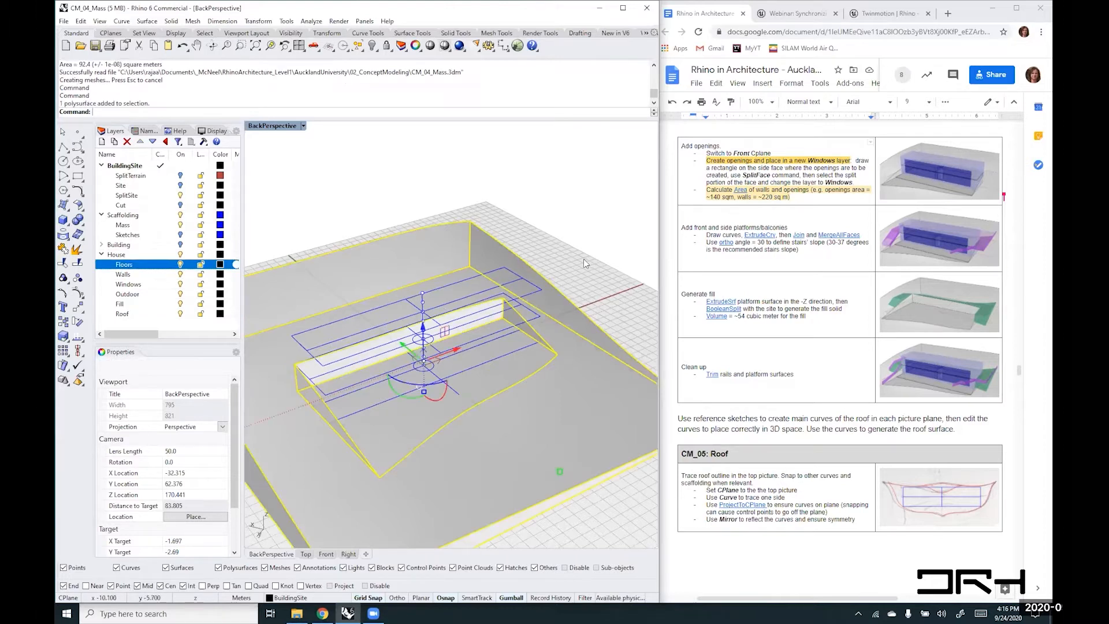
{"action": "left_click", "coordinate": [518, 428]}
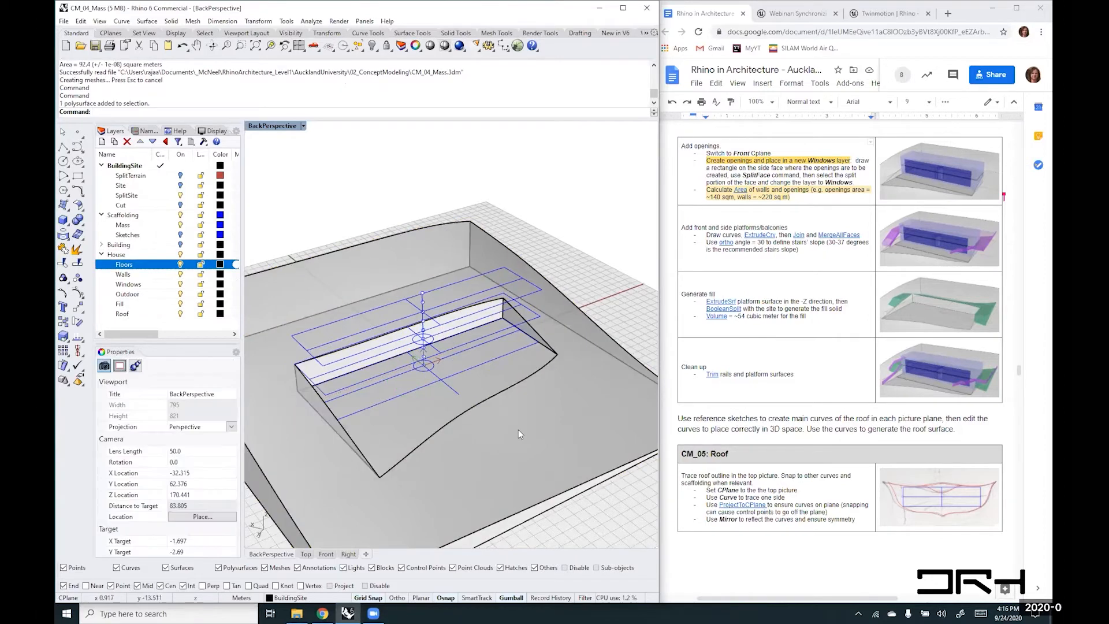
{"action": "left_click", "coordinate": [382, 455]}
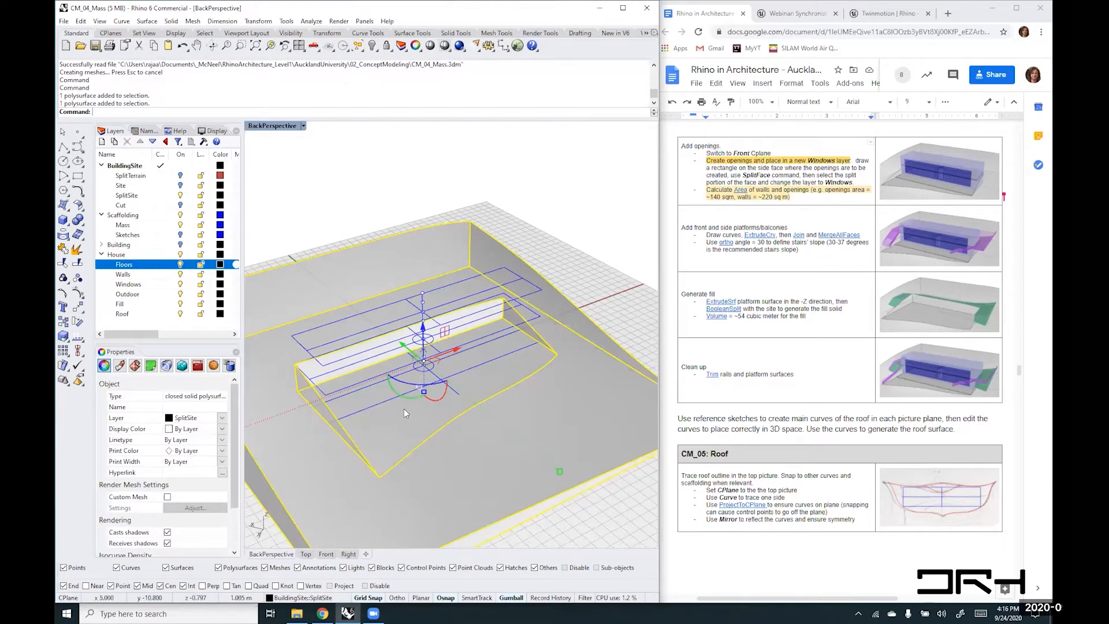
{"action": "left_click_drag", "start_coordinate": [403, 408], "coordinate": [404, 410]}
{"action": "left_click_drag", "start_coordinate": [542, 381], "coordinate": [479, 393]}
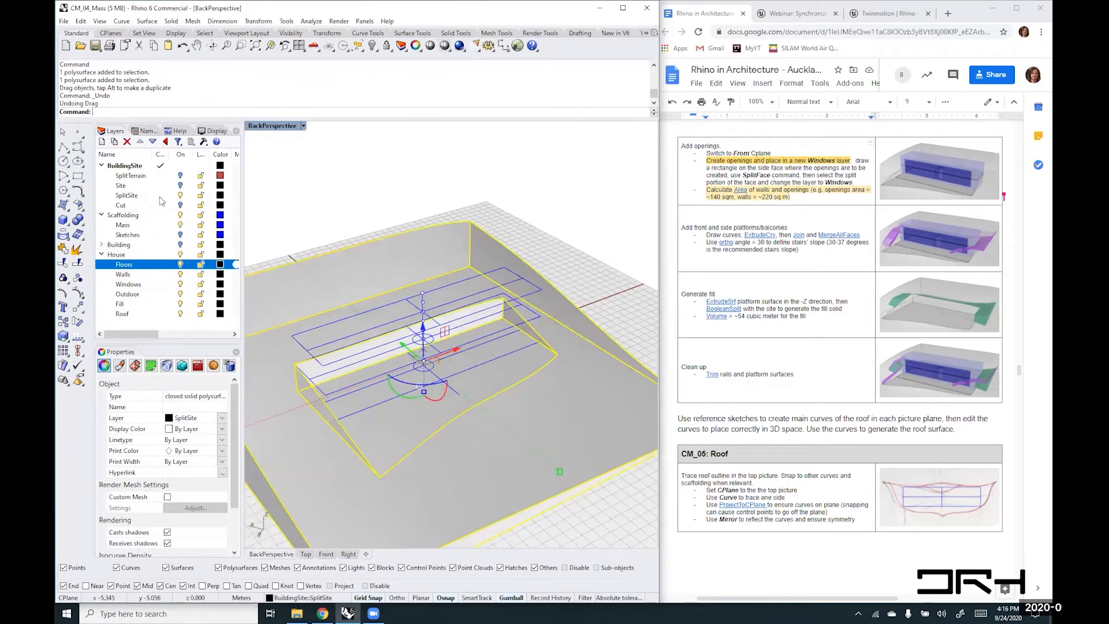
{"action": "key", "text": "ctrl+z"}
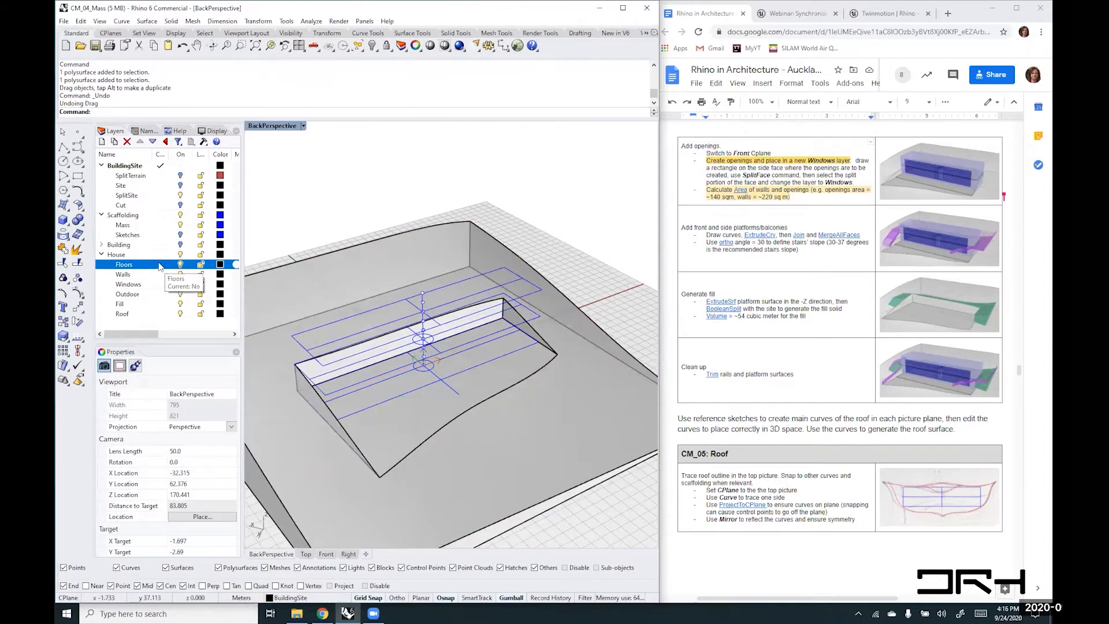
- Make the Floors sublayer current and lock the BuildingSite and Scaffolding layers with their sublayers
{"action": "left_click", "coordinate": [160, 265]}
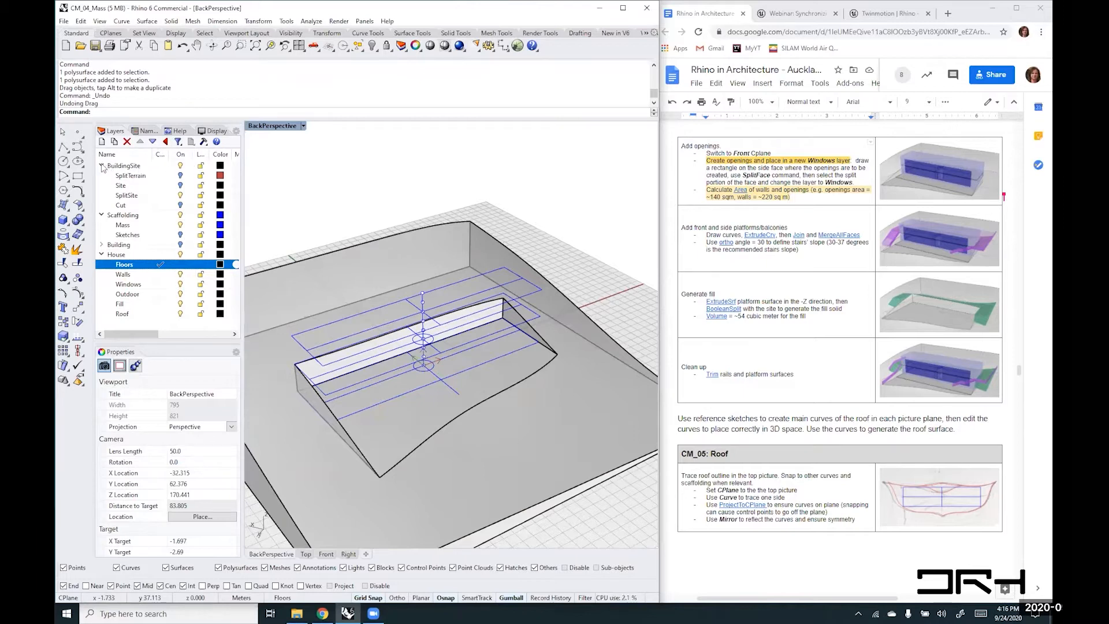
{"action": "left_click", "coordinate": [201, 166]}
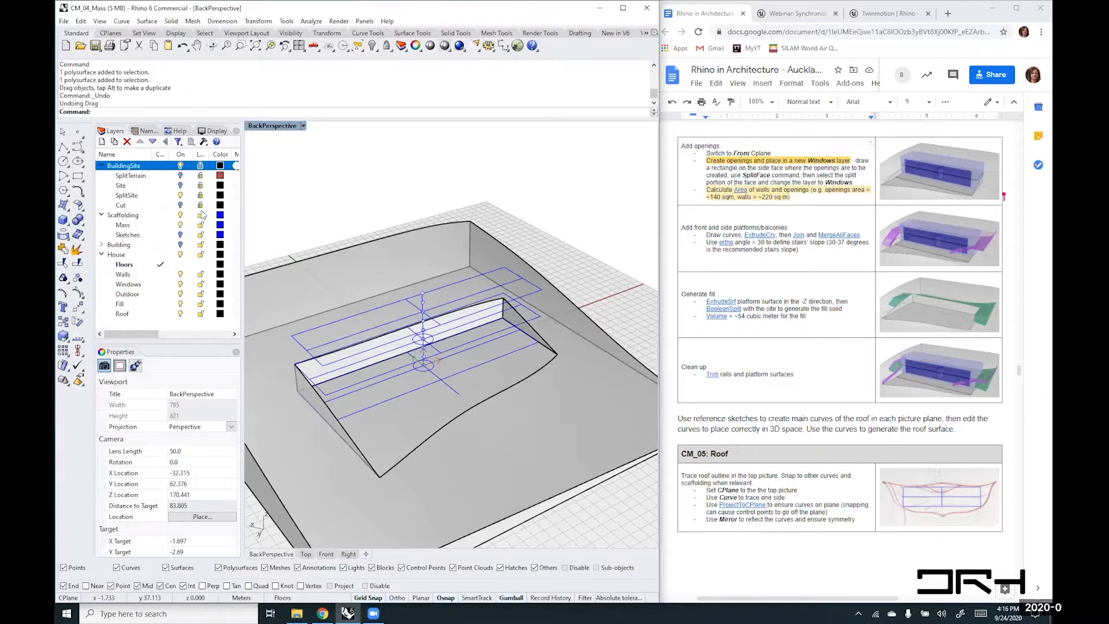
{"action": "left_click", "coordinate": [201, 215]}
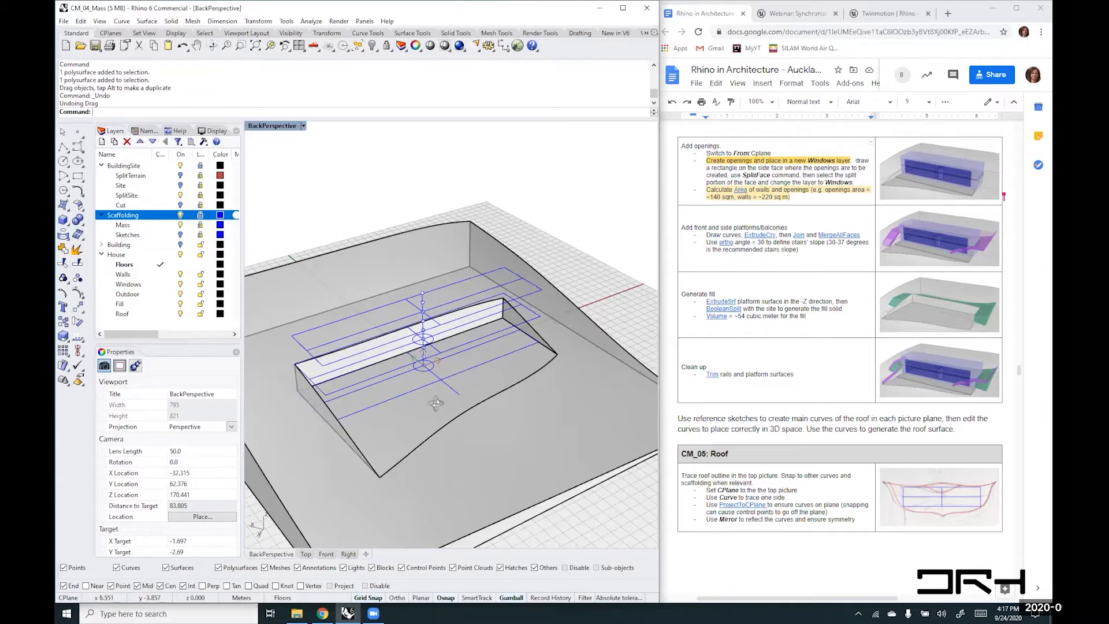
- Examine the scaffolding curves around the excavated pit and read the CM_04: Mass instructions for the floor slabs
{"action": "right_click_drag", "start_coordinate": [388, 359], "coordinate": [420, 356]}
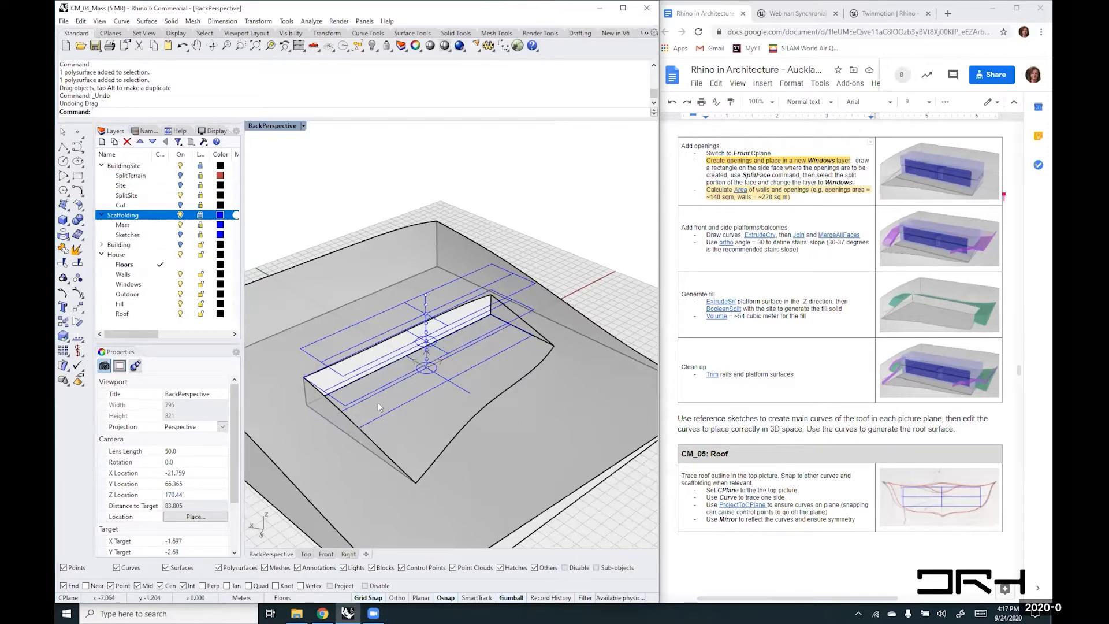
{"action": "right_click_drag", "start_coordinate": [595, 341], "coordinate": [399, 358]}
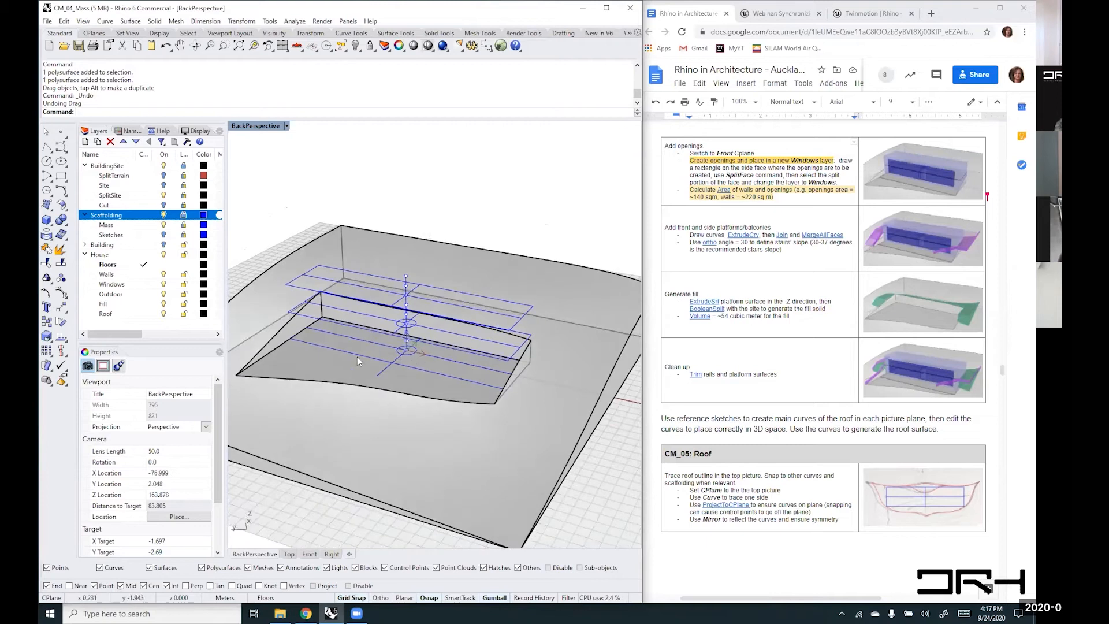
{"action": "scroll", "coordinate": [388, 370], "scroll_direction": "up", "scroll_amount": 6}
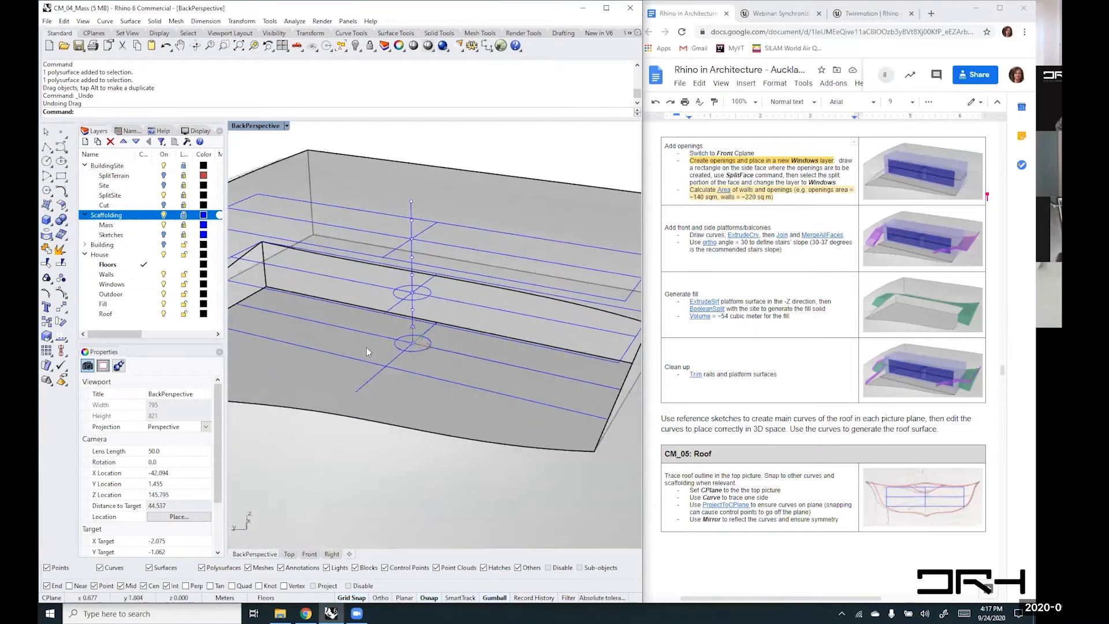
{"action": "right_click_drag", "start_coordinate": [367, 347], "coordinate": [577, 366]}
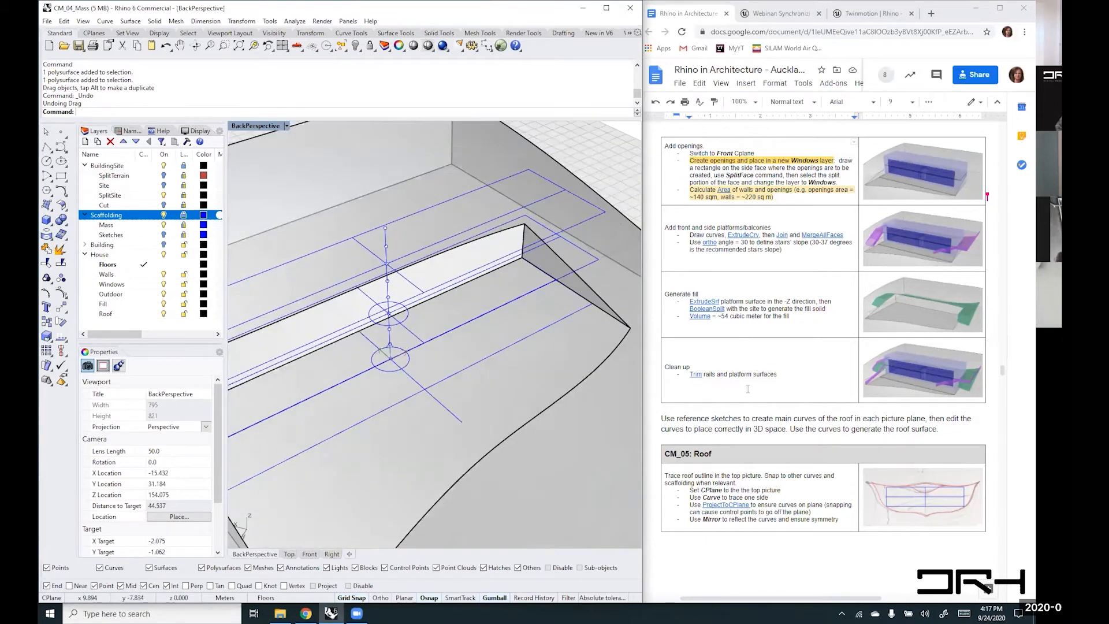
{"action": "scroll", "coordinate": [787, 215], "scroll_direction": "up", "scroll_amount": 1}
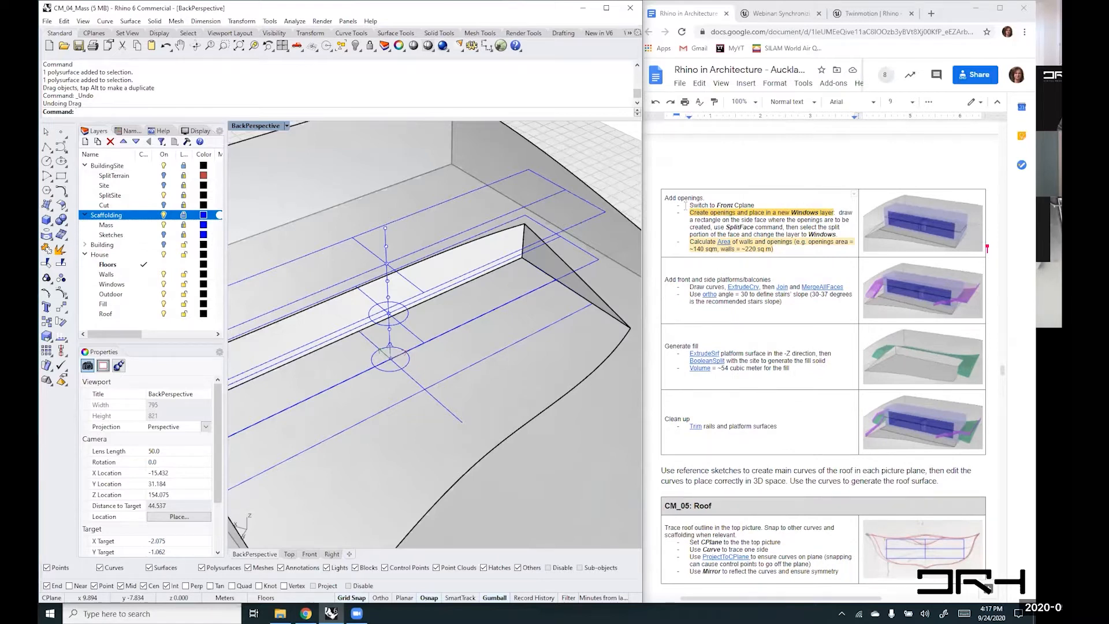
{"action": "scroll", "coordinate": [700, 206], "scroll_direction": "up", "scroll_amount": 5}
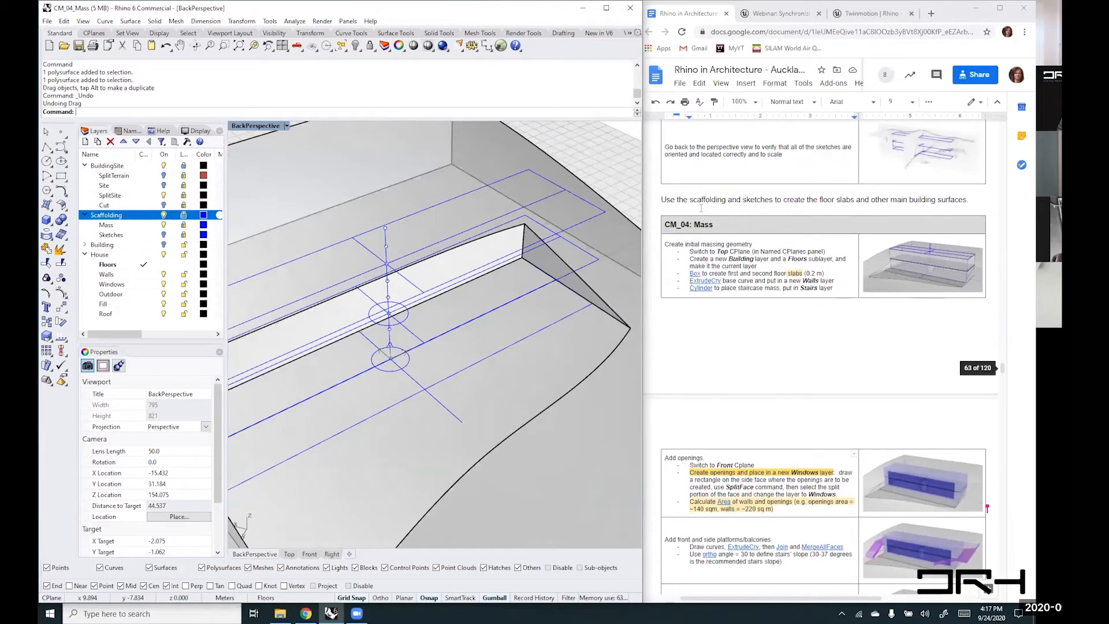
{"action": "left_click_drag", "start_coordinate": [734, 252], "coordinate": [826, 251]}
{"action": "left_click", "coordinate": [730, 266]}
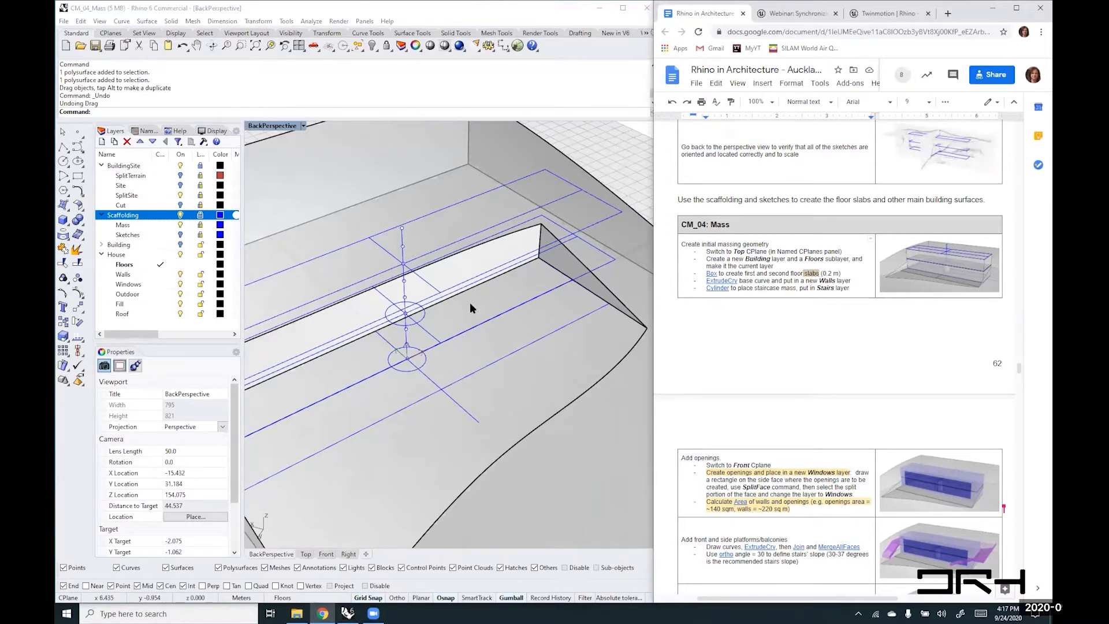
{"action": "scroll", "coordinate": [459, 297], "scroll_direction": "down", "scroll_amount": 2}
{"action": "scroll", "coordinate": [511, 307], "scroll_direction": "up", "scroll_amount": 2}
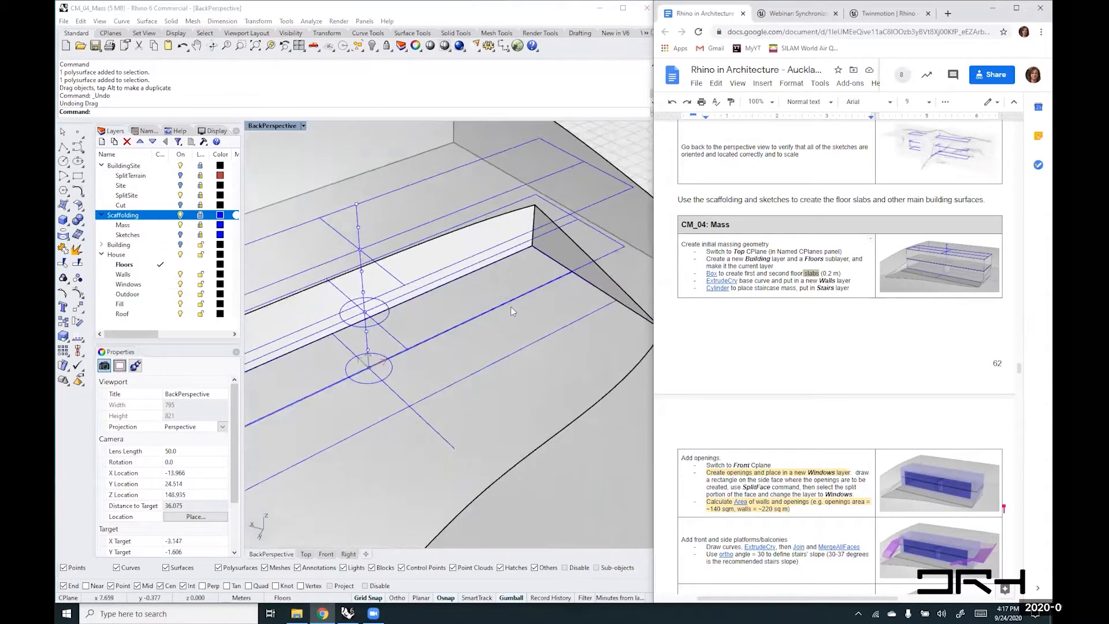
{"action": "left_click", "coordinate": [618, 259]}
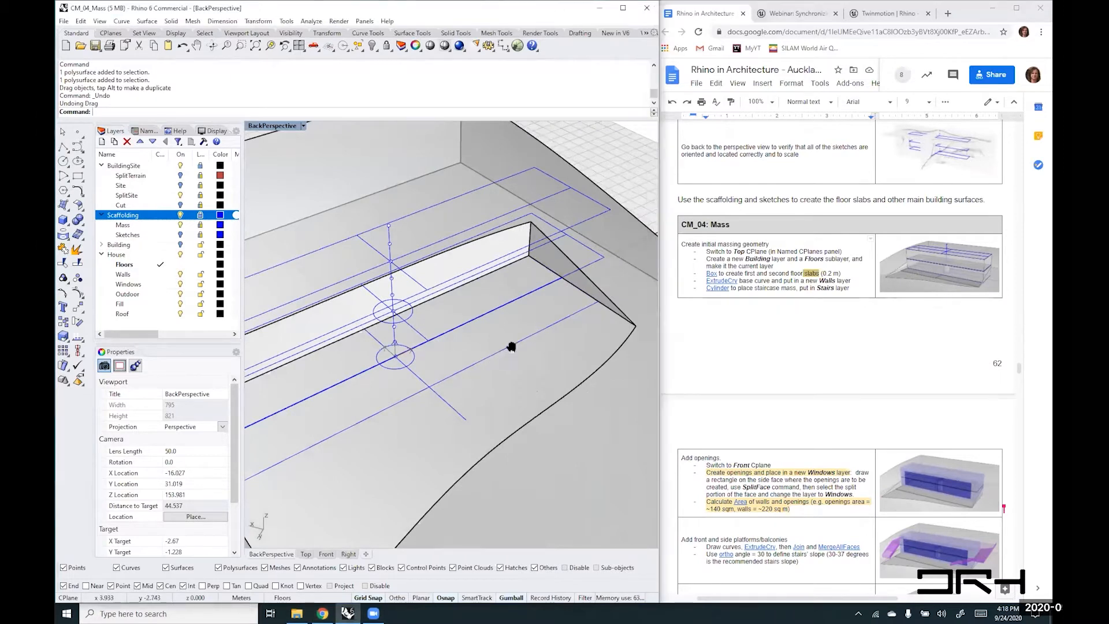
{"action": "right_click_drag", "start_coordinate": [511, 346], "coordinate": [516, 342], "text": "shift"}
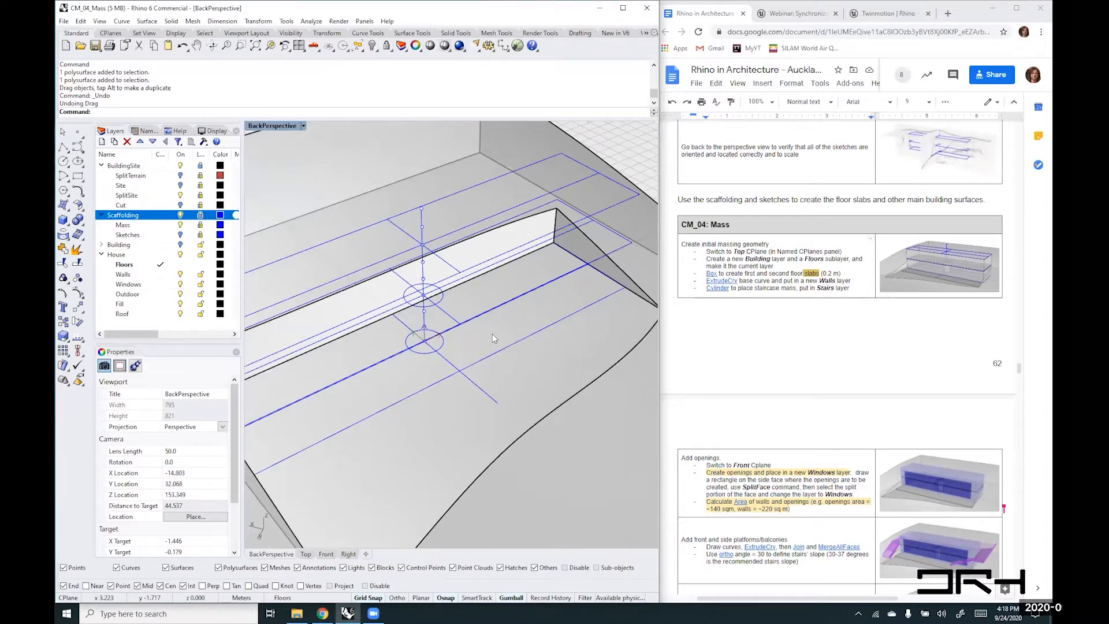
- Create the first floor slab with Box, snapping its base to opposite corners of the pit floor, with a height of 0.2
{"action": "type", "text": "Bo"}
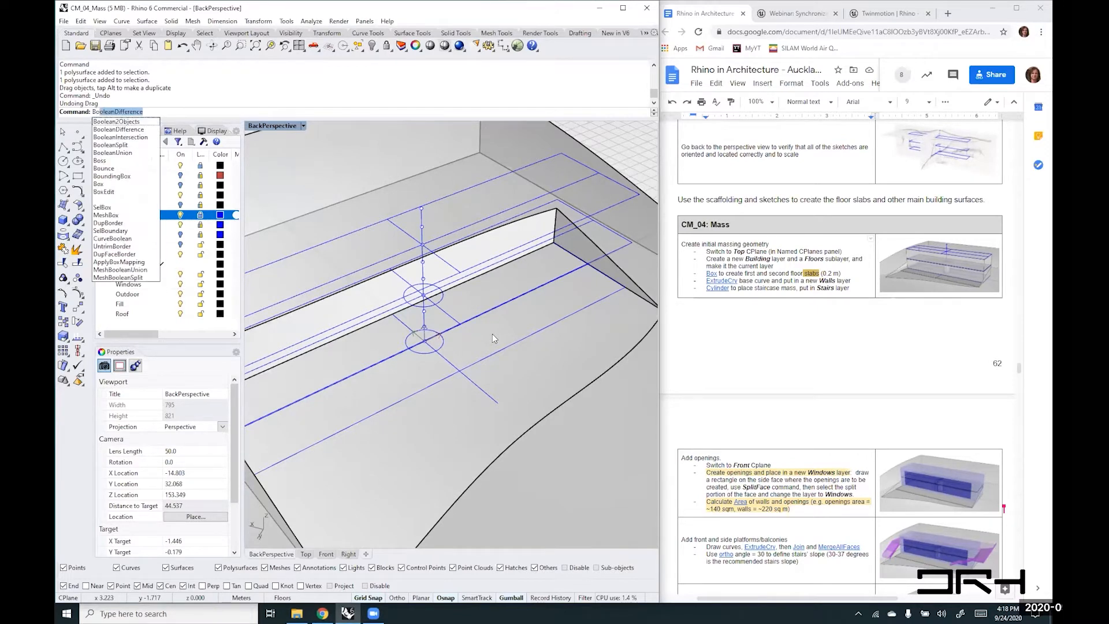
{"action": "type", "text": "x"}
{"action": "key", "text": "Return"}
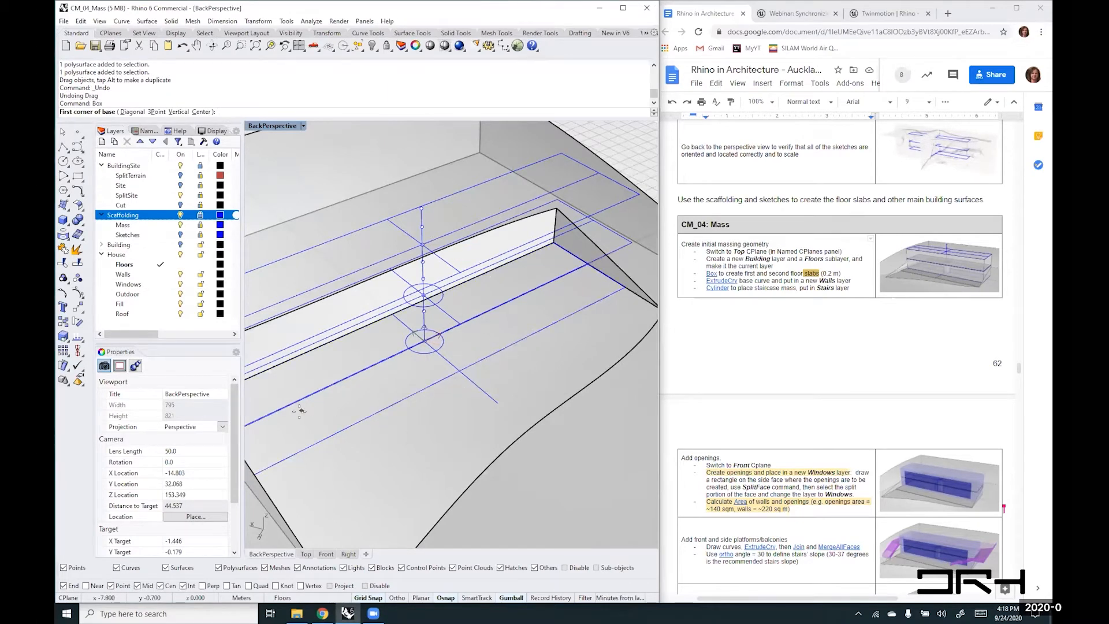
{"action": "right_click_drag", "start_coordinate": [314, 403], "coordinate": [401, 383], "text": "shift"}
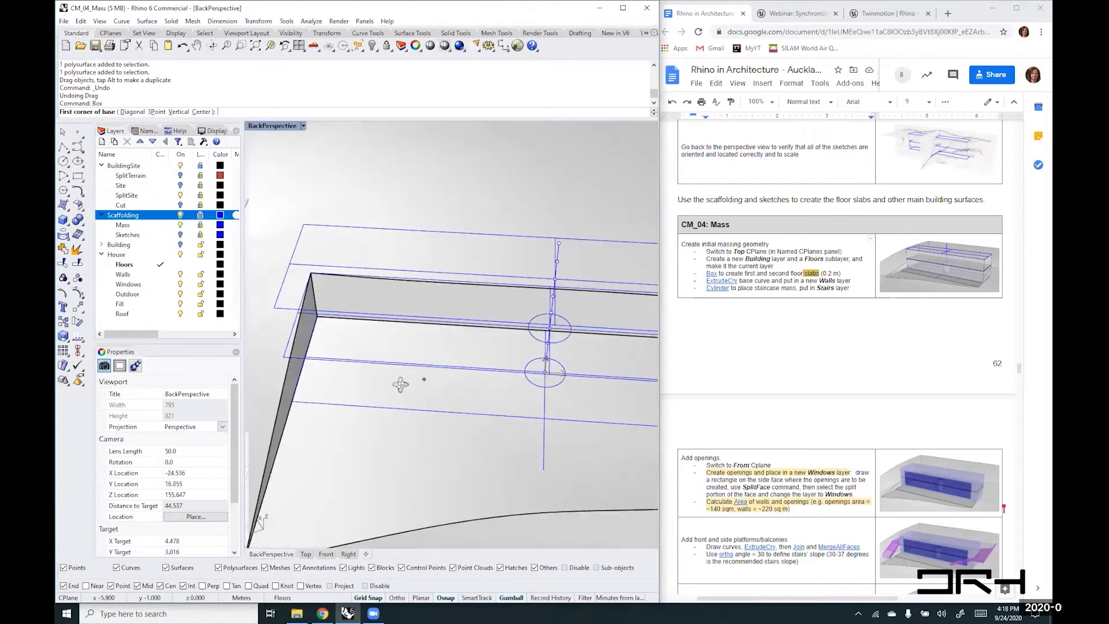
{"action": "left_click", "coordinate": [318, 316]}
{"action": "scroll", "coordinate": [329, 378], "scroll_direction": "down", "scroll_amount": 6}
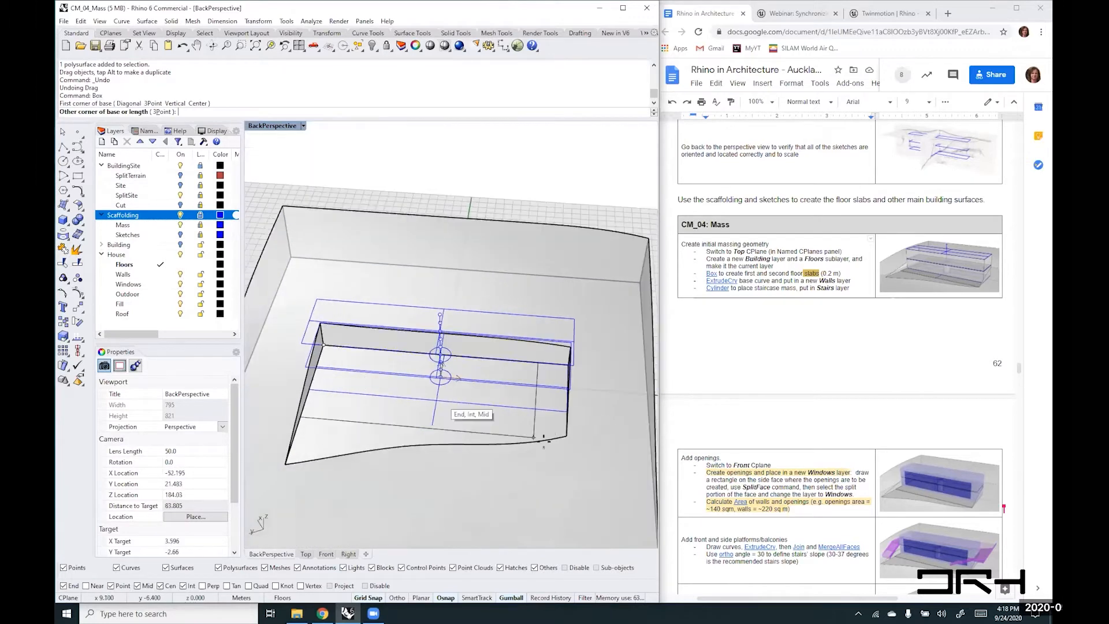
{"action": "right_click_drag", "start_coordinate": [533, 437], "coordinate": [601, 404]}
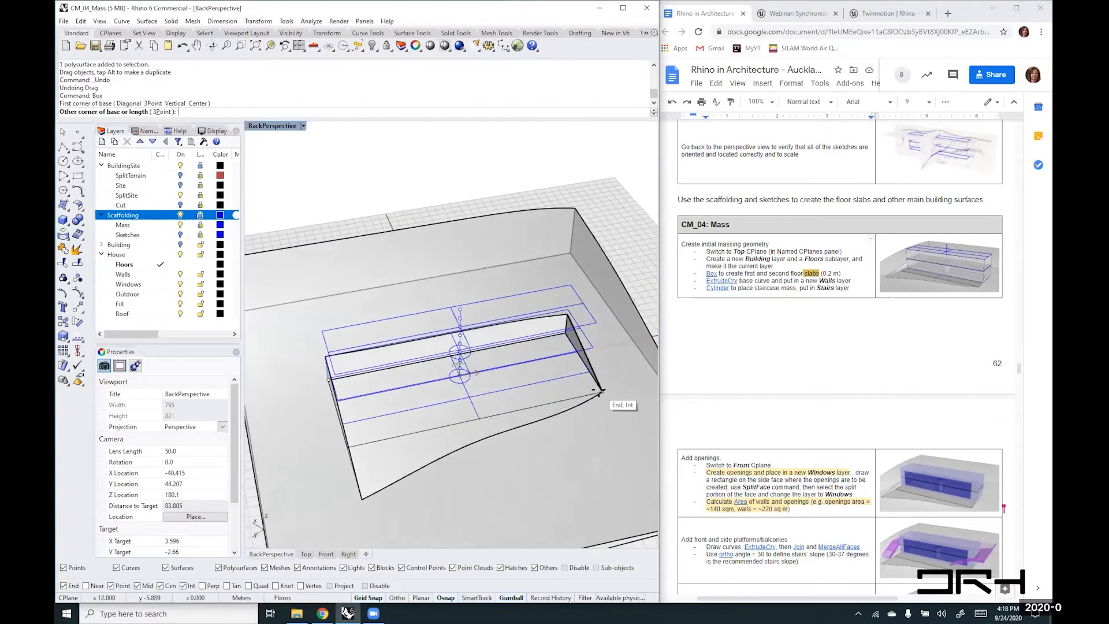
{"action": "scroll", "coordinate": [600, 392], "scroll_direction": "up", "scroll_amount": 2}
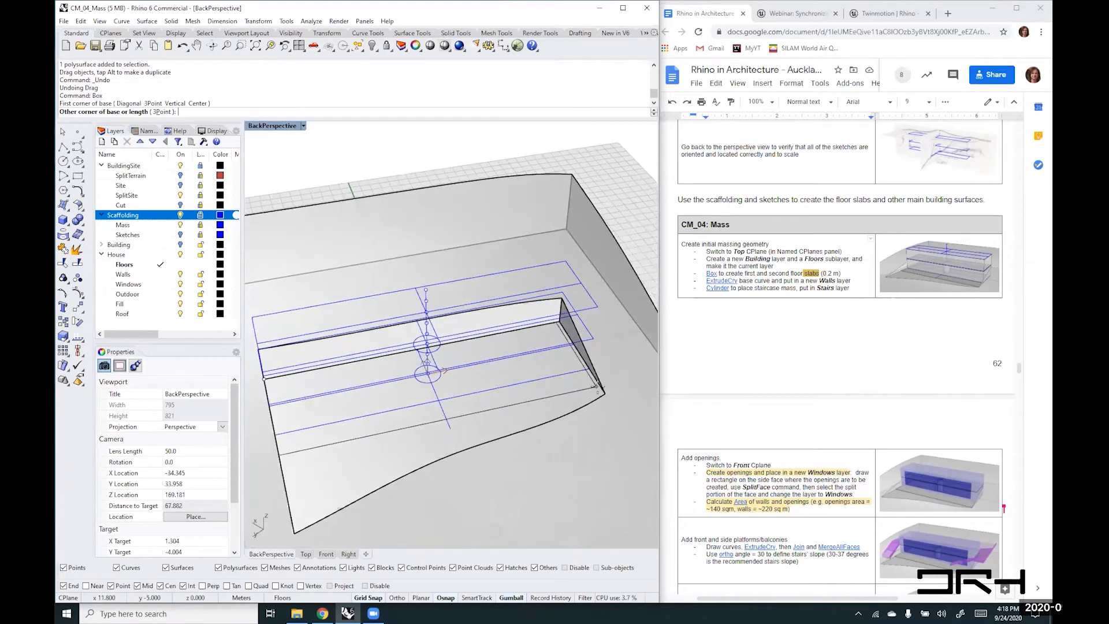
{"action": "scroll", "coordinate": [599, 393], "scroll_direction": "up", "scroll_amount": 2}
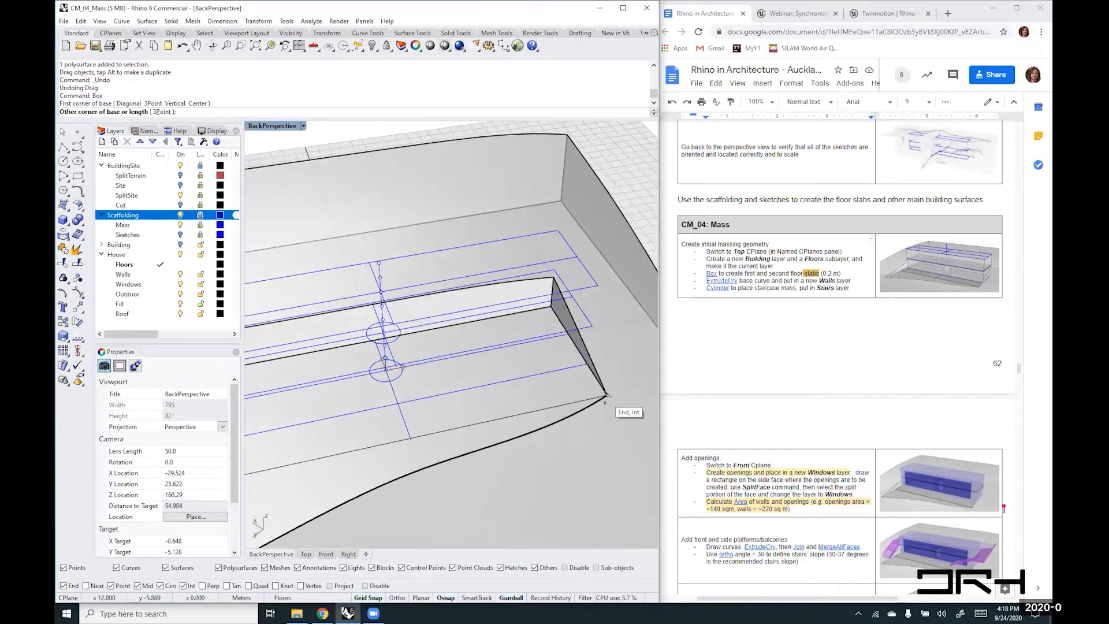
{"action": "left_click", "coordinate": [605, 395]}
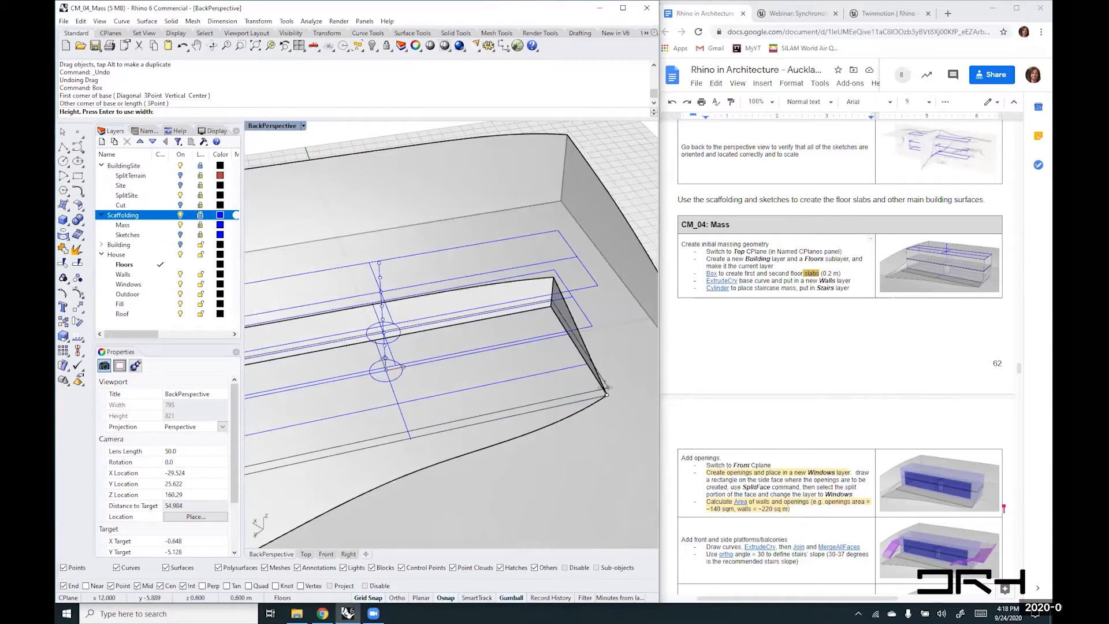
{"action": "type", "text": "0."}
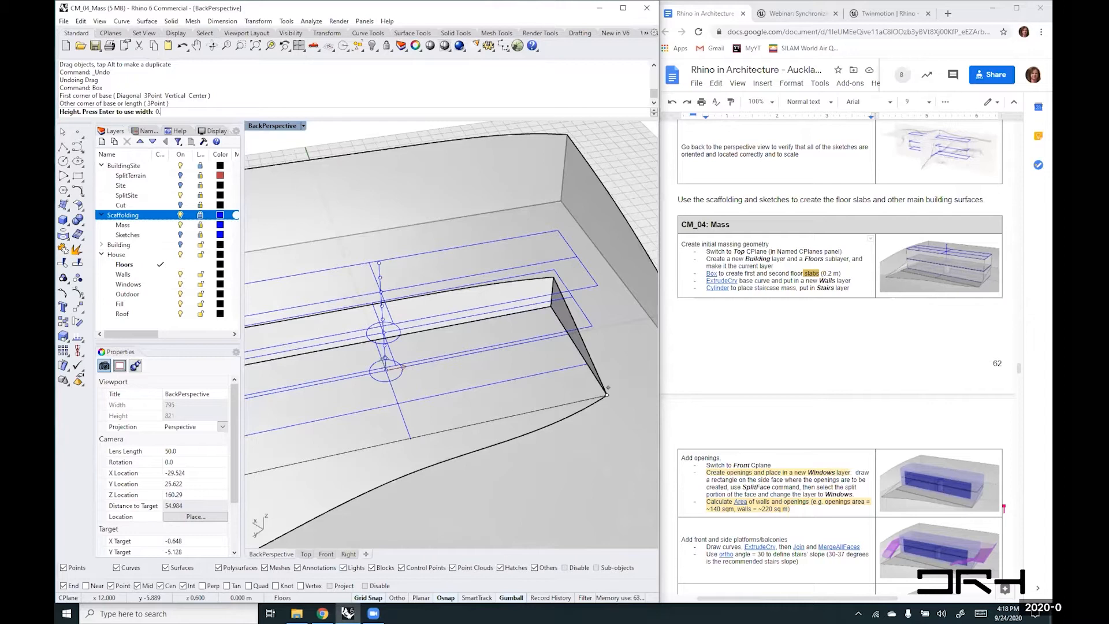
{"action": "type", "text": "2"}
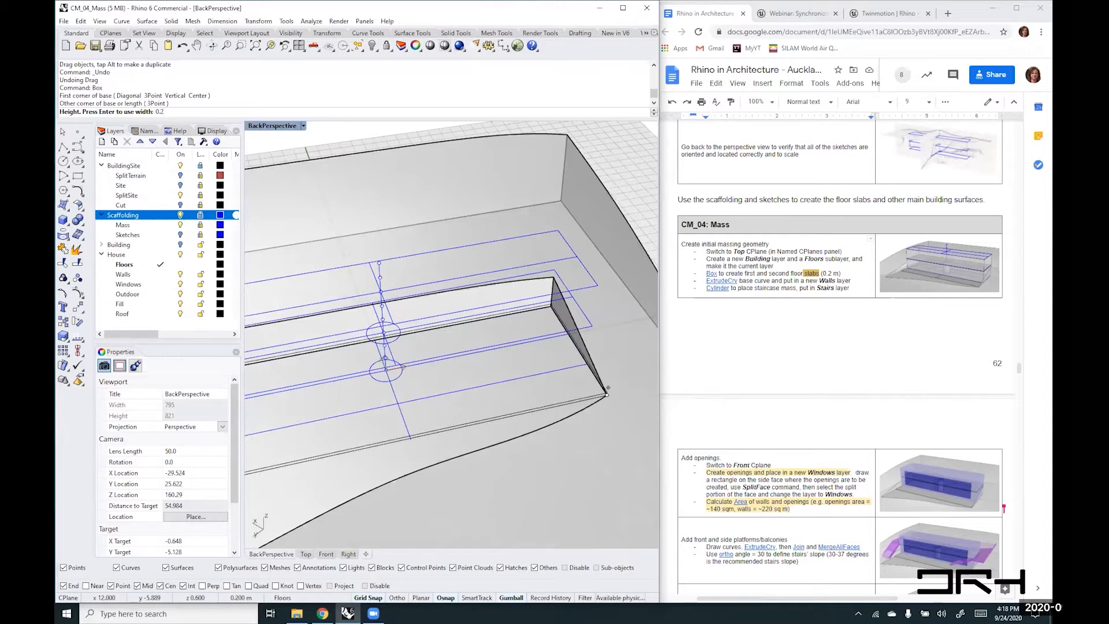
{"action": "key", "text": "Return"}
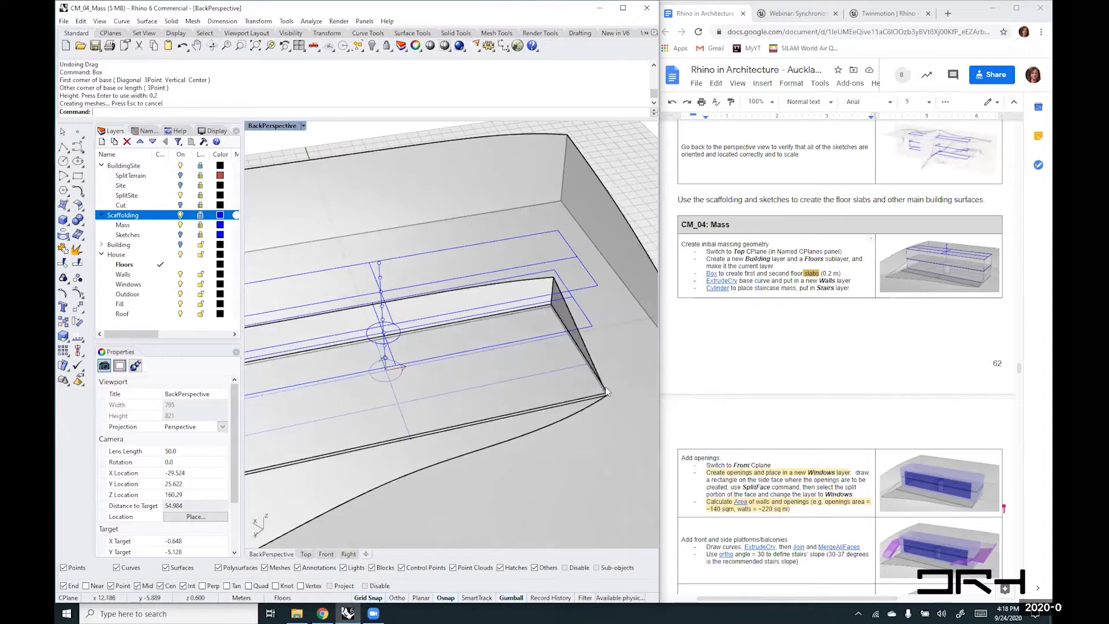
- Set the Floors layer color to Brown and clear the slab selection
{"action": "left_click", "coordinate": [521, 410]}
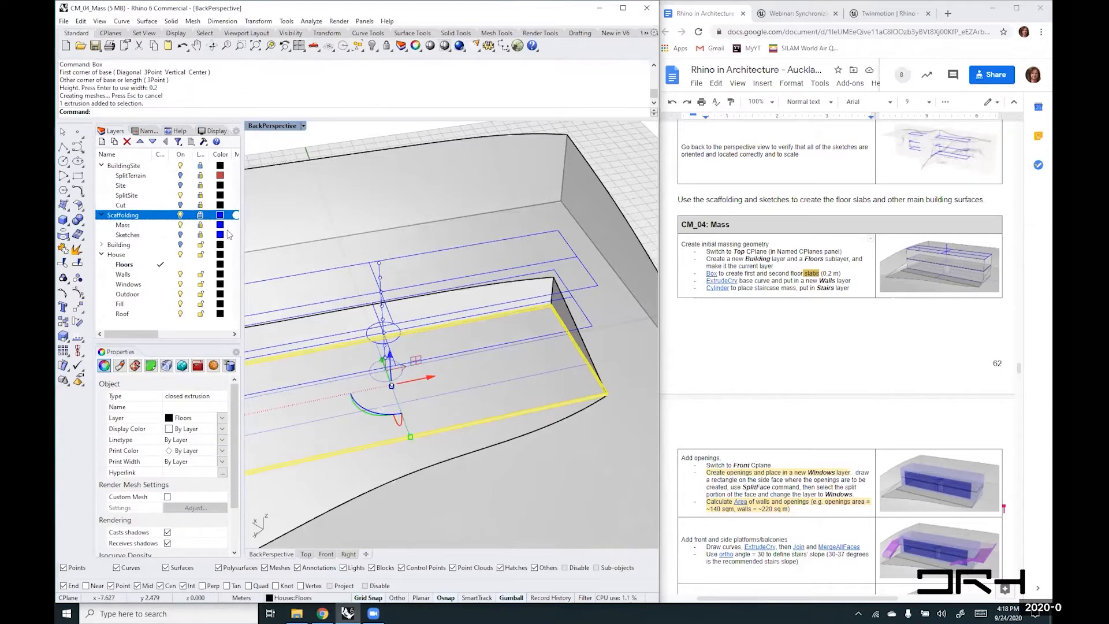
{"action": "left_click", "coordinate": [220, 264]}
{"action": "left_click", "coordinate": [446, 248]}
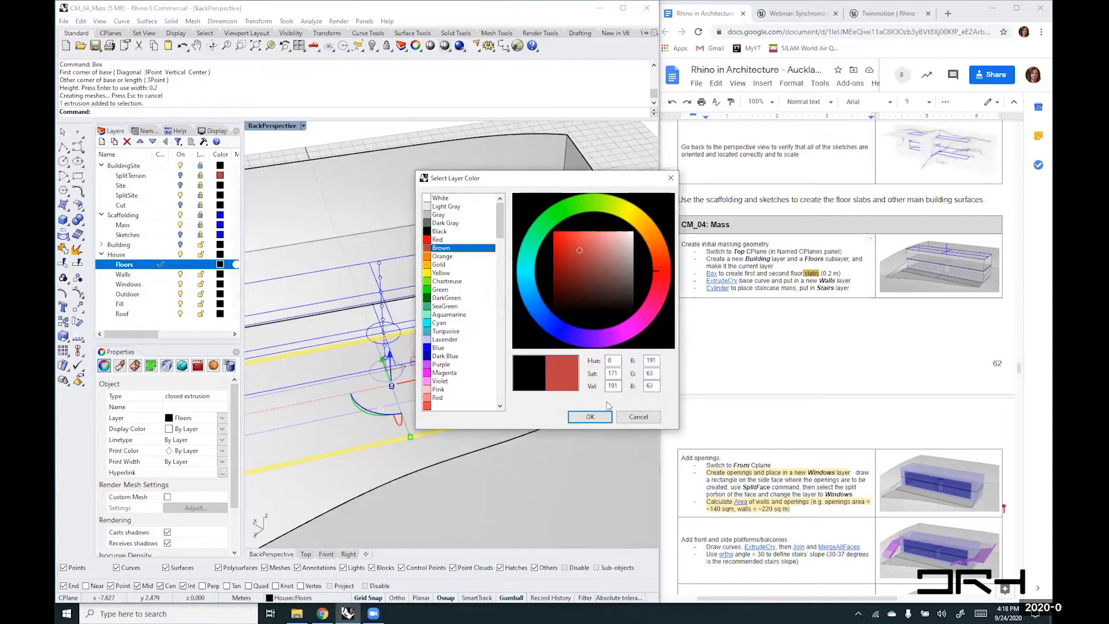
{"action": "left_click", "coordinate": [591, 417]}
{"action": "left_click", "coordinate": [546, 462]}
- Create the second floor slab with Box, snapping its base to opposite corners of the second-level scaffolding rectangle, with a height of 0.2
{"action": "right_click_drag", "start_coordinate": [414, 294], "coordinate": [438, 286]}
{"action": "scroll", "coordinate": [444, 292], "scroll_direction": "down", "scroll_amount": 5}
{"action": "scroll", "coordinate": [327, 339], "scroll_direction": "up", "scroll_amount": 3}
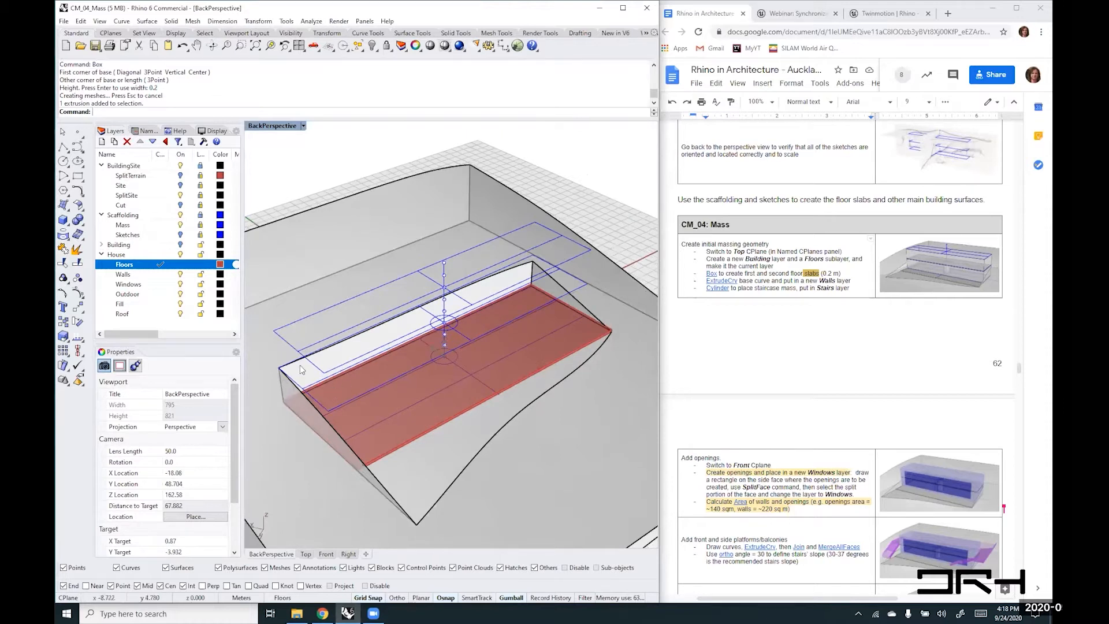
{"action": "scroll", "coordinate": [287, 374], "scroll_direction": "up", "scroll_amount": 1}
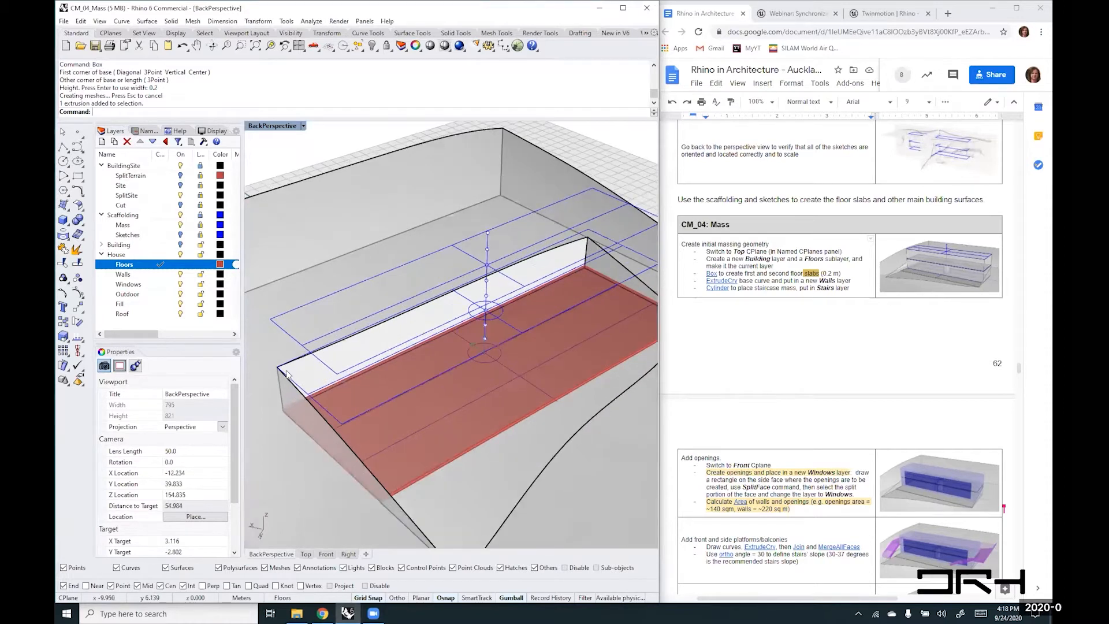
{"action": "key", "text": "Return"}
{"action": "left_click", "coordinate": [278, 367]}
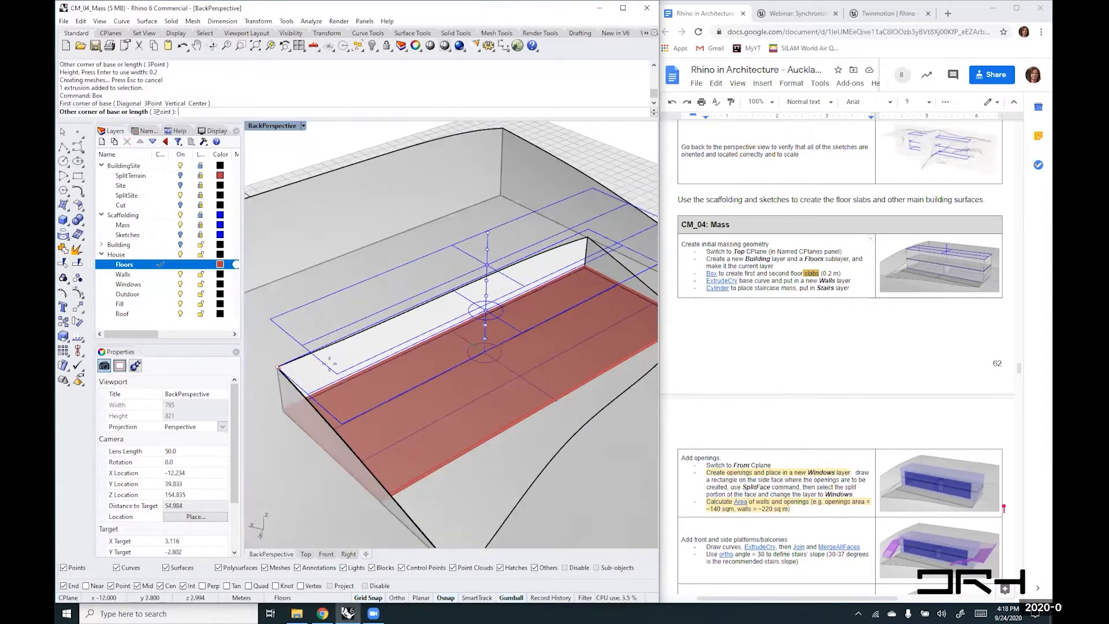
{"action": "right_click_drag", "start_coordinate": [642, 264], "coordinate": [607, 280], "text": "shift"}
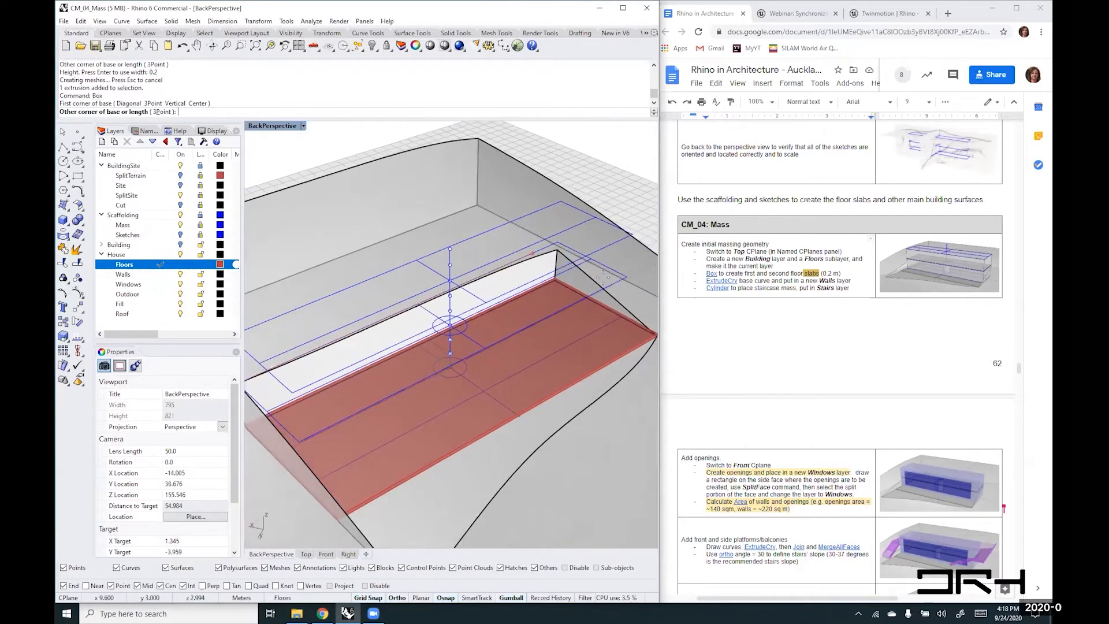
{"action": "left_click", "coordinate": [627, 277]}
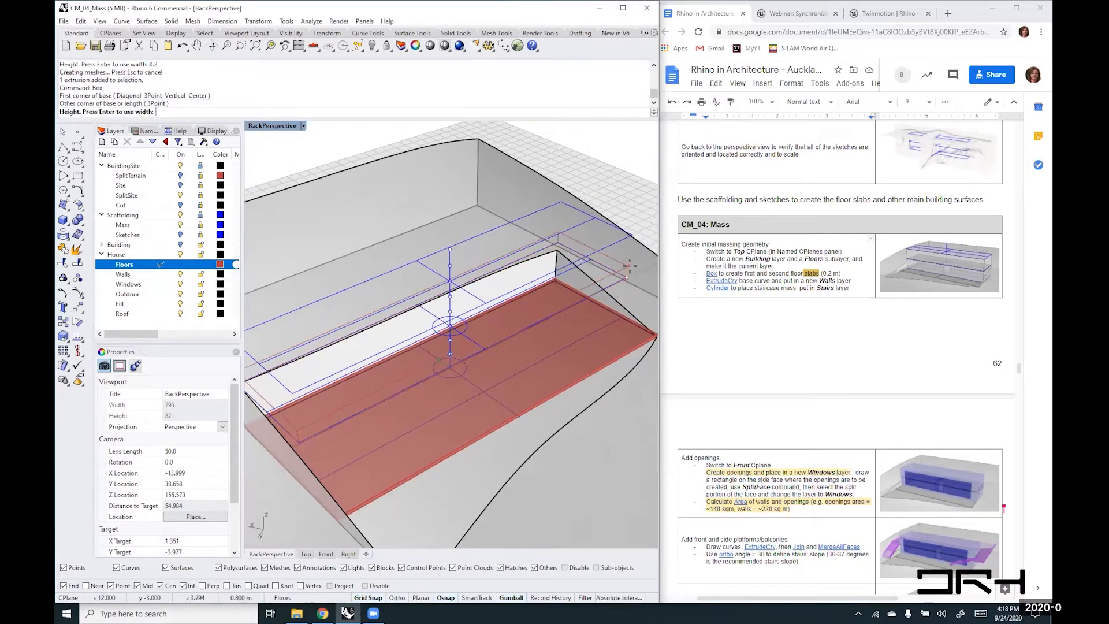
{"action": "type", "text": "0.2"}
{"action": "key", "text": "Return"}
- Examine the two floor slabs and the scaffolding curves above them from several angles
{"action": "right_click_drag", "start_coordinate": [560, 324], "coordinate": [536, 325]}
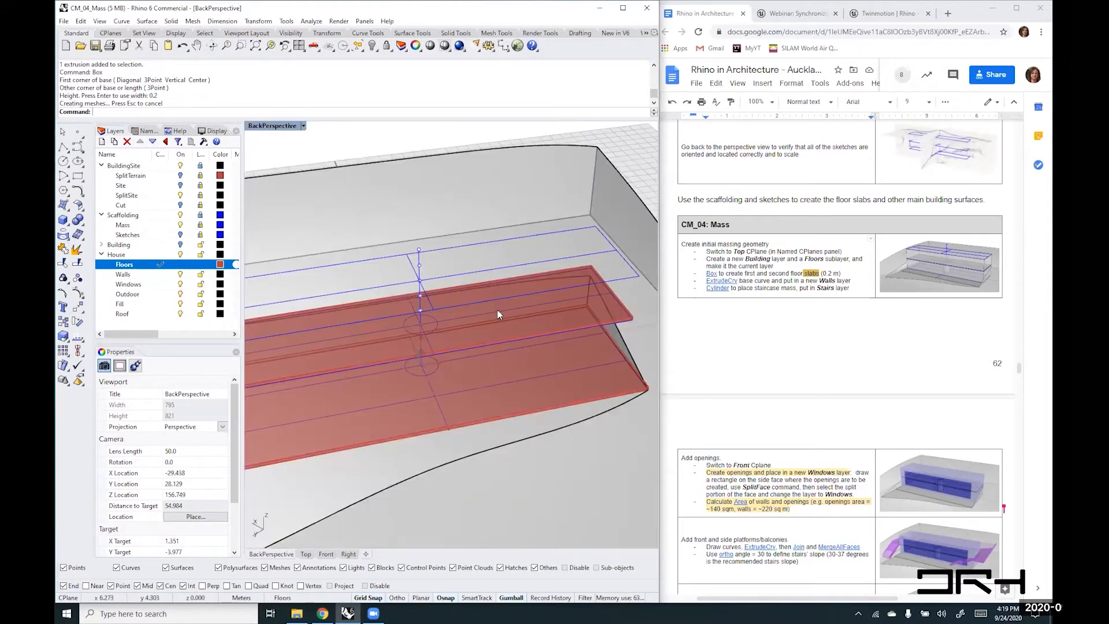
{"action": "scroll", "coordinate": [498, 315], "scroll_direction": "up", "scroll_amount": 5}
{"action": "scroll", "coordinate": [499, 315], "scroll_direction": "down", "scroll_amount": 10}
{"action": "scroll", "coordinate": [498, 315], "scroll_direction": "up", "scroll_amount": 3}
{"action": "right_click_drag", "start_coordinate": [414, 335], "coordinate": [471, 260]}
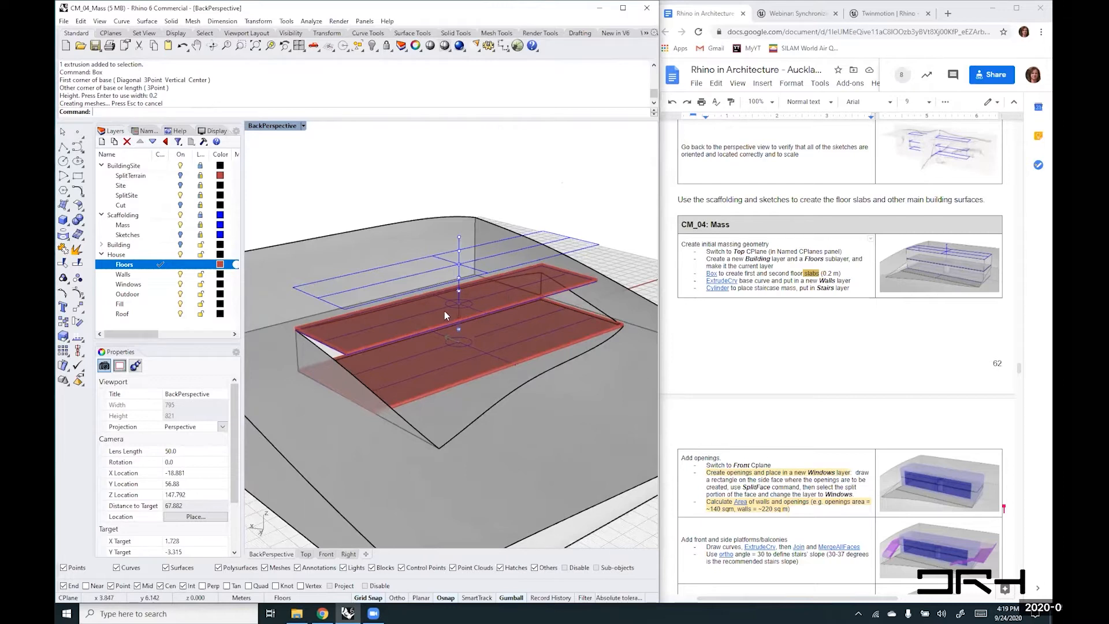
{"action": "scroll", "coordinate": [445, 310], "scroll_direction": "up", "scroll_amount": 2}
{"action": "mouse_move", "coordinate": [520, 319]}
{"action": "right_mouse_down"}
{"action": "mouse_move", "coordinate": [497, 315]}
{"action": "mouse_move", "coordinate": [526, 310]}
{"action": "mouse_move", "coordinate": [507, 324]}
{"action": "right_mouse_up"}
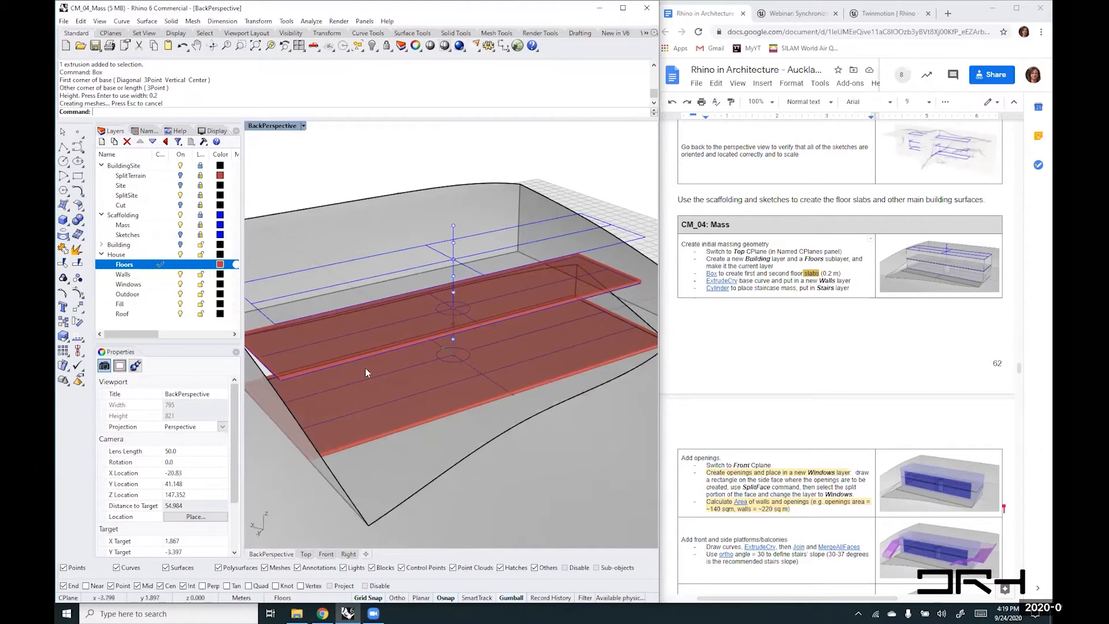
{"action": "right_click_drag", "start_coordinate": [350, 397], "coordinate": [407, 401], "text": "shift"}
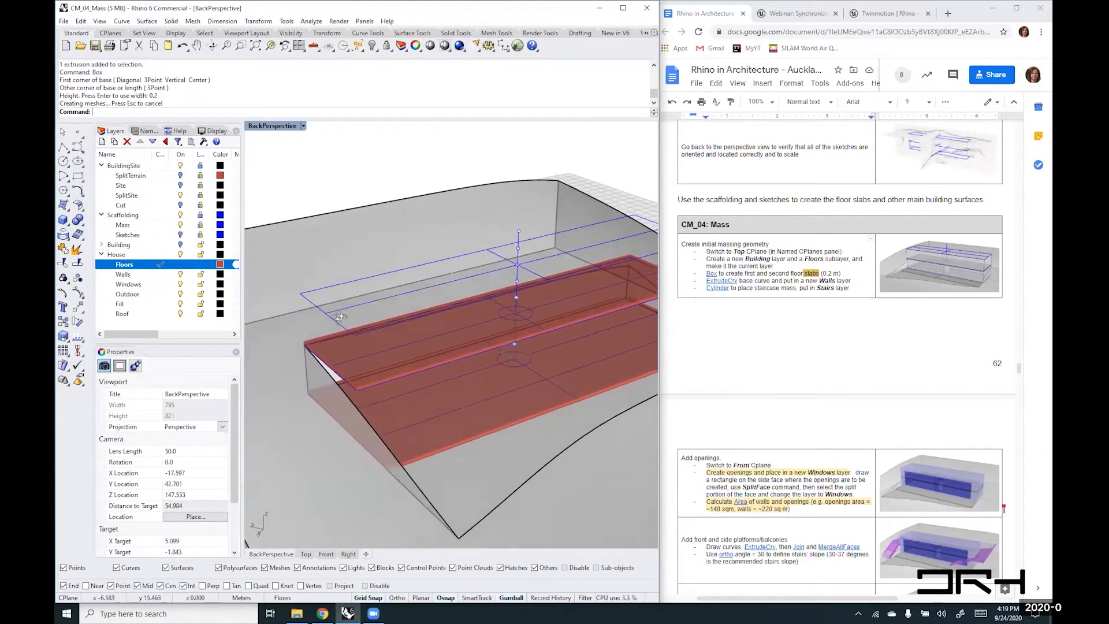
{"action": "right_click_drag", "start_coordinate": [293, 295], "coordinate": [320, 299]}
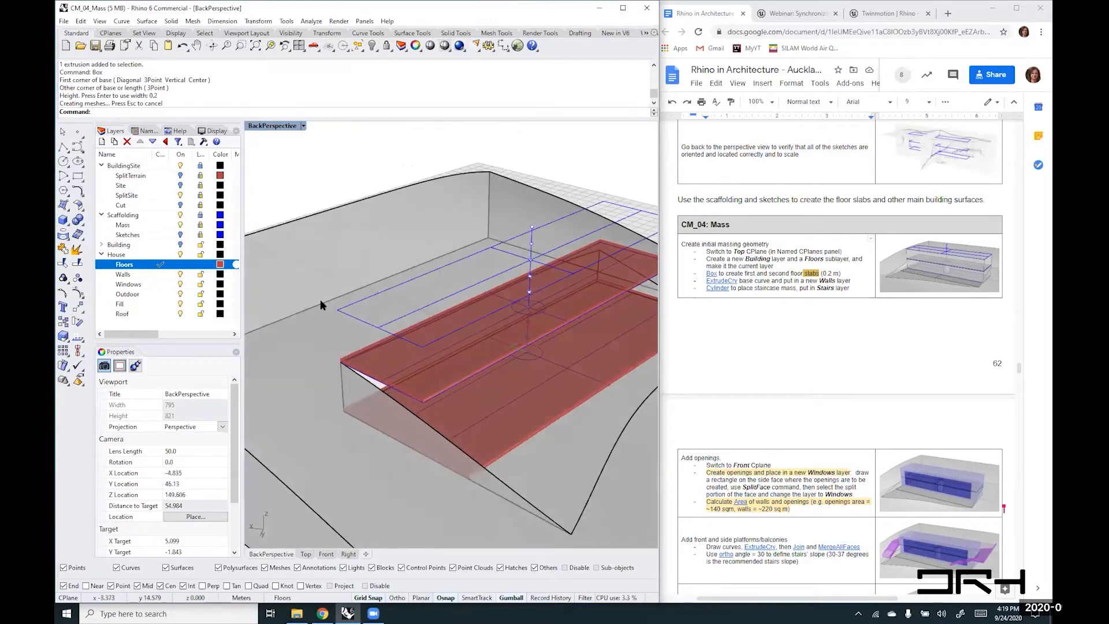
- Make the Walls sublayer current and unlock the Scaffolding layer with its sublayers
{"action": "left_click", "coordinate": [160, 274]}
{"action": "right_click_drag", "start_coordinate": [485, 408], "coordinate": [516, 367], "text": "shift"}
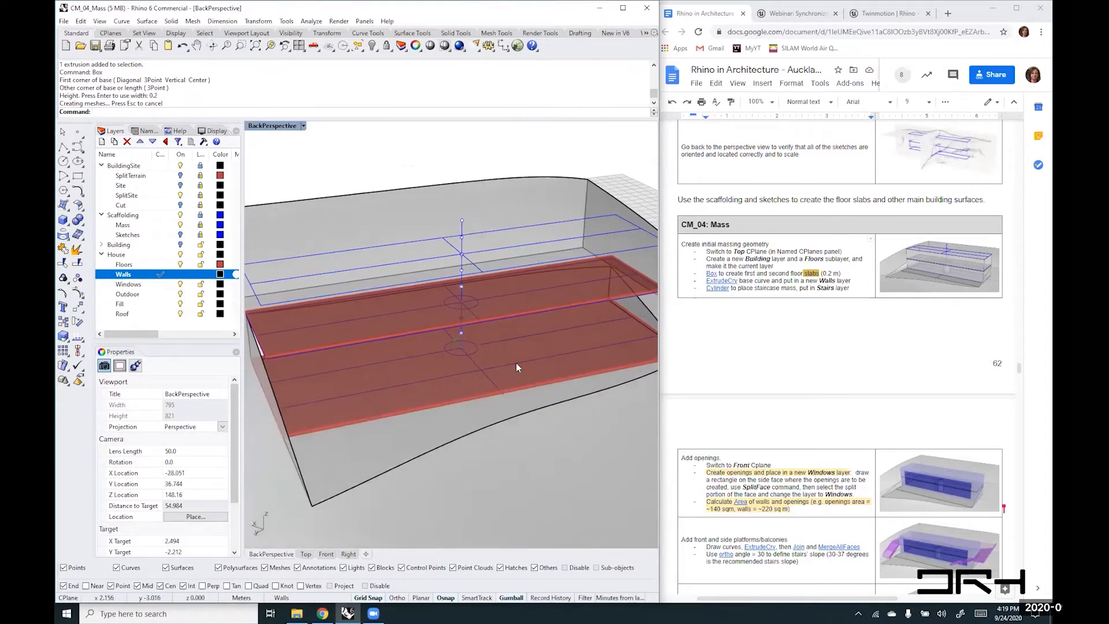
{"action": "left_click", "coordinate": [507, 363]}
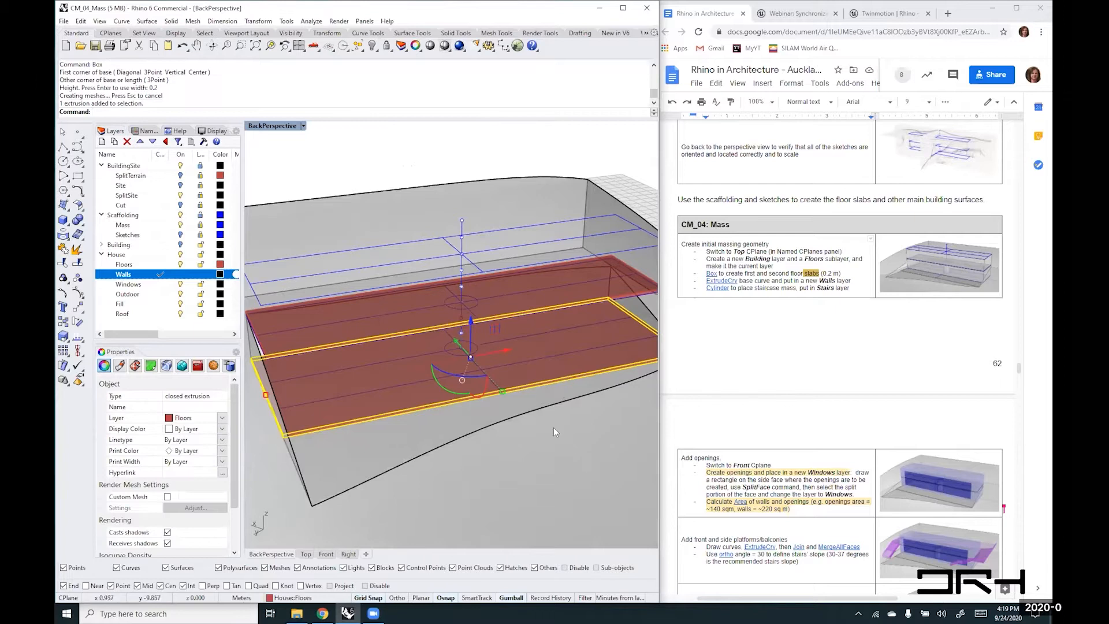
{"action": "key", "text": "Escape"}
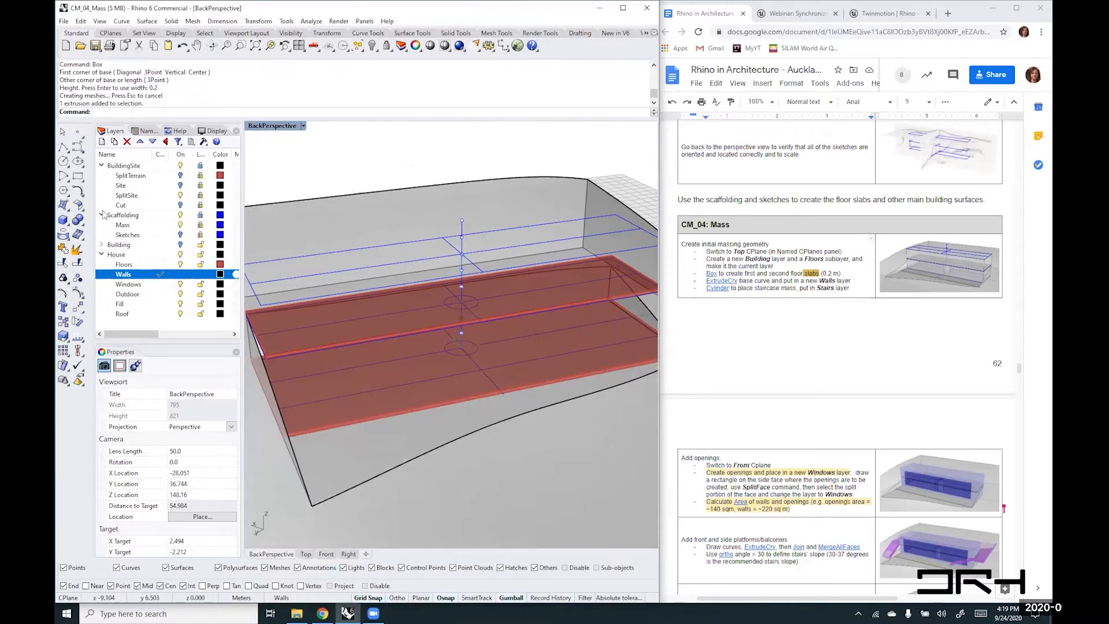
{"action": "left_click", "coordinate": [201, 215]}
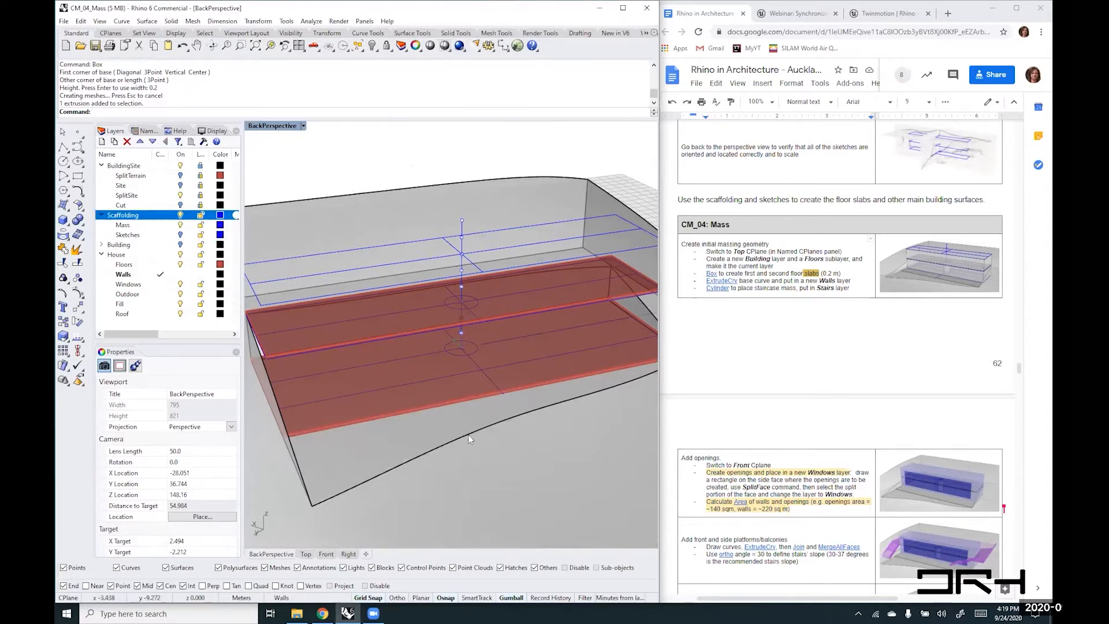
- Copy the lowest house outline curve straight up from the first slab's bottom corner to its top corner
{"action": "scroll", "coordinate": [461, 383], "scroll_direction": "up", "scroll_amount": 3}
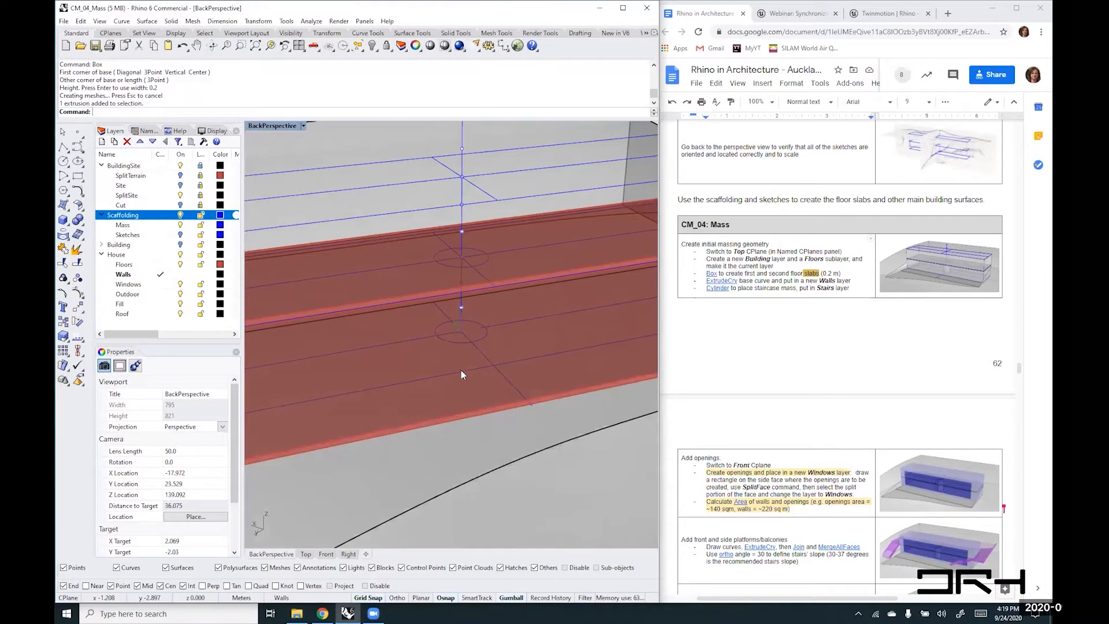
{"action": "left_click", "coordinate": [461, 371]}
{"action": "scroll", "coordinate": [476, 351], "scroll_direction": "down", "scroll_amount": 3}
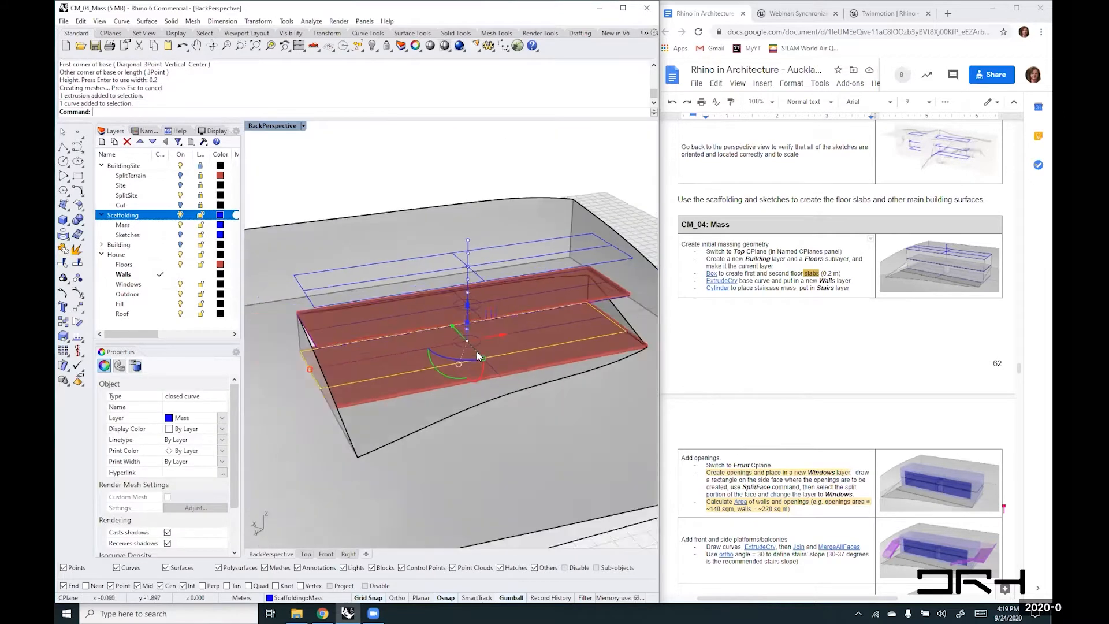
{"action": "scroll", "coordinate": [477, 351], "scroll_direction": "up", "scroll_amount": 1}
{"action": "scroll", "coordinate": [629, 324], "scroll_direction": "up", "scroll_amount": 5}
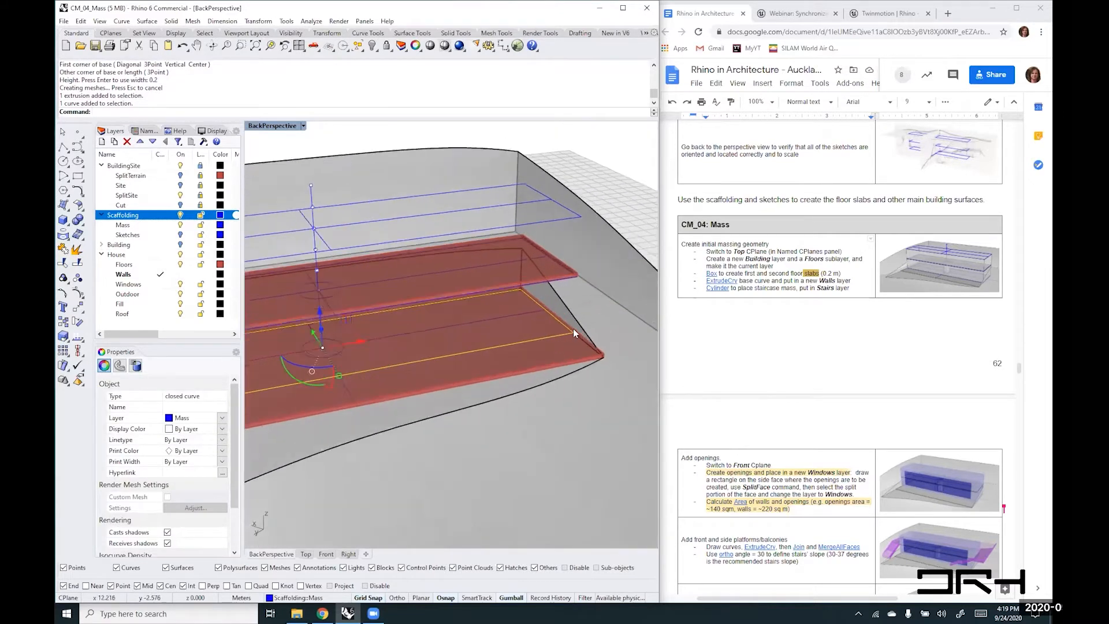
{"action": "scroll", "coordinate": [572, 328], "scroll_direction": "up", "scroll_amount": 1}
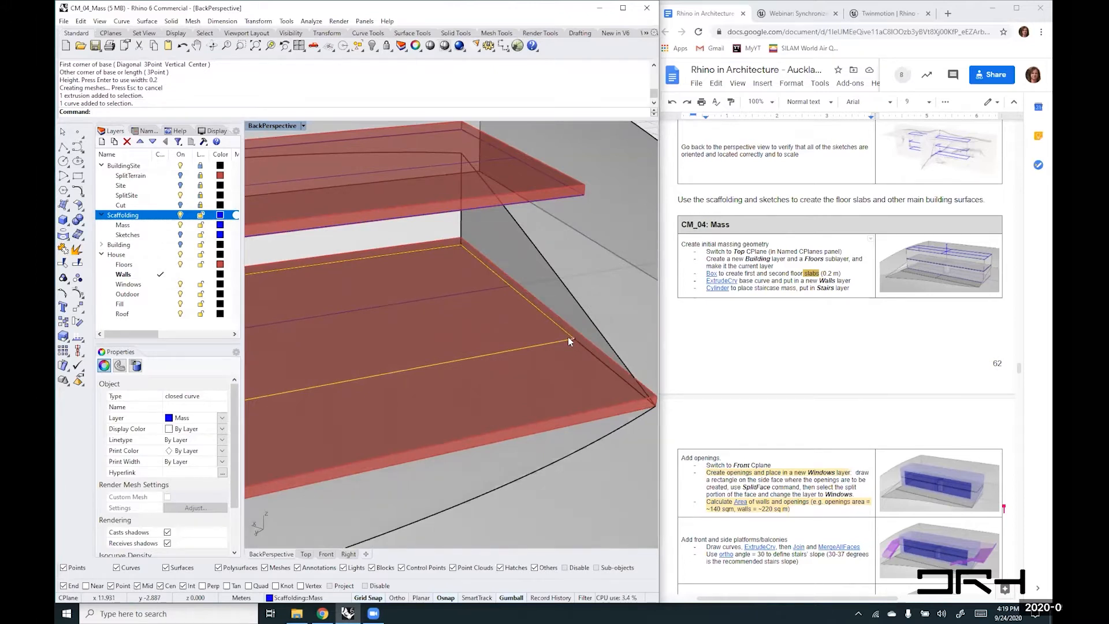
{"action": "key", "text": "Return"}
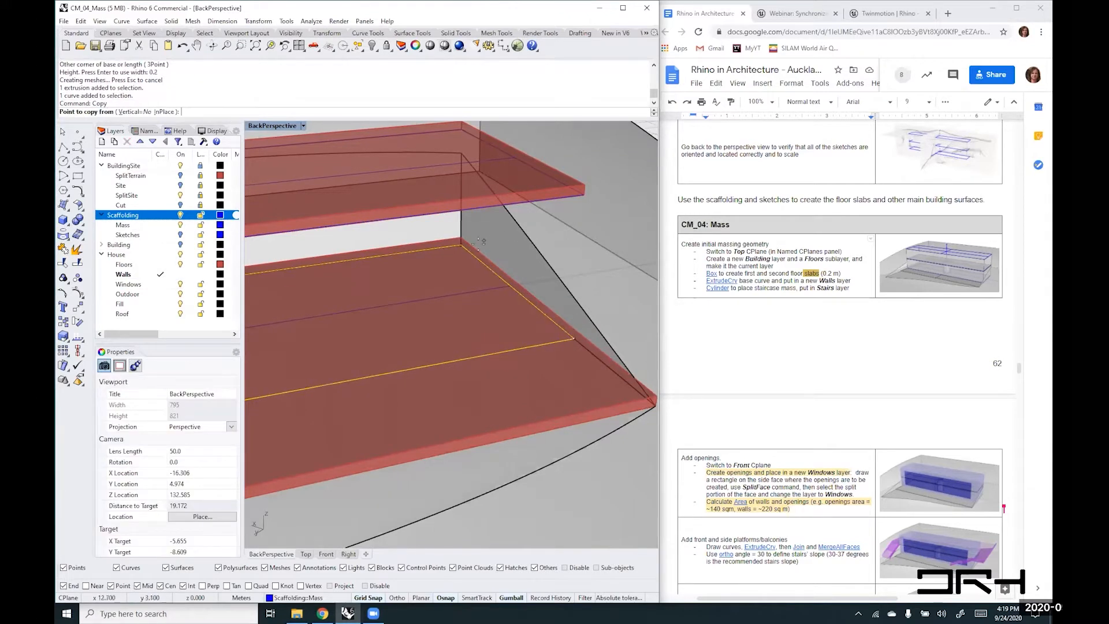
{"action": "left_click", "coordinate": [456, 246]}
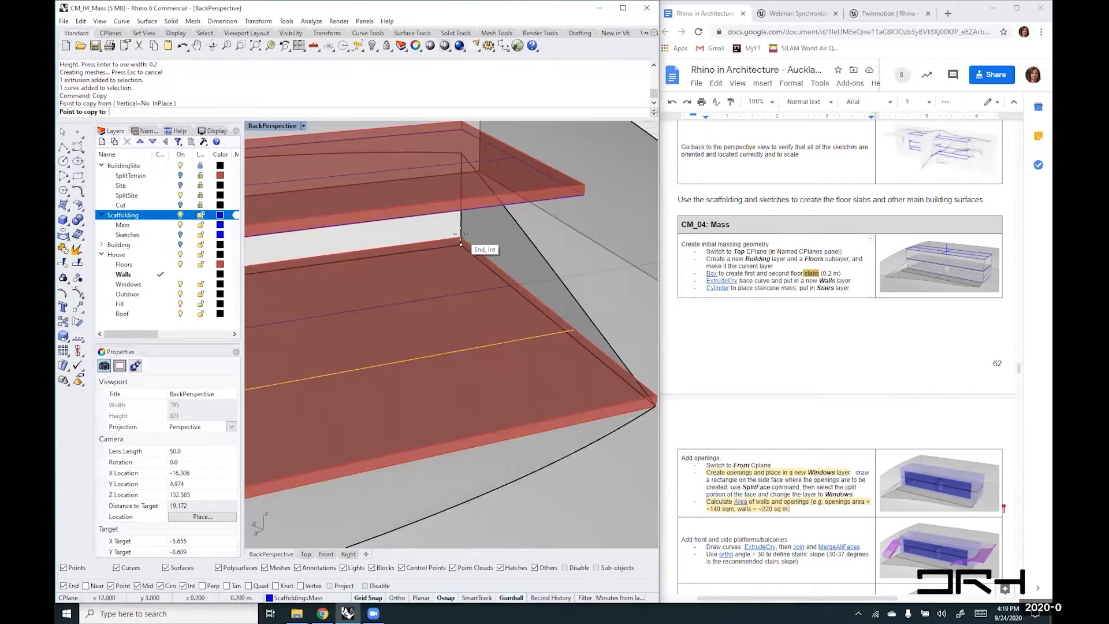
{"action": "left_click", "coordinate": [461, 242]}
{"action": "key", "text": "Return"}
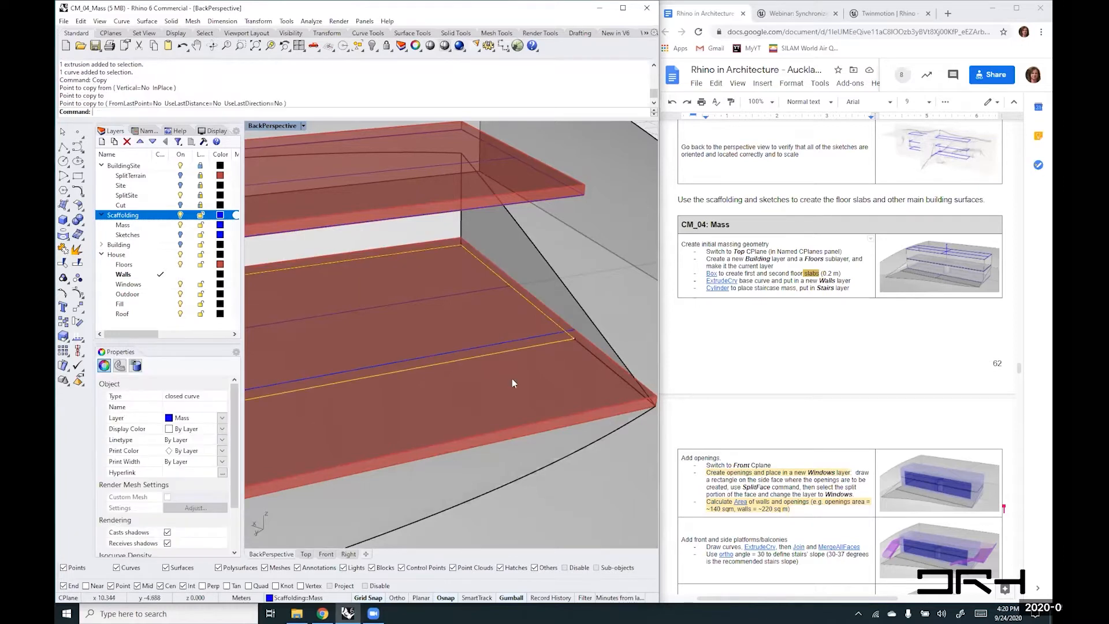
- Extrude the copied outline up to the topmost scaffolding rectangle with ExtrudeCrv to form the walls, and check their layer assignment
{"action": "scroll", "coordinate": [515, 343], "scroll_direction": "down", "scroll_amount": 2}
{"action": "left_click", "coordinate": [539, 335]}
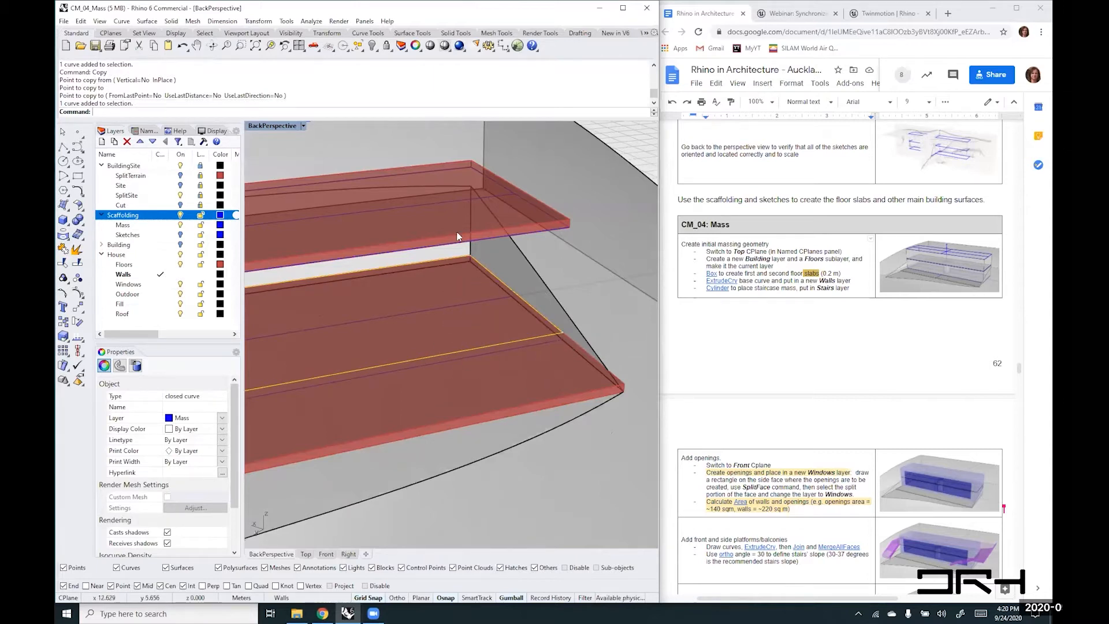
{"action": "right_click_drag", "start_coordinate": [478, 236], "coordinate": [493, 361], "text": "shift"}
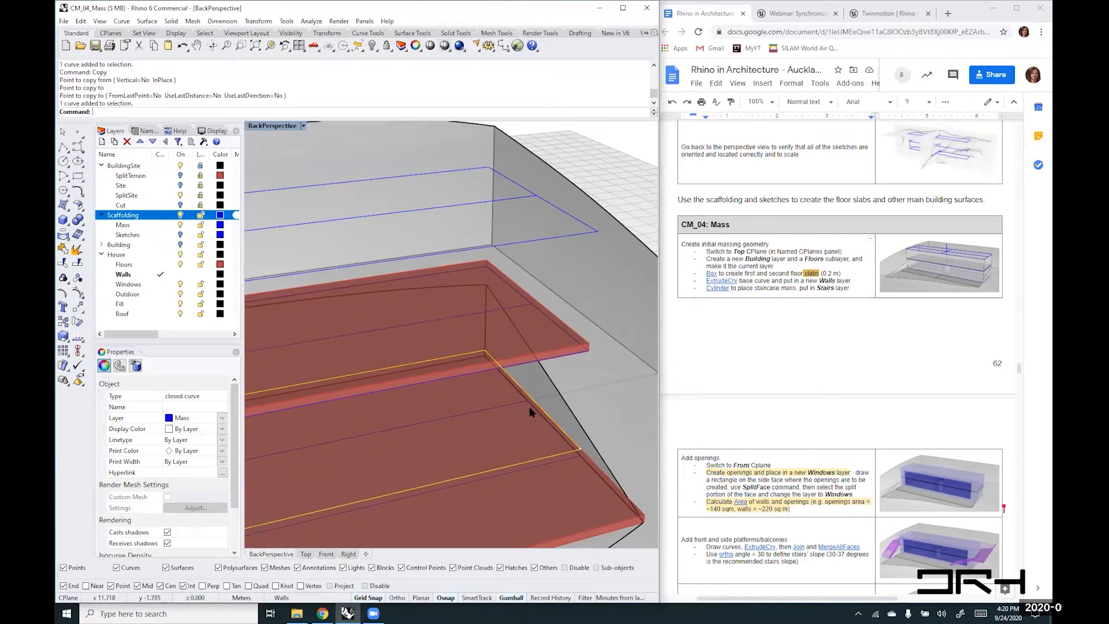
{"action": "type", "text": "Extrudecrv"}
{"action": "key", "text": "Return"}
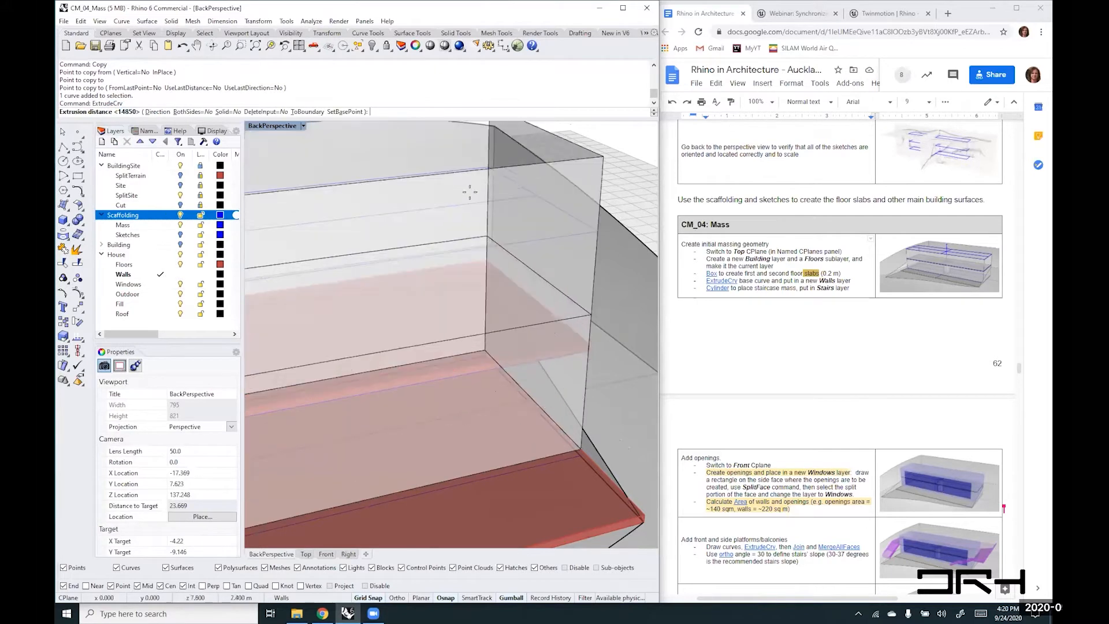
{"action": "left_click", "coordinate": [486, 167]}
{"action": "scroll", "coordinate": [503, 298], "scroll_direction": "down", "scroll_amount": 2}
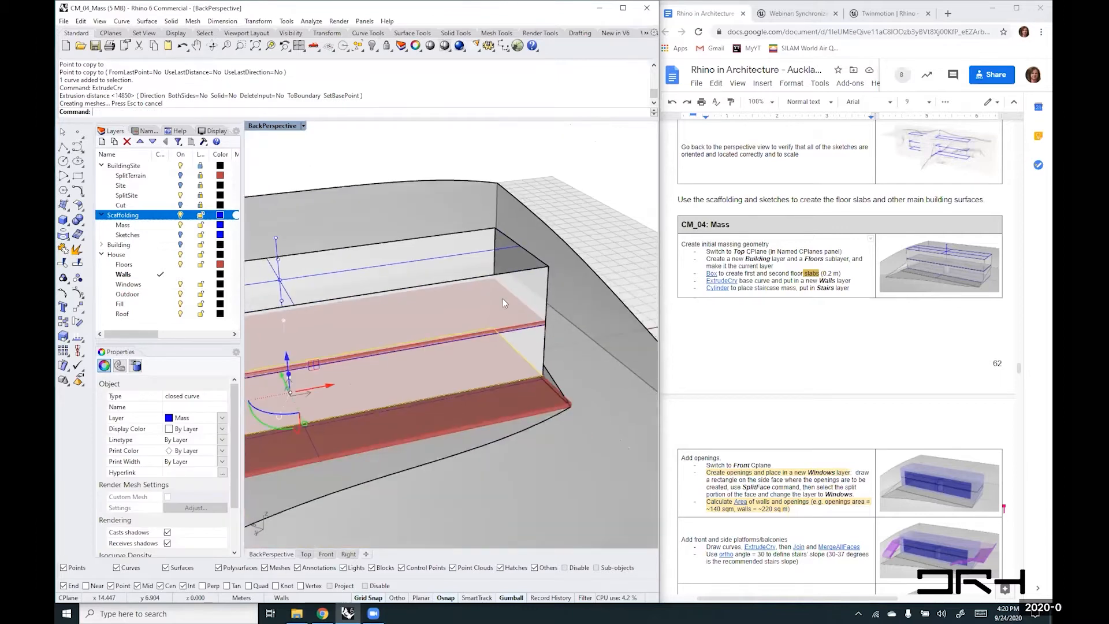
{"action": "right_click_drag", "start_coordinate": [342, 312], "coordinate": [465, 315]}
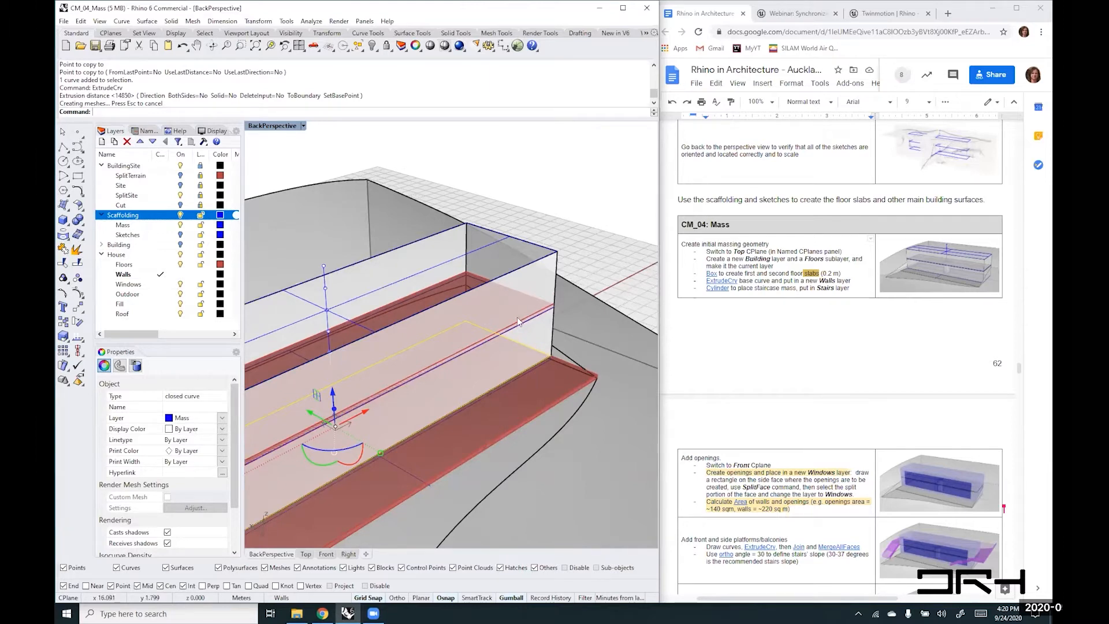
{"action": "right_click_drag", "start_coordinate": [473, 298], "coordinate": [611, 272]}
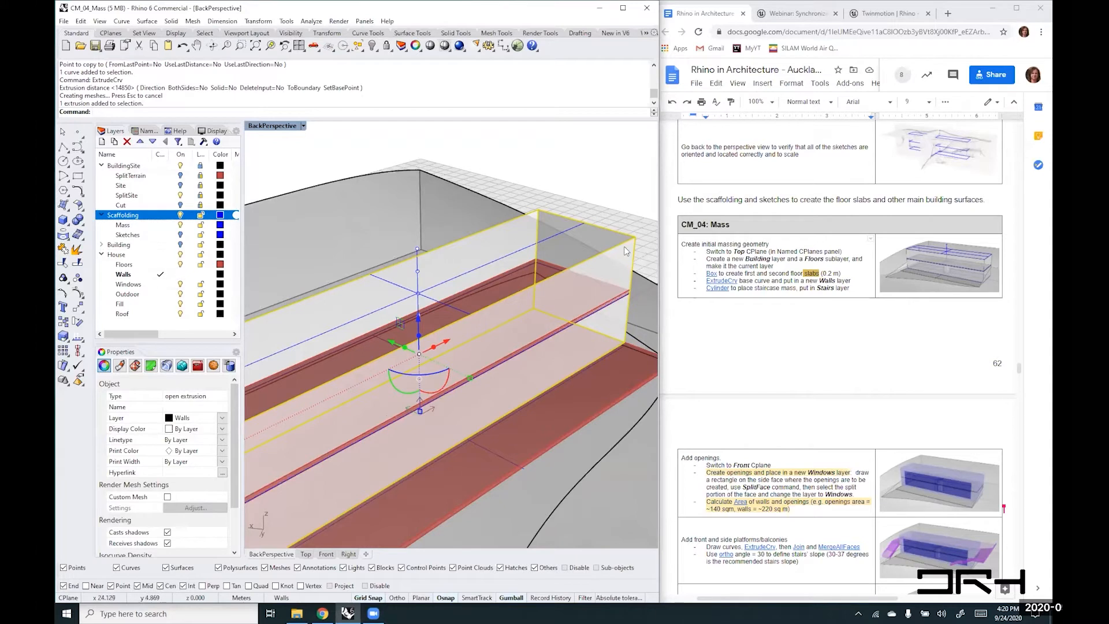
{"action": "left_click", "coordinate": [219, 418]}
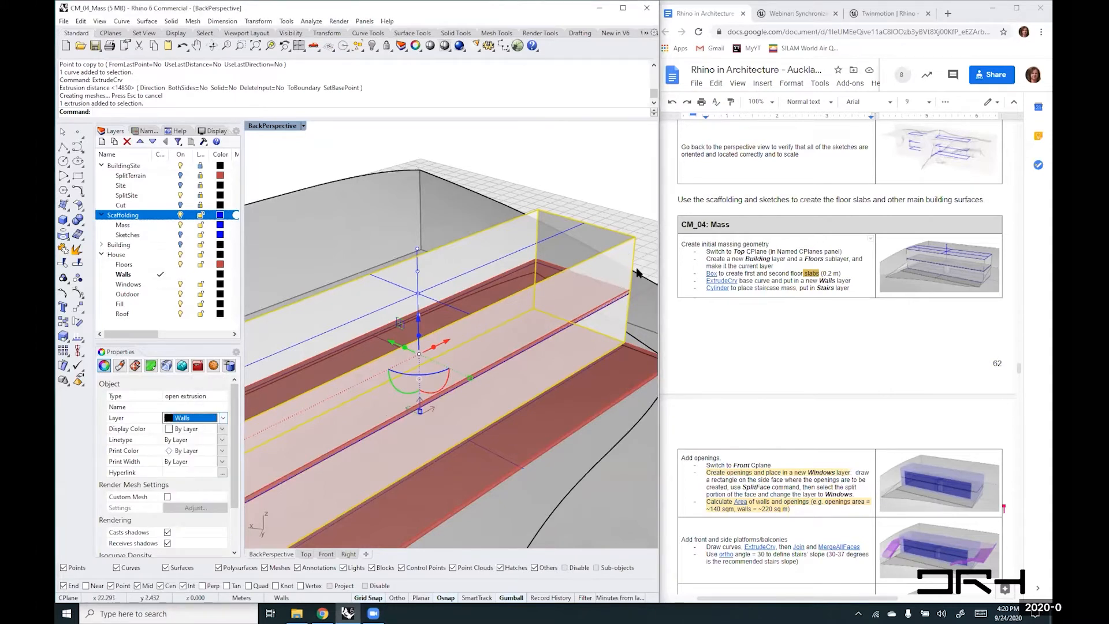
{"action": "key", "text": "Escape"}
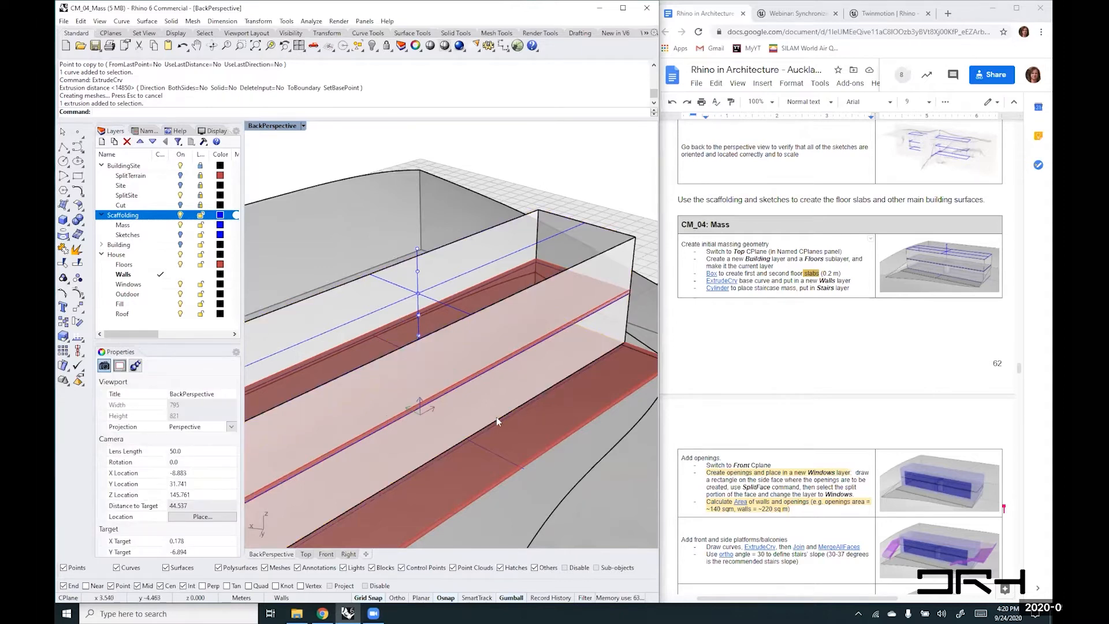
- Copy the lowest staircase circle straight up from the first slab's bottom corner to its top corner
{"action": "right_click_drag", "start_coordinate": [492, 357], "coordinate": [530, 383]}
{"action": "scroll", "coordinate": [499, 437], "scroll_direction": "up", "scroll_amount": 3}
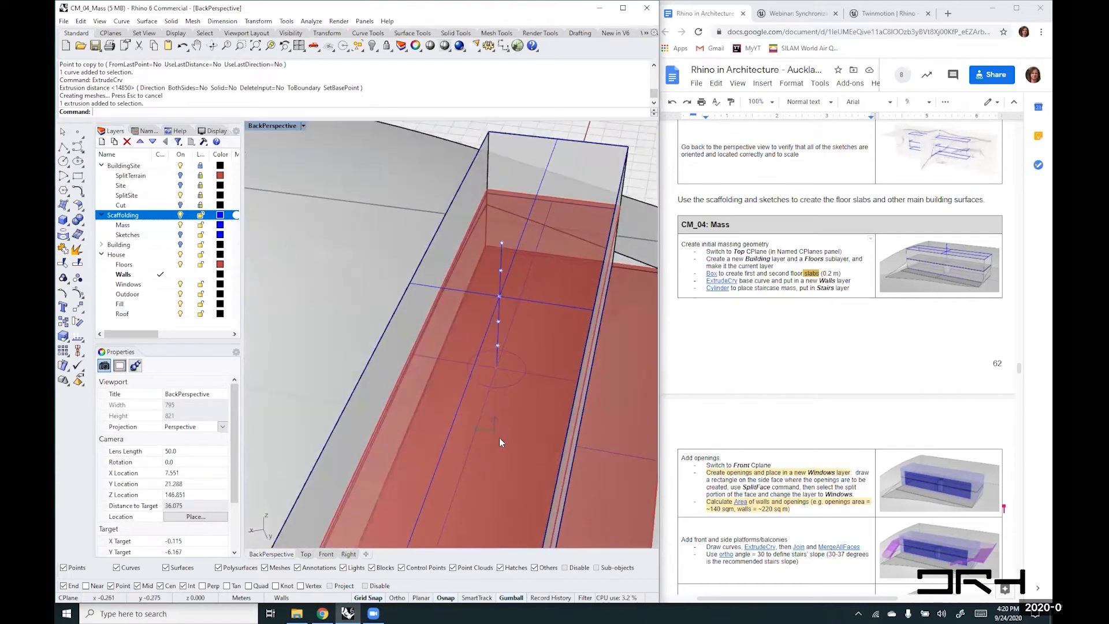
{"action": "left_click", "coordinate": [499, 456]}
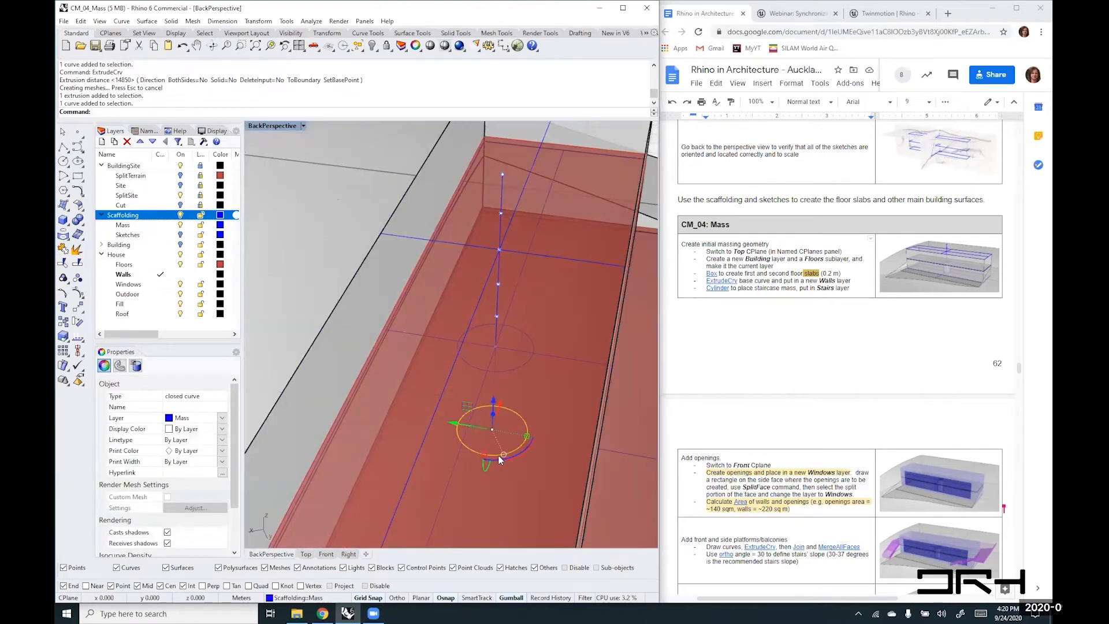
{"action": "right_click_drag", "start_coordinate": [524, 458], "coordinate": [434, 405]}
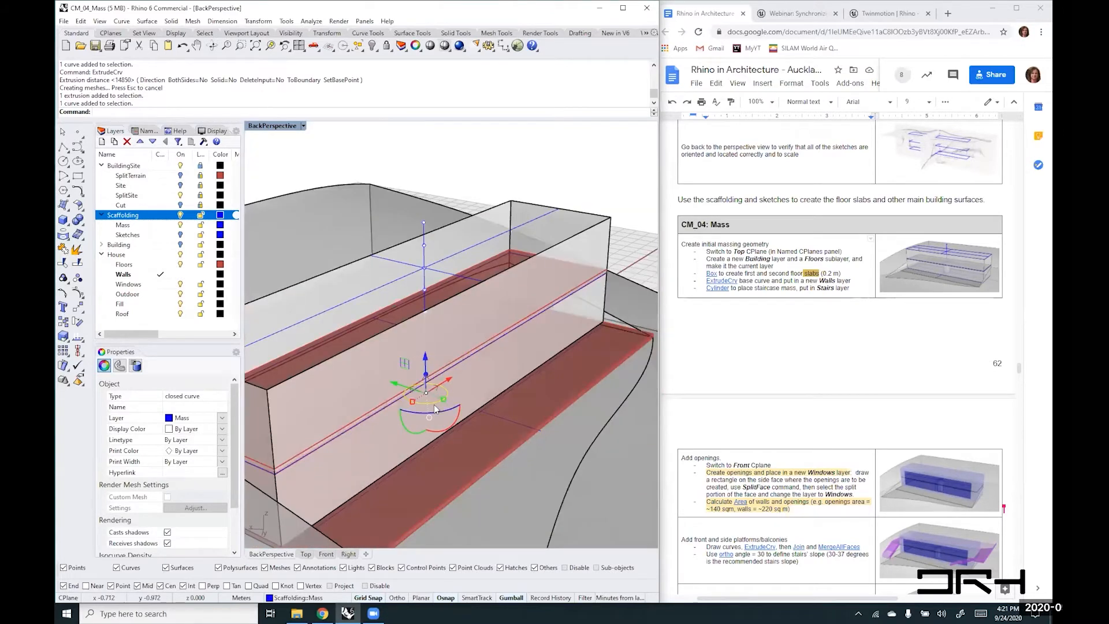
{"action": "type", "text": "Copy"}
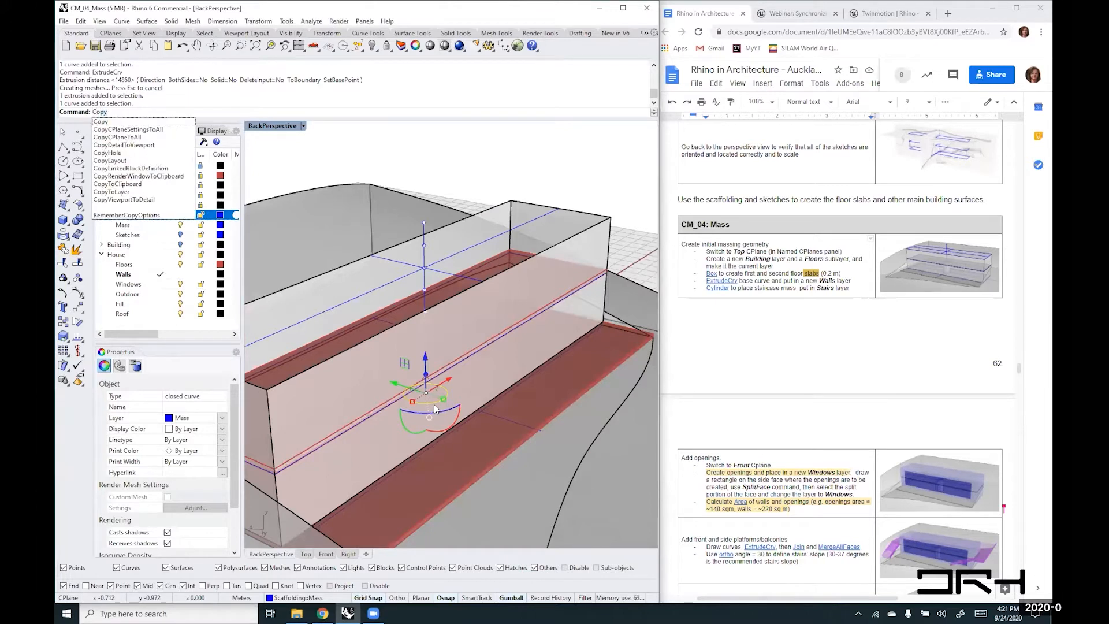
{"action": "key", "text": "Return"}
{"action": "scroll", "coordinate": [625, 312], "scroll_direction": "up", "scroll_amount": 5}
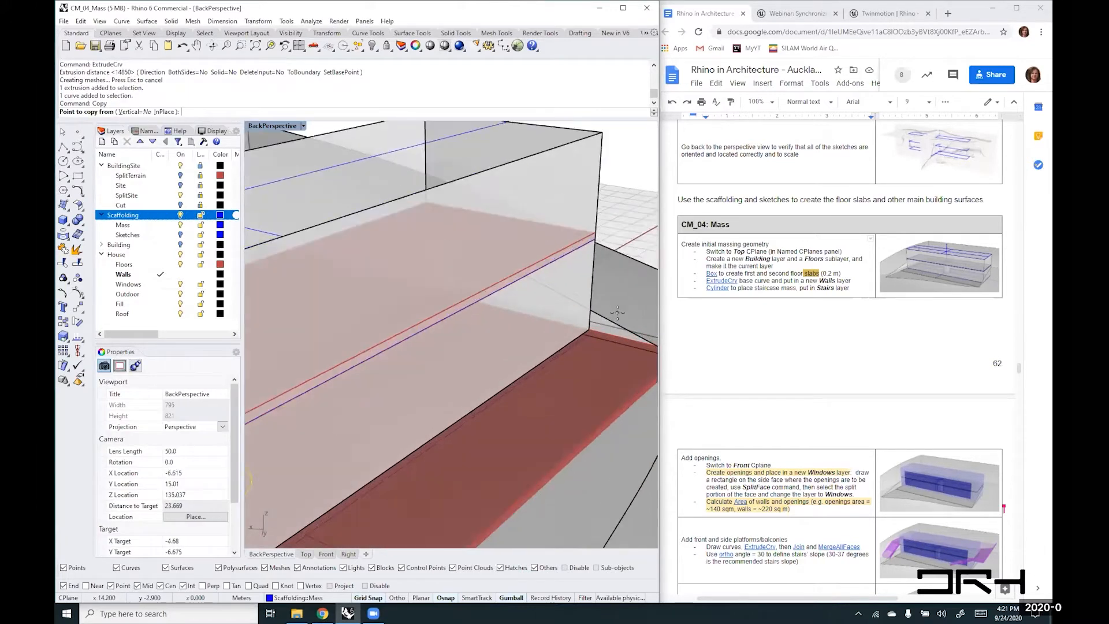
{"action": "left_click", "coordinate": [568, 346]}
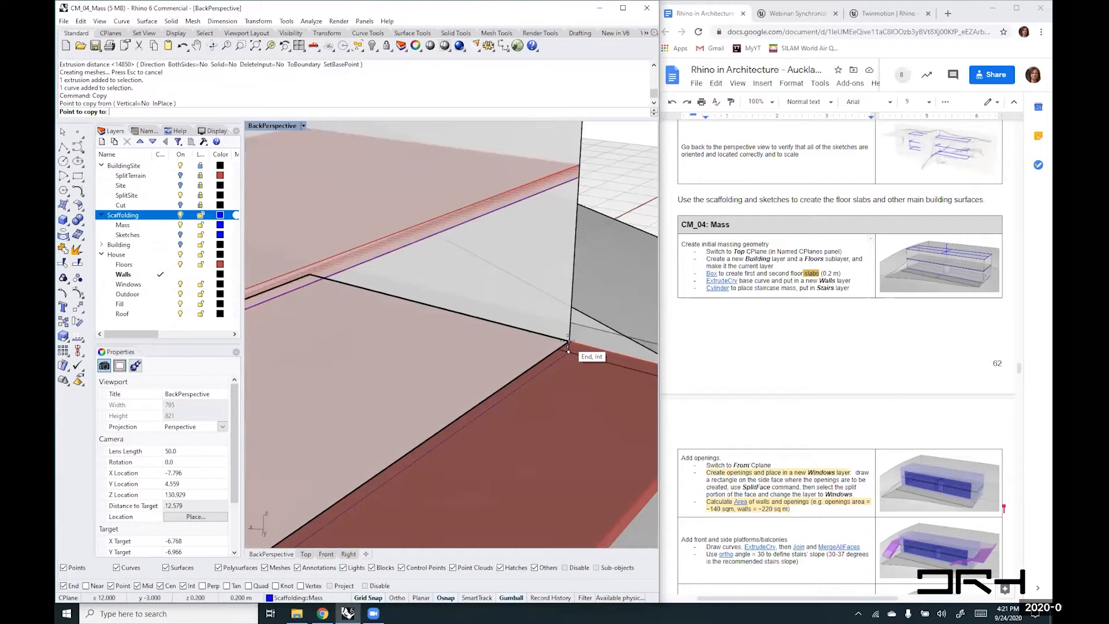
{"action": "left_click", "coordinate": [568, 340]}
{"action": "right_click", "coordinate": [566, 373]}
{"action": "scroll", "coordinate": [566, 373], "scroll_direction": "down", "scroll_amount": 6}
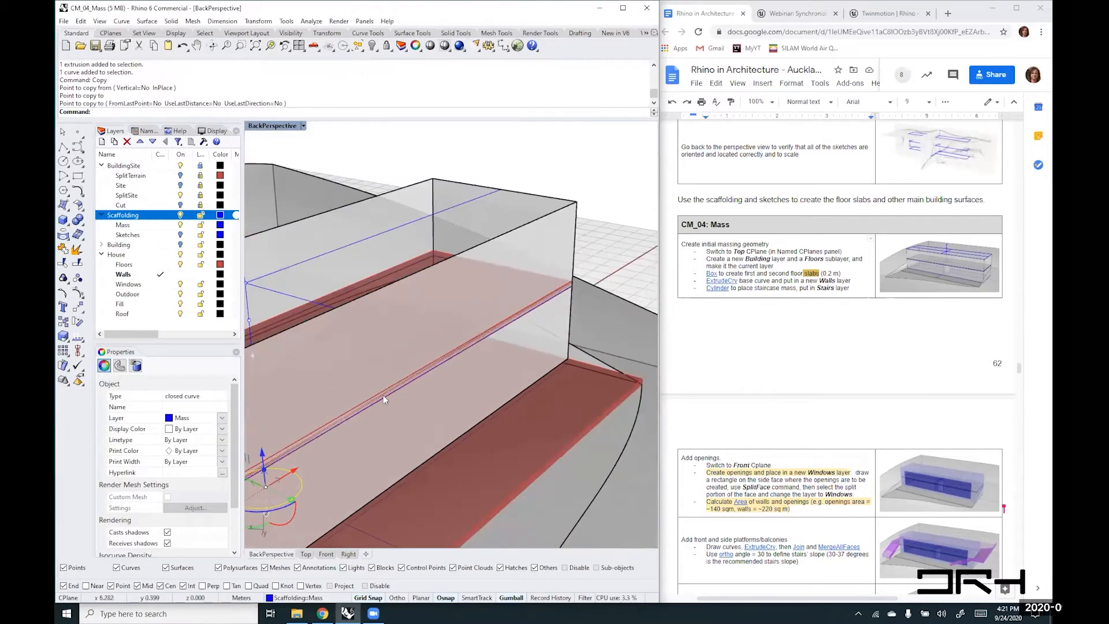
{"action": "key", "text": "Escape"}
- Extrude the copied staircase circle 3.8 m upward with the gumball to form an open cylinder
{"action": "right_click_drag", "start_coordinate": [360, 408], "coordinate": [417, 422], "text": "shift"}
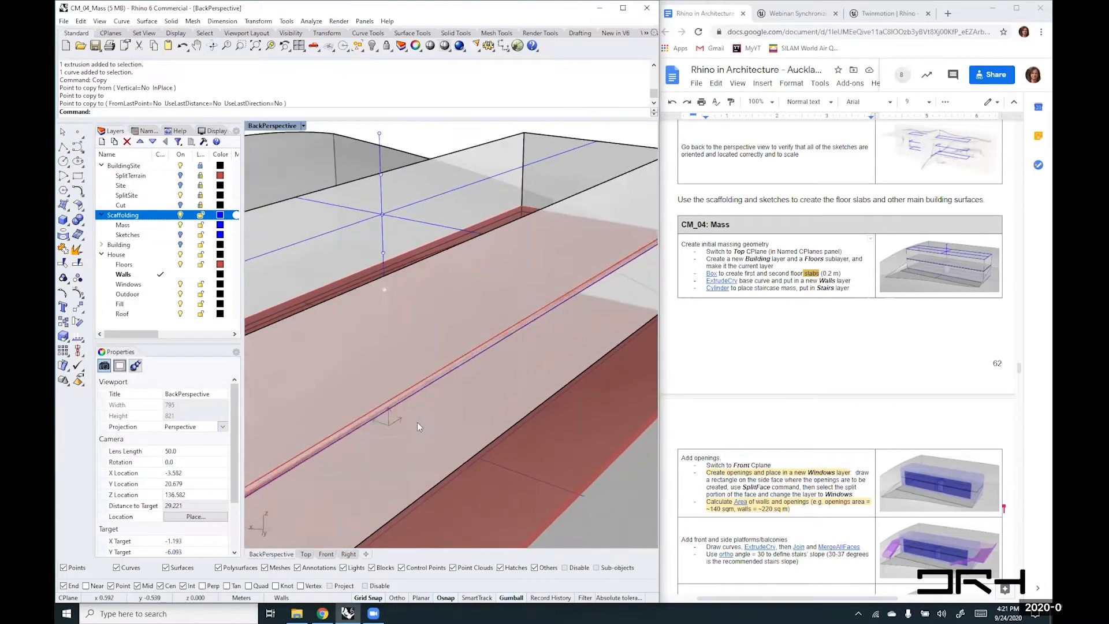
{"action": "left_click", "coordinate": [390, 407]}
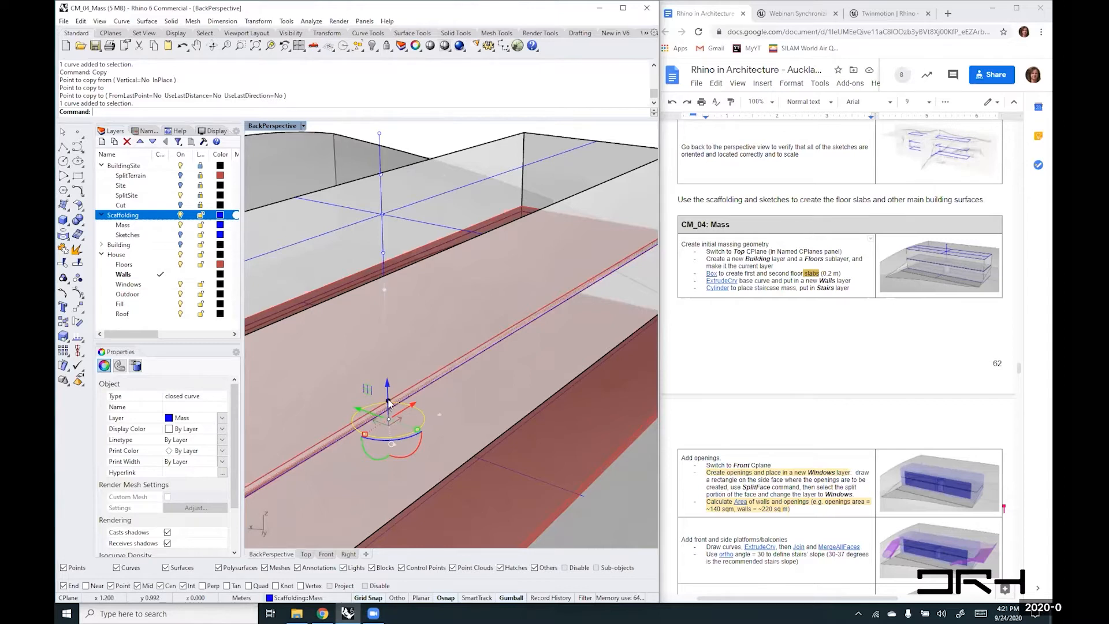
{"action": "left_click_drag", "start_coordinate": [388, 402], "coordinate": [403, 292]}
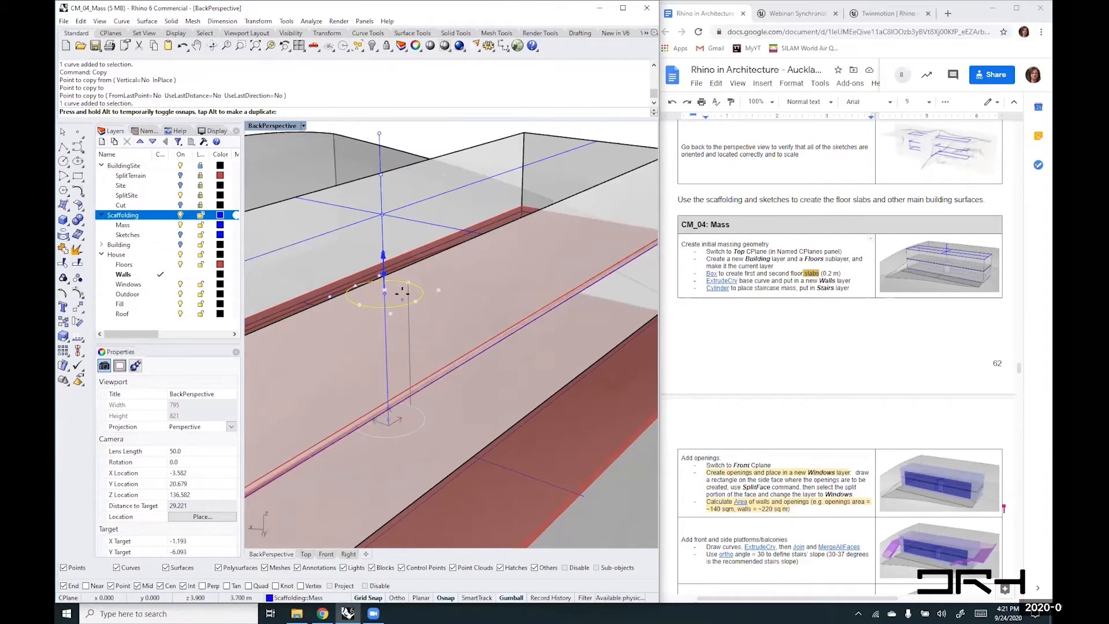
{"action": "type", "text": "3.8"}
{"action": "key", "text": "Return"}
{"action": "right_click_drag", "start_coordinate": [414, 283], "coordinate": [490, 339]}
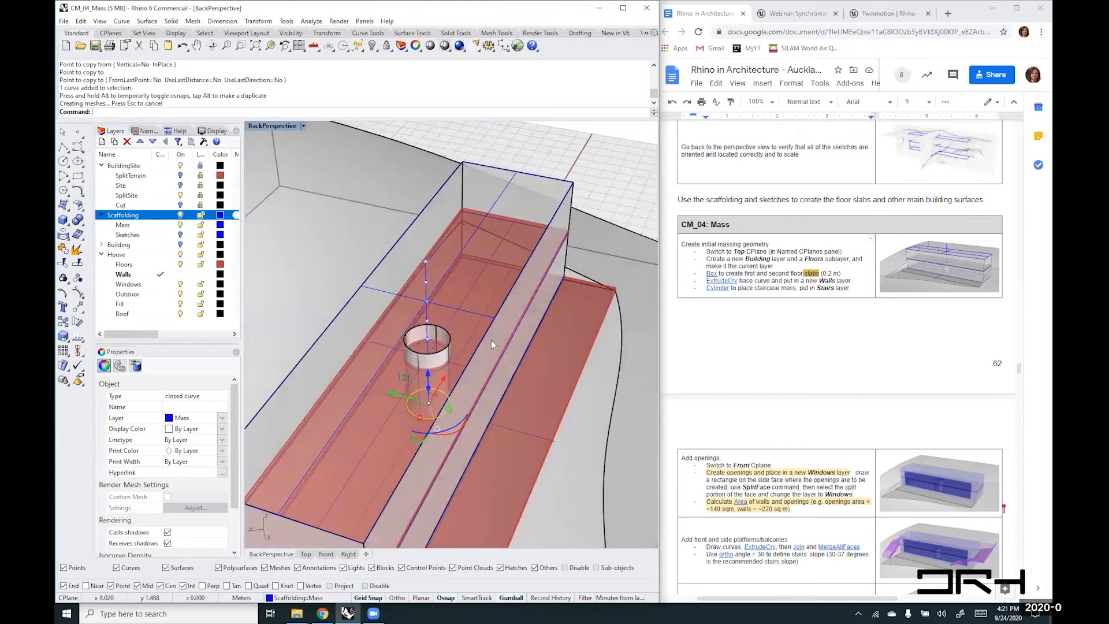
- Select the staircase cylinder and add a Stairs sublayer under House, coloured orange
{"action": "left_click", "coordinate": [436, 363]}
{"action": "left_click", "coordinate": [446, 349]}
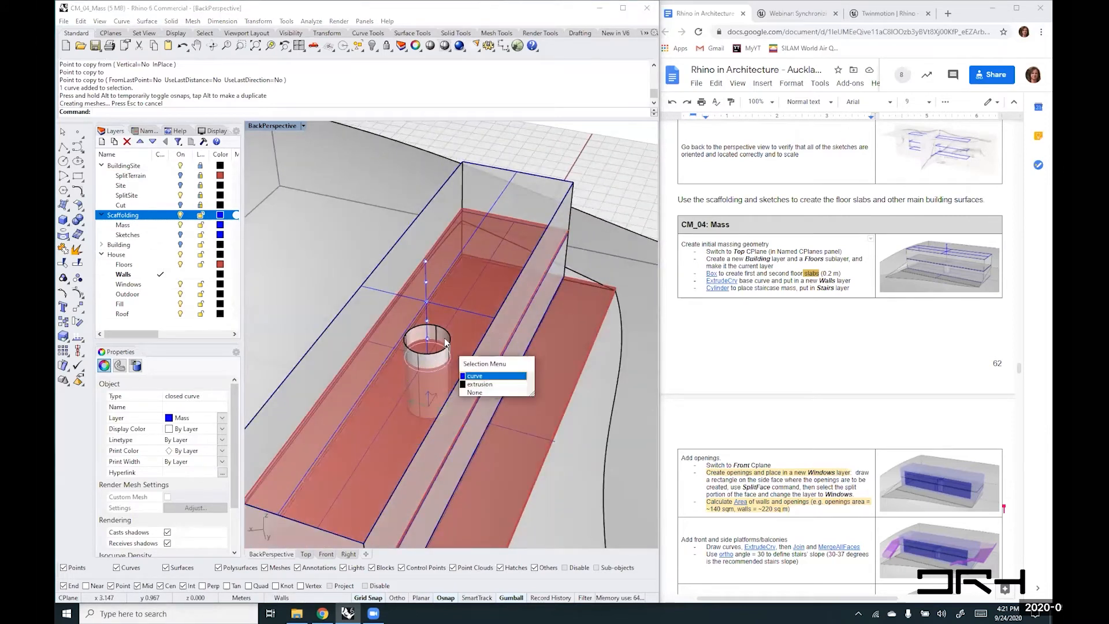
{"action": "left_click", "coordinate": [442, 332]}
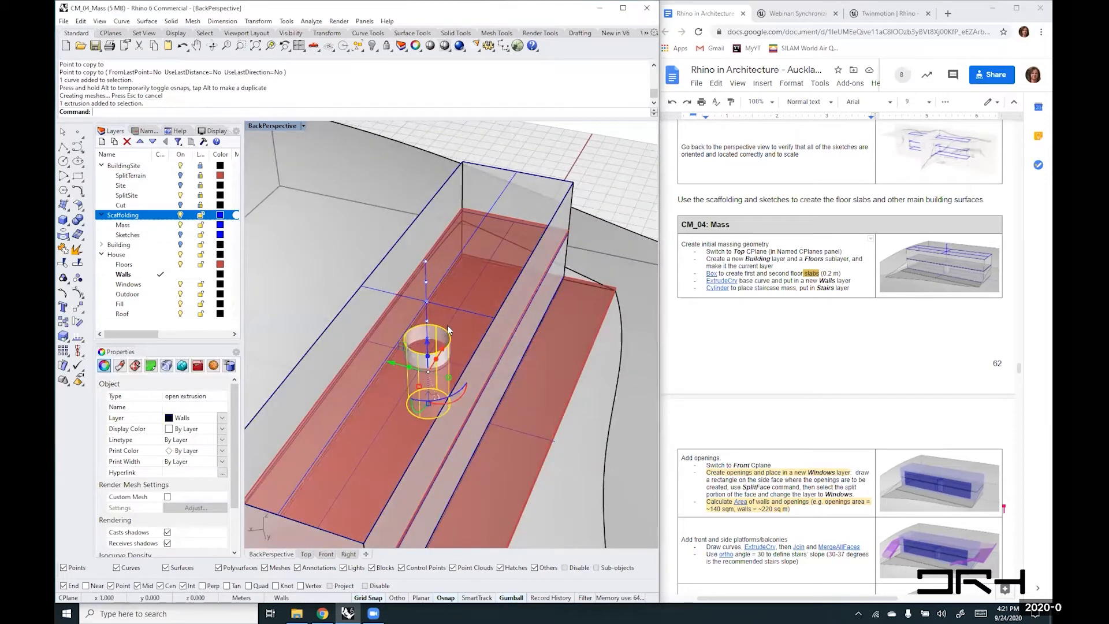
{"action": "left_click", "coordinate": [124, 275]}
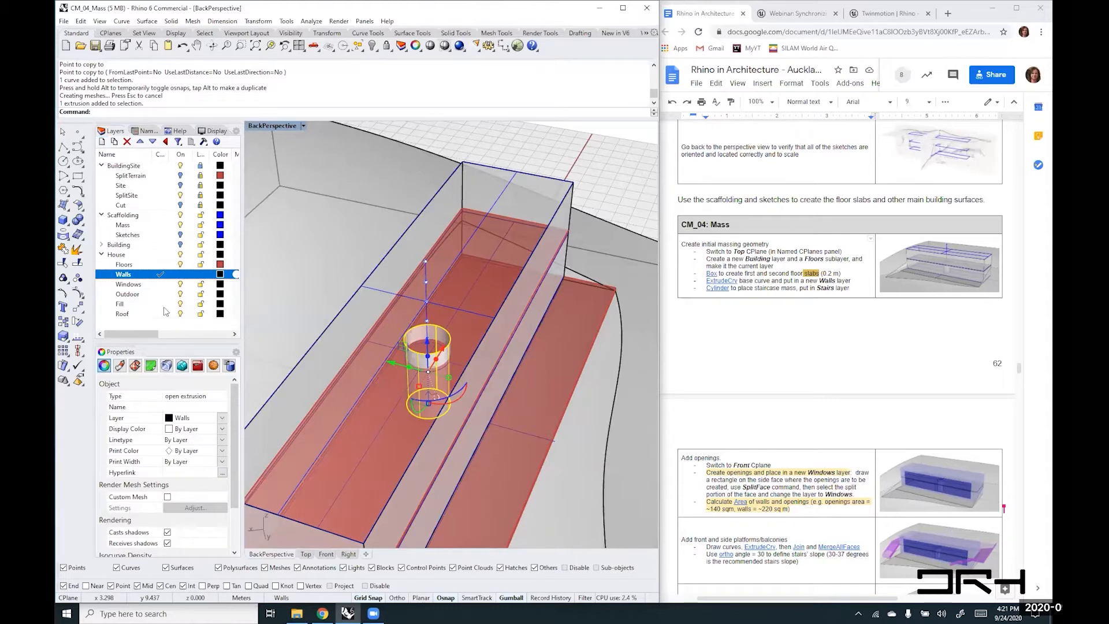
{"action": "left_click", "coordinate": [102, 142]}
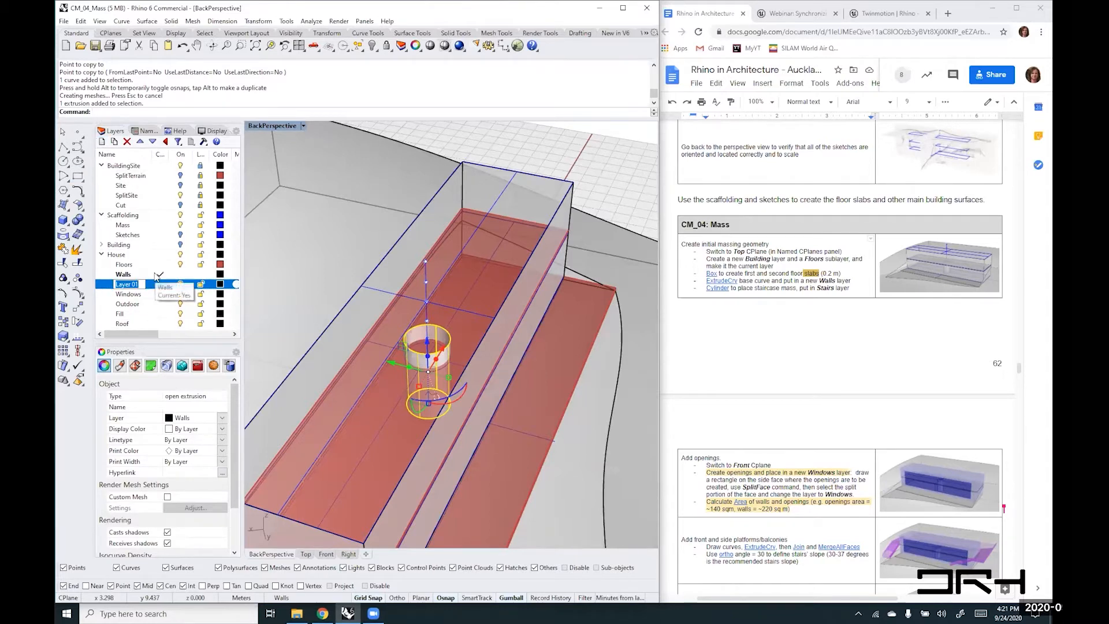
{"action": "type", "text": "Stai"}
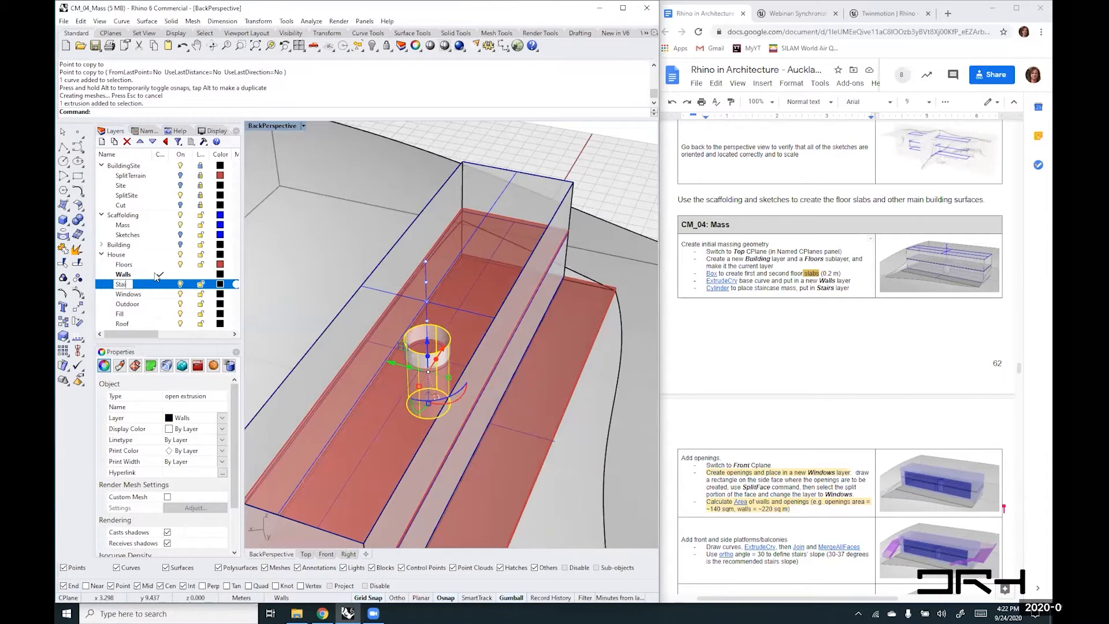
{"action": "type", "text": "rs"}
{"action": "left_click", "coordinate": [220, 284]}
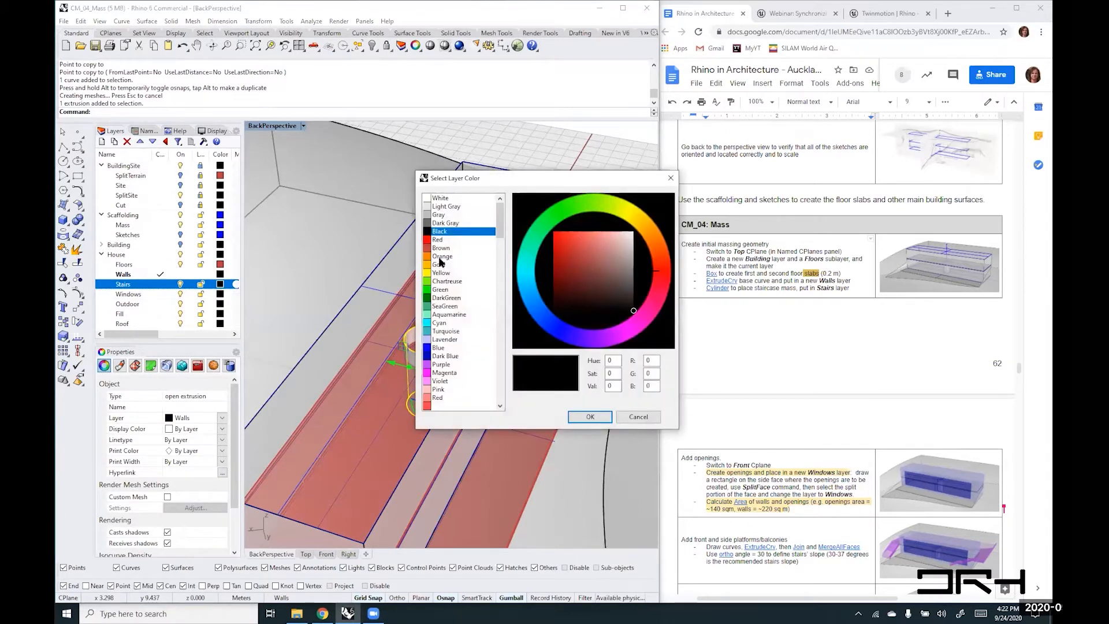
{"action": "left_click", "coordinate": [442, 255]}
{"action": "left_click", "coordinate": [589, 416]}
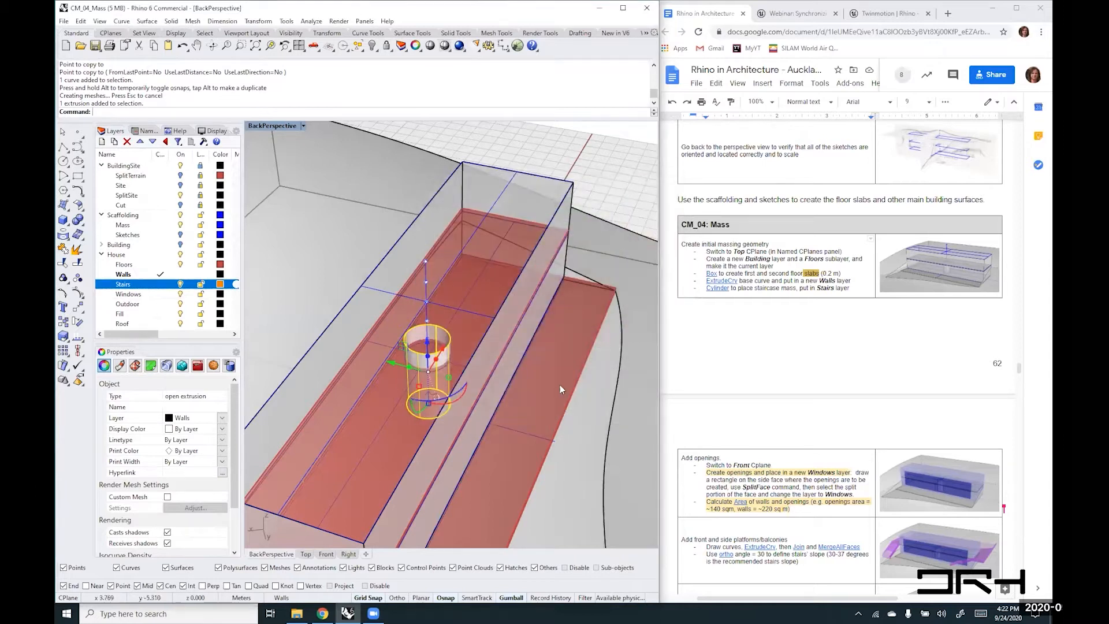
- Assign the selected staircase cylinder to the Stairs layer and deselect it
{"action": "left_click", "coordinate": [222, 417]}
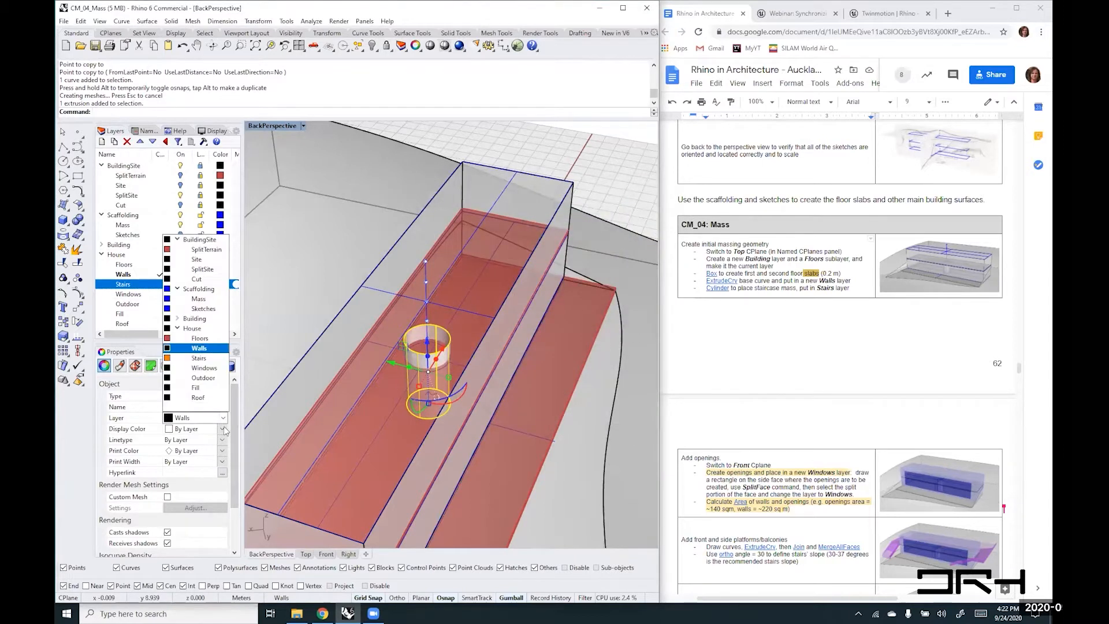
{"action": "left_click", "coordinate": [200, 358]}
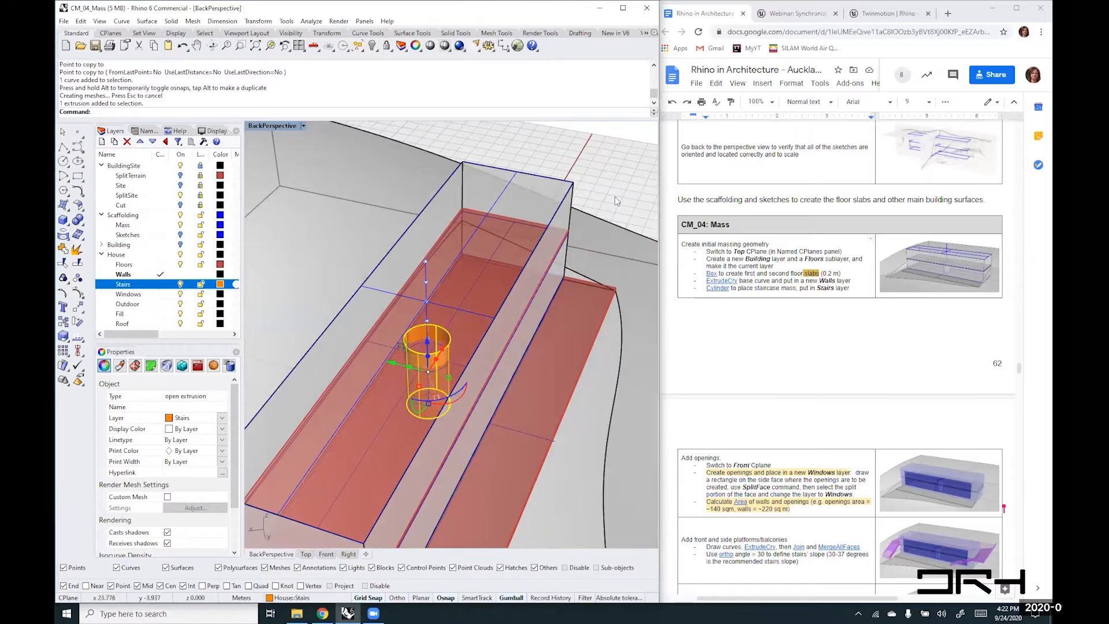
{"action": "key", "text": "Escape"}
- Examine the staircase cylinder inside the walls and floor slabs from several angles
{"action": "right_click_drag", "start_coordinate": [526, 376], "coordinate": [509, 335]}
{"action": "scroll", "coordinate": [494, 296], "scroll_direction": "up", "scroll_amount": 4}
{"action": "right_click_drag", "start_coordinate": [494, 297], "coordinate": [508, 346]}
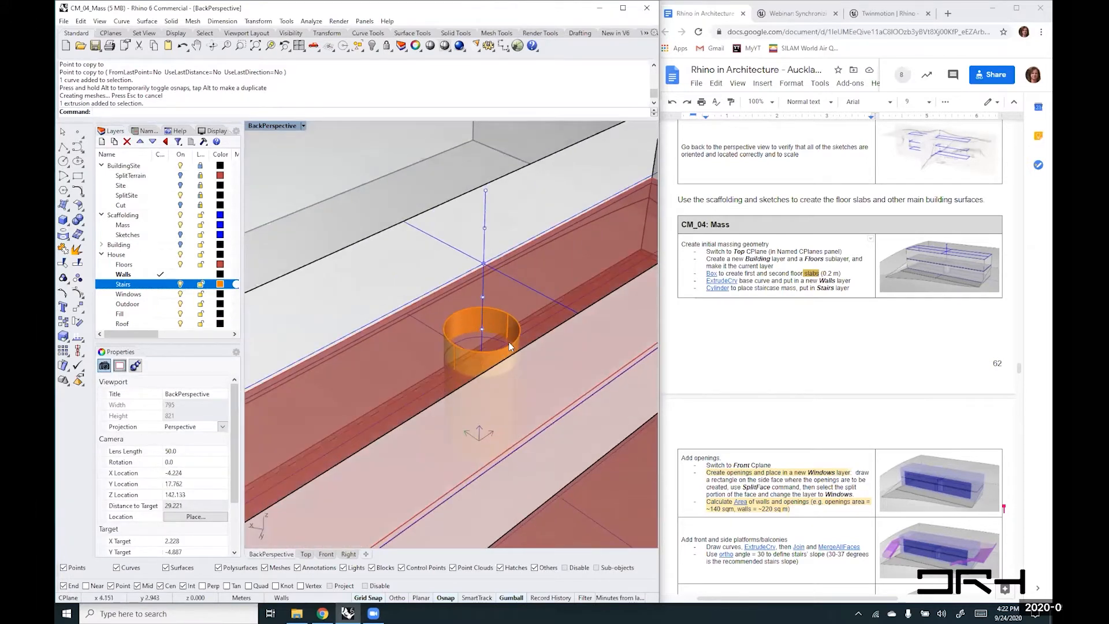
{"action": "scroll", "coordinate": [427, 316], "scroll_direction": "down", "scroll_amount": 5}
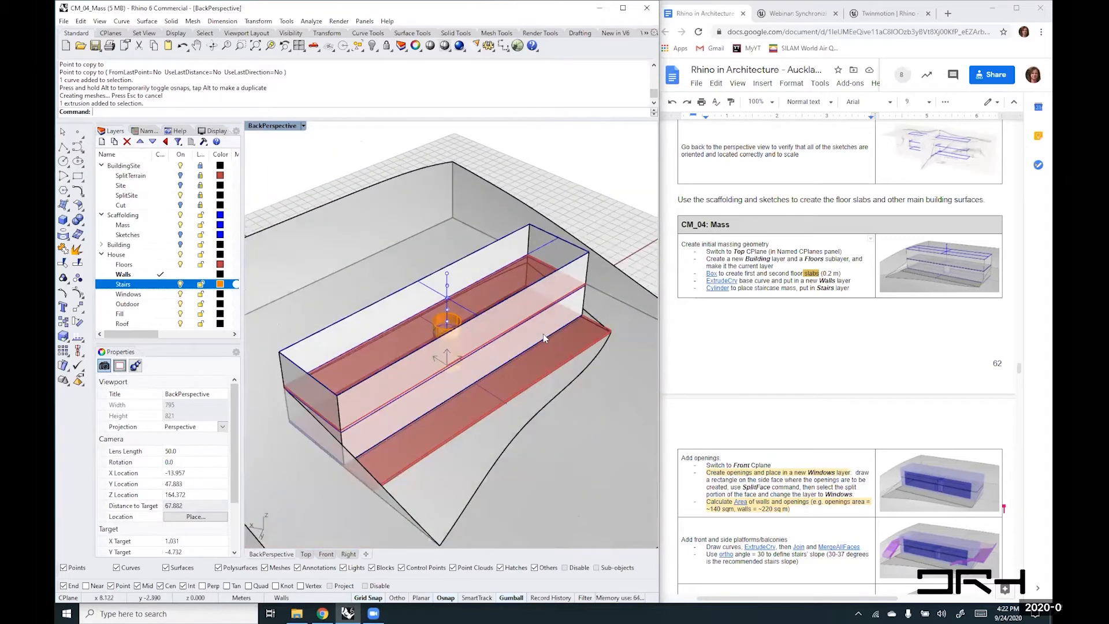
{"action": "scroll", "coordinate": [508, 355], "scroll_direction": "up", "scroll_amount": 3}
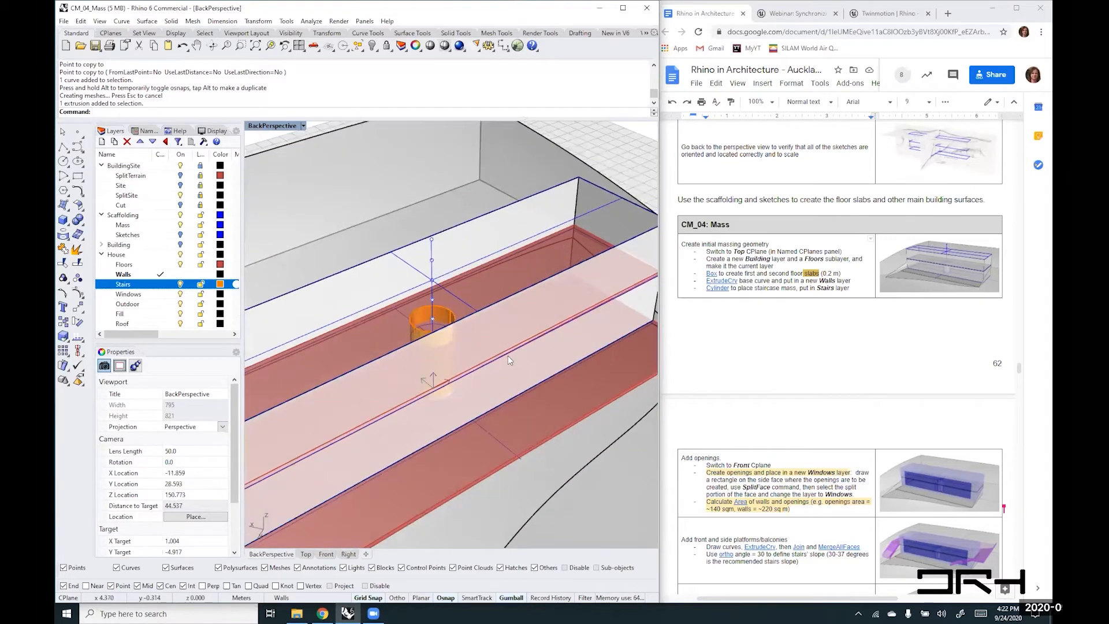
{"action": "right_click_drag", "start_coordinate": [509, 355], "coordinate": [526, 336]}
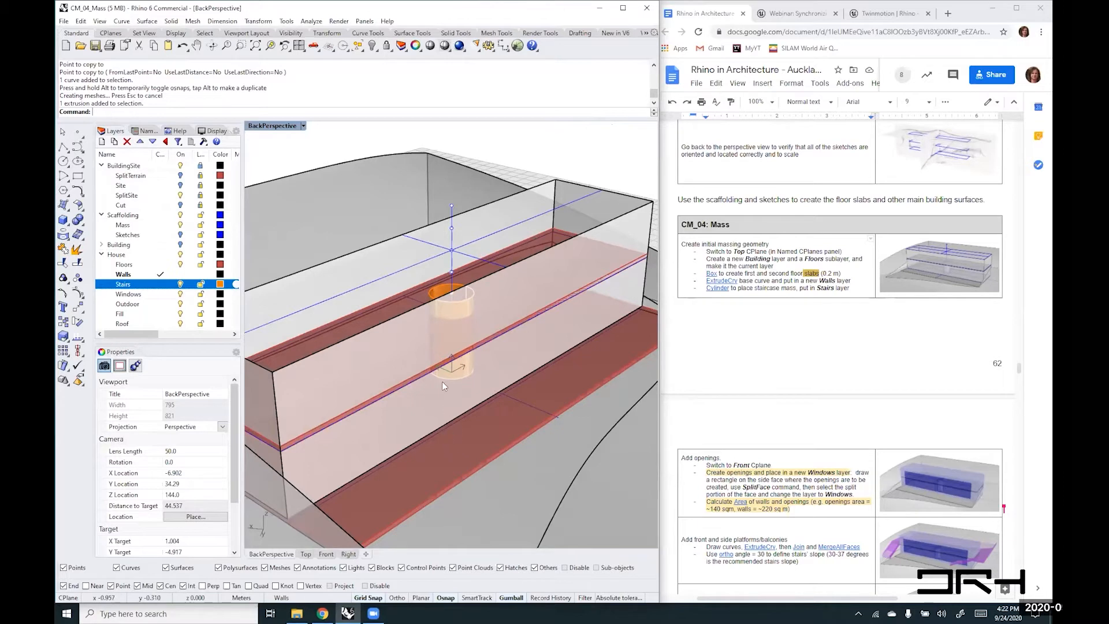
{"action": "right_click_drag", "start_coordinate": [490, 405], "coordinate": [495, 373]}
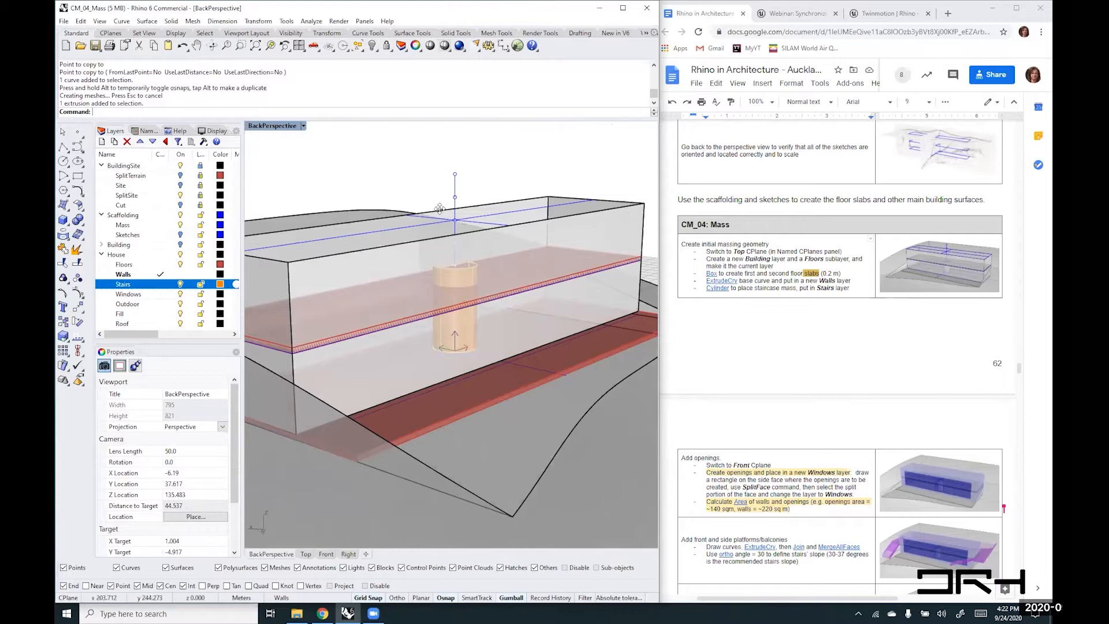
- Restore the saved Front construction plane and show the house in its plan view
{"action": "left_click", "coordinate": [148, 132]}
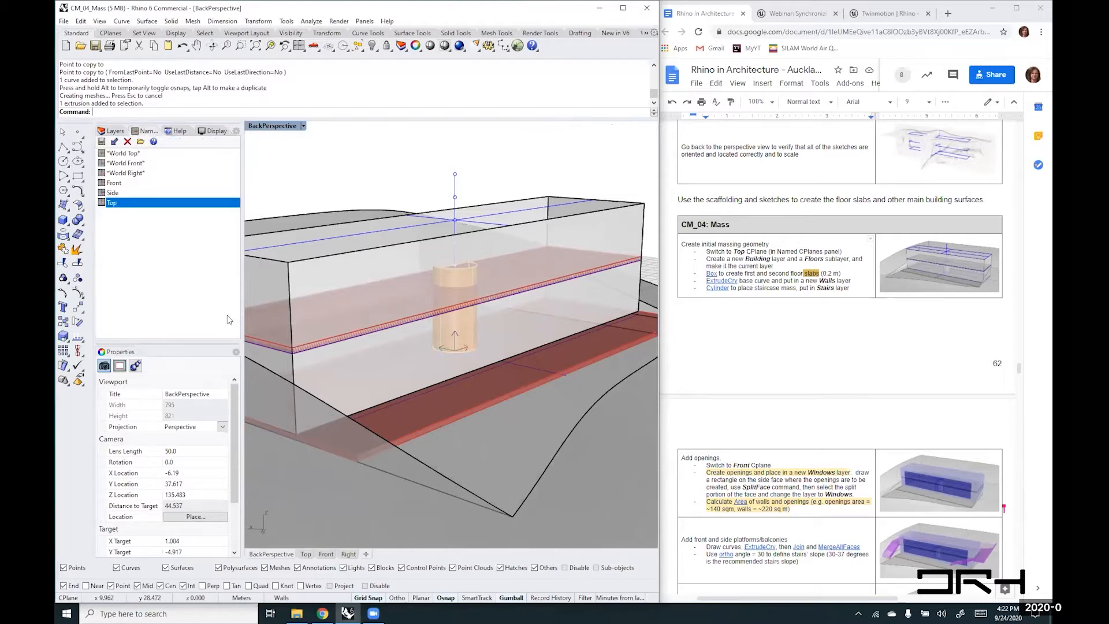
{"action": "double_click", "coordinate": [113, 184]}
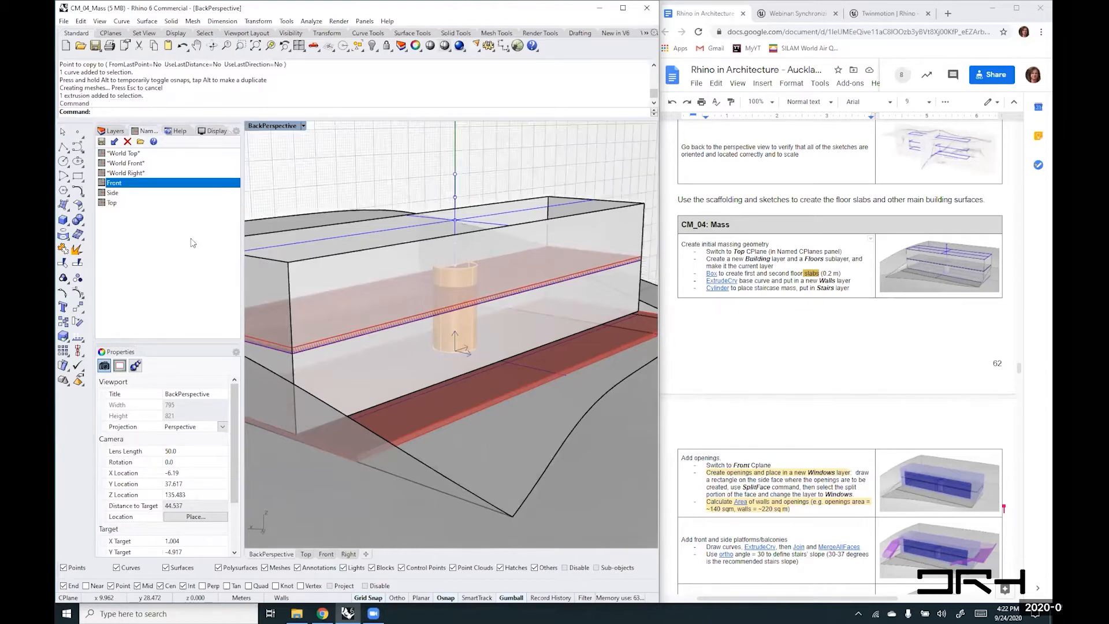
{"action": "right_click", "coordinate": [394, 163]}
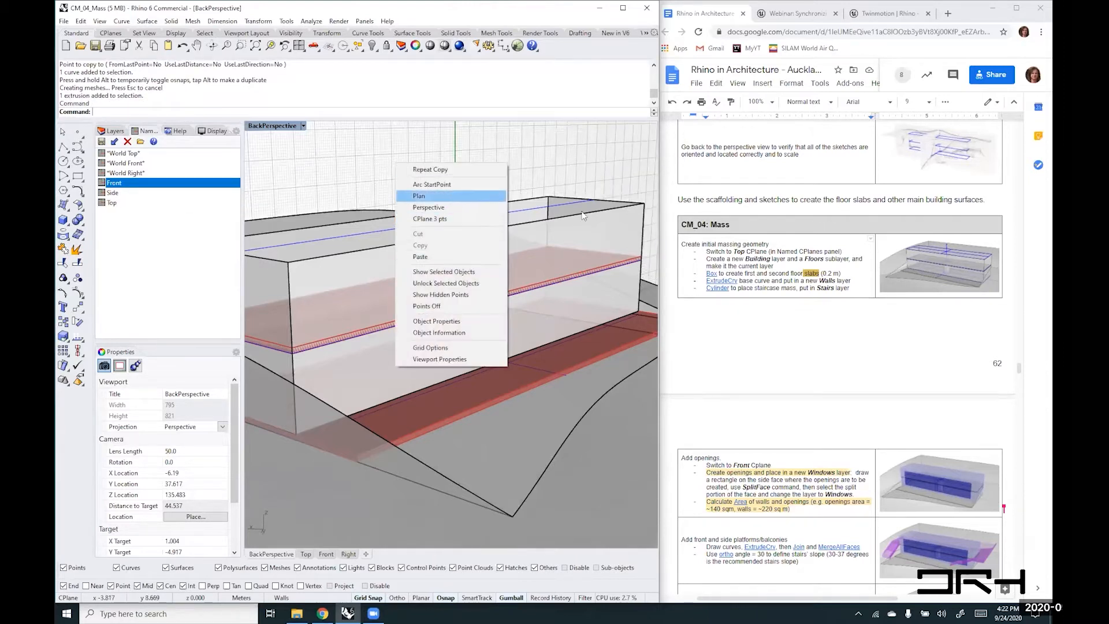
{"action": "left_click", "coordinate": [452, 195]}
{"action": "scroll", "coordinate": [448, 395], "scroll_direction": "down", "scroll_amount": 3}
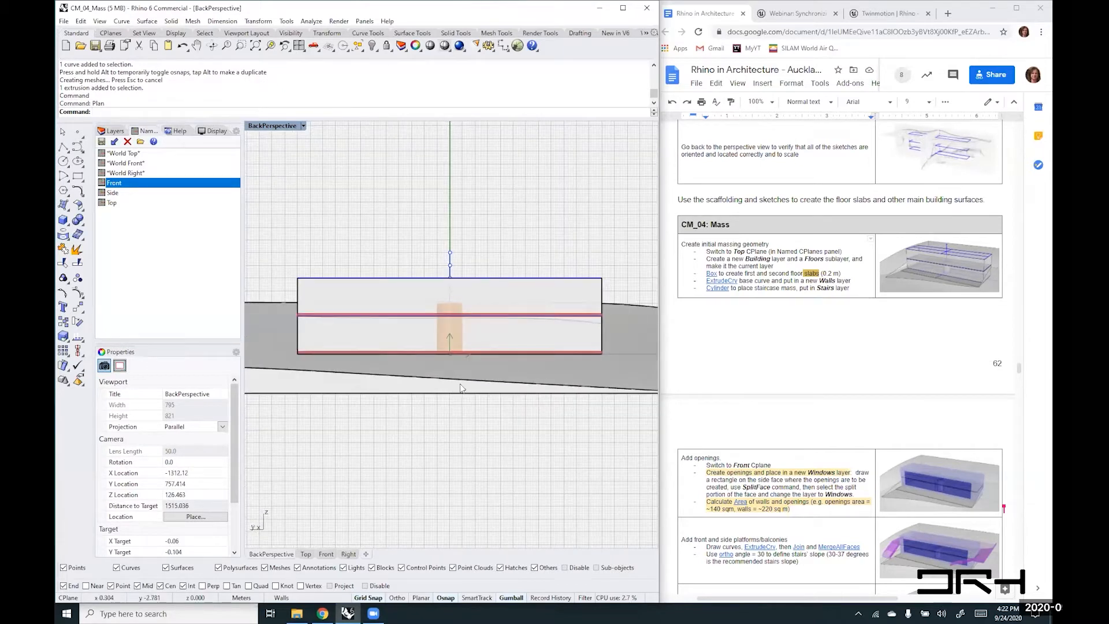
{"action": "scroll", "coordinate": [396, 305], "scroll_direction": "up", "scroll_amount": 1}
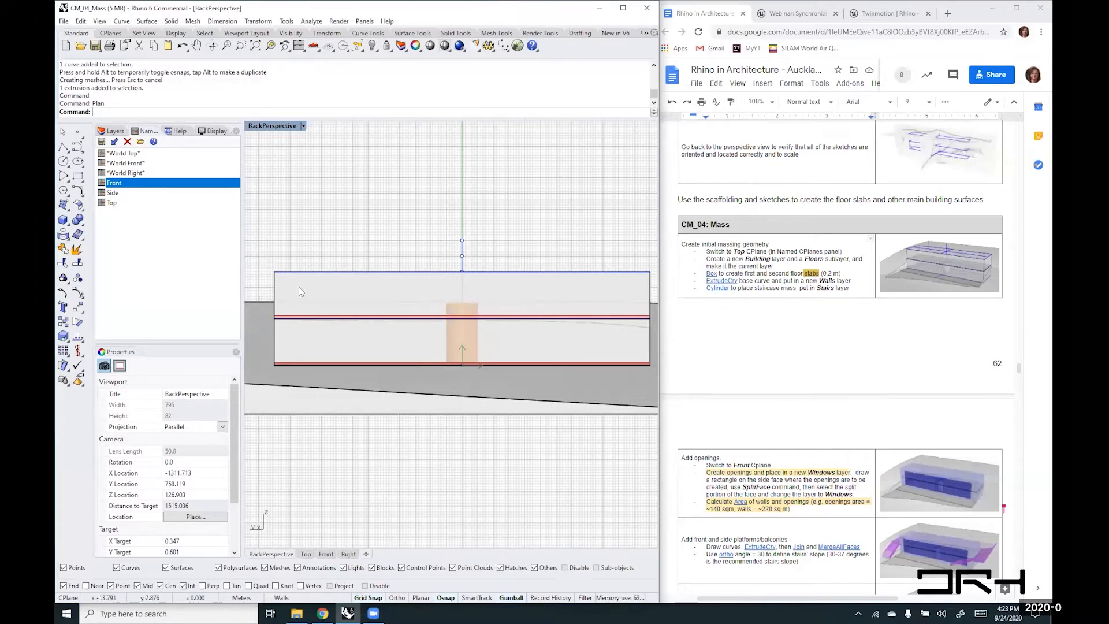
- Return to the perspective view and frame the house's long front wall against the Front construction plane grid
{"action": "right_click", "coordinate": [309, 193]}
{"action": "left_click", "coordinate": [347, 236]}
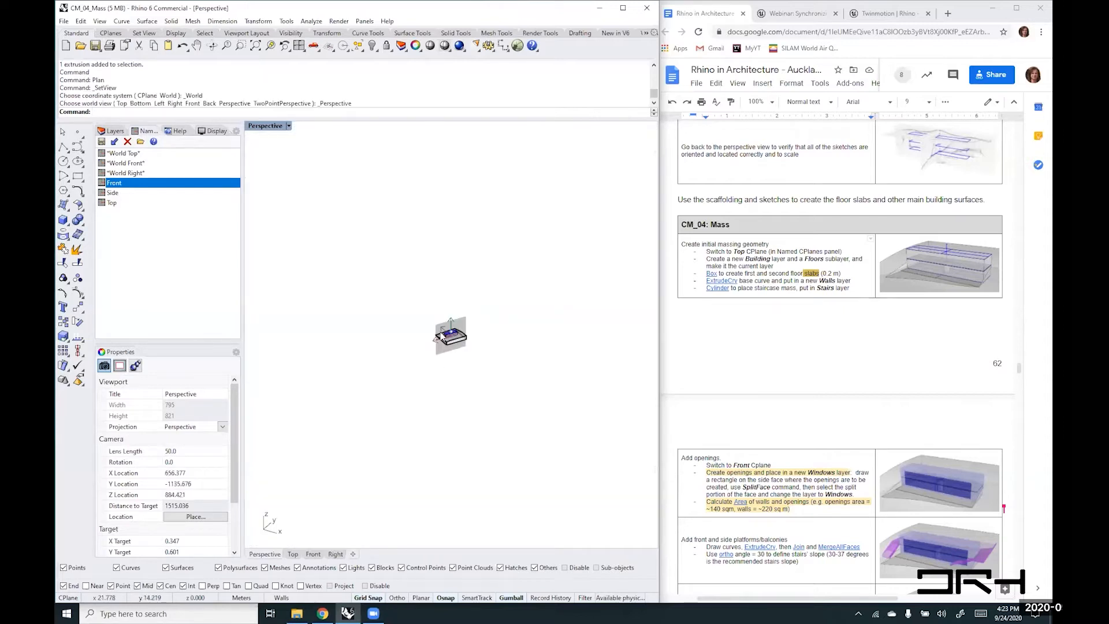
{"action": "scroll", "coordinate": [449, 334], "scroll_direction": "up", "scroll_amount": 5}
{"action": "right_click_drag", "start_coordinate": [504, 443], "coordinate": [414, 380]}
{"action": "scroll", "coordinate": [414, 379], "scroll_direction": "up", "scroll_amount": 10}
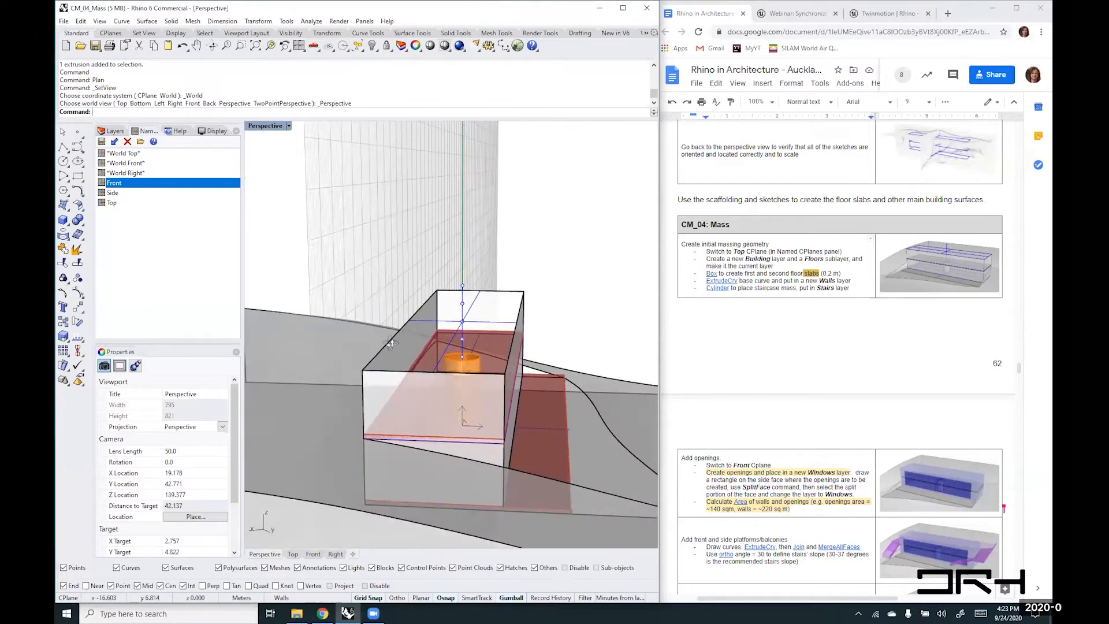
{"action": "right_click_drag", "start_coordinate": [429, 302], "coordinate": [497, 424]}
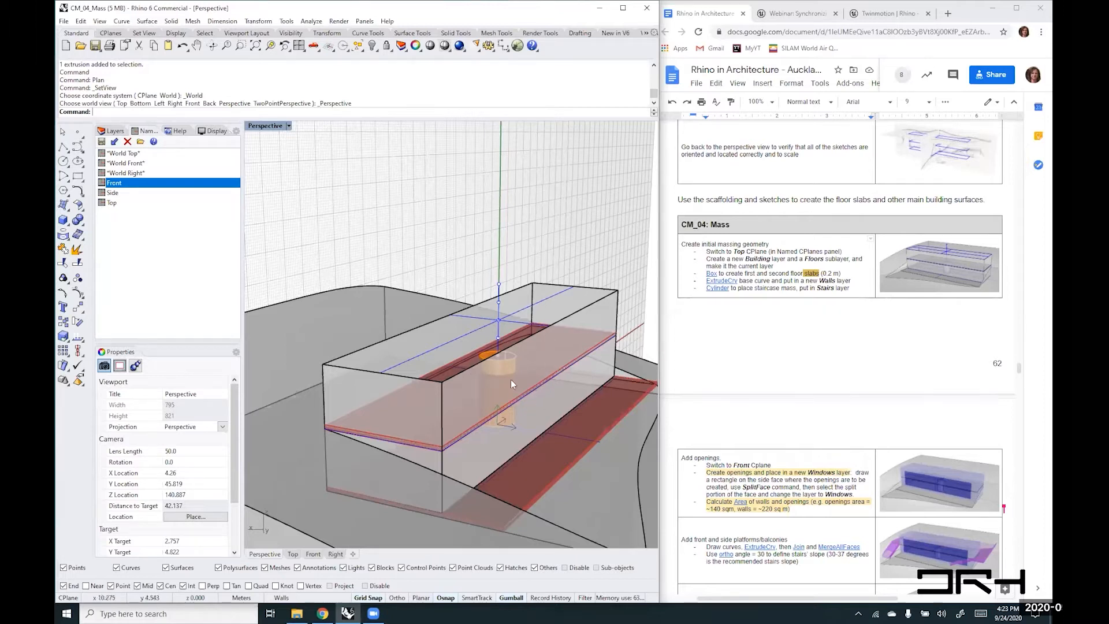
{"action": "left_click", "coordinate": [603, 310]}
{"action": "left_click", "coordinate": [600, 257]}
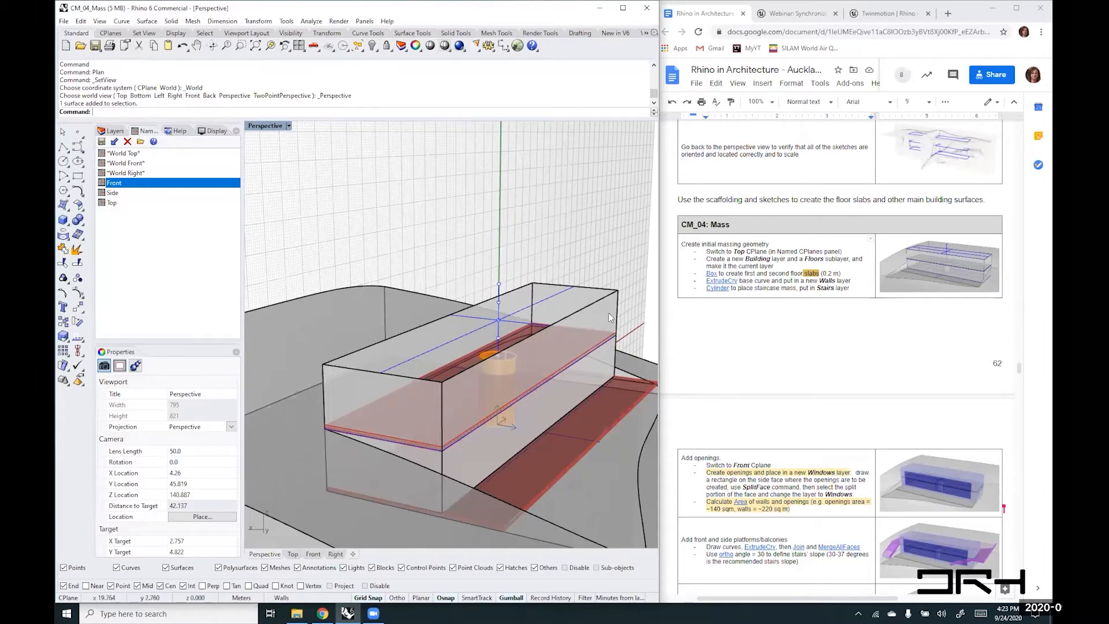
{"action": "scroll", "coordinate": [609, 313], "scroll_direction": "up", "scroll_amount": 2}
{"action": "scroll", "coordinate": [421, 319], "scroll_direction": "down", "scroll_amount": 2}
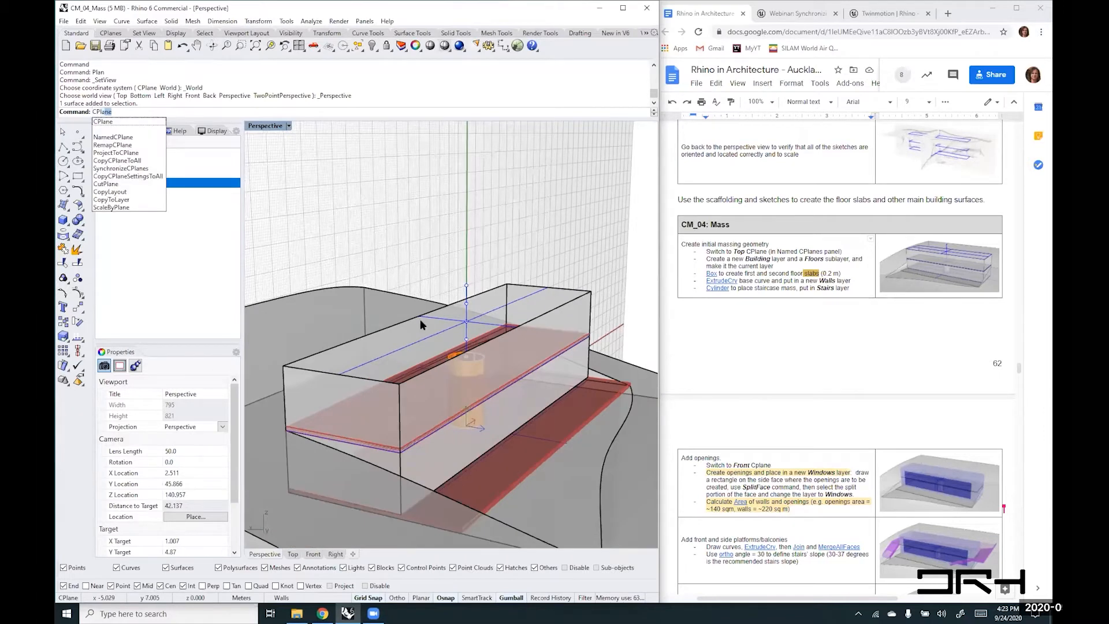
- Move the construction plane's origin to the midpoint of the front wall's lower edge, level with the lower slab's top
{"action": "key", "text": "Return"}
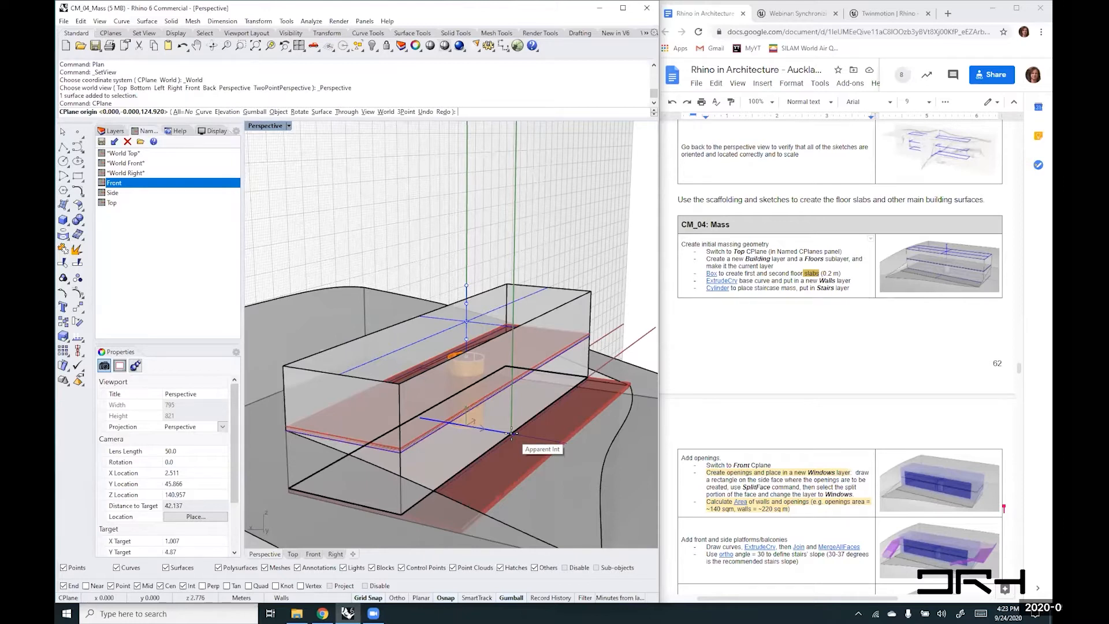
{"action": "scroll", "coordinate": [511, 432], "scroll_direction": "up", "scroll_amount": 5}
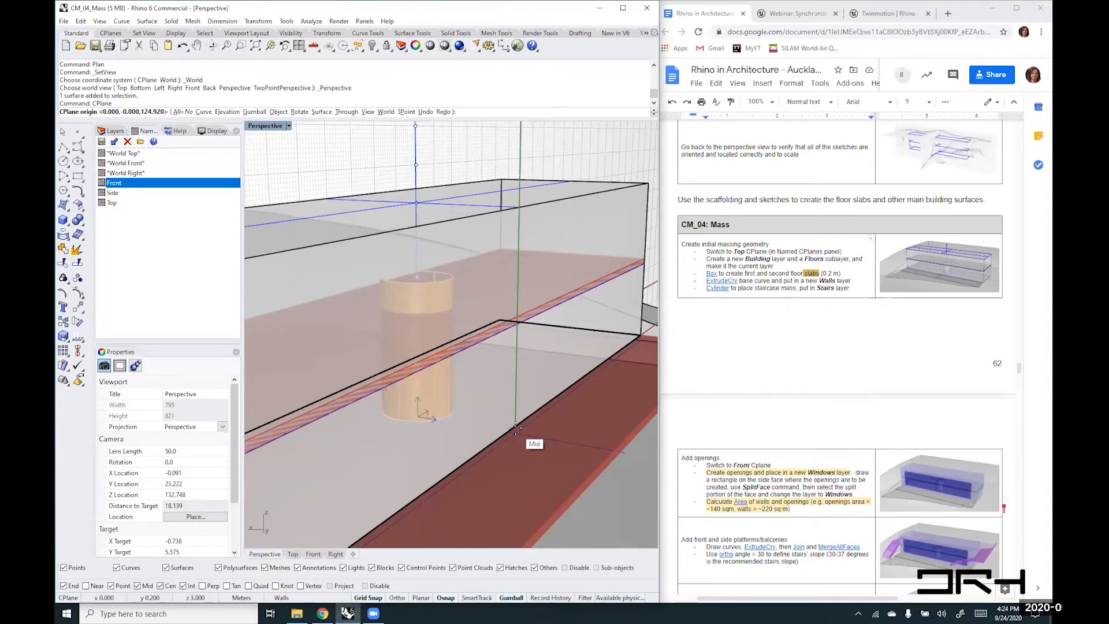
{"action": "scroll", "coordinate": [514, 428], "scroll_direction": "down", "scroll_amount": 4}
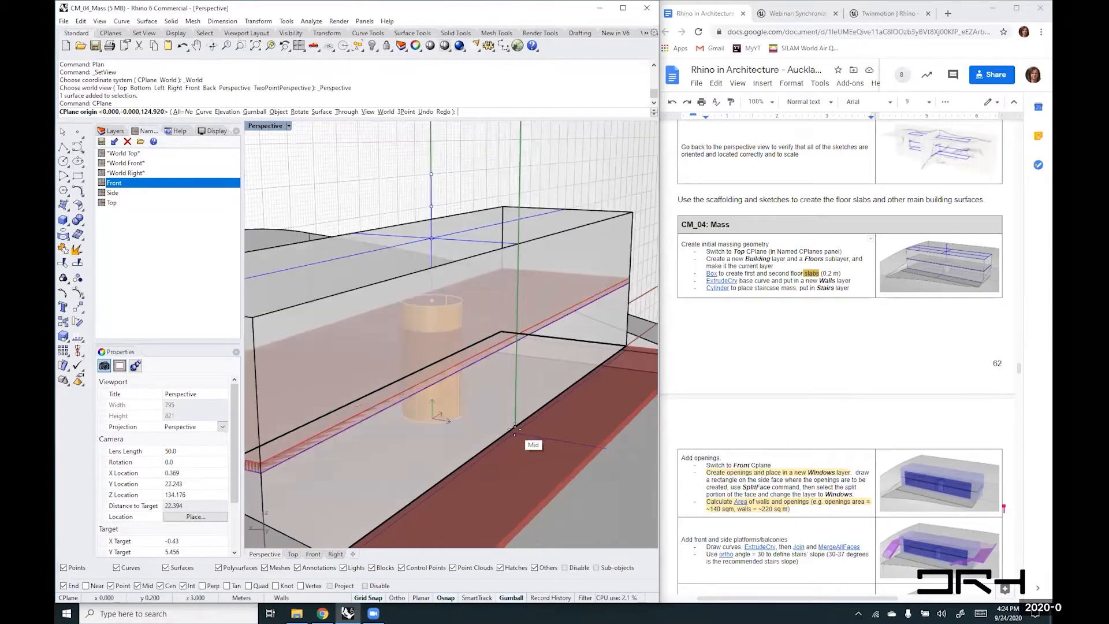
{"action": "right_click_drag", "start_coordinate": [515, 454], "coordinate": [541, 465]}
{"action": "scroll", "coordinate": [538, 470], "scroll_direction": "up", "scroll_amount": 4}
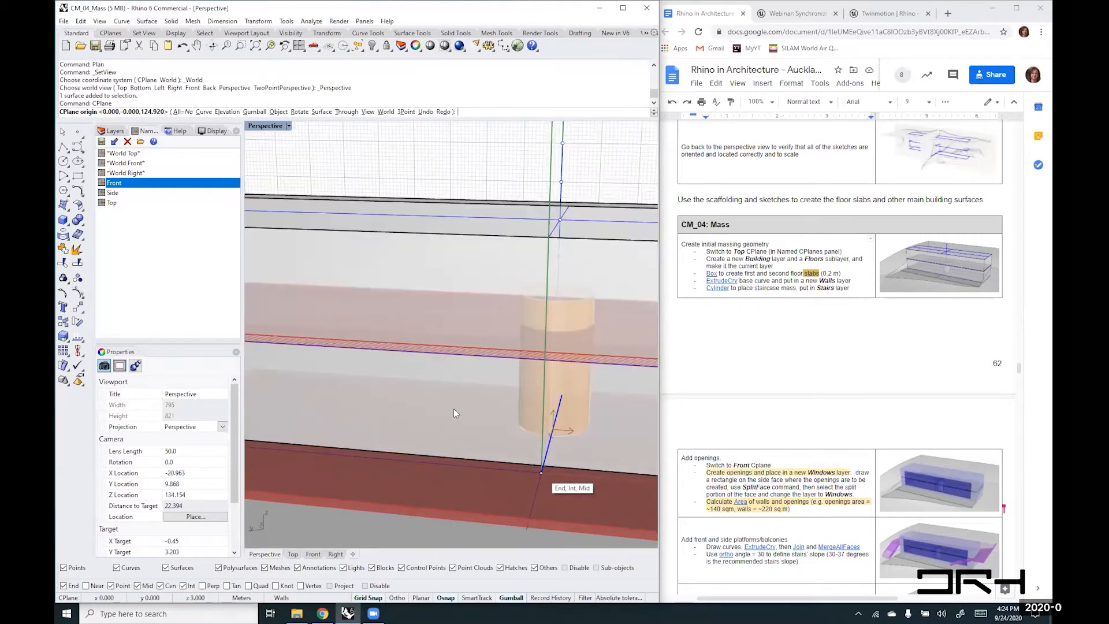
{"action": "scroll", "coordinate": [505, 392], "scroll_direction": "up", "scroll_amount": 2}
{"action": "key", "text": "Escape"}
- Check the moved construction plane against the front wall and show the house in its plan view
{"action": "scroll", "coordinate": [505, 392], "scroll_direction": "down", "scroll_amount": 5}
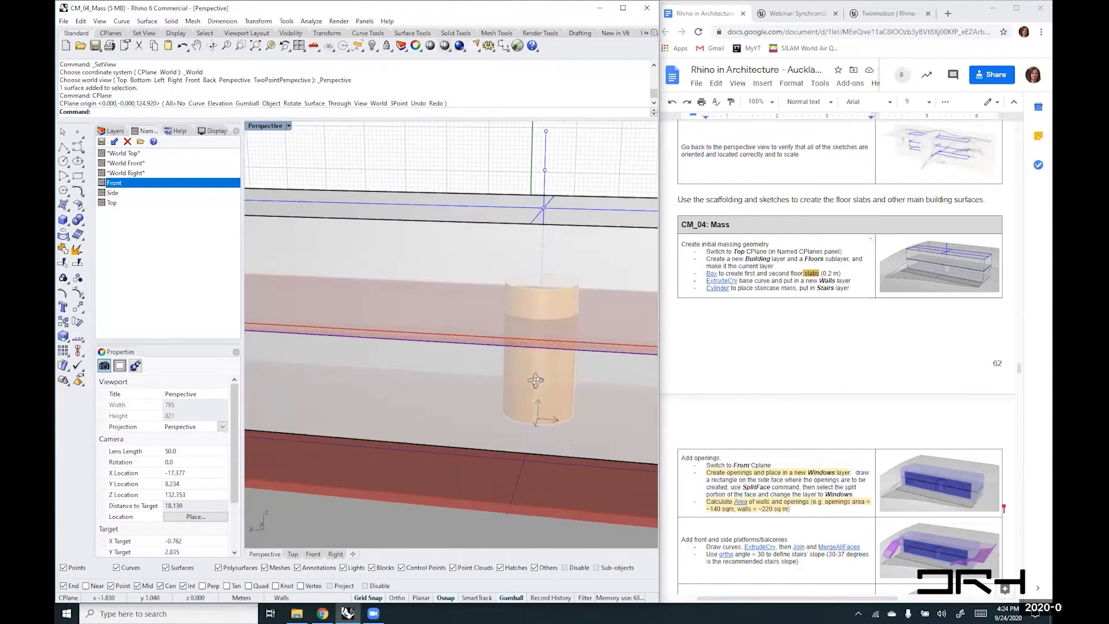
{"action": "right_click_drag", "start_coordinate": [415, 214], "coordinate": [476, 239]}
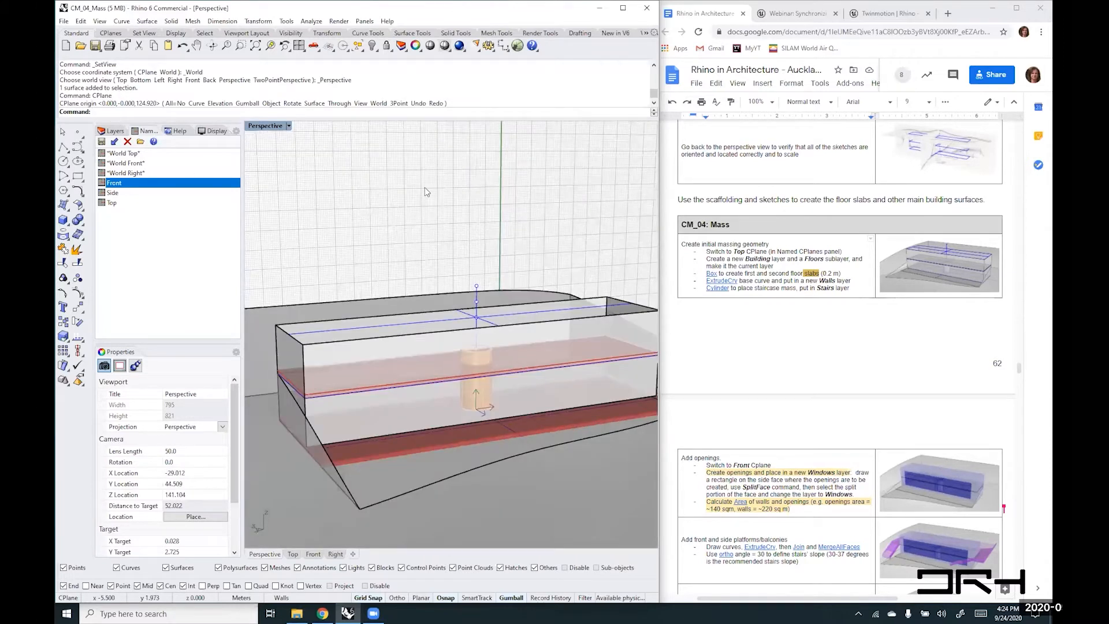
{"action": "right_click_drag", "start_coordinate": [425, 198], "coordinate": [410, 204]}
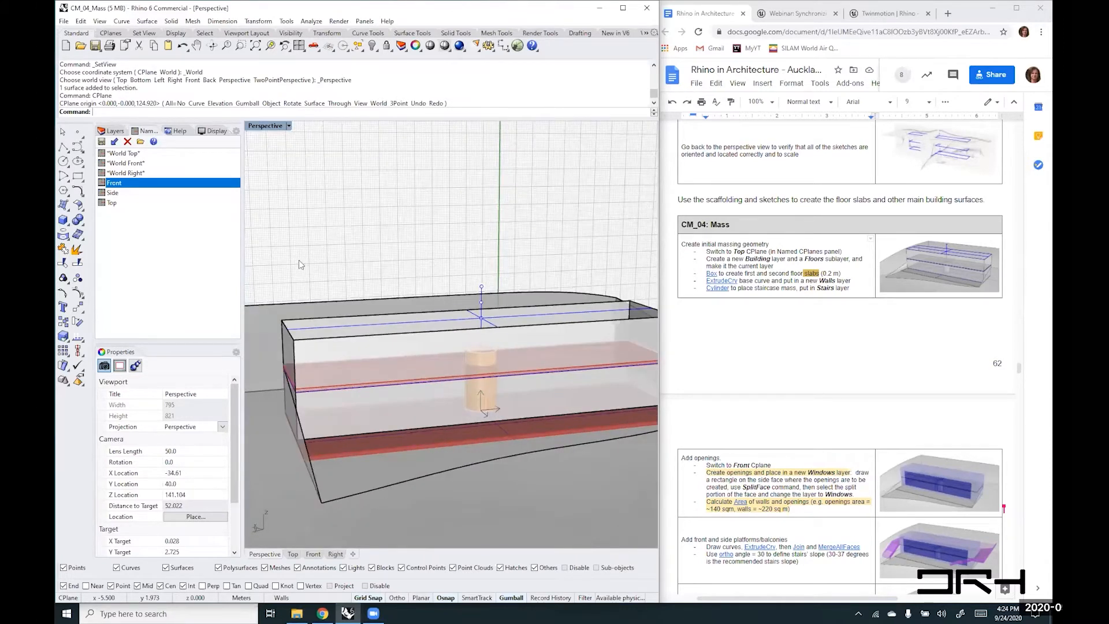
{"action": "right_click", "coordinate": [415, 205]}
{"action": "left_click", "coordinate": [441, 240]}
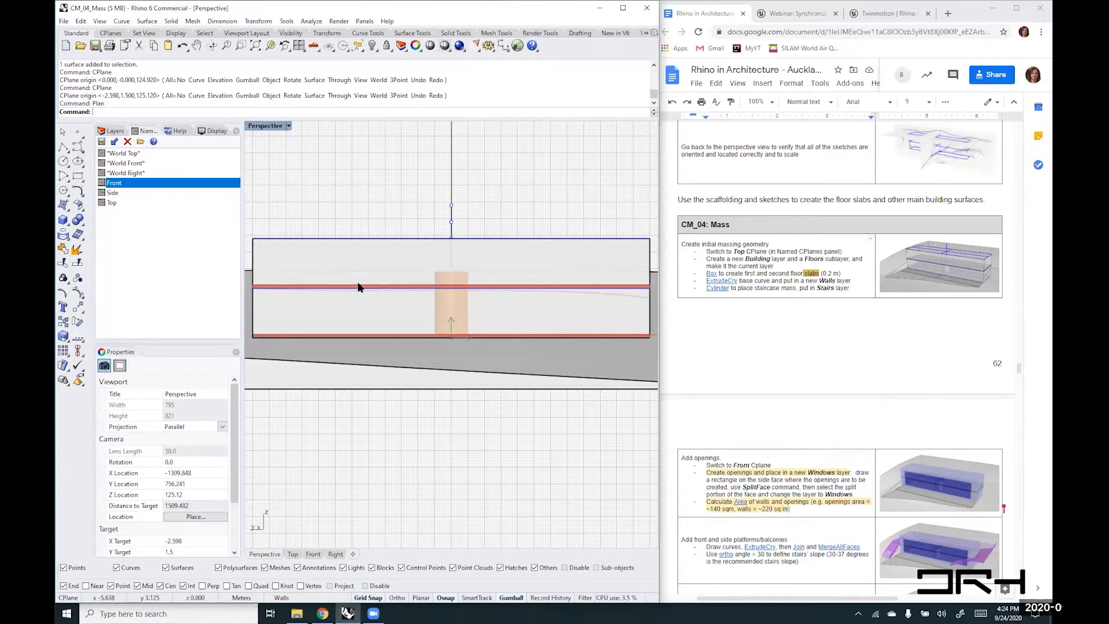
{"action": "type", "text": "rectangle"}
{"action": "key", "text": "Return"}
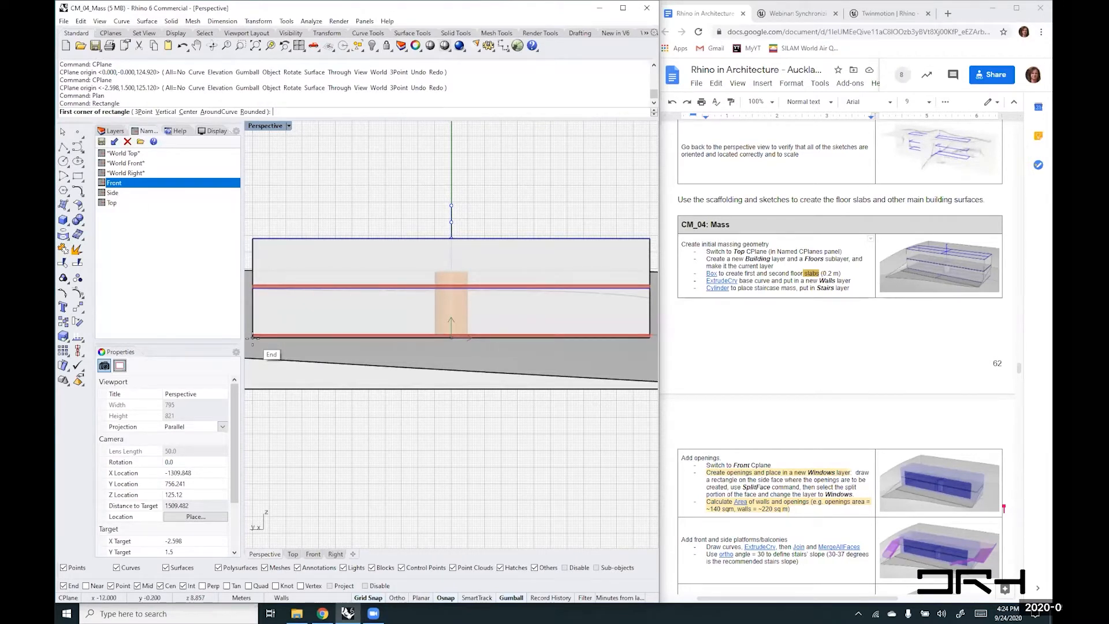
{"action": "scroll", "coordinate": [253, 337], "scroll_direction": "up", "scroll_amount": 1}
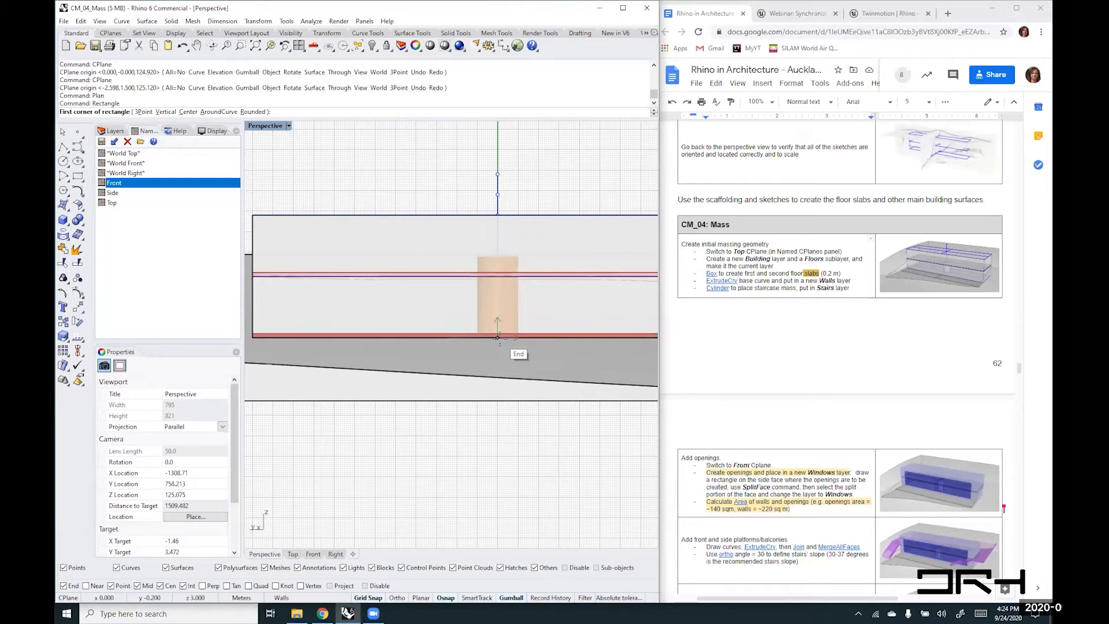
{"action": "scroll", "coordinate": [497, 337], "scroll_direction": "down", "scroll_amount": 1}
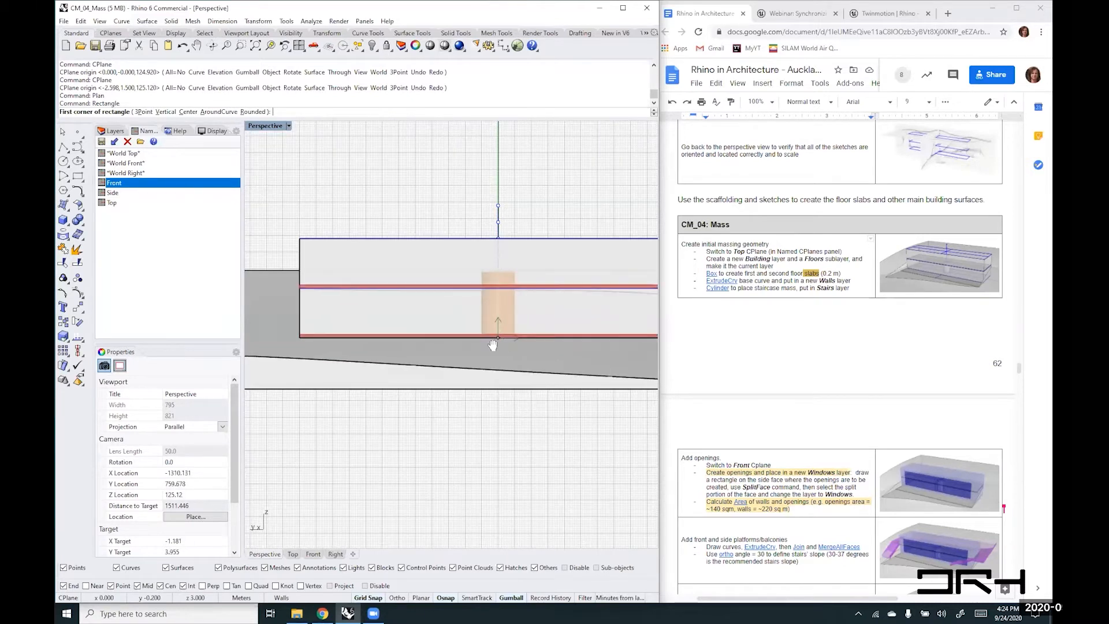
{"action": "right_click_drag", "start_coordinate": [500, 337], "coordinate": [426, 337]}
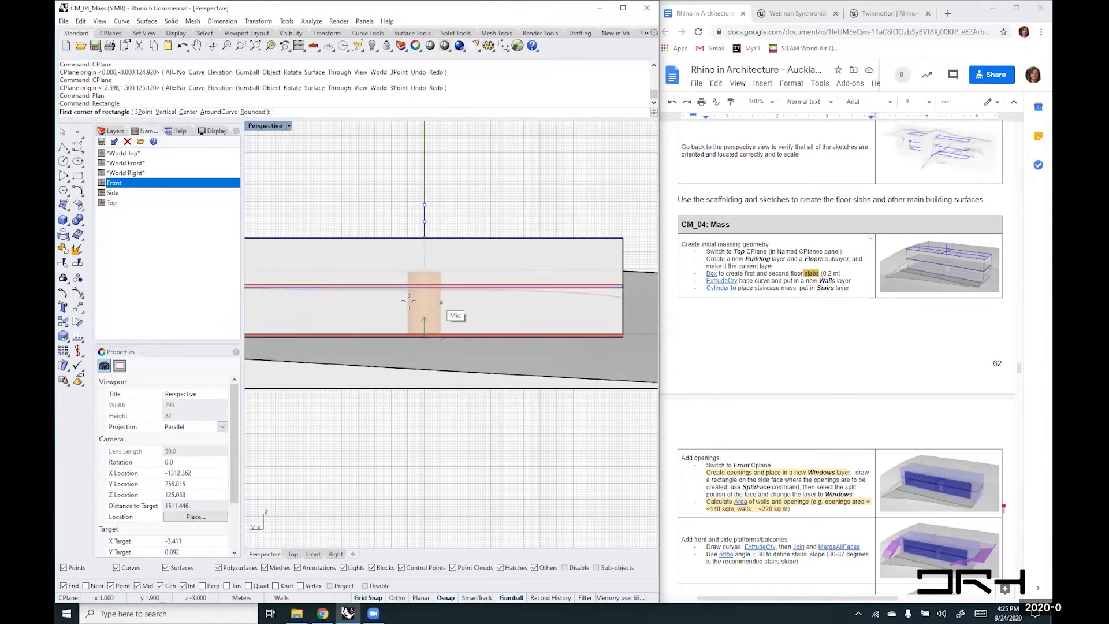
{"action": "right_click_drag", "start_coordinate": [400, 306], "coordinate": [429, 306]}
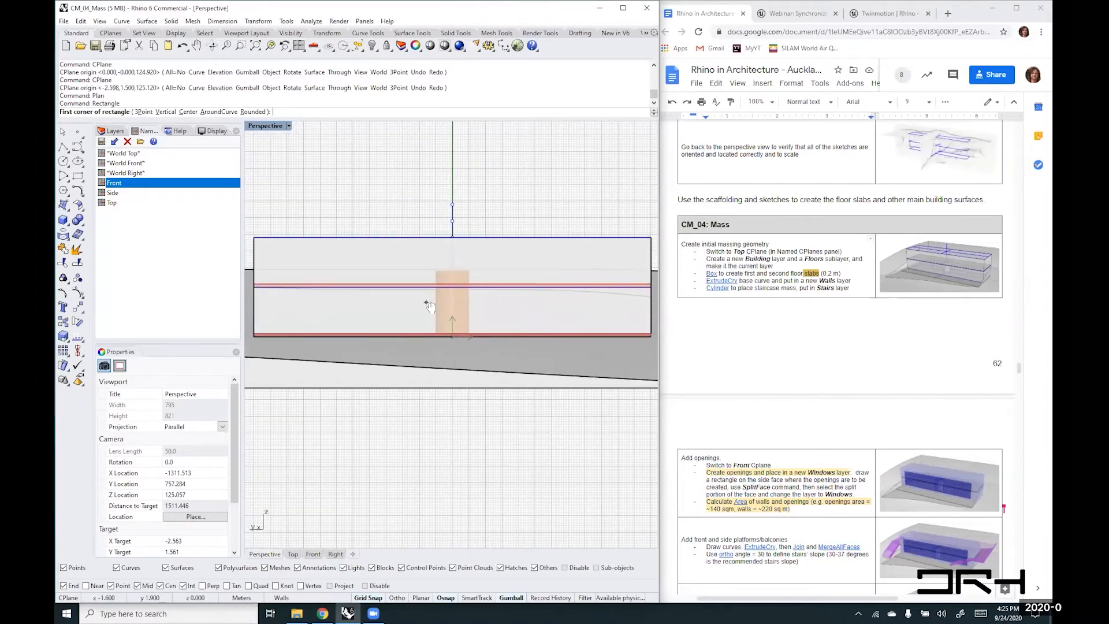
{"action": "scroll", "coordinate": [263, 326], "scroll_direction": "up", "scroll_amount": 4}
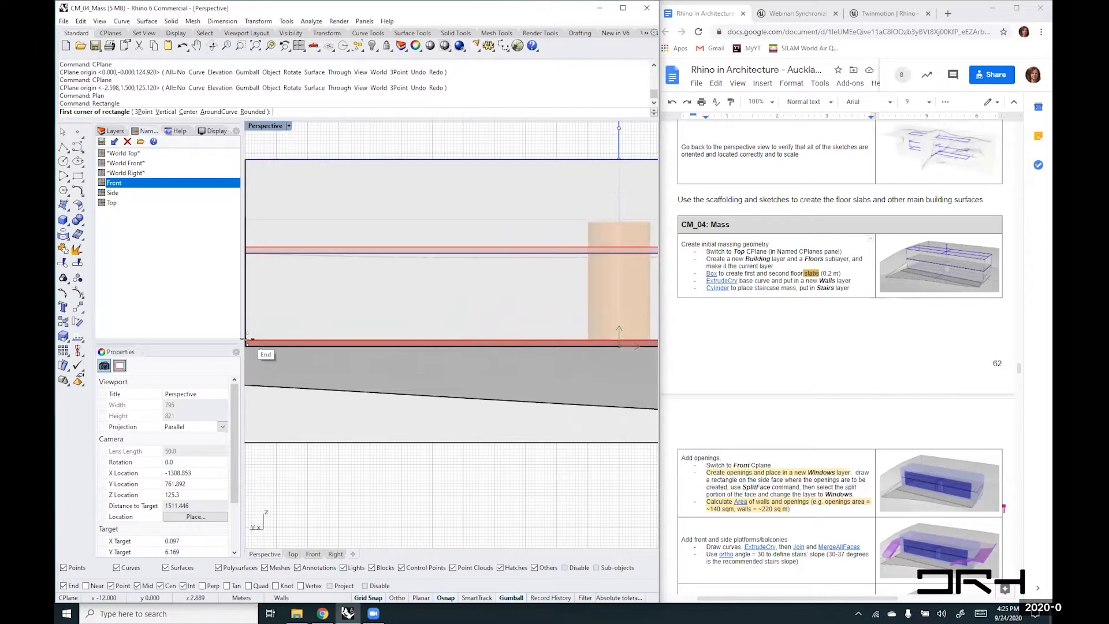
{"action": "right_click_drag", "start_coordinate": [246, 340], "coordinate": [304, 351]}
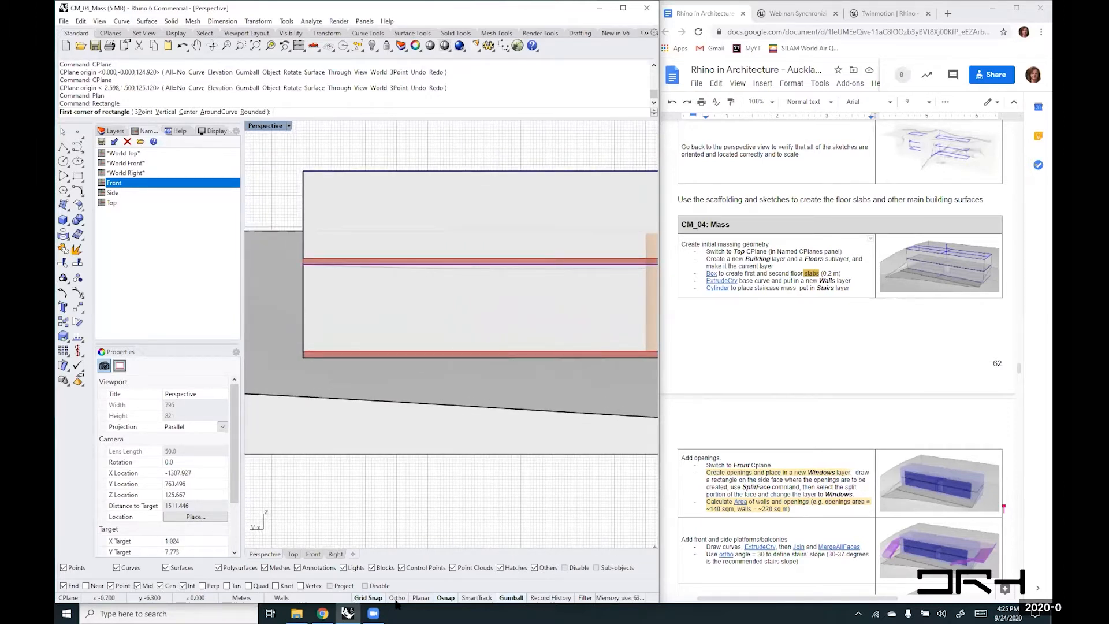
- Turn on SmartTrack and cancel the pending rectangle
{"action": "left_click", "coordinate": [482, 599]}
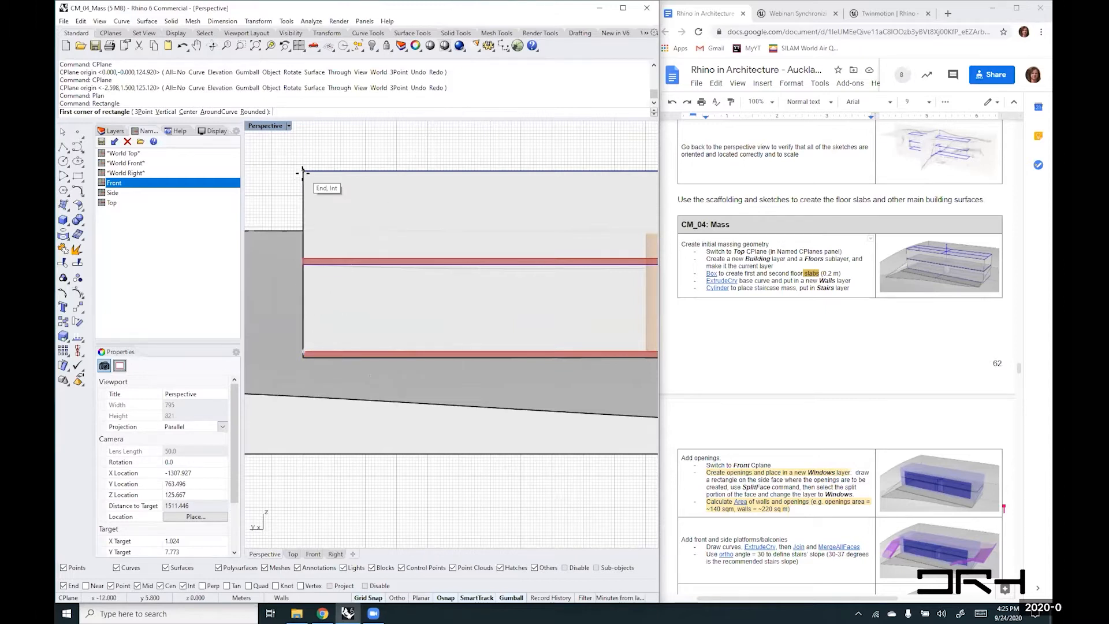
{"action": "scroll", "coordinate": [319, 353], "scroll_direction": "down", "scroll_amount": 2}
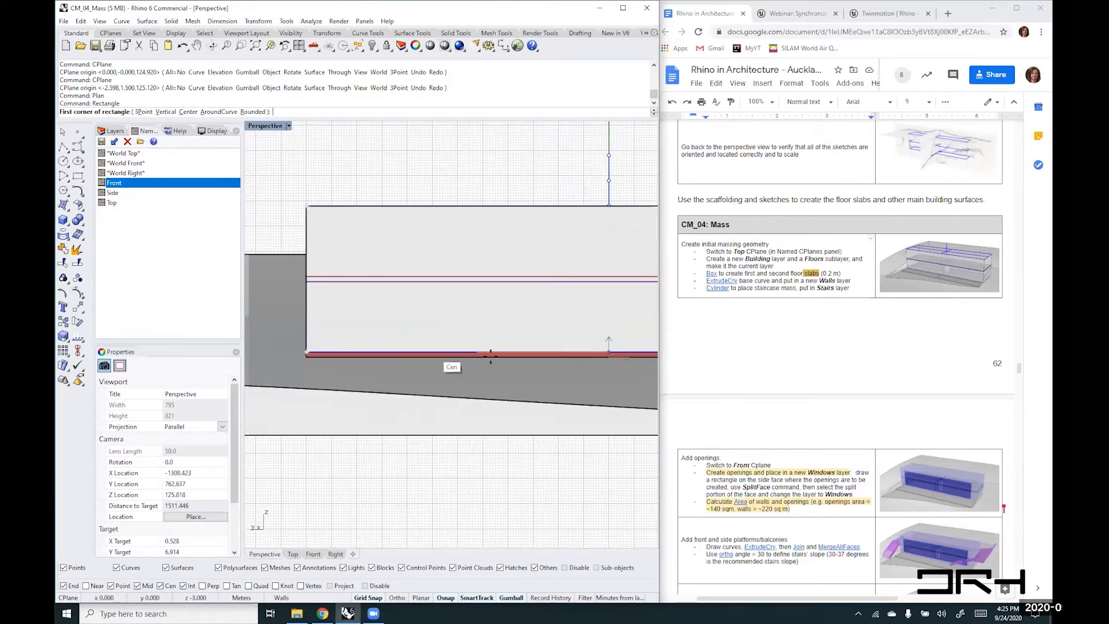
{"action": "scroll", "coordinate": [306, 353], "scroll_direction": "up", "scroll_amount": 2}
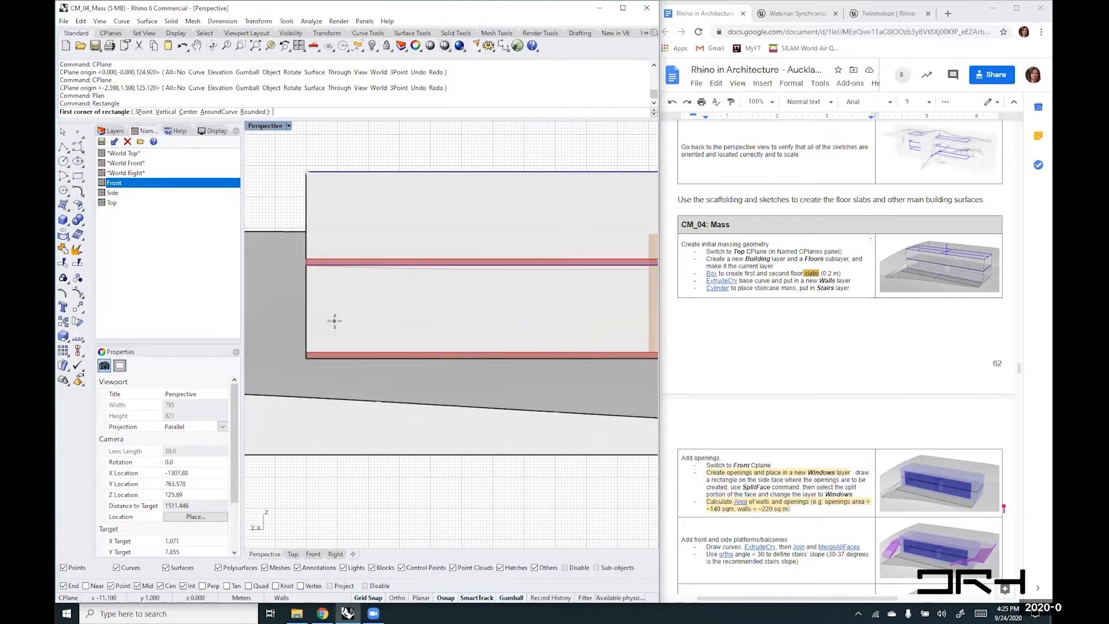
{"action": "key", "text": "Escape"}
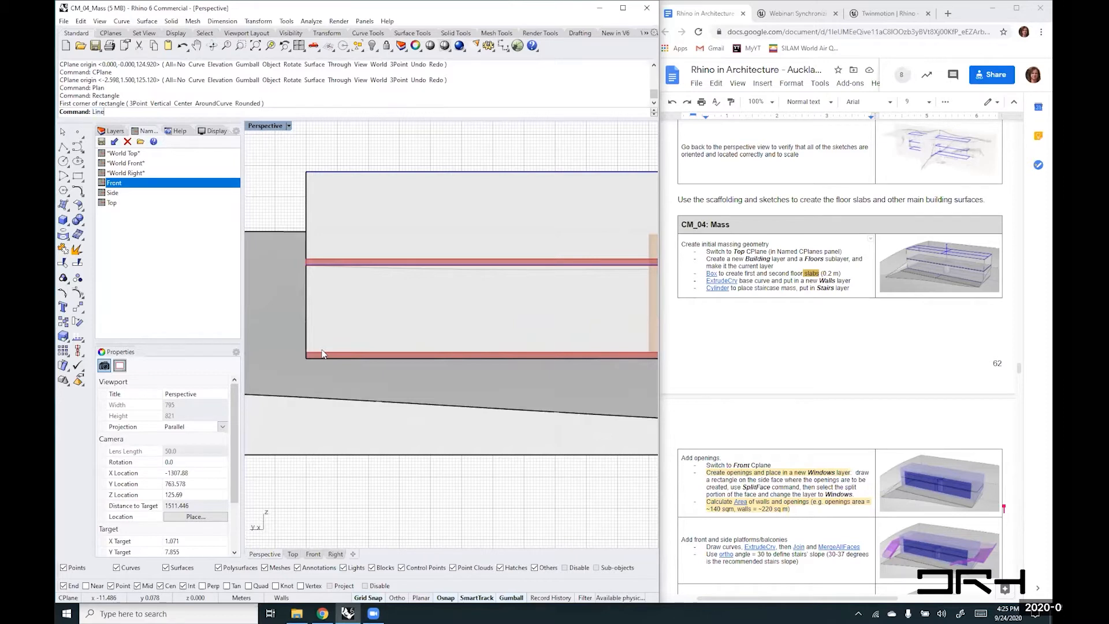
- Draw a 0.8 m horizontal guide line along the lower slab's top edge, starting at the front wall's lower corner
{"action": "key", "text": "Return"}
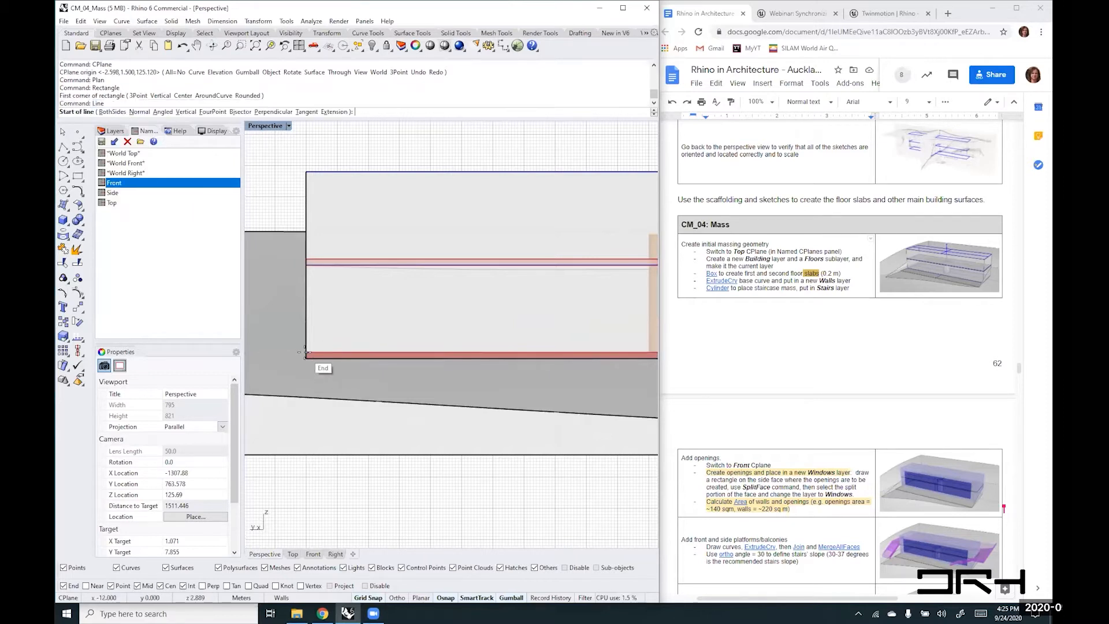
{"action": "left_click", "coordinate": [306, 352]}
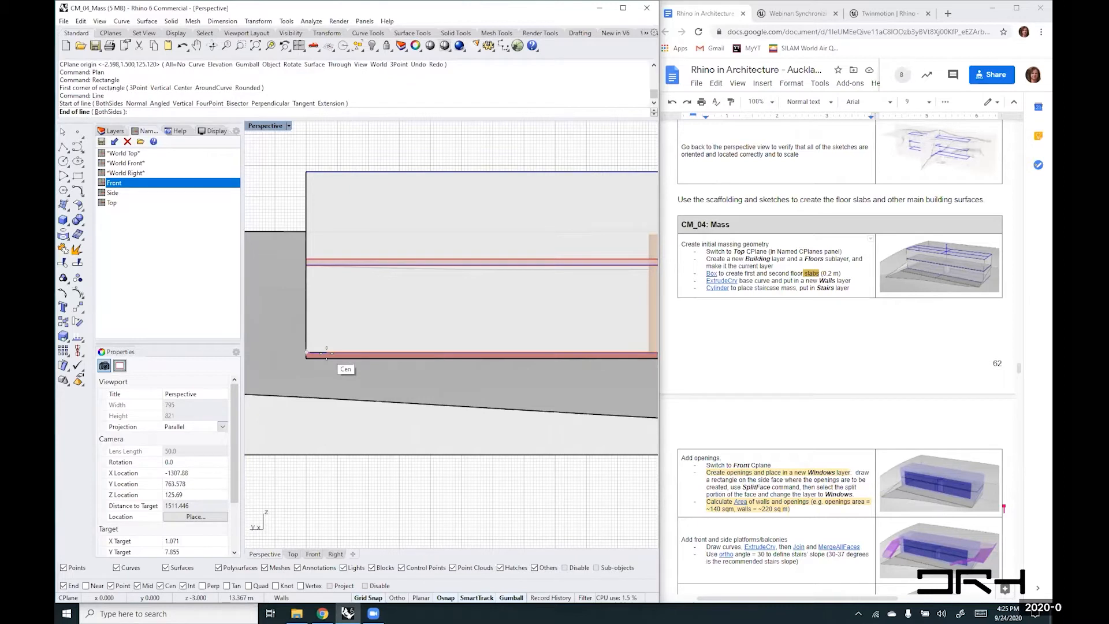
{"action": "type", "text": "0.8"}
{"action": "key", "text": "Return"}
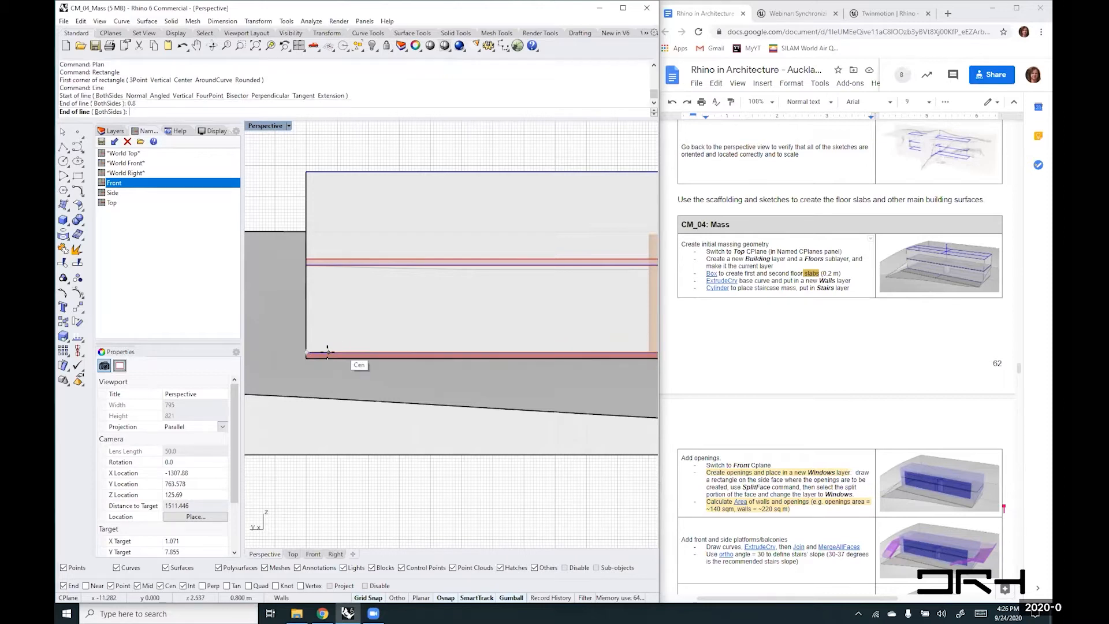
{"action": "left_click", "coordinate": [326, 352]}
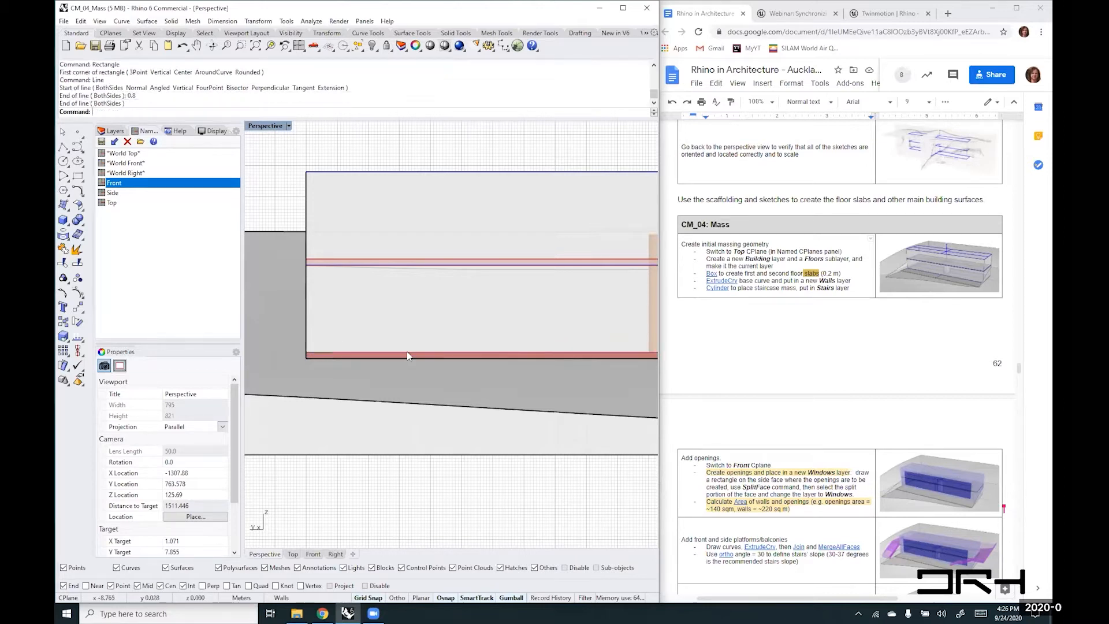
{"action": "scroll", "coordinate": [325, 353], "scroll_direction": "up", "scroll_amount": 3}
{"action": "left_click", "coordinate": [326, 354]}
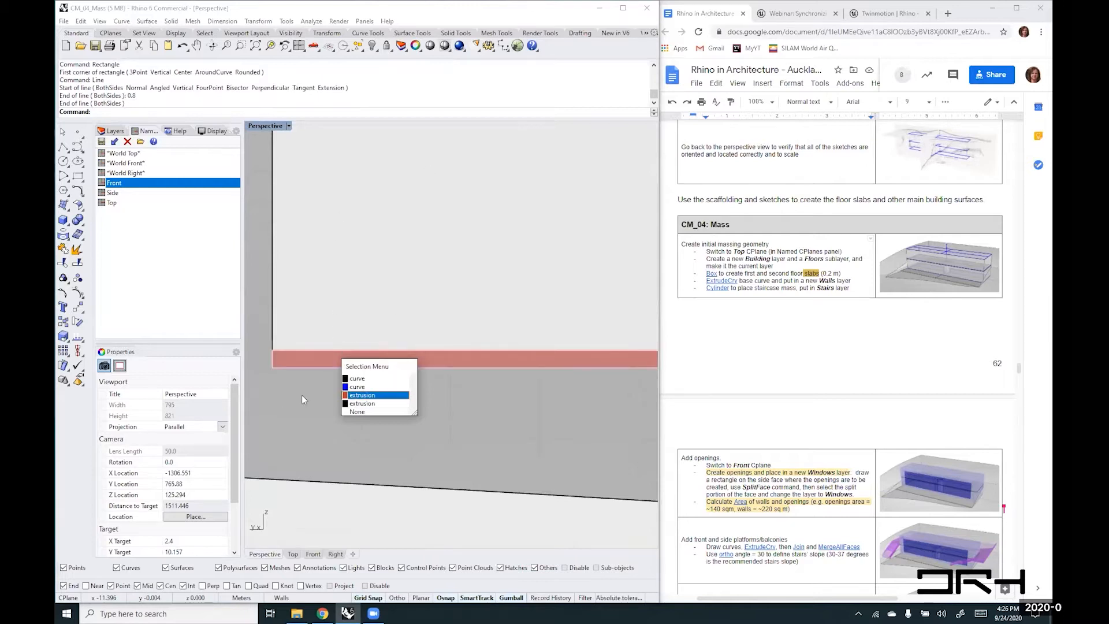
{"action": "left_click", "coordinate": [328, 408]}
{"action": "scroll", "coordinate": [317, 415], "scroll_direction": "up", "scroll_amount": 5}
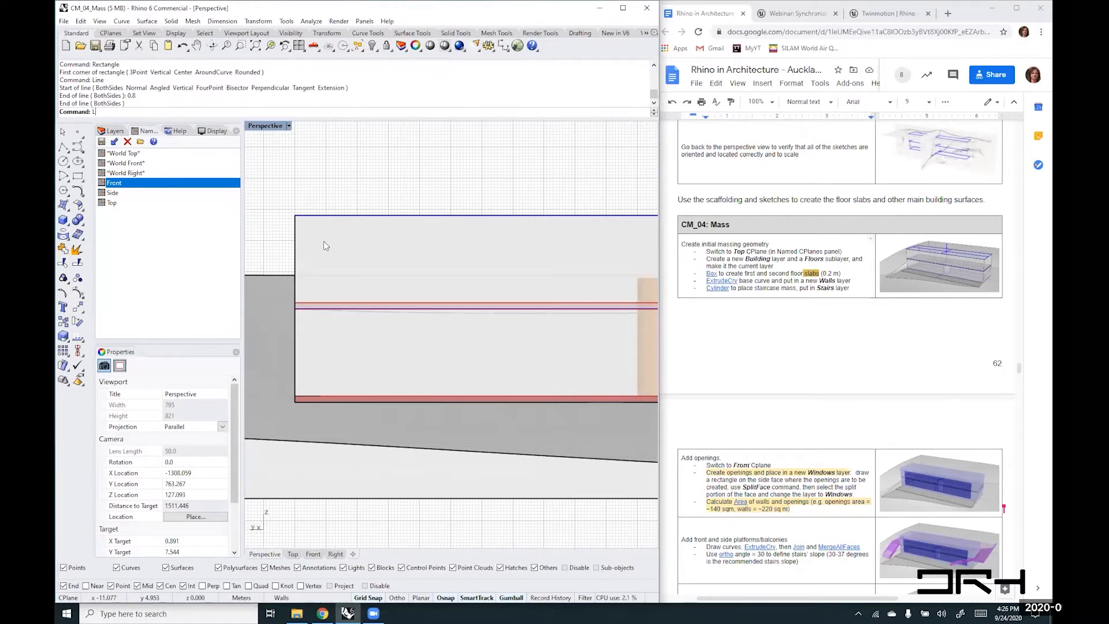
- Draw a vertical guide line about 1.1 m long down the front wall's end edge from its upper corner, and leave it deselected
{"action": "key", "text": "Return"}
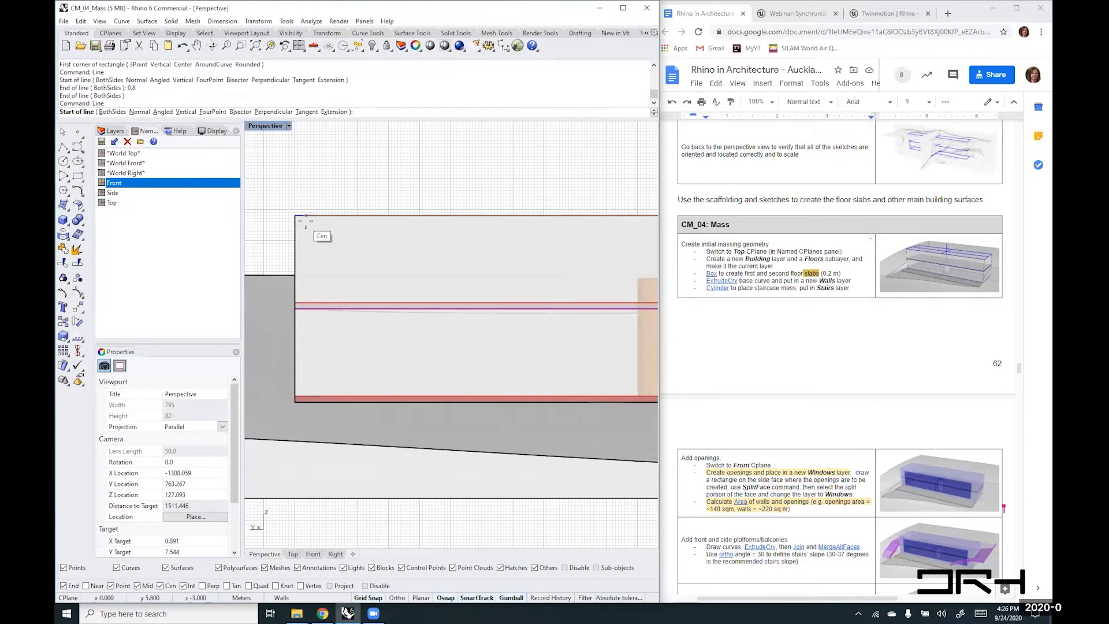
{"action": "left_click", "coordinate": [296, 215]}
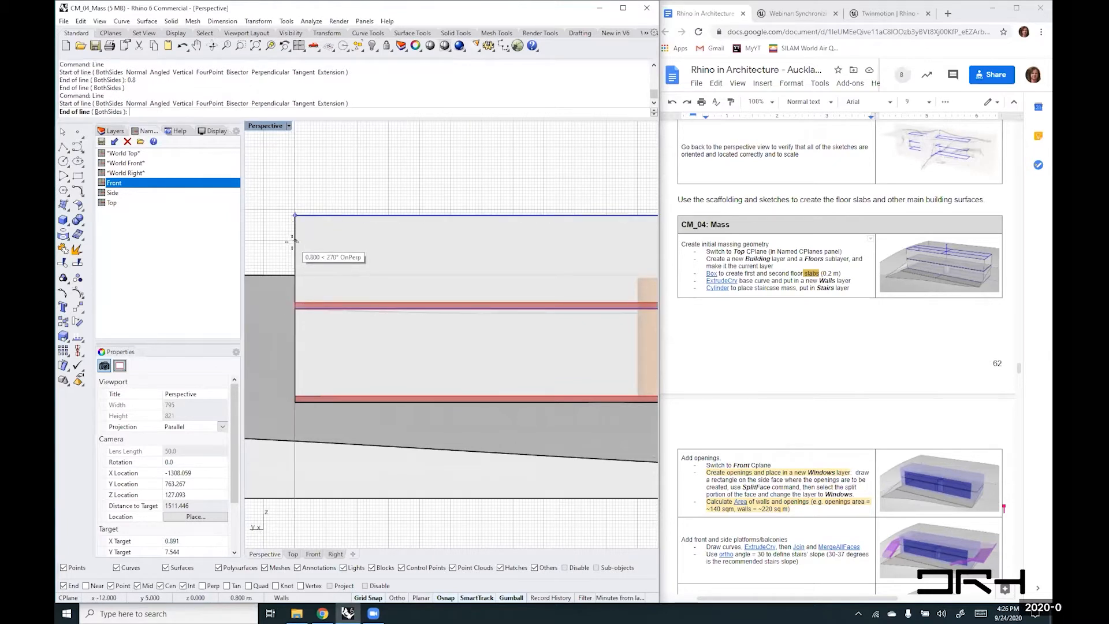
{"action": "type", "text": "1"}
{"action": "key", "text": "Return"}
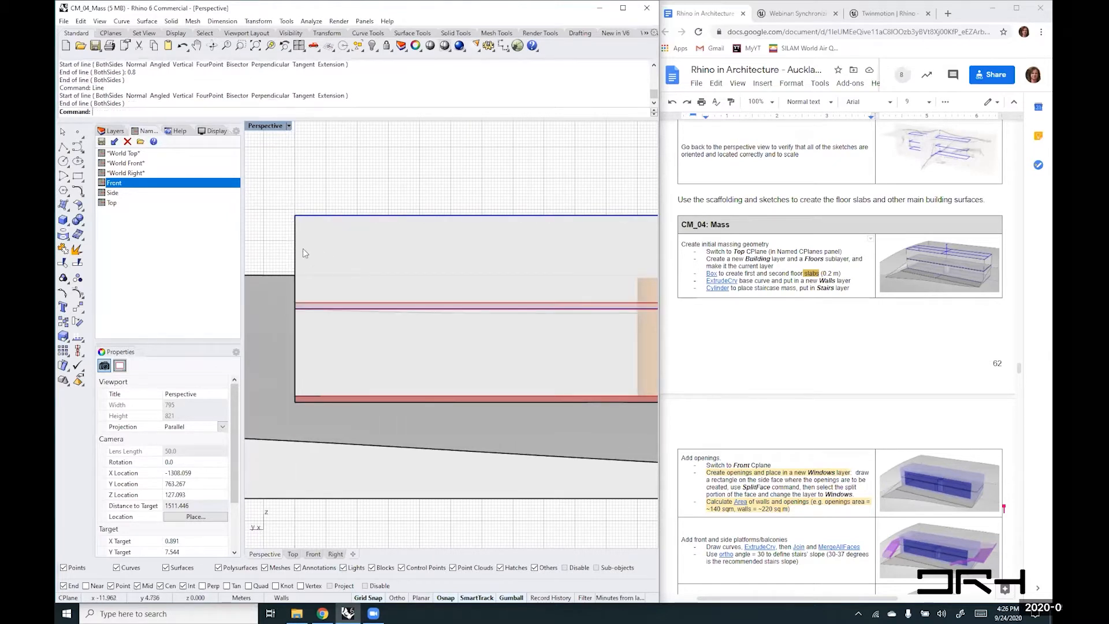
{"action": "left_click", "coordinate": [296, 241]}
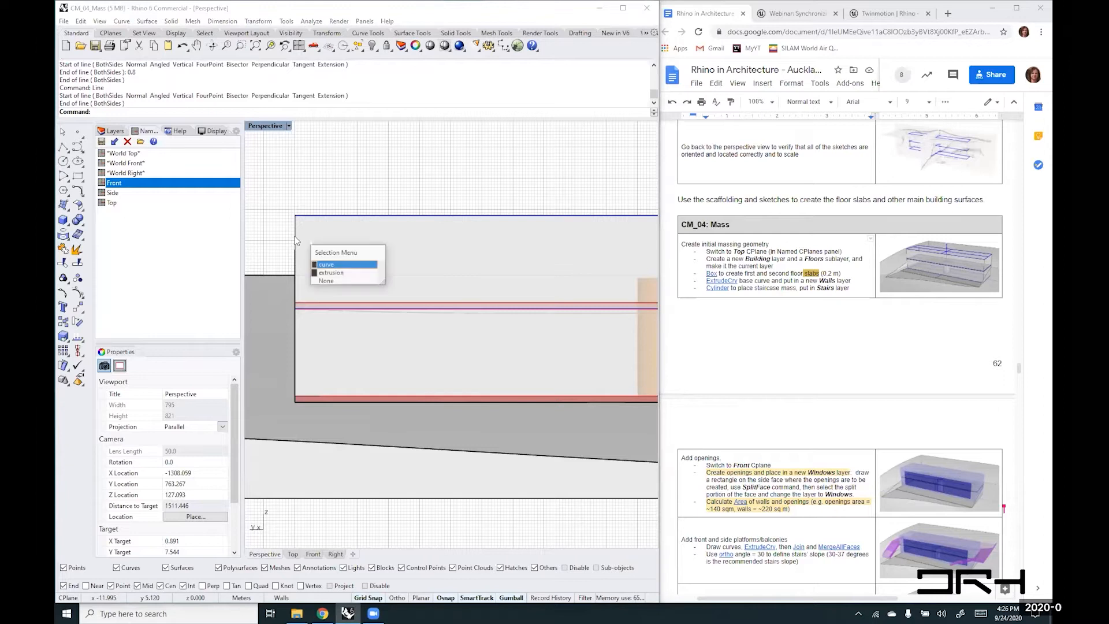
{"action": "left_click", "coordinate": [327, 265]}
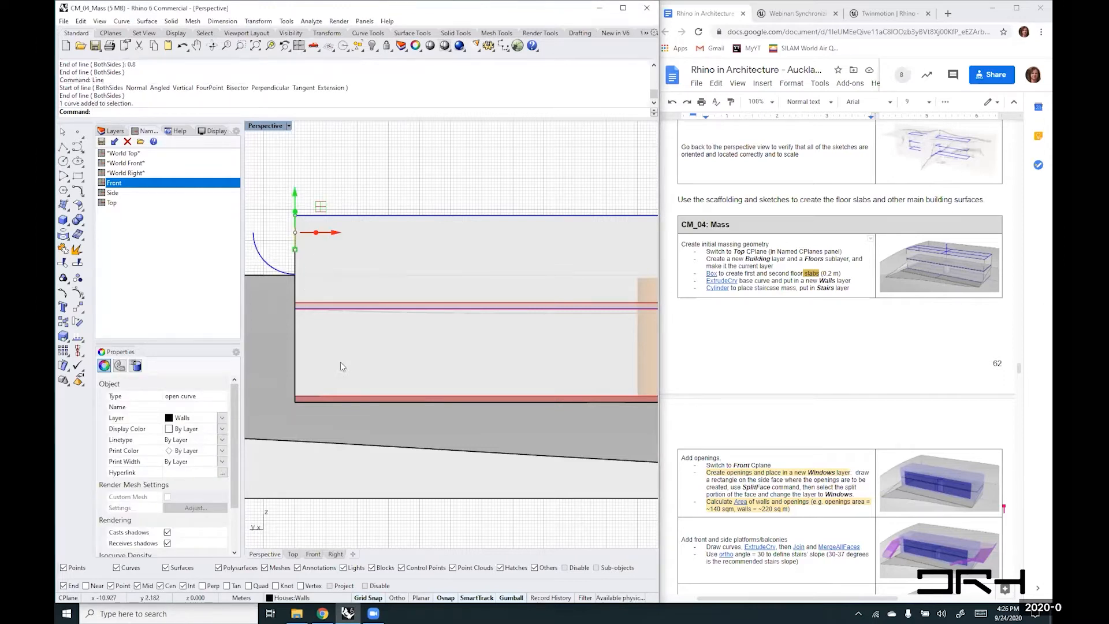
{"action": "key", "text": "Delete"}
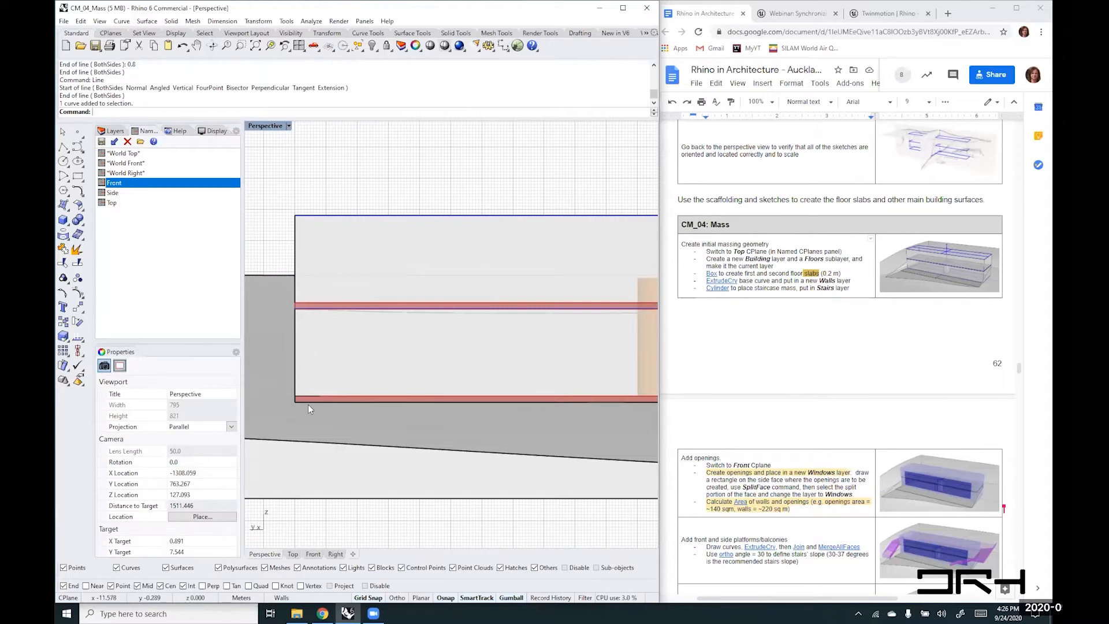
- Draw a window opening rectangle about 22.6 m wide and 4.7 m high on the front wall, using the guide line ends
{"action": "type", "text": "Rect"}
{"action": "key", "text": "Return"}
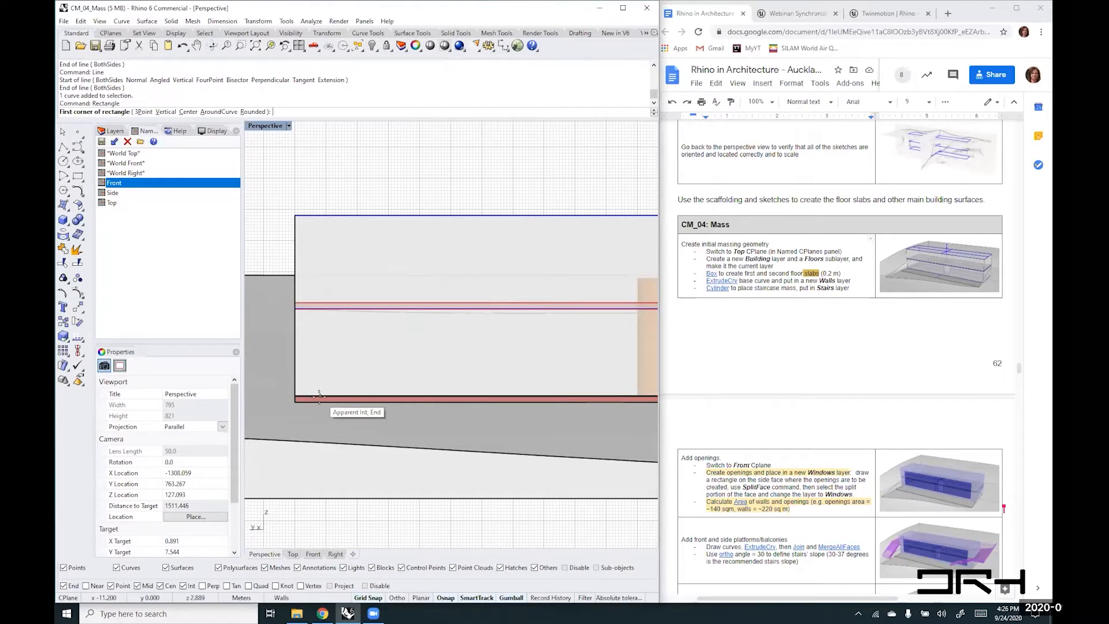
{"action": "left_click", "coordinate": [318, 396]}
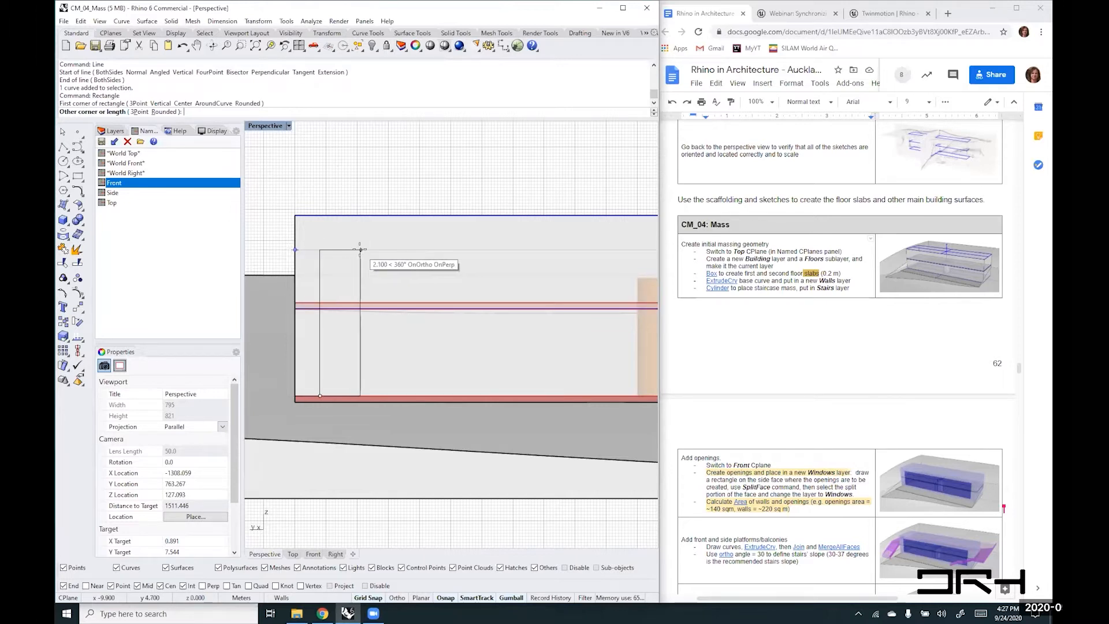
{"action": "scroll", "coordinate": [360, 250], "scroll_direction": "down", "scroll_amount": 4}
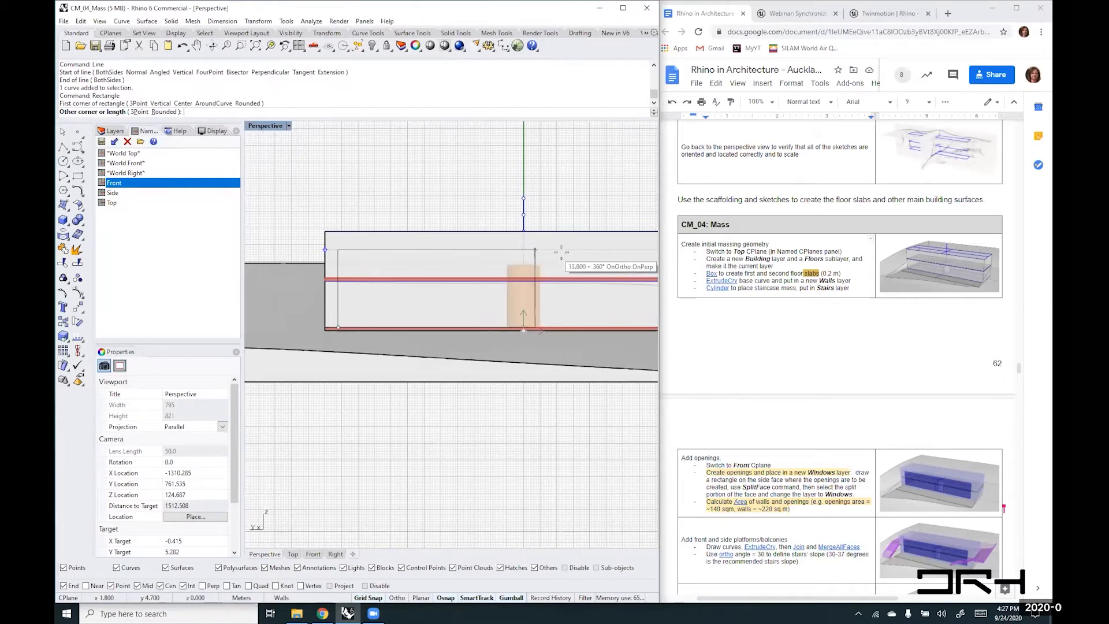
{"action": "right_click_drag", "start_coordinate": [559, 258], "coordinate": [445, 272]}
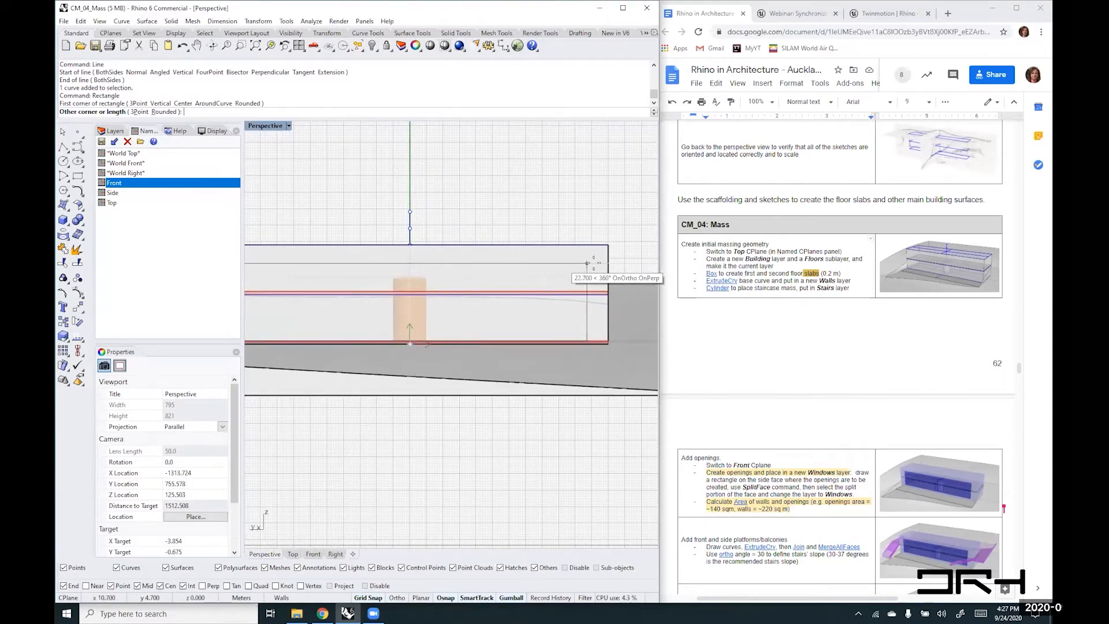
{"action": "scroll", "coordinate": [589, 263], "scroll_direction": "up", "scroll_amount": 2}
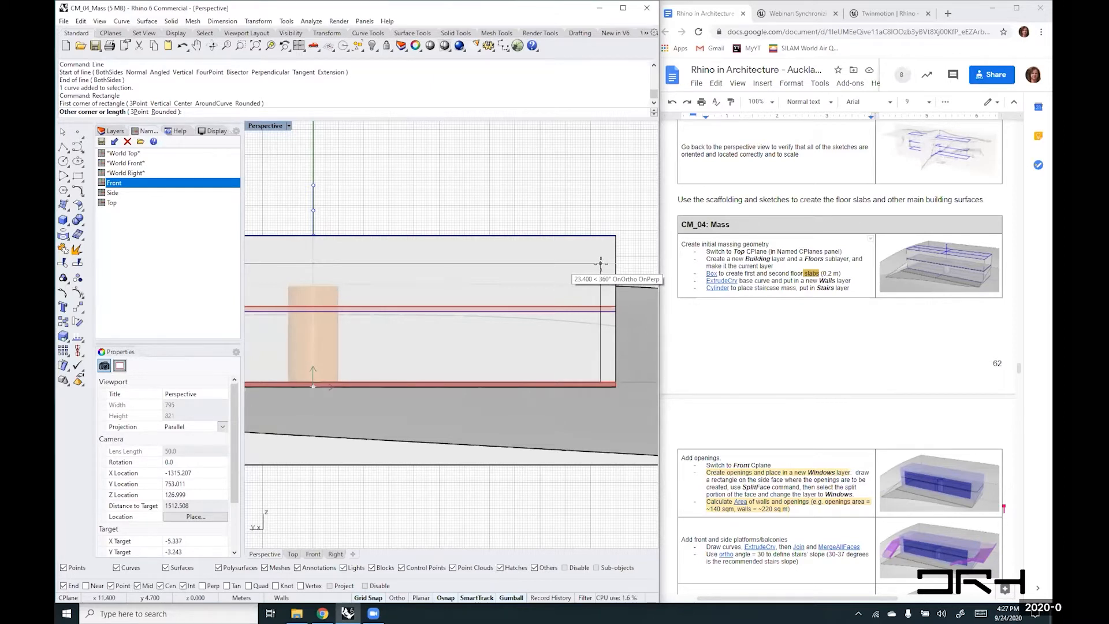
{"action": "left_click", "coordinate": [601, 263]}
- Measure the gap along the slab edge between the rectangle's far lower corner and the front wall's end
{"action": "scroll", "coordinate": [481, 328], "scroll_direction": "up", "scroll_amount": 3}
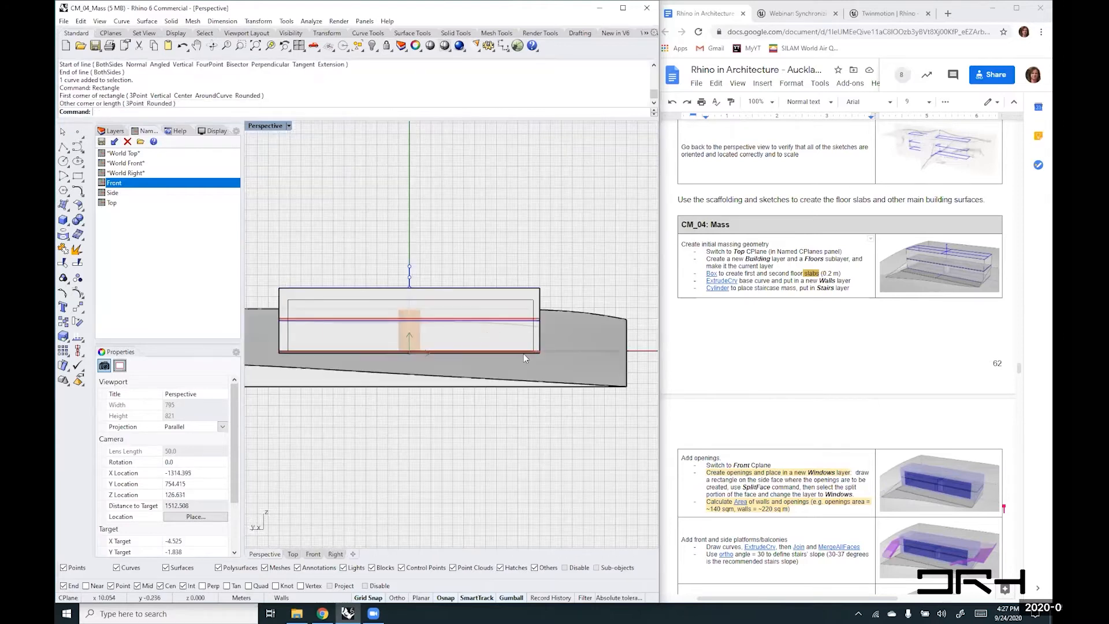
{"action": "scroll", "coordinate": [535, 351], "scroll_direction": "up", "scroll_amount": 2}
{"action": "type", "text": "dist"}
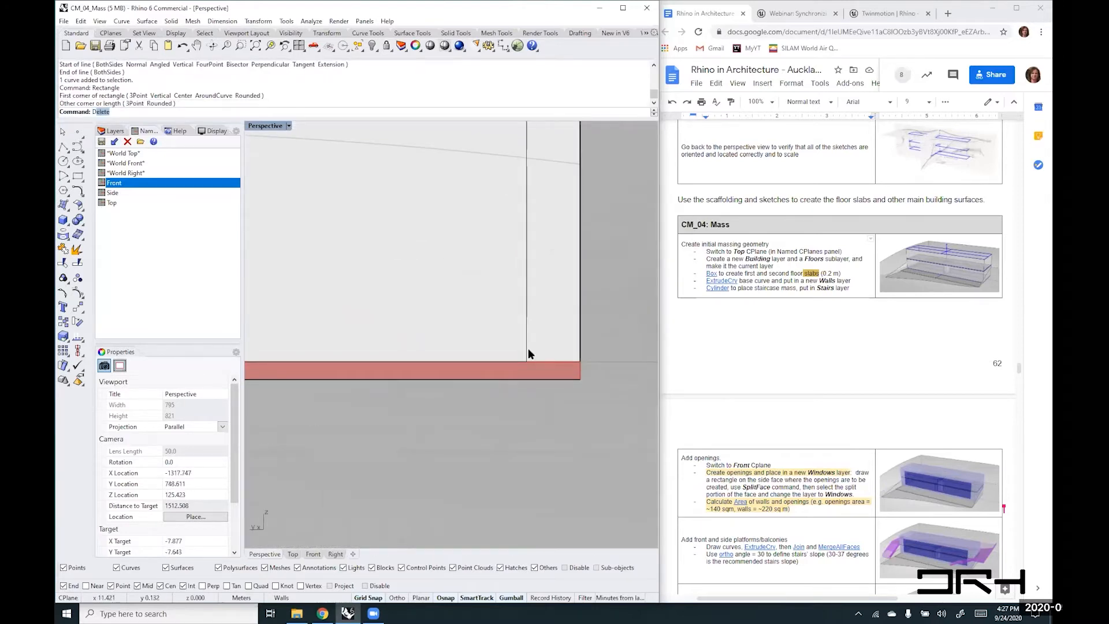
{"action": "key", "text": "Return"}
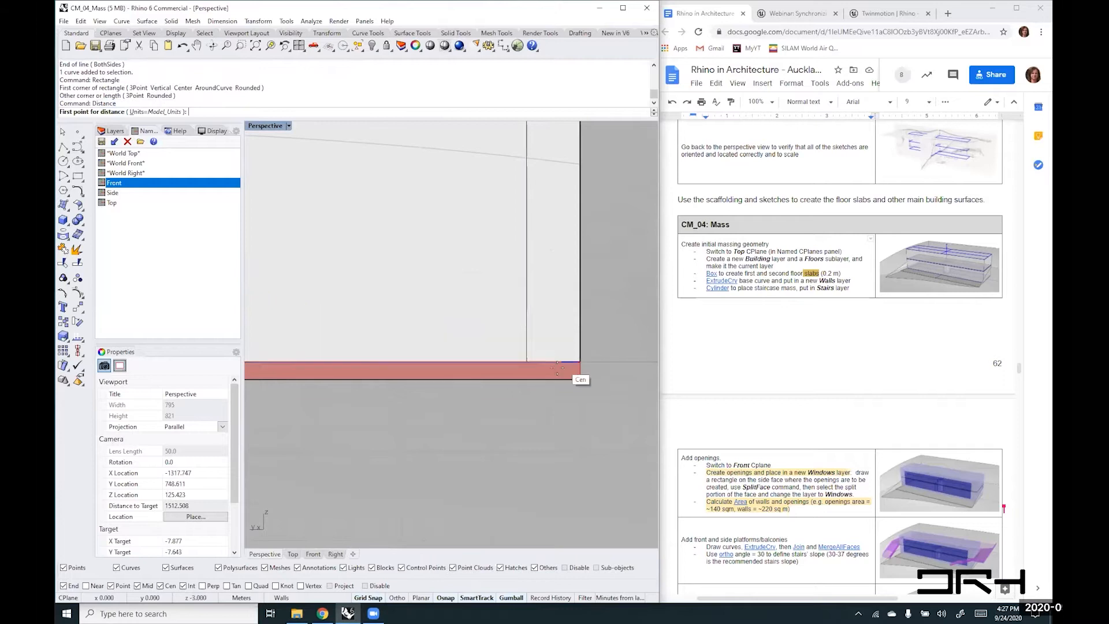
{"action": "left_click", "coordinate": [526, 361]}
{"action": "left_click", "coordinate": [579, 362]}
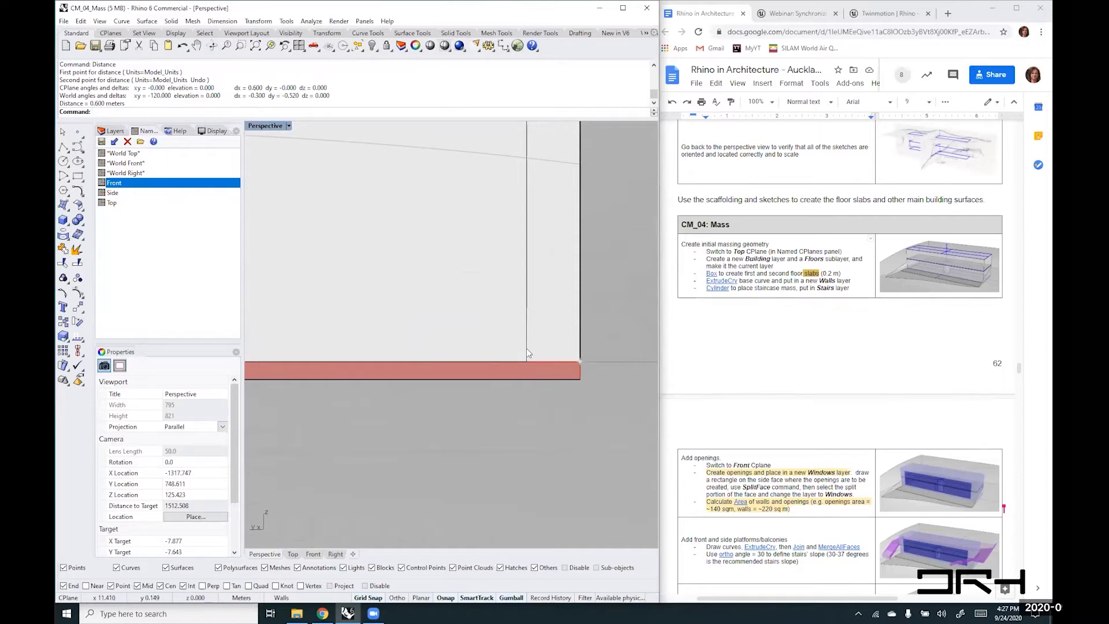
- Turn off the Center snap and draw a horizontal guide line about 0.8 m long inward from the front wall's far lower corner
{"action": "type", "text": "Line"}
{"action": "key", "text": "Return"}
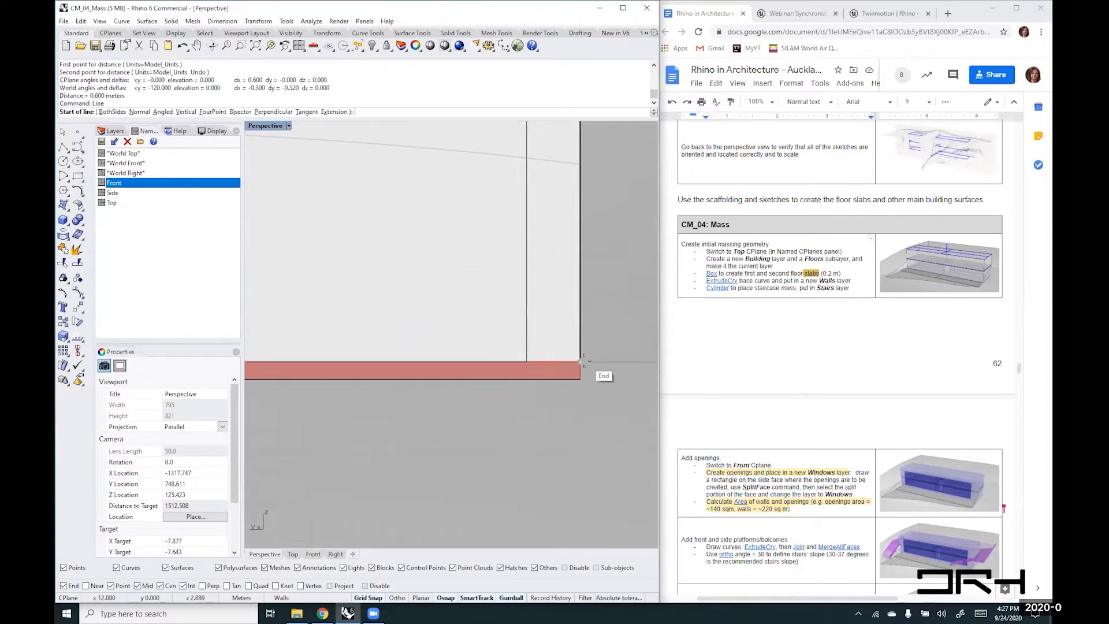
{"action": "left_click", "coordinate": [581, 361]}
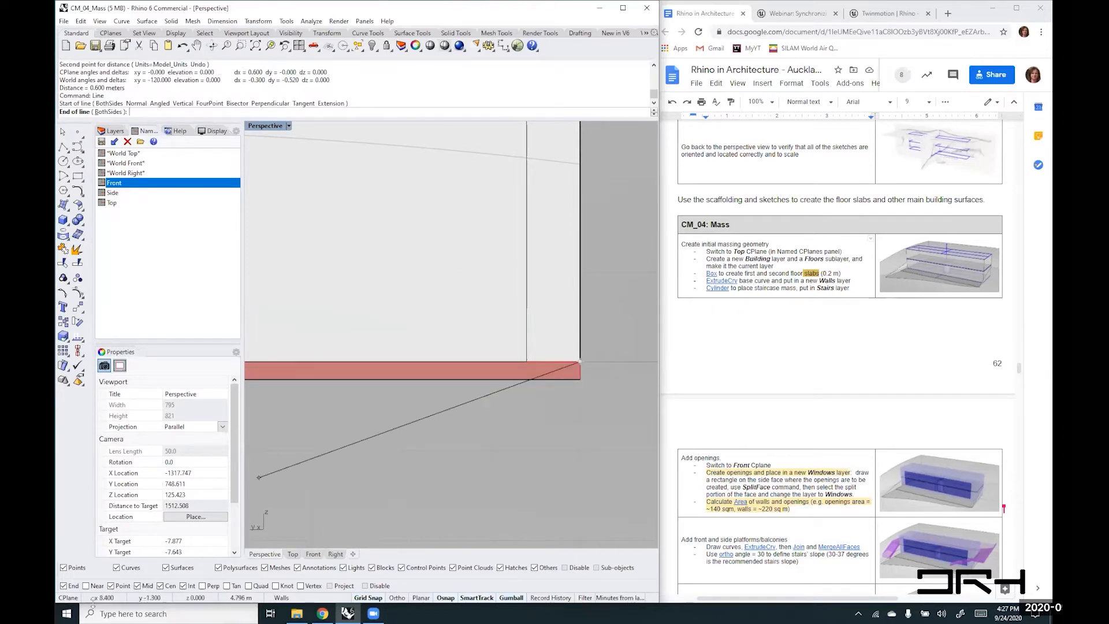
{"action": "left_click", "coordinate": [167, 586]}
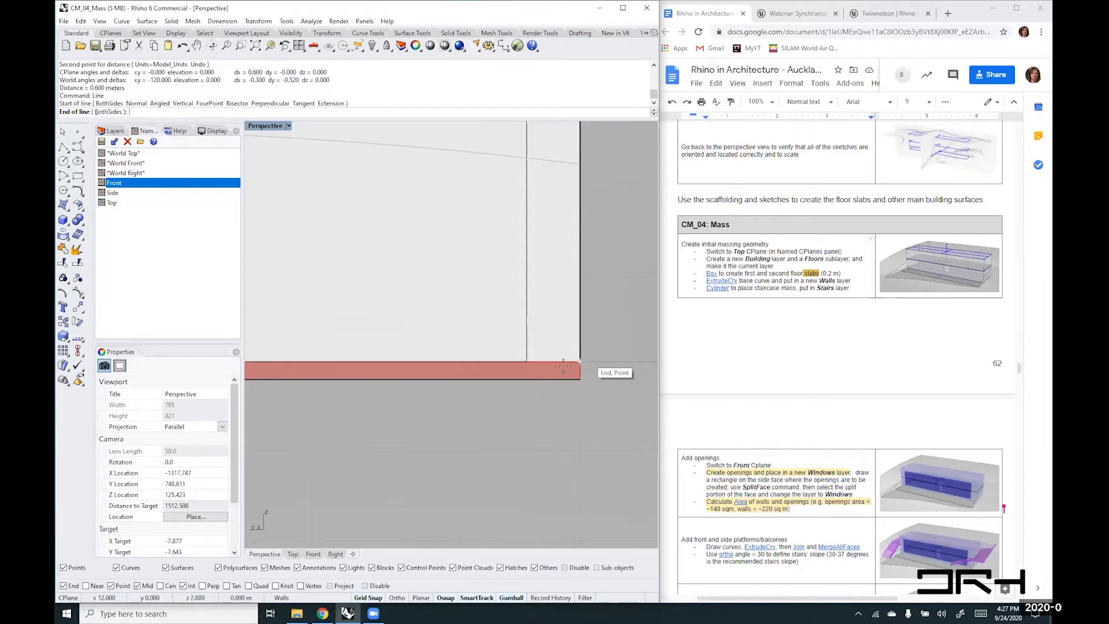
{"action": "left_click", "coordinate": [522, 363]}
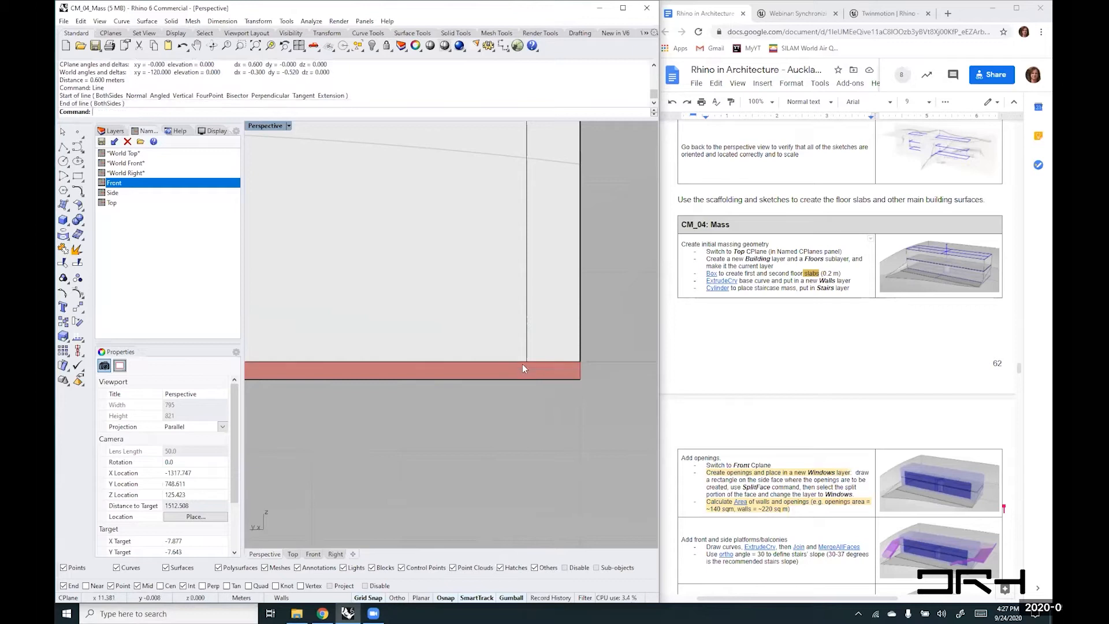
- Move the new guide line straight up about 0.6 m from the slab edge onto the wall face and deselect it
{"action": "left_click", "coordinate": [556, 370]}
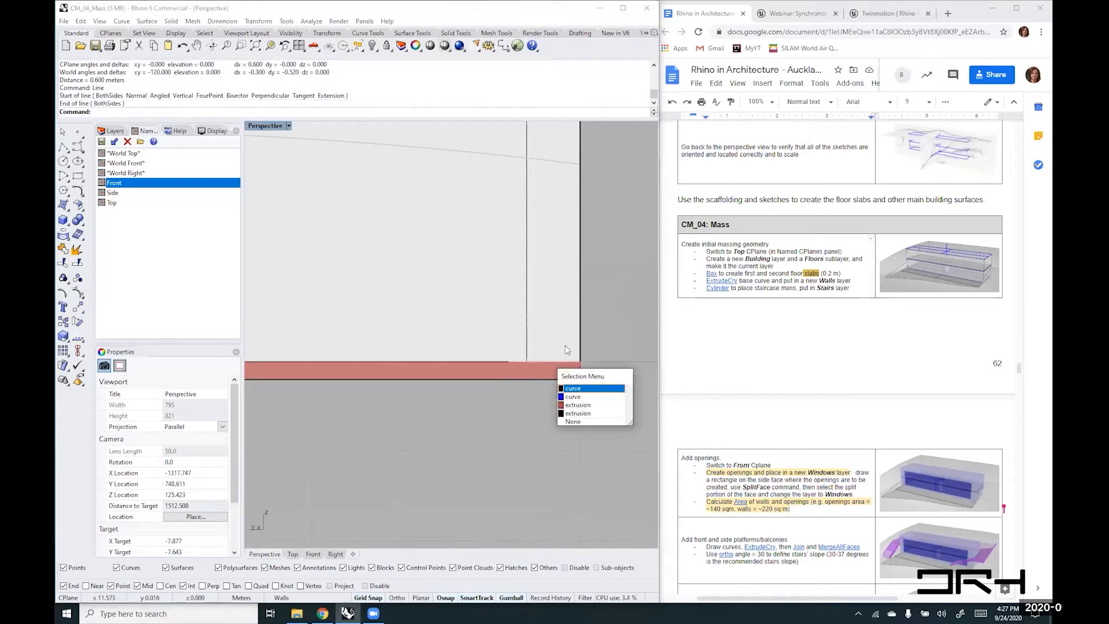
{"action": "left_click", "coordinate": [574, 388]}
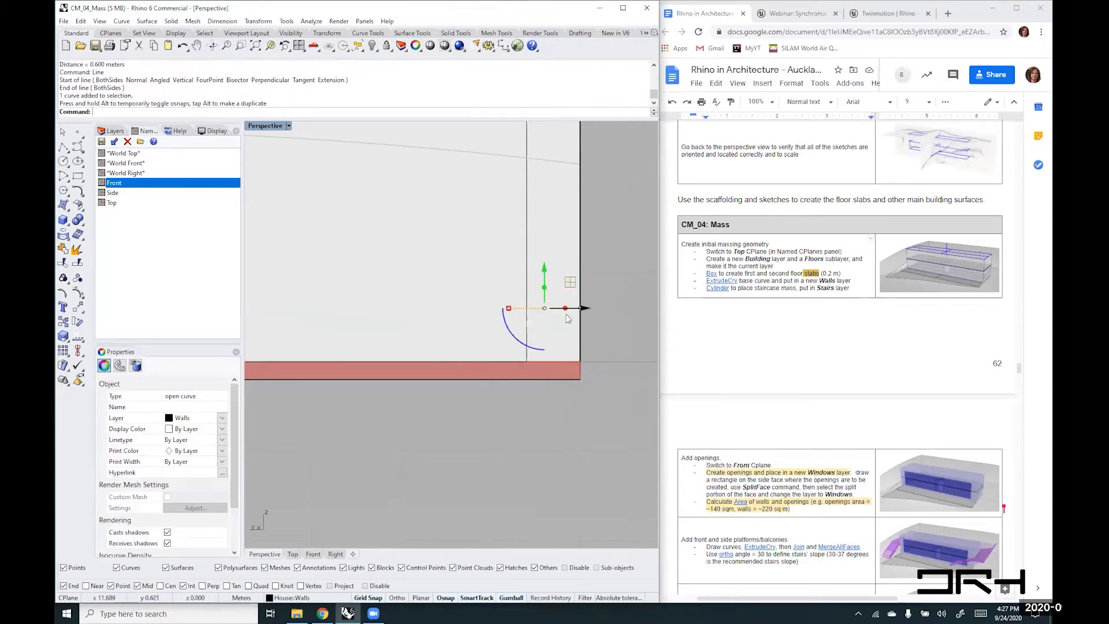
{"action": "key", "text": "Delete"}
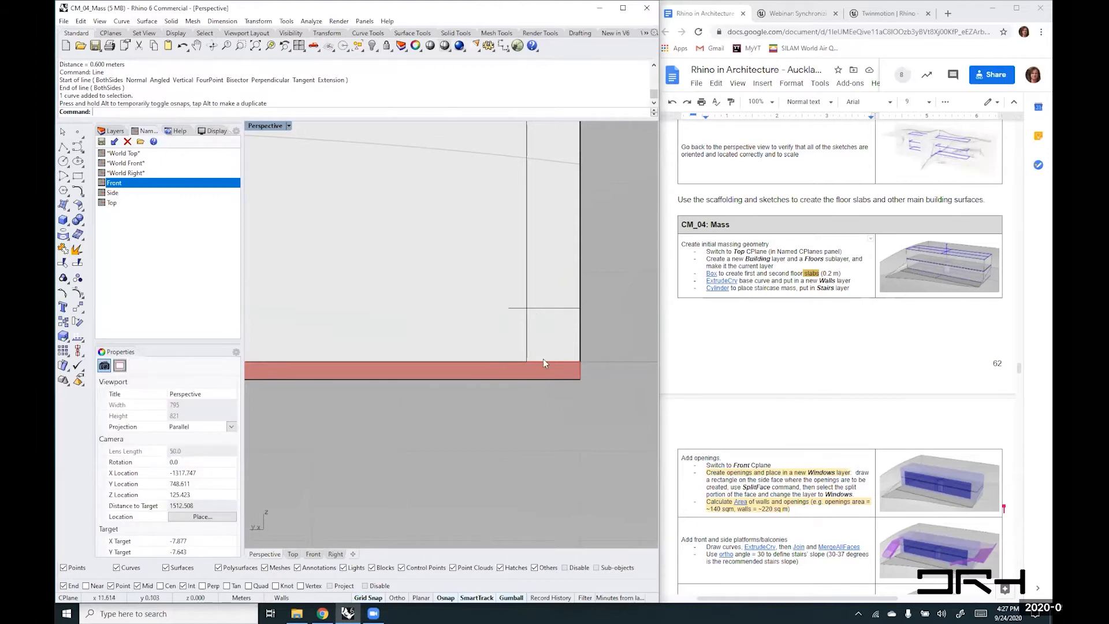
- Move only the rectangle's far vertical edge horizontally inward to line up with the guide line's inner end
{"action": "left_click", "coordinate": [525, 293], "text": "ctrl+shift"}
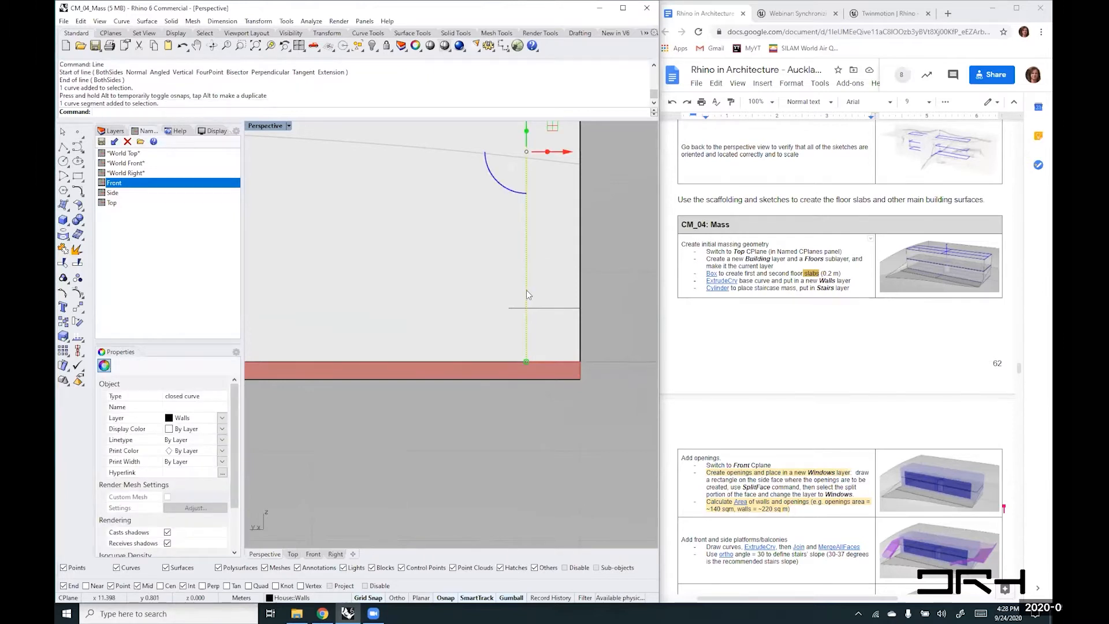
{"action": "scroll", "coordinate": [525, 292], "scroll_direction": "down", "scroll_amount": 3}
{"action": "scroll", "coordinate": [526, 294], "scroll_direction": "down", "scroll_amount": 2}
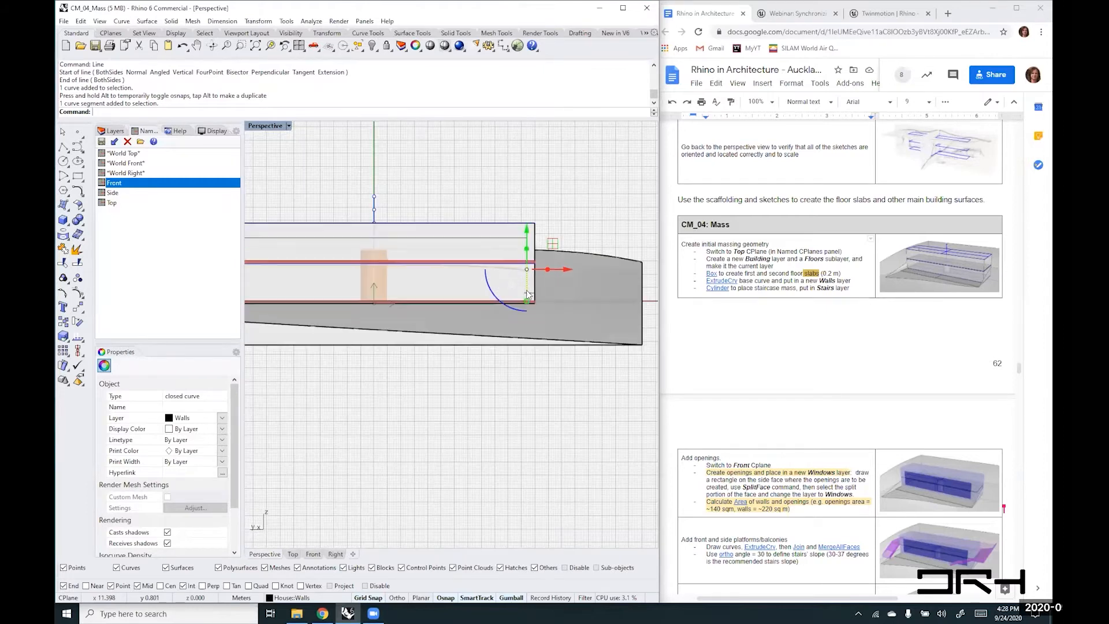
{"action": "scroll", "coordinate": [527, 295], "scroll_direction": "up", "scroll_amount": 4}
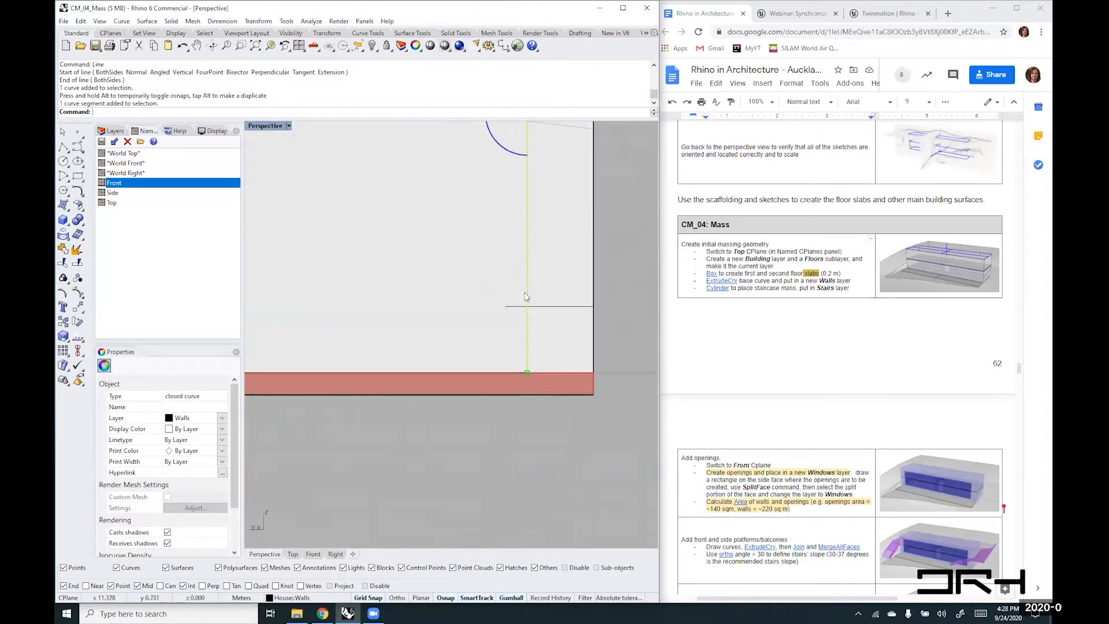
{"action": "type", "text": "move"}
{"action": "key", "text": "Return"}
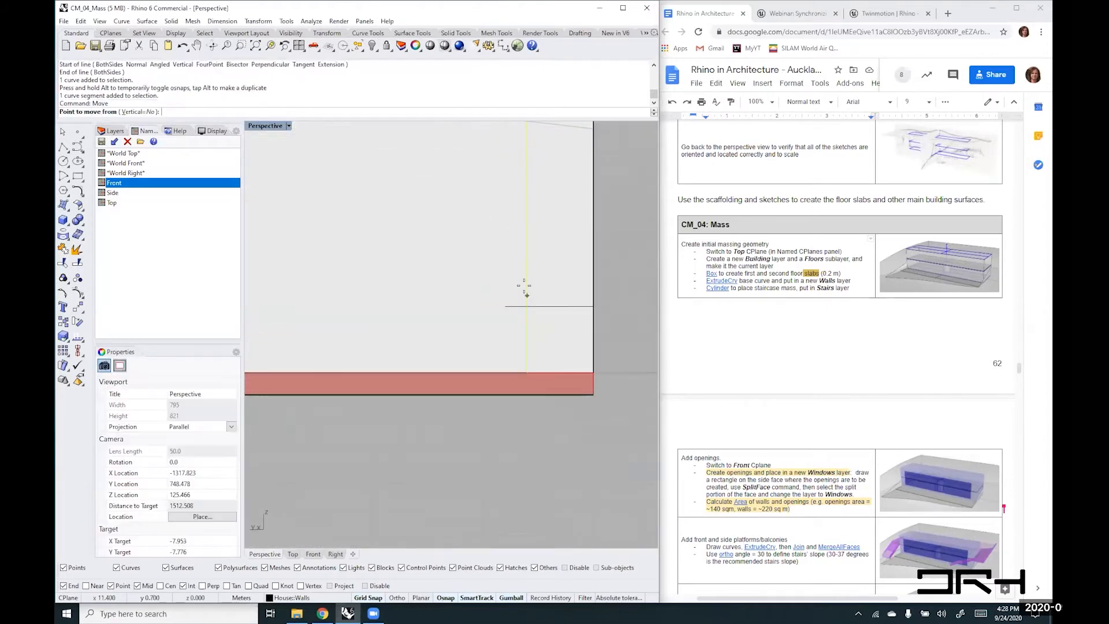
{"action": "left_click", "coordinate": [526, 317]}
{"action": "left_click", "coordinate": [505, 317]}
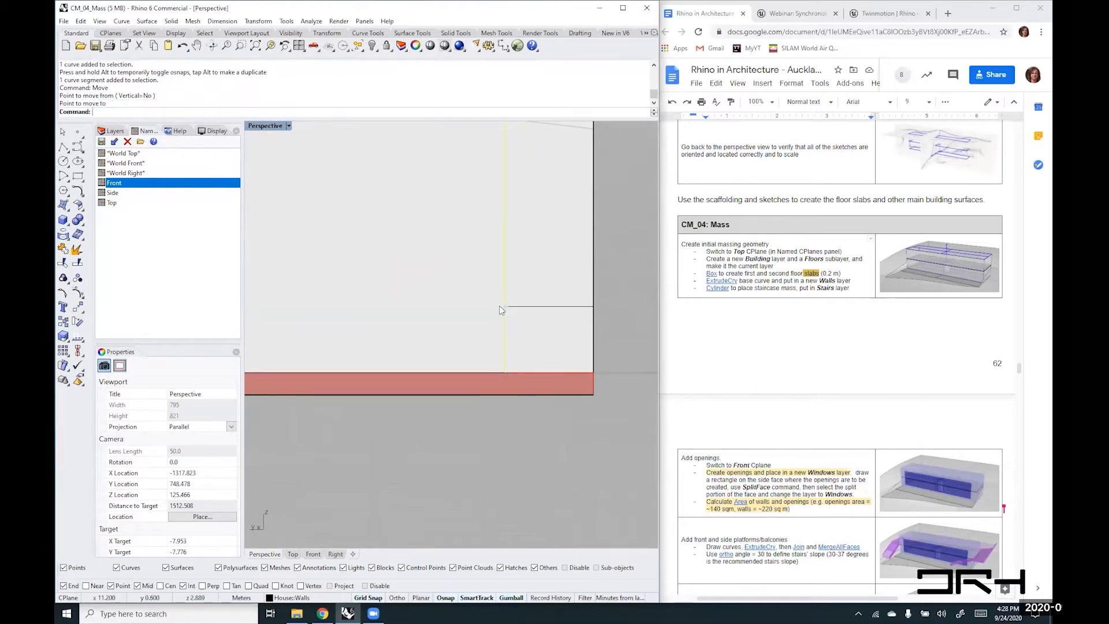
- Delete the short horizontal guide line beside the rectangle's adjusted edge
{"action": "scroll", "coordinate": [522, 328], "scroll_direction": "down", "scroll_amount": 3}
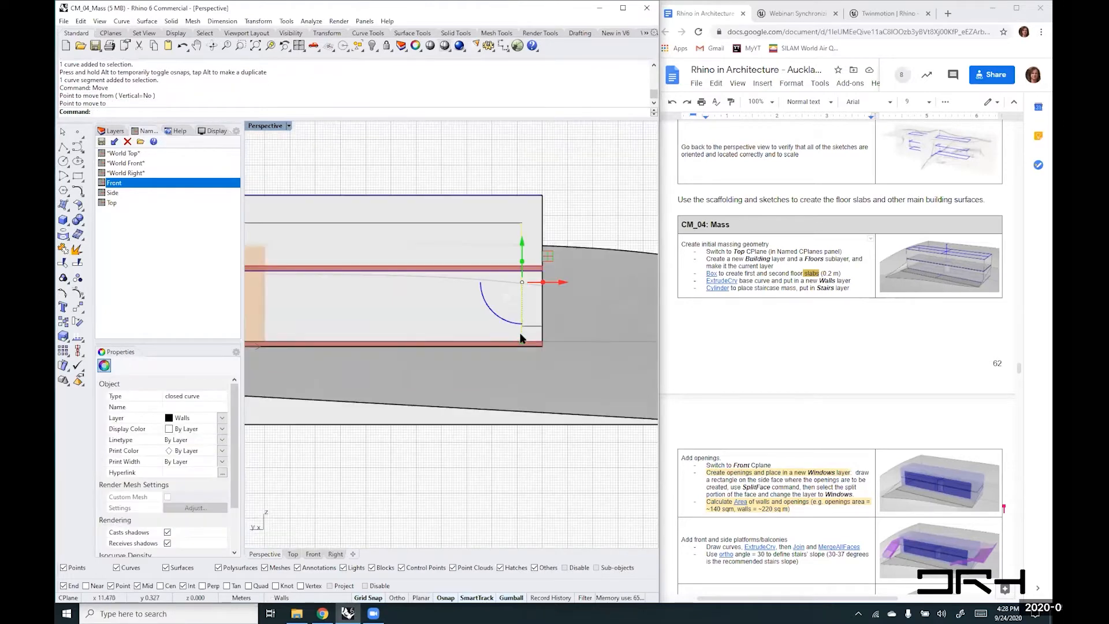
{"action": "right_click_drag", "start_coordinate": [399, 316], "coordinate": [431, 333]}
{"action": "scroll", "coordinate": [570, 317], "scroll_direction": "up", "scroll_amount": 3}
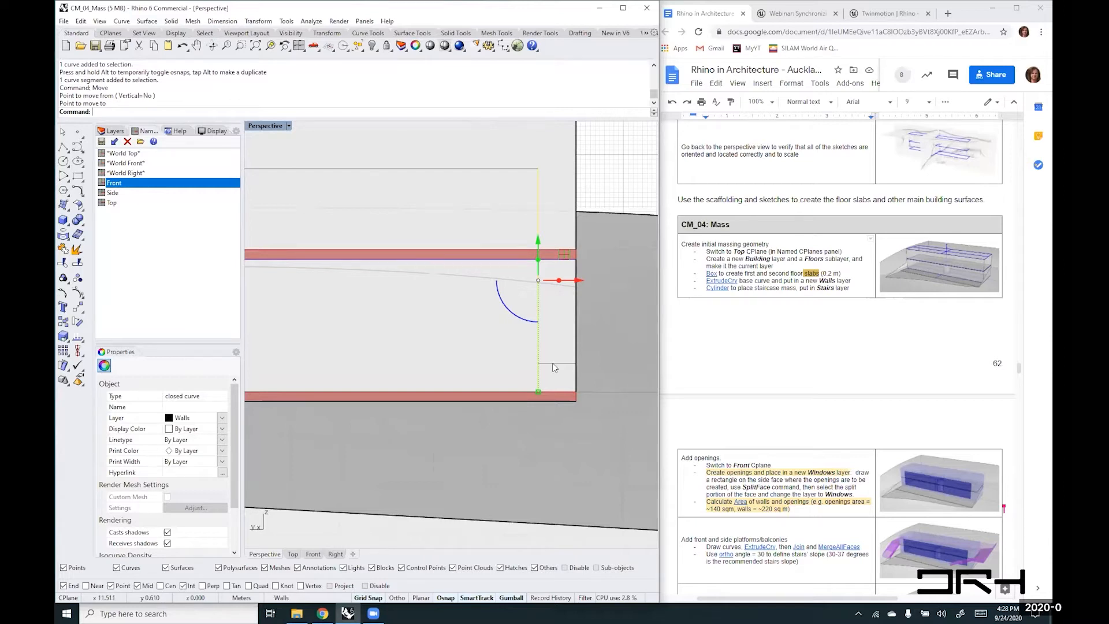
{"action": "scroll", "coordinate": [553, 363], "scroll_direction": "down", "scroll_amount": 2}
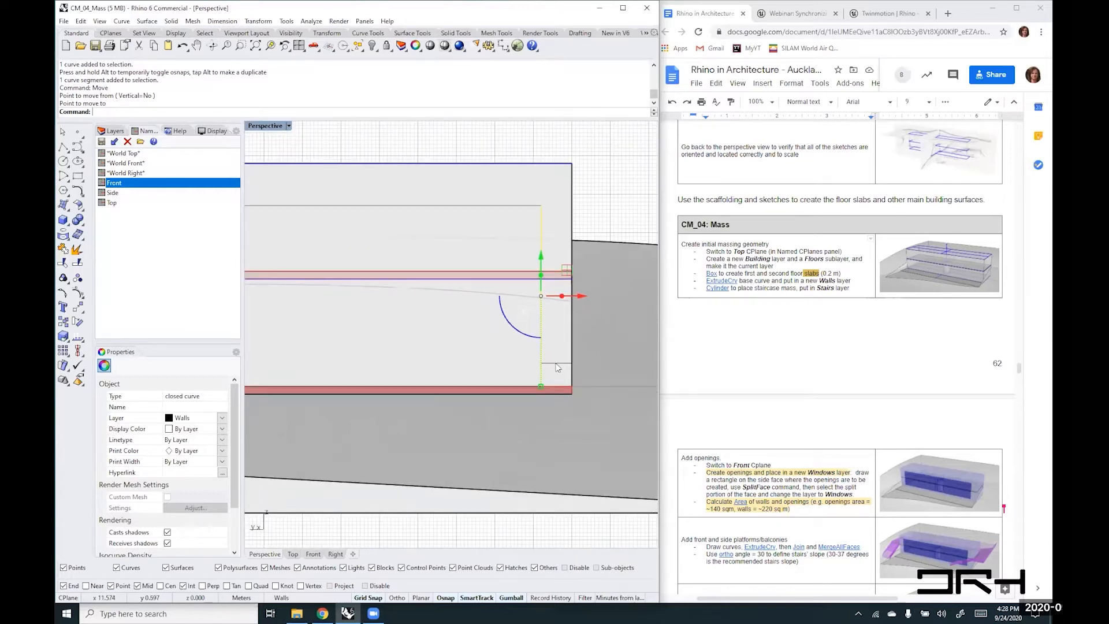
{"action": "right_click_drag", "start_coordinate": [310, 318], "coordinate": [362, 310], "text": "shift"}
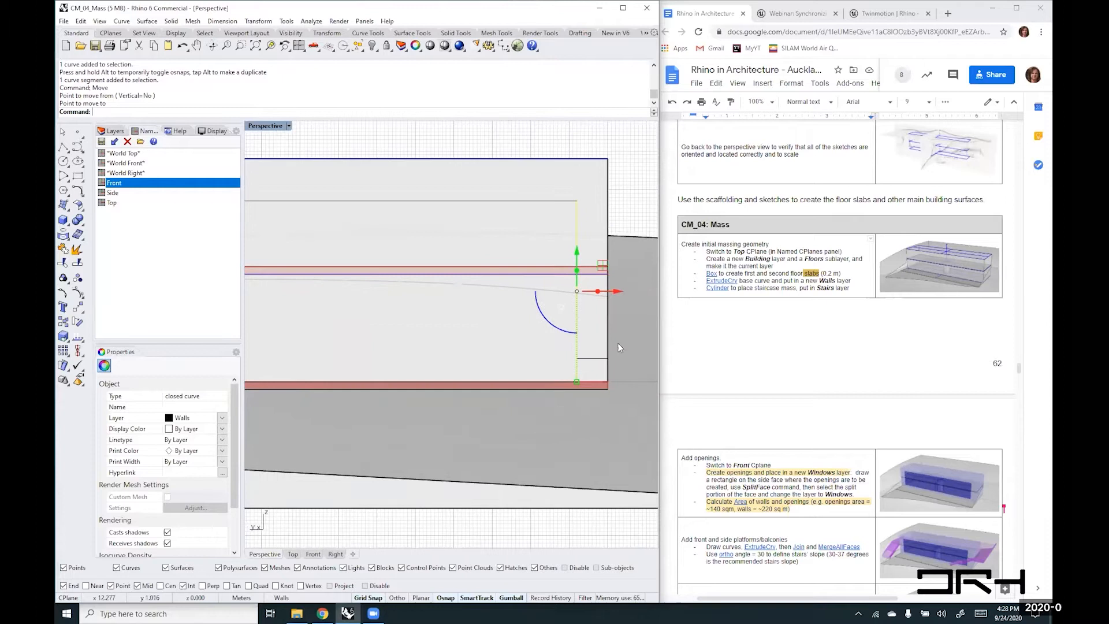
{"action": "left_click", "coordinate": [590, 358]}
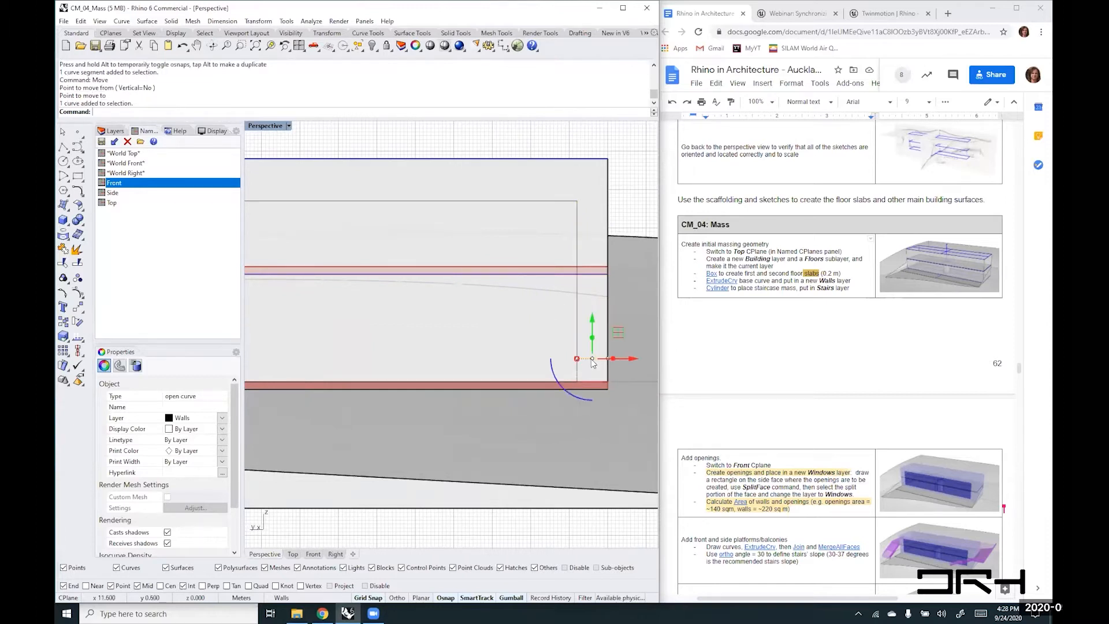
{"action": "key", "text": "Delete"}
- Measure the front wall's full width between its two upper corners
{"action": "scroll", "coordinate": [412, 344], "scroll_direction": "down", "scroll_amount": 4}
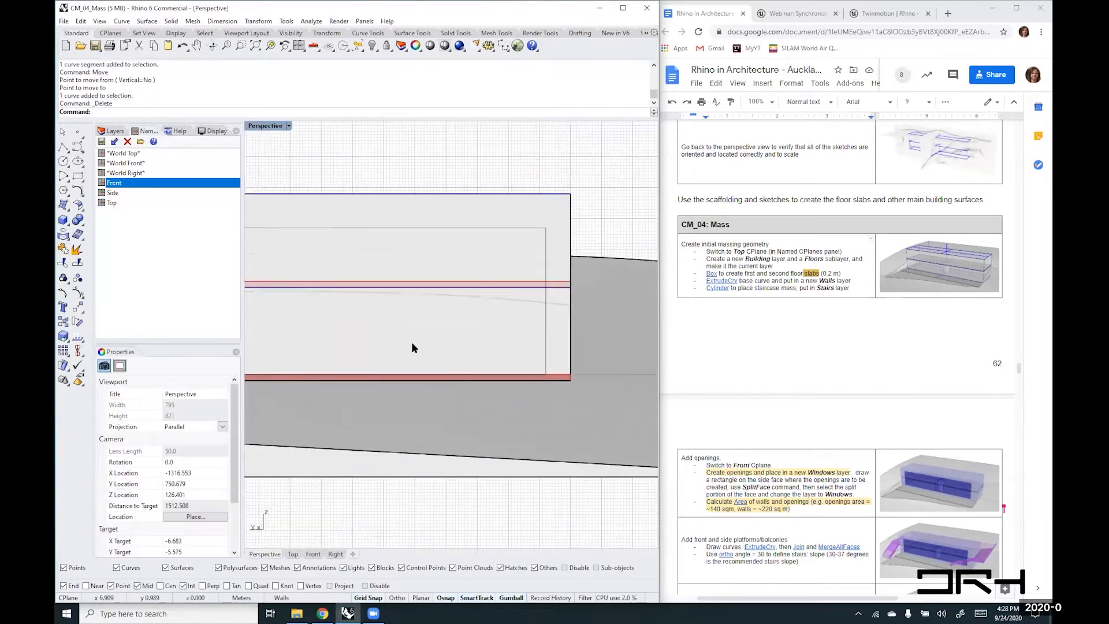
{"action": "right_click_drag", "start_coordinate": [317, 329], "coordinate": [520, 338], "text": "shift"}
{"action": "scroll", "coordinate": [433, 326], "scroll_direction": "down", "scroll_amount": 2}
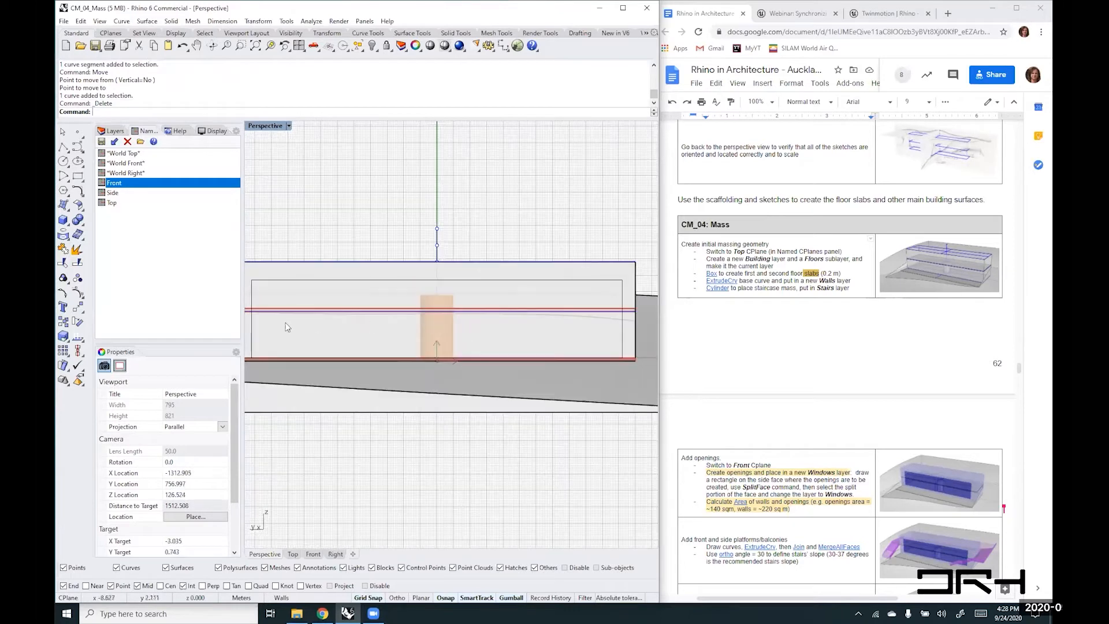
{"action": "right_click_drag", "start_coordinate": [397, 335], "coordinate": [354, 314], "text": "shift"}
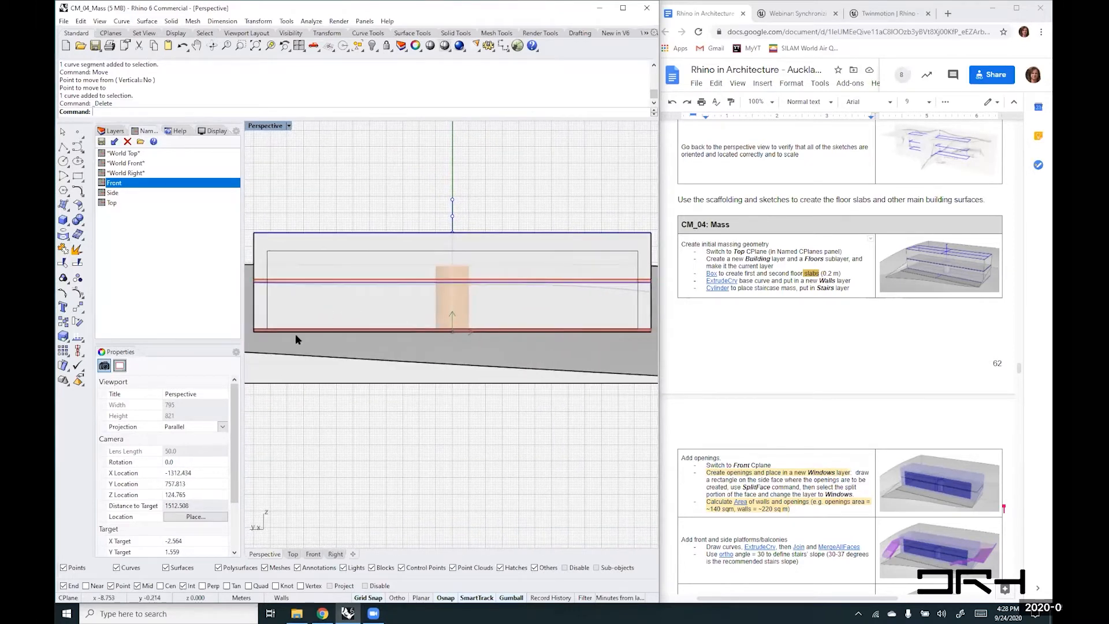
{"action": "type", "text": "Distance"}
{"action": "key", "text": "Return"}
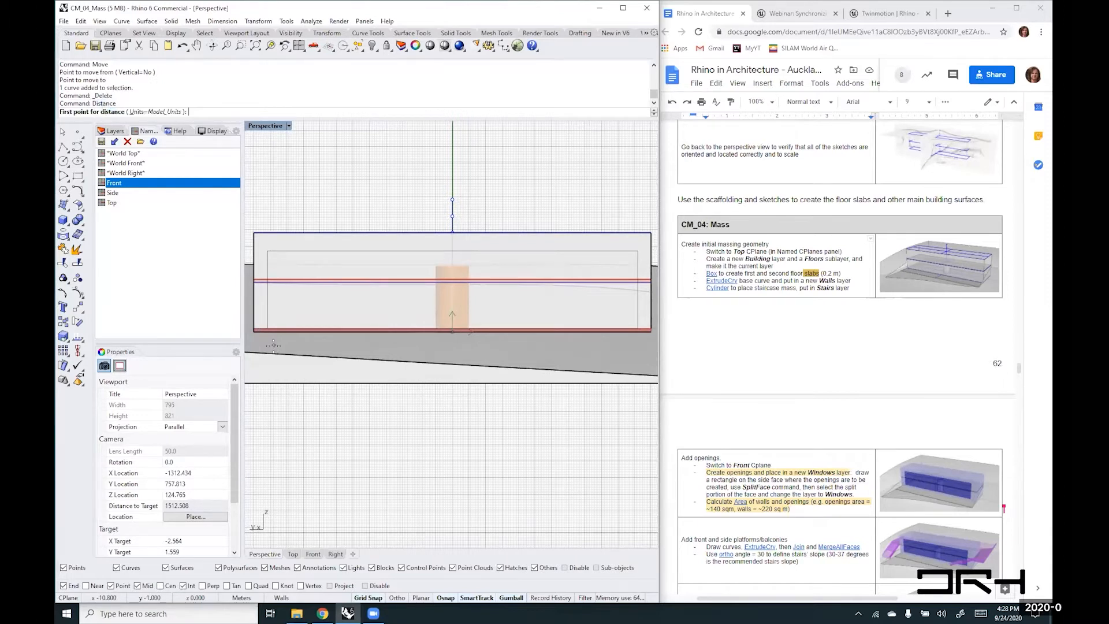
{"action": "left_click", "coordinate": [254, 233]}
{"action": "left_click", "coordinate": [650, 233]}
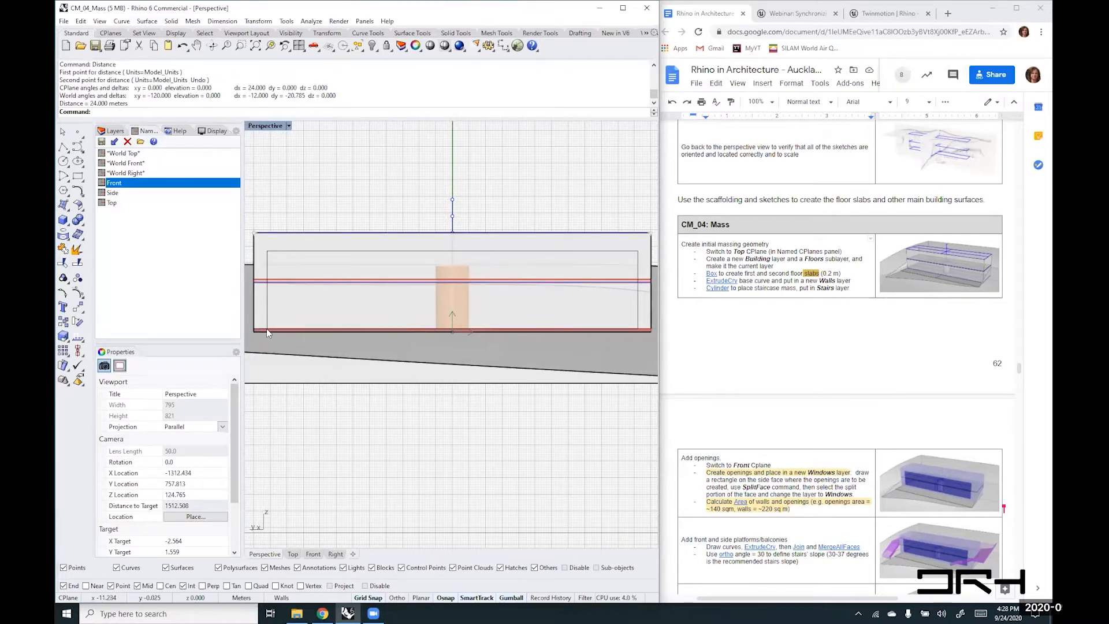
{"action": "scroll", "coordinate": [253, 327], "scroll_direction": "up", "scroll_amount": 3}
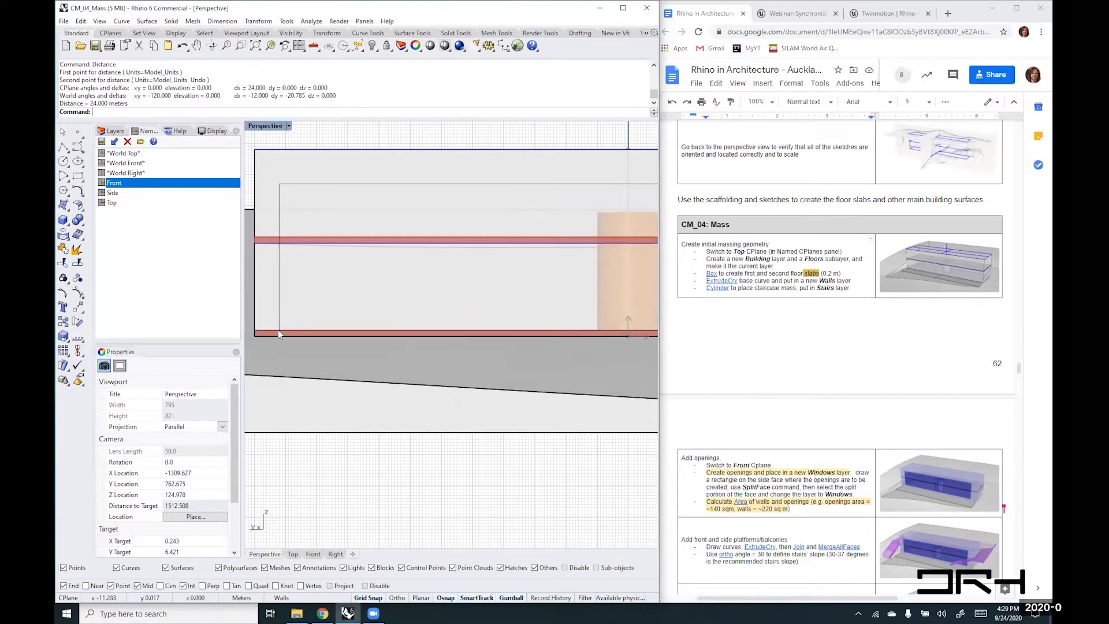
{"action": "scroll", "coordinate": [279, 329], "scroll_direction": "down", "scroll_amount": 3}
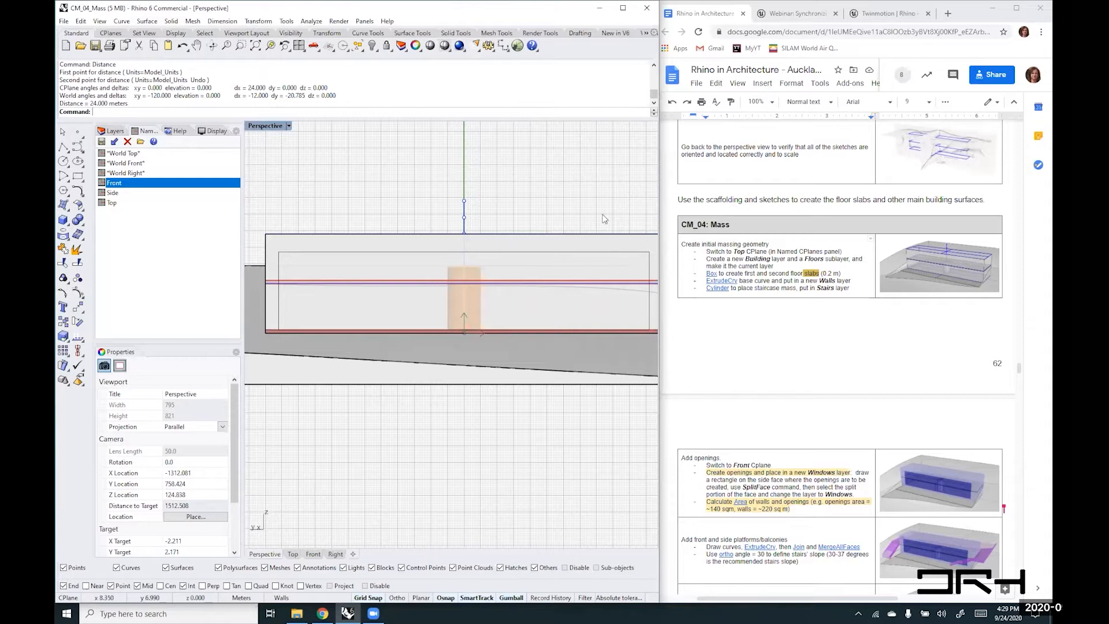
{"action": "right_click_drag", "start_coordinate": [604, 219], "coordinate": [568, 224]}
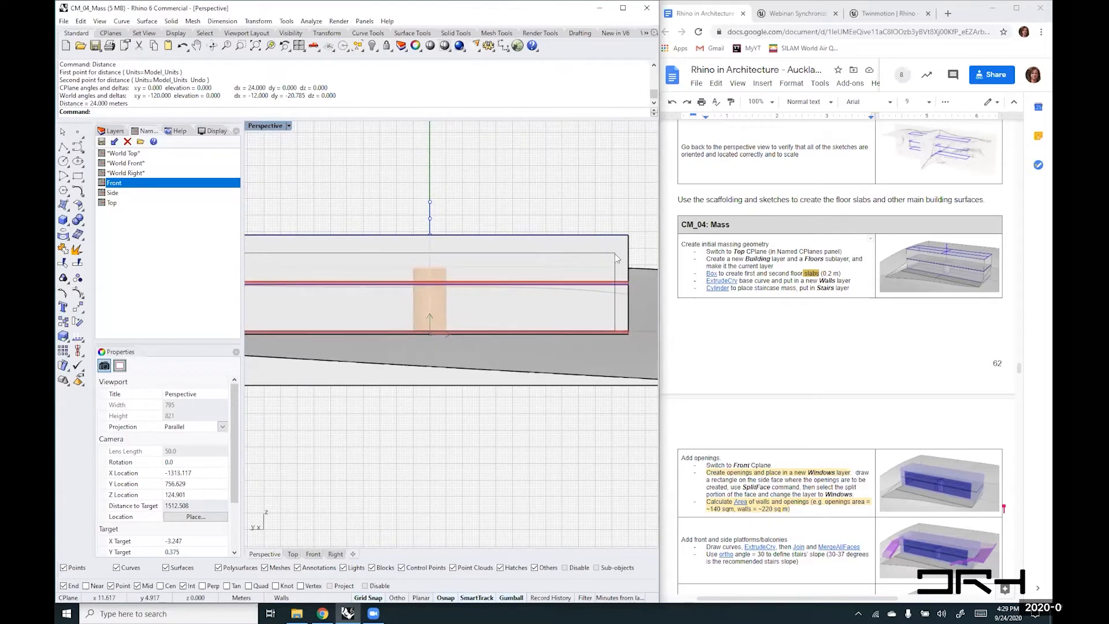
{"action": "scroll", "coordinate": [479, 239], "scroll_direction": "down", "scroll_amount": 3}
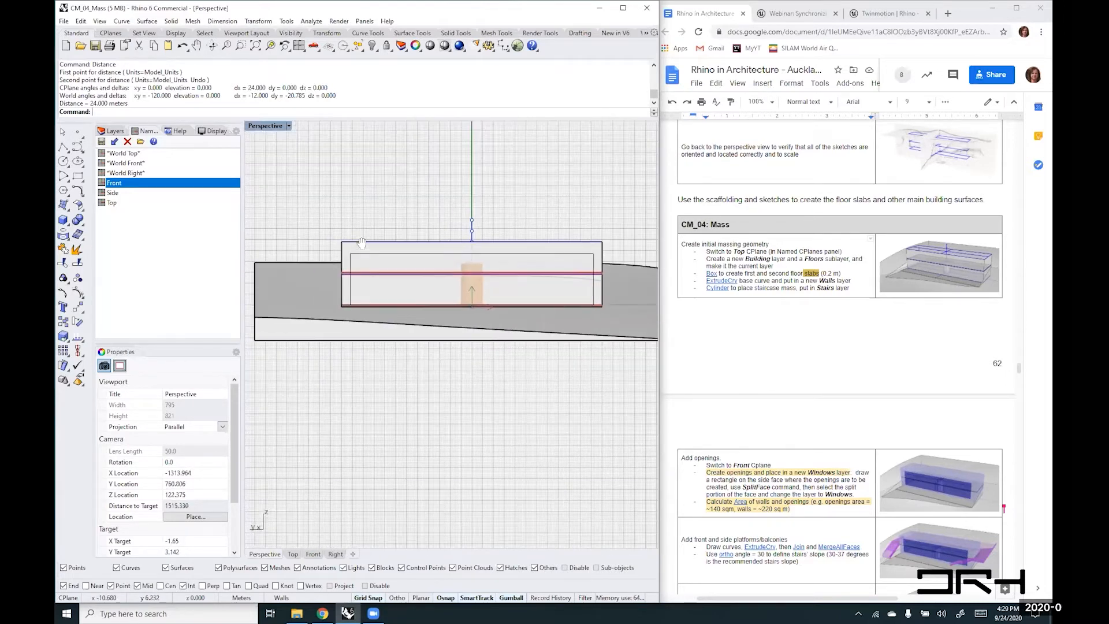
- Delete the two leftover guide lines at the front wall's lower and upper corners beside the window rectangle
{"action": "scroll", "coordinate": [351, 244], "scroll_direction": "up", "scroll_amount": 3}
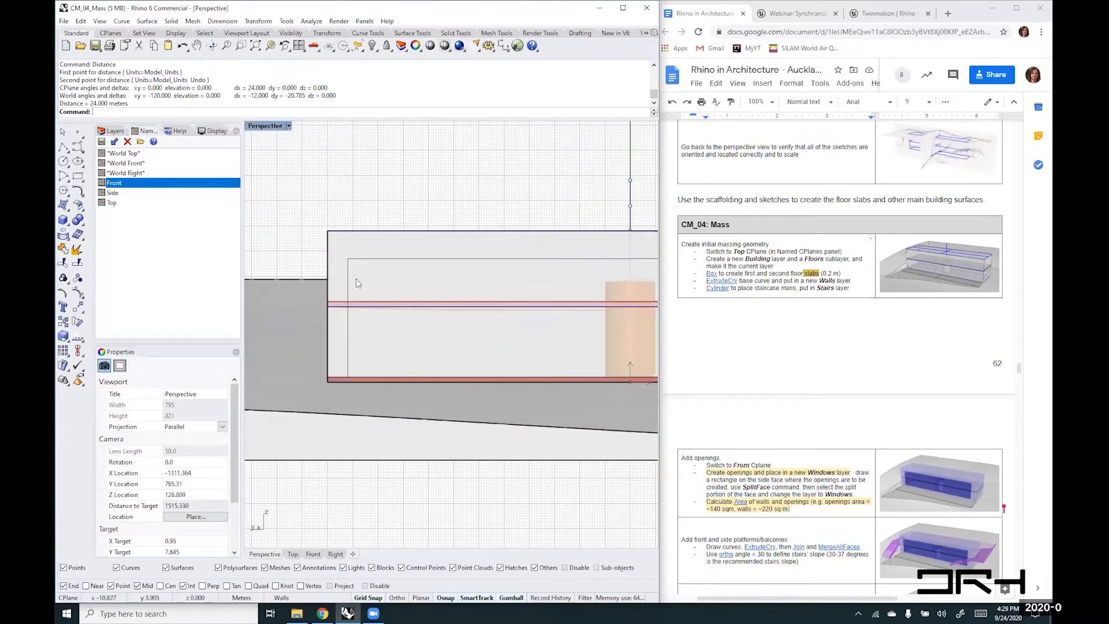
{"action": "left_click", "coordinate": [341, 375]}
{"action": "left_click", "coordinate": [374, 406]}
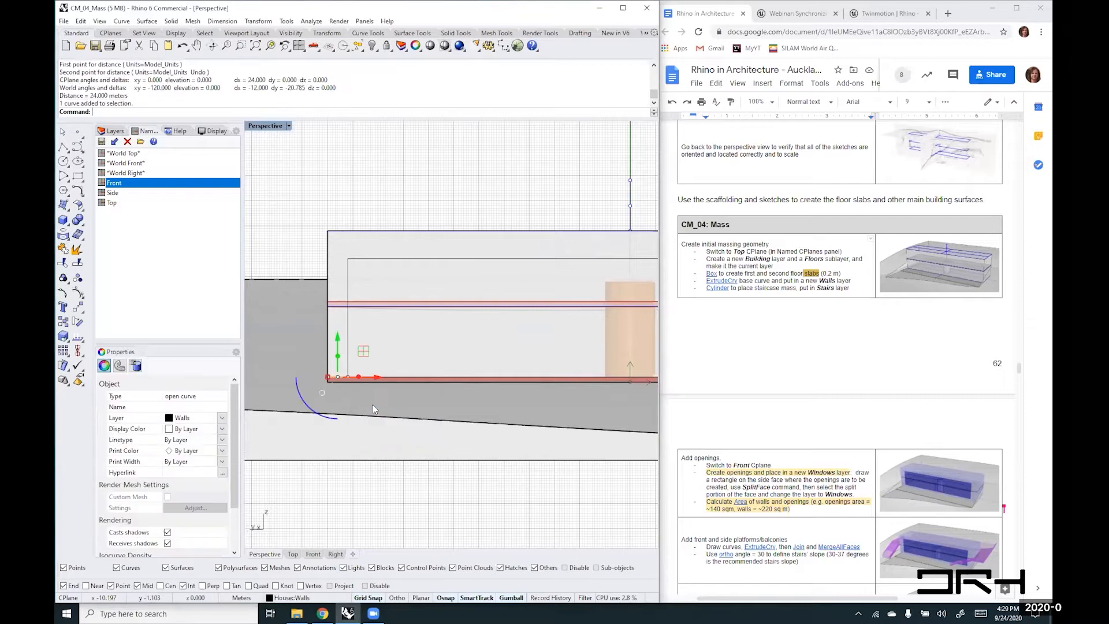
{"action": "key", "text": "Delete"}
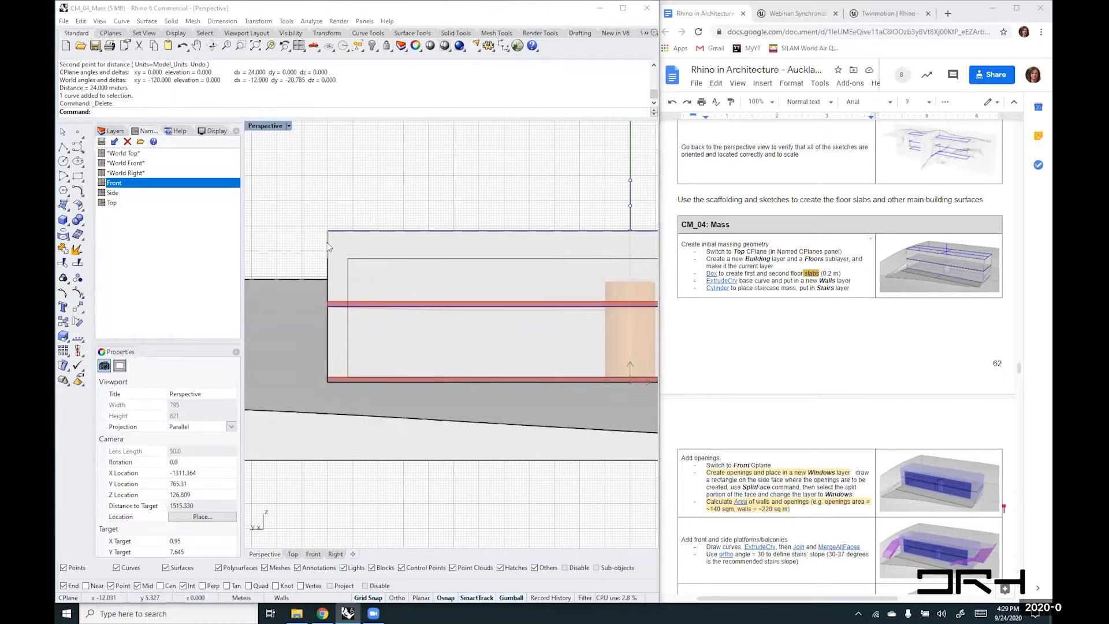
{"action": "left_click", "coordinate": [326, 247]}
{"action": "left_click", "coordinate": [353, 267]}
{"action": "key", "text": "Delete"}
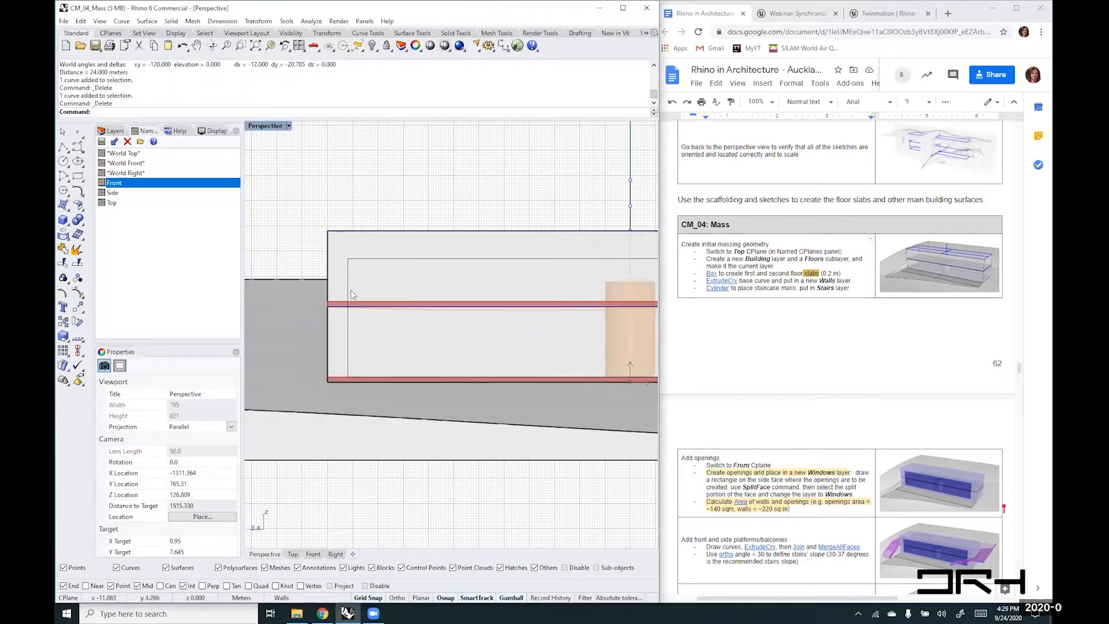
- Examine the window rectangle's inset from the front wall's edges at both ends
{"action": "scroll", "coordinate": [398, 271], "scroll_direction": "down", "scroll_amount": 1}
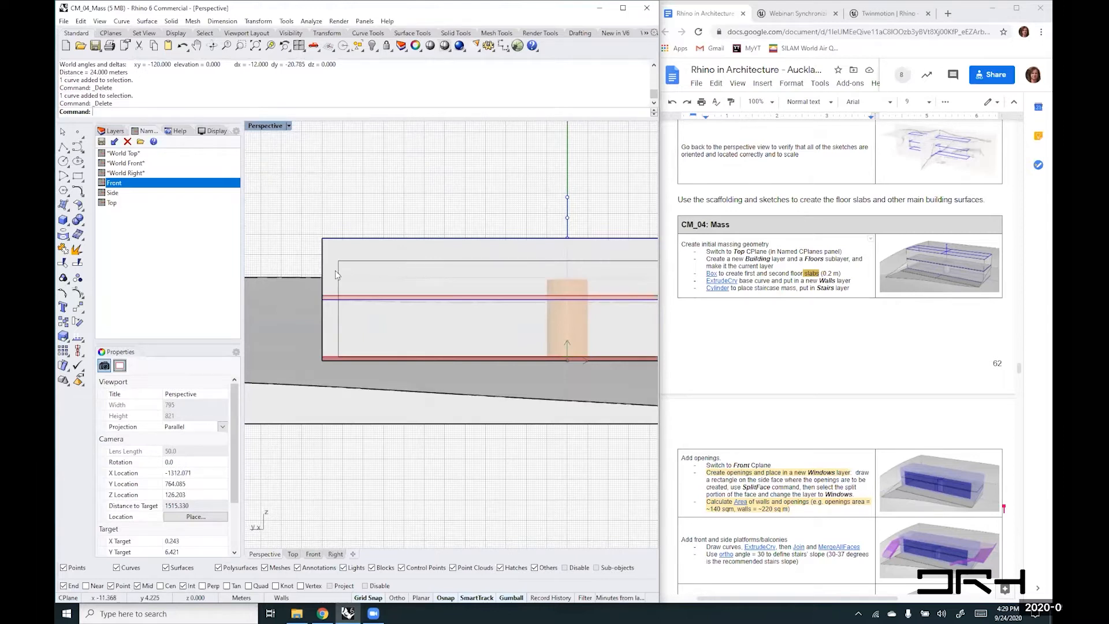
{"action": "right_click_drag", "start_coordinate": [479, 307], "coordinate": [401, 288]}
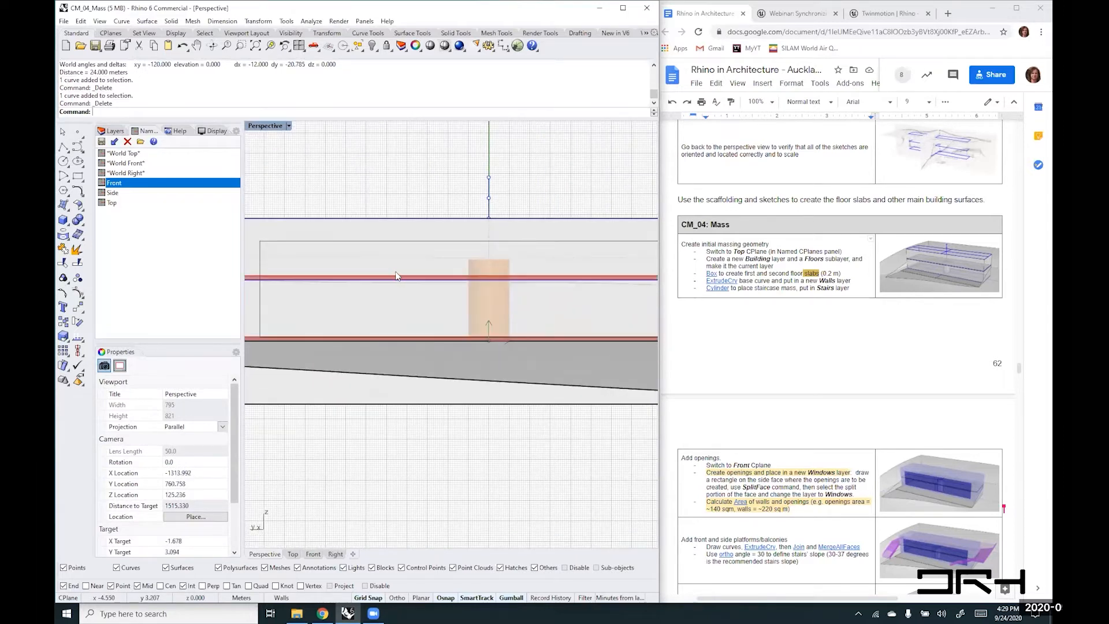
{"action": "scroll", "coordinate": [401, 288], "scroll_direction": "down", "scroll_amount": 1}
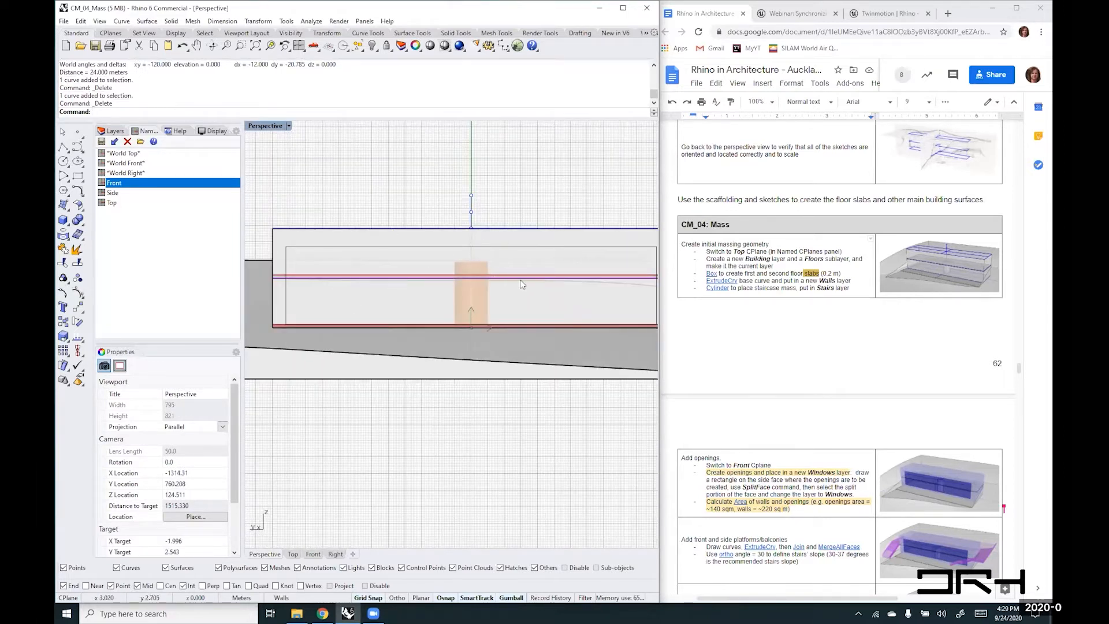
{"action": "right_click_drag", "start_coordinate": [519, 279], "coordinate": [507, 267]}
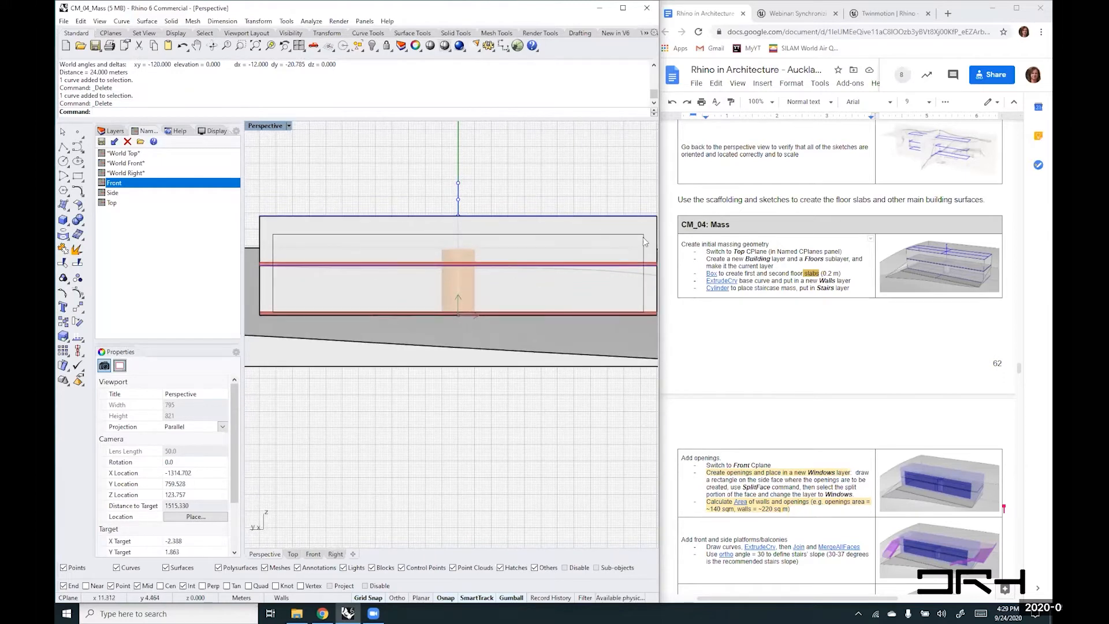
{"action": "scroll", "coordinate": [320, 243], "scroll_direction": "up", "scroll_amount": 2}
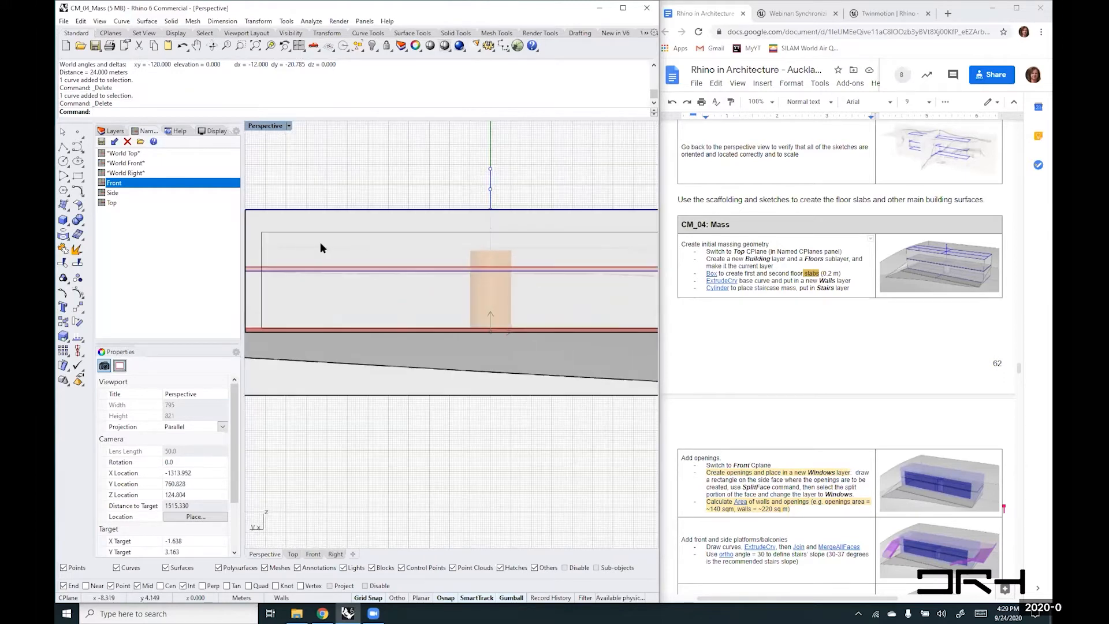
{"action": "right_click_drag", "start_coordinate": [303, 255], "coordinate": [350, 284]}
{"action": "scroll", "coordinate": [320, 263], "scroll_direction": "up", "scroll_amount": 4}
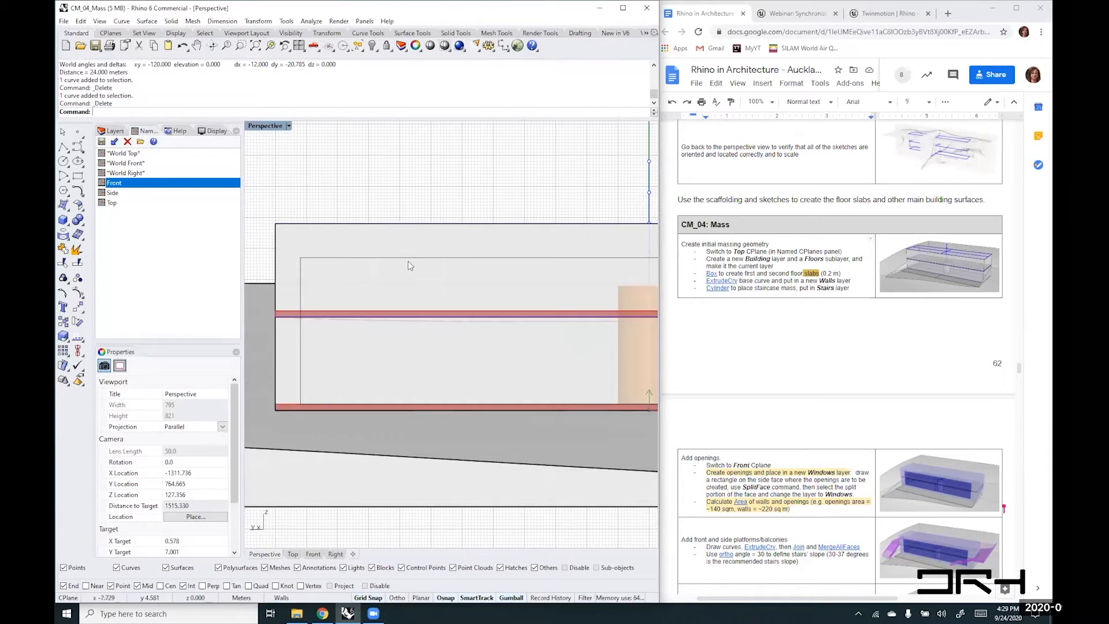
- Switch the viewport to Perspective, look at the house from the front wall side, and restore the World Top construction plane
{"action": "right_click", "coordinate": [325, 180]}
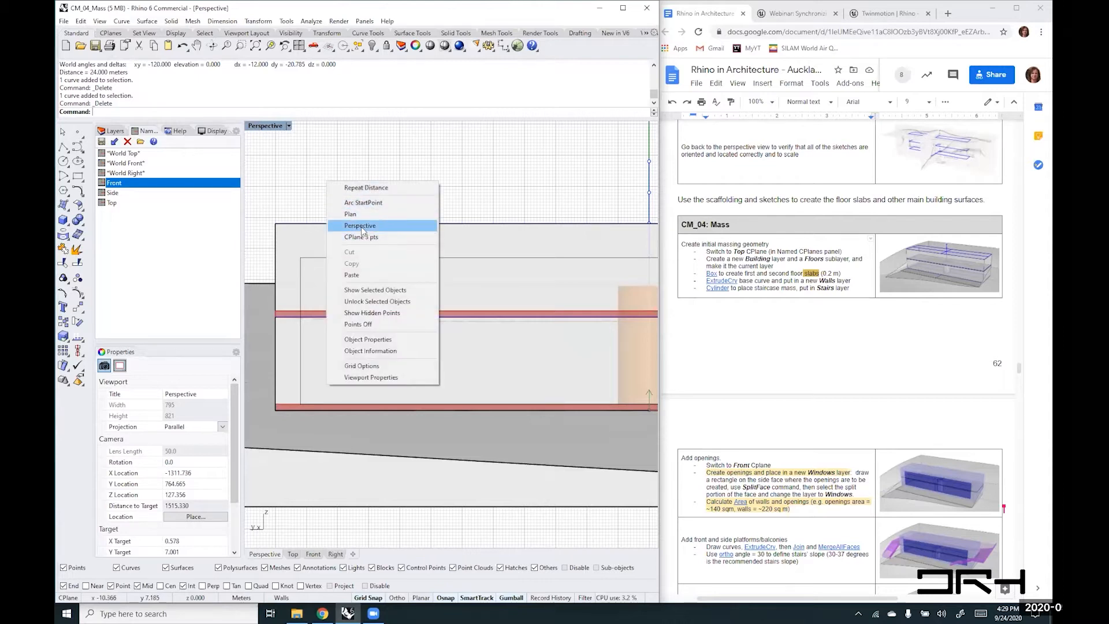
{"action": "left_click", "coordinate": [361, 225]}
{"action": "scroll", "coordinate": [441, 340], "scroll_direction": "up", "scroll_amount": 3}
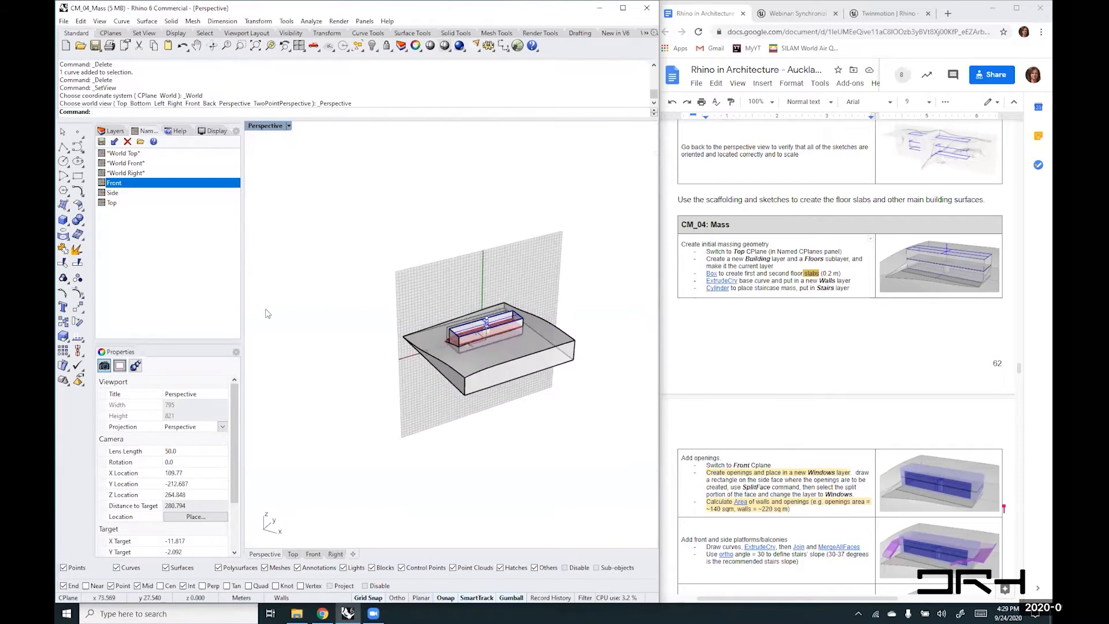
{"action": "right_click_drag", "start_coordinate": [441, 341], "coordinate": [590, 299]}
{"action": "scroll", "coordinate": [476, 328], "scroll_direction": "up", "scroll_amount": 5}
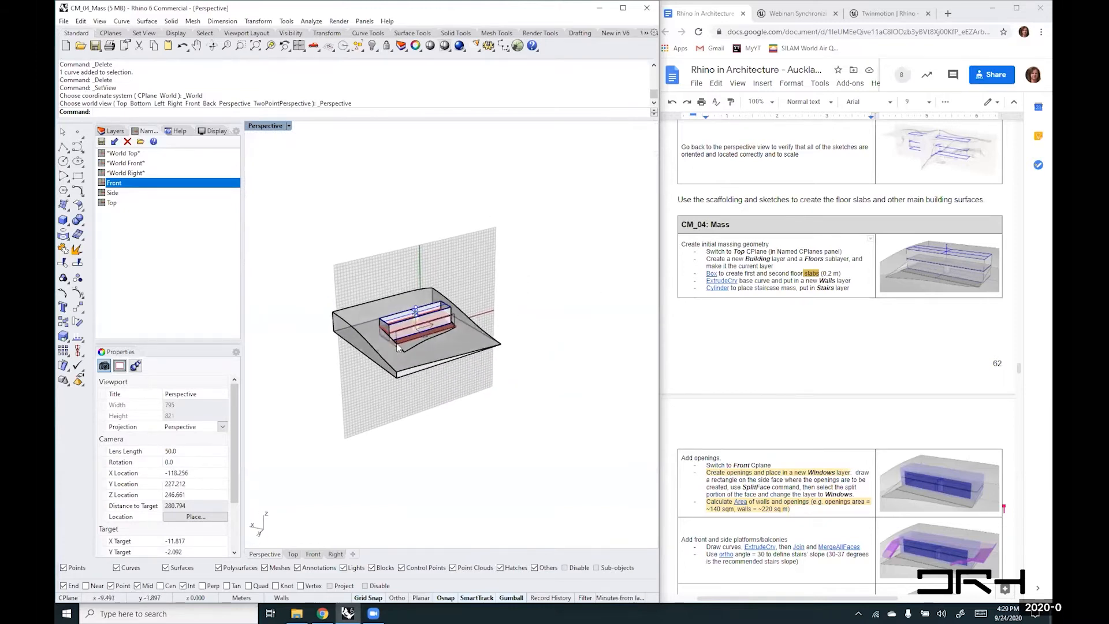
{"action": "right_click_drag", "start_coordinate": [567, 327], "coordinate": [604, 321]}
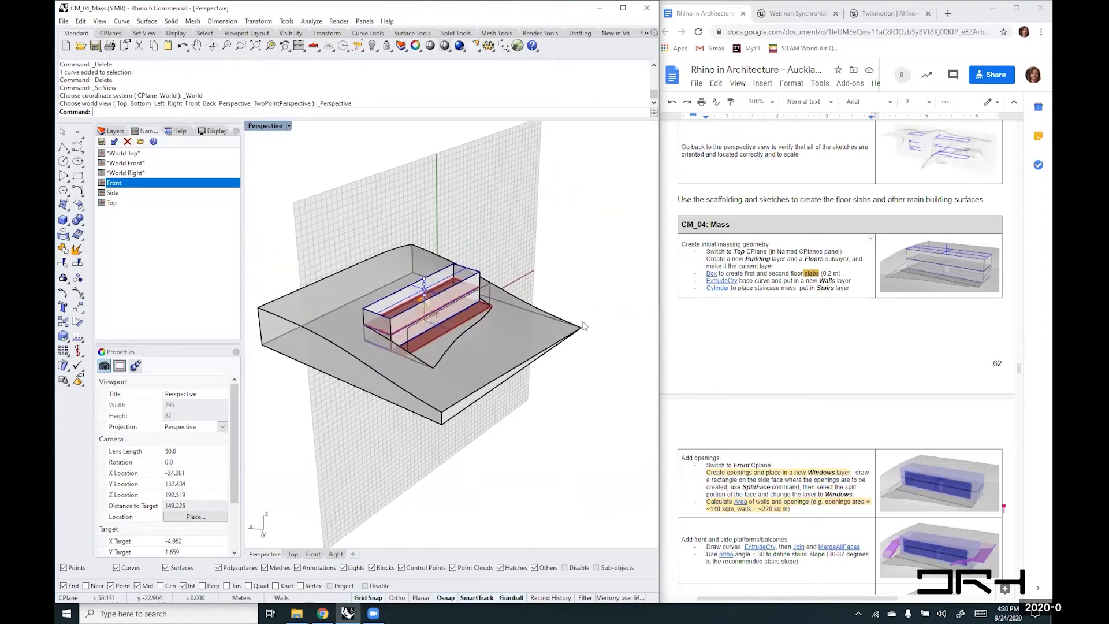
{"action": "scroll", "coordinate": [396, 315], "scroll_direction": "up", "scroll_amount": 3}
{"action": "scroll", "coordinate": [397, 315], "scroll_direction": "up", "scroll_amount": 1}
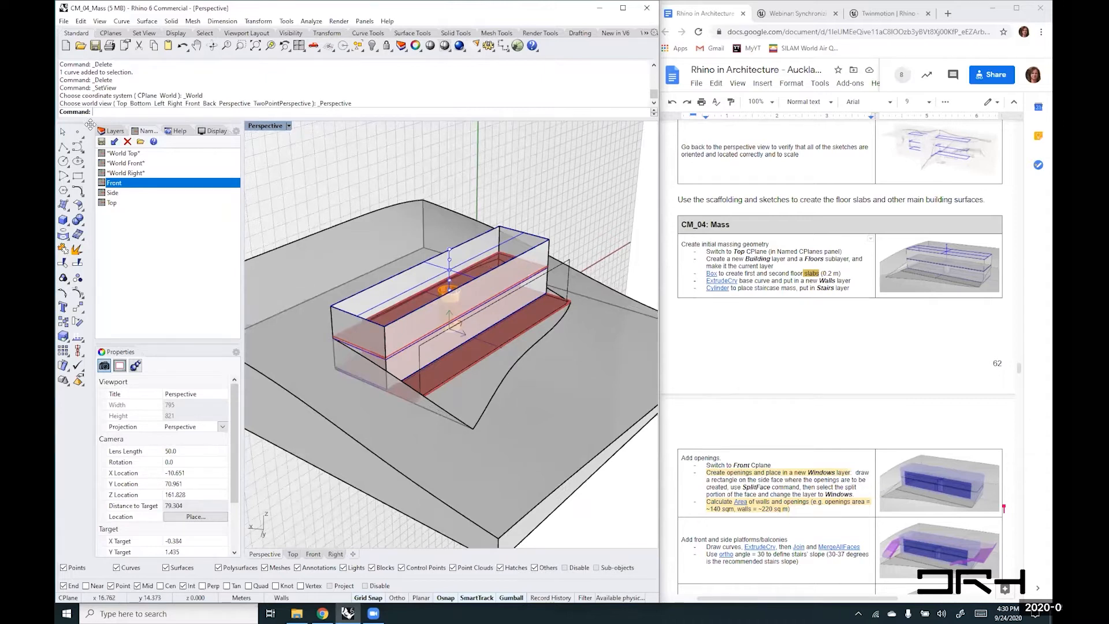
{"action": "double_click", "coordinate": [124, 153]}
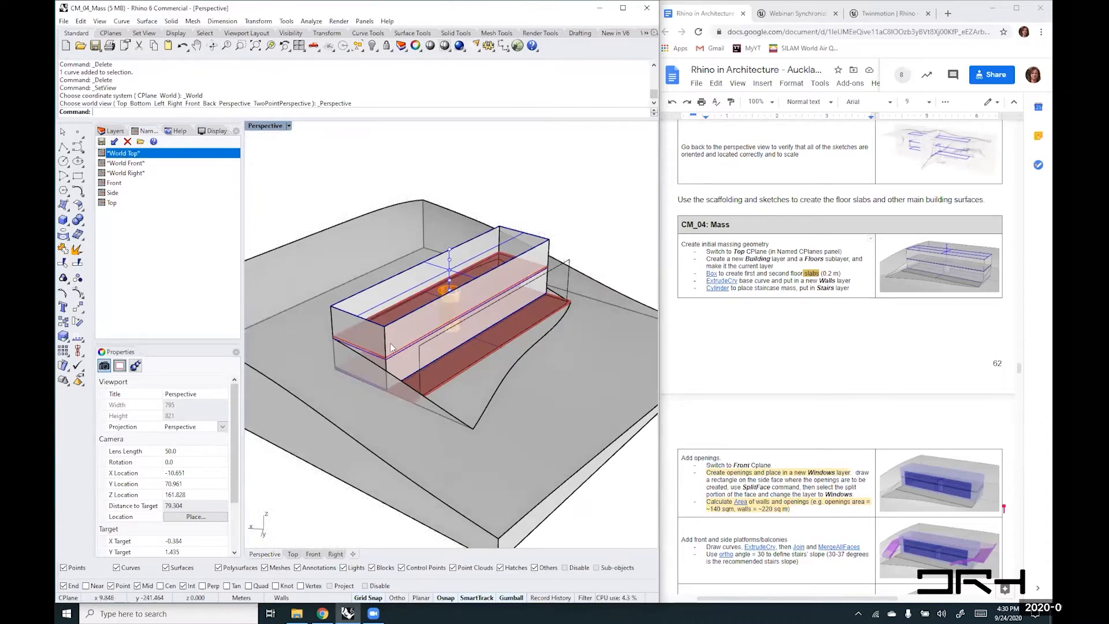
- Move the window rectangle from the lower slab's outer corner to the front wall's bottom corner, onto the wall face, and deselect it
{"action": "scroll", "coordinate": [416, 384], "scroll_direction": "up", "scroll_amount": 1}
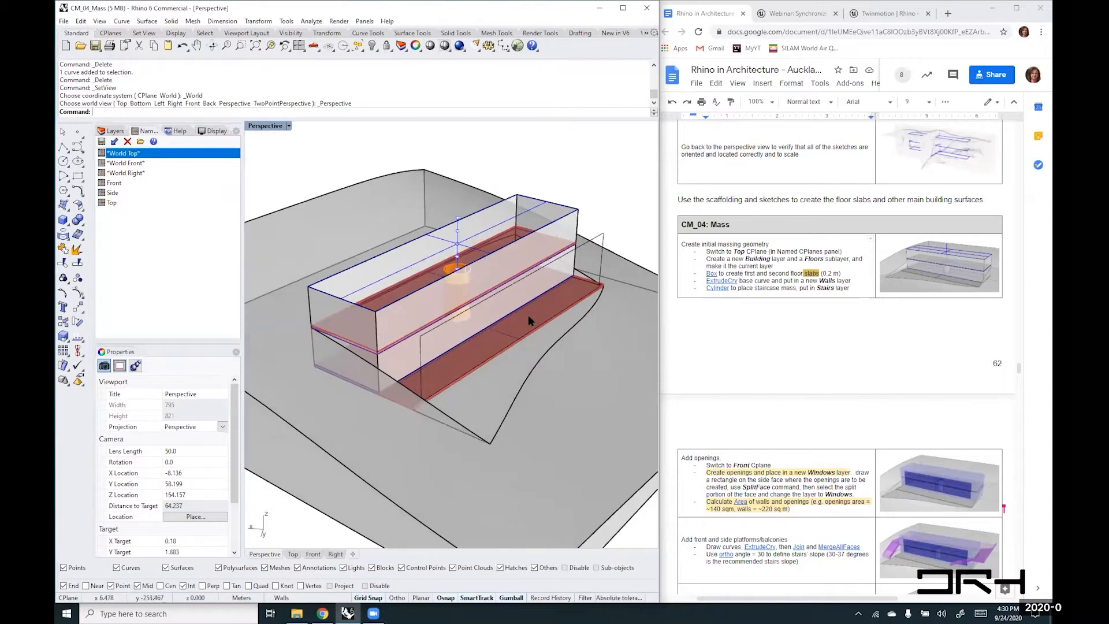
{"action": "mouse_move", "coordinate": [504, 313]}
{"action": "right_mouse_down"}
{"action": "mouse_move", "coordinate": [570, 283]}
{"action": "mouse_move", "coordinate": [502, 315]}
{"action": "right_mouse_up"}
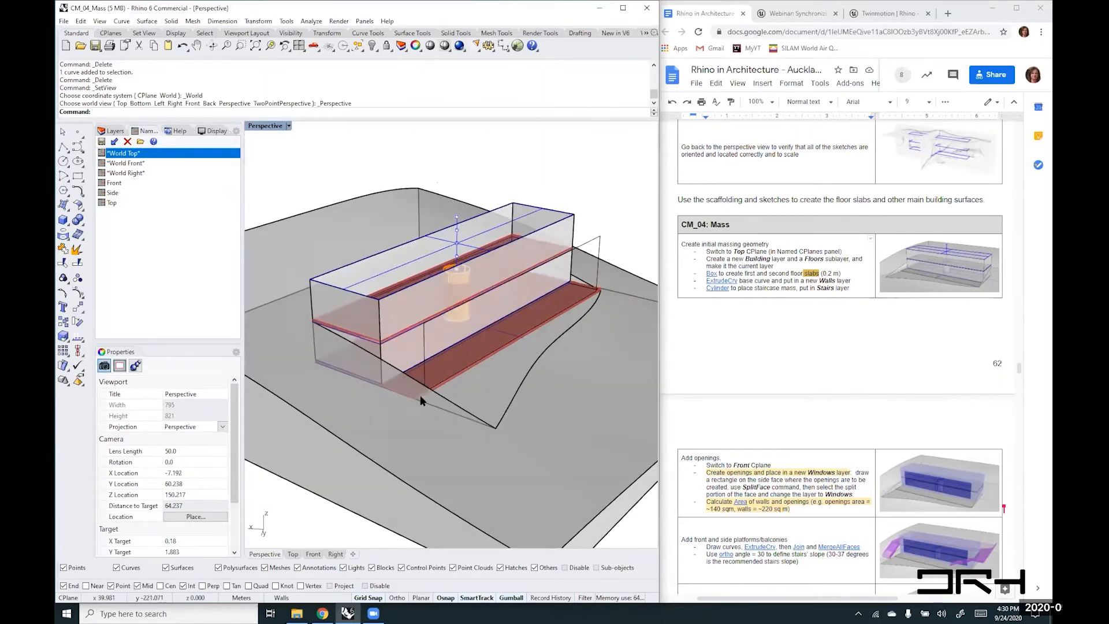
{"action": "scroll", "coordinate": [421, 346], "scroll_direction": "up", "scroll_amount": 2}
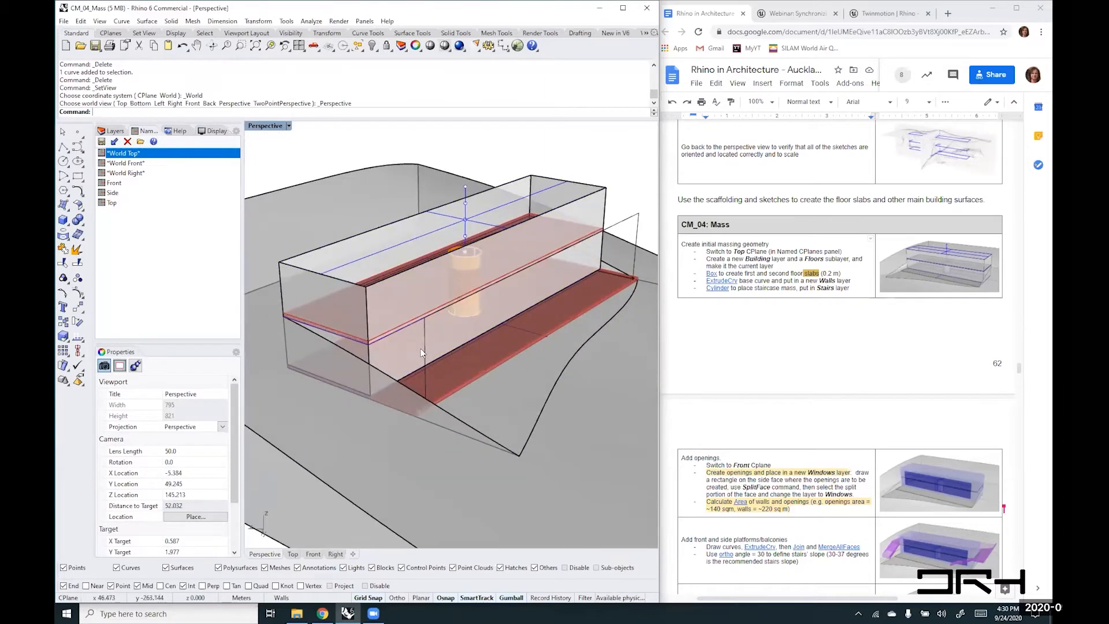
{"action": "scroll", "coordinate": [418, 380], "scroll_direction": "up", "scroll_amount": 4}
{"action": "left_click", "coordinate": [434, 406]}
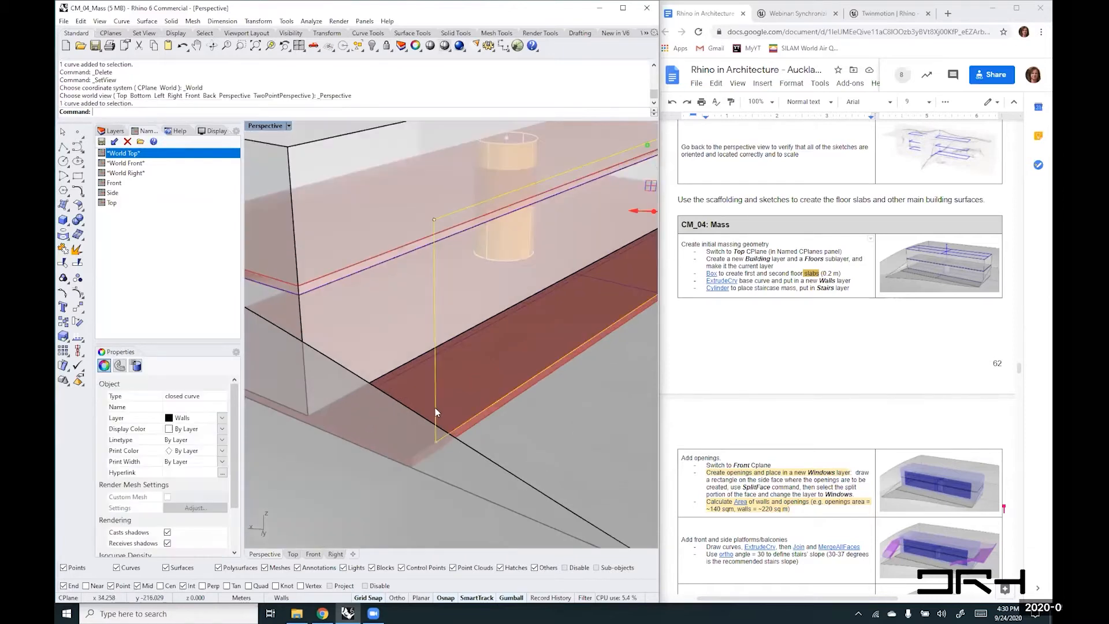
{"action": "type", "text": "Move"}
{"action": "key", "text": "Return"}
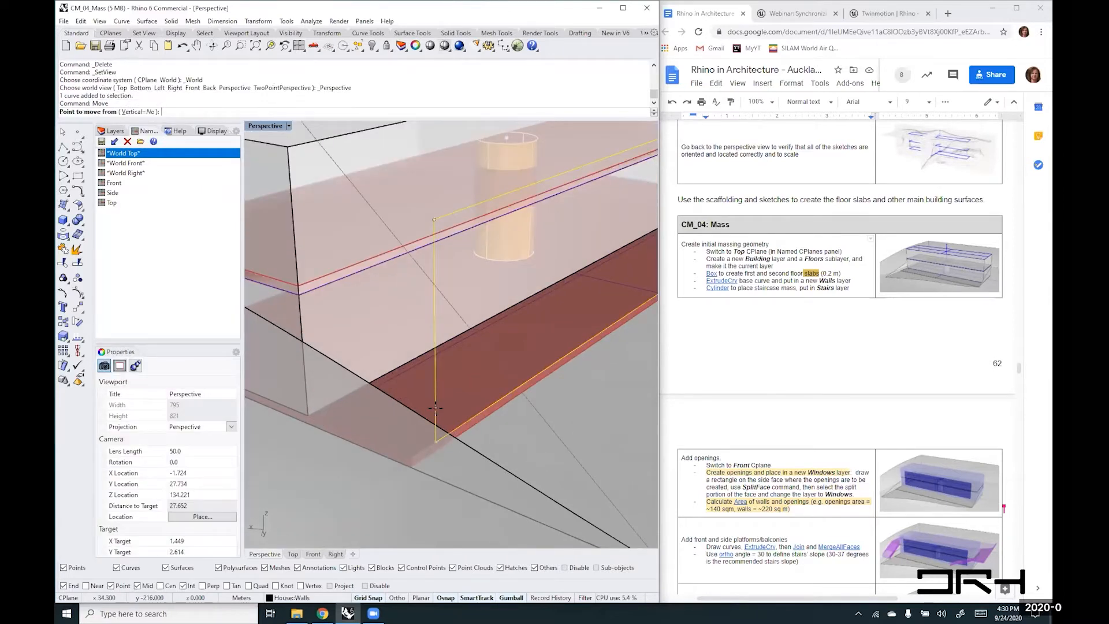
{"action": "left_click", "coordinate": [408, 459]}
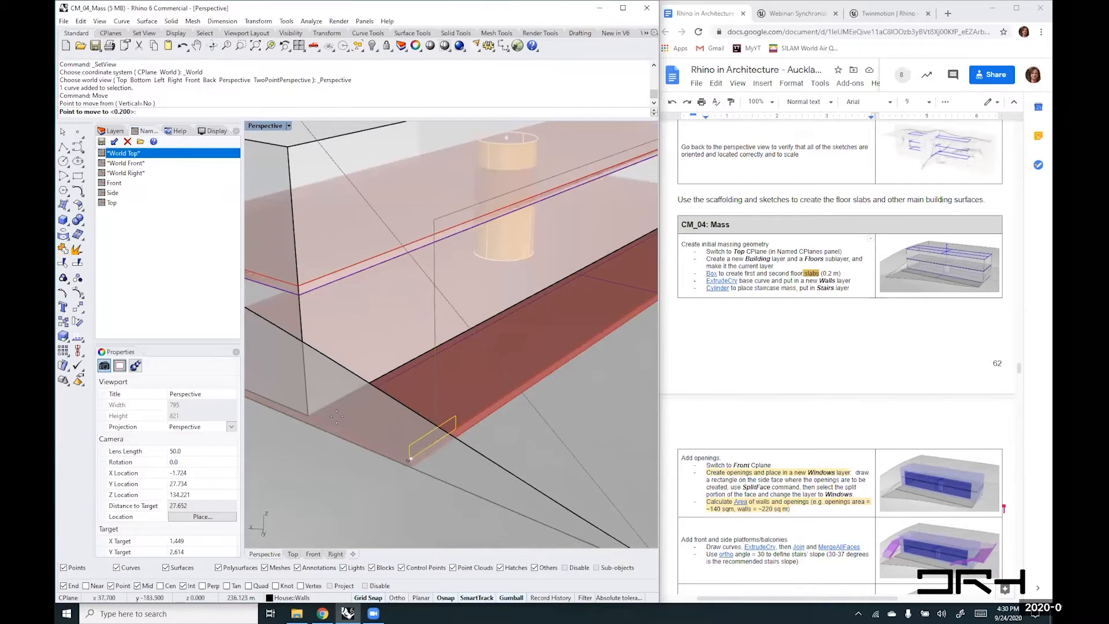
{"action": "left_click", "coordinate": [305, 417]}
{"action": "scroll", "coordinate": [421, 327], "scroll_direction": "down", "scroll_amount": 5}
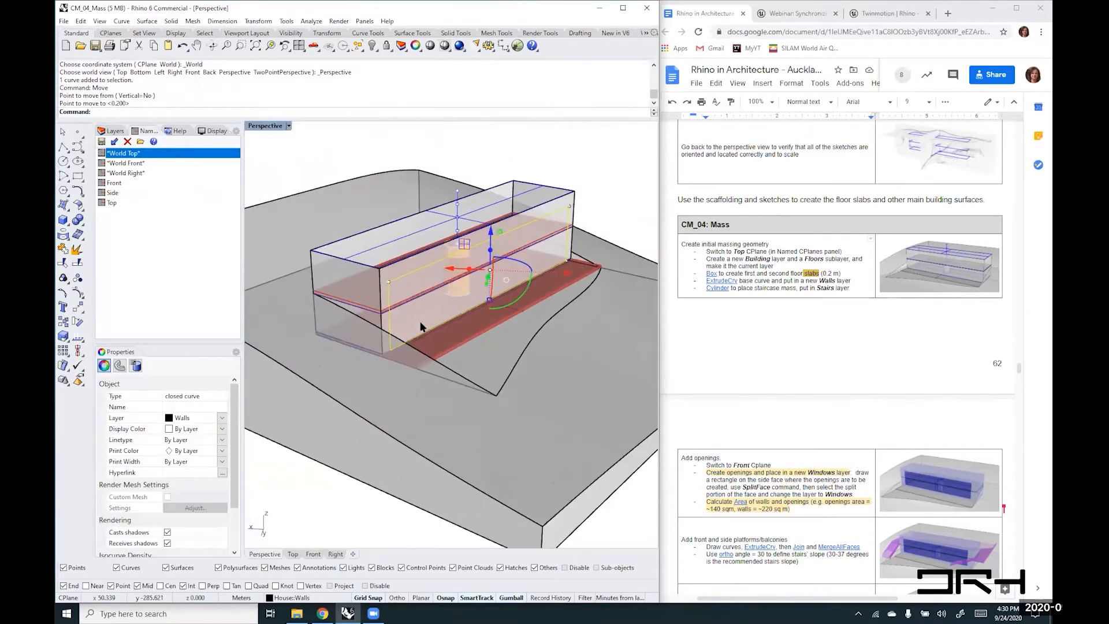
{"action": "left_click", "coordinate": [560, 149]}
- Display the named views list and restore the BackPerspective view, followed by the EntrancePerspective view
{"action": "scroll", "coordinate": [464, 245], "scroll_direction": "up", "scroll_amount": 2}
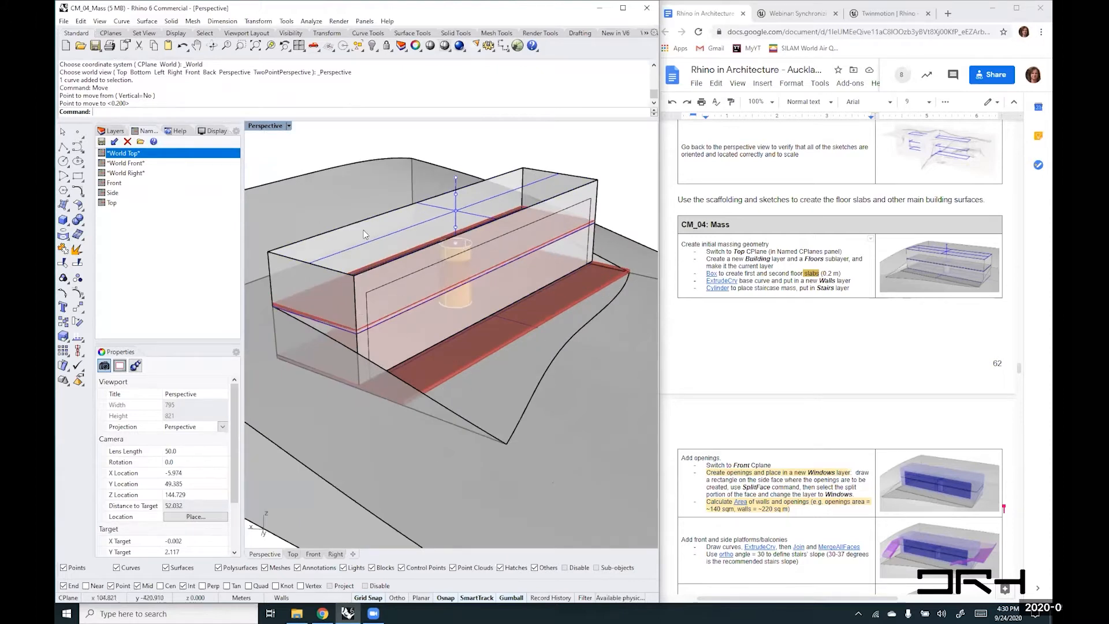
{"action": "scroll", "coordinate": [463, 252], "scroll_direction": "down", "scroll_amount": 2}
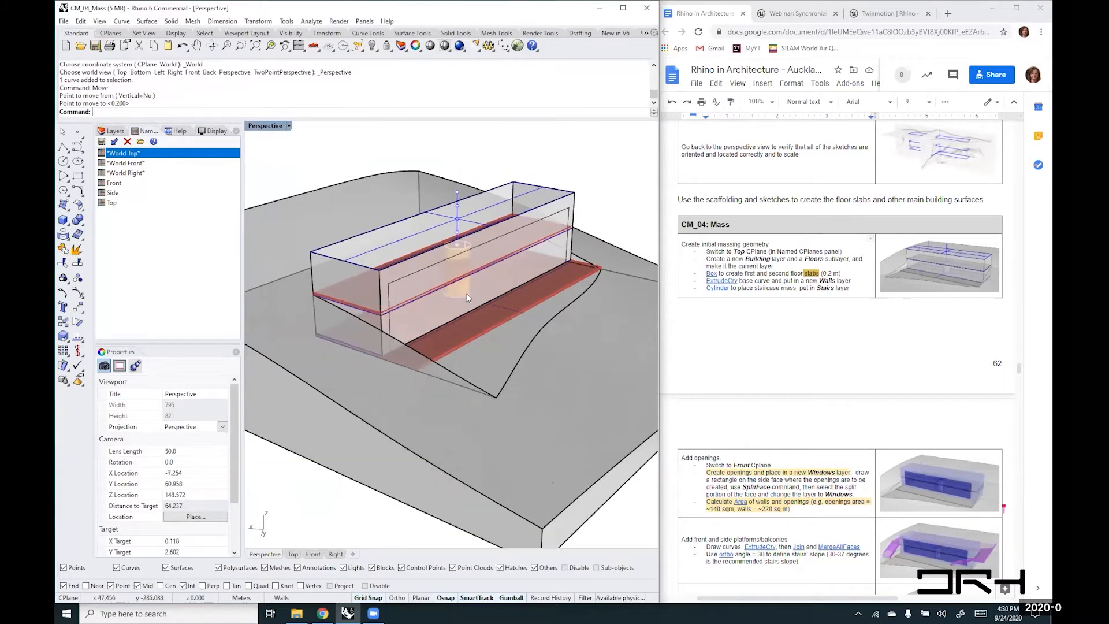
{"action": "scroll", "coordinate": [433, 280], "scroll_direction": "up", "scroll_amount": 2}
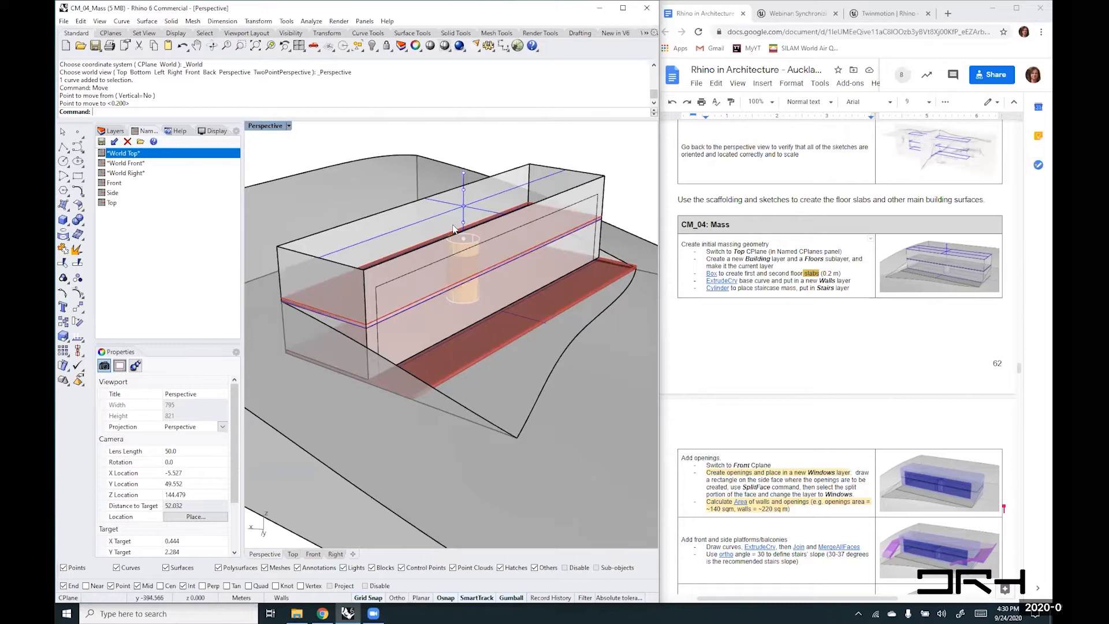
{"action": "left_click", "coordinate": [235, 131]}
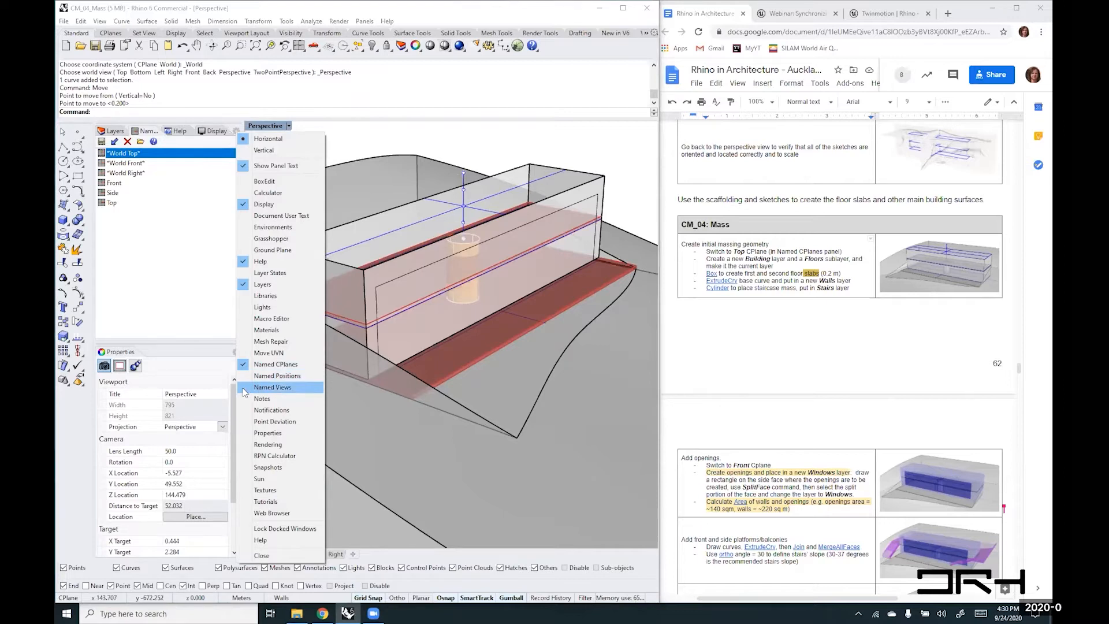
{"action": "left_click", "coordinate": [264, 388]}
{"action": "left_click", "coordinate": [164, 267]}
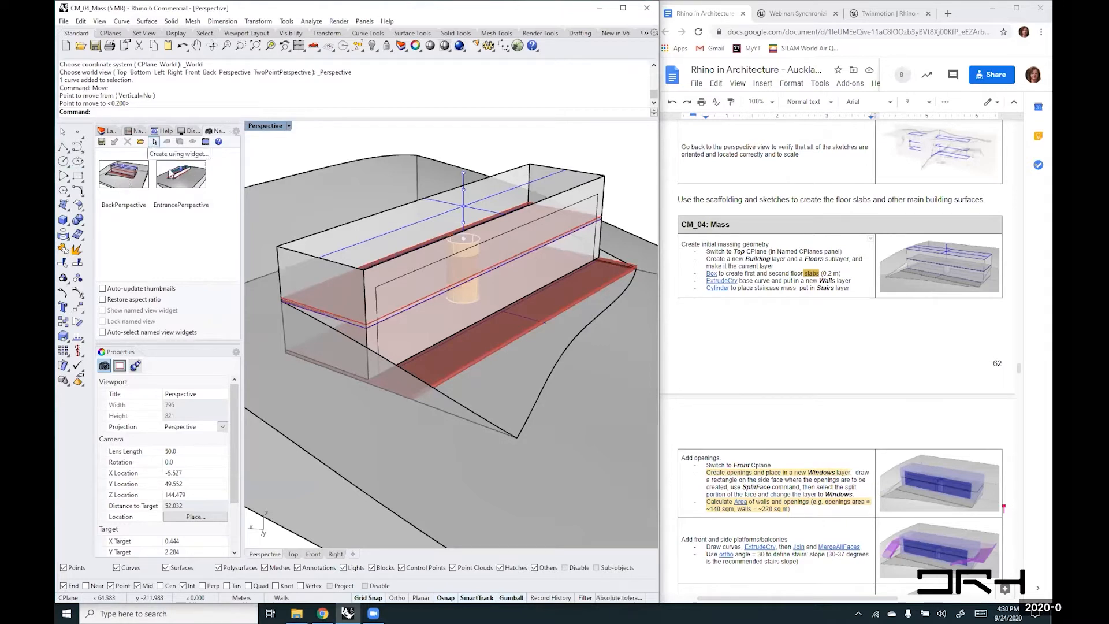
{"action": "double_click", "coordinate": [121, 183]}
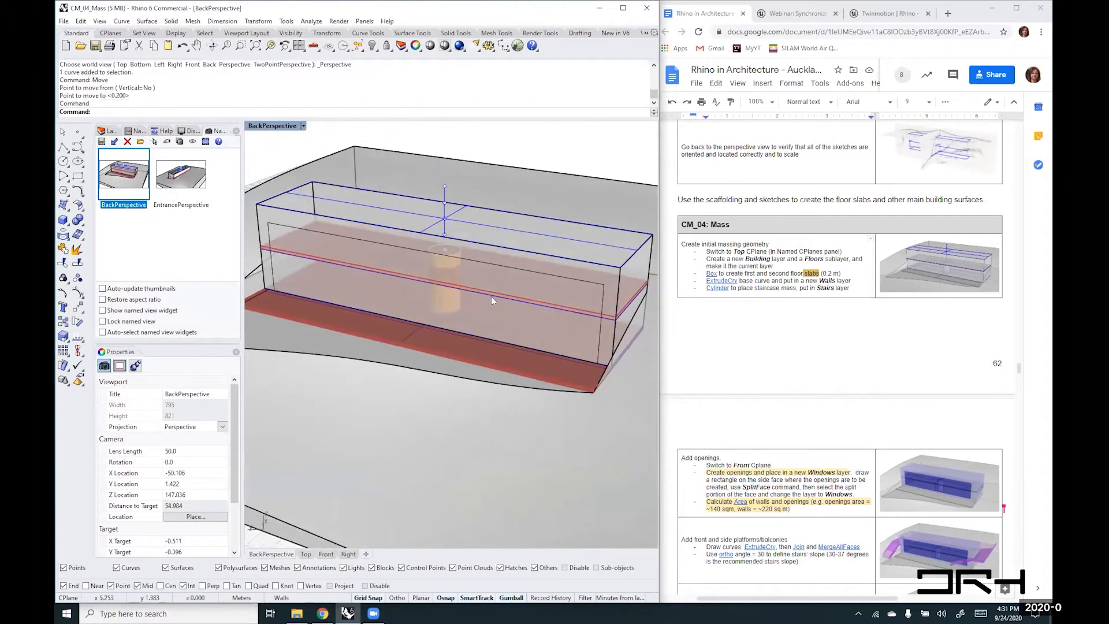
{"action": "double_click", "coordinate": [186, 182]}
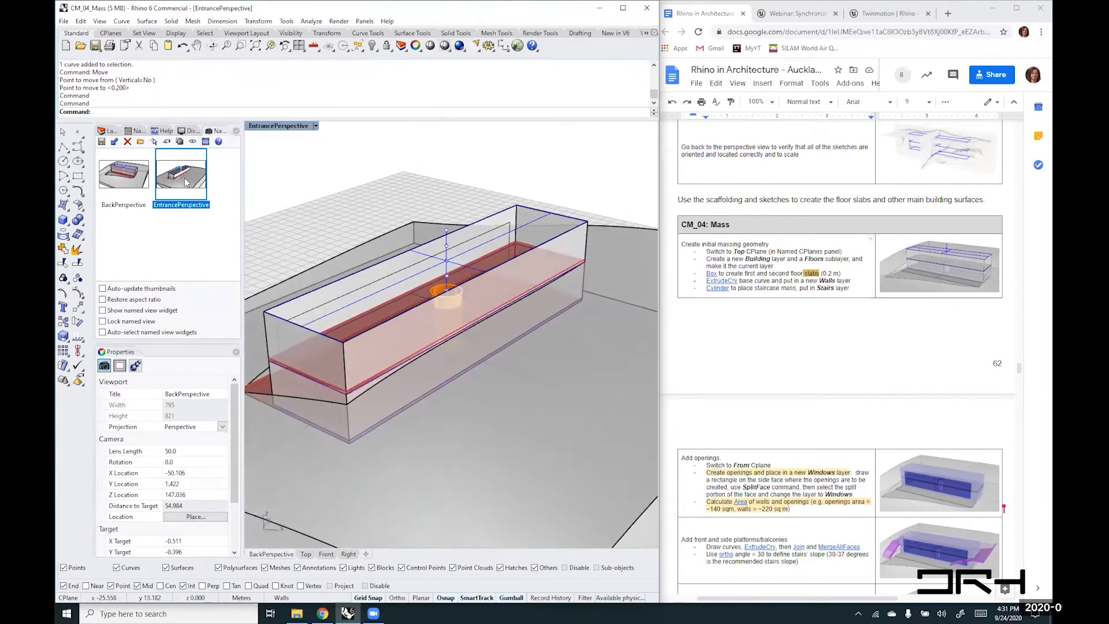
- Orbit to an angled view of the front wall and save it as the named view SidePerspective
{"action": "right_click_drag", "start_coordinate": [271, 285], "coordinate": [576, 267]}
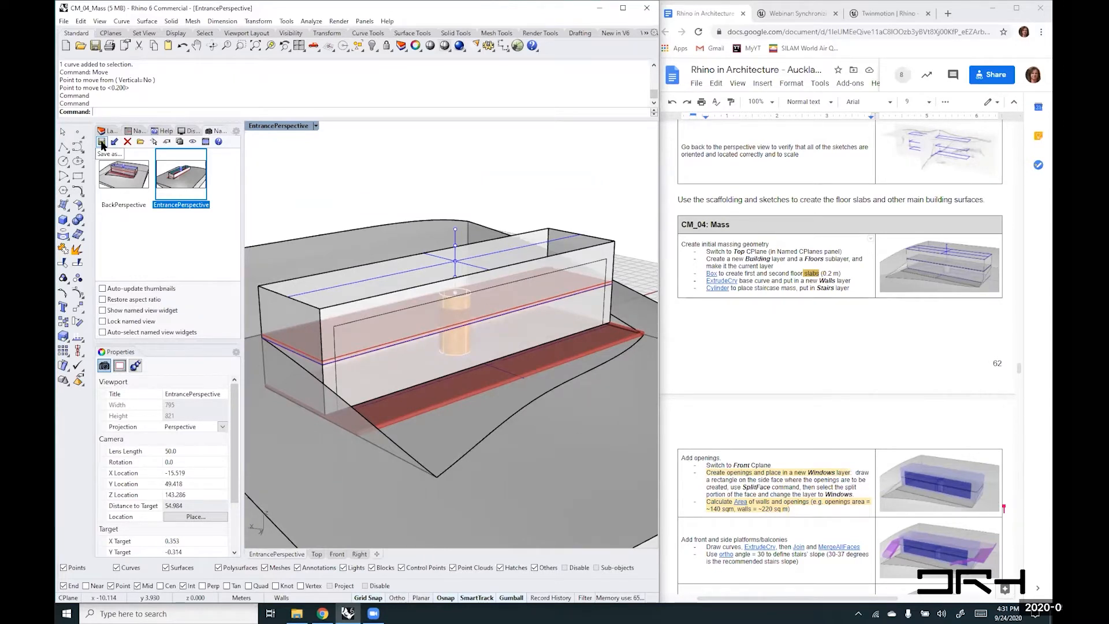
{"action": "left_click", "coordinate": [102, 143]}
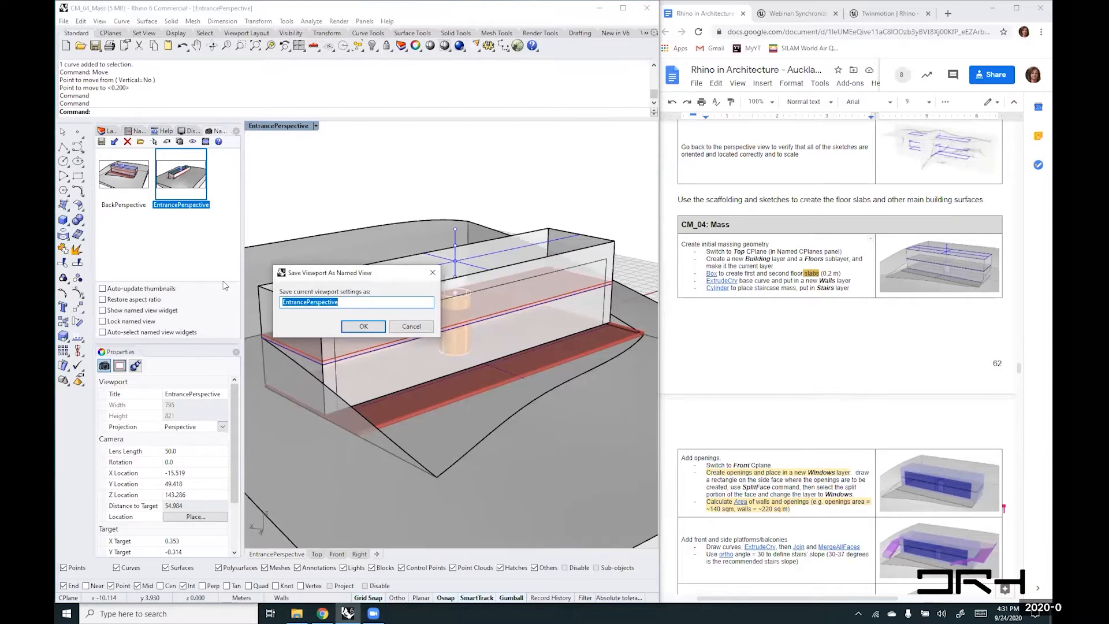
{"action": "left_click", "coordinate": [305, 302]}
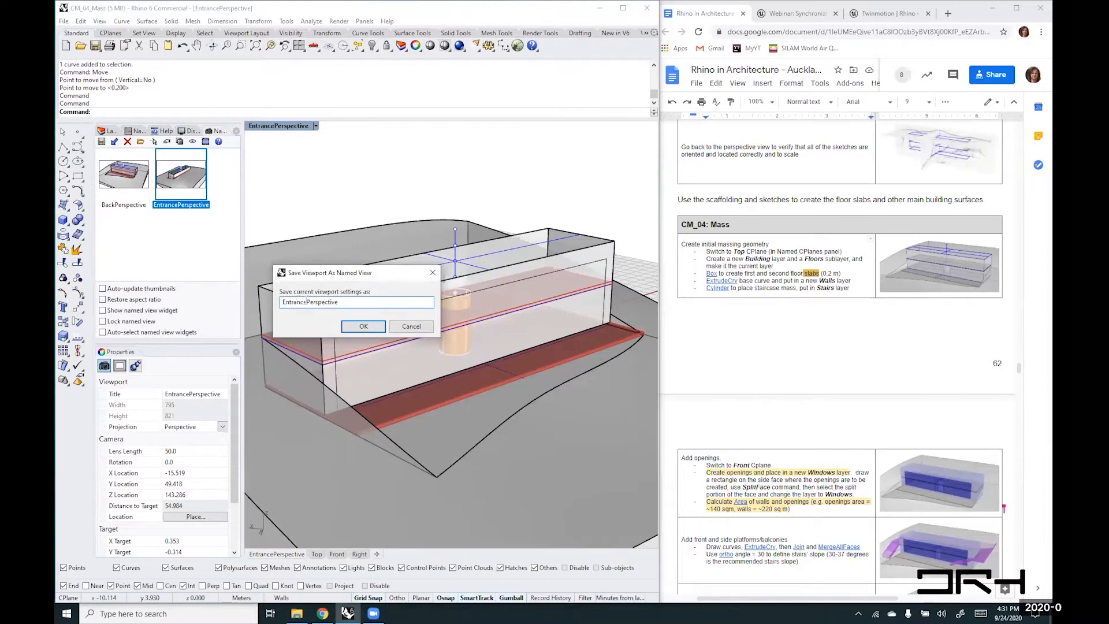
{"action": "double_click", "coordinate": [305, 302]}
{"action": "type", "text": "Side"}
{"action": "left_click", "coordinate": [366, 325]}
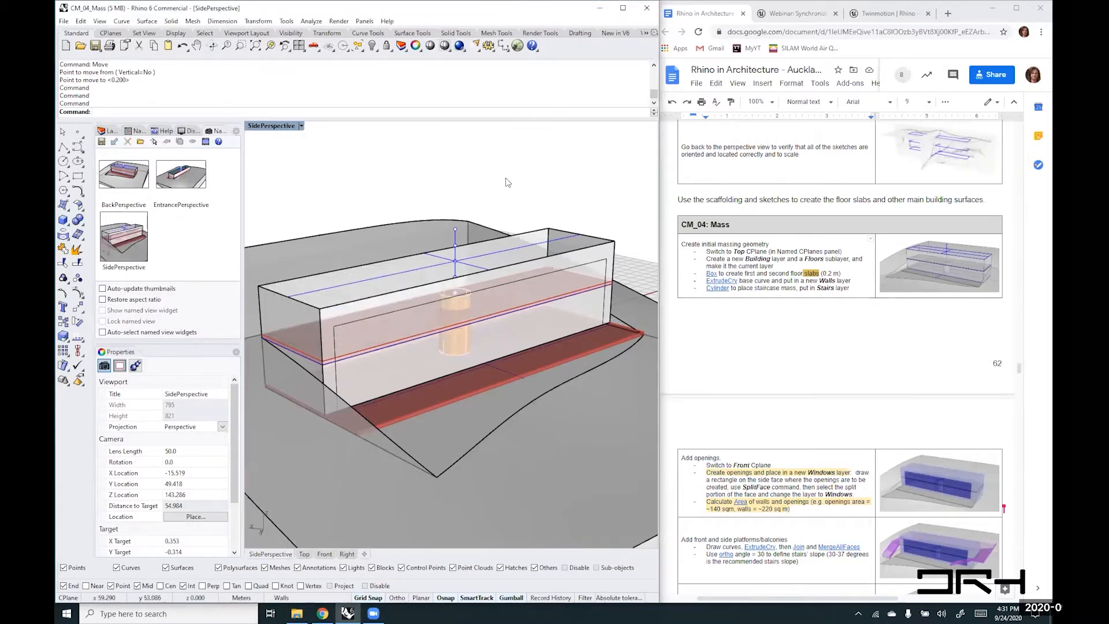
{"action": "right_click_drag", "start_coordinate": [508, 182], "coordinate": [341, 133]}
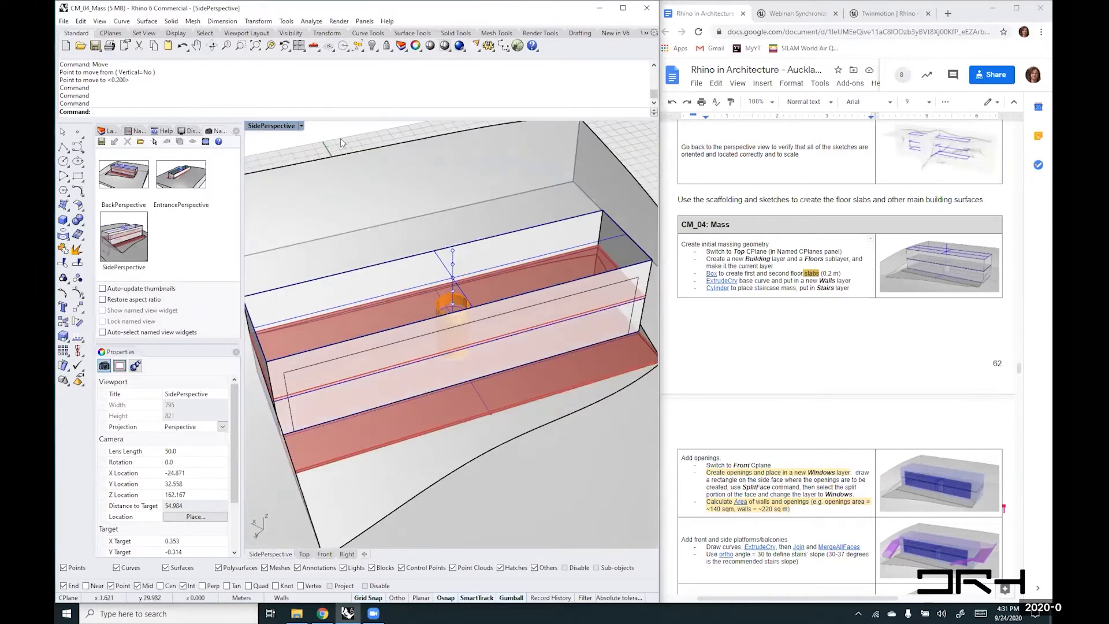
- Switch the viewport to a plan view, and restore the saved SidePerspective view
{"action": "right_click", "coordinate": [341, 138]}
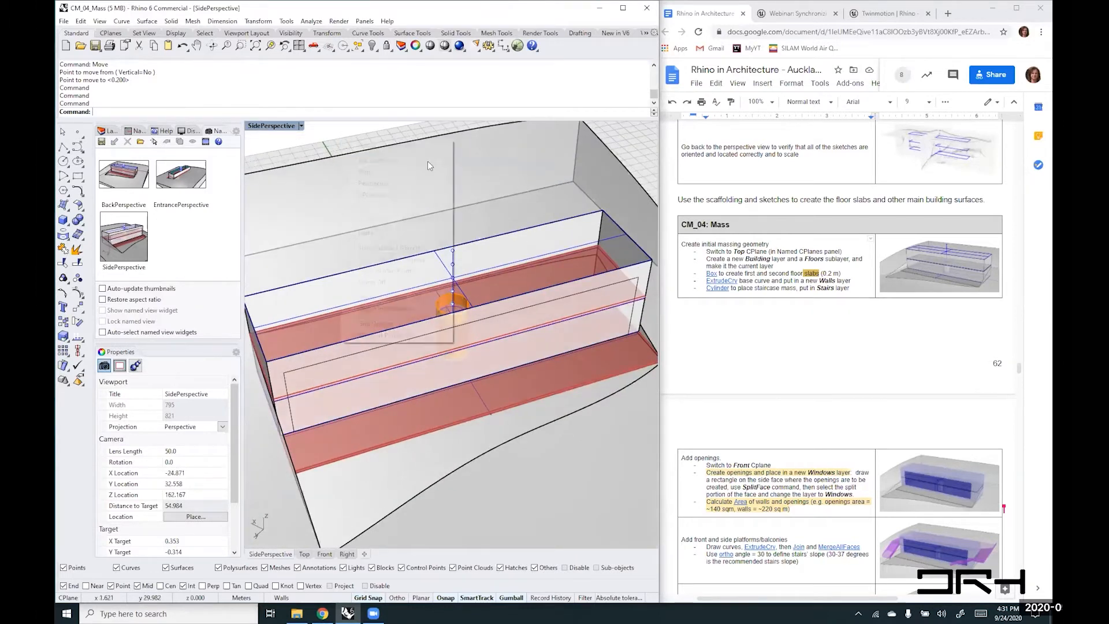
{"action": "left_click", "coordinate": [397, 173]}
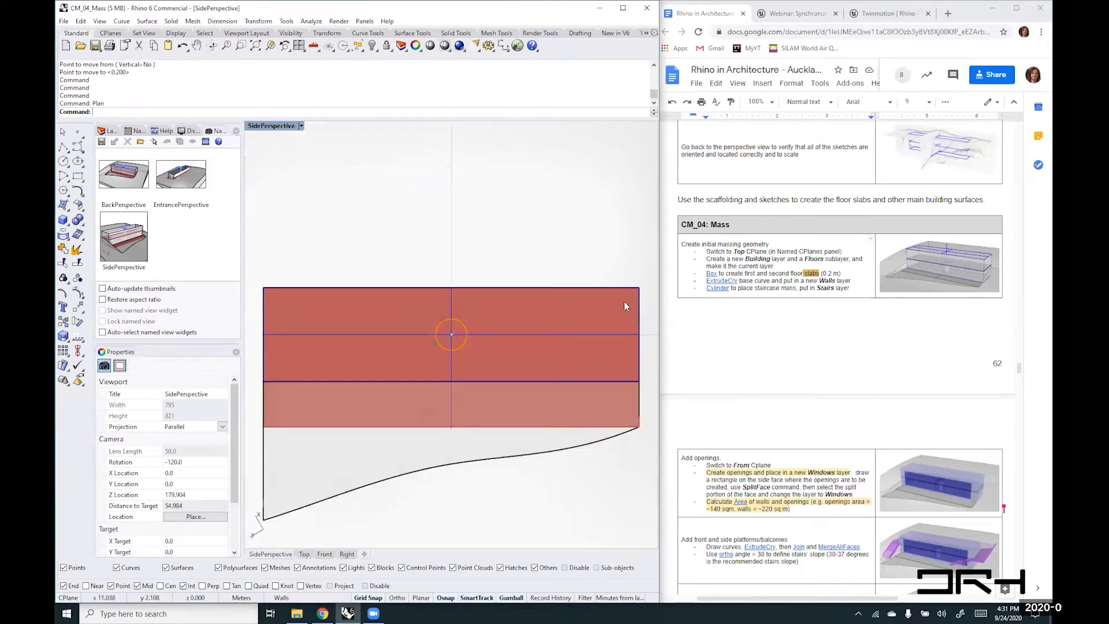
{"action": "double_click", "coordinate": [133, 243]}
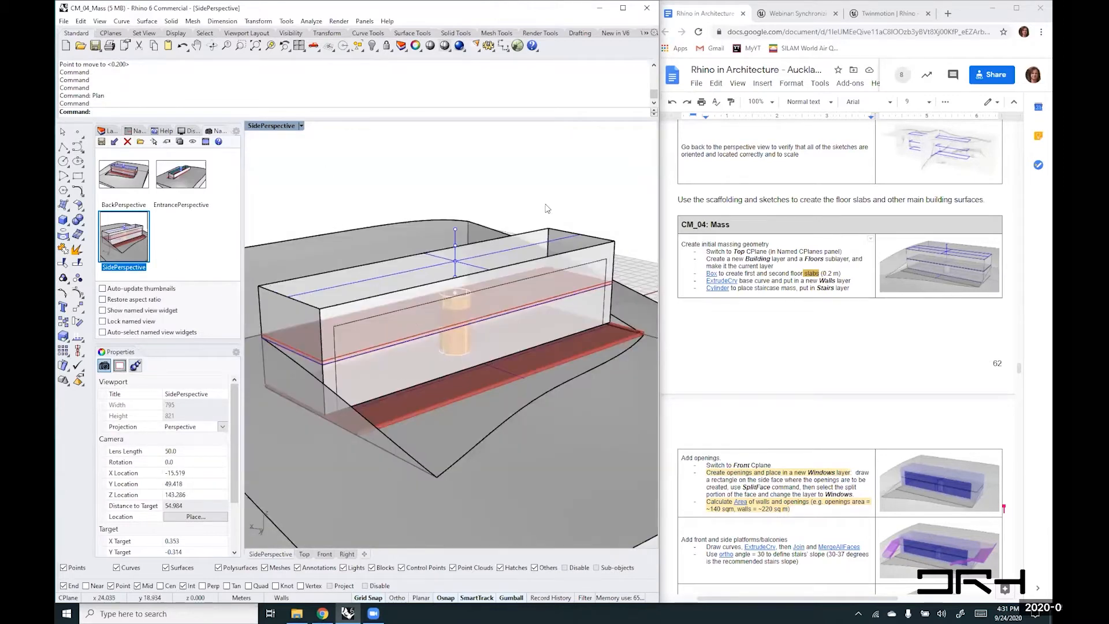
{"action": "right_click", "coordinate": [408, 177]}
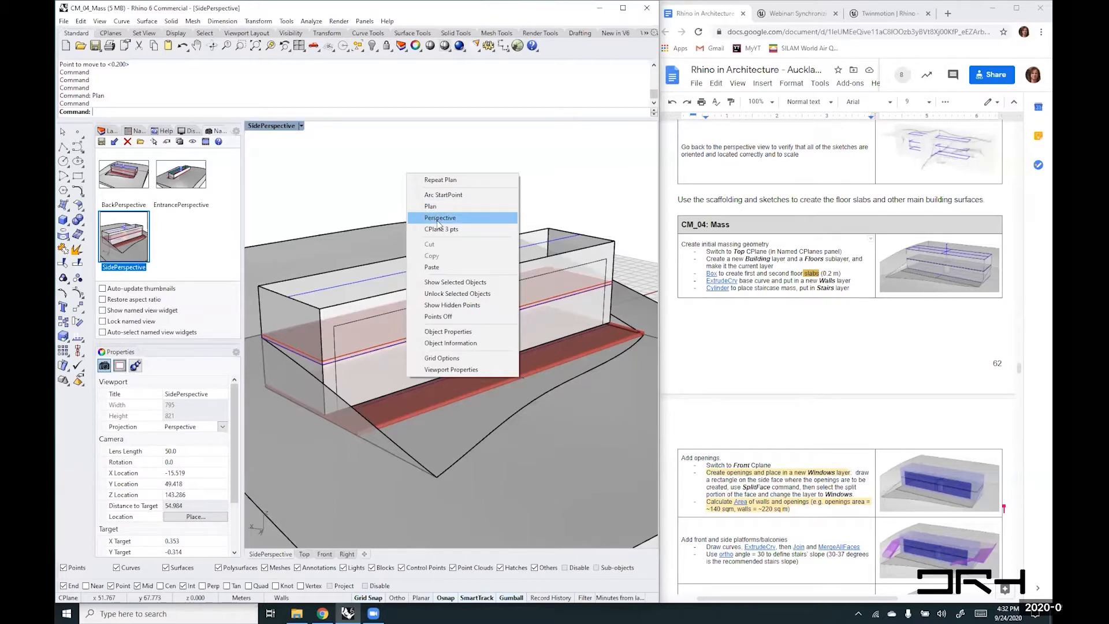
{"action": "left_click", "coordinate": [379, 178]}
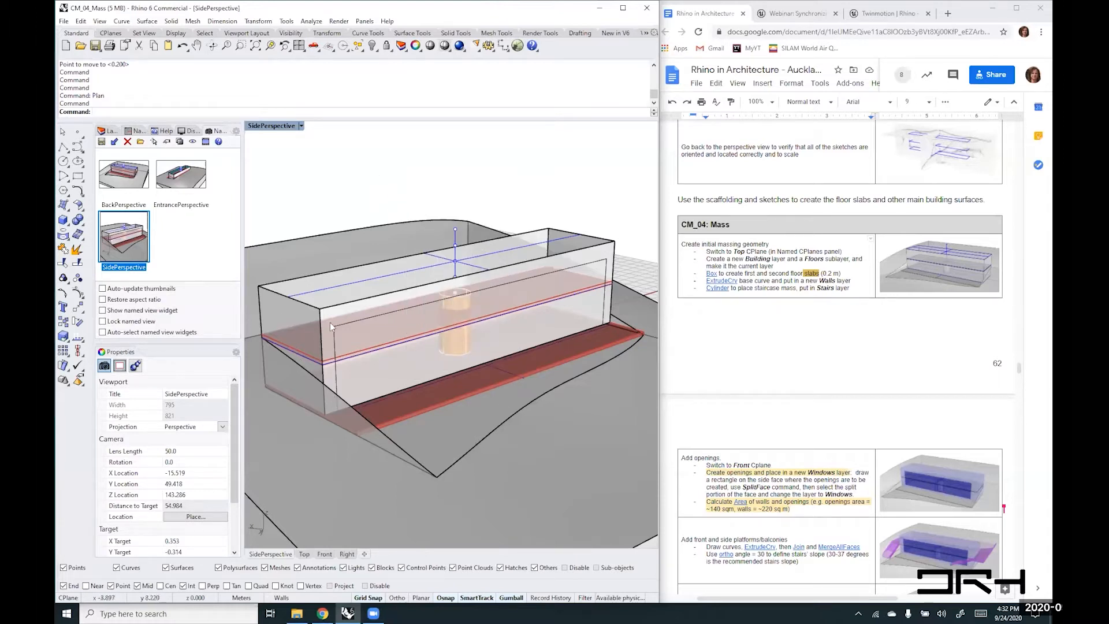
{"action": "scroll", "coordinate": [593, 271], "scroll_direction": "up", "scroll_amount": 2}
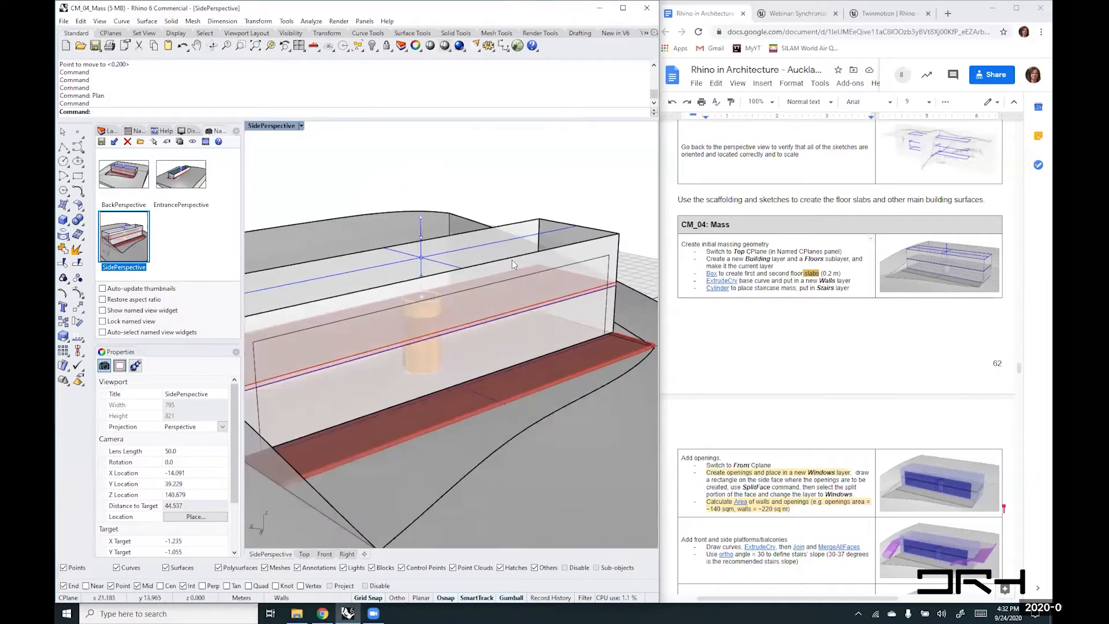
{"action": "scroll", "coordinate": [563, 271], "scroll_direction": "down", "scroll_amount": 2}
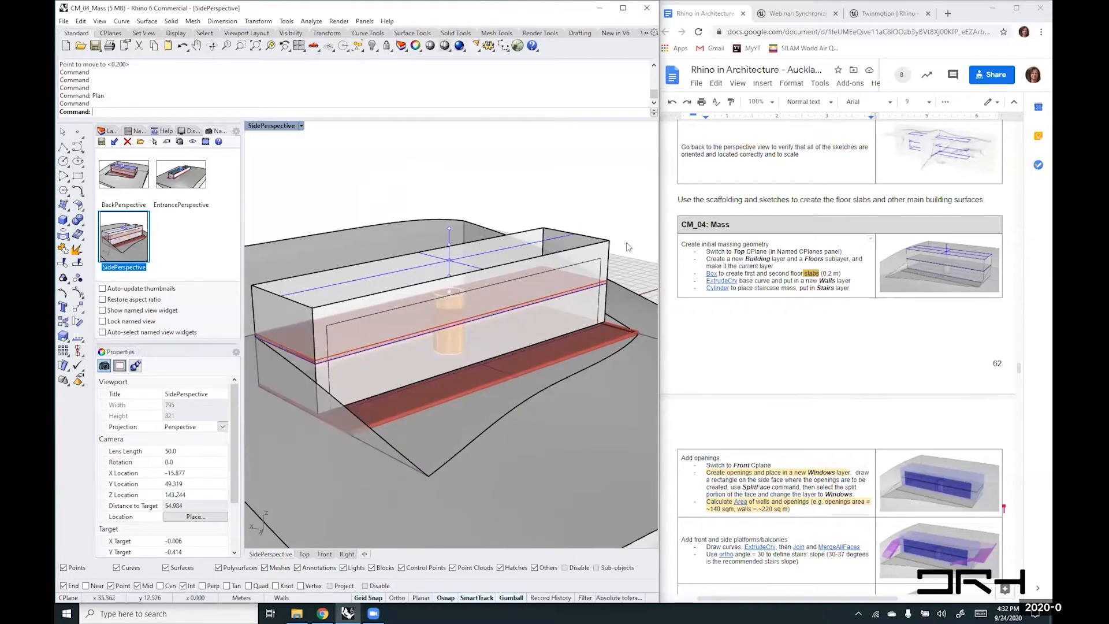
- Split the front wall face with the window rectangle, using SplitFace with the Curves option
{"action": "type", "text": "SplitFace"}
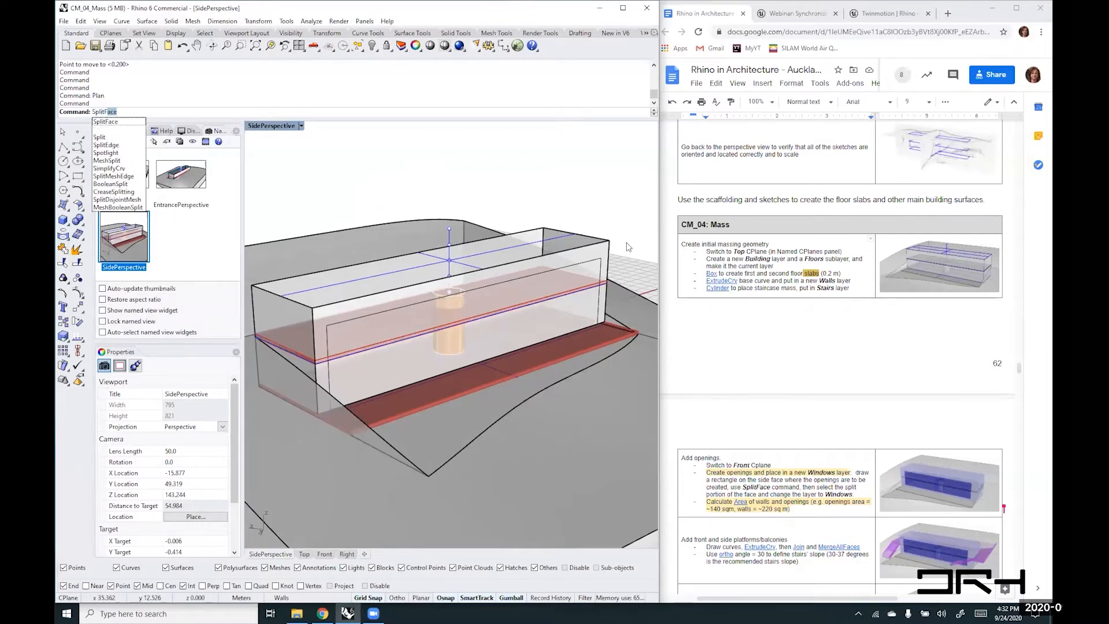
{"action": "key", "text": "Return"}
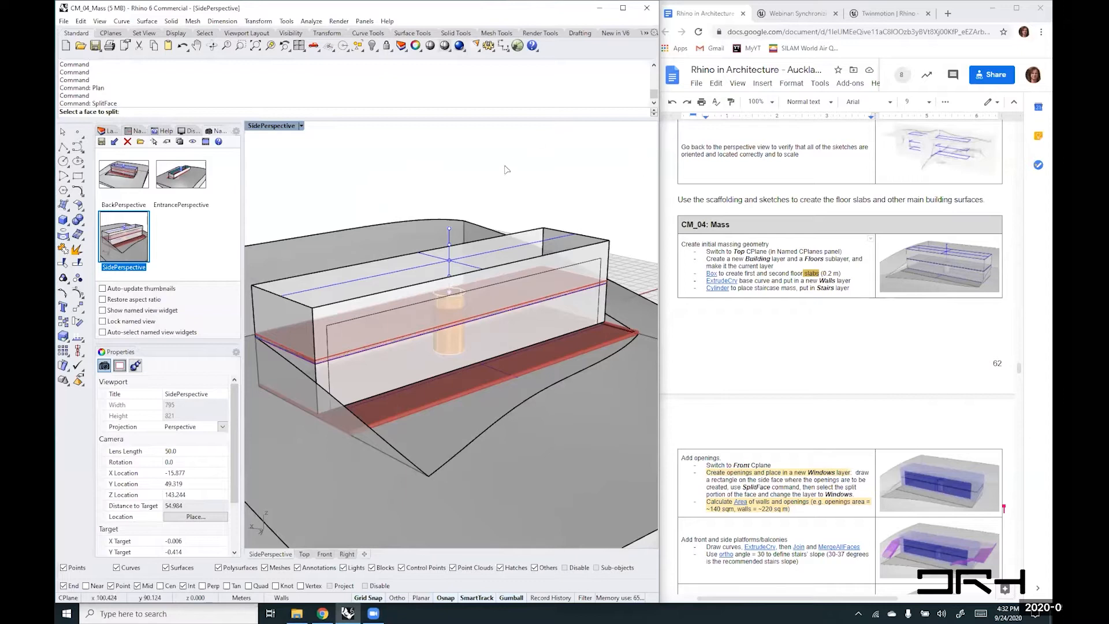
{"action": "left_click", "coordinate": [382, 298]}
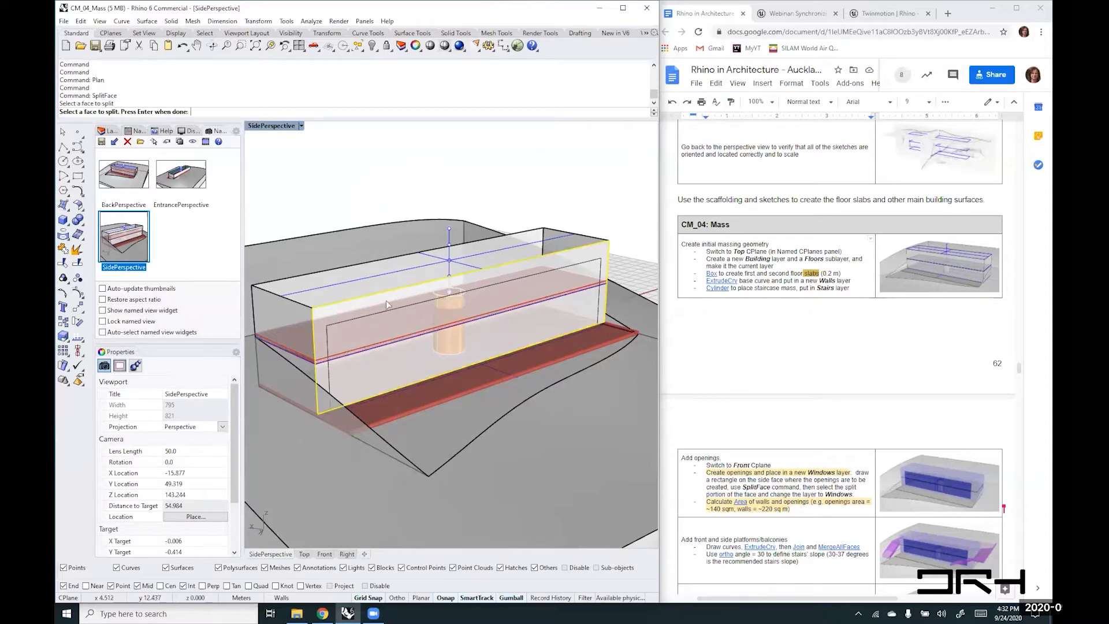
{"action": "key", "text": "Return"}
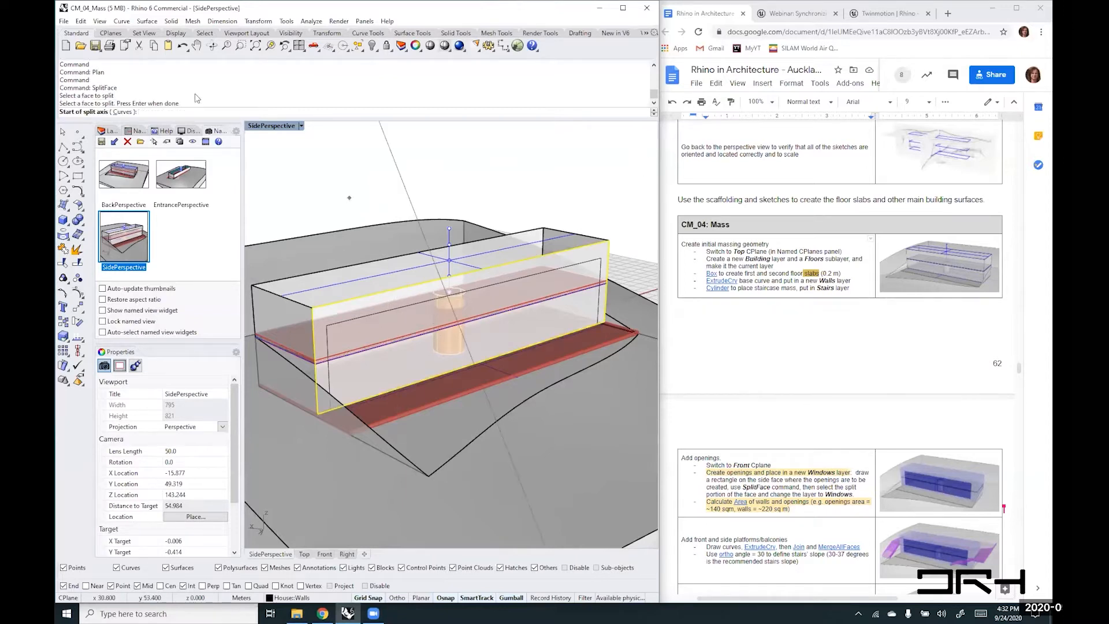
{"action": "left_click", "coordinate": [123, 111]}
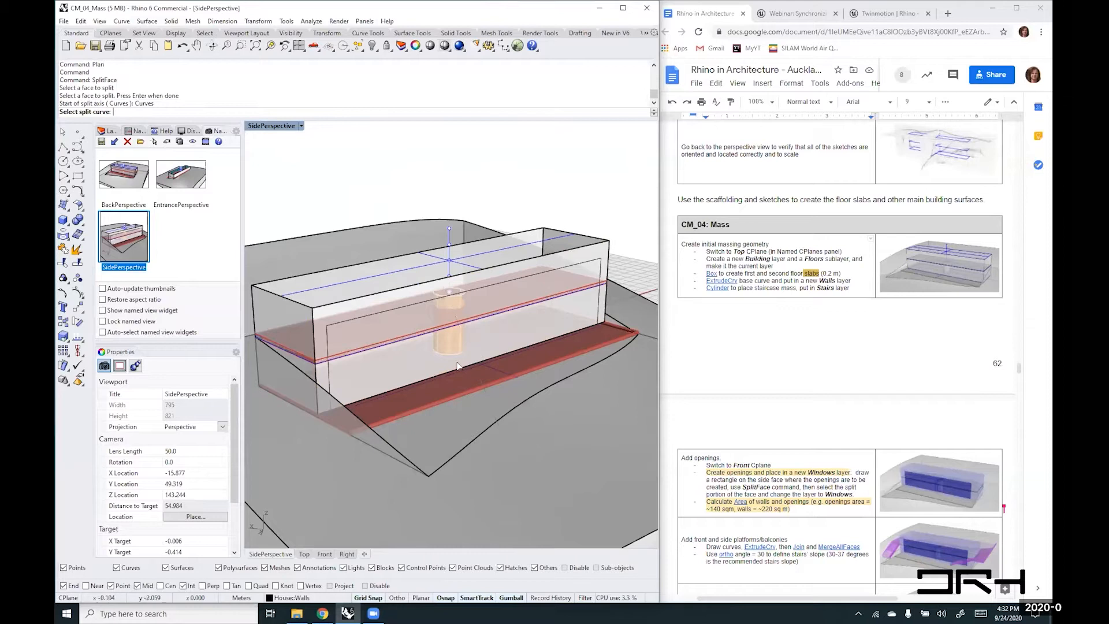
{"action": "left_click", "coordinate": [359, 314]}
{"action": "key", "text": "Return"}
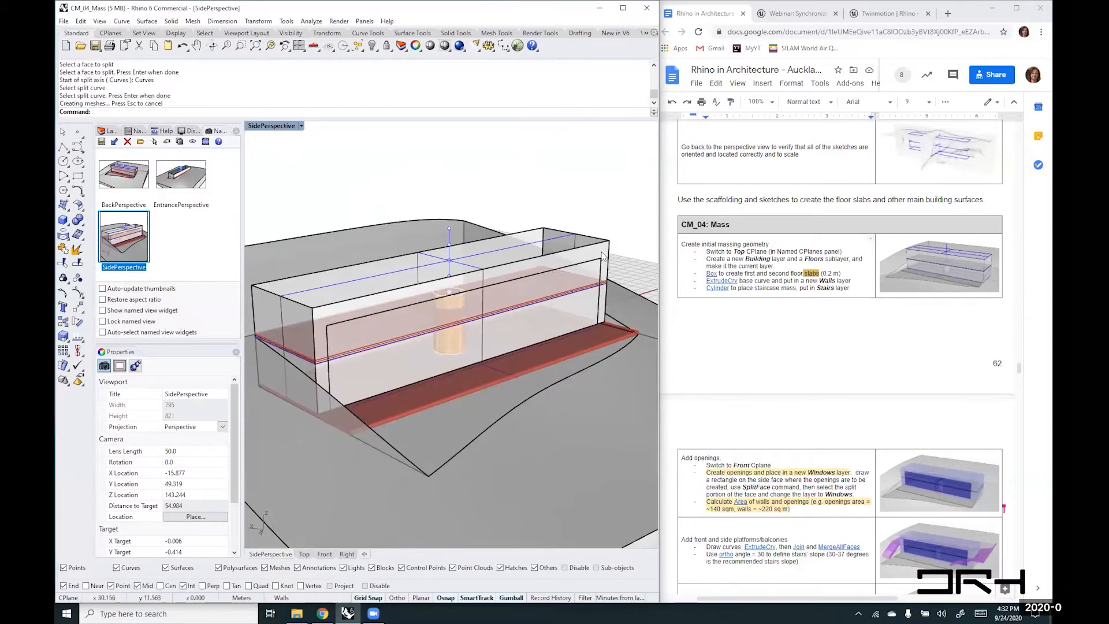
- Select the wall polysurface to check how it was split, deselect it, and undo the SplitFace operation
{"action": "left_click", "coordinate": [345, 307]}
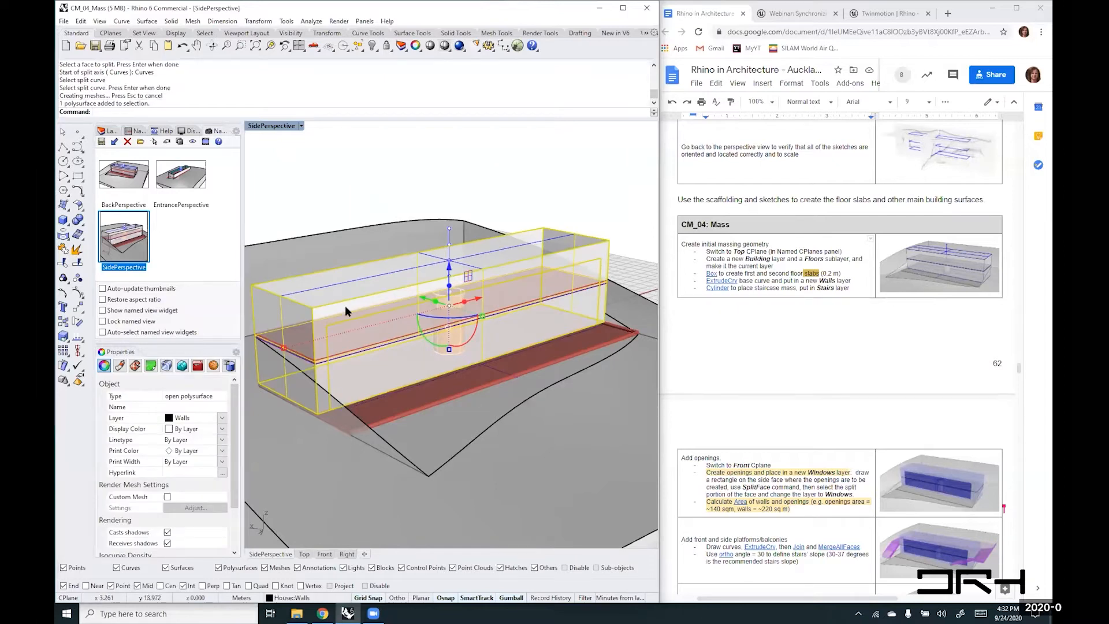
{"action": "key", "text": "Escape"}
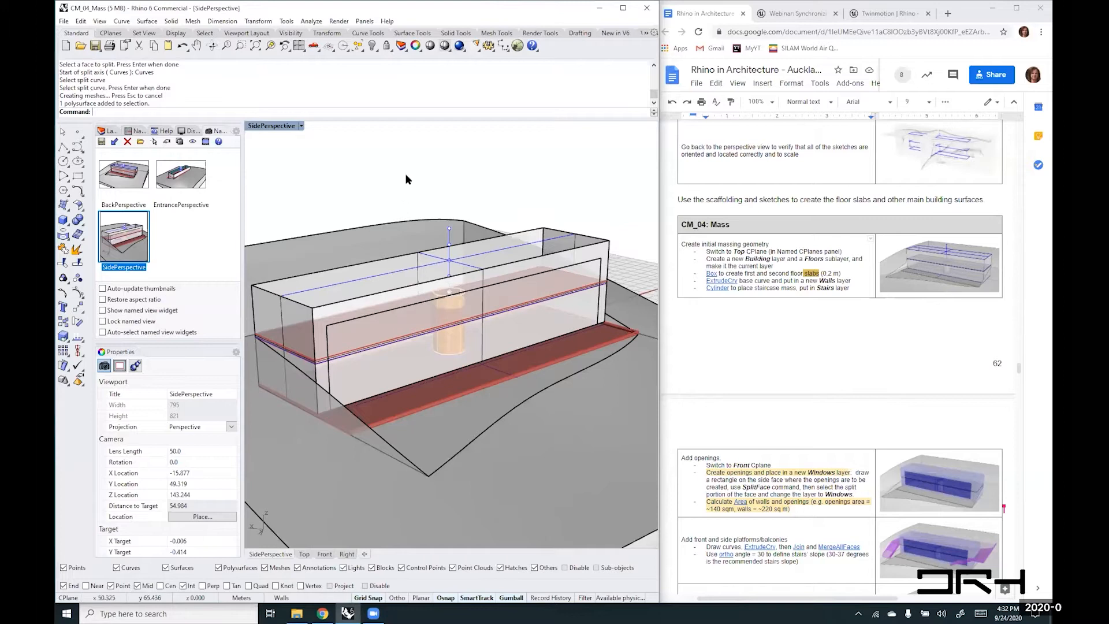
{"action": "key", "text": "ctrl+z"}
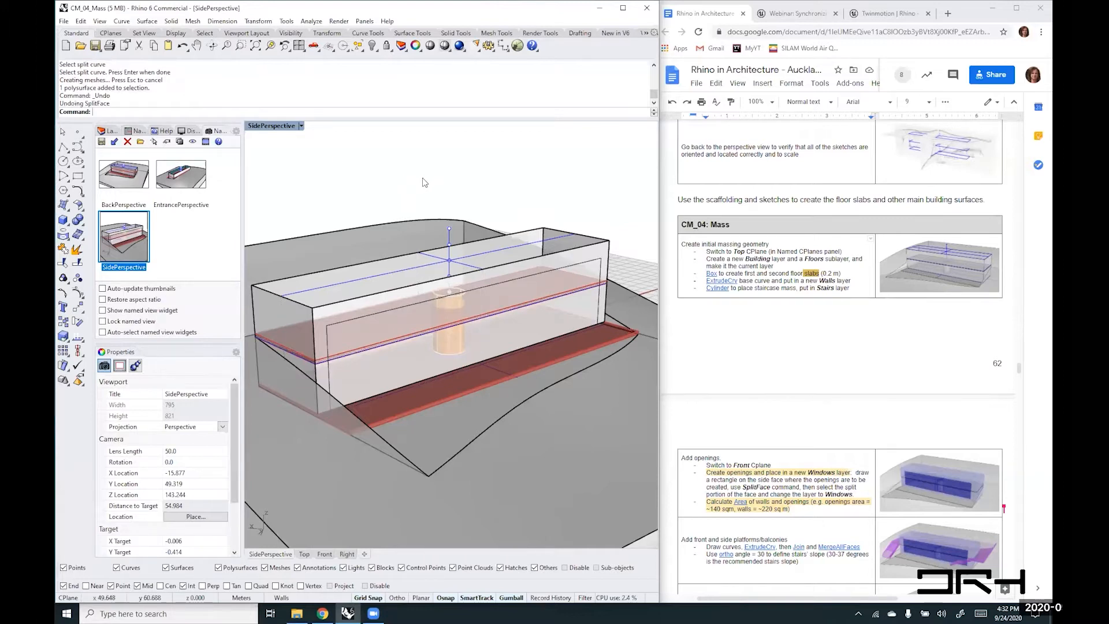
- Split the wall extrusion with the Split command, using the window rectangle on the front face as the cutting object
{"action": "type", "text": "SplitFace"}
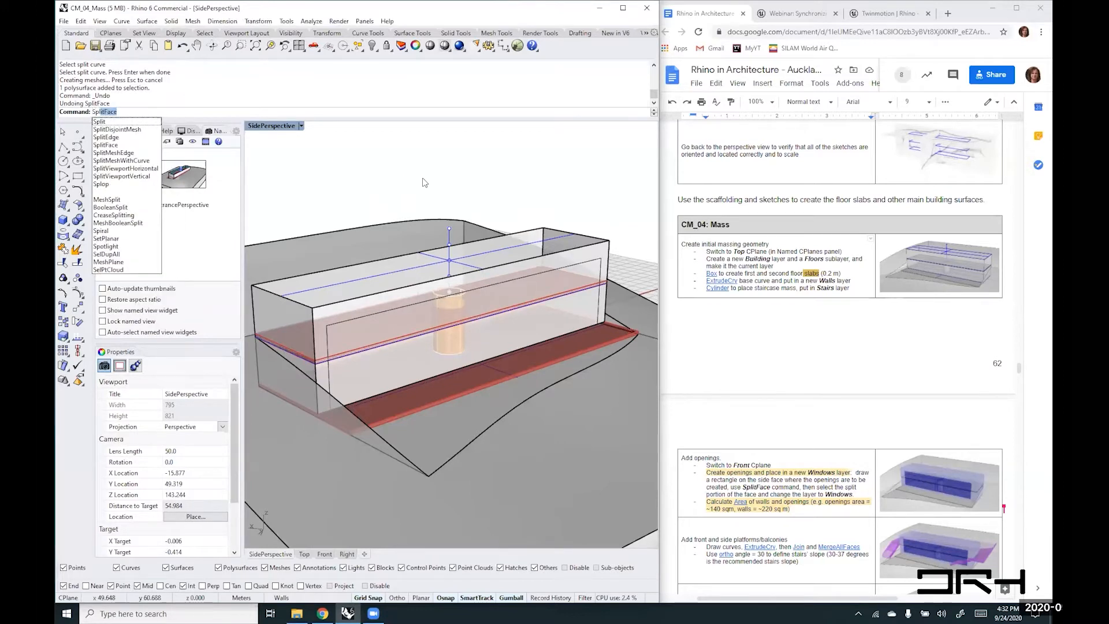
{"action": "key", "text": "Return"}
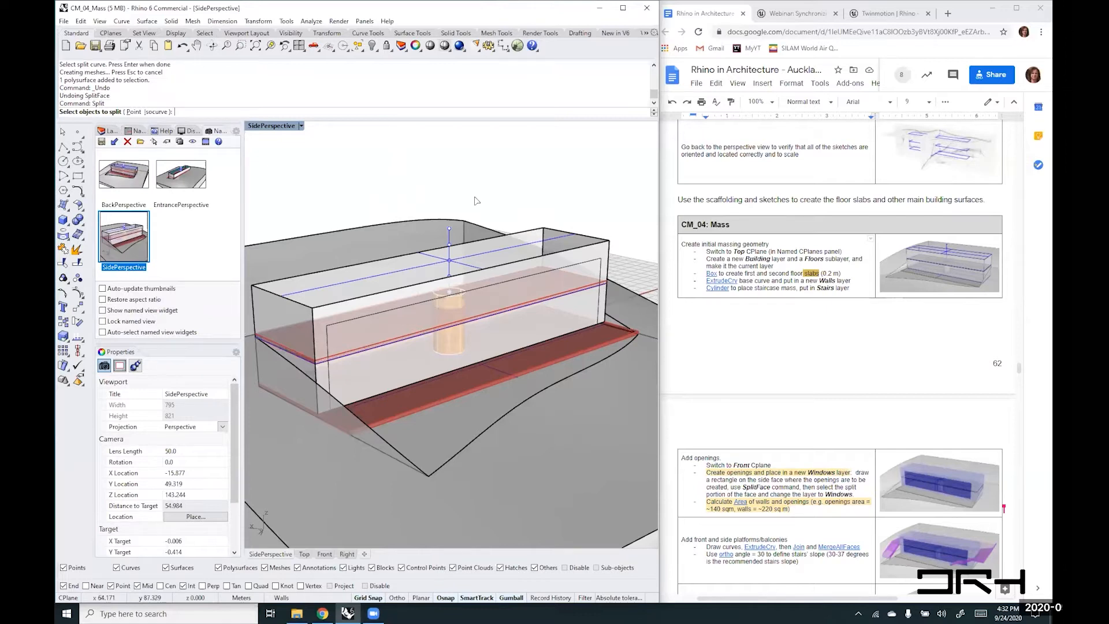
{"action": "left_click", "coordinate": [550, 233]}
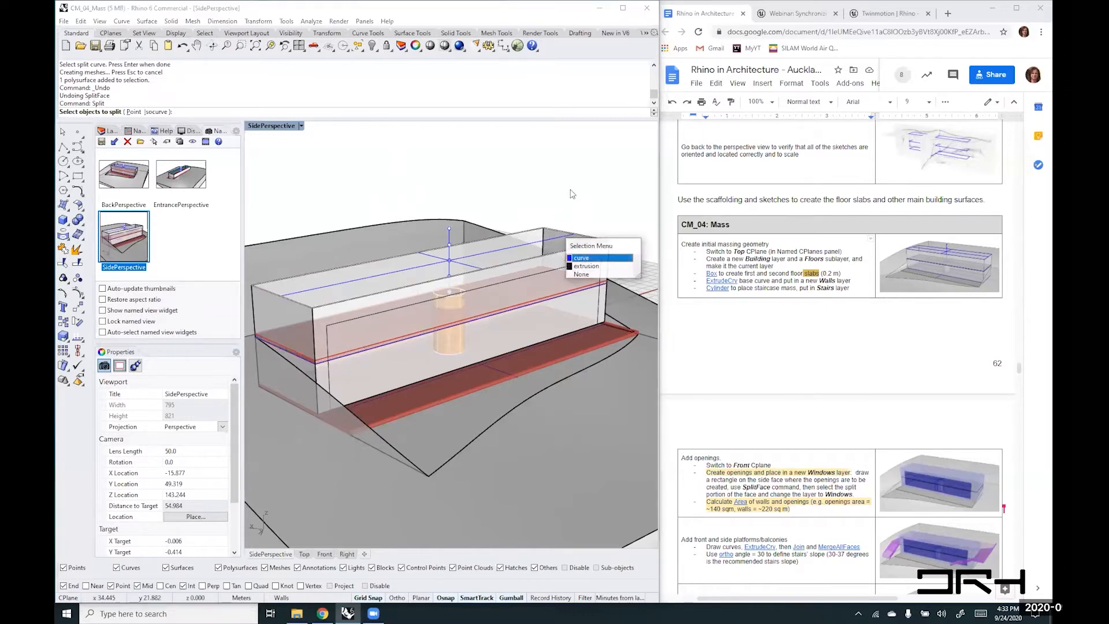
{"action": "left_click", "coordinate": [589, 266]}
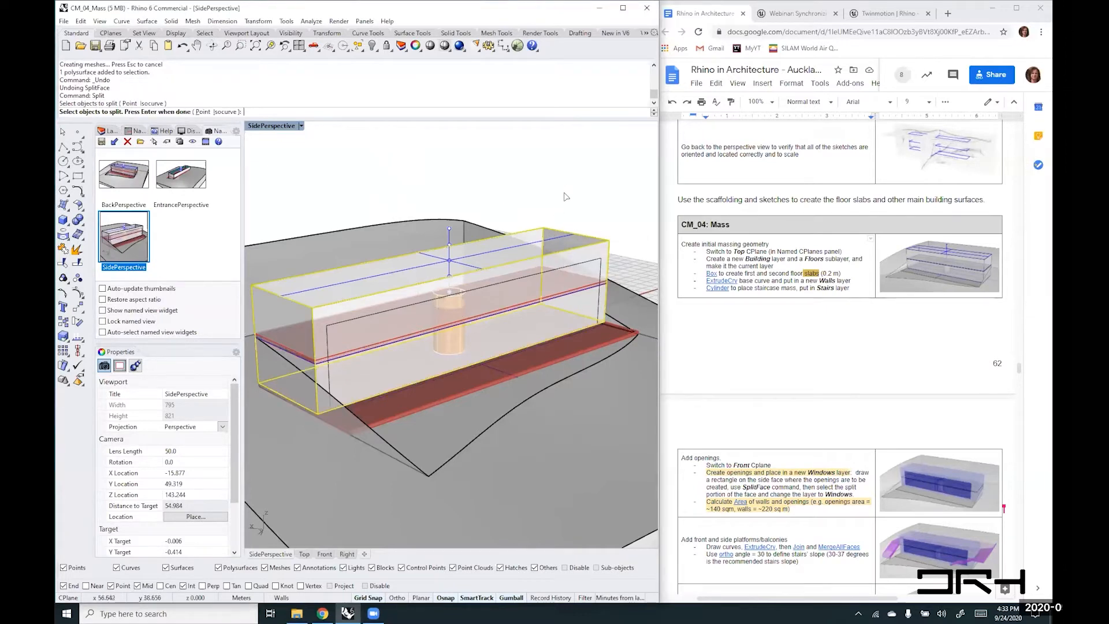
{"action": "key", "text": "Return"}
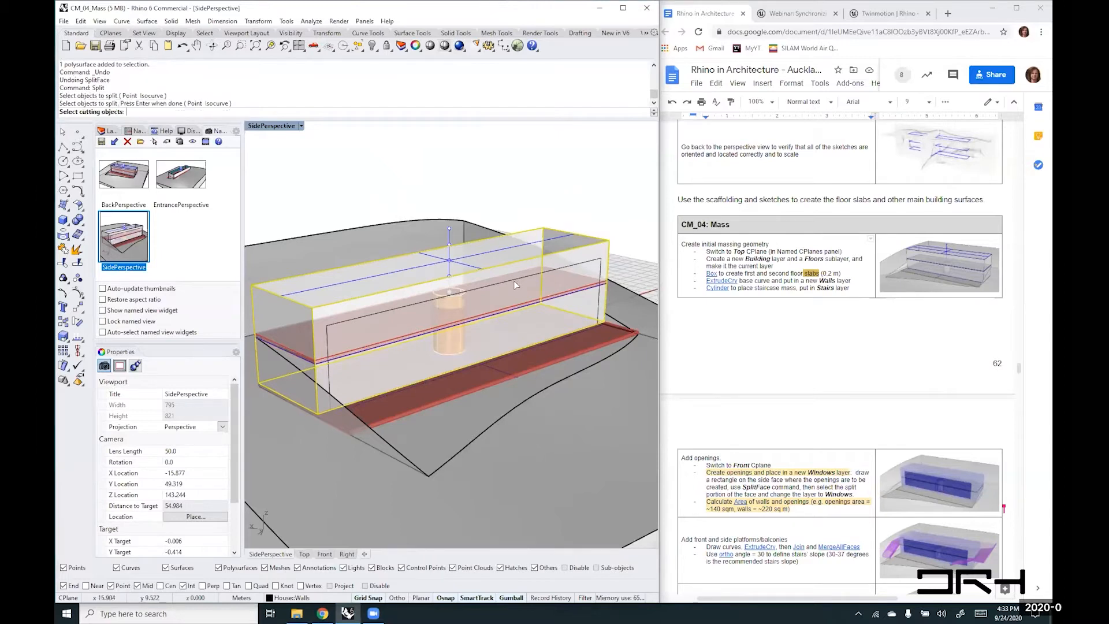
{"action": "left_click", "coordinate": [514, 280]}
{"action": "key", "text": "Return"}
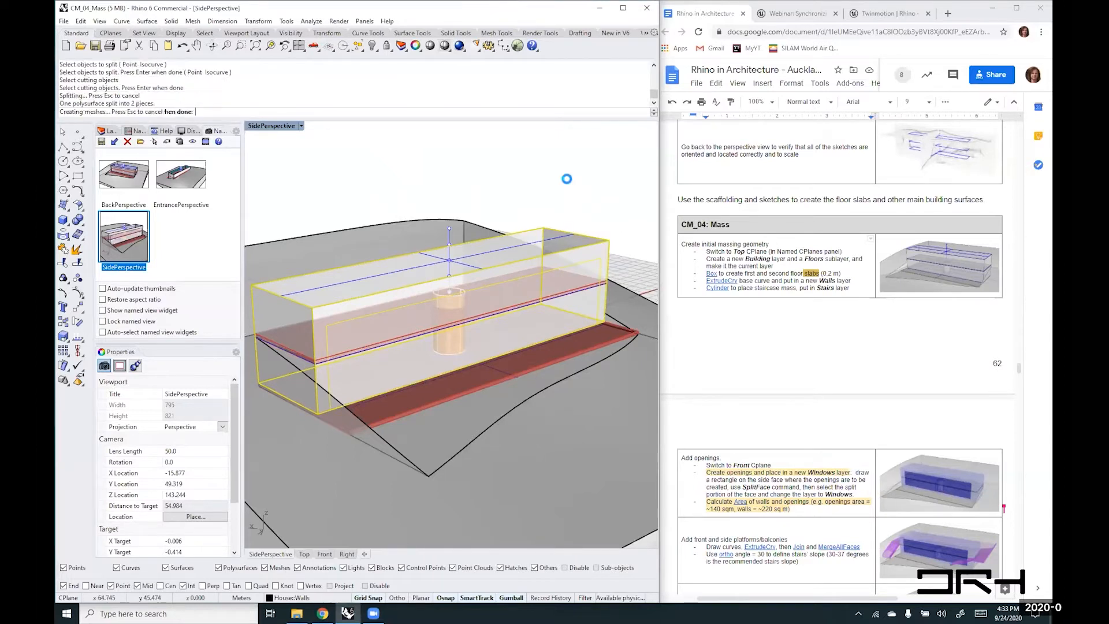
- Select the window surface and the surrounding wall polysurface in turn to check that they are separate, and deselect everything
{"action": "left_click", "coordinate": [596, 272]}
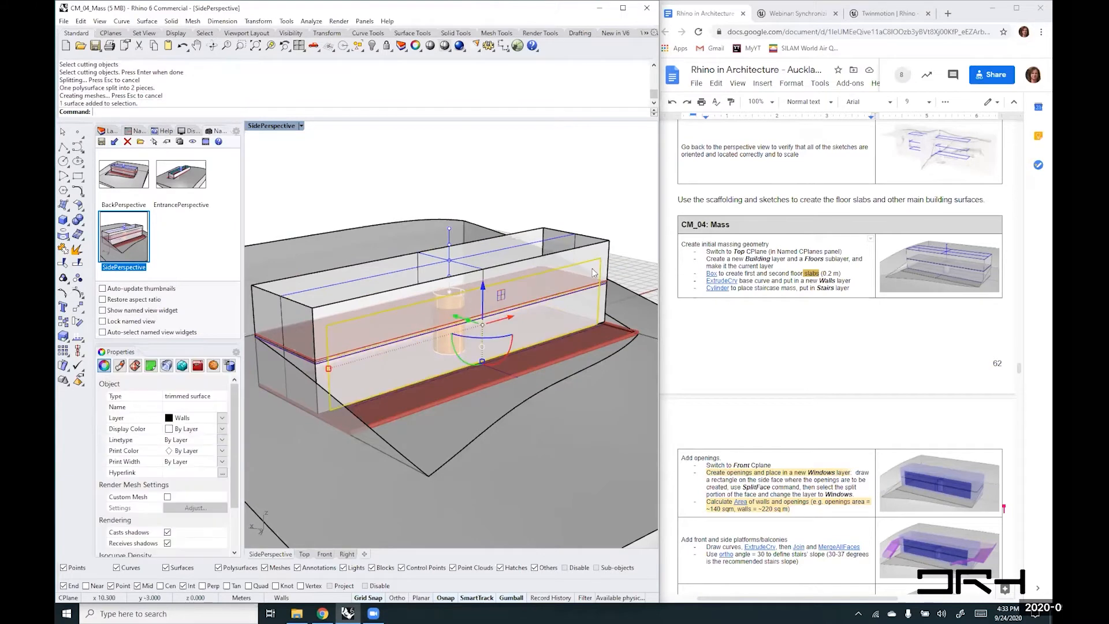
{"action": "left_click", "coordinate": [603, 255]}
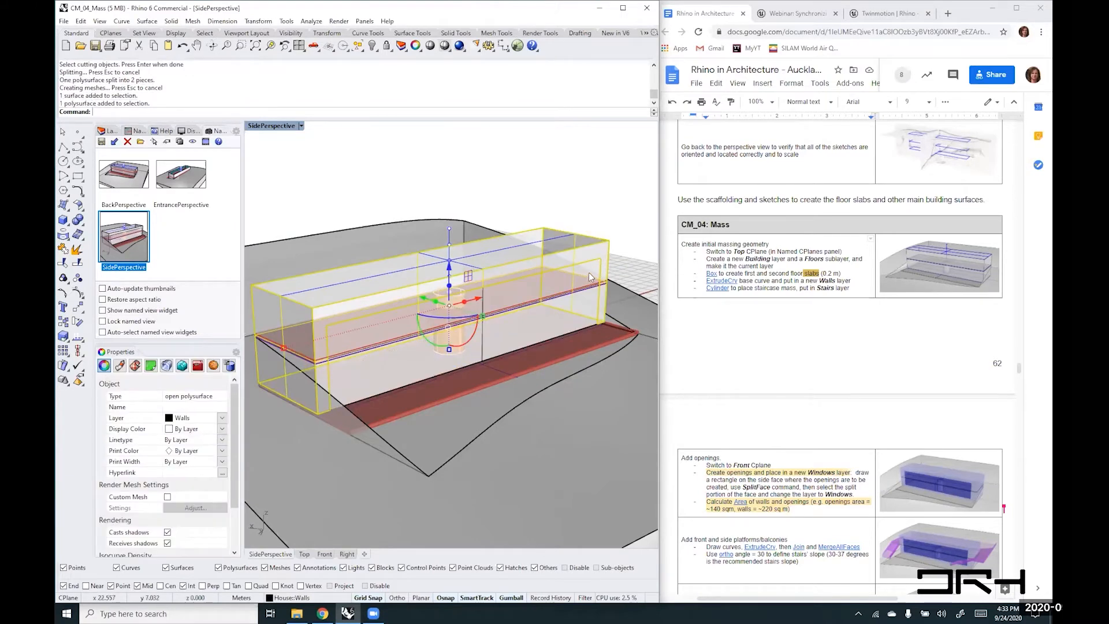
{"action": "left_click", "coordinate": [603, 217]}
{"action": "left_click", "coordinate": [608, 254]}
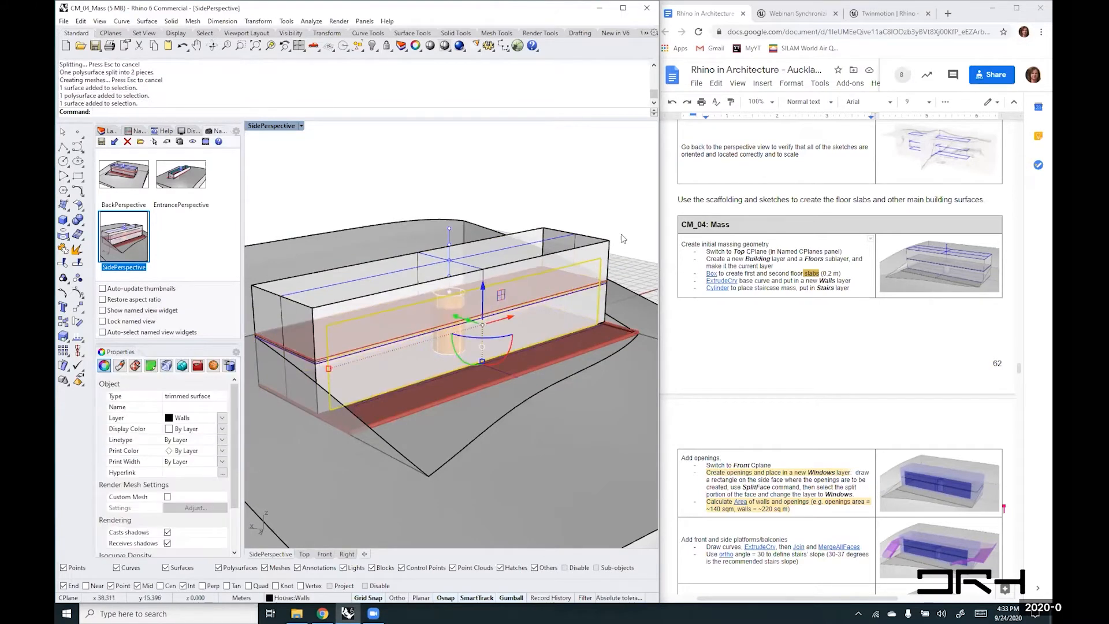
{"action": "key", "text": "Escape"}
{"action": "left_click", "coordinate": [609, 251]}
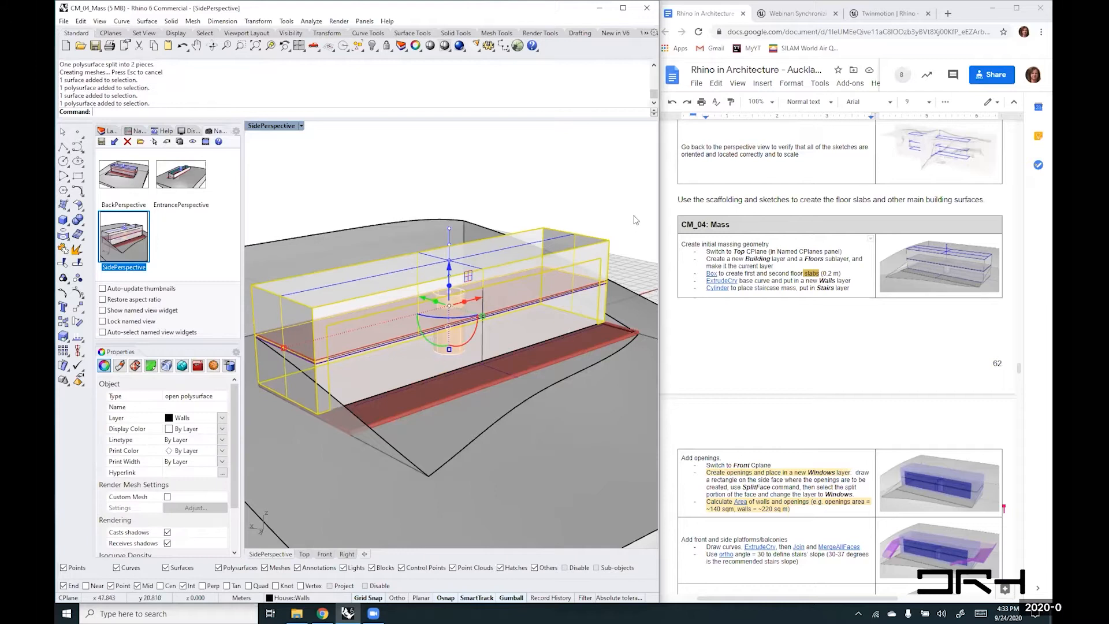
{"action": "left_click", "coordinate": [635, 220]}
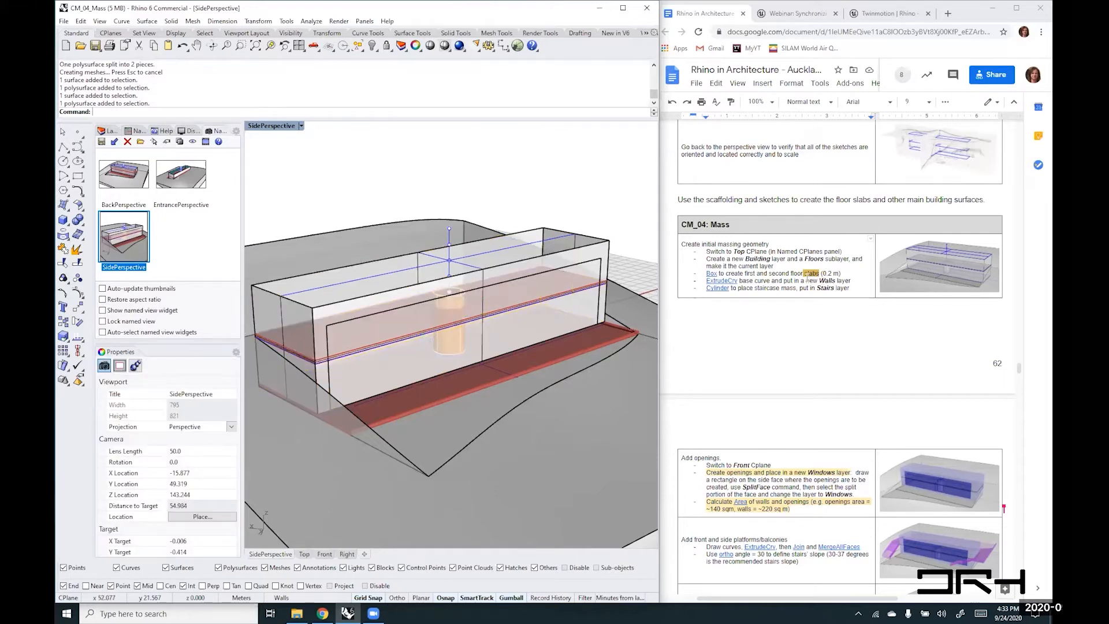
- Switch to the Google Docs guide and change the SplitFace command name to Split in the Add openings instructions
{"action": "left_click", "coordinate": [771, 487]}
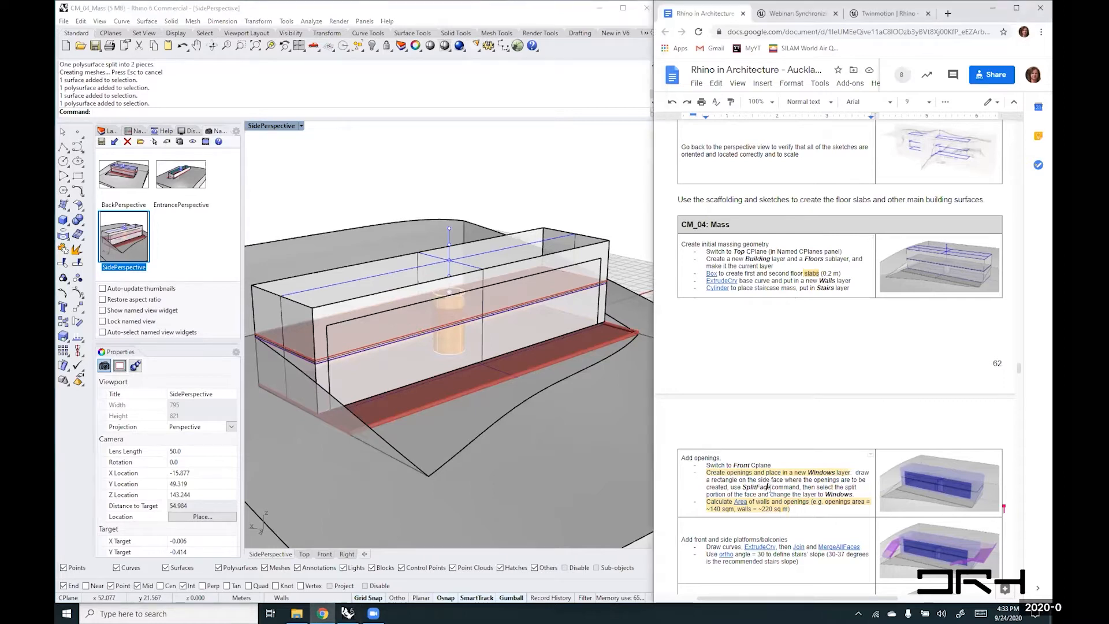
{"action": "key", "text": "BackSpace"}
{"action": "key", "text": "BackSpace"}
{"action": "key", "text": "BackSpace"}
{"action": "key", "text": "BackSpace"}
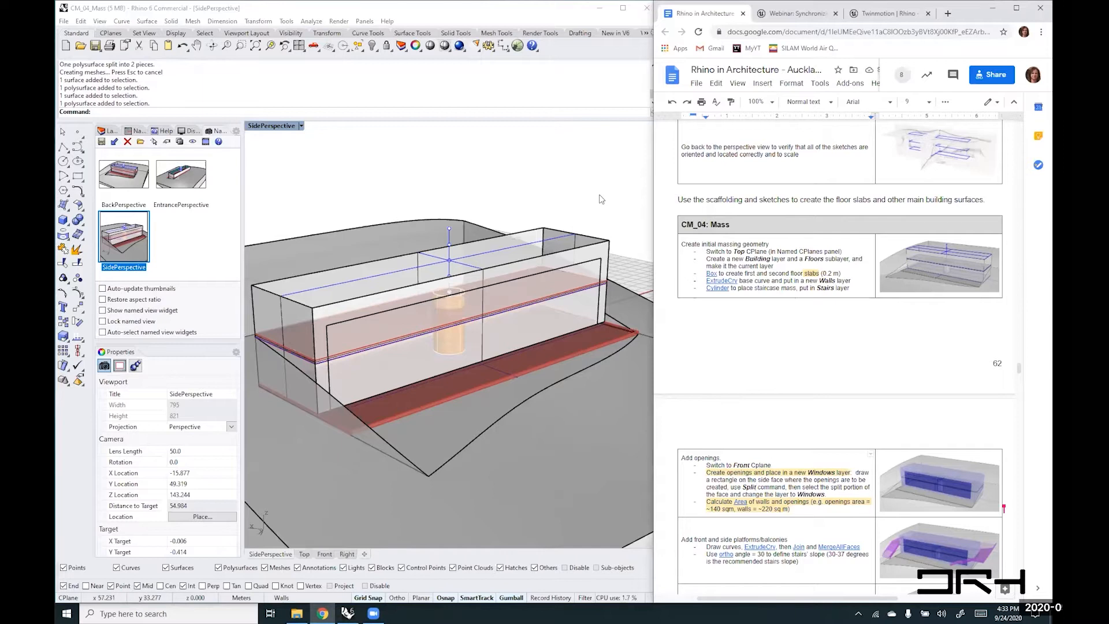
- Return to Rhino, display the layer list, and assign the split window surface on the front wall to the Windows layer
{"action": "left_click", "coordinate": [649, 409]}
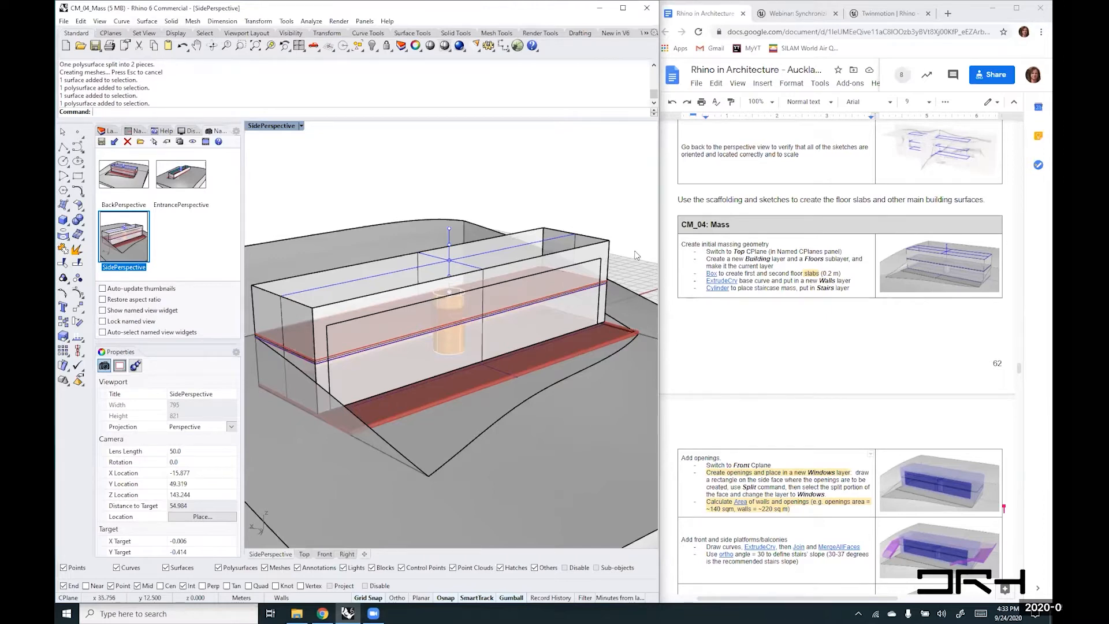
{"action": "left_click", "coordinate": [590, 265]}
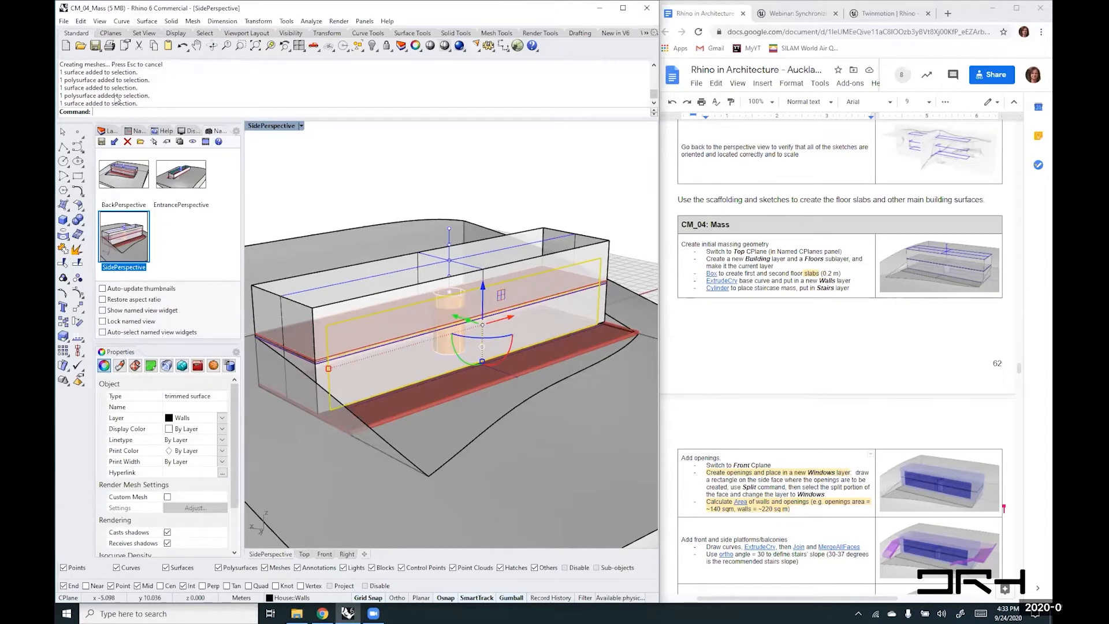
{"action": "left_click", "coordinate": [106, 132]}
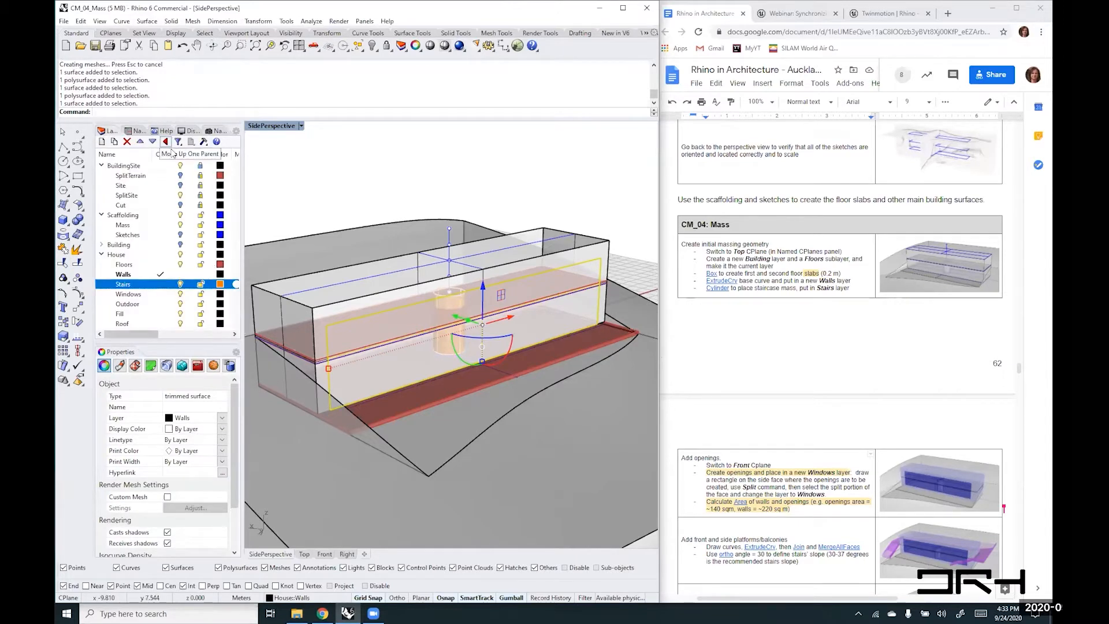
{"action": "left_click", "coordinate": [223, 418]}
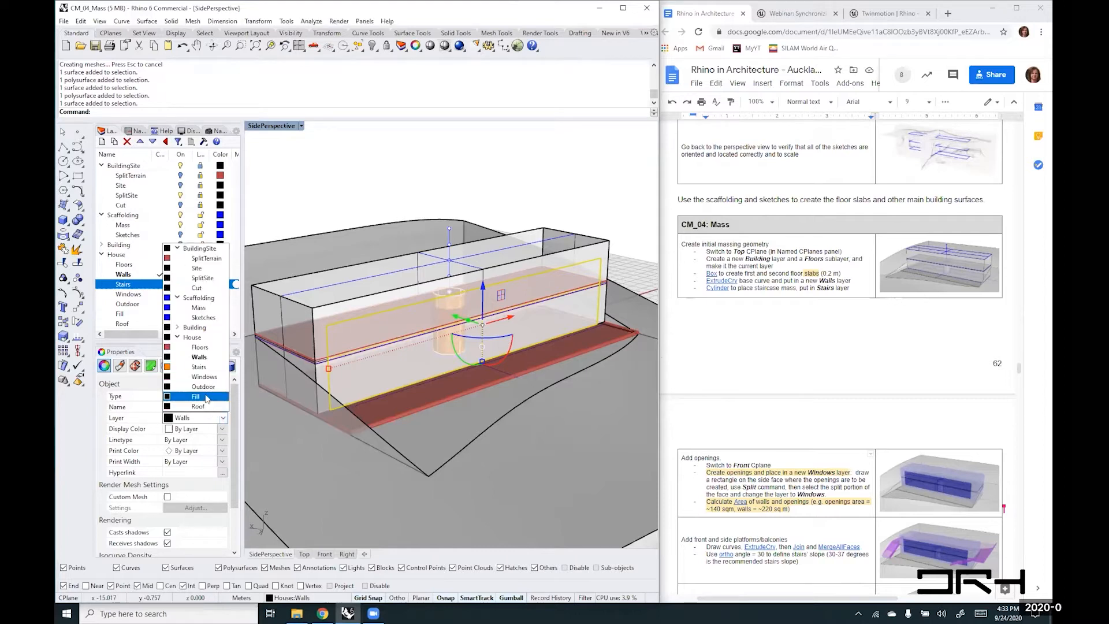
{"action": "left_click", "coordinate": [204, 376]}
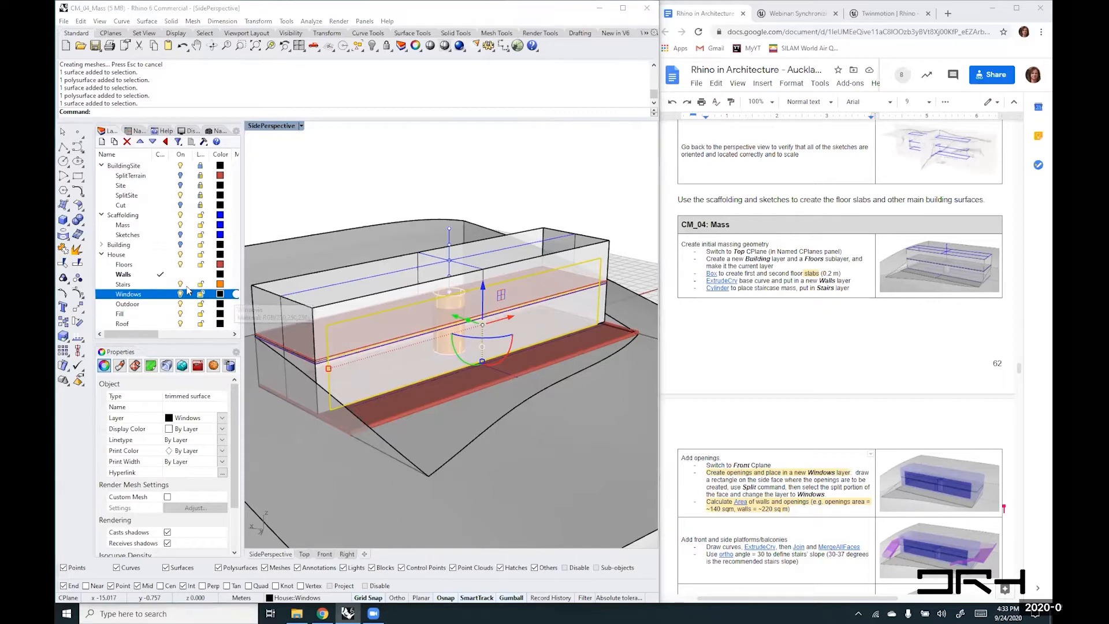
- Set the Windows layer's display color to teal and check the window surface on the front wall
{"action": "left_click", "coordinate": [235, 293]}
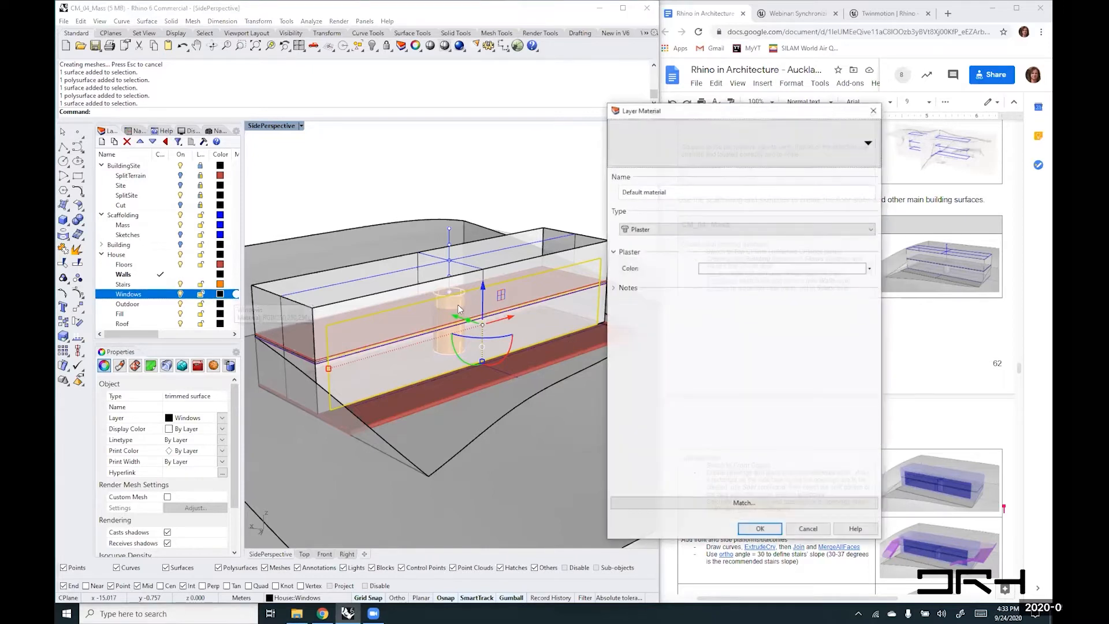
{"action": "left_click", "coordinate": [873, 110]}
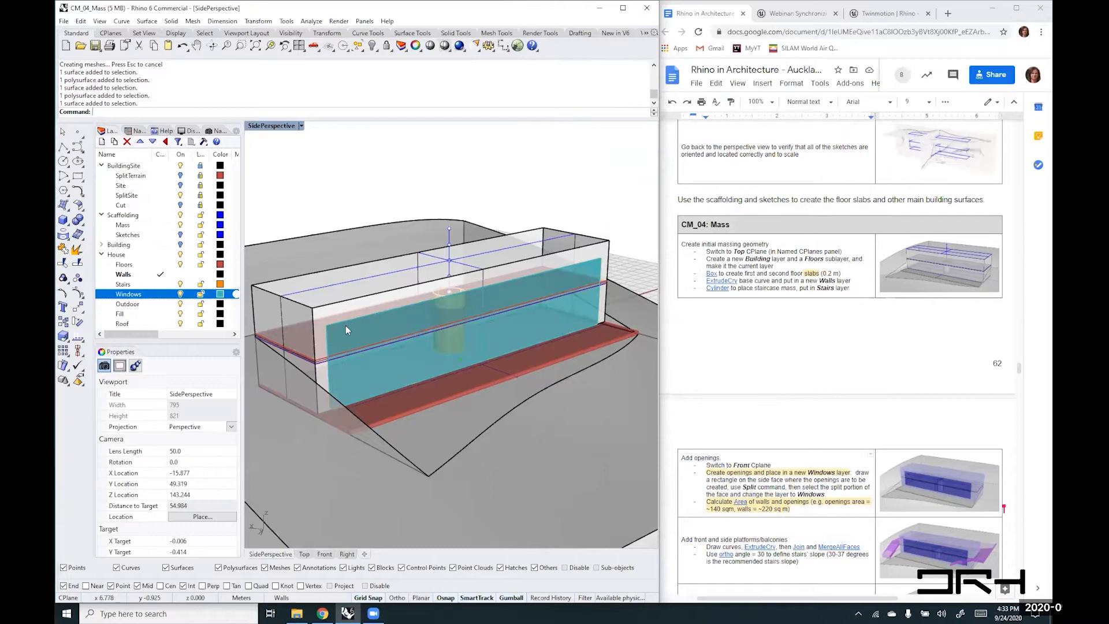
{"action": "right_click_drag", "start_coordinate": [345, 325], "coordinate": [557, 334]}
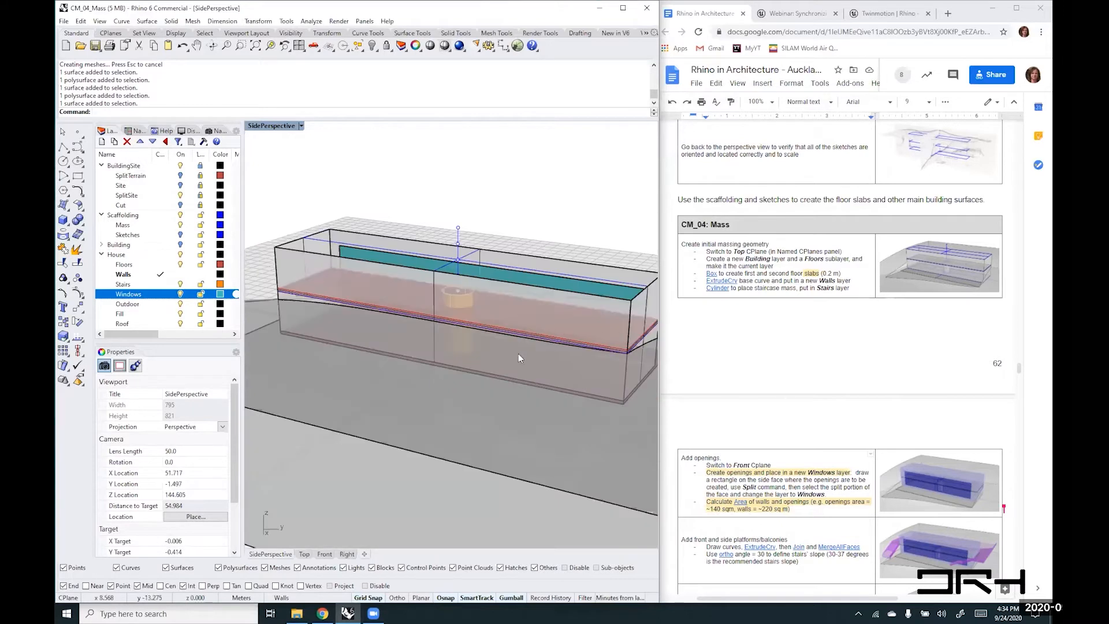
{"action": "right_click_drag", "start_coordinate": [460, 376], "coordinate": [573, 349]}
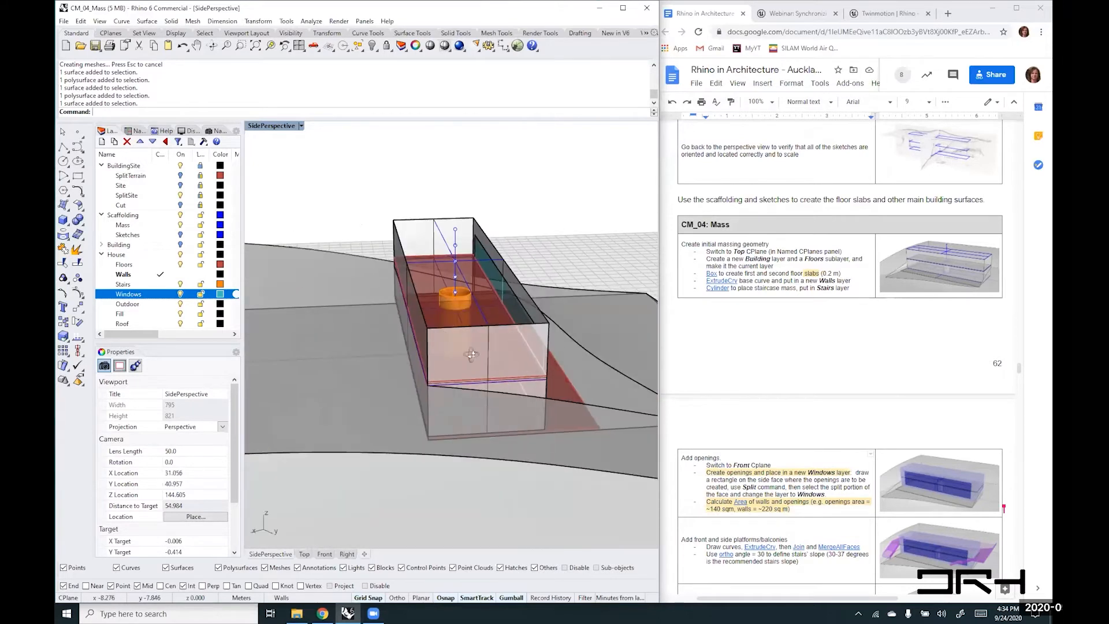
{"action": "right_click_drag", "start_coordinate": [471, 355], "coordinate": [502, 342]}
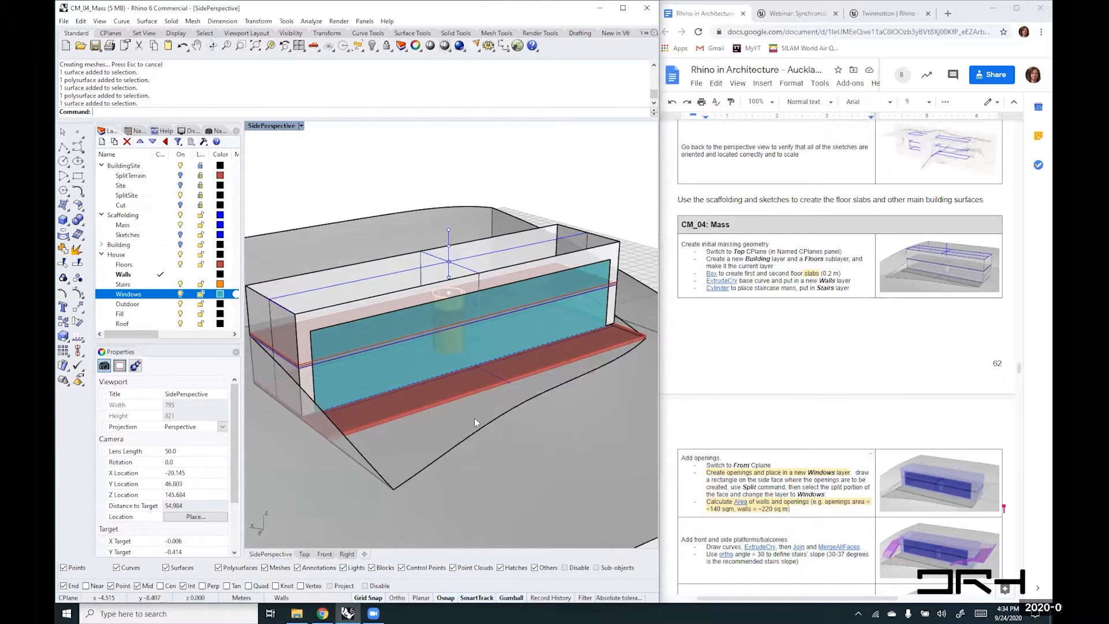
- Add an Area text function to the window surface's attribute user text
{"action": "left_click", "coordinate": [346, 338]}
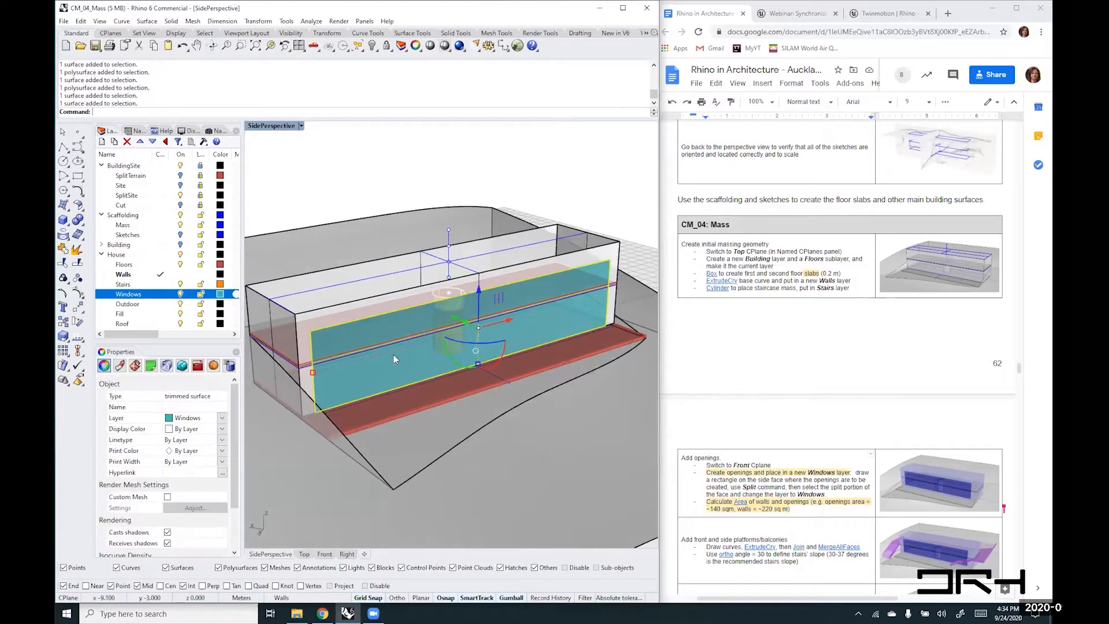
{"action": "left_click", "coordinate": [229, 366]}
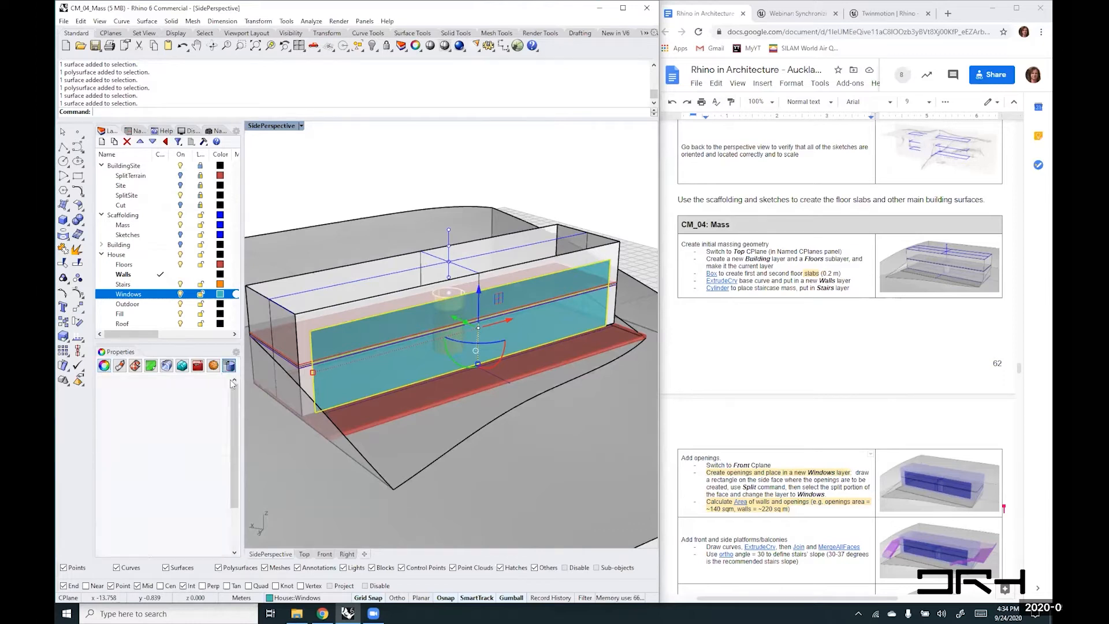
{"action": "left_click", "coordinate": [120, 395]}
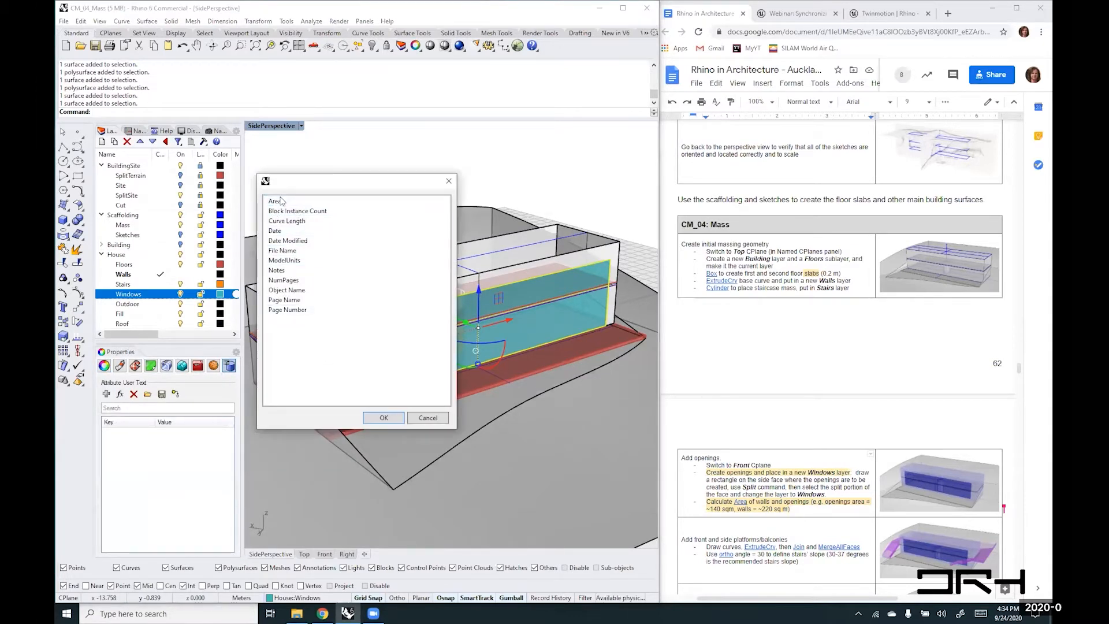
{"action": "left_click", "coordinate": [385, 417]}
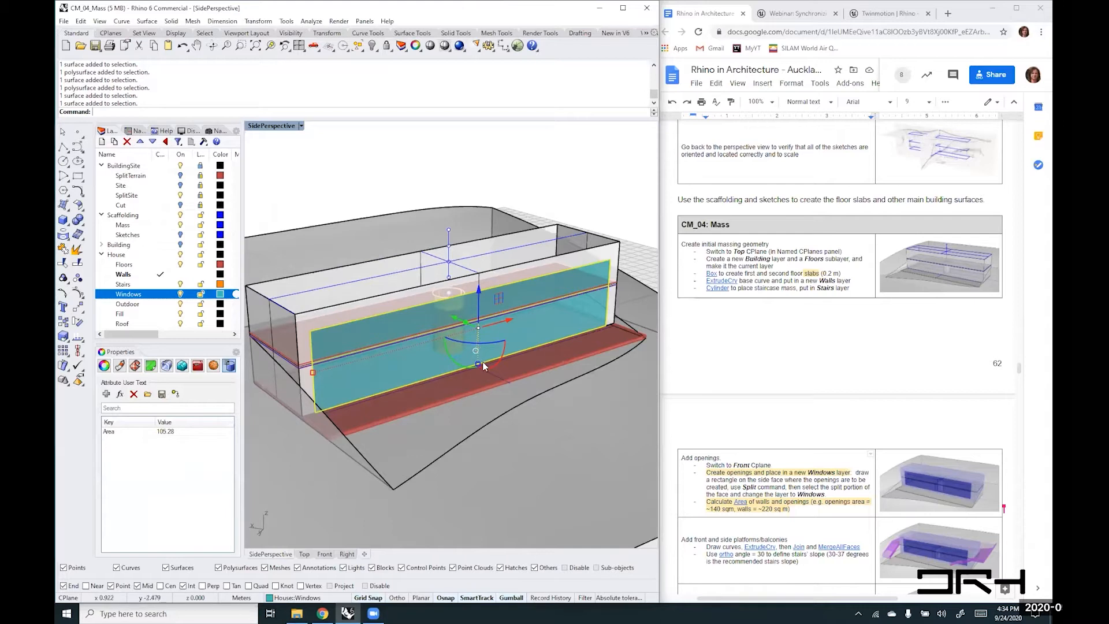
- Scale the window surface down to test whether its Area attribute updates, undo the scaling, and deselect everything
{"action": "scroll", "coordinate": [477, 365], "scroll_direction": "up", "scroll_amount": 2}
{"action": "left_click_drag", "start_coordinate": [476, 364], "coordinate": [477, 346]}
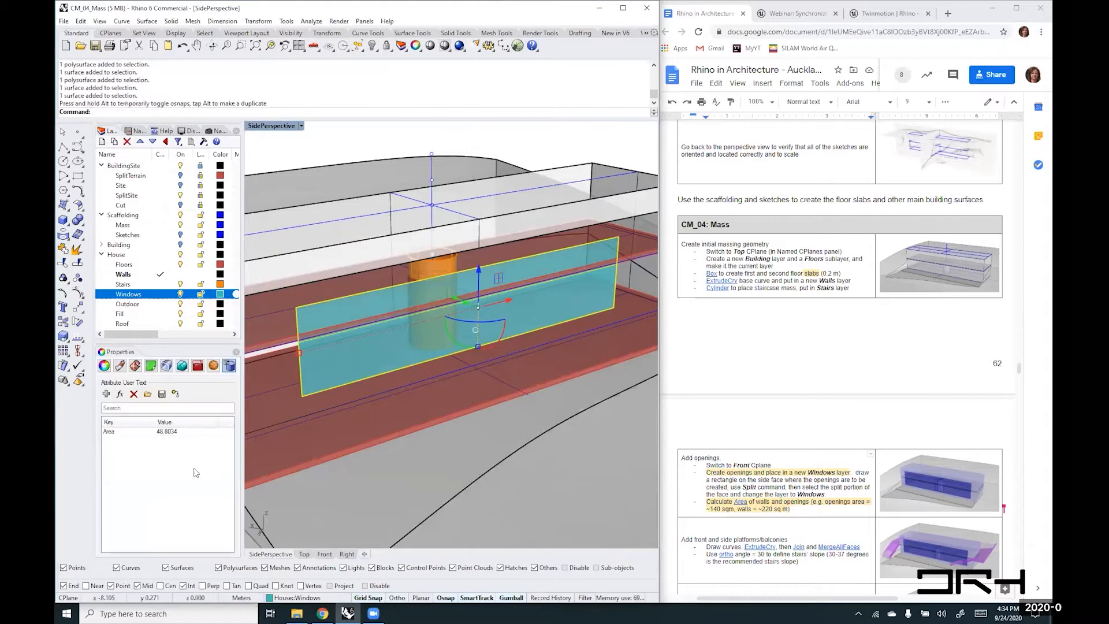
{"action": "left_click", "coordinate": [183, 433]}
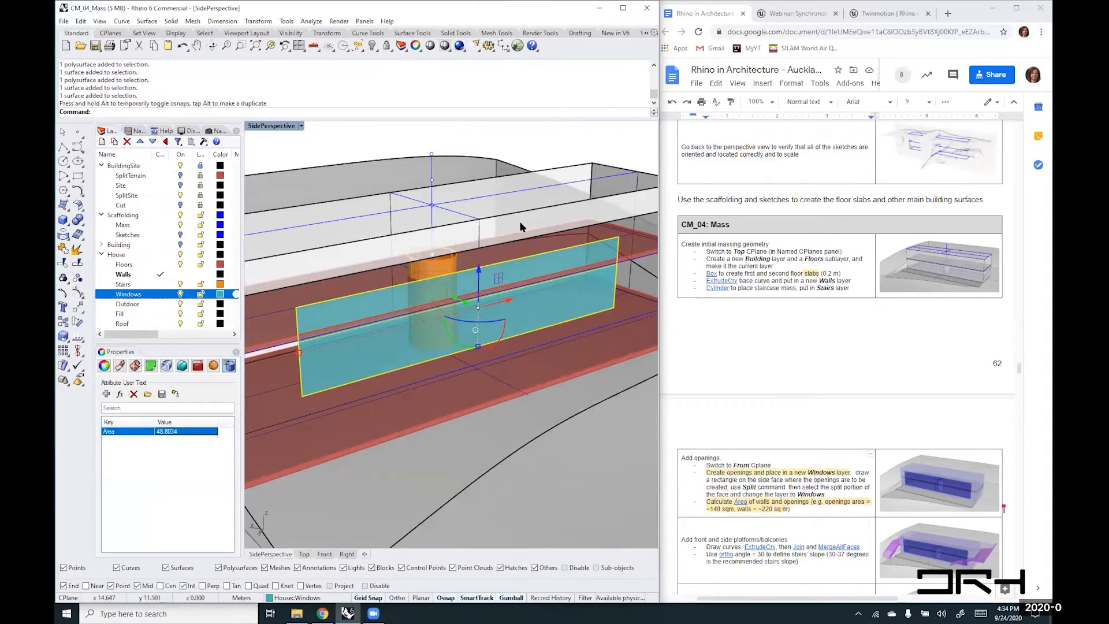
{"action": "key", "text": "Escape"}
{"action": "scroll", "coordinate": [511, 346], "scroll_direction": "down", "scroll_amount": 5}
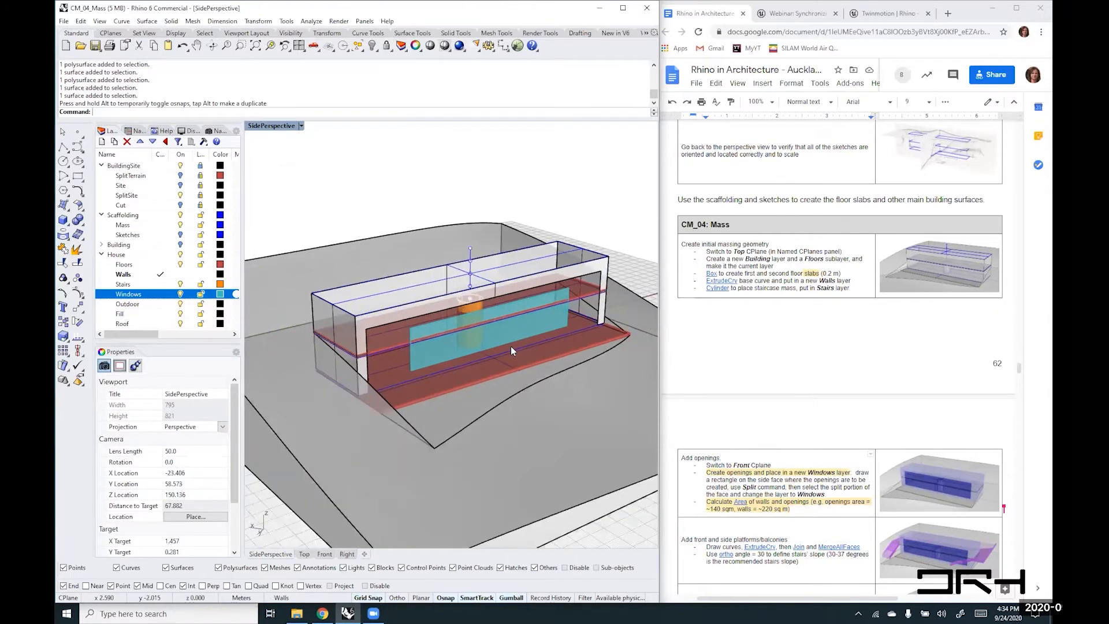
{"action": "key", "text": "ctrl+z"}
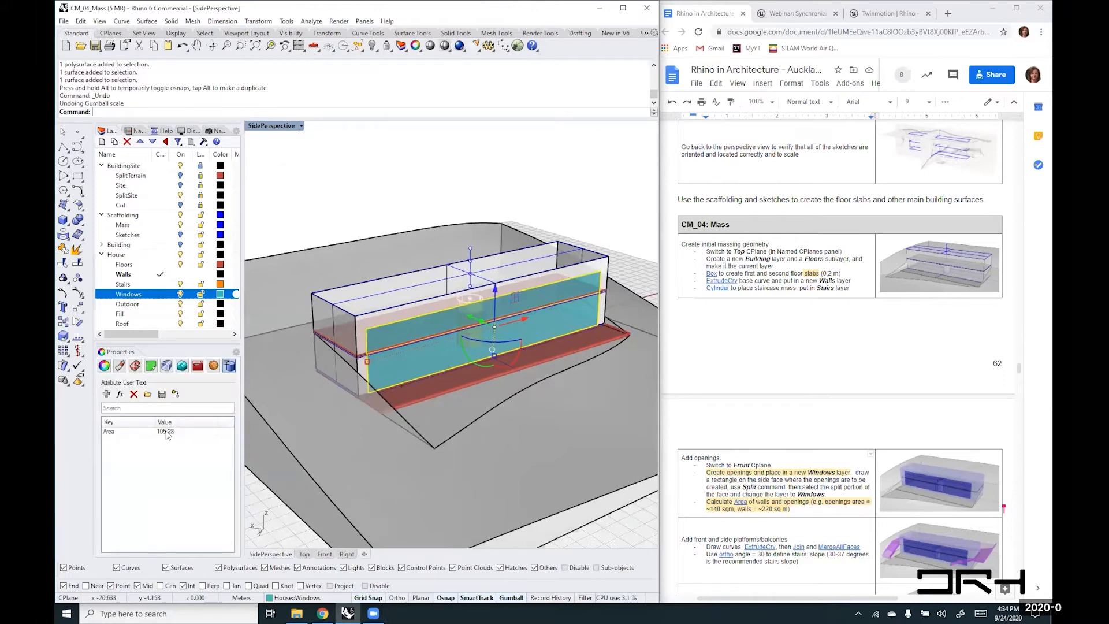
{"action": "key", "text": "Escape"}
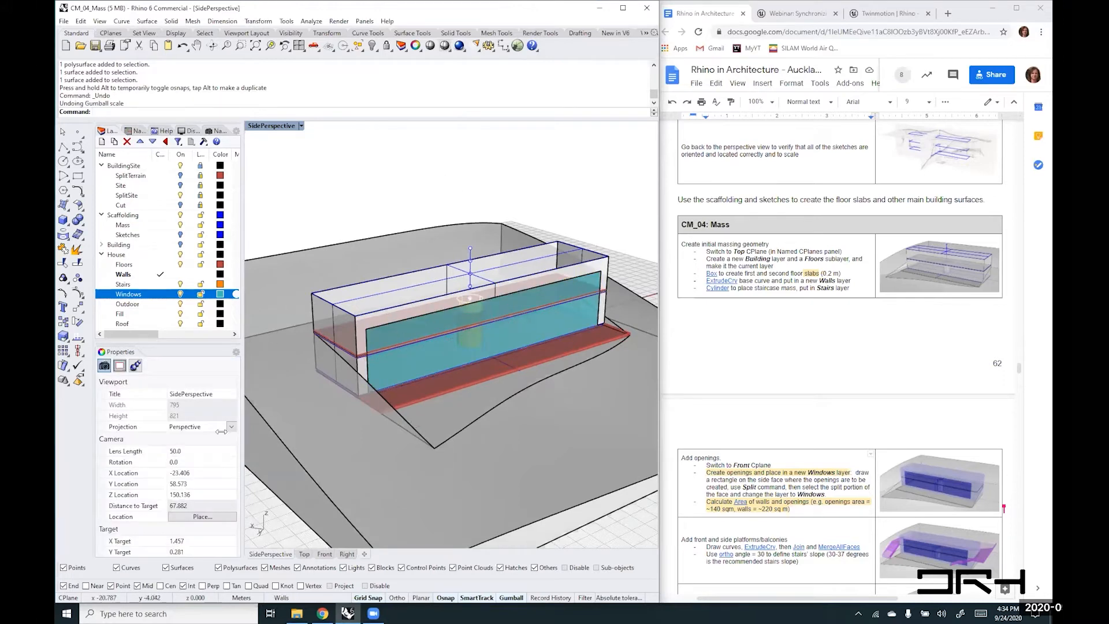
- Add an Area text function to the wall polysurface's attribute user text and deselect it
{"action": "left_click", "coordinate": [324, 314]}
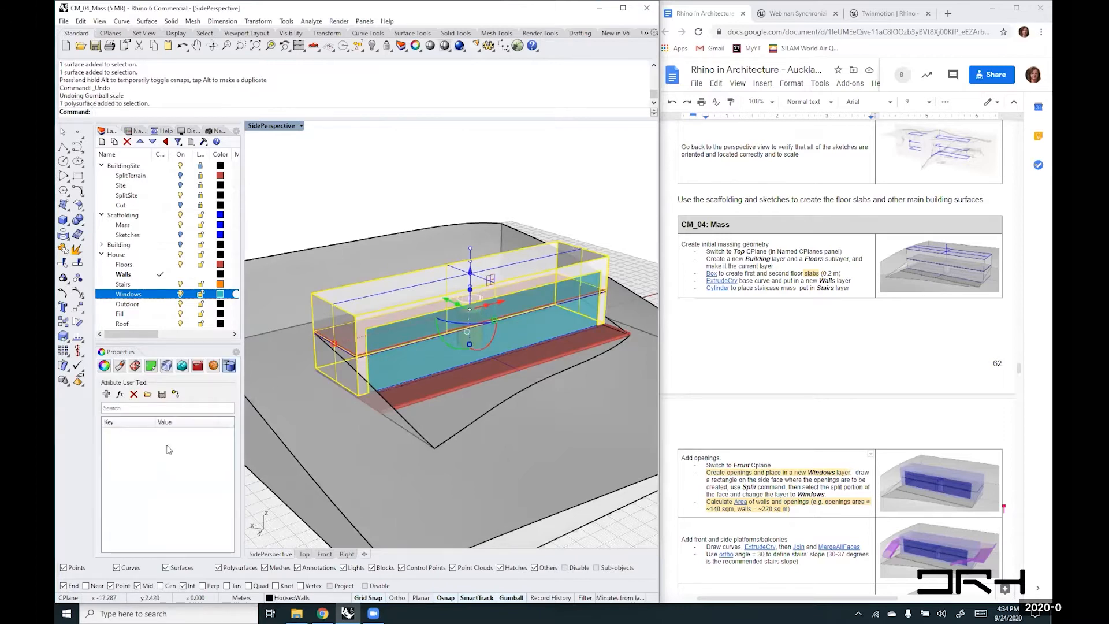
{"action": "left_click", "coordinate": [120, 394]}
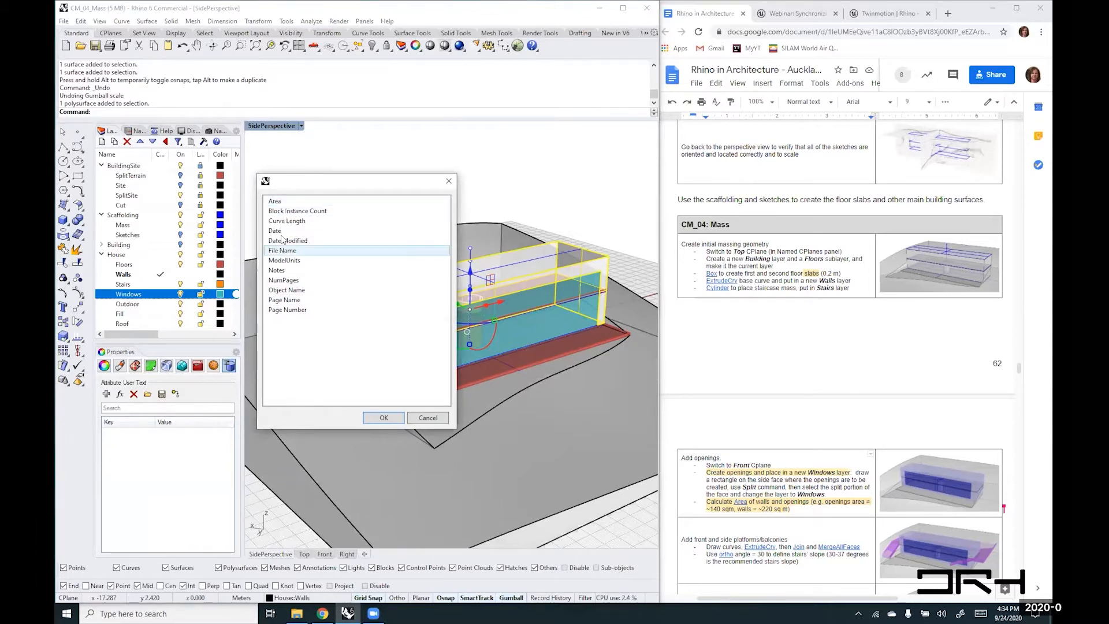
{"action": "left_click", "coordinate": [276, 202]}
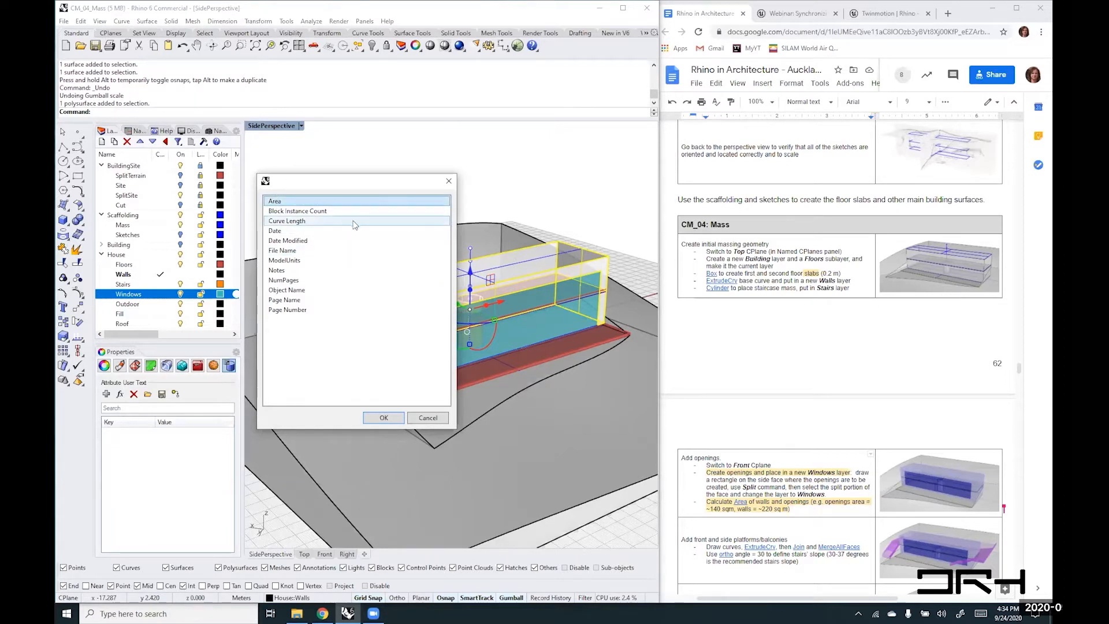
{"action": "left_click", "coordinate": [382, 418]}
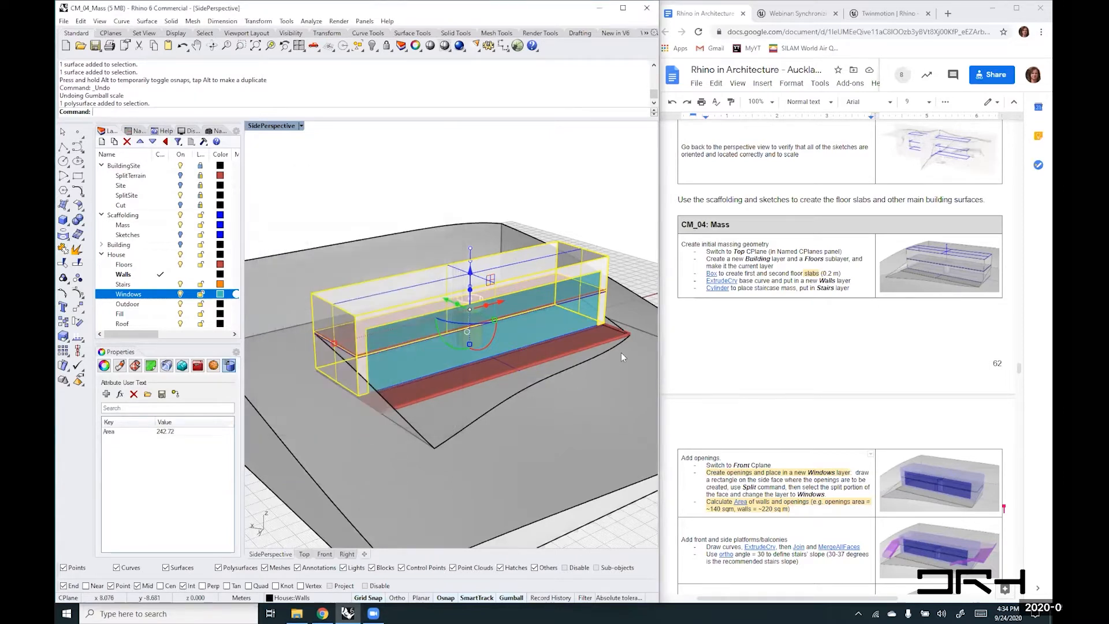
{"action": "left_click", "coordinate": [433, 170]}
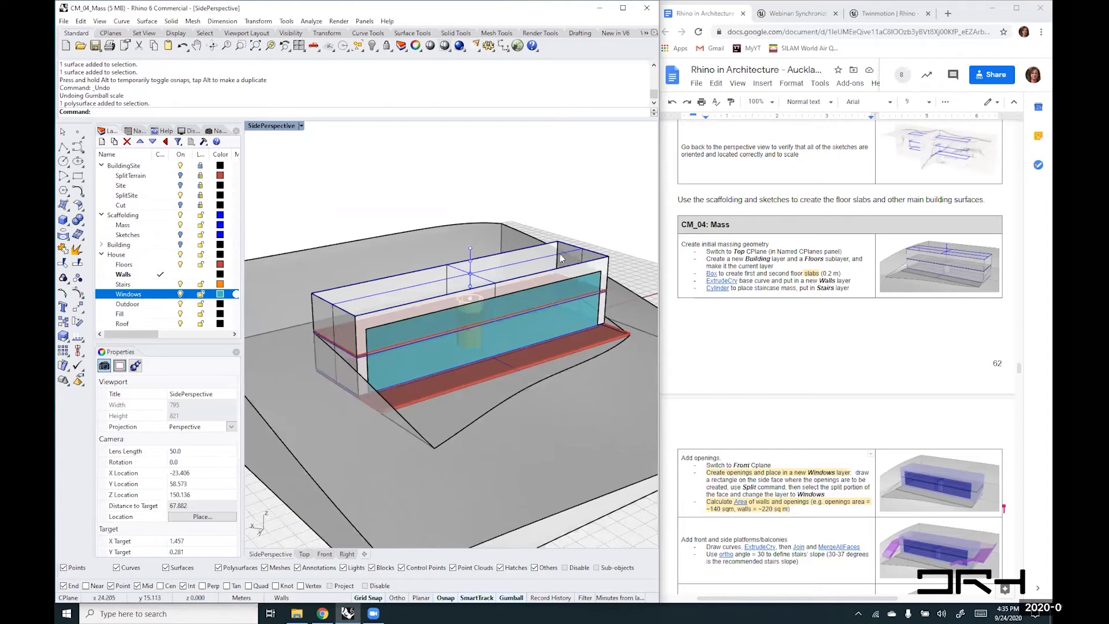
- Show the perspective viewport in Rendered display mode and turn off the Scaffolding layer
{"action": "right_click_drag", "start_coordinate": [607, 299], "coordinate": [545, 312]}
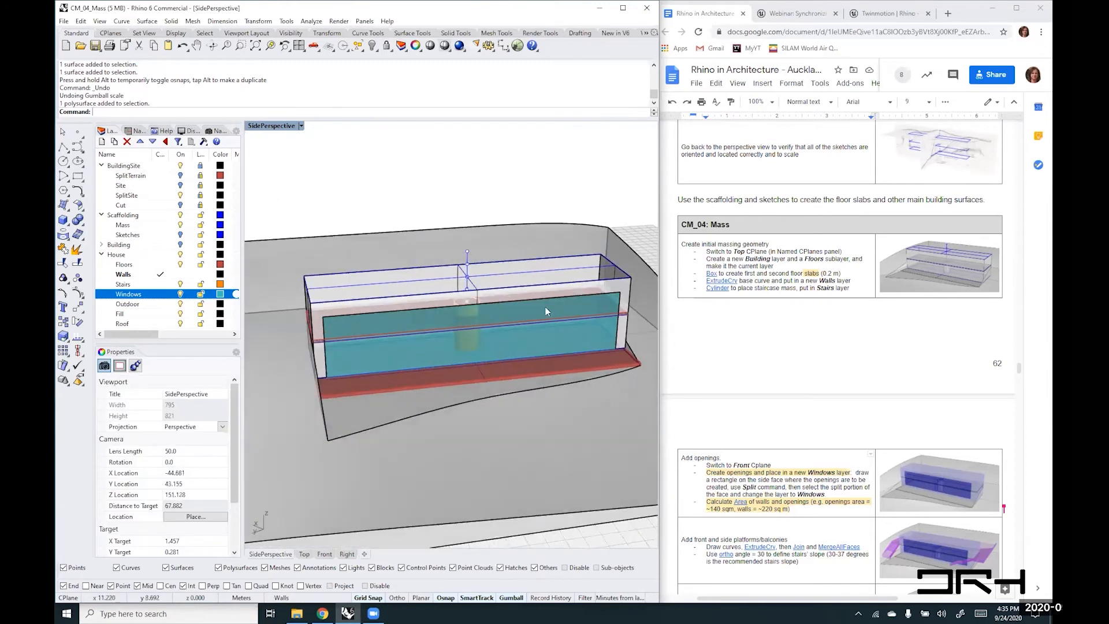
{"action": "right_click_drag", "start_coordinate": [353, 355], "coordinate": [419, 384]}
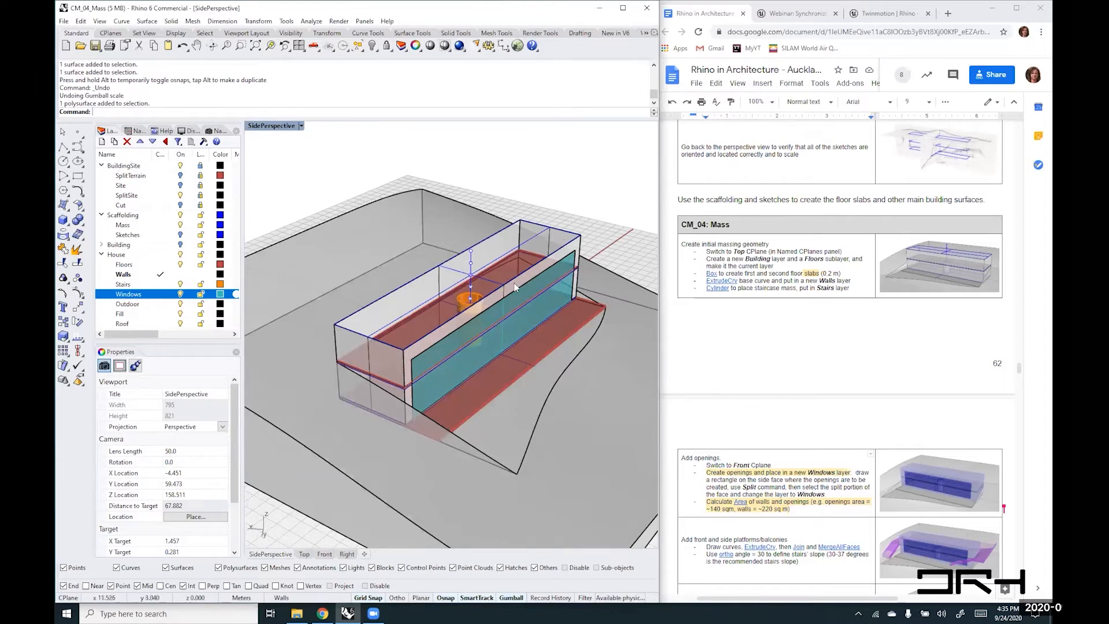
{"action": "right_click_drag", "start_coordinate": [595, 268], "coordinate": [398, 387]}
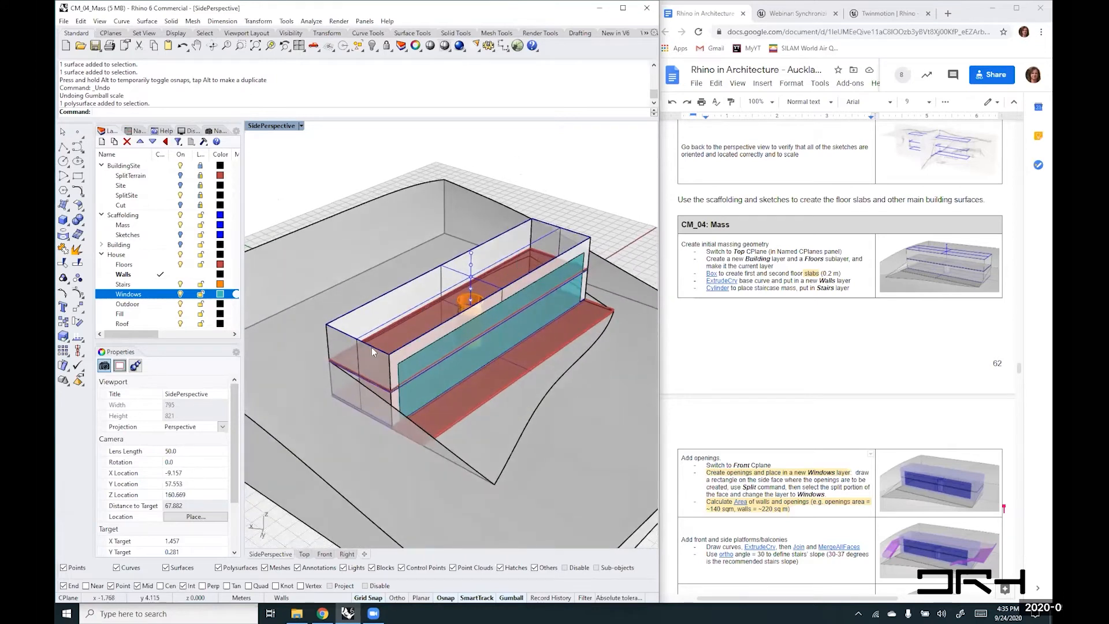
{"action": "left_click", "coordinate": [301, 125]}
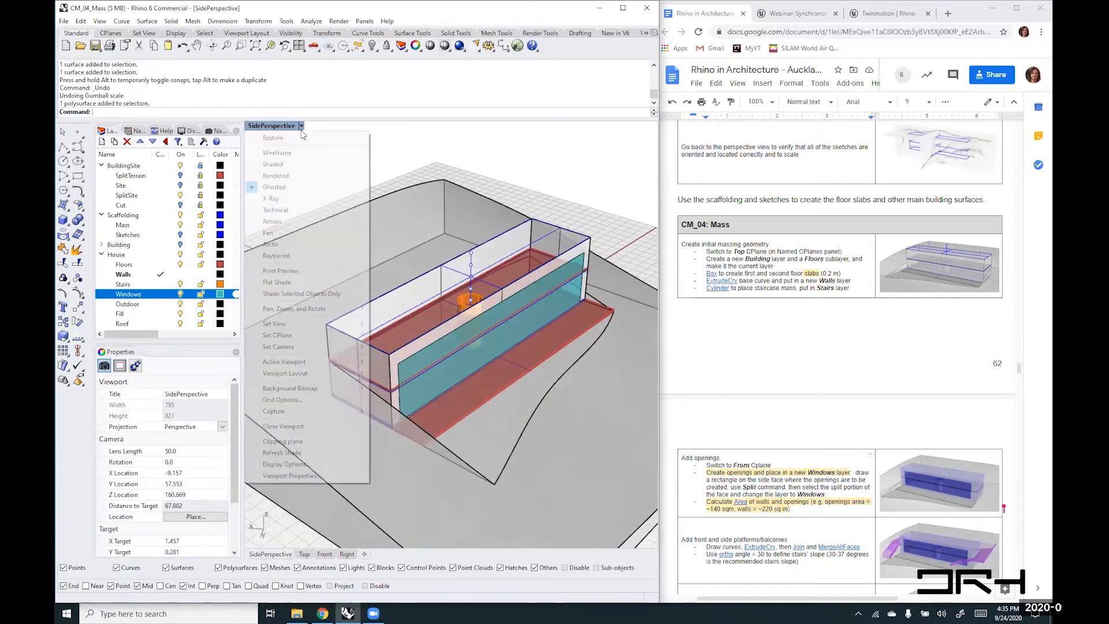
{"action": "left_click", "coordinate": [276, 176]}
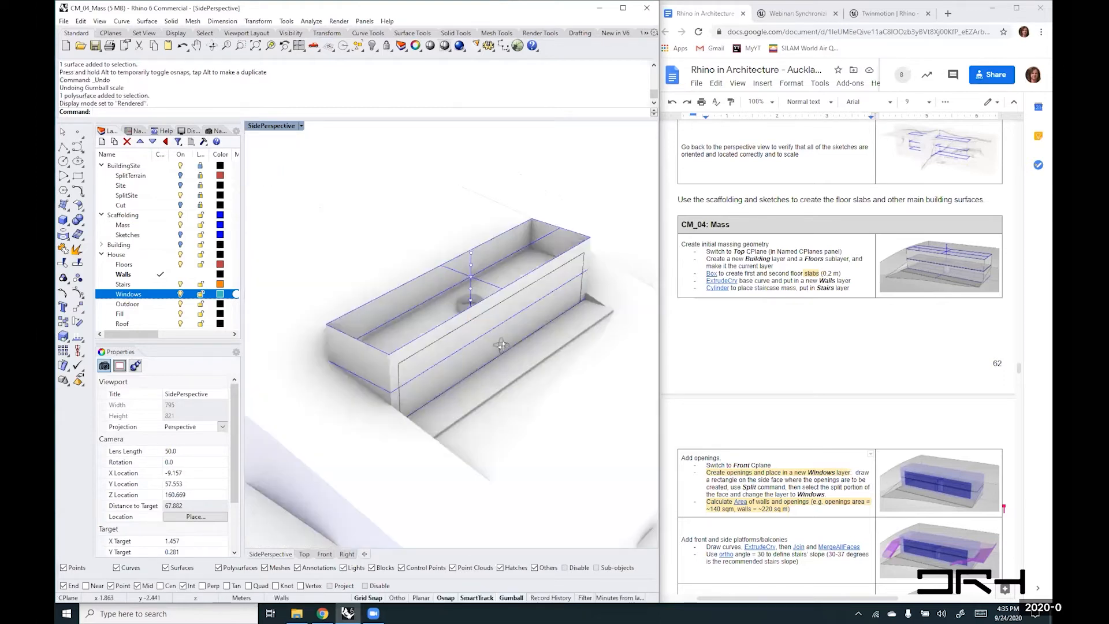
{"action": "right_click_drag", "start_coordinate": [518, 319], "coordinate": [485, 323]}
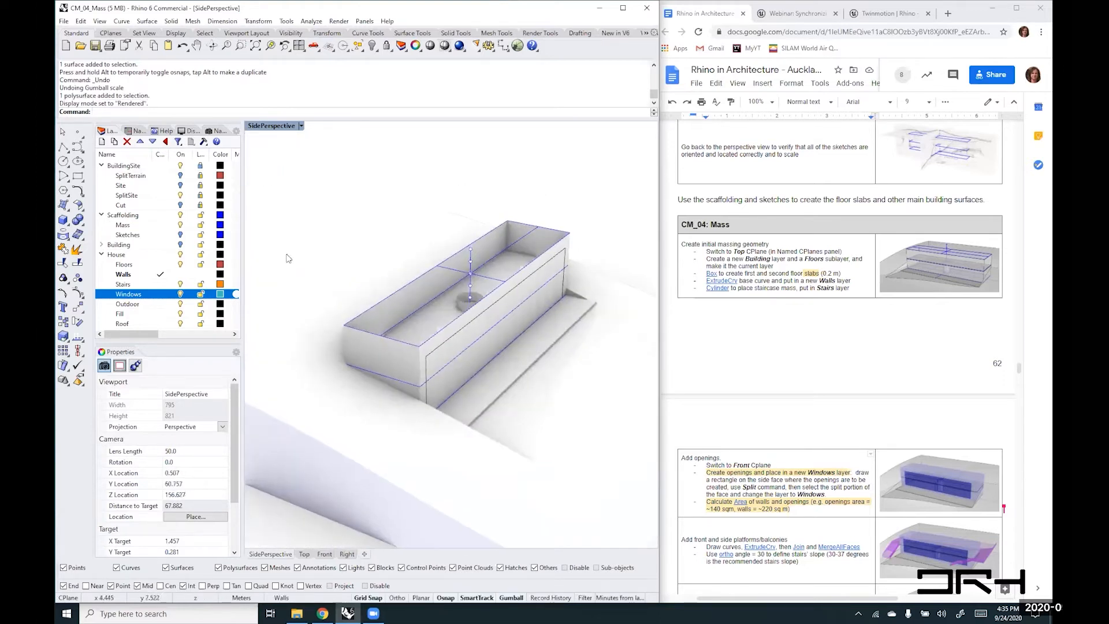
{"action": "left_click", "coordinate": [186, 215]}
{"action": "right_click_drag", "start_coordinate": [552, 338], "coordinate": [438, 329]}
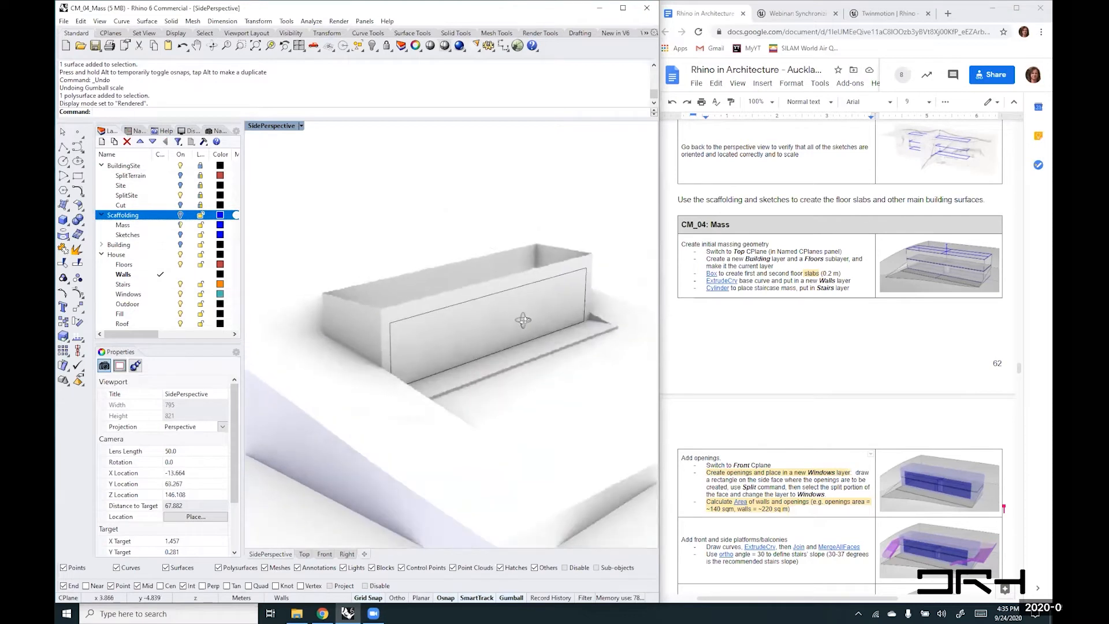
- Reassign the rectangle curve outlining the front wall's window to the Mass sublayer of Scaffolding and deselect it
{"action": "left_click", "coordinate": [404, 318]}
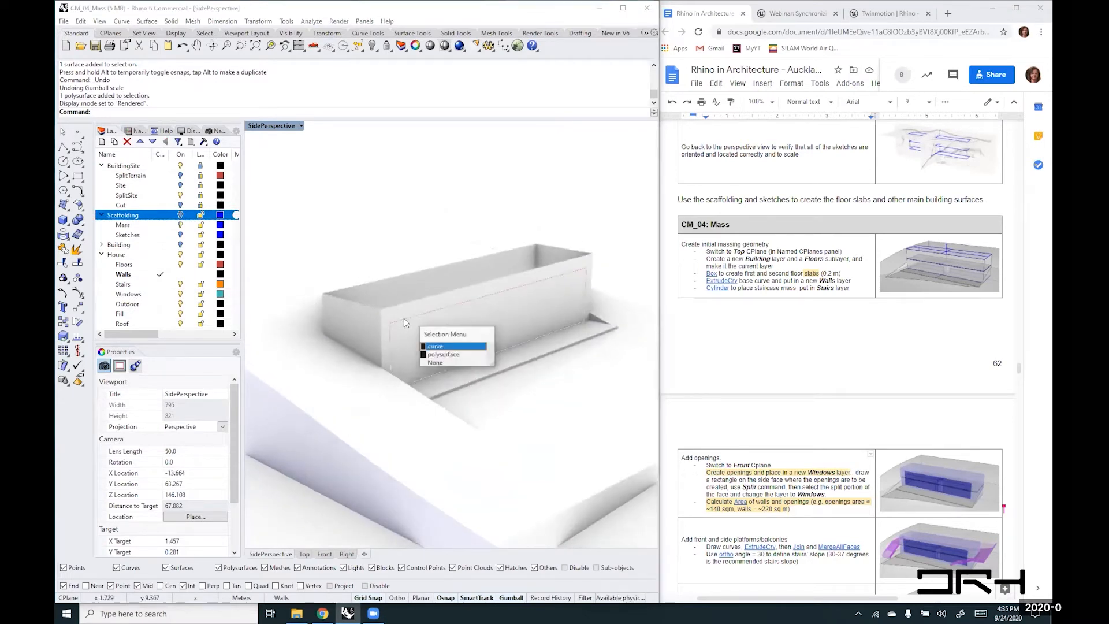
{"action": "left_click", "coordinate": [445, 348]}
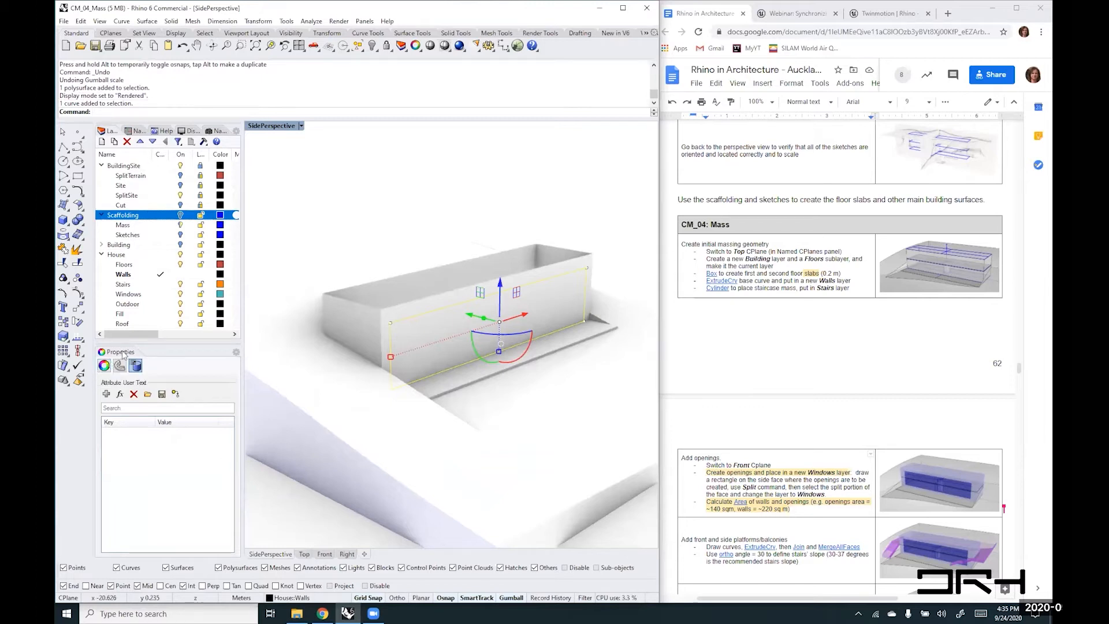
{"action": "left_click", "coordinate": [103, 365]}
{"action": "left_click", "coordinate": [222, 416]}
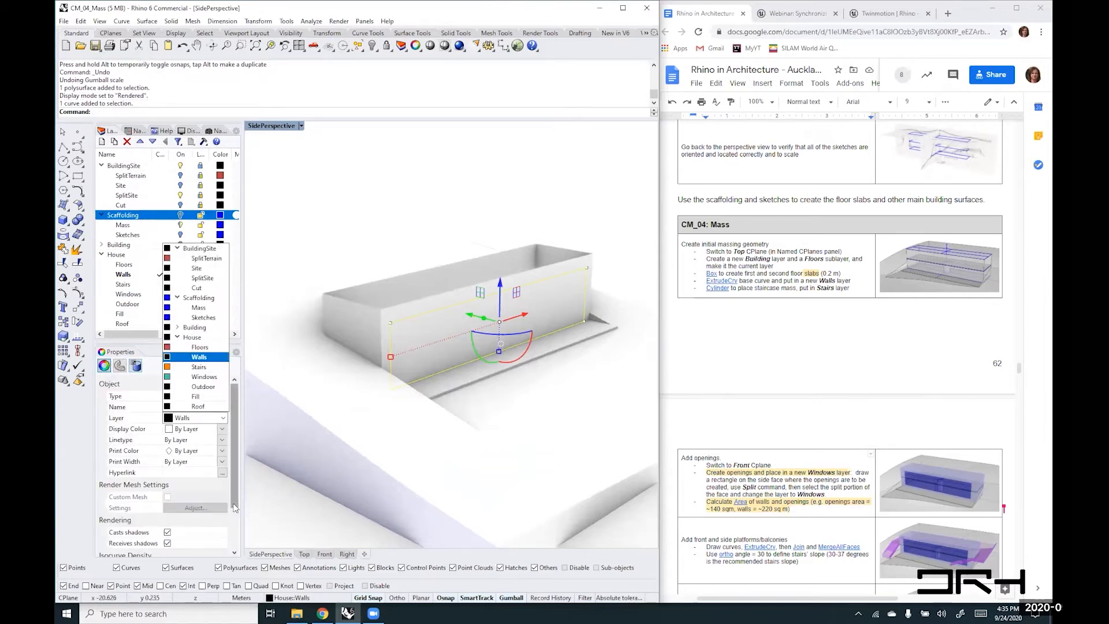
{"action": "left_click", "coordinate": [224, 292]}
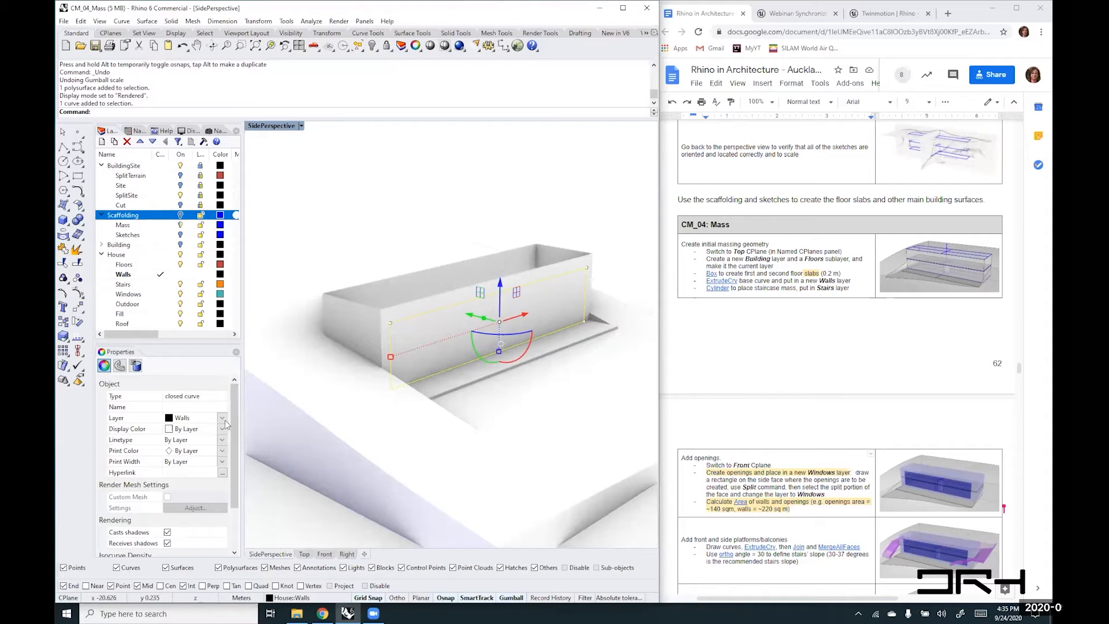
{"action": "left_click", "coordinate": [224, 419]}
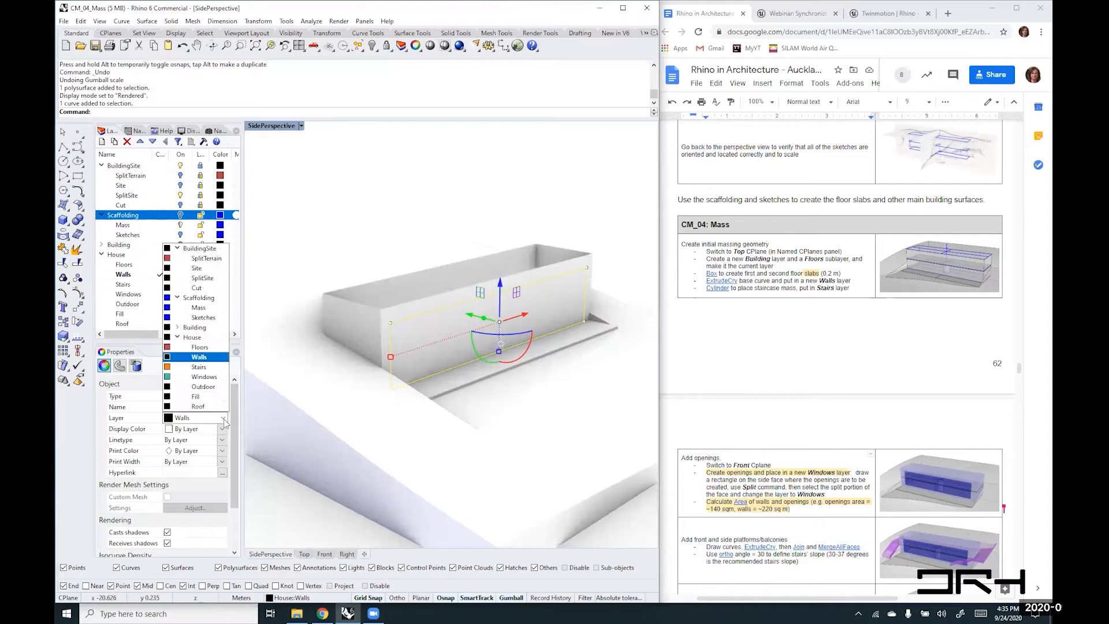
{"action": "left_click", "coordinate": [205, 308]}
{"action": "left_click", "coordinate": [415, 211]}
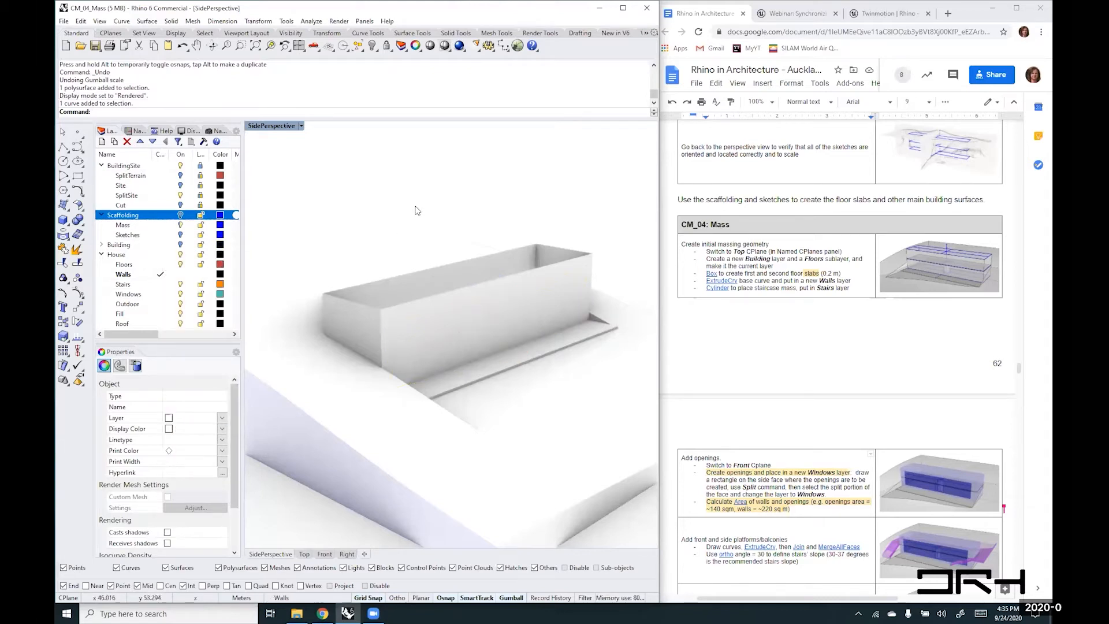
- Assign a Glass type material to the Windows layer, keeping its default settings
{"action": "right_click_drag", "start_coordinate": [503, 195], "coordinate": [467, 214]}
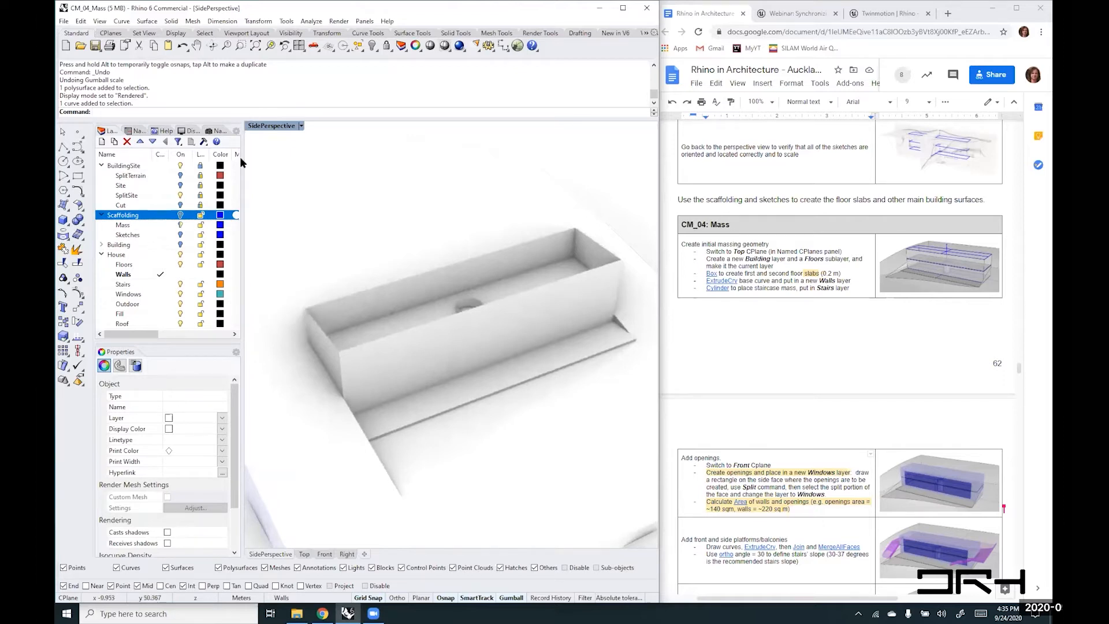
{"action": "left_click_drag", "start_coordinate": [243, 247], "coordinate": [283, 247]}
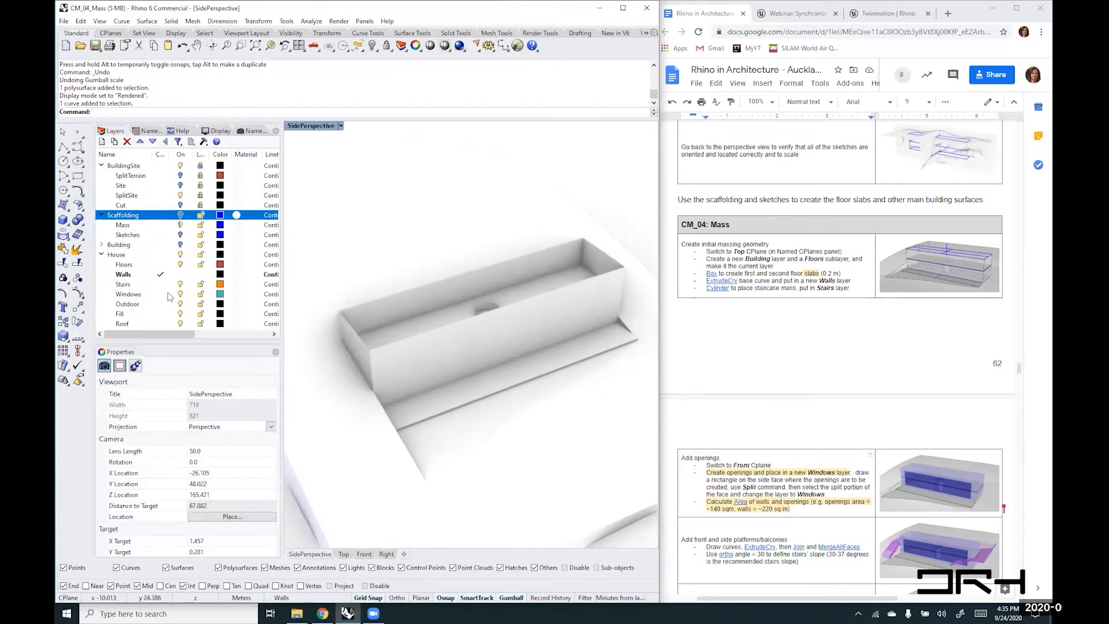
{"action": "left_click", "coordinate": [236, 294]}
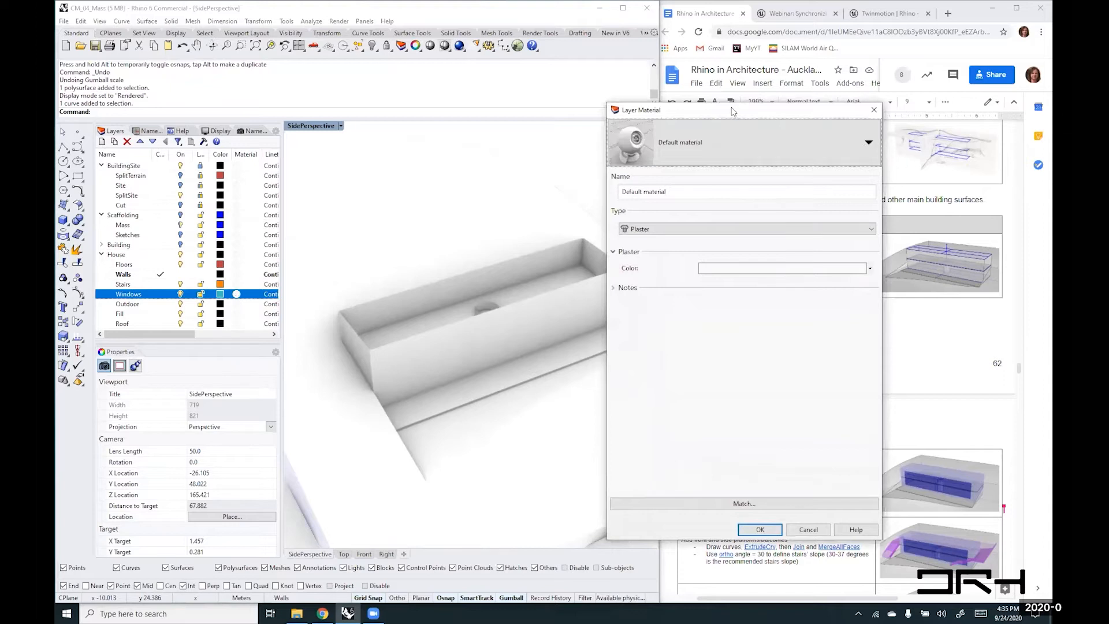
{"action": "left_click_drag", "start_coordinate": [710, 105], "coordinate": [449, 83]}
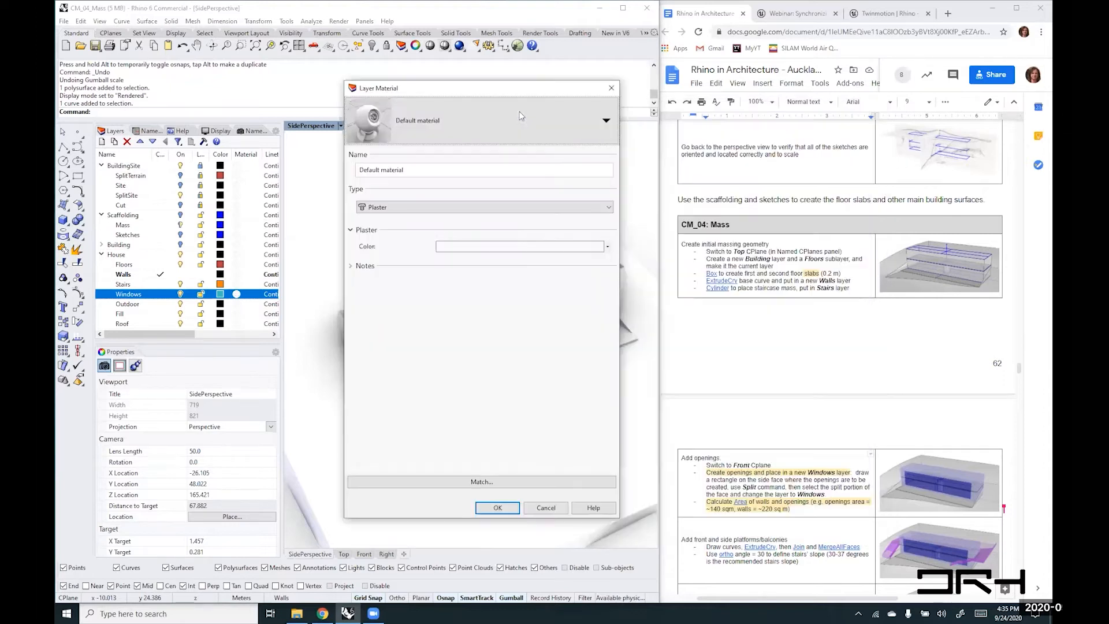
{"action": "left_click", "coordinate": [609, 207]}
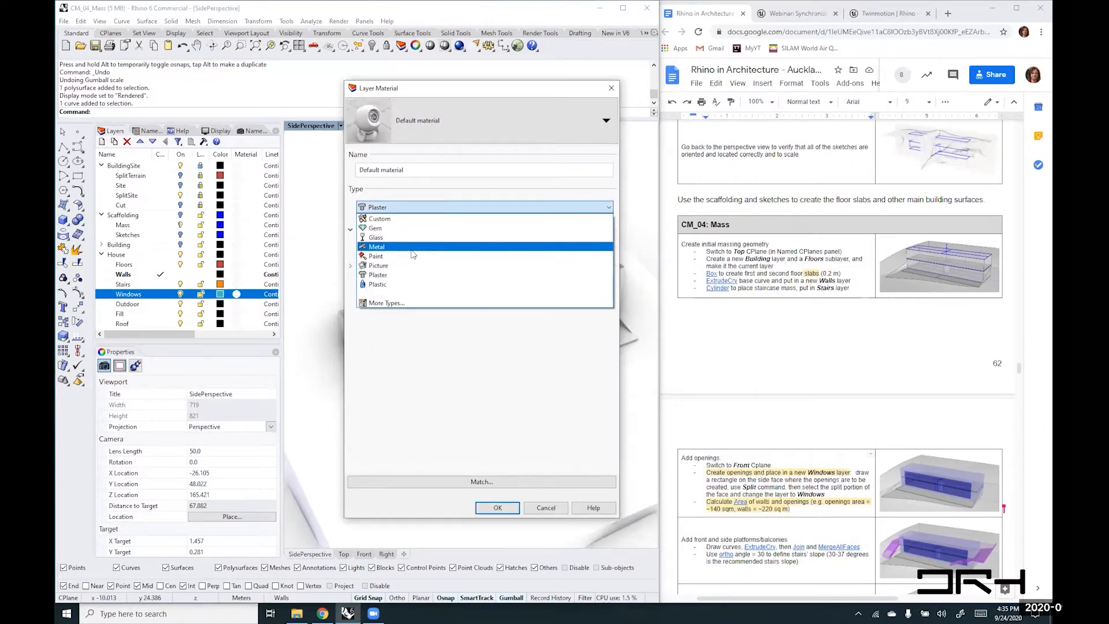
{"action": "left_click", "coordinate": [397, 243]}
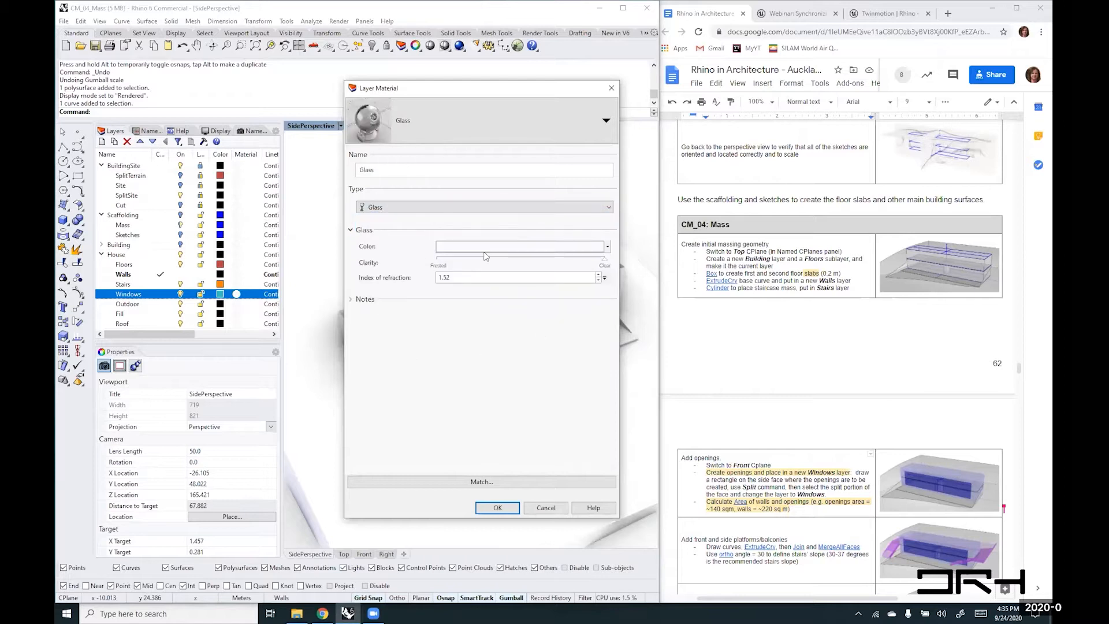
{"action": "left_click", "coordinate": [497, 507]}
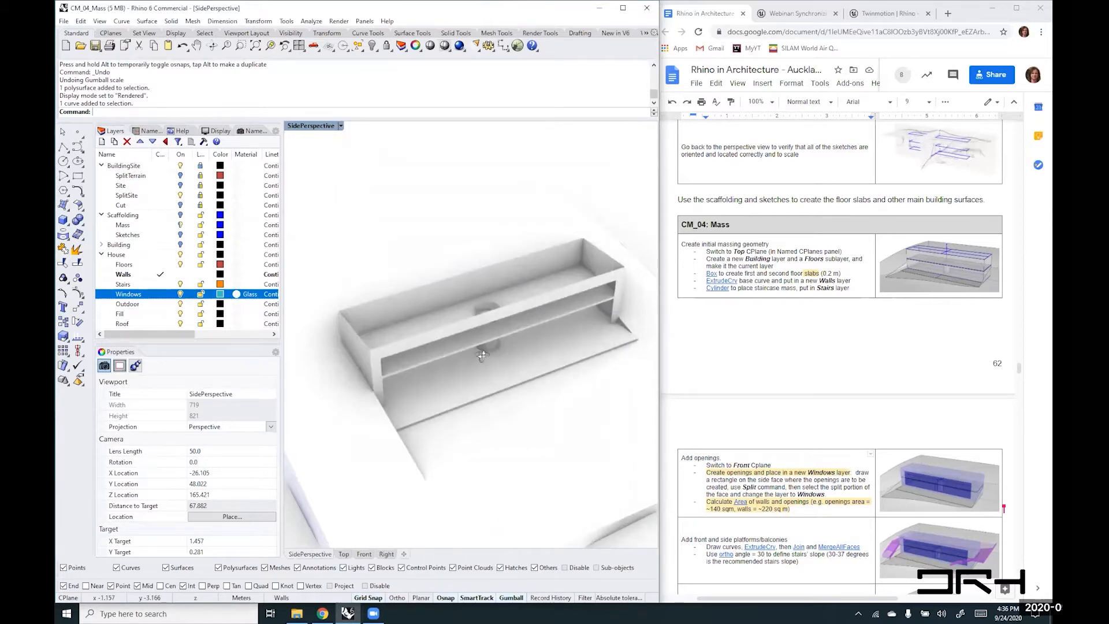
- Show the SidePerspective viewport in Ghosted display mode and look at the house from its front and end walls
{"action": "right_click_drag", "start_coordinate": [482, 357], "coordinate": [572, 350]}
{"action": "scroll", "coordinate": [540, 303], "scroll_direction": "up", "scroll_amount": 4}
{"action": "right_click_drag", "start_coordinate": [370, 392], "coordinate": [545, 383]}
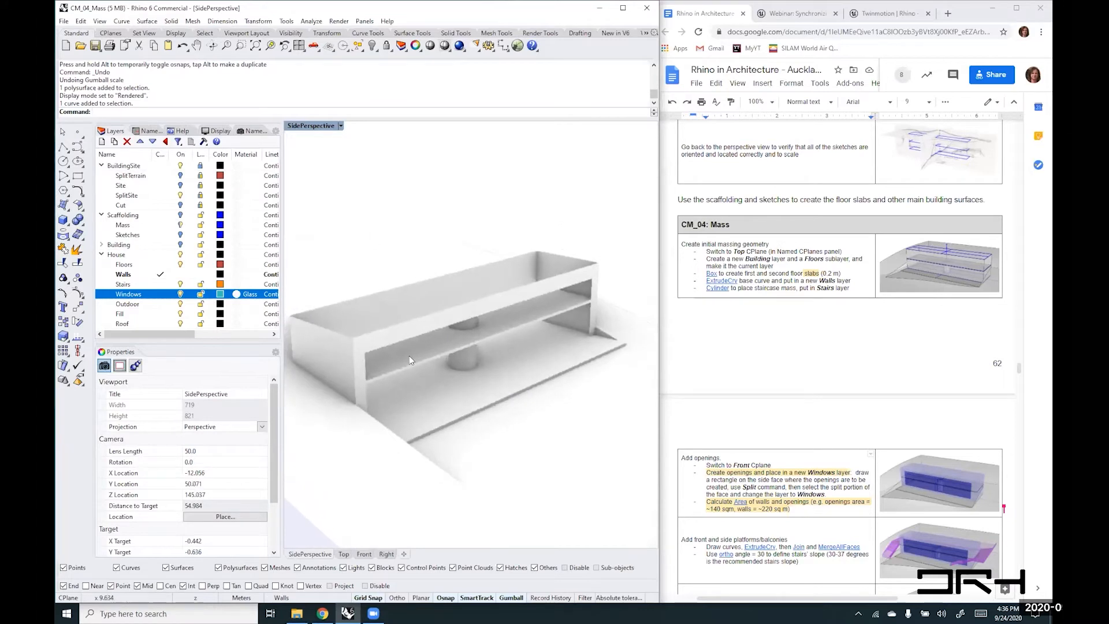
{"action": "right_click_drag", "start_coordinate": [448, 338], "coordinate": [434, 357]}
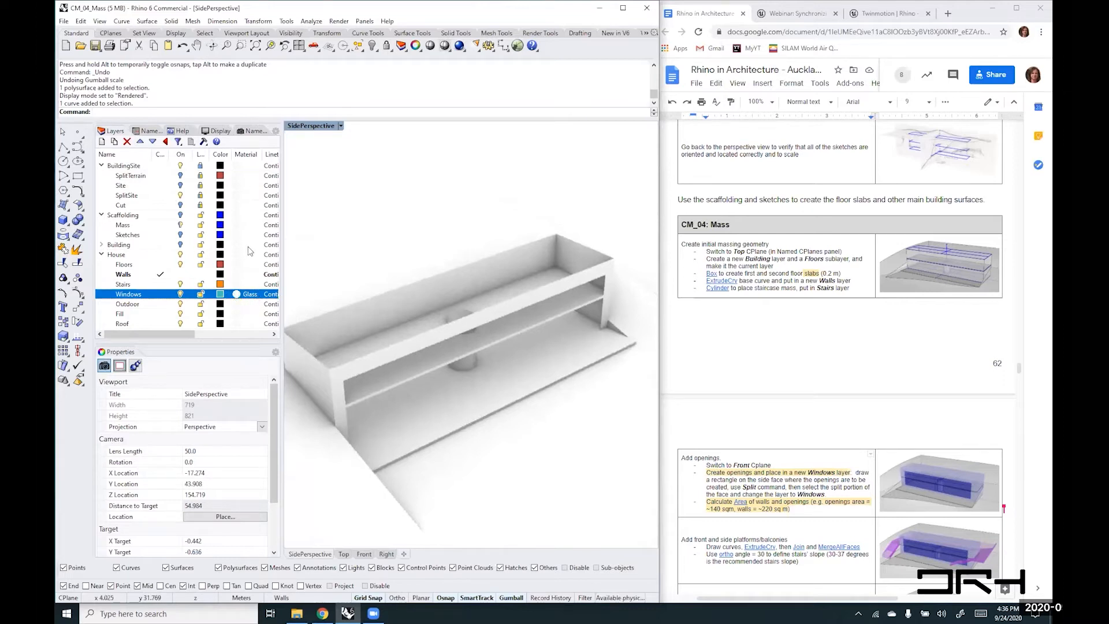
{"action": "left_click", "coordinate": [340, 125]}
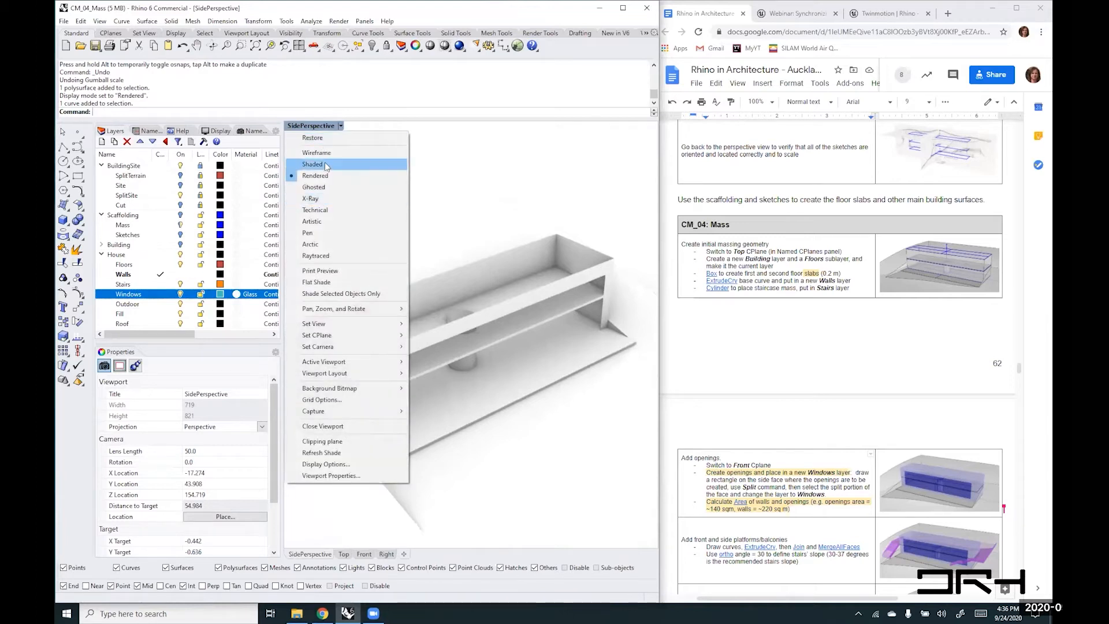
{"action": "left_click", "coordinate": [321, 187]}
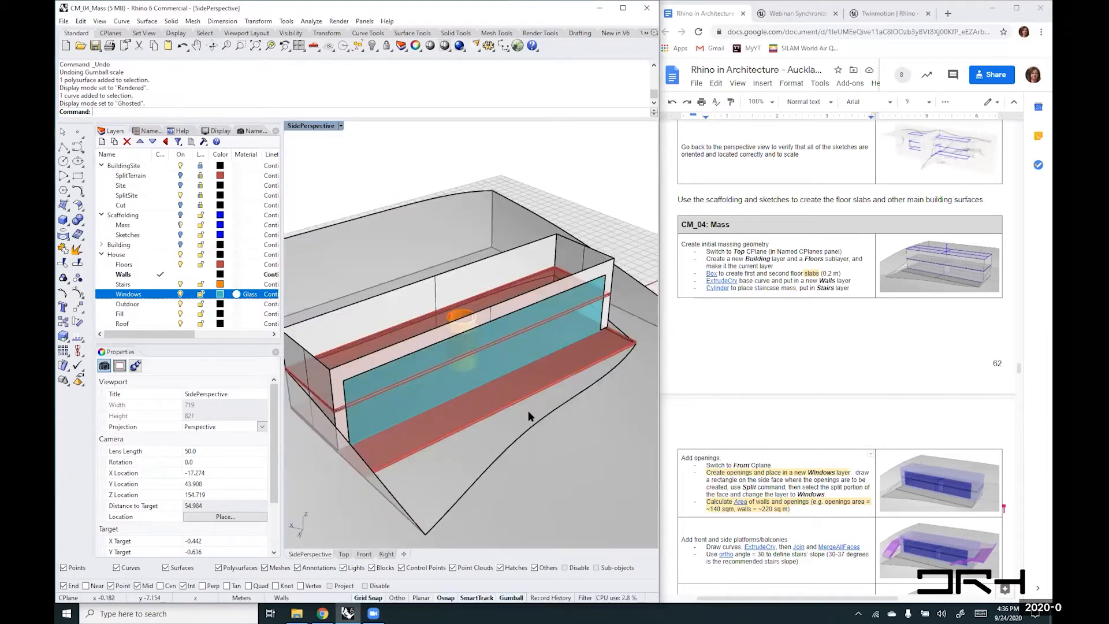
{"action": "right_click_drag", "start_coordinate": [618, 298], "coordinate": [533, 385]}
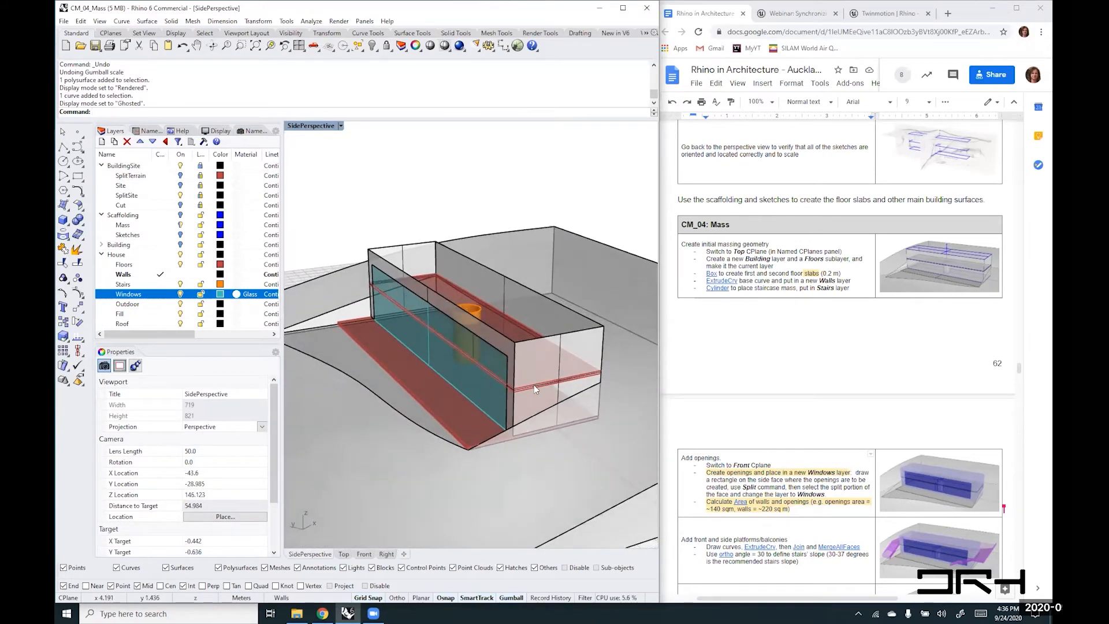
- Make Outdoor the current layer and extrude the upper floor slab's top edge at the near end wall 2 m outward
{"action": "scroll", "coordinate": [594, 381], "scroll_direction": "up", "scroll_amount": 5}
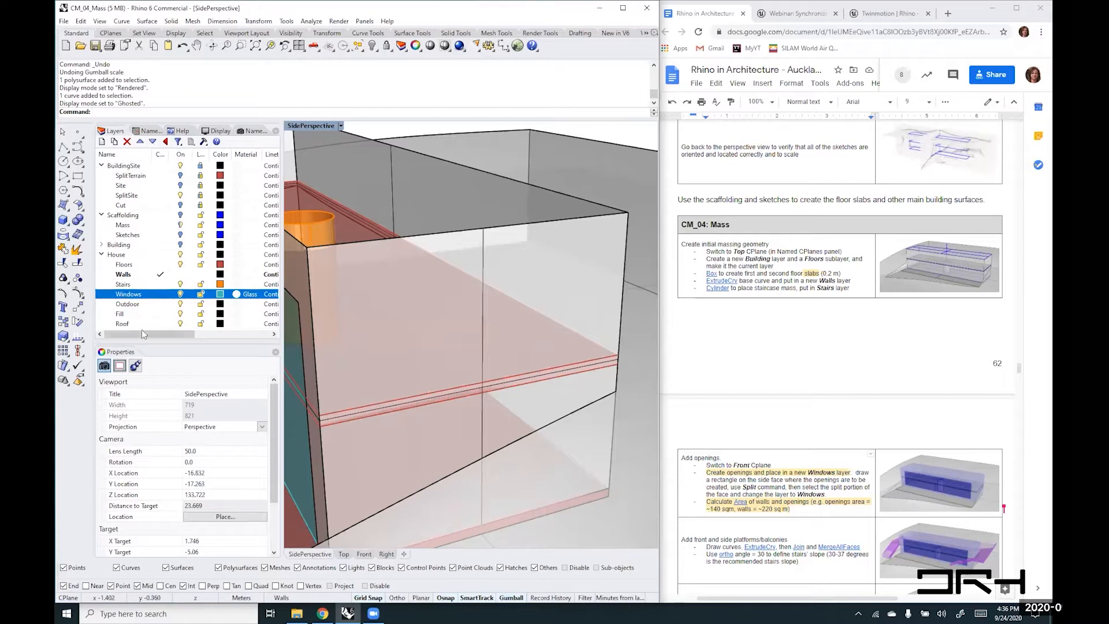
{"action": "left_click", "coordinate": [160, 305]}
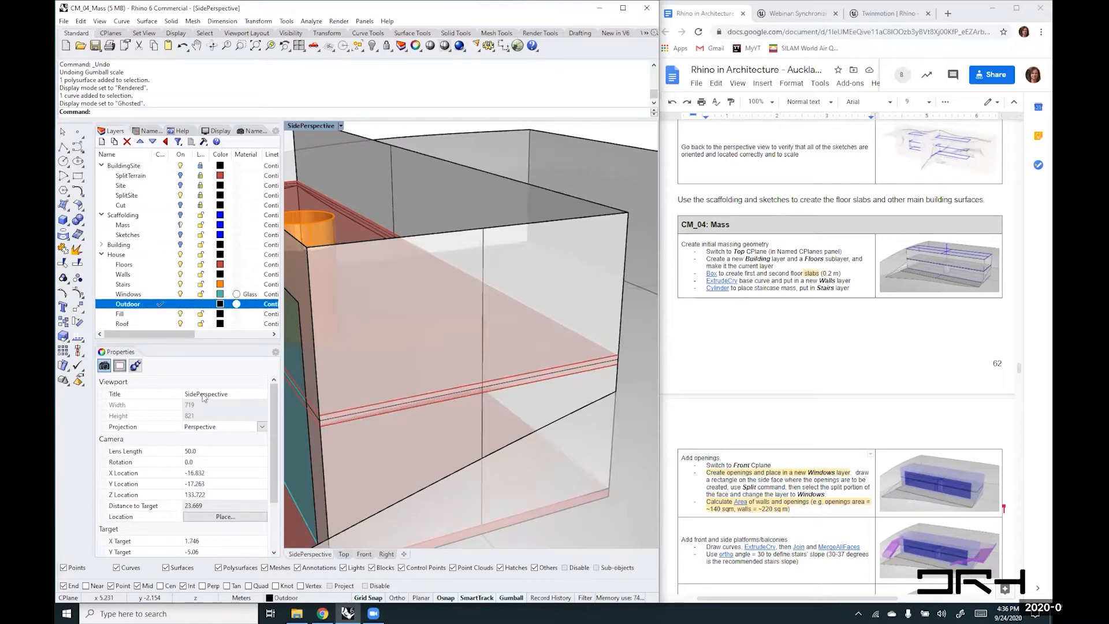
{"action": "left_click", "coordinate": [449, 389], "text": "ctrl+shift"}
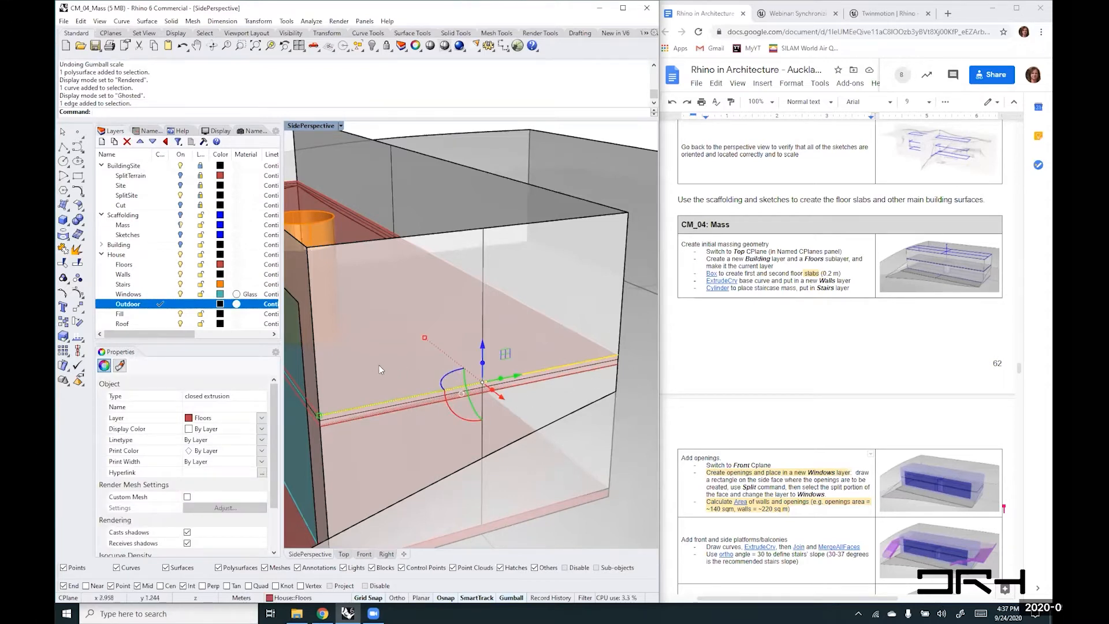
{"action": "right_click_drag", "start_coordinate": [379, 365], "coordinate": [413, 369]}
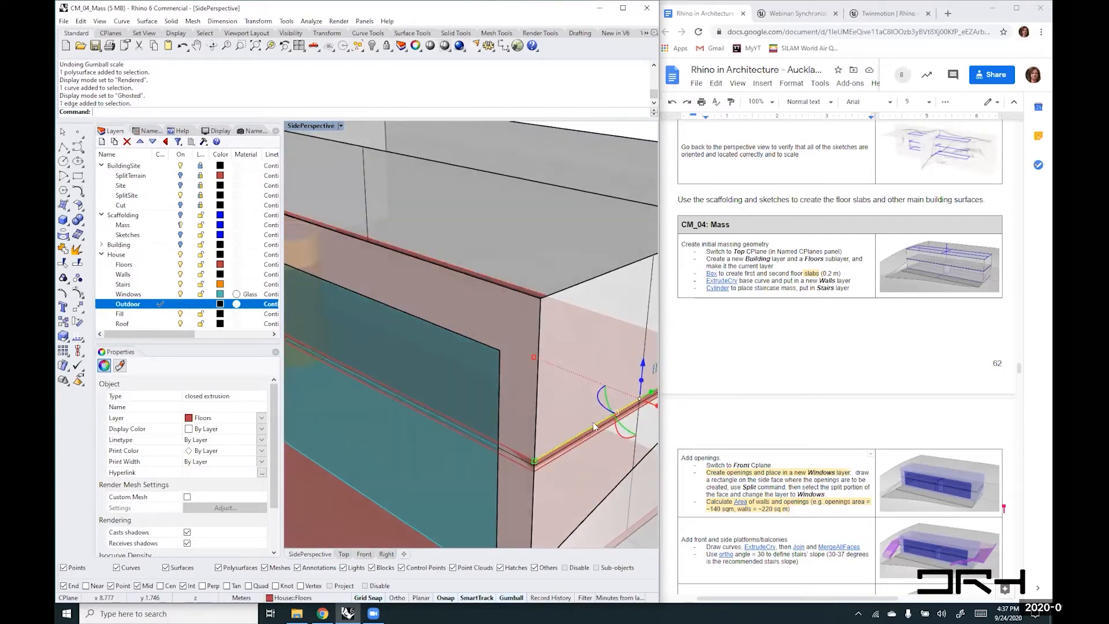
{"action": "scroll", "coordinate": [565, 411], "scroll_direction": "down", "scroll_amount": 3}
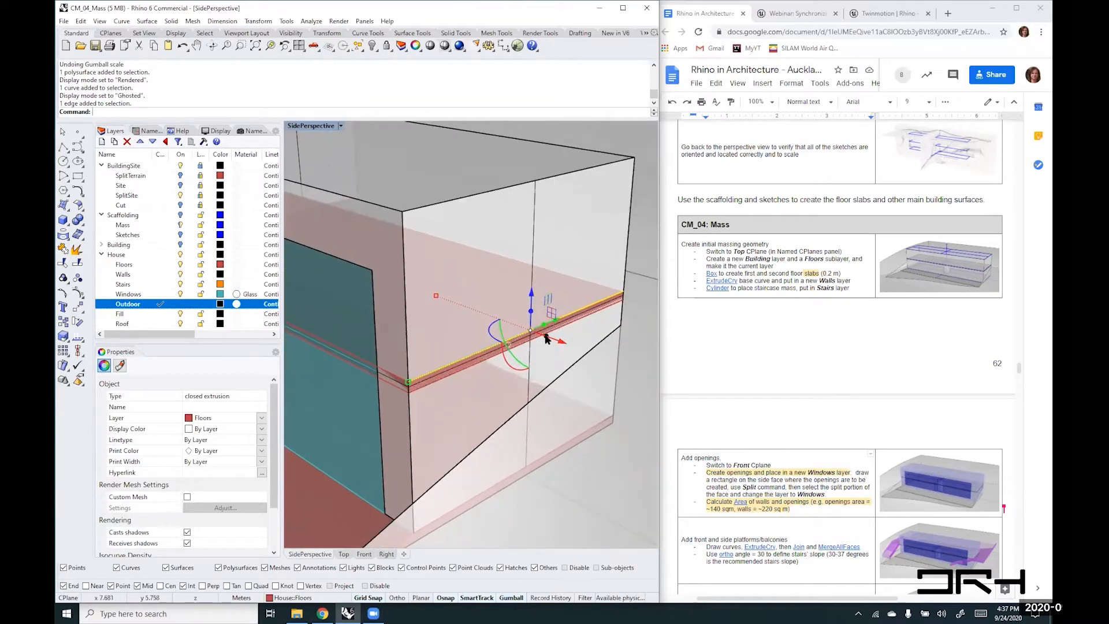
{"action": "left_click_drag", "start_coordinate": [546, 339], "coordinate": [657, 413]}
{"action": "left_click_drag", "start_coordinate": [651, 414], "coordinate": [652, 415]}
{"action": "type", "text": "2"}
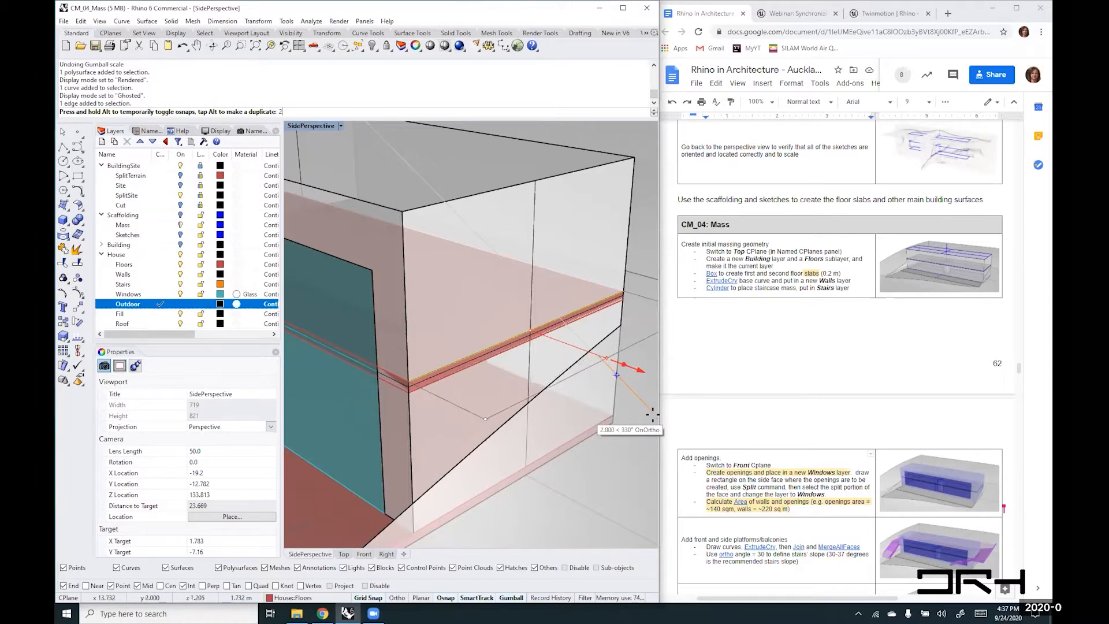
{"action": "key", "text": "Return"}
- Show the SidePerspective viewport in Shaded display mode and bring the opposite end of the house into view
{"action": "mouse_move", "coordinate": [459, 403]}
{"action": "right_mouse_down"}
{"action": "mouse_move", "coordinate": [461, 385]}
{"action": "mouse_move", "coordinate": [394, 380]}
{"action": "mouse_move", "coordinate": [526, 372]}
{"action": "right_mouse_up"}
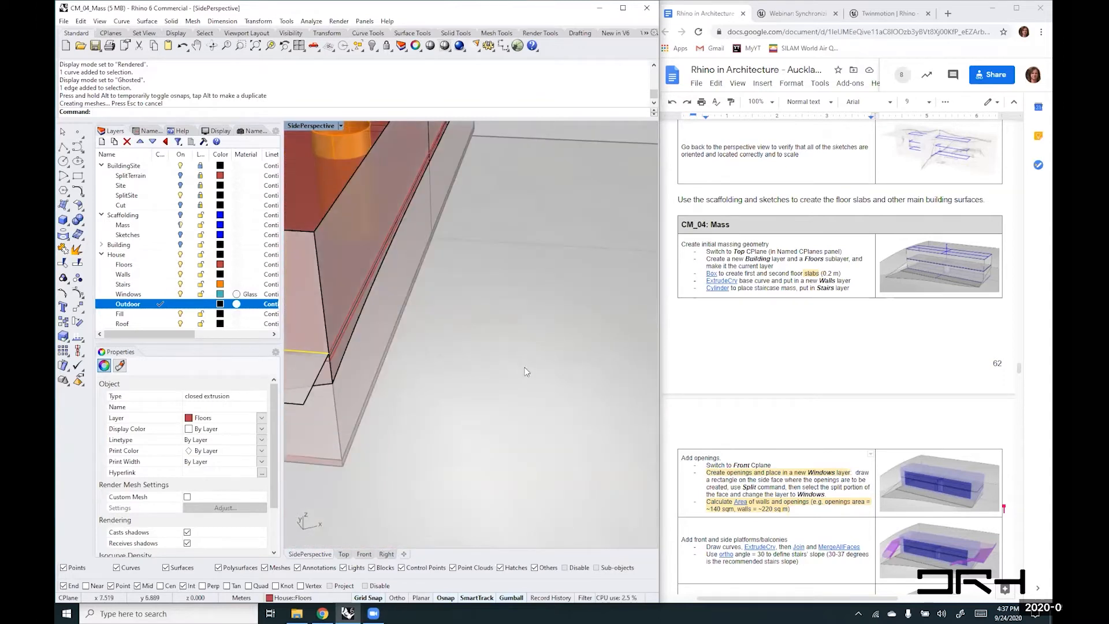
{"action": "left_click", "coordinate": [340, 126]}
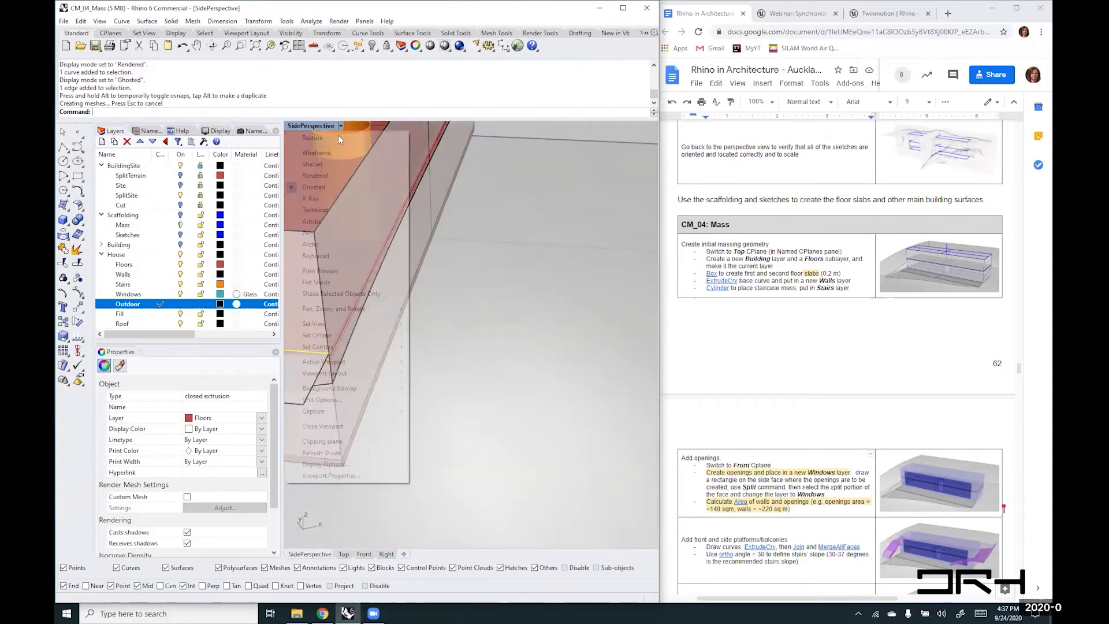
{"action": "left_click", "coordinate": [318, 164]}
{"action": "mouse_move", "coordinate": [447, 341]}
{"action": "right_mouse_down"}
{"action": "mouse_move", "coordinate": [336, 377]}
{"action": "mouse_move", "coordinate": [457, 366]}
{"action": "mouse_move", "coordinate": [366, 317]}
{"action": "mouse_move", "coordinate": [460, 364]}
{"action": "mouse_move", "coordinate": [367, 359]}
{"action": "mouse_move", "coordinate": [494, 349]}
{"action": "mouse_move", "coordinate": [434, 343]}
{"action": "right_mouse_up"}
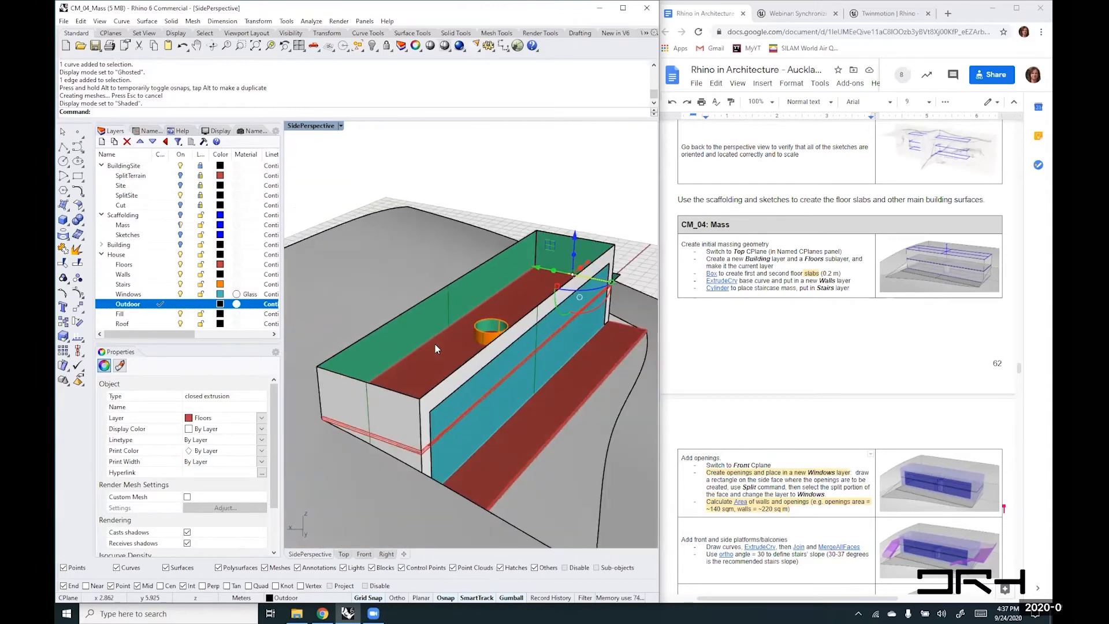
{"action": "scroll", "coordinate": [365, 430], "scroll_direction": "up", "scroll_amount": 4}
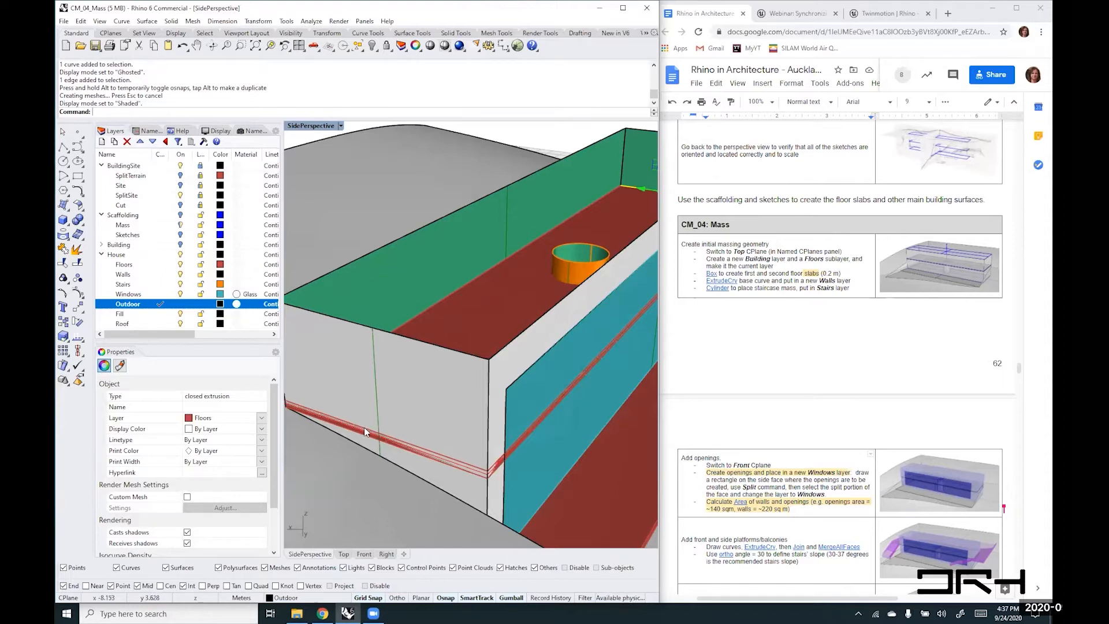
{"action": "left_click", "coordinate": [365, 430]}
{"action": "scroll", "coordinate": [390, 425], "scroll_direction": "down", "scroll_amount": 4}
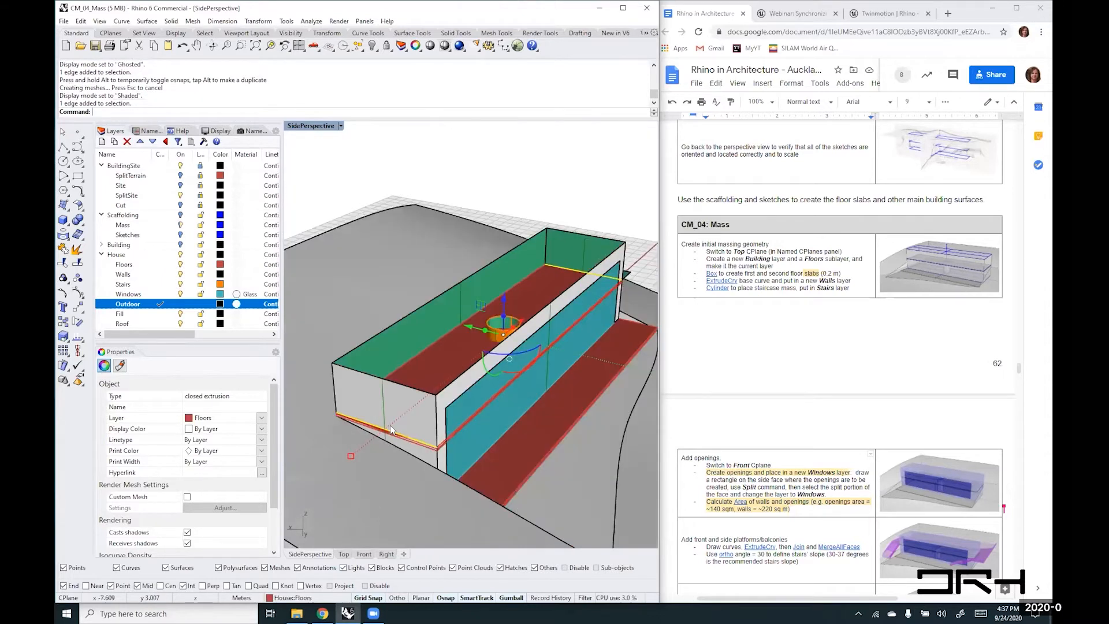
{"action": "key", "text": "Escape"}
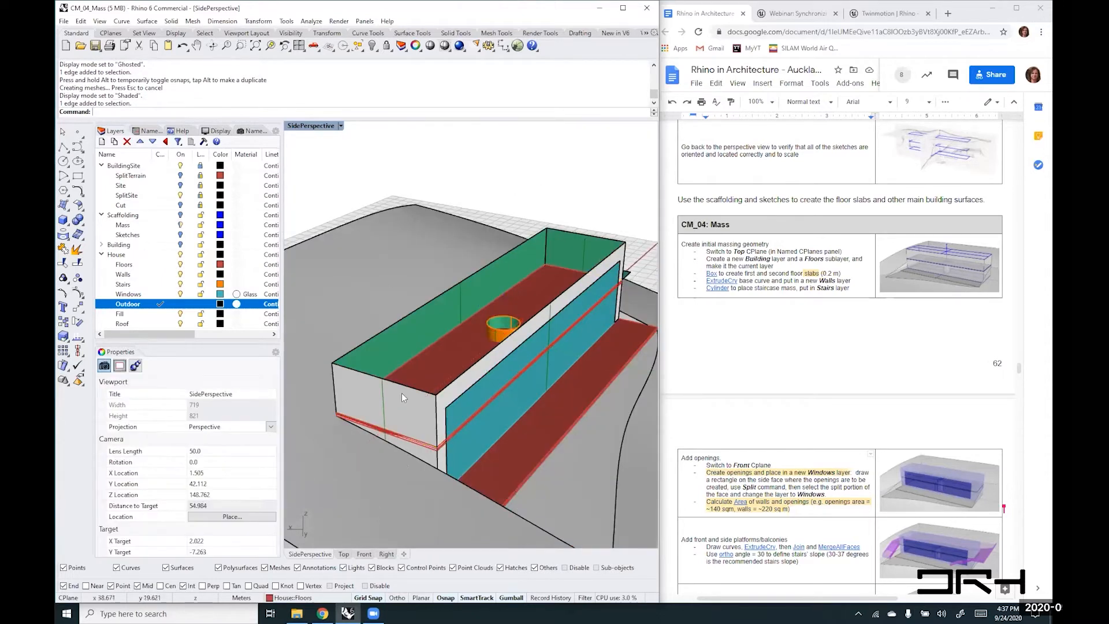
- Extrude the upper floor slab's top edge at the opposite end wall 2 m outward and deselect it
{"action": "scroll", "coordinate": [400, 428], "scroll_direction": "up", "scroll_amount": 3}
{"action": "left_click", "coordinate": [401, 436], "text": "ctrl+shift"}
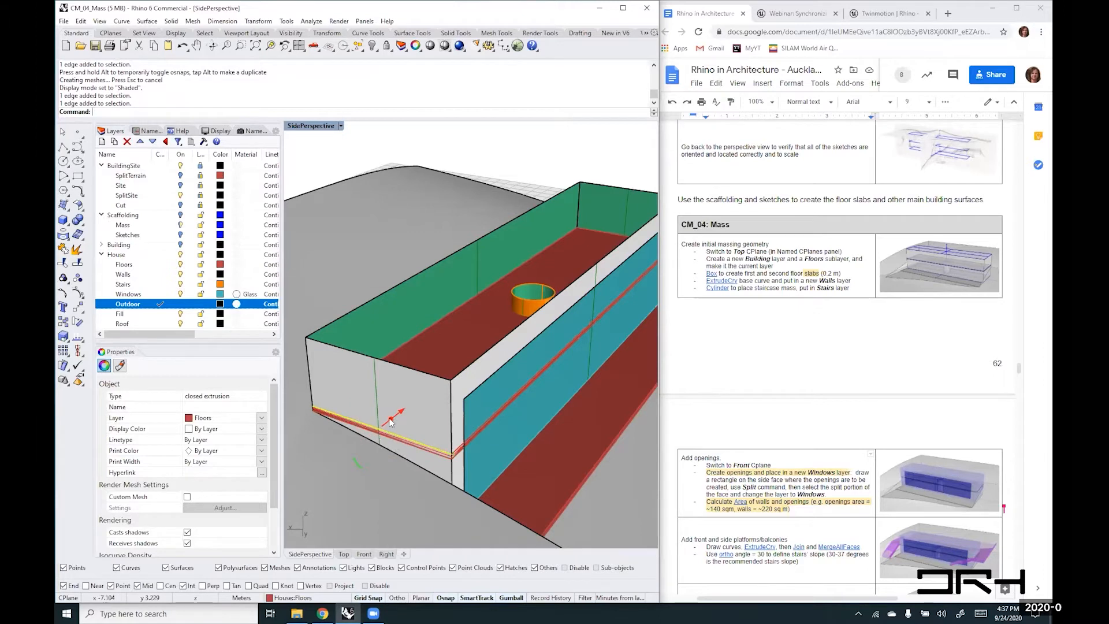
{"action": "left_click_drag", "start_coordinate": [390, 420], "coordinate": [338, 457]}
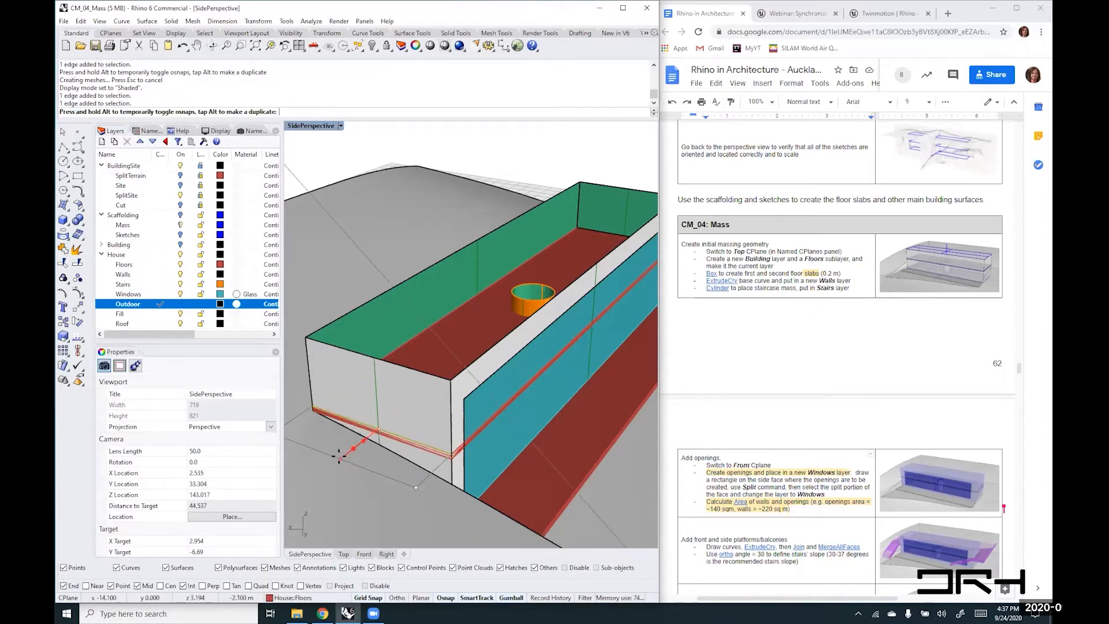
{"action": "type", "text": "2"}
{"action": "key", "text": "Return"}
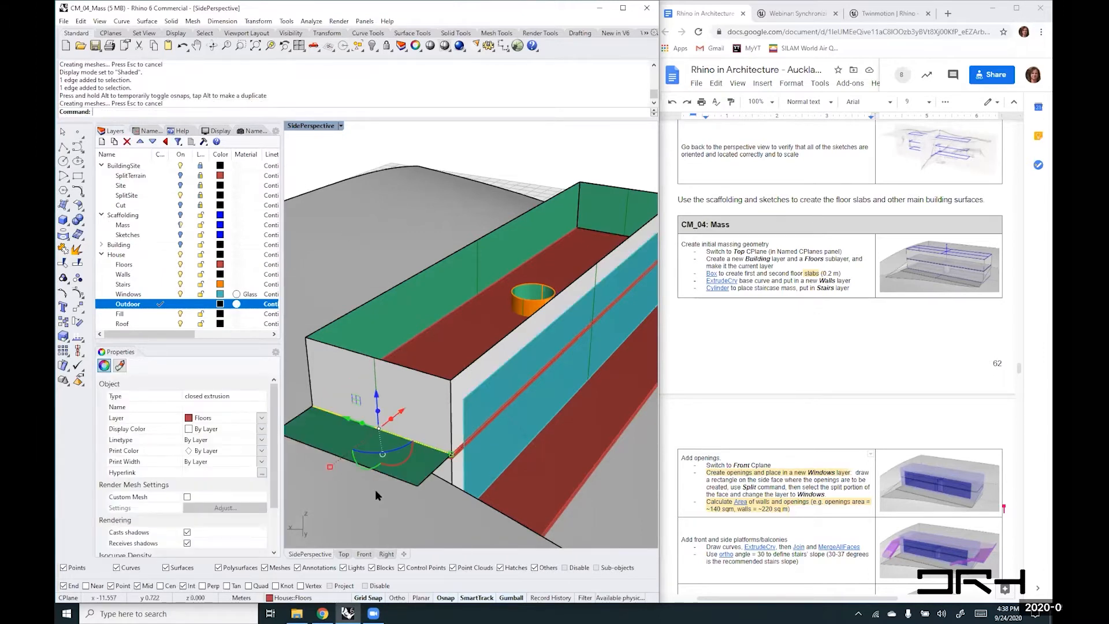
{"action": "left_click", "coordinate": [534, 156]}
- Select both balcony surfaces at the house's ends and inspect their normal directions with Dir in FlipNormal mode
{"action": "mouse_move", "coordinate": [347, 377]}
{"action": "right_mouse_down"}
{"action": "mouse_move", "coordinate": [414, 369]}
{"action": "mouse_move", "coordinate": [408, 343]}
{"action": "mouse_move", "coordinate": [366, 339]}
{"action": "mouse_move", "coordinate": [347, 349]}
{"action": "mouse_move", "coordinate": [357, 342]}
{"action": "mouse_move", "coordinate": [389, 365]}
{"action": "mouse_move", "coordinate": [350, 365]}
{"action": "right_mouse_up"}
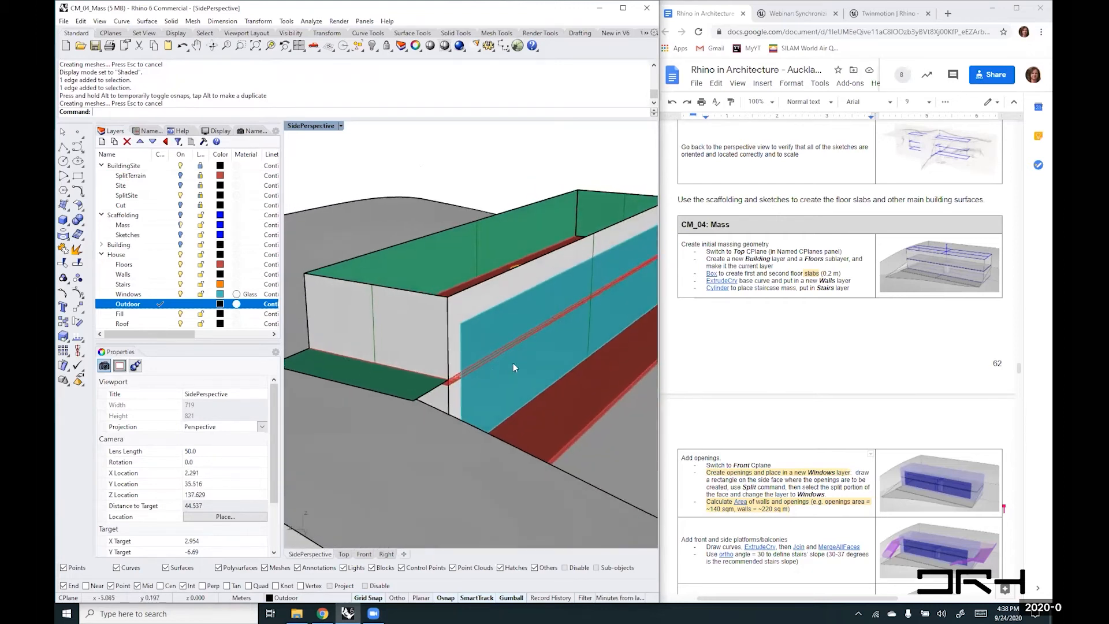
{"action": "mouse_move", "coordinate": [543, 355]}
{"action": "right_mouse_down"}
{"action": "mouse_move", "coordinate": [528, 363]}
{"action": "mouse_move", "coordinate": [550, 358]}
{"action": "right_mouse_up"}
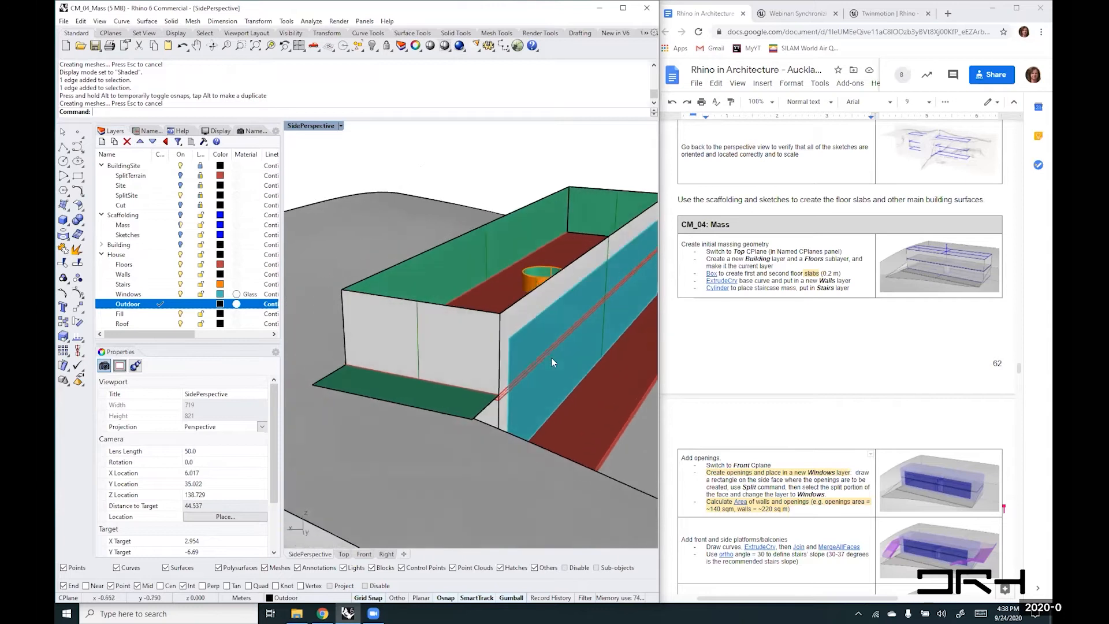
{"action": "left_click", "coordinate": [455, 396]}
{"action": "right_click_drag", "start_coordinate": [462, 373], "coordinate": [424, 344]}
{"action": "scroll", "coordinate": [523, 355], "scroll_direction": "up", "scroll_amount": 10}
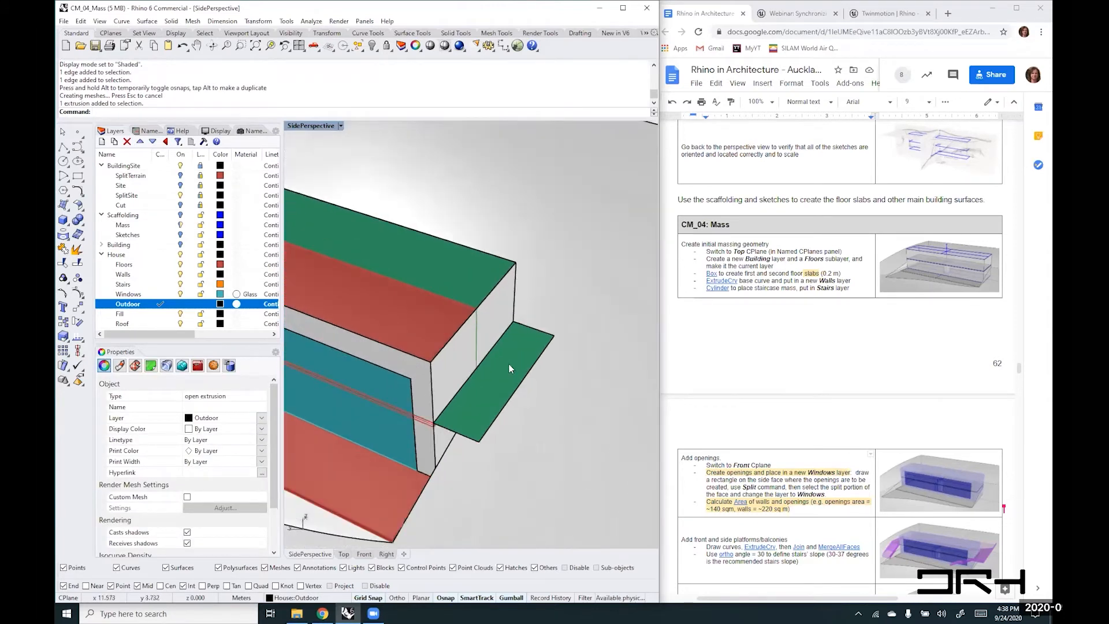
{"action": "left_click", "coordinate": [511, 358], "text": "shift"}
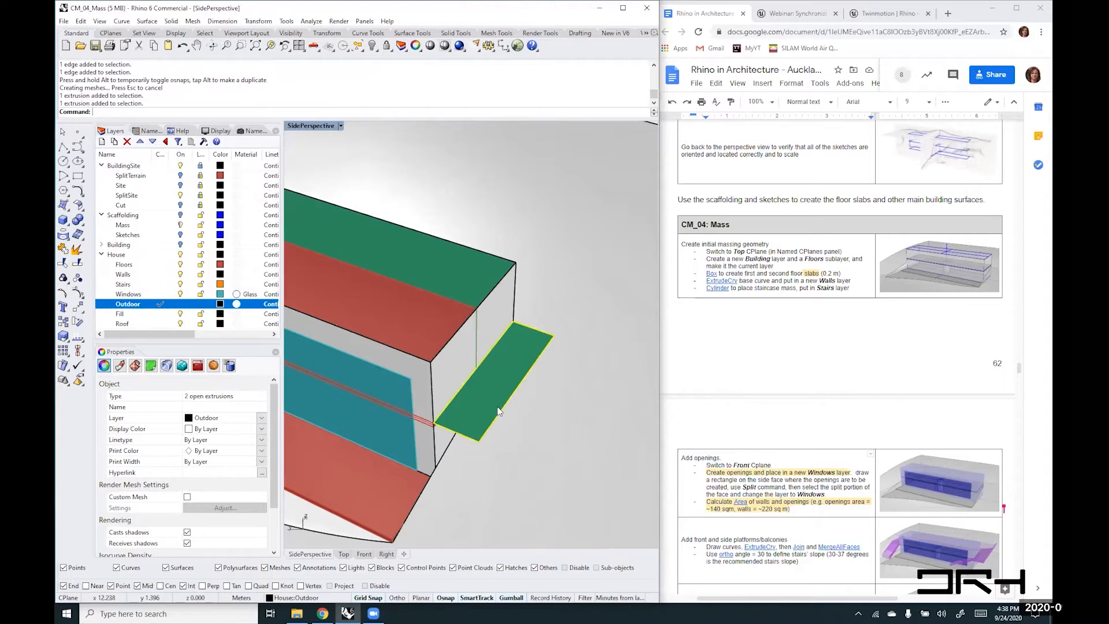
{"action": "type", "text": "Dir"}
{"action": "key", "text": "Return"}
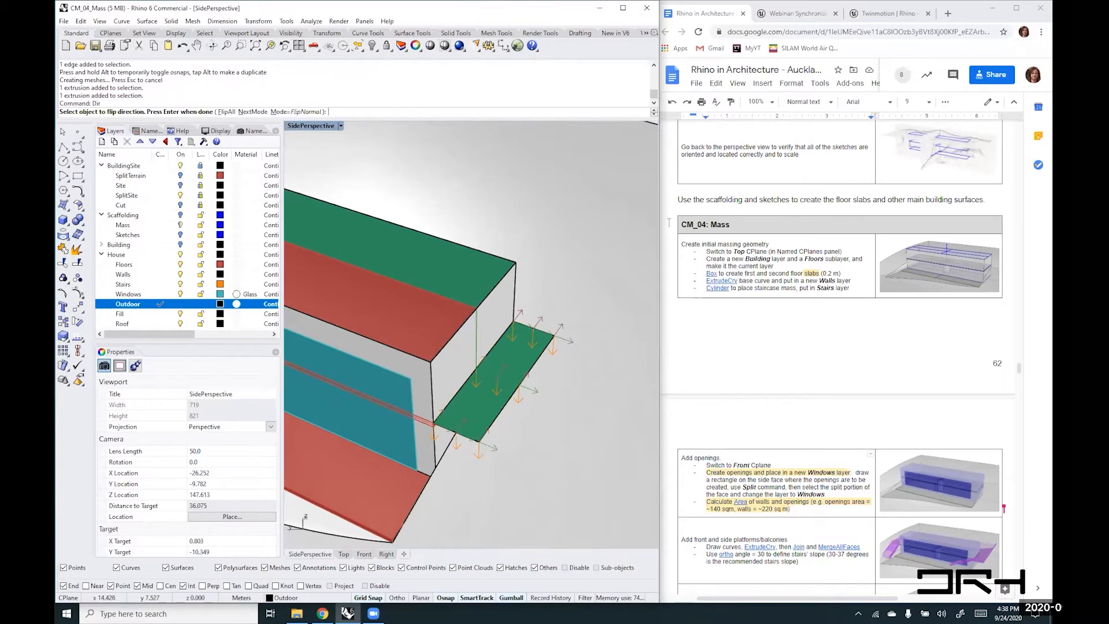
{"action": "left_click", "coordinate": [295, 112]}
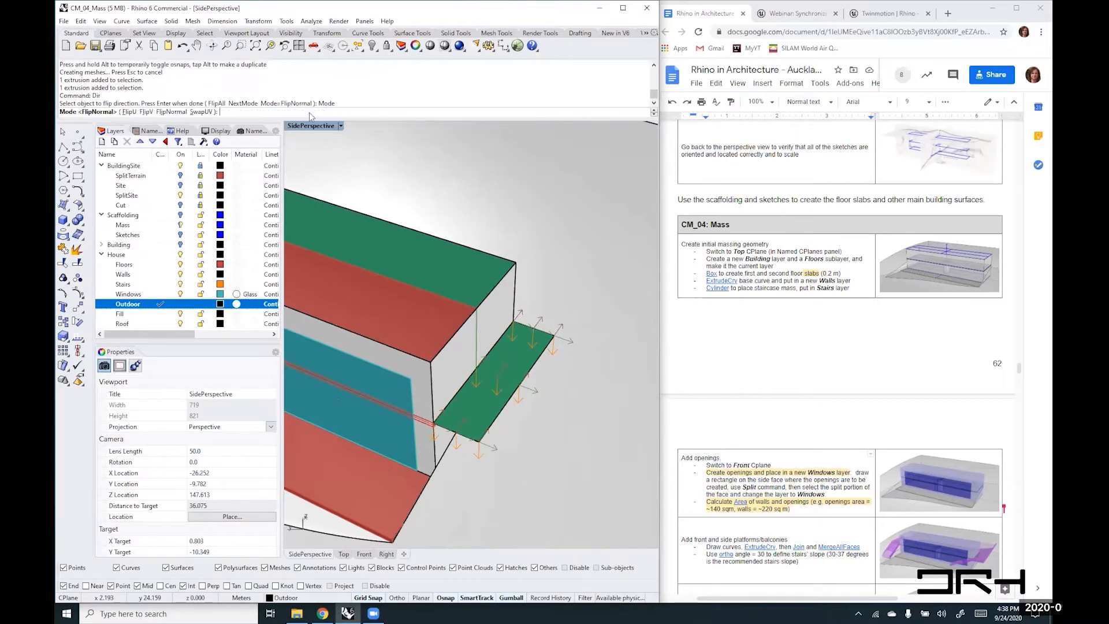
{"action": "key", "text": "Return"}
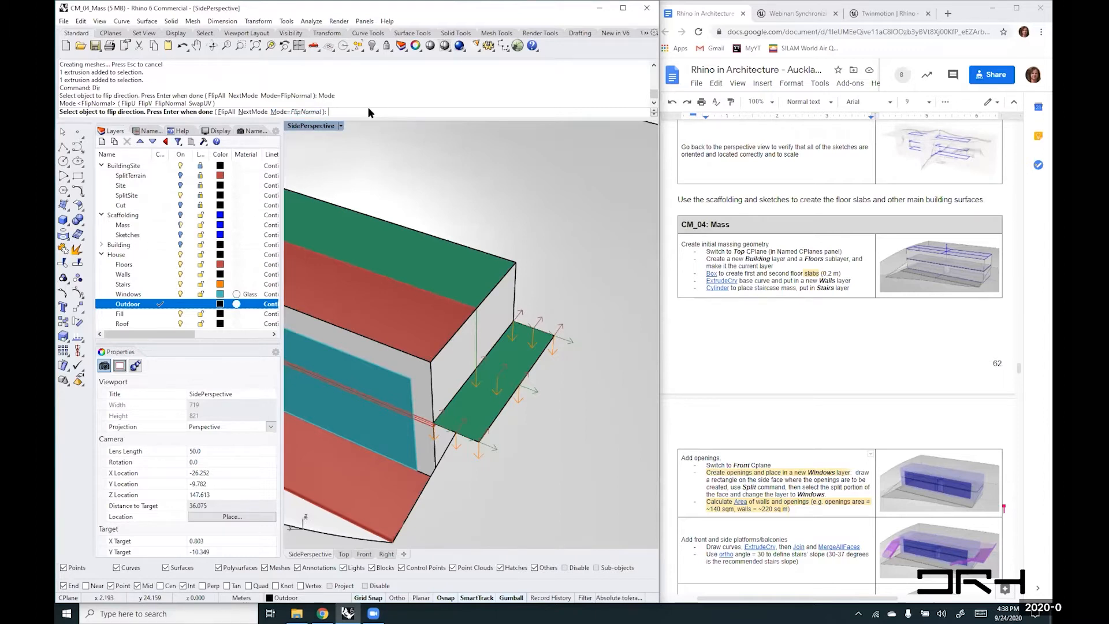
{"action": "key", "text": "Return"}
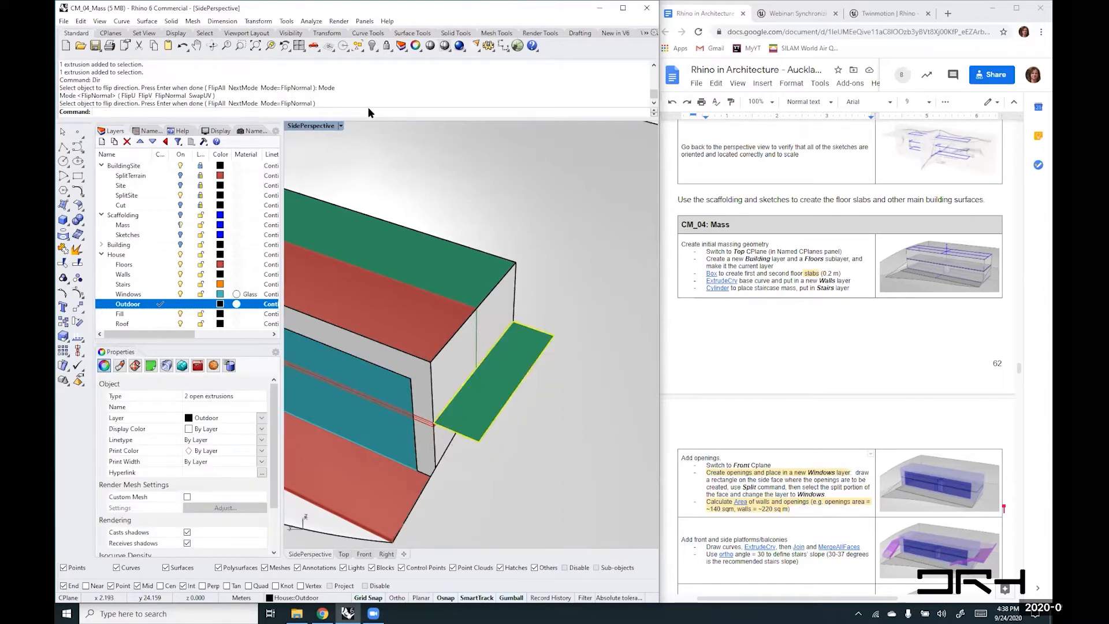
- Try to flip the normals of both selected balcony surfaces together using Dir in FlipNormal mode, and deselect them
{"action": "key", "text": "Return"}
{"action": "left_click", "coordinate": [299, 112]}
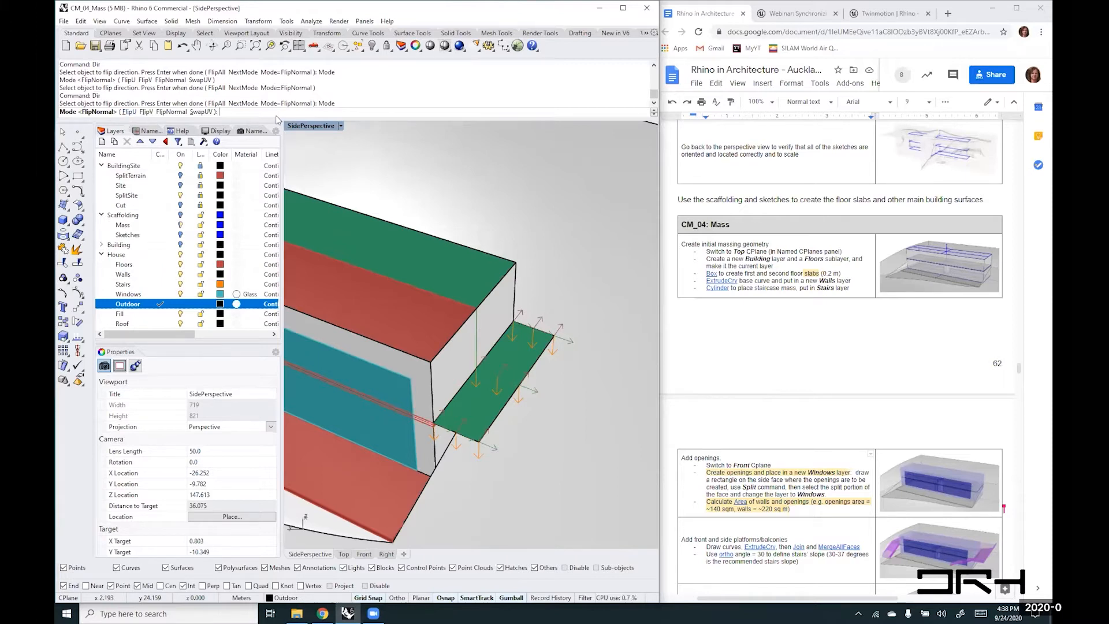
{"action": "left_click", "coordinate": [171, 112]}
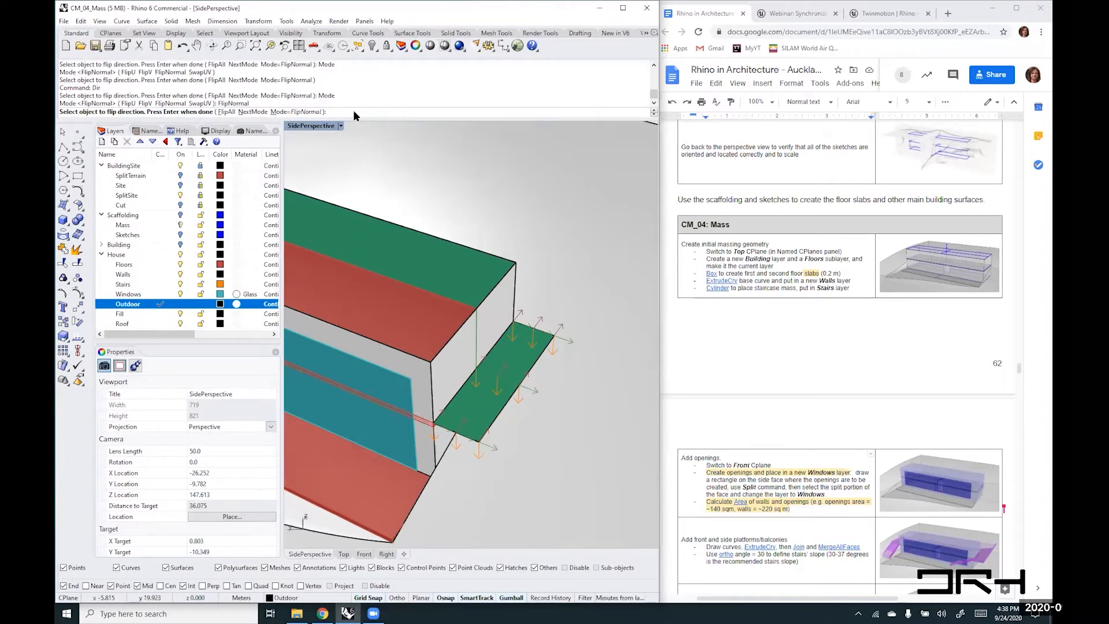
{"action": "key", "text": "Return"}
{"action": "left_click", "coordinate": [520, 213]}
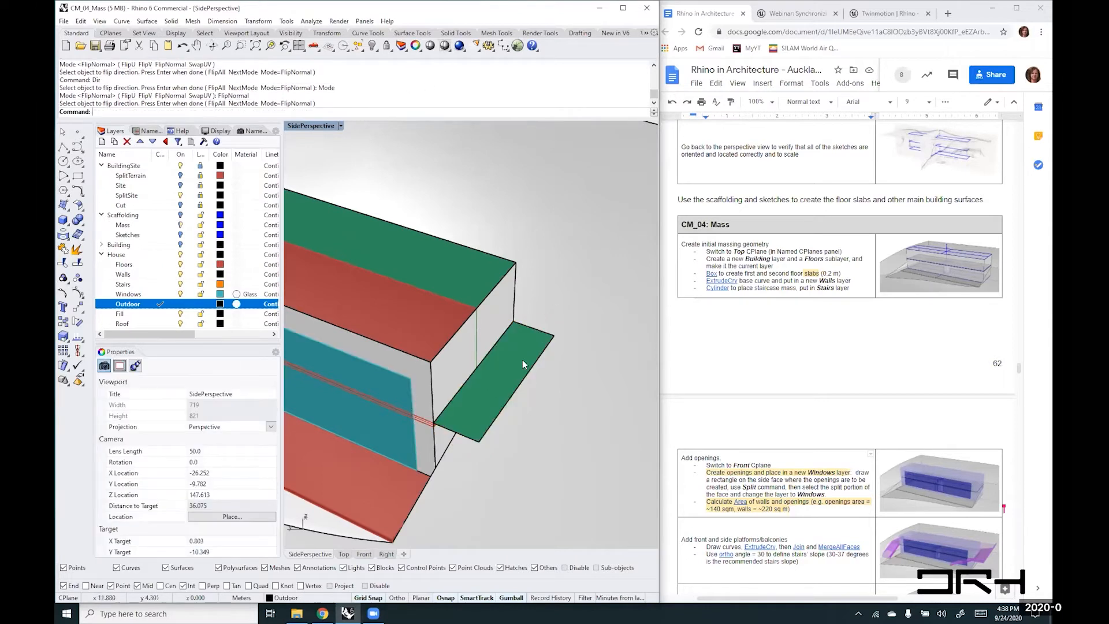
- Flip the normal direction of the single balcony surface at the near end wall with Dir
{"action": "left_click", "coordinate": [522, 359]}
{"action": "right_click", "coordinate": [383, 111]}
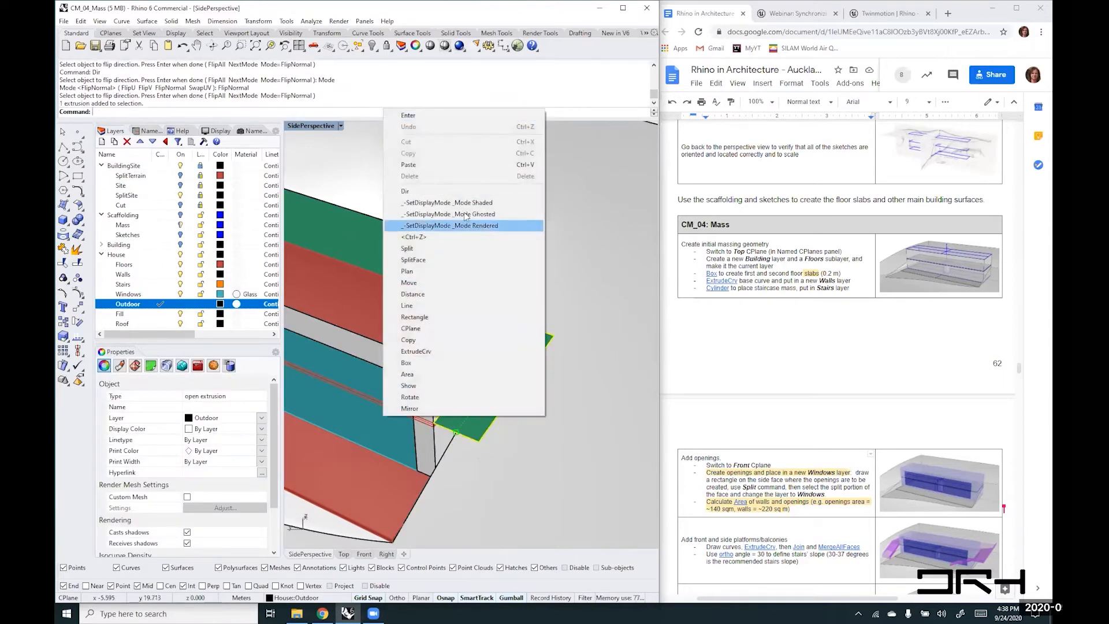
{"action": "left_click", "coordinate": [404, 191]}
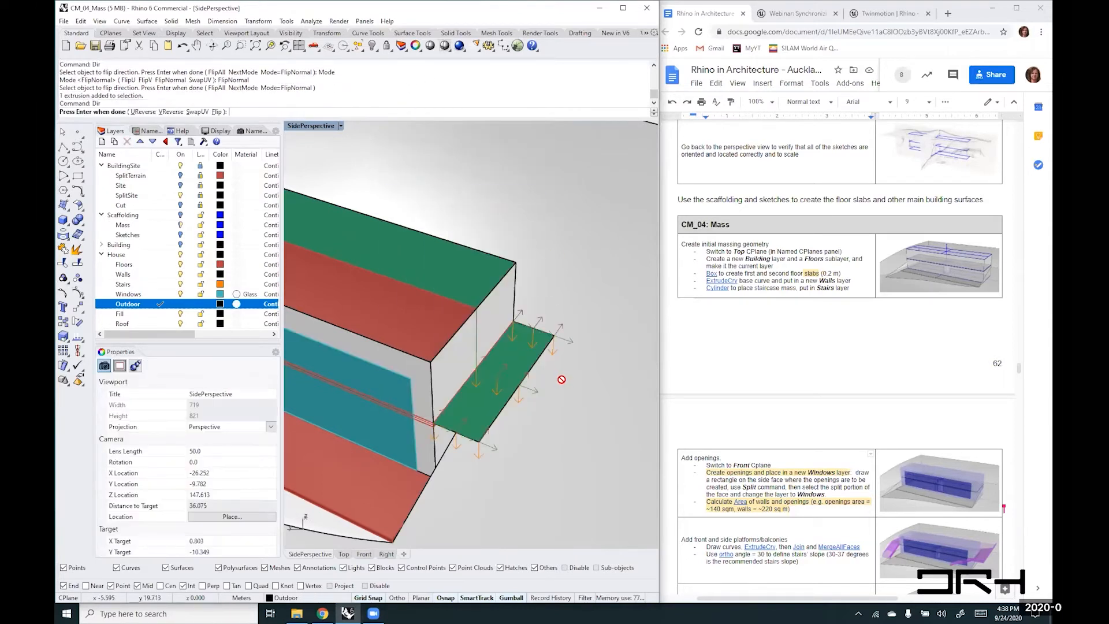
{"action": "left_click", "coordinate": [217, 111]}
{"action": "key", "text": "Return"}
- Select the balcony surface at the house's opposite end wall and flip its normal direction with Dir
{"action": "scroll", "coordinate": [553, 282], "scroll_direction": "down", "scroll_amount": 10}
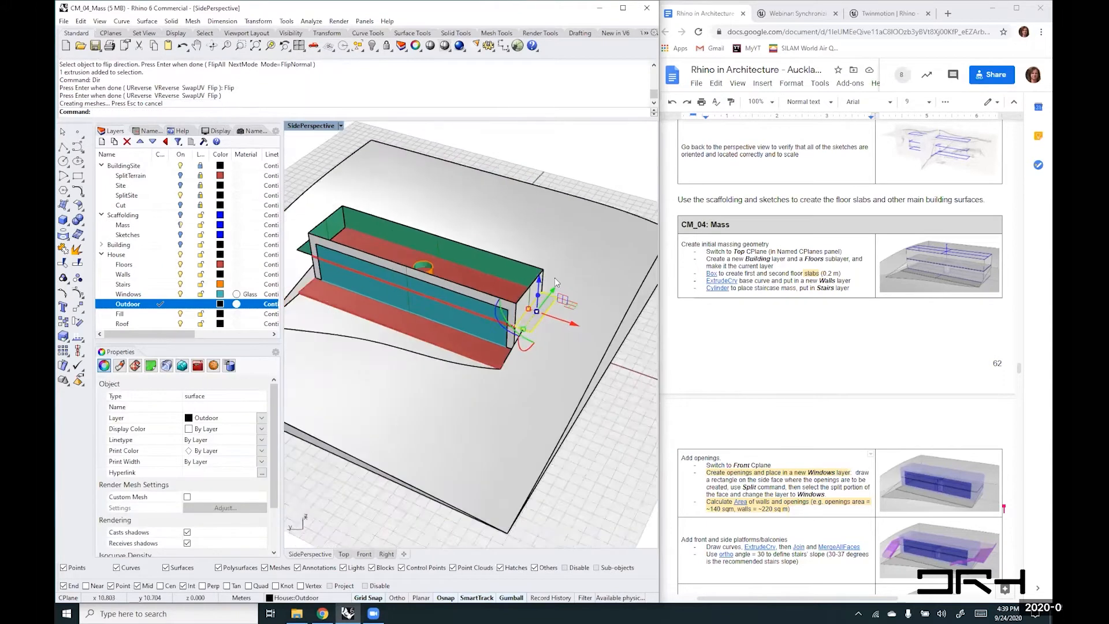
{"action": "right_click_drag", "start_coordinate": [359, 235], "coordinate": [513, 222]}
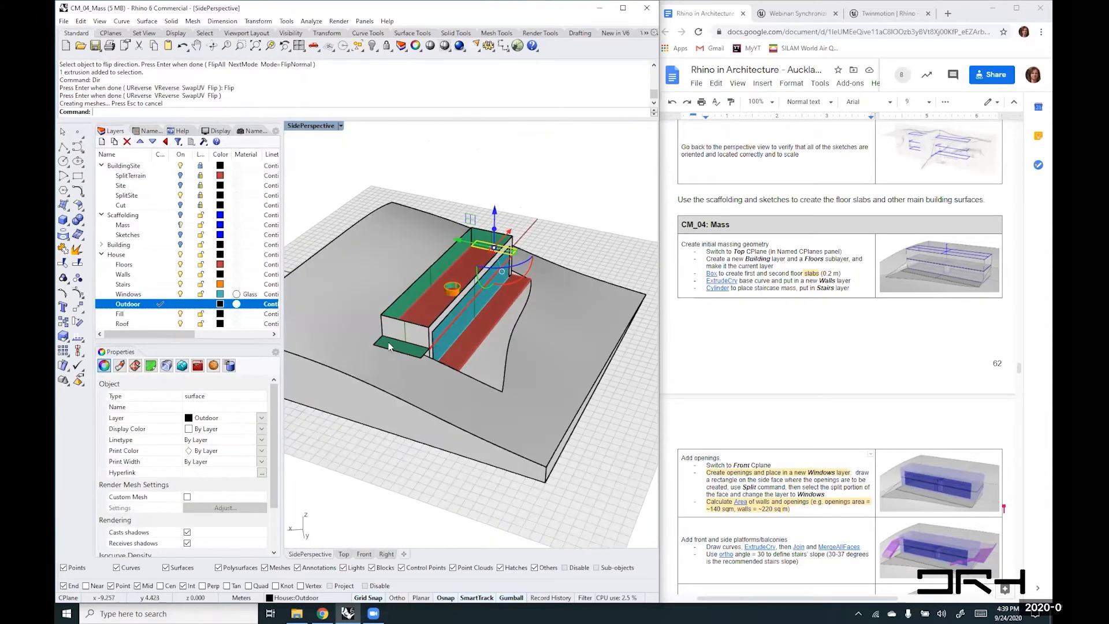
{"action": "scroll", "coordinate": [376, 338], "scroll_direction": "up", "scroll_amount": 10}
{"action": "left_click", "coordinate": [433, 374]}
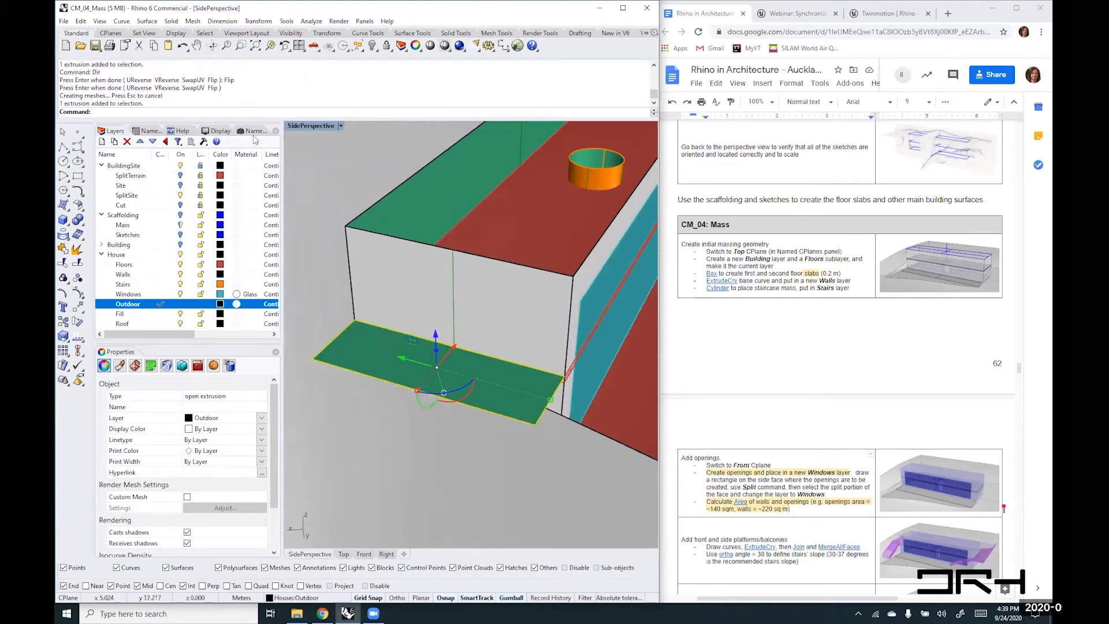
{"action": "right_click", "coordinate": [265, 111]}
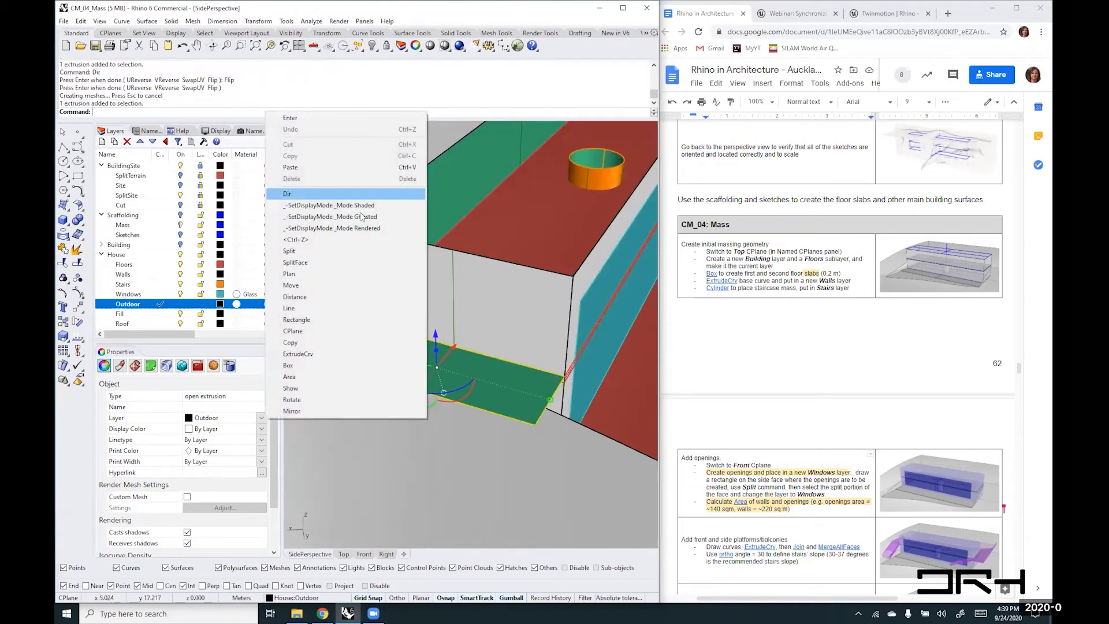
- Flip the surface direction of the platform at the near short end of the house using Dir
{"action": "left_click", "coordinate": [325, 197]}
{"action": "left_click", "coordinate": [217, 112]}
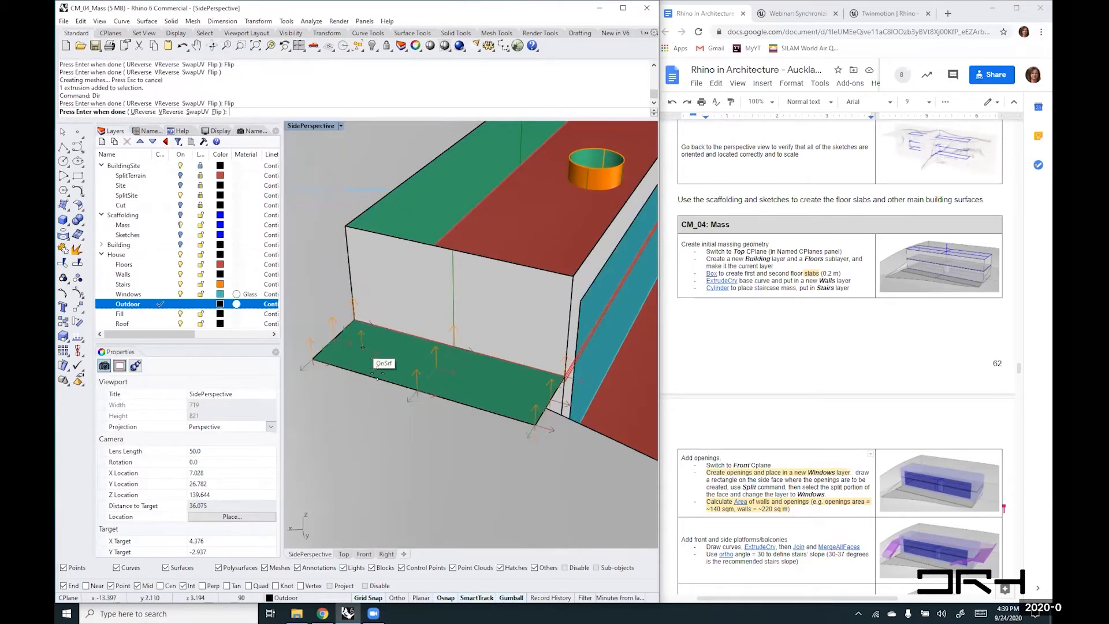
{"action": "right_click", "coordinate": [386, 424]}
{"action": "scroll", "coordinate": [354, 382], "scroll_direction": "down", "scroll_amount": 3}
{"action": "scroll", "coordinate": [353, 381], "scroll_direction": "down", "scroll_amount": 6}
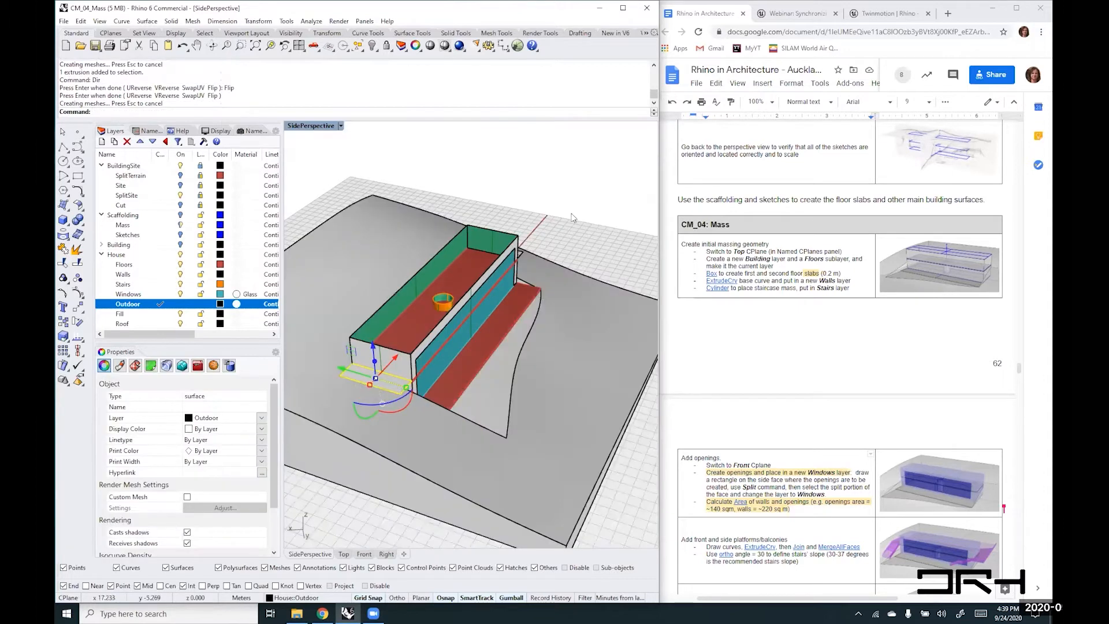
{"action": "left_click", "coordinate": [514, 334]}
- Set the Outdoor layer's colour to Purple
{"action": "right_click_drag", "start_coordinate": [514, 334], "coordinate": [365, 341]}
{"action": "right_click_drag", "start_coordinate": [611, 313], "coordinate": [462, 350]}
{"action": "scroll", "coordinate": [507, 337], "scroll_direction": "up", "scroll_amount": 6}
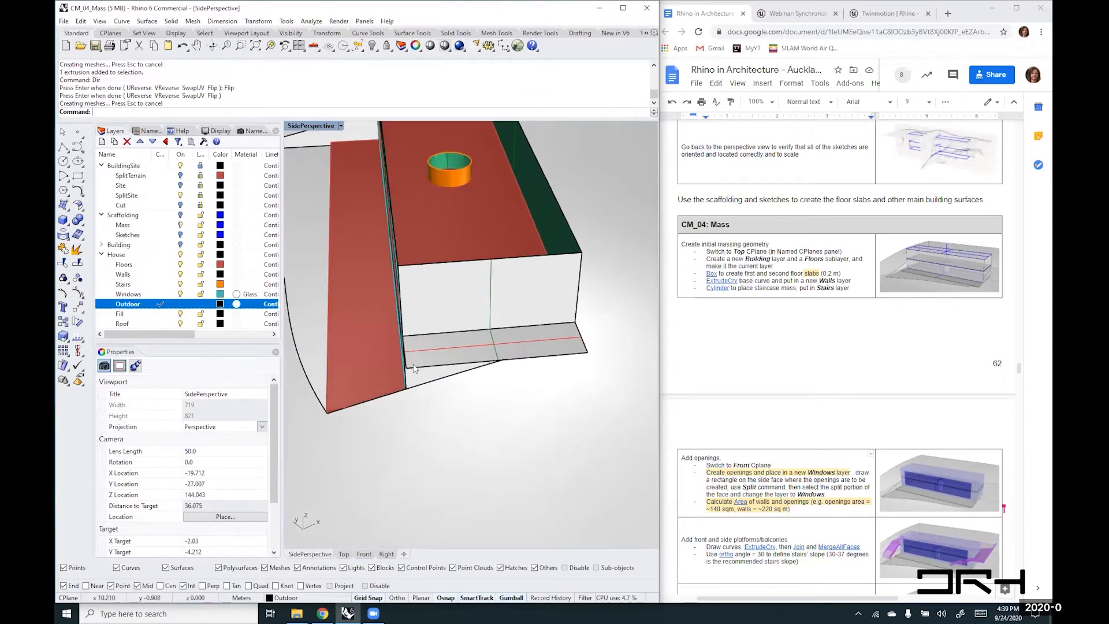
{"action": "left_click", "coordinate": [220, 304]}
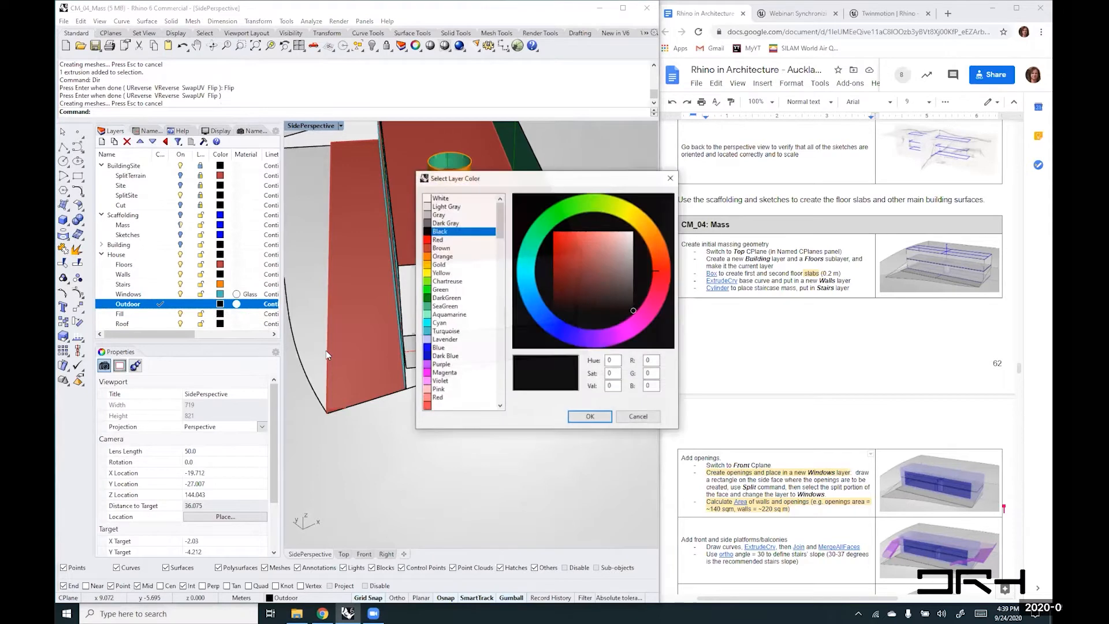
{"action": "left_click", "coordinate": [442, 365]}
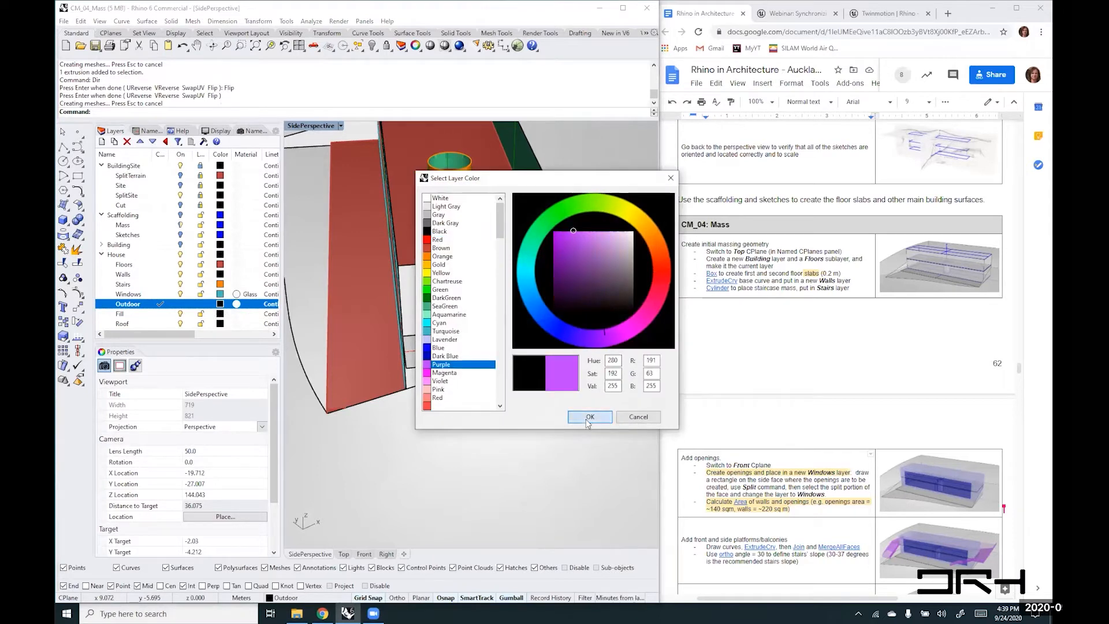
{"action": "left_click", "coordinate": [591, 417]}
- Sub-select the outer edges of both end platforms and the slab edge between them along the windowless long side
{"action": "scroll", "coordinate": [411, 368], "scroll_direction": "down", "scroll_amount": 6}
{"action": "right_click_drag", "start_coordinate": [413, 387], "coordinate": [558, 197]}
{"action": "right_click_drag", "start_coordinate": [590, 314], "coordinate": [403, 317]}
{"action": "scroll", "coordinate": [397, 337], "scroll_direction": "up", "scroll_amount": 3}
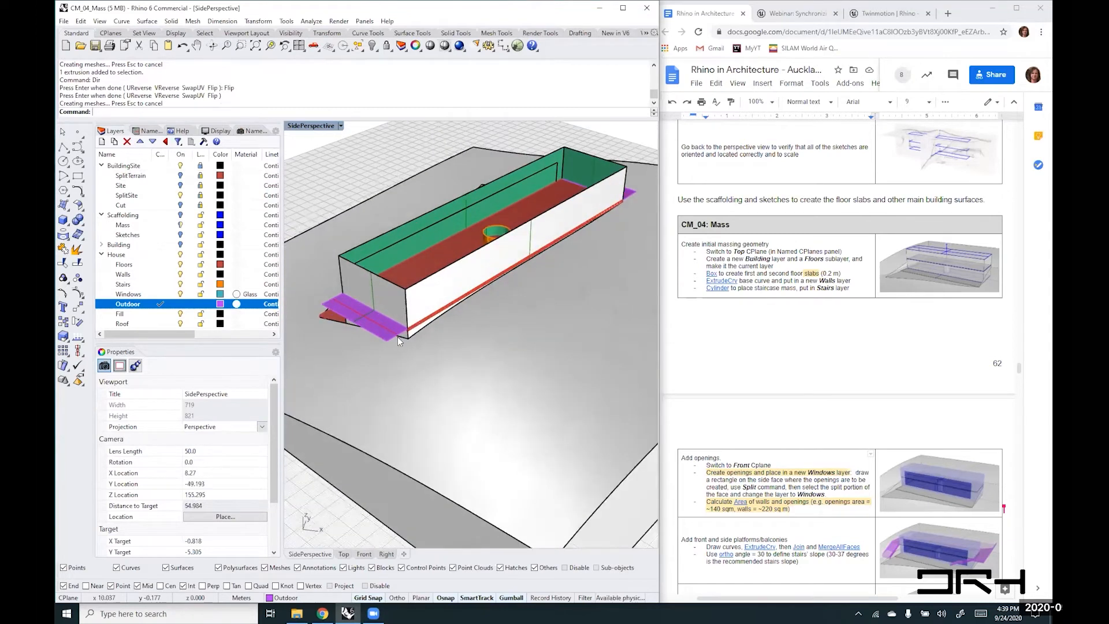
{"action": "scroll", "coordinate": [399, 335], "scroll_direction": "up", "scroll_amount": 2}
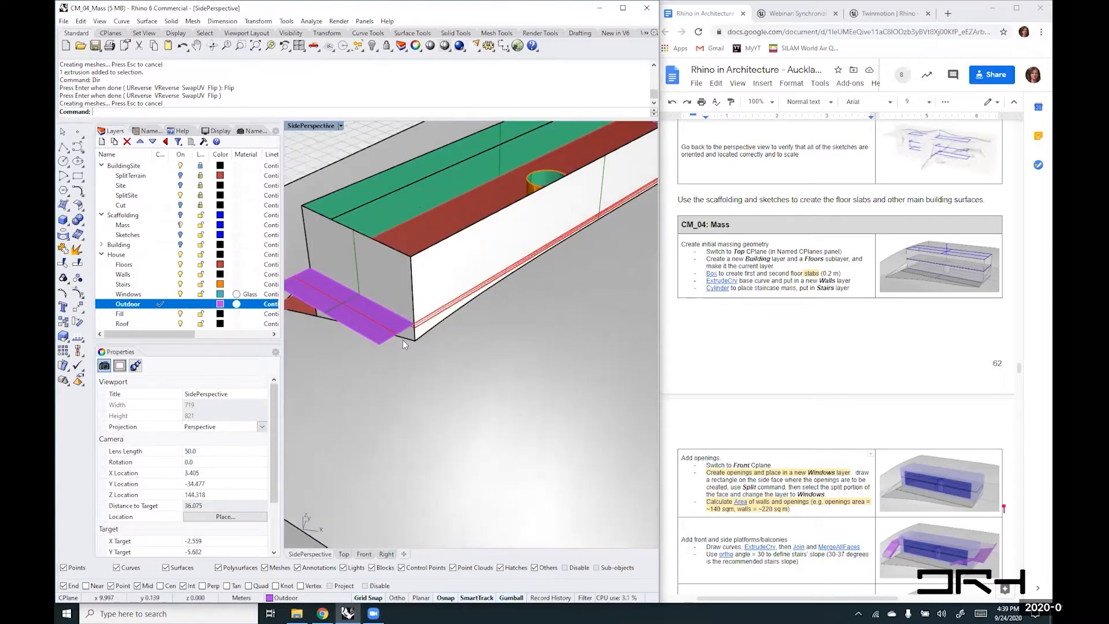
{"action": "left_click", "coordinate": [384, 338], "text": "ctrl+shift"}
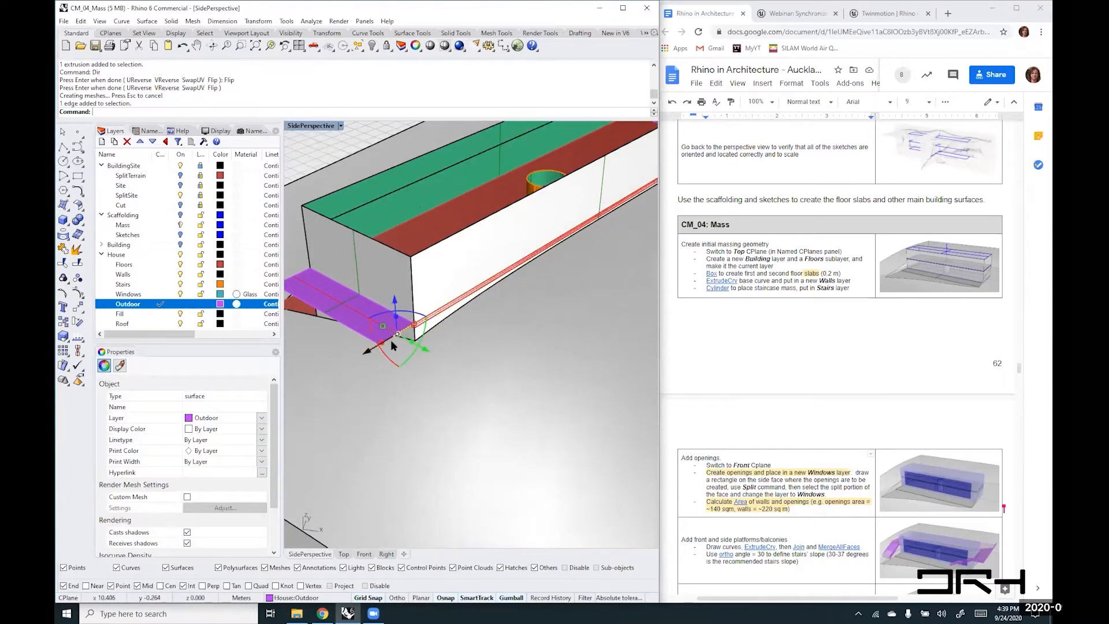
{"action": "scroll", "coordinate": [505, 300], "scroll_direction": "up", "scroll_amount": 4}
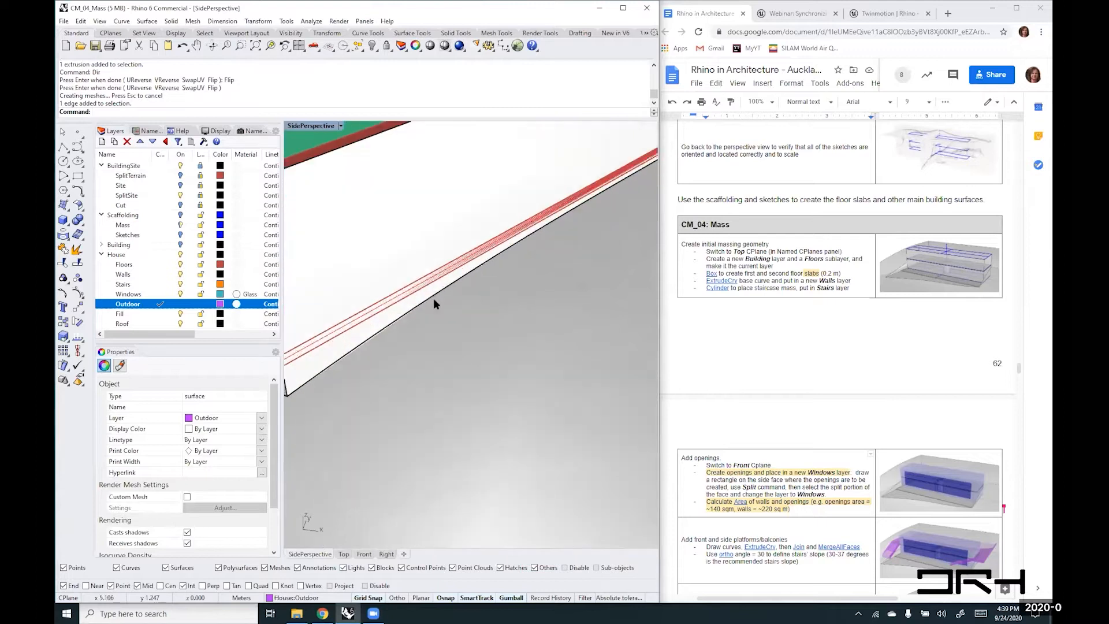
{"action": "left_click", "coordinate": [385, 299], "text": "ctrl+shift"}
{"action": "scroll", "coordinate": [383, 301], "scroll_direction": "down", "scroll_amount": 5}
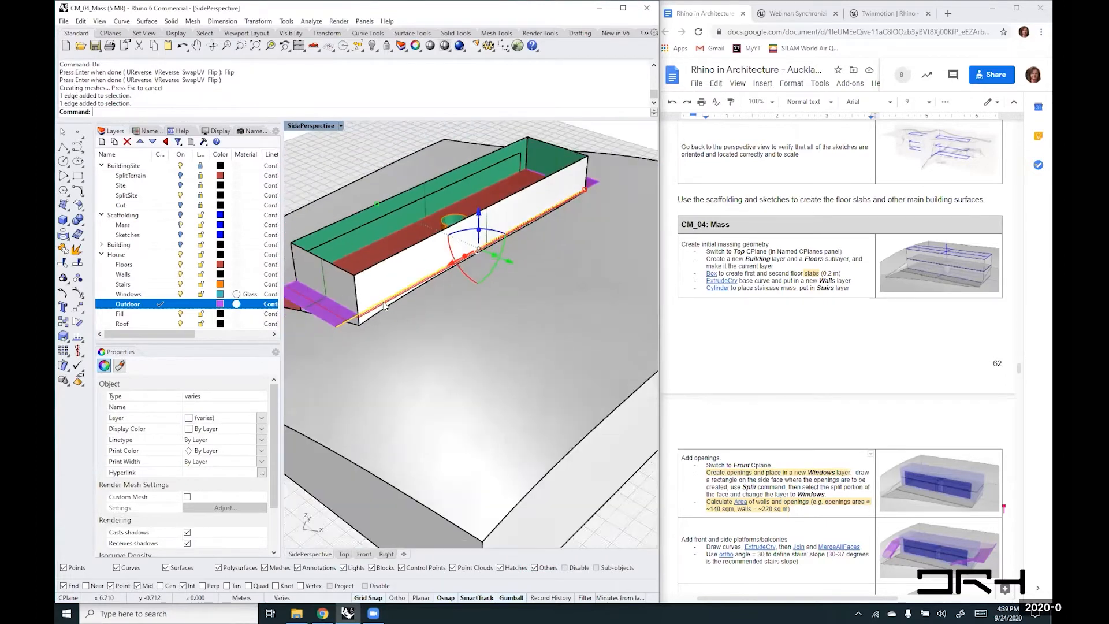
{"action": "scroll", "coordinate": [531, 217], "scroll_direction": "up", "scroll_amount": 5}
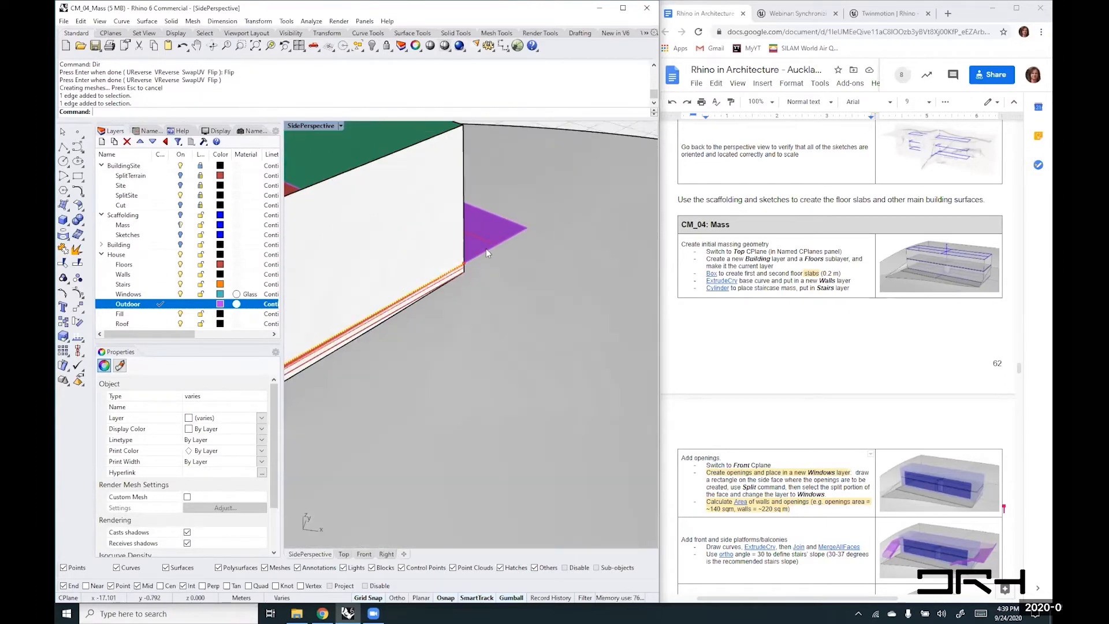
{"action": "left_click", "coordinate": [486, 249], "text": "ctrl+shift"}
{"action": "scroll", "coordinate": [490, 250], "scroll_direction": "down", "scroll_amount": 5}
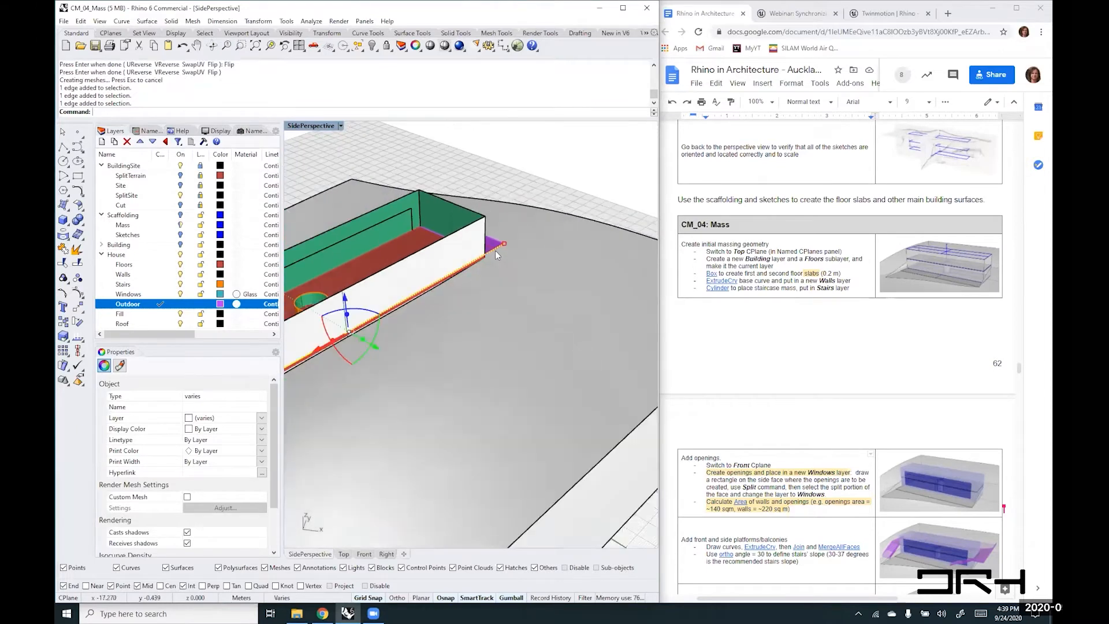
- Try to extrude the selected platform and slab edges outward from the long wall with the gumball
{"action": "right_click_drag", "start_coordinate": [337, 354], "coordinate": [416, 347]}
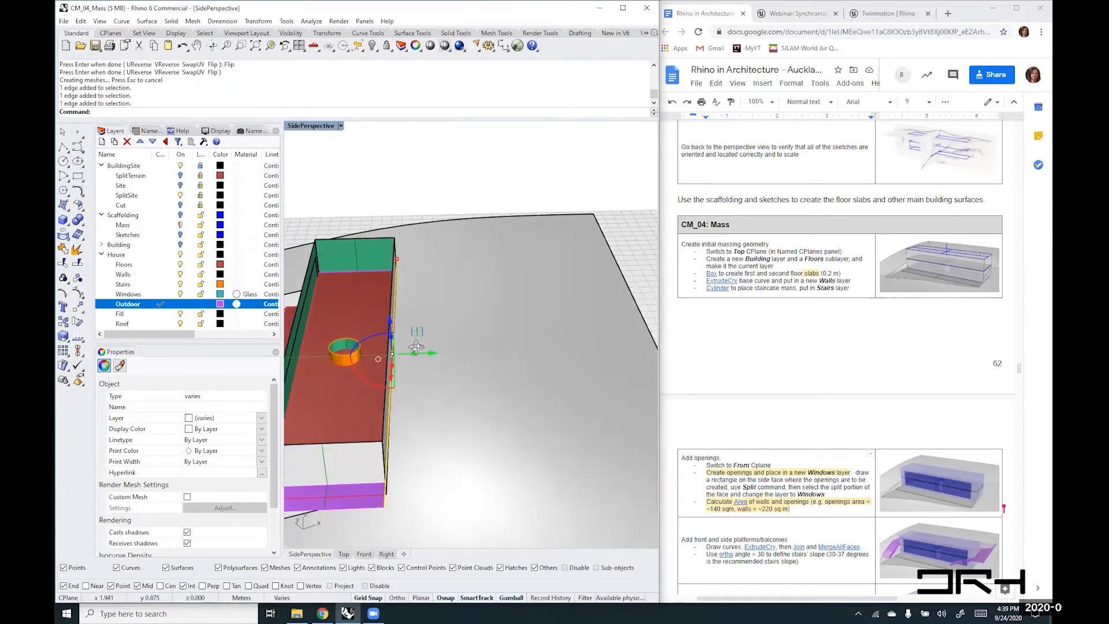
{"action": "scroll", "coordinate": [414, 358], "scroll_direction": "up", "scroll_amount": 2}
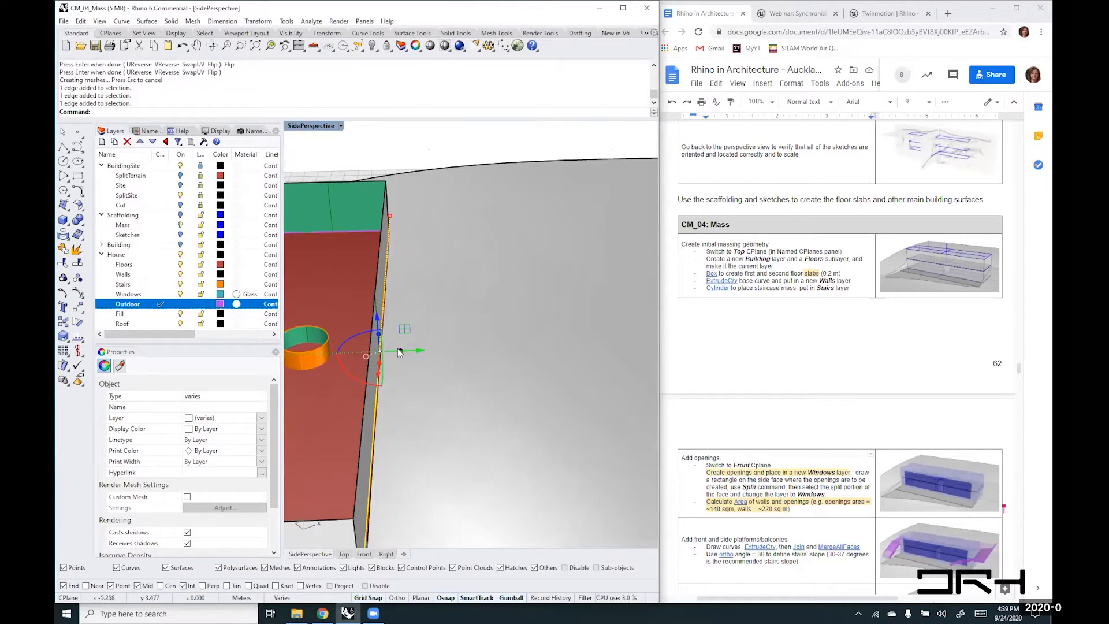
{"action": "left_click_drag", "start_coordinate": [403, 354], "coordinate": [465, 349]}
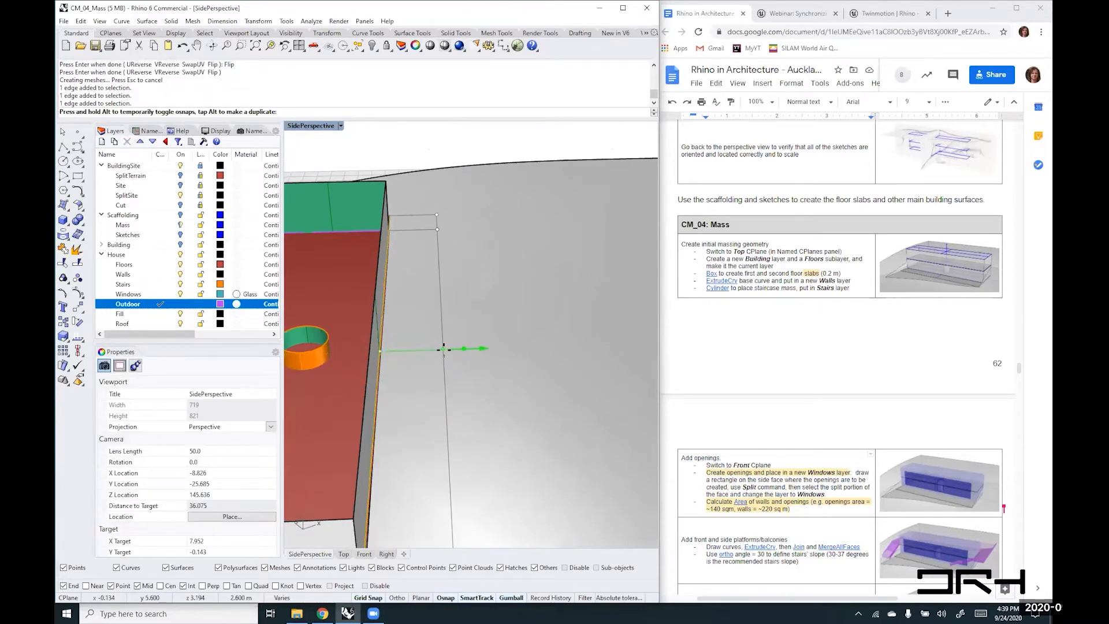
{"action": "left_click_drag", "start_coordinate": [442, 350], "coordinate": [442, 350]}
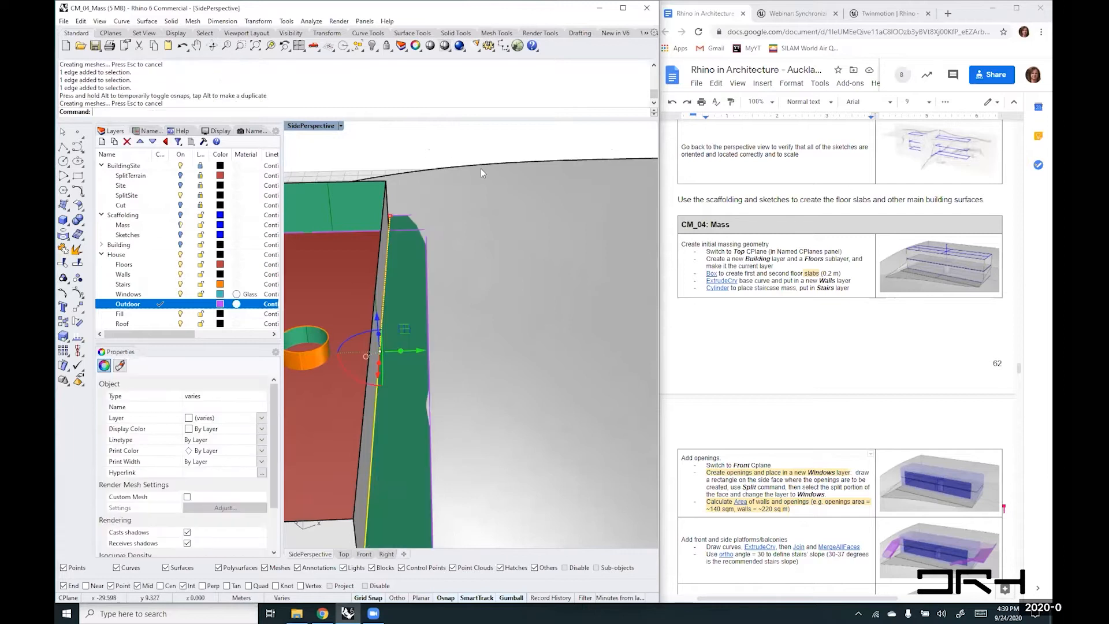
{"action": "left_click", "coordinate": [442, 148]}
{"action": "mouse_move", "coordinate": [480, 346]}
{"action": "right_mouse_down"}
{"action": "mouse_move", "coordinate": [485, 366]}
{"action": "mouse_move", "coordinate": [493, 354]}
{"action": "mouse_move", "coordinate": [456, 368]}
{"action": "mouse_move", "coordinate": [485, 366]}
{"action": "right_mouse_up"}
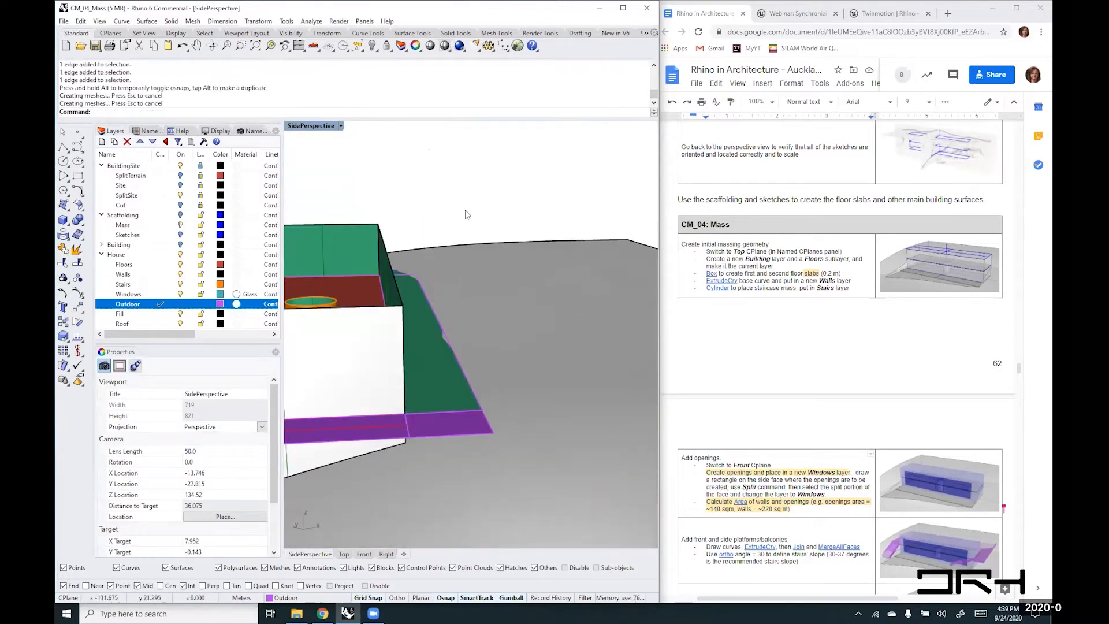
{"action": "right_click_drag", "start_coordinate": [512, 407], "coordinate": [379, 397]}
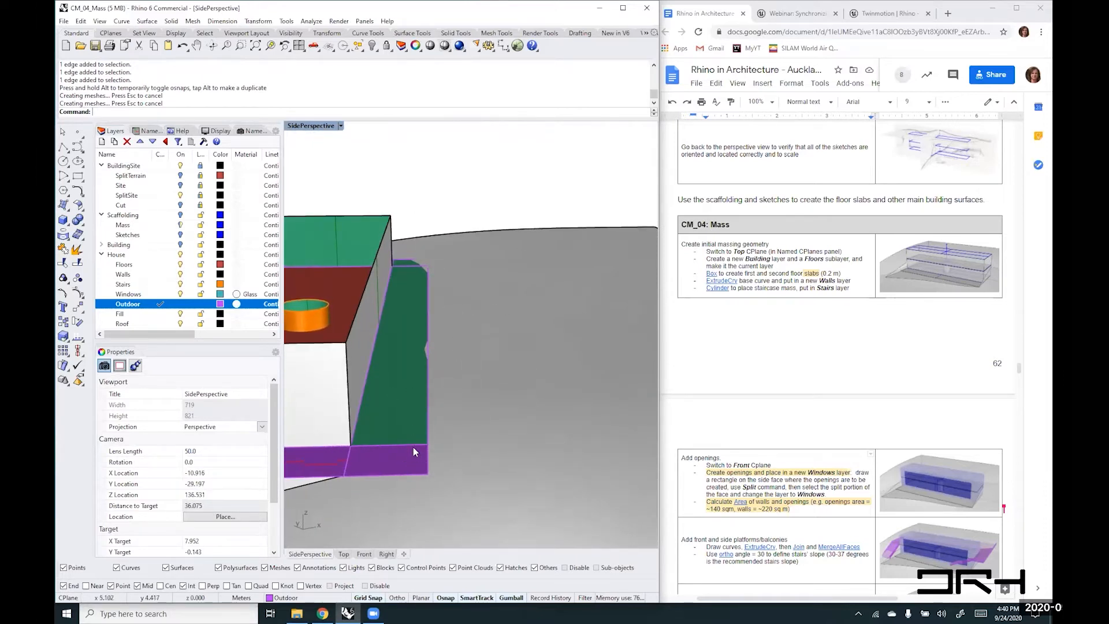
- Undo the gumball extrusion and try sub-selecting the near platform edge and the long slab edge again
{"action": "key", "text": "ctrl+z"}
{"action": "right_click_drag", "start_coordinate": [420, 421], "coordinate": [436, 388]}
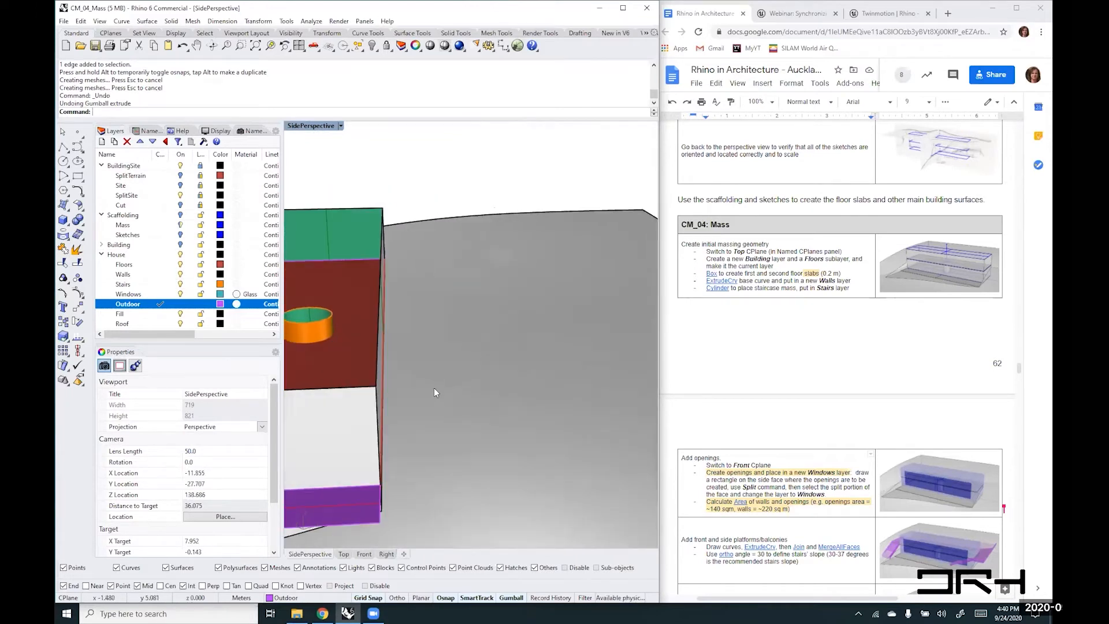
{"action": "right_click_drag", "start_coordinate": [606, 247], "coordinate": [550, 272]}
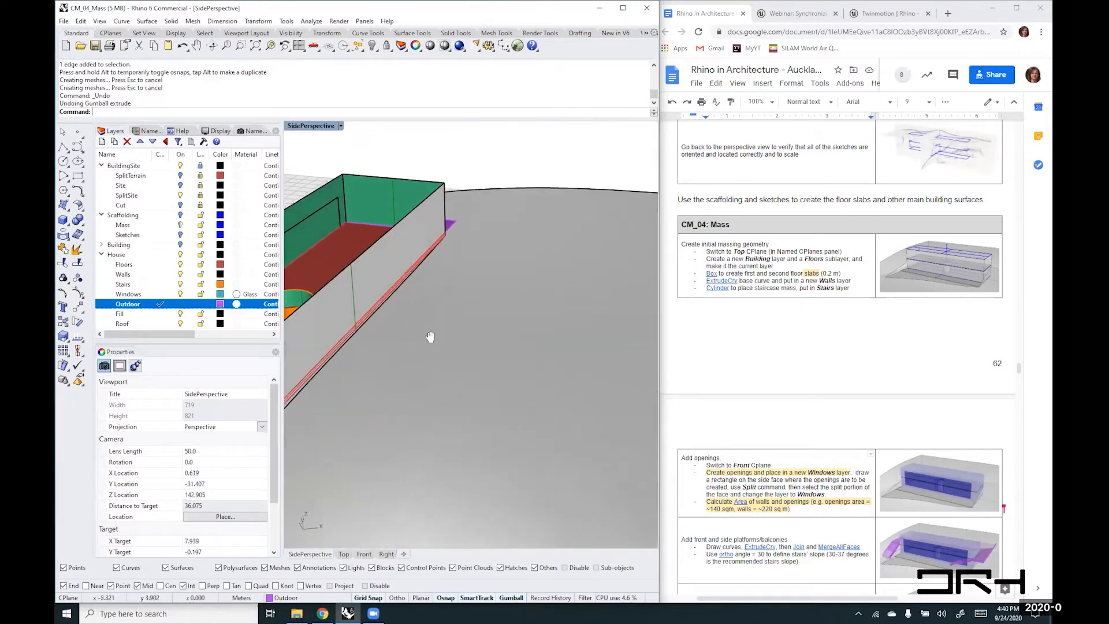
{"action": "right_click_drag", "start_coordinate": [431, 336], "coordinate": [531, 285], "text": "shift"}
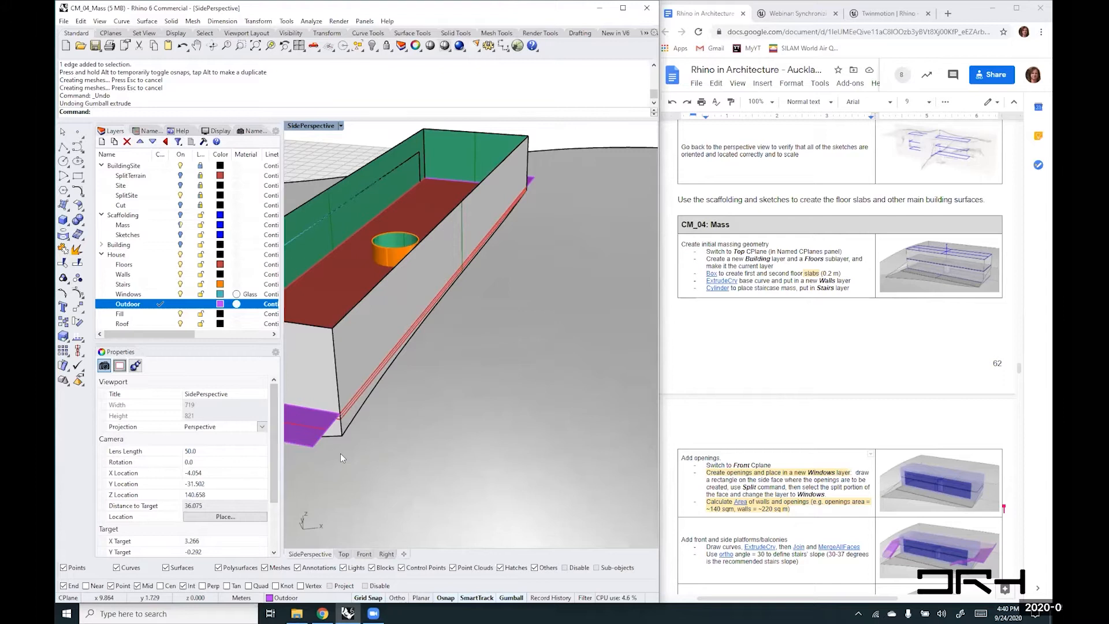
{"action": "left_click", "coordinate": [344, 398]}
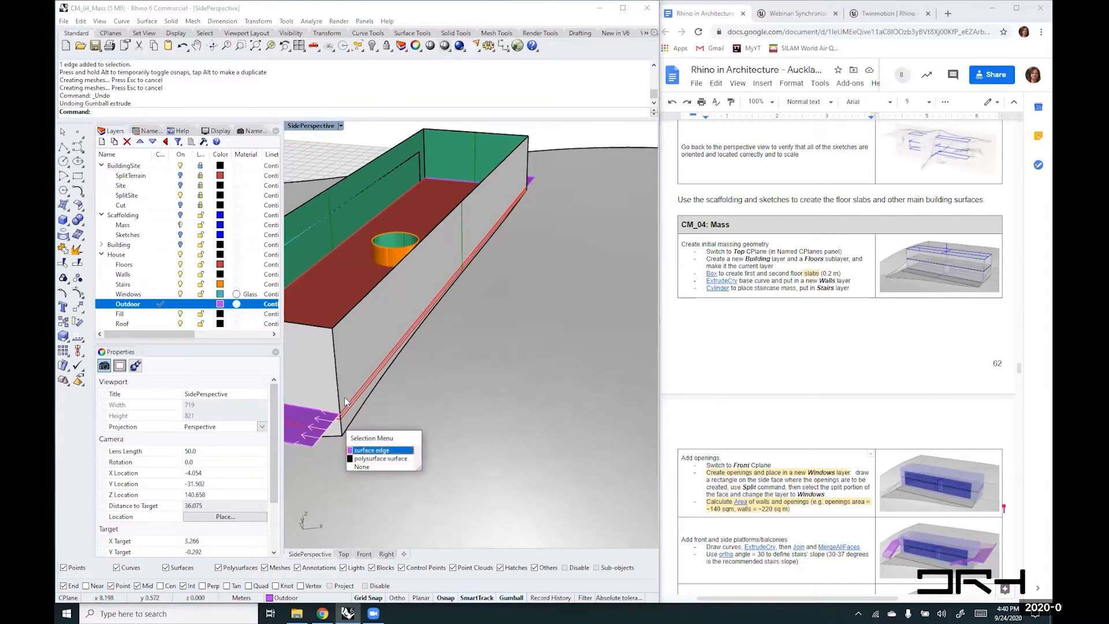
{"action": "left_click", "coordinate": [364, 450]}
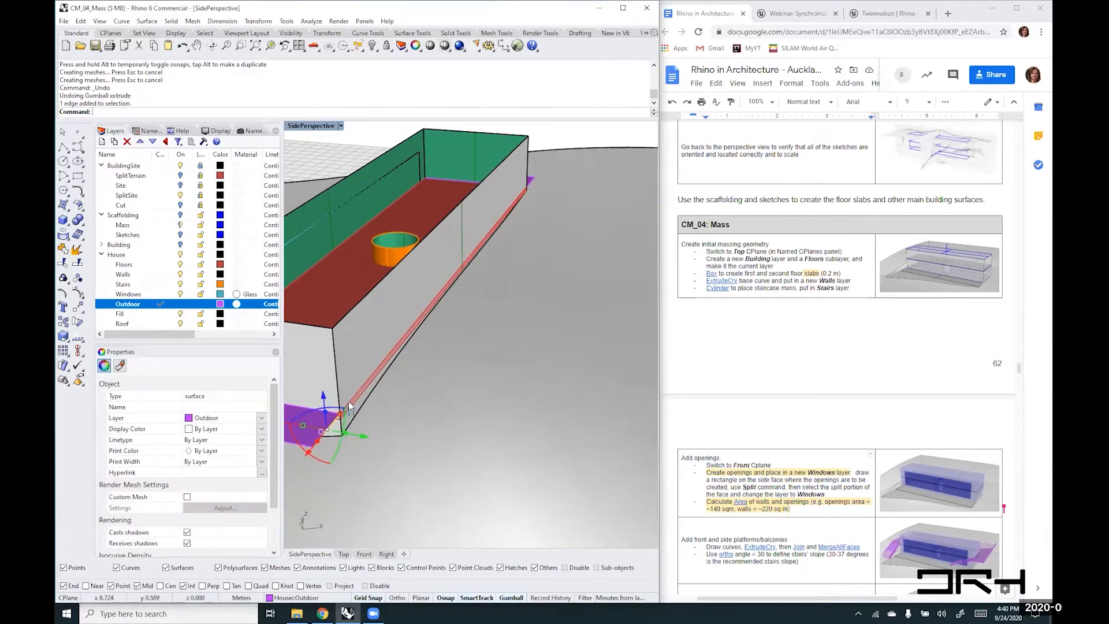
{"action": "left_click", "coordinate": [350, 404], "text": "ctrl+shift"}
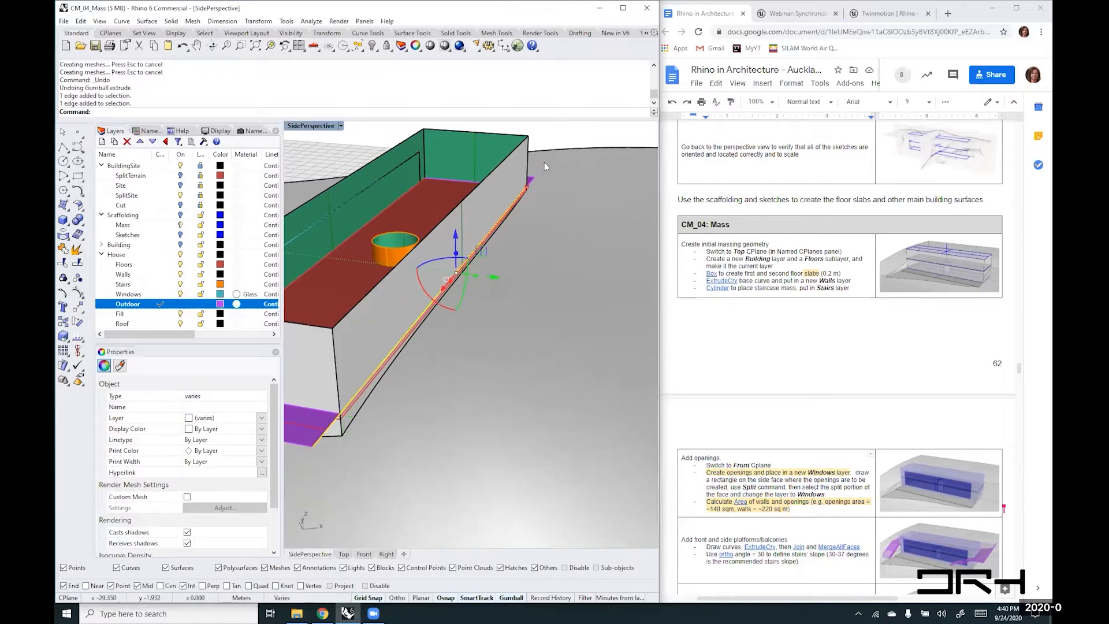
{"action": "left_click", "coordinate": [557, 134]}
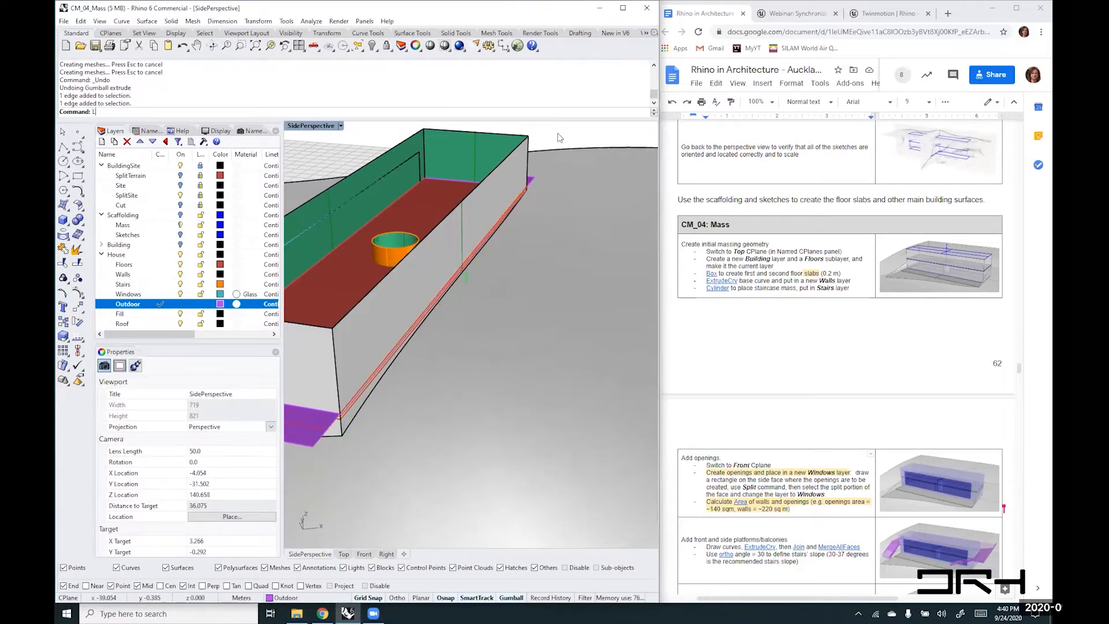
- Draw a line along the long wall from the near platform's outer corner to the far platform's outer corner
{"action": "key", "text": "Return"}
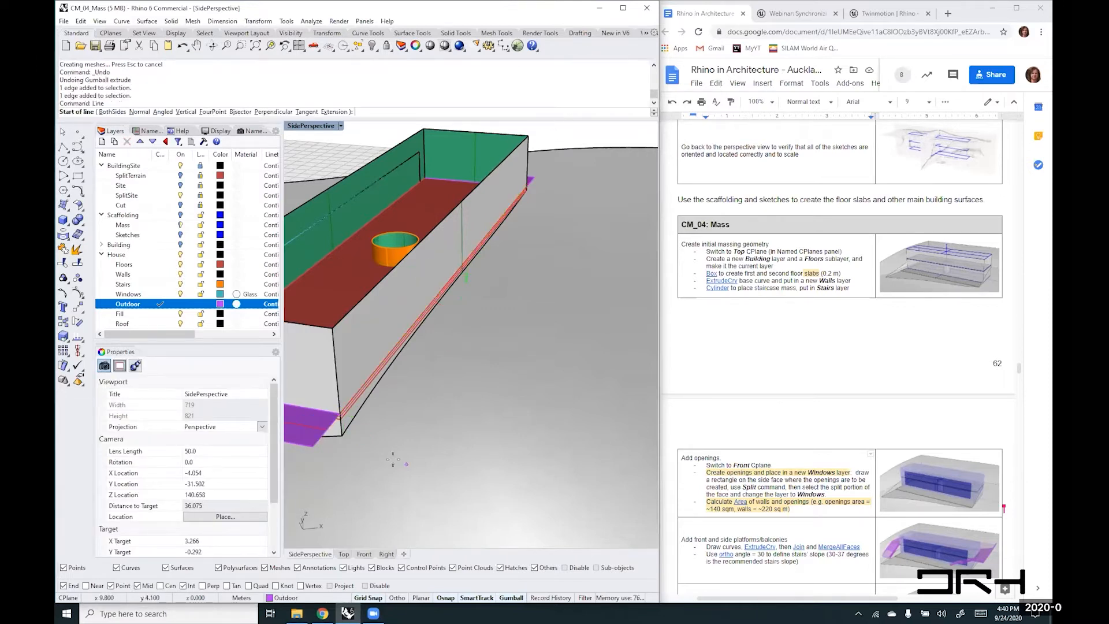
{"action": "left_click", "coordinate": [313, 446]}
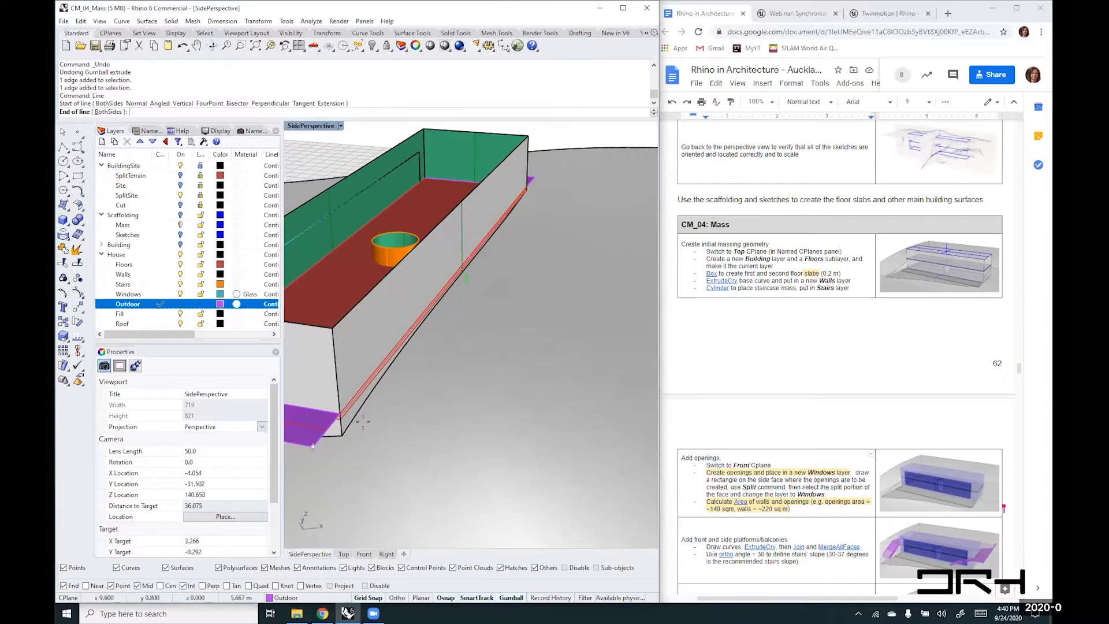
{"action": "left_click", "coordinate": [535, 181]}
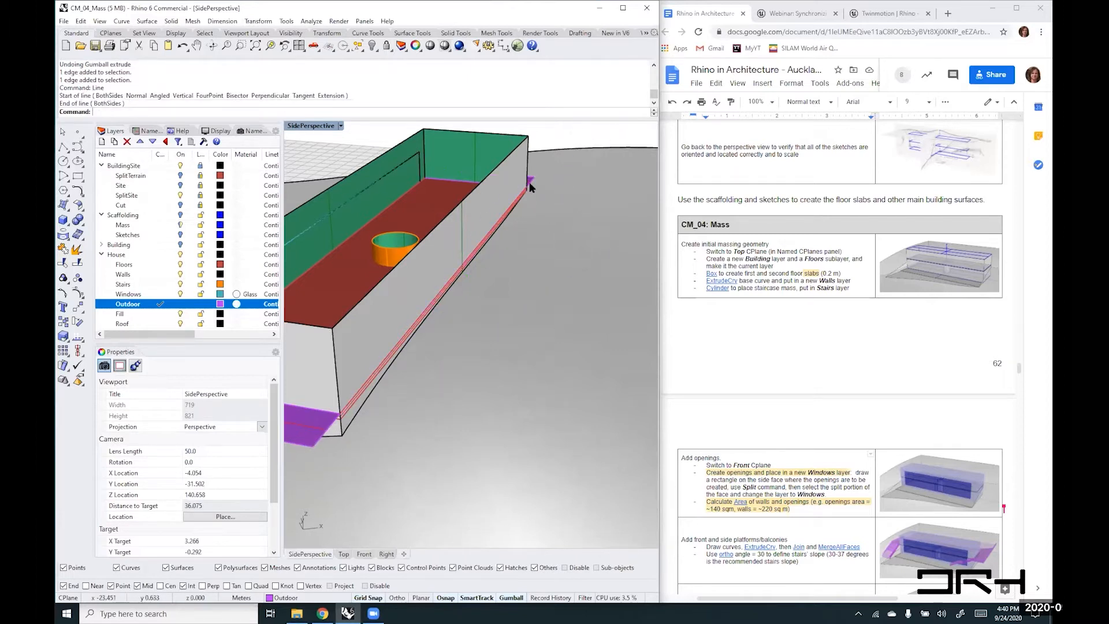
- Extrude the new line horizontally outward from the long wall with the gumball to form a side platform
{"action": "left_click", "coordinate": [529, 185]}
{"action": "left_click", "coordinate": [563, 211]}
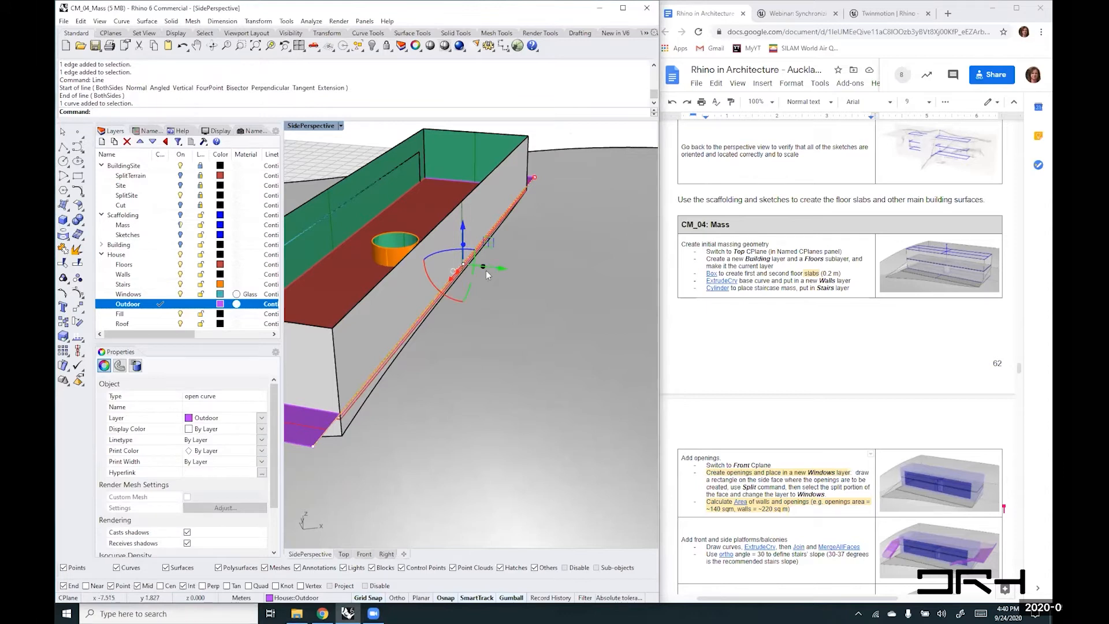
{"action": "left_click_drag", "start_coordinate": [486, 269], "coordinate": [550, 289]}
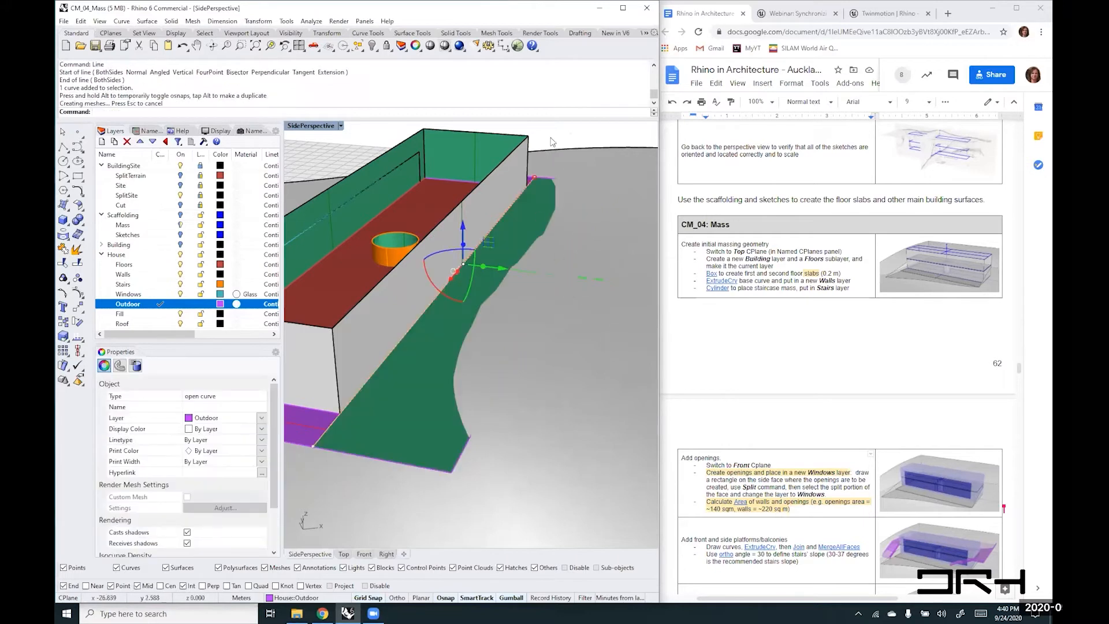
{"action": "key", "text": "Escape"}
- Flip the surface direction of the new long side platform using Dir
{"action": "right_click_drag", "start_coordinate": [453, 417], "coordinate": [459, 417]}
{"action": "right_click_drag", "start_coordinate": [465, 404], "coordinate": [426, 425]}
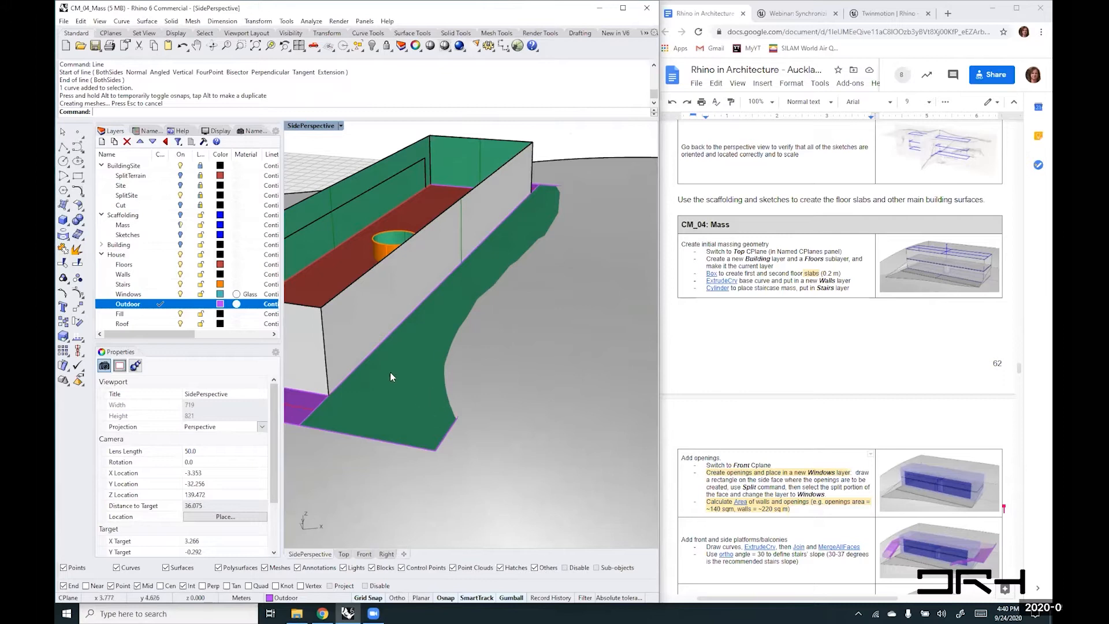
{"action": "left_click", "coordinate": [419, 396]}
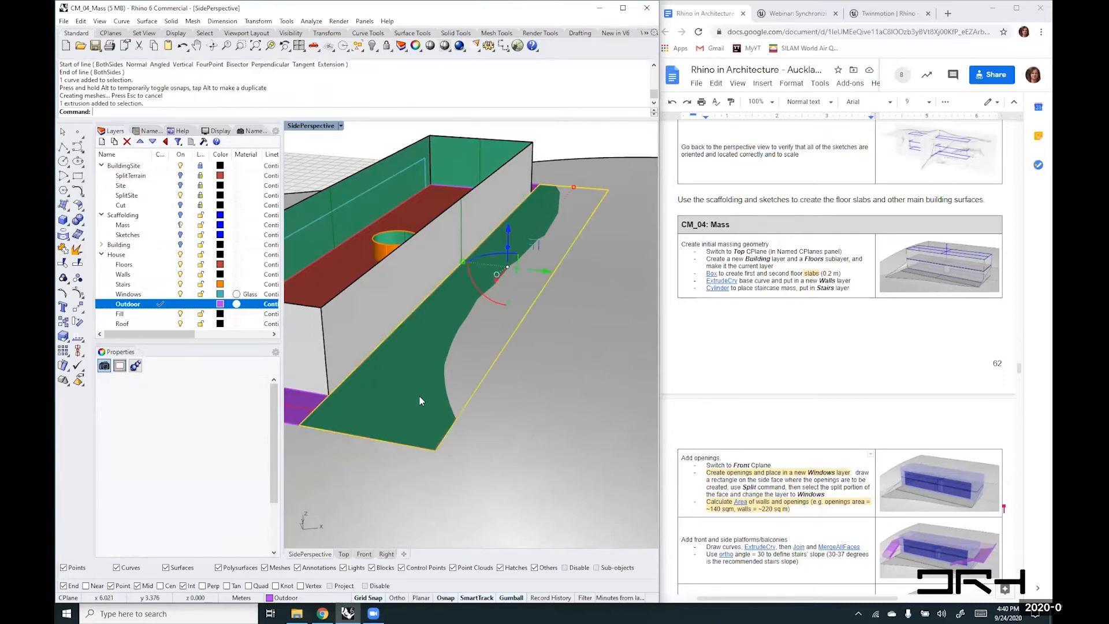
{"action": "type", "text": "Dir"}
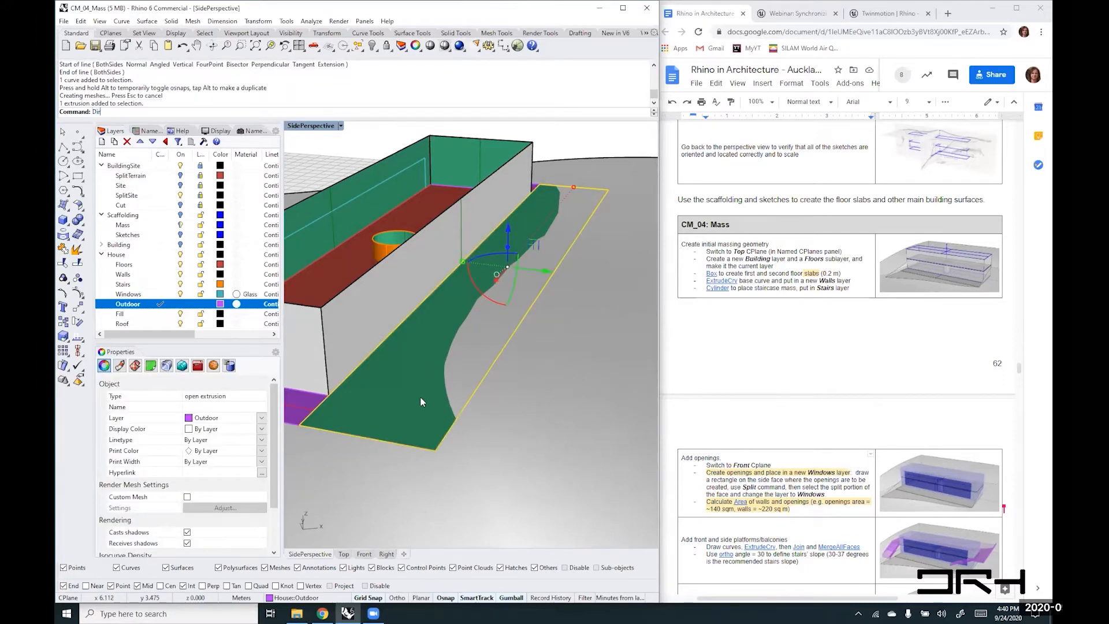
{"action": "key", "text": "Return"}
{"action": "left_click", "coordinate": [215, 112]}
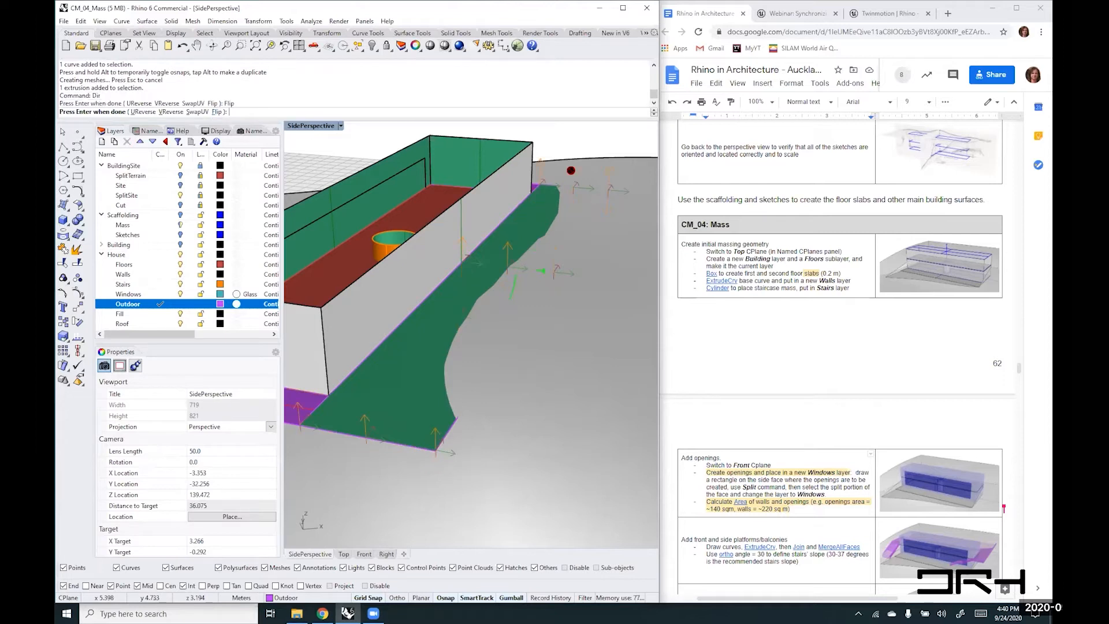
{"action": "key", "text": "Return"}
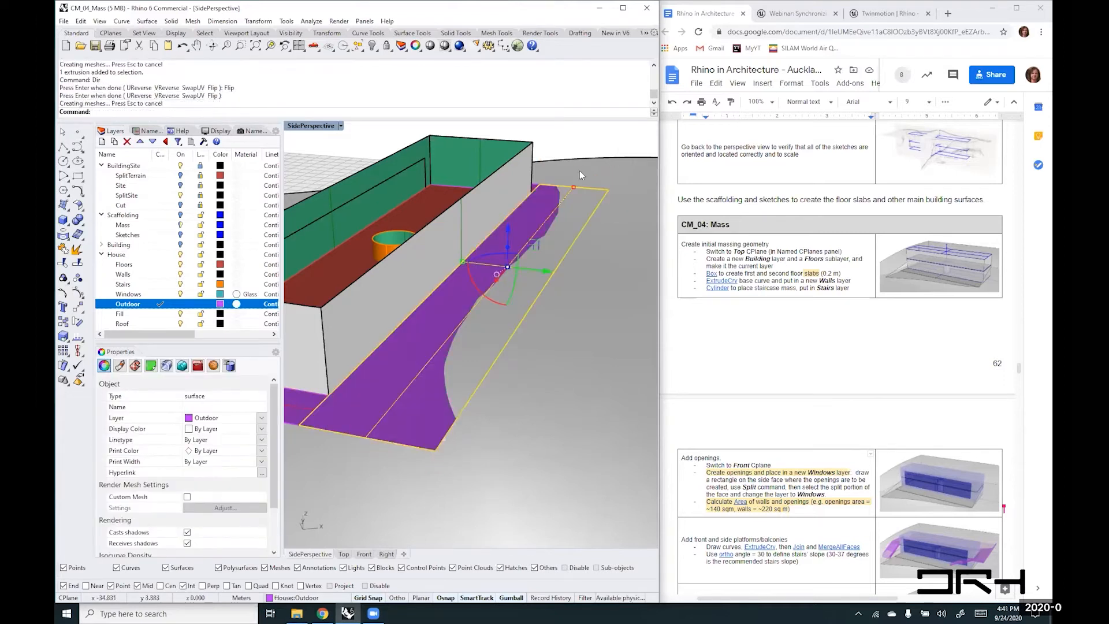
- Extrude the side platform's narrow end edge 1 m past the glazed facade corner with the gumball to form a small landing
{"action": "mouse_move", "coordinate": [435, 310]}
{"action": "right_mouse_down"}
{"action": "mouse_move", "coordinate": [522, 300]}
{"action": "mouse_move", "coordinate": [443, 312]}
{"action": "right_mouse_up"}
{"action": "scroll", "coordinate": [442, 313], "scroll_direction": "down", "scroll_amount": 6}
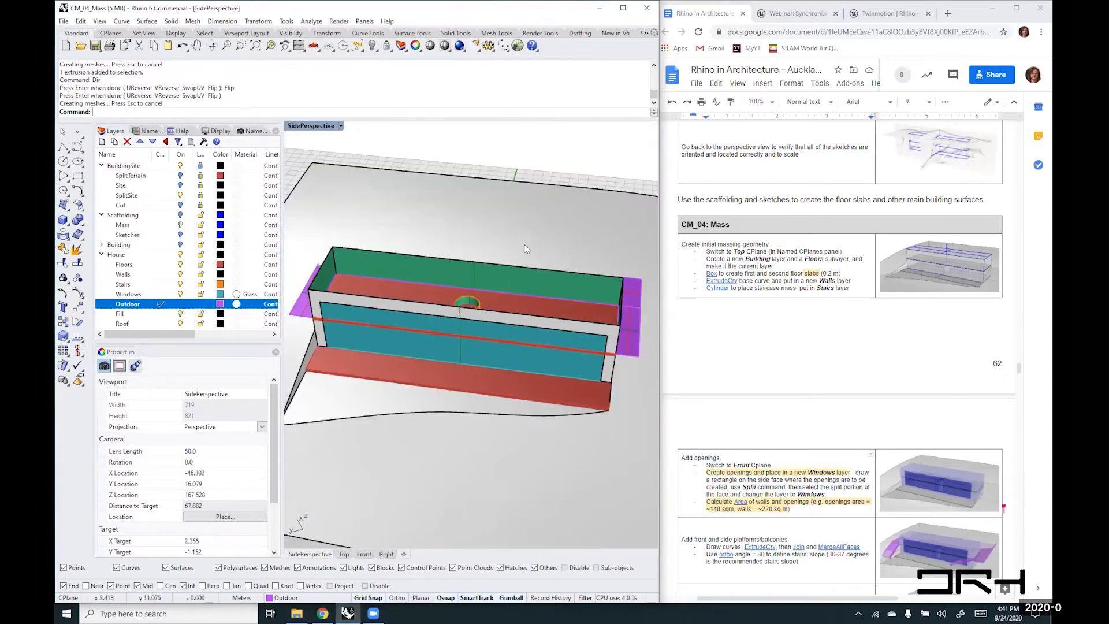
{"action": "mouse_move", "coordinate": [525, 244]}
{"action": "right_mouse_down"}
{"action": "mouse_move", "coordinate": [488, 282]}
{"action": "mouse_move", "coordinate": [404, 286]}
{"action": "mouse_move", "coordinate": [470, 233]}
{"action": "mouse_move", "coordinate": [507, 246]}
{"action": "right_mouse_up"}
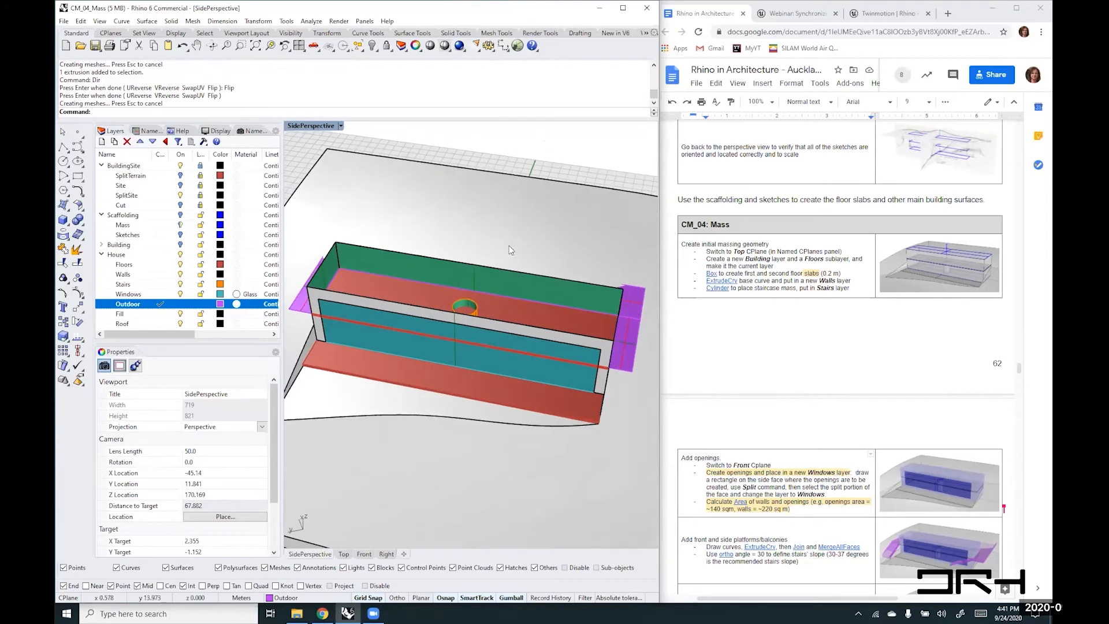
{"action": "scroll", "coordinate": [628, 370], "scroll_direction": "up", "scroll_amount": 4}
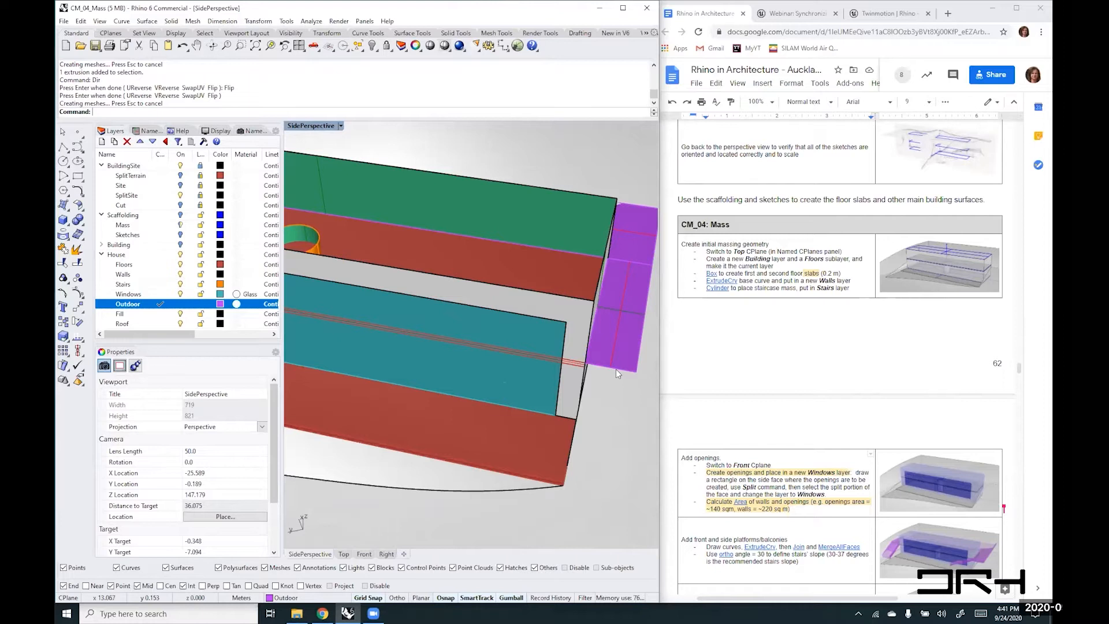
{"action": "left_click", "coordinate": [616, 369]}
{"action": "right_click_drag", "start_coordinate": [632, 392], "coordinate": [565, 398]}
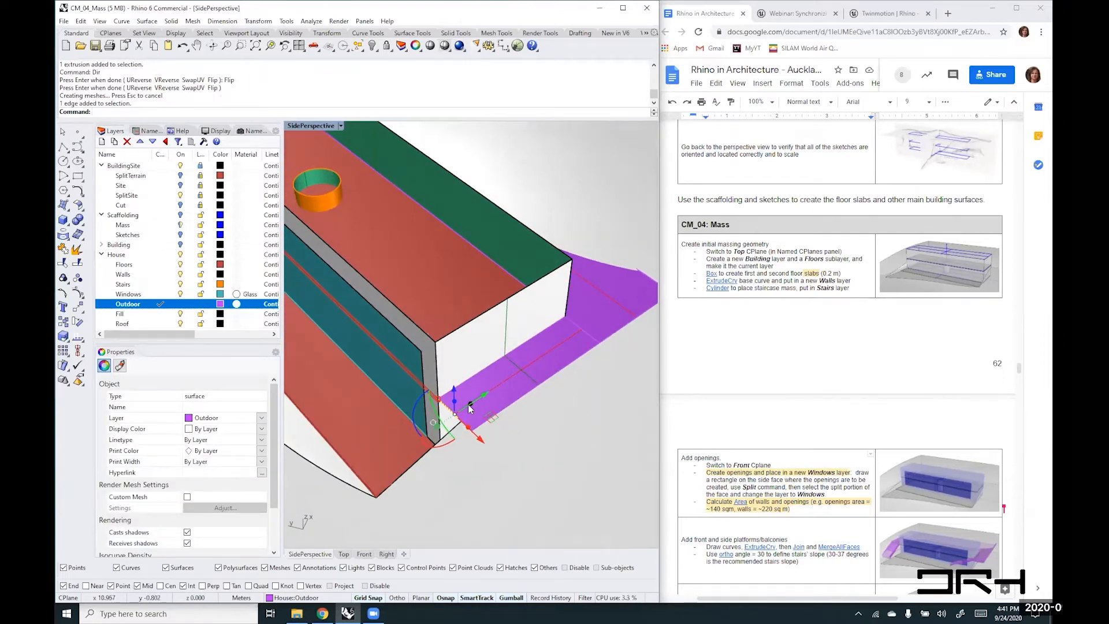
{"action": "scroll", "coordinate": [469, 408], "scroll_direction": "up", "scroll_amount": 2}
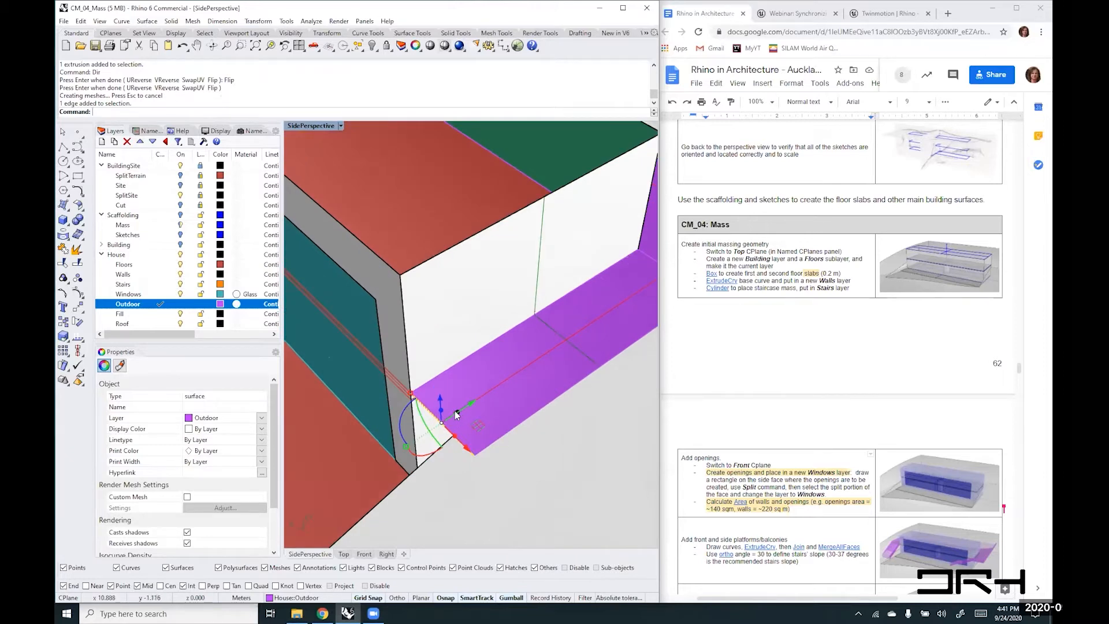
{"action": "left_click_drag", "start_coordinate": [456, 411], "coordinate": [403, 443]}
{"action": "type", "text": "1"}
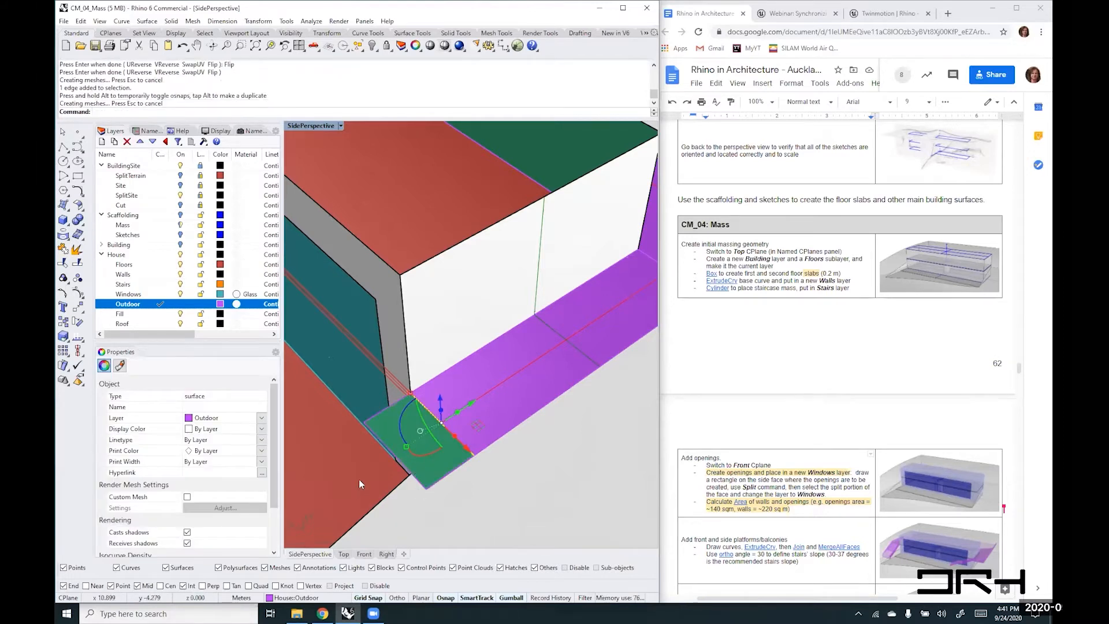
- Flip the surface direction of the new small landing using Dir
{"action": "right_click_drag", "start_coordinate": [359, 480], "coordinate": [528, 345]}
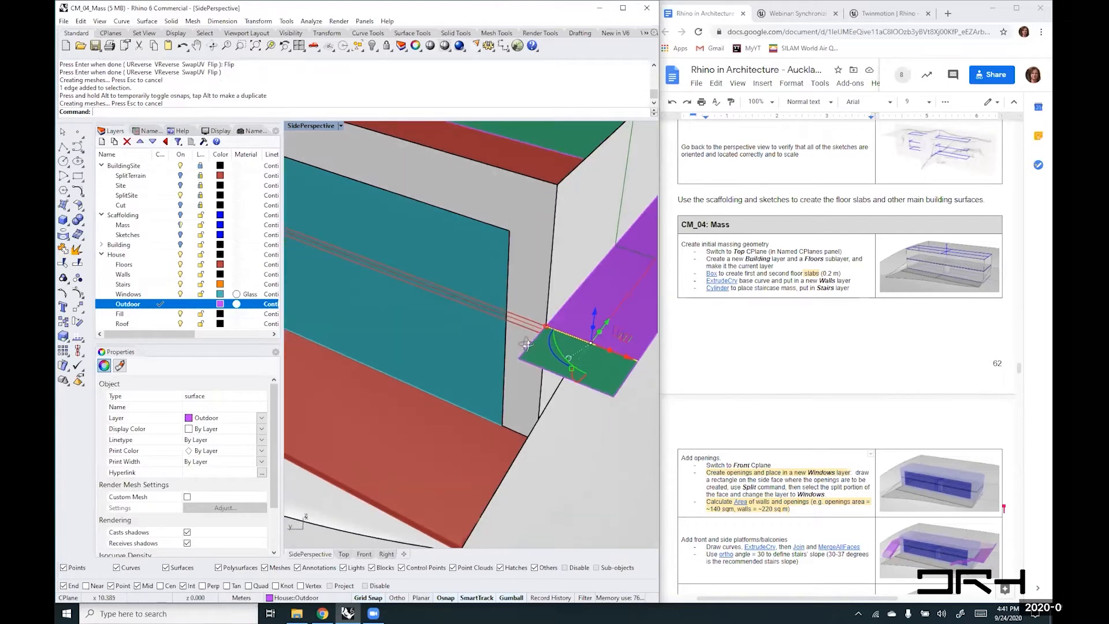
{"action": "left_click", "coordinate": [527, 345]}
{"action": "left_click", "coordinate": [580, 455]}
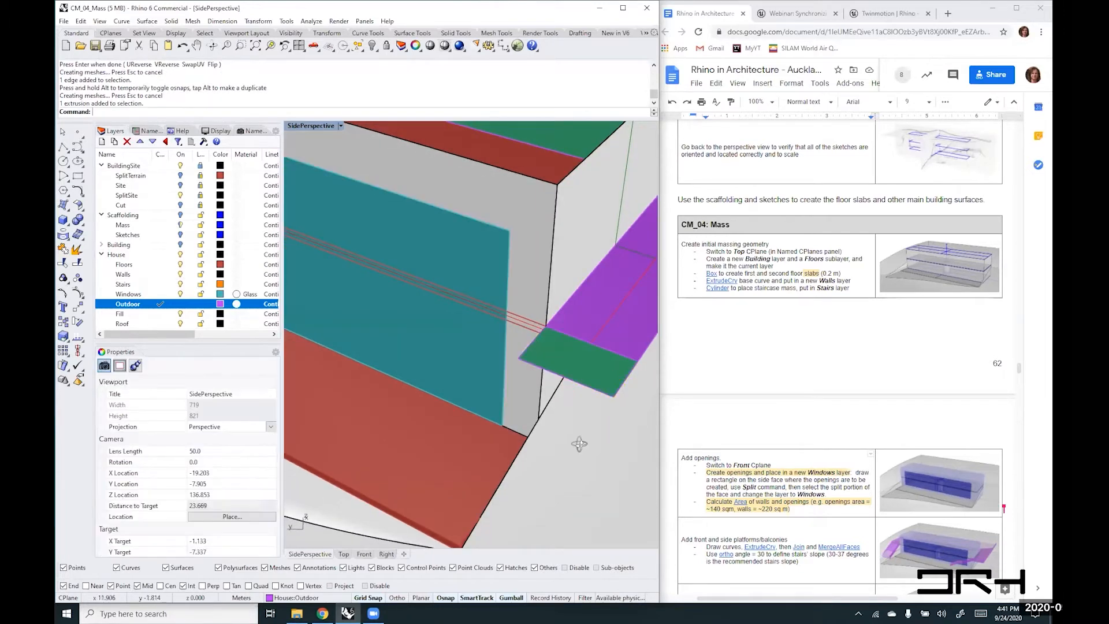
{"action": "left_click", "coordinate": [529, 343], "text": "ctrl+shift"}
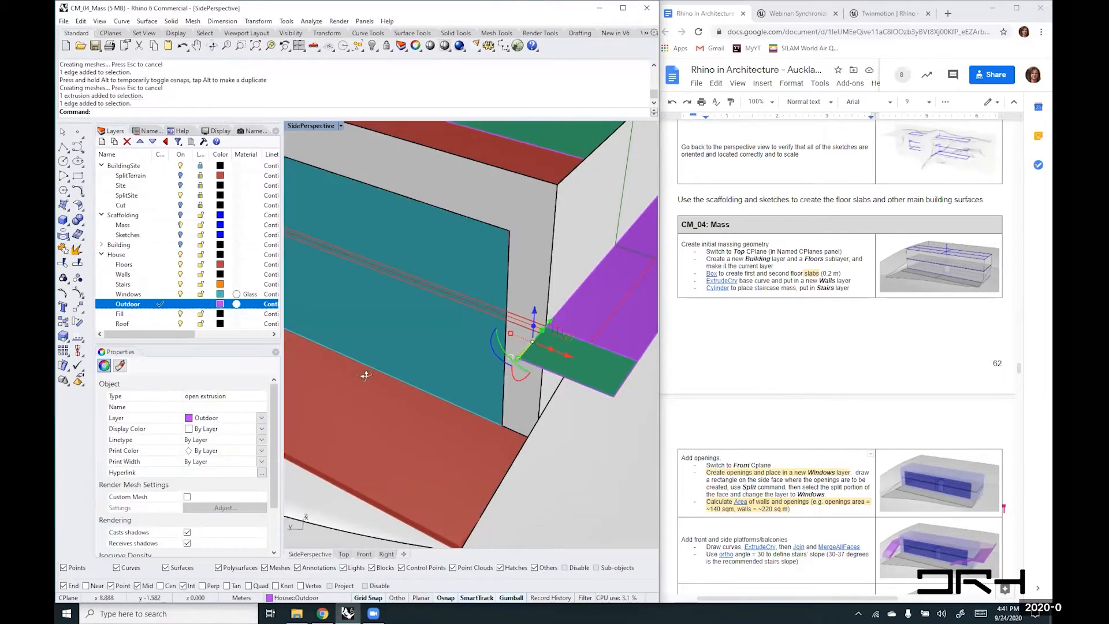
{"action": "scroll", "coordinate": [442, 399], "scroll_direction": "up", "scroll_amount": 2}
{"action": "scroll", "coordinate": [442, 398], "scroll_direction": "down", "scroll_amount": 2}
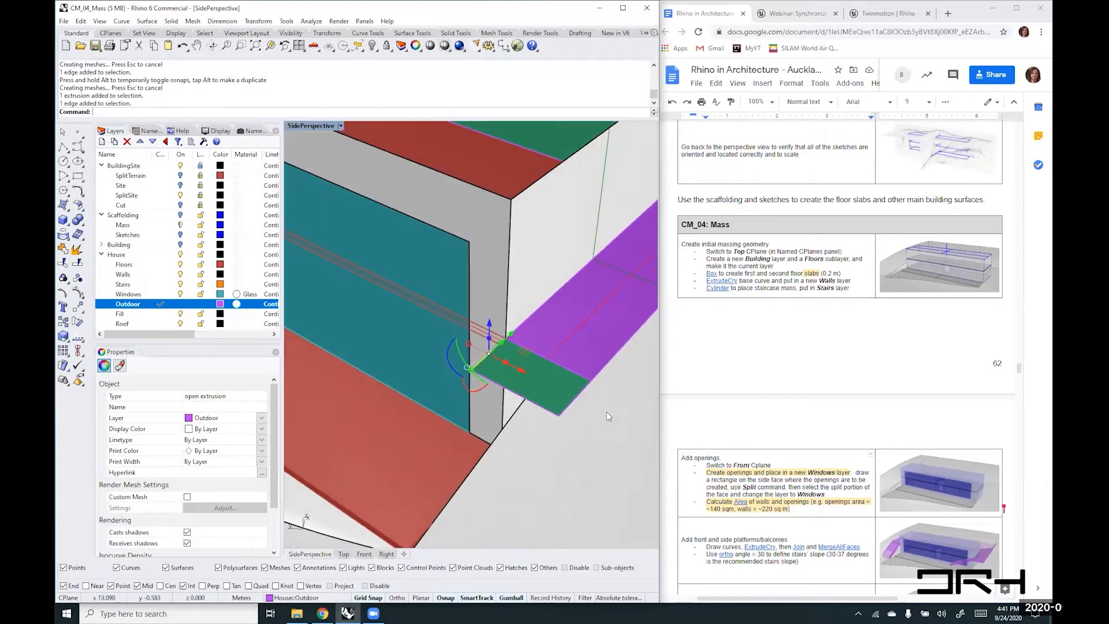
{"action": "left_click", "coordinate": [557, 392]}
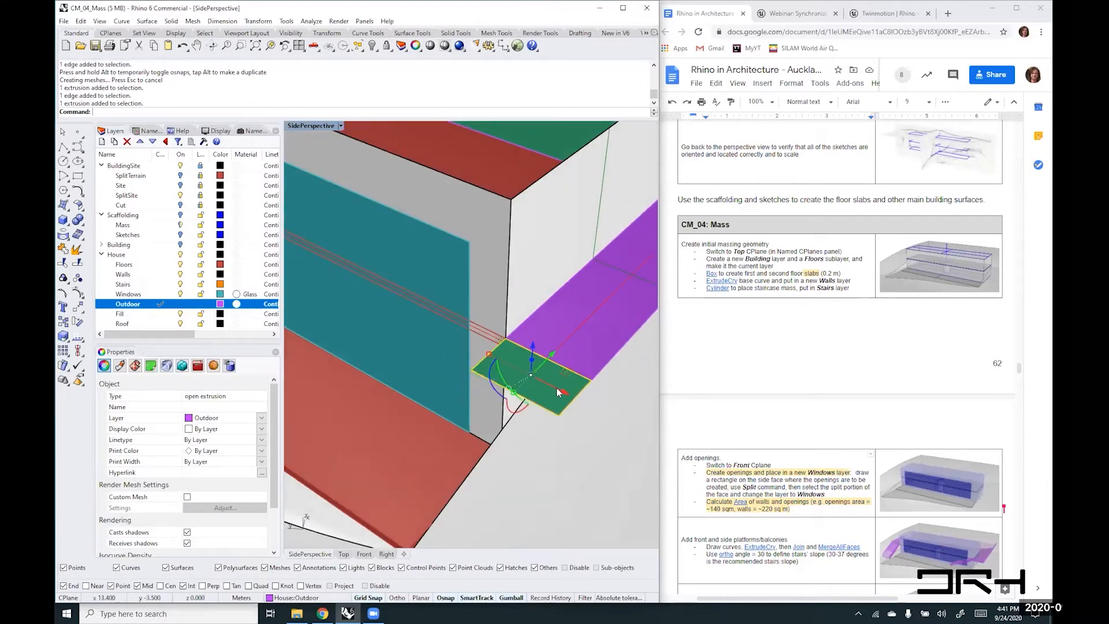
{"action": "type", "text": "Dir"}
{"action": "key", "text": "Return"}
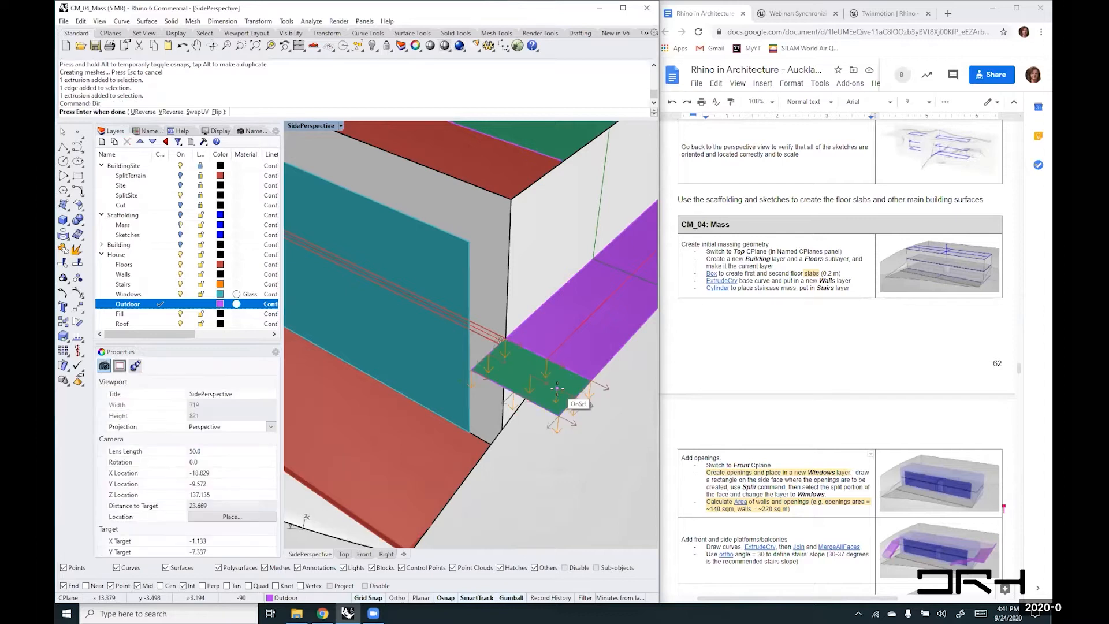
{"action": "type", "text": "f"}
{"action": "key", "text": "Return"}
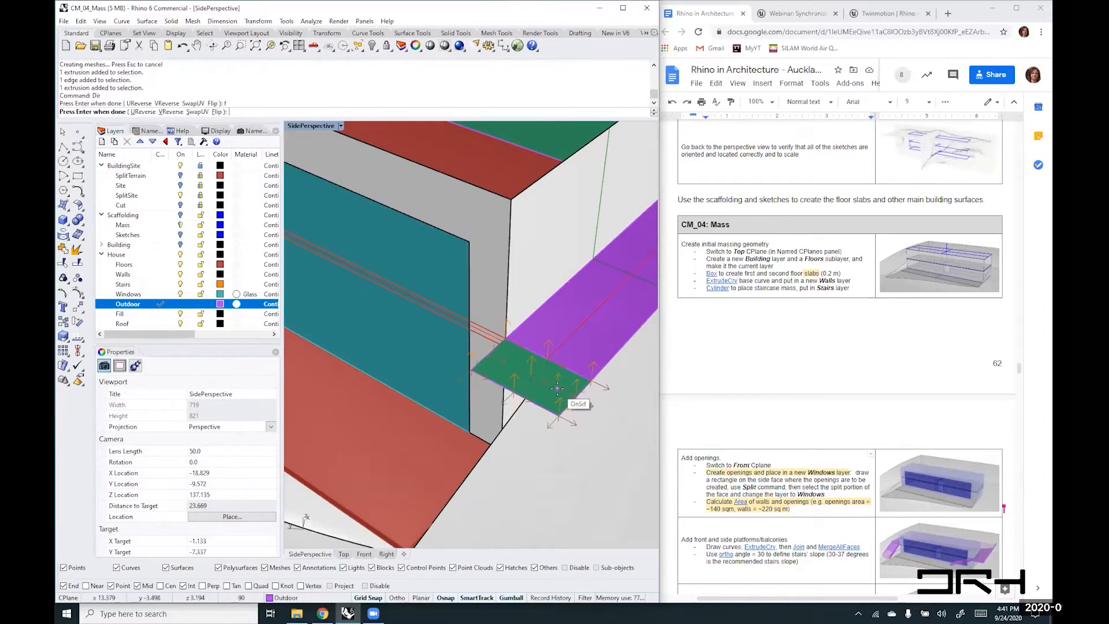
{"action": "key", "text": "Return"}
- Inspect the platforms around the house and highlight the ortho angle = 30 instruction for the stairs' slope in the Google Docs notes
{"action": "scroll", "coordinate": [535, 360], "scroll_direction": "down", "scroll_amount": 7}
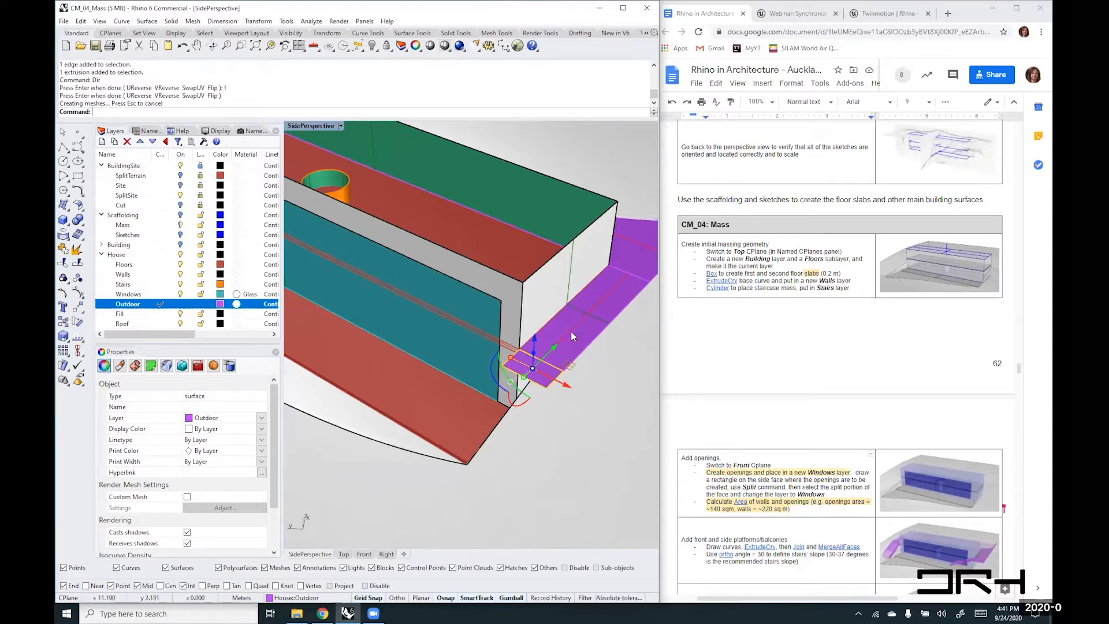
{"action": "right_click_drag", "start_coordinate": [567, 324], "coordinate": [499, 327]}
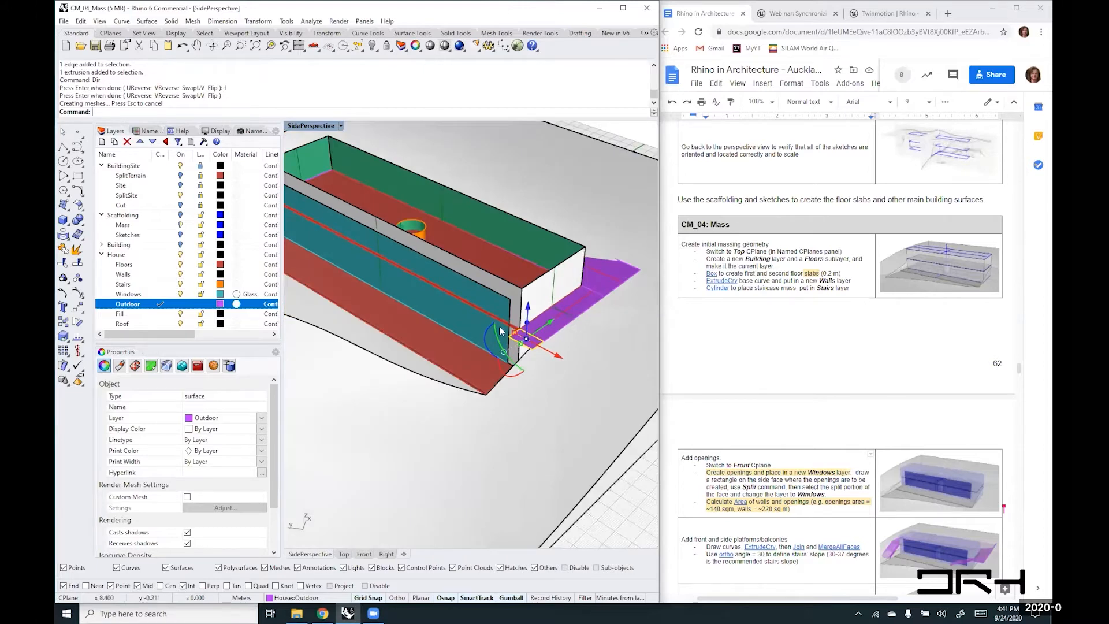
{"action": "right_click_drag", "start_coordinate": [372, 296], "coordinate": [550, 290]}
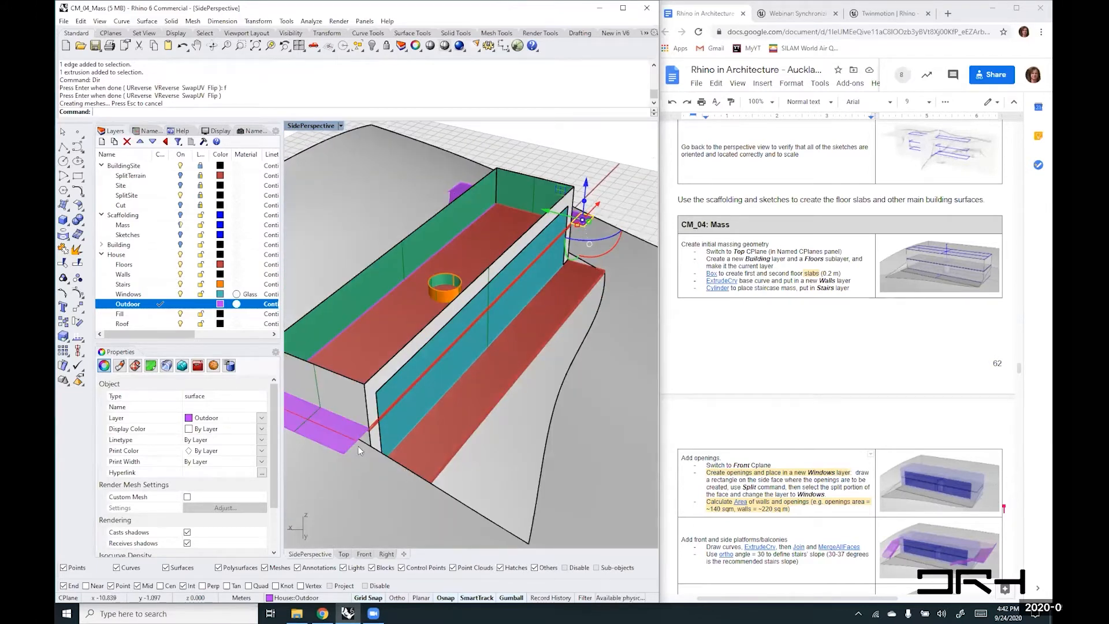
{"action": "right_click_drag", "start_coordinate": [417, 494], "coordinate": [395, 402]}
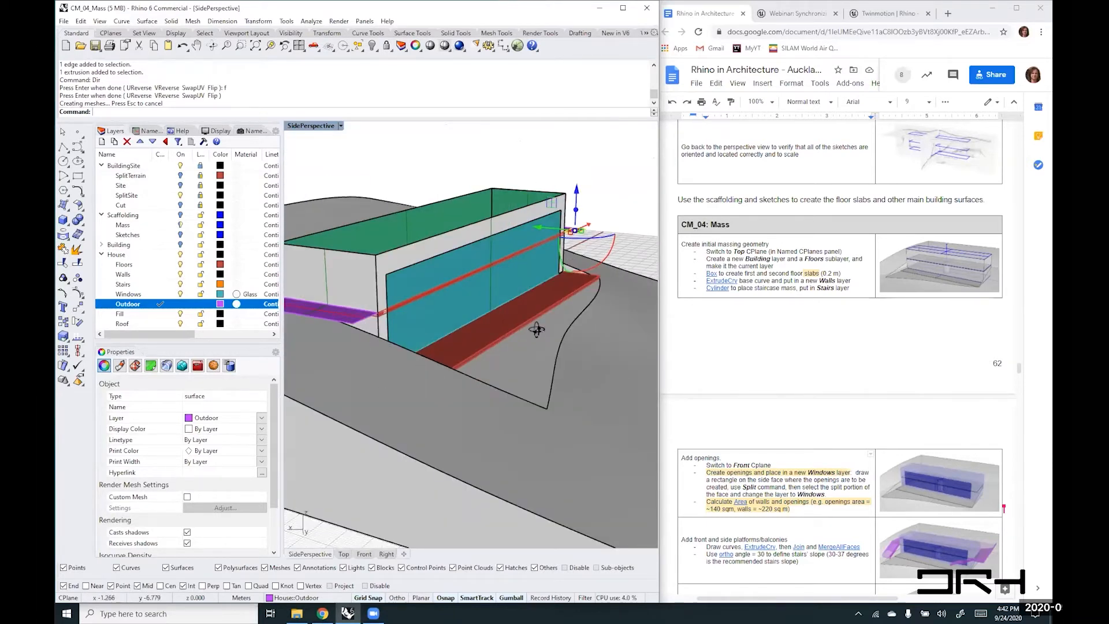
{"action": "right_click_drag", "start_coordinate": [537, 324], "coordinate": [582, 318]}
{"action": "left_click", "coordinate": [614, 382]}
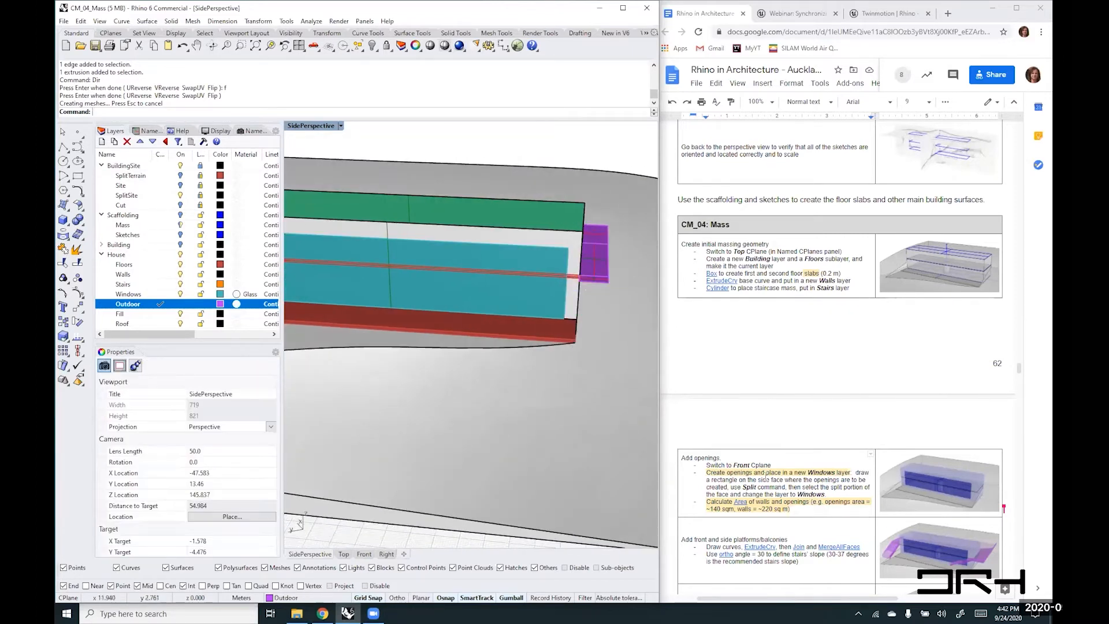
{"action": "right_click_drag", "start_coordinate": [613, 382], "coordinate": [629, 465]}
{"action": "scroll", "coordinate": [722, 464], "scroll_direction": "down", "scroll_amount": 3}
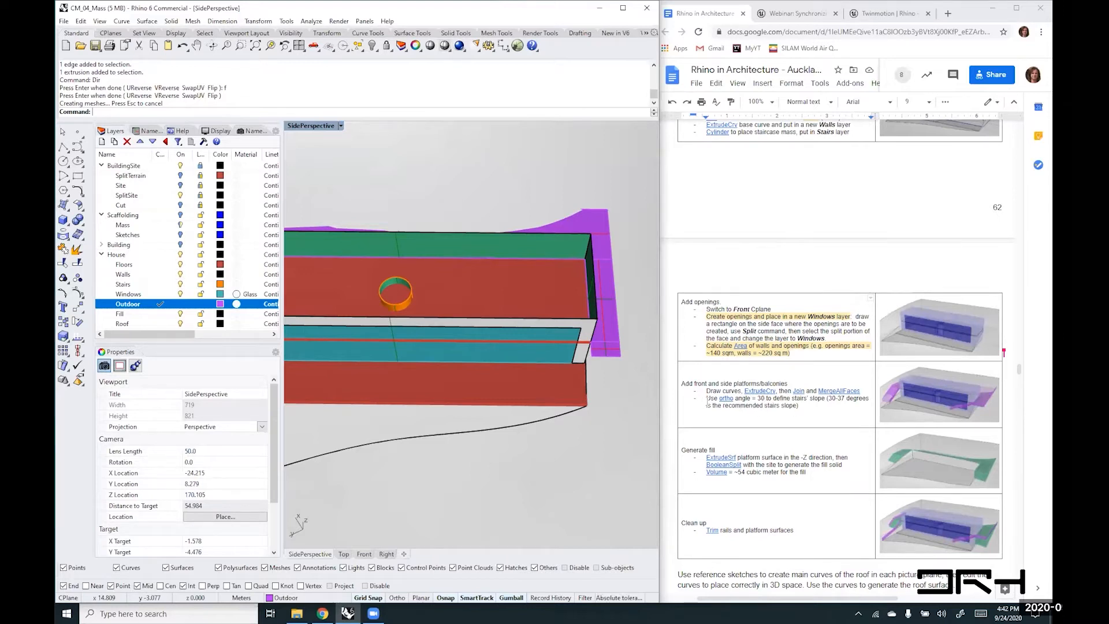
{"action": "left_click_drag", "start_coordinate": [706, 398], "coordinate": [733, 398]}
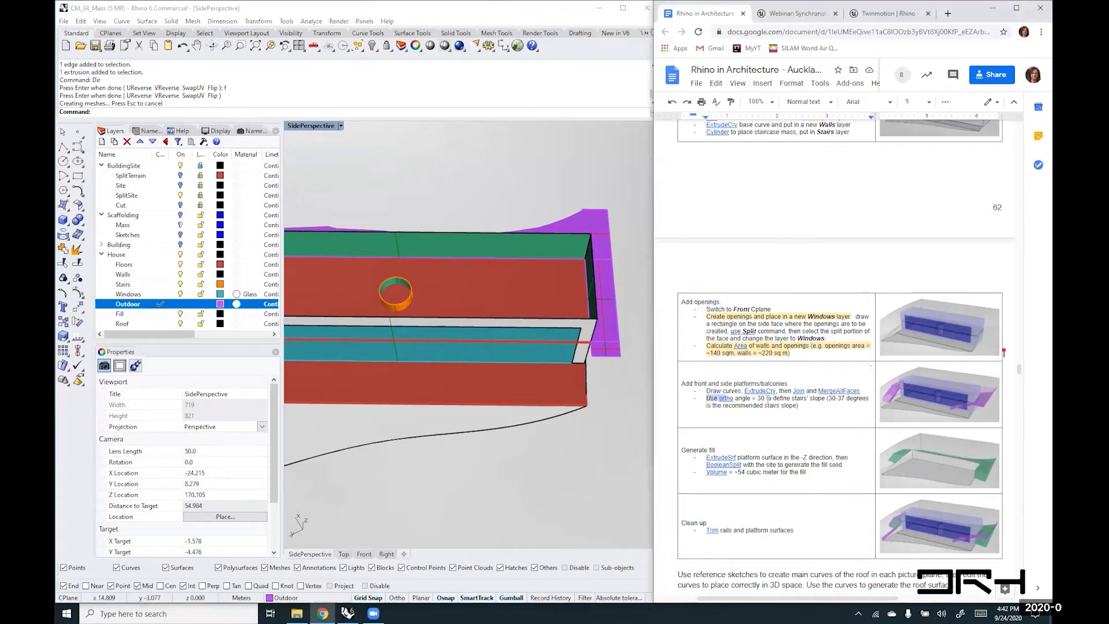
{"action": "left_click", "coordinate": [765, 398], "text": "shift"}
- Switch back to Rhino and check that the ortho snap angle is 30 degrees in the modeling aids options
{"action": "left_click", "coordinate": [563, 356]}
{"action": "mouse_move", "coordinate": [563, 356]}
{"action": "right_mouse_down"}
{"action": "mouse_move", "coordinate": [561, 327]}
{"action": "mouse_move", "coordinate": [561, 345]}
{"action": "right_mouse_up"}
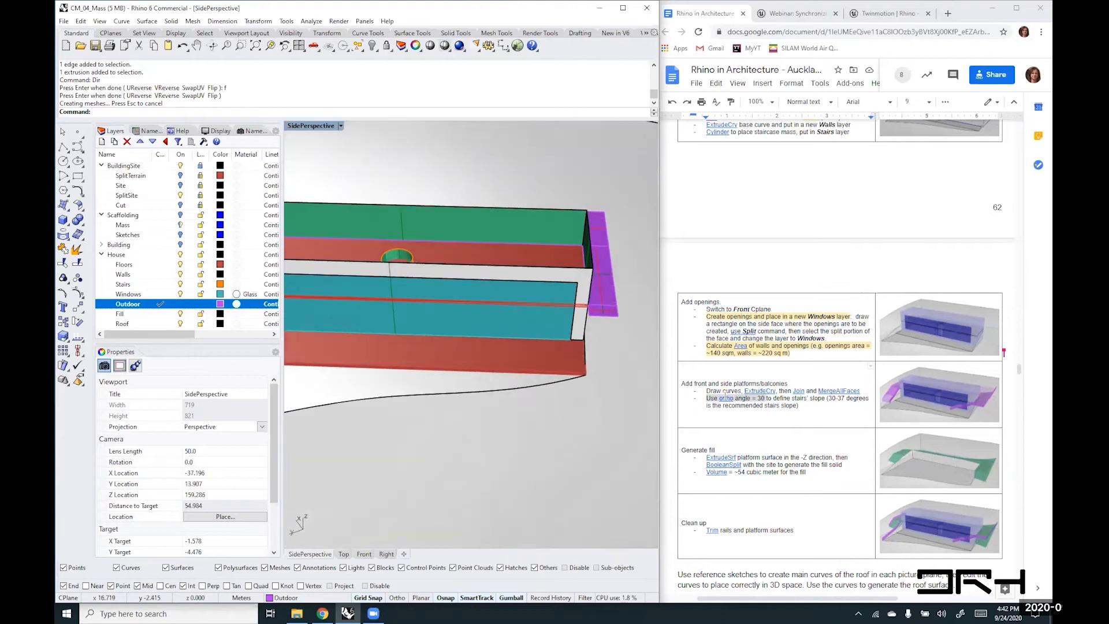
{"action": "right_click", "coordinate": [394, 599]}
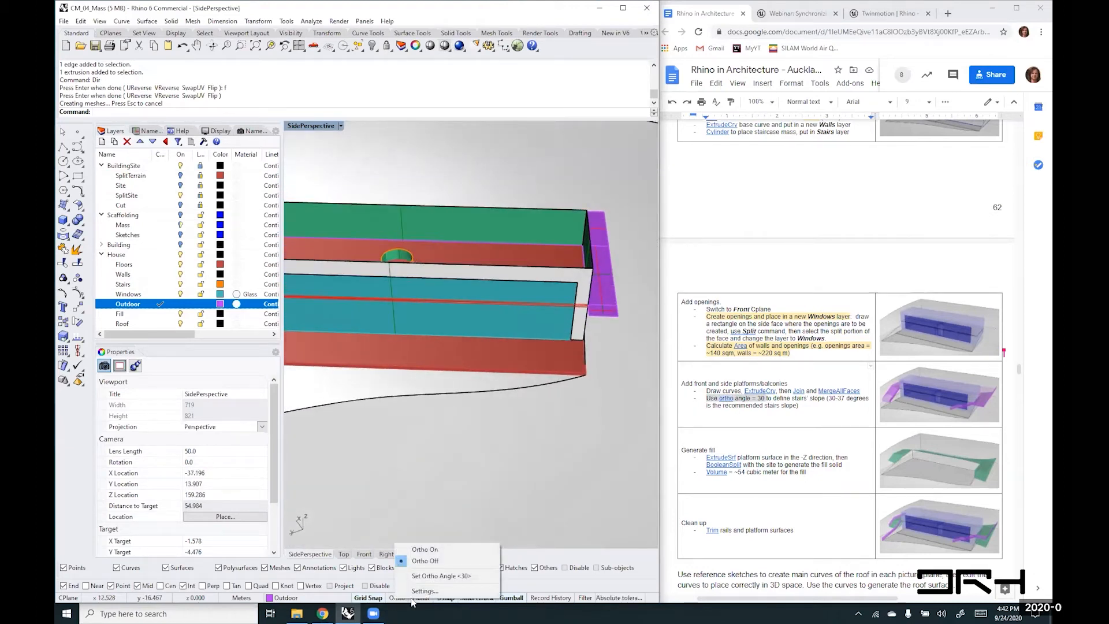
{"action": "left_click", "coordinate": [449, 576]}
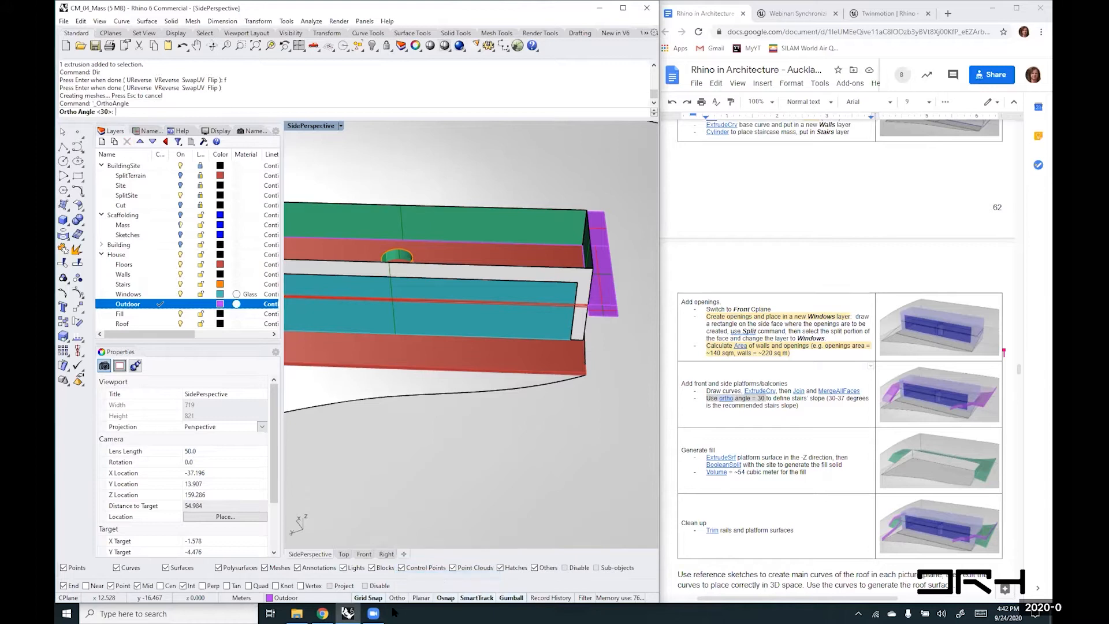
{"action": "right_click", "coordinate": [397, 599]}
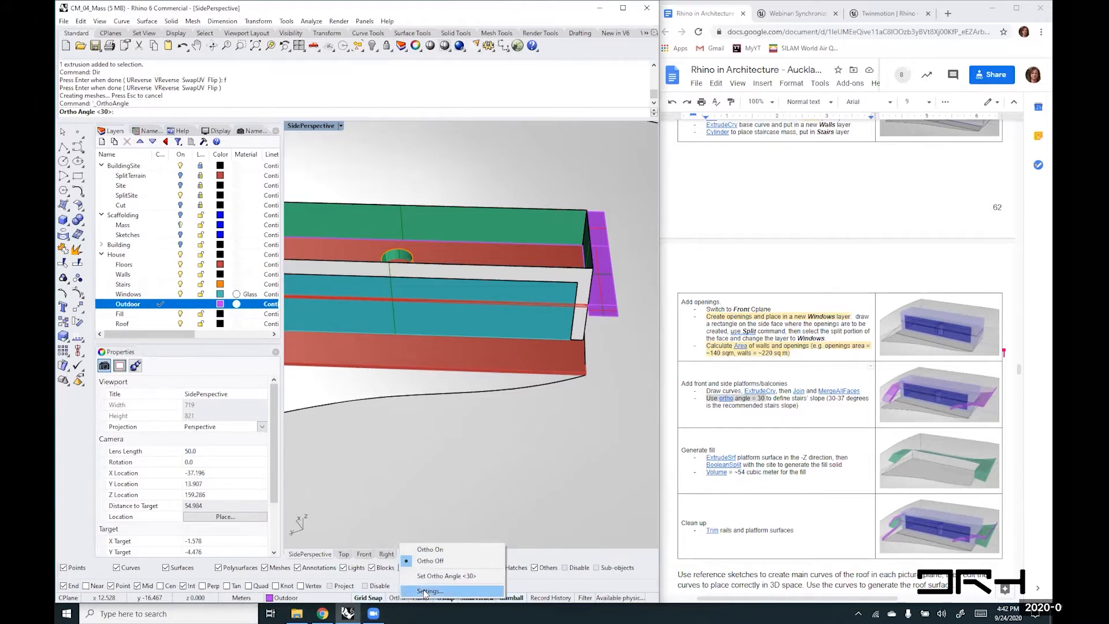
{"action": "left_click", "coordinate": [456, 593]}
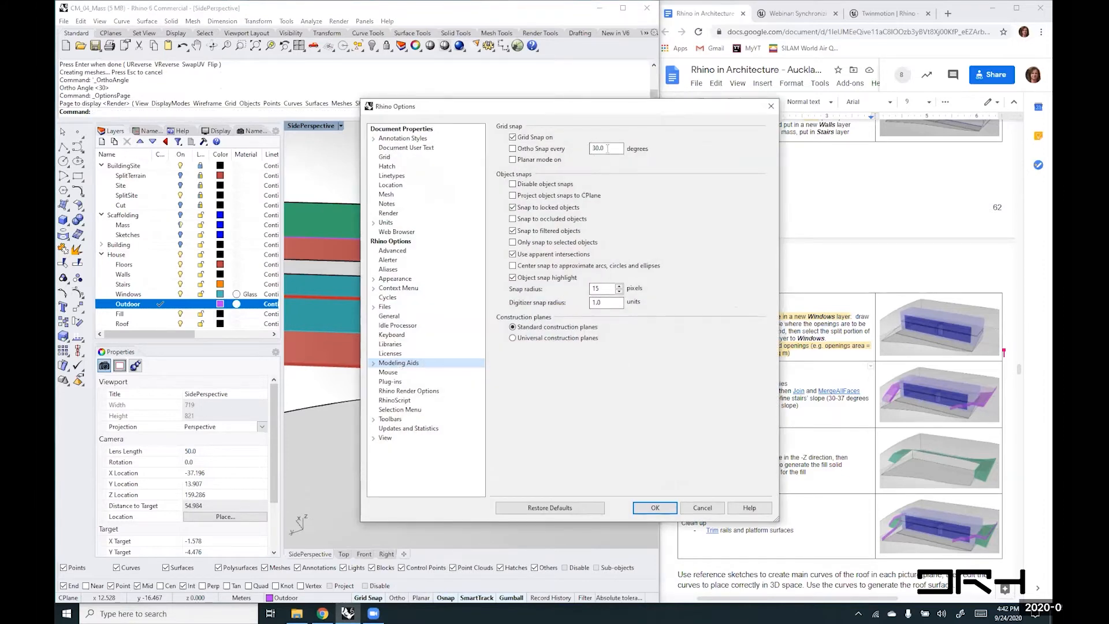
{"action": "left_click_drag", "start_coordinate": [606, 149], "coordinate": [569, 153]}
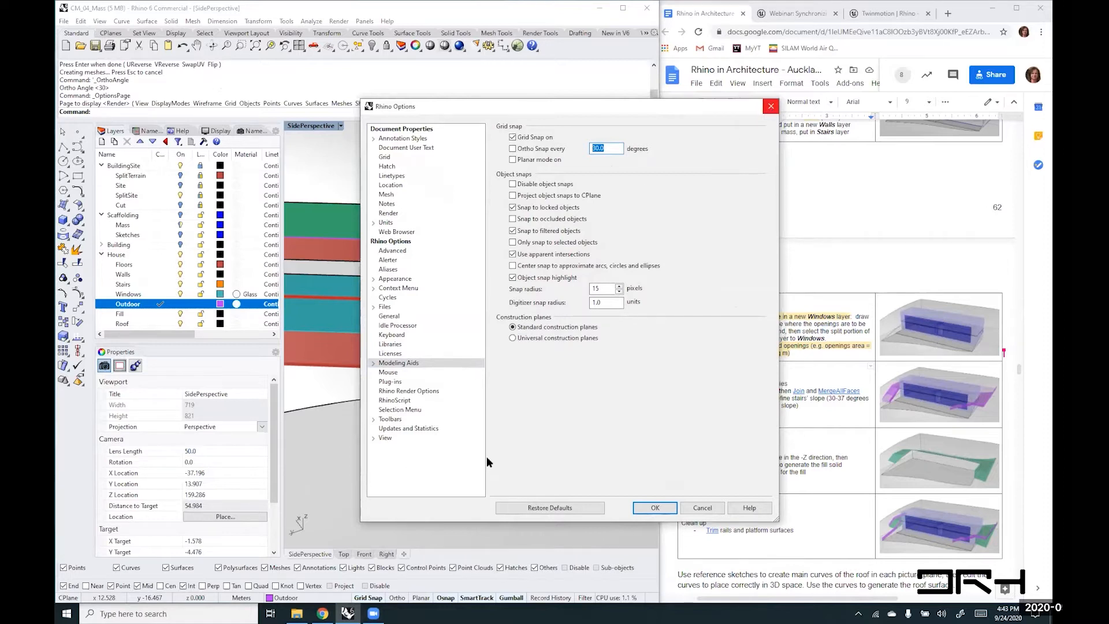
{"action": "key", "text": "Return"}
- Restore the saved Front construction plane for the perspective view, keeping the small landing beside the glazed facade in view
{"action": "right_click_drag", "start_coordinate": [495, 444], "coordinate": [598, 300]}
{"action": "right_click_drag", "start_coordinate": [558, 333], "coordinate": [484, 209]}
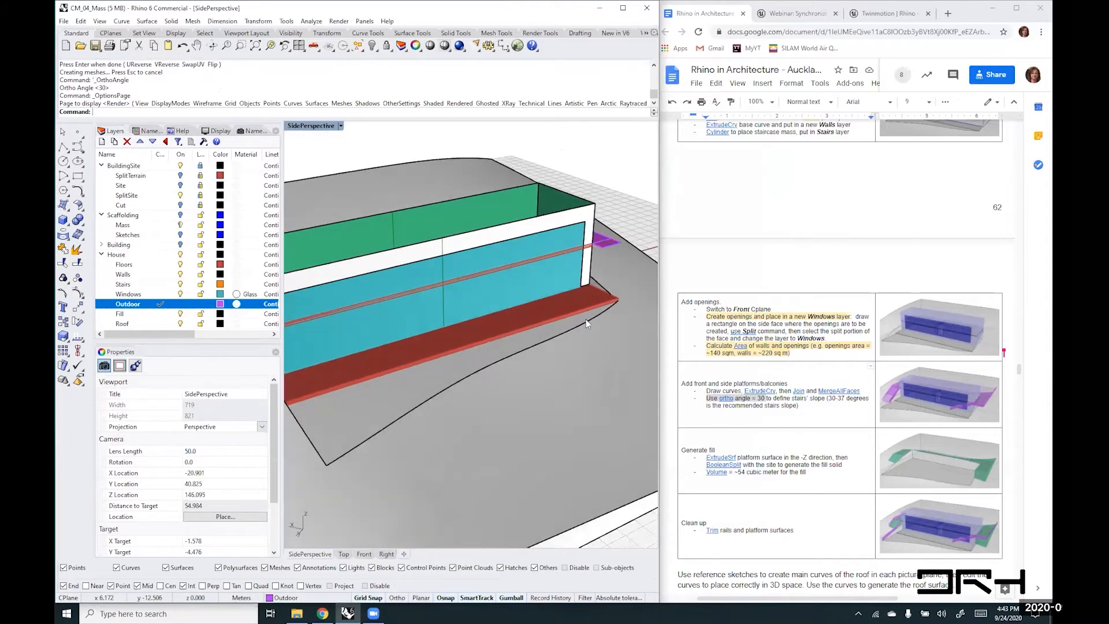
{"action": "right_click_drag", "start_coordinate": [585, 320], "coordinate": [622, 314]}
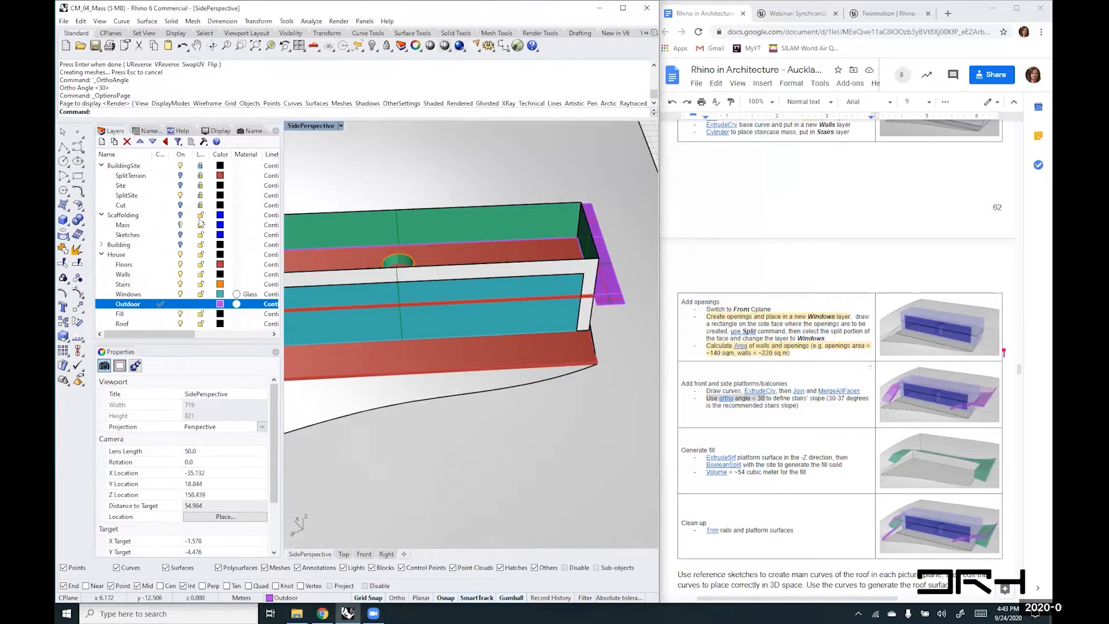
{"action": "right_click_drag", "start_coordinate": [589, 295], "coordinate": [602, 301]}
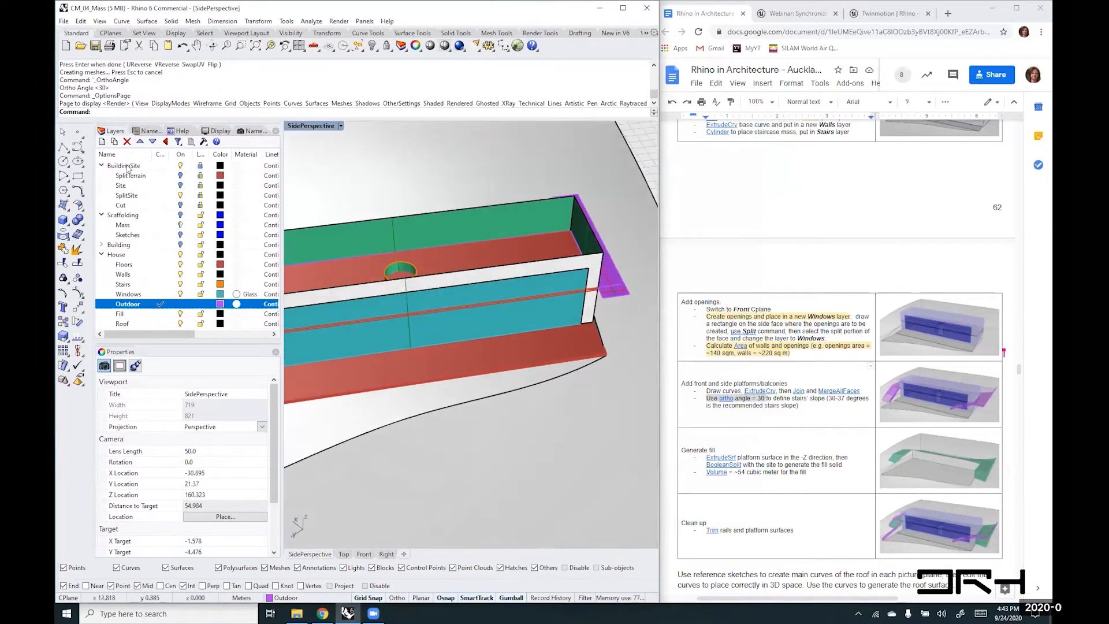
{"action": "scroll", "coordinate": [603, 301], "scroll_direction": "up", "scroll_amount": 6}
{"action": "scroll", "coordinate": [600, 295], "scroll_direction": "up", "scroll_amount": 2}
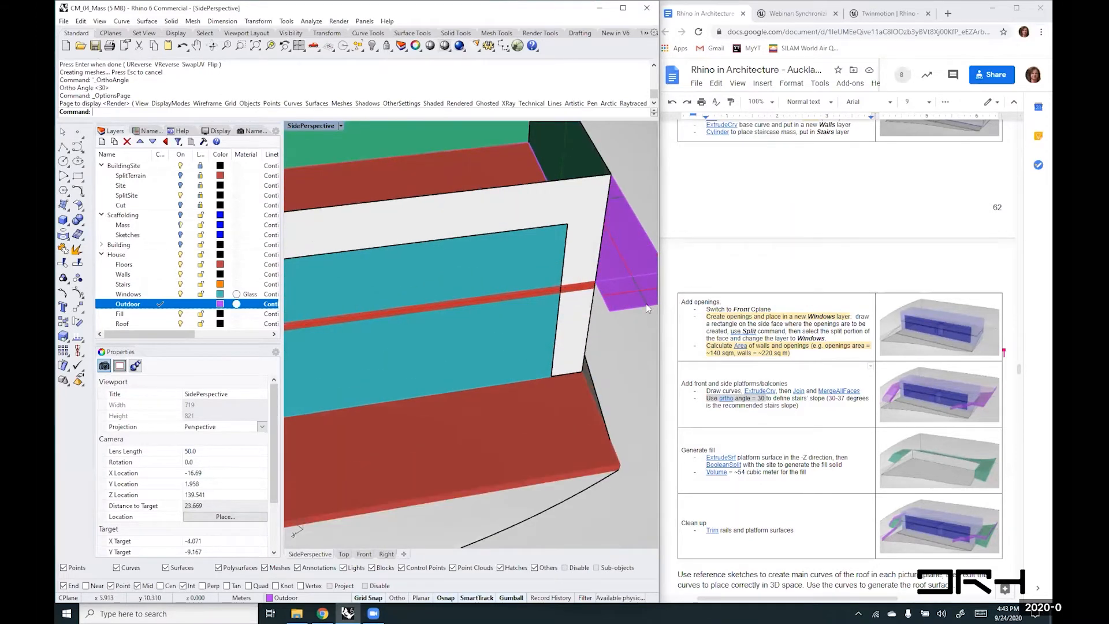
{"action": "left_click", "coordinate": [148, 131]}
{"action": "double_click", "coordinate": [114, 183]}
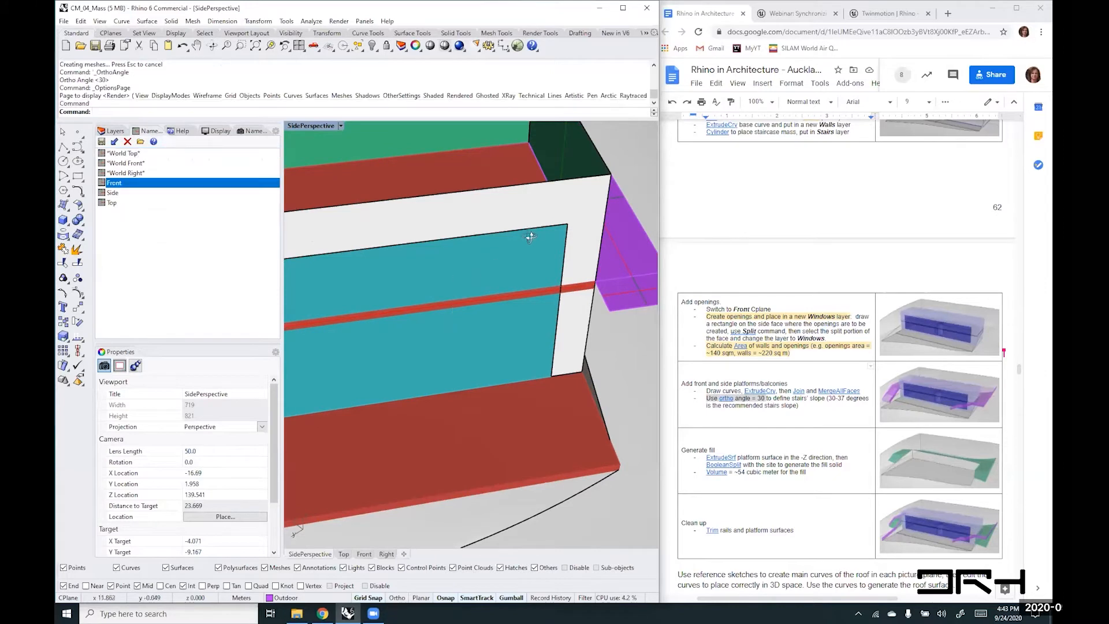
{"action": "scroll", "coordinate": [442, 248], "scroll_direction": "down", "scroll_amount": 10}
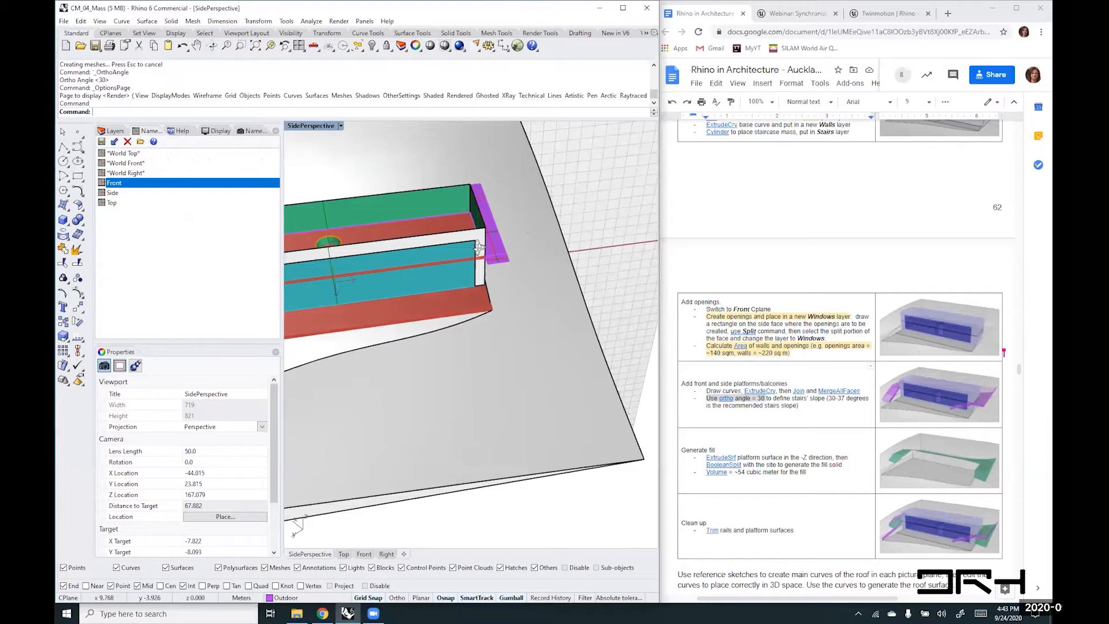
{"action": "right_click_drag", "start_coordinate": [478, 248], "coordinate": [427, 315]}
{"action": "scroll", "coordinate": [497, 237], "scroll_direction": "up", "scroll_amount": 10}
{"action": "left_click", "coordinate": [542, 257], "text": "ctrl+shift"}
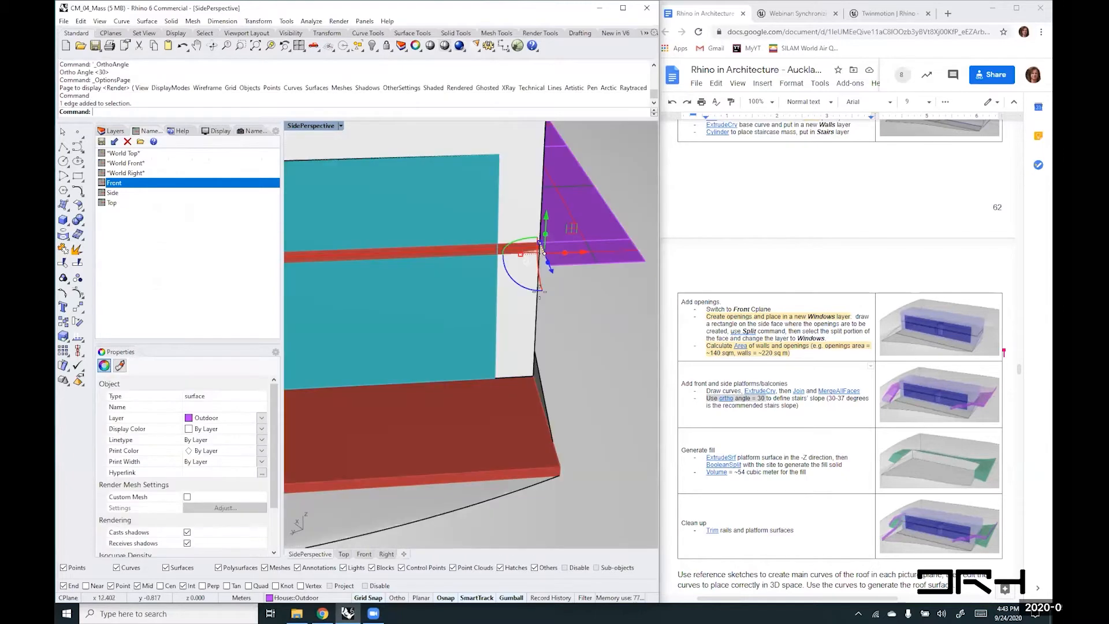
{"action": "type", "text": "ExtrudeCrv"}
{"action": "key", "text": "Return"}
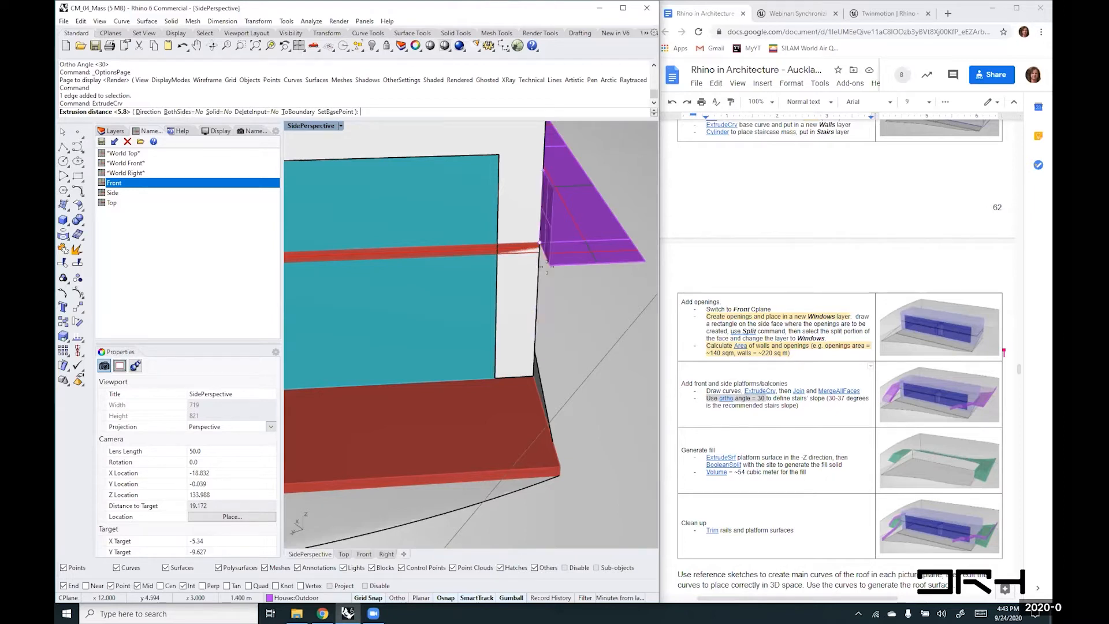
{"action": "type", "text": "d"}
{"action": "key", "text": "Return"}
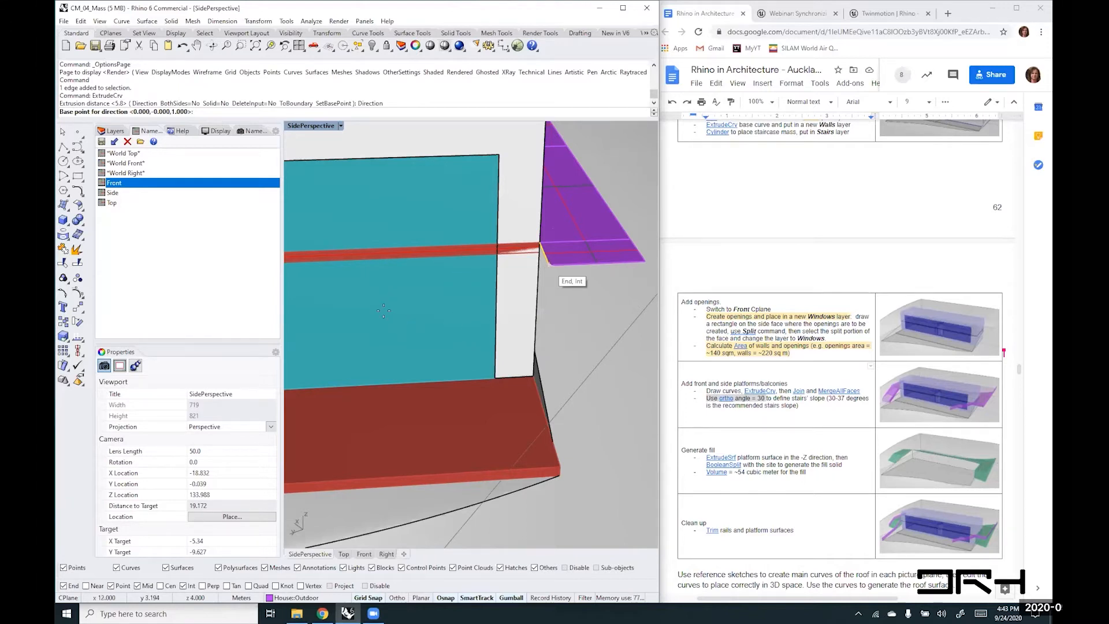
{"action": "left_click", "coordinate": [548, 265]}
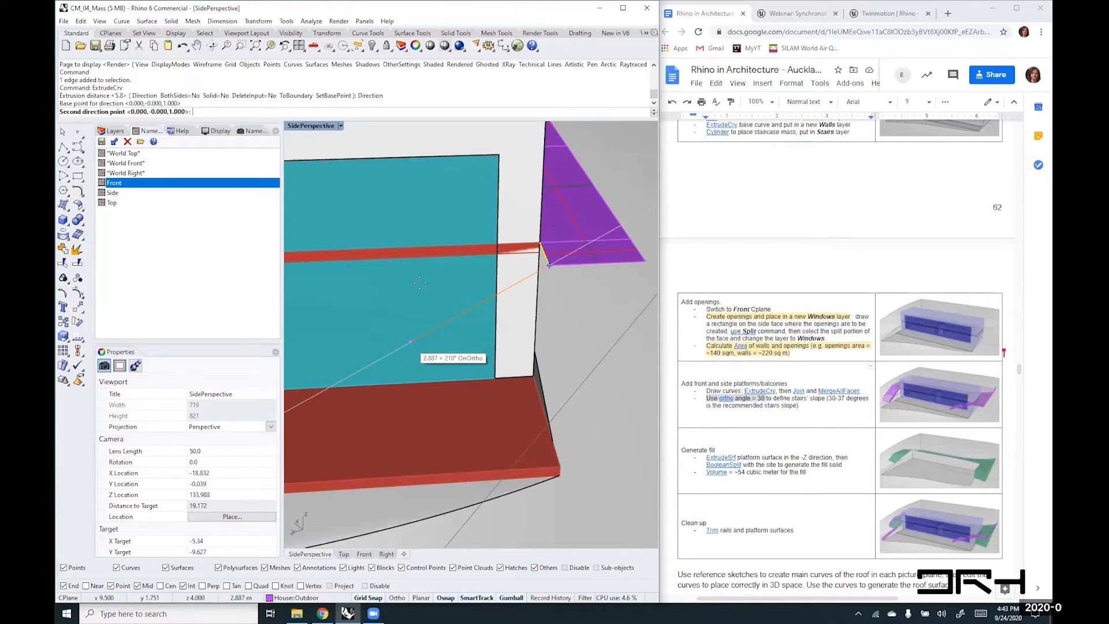
{"action": "left_click", "coordinate": [459, 271]}
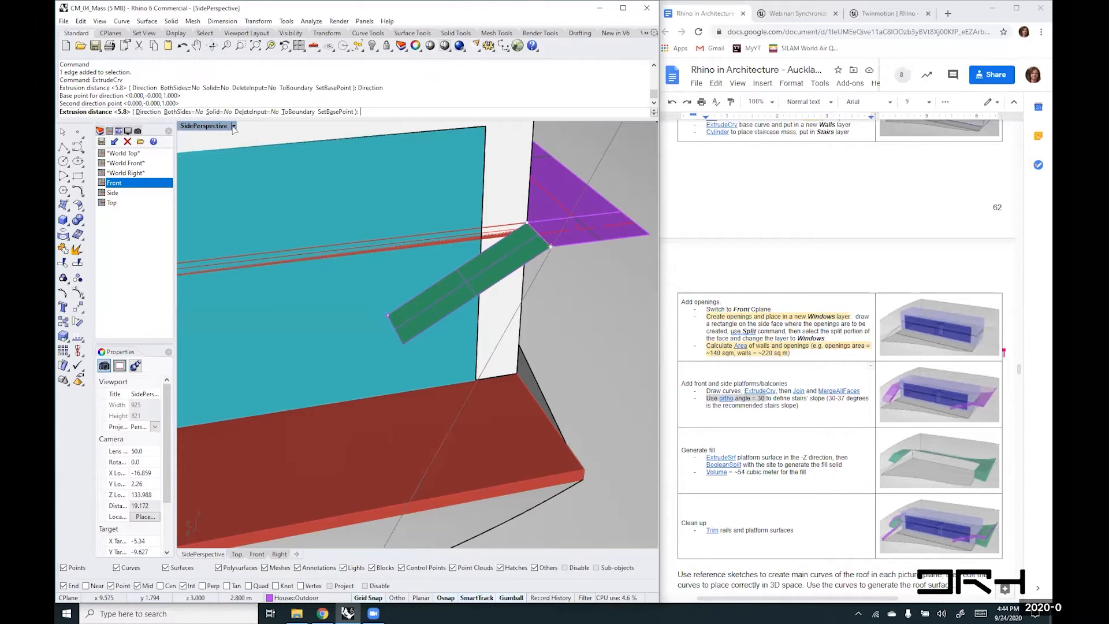
- Cancel the extrusion, set the perspective view to Ghosted display, and hide the Walls, Windows and Floors layers around the small landing
{"action": "right_click_drag", "start_coordinate": [233, 145], "coordinate": [210, 194]}
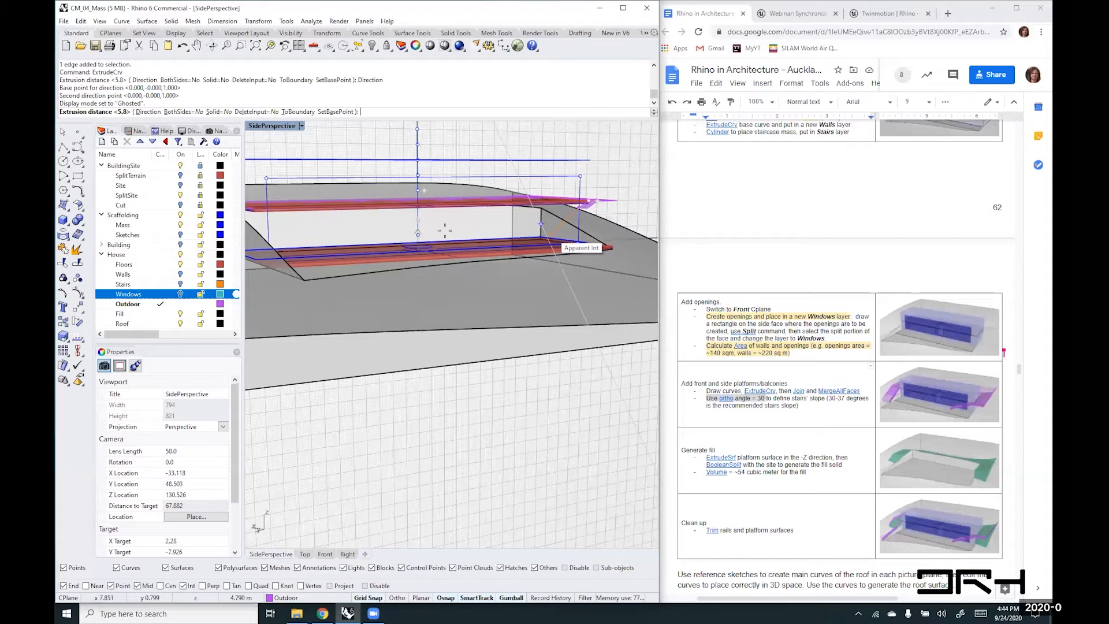
{"action": "scroll", "coordinate": [552, 261], "scroll_direction": "up", "scroll_amount": 3}
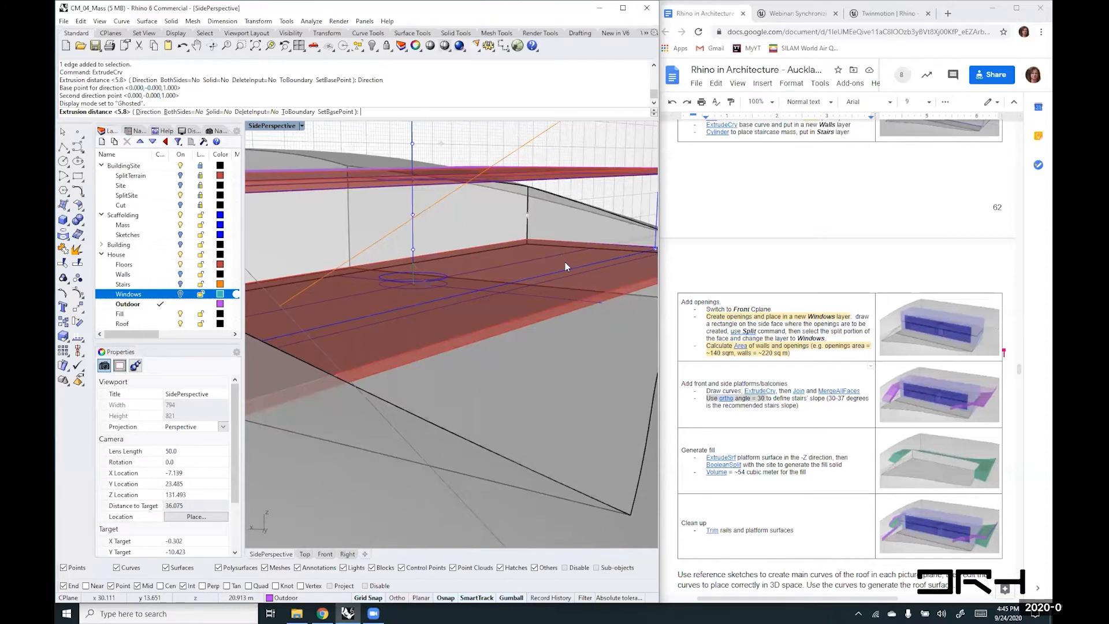
{"action": "right_click_drag", "start_coordinate": [565, 262], "coordinate": [544, 169]}
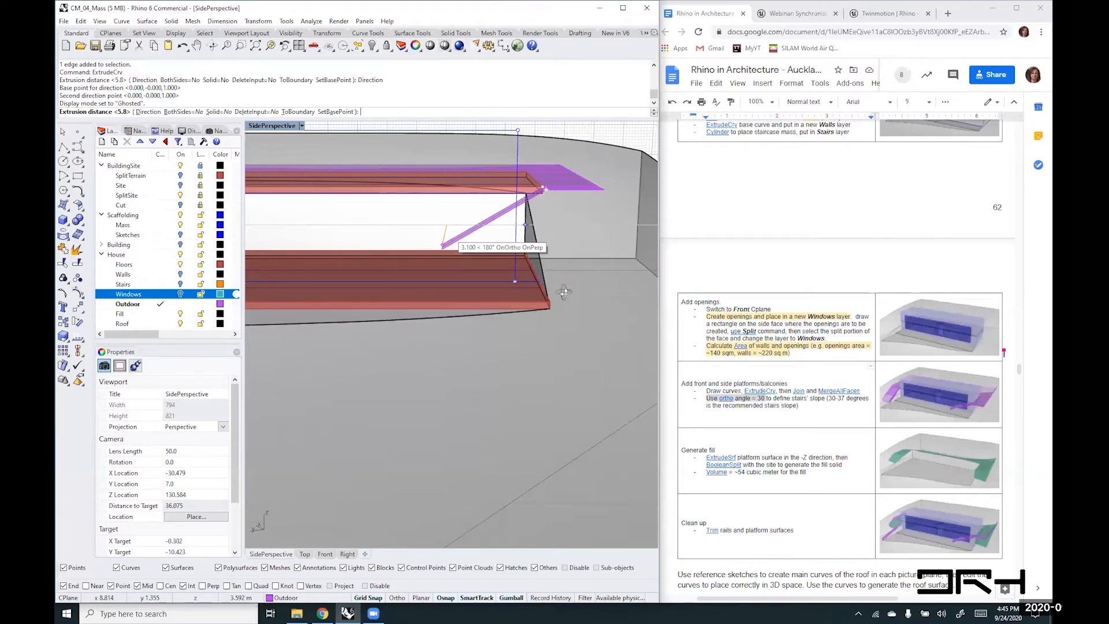
{"action": "key", "text": "Escape"}
{"action": "right_click_drag", "start_coordinate": [563, 287], "coordinate": [557, 277]}
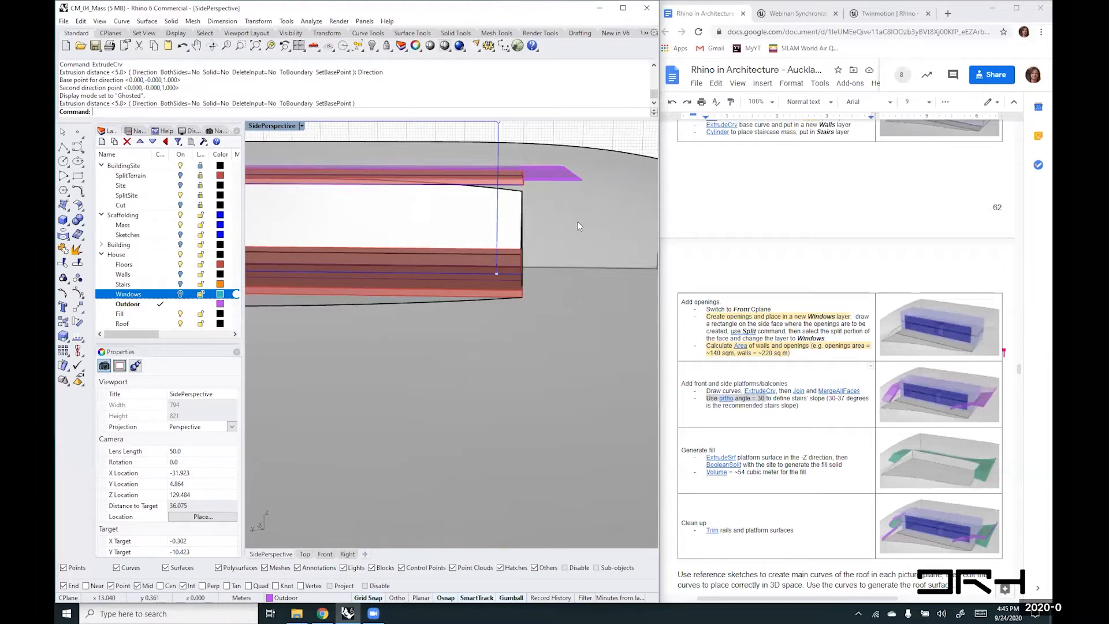
{"action": "right_click_drag", "start_coordinate": [577, 220], "coordinate": [594, 230]}
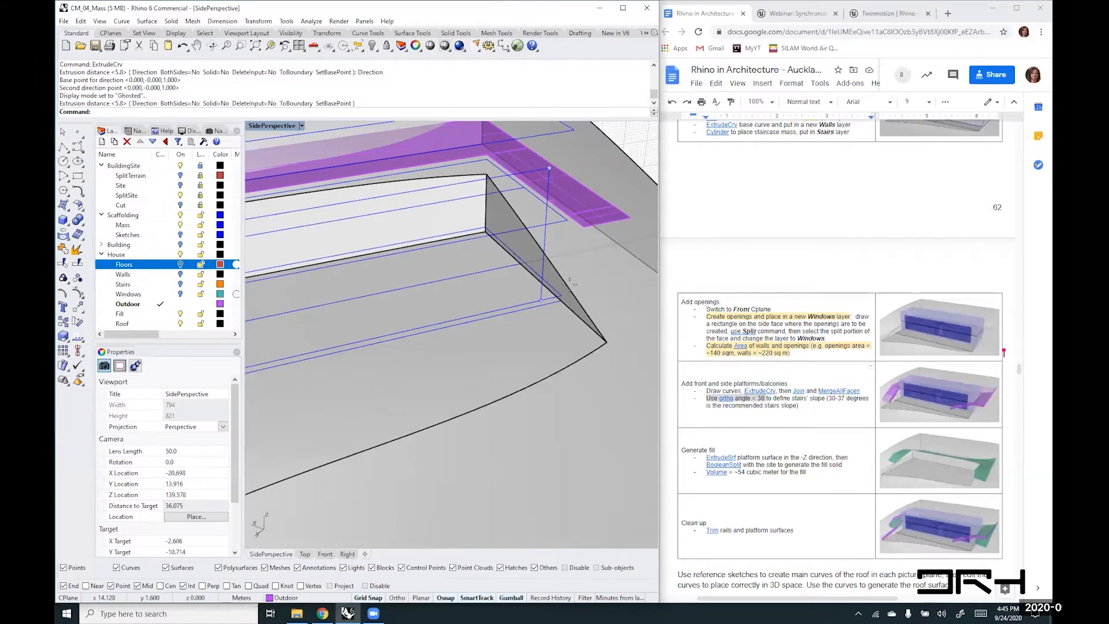
- Run ExtrudeCrv on the small landing's inner edge and define its direction from the edge's corner, sloping down along the 210-degree ortho line
{"action": "scroll", "coordinate": [554, 244], "scroll_direction": "up", "scroll_amount": 4}
{"action": "type", "text": "ExtrudeCrv"}
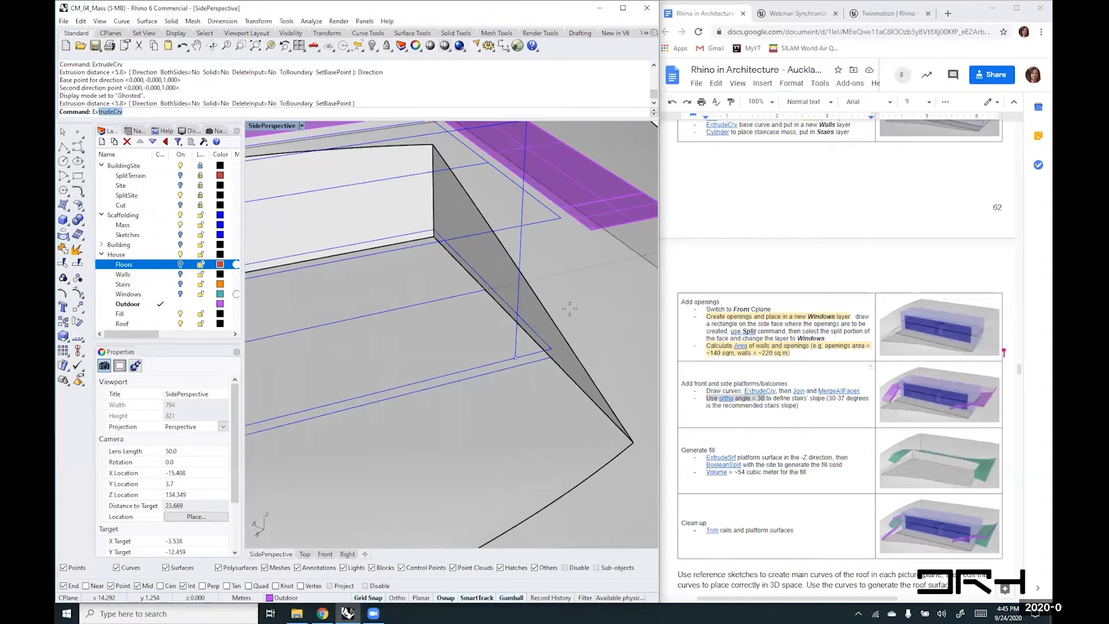
{"action": "key", "text": "Return"}
{"action": "left_click", "coordinate": [576, 220]}
{"action": "key", "text": "Return"}
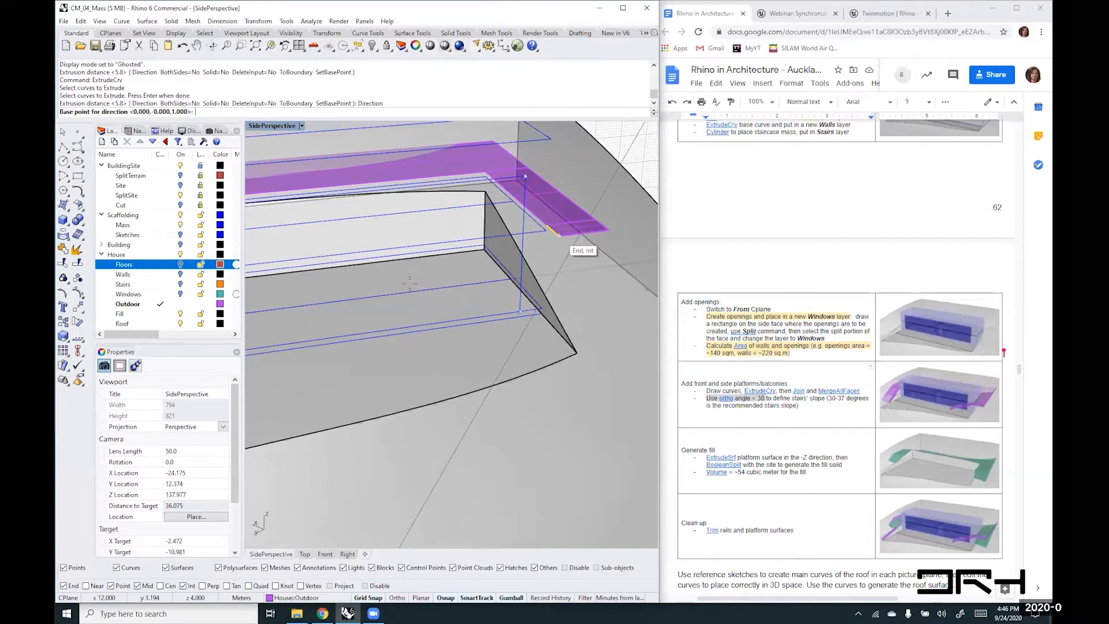
{"action": "left_click", "coordinate": [559, 235]}
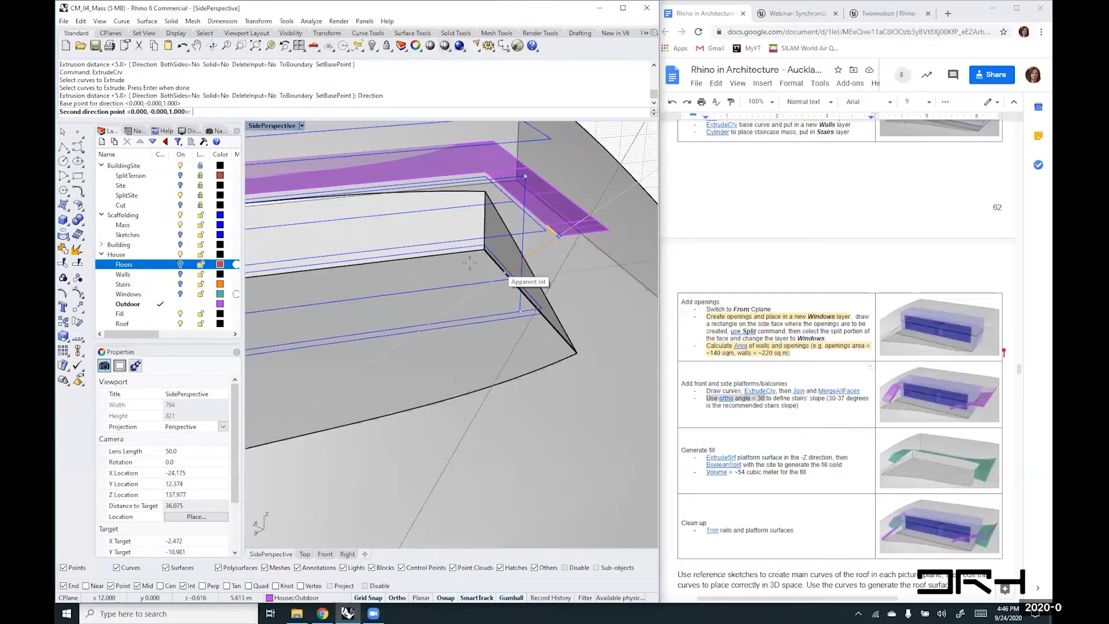
{"action": "right_click_drag", "start_coordinate": [470, 263], "coordinate": [457, 250]}
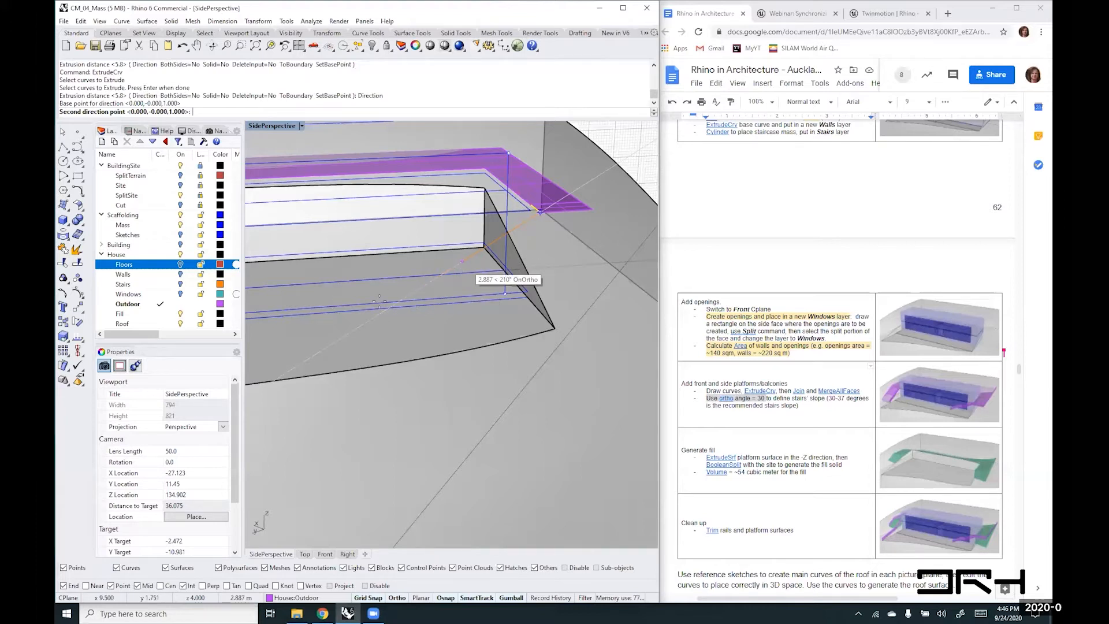
{"action": "left_click", "coordinate": [410, 303]}
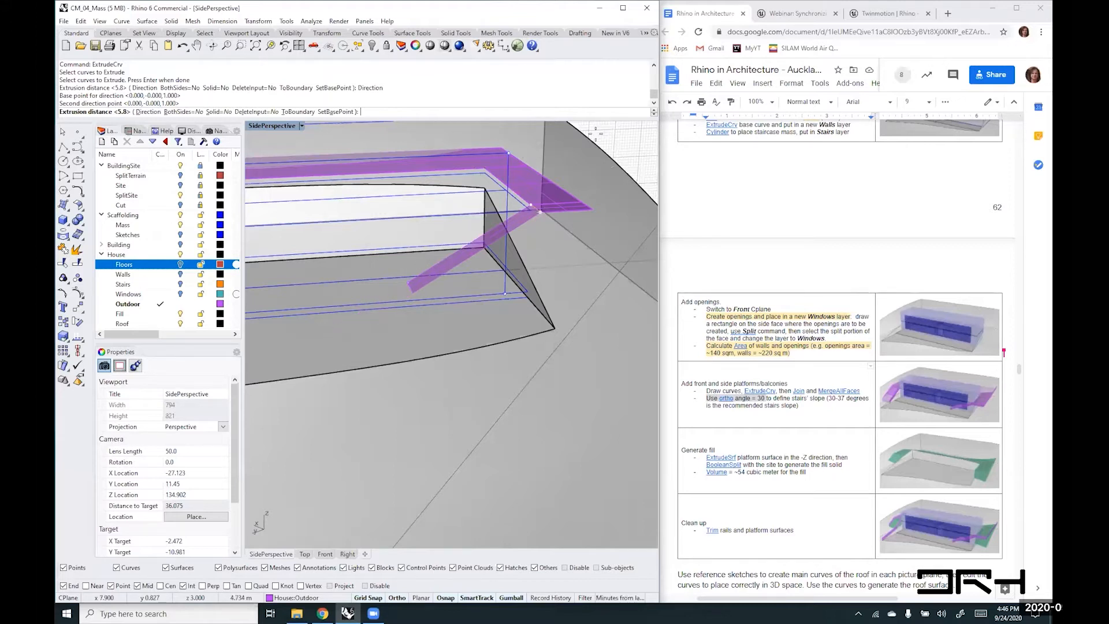
- Switch to a plan view of the Front construction plane and end the sloped stair extrusion slightly below halfway between the two floor levels
{"action": "right_click_drag", "start_coordinate": [595, 133], "coordinate": [585, 301]}
{"action": "type", "text": "plan"}
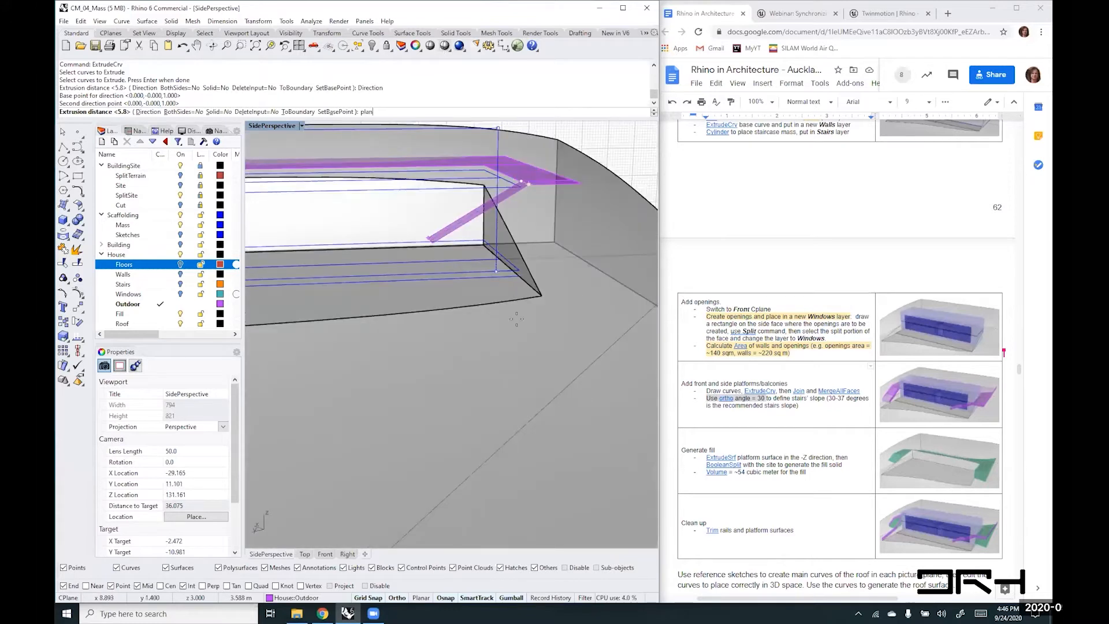
{"action": "key", "text": "Return"}
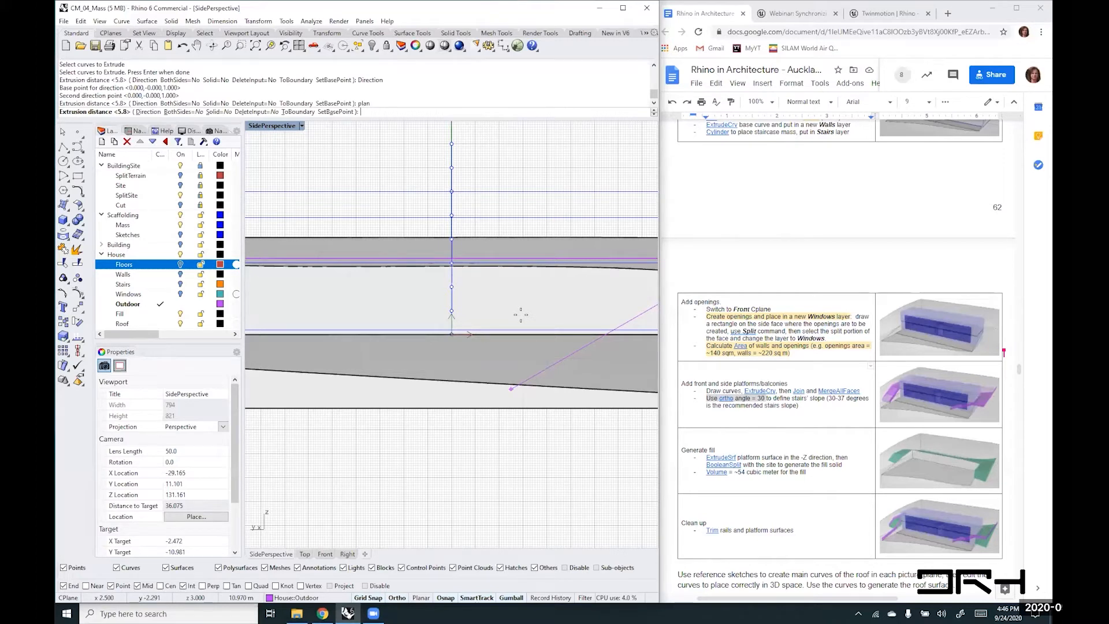
{"action": "scroll", "coordinate": [521, 315], "scroll_direction": "down", "scroll_amount": 2}
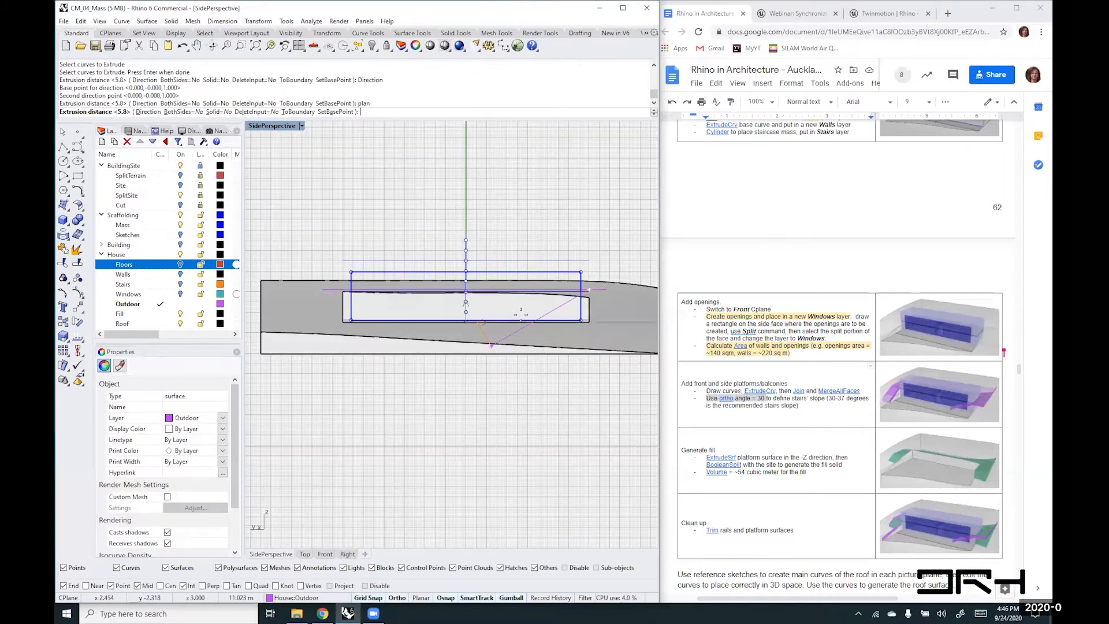
{"action": "scroll", "coordinate": [520, 311], "scroll_direction": "up", "scroll_amount": 3}
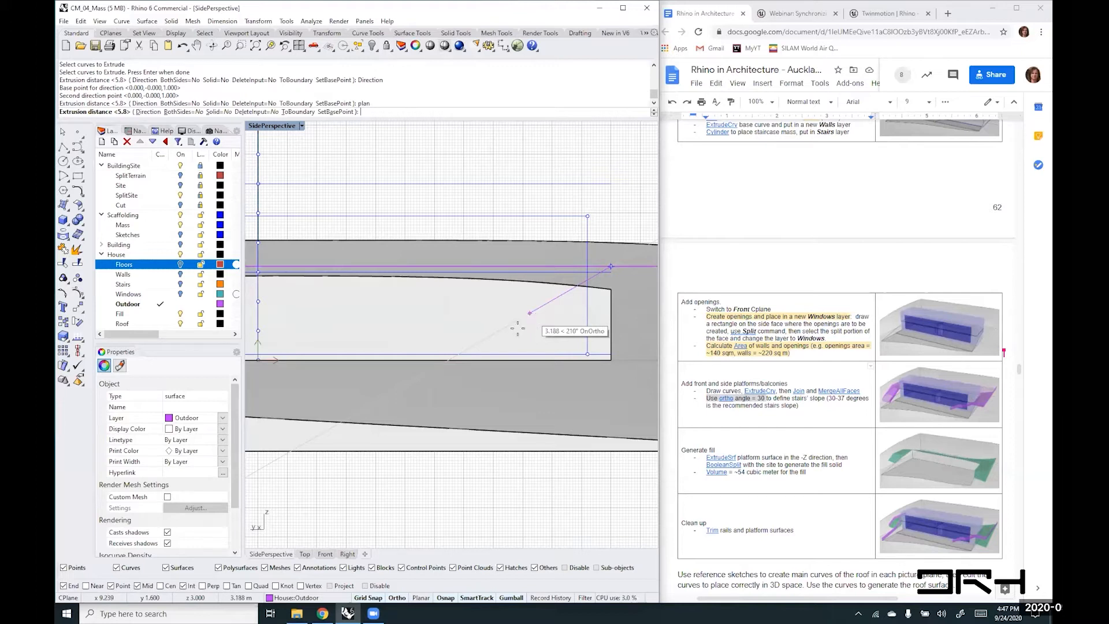
{"action": "scroll", "coordinate": [518, 326], "scroll_direction": "down", "scroll_amount": 5}
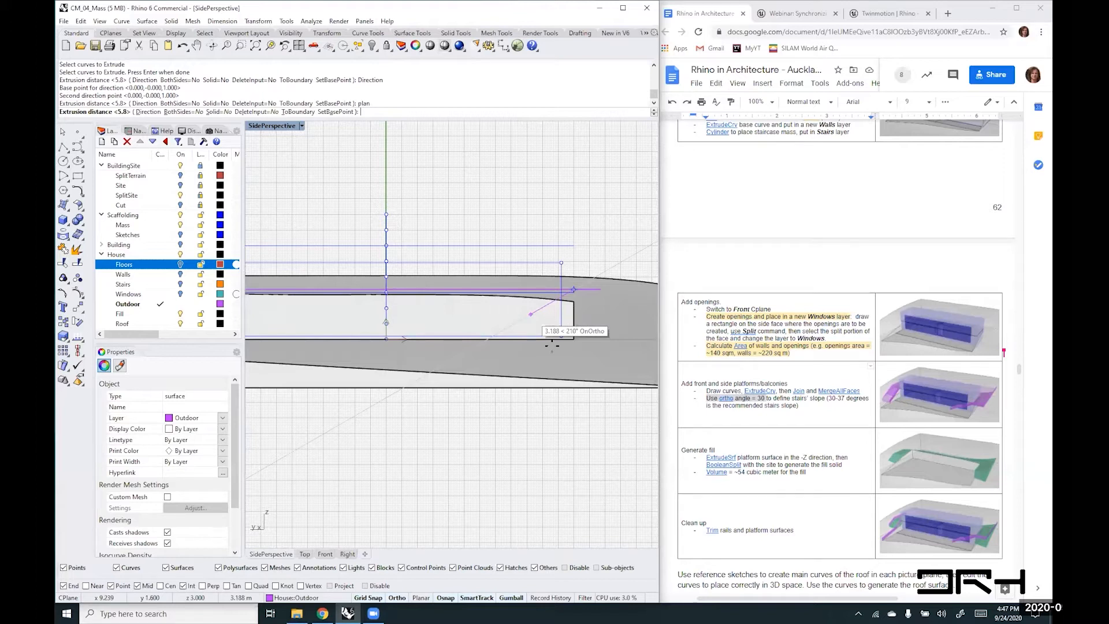
{"action": "scroll", "coordinate": [520, 321], "scroll_direction": "up", "scroll_amount": 5}
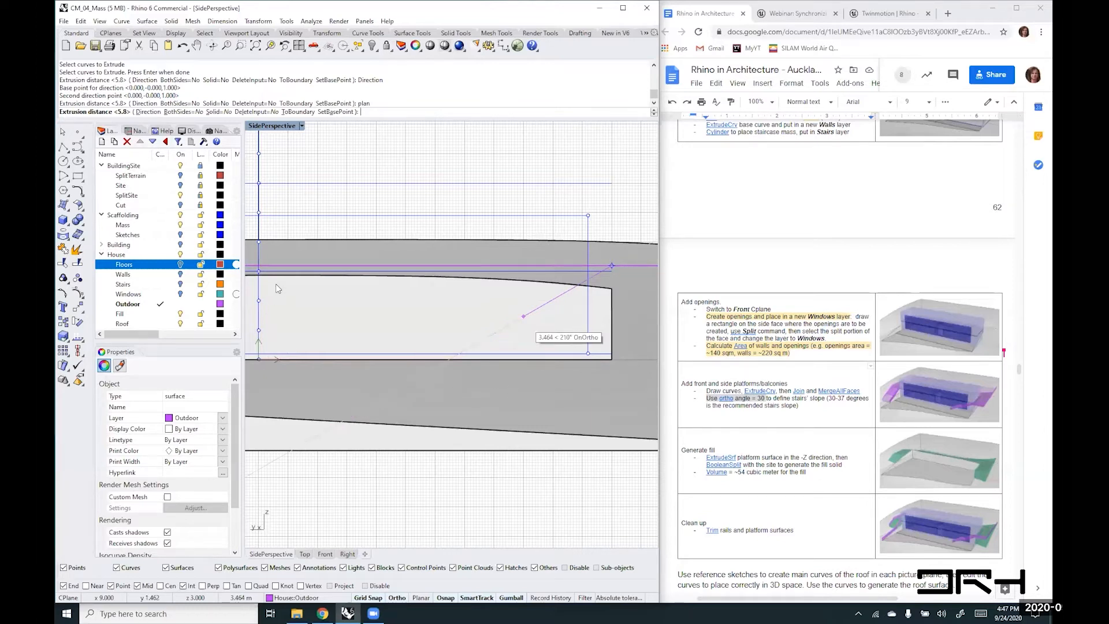
{"action": "left_click", "coordinate": [349, 322]}
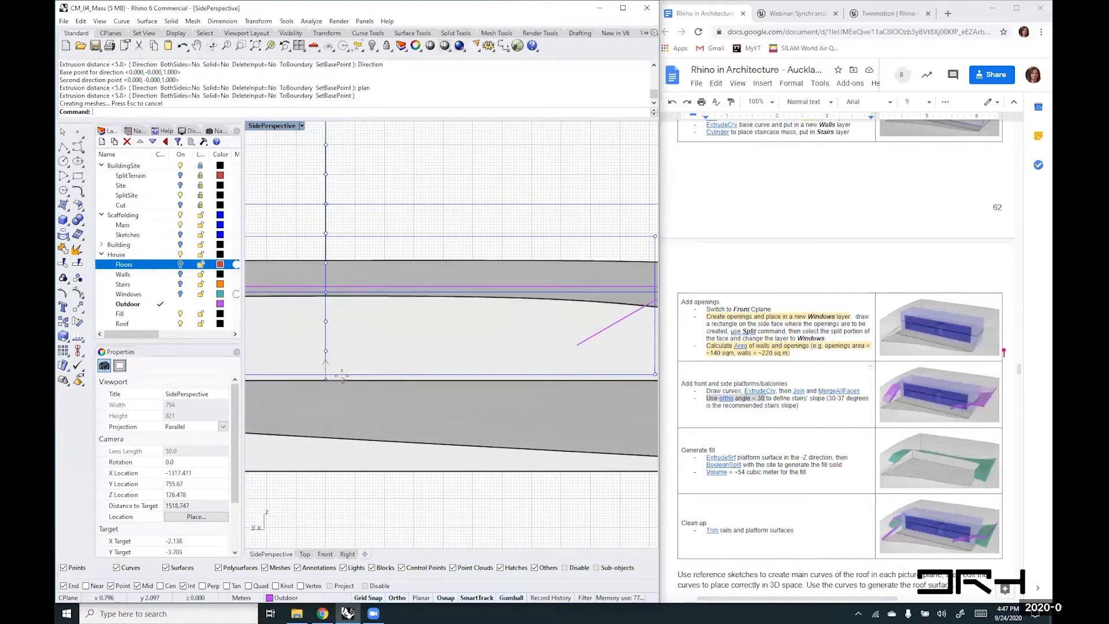
- Draw a vertical line from the construction plane origin up to the upper platform level and move it horizontally beside the stairs' lower end
{"action": "type", "text": "line"}
{"action": "key", "text": "Return"}
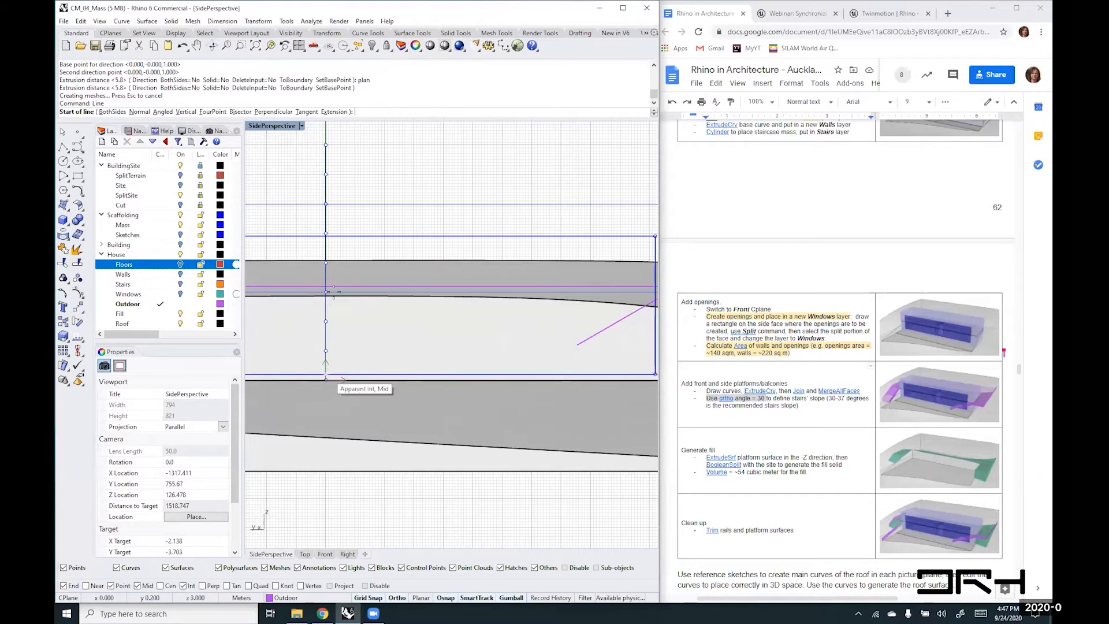
{"action": "left_click", "coordinate": [326, 378]}
{"action": "left_click", "coordinate": [327, 290]}
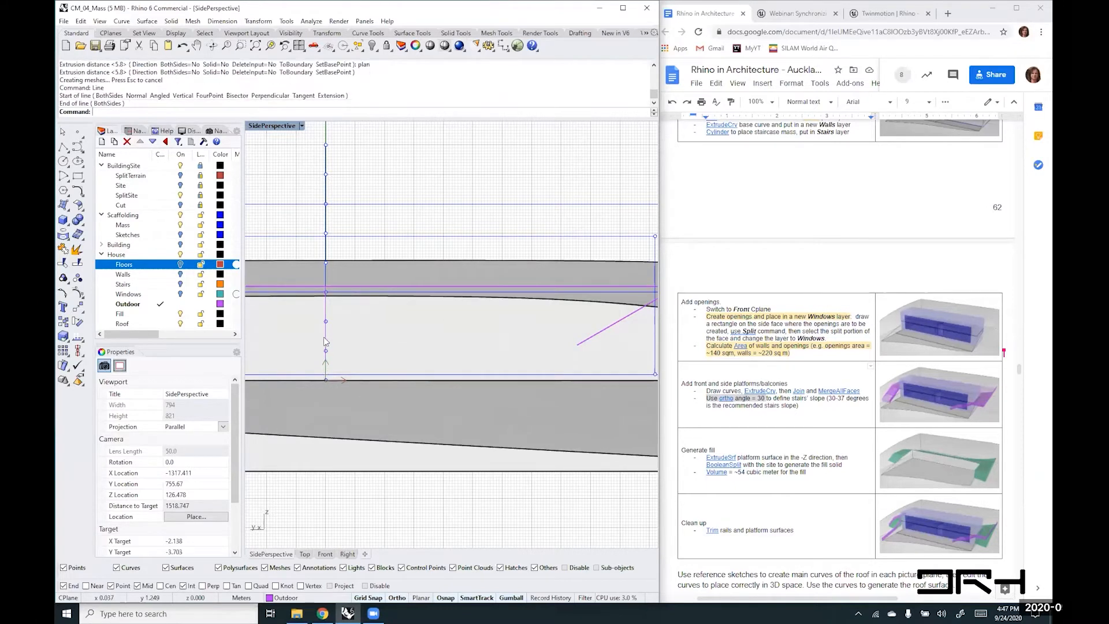
{"action": "left_click", "coordinate": [327, 344]}
{"action": "left_click", "coordinate": [357, 374]}
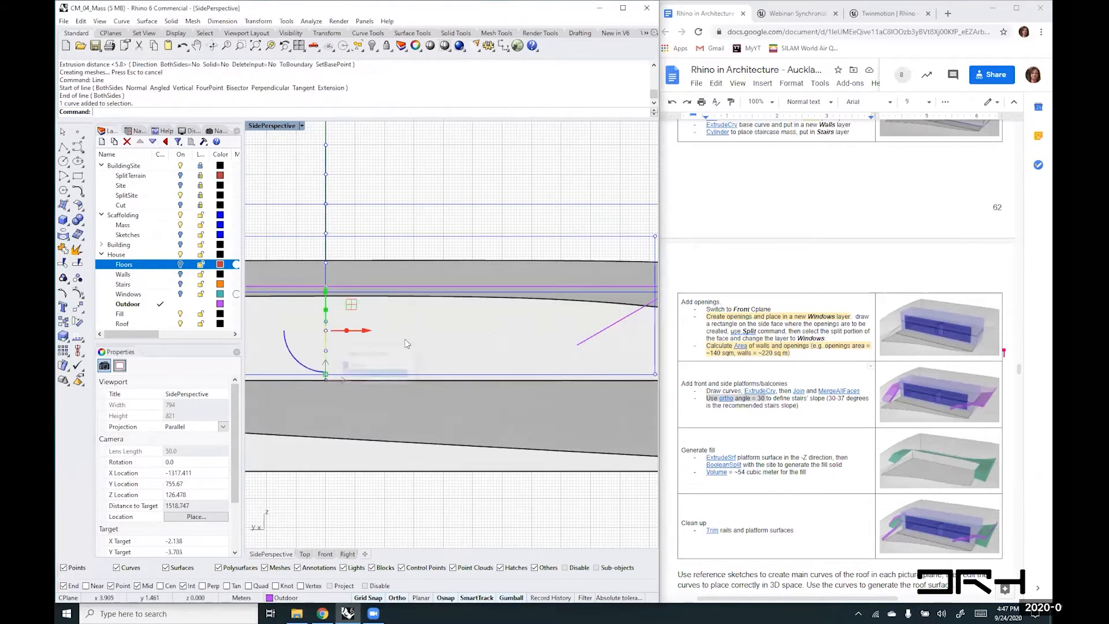
{"action": "left_click_drag", "start_coordinate": [325, 330], "coordinate": [572, 330]}
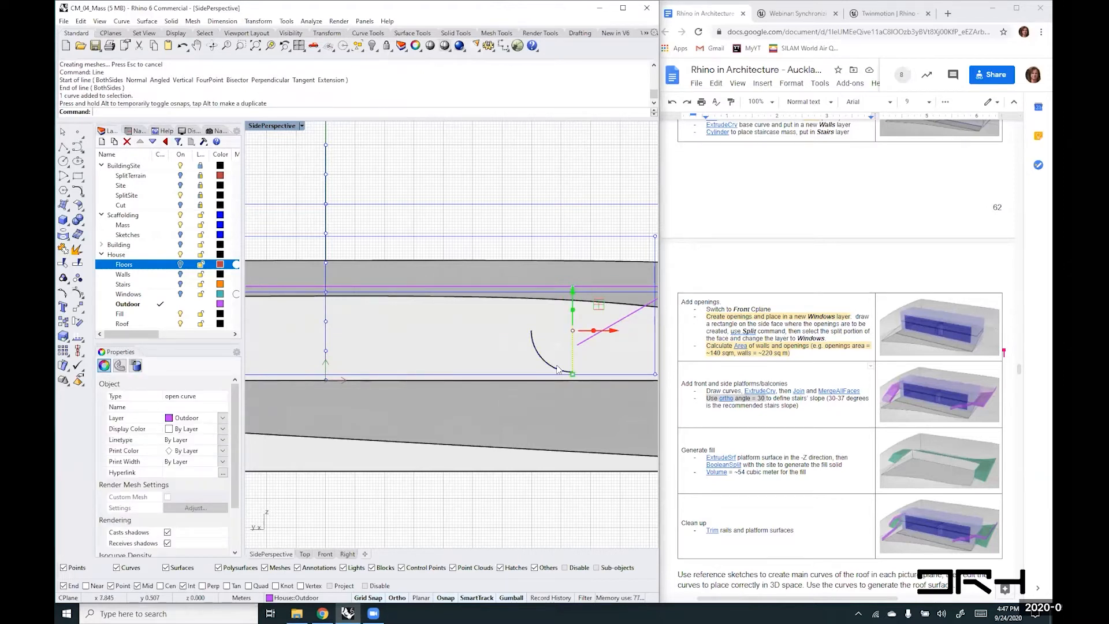
- Place a point object at the midpoint of the vertical reference line beside the stairs
{"action": "type", "text": "Point"}
{"action": "key", "text": "Return"}
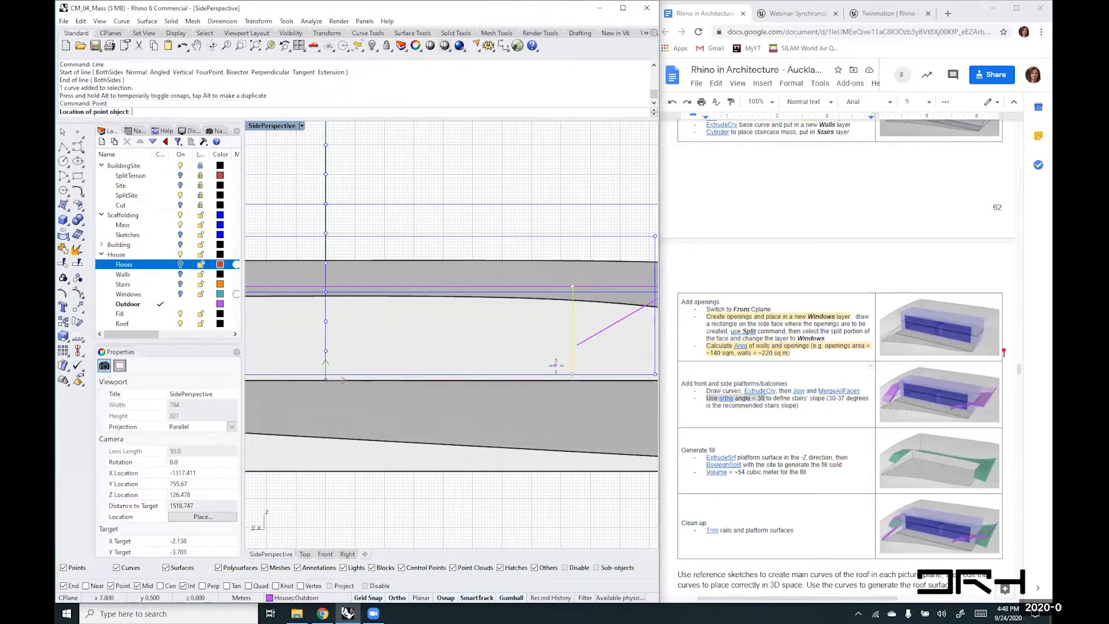
{"action": "left_click", "coordinate": [572, 330]}
{"action": "left_click", "coordinate": [573, 330]}
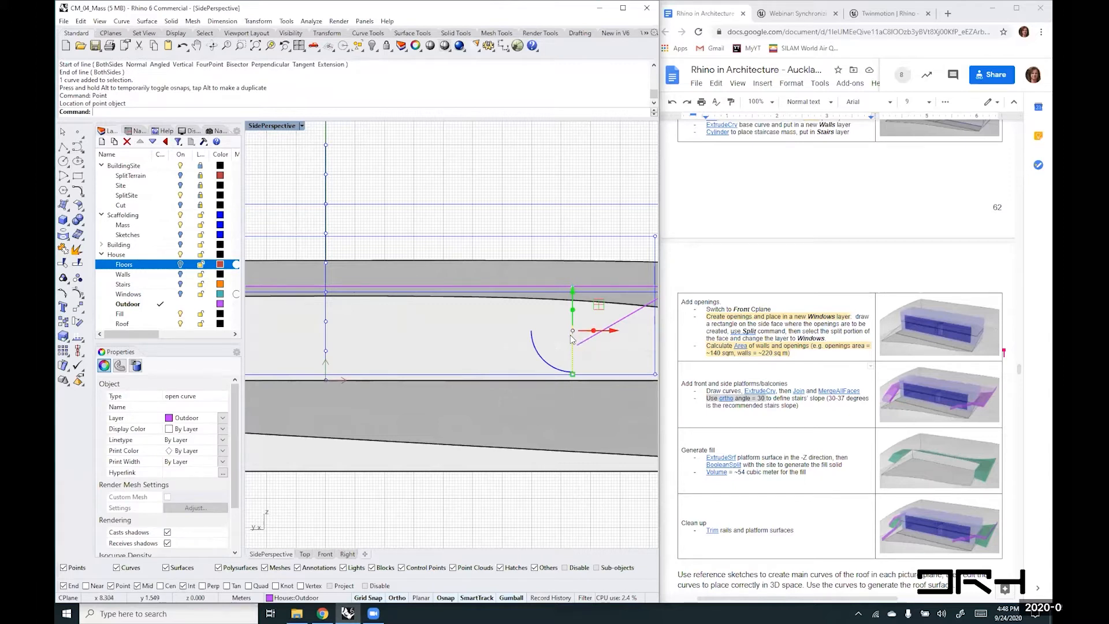
{"action": "left_click", "coordinate": [600, 311]}
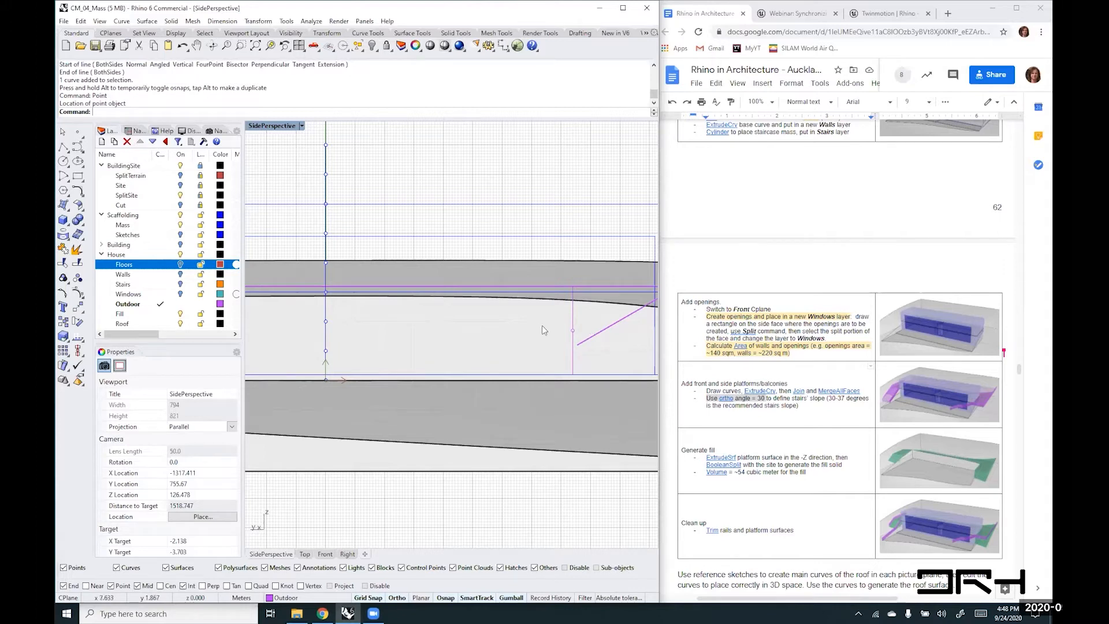
- Draw a horizontal line from the reference line's midpoint across the sloped stairs to mark the mid-height level
{"action": "right_click_drag", "start_coordinate": [508, 347], "coordinate": [439, 344]}
{"action": "type", "text": "line"}
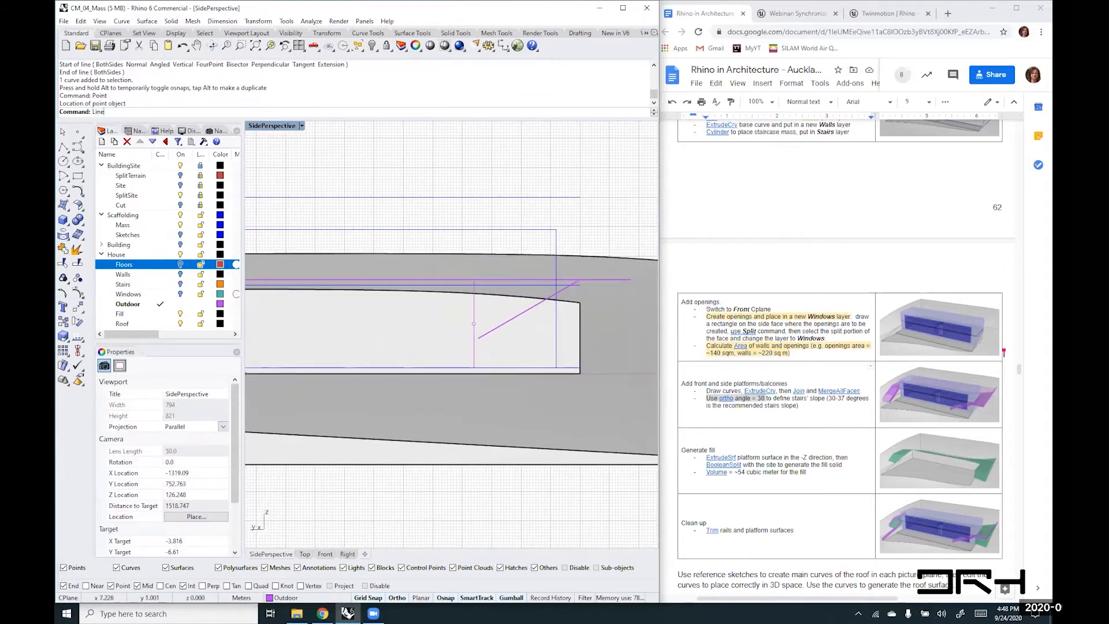
{"action": "key", "text": "Return"}
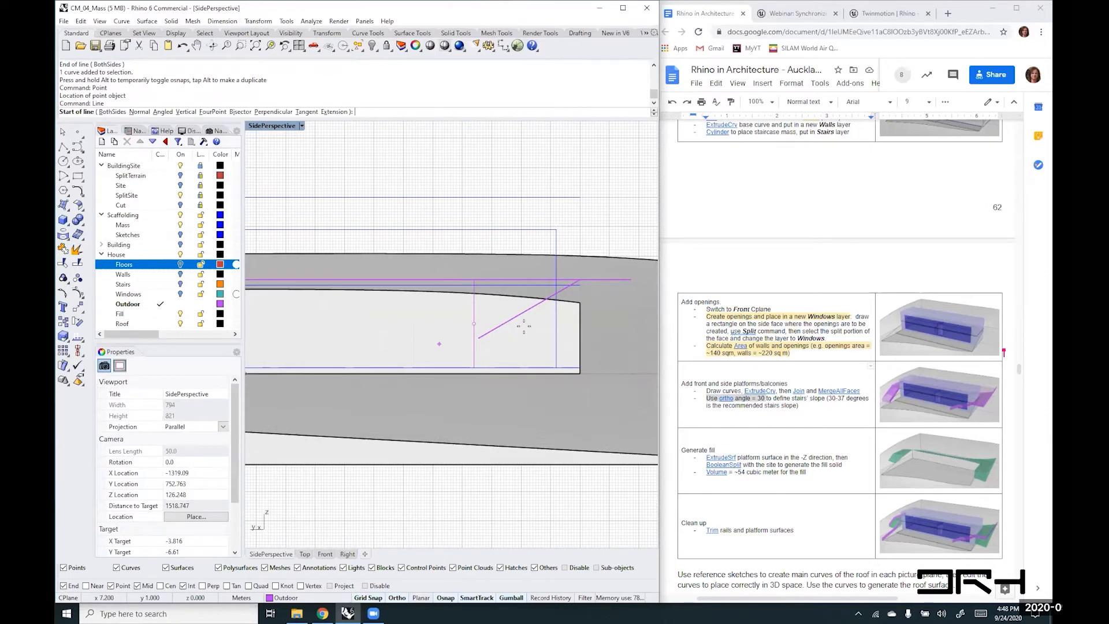
{"action": "left_click", "coordinate": [473, 323]}
{"action": "left_click", "coordinate": [523, 324]}
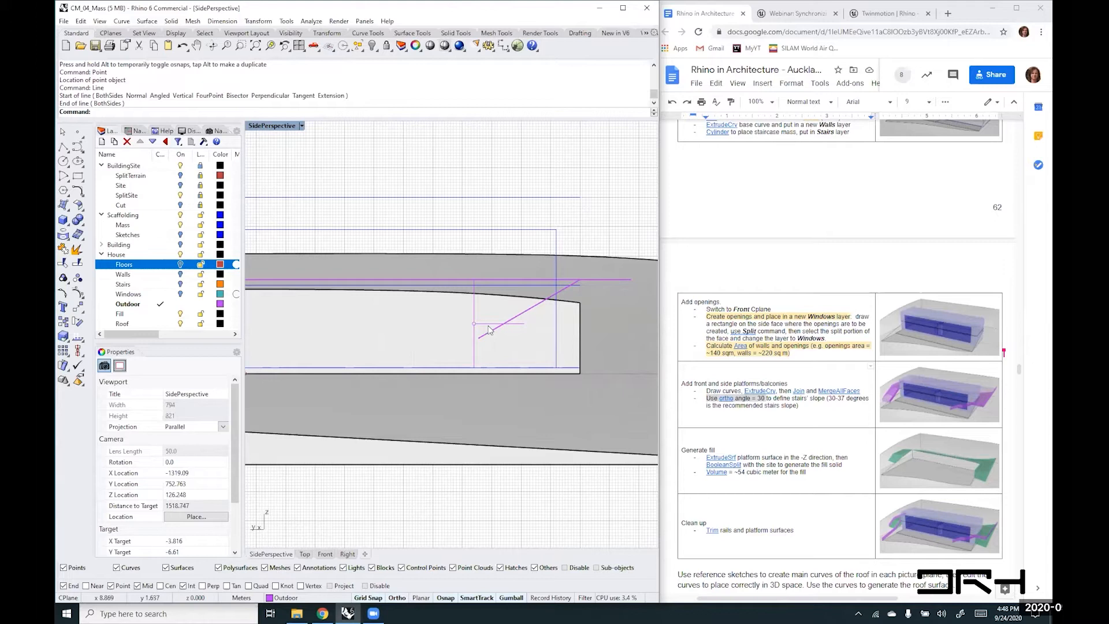
{"action": "scroll", "coordinate": [488, 329], "scroll_direction": "up", "scroll_amount": 4}
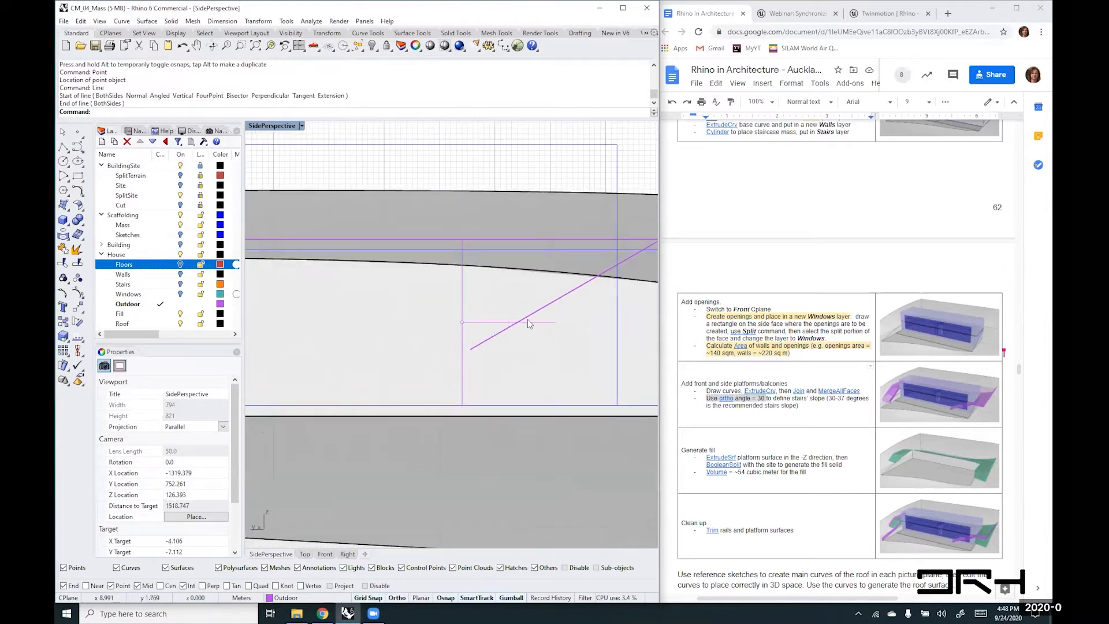
{"action": "scroll", "coordinate": [530, 324], "scroll_direction": "up", "scroll_amount": 3}
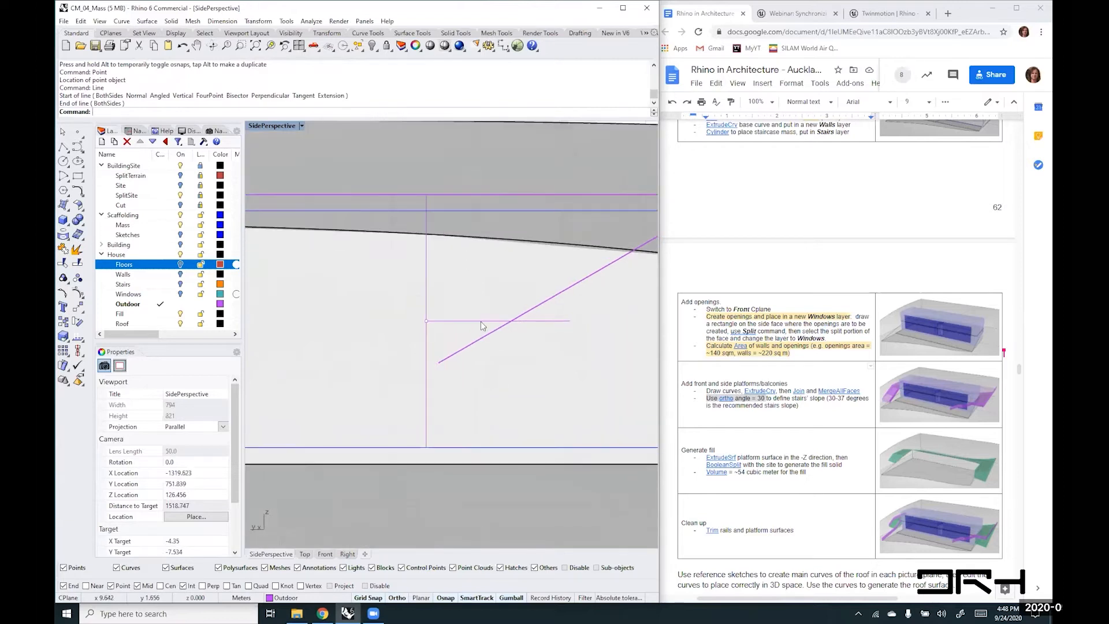
- Trim away the part of the sloped stairs below the horizontal mid-height line
{"action": "type", "text": "Trim"}
{"action": "key", "text": "Return"}
{"action": "left_click", "coordinate": [486, 350]}
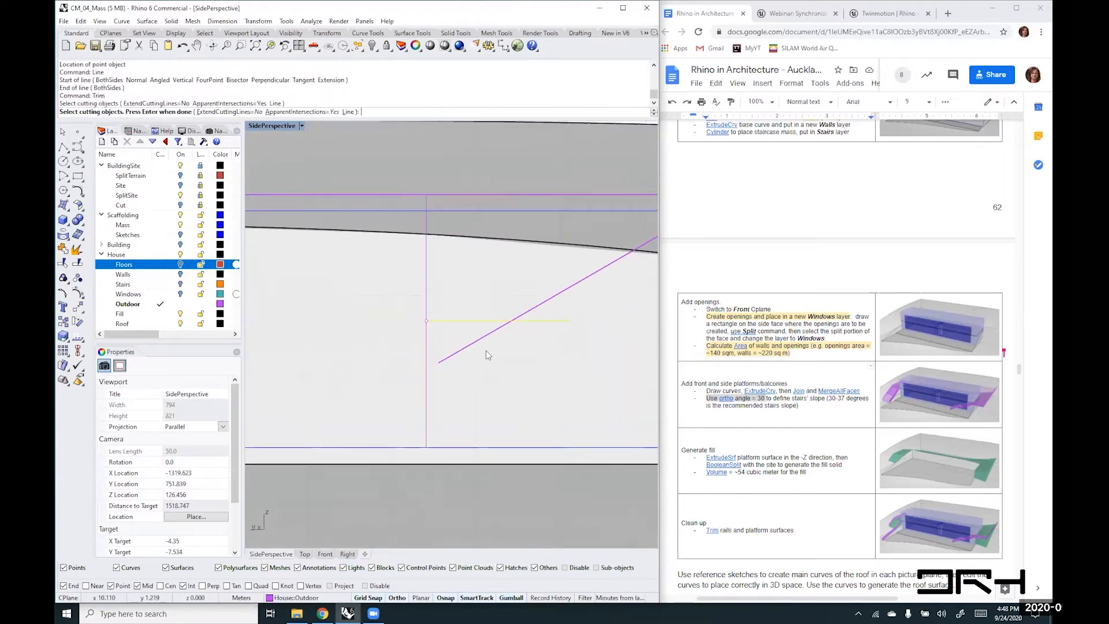
{"action": "key", "text": "Return"}
{"action": "left_click", "coordinate": [468, 345]}
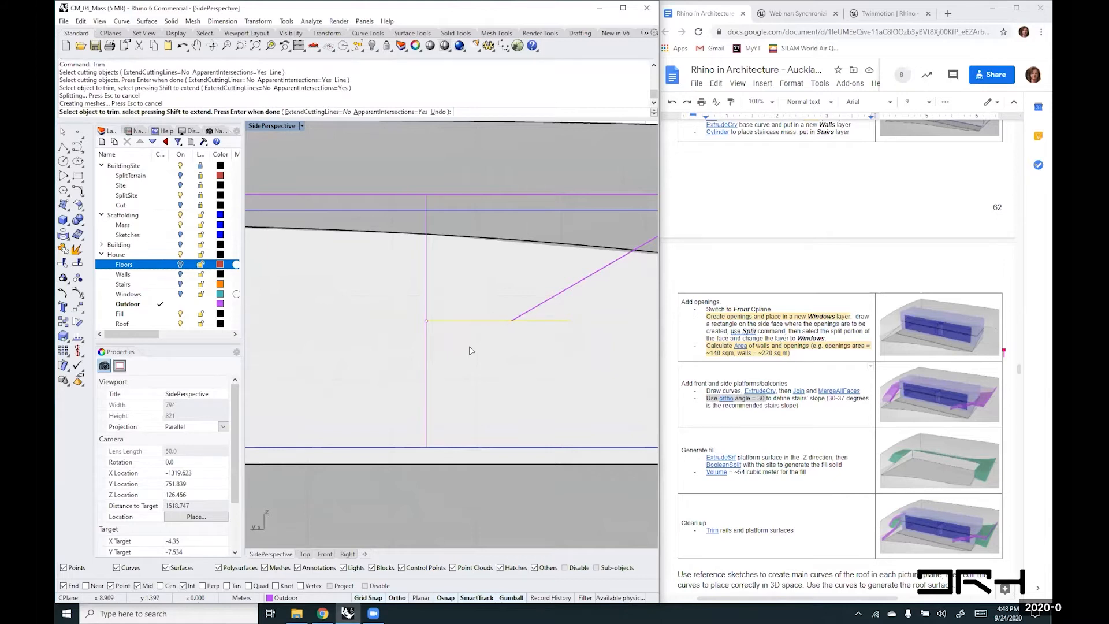
{"action": "scroll", "coordinate": [469, 346], "scroll_direction": "down", "scroll_amount": 4}
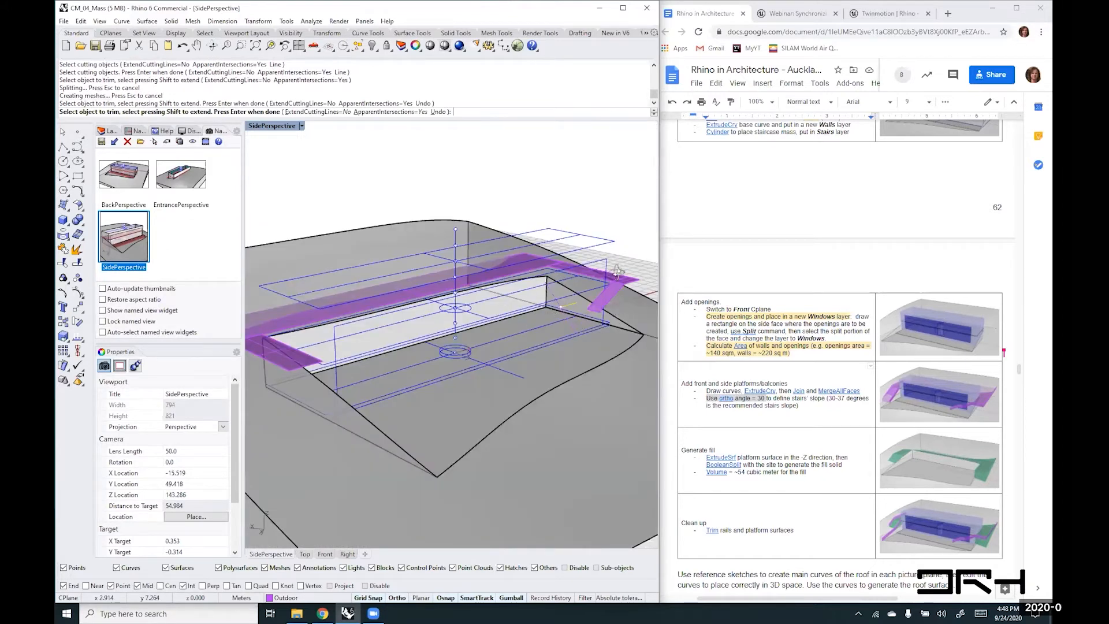
{"action": "scroll", "coordinate": [571, 321], "scroll_direction": "up", "scroll_amount": 5}
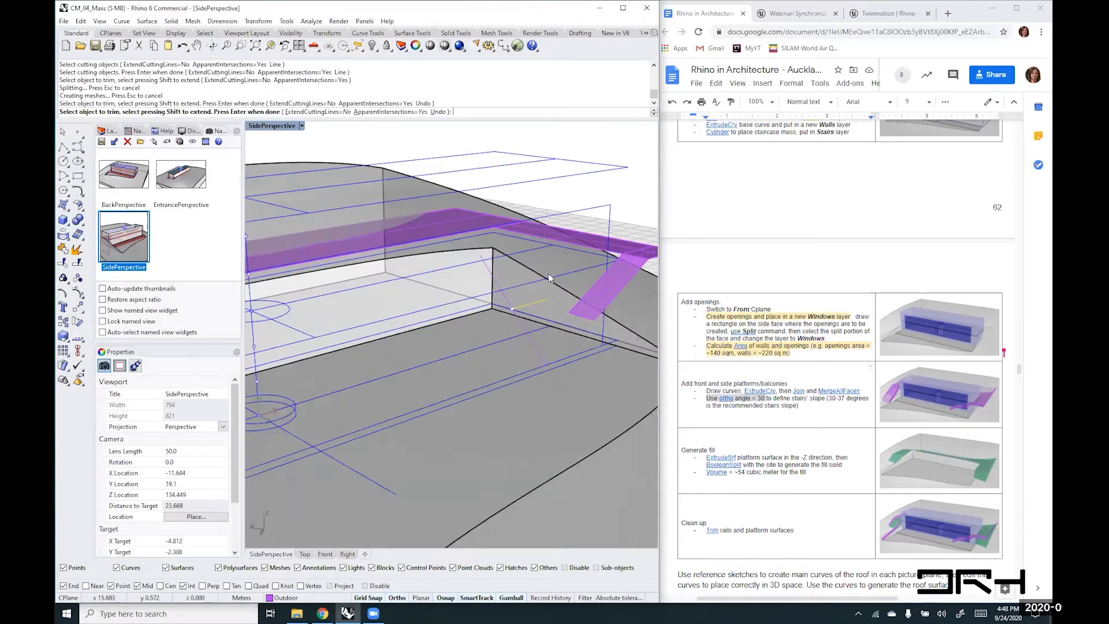
{"action": "scroll", "coordinate": [491, 301], "scroll_direction": "up", "scroll_amount": 2}
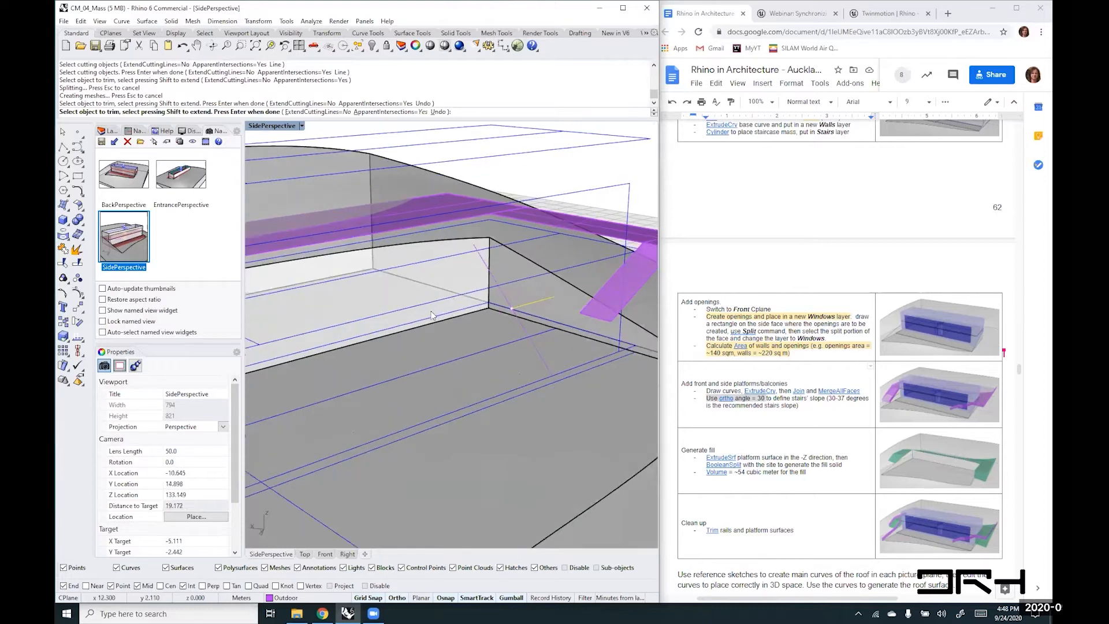
{"action": "right_click", "coordinate": [446, 369]}
{"action": "right_click_drag", "start_coordinate": [445, 369], "coordinate": [440, 369]}
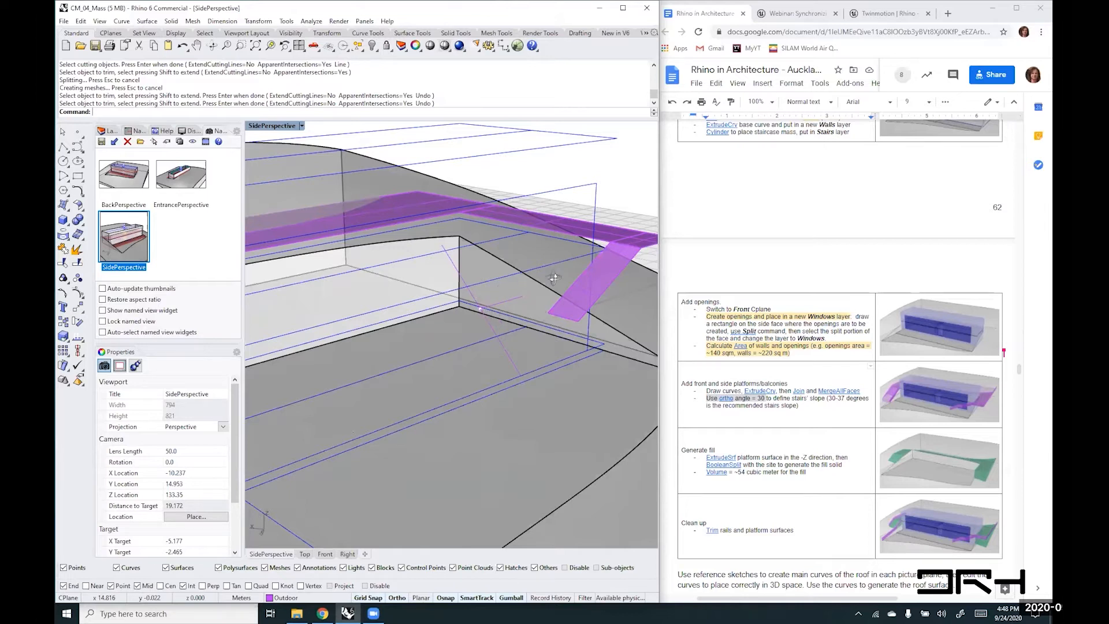
- Extrude a horizontal landing from the trimmed stairs' lower edge and copy the upper flight so it descends from the landing's other end
{"action": "right_click_drag", "start_coordinate": [533, 267], "coordinate": [447, 272], "text": "shift"}
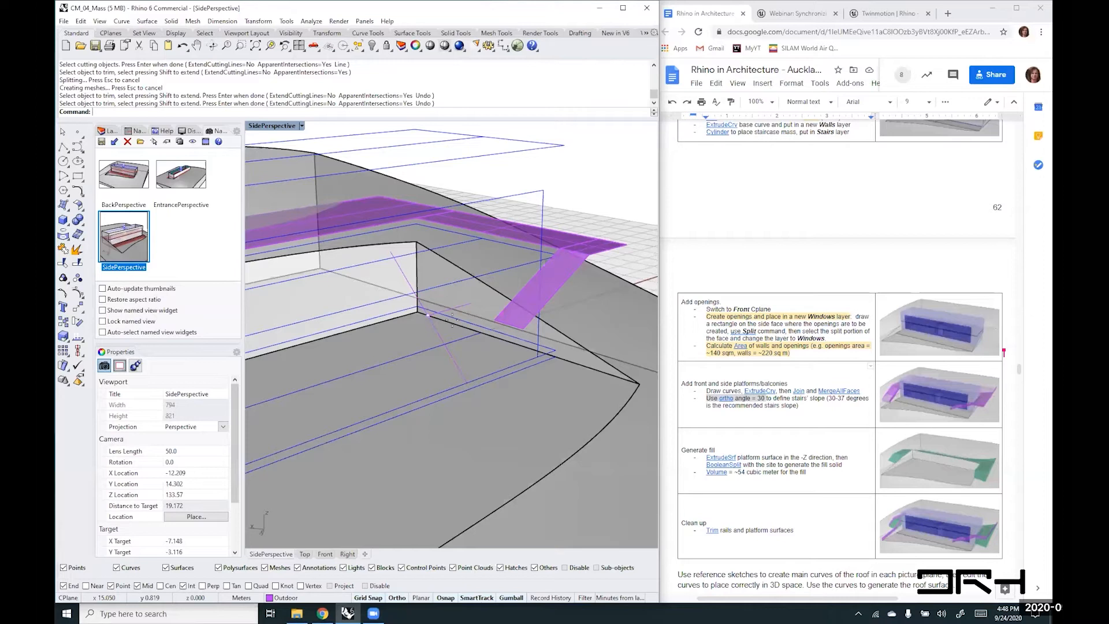
{"action": "right_click_drag", "start_coordinate": [432, 348], "coordinate": [458, 314]}
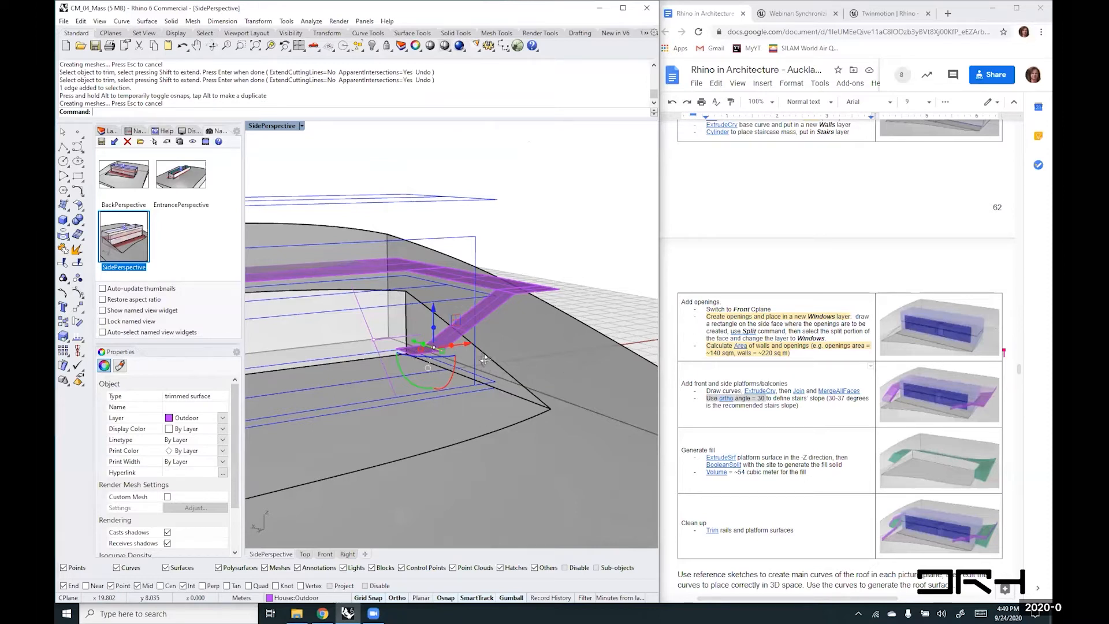
{"action": "scroll", "coordinate": [484, 355], "scroll_direction": "up", "scroll_amount": 3}
{"action": "left_click", "coordinate": [492, 340]}
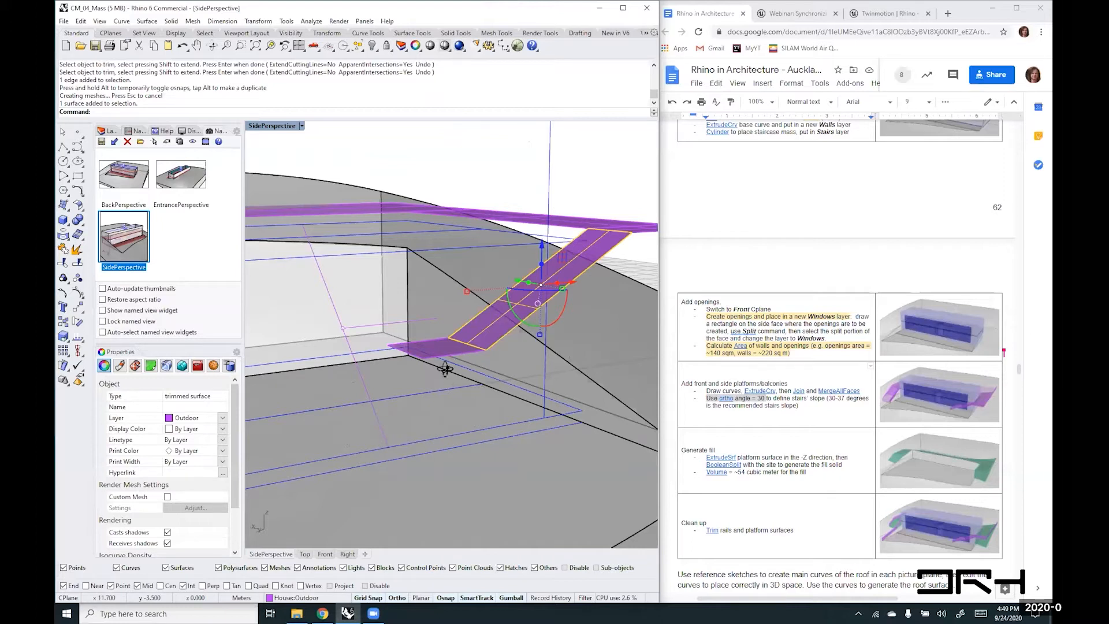
{"action": "type", "text": "copy"}
{"action": "key", "text": "Return"}
{"action": "left_click", "coordinate": [631, 232]}
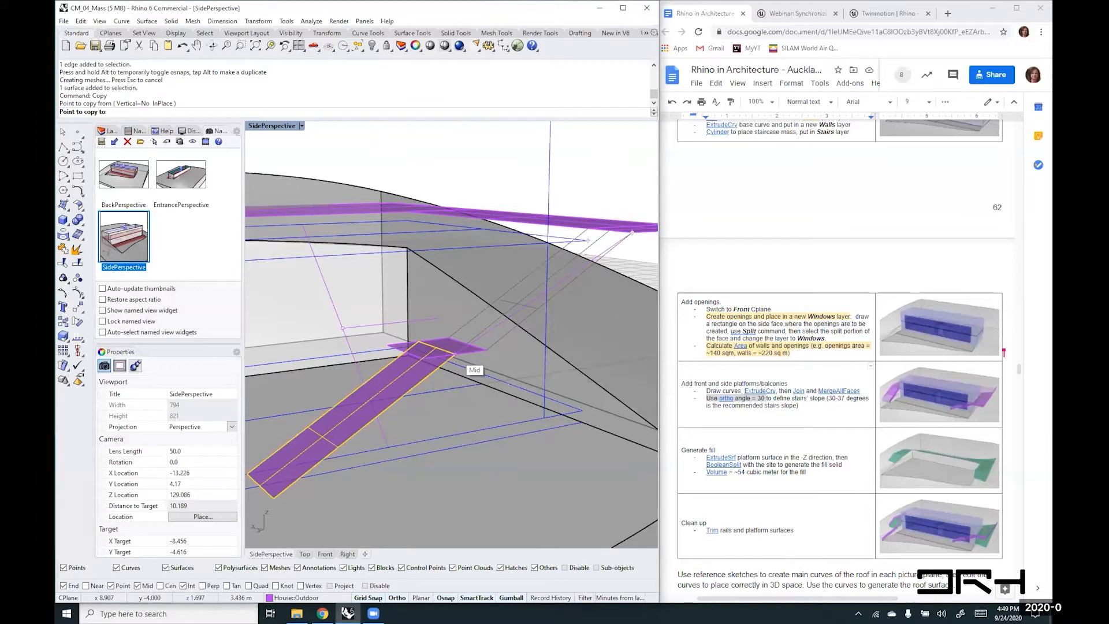
{"action": "left_click", "coordinate": [454, 354]}
{"action": "key", "text": "Return"}
{"action": "key", "text": "Escape"}
- Extend the lower flight's bottom edge with ExtendSrf so the surface runs past the lower floor level
{"action": "right_click_drag", "start_coordinate": [468, 379], "coordinate": [464, 353]}
{"action": "scroll", "coordinate": [468, 379], "scroll_direction": "down", "scroll_amount": 10}
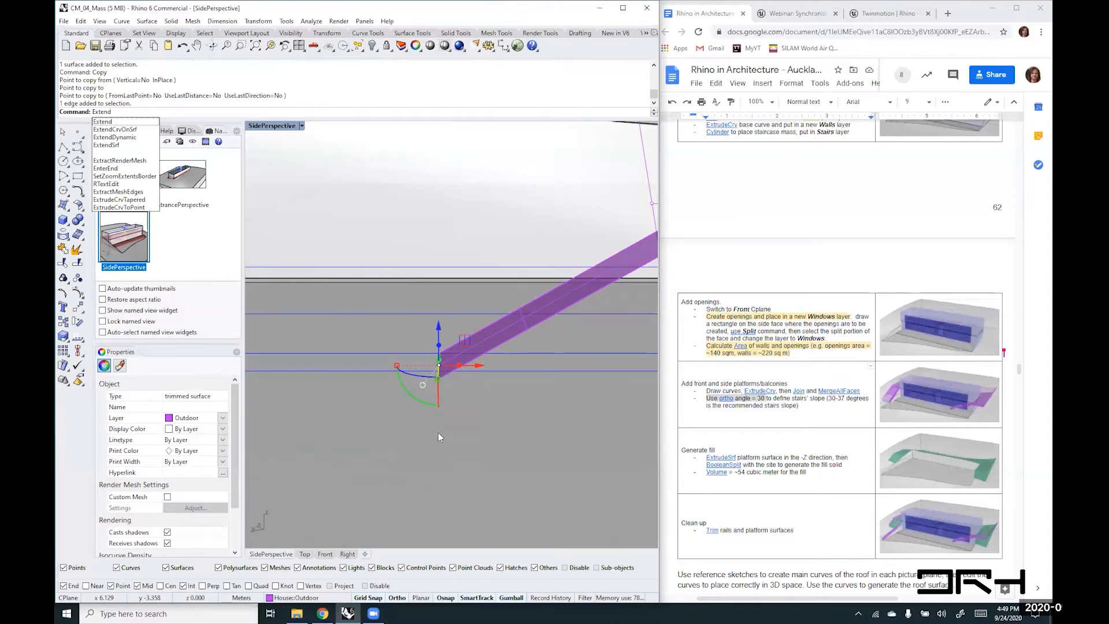
{"action": "type", "text": "Srf"}
{"action": "key", "text": "Return"}
{"action": "left_click", "coordinate": [374, 421]}
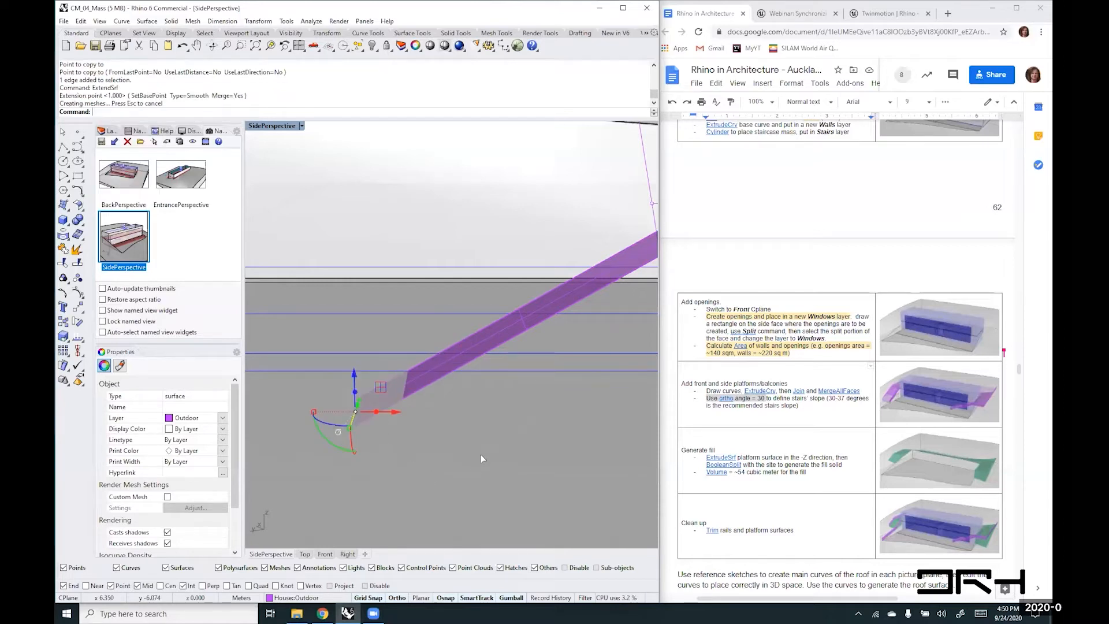
{"action": "double_click", "coordinate": [134, 269]}
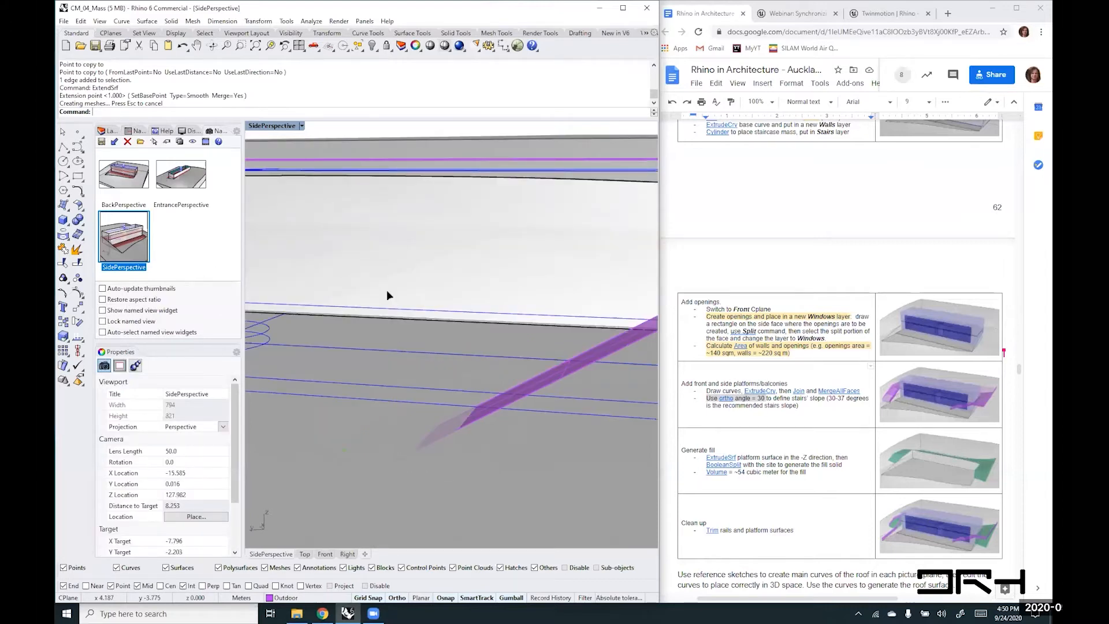
- Turn on the Floors layer and trim the extended lower flight where it meets the lower floor
{"action": "right_click_drag", "start_coordinate": [410, 462], "coordinate": [421, 468]}
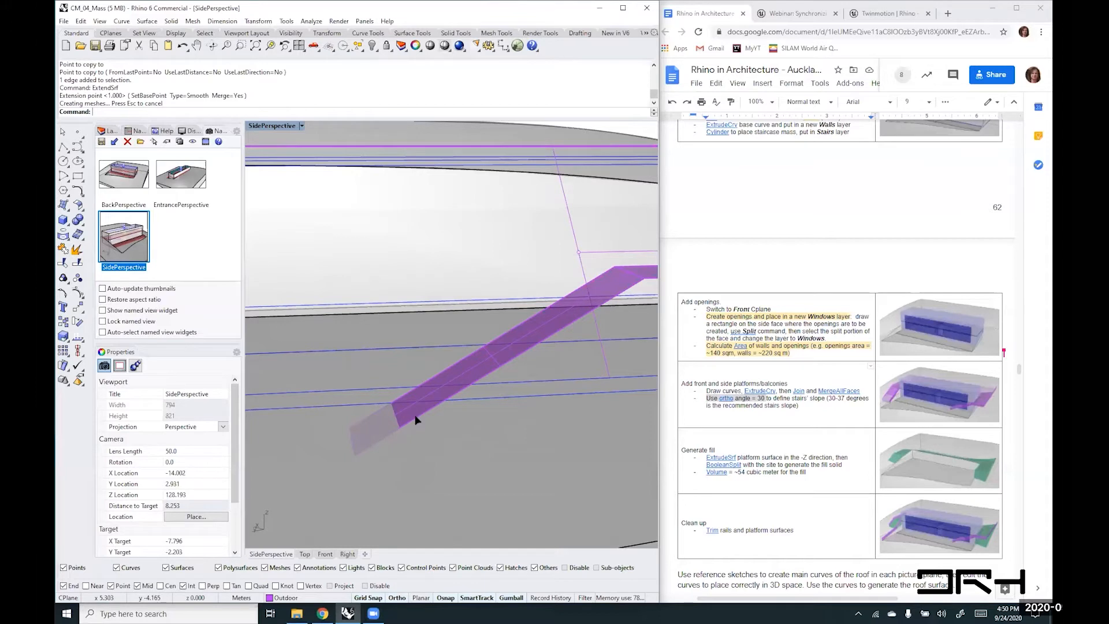
{"action": "type", "text": "trim"}
{"action": "key", "text": "Return"}
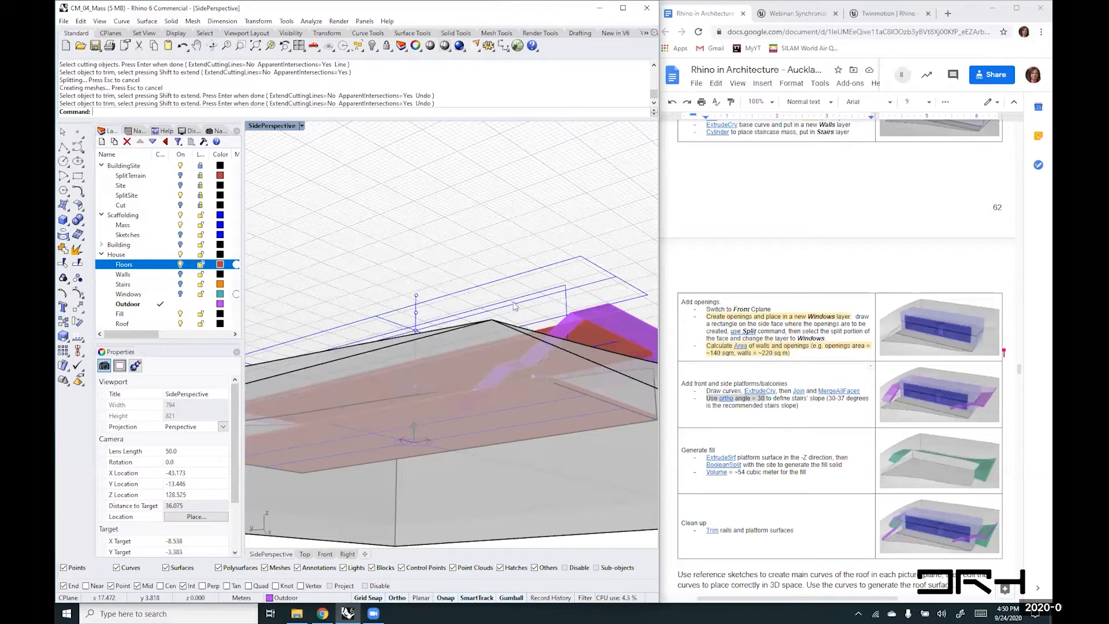
{"action": "right_click_drag", "start_coordinate": [541, 289], "coordinate": [544, 340]}
- Join both stair flights, the landing and all the platform surfaces around the house into one polysurface
{"action": "left_click", "coordinate": [475, 313]}
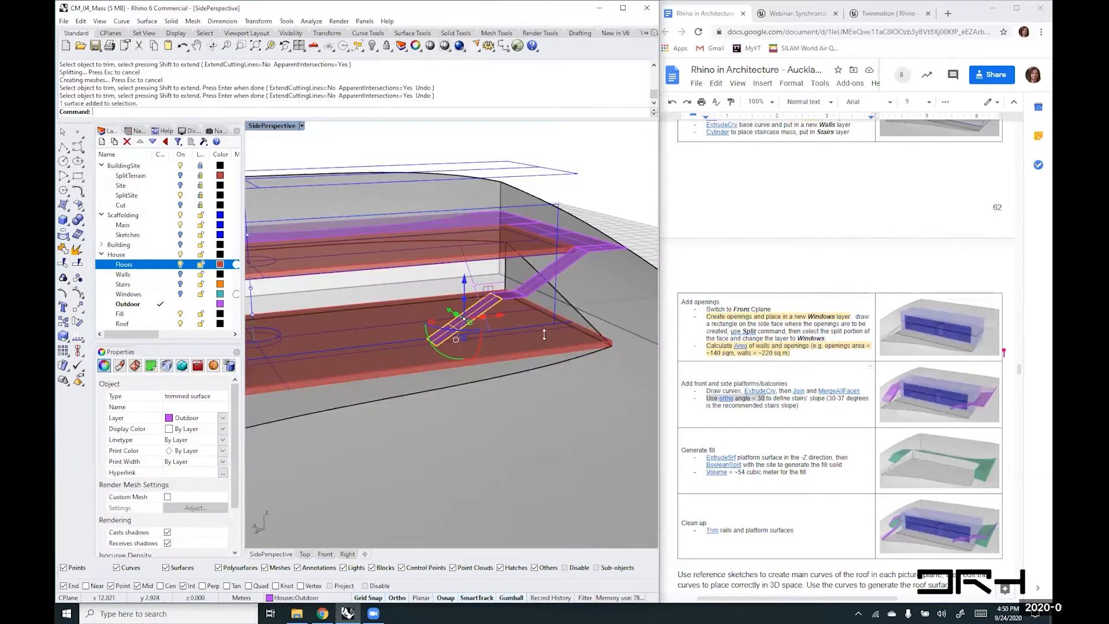
{"action": "scroll", "coordinate": [562, 275], "scroll_direction": "up", "scroll_amount": 4}
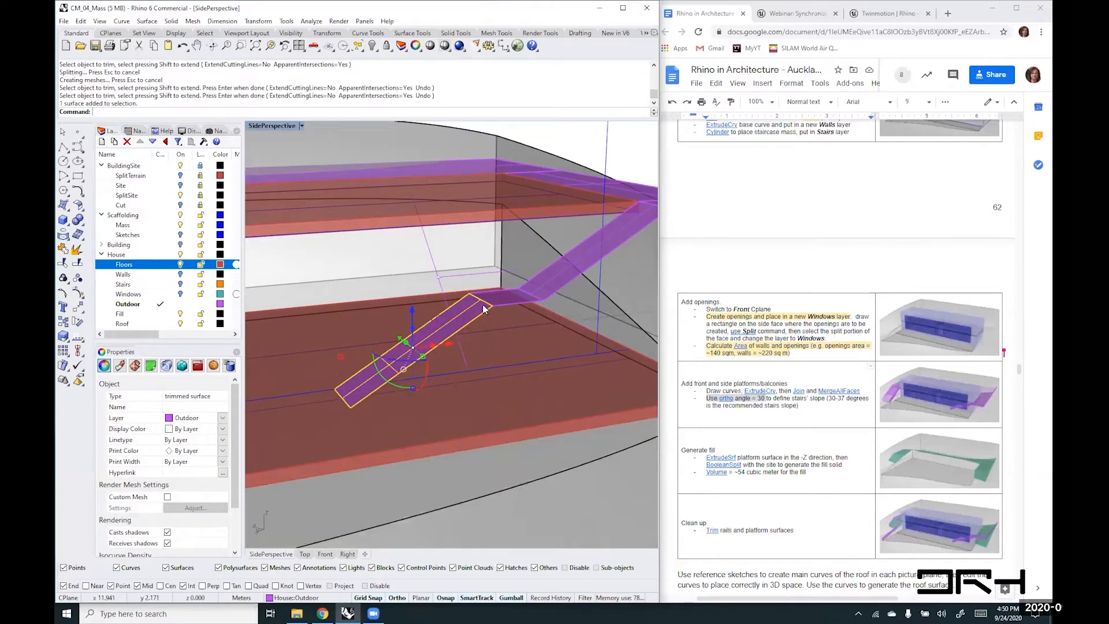
{"action": "left_click", "coordinate": [478, 316]}
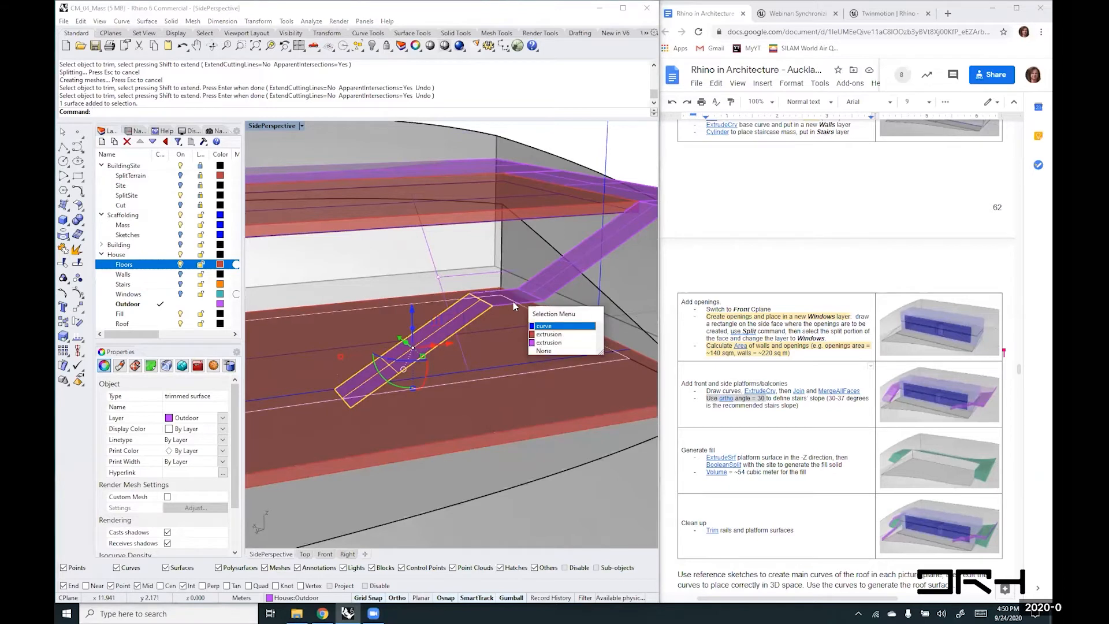
{"action": "left_click", "coordinate": [512, 301]}
{"action": "left_click", "coordinate": [504, 311], "text": "shift"}
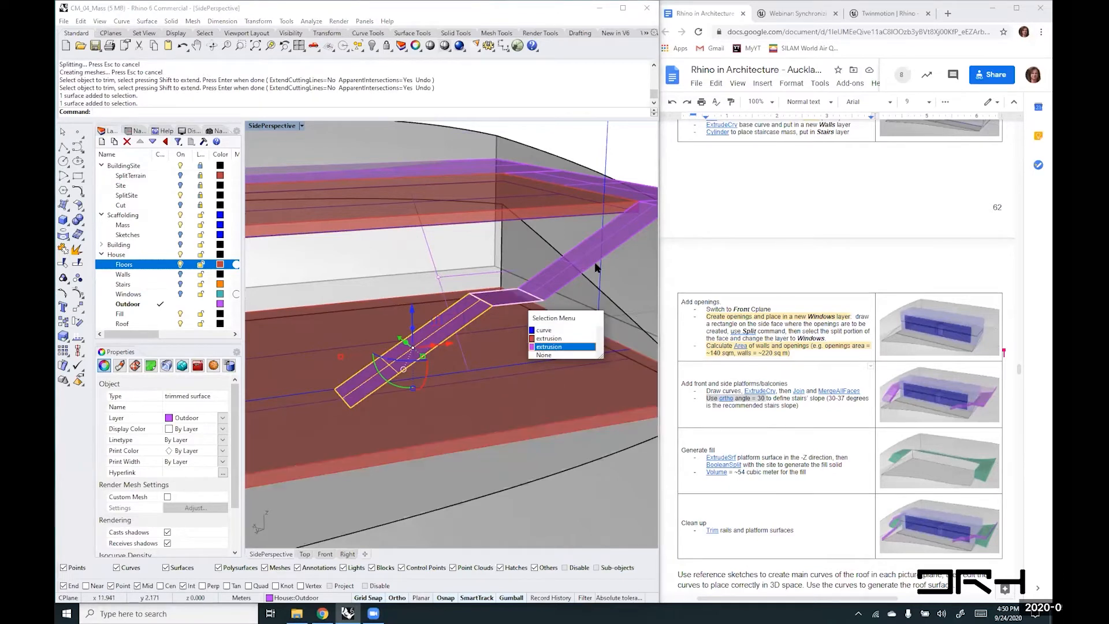
{"action": "left_click", "coordinate": [540, 350]}
{"action": "left_click", "coordinate": [608, 251], "text": "shift"}
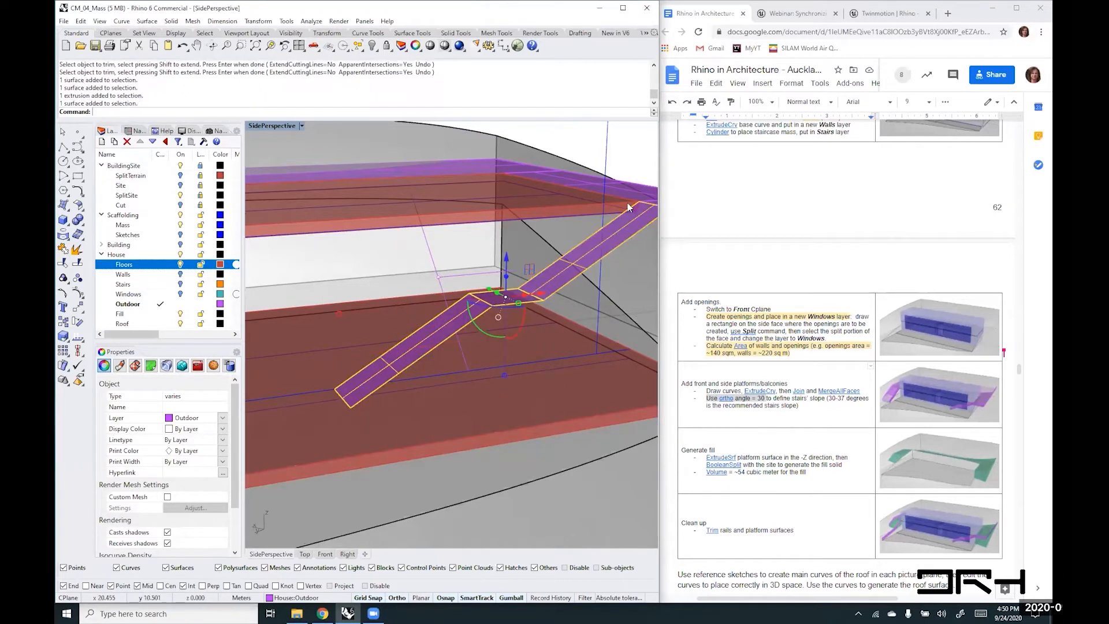
{"action": "left_click", "coordinate": [570, 208], "text": "shift"}
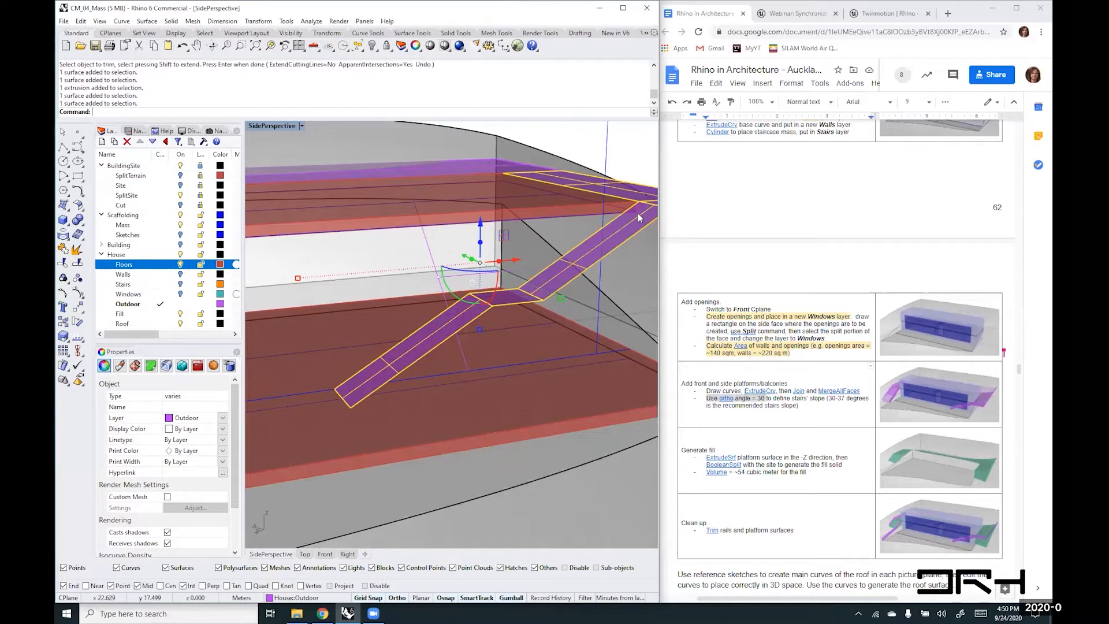
{"action": "scroll", "coordinate": [637, 214], "scroll_direction": "down", "scroll_amount": 6}
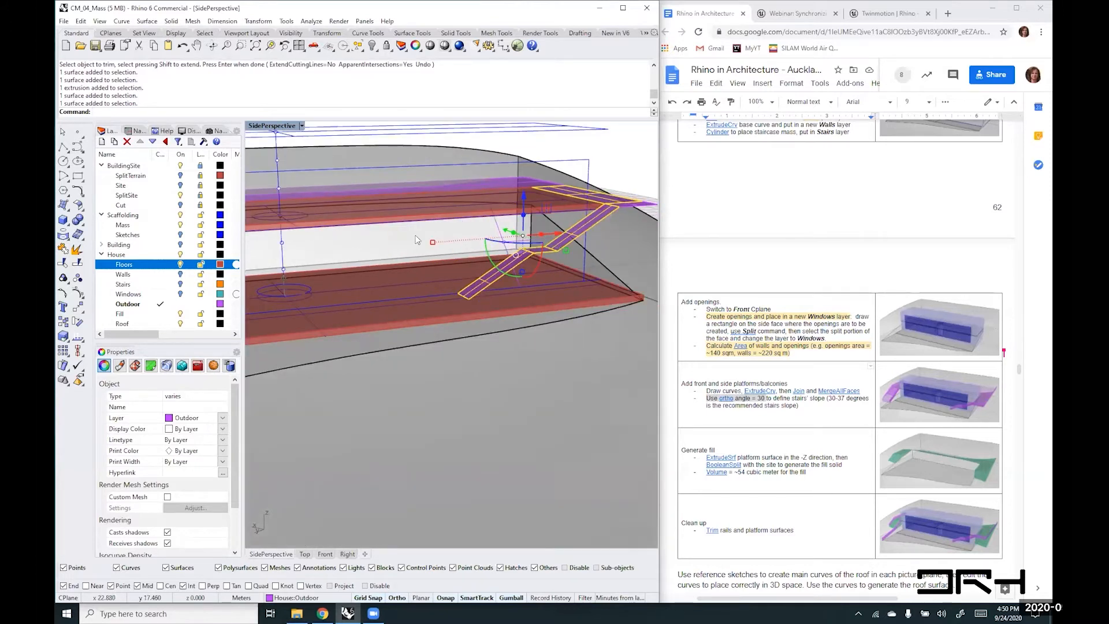
{"action": "right_click_drag", "start_coordinate": [414, 233], "coordinate": [422, 230]}
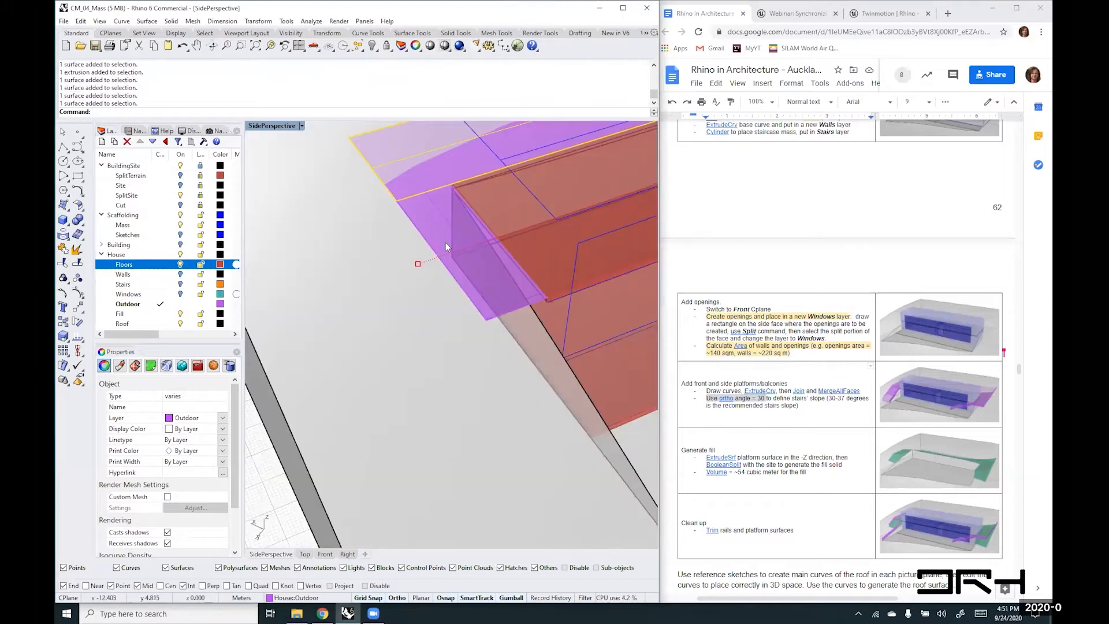
{"action": "left_click", "coordinate": [446, 243]}
{"action": "type", "text": "jo"}
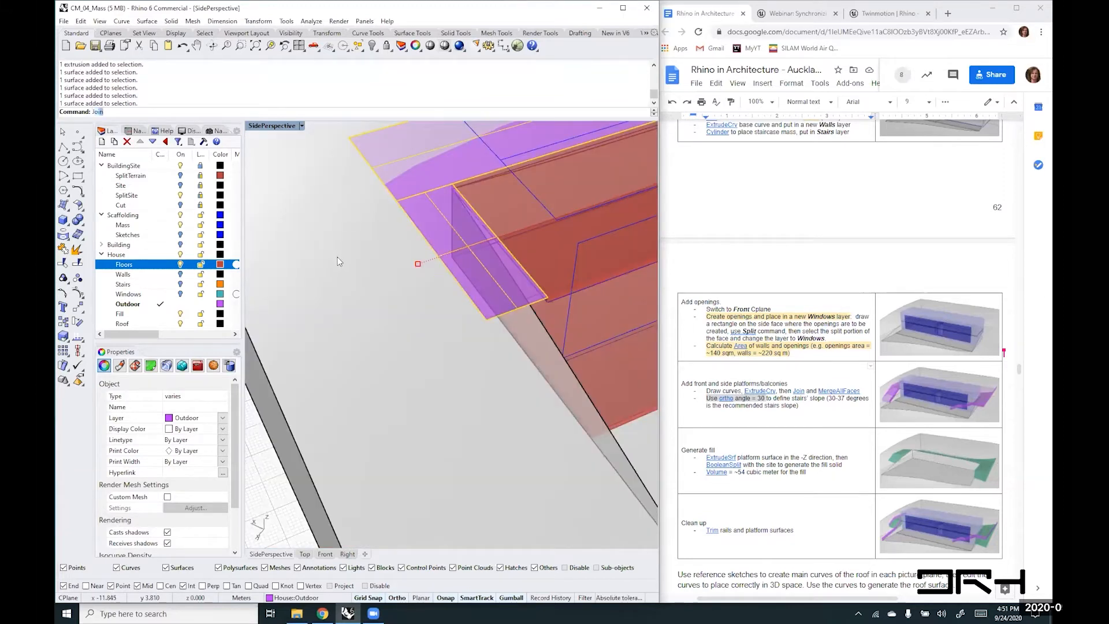
{"action": "key", "text": "Return"}
- Merge the coplanar faces of the joined platform and stairs polysurface with MergeAllFaces
{"action": "right_click_drag", "start_coordinate": [403, 307], "coordinate": [412, 313]}
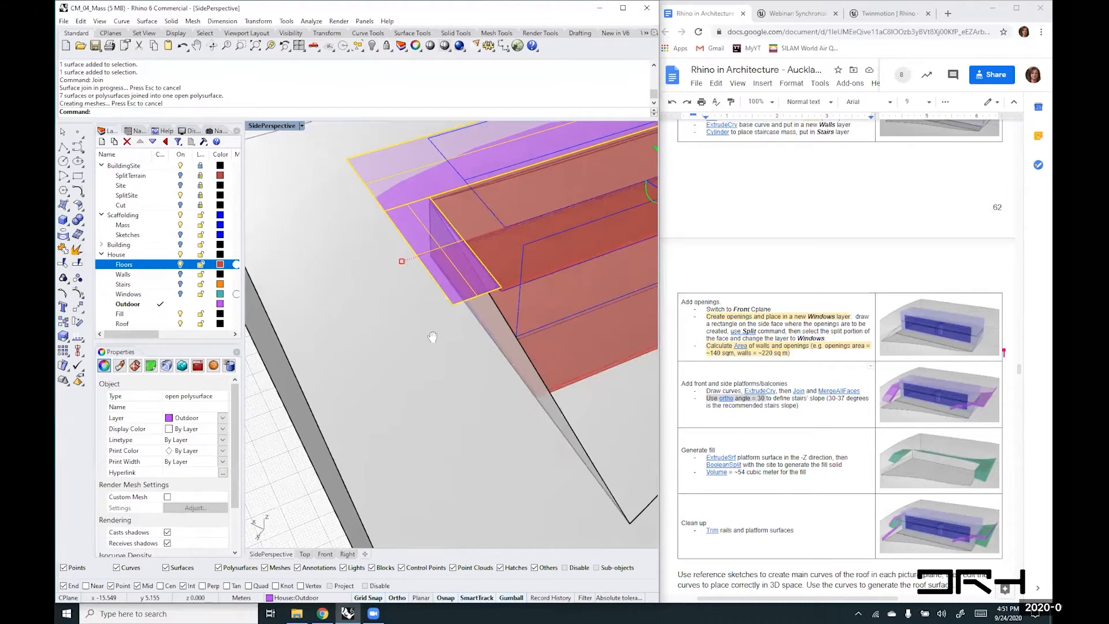
{"action": "scroll", "coordinate": [451, 332], "scroll_direction": "down", "scroll_amount": 2}
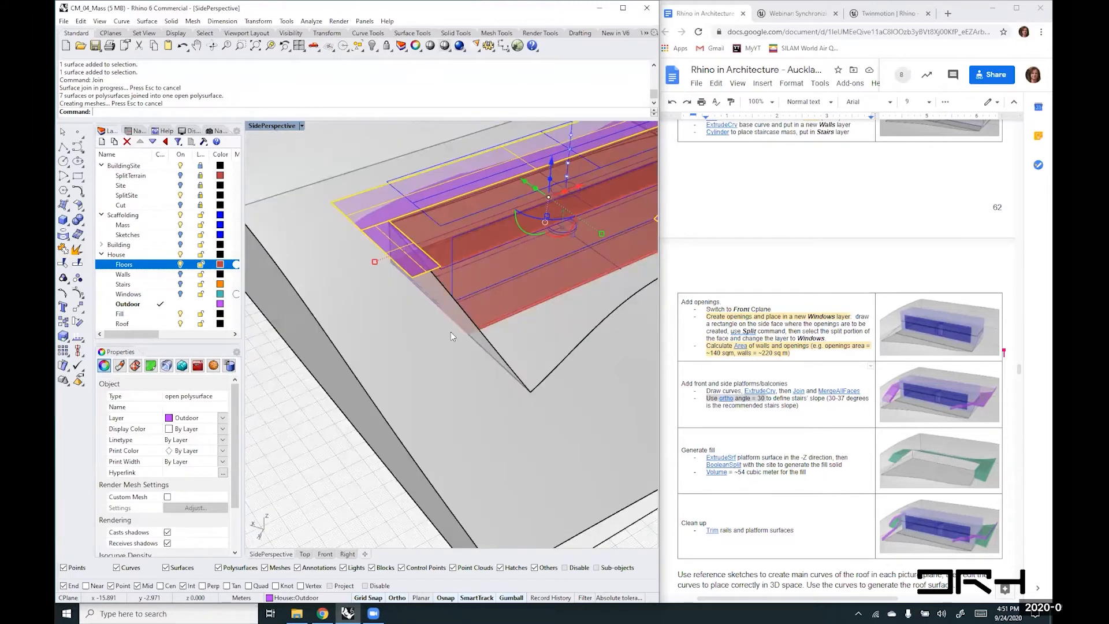
{"action": "right_click_drag", "start_coordinate": [450, 331], "coordinate": [521, 329]}
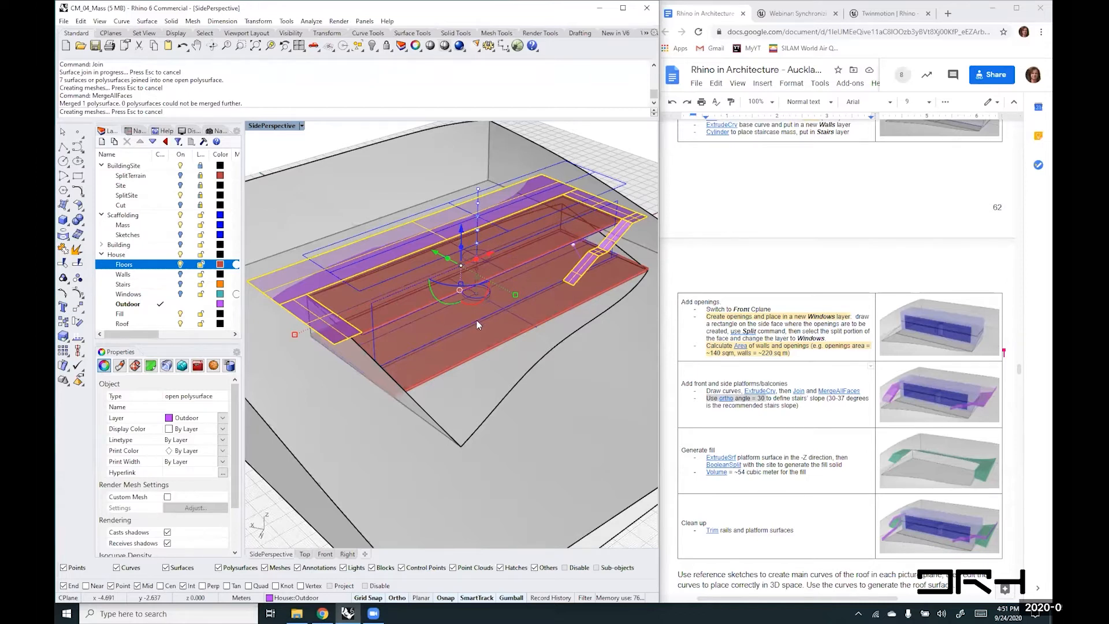
{"action": "right_click_drag", "start_coordinate": [476, 320], "coordinate": [439, 298]}
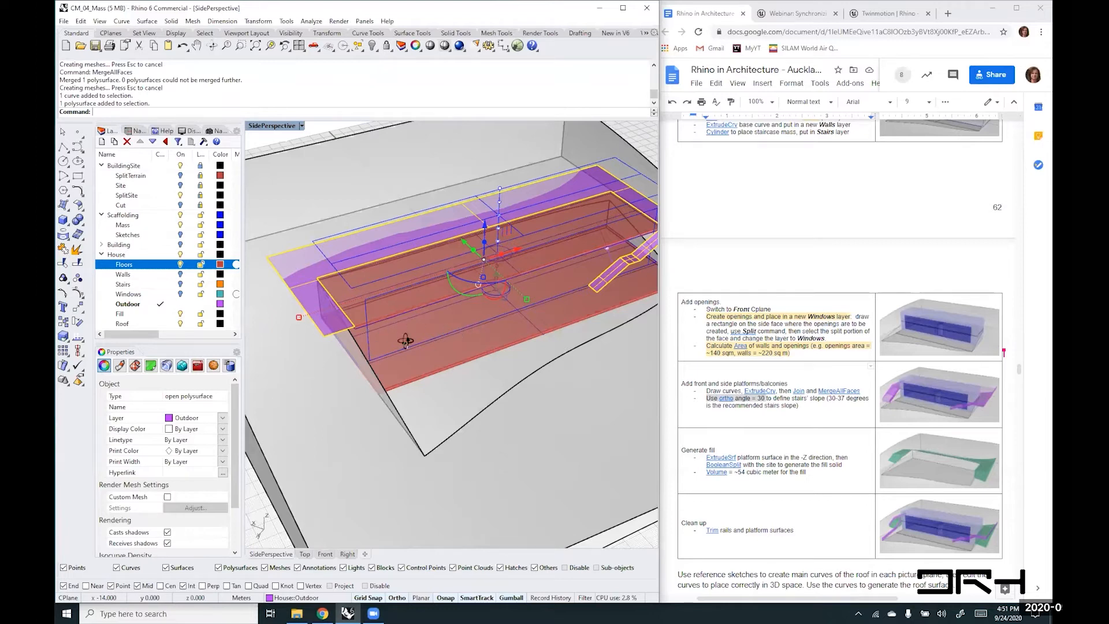
{"action": "left_click", "coordinate": [383, 404]}
- Draw a line along the front end of the side platform opposite the finished stairs
{"action": "right_click_drag", "start_coordinate": [384, 404], "coordinate": [387, 396]}
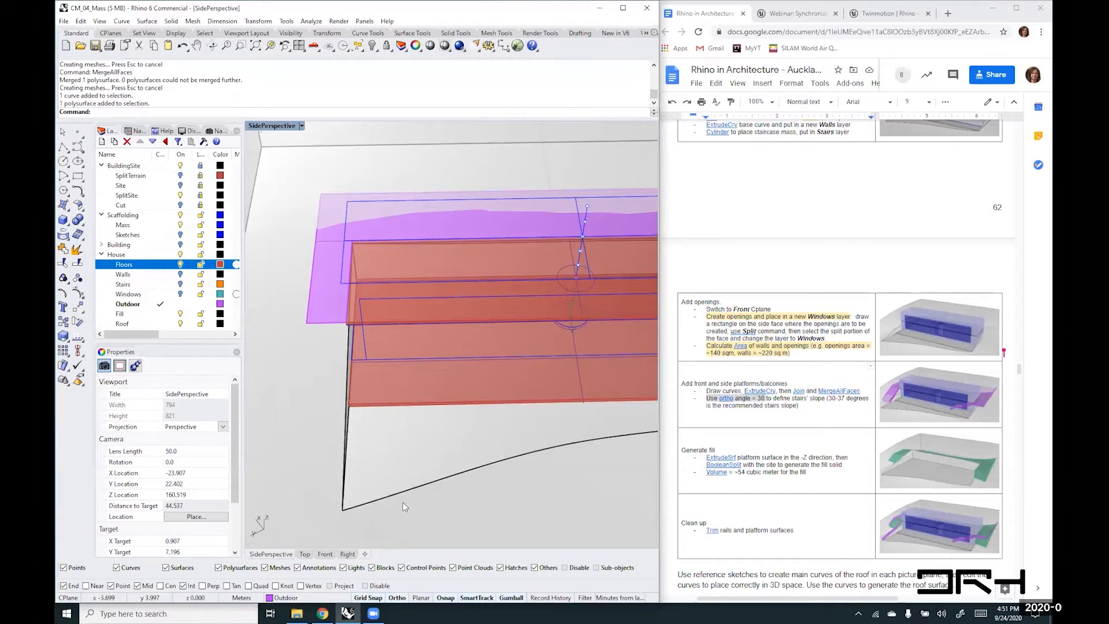
{"action": "scroll", "coordinate": [403, 340], "scroll_direction": "down", "scroll_amount": 4}
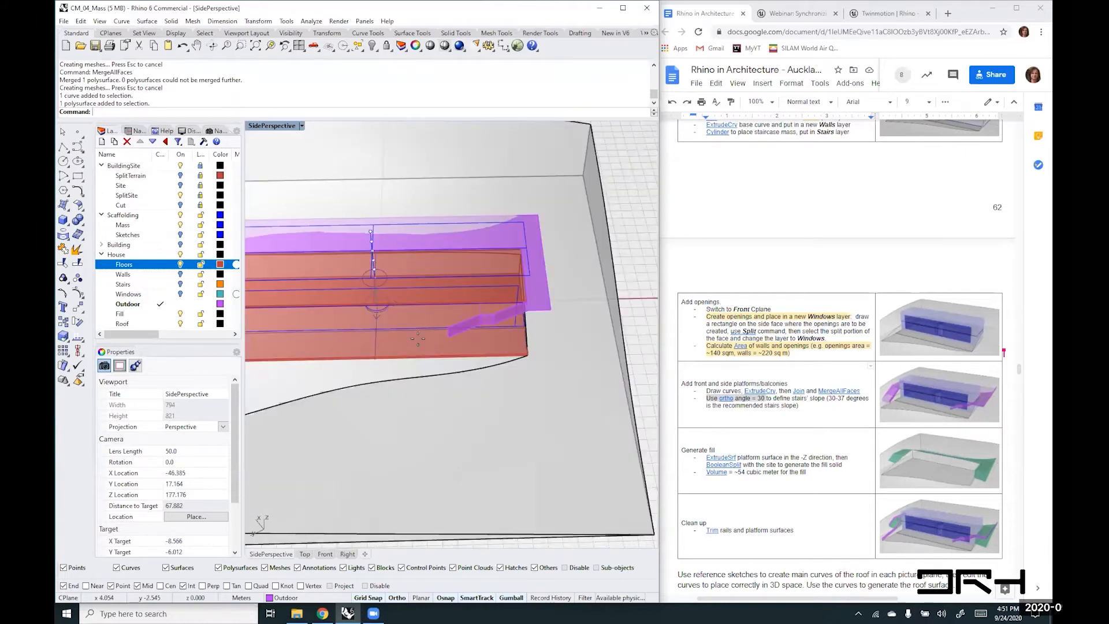
{"action": "right_click_drag", "start_coordinate": [408, 336], "coordinate": [497, 300]}
{"action": "scroll", "coordinate": [408, 336], "scroll_direction": "up", "scroll_amount": 6}
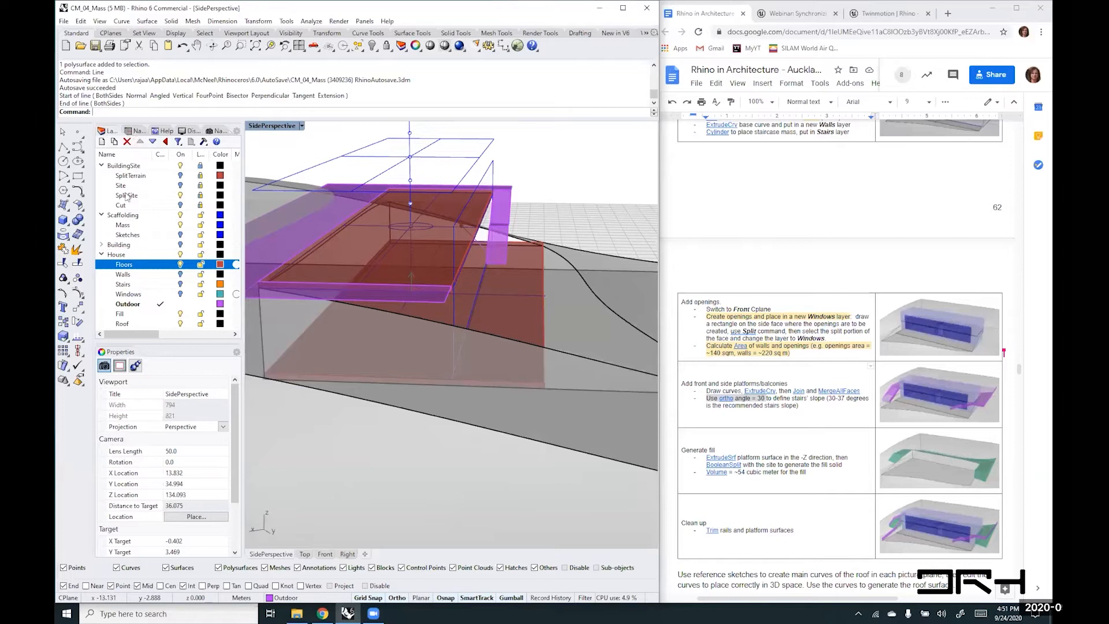
- Set the construction plane to the saved Side plane
{"action": "right_click_drag", "start_coordinate": [452, 335], "coordinate": [392, 333]}
{"action": "left_click", "coordinate": [136, 131]}
{"action": "double_click", "coordinate": [117, 194]}
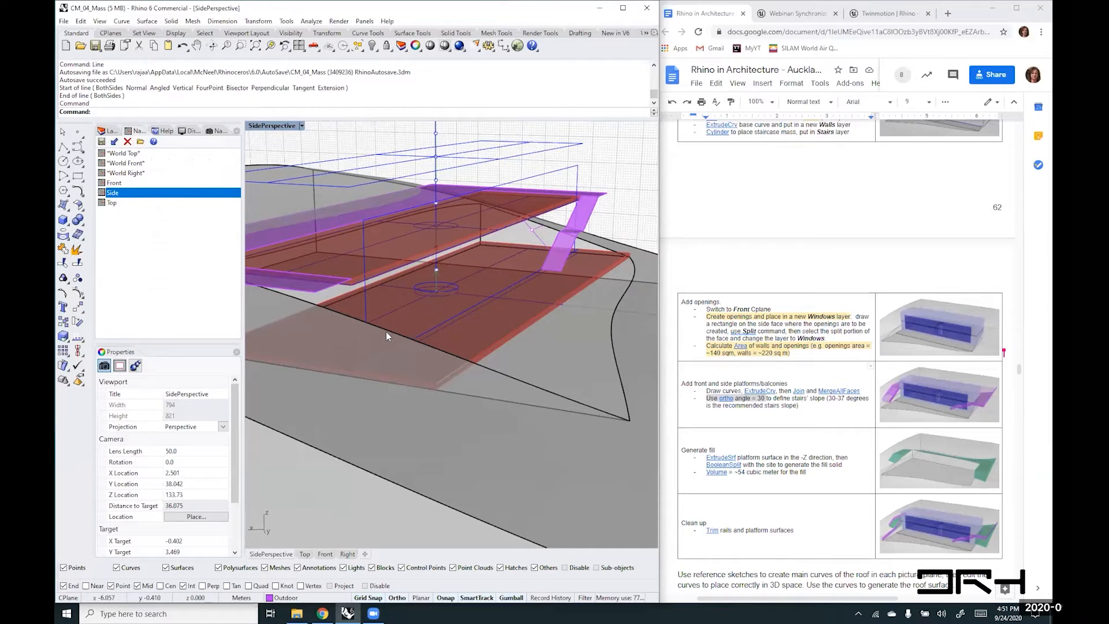
- In a plan view of the construction plane, try to extrude the platform-end line along a direction 30 degrees below horizontal with ExtrudeCrv
{"action": "scroll", "coordinate": [388, 332], "scroll_direction": "up", "scroll_amount": 2}
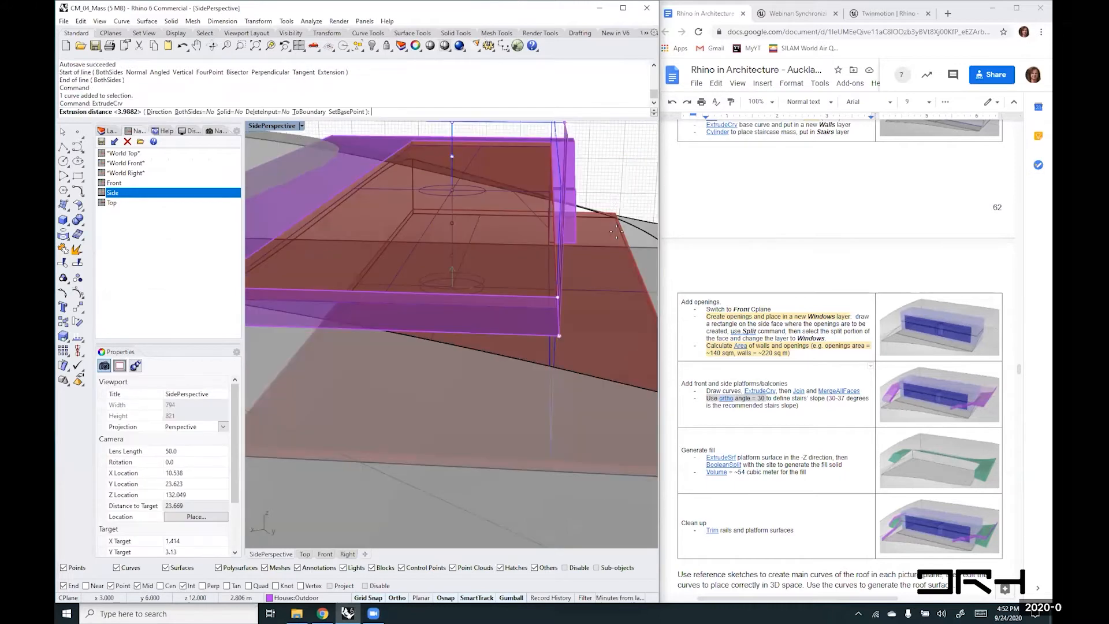
{"action": "type", "text": "plan"}
{"action": "key", "text": "Return"}
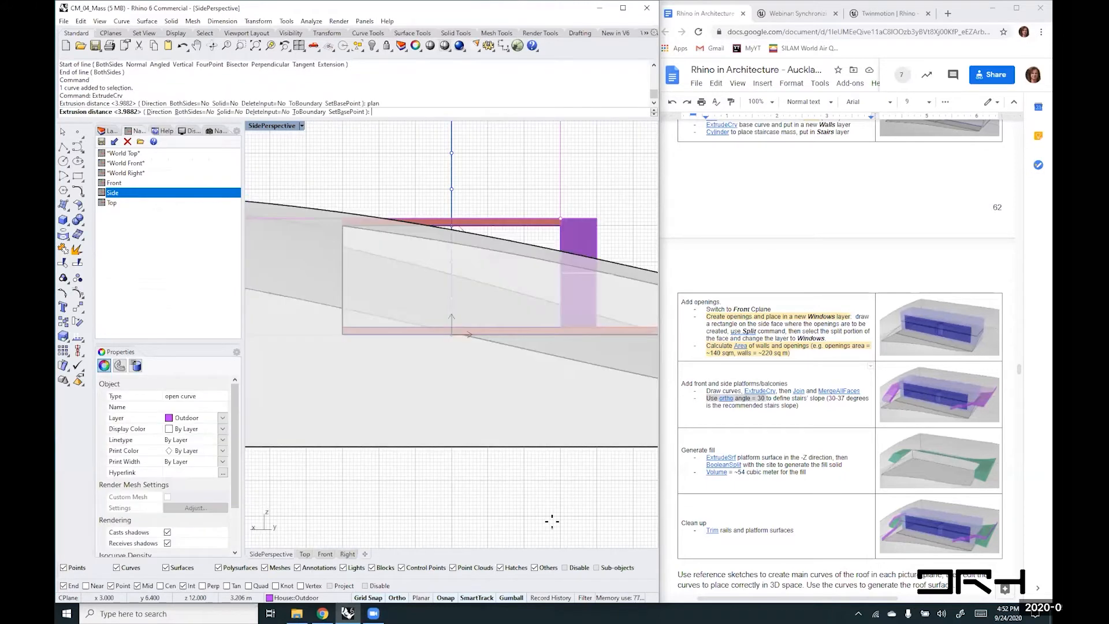
{"action": "left_click", "coordinate": [153, 112]}
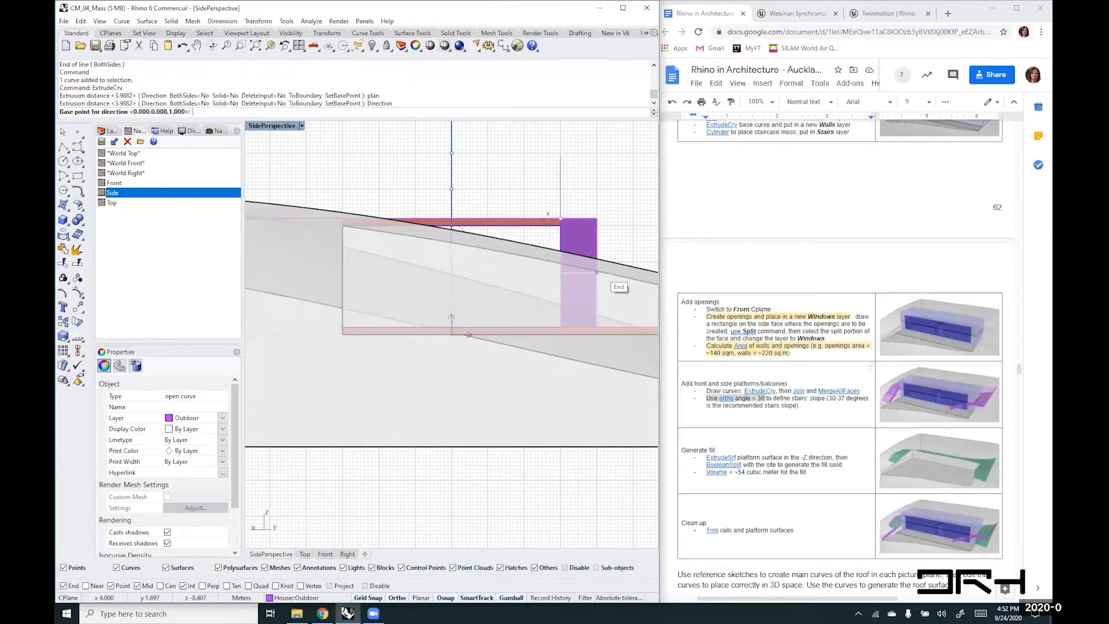
{"action": "left_click", "coordinate": [560, 219]}
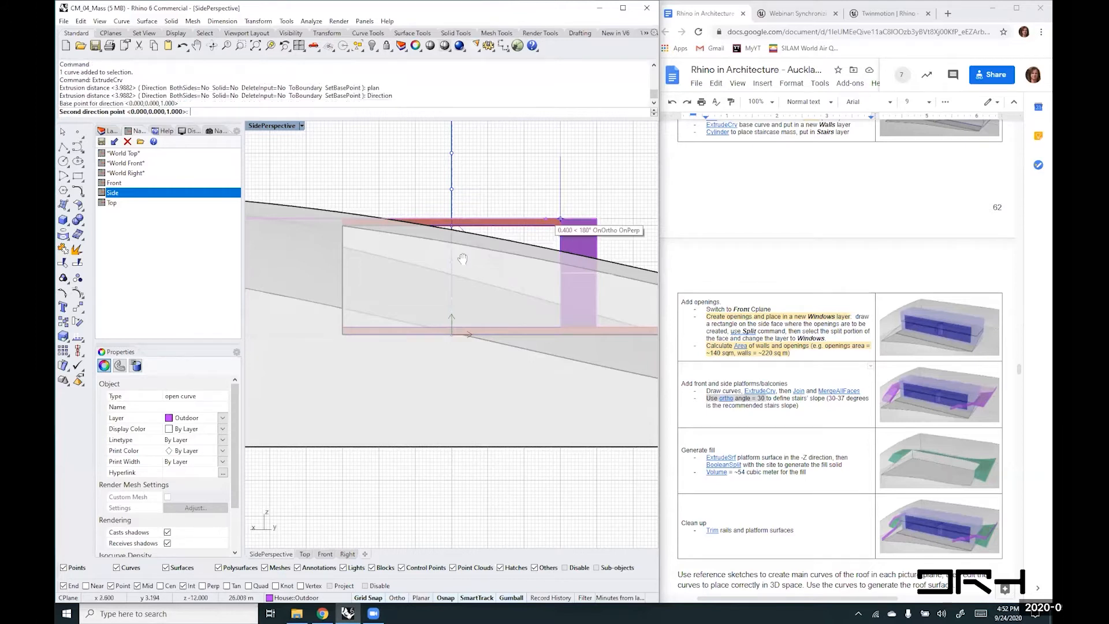
{"action": "right_click_drag", "start_coordinate": [615, 248], "coordinate": [456, 253]}
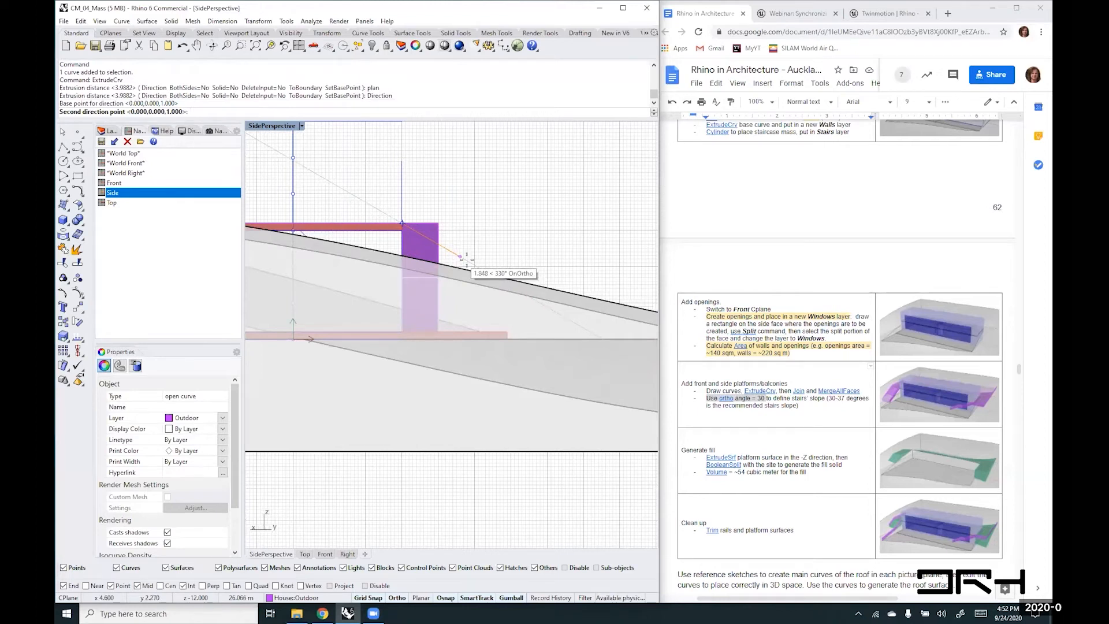
{"action": "left_click", "coordinate": [572, 323]}
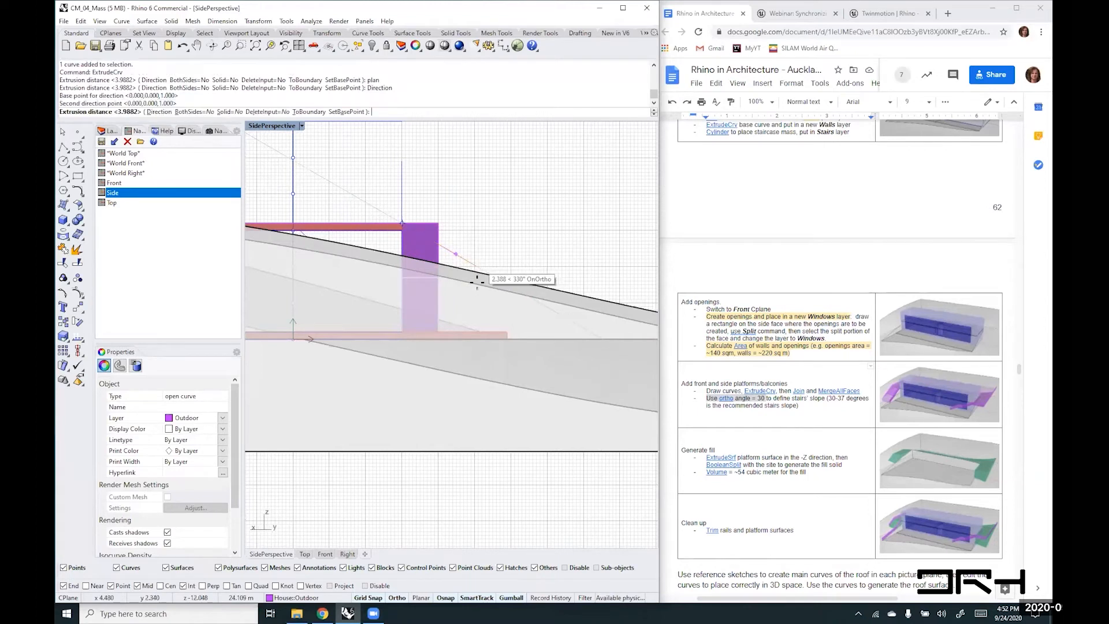
{"action": "left_click", "coordinate": [556, 317]}
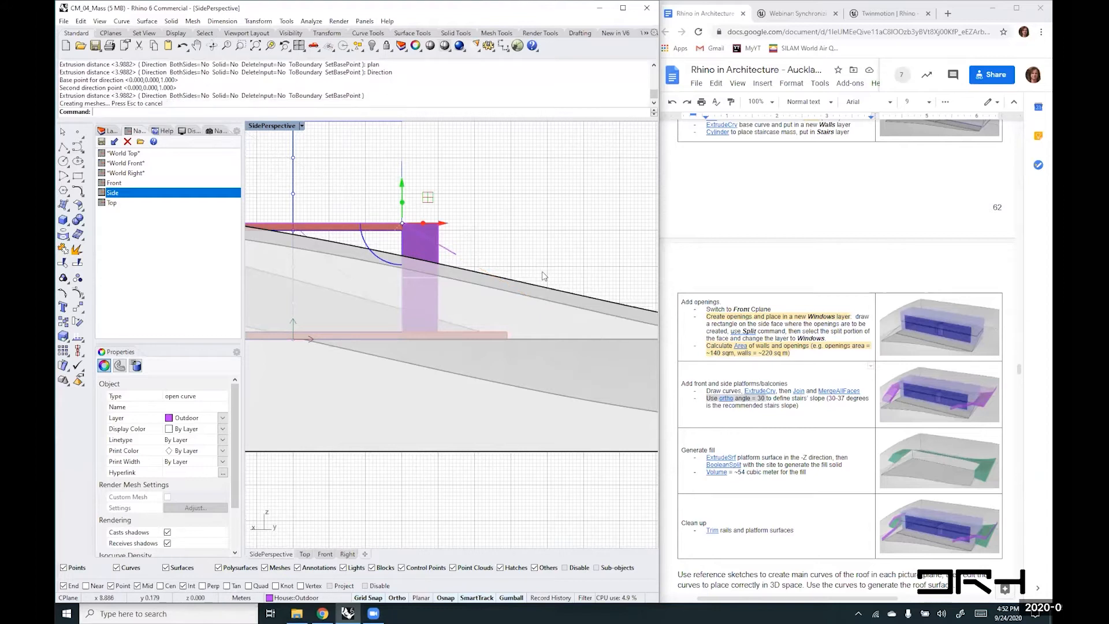
- Restore the SidePerspective named view and inspect the extruded surface
{"action": "right_click_drag", "start_coordinate": [435, 272], "coordinate": [332, 317]}
{"action": "right_click_drag", "start_coordinate": [419, 206], "coordinate": [426, 207]}
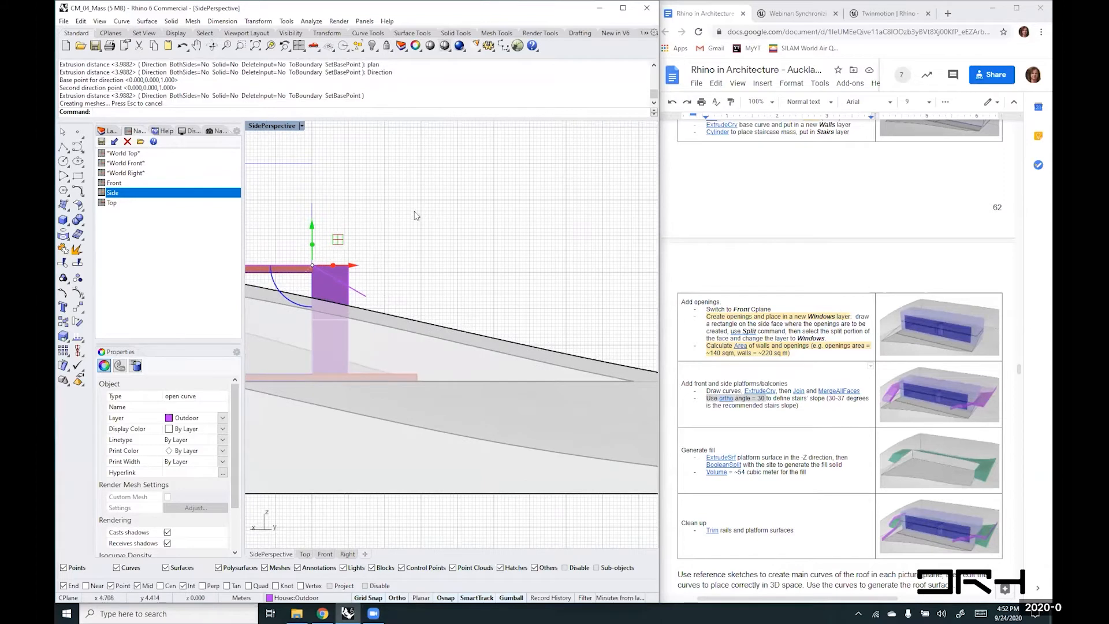
{"action": "left_click", "coordinate": [218, 132]}
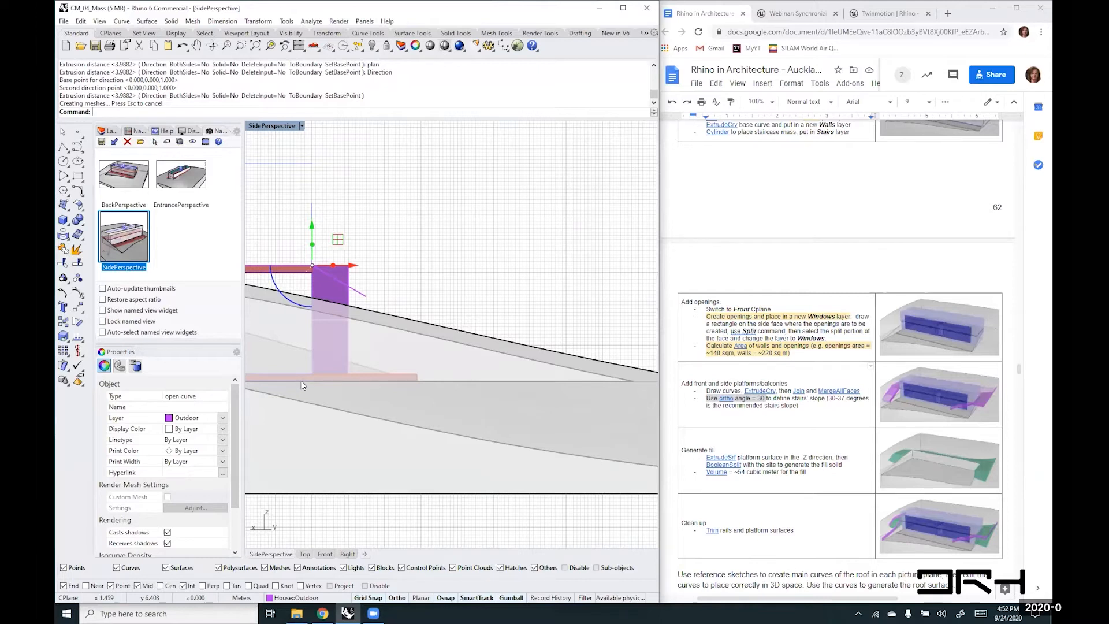
{"action": "right_click_drag", "start_coordinate": [309, 465], "coordinate": [323, 434]}
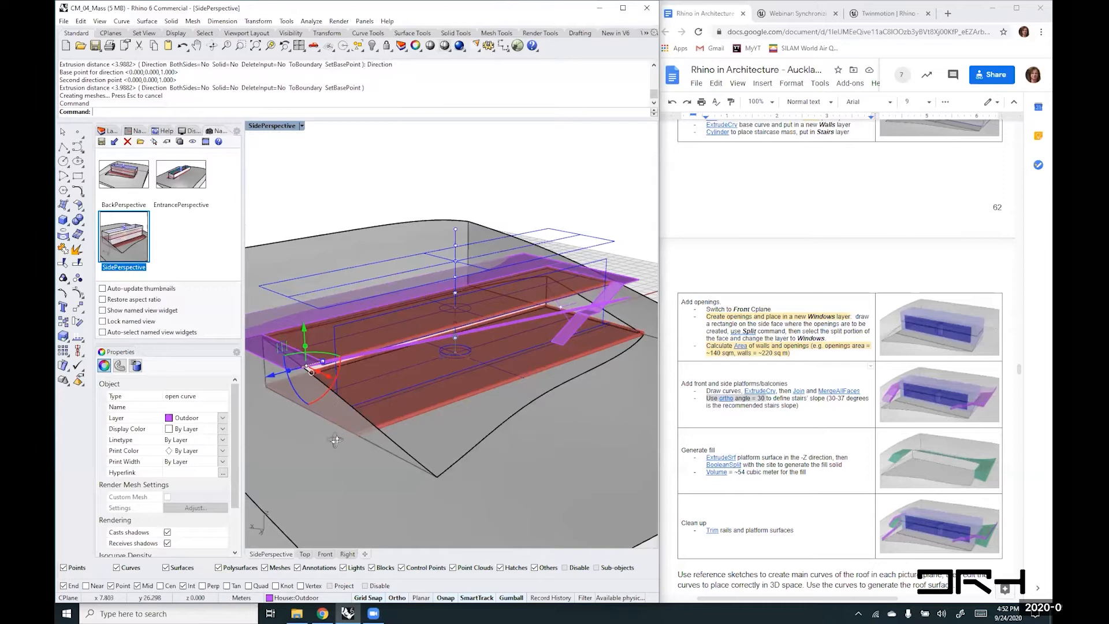
- Try to extrude the platform-end line again with ExtrudeCrv, picking a custom direction from the platform corner
{"action": "scroll", "coordinate": [322, 386], "scroll_direction": "up", "scroll_amount": 2}
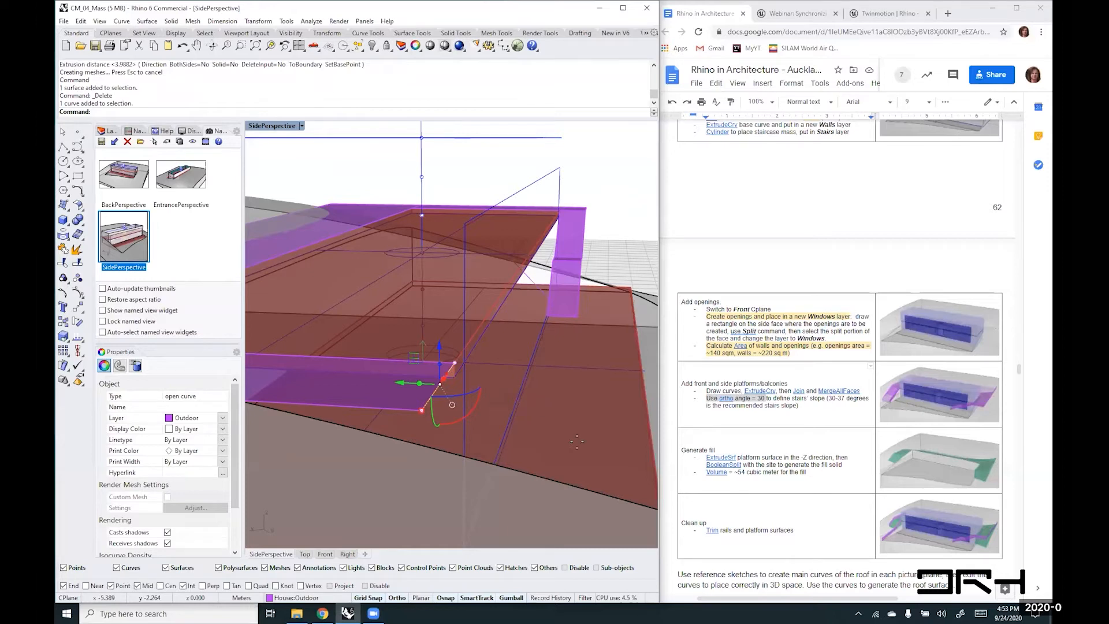
{"action": "key", "text": "Return"}
{"action": "type", "text": "d"}
{"action": "key", "text": "Return"}
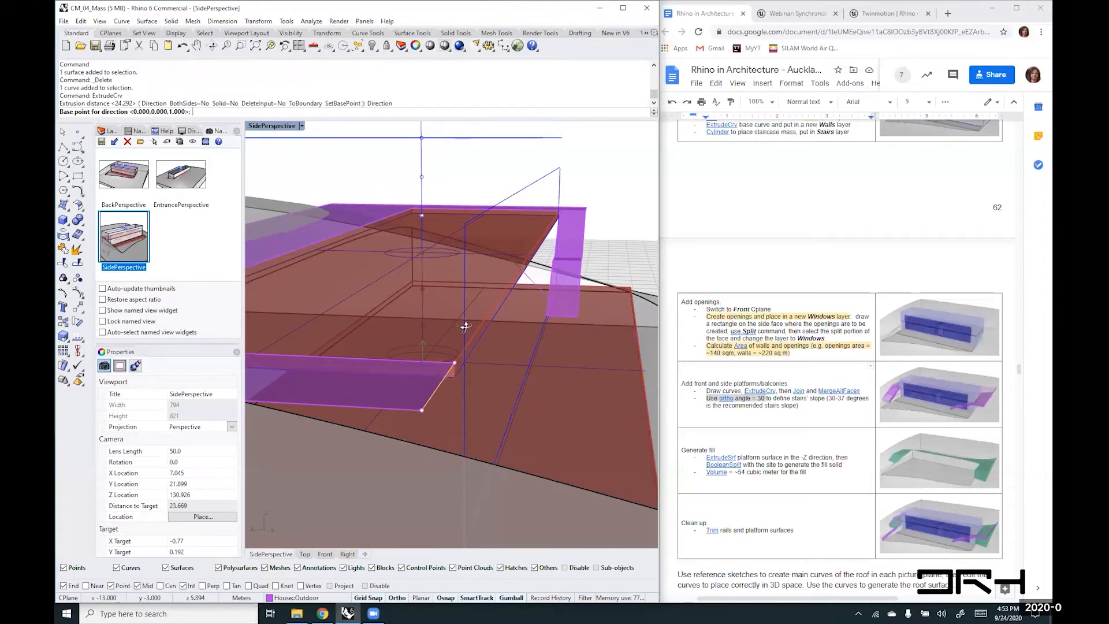
{"action": "left_click", "coordinate": [459, 364]}
{"action": "scroll", "coordinate": [466, 364], "scroll_direction": "down", "scroll_amount": 8}
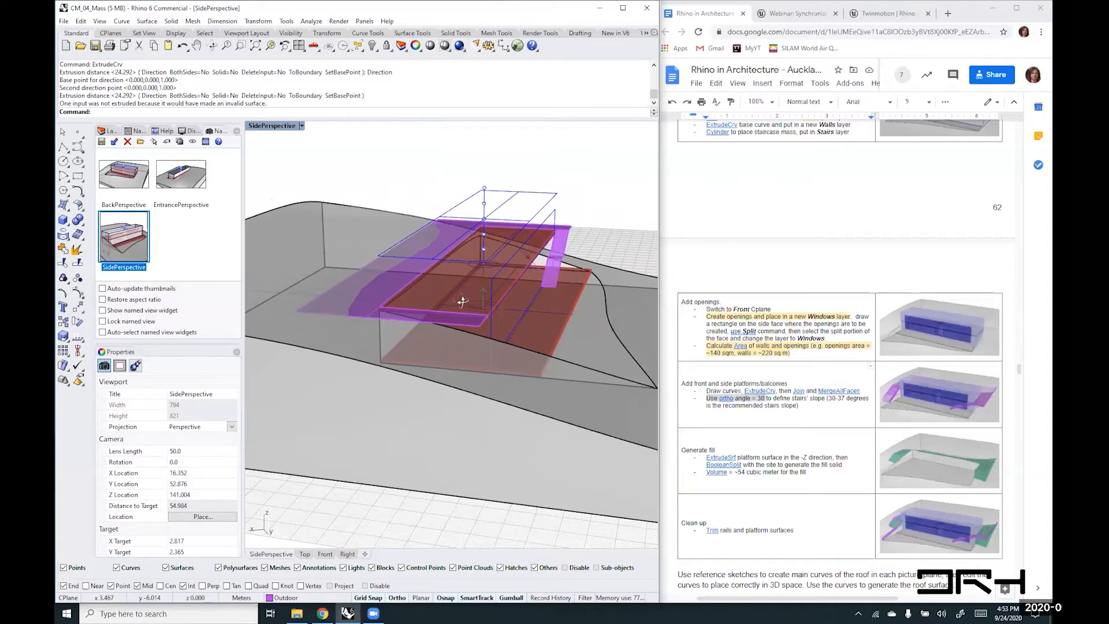
- Extrude the platform-end line along the downward 30-degree direction, far enough to form a stair flight passing through the terrain
{"action": "right_click_drag", "start_coordinate": [370, 326], "coordinate": [390, 345]}
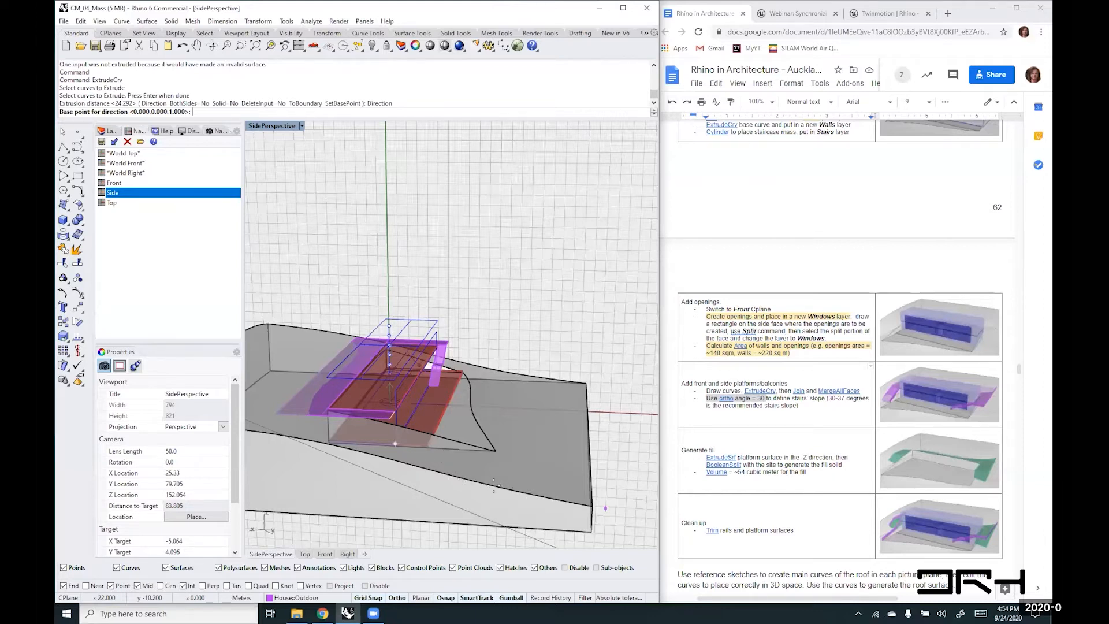
{"action": "right_click_drag", "start_coordinate": [471, 484], "coordinate": [440, 475]}
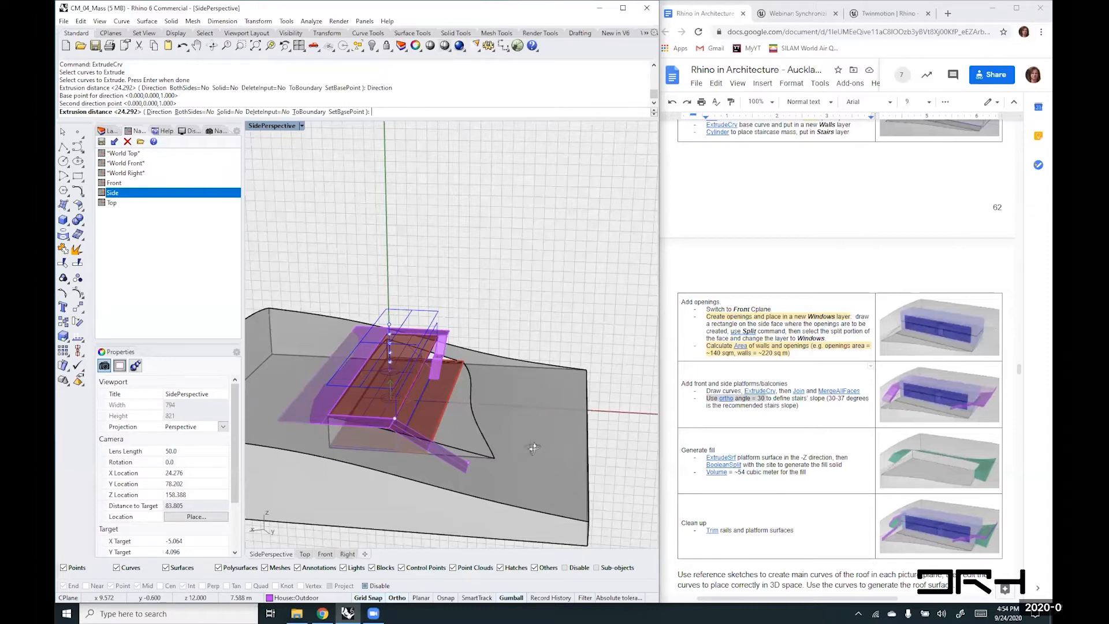
{"action": "right_click_drag", "start_coordinate": [543, 469], "coordinate": [508, 415]}
{"action": "scroll", "coordinate": [488, 430], "scroll_direction": "up", "scroll_amount": 4}
{"action": "left_click", "coordinate": [347, 436]}
{"action": "right_click_drag", "start_coordinate": [382, 459], "coordinate": [510, 515]}
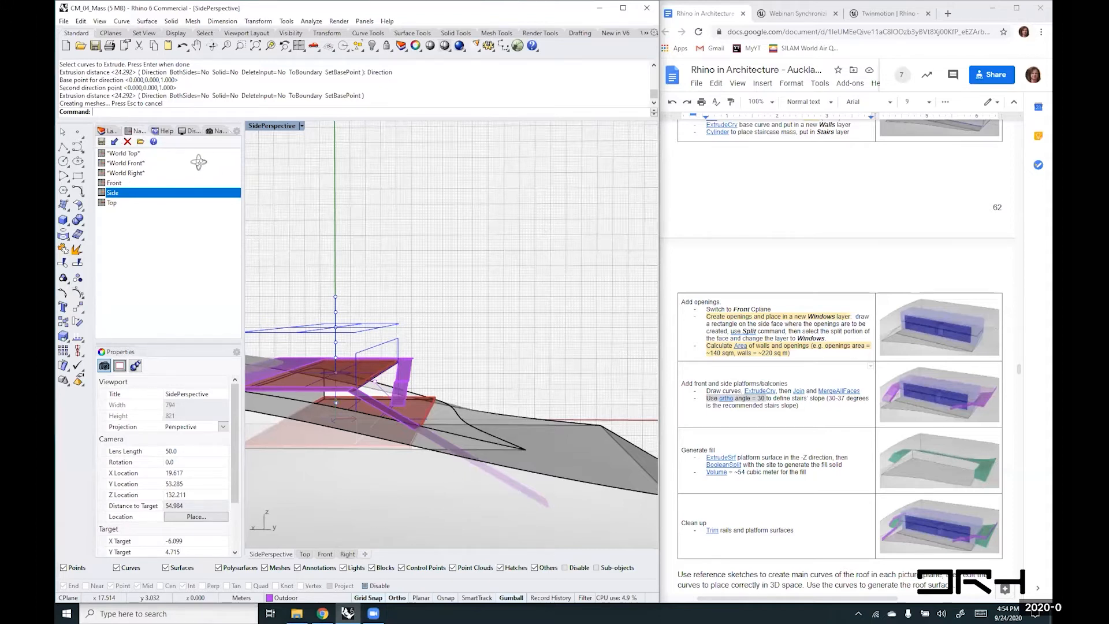
- Trim the excess length off the new stair flight and join the flight to the outdoor platforms
{"action": "right_click_drag", "start_coordinate": [199, 162], "coordinate": [258, 172]}
{"action": "scroll", "coordinate": [257, 171], "scroll_direction": "up", "scroll_amount": 4}
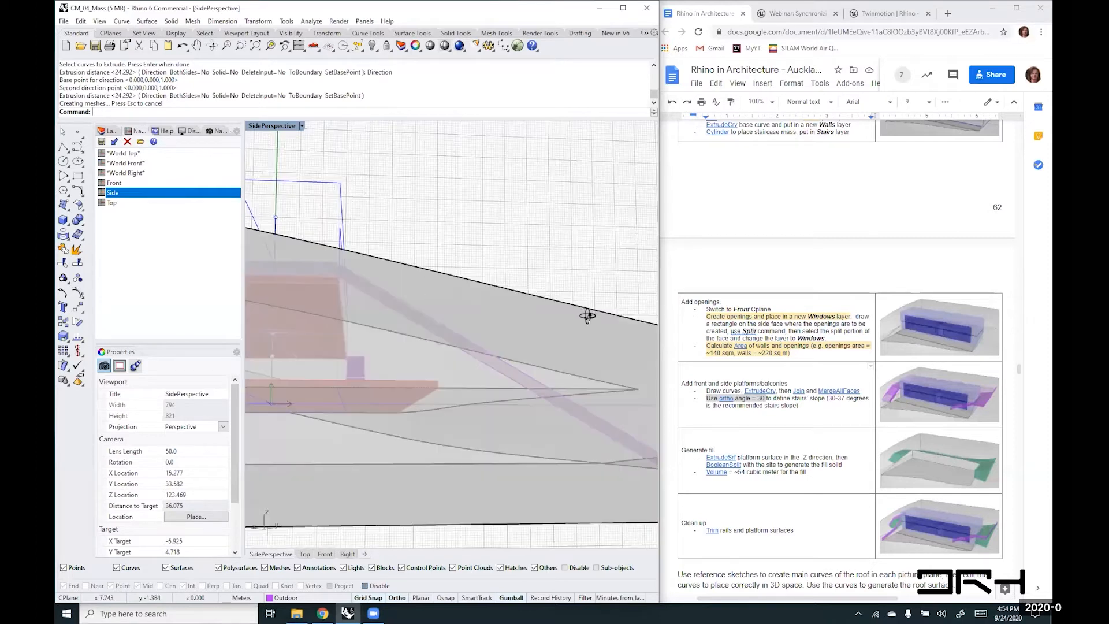
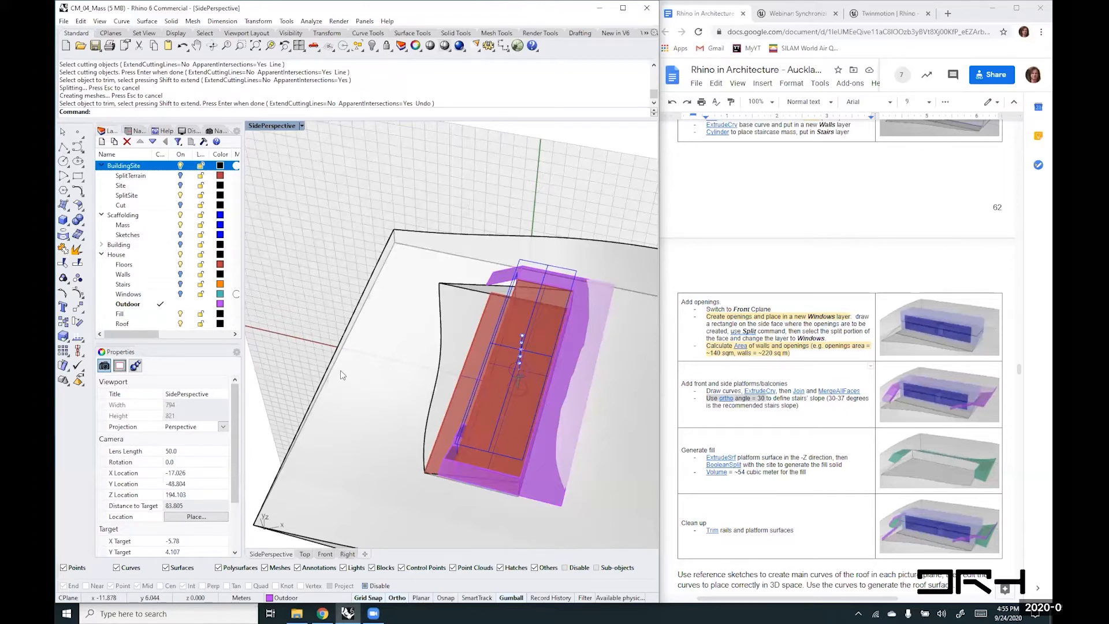
{"action": "scroll", "coordinate": [424, 439], "scroll_direction": "up", "scroll_amount": 2}
{"action": "key", "text": "Return"}
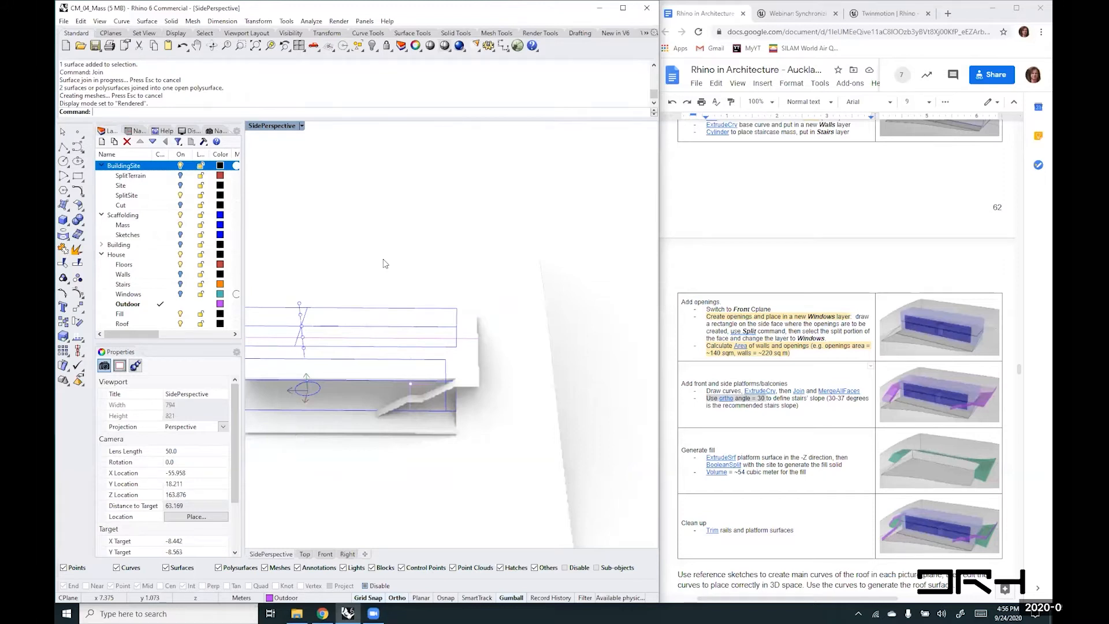
- Turn off the Scaffolding layer and select all remaining curves with SelCrv
{"action": "key", "text": "Left"}
{"action": "key", "text": "Down"}
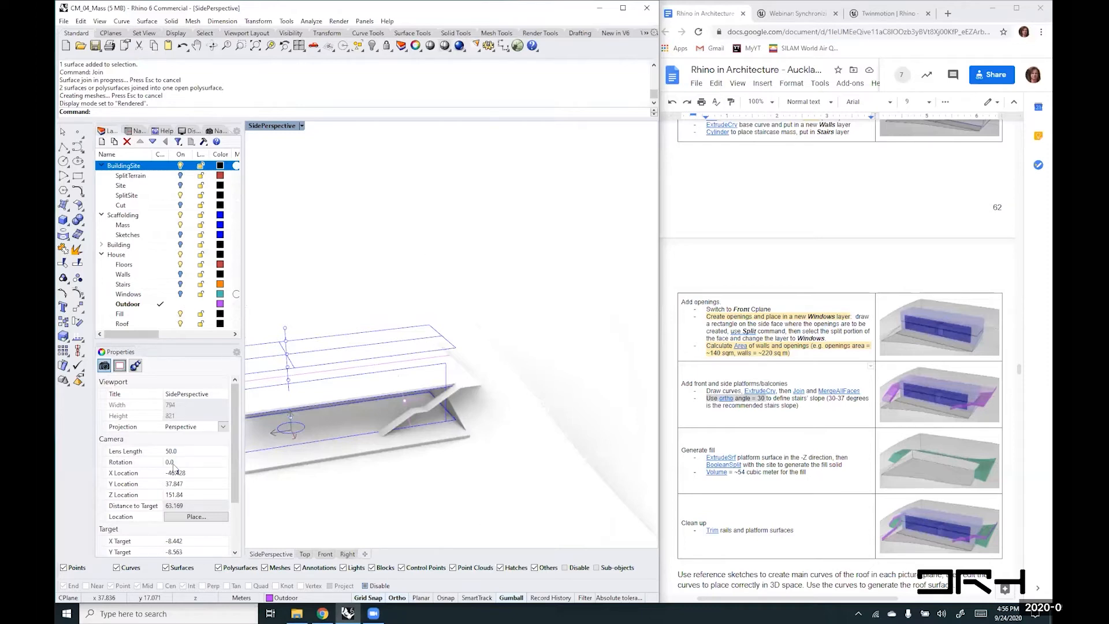
{"action": "key", "text": "Home"}
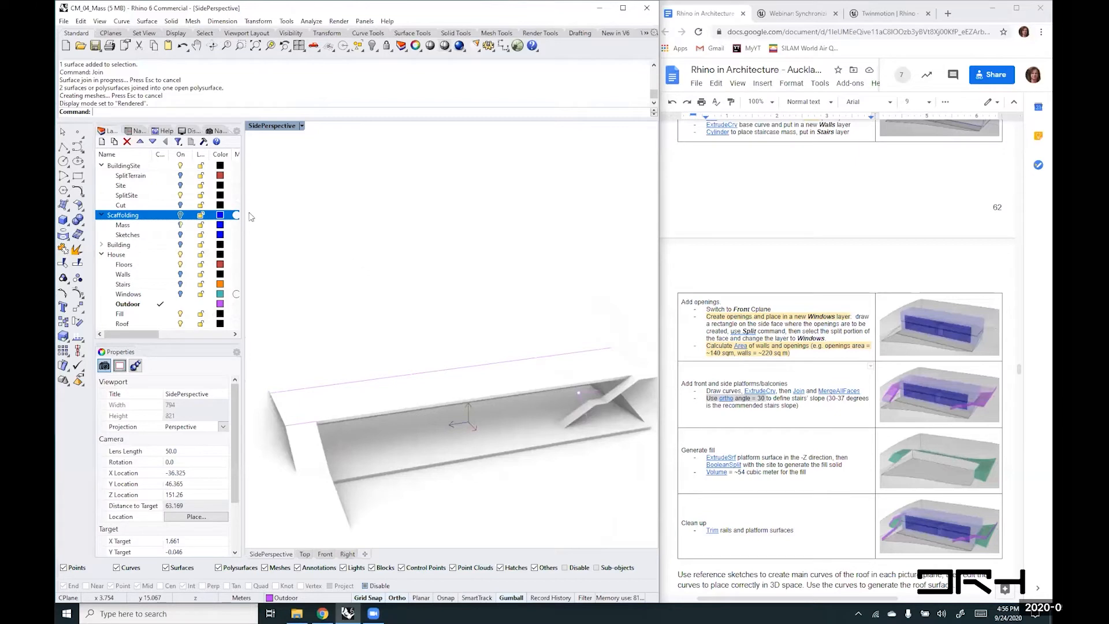
{"action": "type", "text": "SelCrv"}
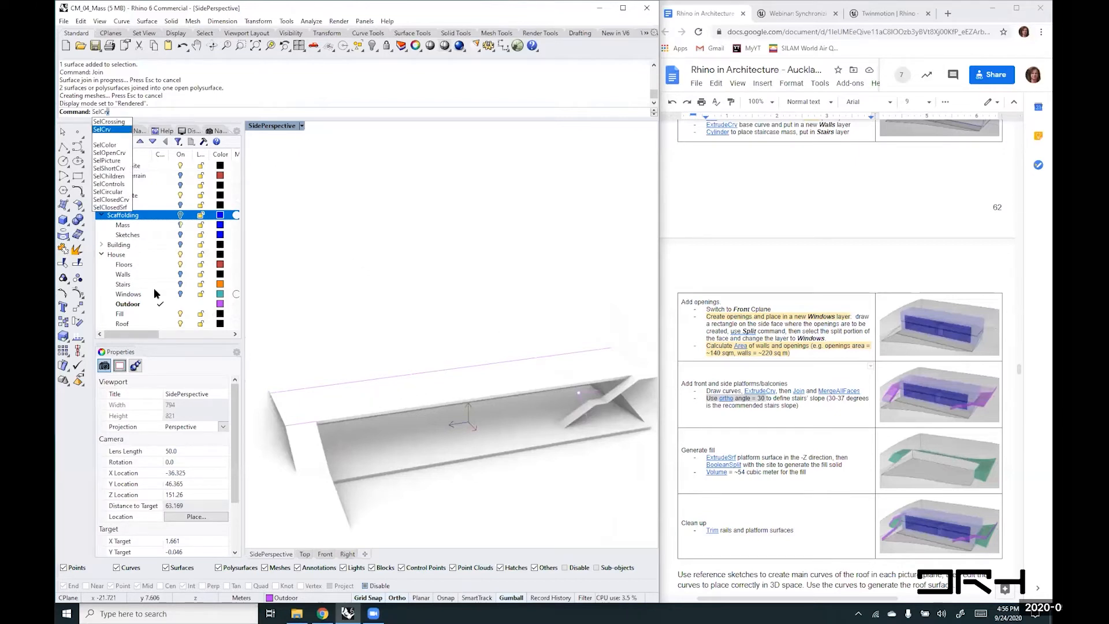
{"action": "key", "text": "Return"}
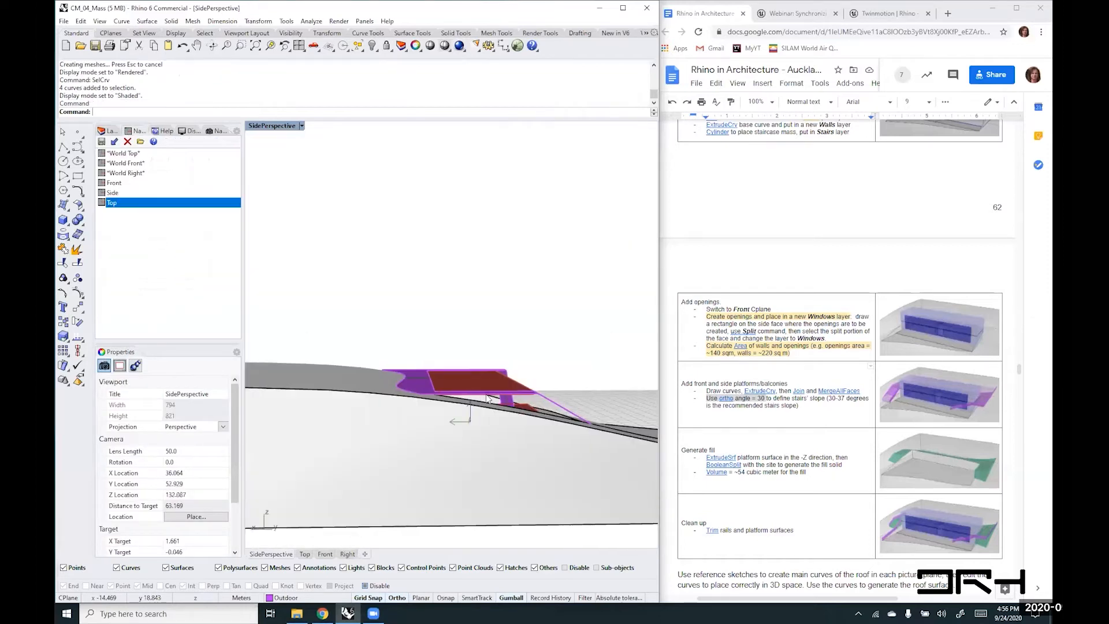
- Extrude the platform and new stair flight faces about 13.4 m straight down through the site as a solid with ExtrudeSrf
{"action": "right_click_drag", "start_coordinate": [439, 373], "coordinate": [501, 373]}
{"action": "scroll", "coordinate": [479, 435], "scroll_direction": "down", "scroll_amount": 6}
{"action": "right_click_drag", "start_coordinate": [479, 435], "coordinate": [473, 446]}
{"action": "left_click", "coordinate": [393, 432]}
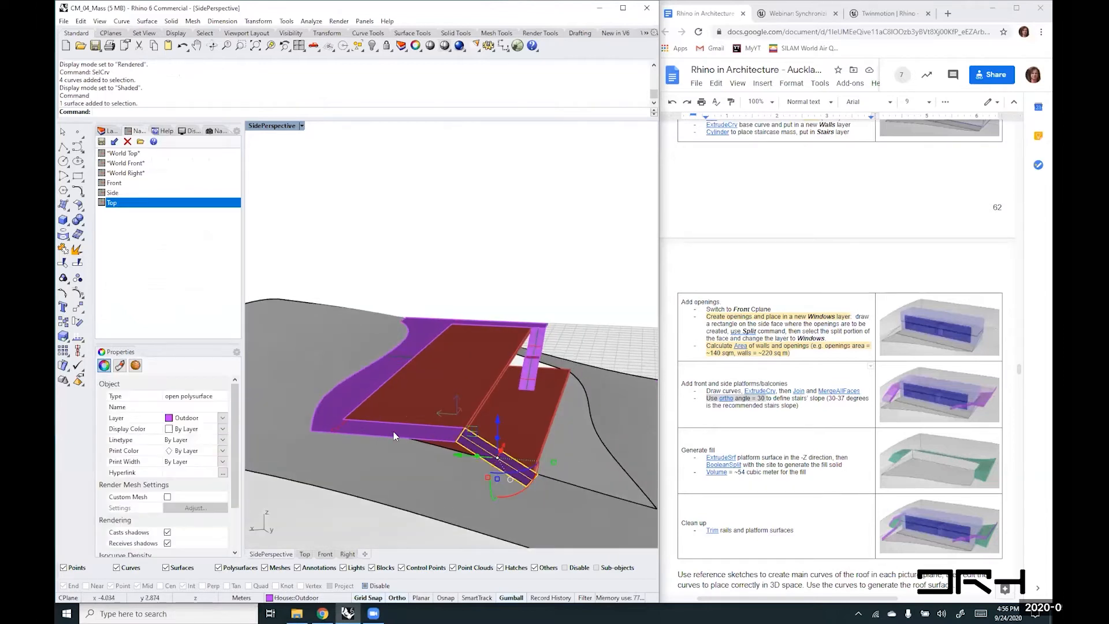
{"action": "left_click", "coordinate": [393, 432], "text": "shift"}
{"action": "right_click_drag", "start_coordinate": [570, 315], "coordinate": [513, 387]}
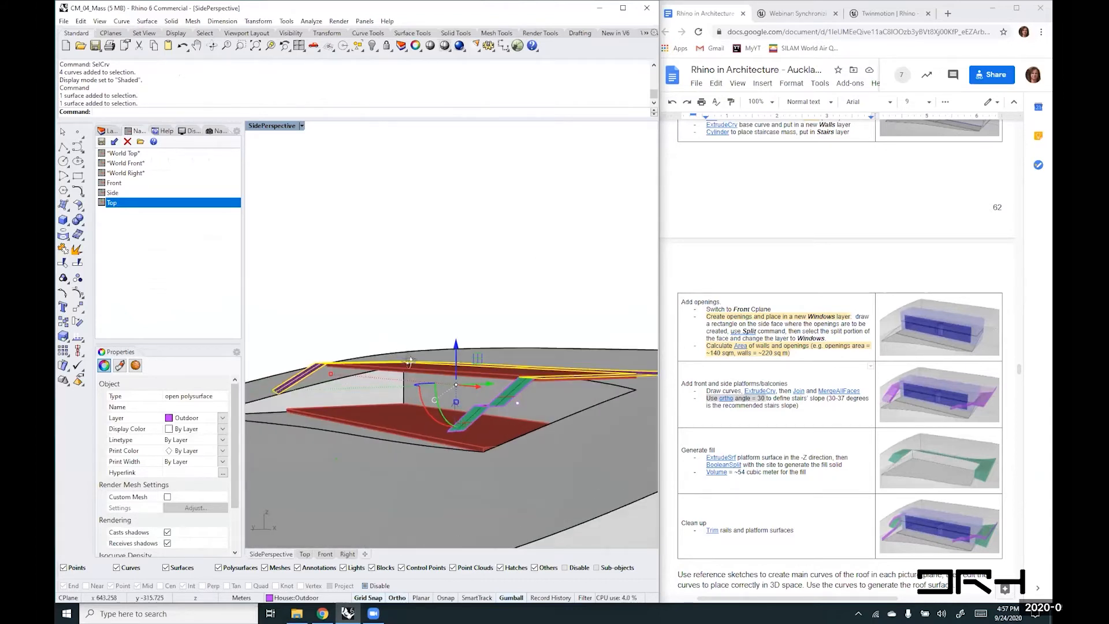
{"action": "right_click_drag", "start_coordinate": [409, 362], "coordinate": [469, 450]}
{"action": "type", "text": "ExtrudeSrf"}
{"action": "key", "text": "Return"}
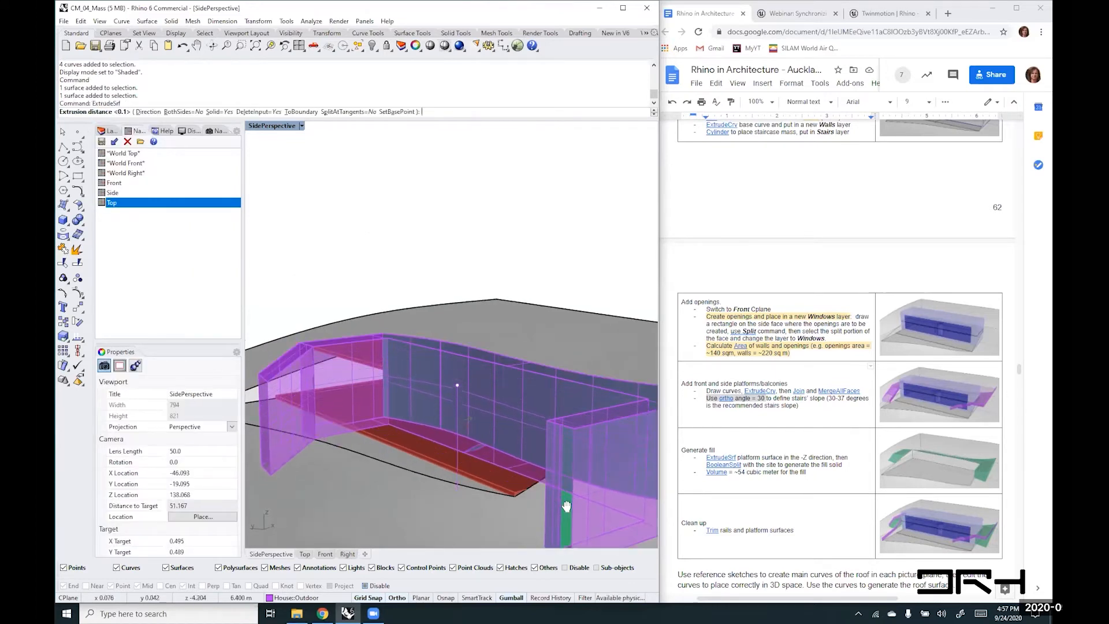
{"action": "right_click_drag", "start_coordinate": [558, 397], "coordinate": [569, 517]}
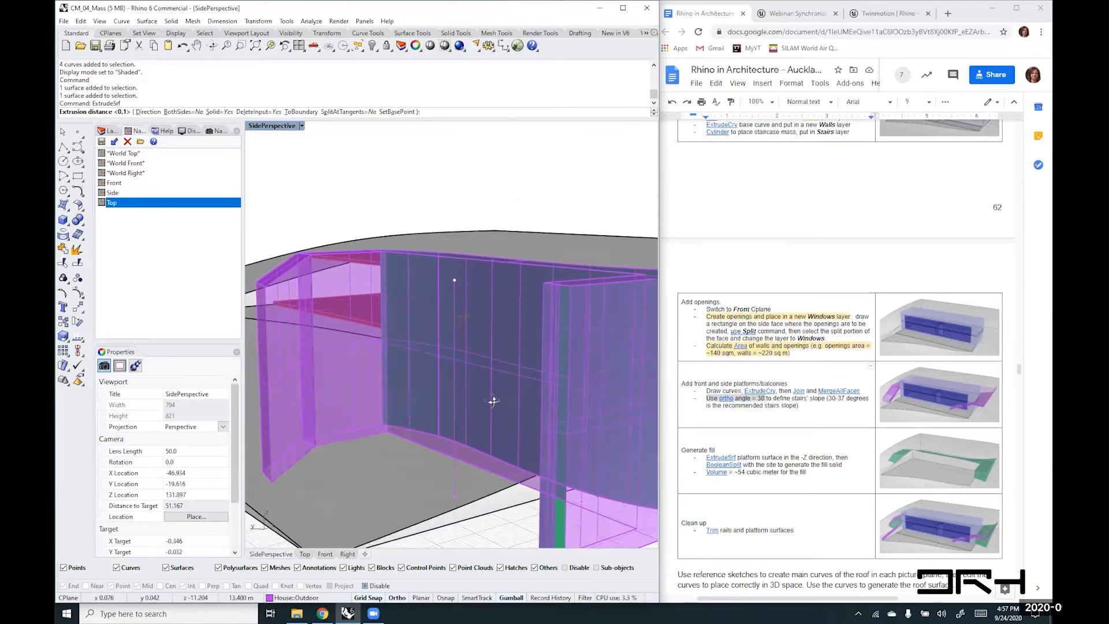
{"action": "left_click", "coordinate": [491, 399]}
- Try to close the polysurface extruded beneath the platforms with Cap, and clear the selection
{"action": "right_click_drag", "start_coordinate": [534, 445], "coordinate": [320, 383]}
{"action": "right_click_drag", "start_coordinate": [384, 368], "coordinate": [352, 376]}
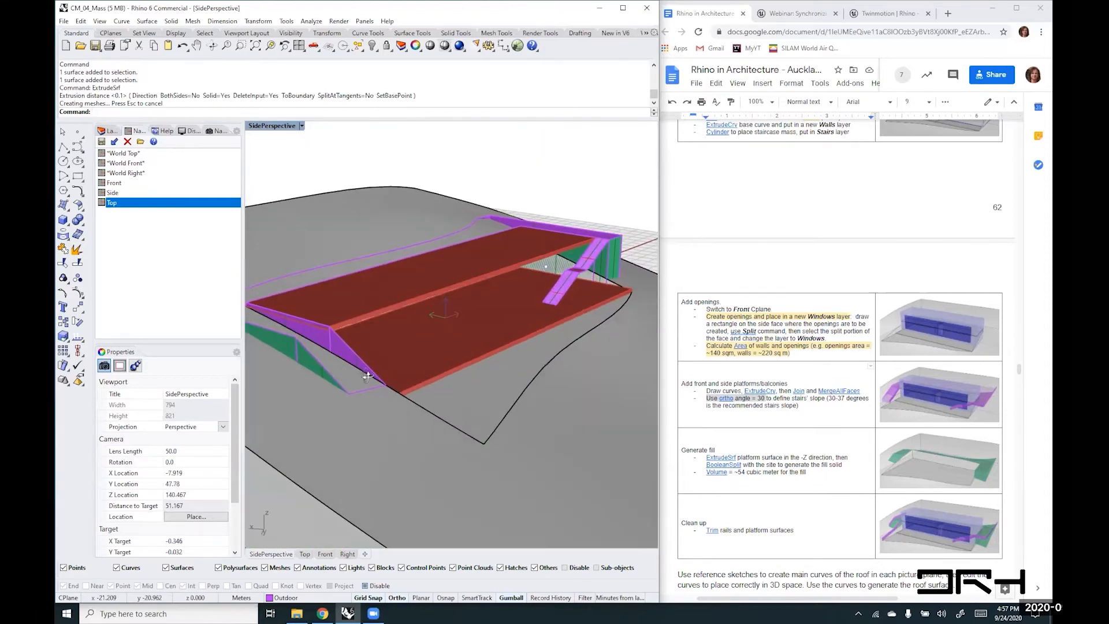
{"action": "scroll", "coordinate": [369, 381], "scroll_direction": "down", "scroll_amount": 4}
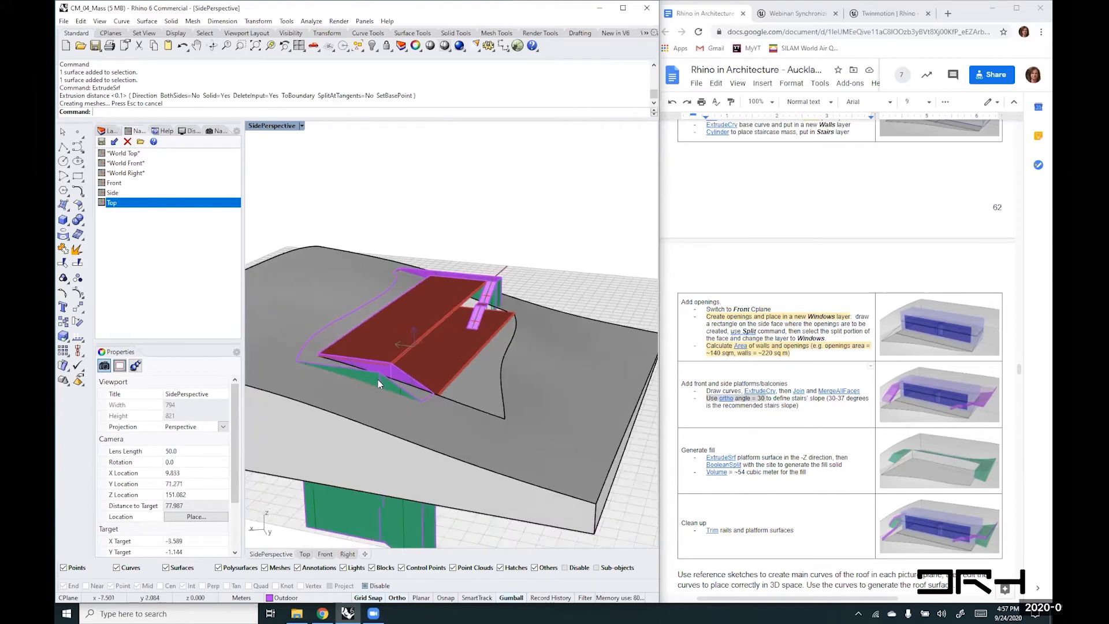
{"action": "scroll", "coordinate": [377, 379], "scroll_direction": "up", "scroll_amount": 4}
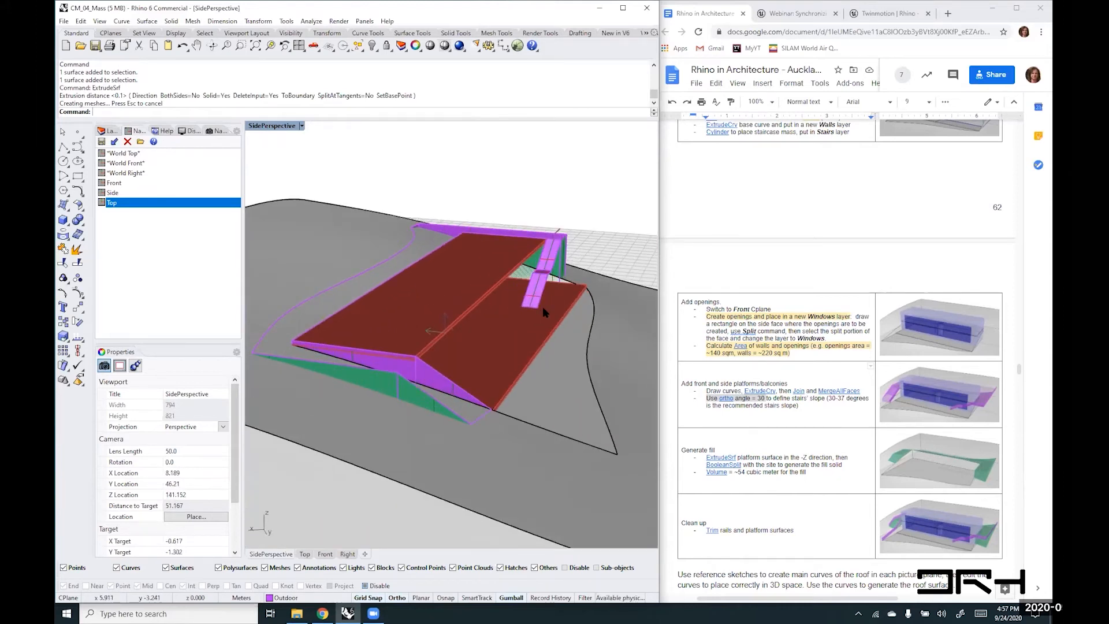
{"action": "right_click_drag", "start_coordinate": [542, 306], "coordinate": [528, 356]}
{"action": "left_click", "coordinate": [530, 355]}
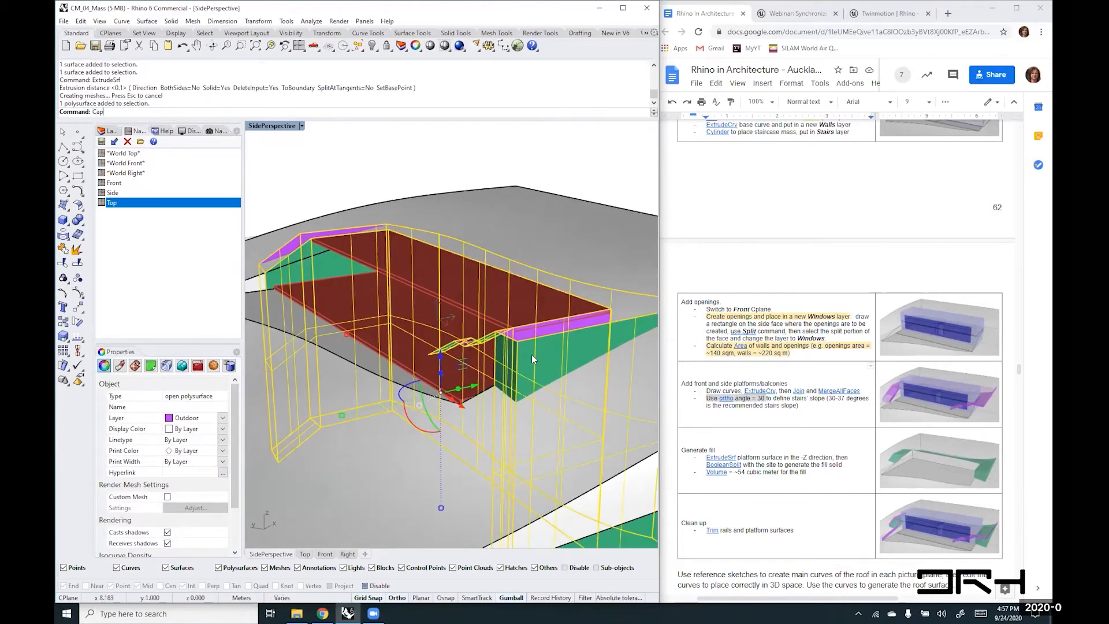
{"action": "key", "text": "Return"}
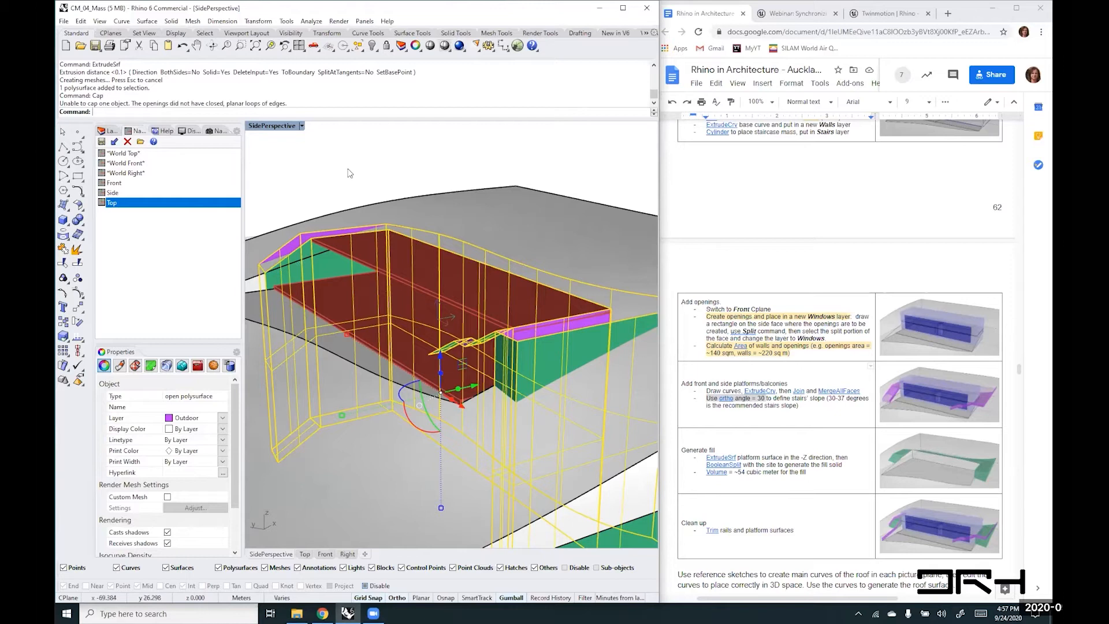
{"action": "left_click", "coordinate": [390, 186]}
{"action": "right_click_drag", "start_coordinate": [378, 258], "coordinate": [386, 296]}
{"action": "scroll", "coordinate": [453, 276], "scroll_direction": "down", "scroll_amount": 8}
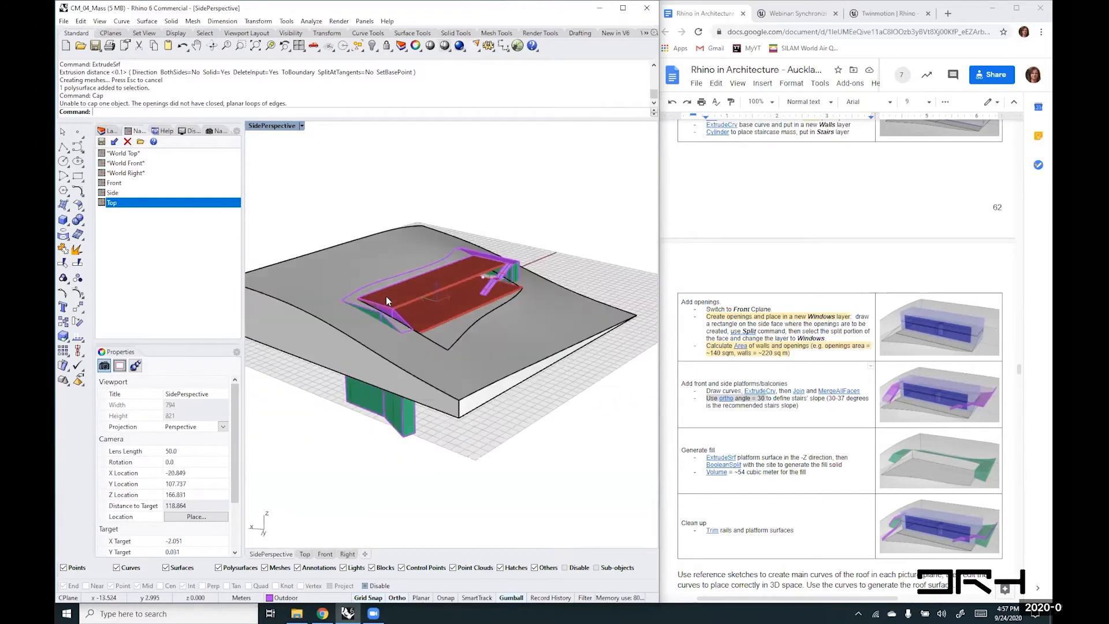
{"action": "scroll", "coordinate": [406, 320], "scroll_direction": "up", "scroll_amount": 8}
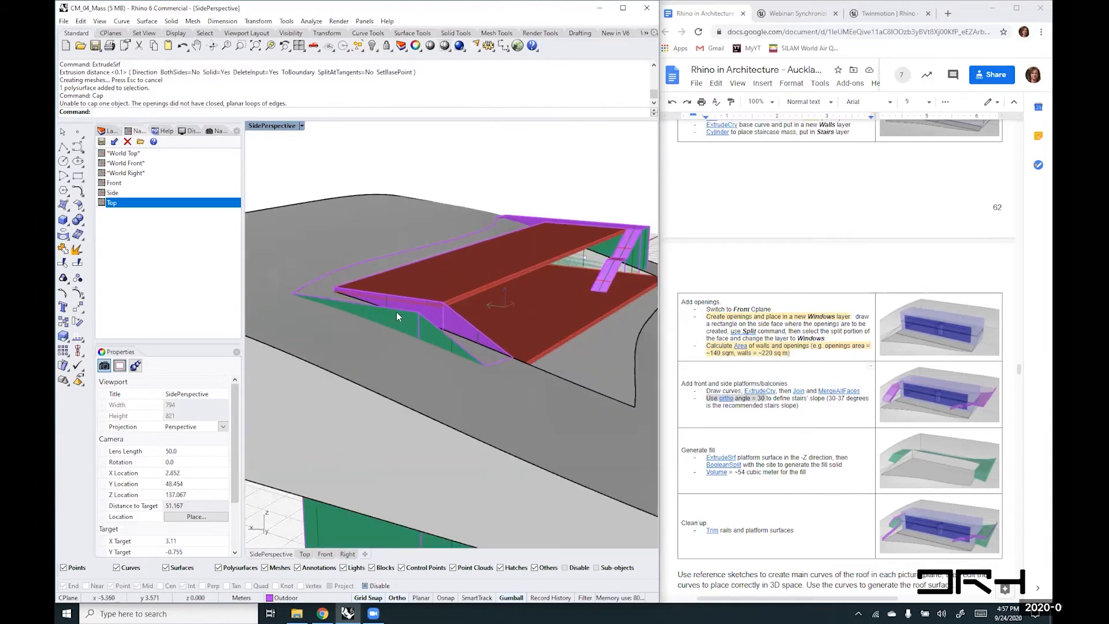
- Flip the surface normals of the polysurface extruded beneath the platforms with Dir
{"action": "left_click", "coordinate": [395, 313]}
{"action": "scroll", "coordinate": [404, 290], "scroll_direction": "down", "scroll_amount": 5}
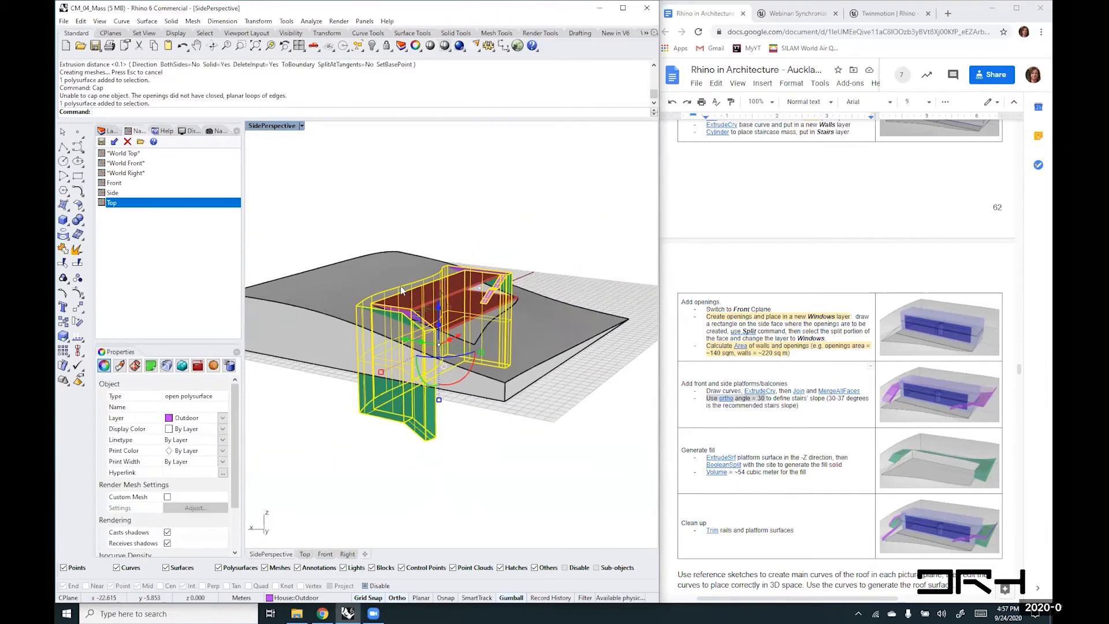
{"action": "scroll", "coordinate": [403, 290], "scroll_direction": "up", "scroll_amount": 6}
{"action": "key", "text": "Escape"}
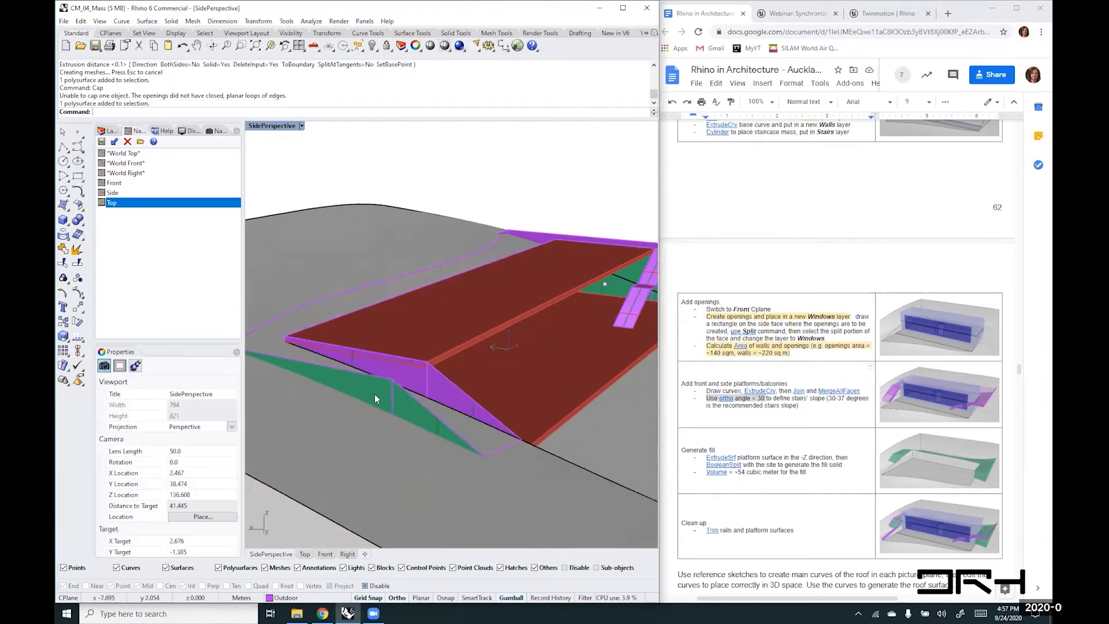
{"action": "left_click", "coordinate": [374, 394]}
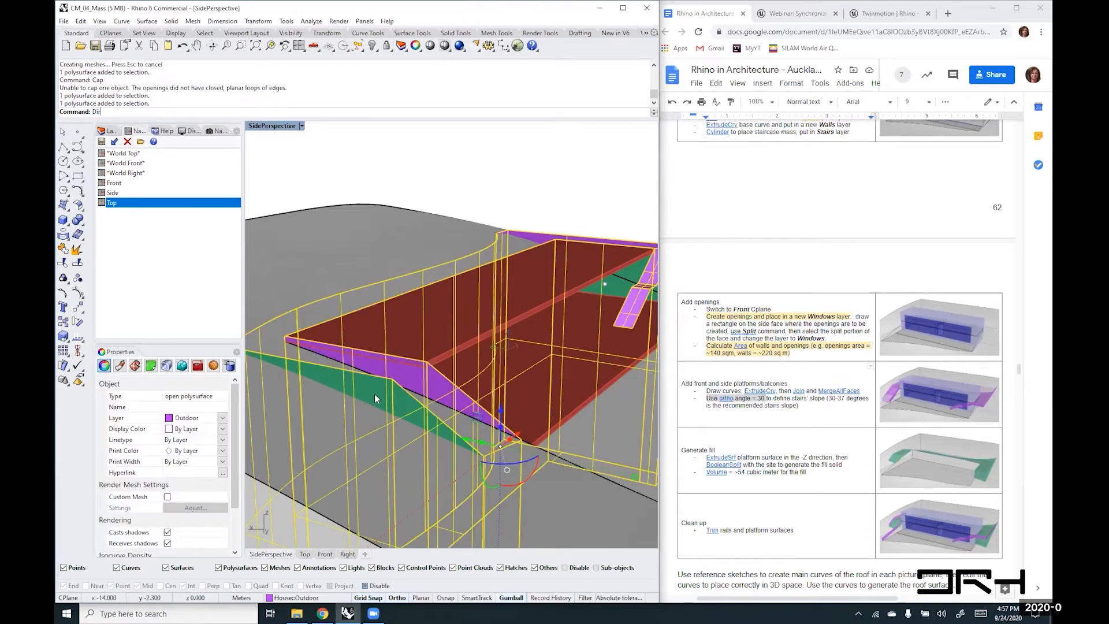
{"action": "type", "text": "Dir"}
{"action": "key", "text": "Return"}
{"action": "type", "text": "f"}
{"action": "key", "text": "Return"}
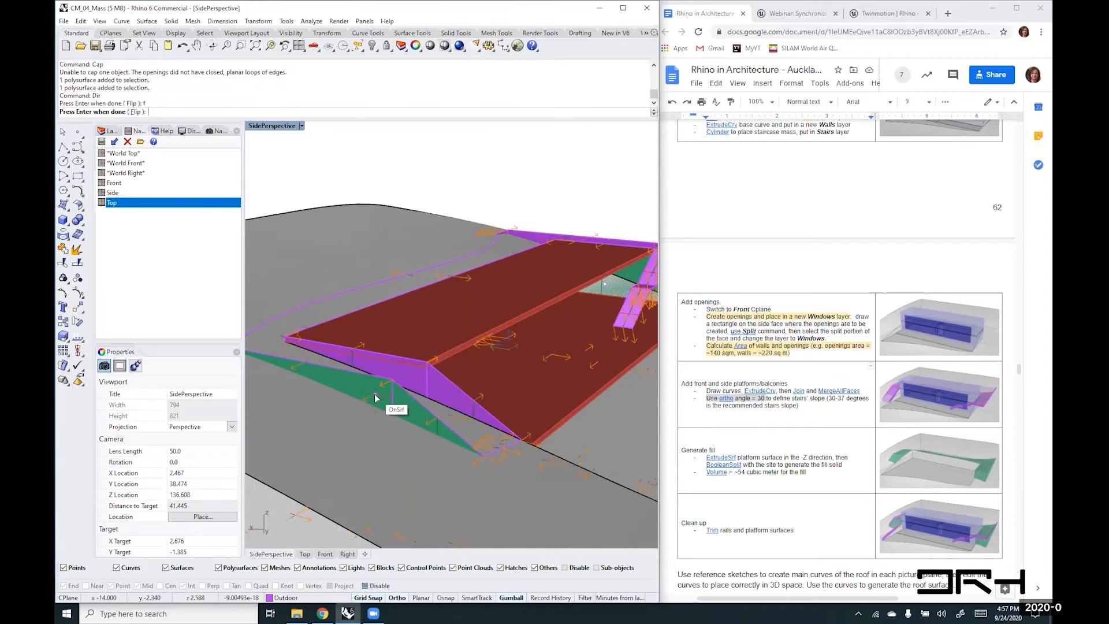
{"action": "key", "text": "Return"}
{"action": "left_click", "coordinate": [501, 171]}
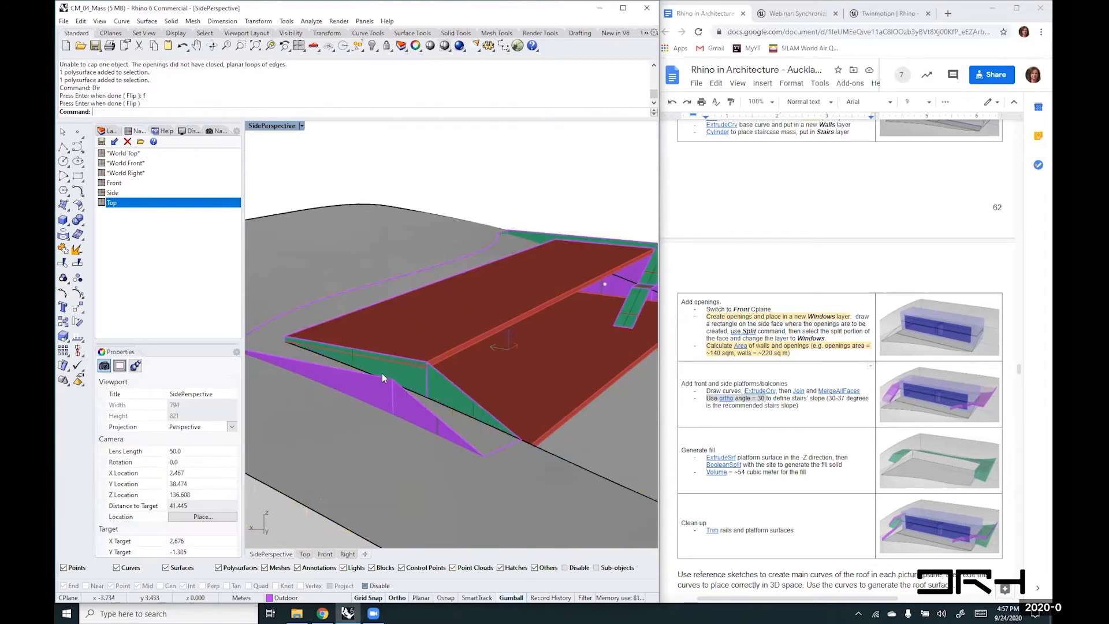
- Lift the extruded polysurface straight up clear of the site and examine its faces where platform and stairs meet
{"action": "mouse_move", "coordinate": [419, 389]}
{"action": "right_mouse_down"}
{"action": "mouse_move", "coordinate": [417, 369]}
{"action": "mouse_move", "coordinate": [415, 393]}
{"action": "right_mouse_up"}
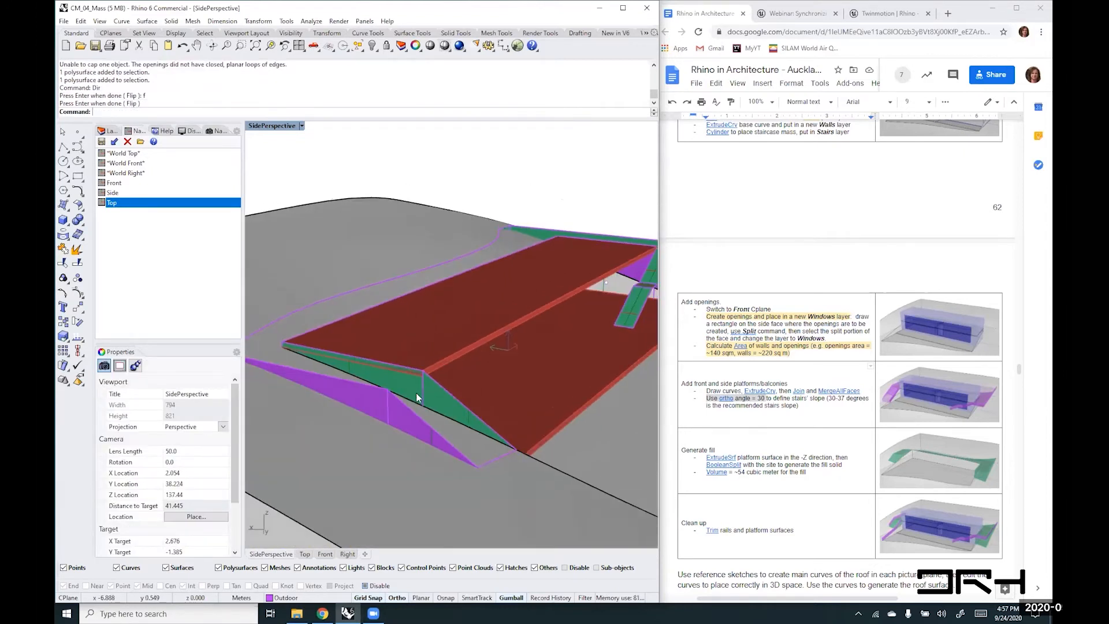
{"action": "left_click", "coordinate": [380, 404]}
{"action": "scroll", "coordinate": [348, 385], "scroll_direction": "down", "scroll_amount": 6}
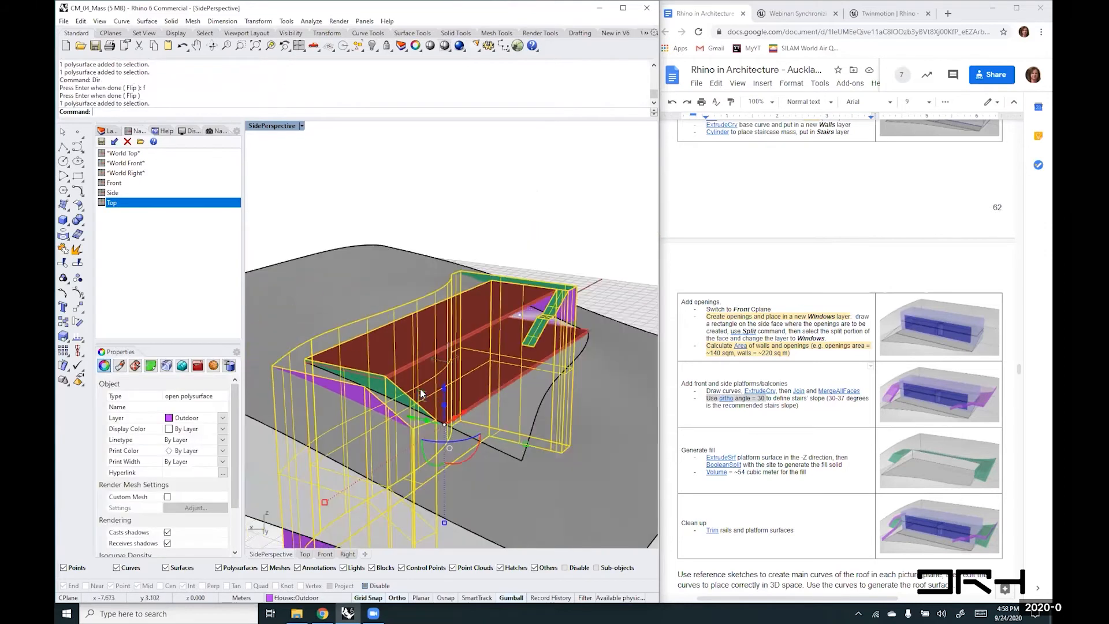
{"action": "left_click_drag", "start_coordinate": [389, 365], "coordinate": [394, 199]}
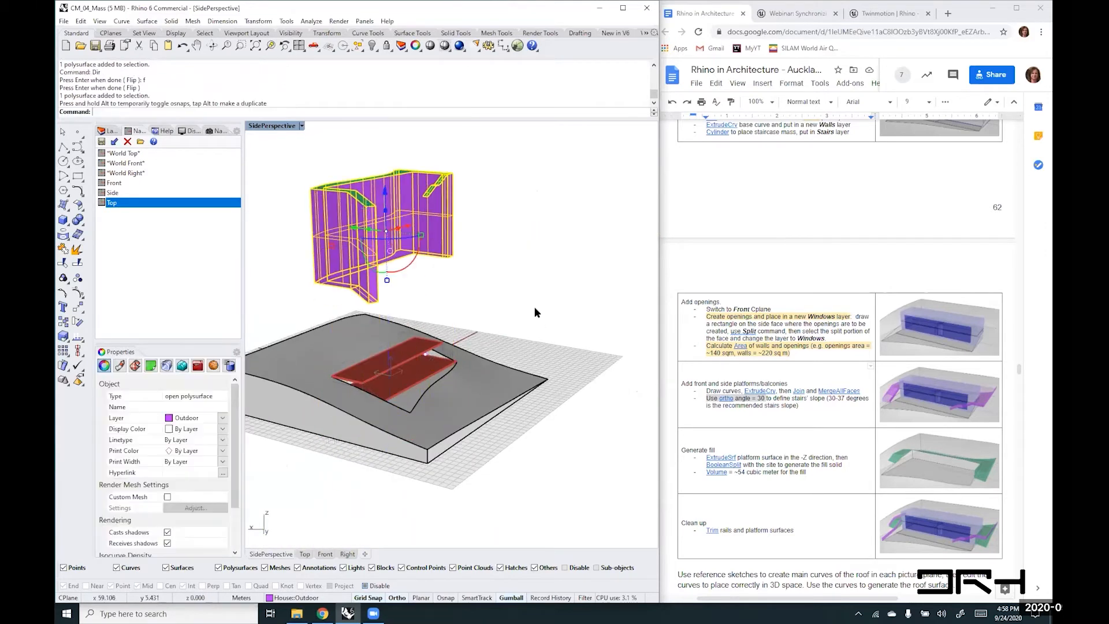
{"action": "left_click", "coordinate": [534, 306]}
{"action": "right_click_drag", "start_coordinate": [482, 199], "coordinate": [311, 287]}
{"action": "scroll", "coordinate": [364, 305], "scroll_direction": "up", "scroll_amount": 6}
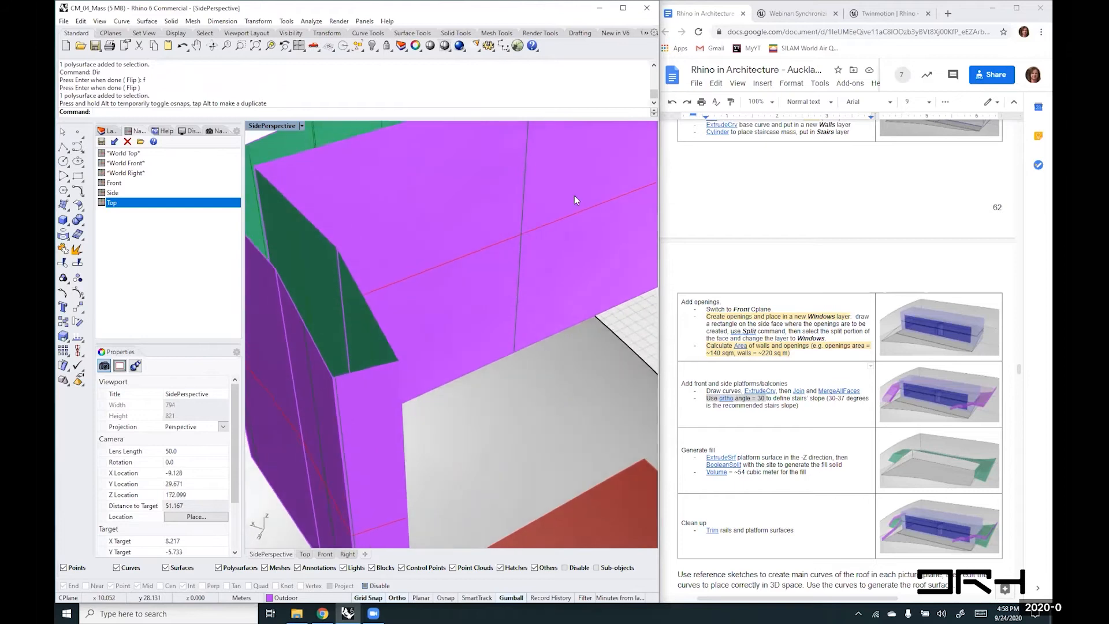
{"action": "scroll", "coordinate": [574, 220], "scroll_direction": "down", "scroll_amount": 6}
{"action": "right_click_drag", "start_coordinate": [574, 220], "coordinate": [529, 244]}
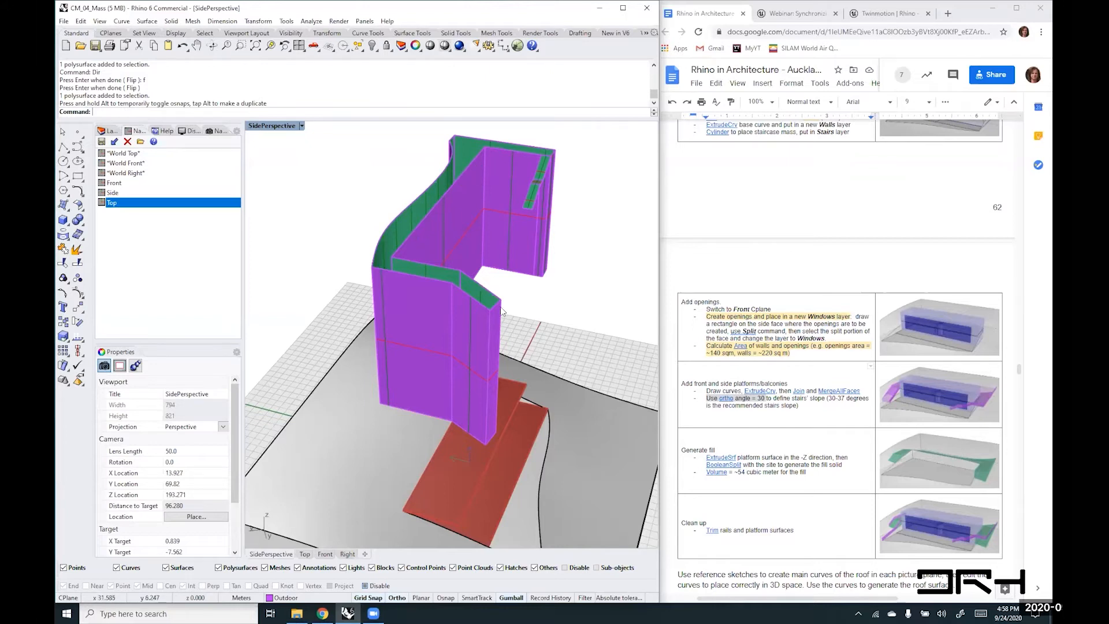
- Undo the upward move, the normal flip and the downward extrusion of the platforms
{"action": "key", "text": "ctrl+z"}
{"action": "key", "text": "ctrl+z"}
{"action": "key", "text": "ctrl+z"}
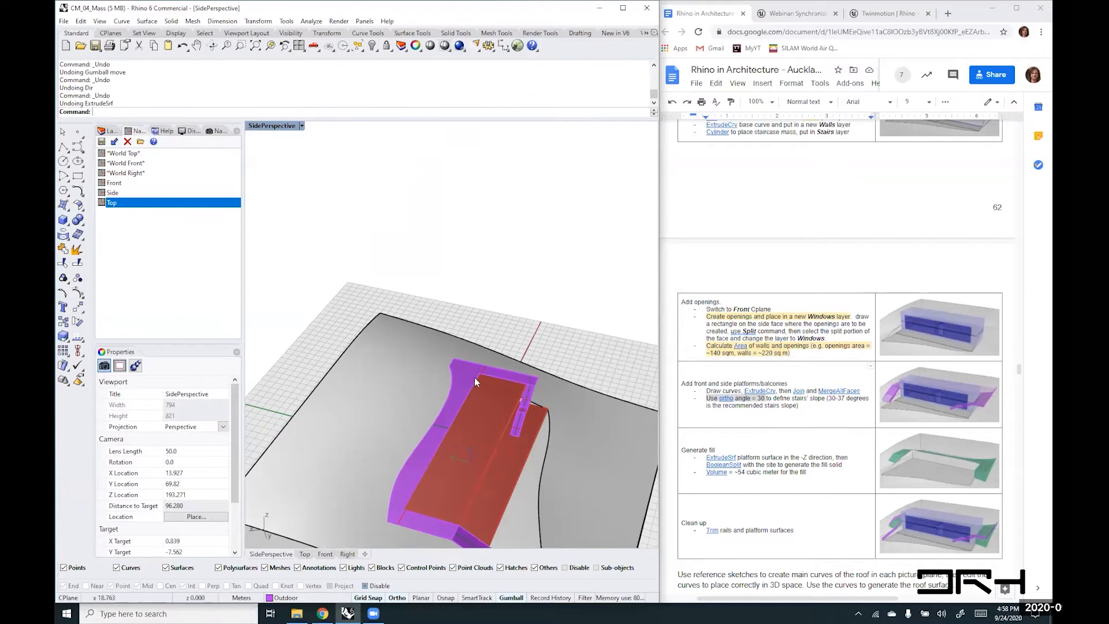
- Explode the joined outdoor platforms and stairs polysurface into separate surfaces and clear the selection
{"action": "right_click_drag", "start_coordinate": [474, 377], "coordinate": [319, 452]}
{"action": "scroll", "coordinate": [320, 449], "scroll_direction": "up", "scroll_amount": 5}
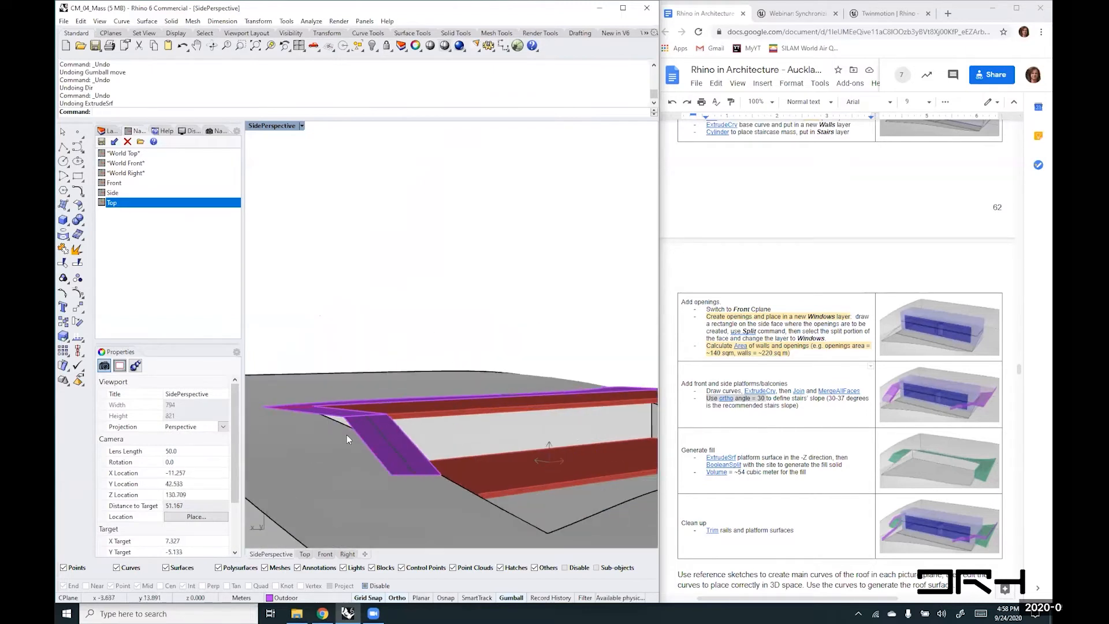
{"action": "left_click", "coordinate": [367, 430]}
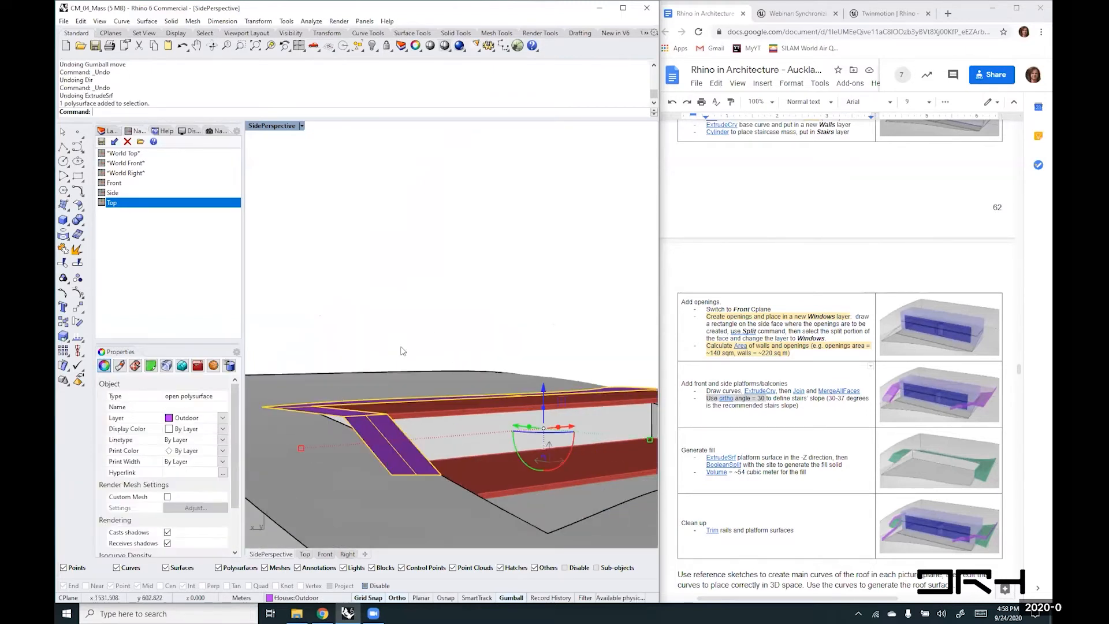
{"action": "right_click_drag", "start_coordinate": [463, 301], "coordinate": [454, 324]}
{"action": "scroll", "coordinate": [397, 325], "scroll_direction": "down", "scroll_amount": 5}
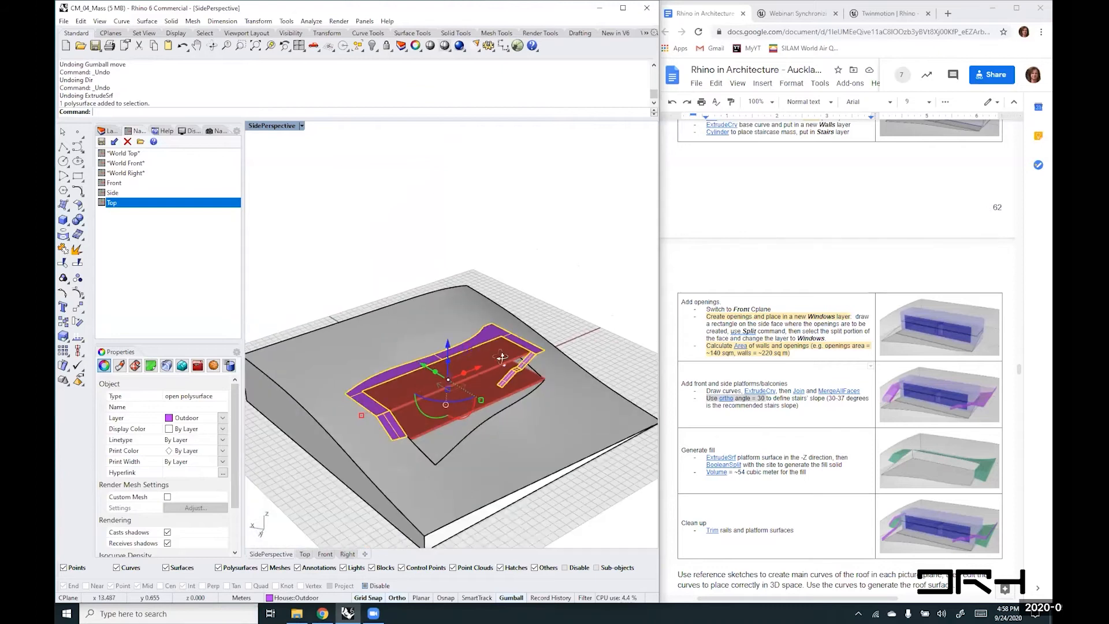
{"action": "right_click_drag", "start_coordinate": [501, 357], "coordinate": [440, 327]}
{"action": "scroll", "coordinate": [507, 360], "scroll_direction": "up", "scroll_amount": 6}
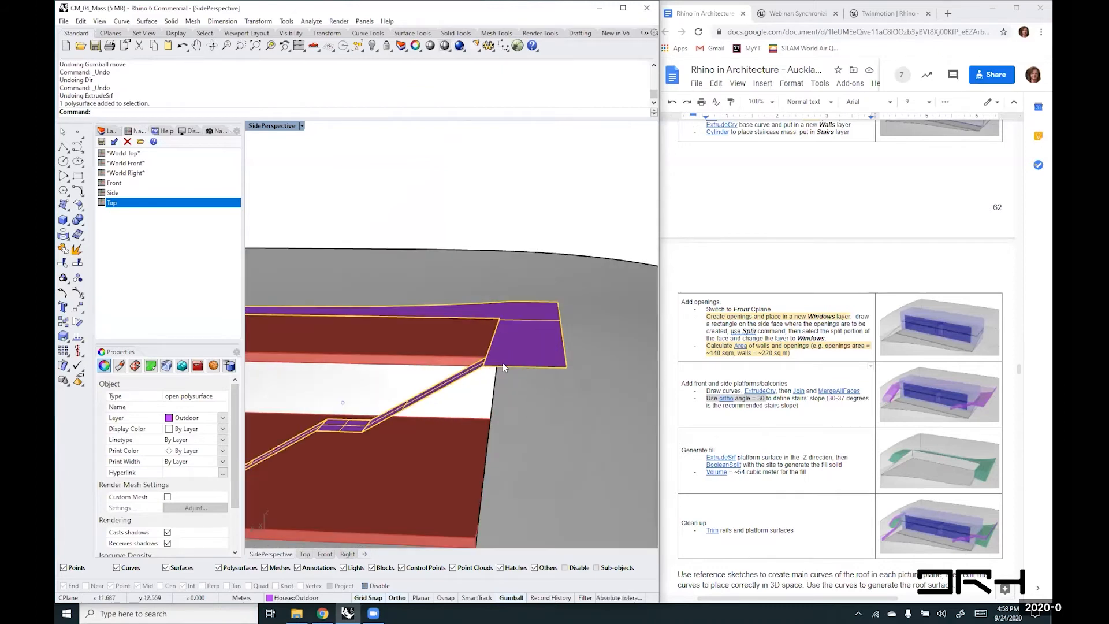
{"action": "key", "text": "Up"}
{"action": "key", "text": "Return"}
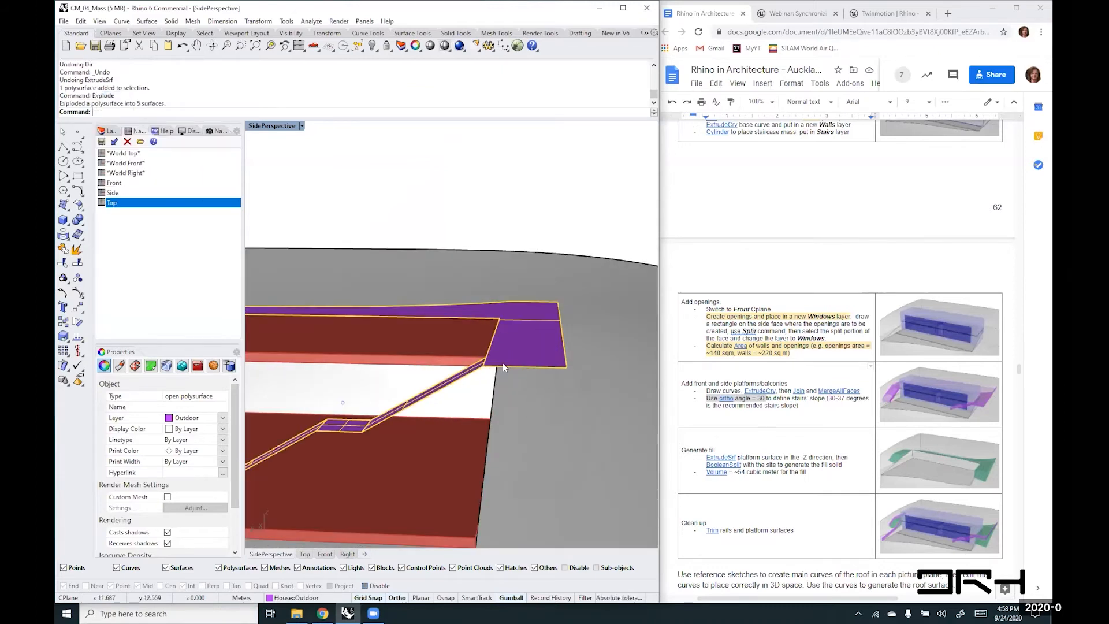
{"action": "left_click", "coordinate": [529, 207]}
- Extrude the flat outdoor platform surface about 8.1 m straight down as a solid with ExtrudeSrf, setting DeleteInput to No
{"action": "scroll", "coordinate": [503, 321], "scroll_direction": "down", "scroll_amount": 6}
{"action": "left_click", "coordinate": [514, 321]}
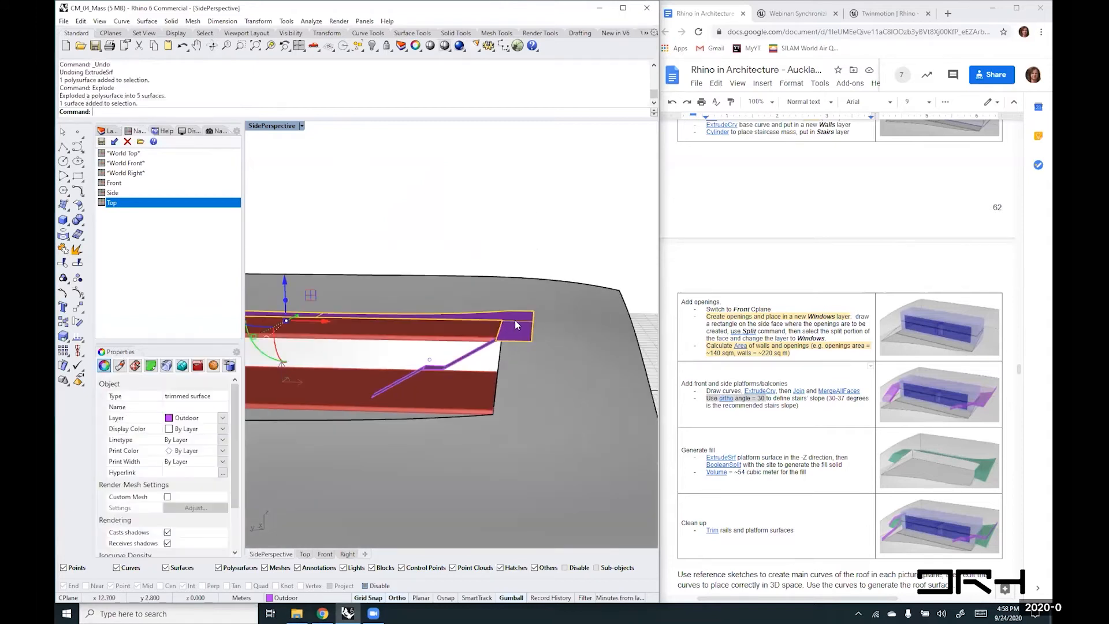
{"action": "right_click_drag", "start_coordinate": [392, 318], "coordinate": [518, 321]}
{"action": "scroll", "coordinate": [528, 476], "scroll_direction": "up", "scroll_amount": 6}
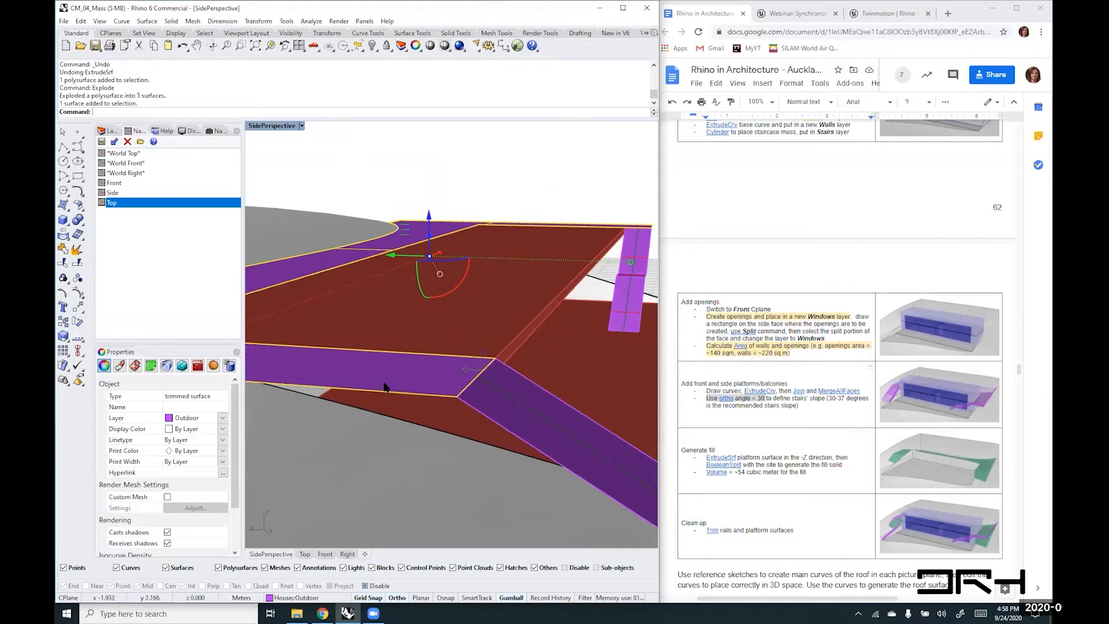
{"action": "scroll", "coordinate": [384, 388], "scroll_direction": "down", "scroll_amount": 4}
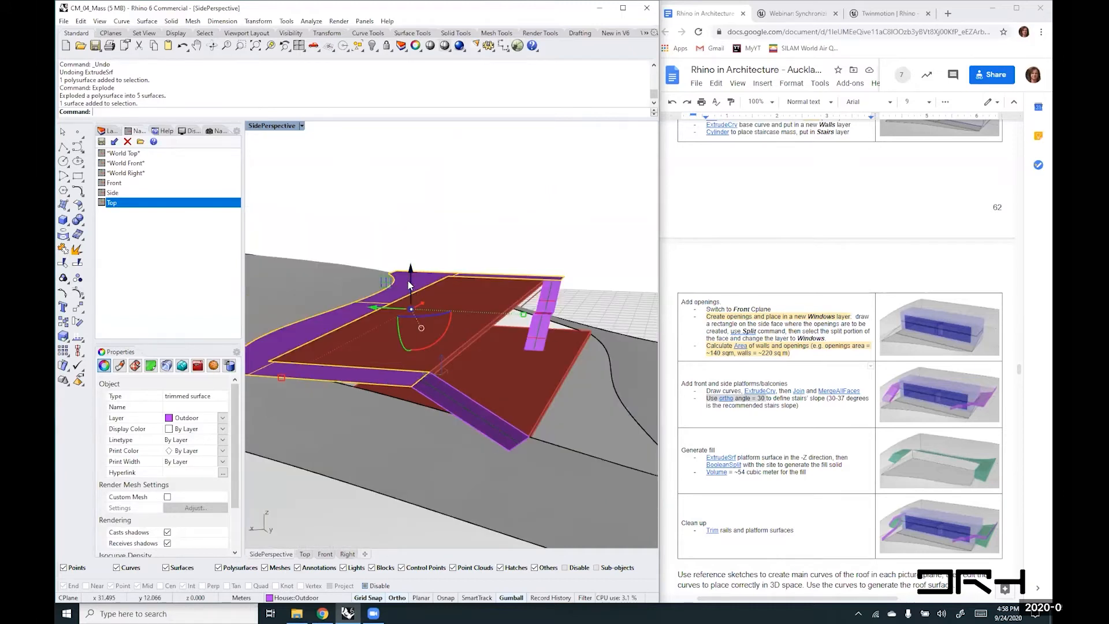
{"action": "type", "text": "Extrudesrf"}
{"action": "key", "text": "Return"}
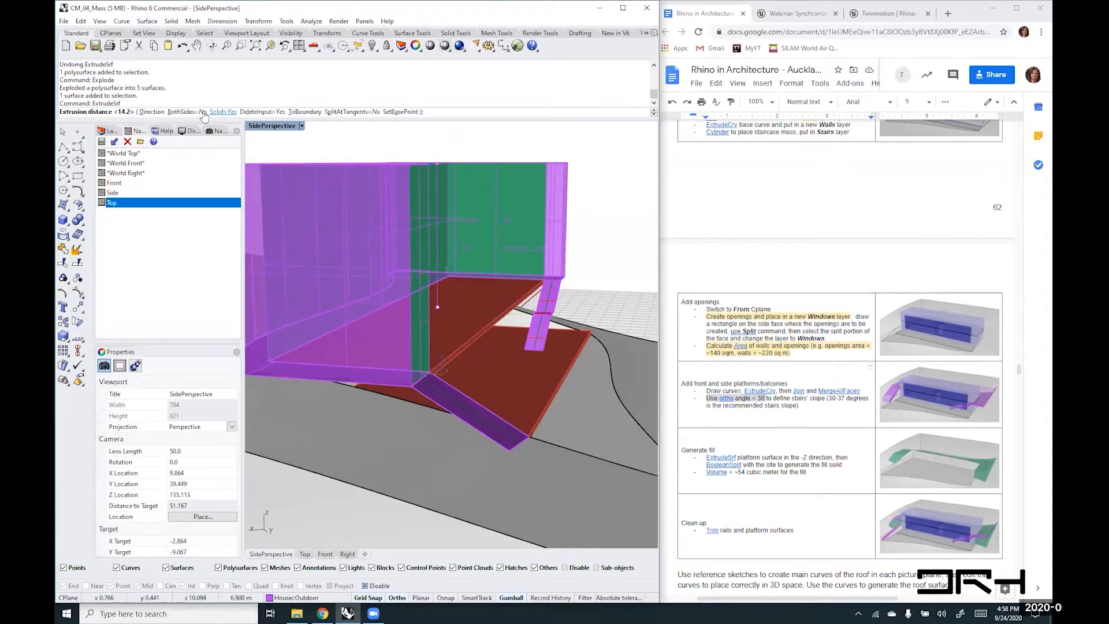
{"action": "left_click", "coordinate": [260, 113]}
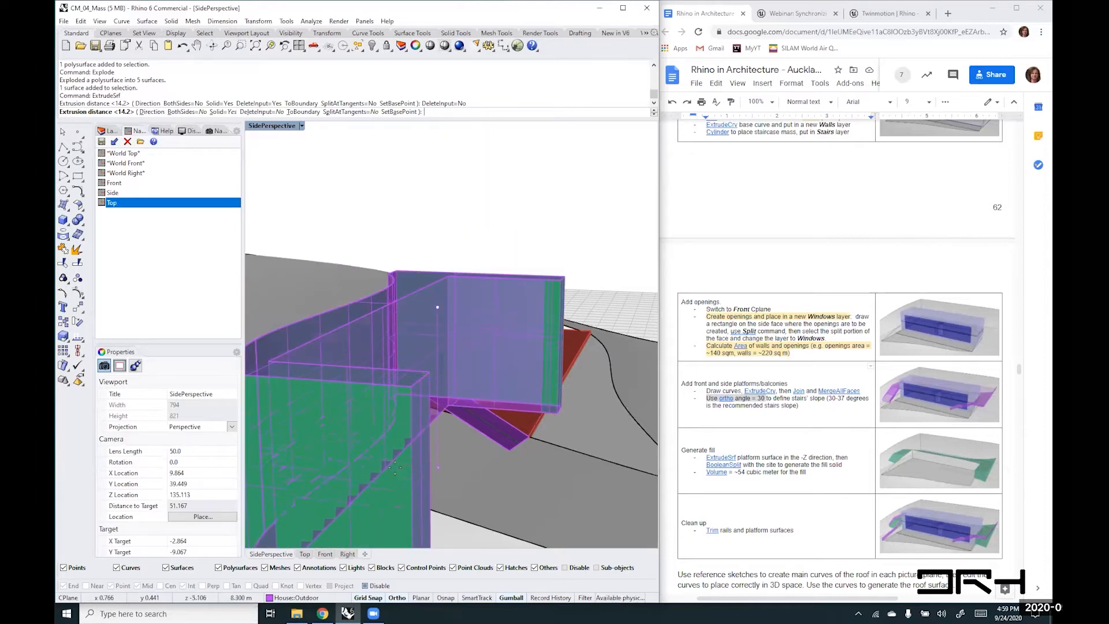
{"action": "left_click", "coordinate": [396, 468]}
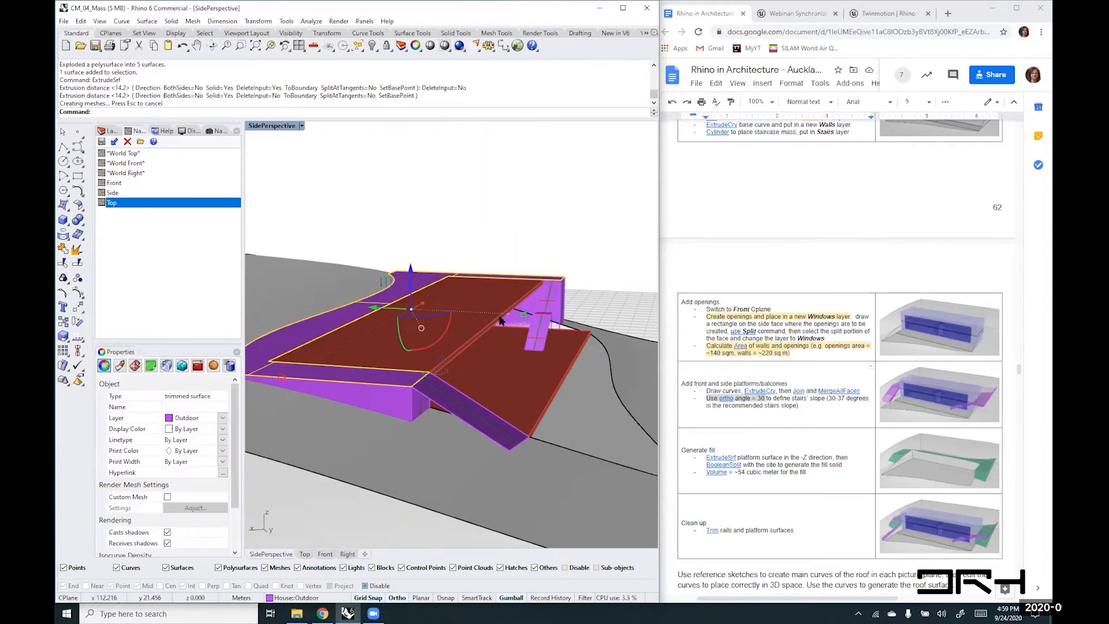
{"action": "key", "text": "Escape"}
- Examine the extruded platform solid and how it meets the adjoining stairs and the site
{"action": "right_click_drag", "start_coordinate": [500, 321], "coordinate": [523, 268]}
{"action": "left_click", "coordinate": [517, 286]}
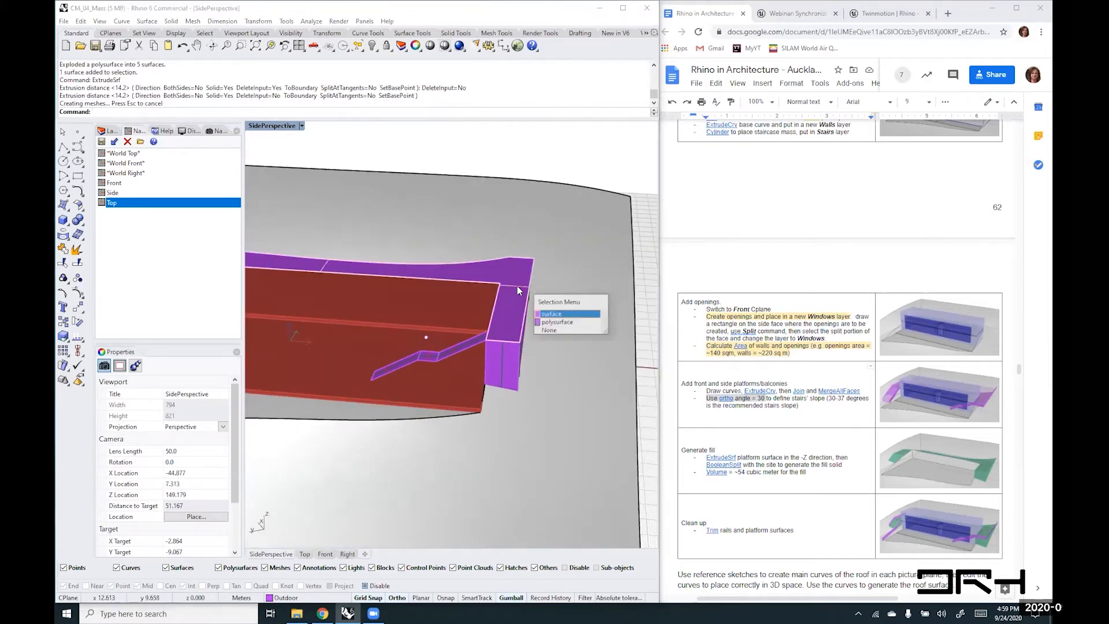
{"action": "left_click", "coordinate": [555, 235]}
{"action": "left_click", "coordinate": [507, 380]}
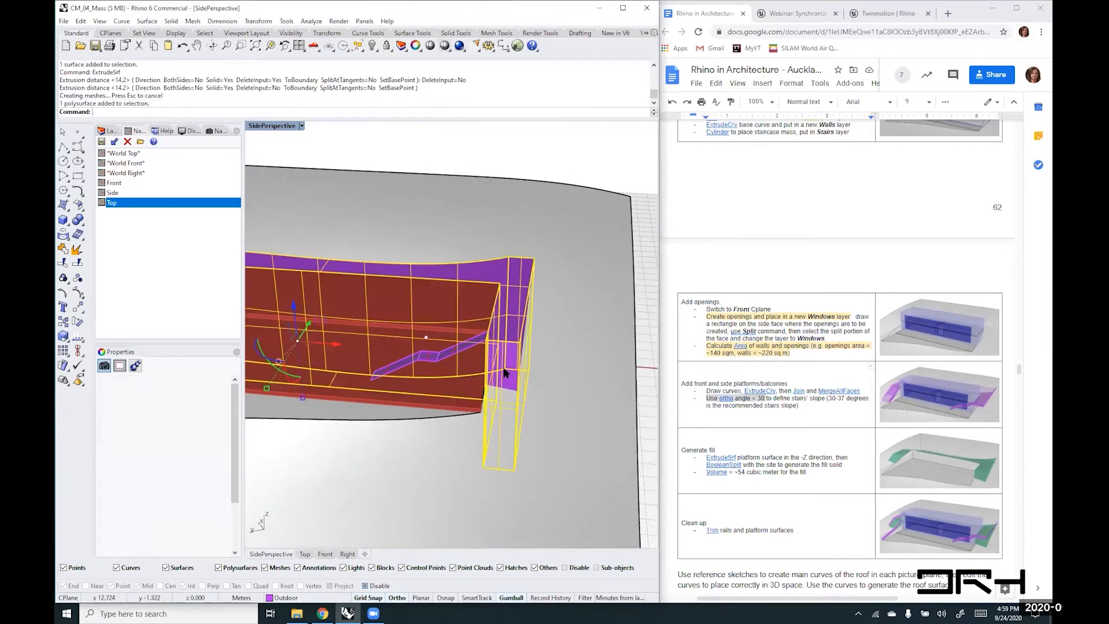
{"action": "left_click", "coordinate": [435, 205]}
{"action": "right_click_drag", "start_coordinate": [432, 335], "coordinate": [508, 297]}
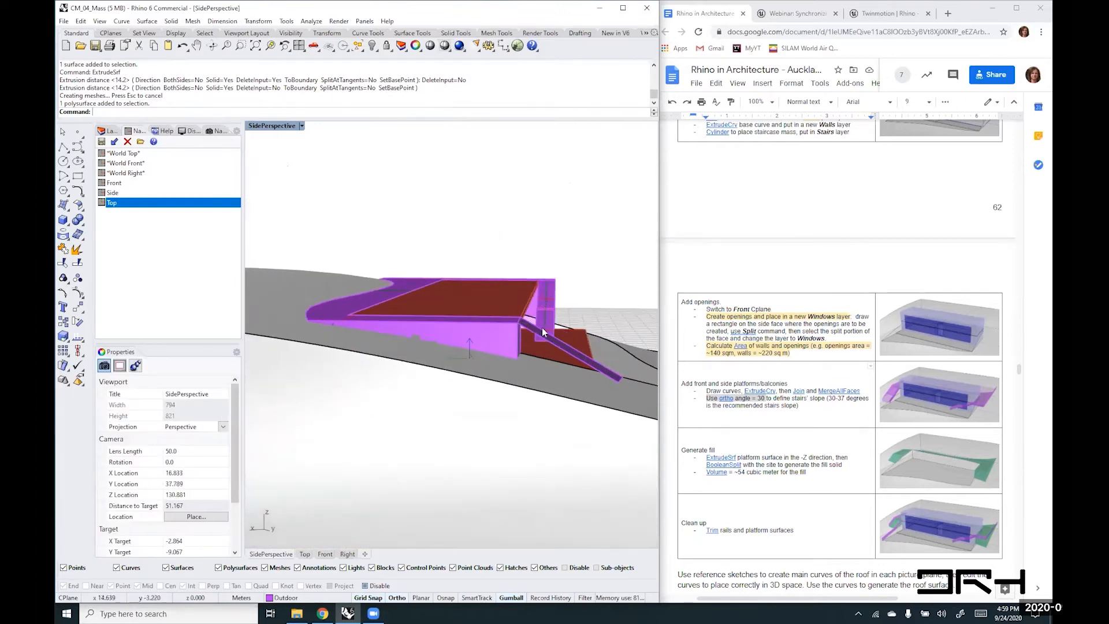
{"action": "scroll", "coordinate": [501, 344], "scroll_direction": "up", "scroll_amount": 2}
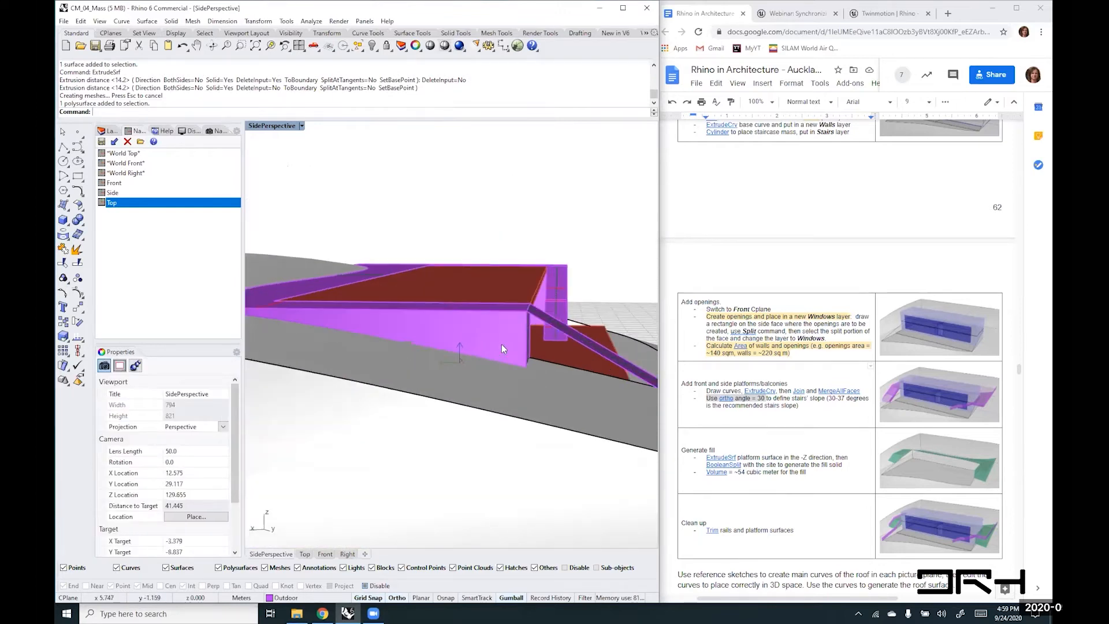
- Extrude the adjoining wide stair-flight surface downward through the site as a solid with ExtrudeSrf, keeping the input surface
{"action": "left_click", "coordinate": [541, 318]}
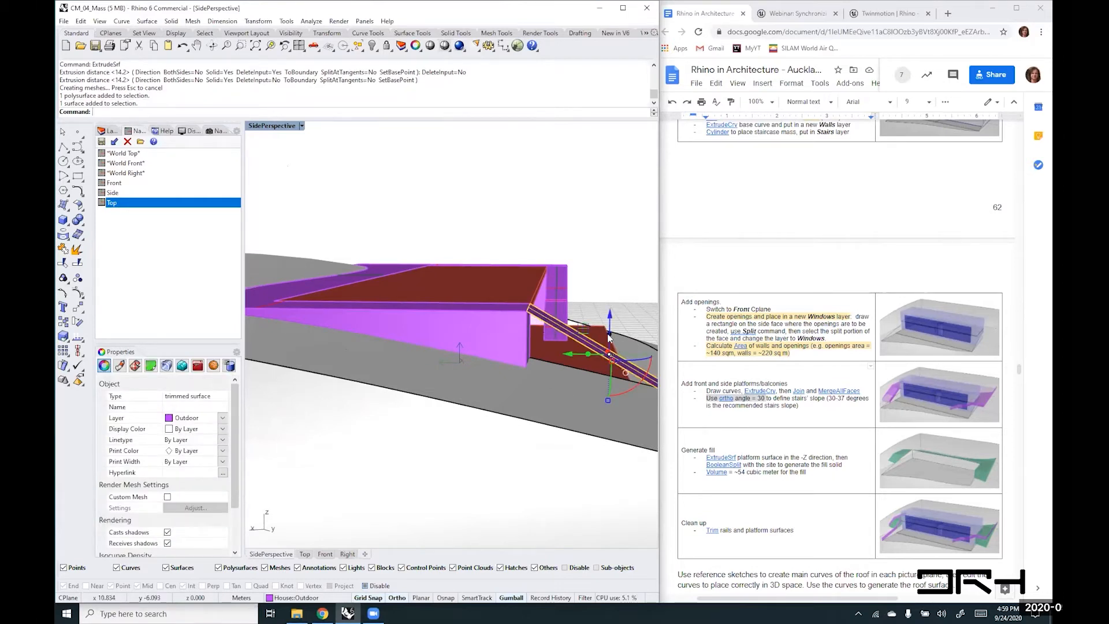
{"action": "type", "text": "Extrude"}
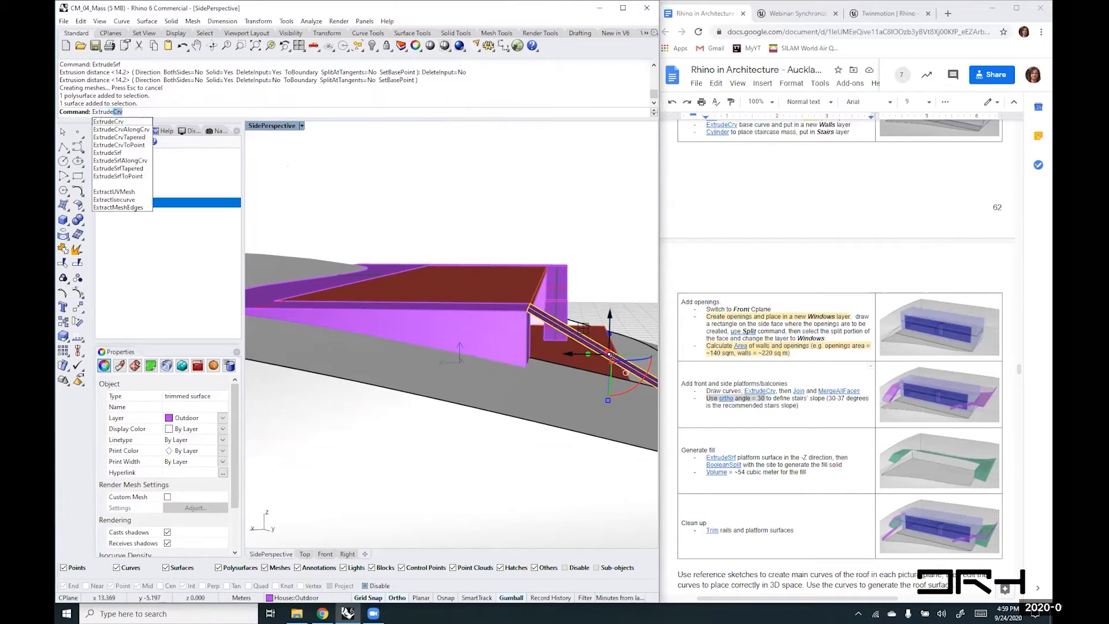
{"action": "type", "text": "Srf"}
{"action": "key", "text": "Return"}
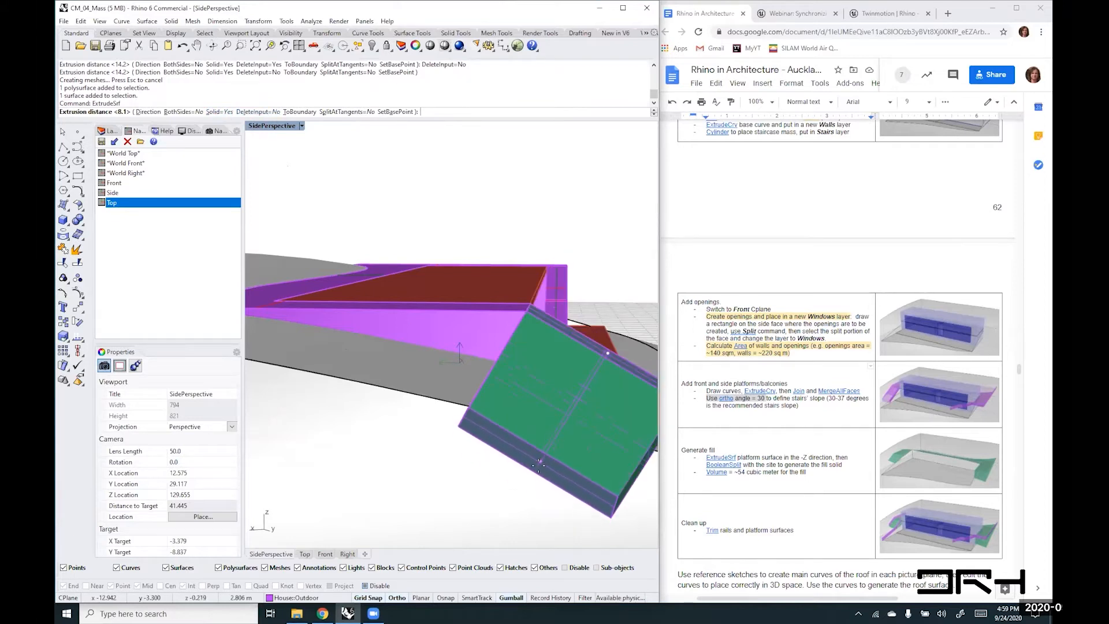
{"action": "left_click", "coordinate": [536, 469]}
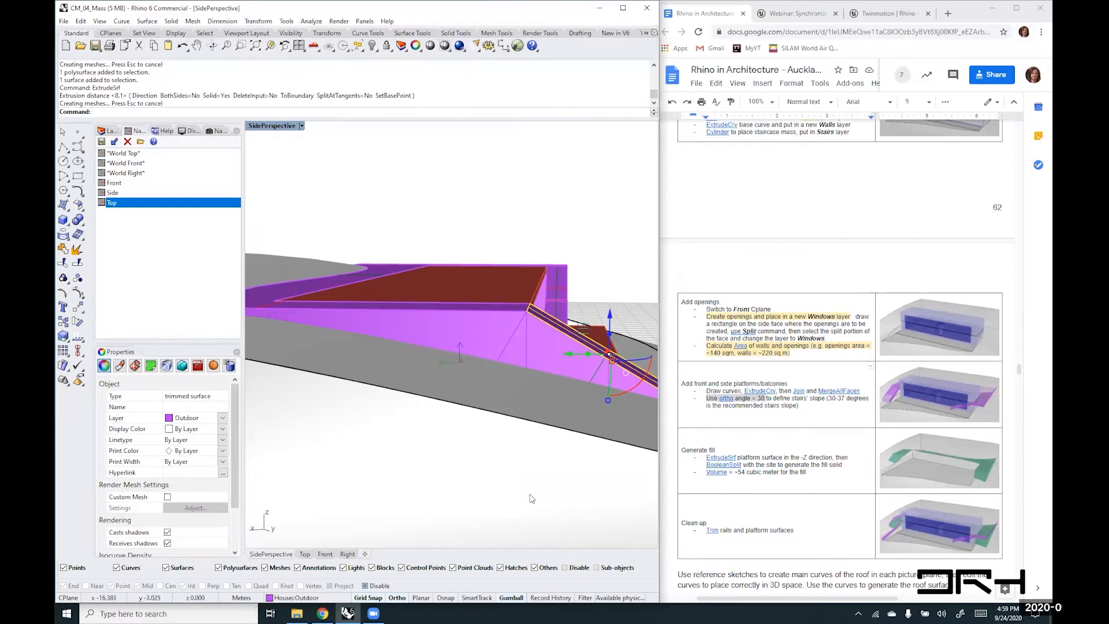
- Merge the extruded stair solid and the extruded platform solid into one with BooleanUnion
{"action": "right_click_drag", "start_coordinate": [531, 497], "coordinate": [476, 396]}
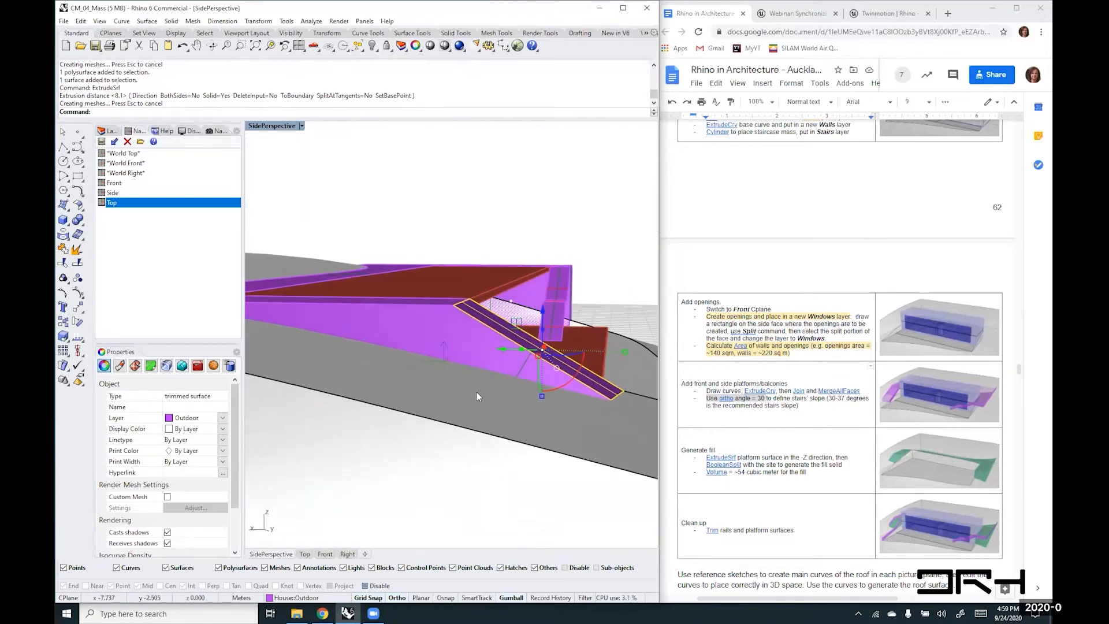
{"action": "left_click", "coordinate": [472, 335]}
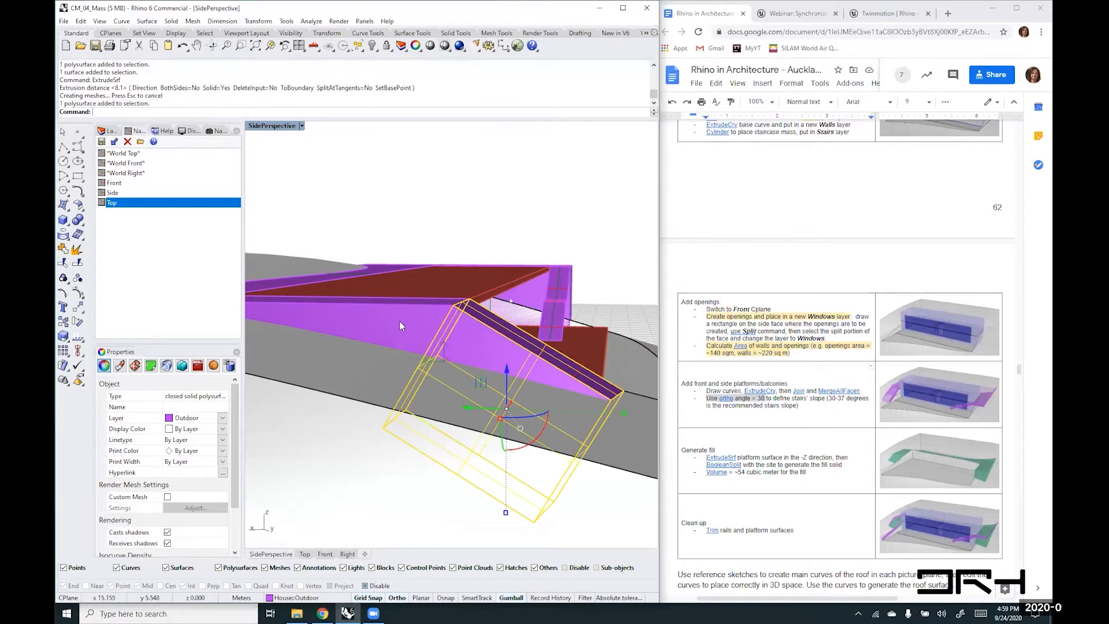
{"action": "left_click", "coordinate": [400, 321], "text": "shift"}
{"action": "type", "text": "Boole"}
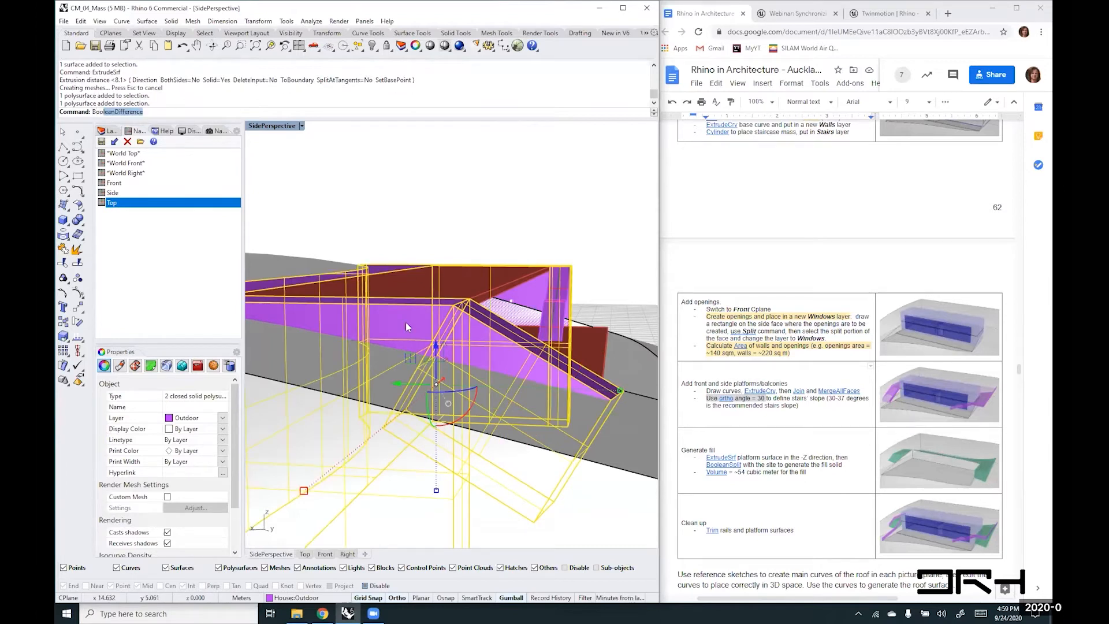
{"action": "type", "text": "an"}
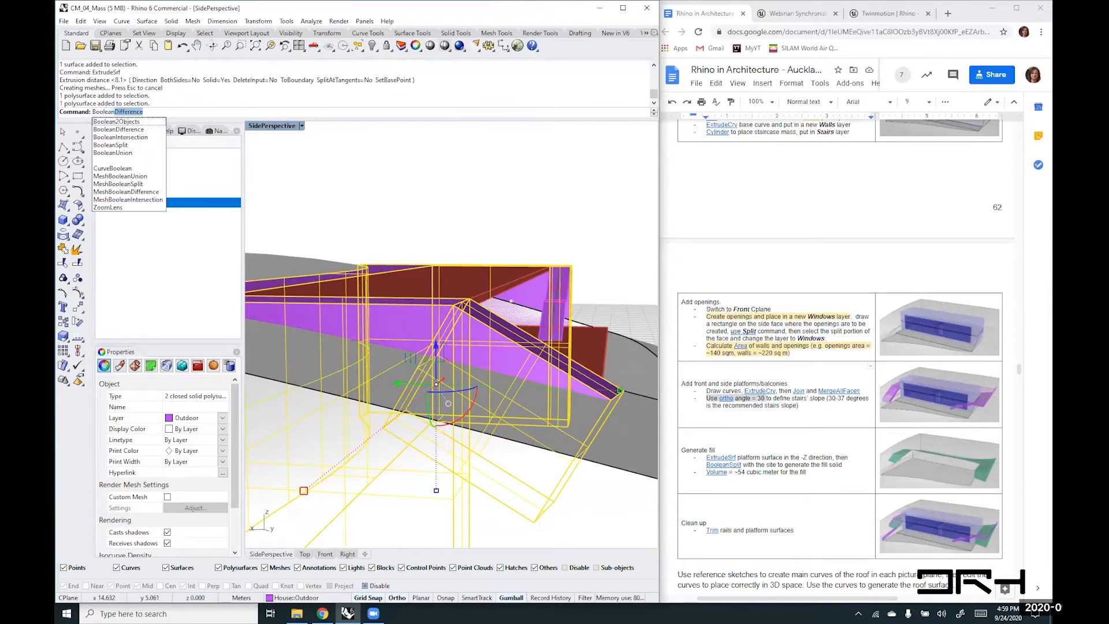
{"action": "type", "text": "U"}
{"action": "key", "text": "Return"}
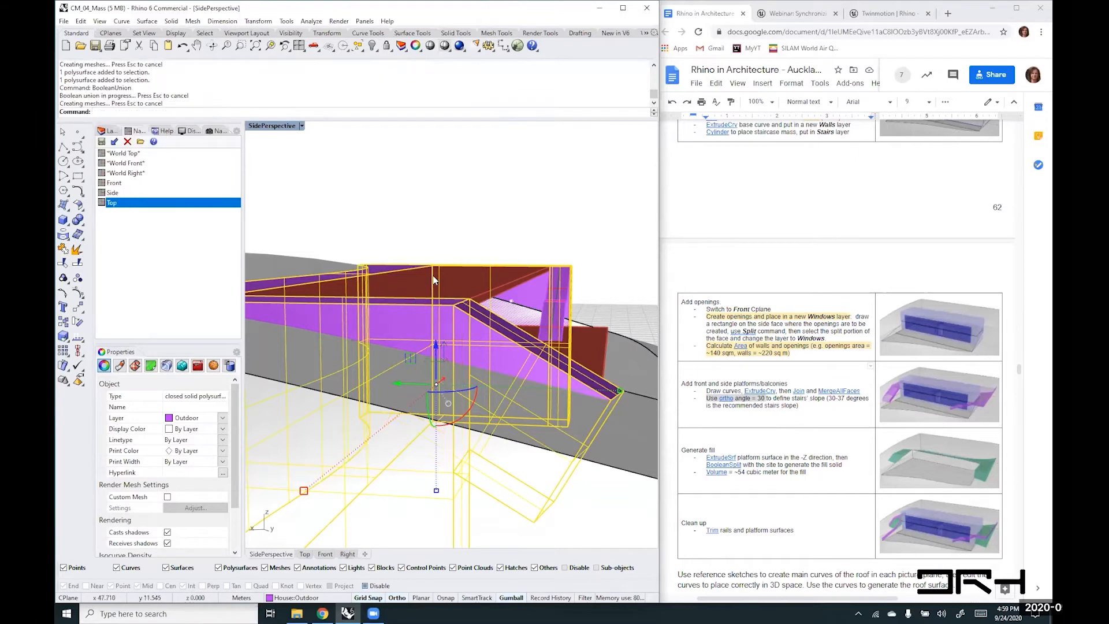
- Examine the merged platform and stair solid against the sloping site from both ends of the house
{"action": "scroll", "coordinate": [413, 281], "scroll_direction": "down", "scroll_amount": 4}
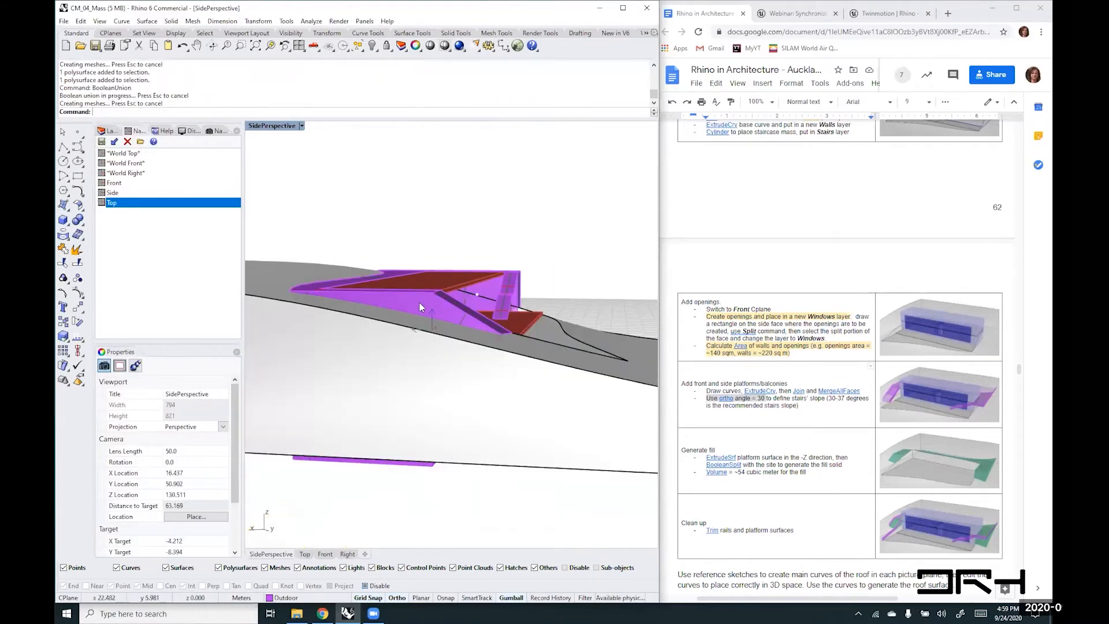
{"action": "left_click", "coordinate": [419, 302]}
{"action": "mouse_move", "coordinate": [425, 451]}
{"action": "right_mouse_down"}
{"action": "mouse_move", "coordinate": [451, 445]}
{"action": "mouse_move", "coordinate": [405, 448]}
{"action": "mouse_move", "coordinate": [431, 469]}
{"action": "right_mouse_up"}
{"action": "left_click", "coordinate": [535, 233]}
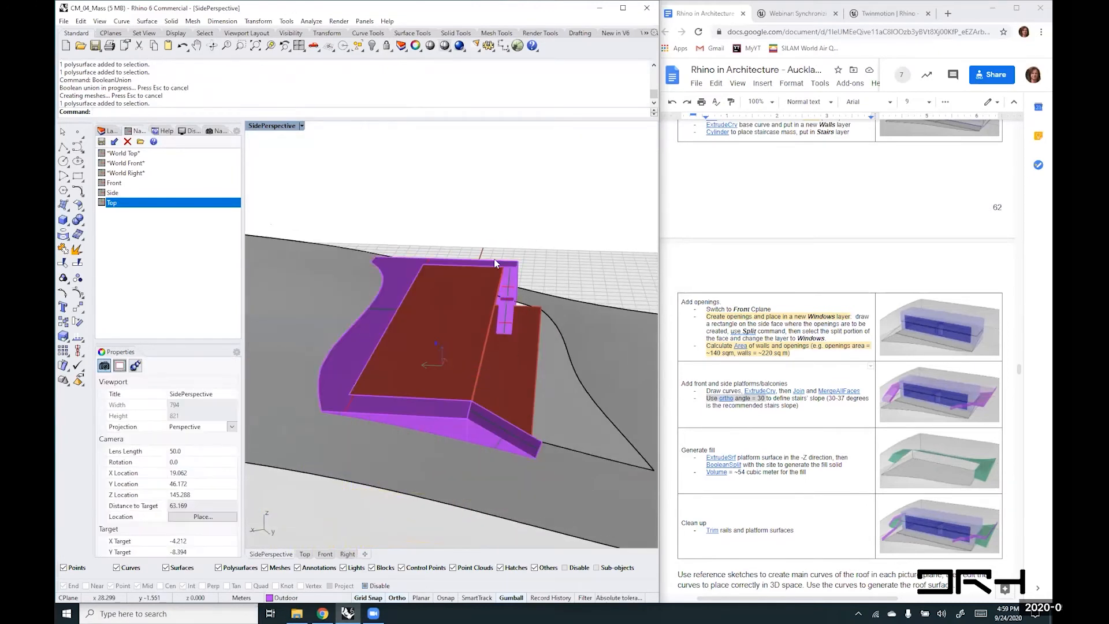
{"action": "right_click_drag", "start_coordinate": [462, 408], "coordinate": [604, 396]}
{"action": "right_click_drag", "start_coordinate": [401, 334], "coordinate": [435, 318]}
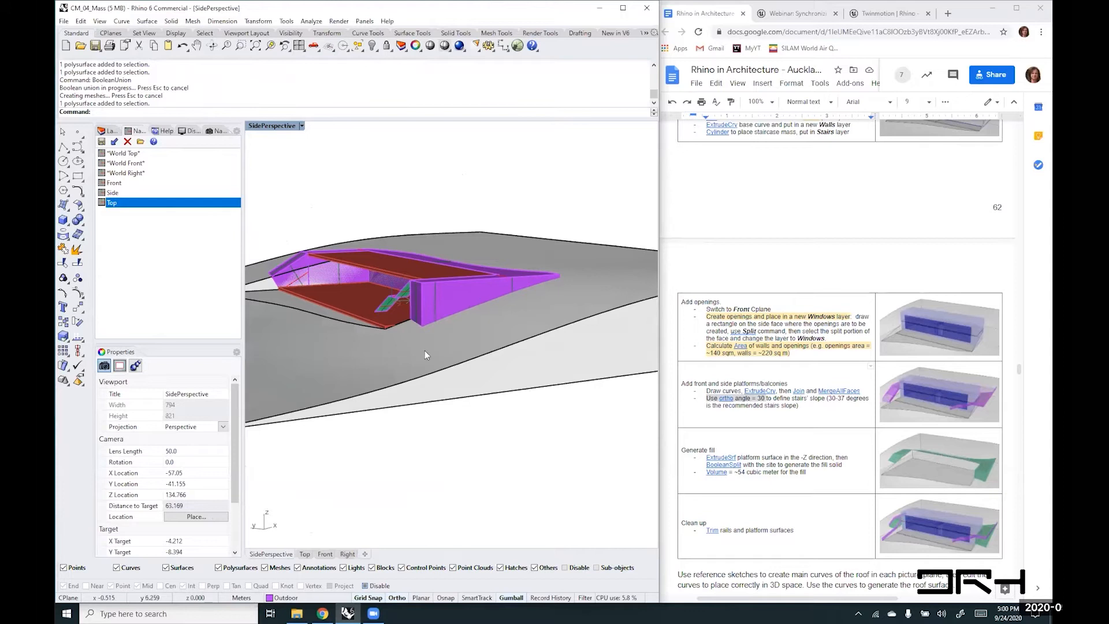
{"action": "right_click_drag", "start_coordinate": [337, 319], "coordinate": [466, 273]}
{"action": "scroll", "coordinate": [456, 274], "scroll_direction": "up", "scroll_amount": 2}
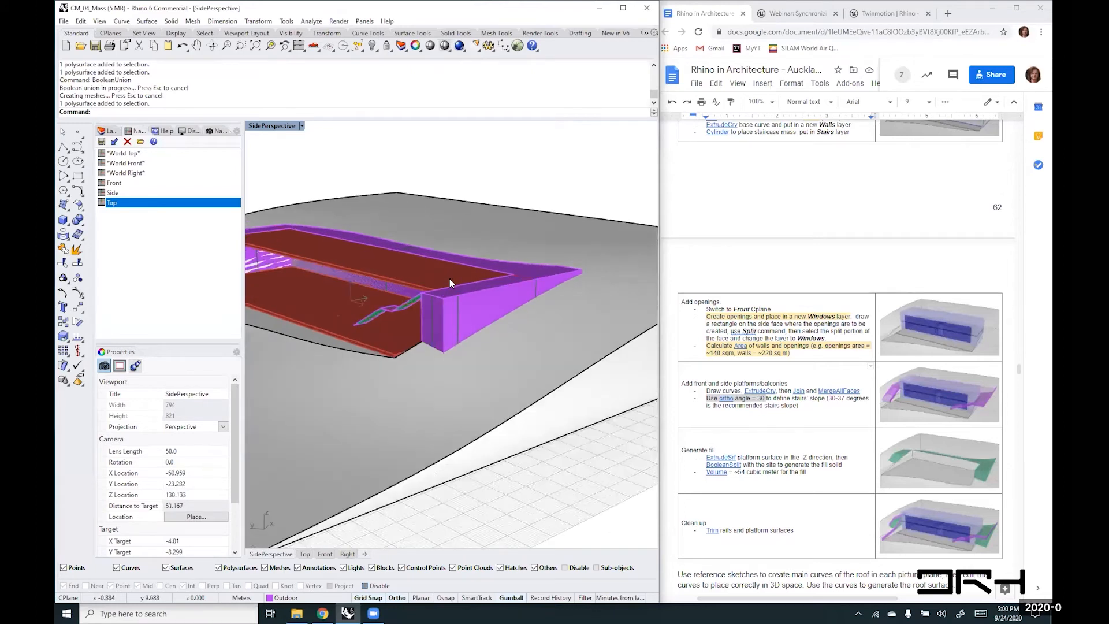
- Split the merged outdoor platform and stair solid with BooleanSplit, using the site solid as the cutting object
{"action": "type", "text": "oleanSplit"}
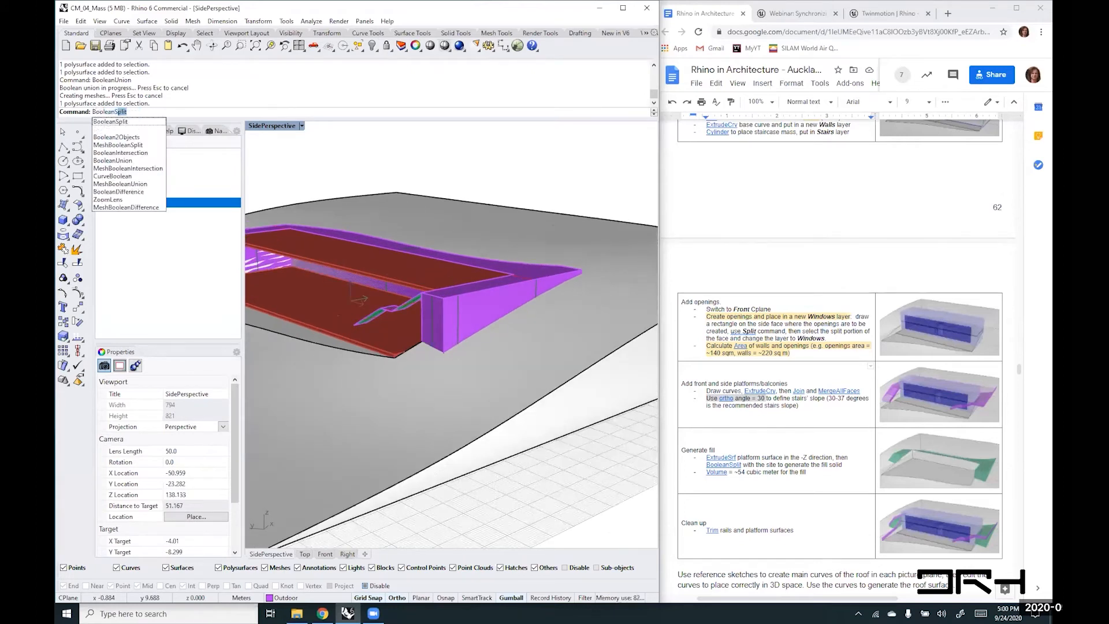
{"action": "key", "text": "Return"}
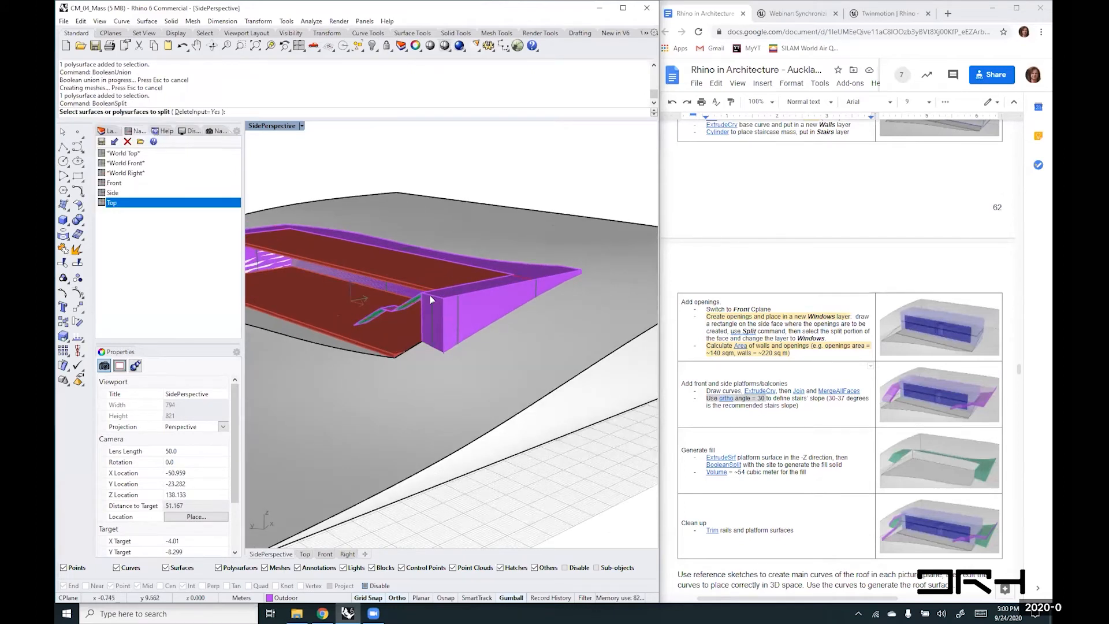
{"action": "left_click", "coordinate": [459, 315]}
{"action": "left_click", "coordinate": [496, 344]}
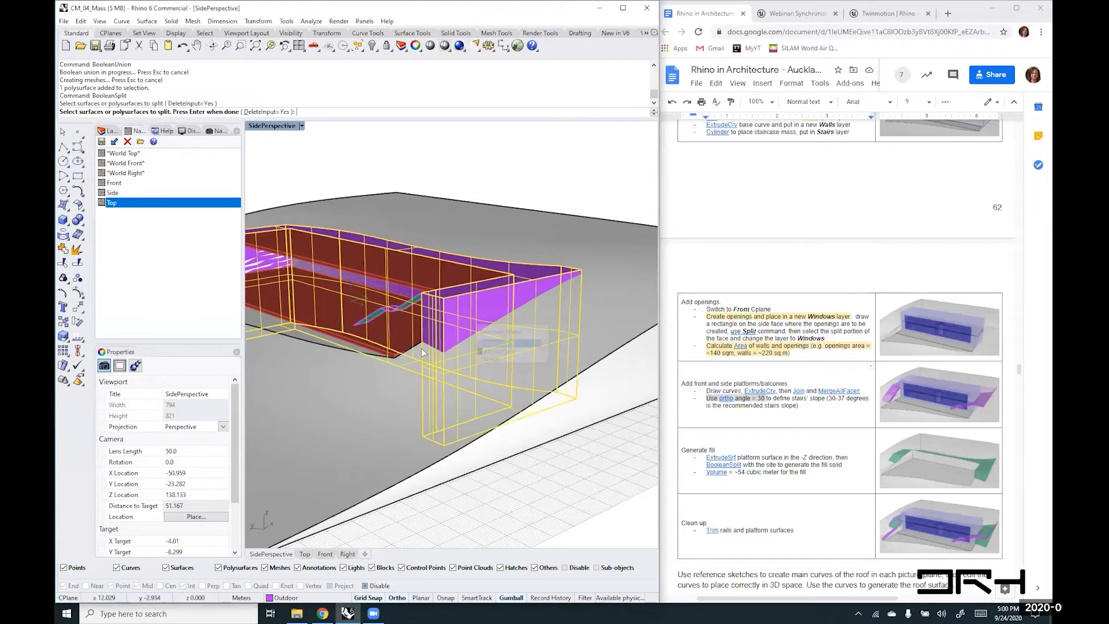
{"action": "scroll", "coordinate": [421, 348], "scroll_direction": "down", "scroll_amount": 5}
{"action": "right_click_drag", "start_coordinate": [421, 348], "coordinate": [418, 385]}
{"action": "scroll", "coordinate": [476, 400], "scroll_direction": "up", "scroll_amount": 3}
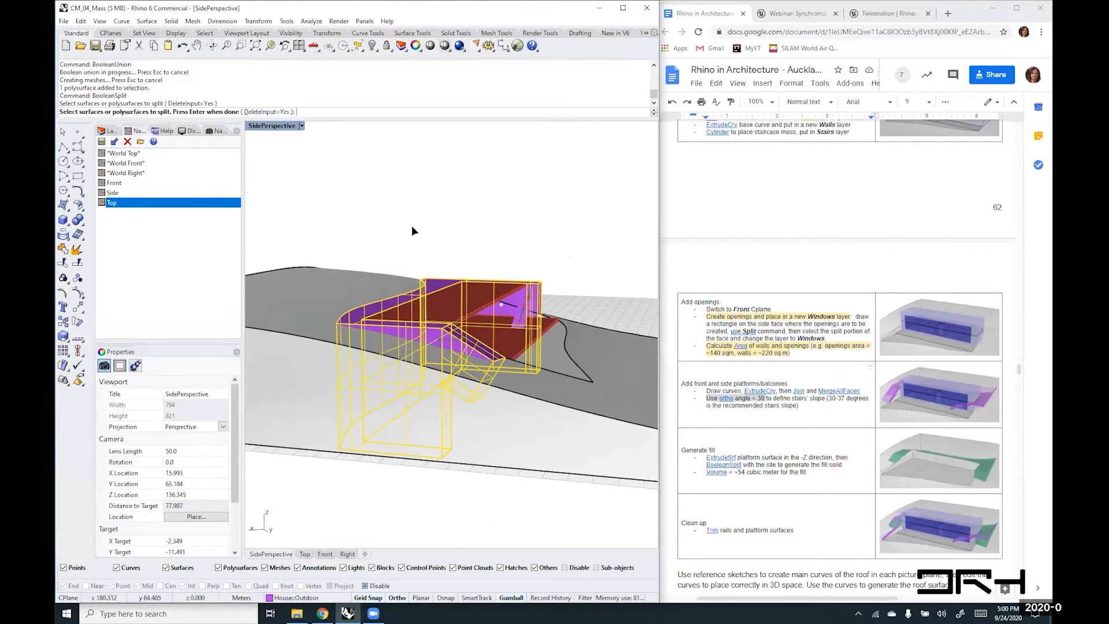
{"action": "key", "text": "Return"}
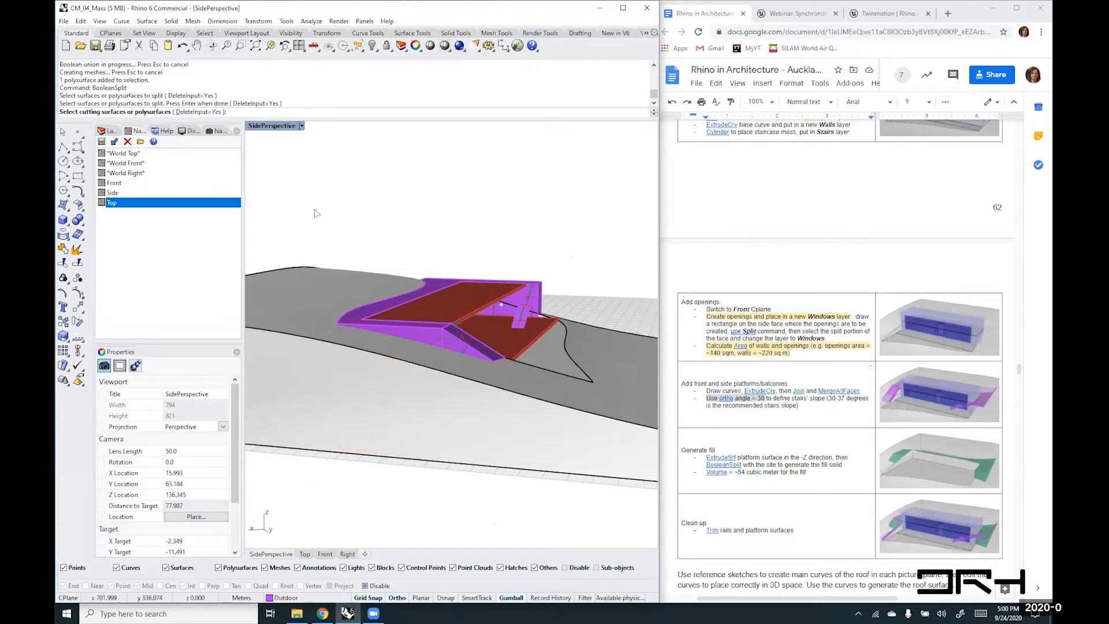
{"action": "left_click", "coordinate": [303, 338]}
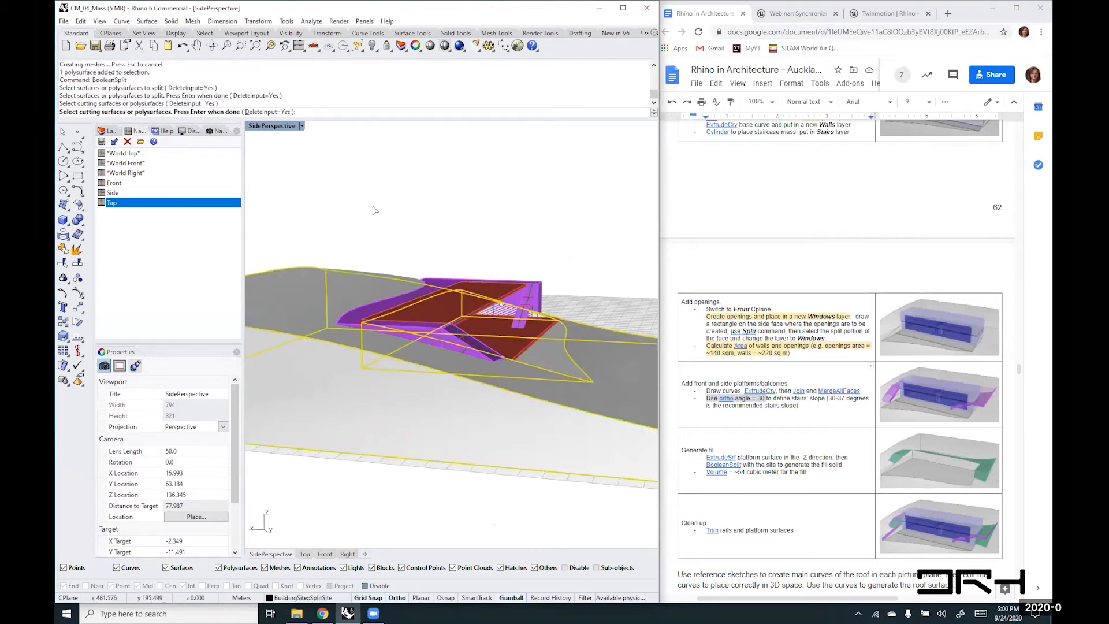
{"action": "key", "text": "Return"}
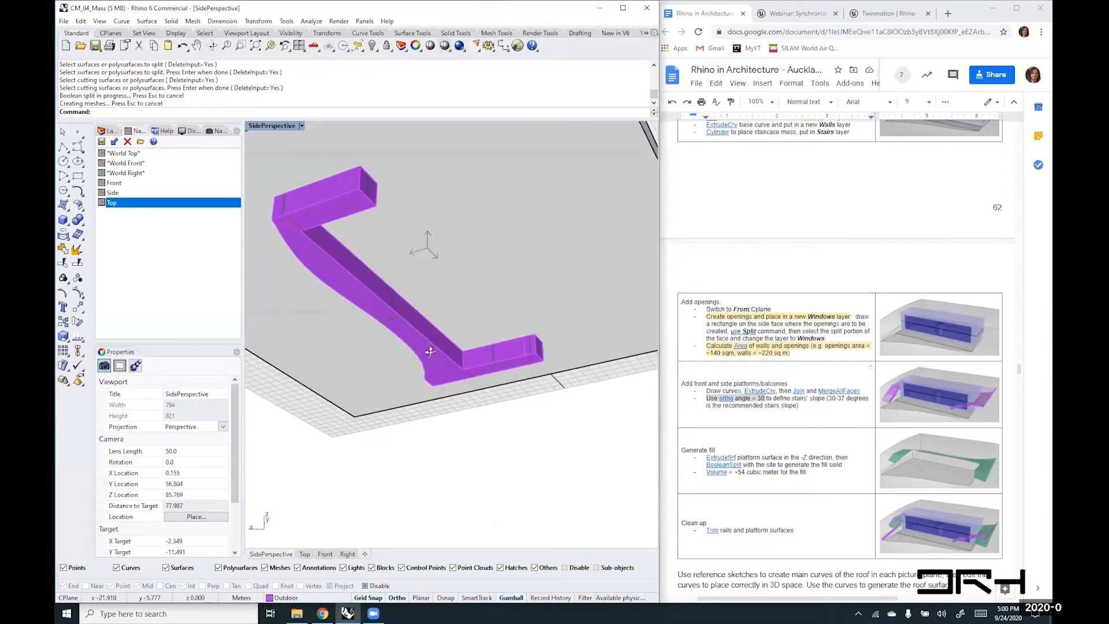
- Delete the split pieces below and inside the site solid, keeping only the fill piece above the terrain
{"action": "left_click", "coordinate": [431, 355]}
{"action": "key", "text": "Delete"}
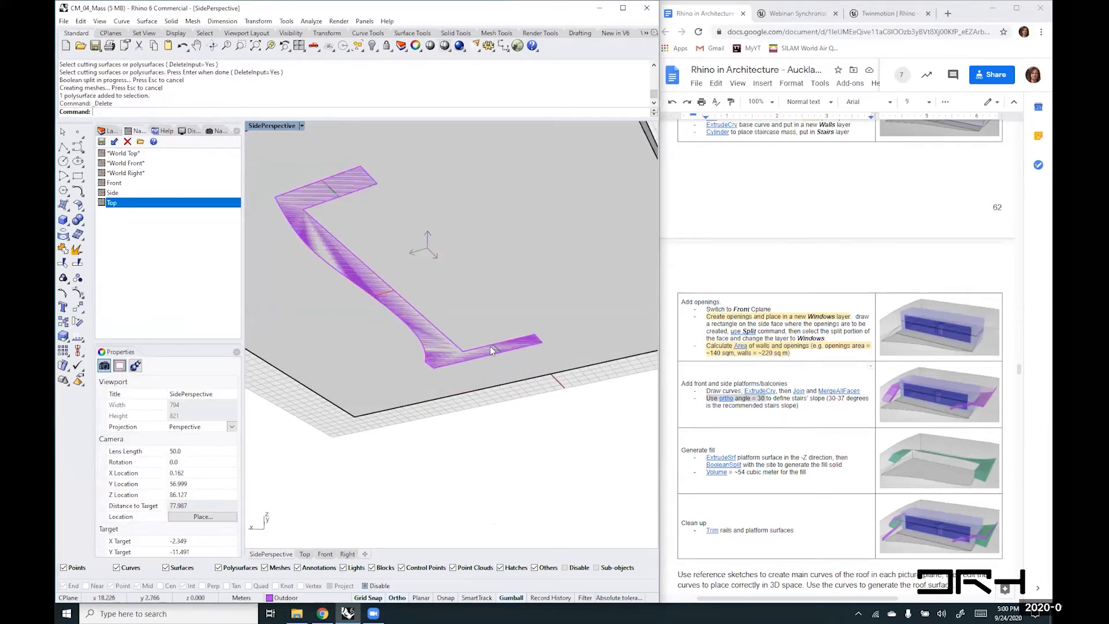
{"action": "right_click_drag", "start_coordinate": [489, 346], "coordinate": [383, 424]}
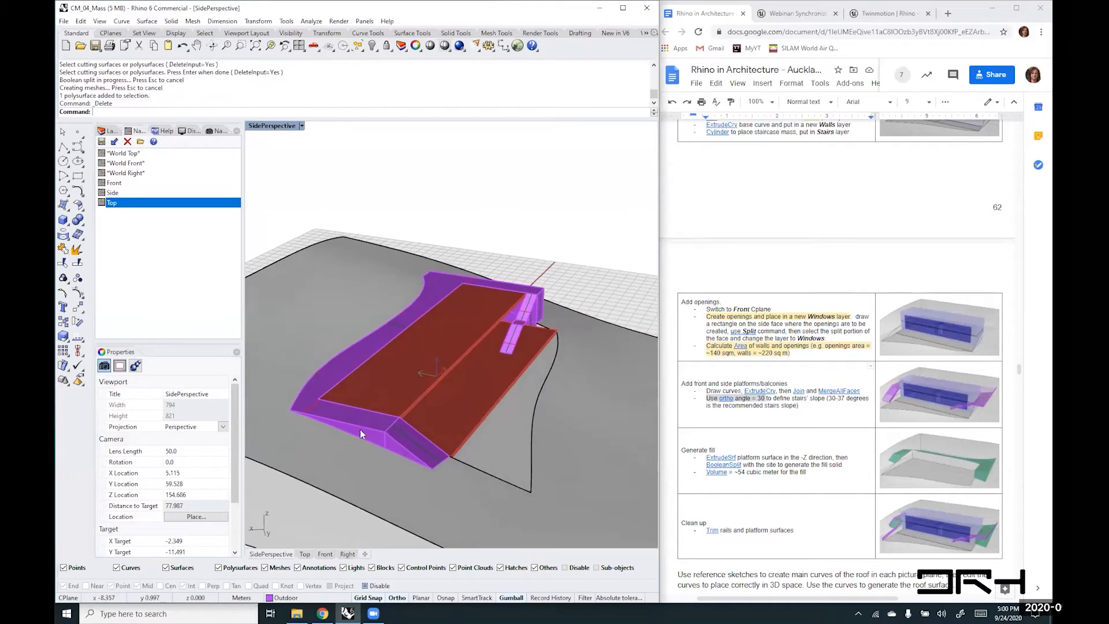
{"action": "left_click", "coordinate": [365, 433]}
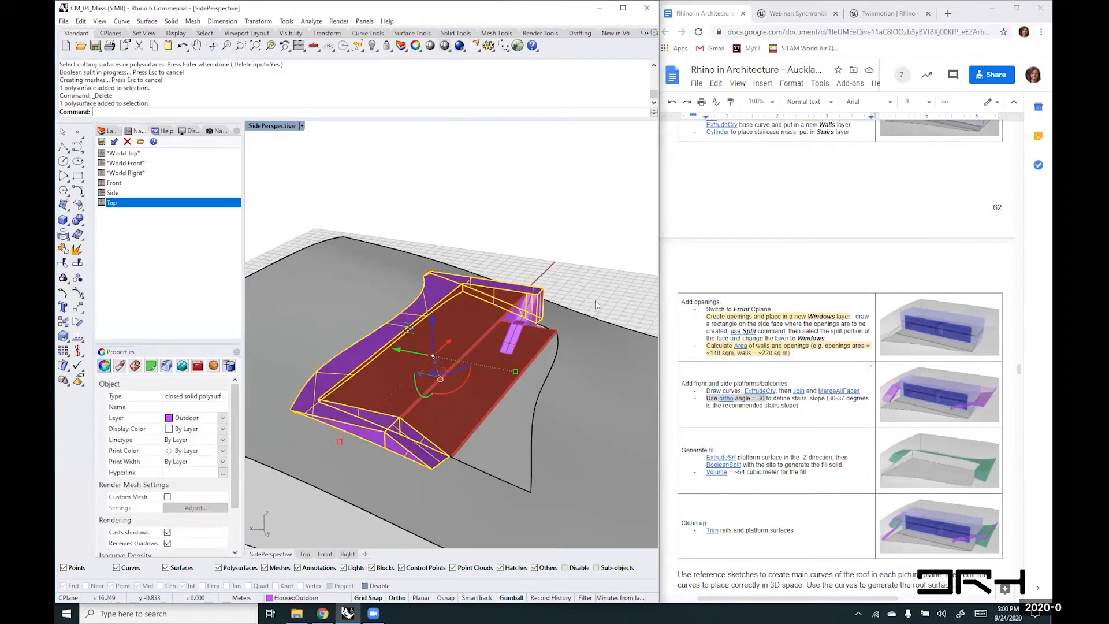
{"action": "right_click_drag", "start_coordinate": [594, 300], "coordinate": [411, 249]}
{"action": "key", "text": "Escape"}
{"action": "left_click", "coordinate": [468, 352]}
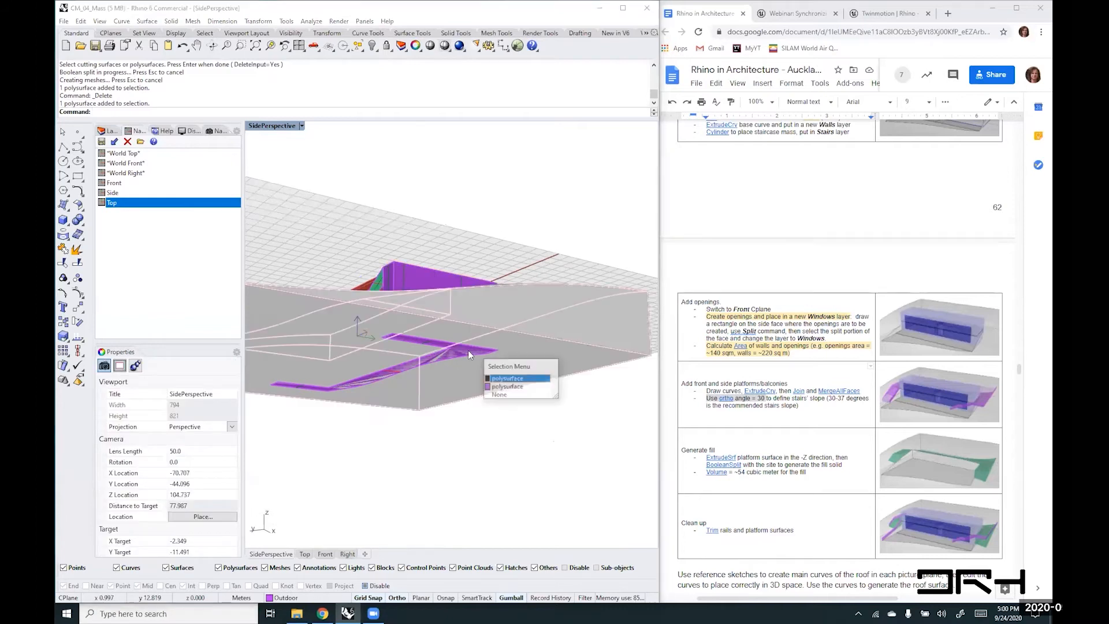
{"action": "left_click", "coordinate": [497, 388]}
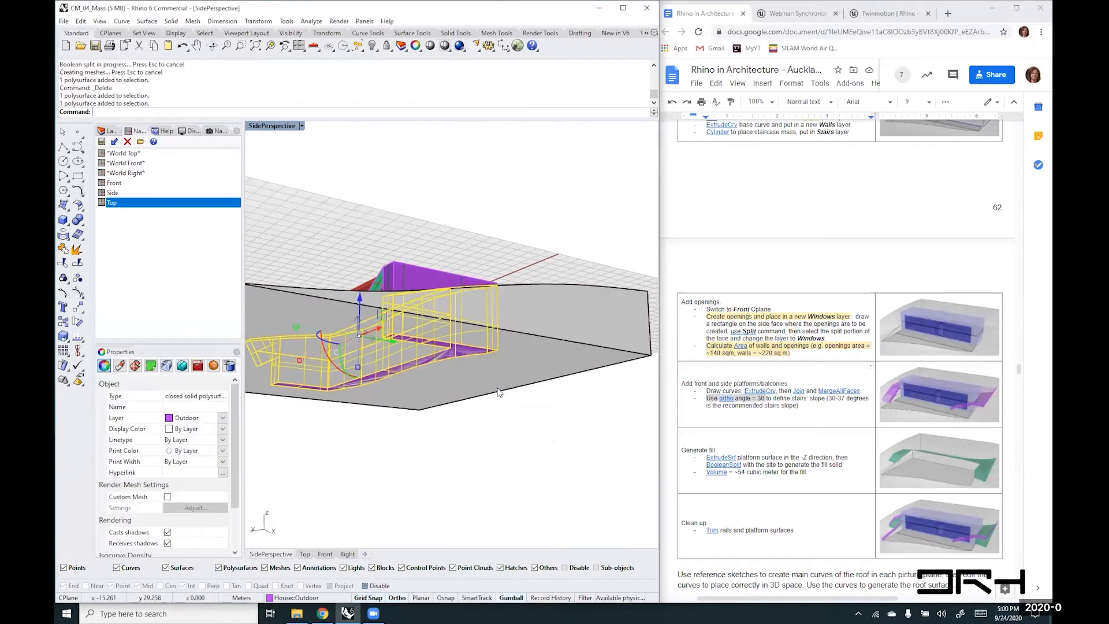
{"action": "key", "text": "Delete"}
- Assign the remaining solid under the outdoor platform and stairs to the Fill layer
{"action": "right_click_drag", "start_coordinate": [449, 223], "coordinate": [616, 272]}
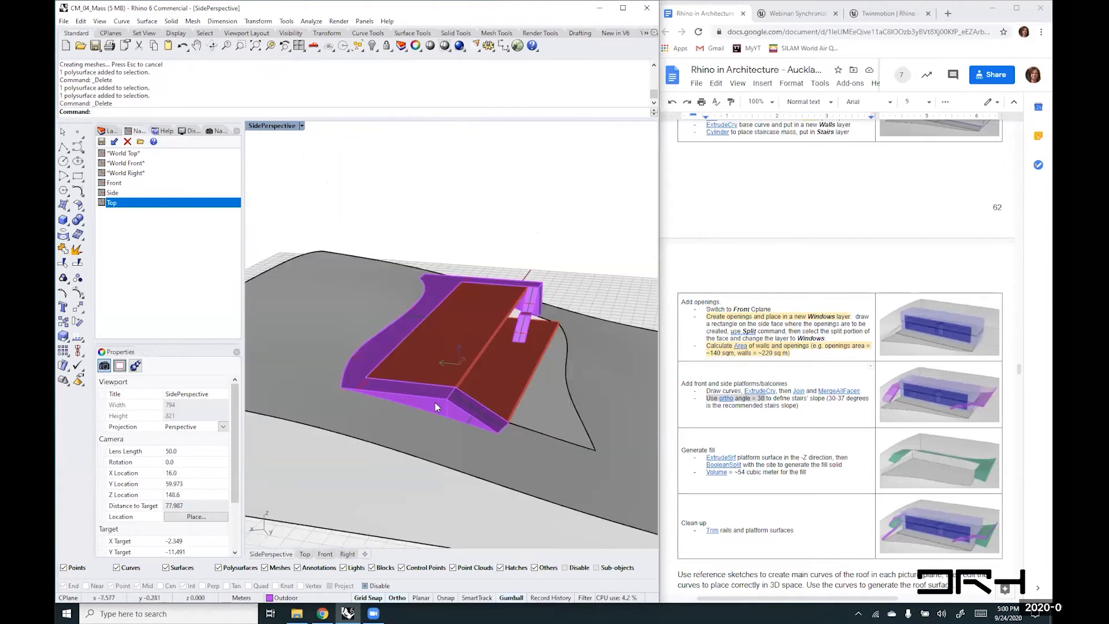
{"action": "left_click", "coordinate": [435, 400]}
{"action": "left_click", "coordinate": [111, 132]}
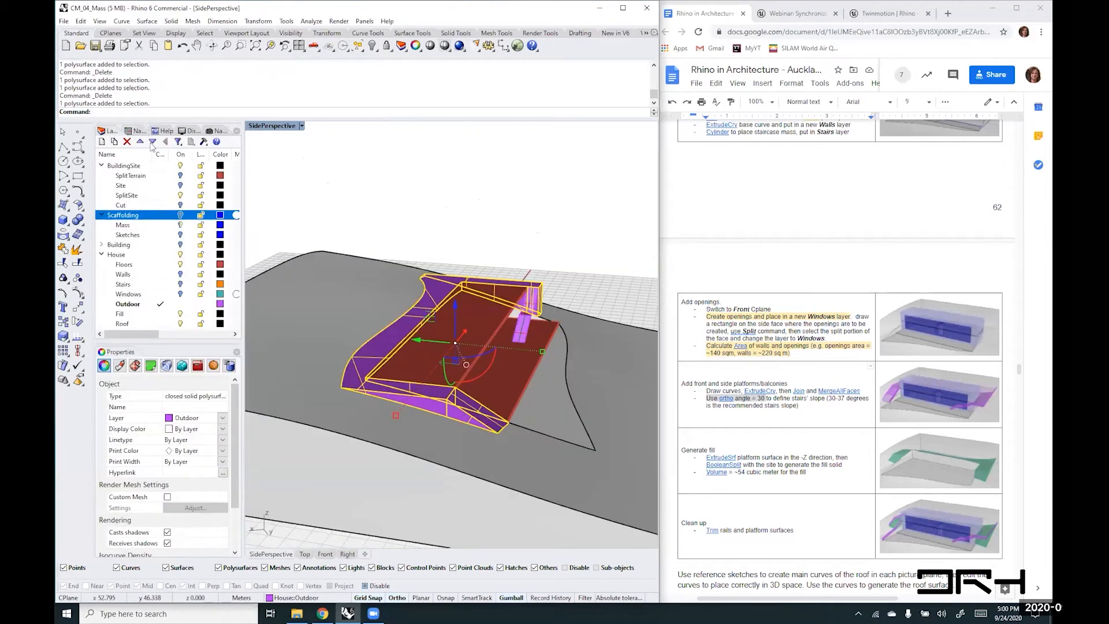
{"action": "left_click", "coordinate": [223, 418]}
{"action": "left_click", "coordinate": [190, 406]}
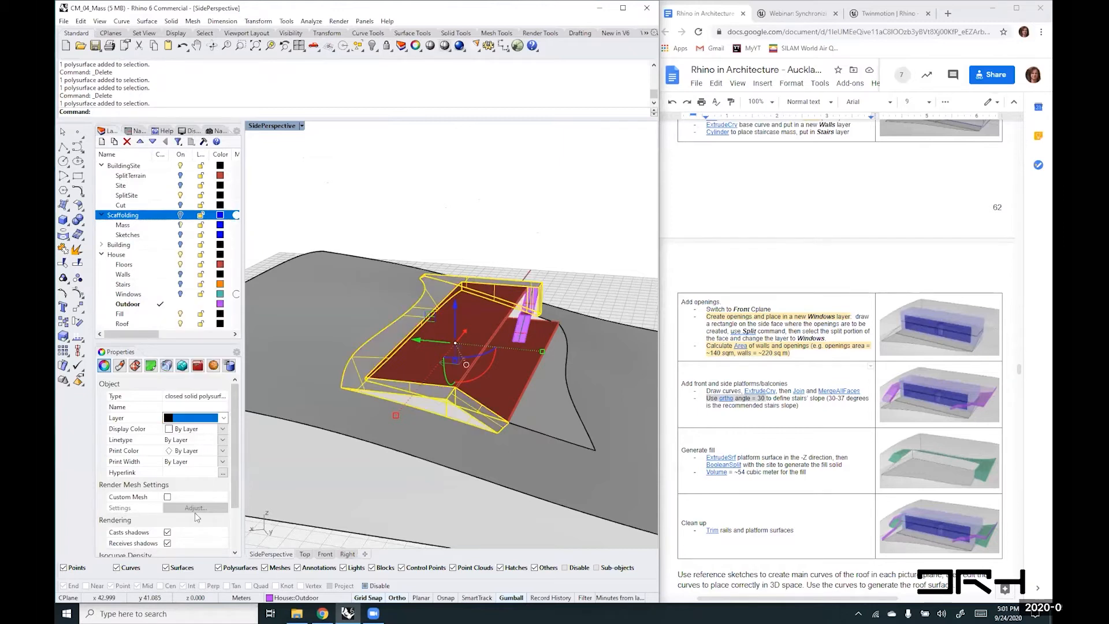
{"action": "key", "text": "Escape"}
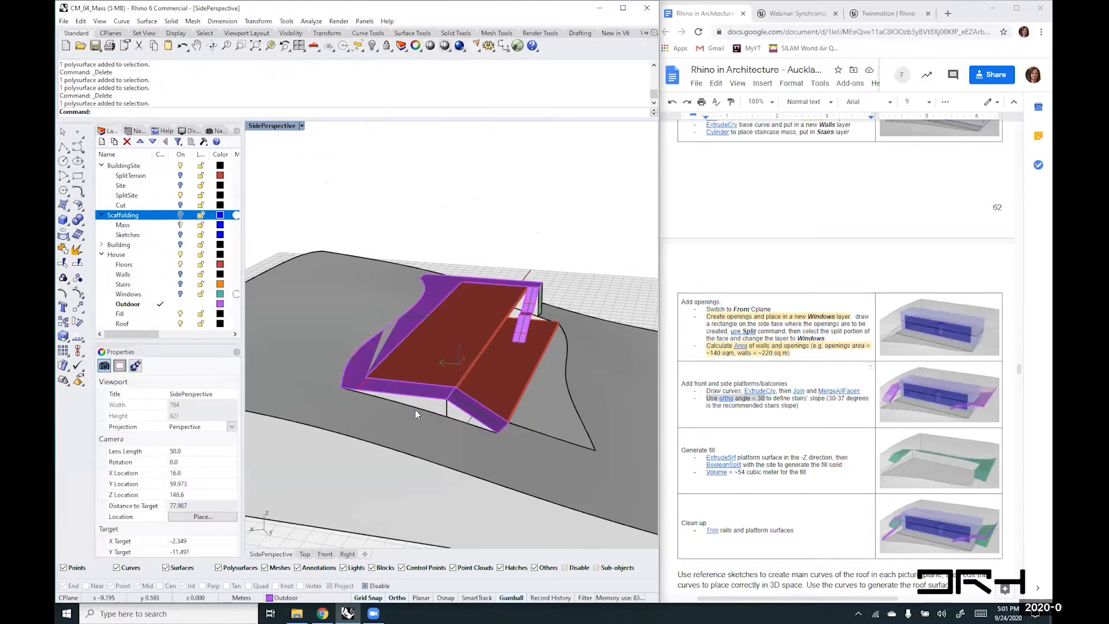
- Measure the fill solid's volume
{"action": "right_click_drag", "start_coordinate": [414, 410], "coordinate": [408, 374]}
{"action": "left_click", "coordinate": [389, 343]}
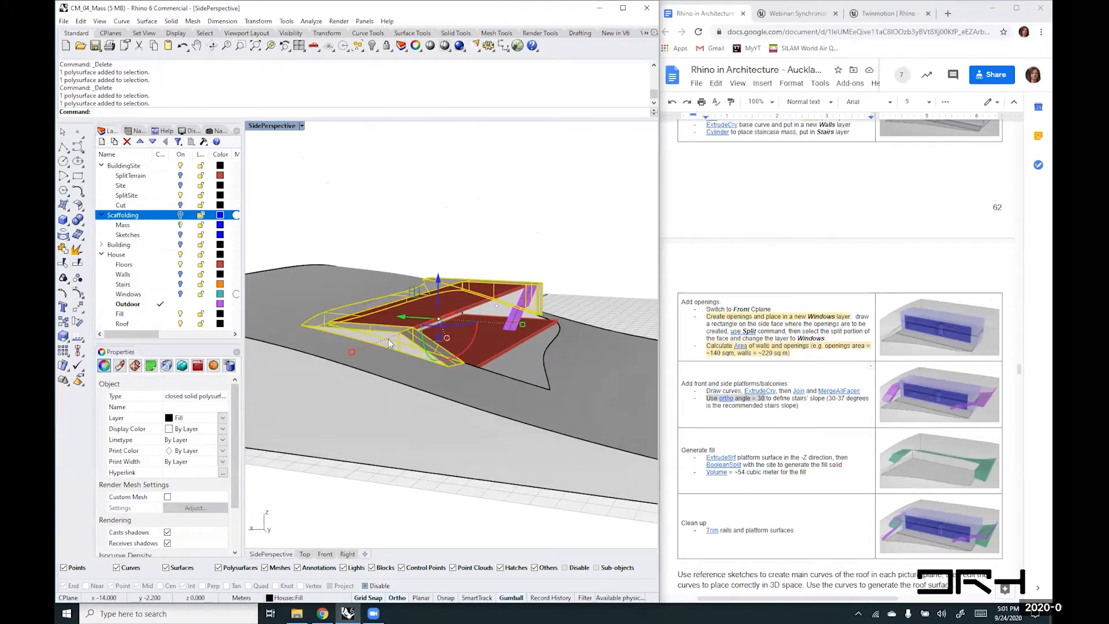
{"action": "type", "text": "Volu"}
{"action": "key", "text": "Return"}
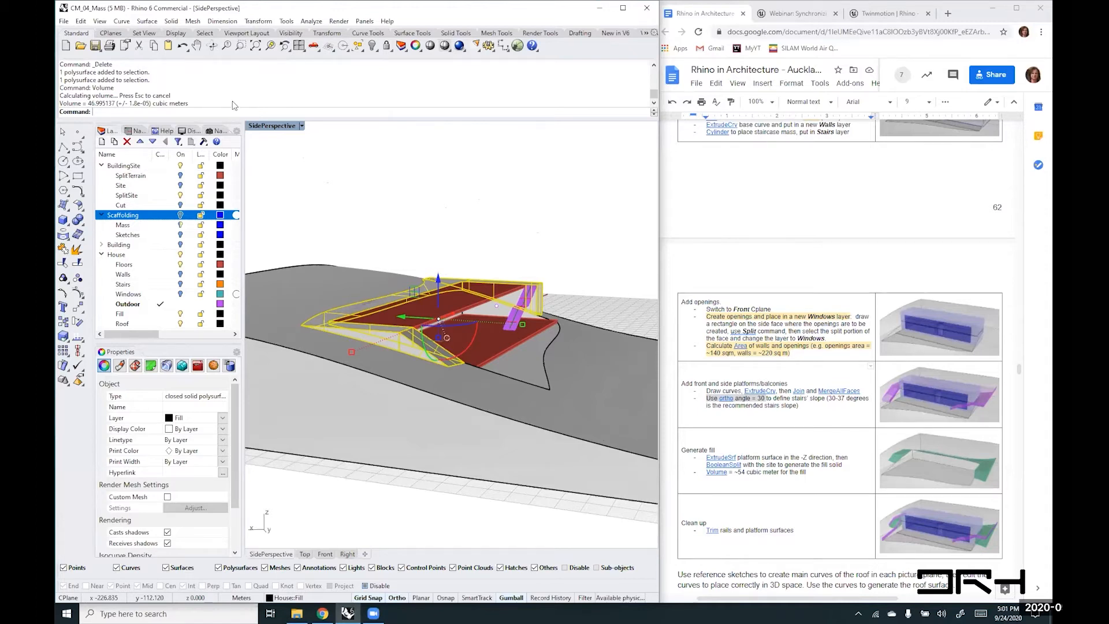
{"action": "key", "text": "Escape"}
- Extrude the outer surface edges of the platform's end and the adjoining stair flight upward 0.8 m as rails
{"action": "right_click_drag", "start_coordinate": [446, 331], "coordinate": [421, 356]}
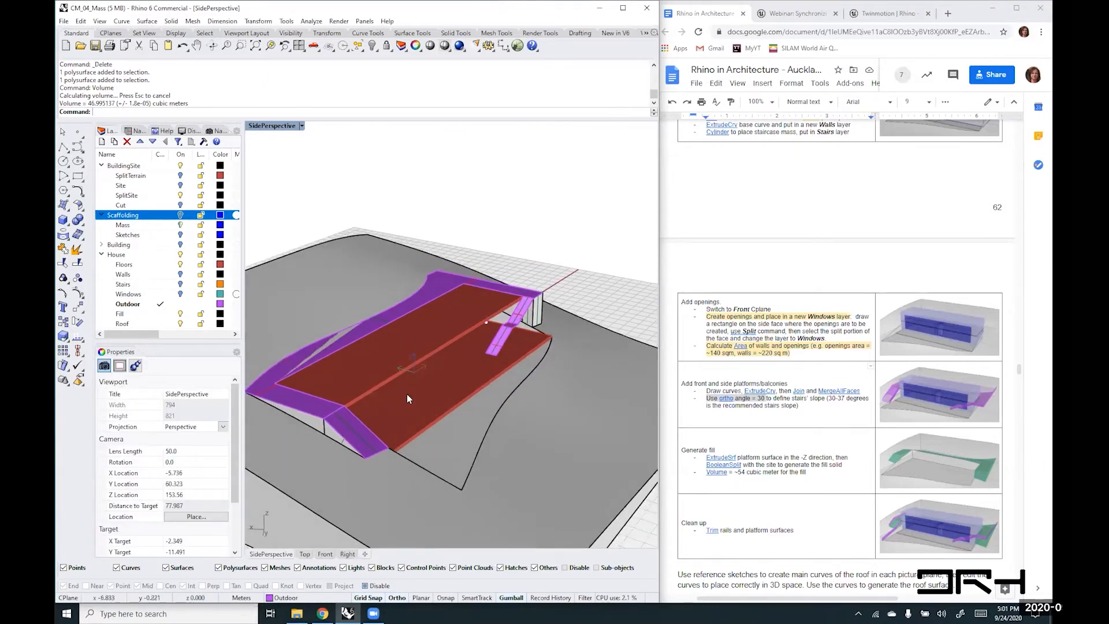
{"action": "scroll", "coordinate": [324, 349], "scroll_direction": "up", "scroll_amount": 2}
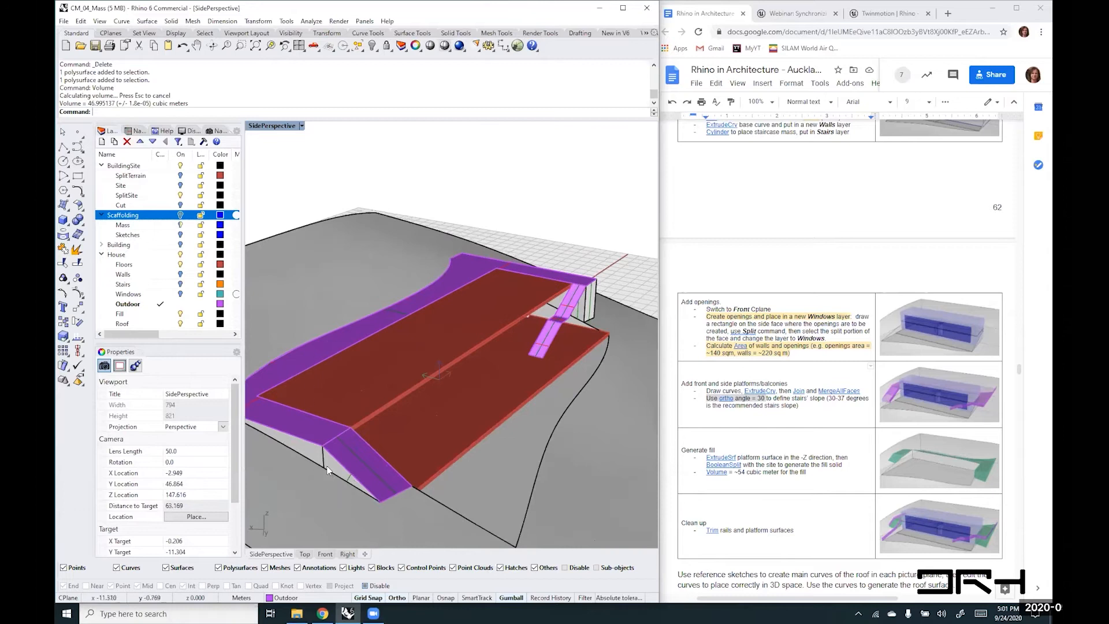
{"action": "scroll", "coordinate": [322, 457], "scroll_direction": "up", "scroll_amount": 3}
{"action": "right_click_drag", "start_coordinate": [345, 458], "coordinate": [511, 455], "text": "shift"}
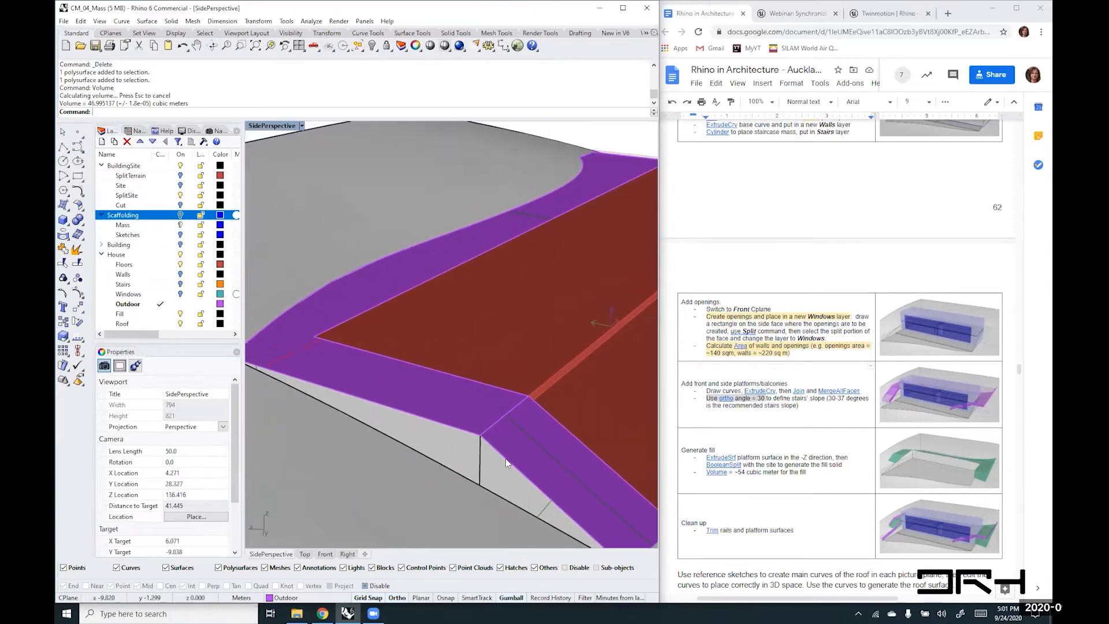
{"action": "left_click", "coordinate": [506, 462], "text": "ctrl+shift"}
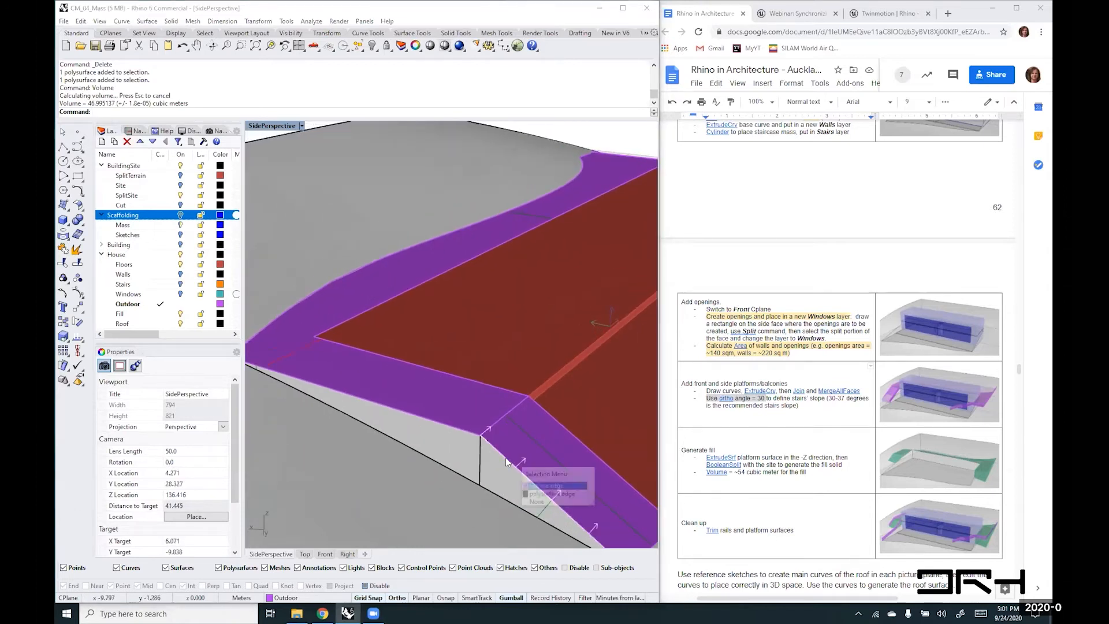
{"action": "left_click", "coordinate": [542, 486]}
{"action": "left_click", "coordinate": [440, 424], "text": "ctrl+shift"}
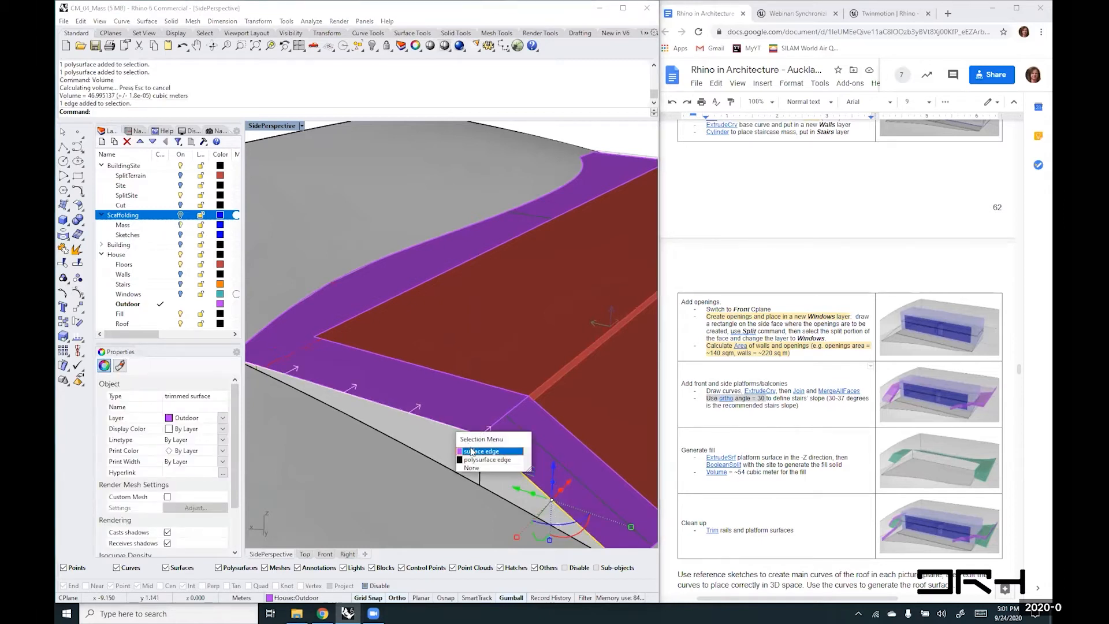
{"action": "left_click", "coordinate": [477, 450]}
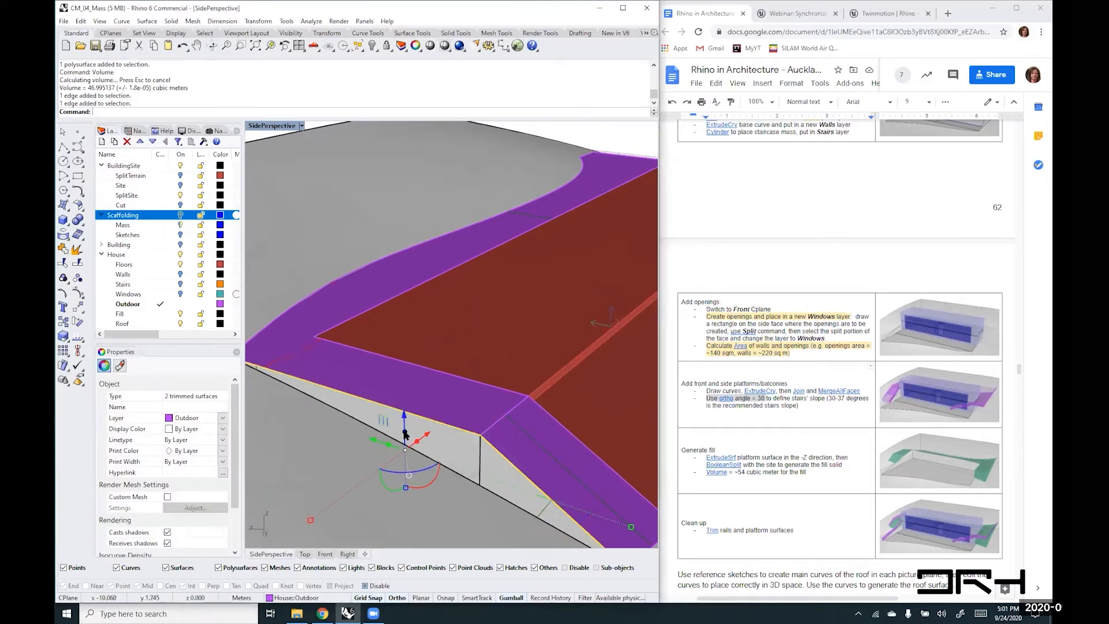
{"action": "left_click_drag", "start_coordinate": [405, 434], "coordinate": [404, 420]}
{"action": "type", "text": "0"}
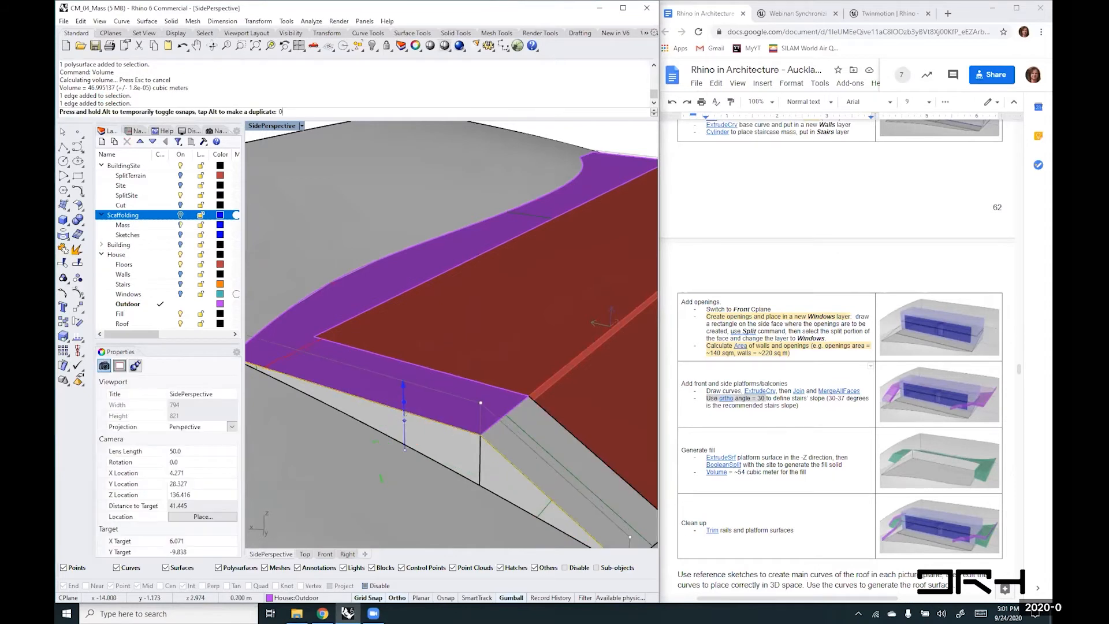
{"action": "type", "text": ".8"}
{"action": "key", "text": "Return"}
{"action": "scroll", "coordinate": [348, 300], "scroll_direction": "down", "scroll_amount": 3}
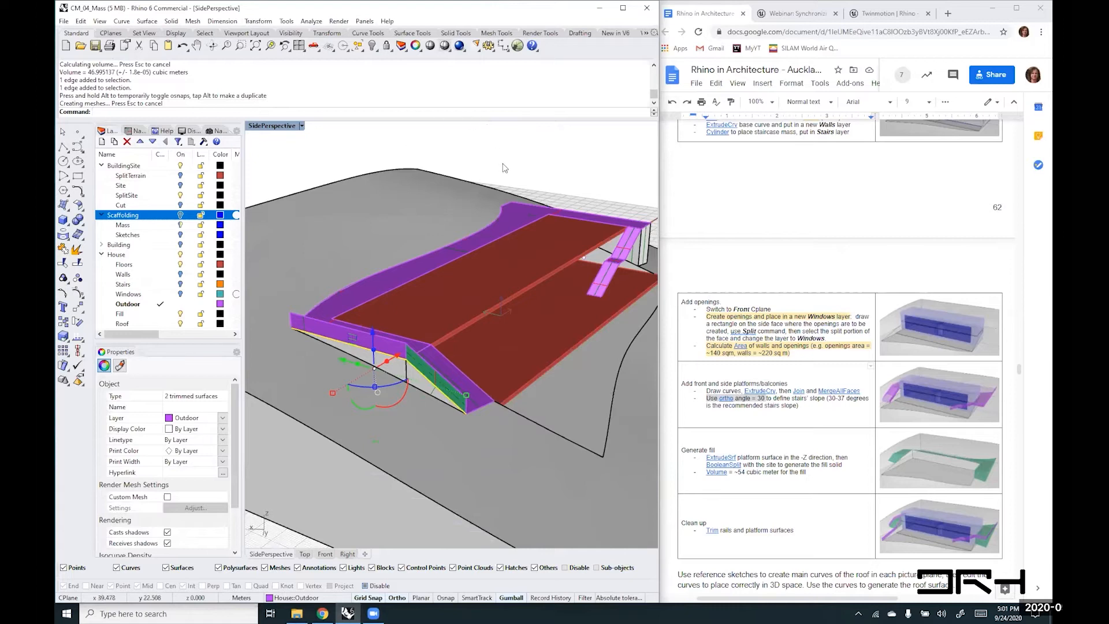
{"action": "key", "text": "Escape"}
- Flip the surface direction of the sloping stair rail with Dir
{"action": "scroll", "coordinate": [414, 363], "scroll_direction": "up", "scroll_amount": 4}
{"action": "left_click", "coordinate": [415, 365]}
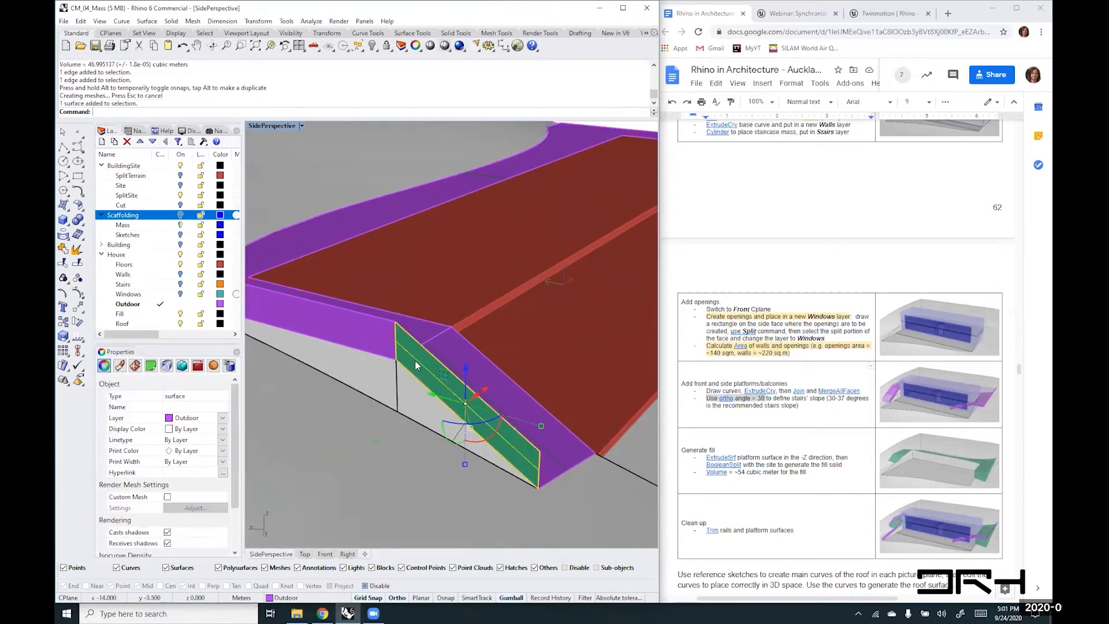
{"action": "type", "text": "Dir"}
{"action": "key", "text": "Return"}
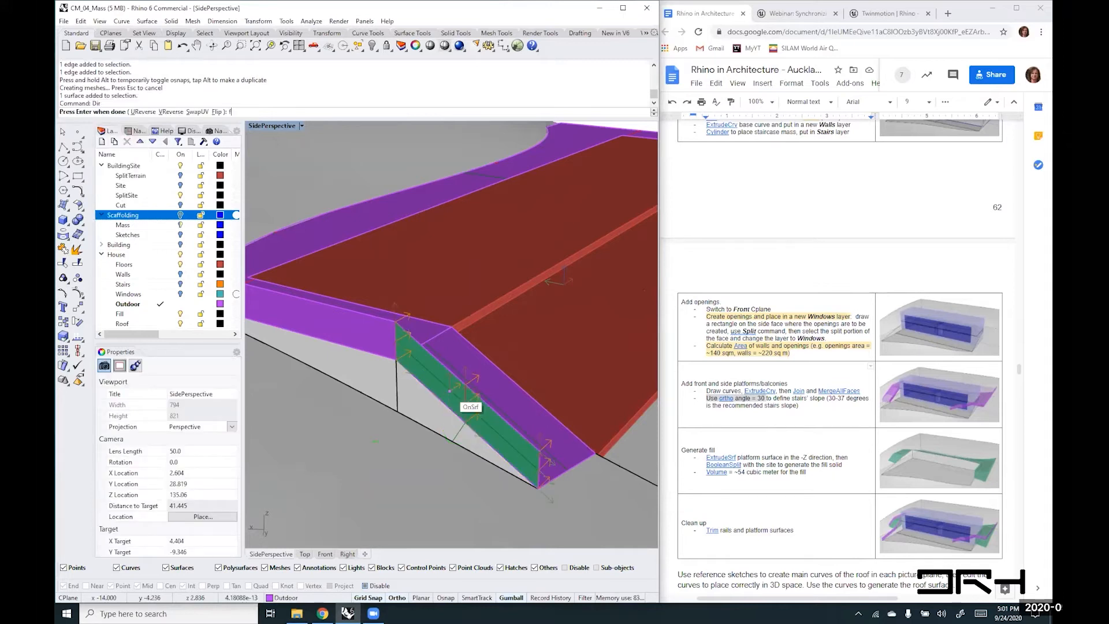
{"action": "type", "text": "f"}
{"action": "key", "text": "Return"}
{"action": "key", "text": "Return"}
{"action": "scroll", "coordinate": [442, 397], "scroll_direction": "down", "scroll_amount": 10}
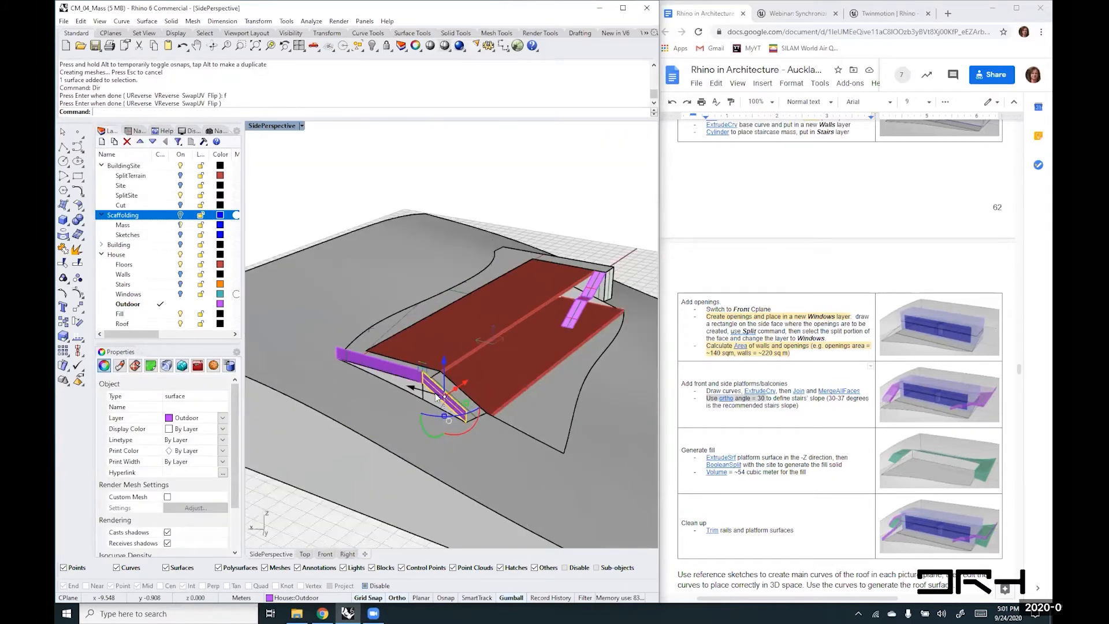
{"action": "left_click", "coordinate": [527, 219]}
- Join the rail at the platform's end with the adjoining sloping stair rail into one polysurface
{"action": "scroll", "coordinate": [477, 382], "scroll_direction": "up", "scroll_amount": 3}
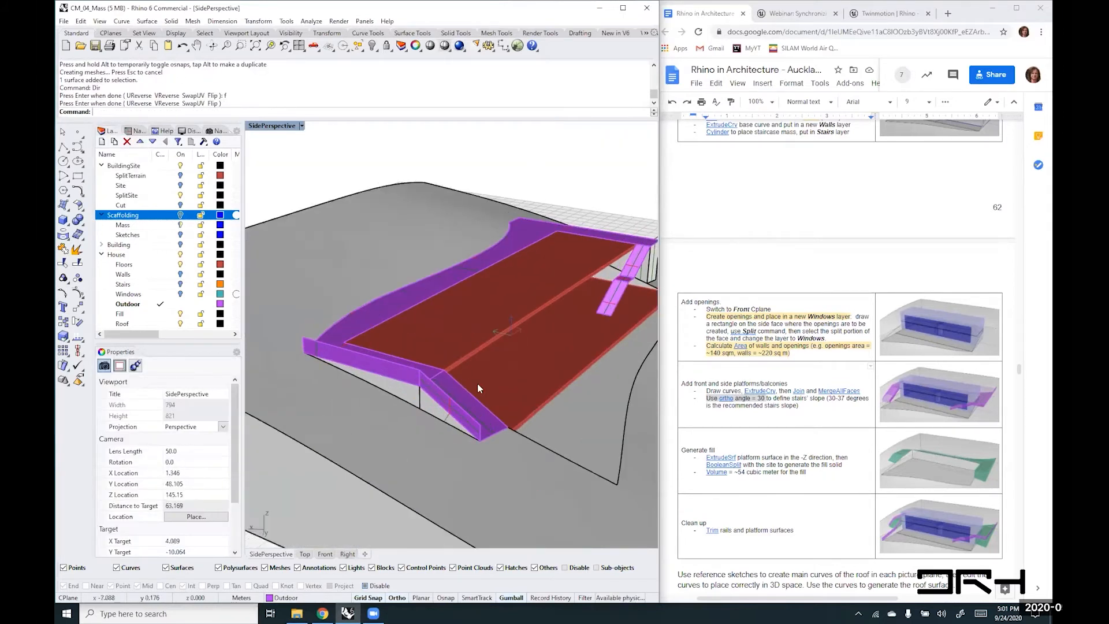
{"action": "left_click", "coordinate": [387, 365]}
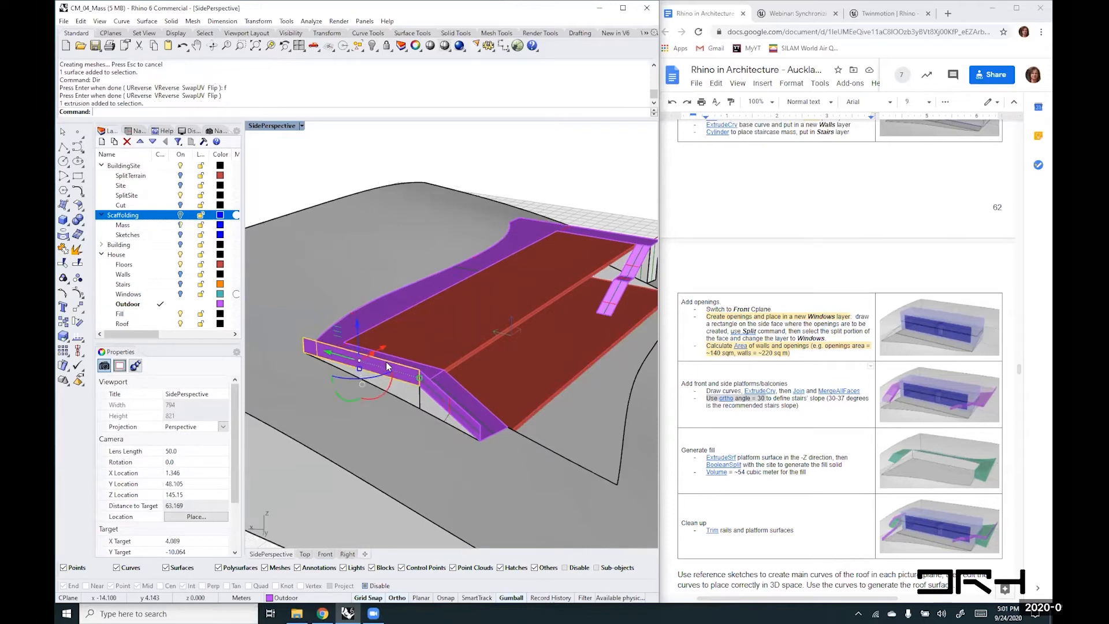
{"action": "left_click", "coordinate": [434, 392]}
{"action": "type", "text": "join"}
{"action": "key", "text": "Return"}
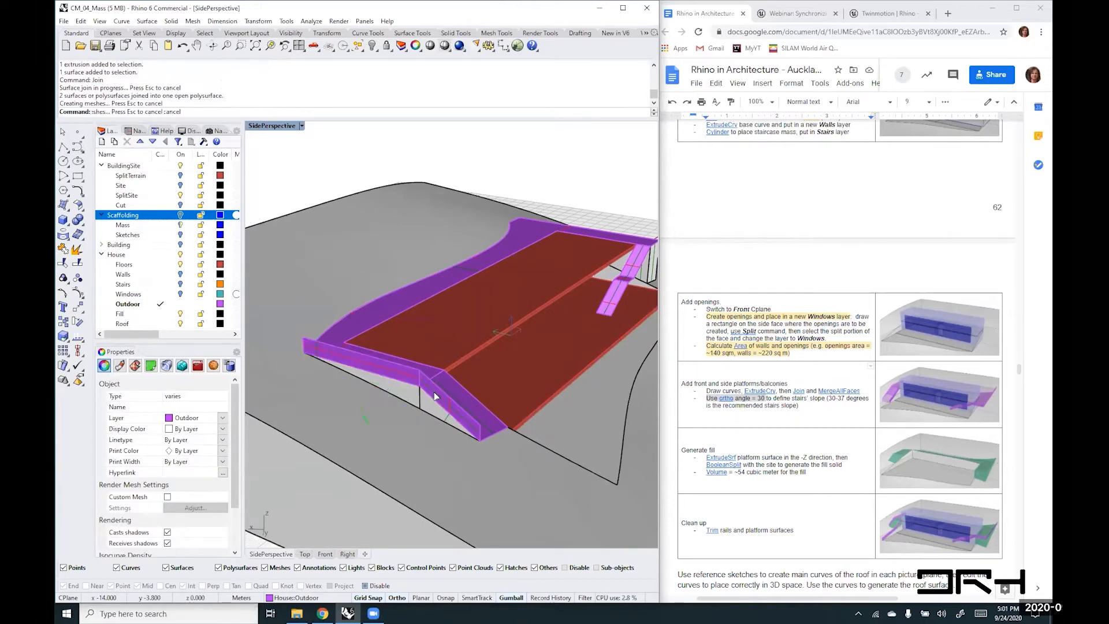
{"action": "left_click", "coordinate": [536, 174]}
- Extrude the outer edges of the other stair's two flights and landing upward 0.8 m as rails
{"action": "right_click_drag", "start_coordinate": [563, 346], "coordinate": [469, 355]}
{"action": "scroll", "coordinate": [432, 334], "scroll_direction": "up", "scroll_amount": 5}
{"action": "scroll", "coordinate": [432, 333], "scroll_direction": "up", "scroll_amount": 2}
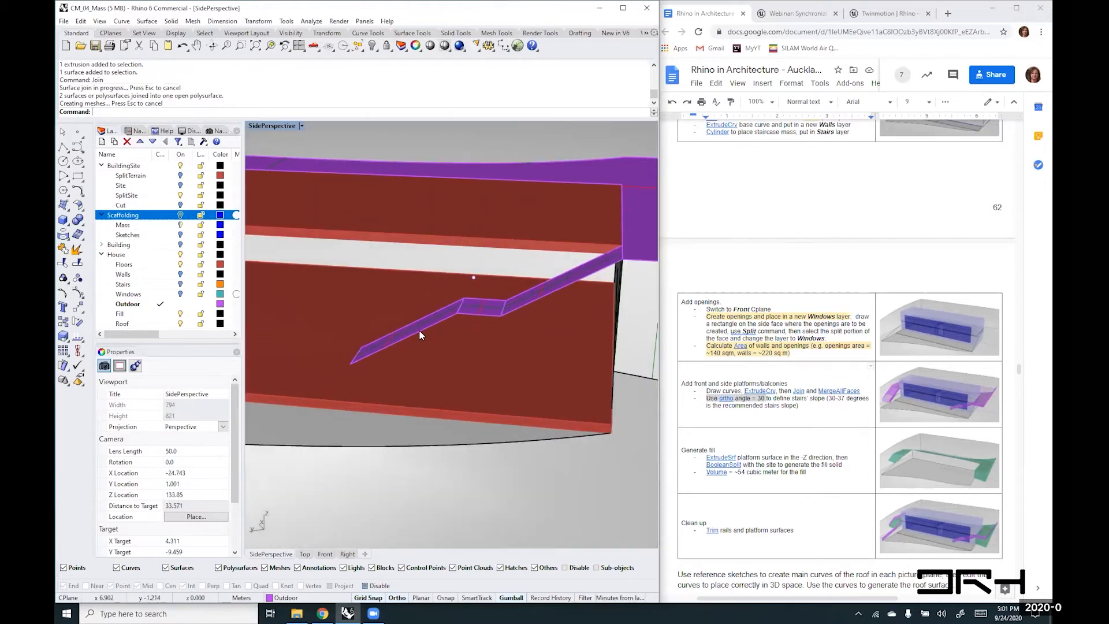
{"action": "left_click", "coordinate": [419, 330], "text": "ctrl+shift"}
{"action": "left_click", "coordinate": [486, 317], "text": "ctrl+shift"}
{"action": "left_click", "coordinate": [522, 309], "text": "ctrl+shift"}
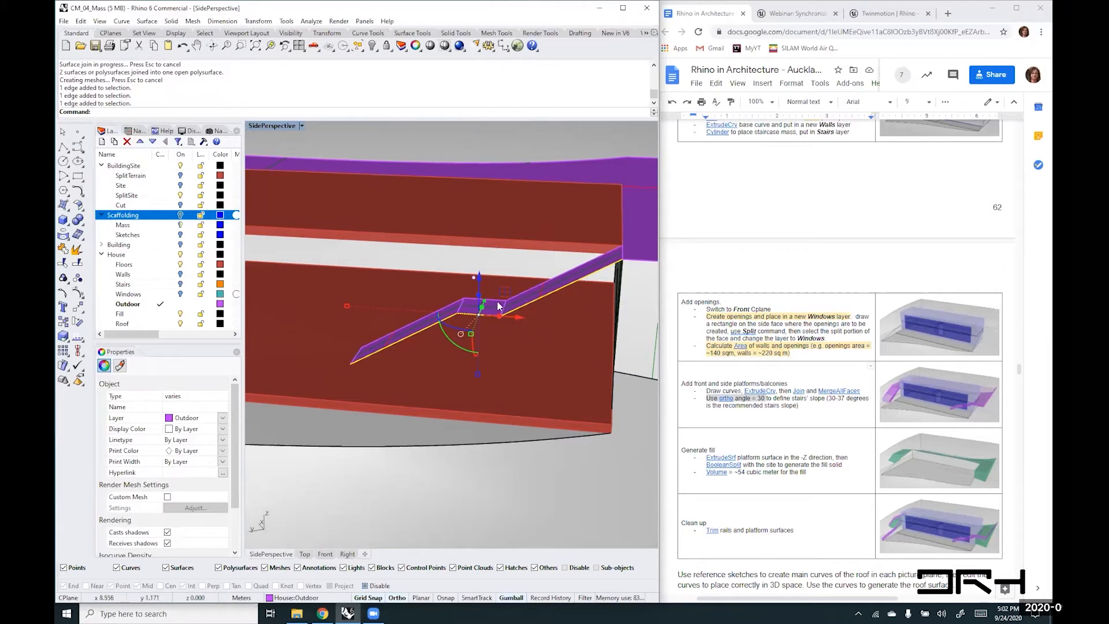
{"action": "right_click_drag", "start_coordinate": [488, 295], "coordinate": [490, 263]}
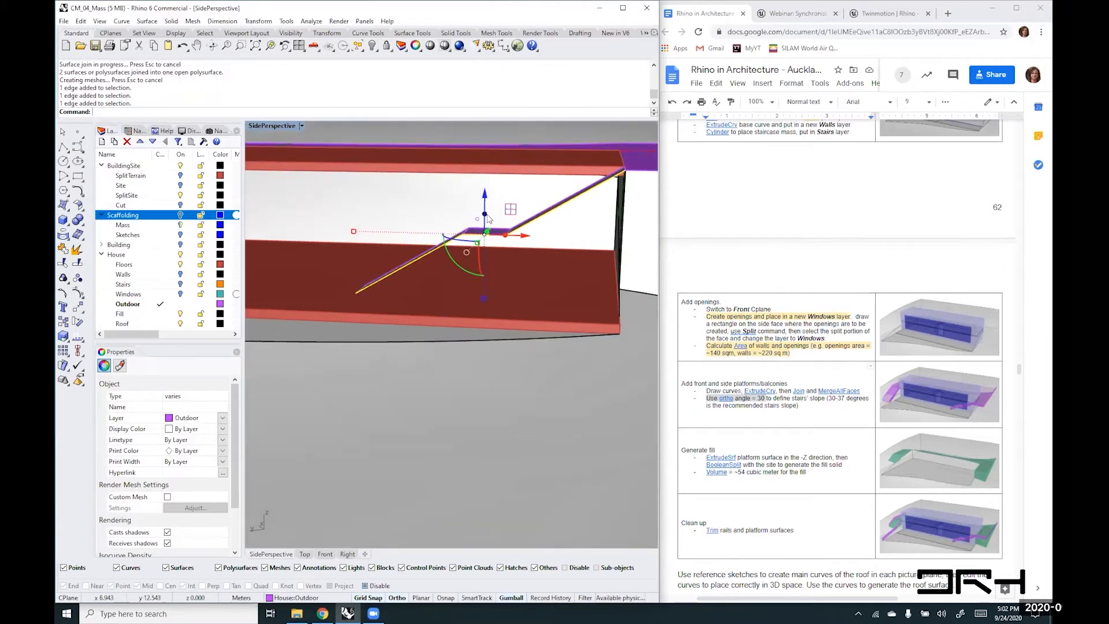
{"action": "mouse_move", "coordinate": [485, 218]}
{"action": "left_mouse_down"}
{"action": "mouse_move", "coordinate": [485, 189]}
{"action": "mouse_move", "coordinate": [488, 207]}
{"action": "left_mouse_up"}
{"action": "type", "text": "0.8"}
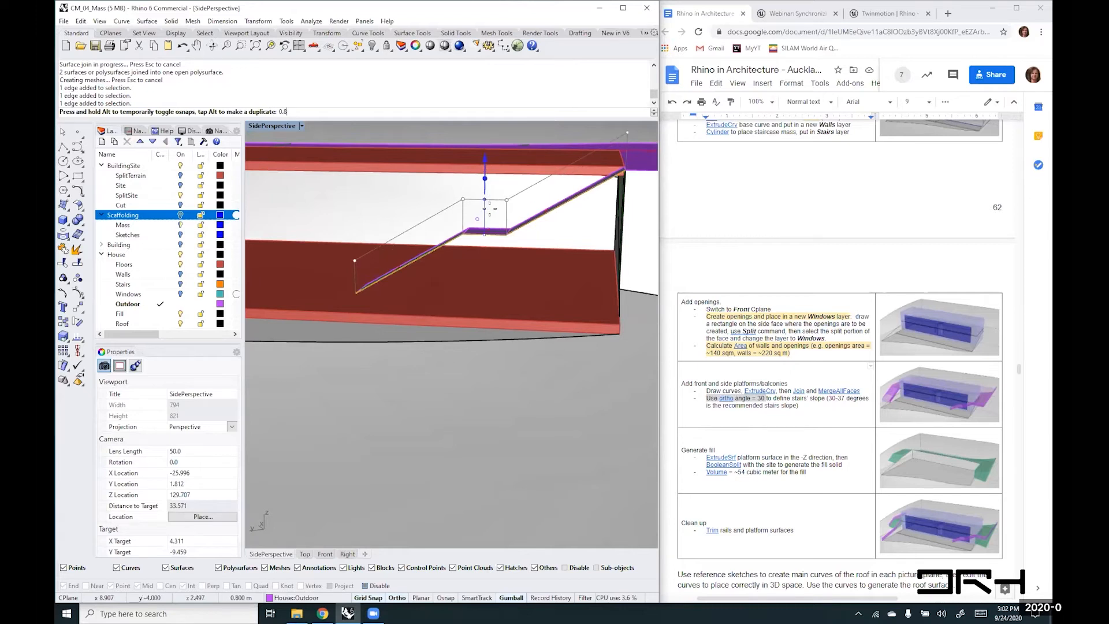
{"action": "key", "text": "Return"}
{"action": "scroll", "coordinate": [461, 214], "scroll_direction": "down", "scroll_amount": 2}
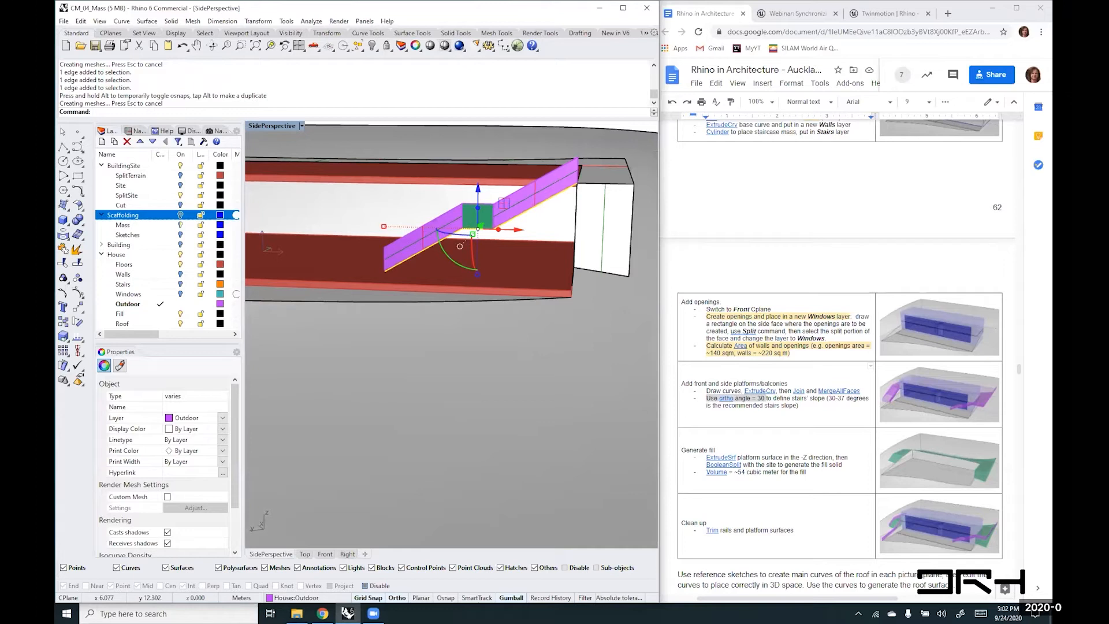
- Try to join the surfaces of the other stair while its outer edges are selected, and undo the join
{"action": "type", "text": "join"}
{"action": "key", "text": "Return"}
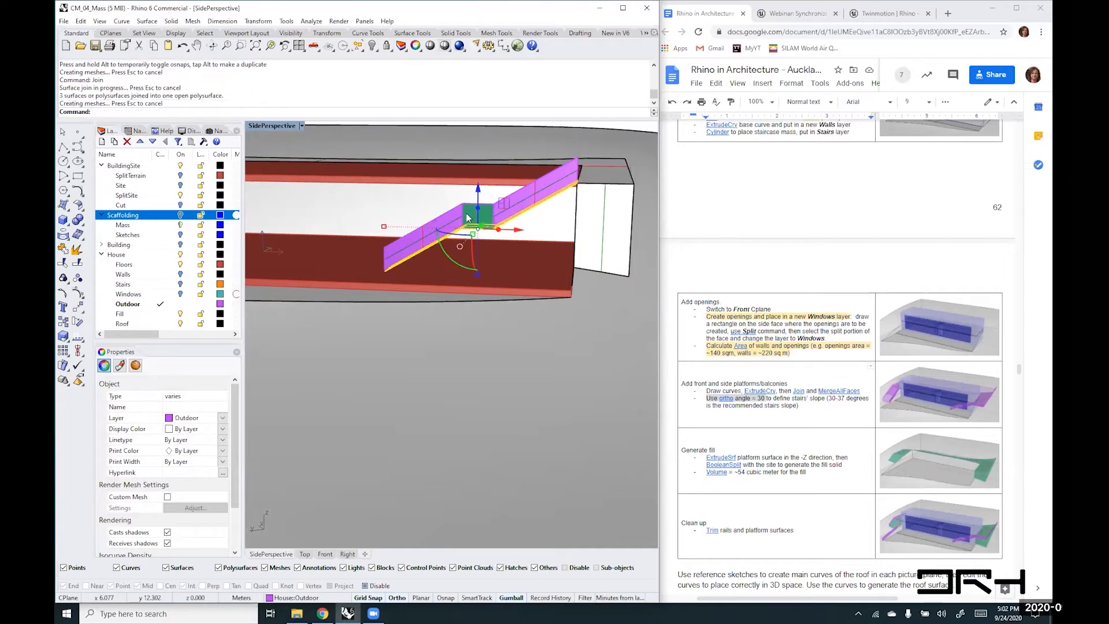
{"action": "right_click_drag", "start_coordinate": [466, 217], "coordinate": [459, 276]}
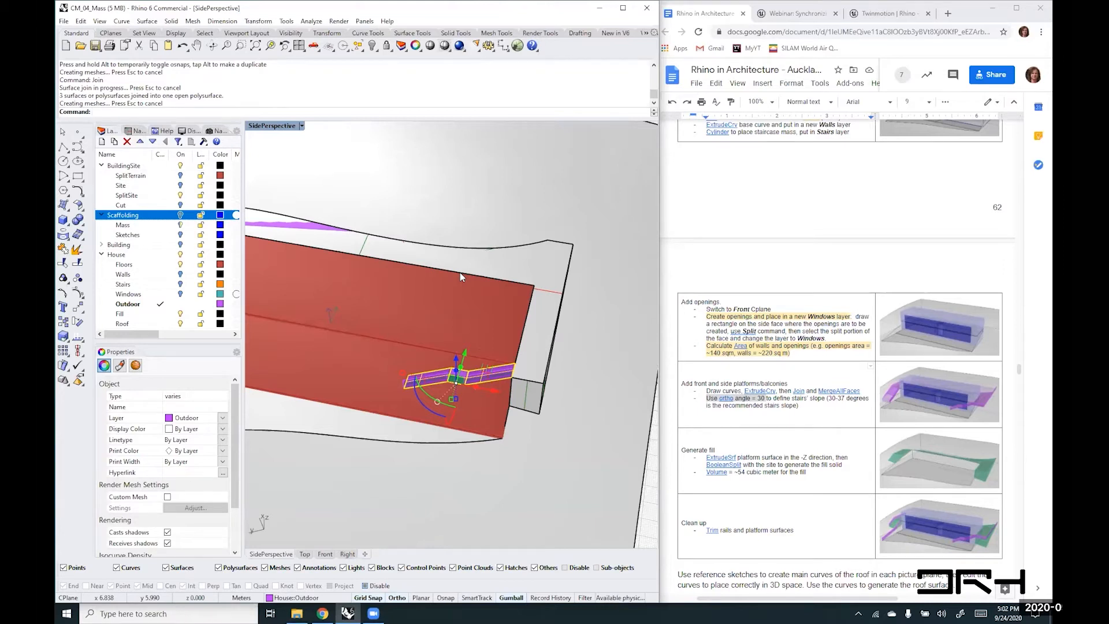
{"action": "key", "text": "ctrl+z"}
{"action": "right_click_drag", "start_coordinate": [512, 287], "coordinate": [524, 327]}
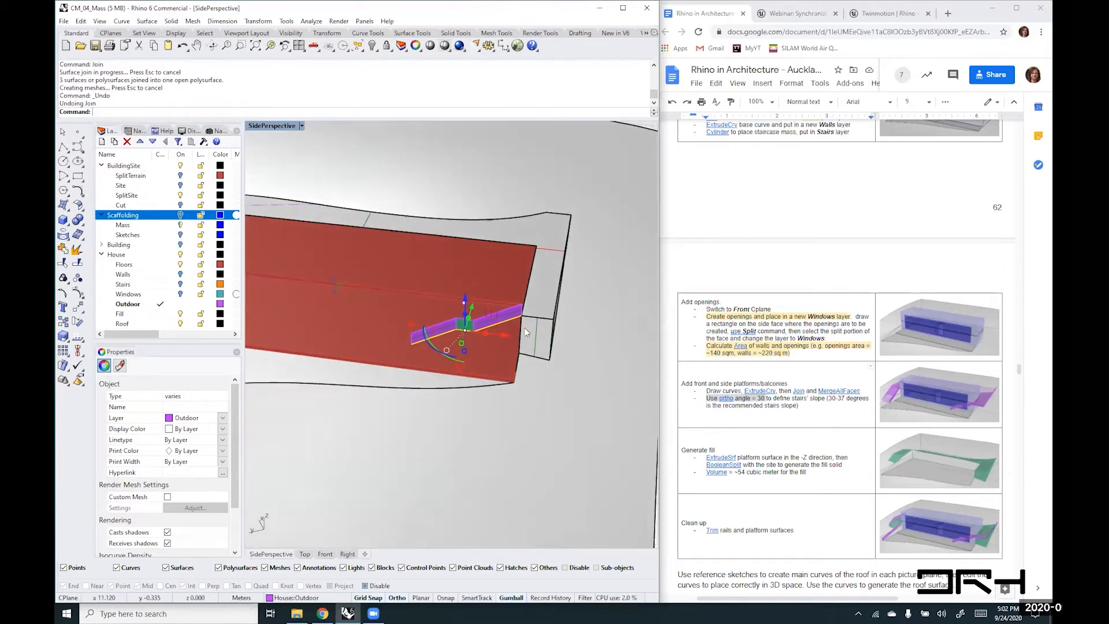
- Clear the accidental site selection and lock the BuildingSite layer
{"action": "left_click", "coordinate": [545, 198]}
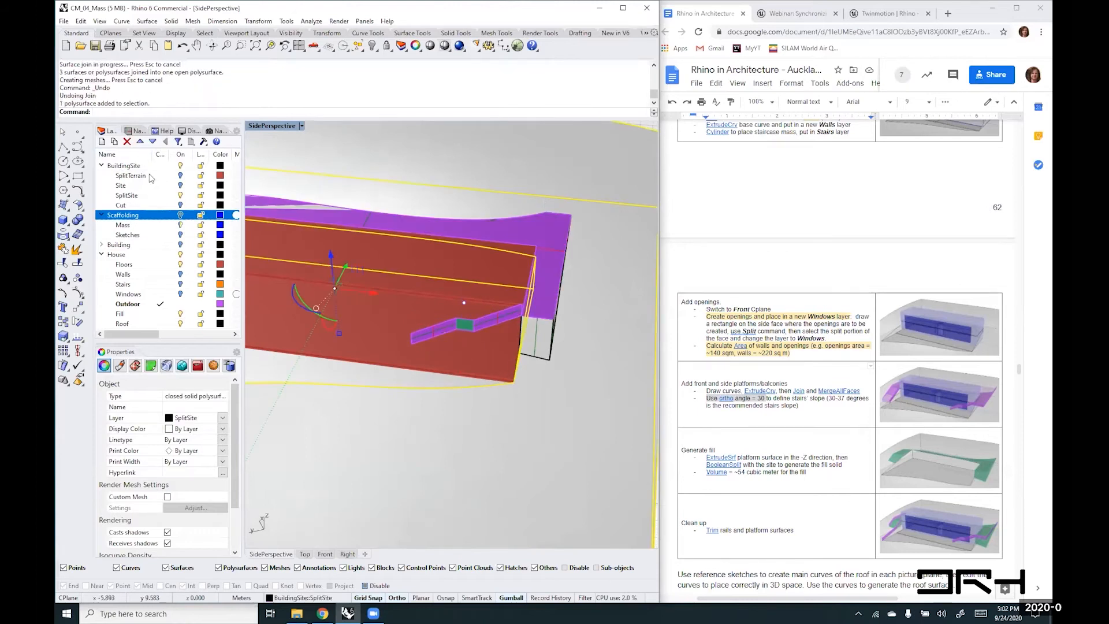
{"action": "left_click", "coordinate": [355, 146]}
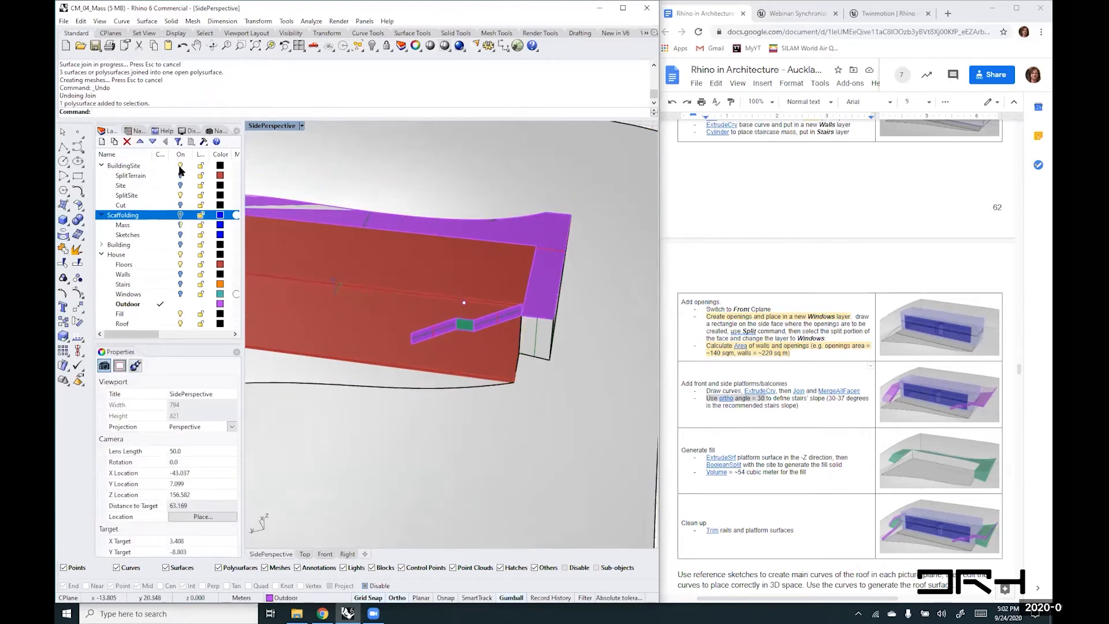
{"action": "left_click", "coordinate": [201, 167]}
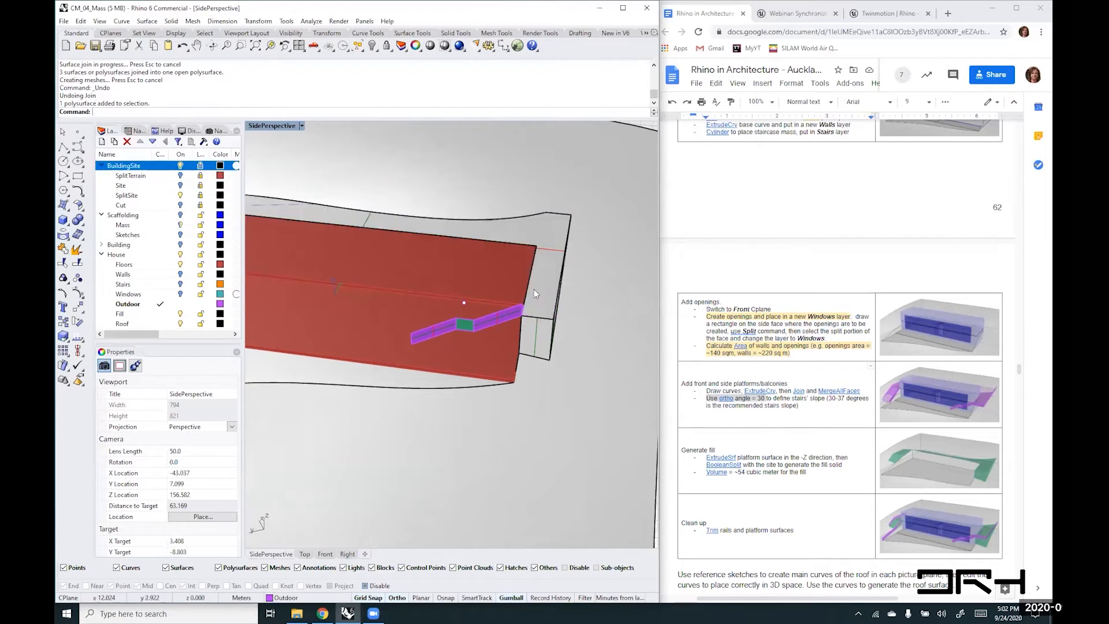
- Join the three rail surfaces along the stair's two flights and landing into one polysurface
{"action": "scroll", "coordinate": [507, 323], "scroll_direction": "up", "scroll_amount": 5}
{"action": "right_click_drag", "start_coordinate": [431, 327], "coordinate": [455, 315]}
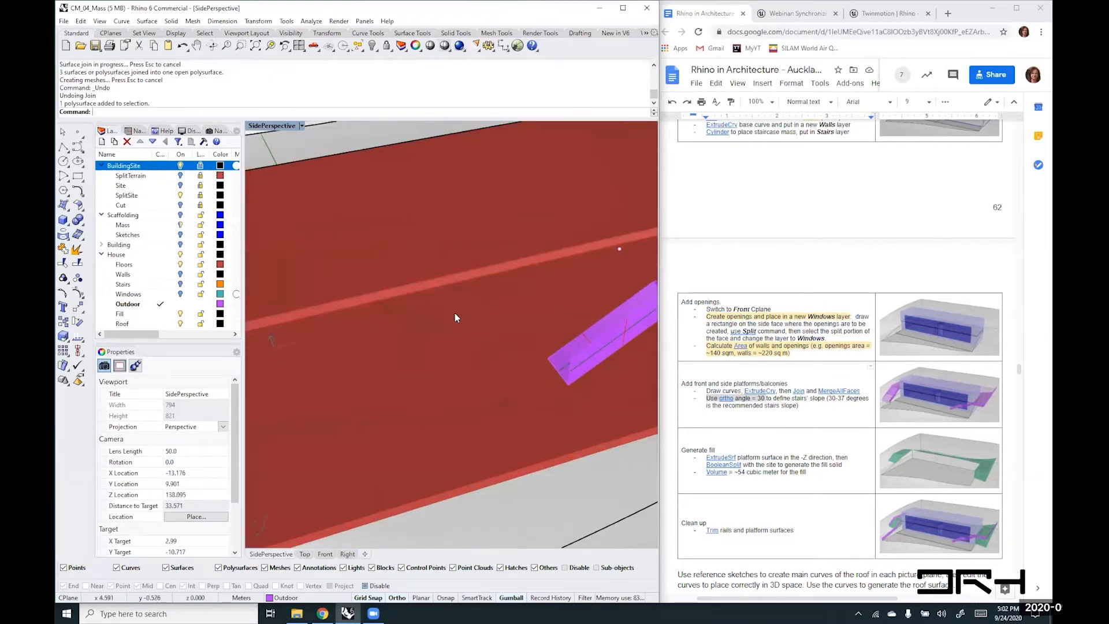
{"action": "scroll", "coordinate": [428, 300], "scroll_direction": "down", "scroll_amount": 5}
{"action": "scroll", "coordinate": [563, 296], "scroll_direction": "up", "scroll_amount": 3}
{"action": "scroll", "coordinate": [533, 314], "scroll_direction": "up", "scroll_amount": 2}
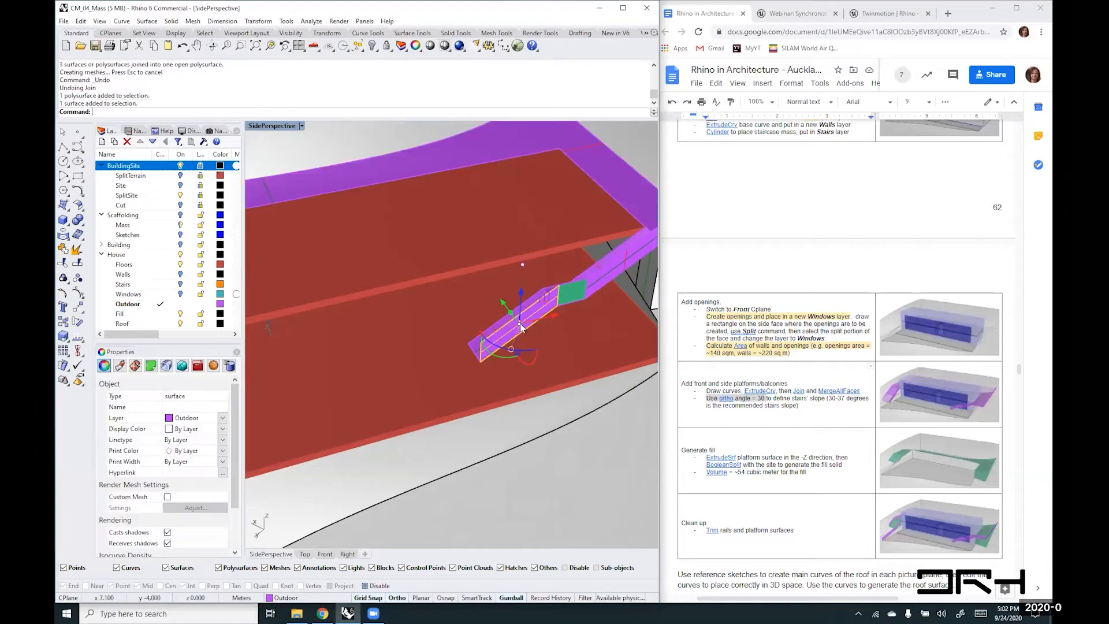
{"action": "scroll", "coordinate": [585, 277], "scroll_direction": "up", "scroll_amount": 3}
{"action": "left_click", "coordinate": [559, 310]}
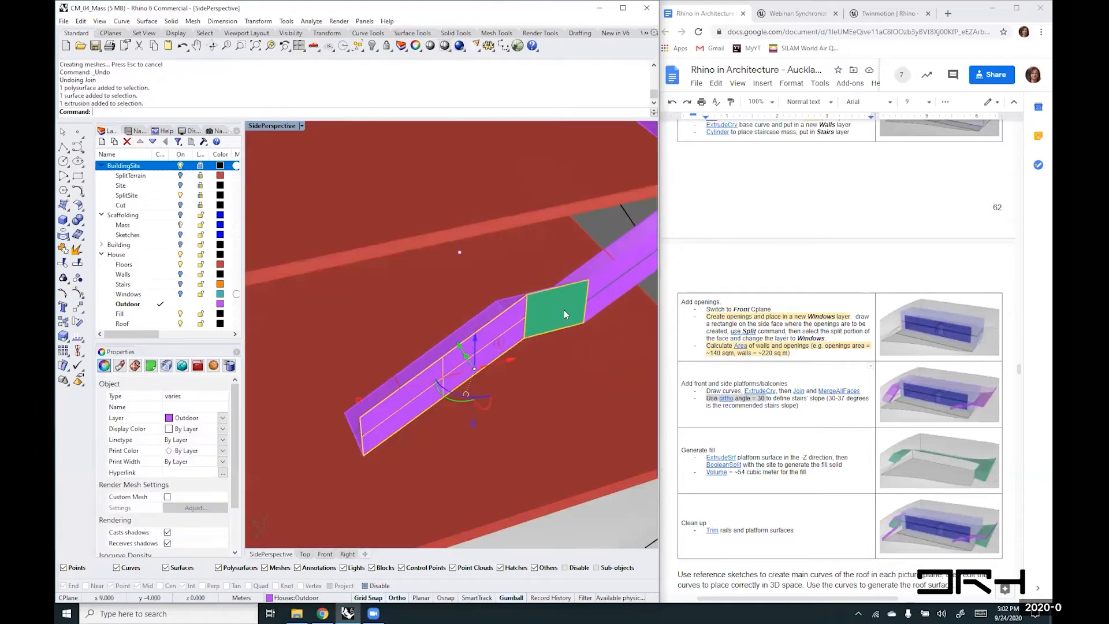
{"action": "left_click", "coordinate": [609, 287], "text": "shift"}
{"action": "type", "text": "j"}
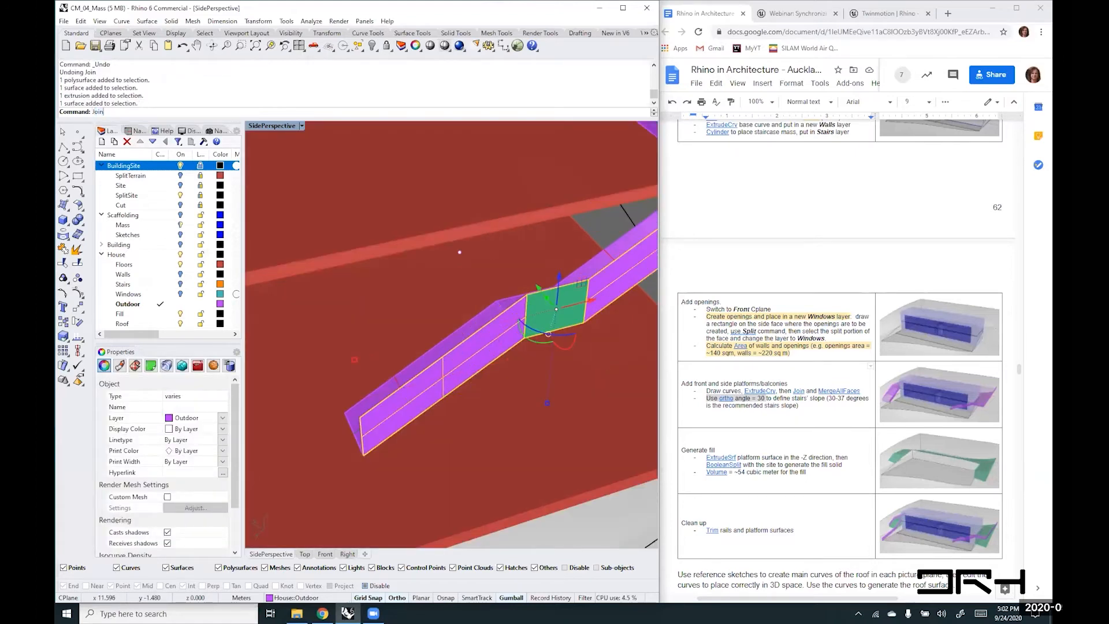
{"action": "key", "text": "Return"}
{"action": "scroll", "coordinate": [428, 314], "scroll_direction": "down", "scroll_amount": 12}
{"action": "scroll", "coordinate": [451, 310], "scroll_direction": "up", "scroll_amount": 9}
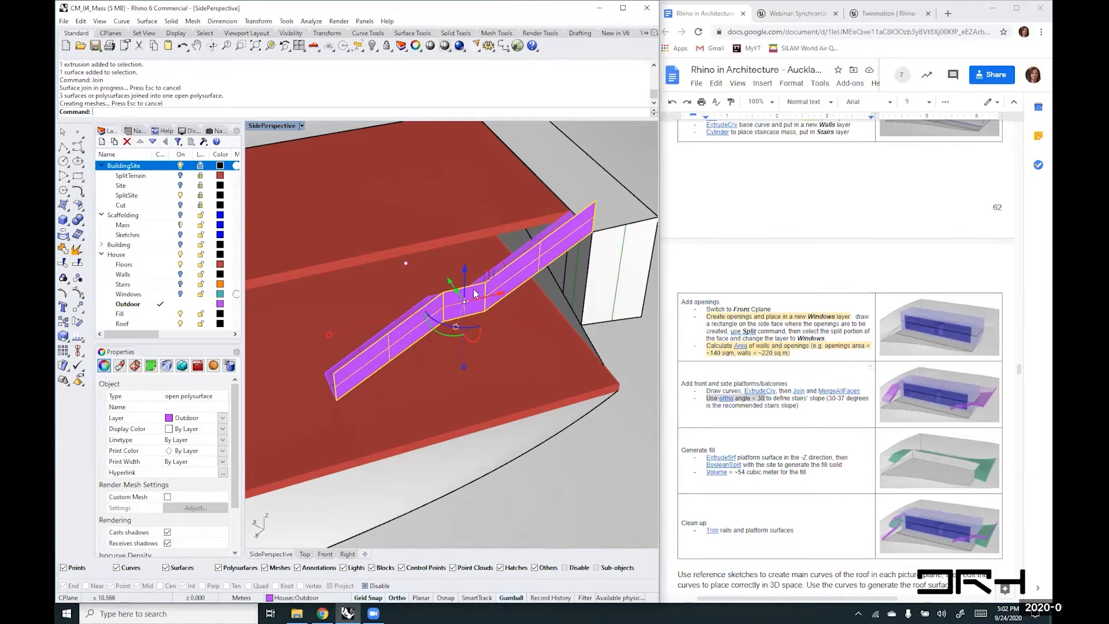
{"action": "scroll", "coordinate": [473, 293], "scroll_direction": "down", "scroll_amount": 3}
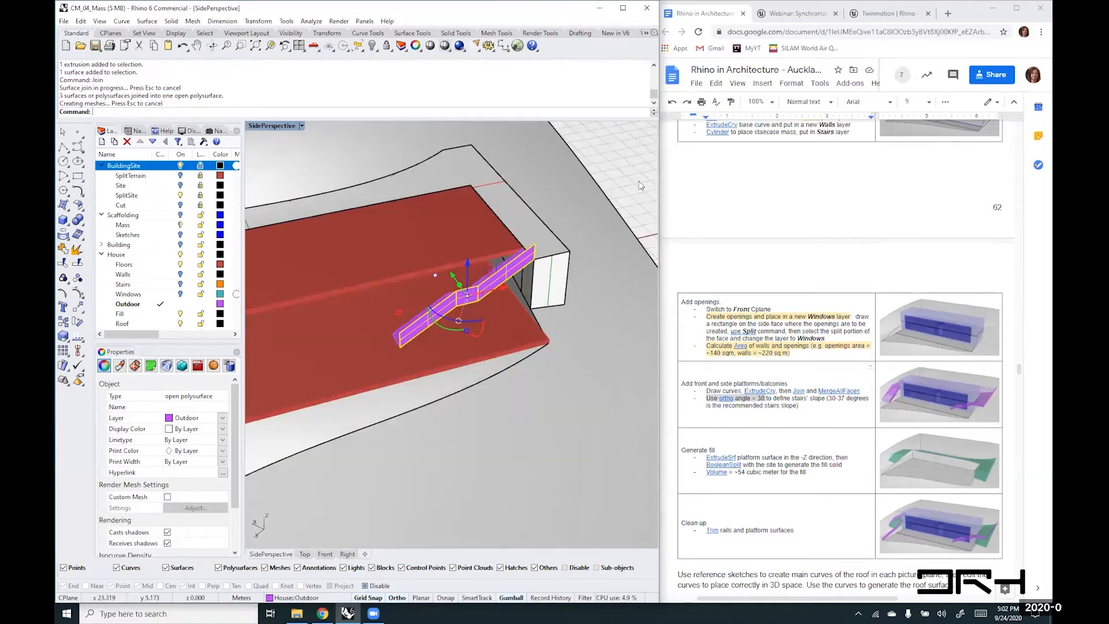
{"action": "left_click", "coordinate": [606, 208]}
- Extrude the platform's short surface edge at the top of the stair upward 0.8 m with ExtrudeCrv
{"action": "right_click_drag", "start_coordinate": [642, 189], "coordinate": [579, 207], "text": "shift"}
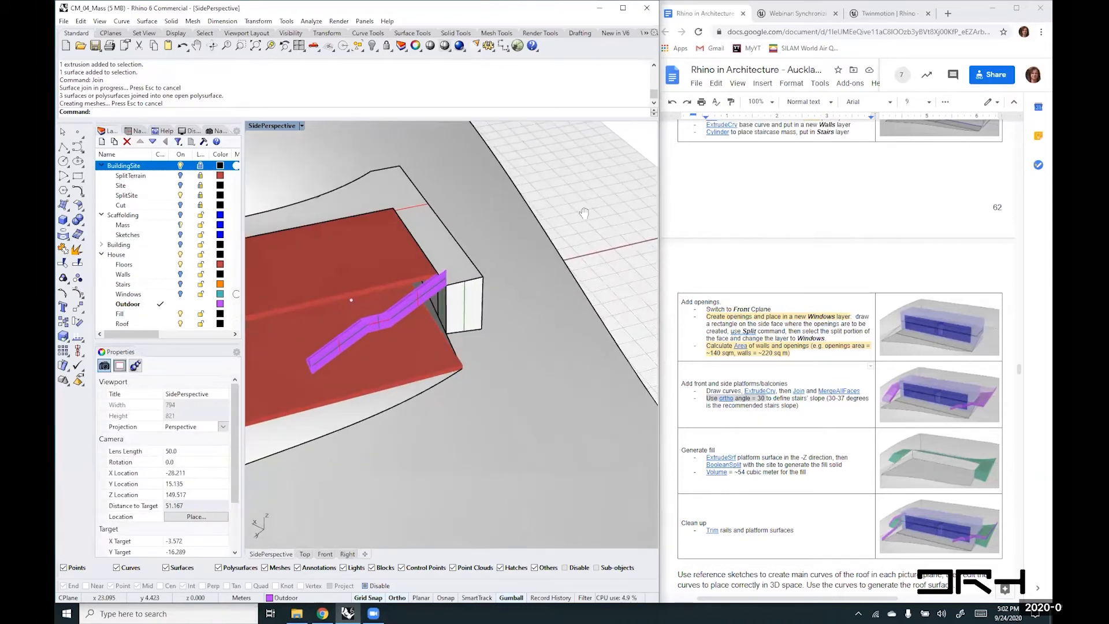
{"action": "scroll", "coordinate": [449, 279], "scroll_direction": "up", "scroll_amount": 3}
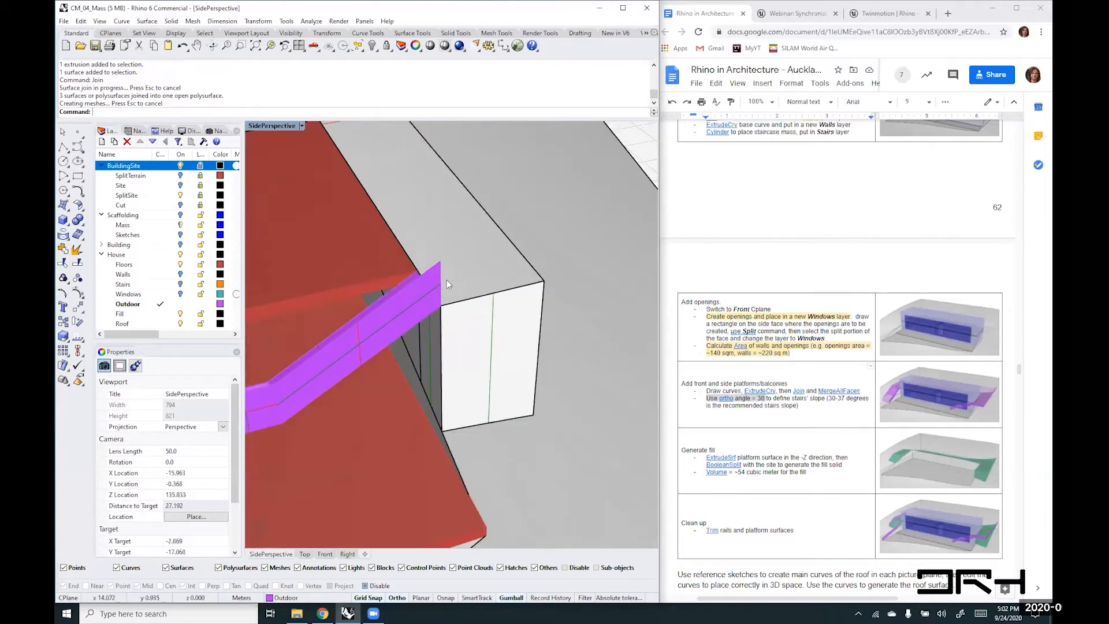
{"action": "left_click", "coordinate": [470, 305]}
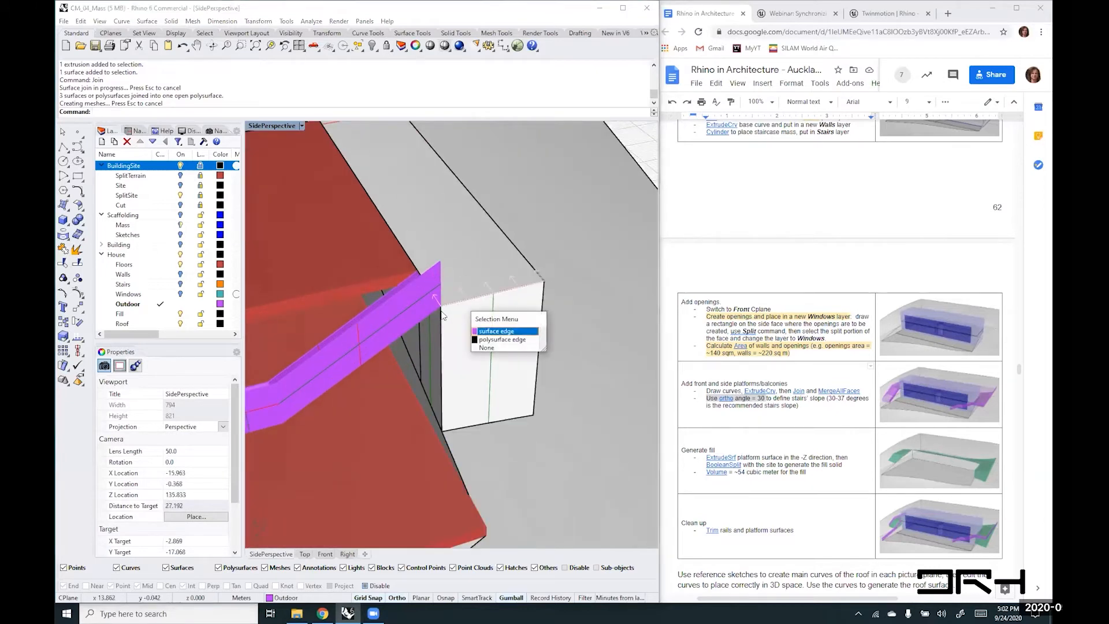
{"action": "left_click", "coordinate": [490, 332]}
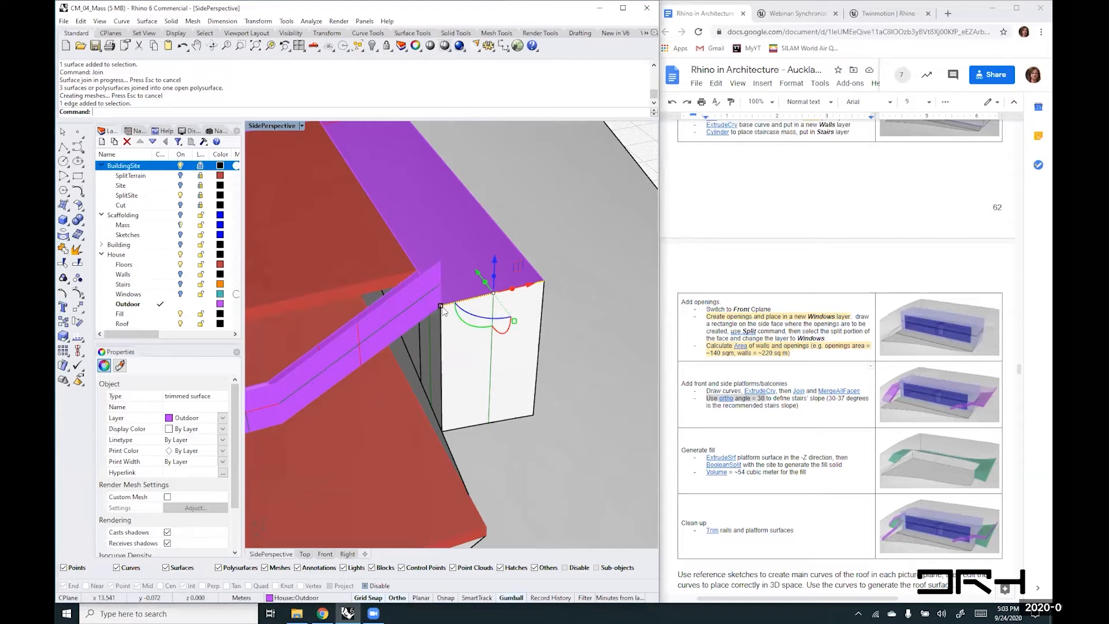
{"action": "type", "text": "ExtrudeSrf"}
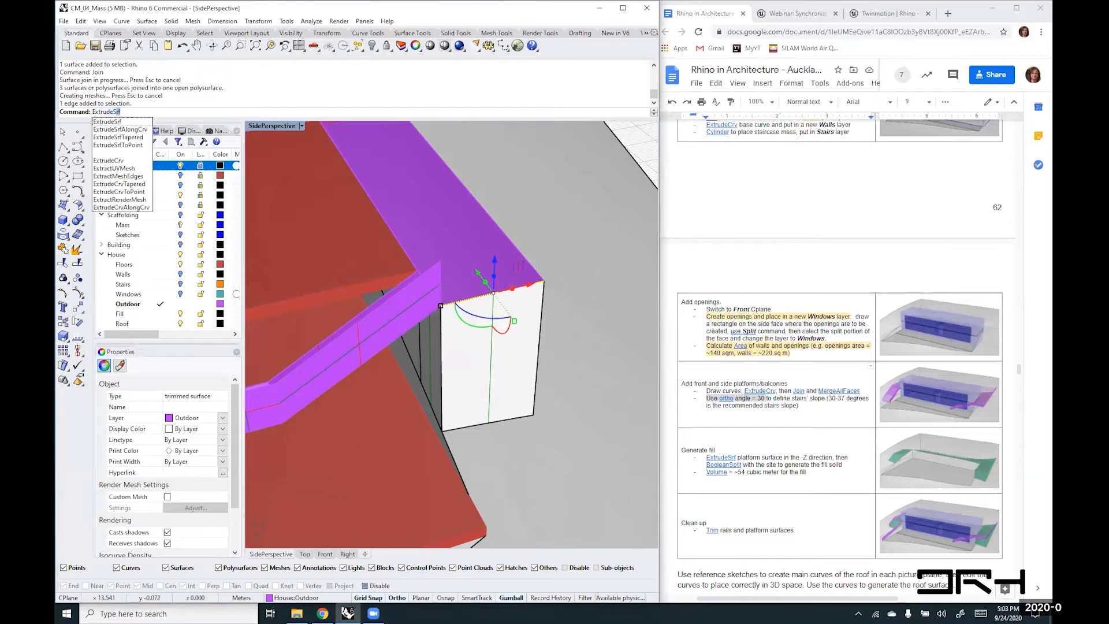
{"action": "left_click", "coordinate": [108, 121]}
{"action": "key", "text": "BackSpace"}
{"action": "key", "text": "BackSpace"}
{"action": "type", "text": "Crv"}
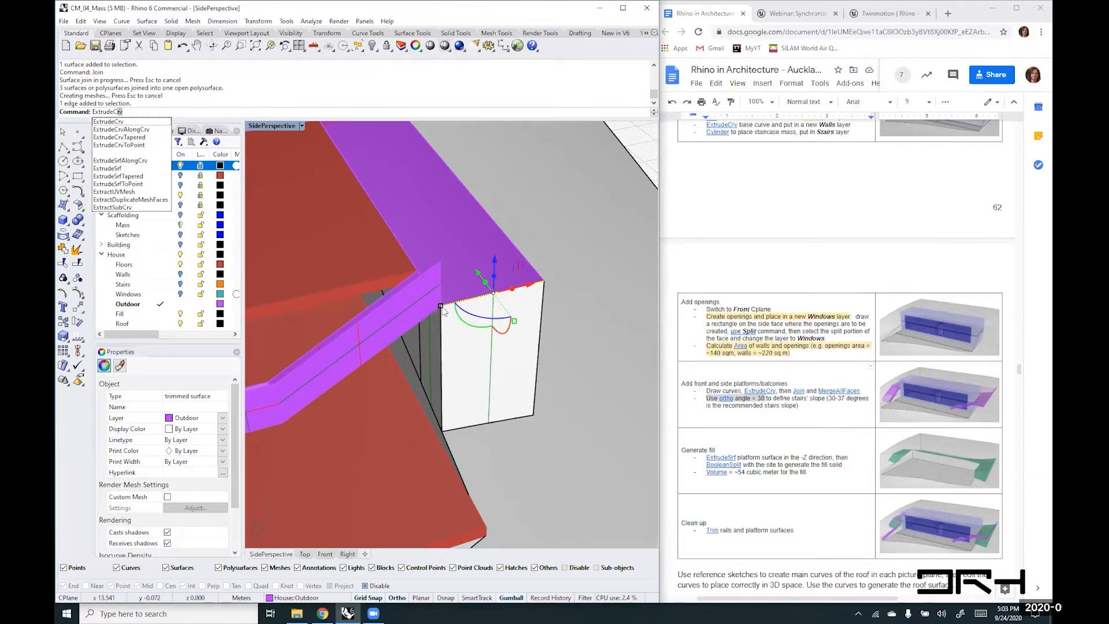
{"action": "key", "text": "Return"}
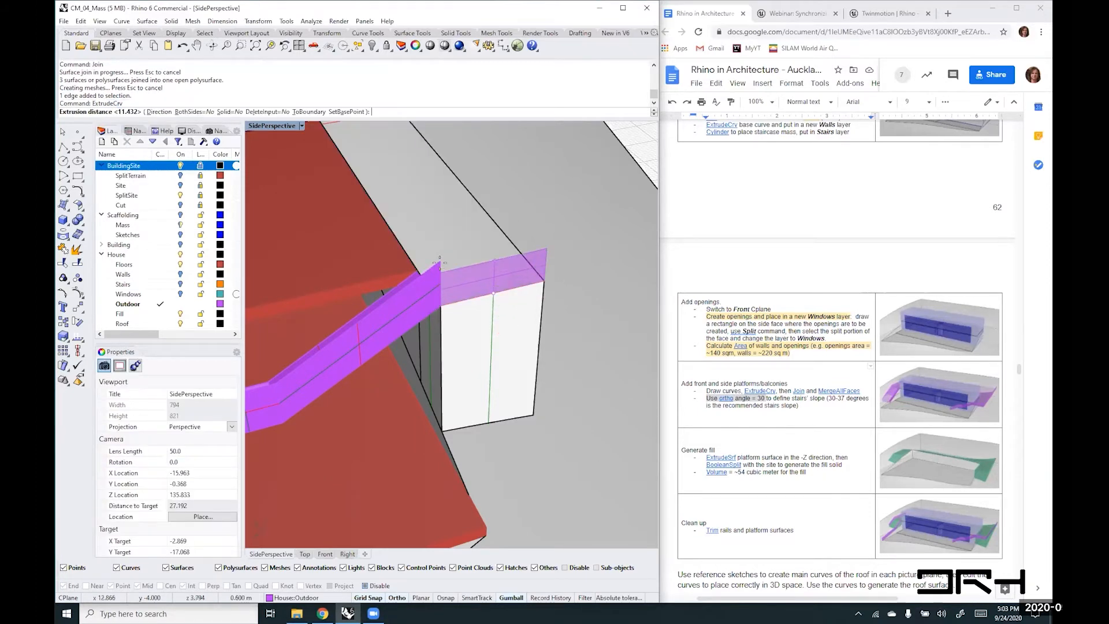
{"action": "right_click_drag", "start_coordinate": [441, 270], "coordinate": [462, 254]}
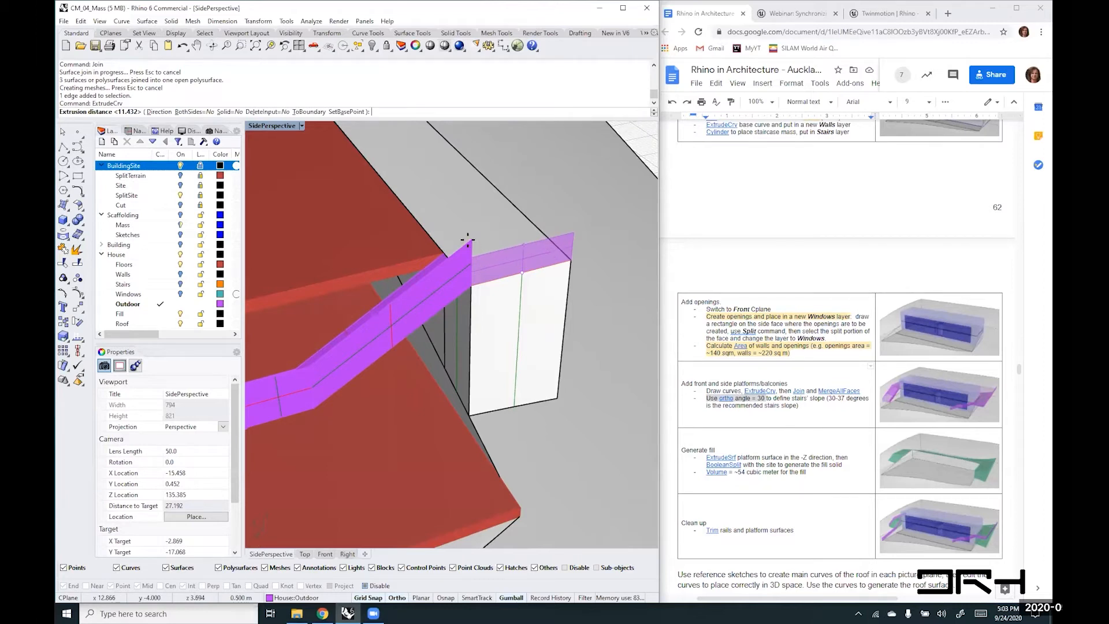
{"action": "type", "text": "0.8"}
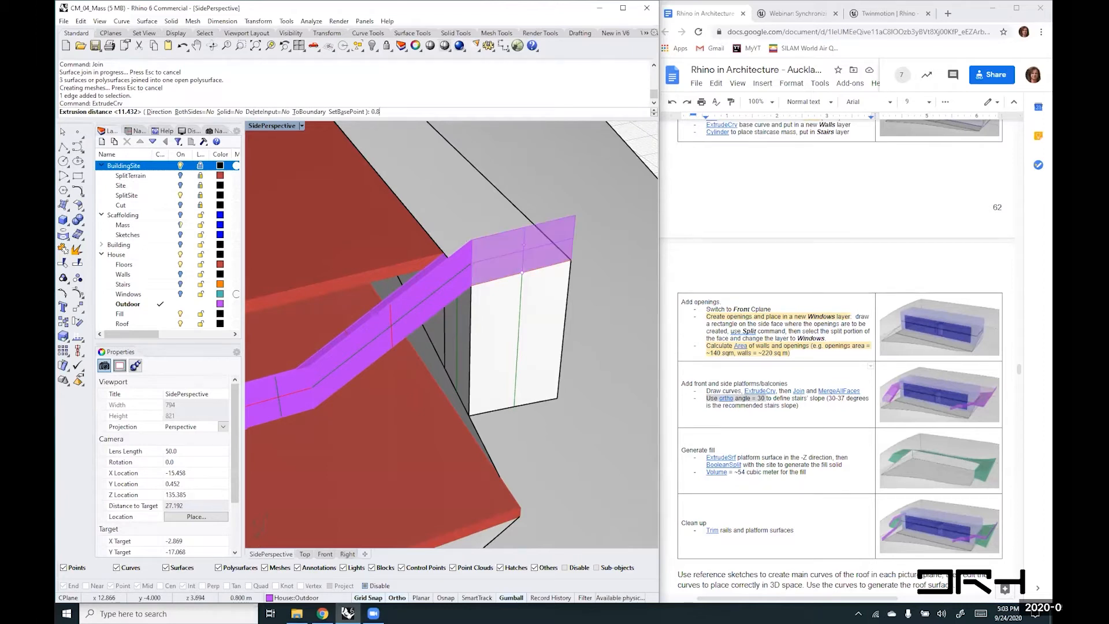
{"action": "key", "text": "Return"}
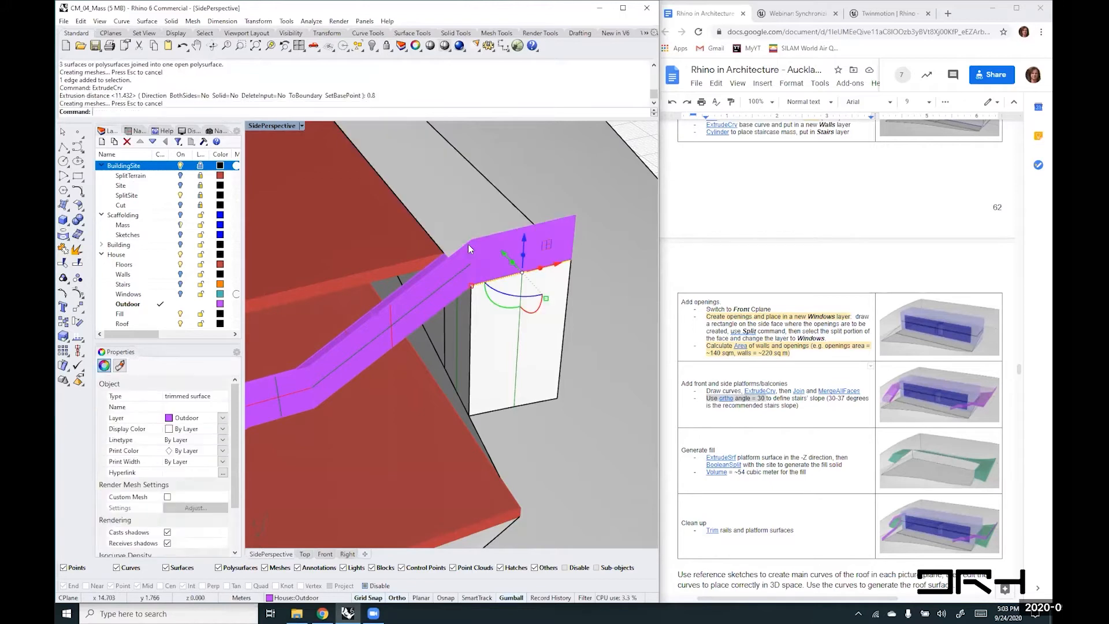
- Extrude the platform's long outer surface edge beside the short rail upward 0.8 m with ExtrudeCrv
{"action": "scroll", "coordinate": [469, 245], "scroll_direction": "down", "scroll_amount": 9}
{"action": "right_click_drag", "start_coordinate": [628, 209], "coordinate": [496, 231]}
{"action": "scroll", "coordinate": [312, 248], "scroll_direction": "up", "scroll_amount": 3}
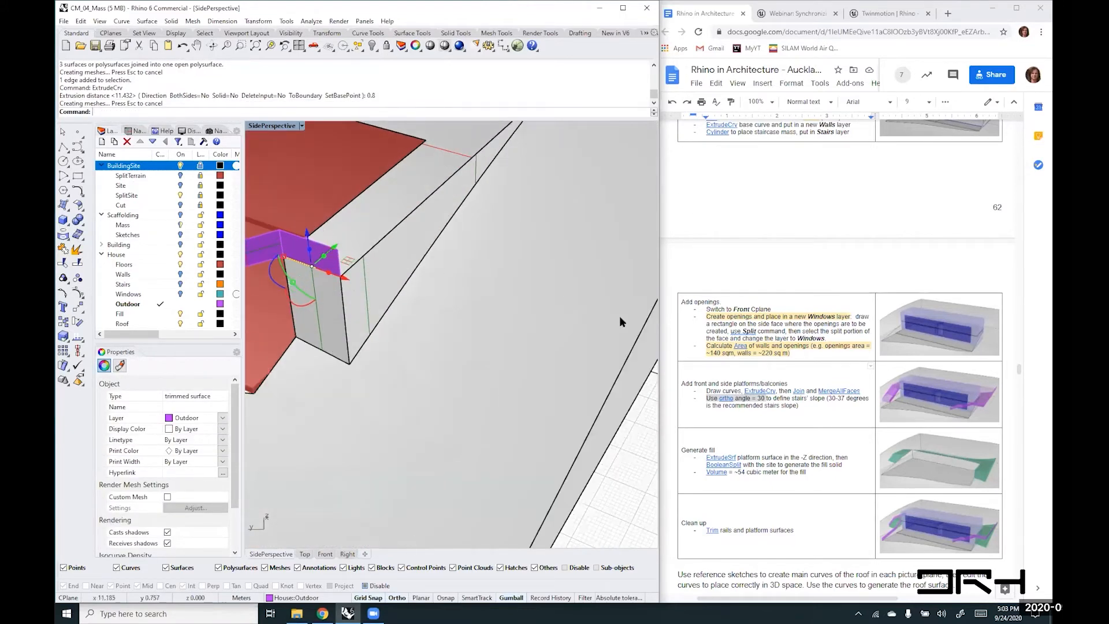
{"action": "left_click", "coordinate": [612, 484]}
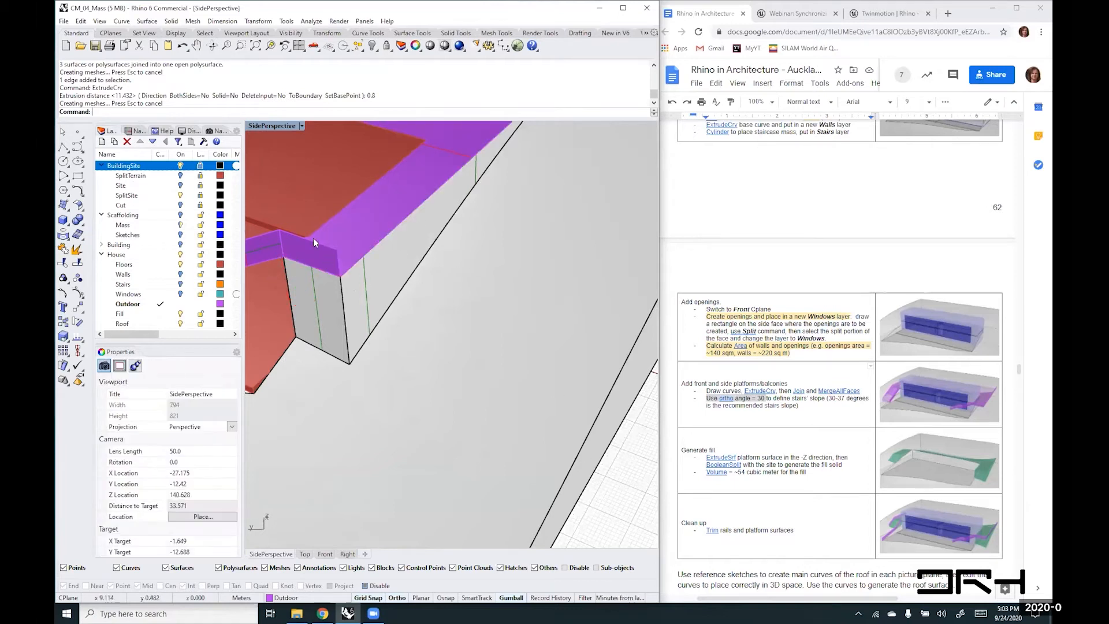
{"action": "left_click", "coordinate": [371, 260]}
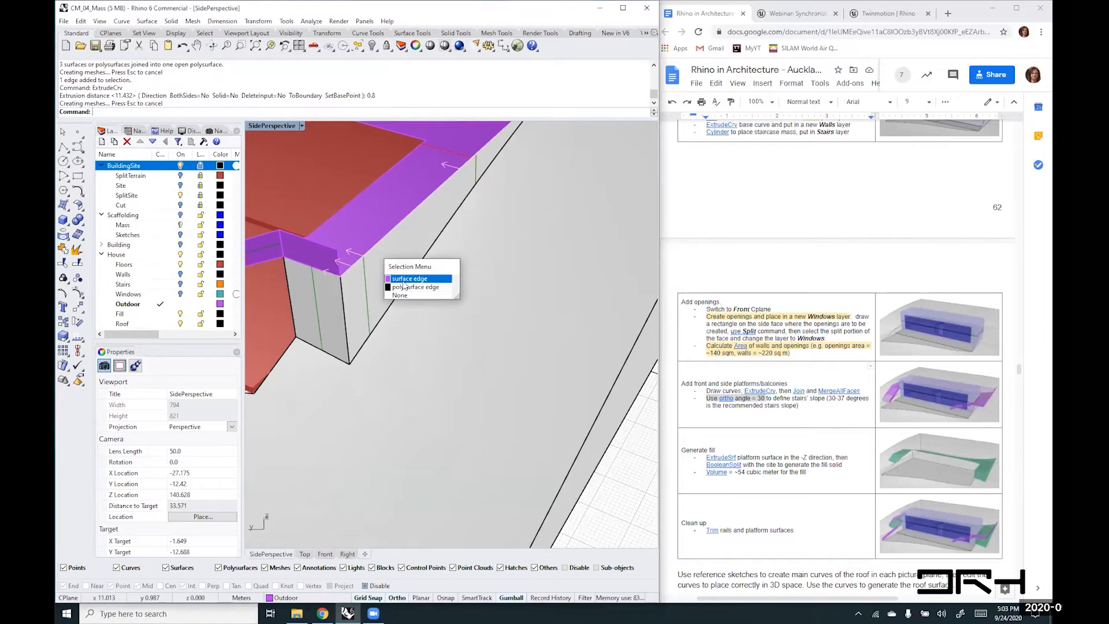
{"action": "left_click", "coordinate": [404, 279]}
{"action": "scroll", "coordinate": [405, 280], "scroll_direction": "down", "scroll_amount": 5}
{"action": "scroll", "coordinate": [359, 280], "scroll_direction": "up", "scroll_amount": 3}
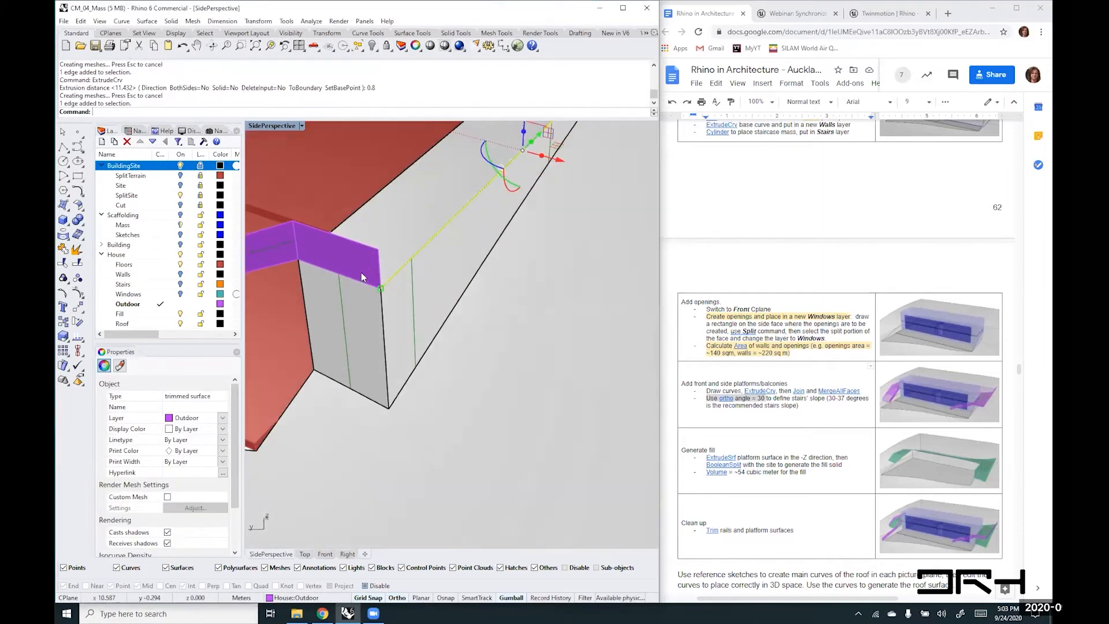
{"action": "type", "text": "ExtrudeCrv"}
{"action": "key", "text": "Return"}
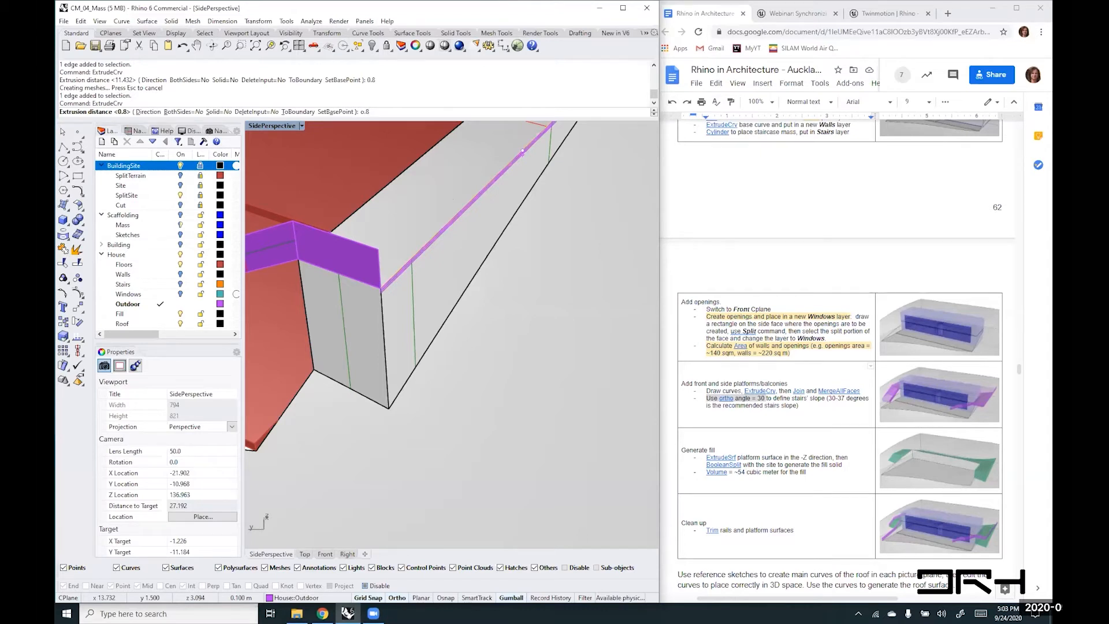
{"action": "key", "text": "BackSpace"}
{"action": "key", "text": "BackSpace"}
{"action": "type", "text": "0.8"}
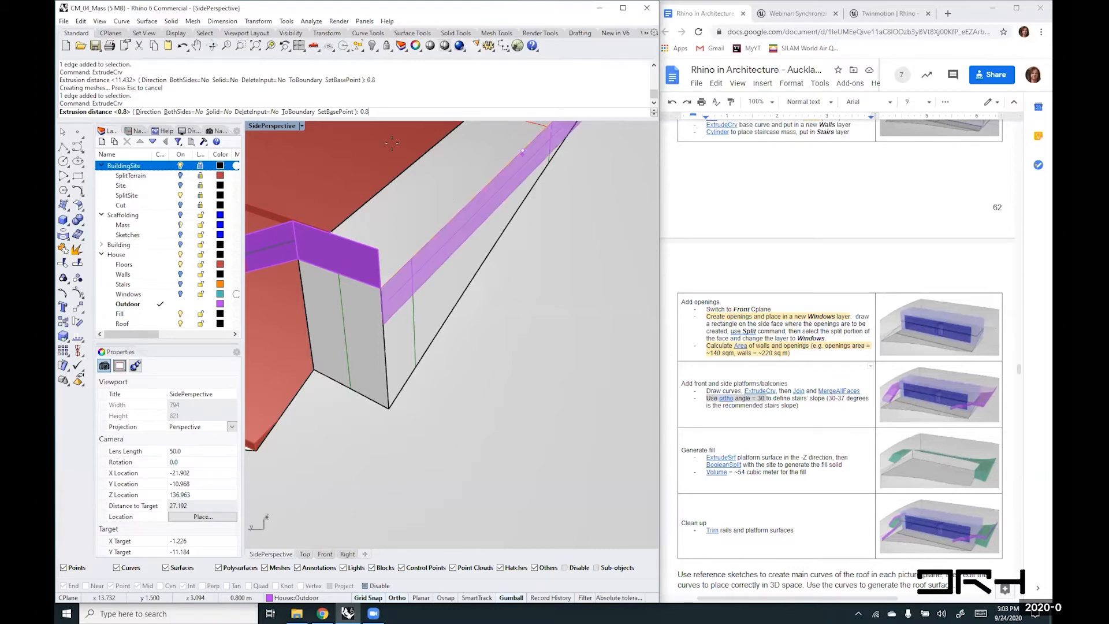
{"action": "key", "text": "Return"}
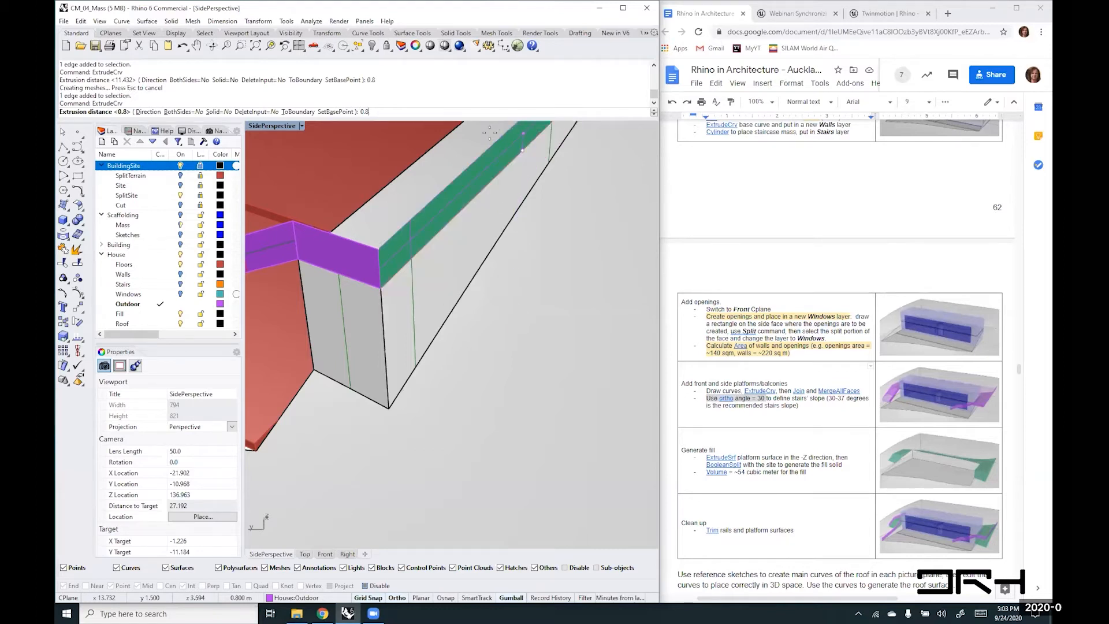
- Join the platform's short and long rail extrusions at the corner into one polysurface, and clear the selection
{"action": "scroll", "coordinate": [431, 257], "scroll_direction": "down", "scroll_amount": 13}
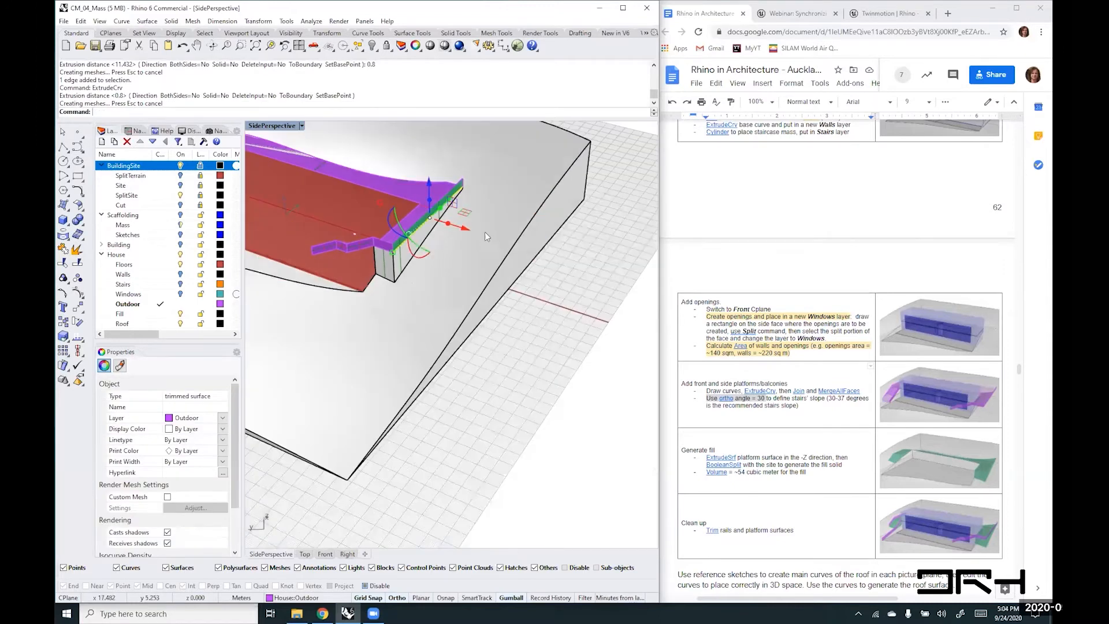
{"action": "right_click_drag", "start_coordinate": [484, 232], "coordinate": [545, 331]}
{"action": "scroll", "coordinate": [539, 309], "scroll_direction": "up", "scroll_amount": 7}
{"action": "scroll", "coordinate": [528, 320], "scroll_direction": "down", "scroll_amount": 10}
{"action": "key", "text": "Escape"}
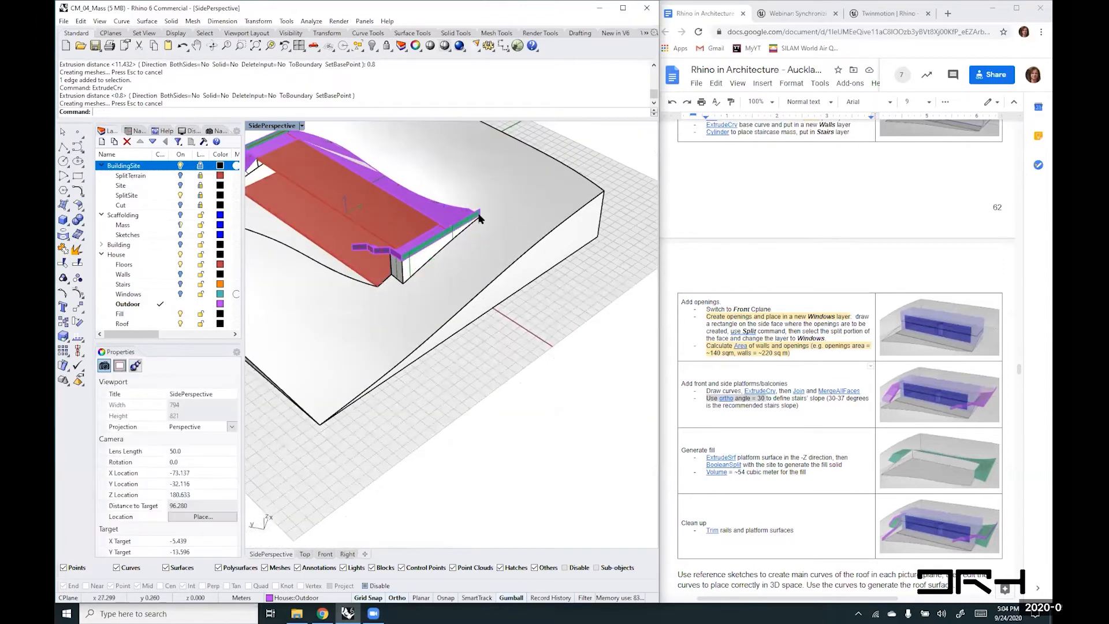
{"action": "scroll", "coordinate": [435, 226], "scroll_direction": "up", "scroll_amount": 11}
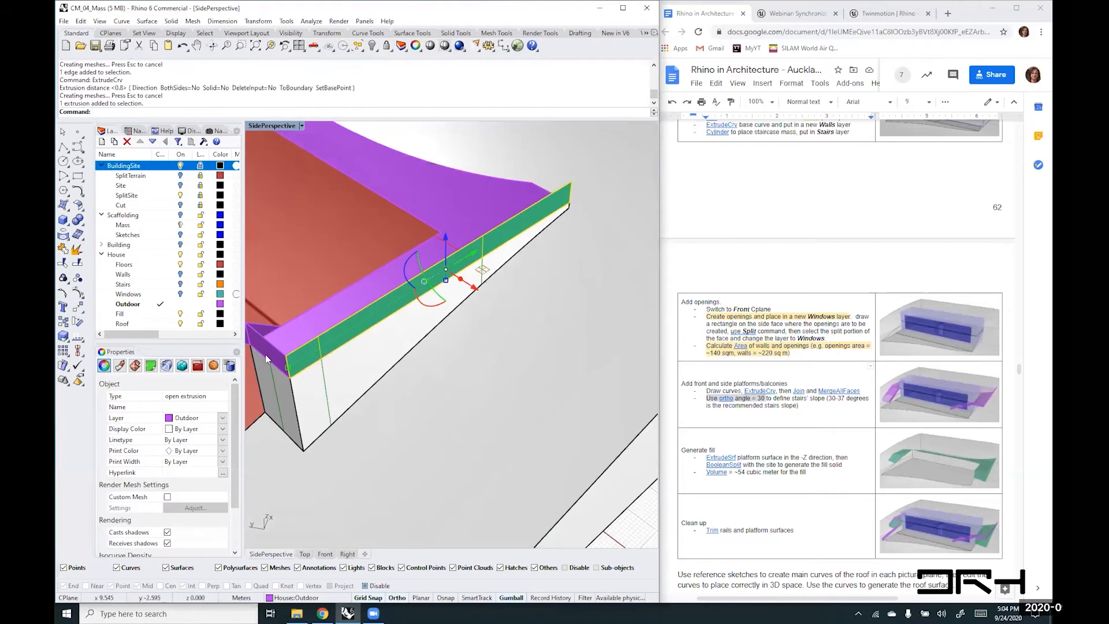
{"action": "left_click", "coordinate": [266, 358]}
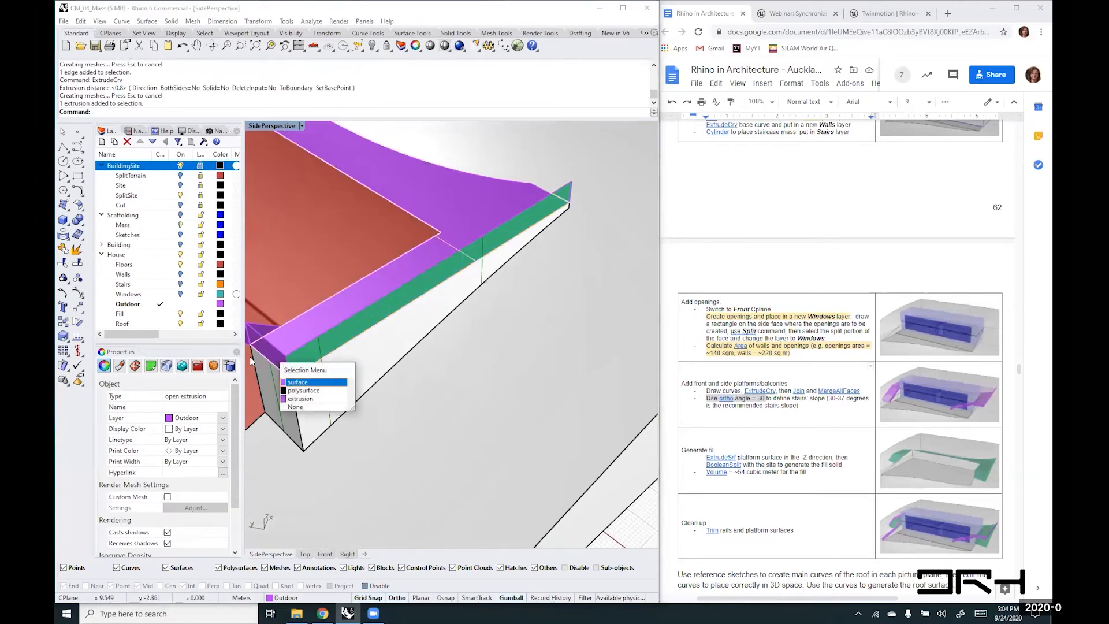
{"action": "left_click", "coordinate": [308, 387]}
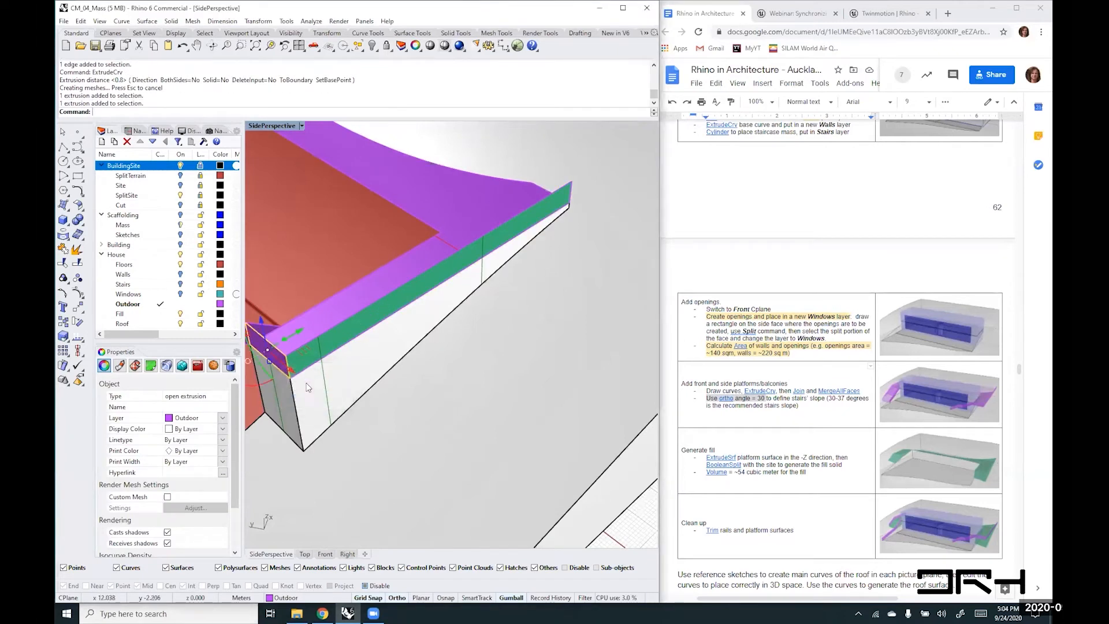
{"action": "left_click", "coordinate": [331, 352]}
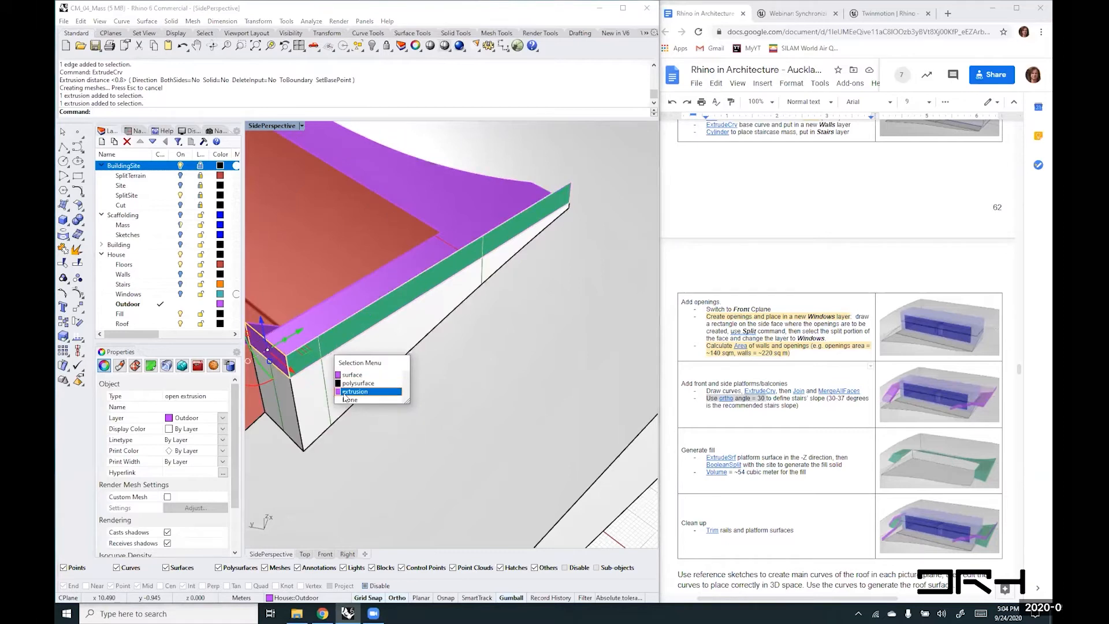
{"action": "left_click", "coordinate": [347, 392]}
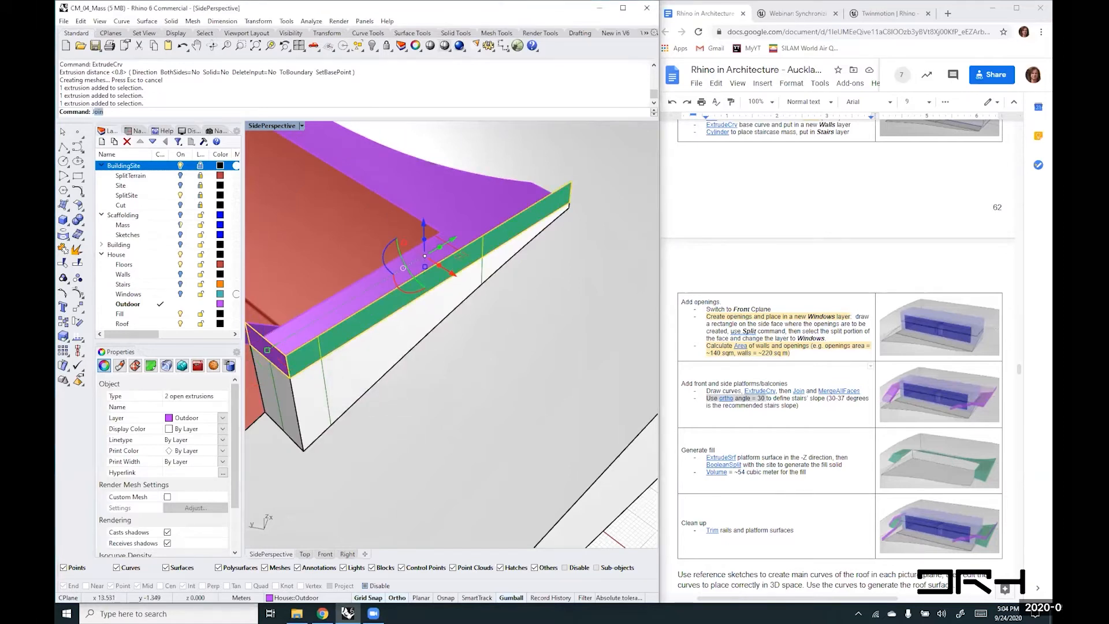
{"action": "key", "text": "Return"}
{"action": "scroll", "coordinate": [373, 404], "scroll_direction": "down", "scroll_amount": 3}
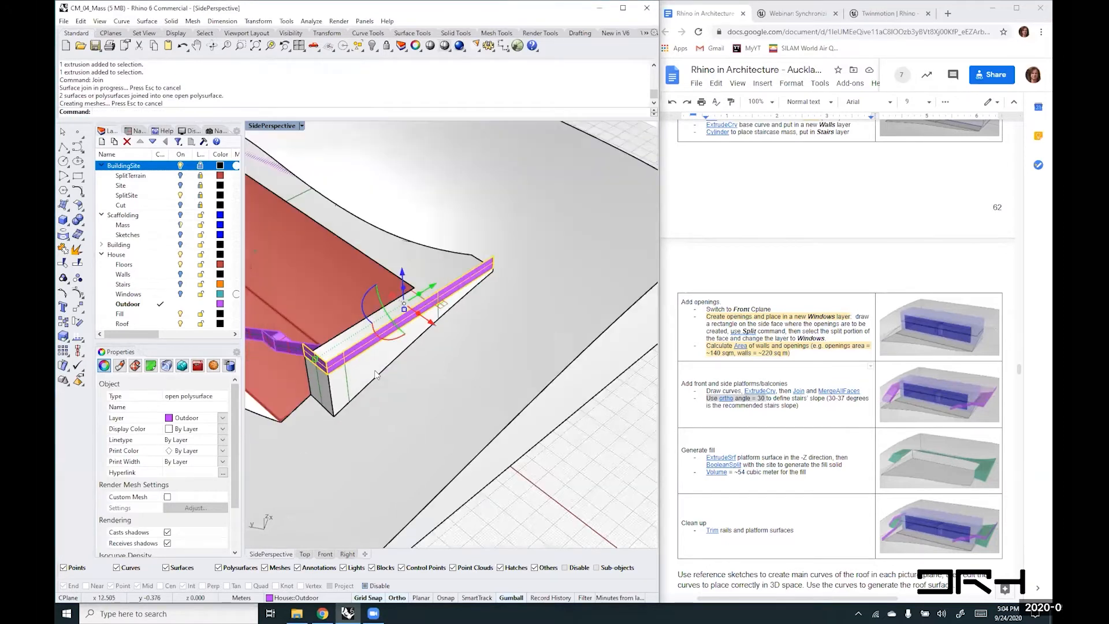
{"action": "key", "text": "Escape"}
- Turn on the Walls, Stairs and Windows sublayers of the House layer
{"action": "right_click_drag", "start_coordinate": [370, 427], "coordinate": [453, 469], "text": "shift"}
{"action": "scroll", "coordinate": [366, 411], "scroll_direction": "down", "scroll_amount": 6}
{"action": "scroll", "coordinate": [366, 410], "scroll_direction": "up", "scroll_amount": 2}
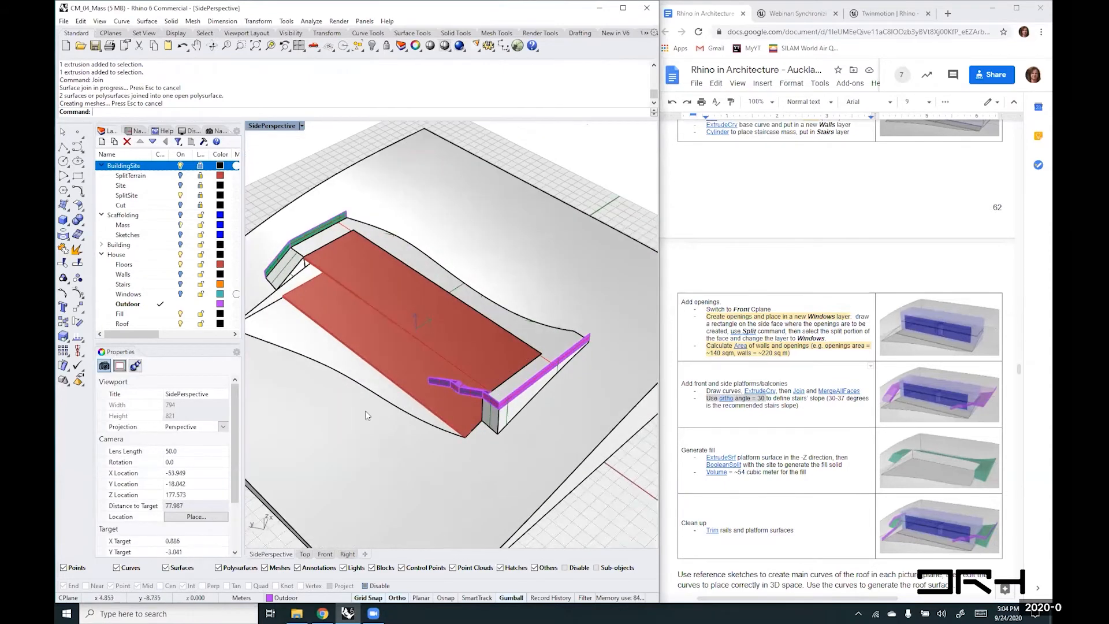
{"action": "right_click_drag", "start_coordinate": [366, 411], "coordinate": [489, 394]}
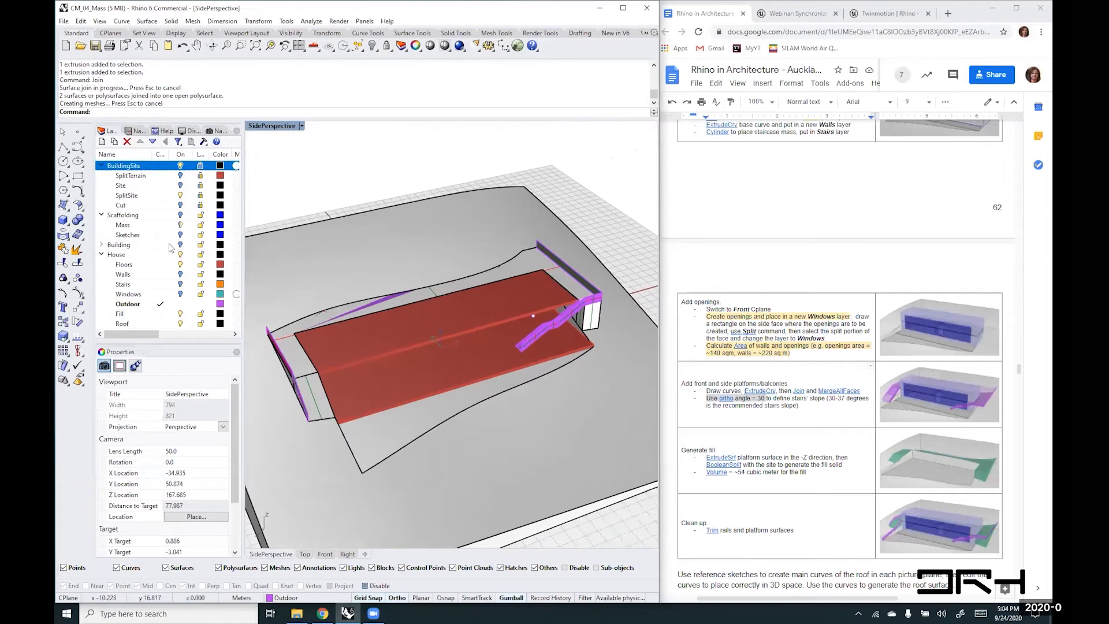
{"action": "left_click", "coordinate": [180, 274]}
{"action": "left_click", "coordinate": [180, 284]}
{"action": "left_click", "coordinate": [180, 294]}
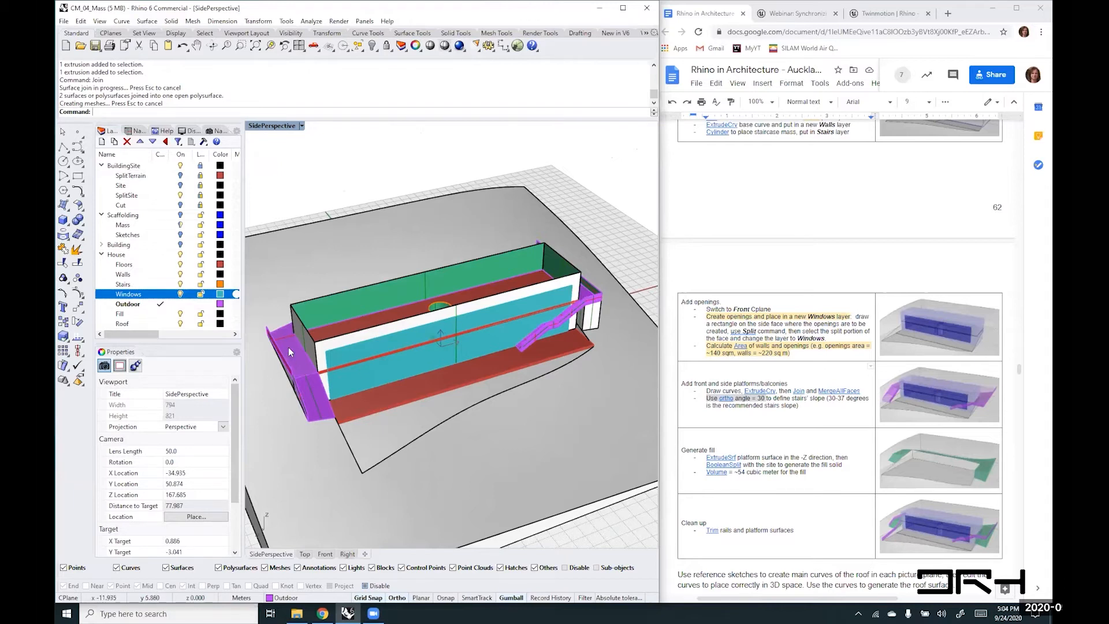
- Switch the SidePerspective viewport to Rendered display and examine the house, platforms and stair rails from several sides
{"action": "right_click_drag", "start_coordinate": [289, 347], "coordinate": [358, 336]}
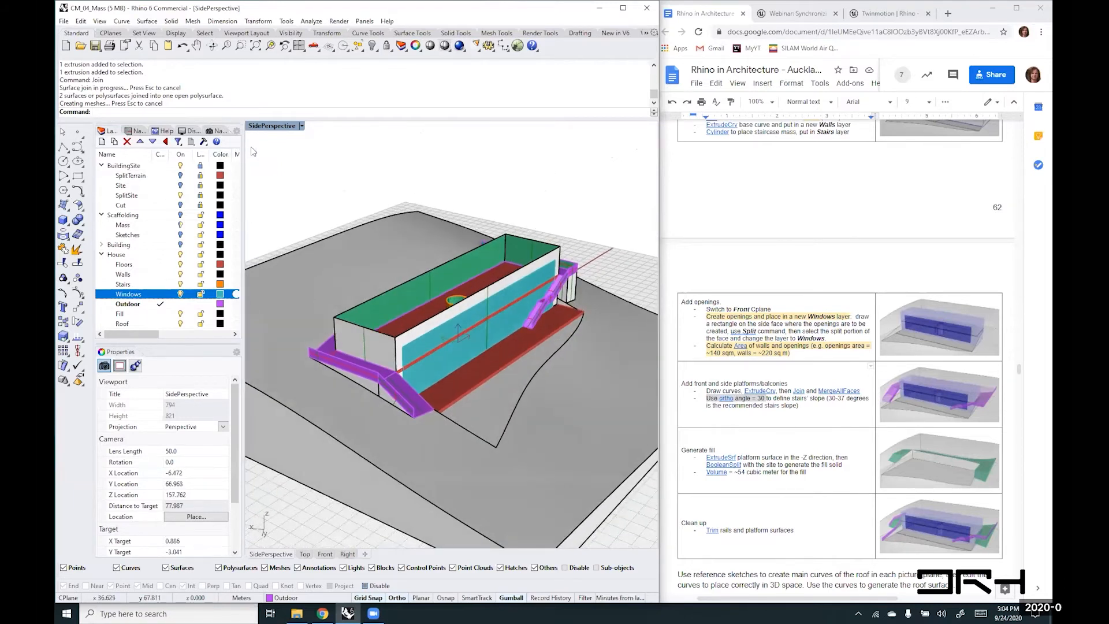
{"action": "left_click", "coordinate": [302, 126]}
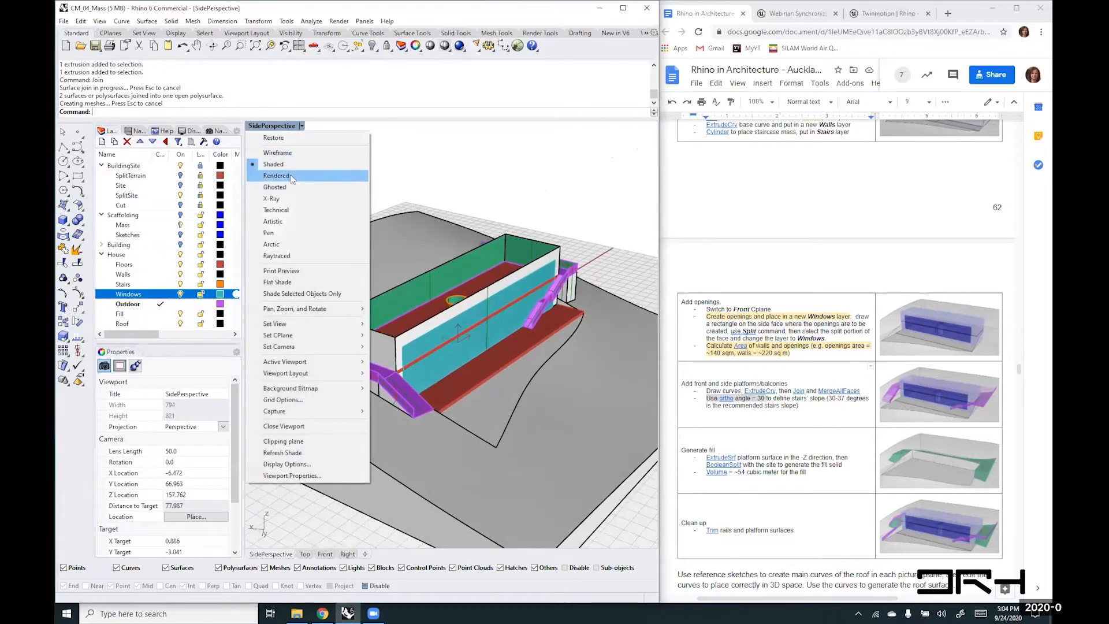
{"action": "left_click", "coordinate": [276, 176]}
{"action": "right_click_drag", "start_coordinate": [452, 345], "coordinate": [391, 337]}
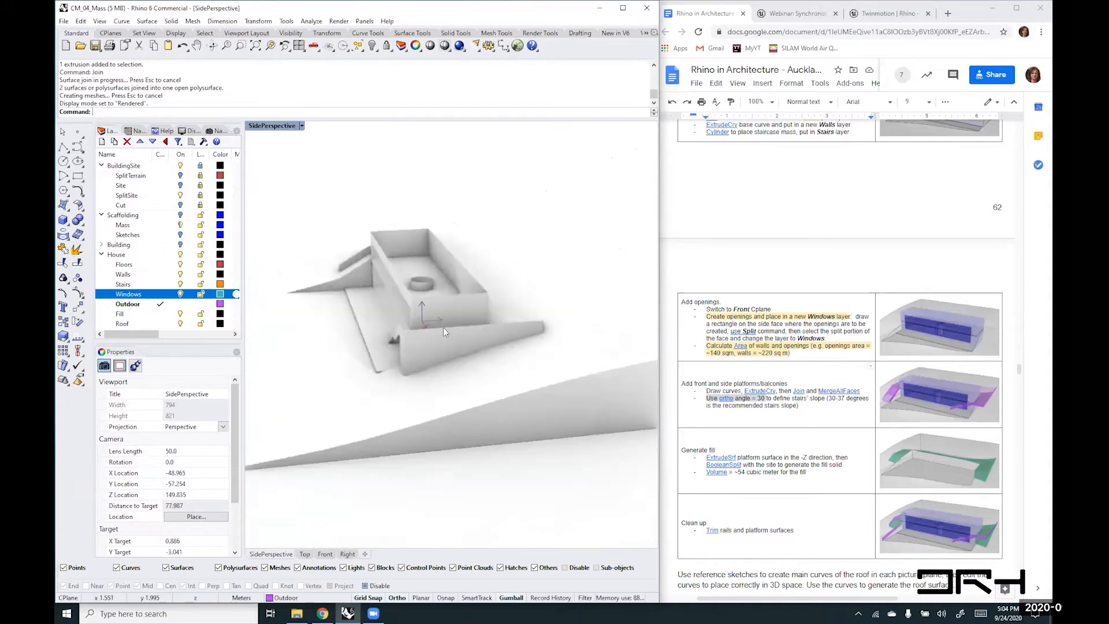
{"action": "scroll", "coordinate": [442, 327], "scroll_direction": "up", "scroll_amount": 6}
{"action": "mouse_move", "coordinate": [586, 309]}
{"action": "right_mouse_down"}
{"action": "mouse_move", "coordinate": [427, 306]}
{"action": "mouse_move", "coordinate": [460, 330]}
{"action": "mouse_move", "coordinate": [550, 324]}
{"action": "mouse_move", "coordinate": [485, 322]}
{"action": "mouse_move", "coordinate": [573, 310]}
{"action": "right_mouse_up"}
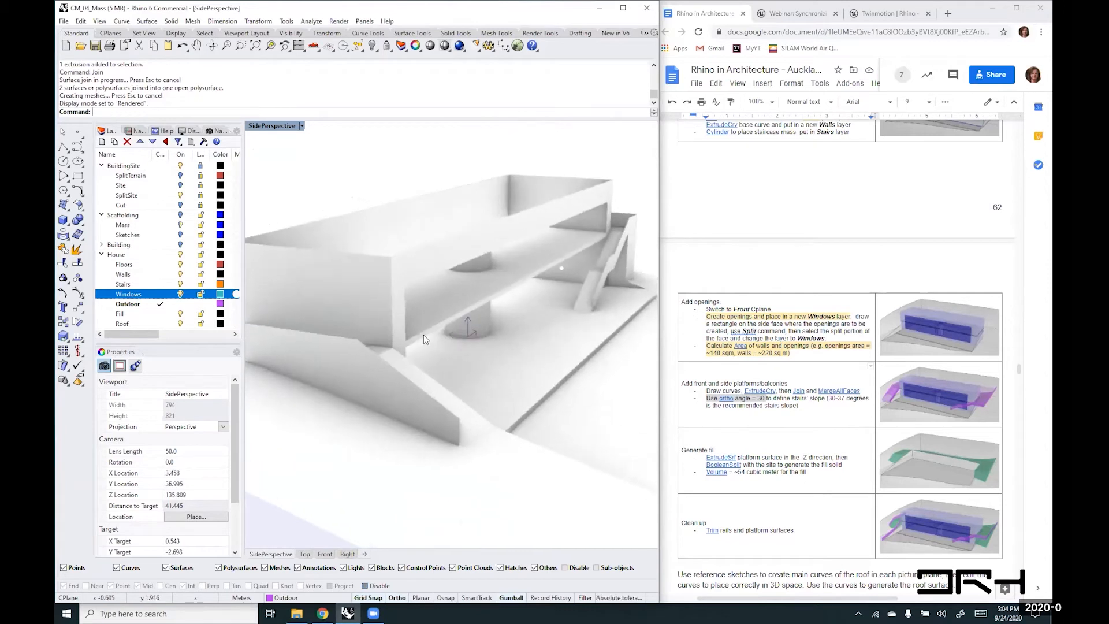
{"action": "scroll", "coordinate": [424, 335], "scroll_direction": "down", "scroll_amount": 3}
{"action": "right_click_drag", "start_coordinate": [438, 331], "coordinate": [437, 331]}
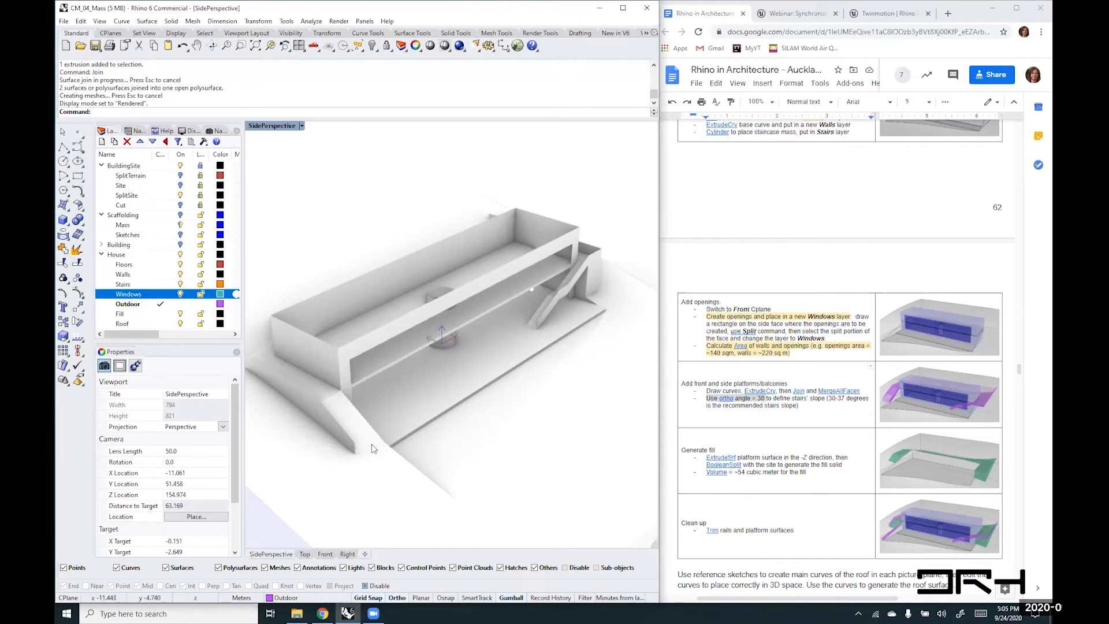
{"action": "right_click_drag", "start_coordinate": [346, 480], "coordinate": [441, 440]}
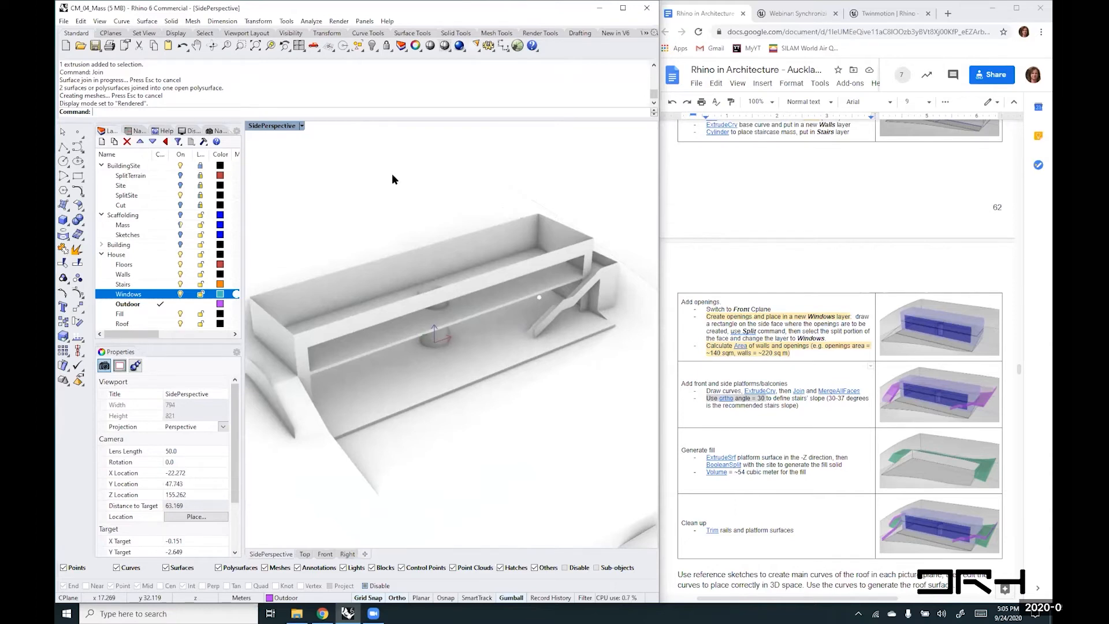
{"action": "scroll", "coordinate": [961, 515], "scroll_direction": "down", "scroll_amount": 3}
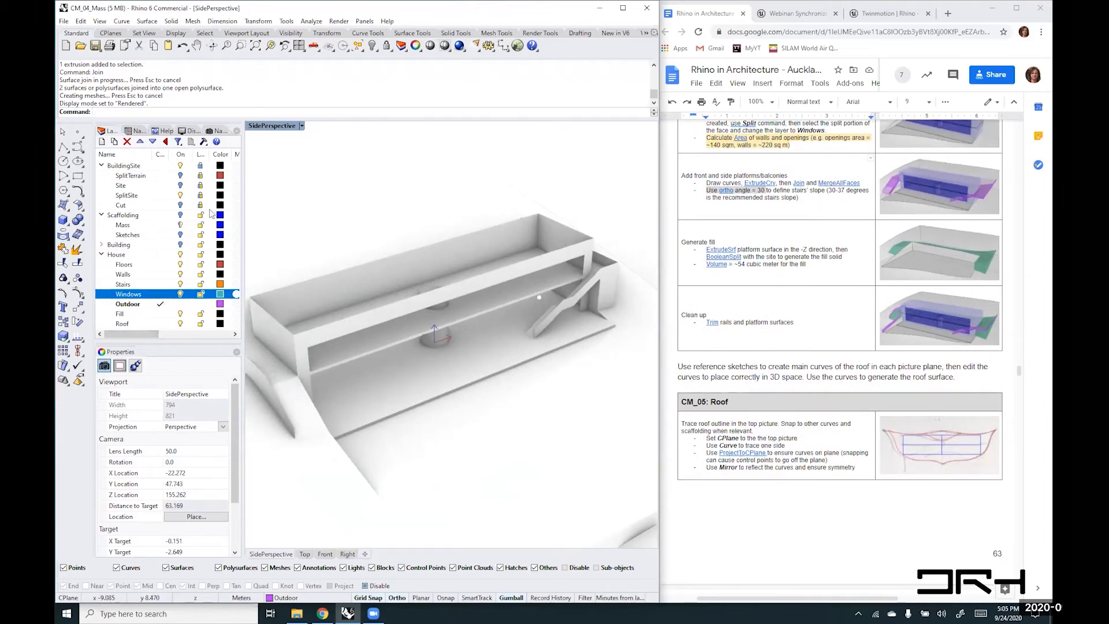
{"action": "right_click_drag", "start_coordinate": [375, 339], "coordinate": [390, 340]}
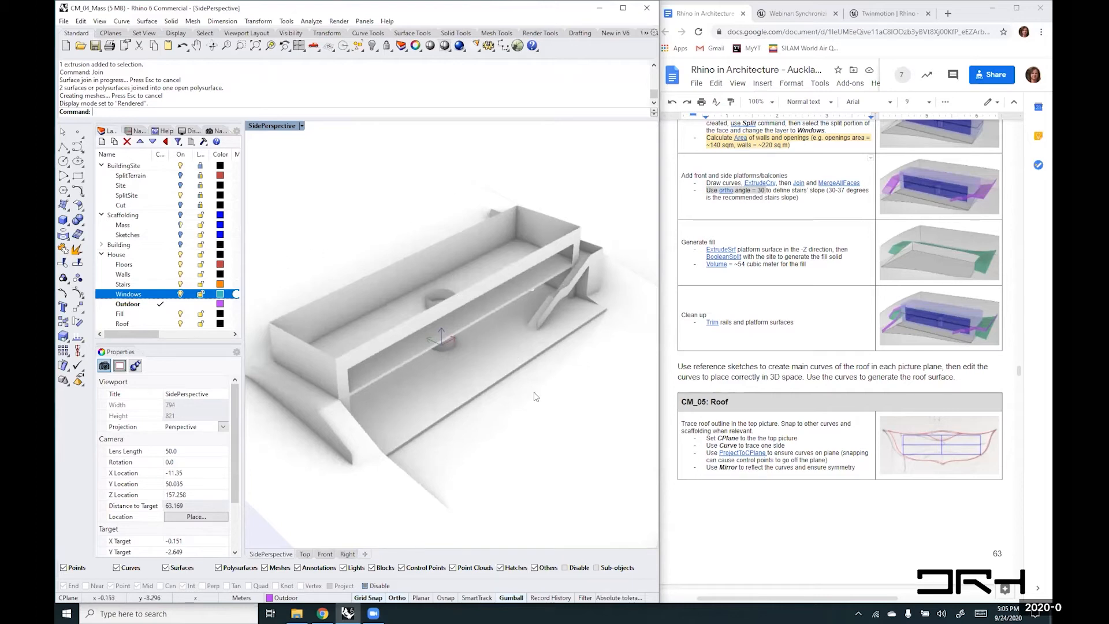
- Collapse the House and BuildingSite layer groups and set the SidePerspective viewport to Ghosted display
{"action": "left_click", "coordinate": [101, 255]}
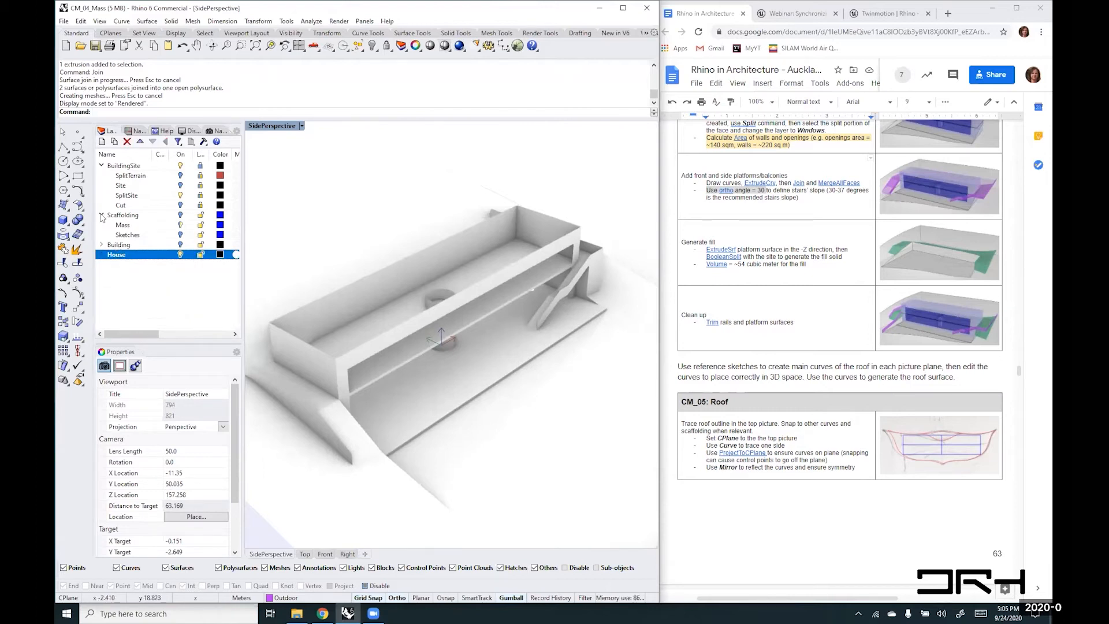
{"action": "left_click", "coordinate": [101, 166]}
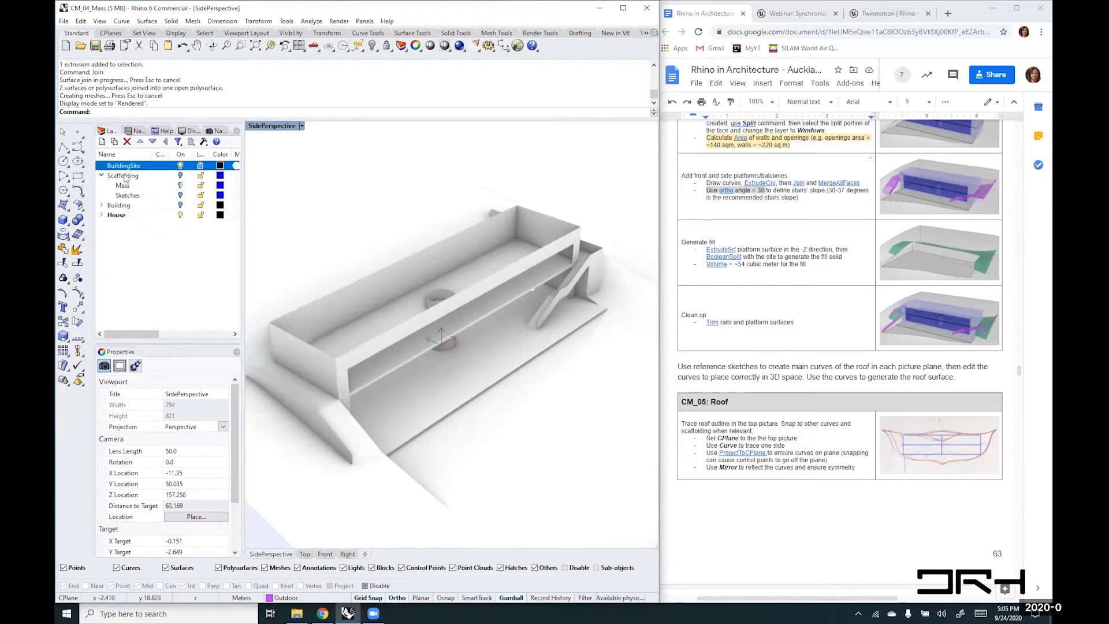
{"action": "left_click", "coordinate": [301, 125]}
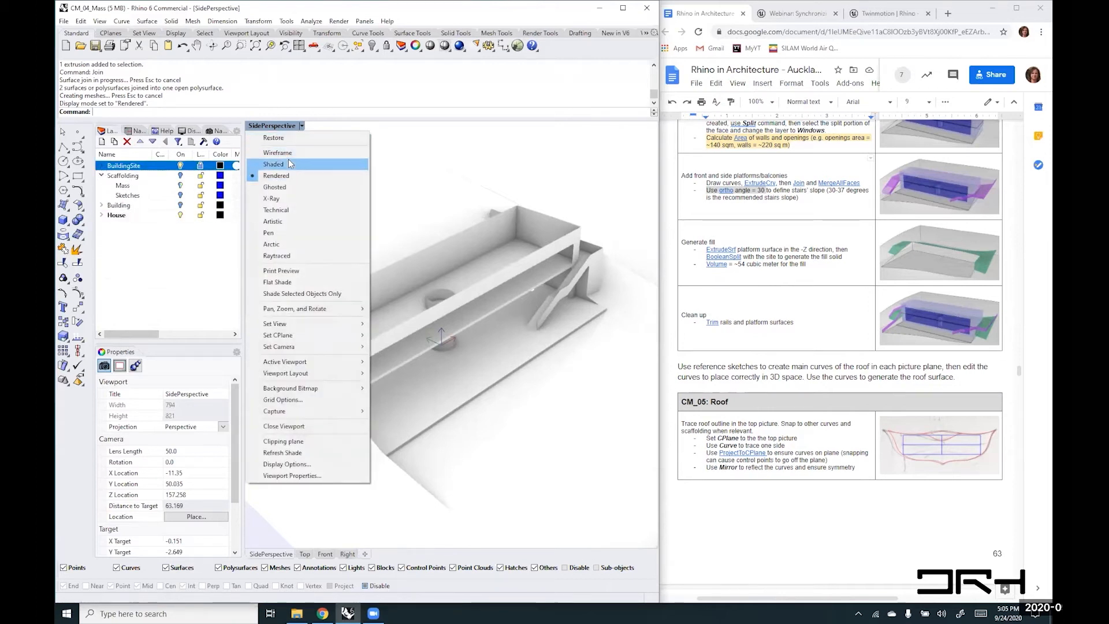
{"action": "left_click", "coordinate": [276, 187]}
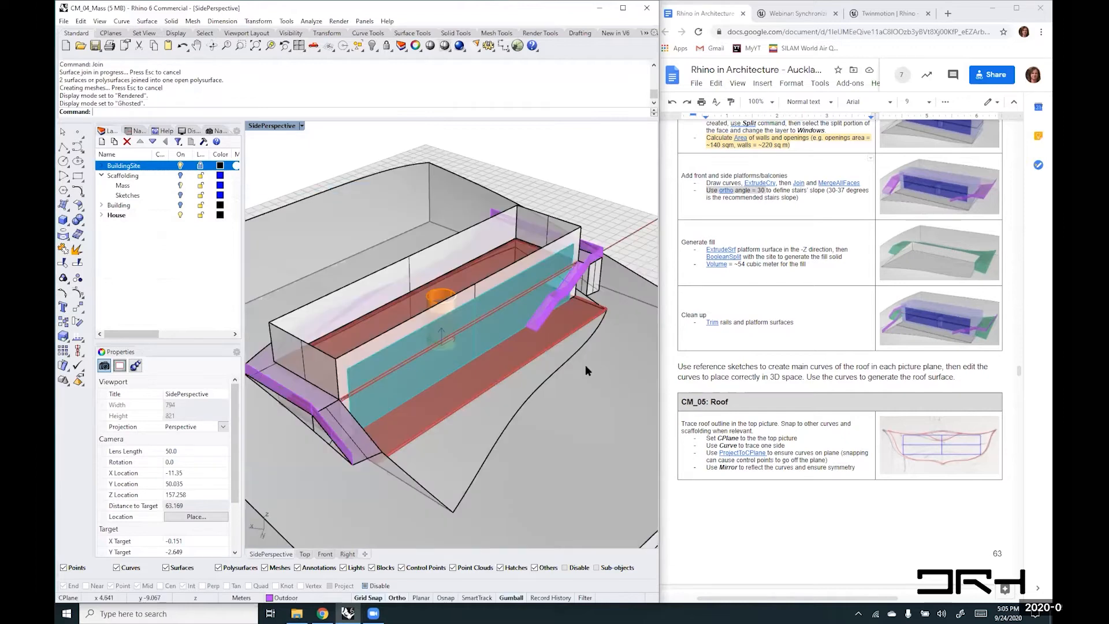
{"action": "right_click_drag", "start_coordinate": [405, 350], "coordinate": [446, 343]}
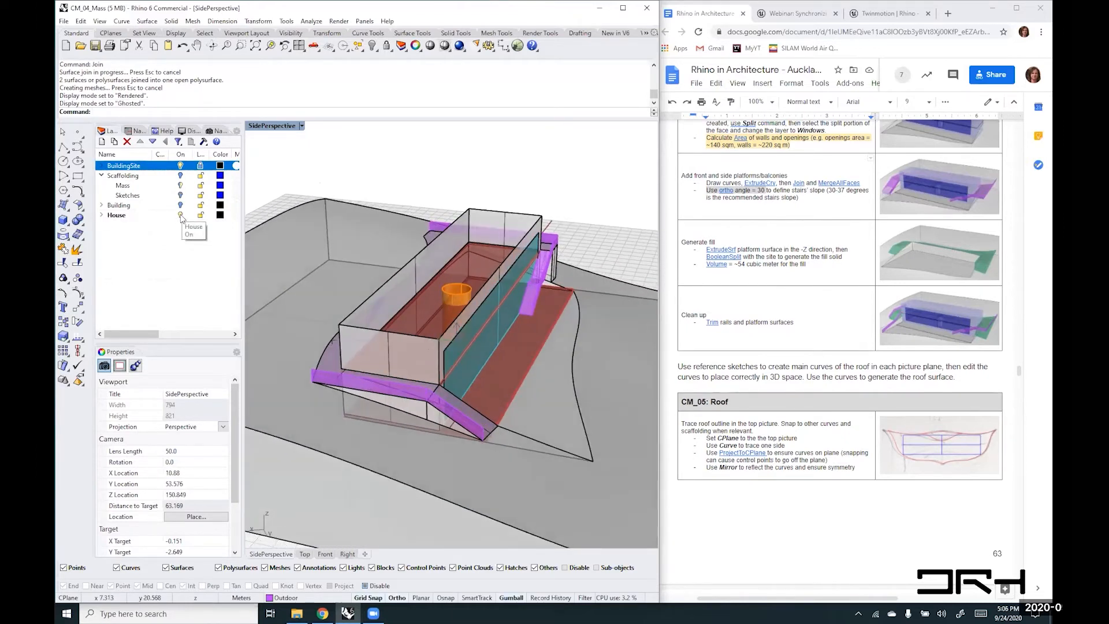
- Make Scaffolding the current layer and turn off the House layer
{"action": "left_click", "coordinate": [180, 215]}
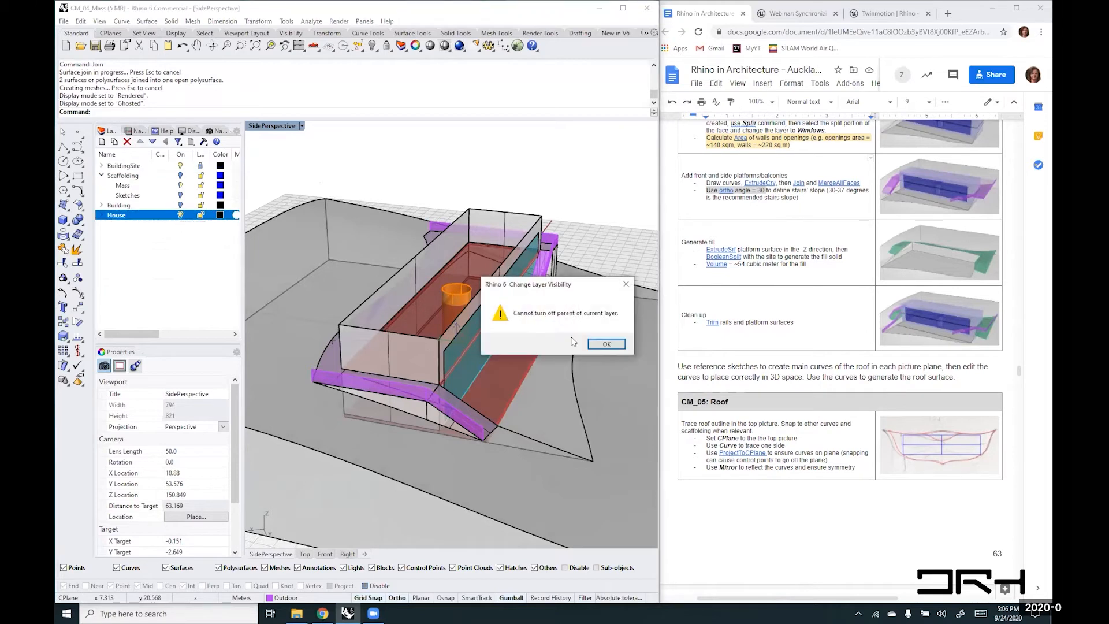
{"action": "left_click", "coordinate": [606, 345]}
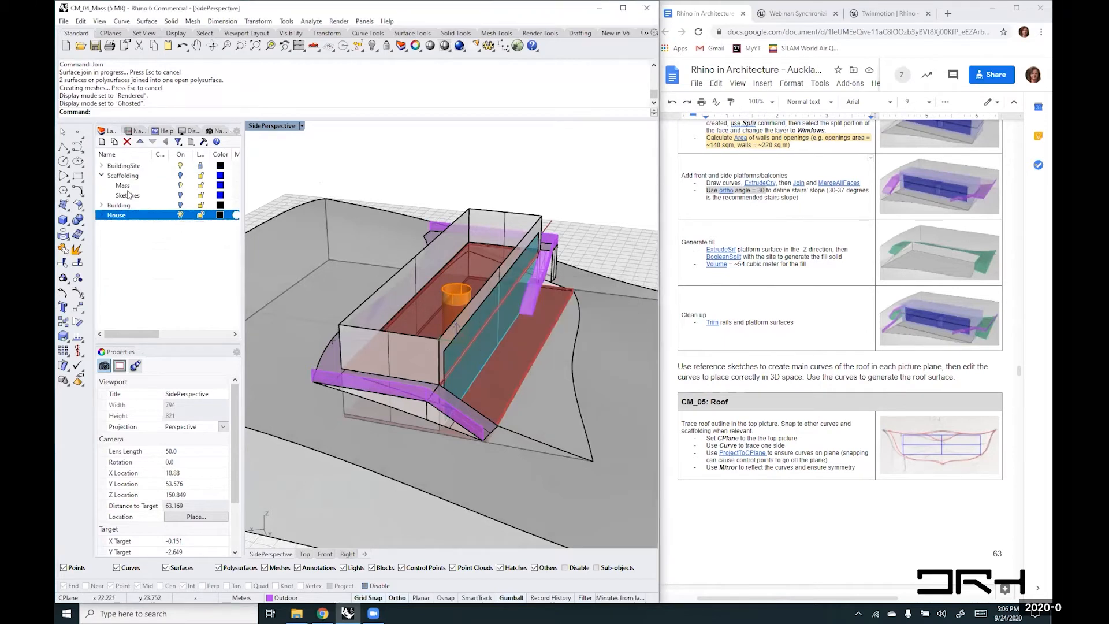
{"action": "left_click", "coordinate": [161, 177]}
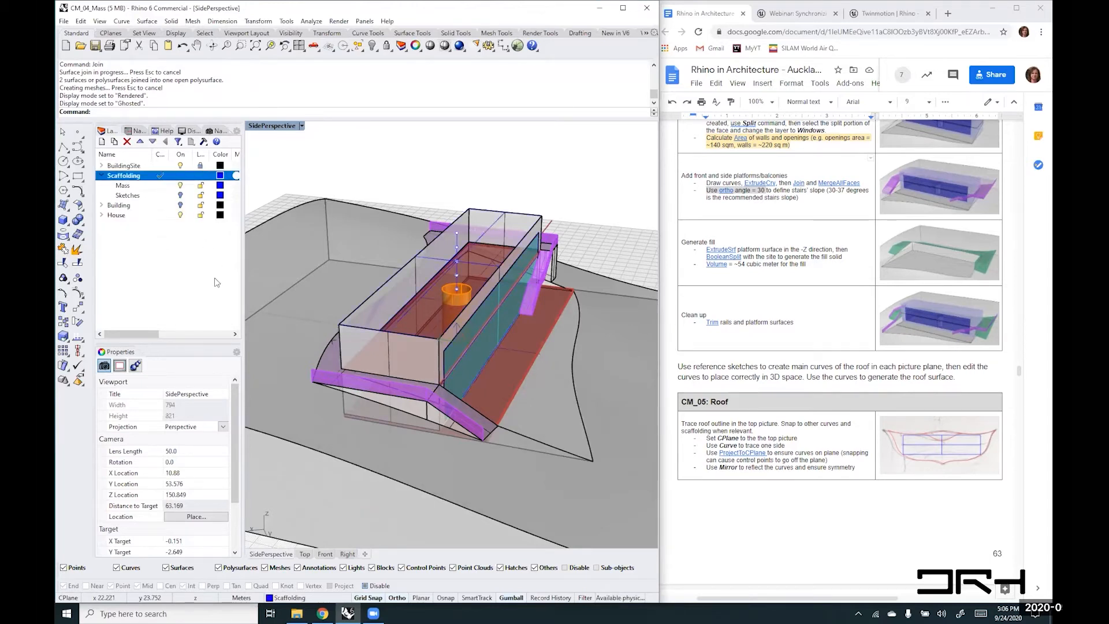
{"action": "left_click", "coordinate": [181, 213]}
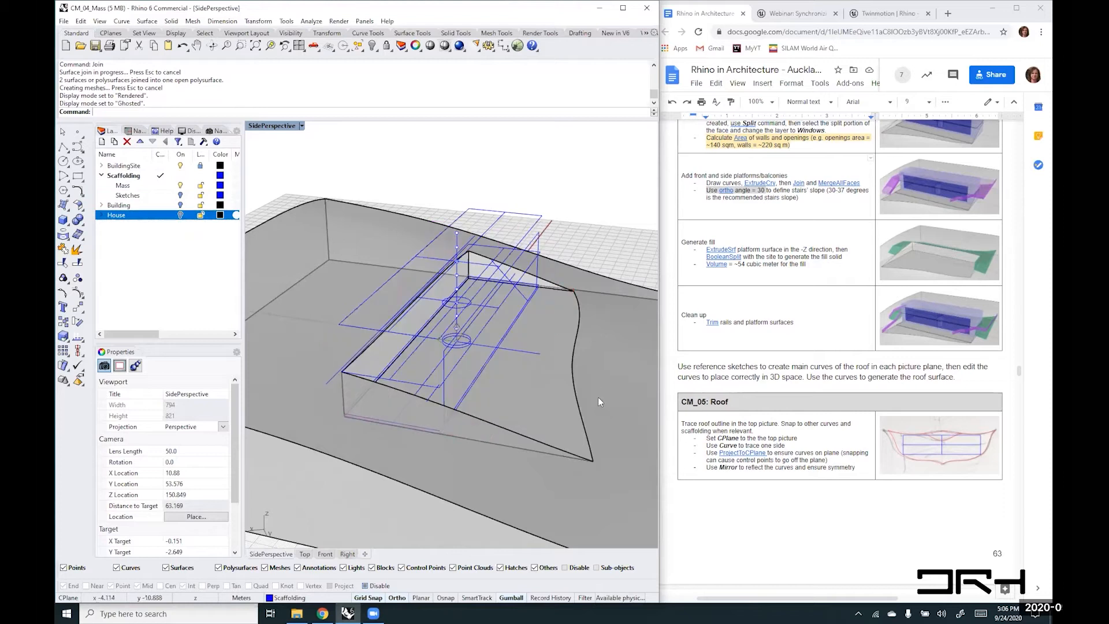
- Turn on the Sketches sublayer of the Scaffolding layer and orbit to view the reference sketches
{"action": "right_click_drag", "start_coordinate": [525, 388], "coordinate": [491, 394]}
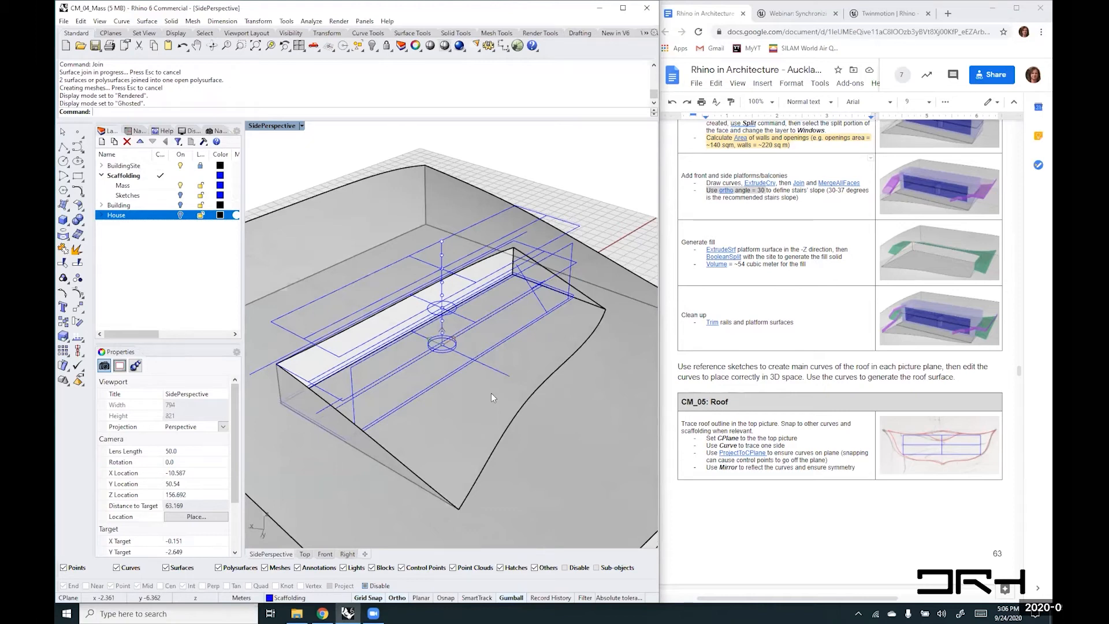
{"action": "left_click", "coordinate": [180, 195]}
{"action": "mouse_move", "coordinate": [485, 354]}
{"action": "right_mouse_down"}
{"action": "mouse_move", "coordinate": [555, 378]}
{"action": "mouse_move", "coordinate": [499, 369]}
{"action": "mouse_move", "coordinate": [517, 303]}
{"action": "mouse_move", "coordinate": [531, 311]}
{"action": "mouse_move", "coordinate": [470, 376]}
{"action": "mouse_move", "coordinate": [515, 328]}
{"action": "mouse_move", "coordinate": [370, 326]}
{"action": "mouse_move", "coordinate": [331, 222]}
{"action": "right_mouse_up"}
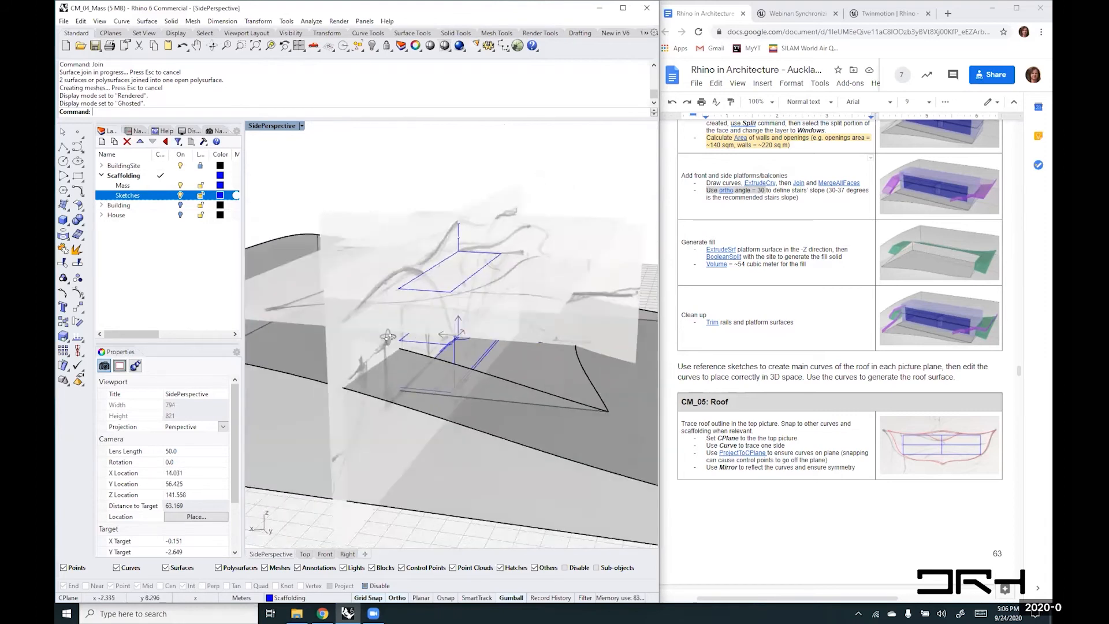
{"action": "left_click", "coordinate": [331, 222]}
{"action": "left_click", "coordinate": [516, 190], "text": "shift"}
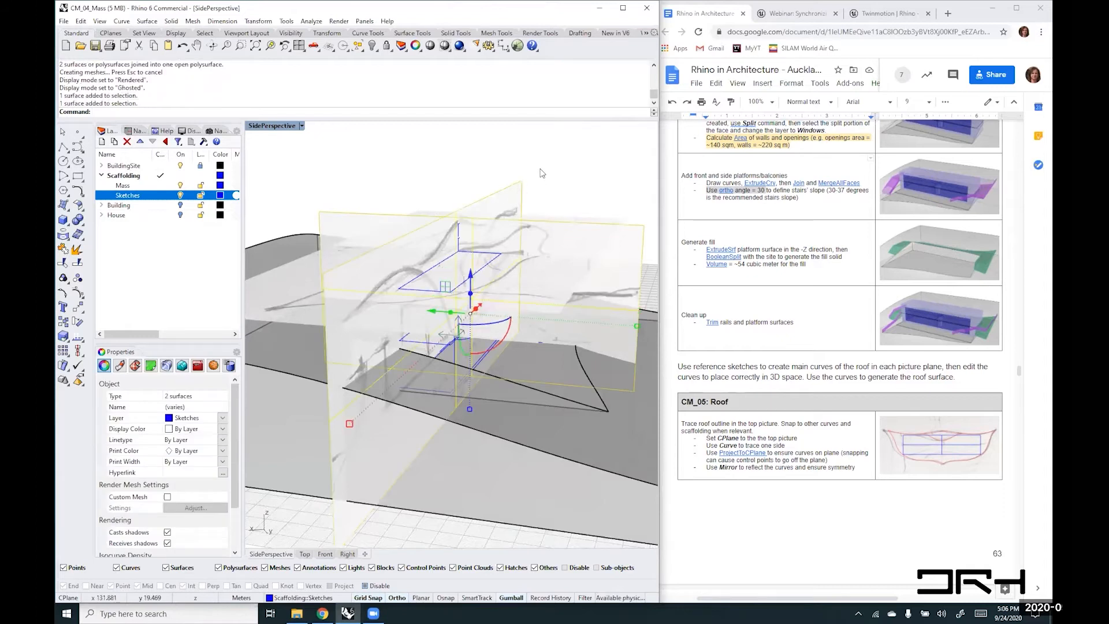
{"action": "key", "text": "Return"}
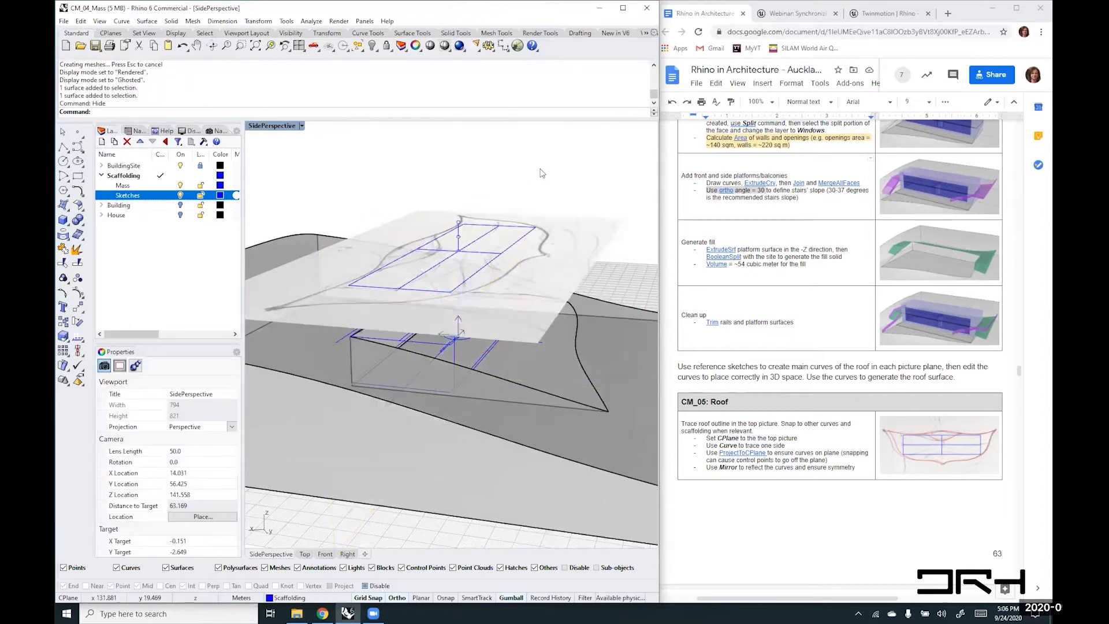
{"action": "key", "text": "ctrl+z"}
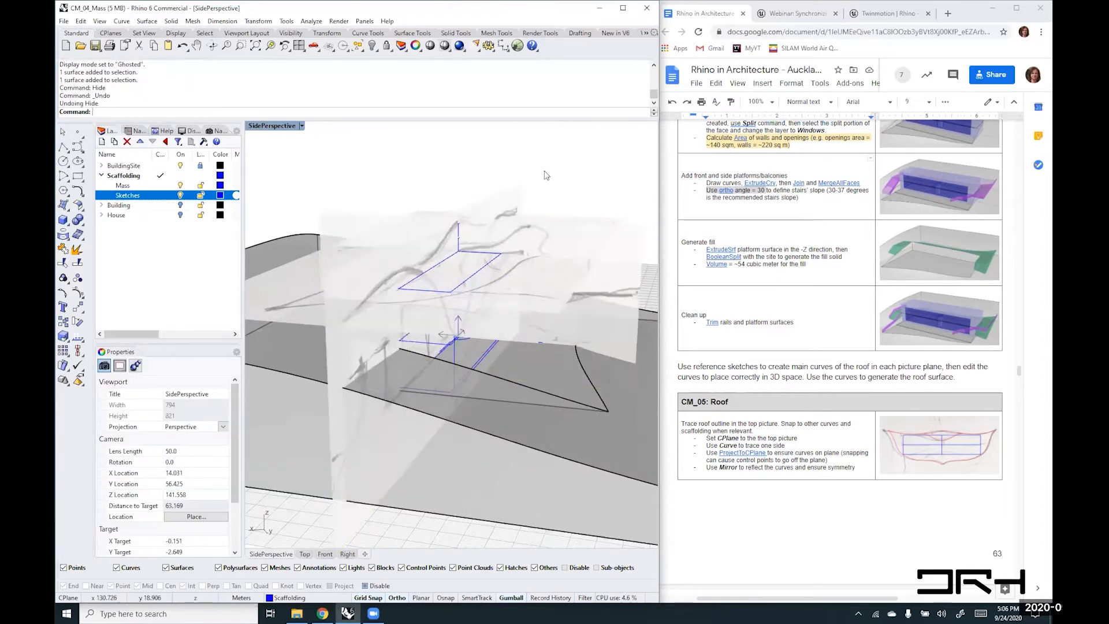
- Hide the lengthwise vertical sketch and the horizontal top sketch, leaving only the crosswise side sketch
{"action": "left_click", "coordinate": [511, 199]}
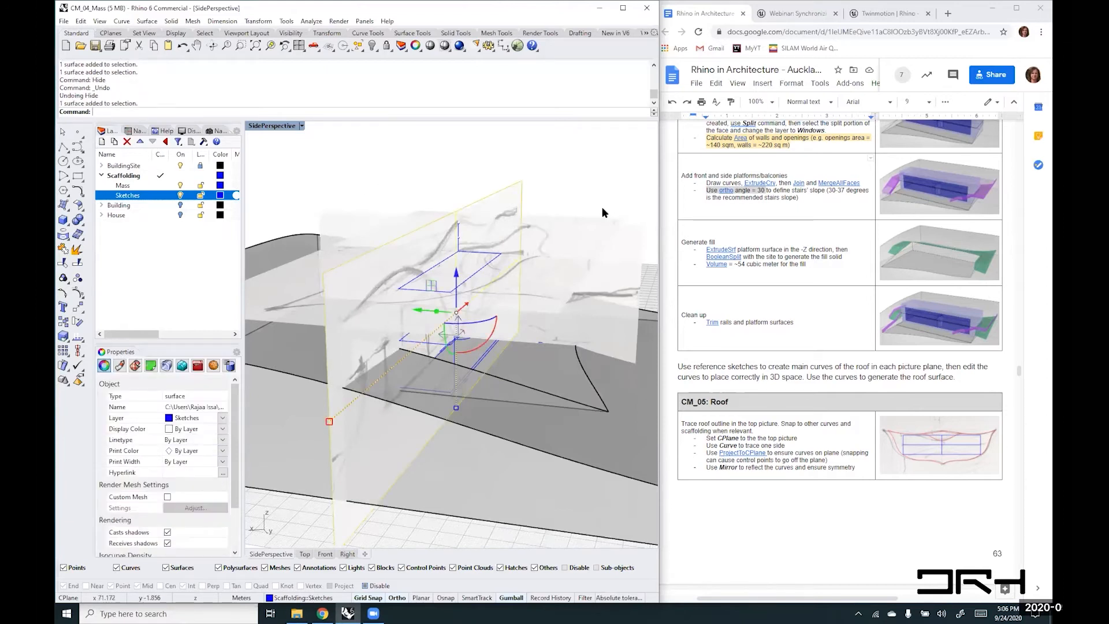
{"action": "right_click_drag", "start_coordinate": [619, 344], "coordinate": [462, 242]}
{"action": "left_click", "coordinate": [421, 155], "text": "shift"}
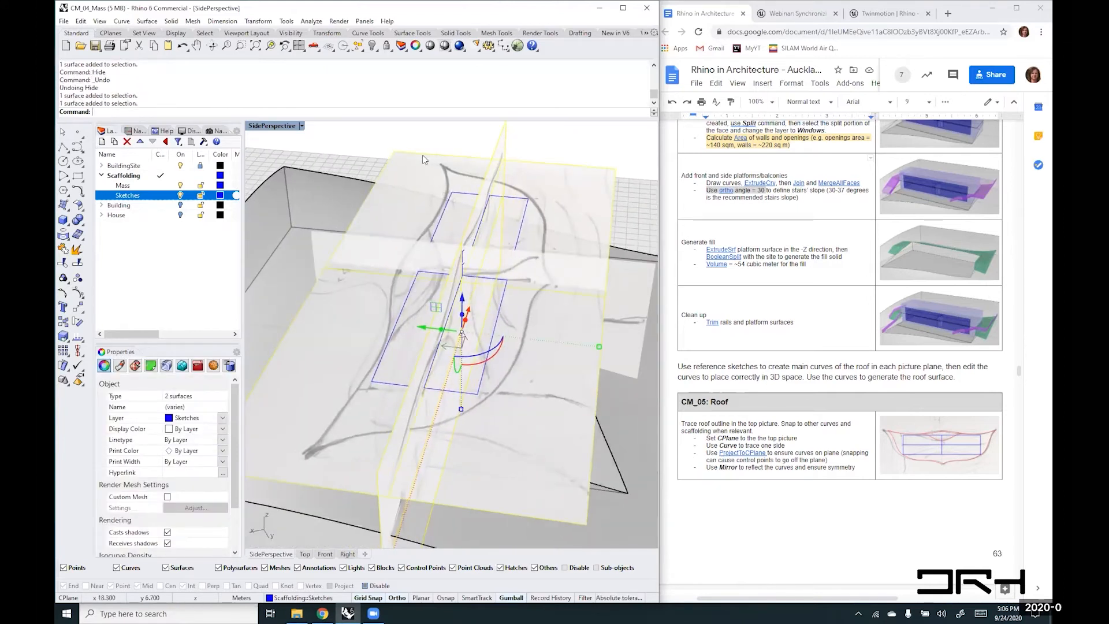
{"action": "key", "text": "Return"}
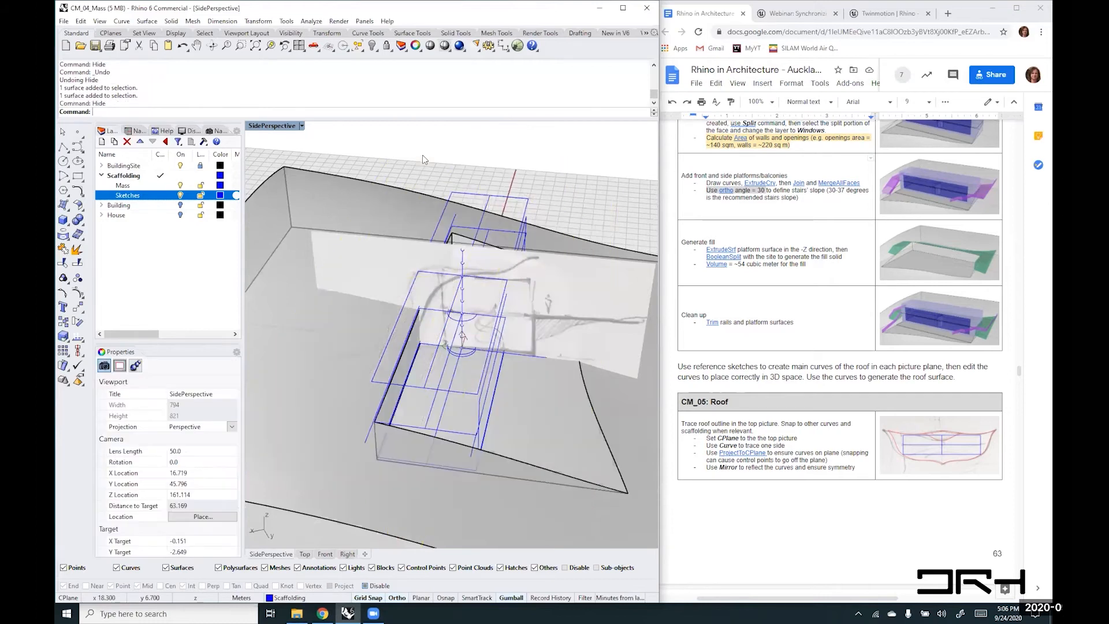
- Turn on object snaps and rotate the crosswise side sketch 180 degrees about the midpoint of its bottom edge
{"action": "mouse_move", "coordinate": [483, 326]}
{"action": "right_mouse_down"}
{"action": "mouse_move", "coordinate": [536, 312]}
{"action": "mouse_move", "coordinate": [465, 424]}
{"action": "mouse_move", "coordinate": [553, 321]}
{"action": "right_mouse_up"}
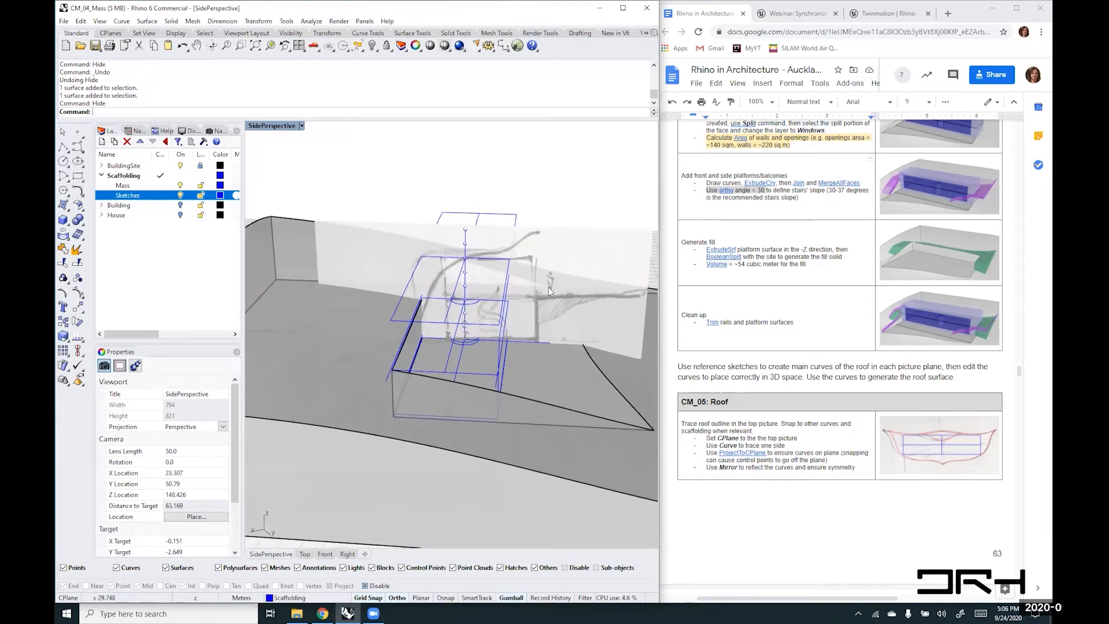
{"action": "right_click_drag", "start_coordinate": [549, 287], "coordinate": [569, 317]}
{"action": "left_click", "coordinate": [603, 288]}
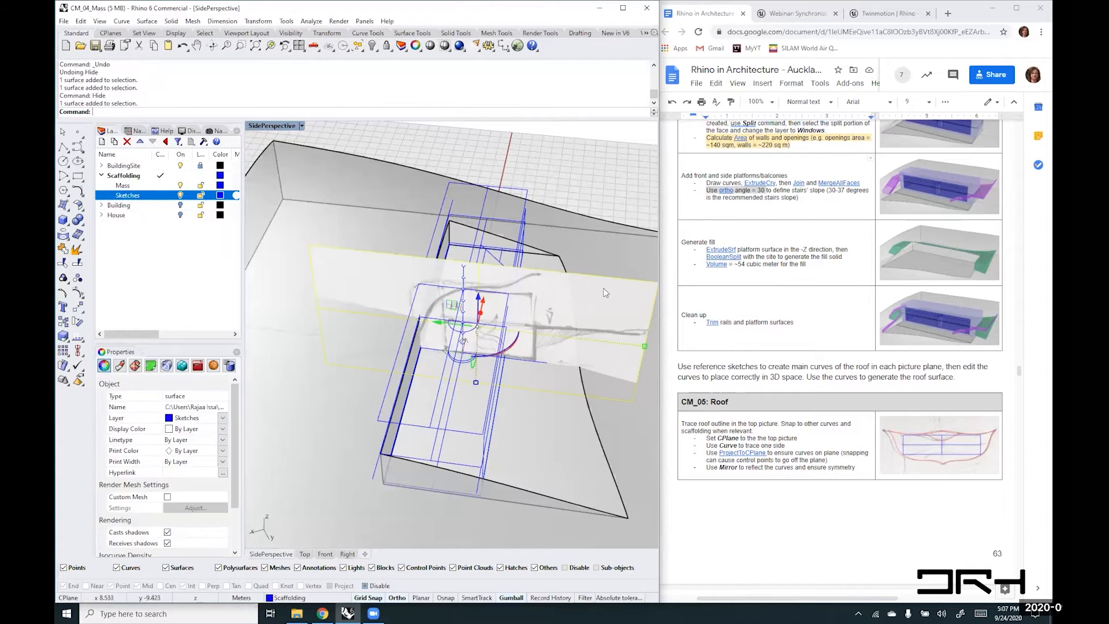
{"action": "type", "text": "Rotate"}
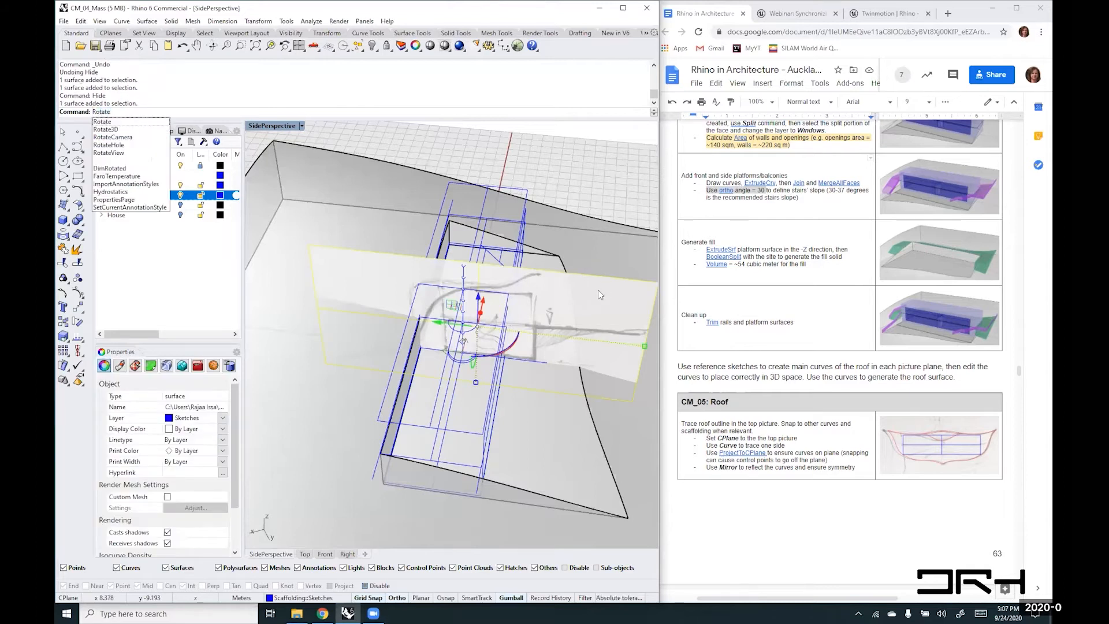
{"action": "key", "text": "Return"}
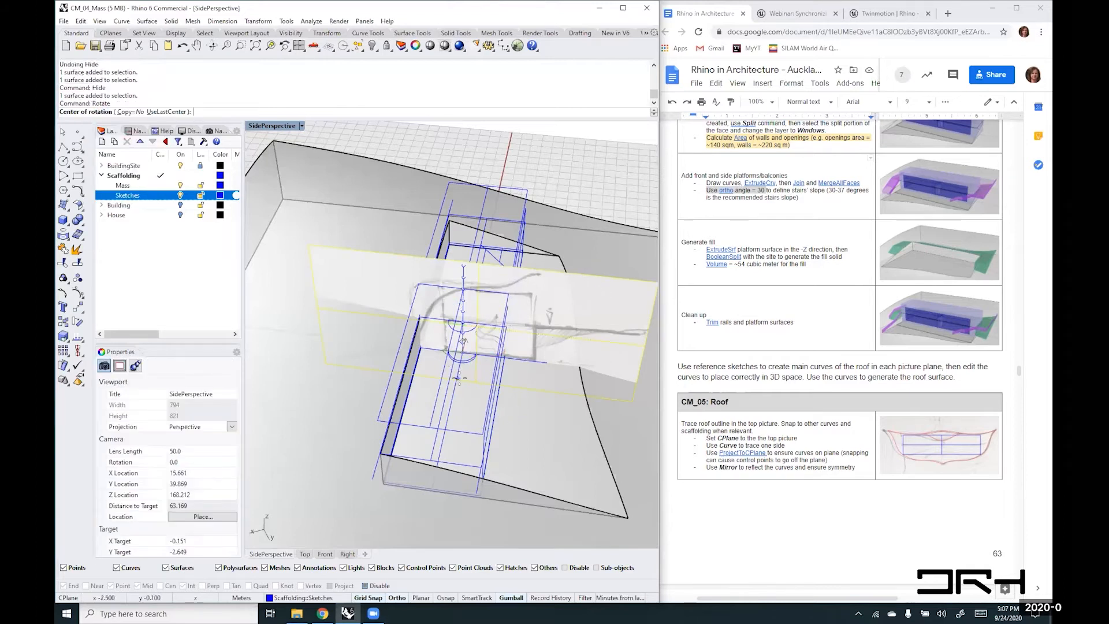
{"action": "right_click_drag", "start_coordinate": [456, 378], "coordinate": [488, 369]}
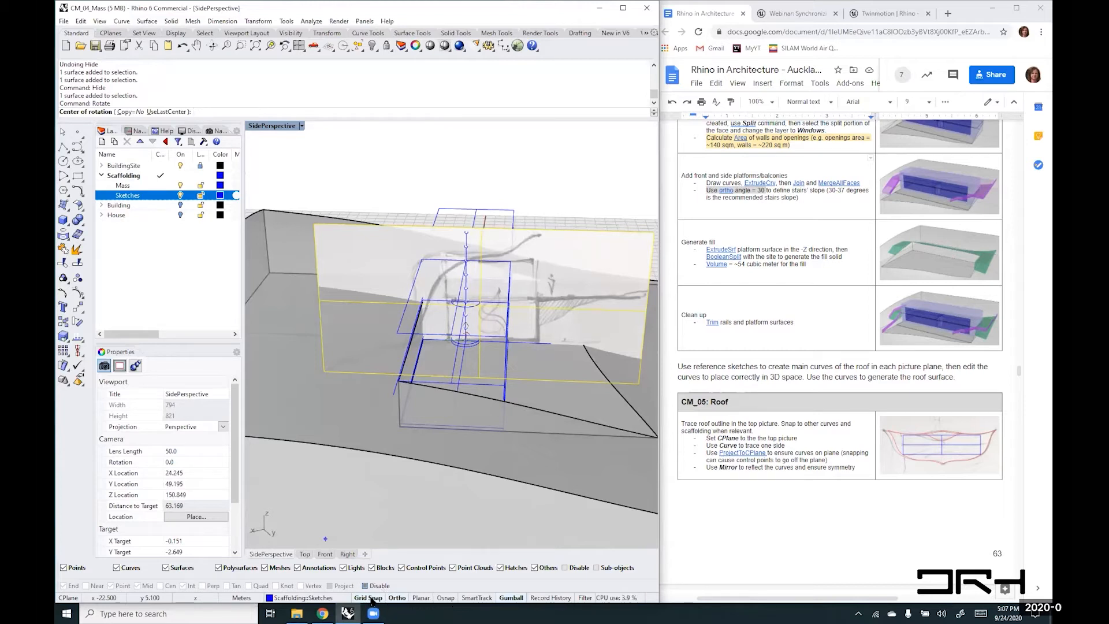
{"action": "left_click", "coordinate": [447, 598]}
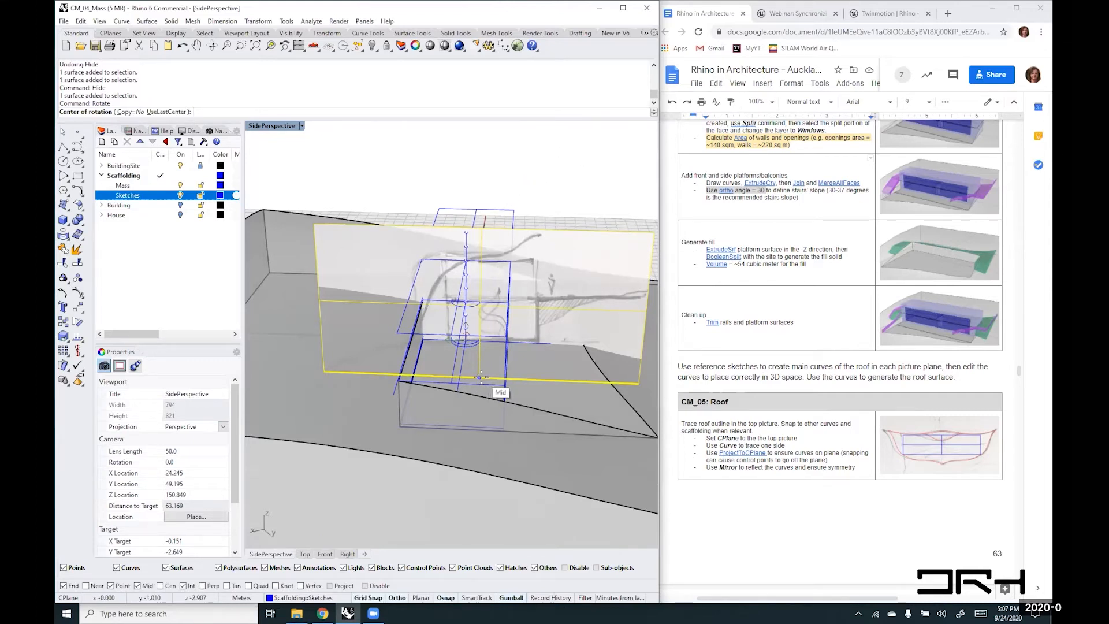
{"action": "left_click", "coordinate": [479, 377]}
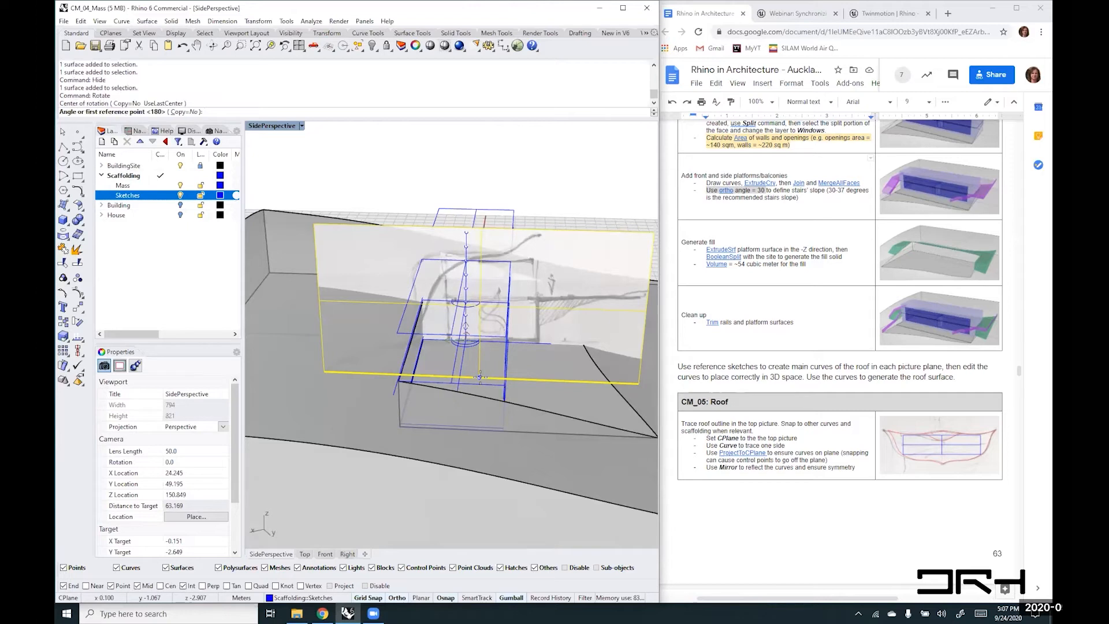
{"action": "type", "text": "0"}
{"action": "key", "text": "Return"}
{"action": "left_click", "coordinate": [534, 164]}
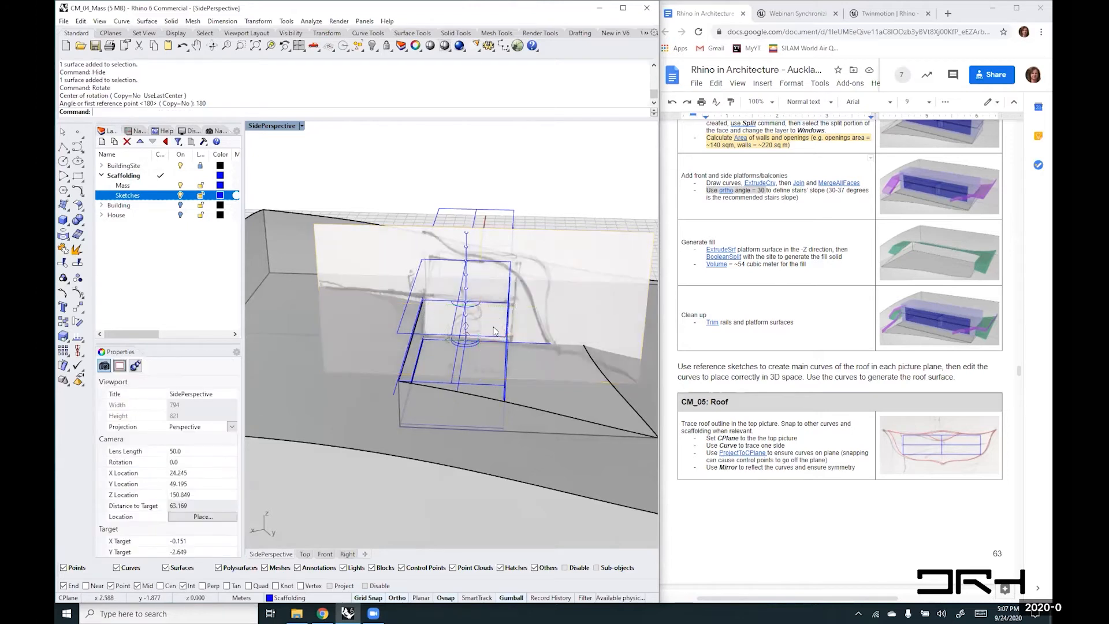
- Show the hidden sketches again around the rotated side sketch
{"action": "right_click_drag", "start_coordinate": [496, 332], "coordinate": [472, 249]}
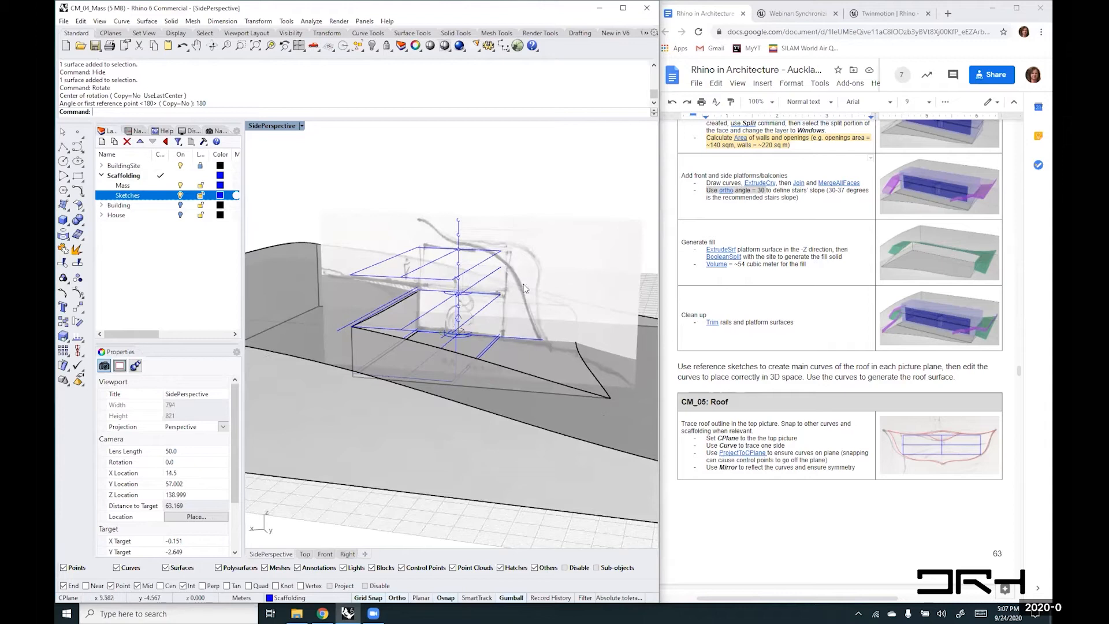
{"action": "right_click_drag", "start_coordinate": [522, 287], "coordinate": [471, 243]}
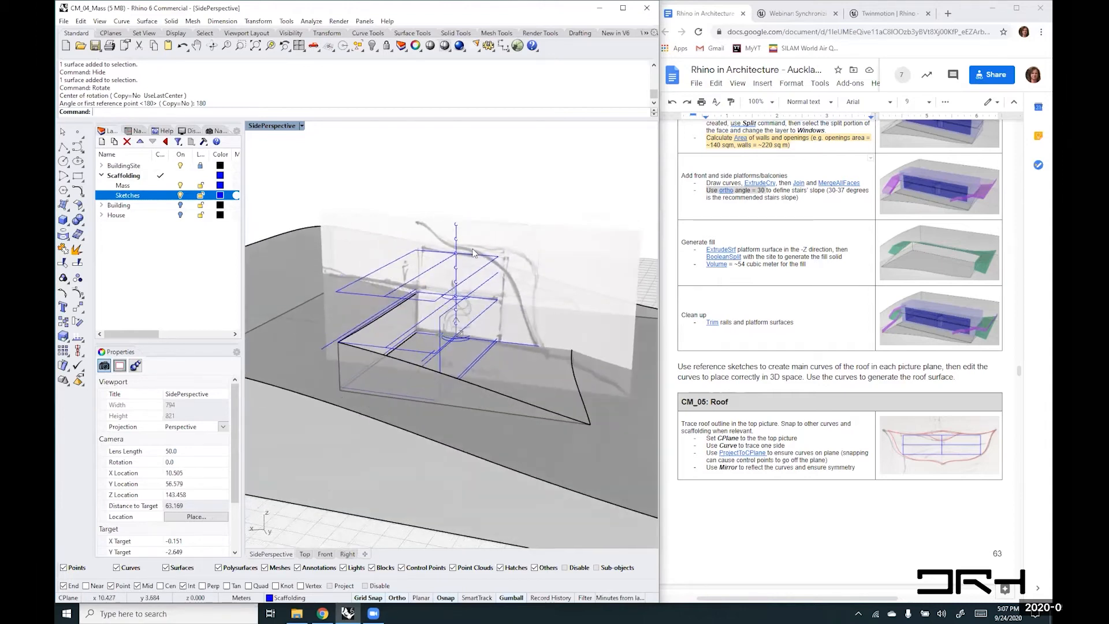
{"action": "key", "text": "Return"}
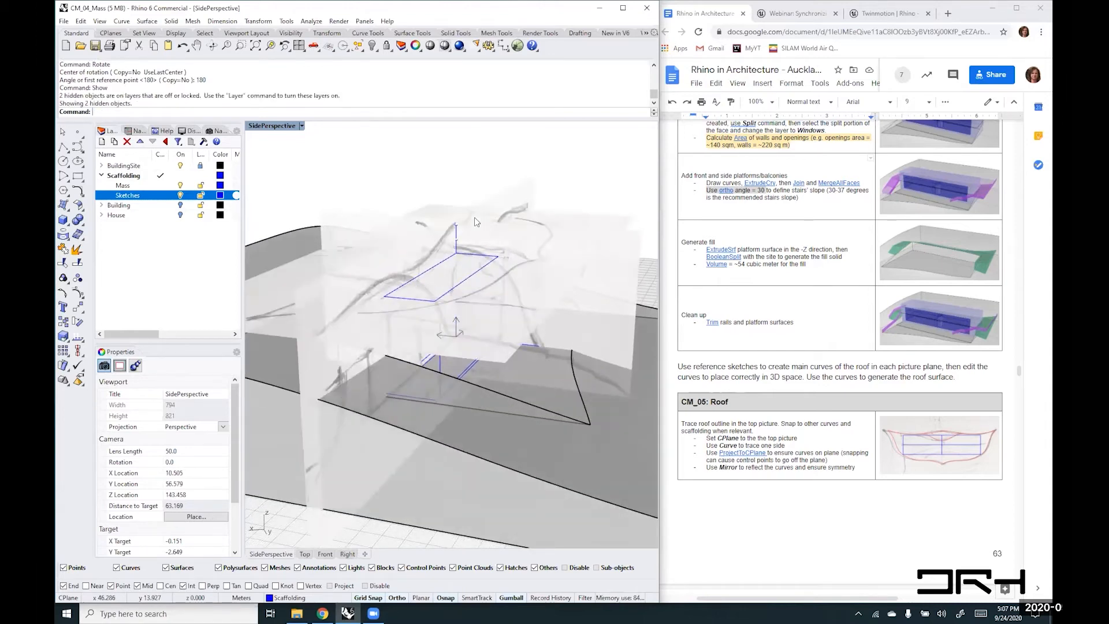
{"action": "mouse_move", "coordinate": [491, 231]}
{"action": "right_mouse_down"}
{"action": "mouse_move", "coordinate": [517, 270]}
{"action": "mouse_move", "coordinate": [571, 297]}
{"action": "mouse_move", "coordinate": [569, 278]}
{"action": "mouse_move", "coordinate": [539, 306]}
{"action": "mouse_move", "coordinate": [519, 280]}
{"action": "mouse_move", "coordinate": [532, 309]}
{"action": "right_mouse_up"}
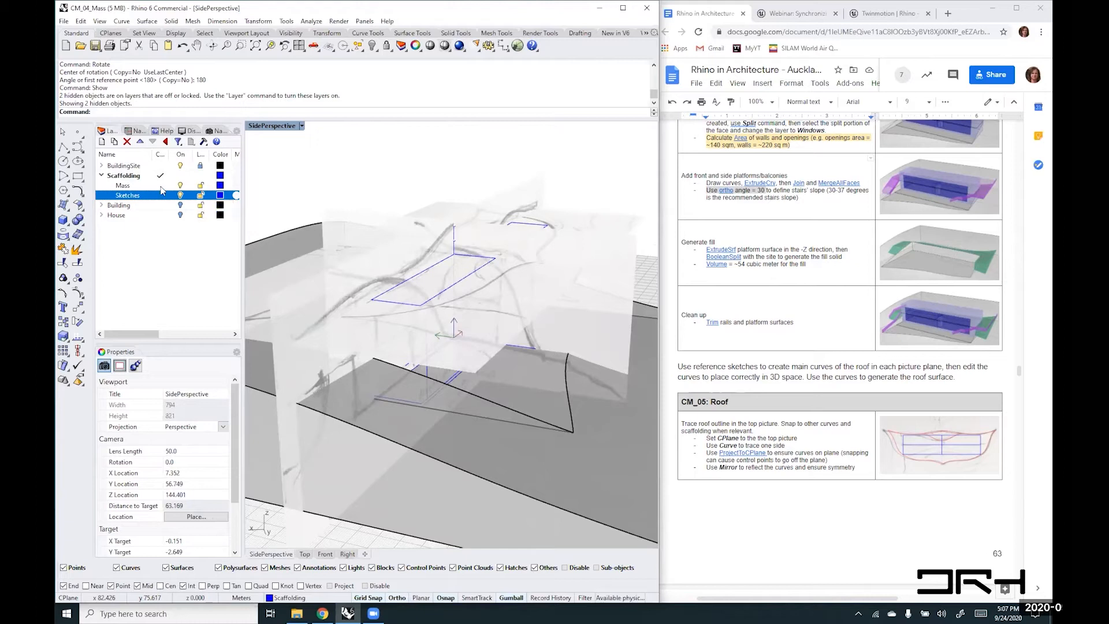
- Lock the Mass and Sketches sublayers and add a new Scaffolding sublayer named roof
{"action": "left_click", "coordinate": [201, 194]}
{"action": "left_click", "coordinate": [200, 185]}
{"action": "left_click", "coordinate": [102, 141]}
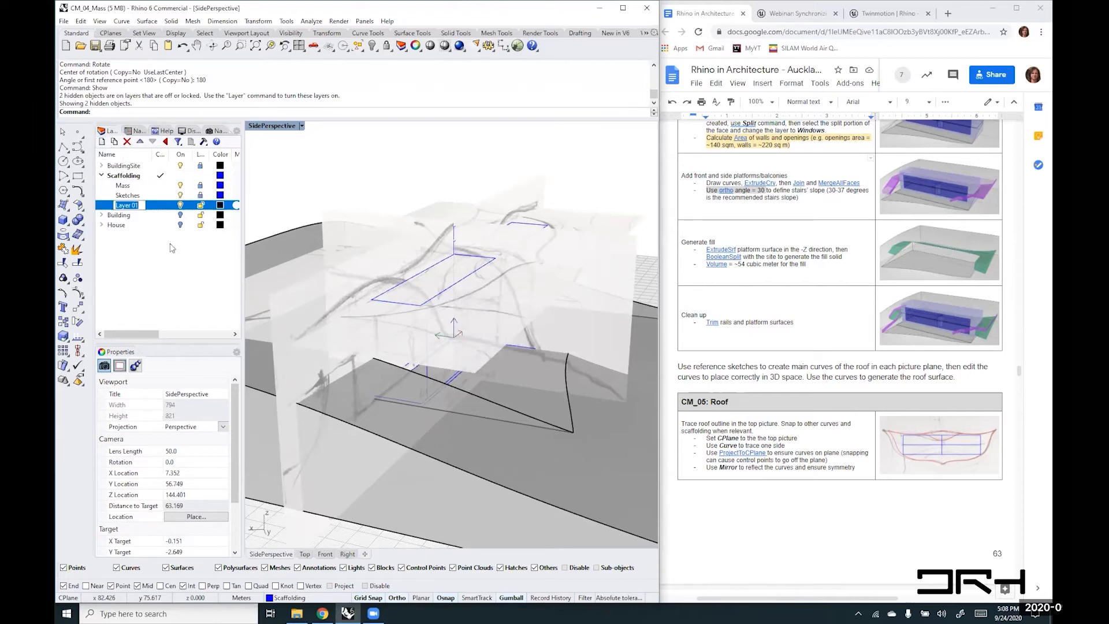
{"action": "type", "text": "roof"}
- Set the roof sublayer's color to Red
{"action": "left_click", "coordinate": [220, 205]}
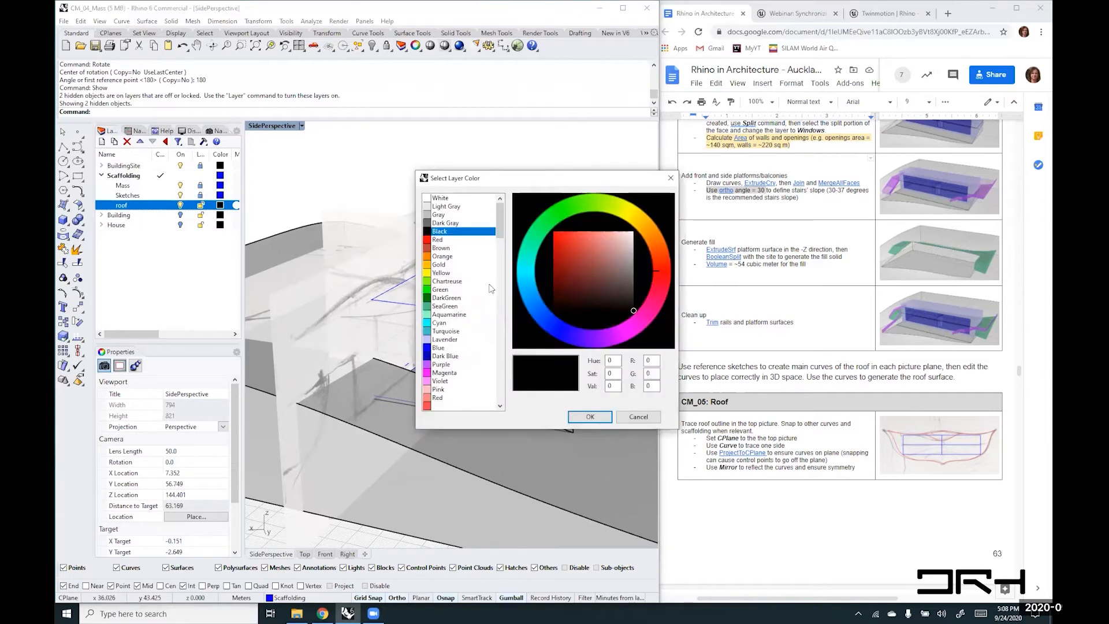
{"action": "left_click", "coordinate": [444, 239]}
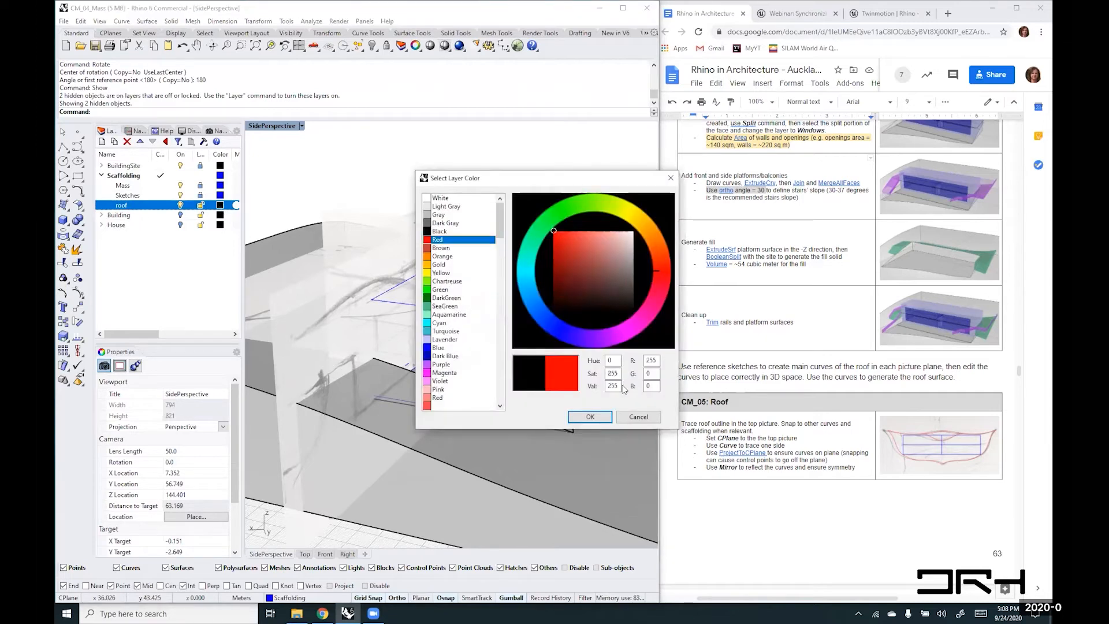
{"action": "left_click", "coordinate": [591, 416]}
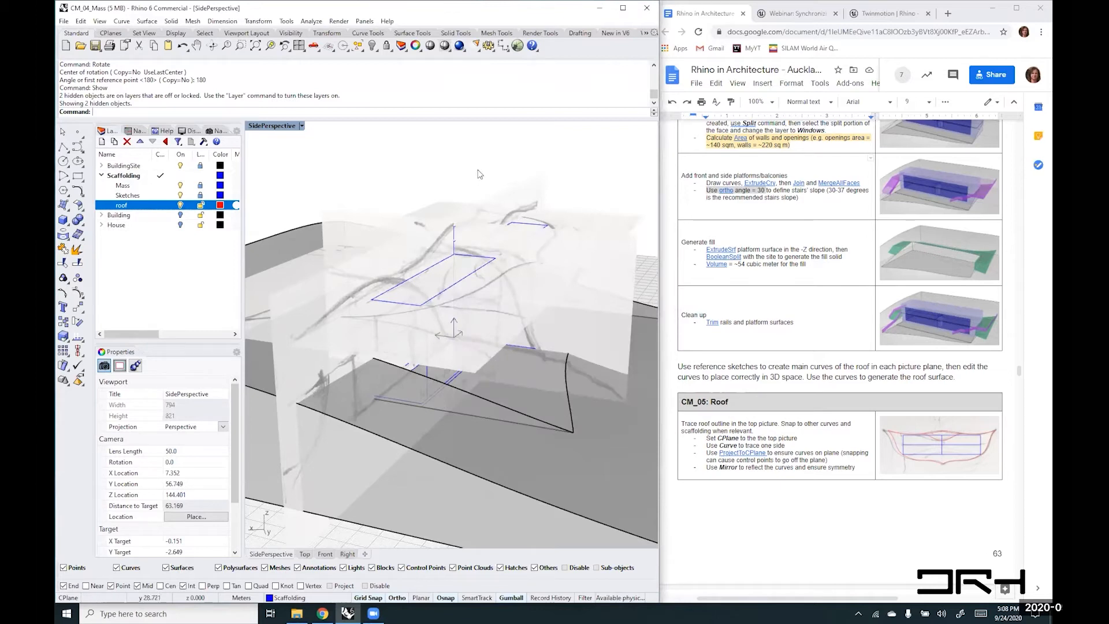
- Set the viewport to the world Perspective view and switch it to a plan view of the top roof sketch
{"action": "right_click", "coordinate": [454, 160]}
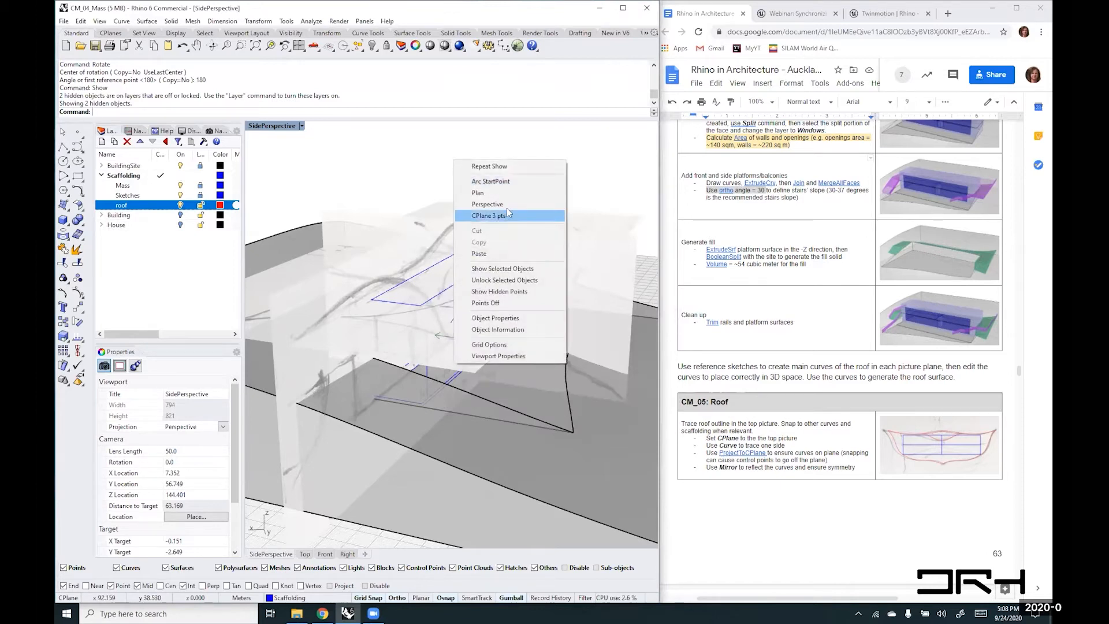
{"action": "left_click", "coordinate": [490, 203]}
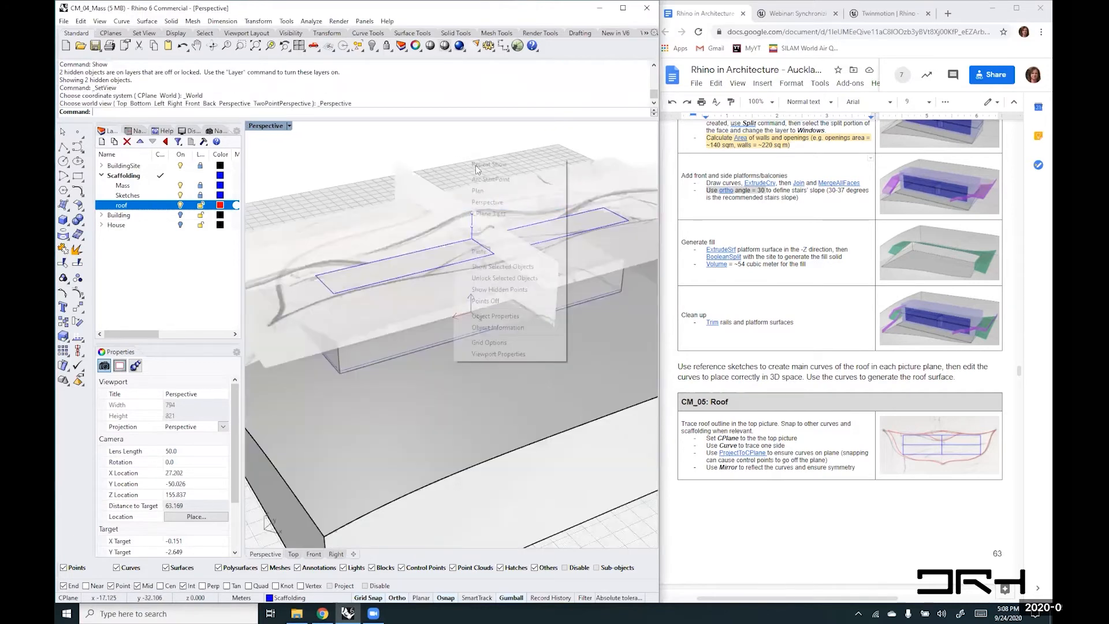
{"action": "left_click", "coordinate": [491, 190]}
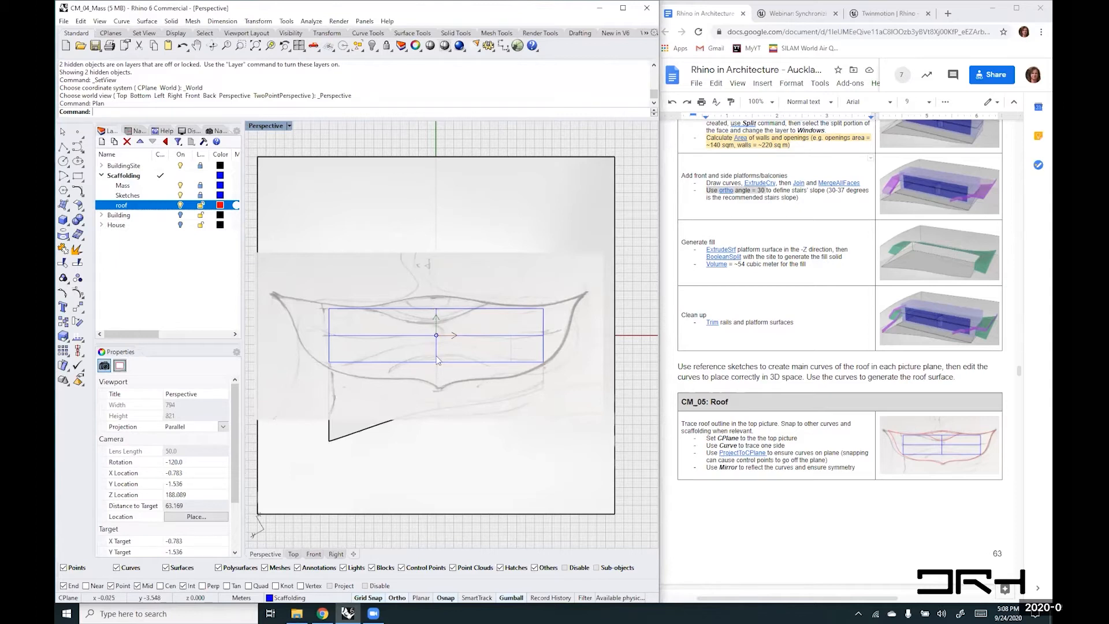
{"action": "scroll", "coordinate": [432, 324], "scroll_direction": "up", "scroll_amount": 1}
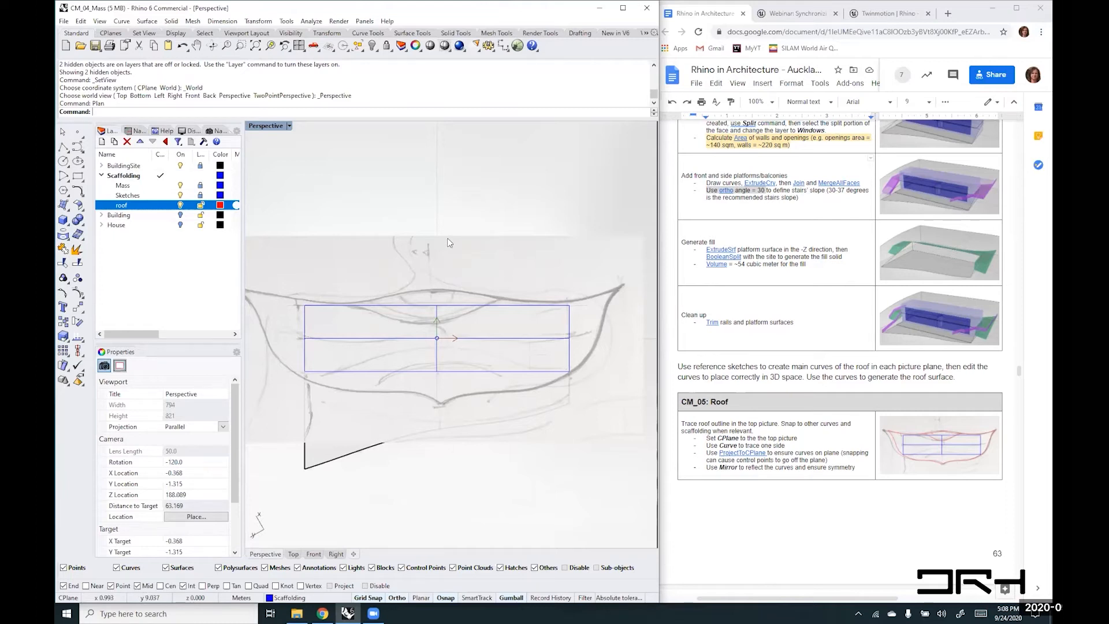
- Start the Curve command and make the roof sublayer current
{"action": "type", "text": "curve"}
{"action": "key", "text": "Return"}
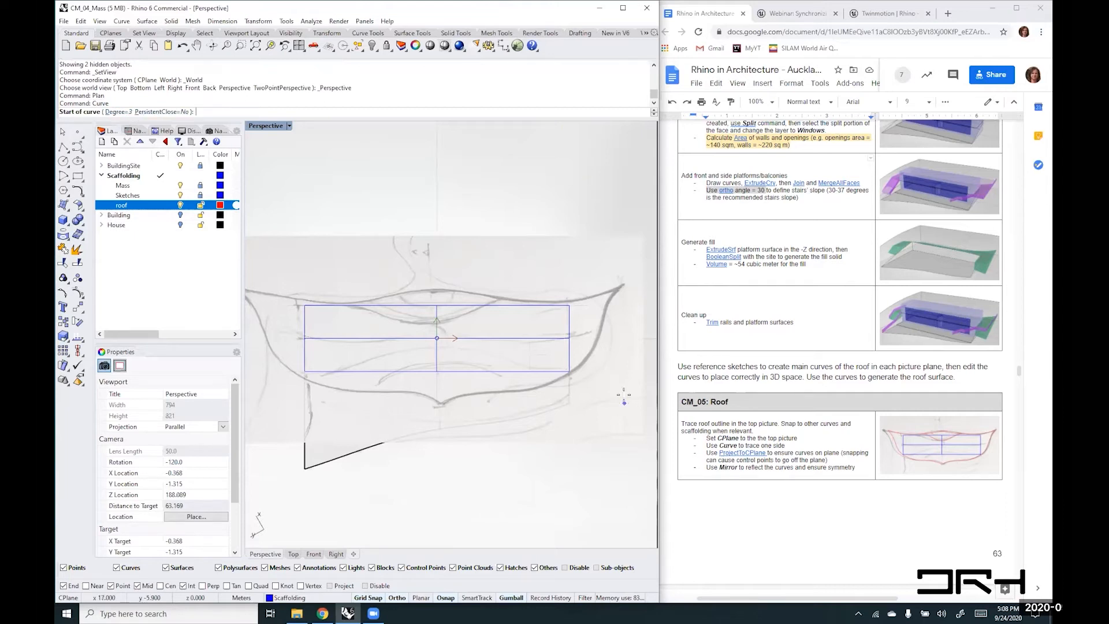
{"action": "left_click", "coordinate": [160, 206]}
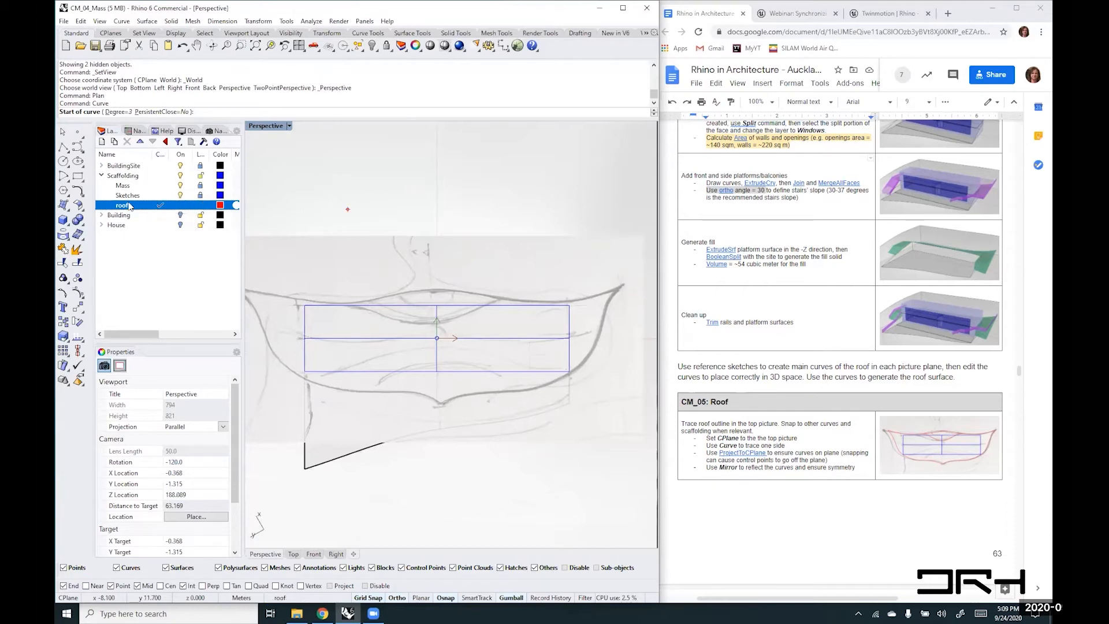
{"action": "left_click", "coordinate": [626, 283]}
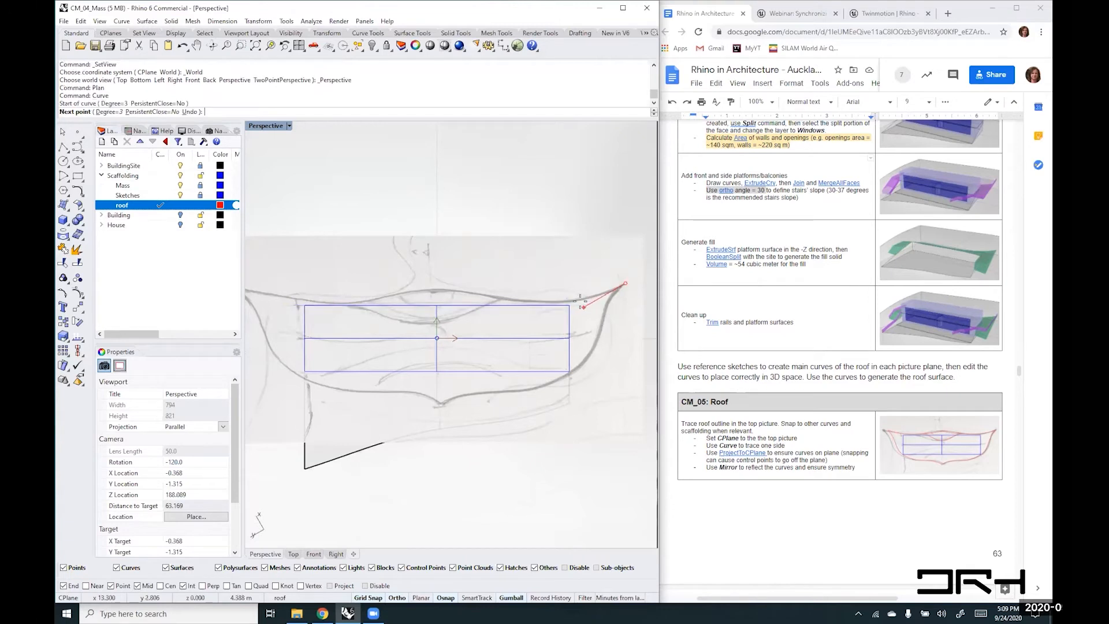
{"action": "left_click", "coordinate": [587, 304]}
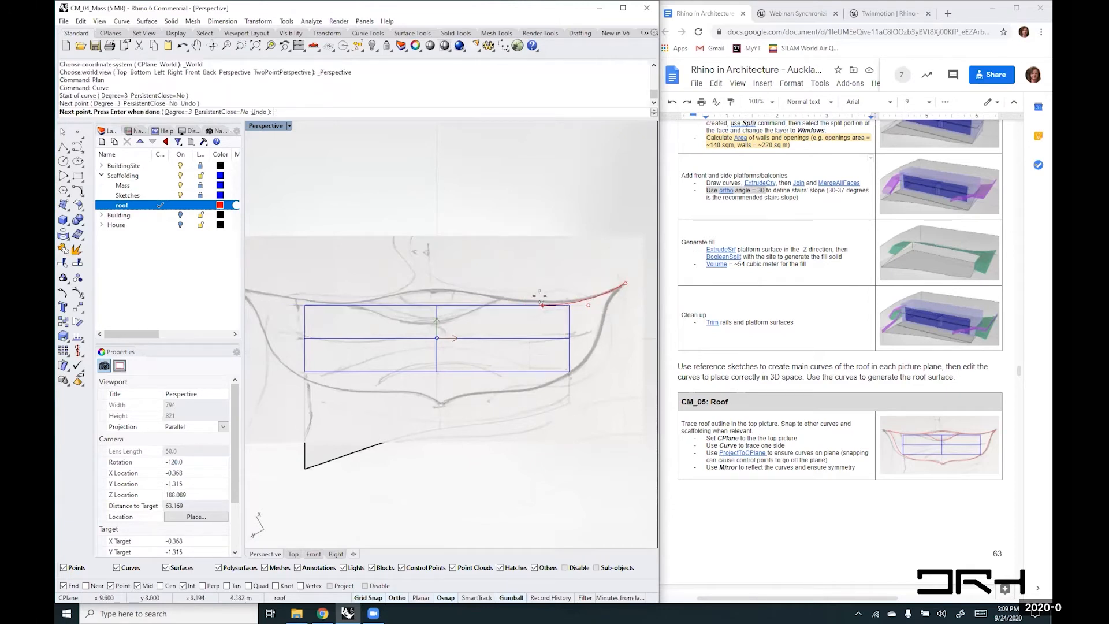
{"action": "scroll", "coordinate": [539, 297], "scroll_direction": "up", "scroll_amount": 5}
{"action": "left_click", "coordinate": [535, 305]}
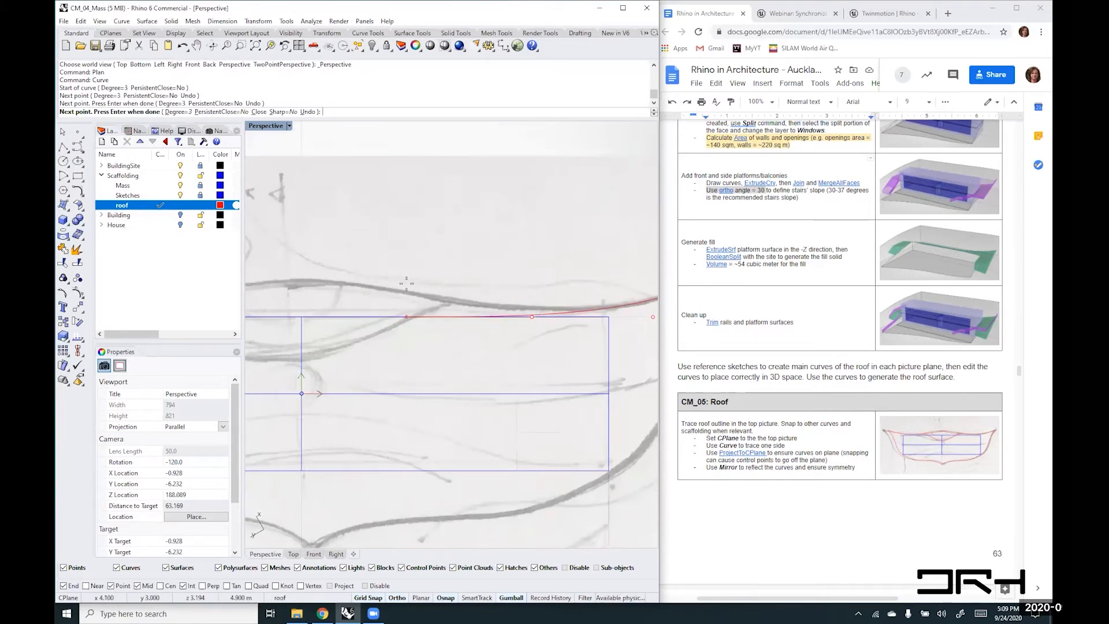
{"action": "scroll", "coordinate": [423, 281], "scroll_direction": "down", "scroll_amount": 2}
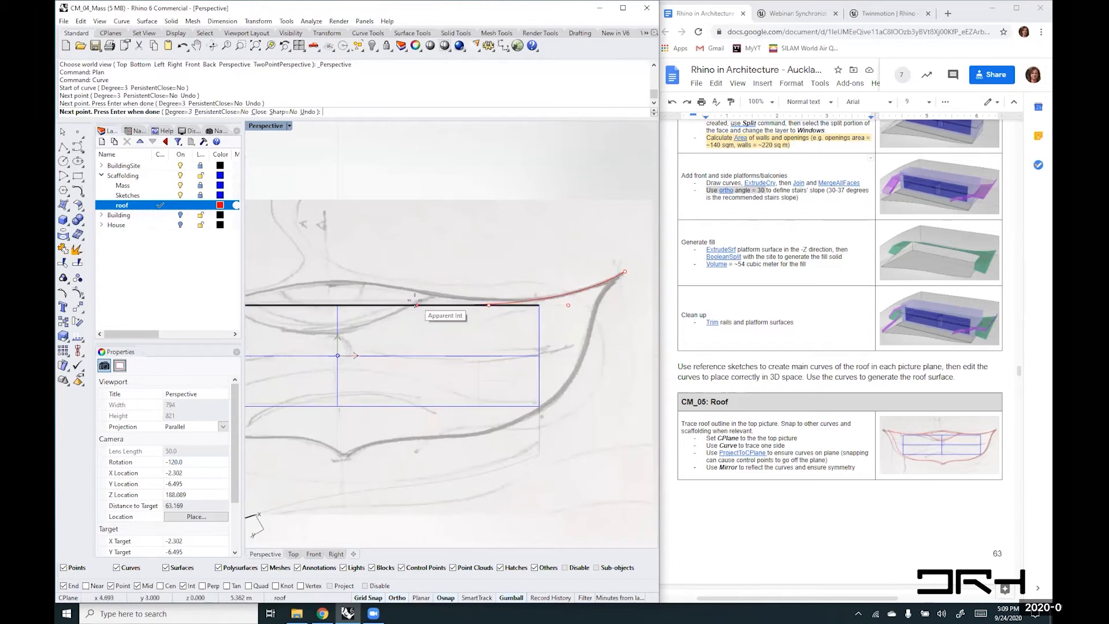
{"action": "key", "text": "Escape"}
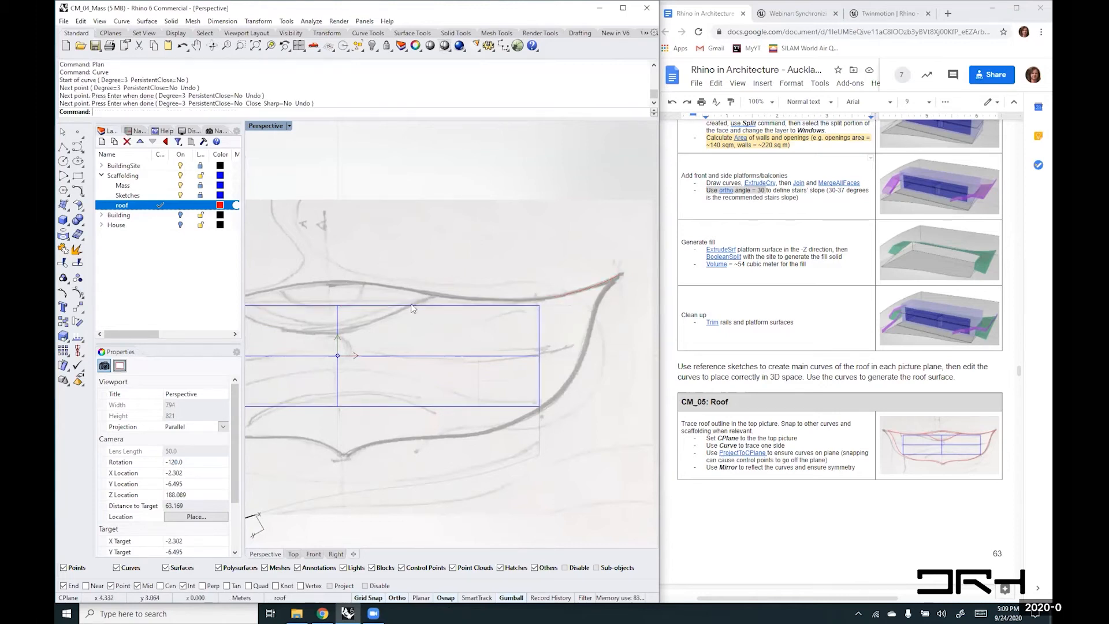
- Turn off object snaps and trace the upper roof edge with a five-point, degree-3 curve from the sketch's right tip to the roof's centre
{"action": "left_click", "coordinate": [446, 597]}
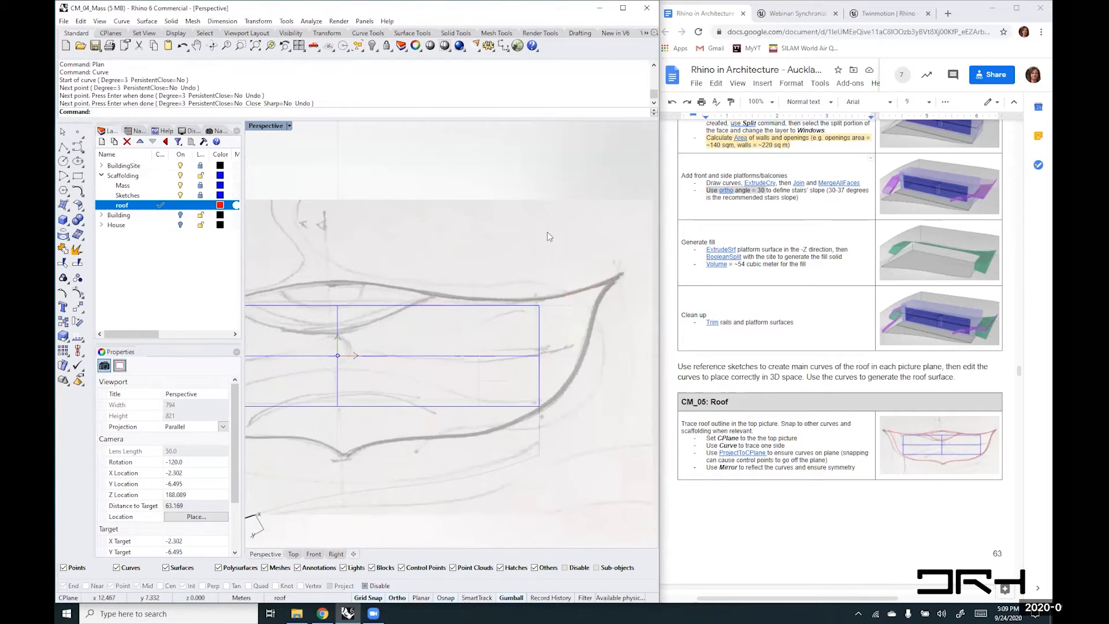
{"action": "right_click", "coordinate": [505, 109]}
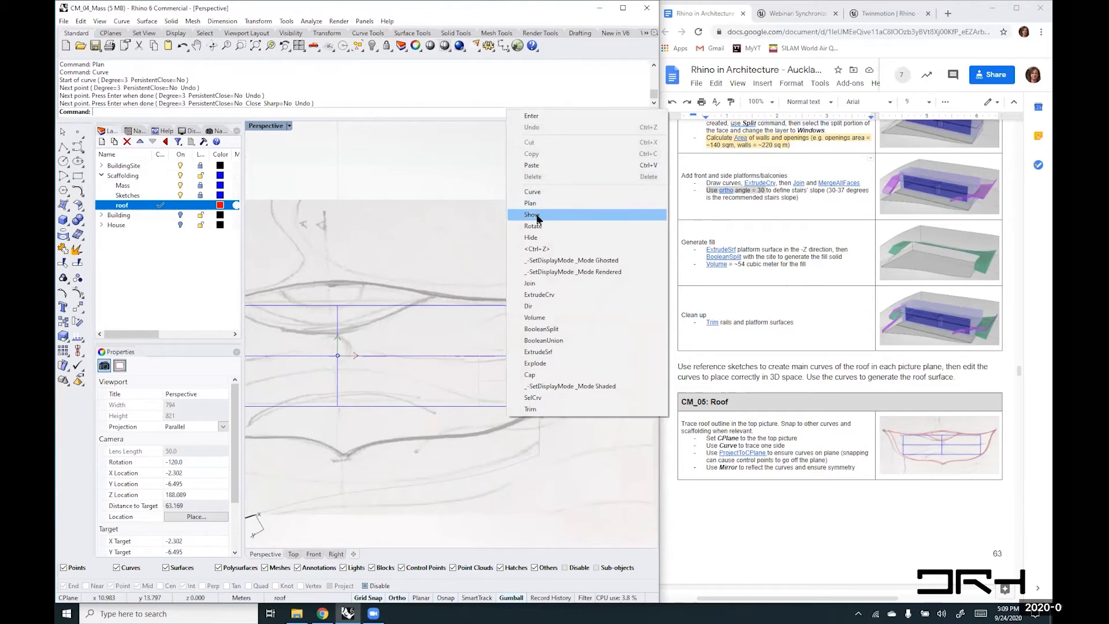
{"action": "left_click", "coordinate": [532, 192]}
{"action": "left_click", "coordinate": [622, 271]}
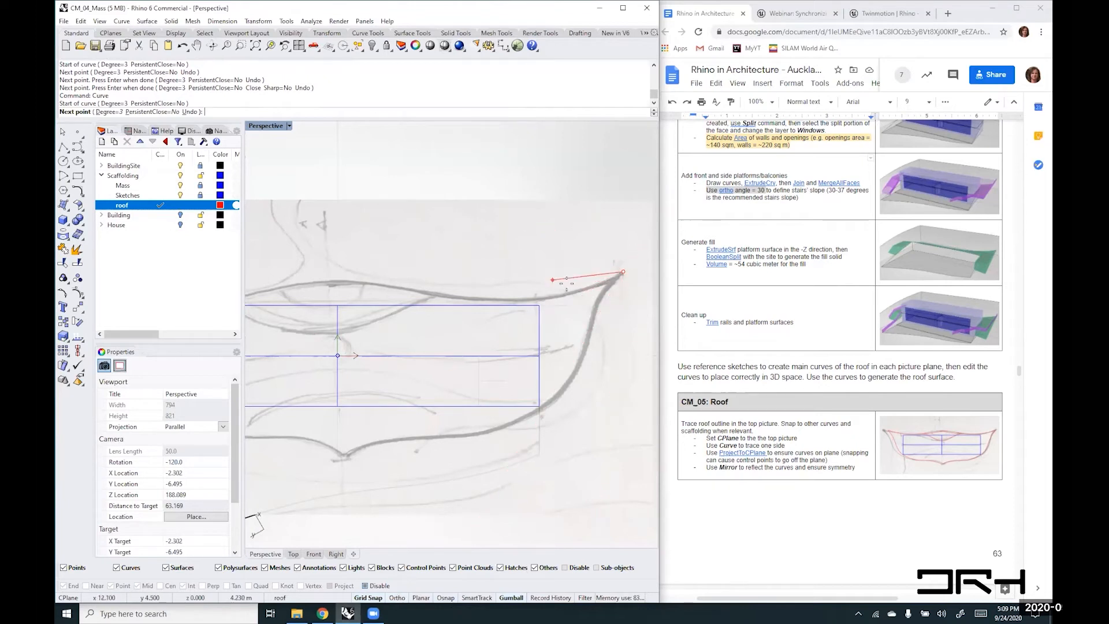
{"action": "left_click", "coordinate": [541, 300]}
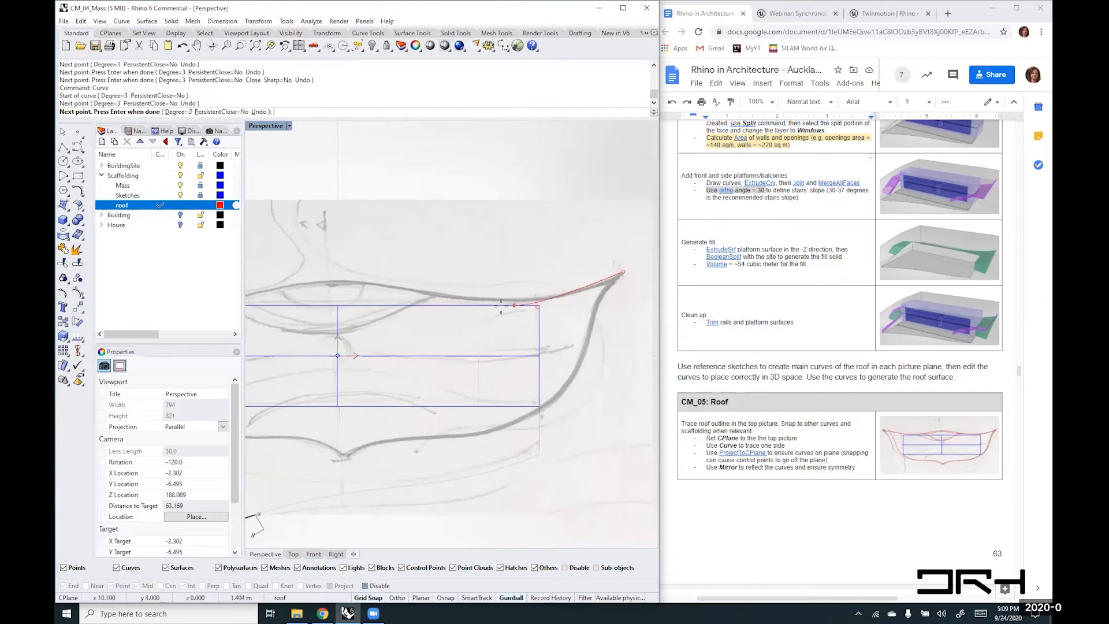
{"action": "left_click", "coordinate": [459, 295]}
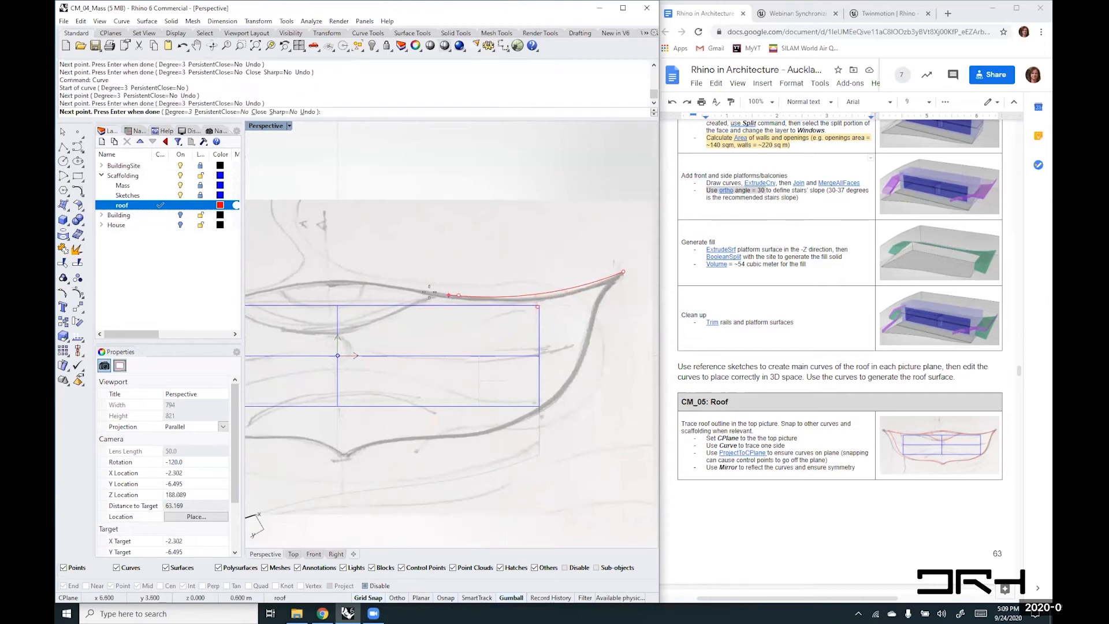
{"action": "left_click", "coordinate": [377, 281]}
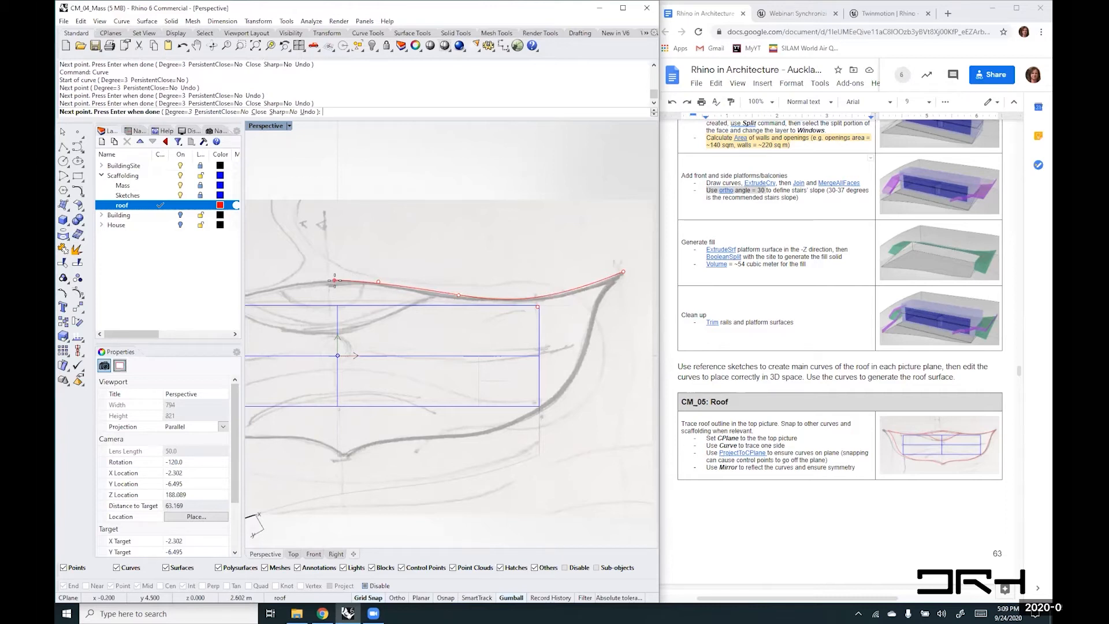
{"action": "left_click", "coordinate": [335, 281]}
{"action": "key", "text": "Return"}
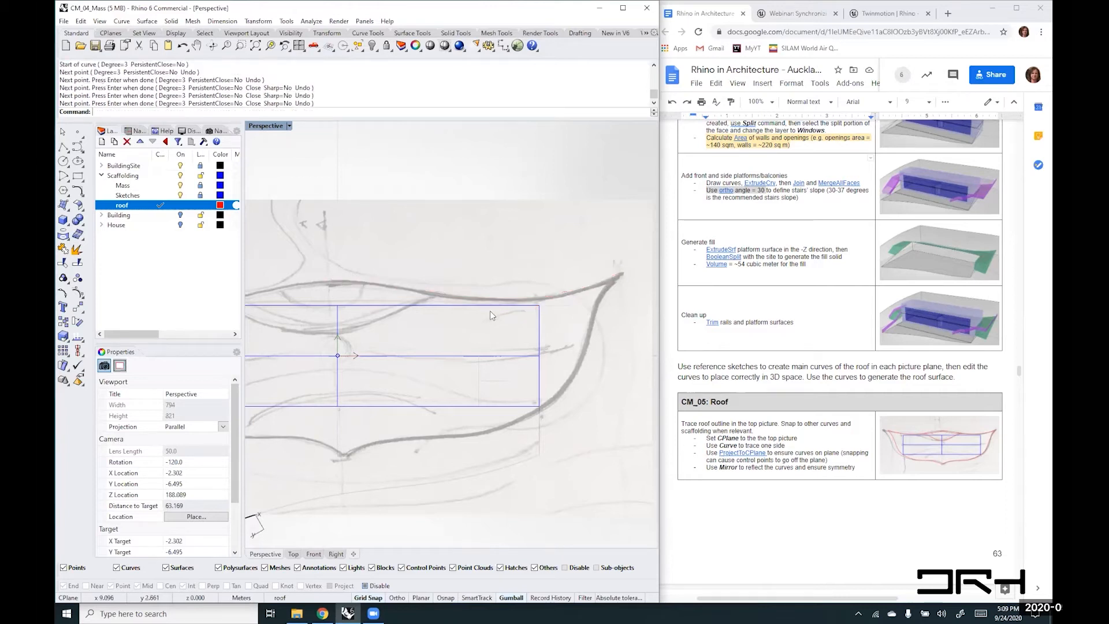
- Switch to the Perspective view to inspect the traced upper roof curve against the sketch pictures
{"action": "left_click", "coordinate": [448, 298]}
{"action": "scroll", "coordinate": [479, 309], "scroll_direction": "down", "scroll_amount": 5}
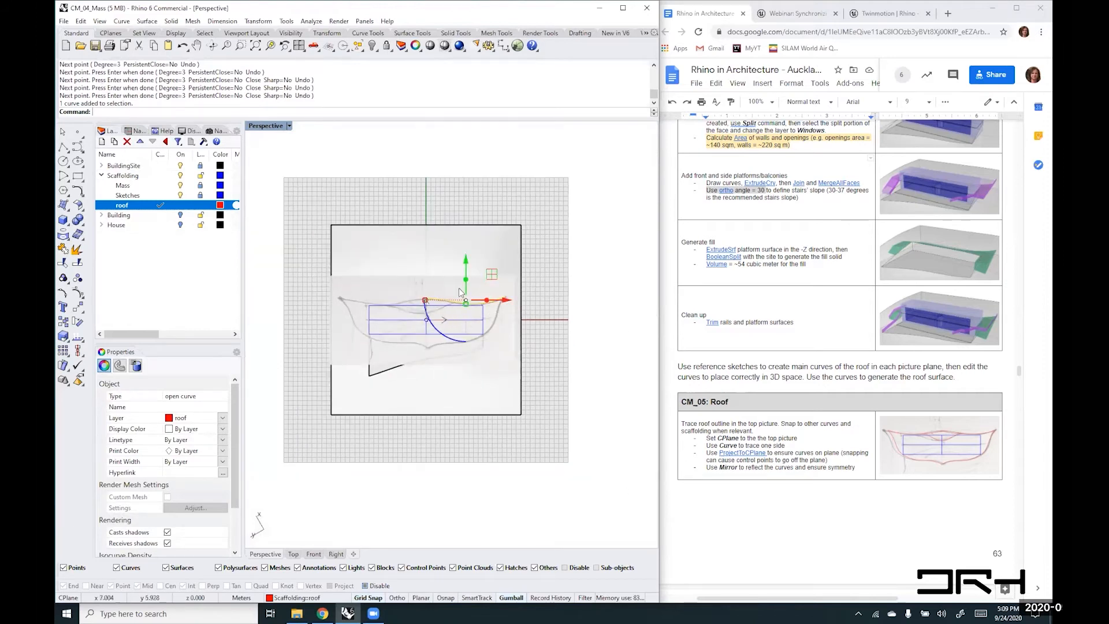
{"action": "scroll", "coordinate": [460, 292], "scroll_direction": "up", "scroll_amount": 3}
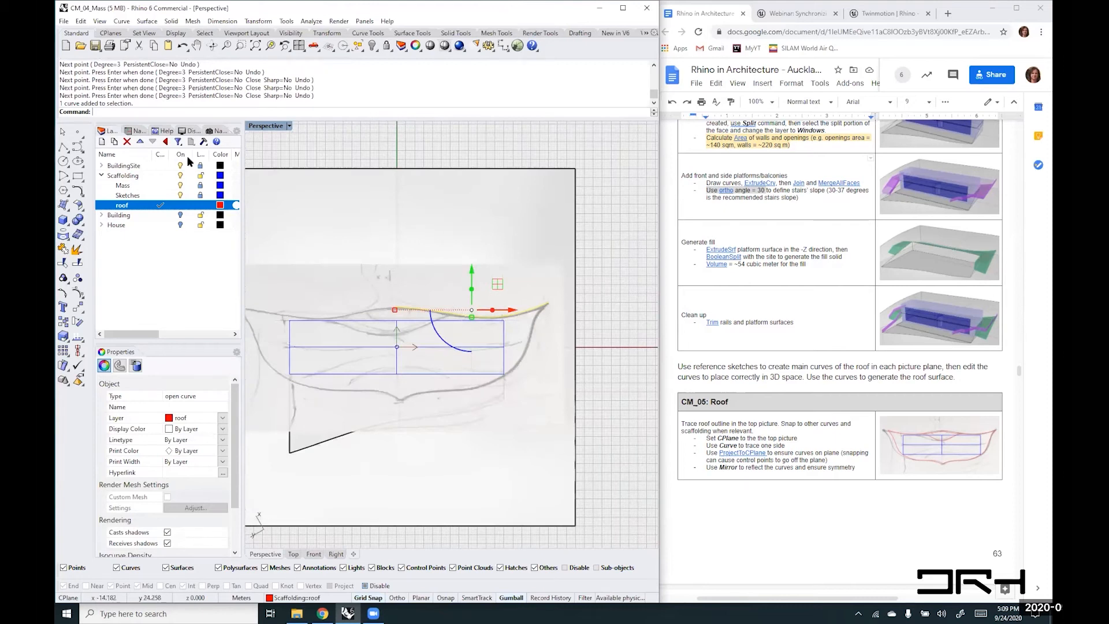
{"action": "right_click", "coordinate": [323, 140]}
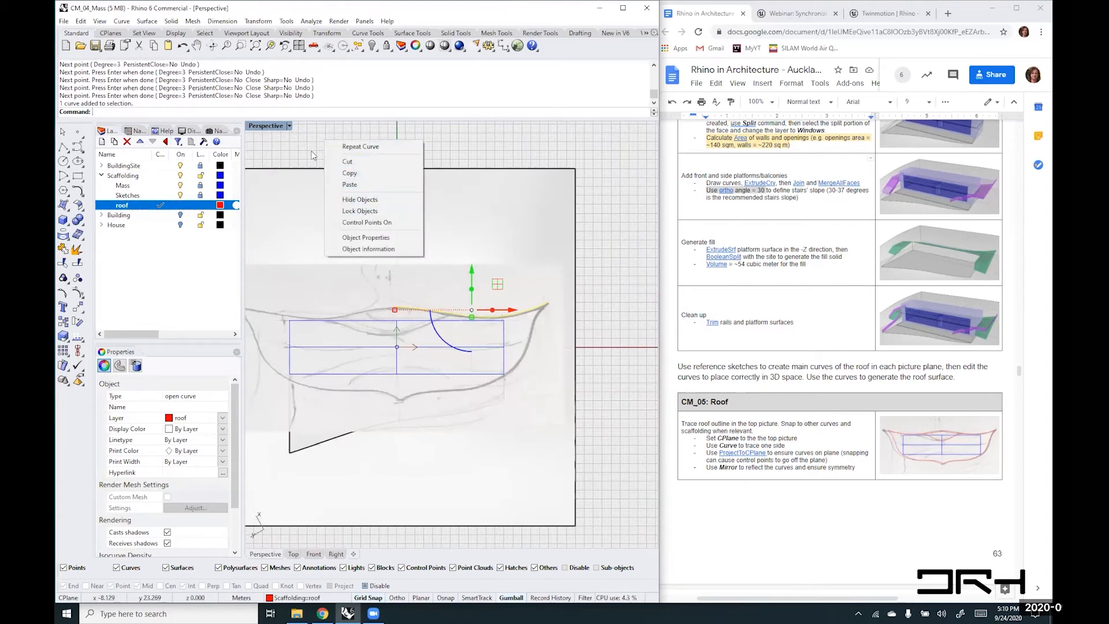
{"action": "left_click", "coordinate": [385, 200]}
{"action": "right_click", "coordinate": [331, 151]}
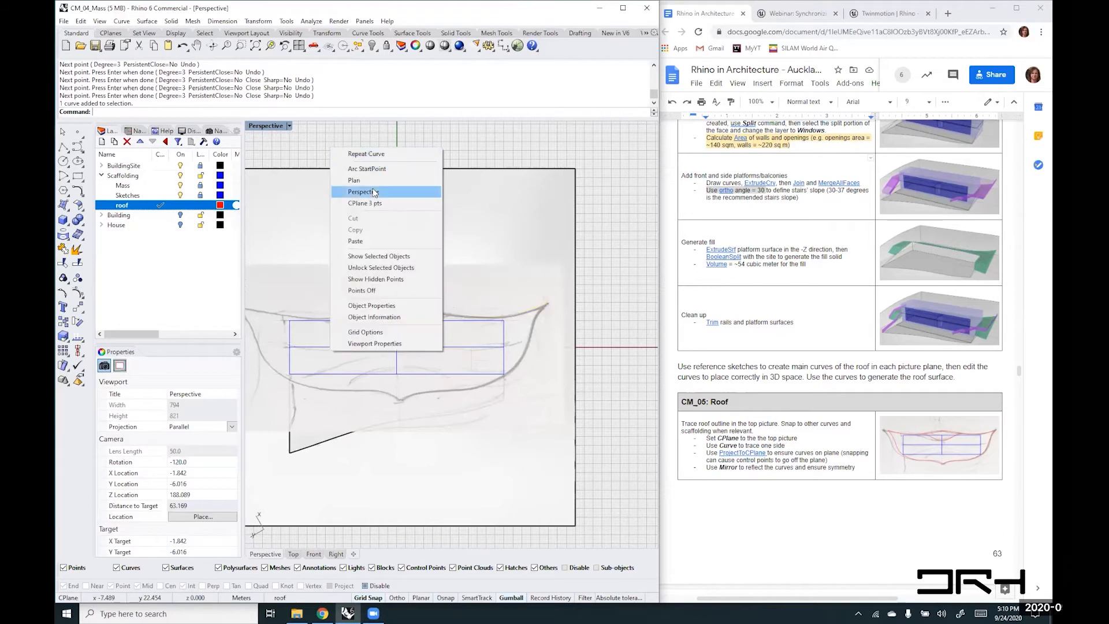
{"action": "left_click", "coordinate": [414, 195]}
{"action": "right_click_drag", "start_coordinate": [505, 304], "coordinate": [488, 332]}
- Project the upper roof curve onto the horizontal top sketch picture, unlocking the Sketches layer so the picture can be picked
{"action": "left_click", "coordinate": [462, 356]}
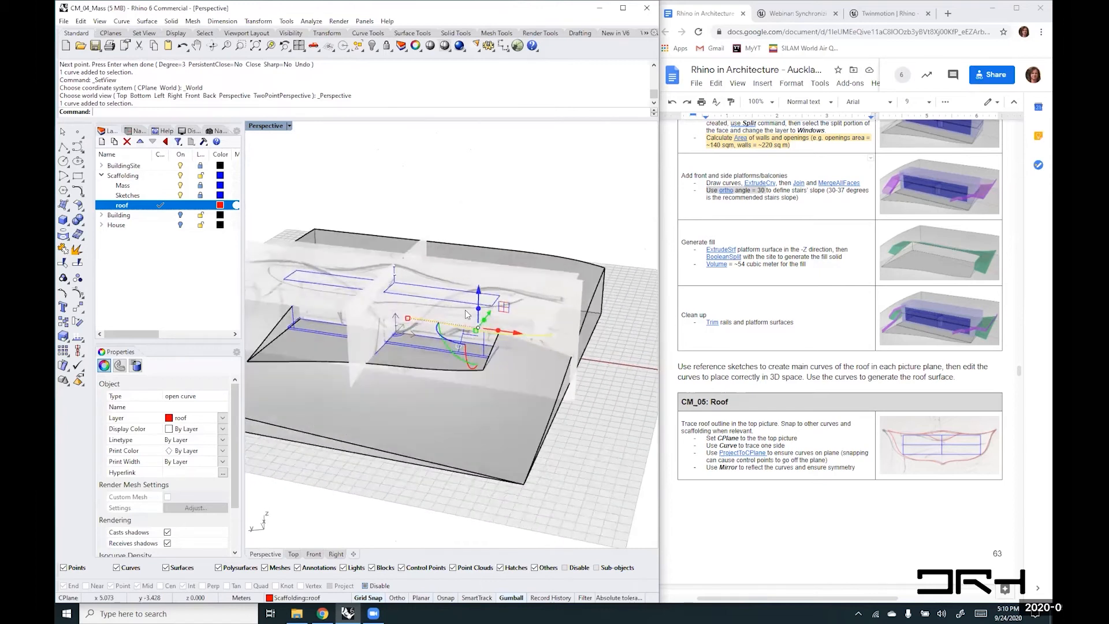
{"action": "scroll", "coordinate": [459, 327], "scroll_direction": "up", "scroll_amount": 2}
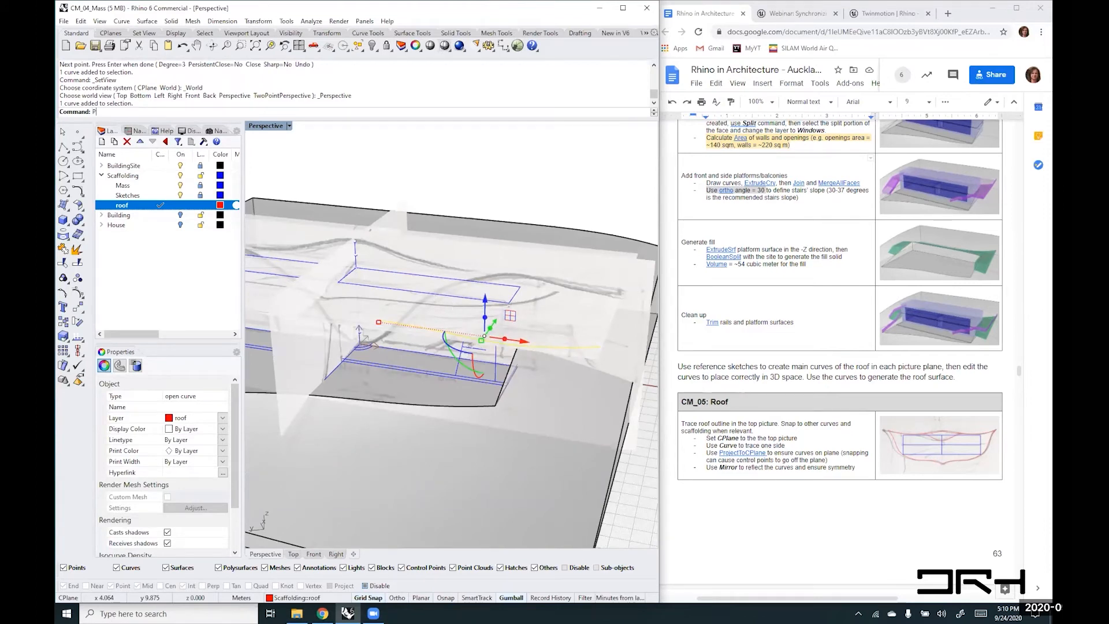
{"action": "type", "text": "roject"}
{"action": "key", "text": "Return"}
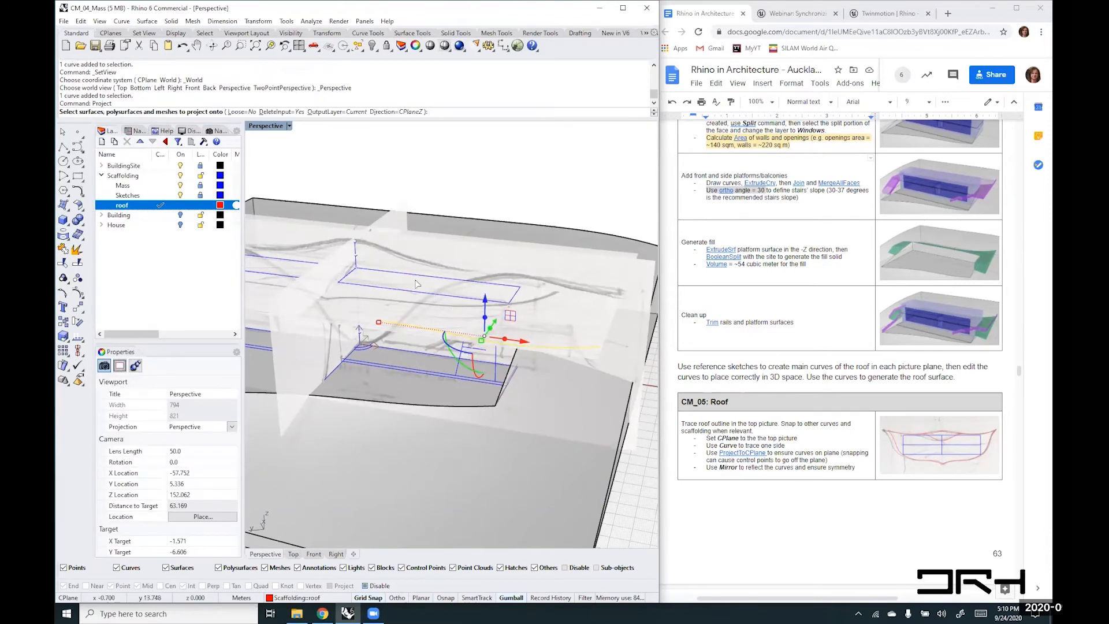
{"action": "right_click_drag", "start_coordinate": [563, 230], "coordinate": [640, 342]}
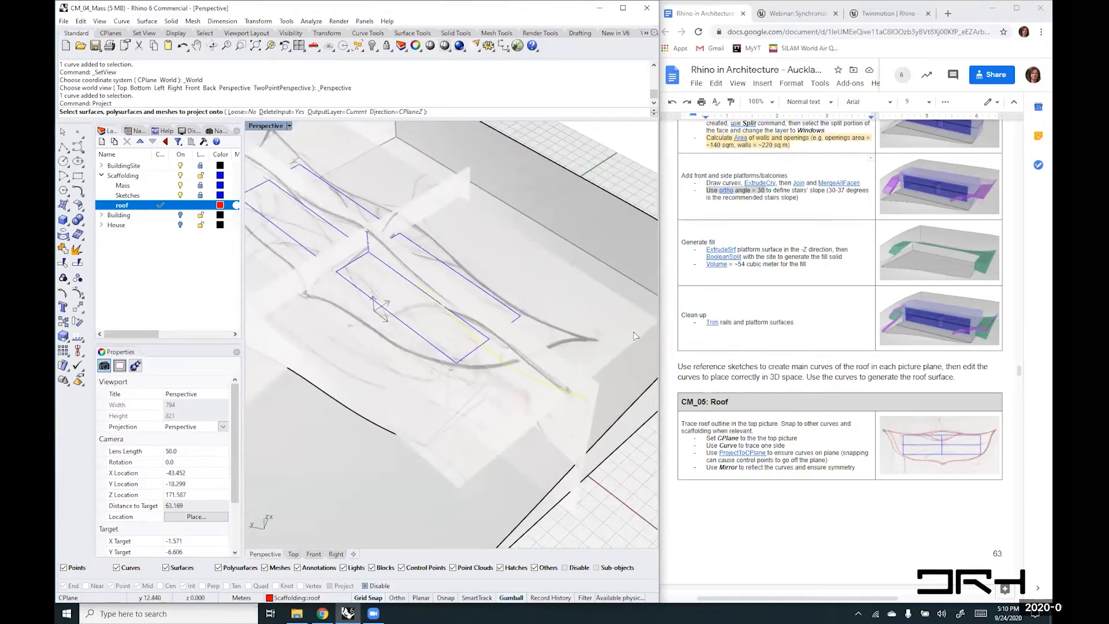
{"action": "left_click", "coordinate": [200, 195]}
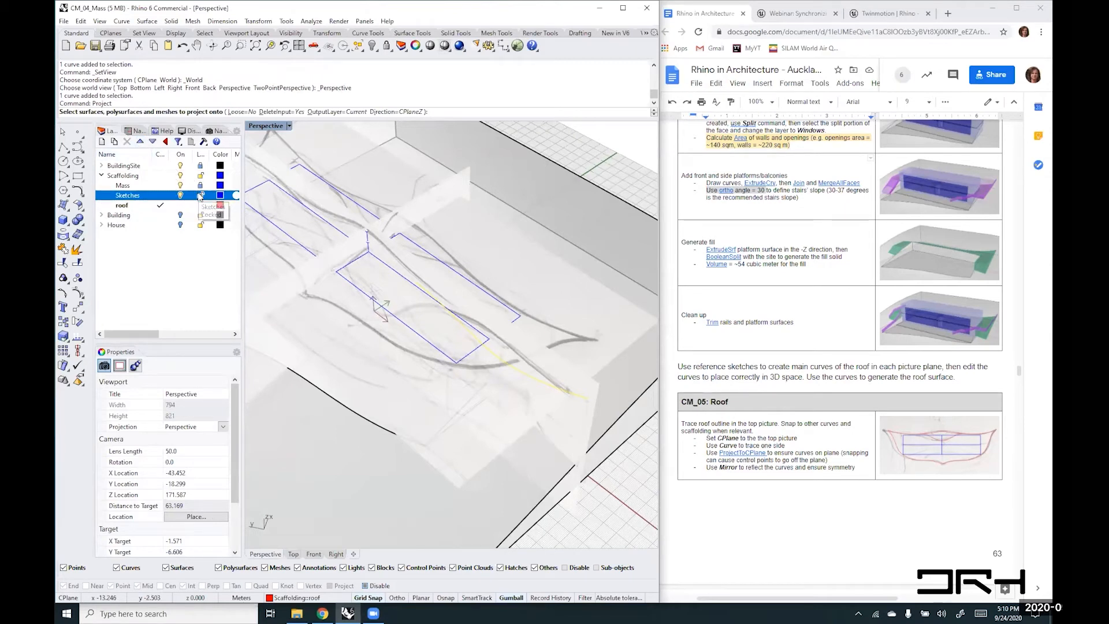
{"action": "left_click", "coordinate": [639, 335]}
{"action": "key", "text": "Return"}
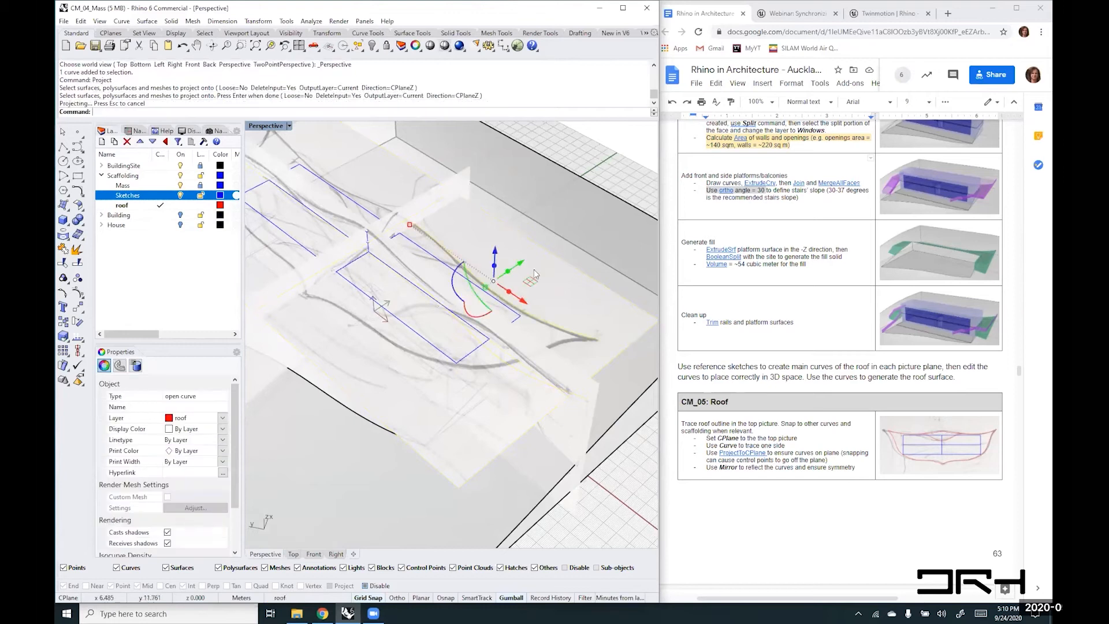
- Return the viewport to the plan view and lock the Sketches layer
{"action": "right_click_drag", "start_coordinate": [511, 296], "coordinate": [560, 342]}
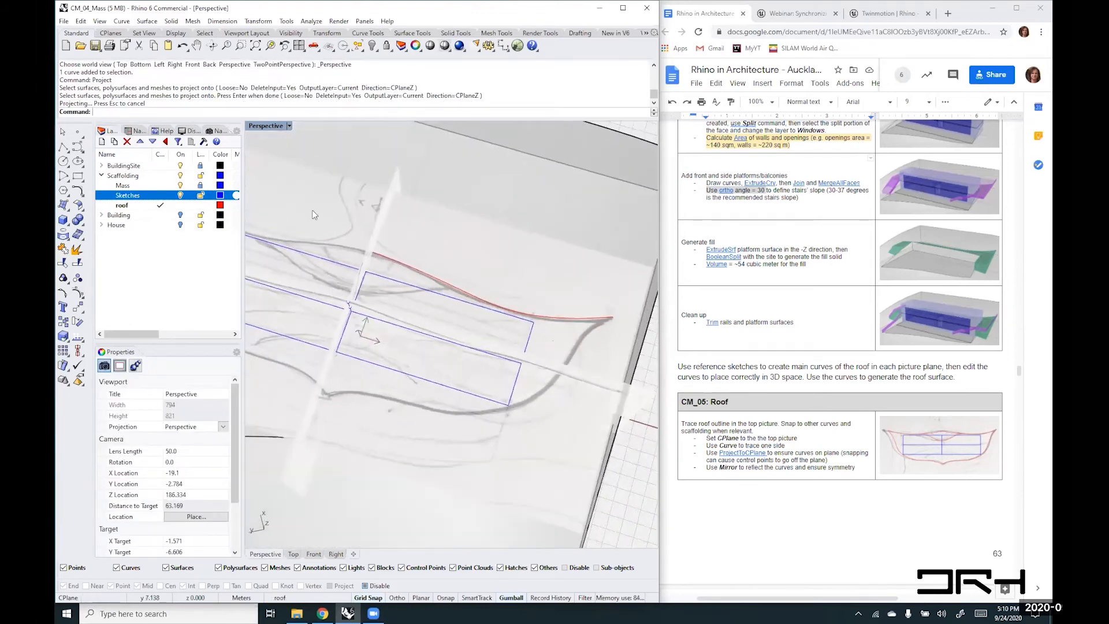
{"action": "right_click_drag", "start_coordinate": [267, 342], "coordinate": [453, 252]}
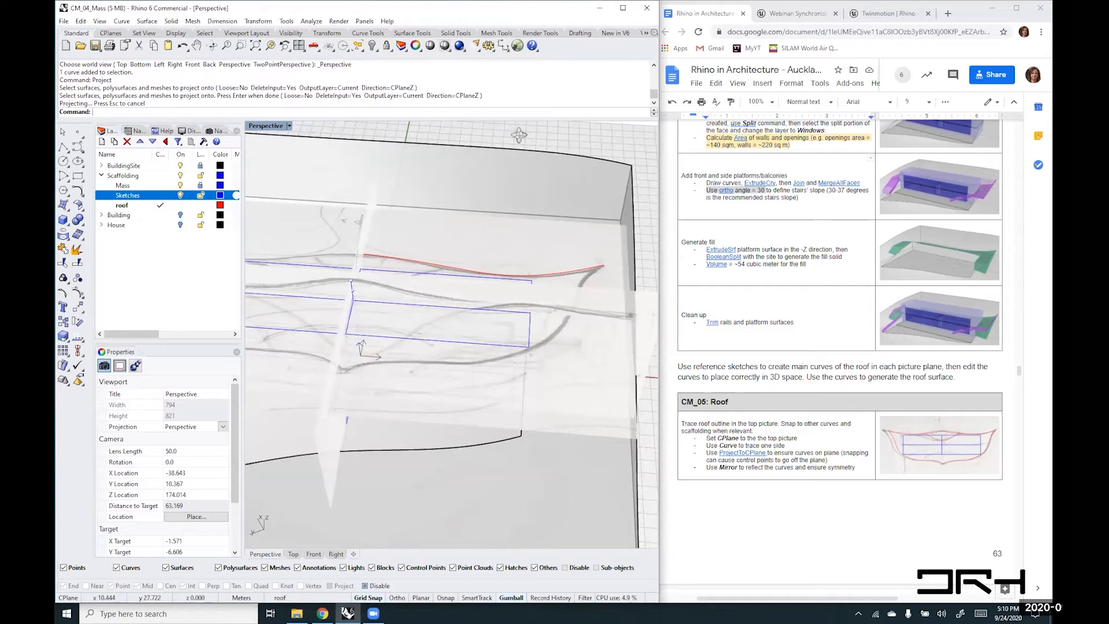
{"action": "right_click_drag", "start_coordinate": [521, 128], "coordinate": [519, 136]}
{"action": "right_click", "coordinate": [546, 136]}
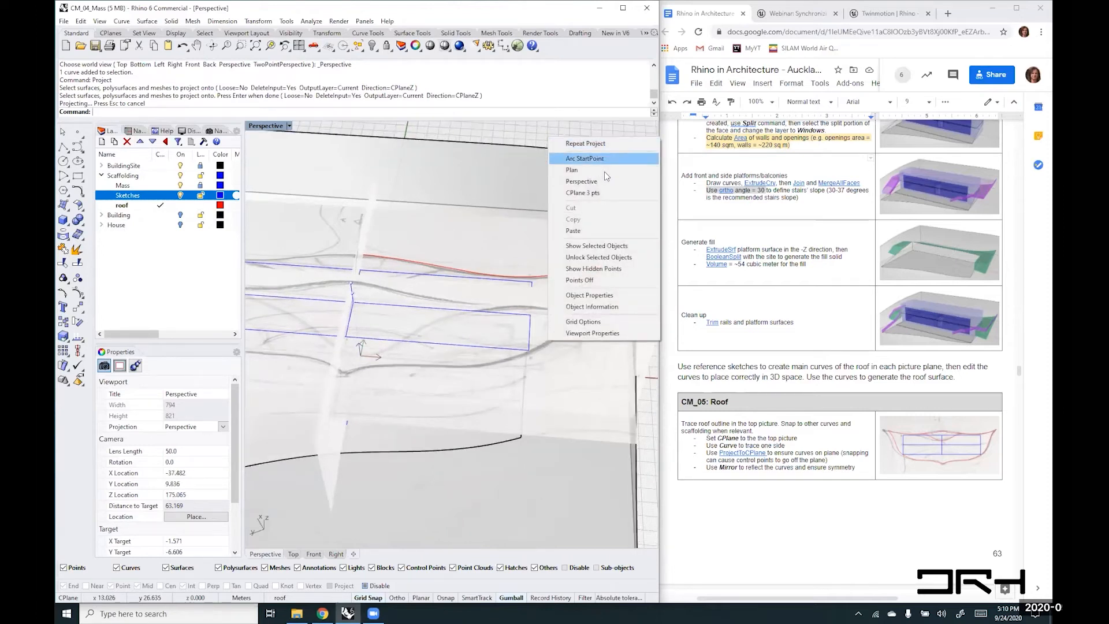
{"action": "left_click", "coordinate": [514, 184]}
{"action": "right_click_drag", "start_coordinate": [483, 305], "coordinate": [438, 308]}
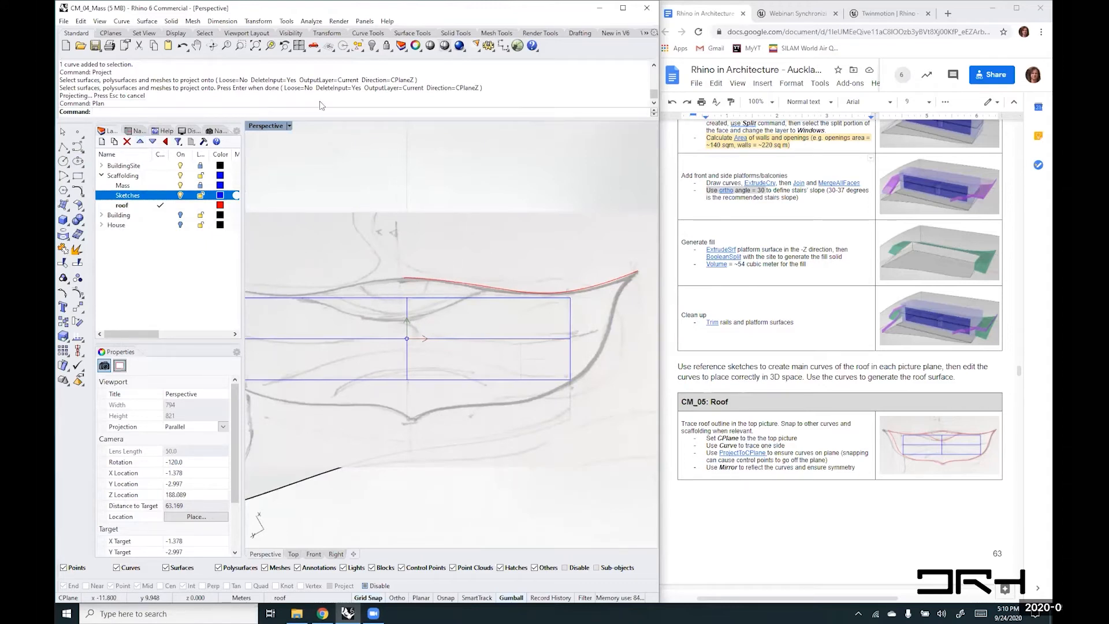
{"action": "left_click", "coordinate": [201, 195]}
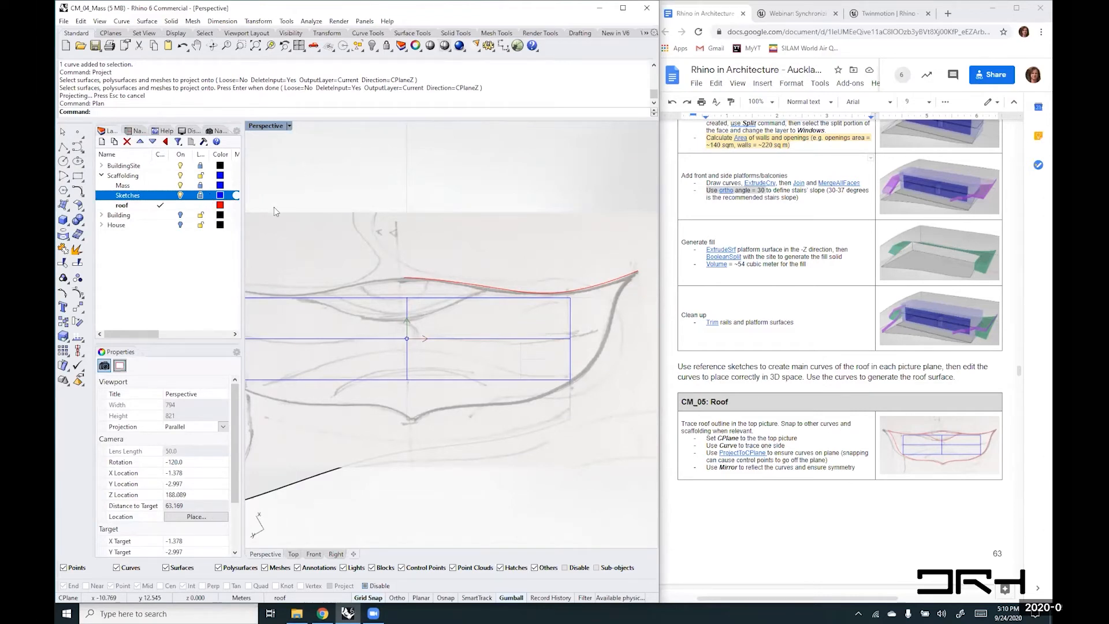
- With object snaps on, trace the side and lower roof outline as a degree 3 curve from the upper curve's tip to the vertical centre line's lower end
{"action": "right_click", "coordinate": [445, 112]}
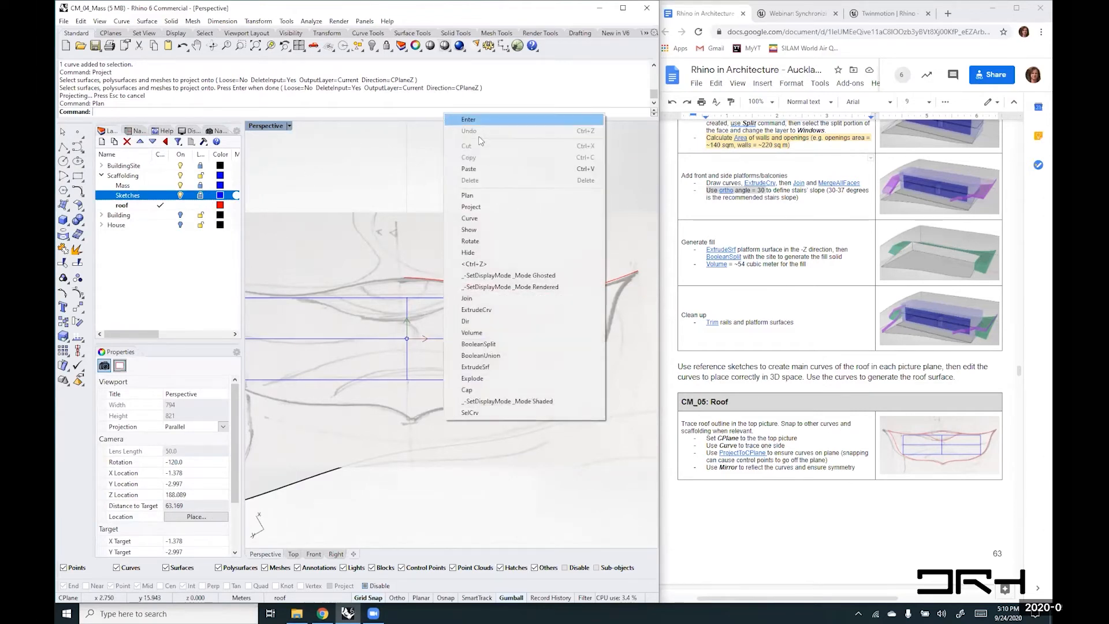
{"action": "left_click", "coordinate": [495, 218]}
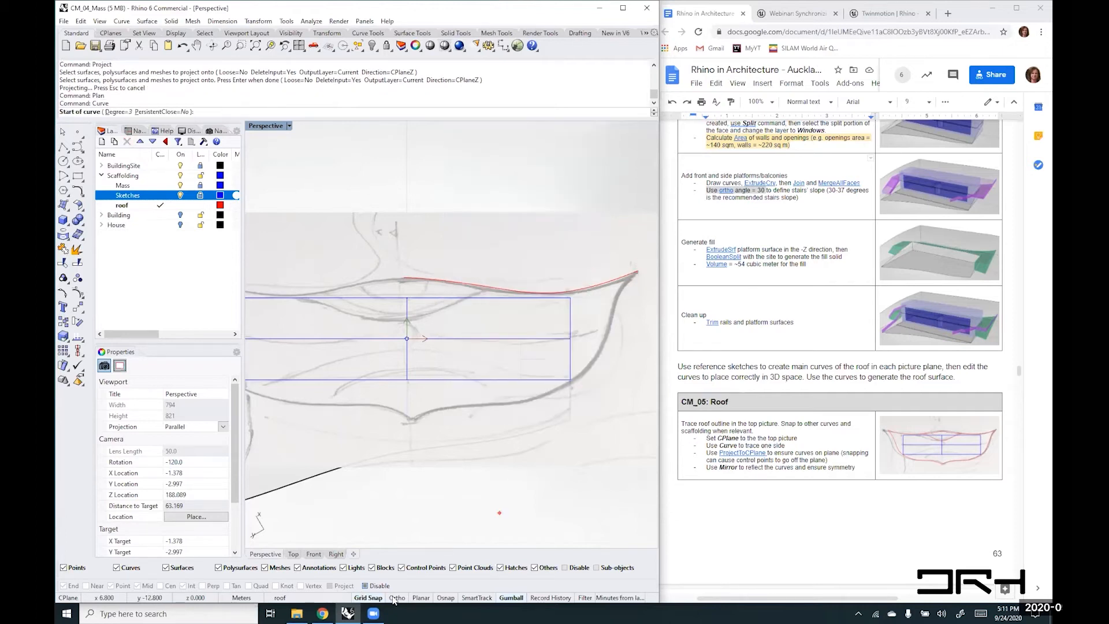
{"action": "left_click", "coordinate": [444, 598]}
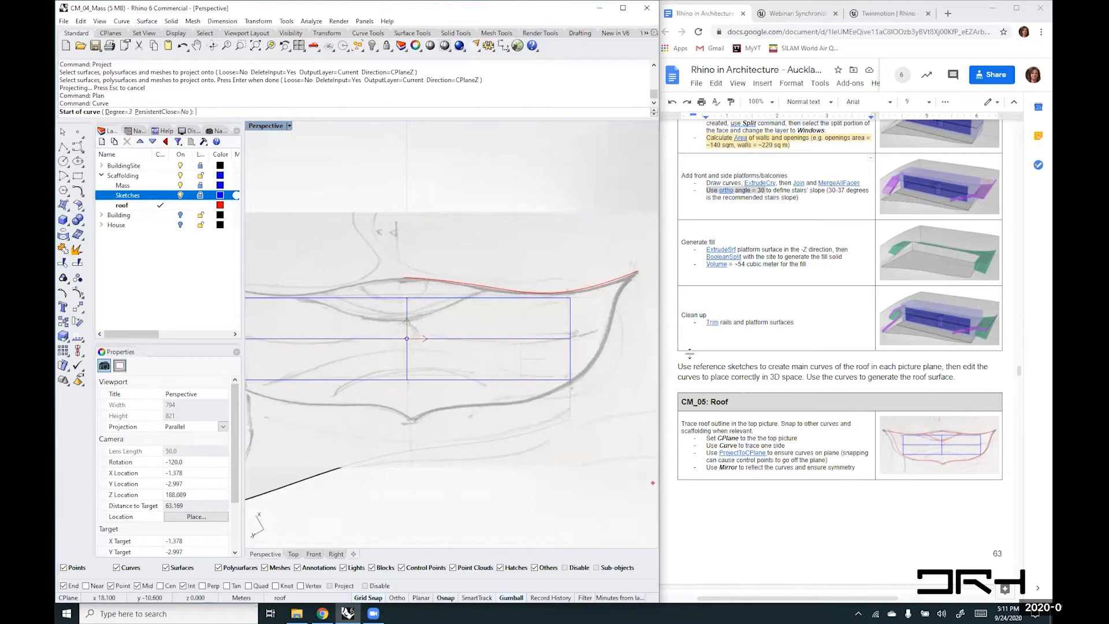
{"action": "left_click", "coordinate": [638, 271]}
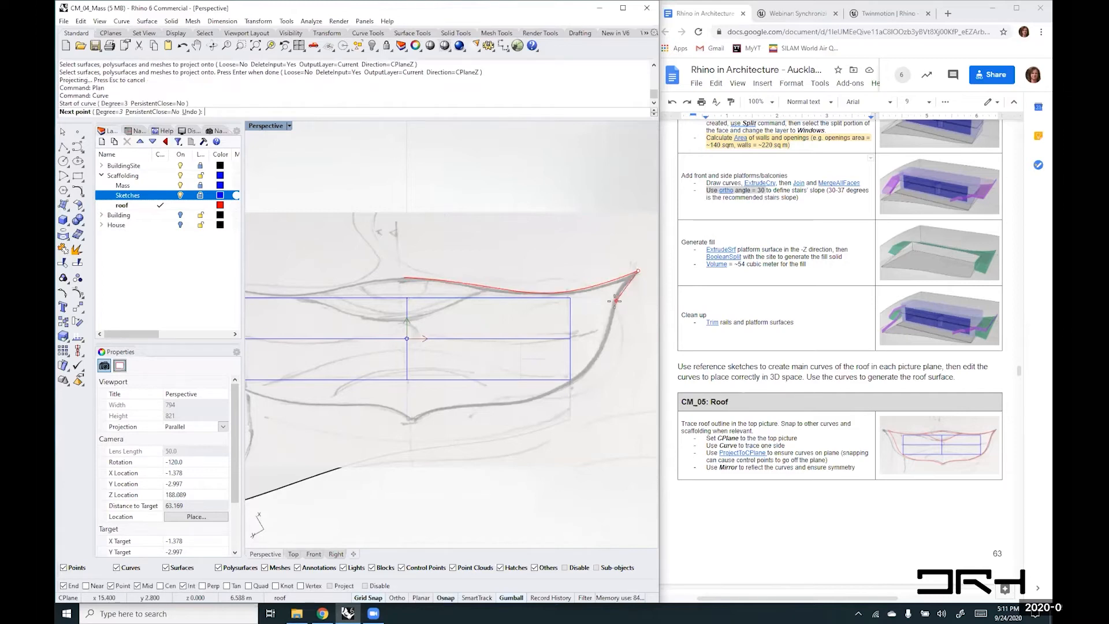
{"action": "left_click", "coordinate": [615, 300]}
{"action": "left_click", "coordinate": [595, 365]}
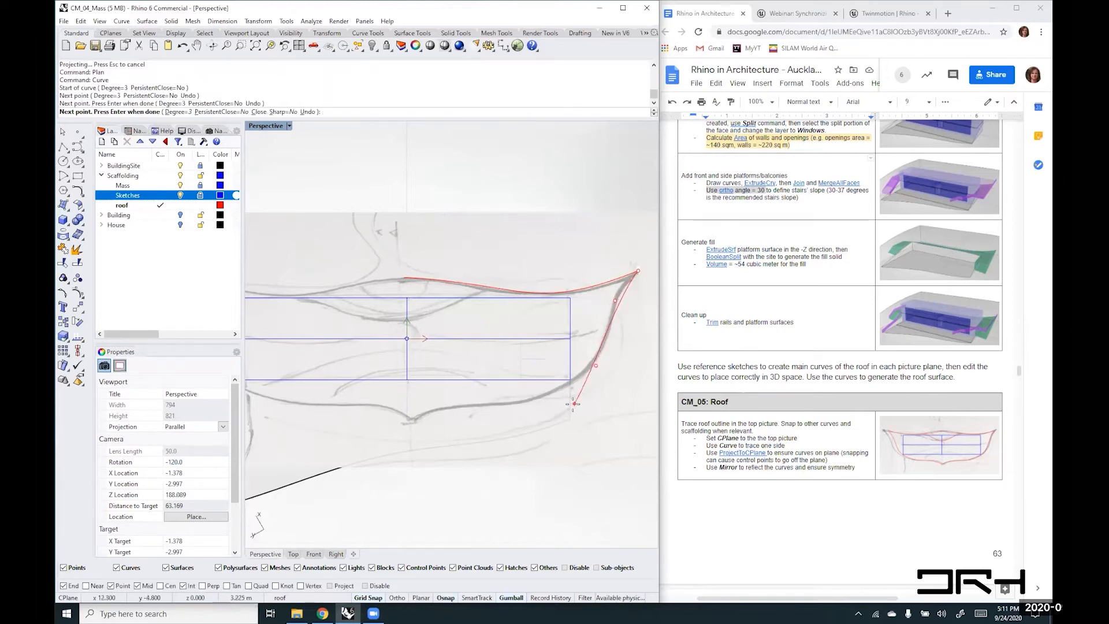
{"action": "left_click", "coordinate": [570, 394]}
{"action": "left_click", "coordinate": [496, 405]}
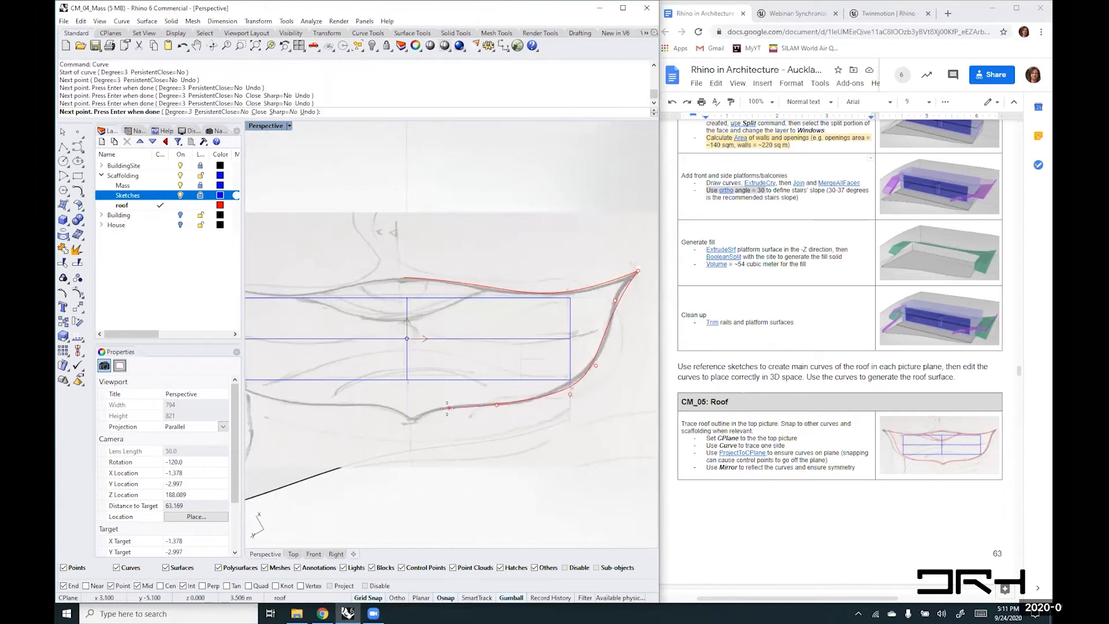
{"action": "left_click", "coordinate": [429, 410]}
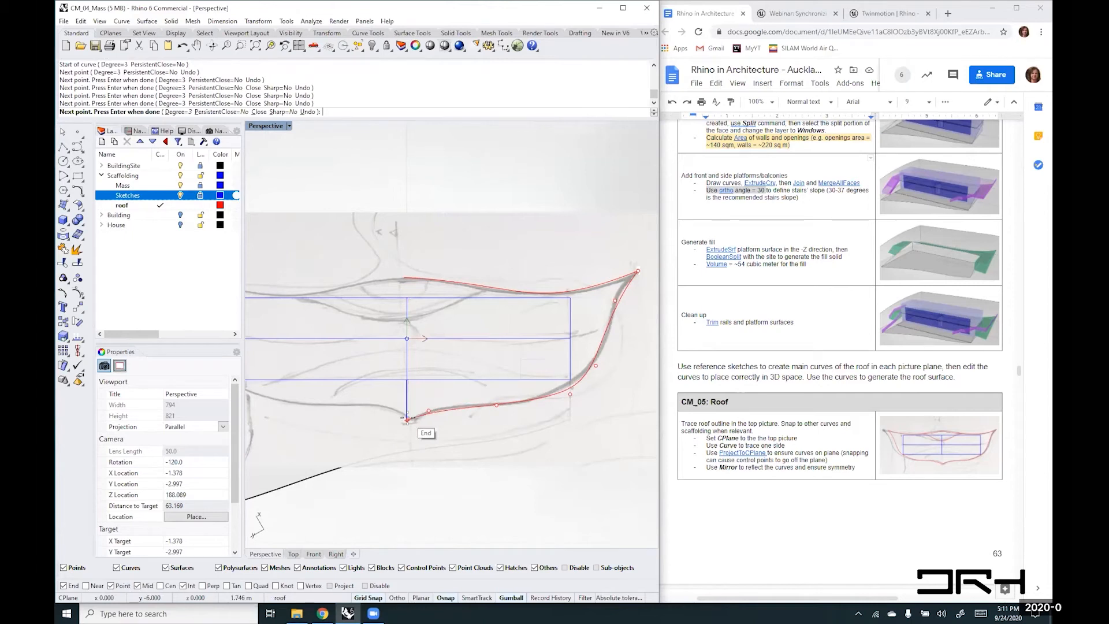
{"action": "scroll", "coordinate": [407, 420], "scroll_direction": "up", "scroll_amount": 3}
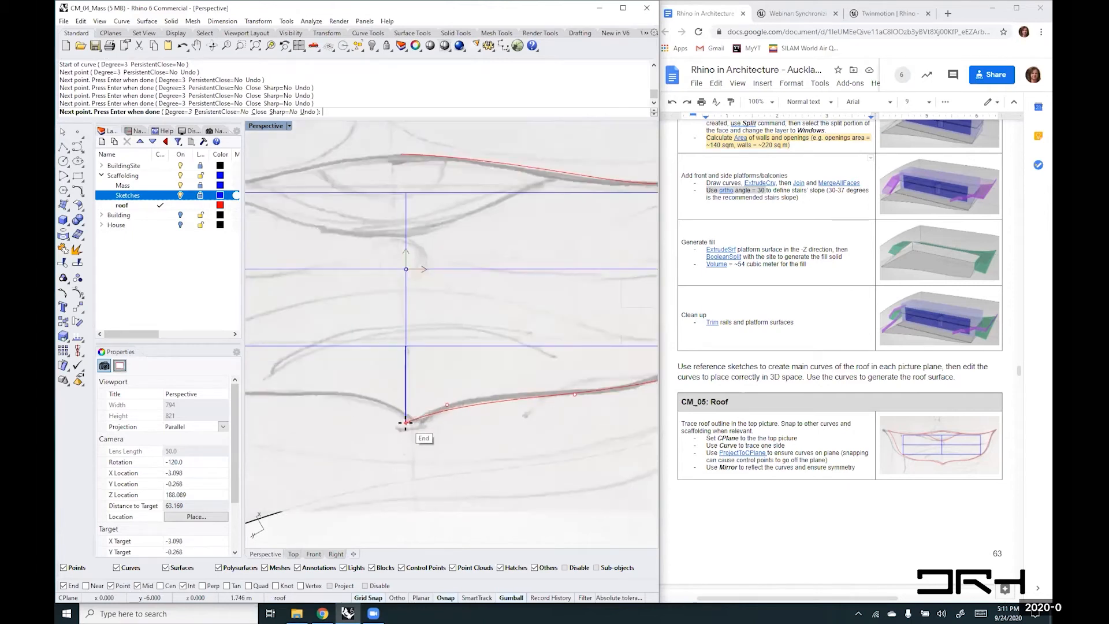
{"action": "left_click", "coordinate": [406, 422]}
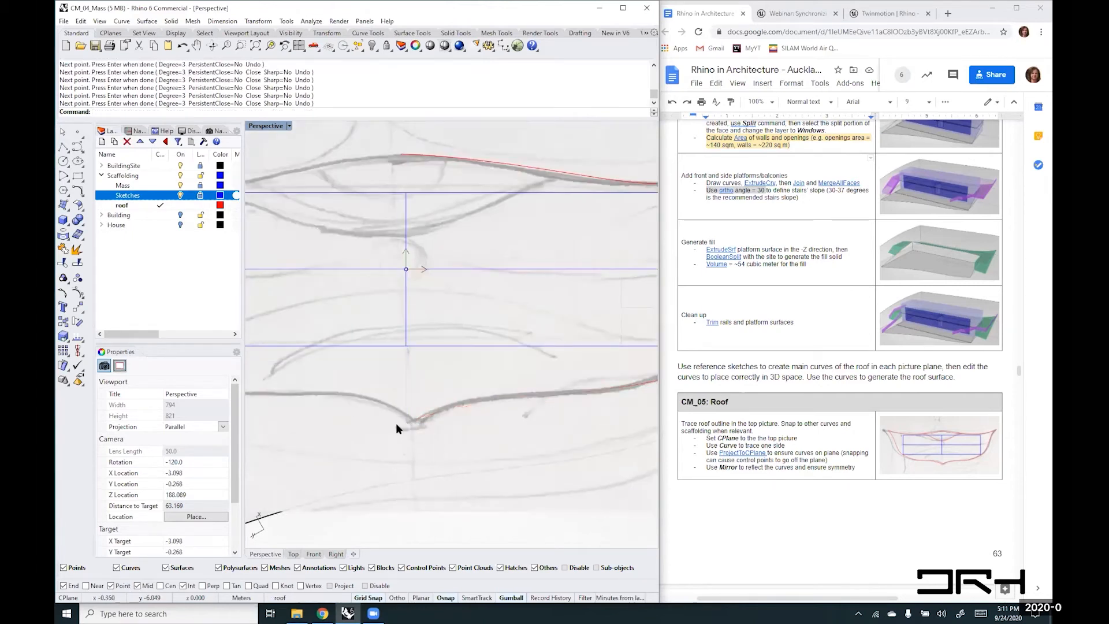
- Unlock the Sketches layer and project the side and lower roof curve onto the top sketch picture
{"action": "scroll", "coordinate": [407, 422], "scroll_direction": "down", "scroll_amount": 3}
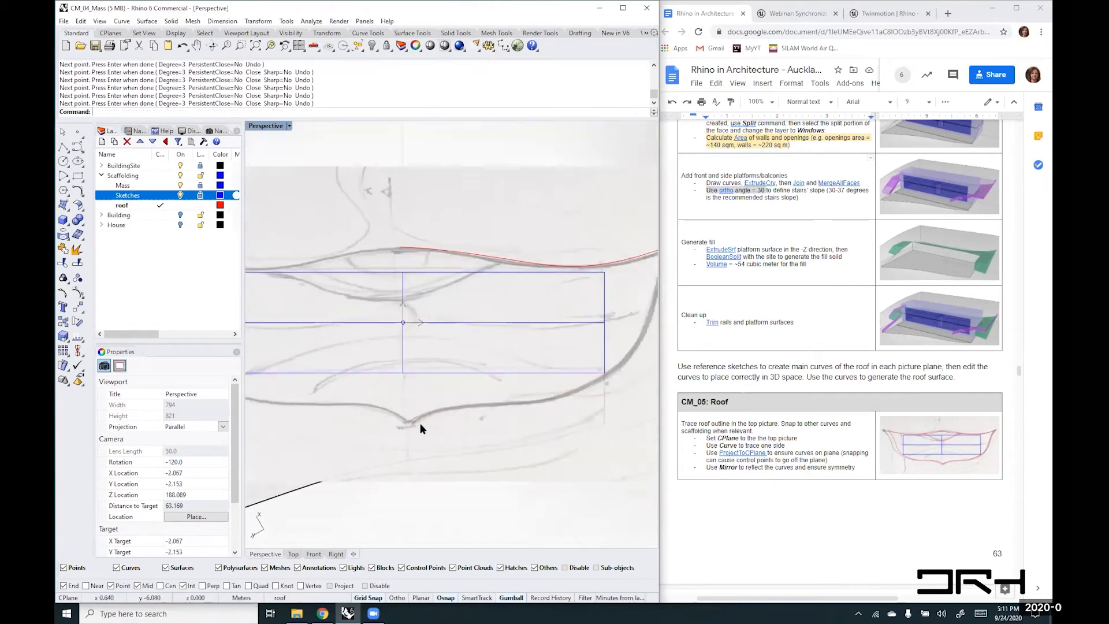
{"action": "left_click", "coordinate": [582, 376]}
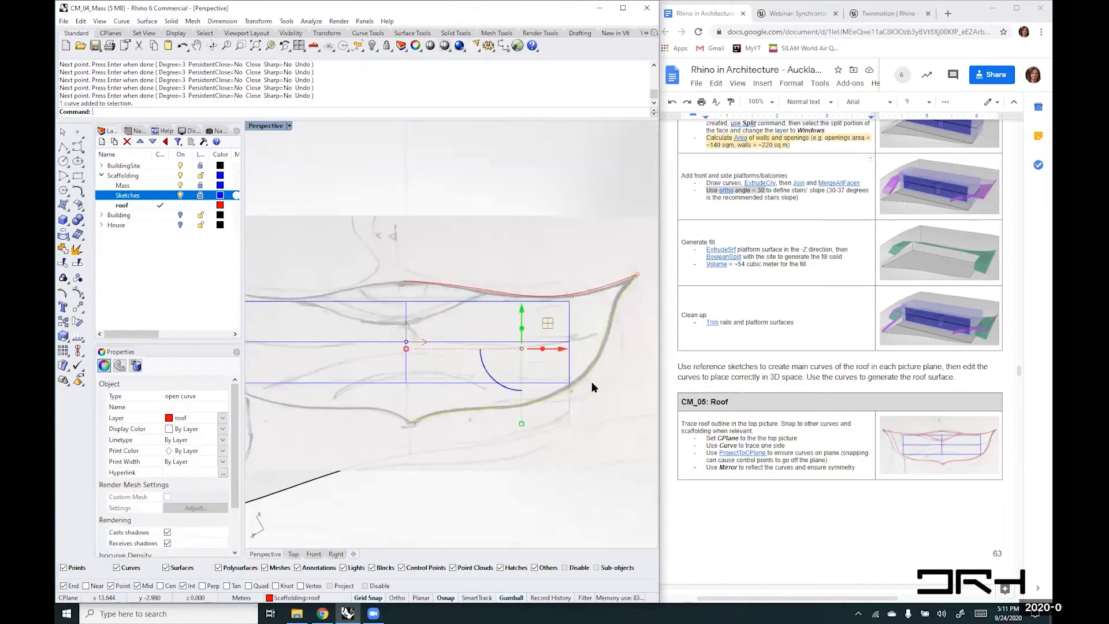
{"action": "type", "text": "Project"}
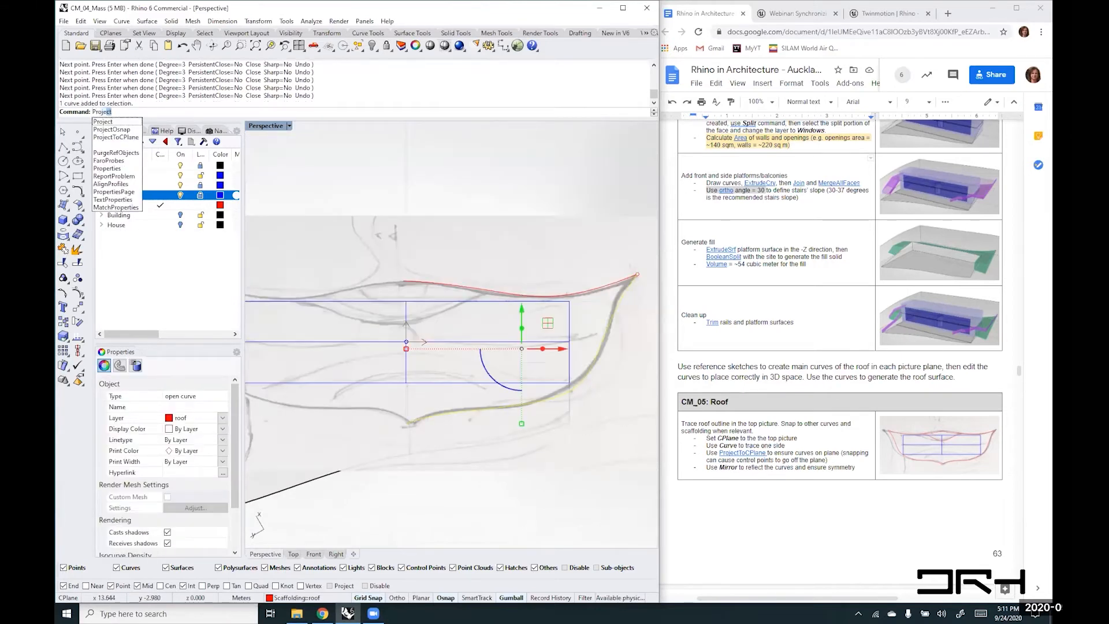
{"action": "key", "text": "Return"}
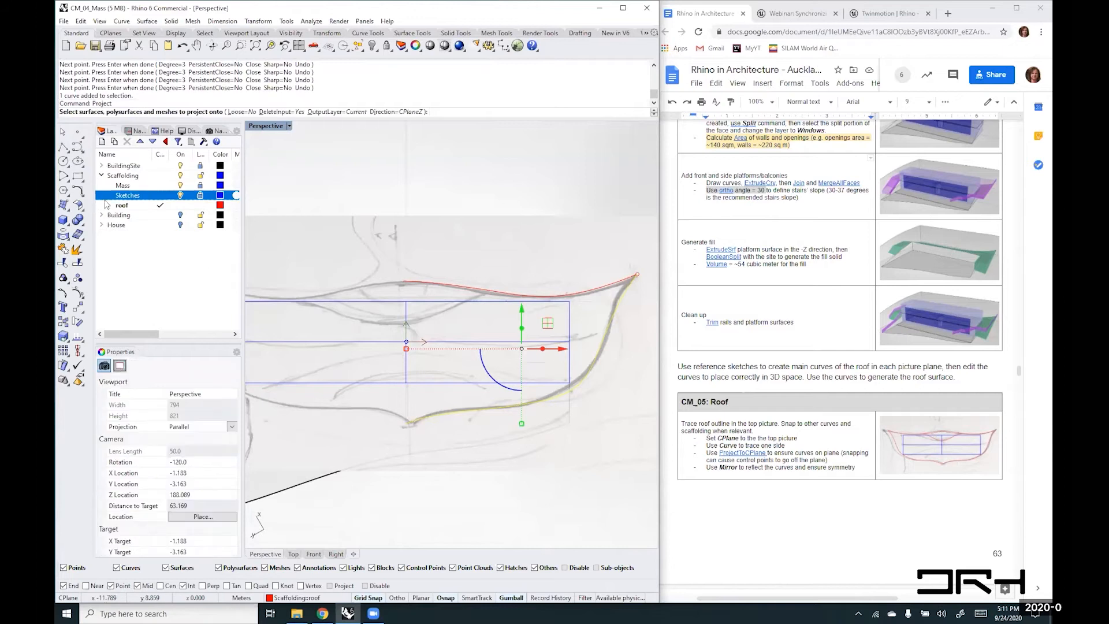
{"action": "left_click", "coordinate": [200, 195]}
{"action": "scroll", "coordinate": [482, 231], "scroll_direction": "down", "scroll_amount": 3}
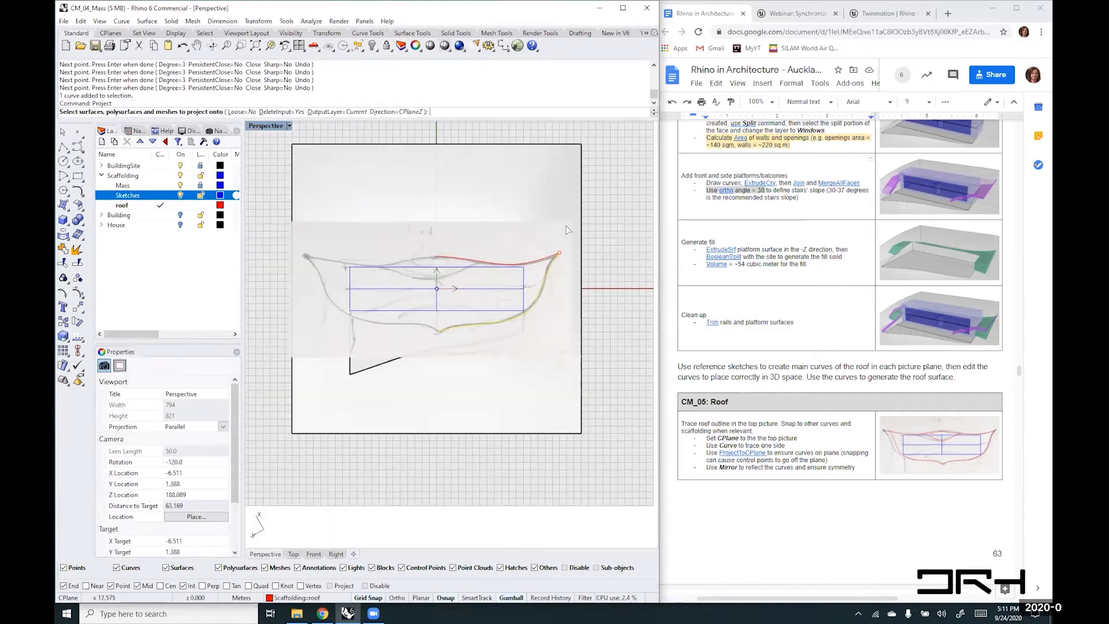
{"action": "left_click", "coordinate": [567, 231]}
{"action": "key", "text": "Return"}
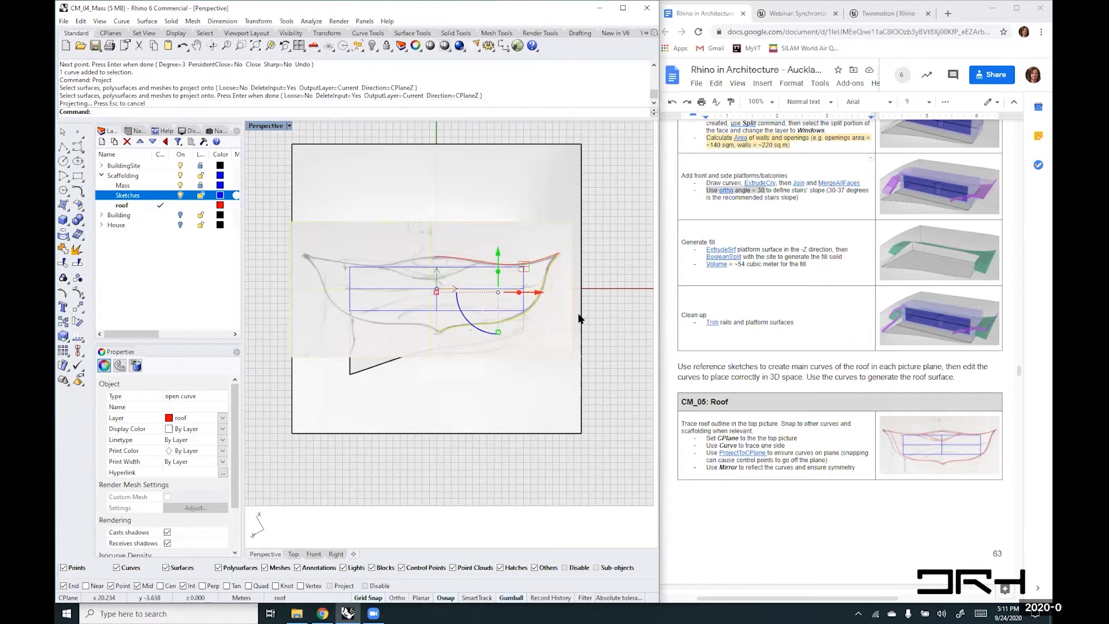
{"action": "key", "text": "Escape"}
- Adjust the upper two control points on the side stretch of the roof curve so it follows the sketched outline
{"action": "scroll", "coordinate": [516, 316], "scroll_direction": "up", "scroll_amount": 4}
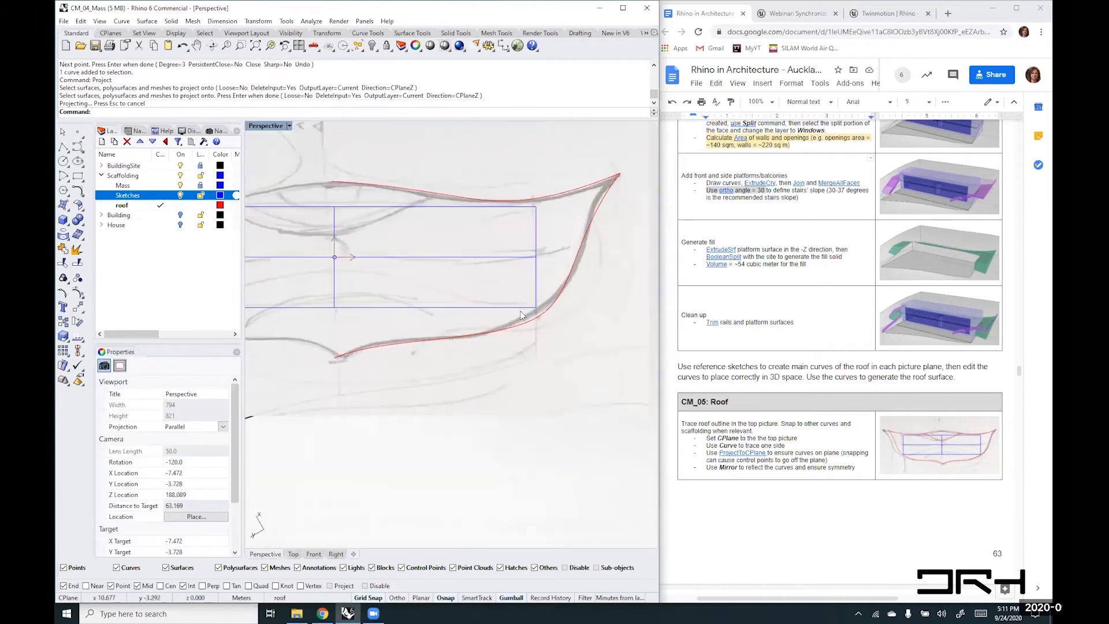
{"action": "left_click", "coordinate": [553, 307]}
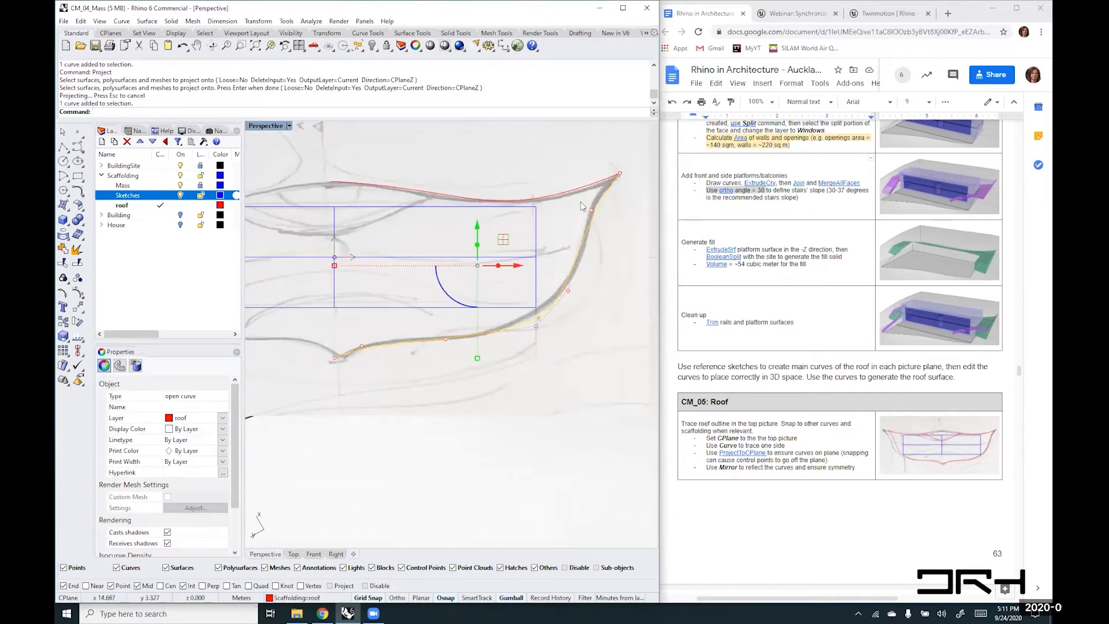
{"action": "left_click", "coordinate": [591, 211]}
{"action": "left_click_drag", "start_coordinate": [591, 211], "coordinate": [580, 211]}
{"action": "left_click_drag", "start_coordinate": [567, 289], "coordinate": [588, 262]}
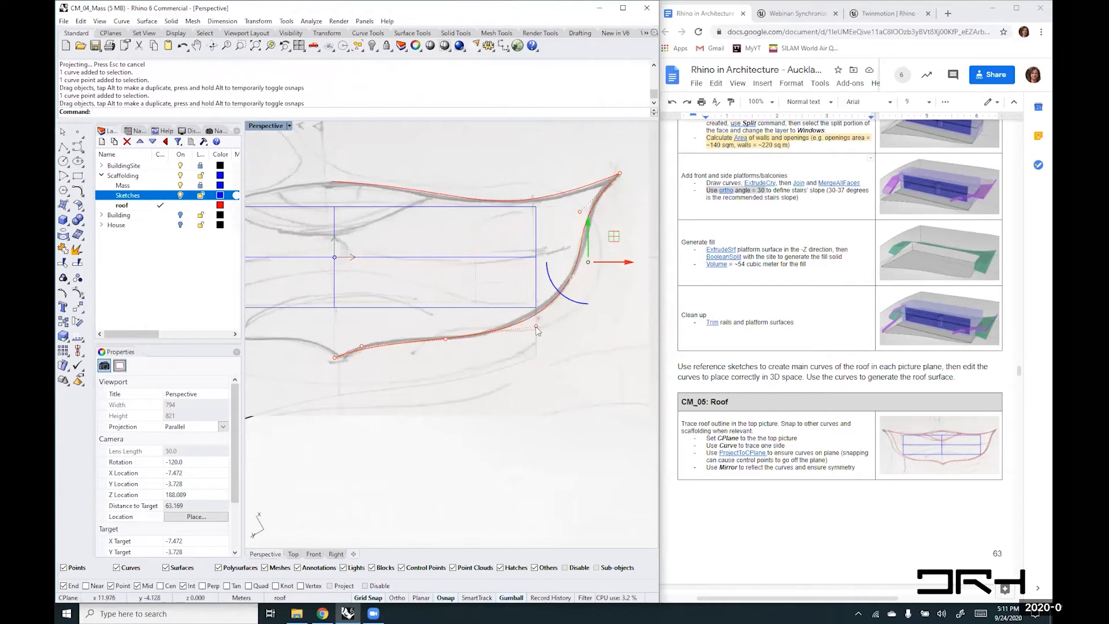
- Raise the two control points on the lower stretch of the roof curve nearest its centre end
{"action": "left_click", "coordinate": [444, 338]}
{"action": "left_click_drag", "start_coordinate": [445, 337], "coordinate": [436, 332]}
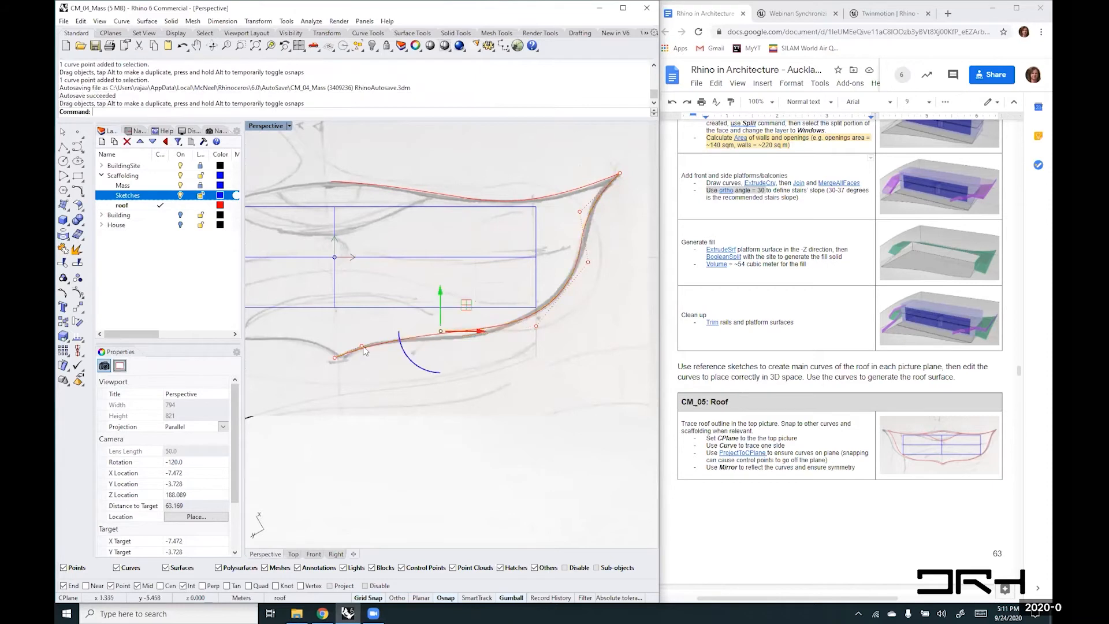
{"action": "scroll", "coordinate": [359, 344], "scroll_direction": "up", "scroll_amount": 3}
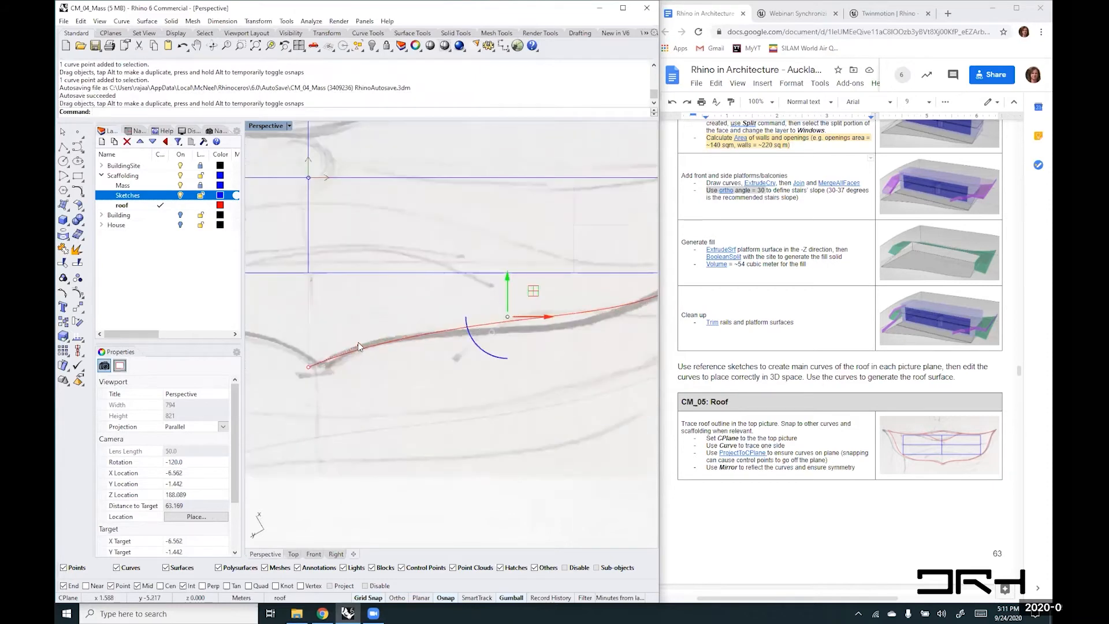
{"action": "left_click_drag", "start_coordinate": [359, 346], "coordinate": [358, 329]}
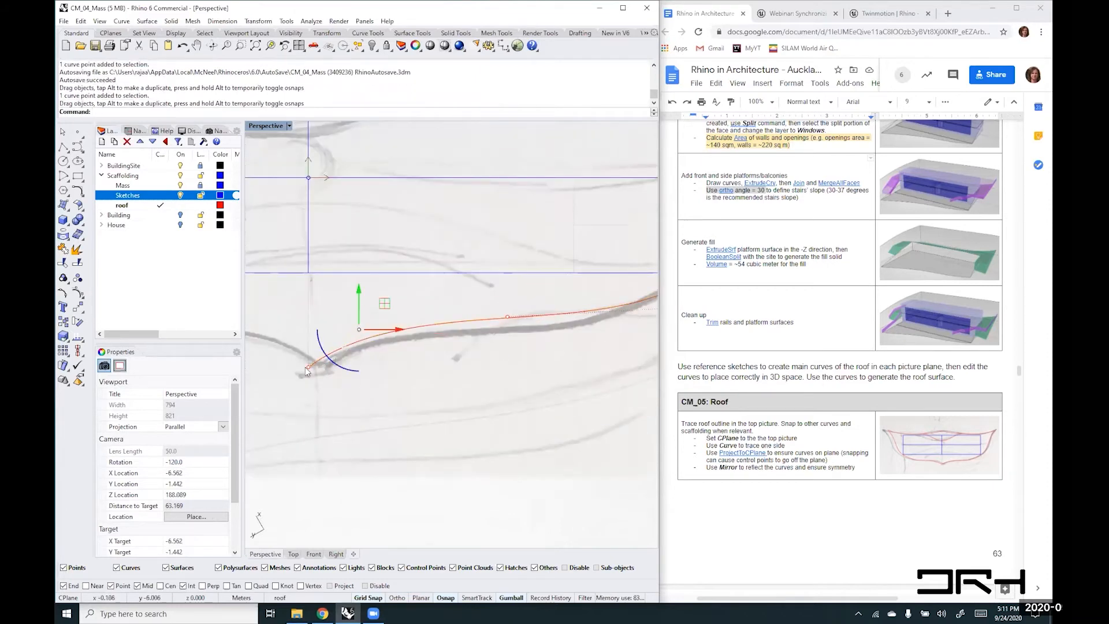
- Join the side and lower roof curve with the upper roof curve into one open half outline
{"action": "scroll", "coordinate": [310, 325], "scroll_direction": "down", "scroll_amount": 5}
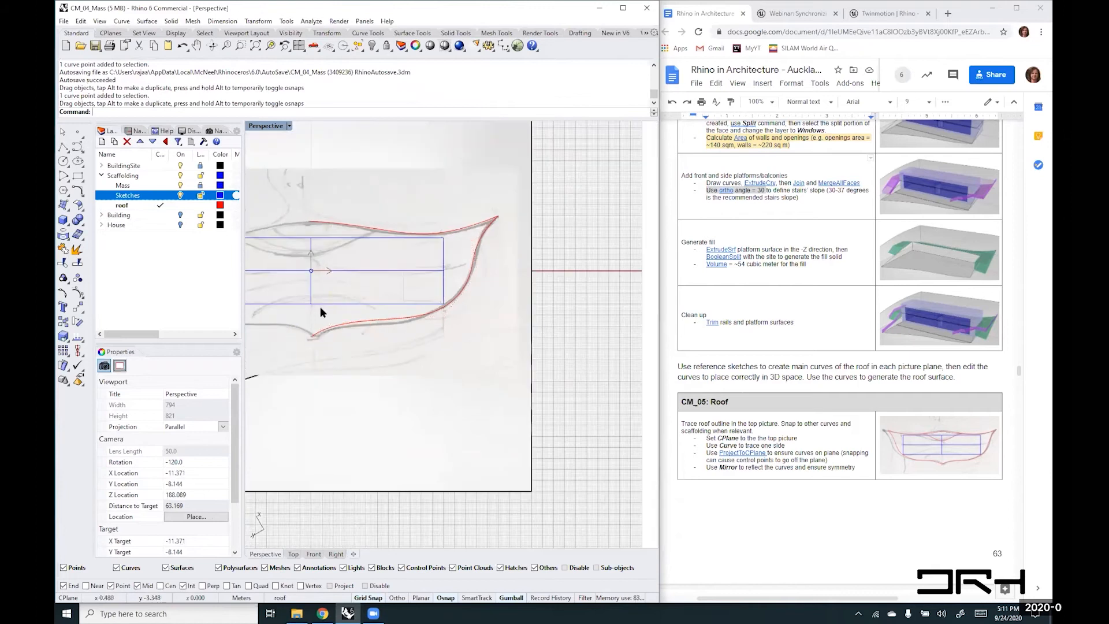
{"action": "right_click_drag", "start_coordinate": [304, 321], "coordinate": [434, 362]}
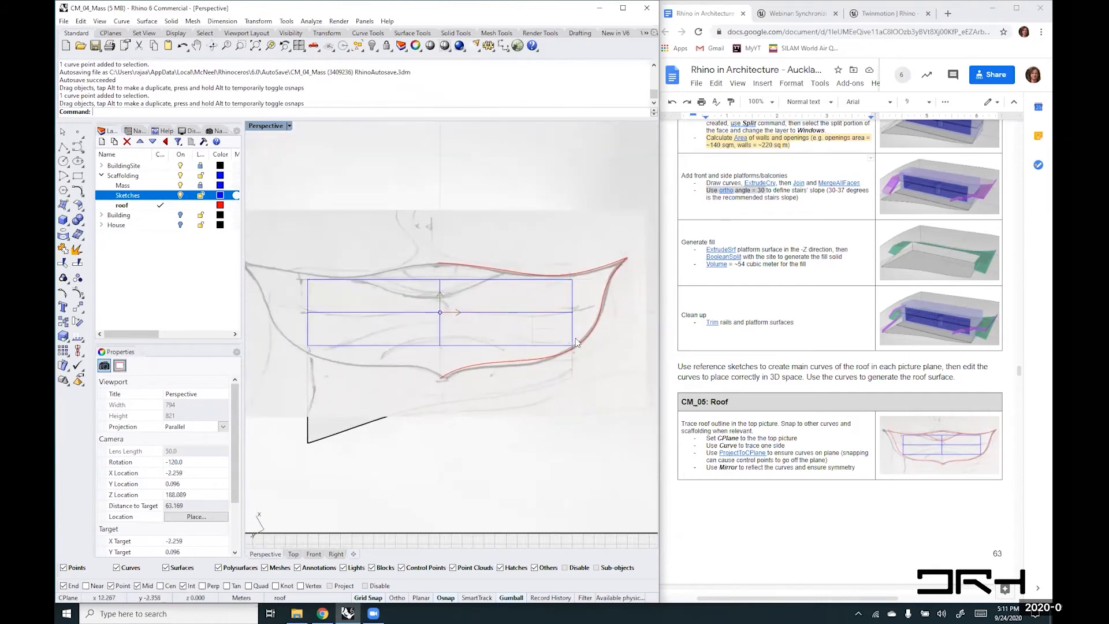
{"action": "scroll", "coordinate": [576, 342], "scroll_direction": "up", "scroll_amount": 5}
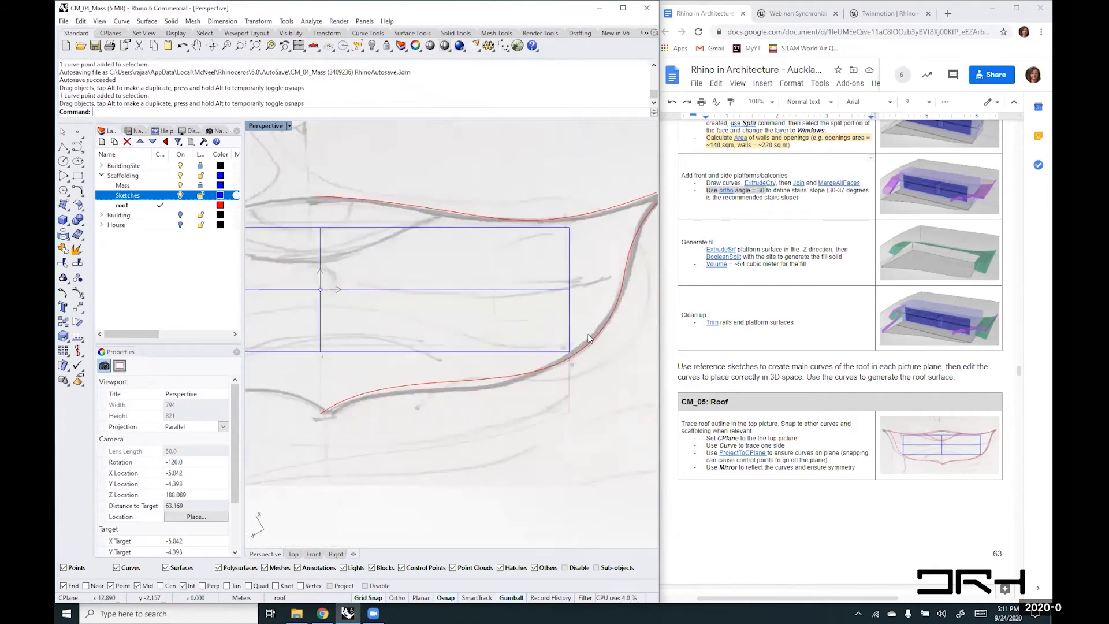
{"action": "scroll", "coordinate": [587, 334], "scroll_direction": "down", "scroll_amount": 5}
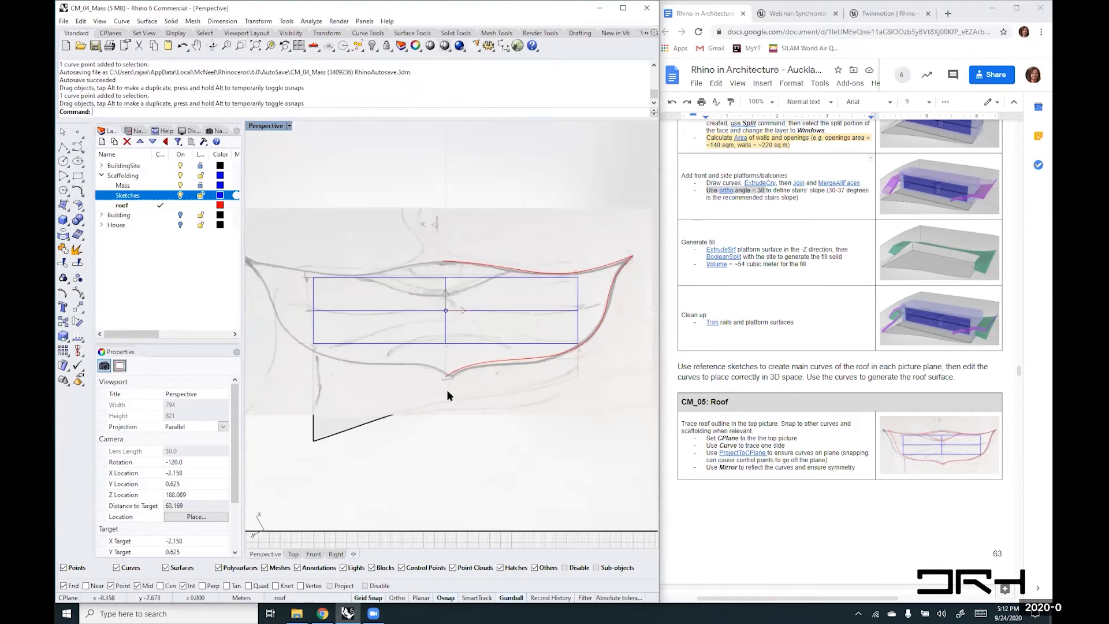
{"action": "left_click", "coordinate": [453, 376]}
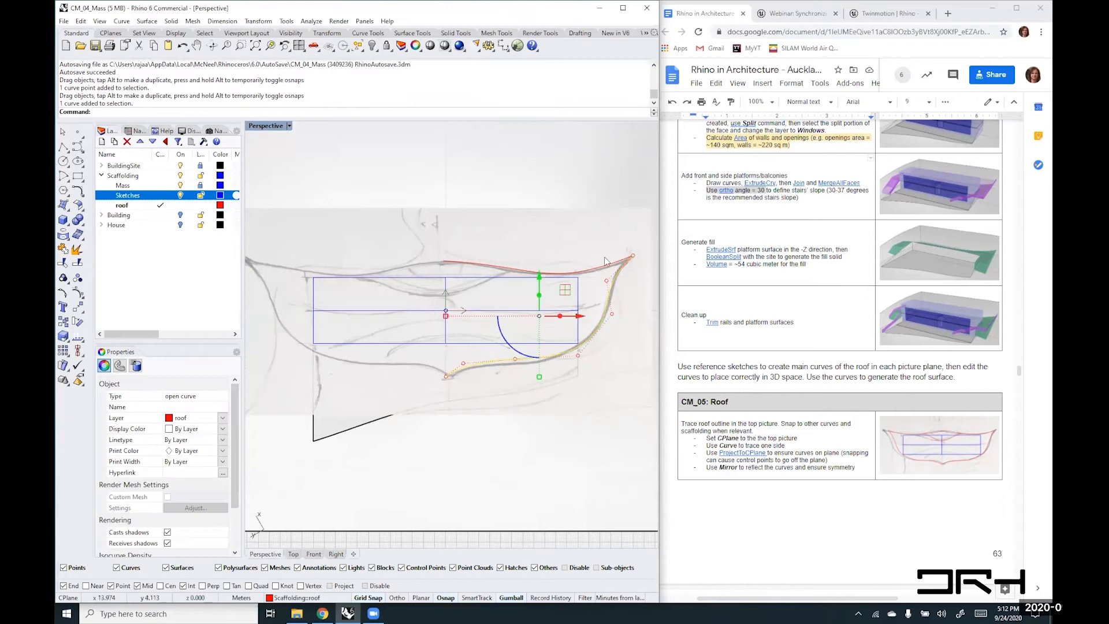
{"action": "left_click", "coordinate": [584, 271], "text": "shift"}
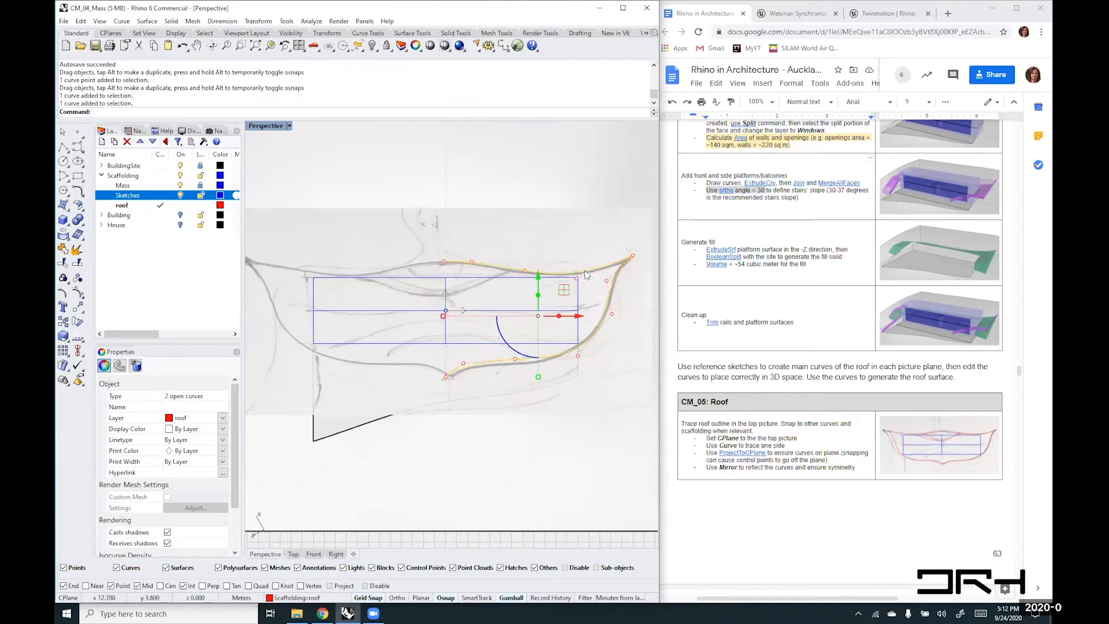
{"action": "key", "text": "Return"}
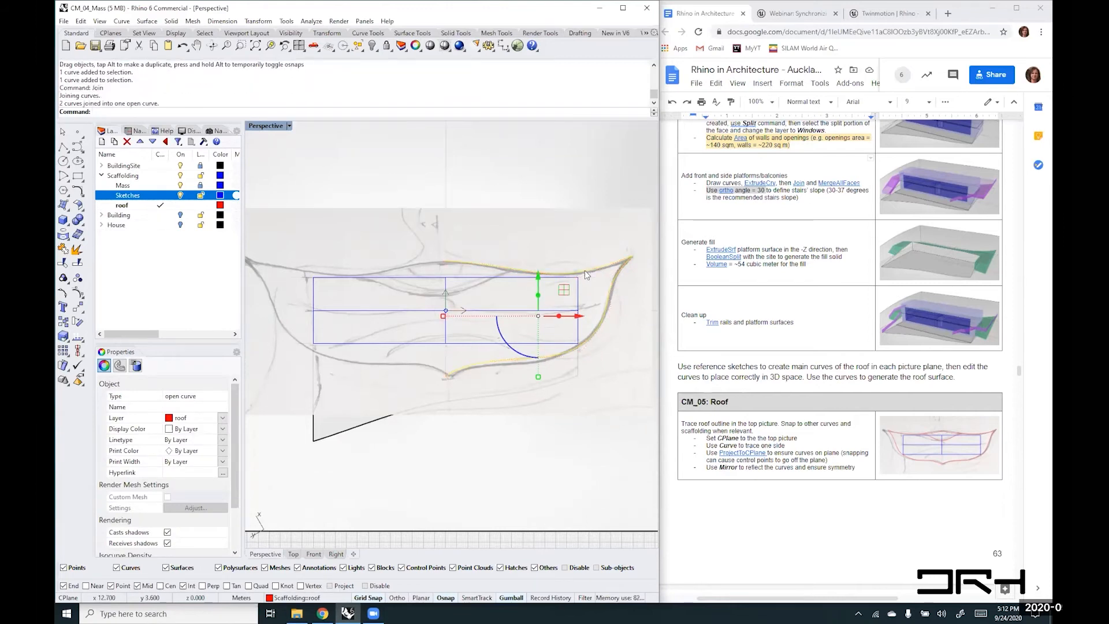
- Mirror the joined half outline across the vertical centre line, starting the mirror plane at the outline's lower centre end
{"action": "type", "text": "mirror"}
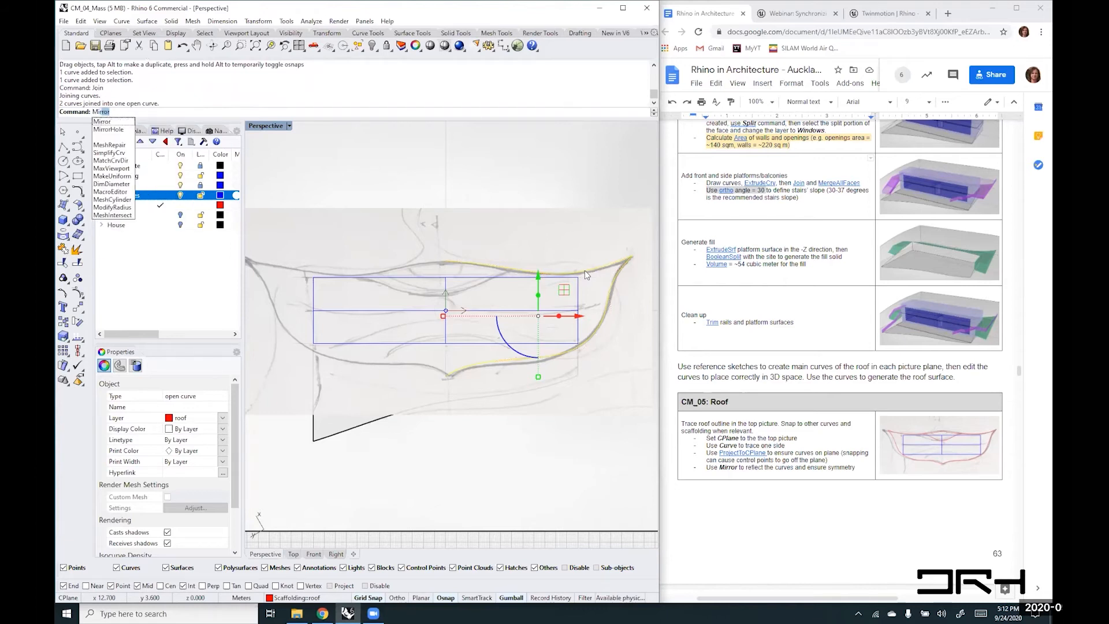
{"action": "key", "text": "Return"}
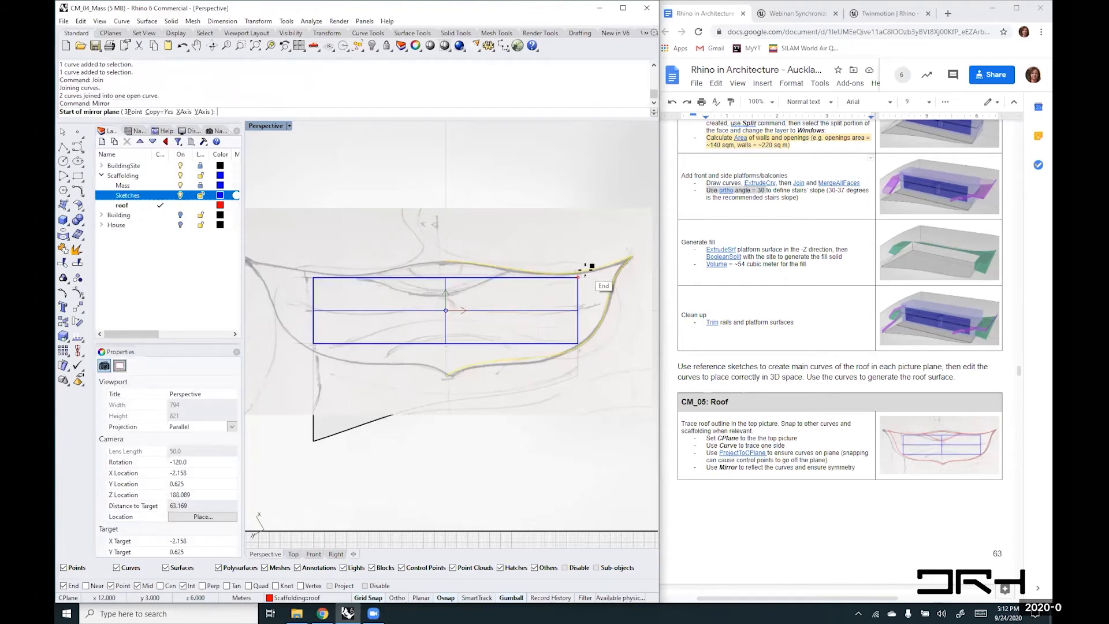
{"action": "left_click", "coordinate": [445, 376]}
{"action": "left_click", "coordinate": [452, 186]}
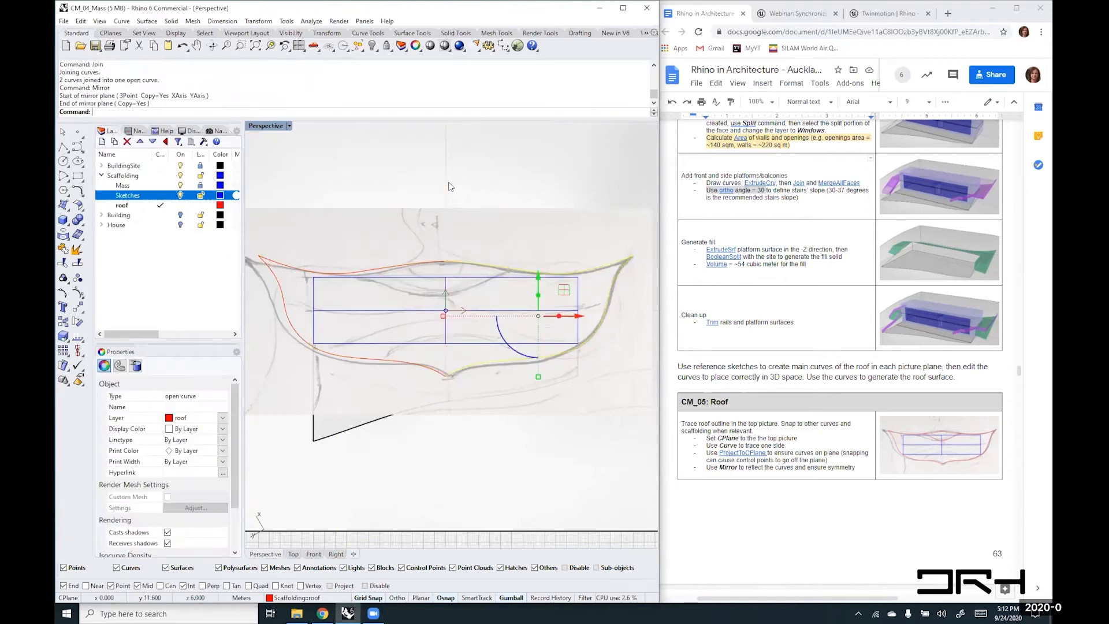
- Trim the overlapping ends where the two half outlines cross at the upper centre, using both curves as cutting objects
{"action": "scroll", "coordinate": [435, 264], "scroll_direction": "up", "scroll_amount": 3}
{"action": "scroll", "coordinate": [435, 265], "scroll_direction": "up", "scroll_amount": 2}
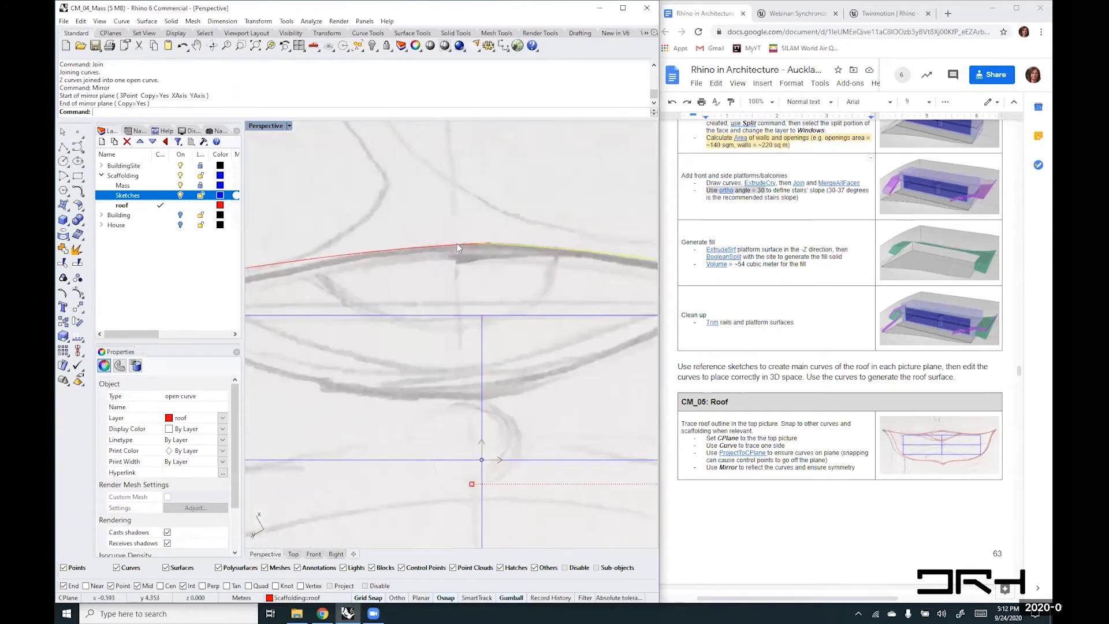
{"action": "scroll", "coordinate": [466, 240], "scroll_direction": "down", "scroll_amount": 4}
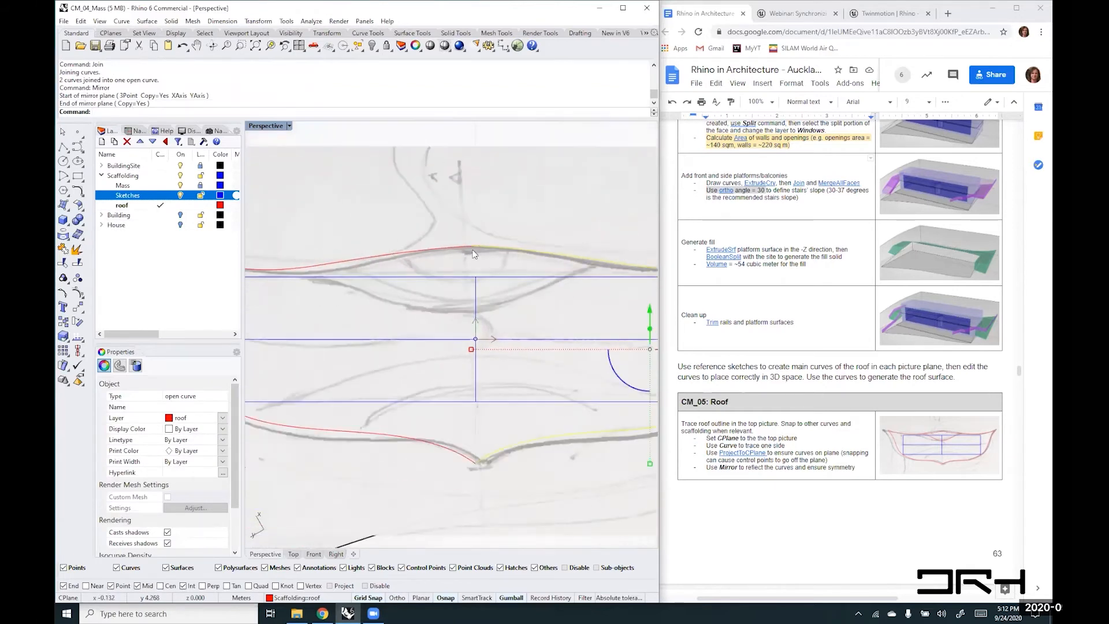
{"action": "scroll", "coordinate": [476, 252], "scroll_direction": "up", "scroll_amount": 5}
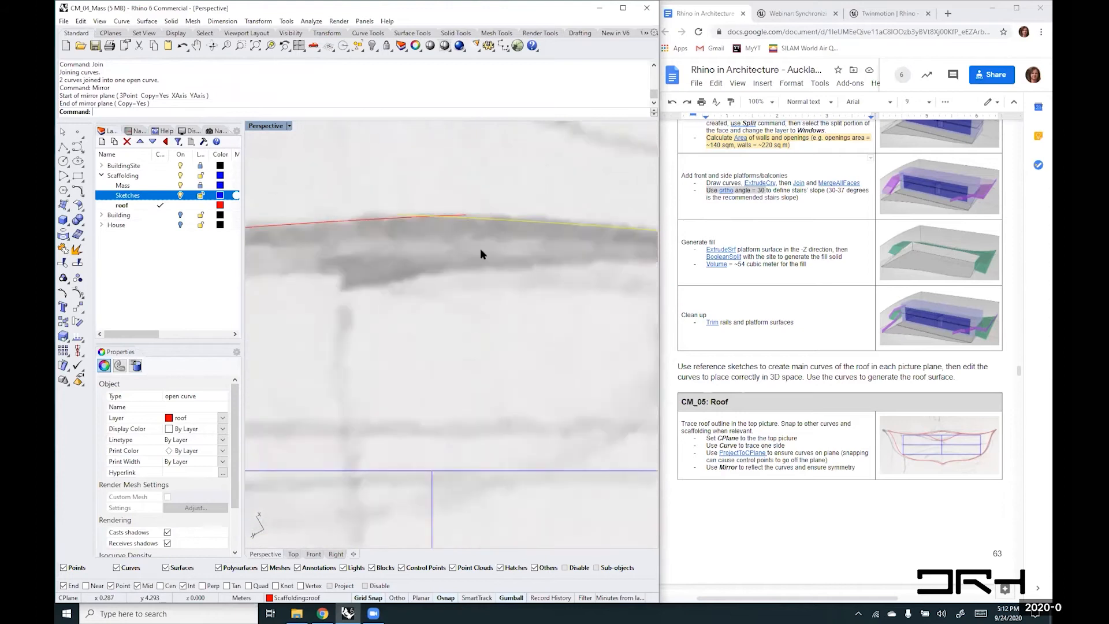
{"action": "scroll", "coordinate": [481, 254], "scroll_direction": "up", "scroll_amount": 1}
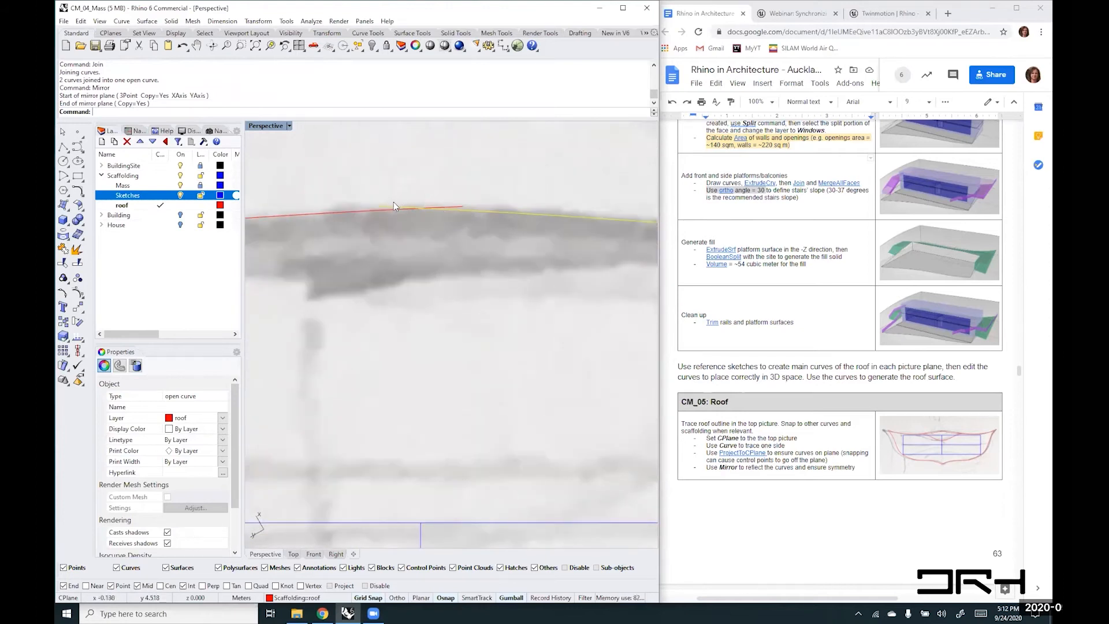
{"action": "scroll", "coordinate": [424, 204], "scroll_direction": "up", "scroll_amount": 2}
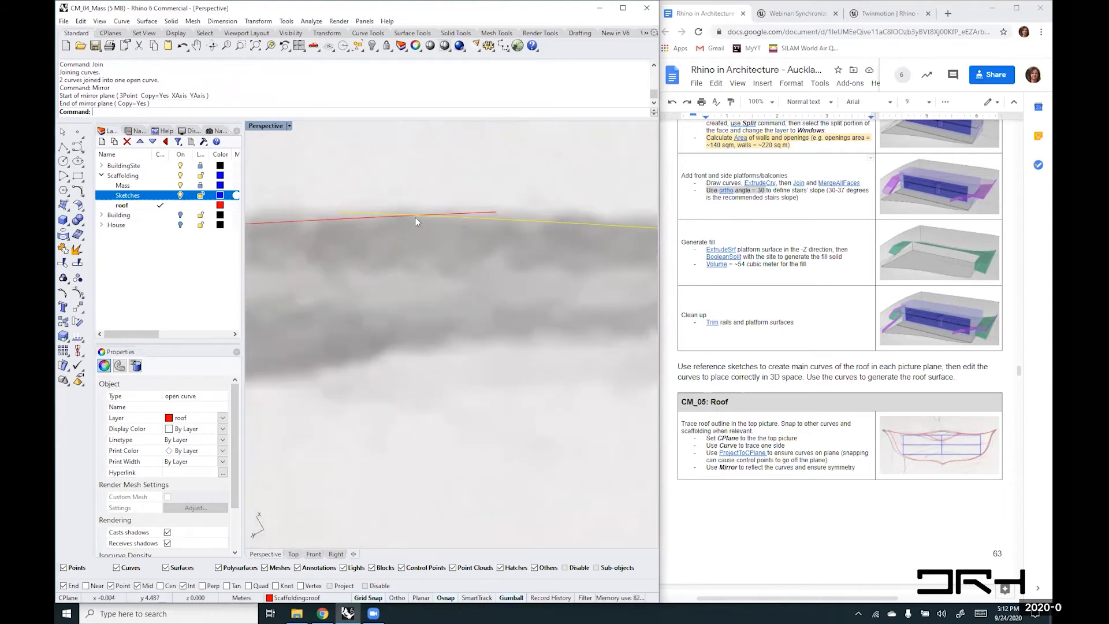
{"action": "key", "text": "Escape"}
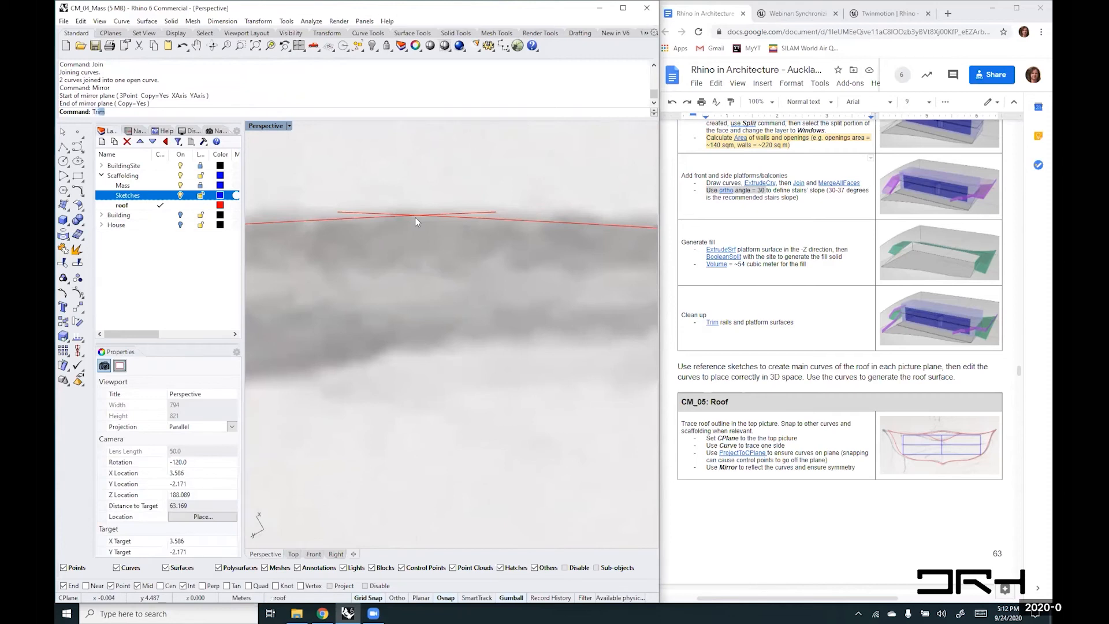
{"action": "key", "text": "Return"}
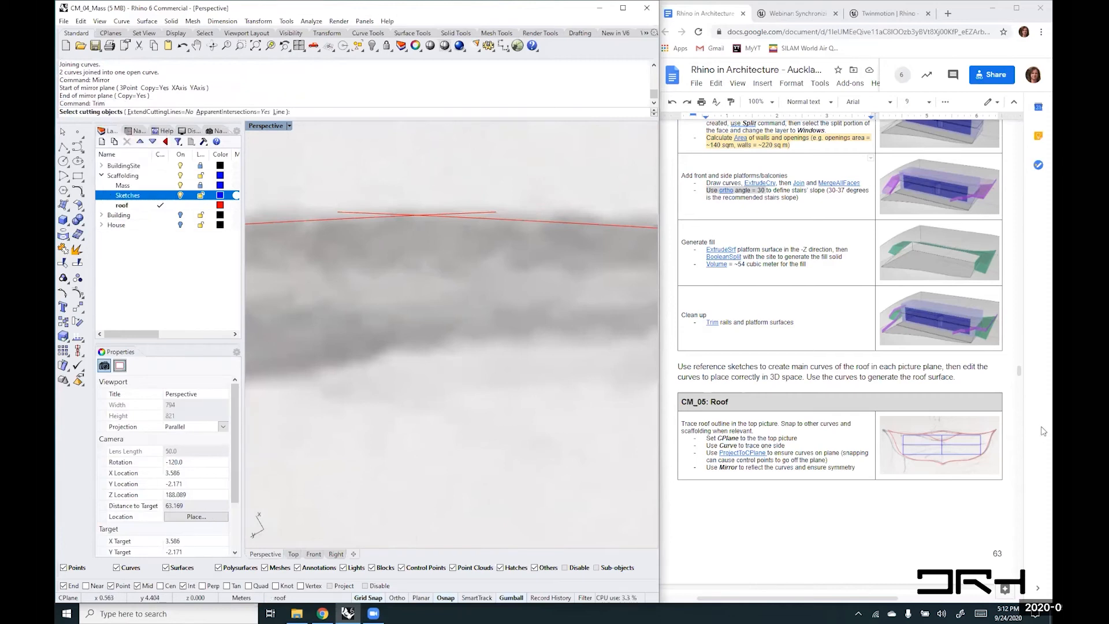
{"action": "left_click", "coordinate": [489, 217]}
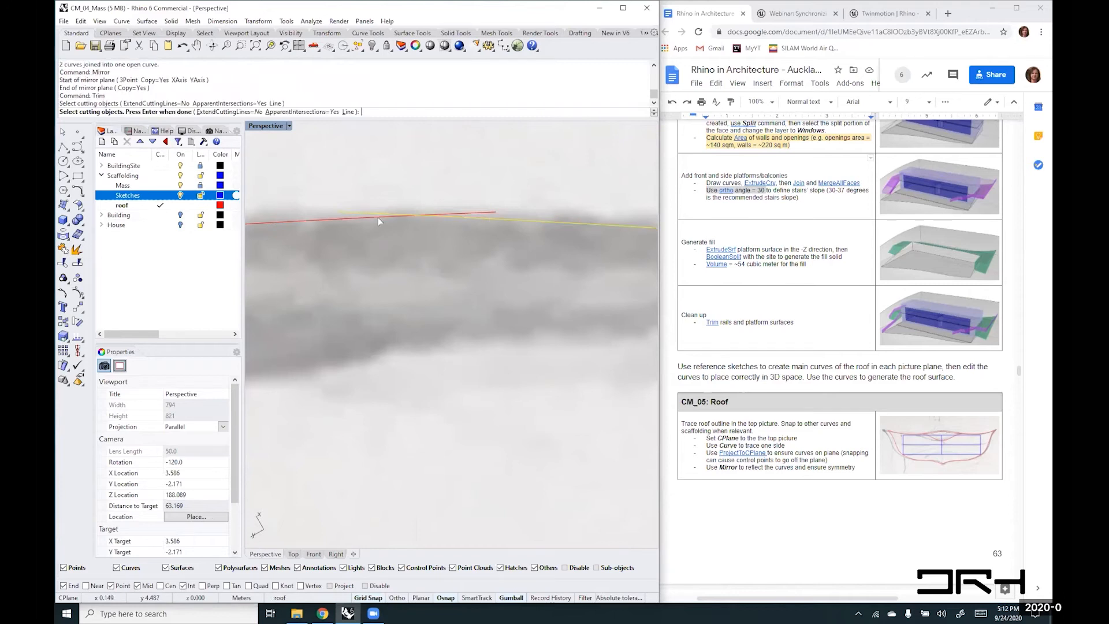
{"action": "left_click", "coordinate": [337, 216]}
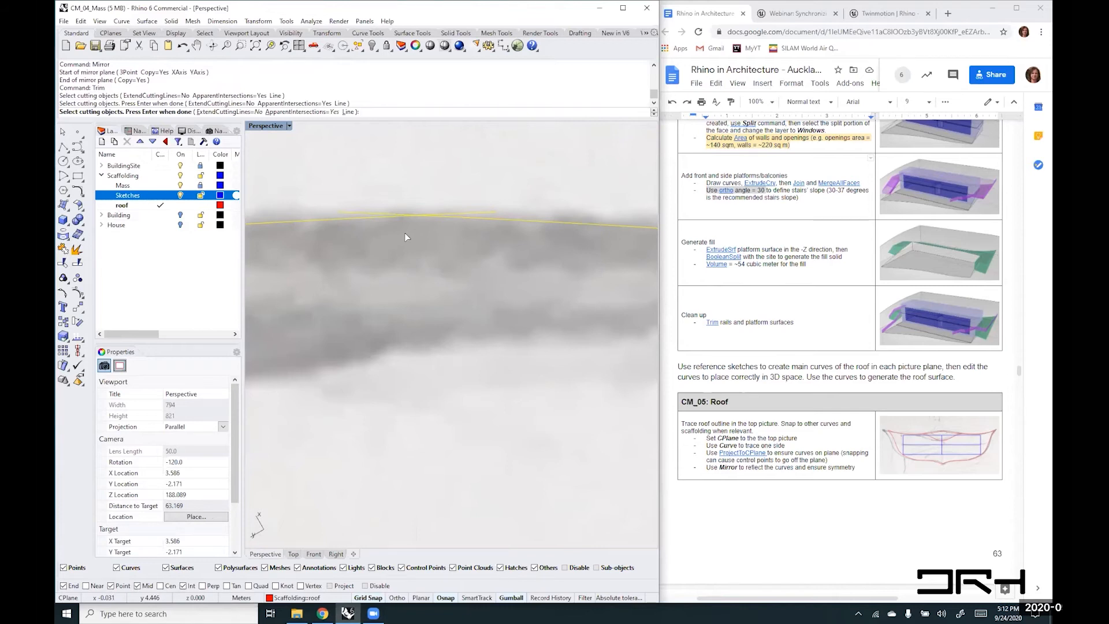
{"action": "key", "text": "Return"}
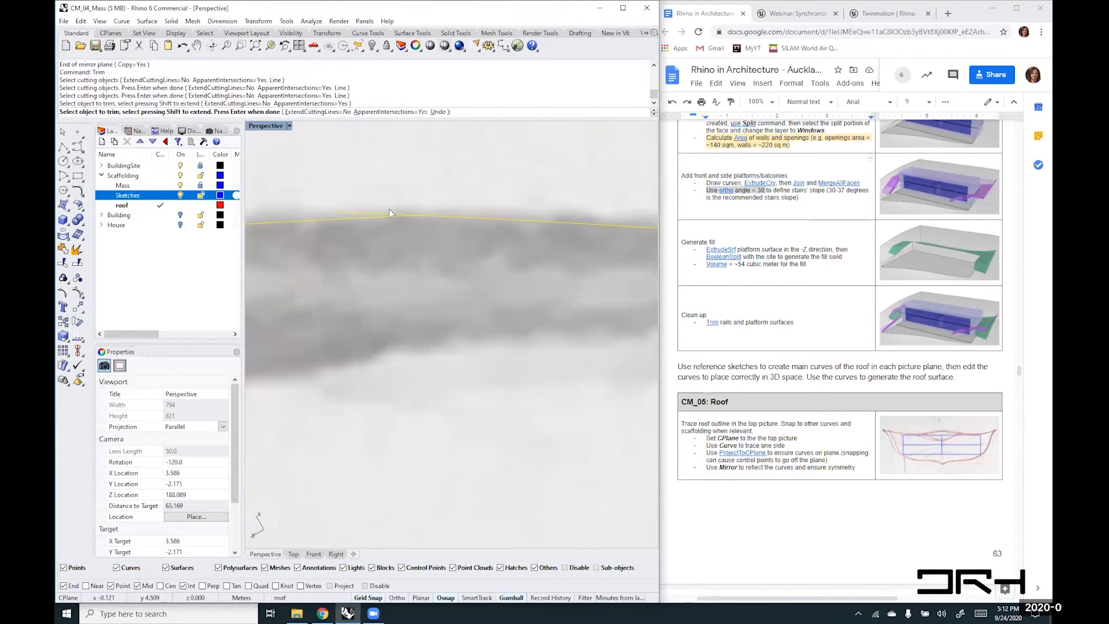
{"action": "left_click", "coordinate": [389, 209]}
{"action": "scroll", "coordinate": [634, 298], "scroll_direction": "down", "scroll_amount": 8}
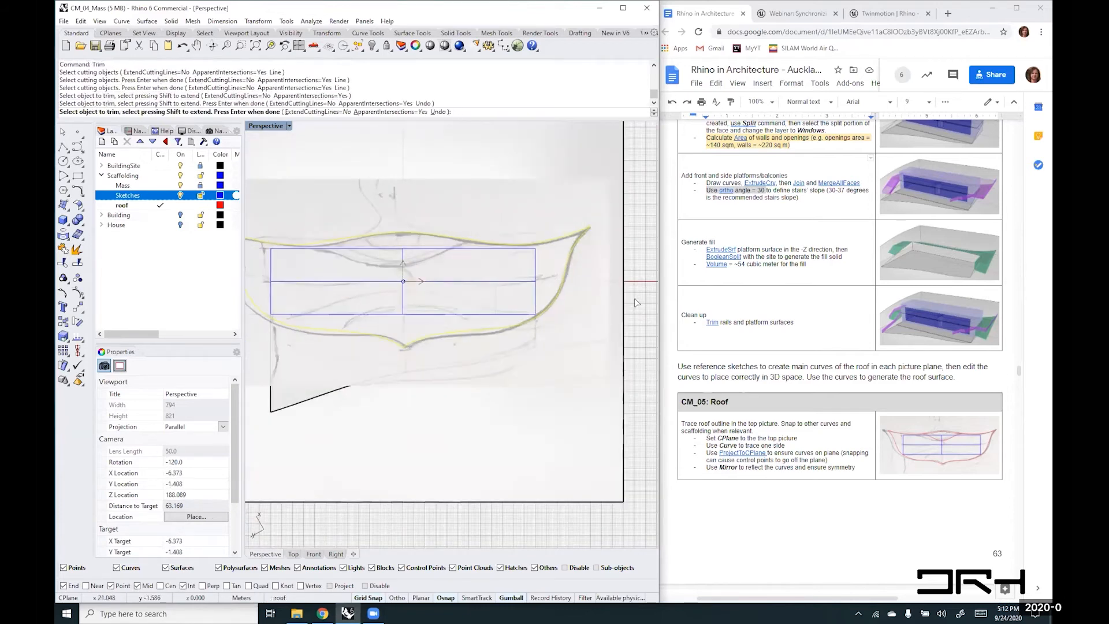
{"action": "scroll", "coordinate": [407, 227], "scroll_direction": "up", "scroll_amount": 8}
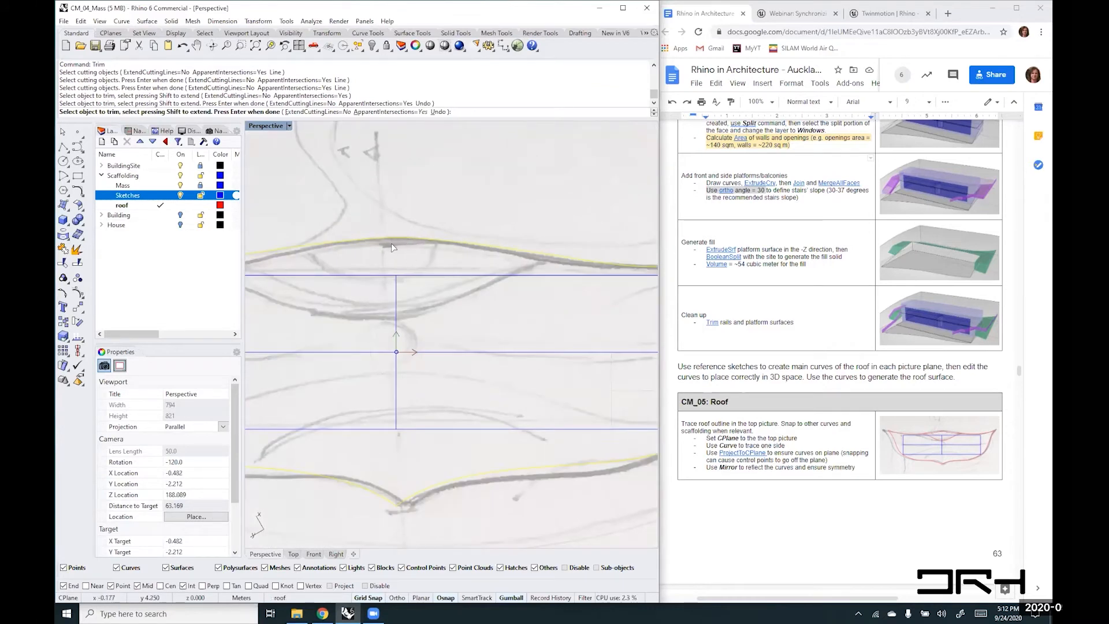
{"action": "scroll", "coordinate": [390, 247], "scroll_direction": "down", "scroll_amount": 3}
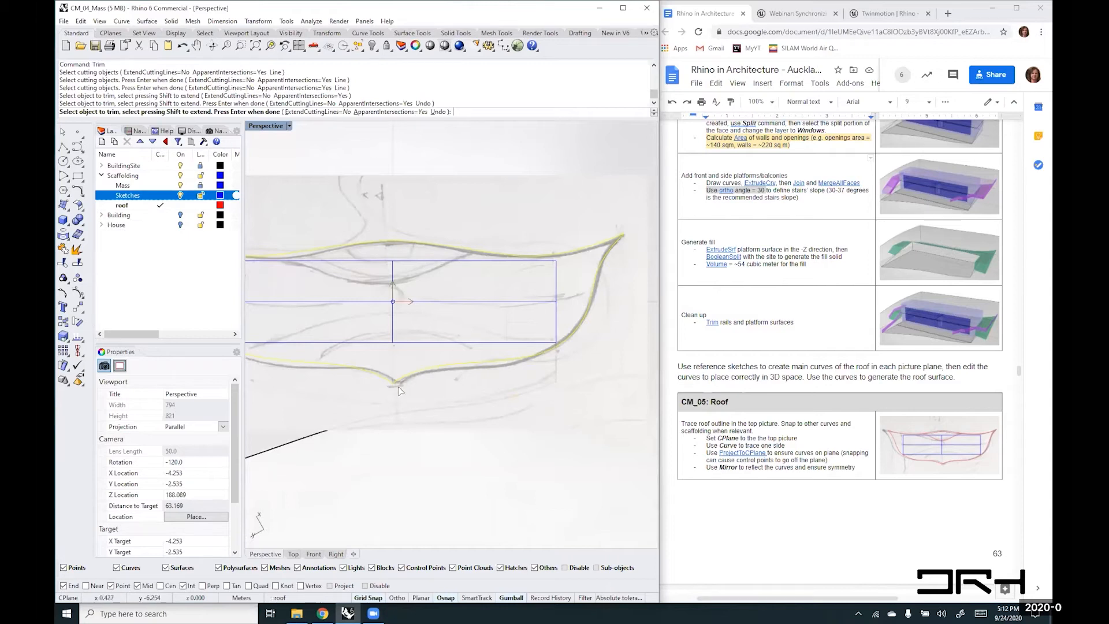
{"action": "key", "text": "Return"}
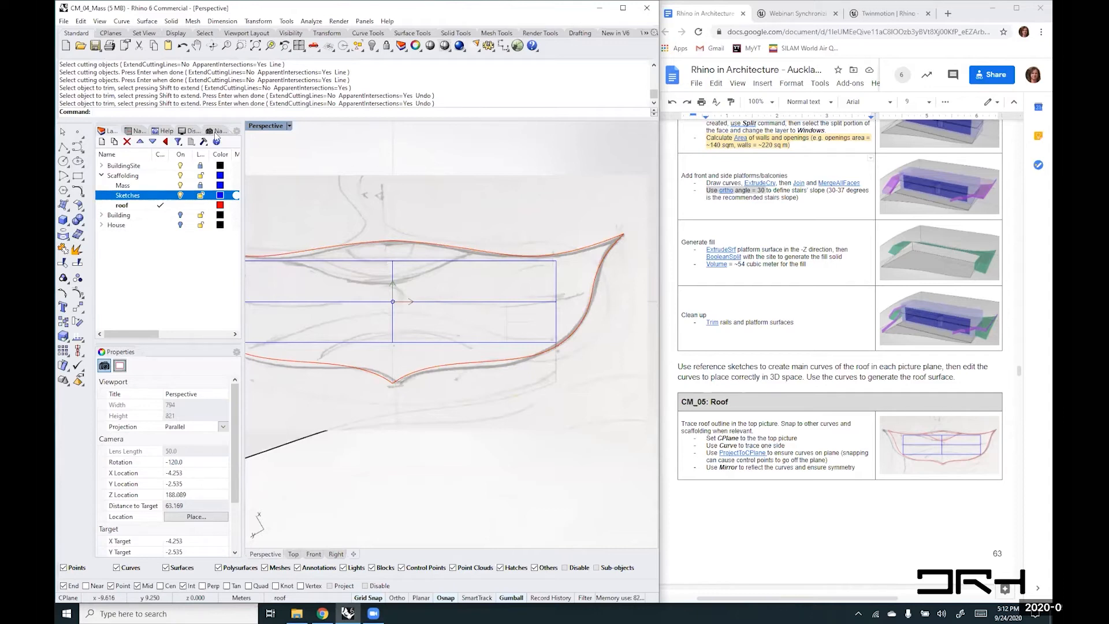
- Restore the SidePerspective named view and orbit it slightly to show the roof outline against the elevation sketch
{"action": "left_click", "coordinate": [218, 131]}
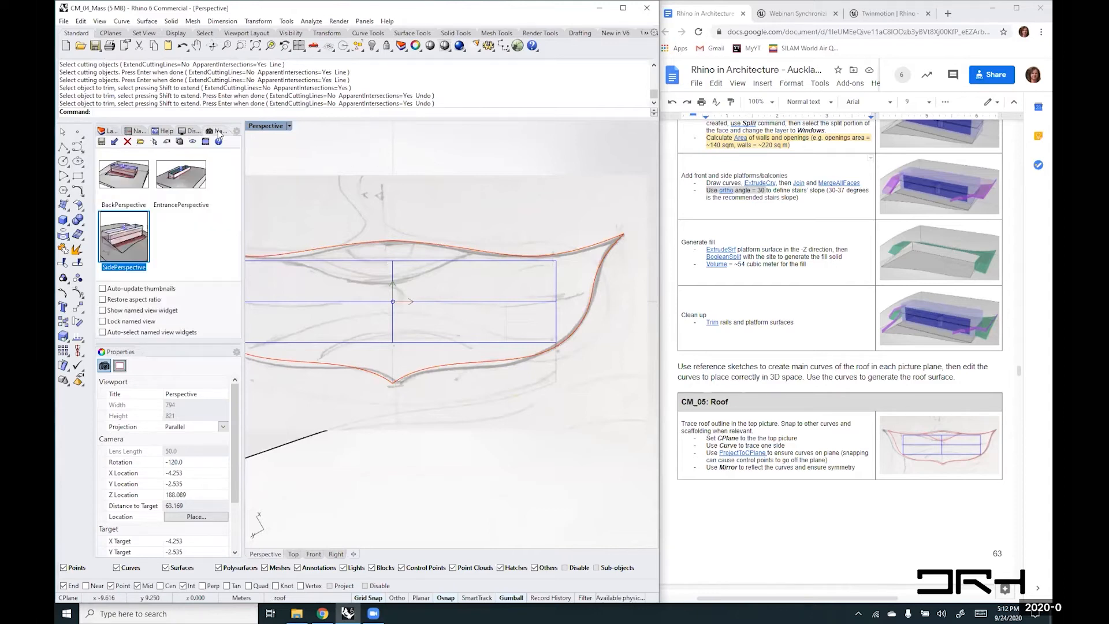
{"action": "double_click", "coordinate": [125, 230]}
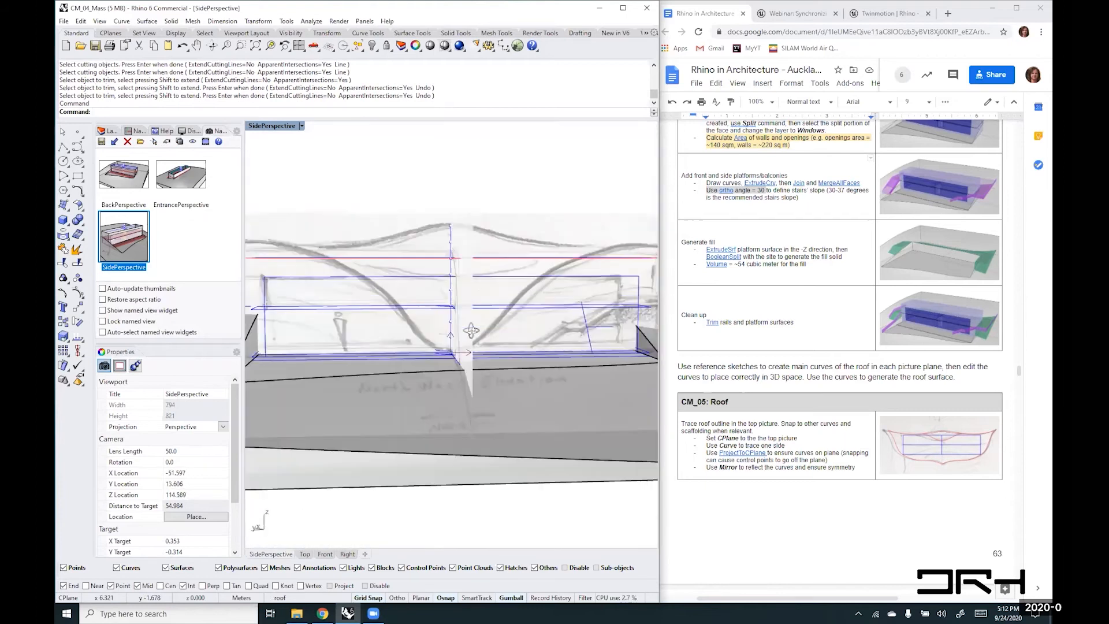
{"action": "mouse_move", "coordinate": [470, 330]}
{"action": "right_mouse_down"}
{"action": "mouse_move", "coordinate": [451, 425]}
{"action": "mouse_move", "coordinate": [305, 396]}
{"action": "mouse_move", "coordinate": [474, 331]}
{"action": "mouse_move", "coordinate": [456, 314]}
{"action": "mouse_move", "coordinate": [471, 336]}
{"action": "right_mouse_up"}
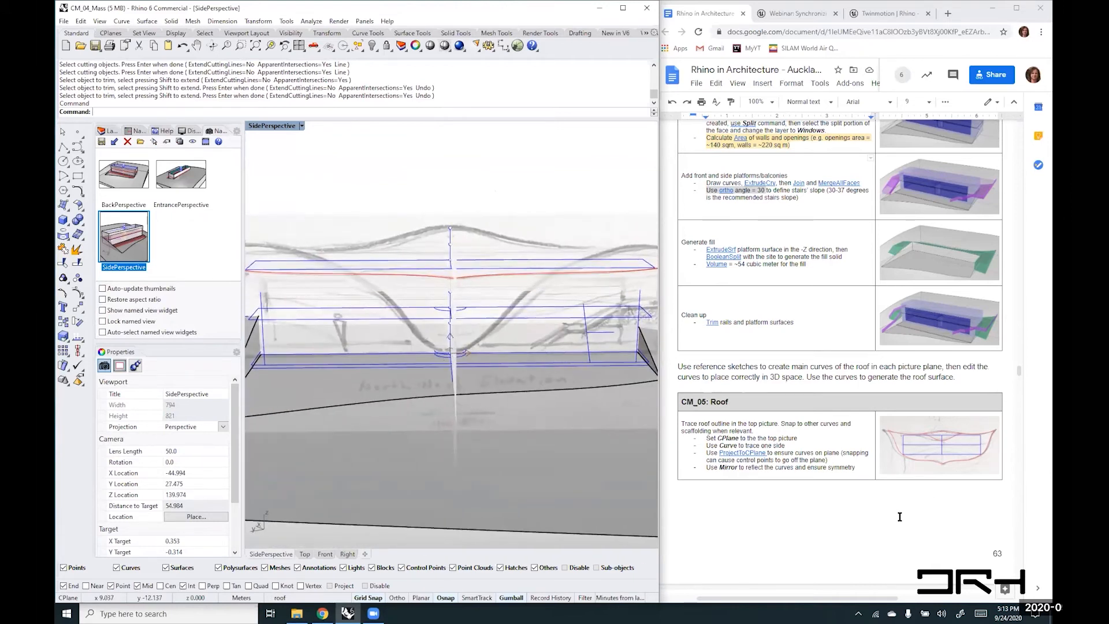
- Review the next roof instructions in the guide, restore the Side construction plane, and set the viewport to its plan view
{"action": "left_click", "coordinate": [956, 472]}
{"action": "scroll", "coordinate": [900, 491], "scroll_direction": "down", "scroll_amount": 6}
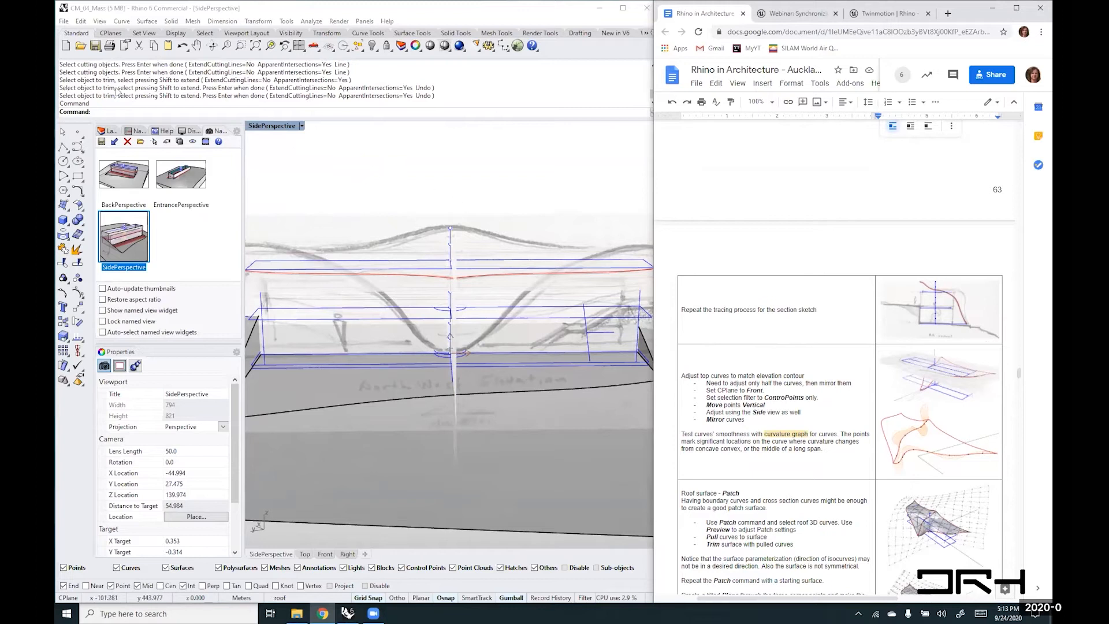
{"action": "left_click", "coordinate": [137, 131]}
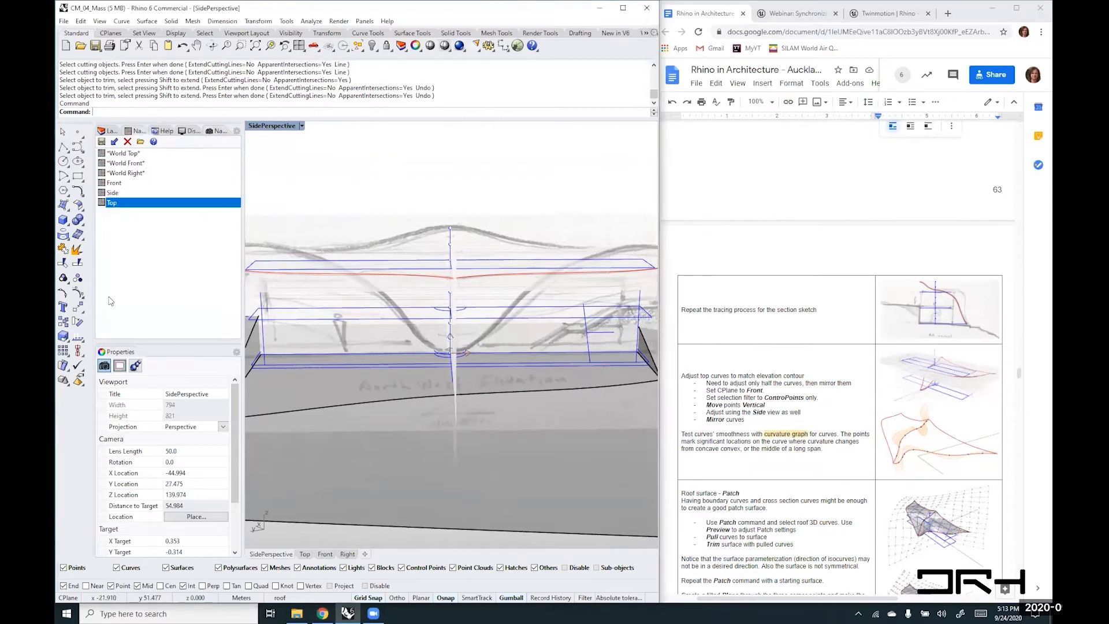
{"action": "double_click", "coordinate": [113, 193]}
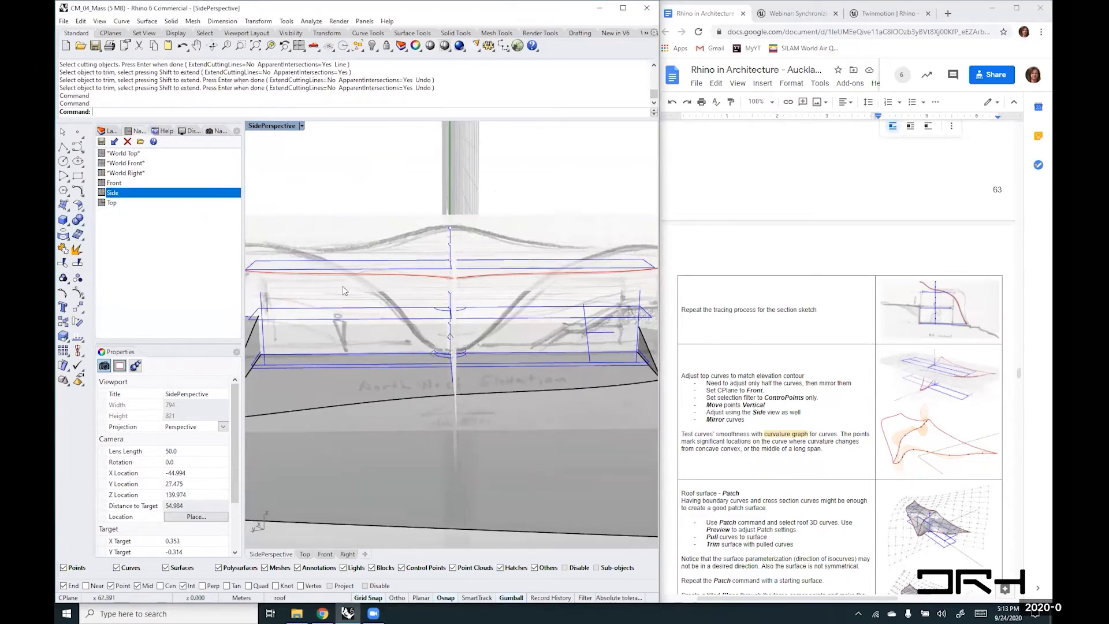
{"action": "right_click", "coordinate": [374, 184]}
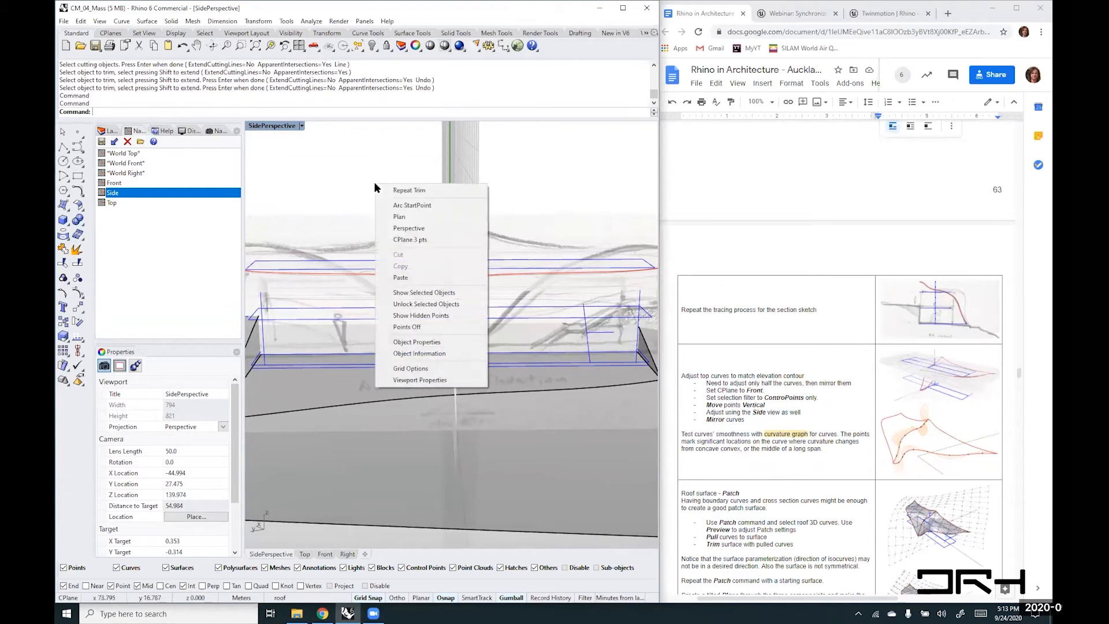
{"action": "left_click", "coordinate": [419, 217]}
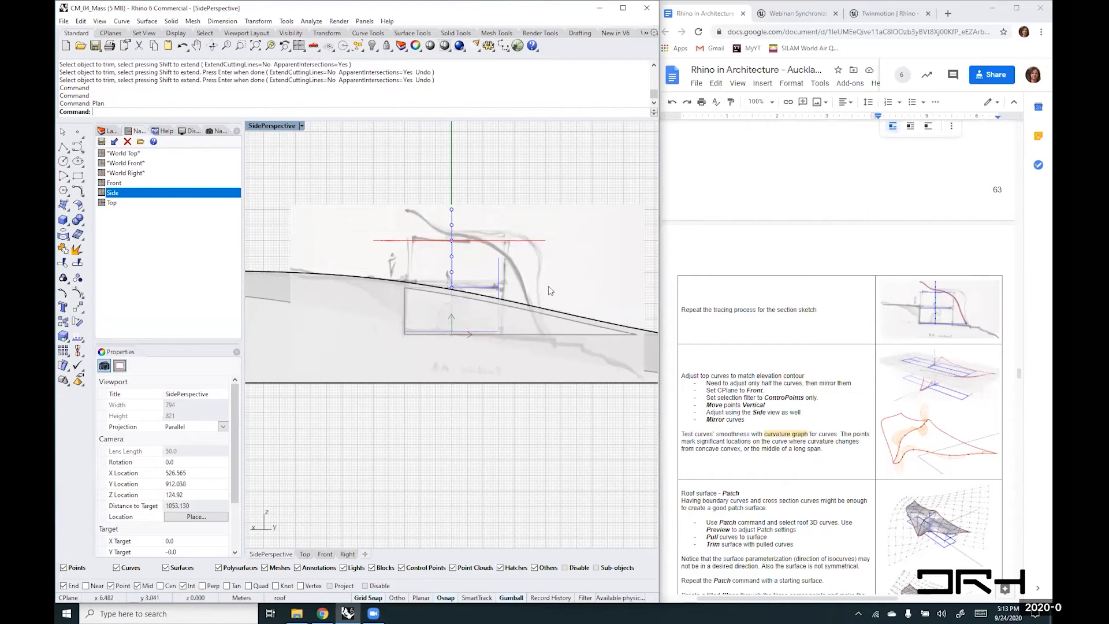
{"action": "scroll", "coordinate": [549, 286], "scroll_direction": "up", "scroll_amount": 1}
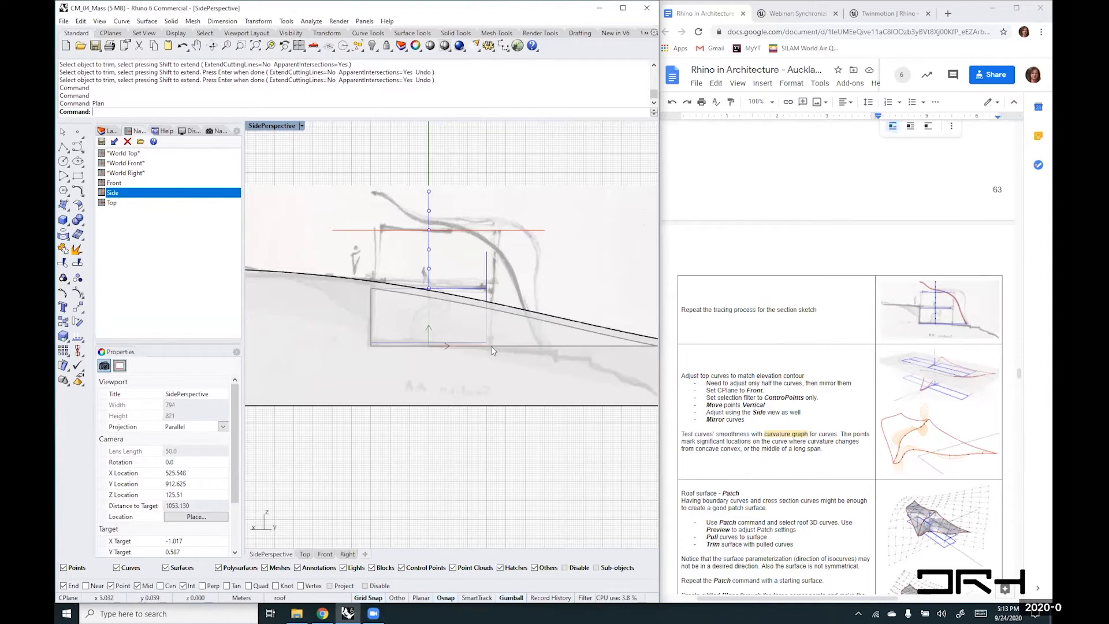
- Lock the Sketches layer so the section sketch picture cannot be selected while tracing
{"action": "left_click", "coordinate": [556, 346]}
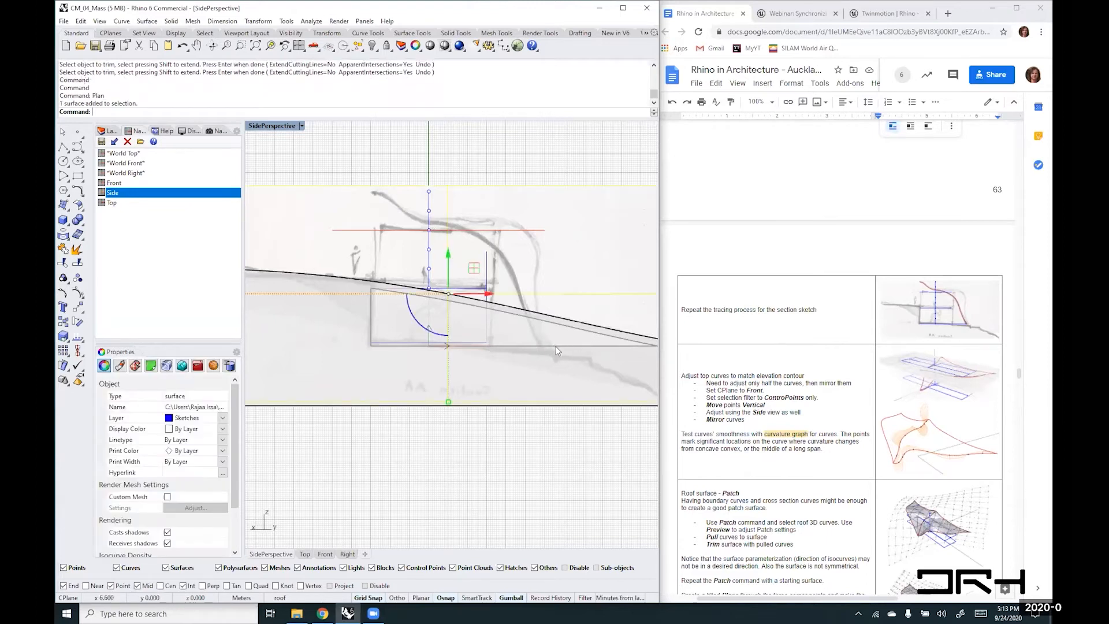
{"action": "left_click", "coordinate": [545, 468]}
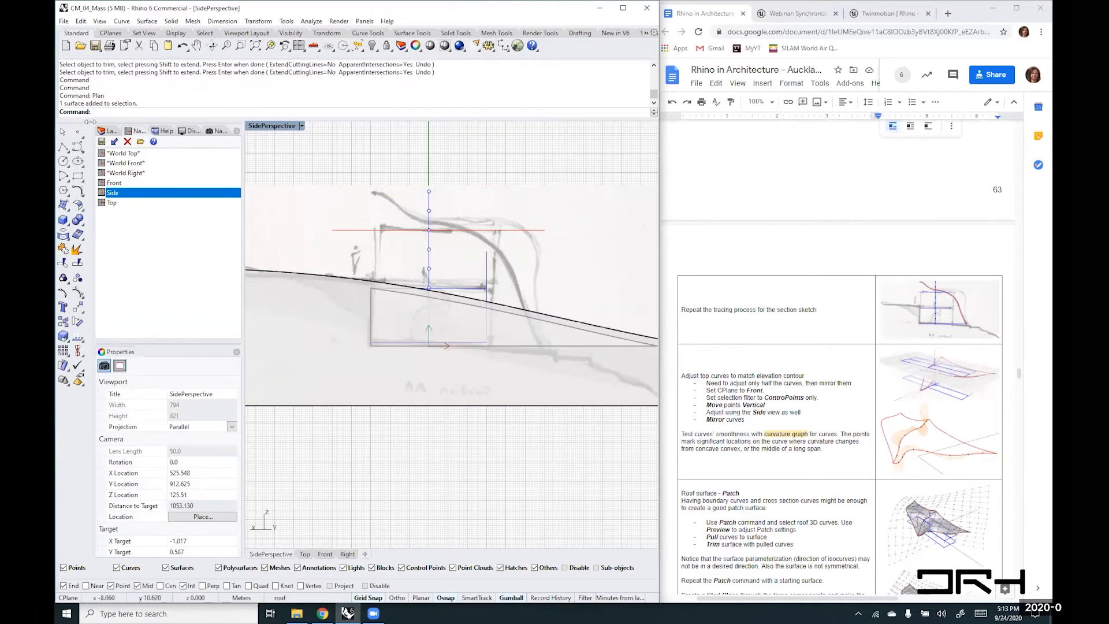
{"action": "left_click", "coordinate": [109, 131]}
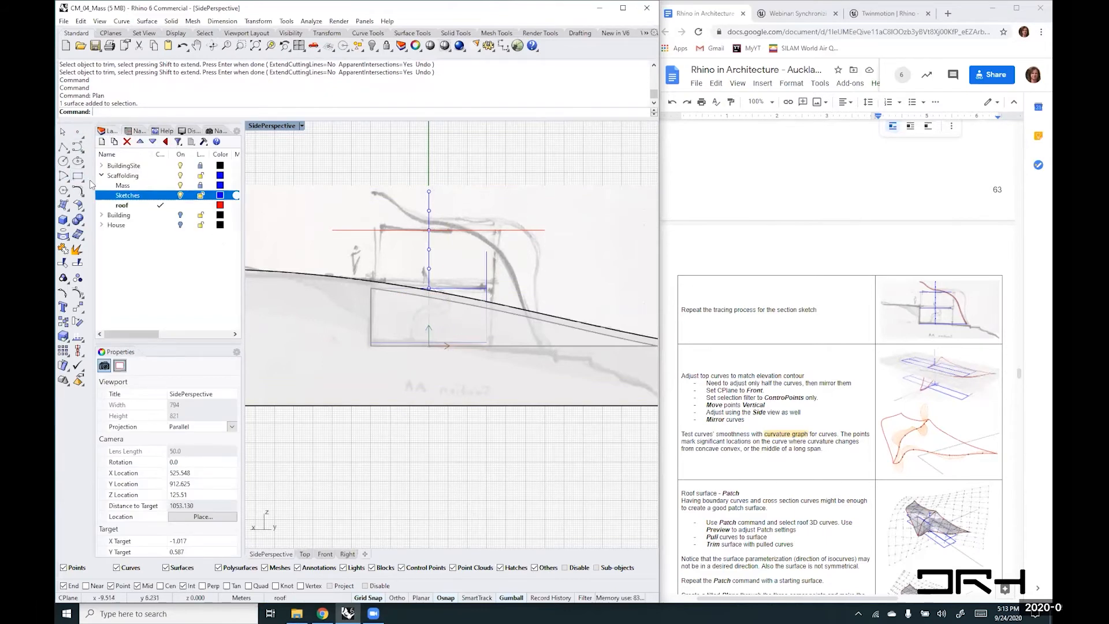
{"action": "left_click", "coordinate": [201, 195]}
- Trace the dark roof line on the section sketch with a degree 3 Curve, from its upper tip to the endpoint of the base line
{"action": "type", "text": "curve"}
{"action": "key", "text": "Return"}
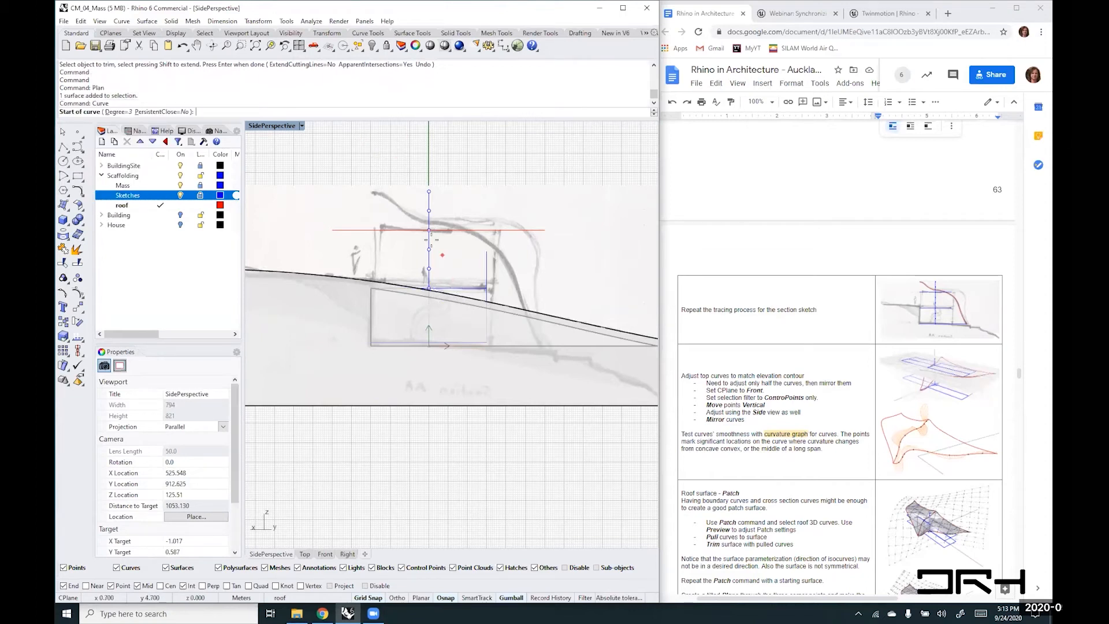
{"action": "scroll", "coordinate": [414, 222], "scroll_direction": "up", "scroll_amount": 2}
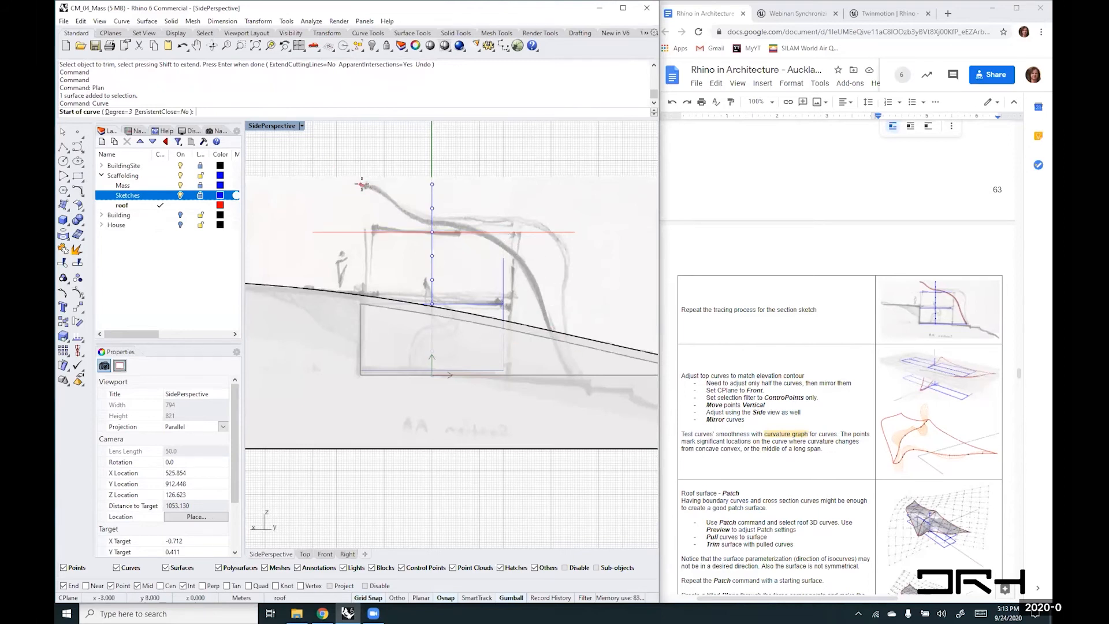
{"action": "left_click", "coordinate": [360, 185]}
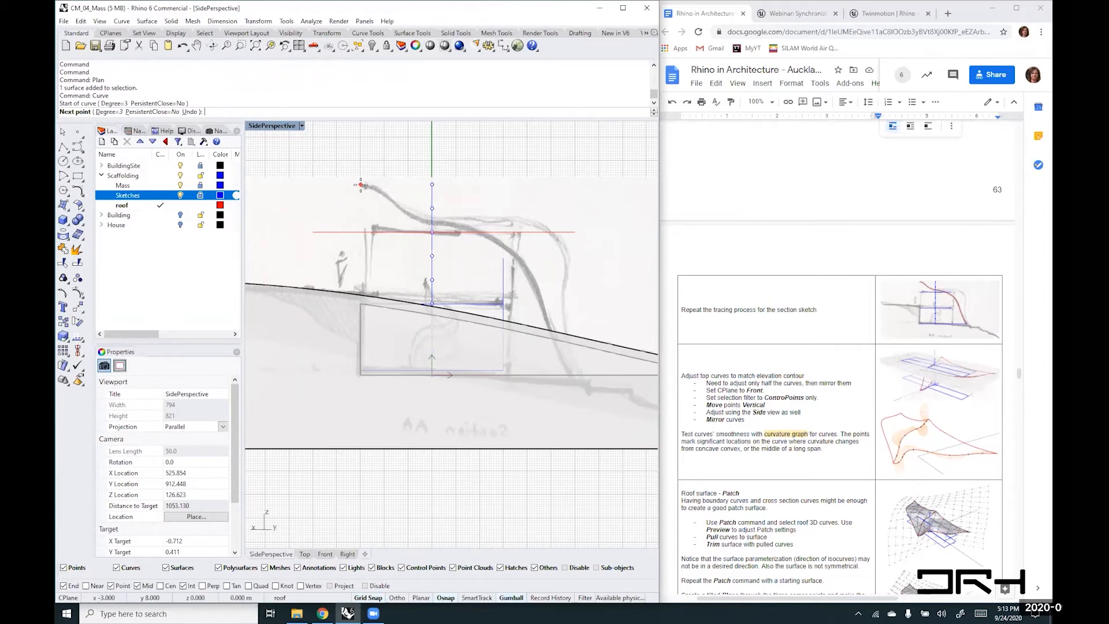
{"action": "left_click", "coordinate": [394, 184]}
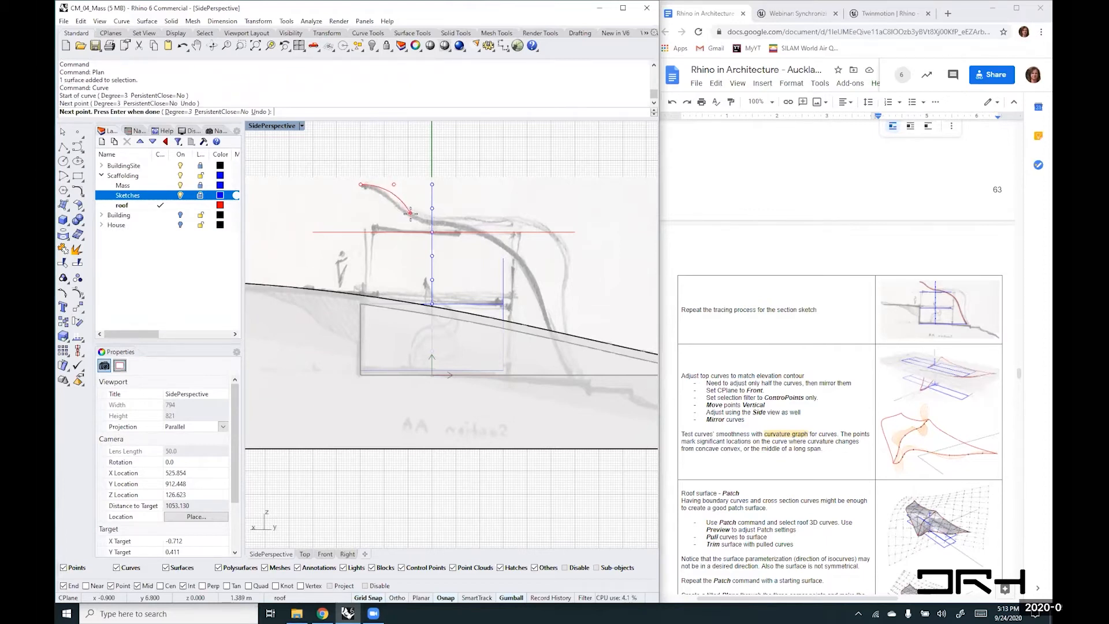
{"action": "left_click", "coordinate": [410, 214]}
{"action": "scroll", "coordinate": [413, 217], "scroll_direction": "up", "scroll_amount": 4}
{"action": "left_click", "coordinate": [434, 225]}
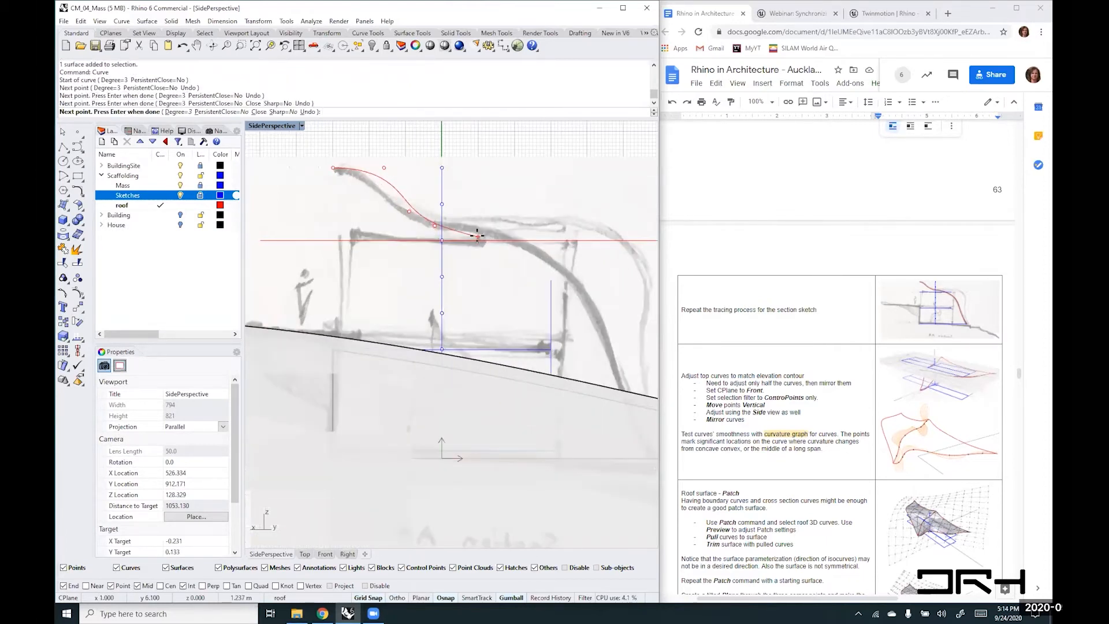
{"action": "left_click", "coordinate": [485, 229]}
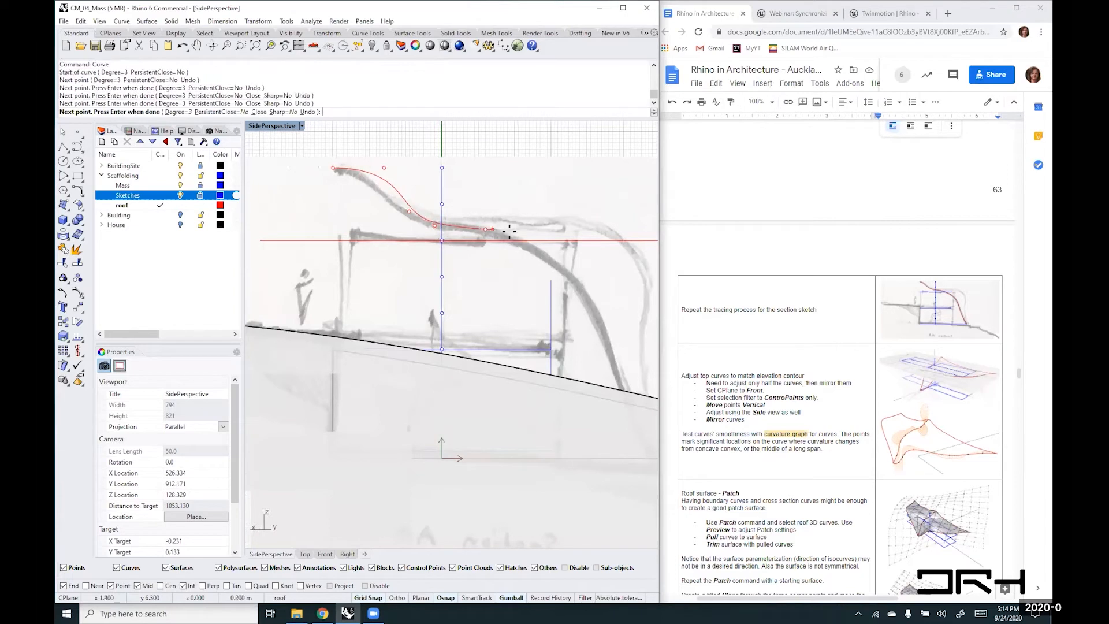
{"action": "left_click", "coordinate": [531, 234]}
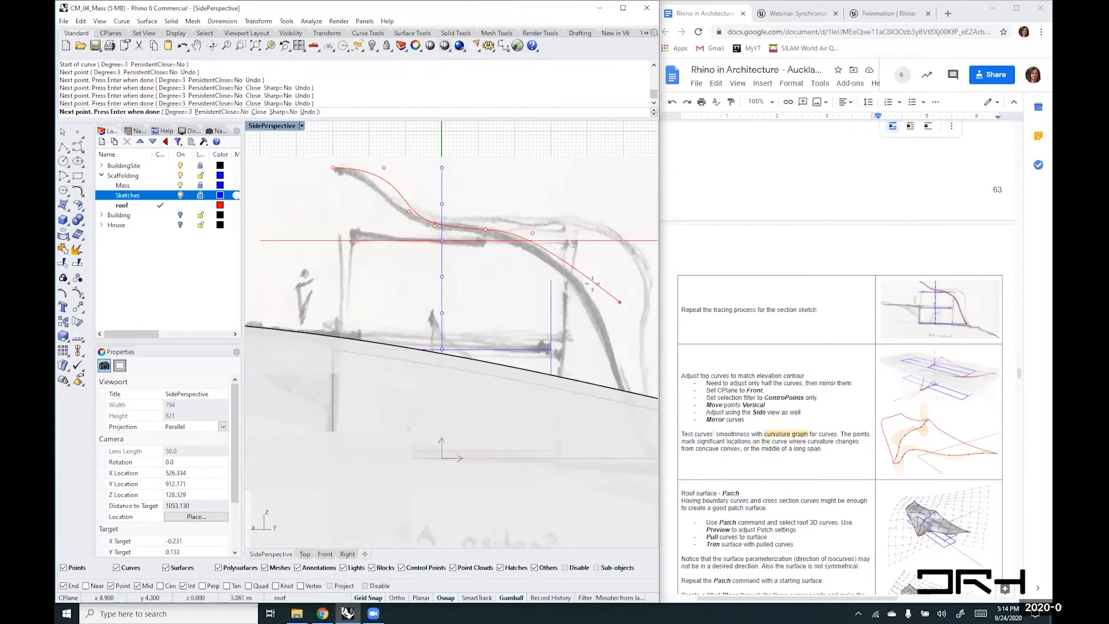
{"action": "left_click", "coordinate": [576, 269]}
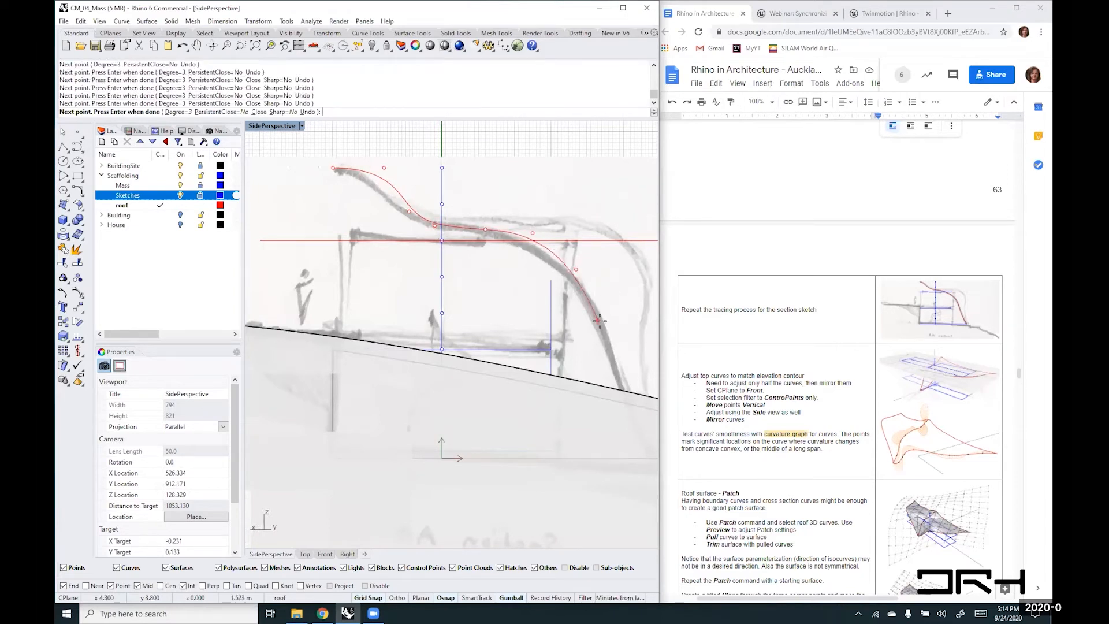
{"action": "left_click", "coordinate": [604, 324]}
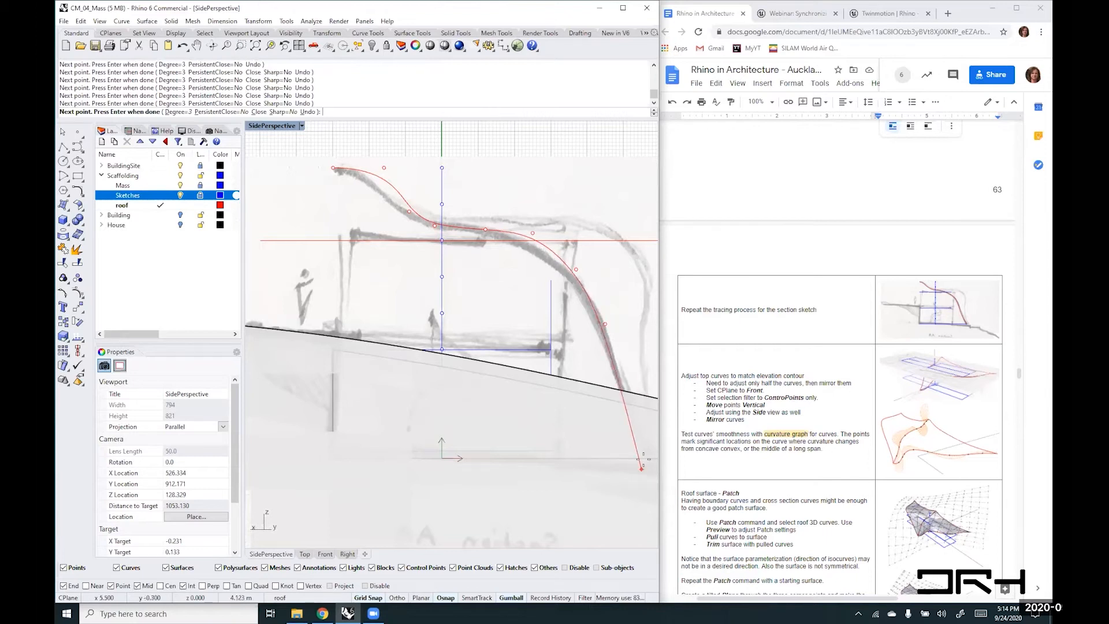
{"action": "right_click_drag", "start_coordinate": [617, 424], "coordinate": [459, 368]}
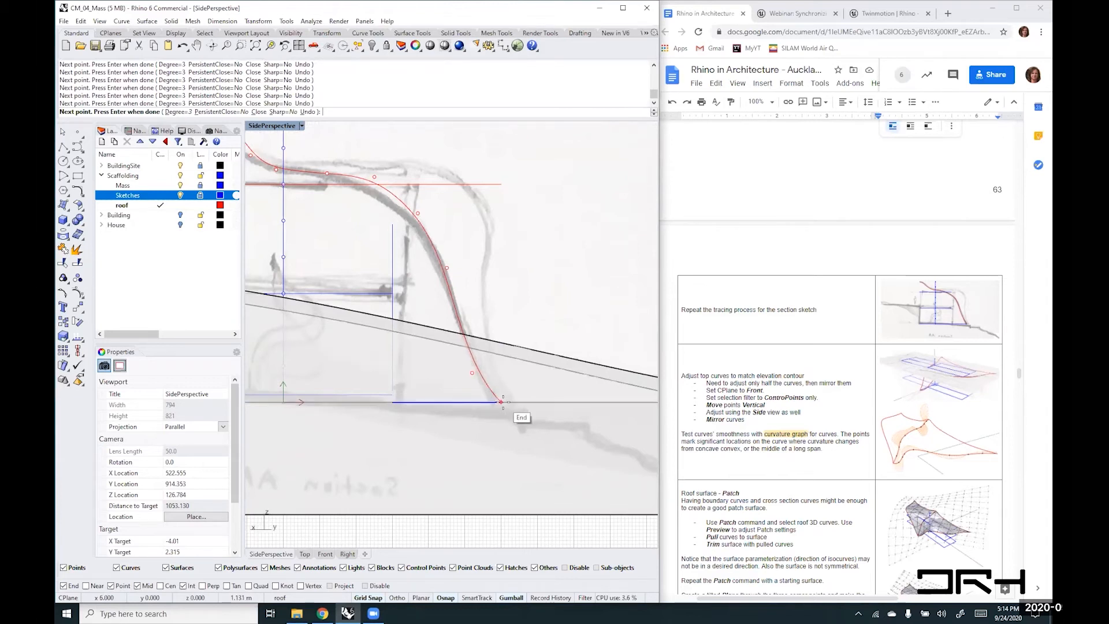
{"action": "left_click", "coordinate": [501, 402]}
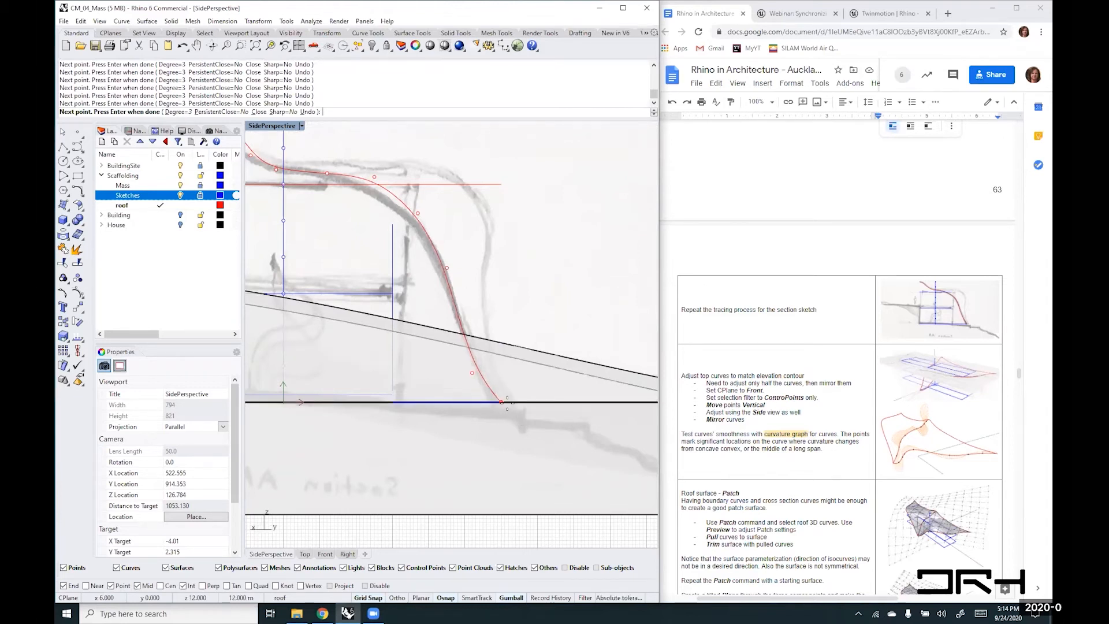
{"action": "right_click", "coordinate": [501, 402]}
- Project the traced section curve onto the construction plane with ProjectToCPlane, deleting the input curve
{"action": "scroll", "coordinate": [473, 362], "scroll_direction": "down", "scroll_amount": 4}
{"action": "scroll", "coordinate": [472, 361], "scroll_direction": "up", "scroll_amount": 2}
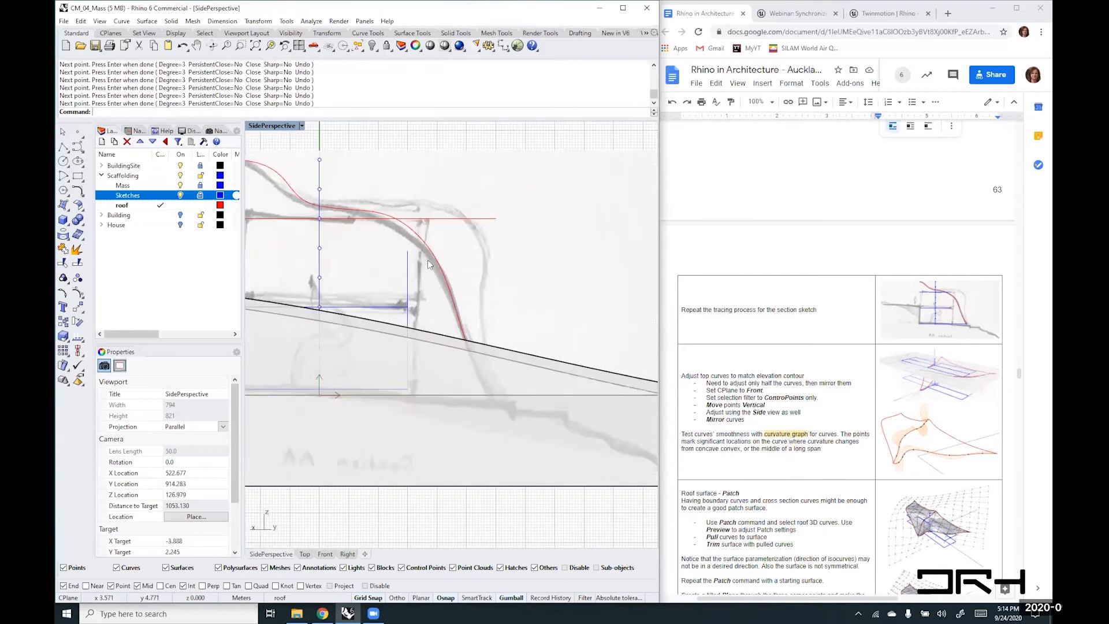
{"action": "left_click", "coordinate": [372, 213]}
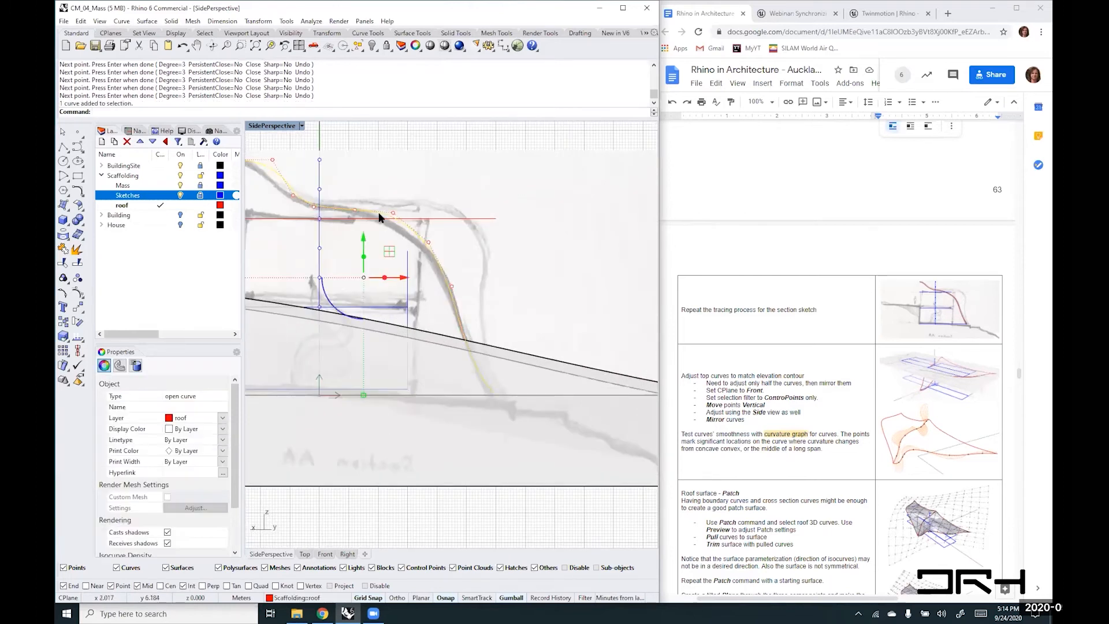
{"action": "type", "text": "ProjectToCPlane"}
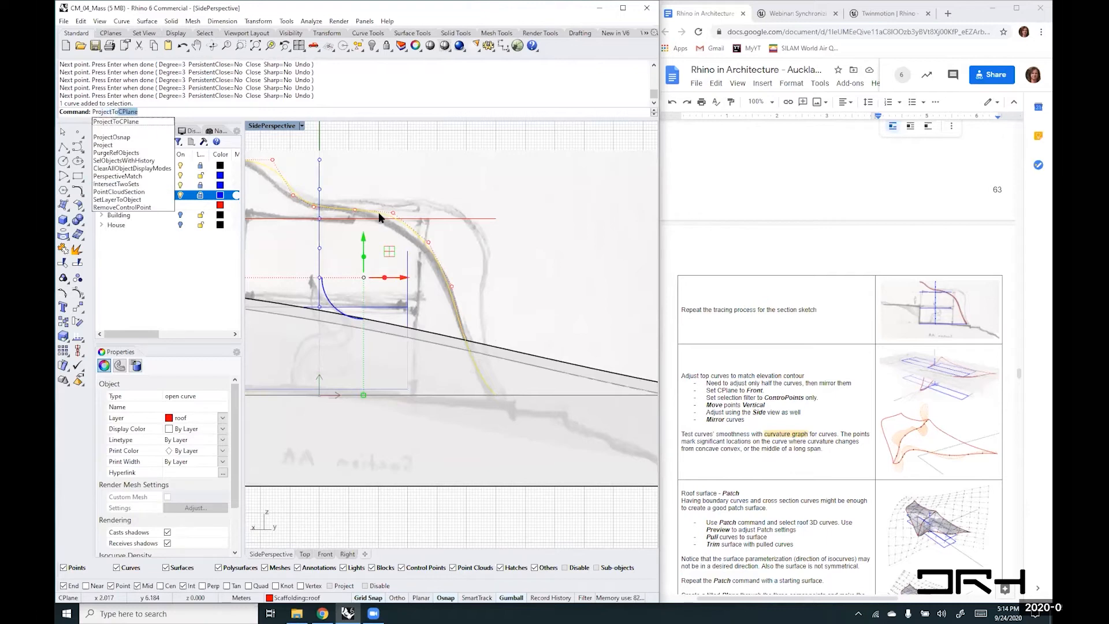
{"action": "key", "text": "Return"}
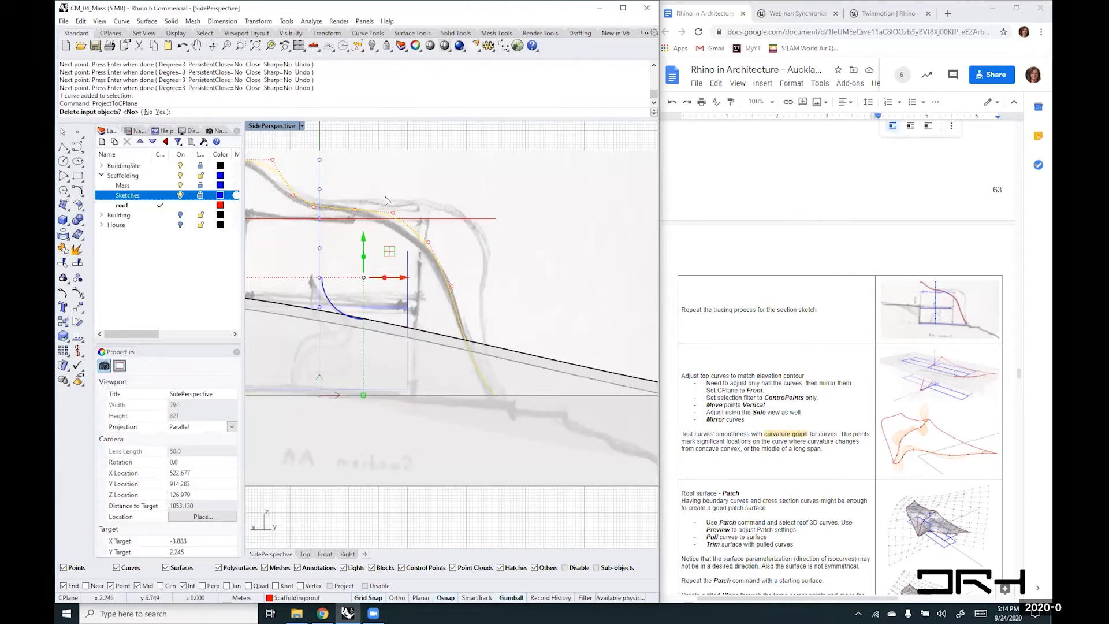
{"action": "left_click", "coordinate": [160, 112]}
- Switch the viewport to Perspective, restore the SidePerspective named view, and look at the roof curves from above
{"action": "scroll", "coordinate": [412, 261], "scroll_direction": "down", "scroll_amount": 2}
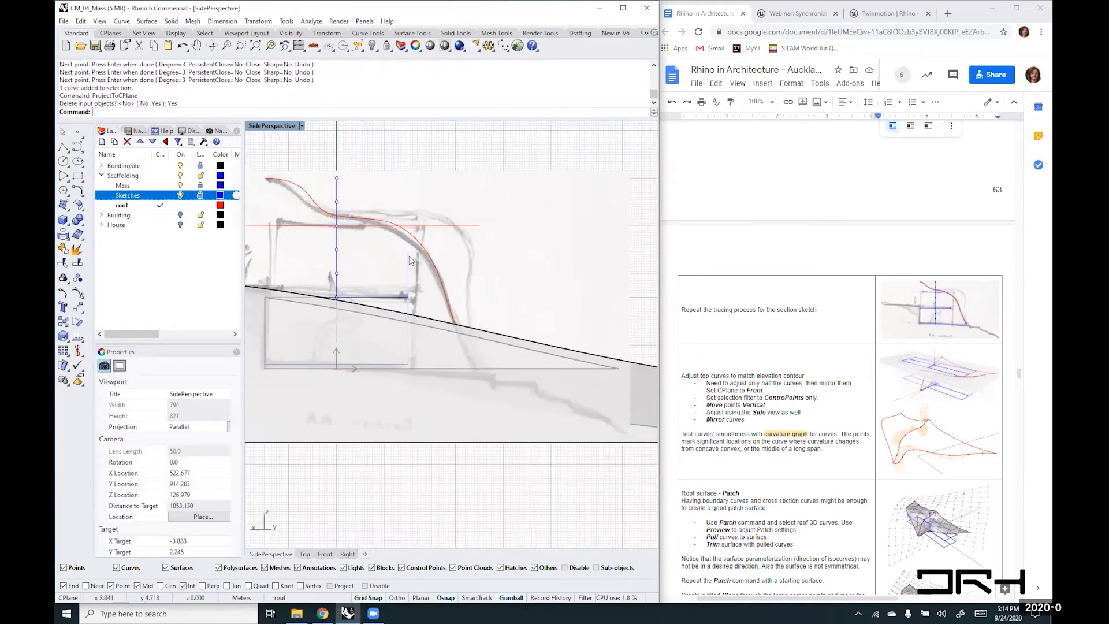
{"action": "scroll", "coordinate": [411, 261], "scroll_direction": "down", "scroll_amount": 2}
{"action": "right_click", "coordinate": [466, 177]}
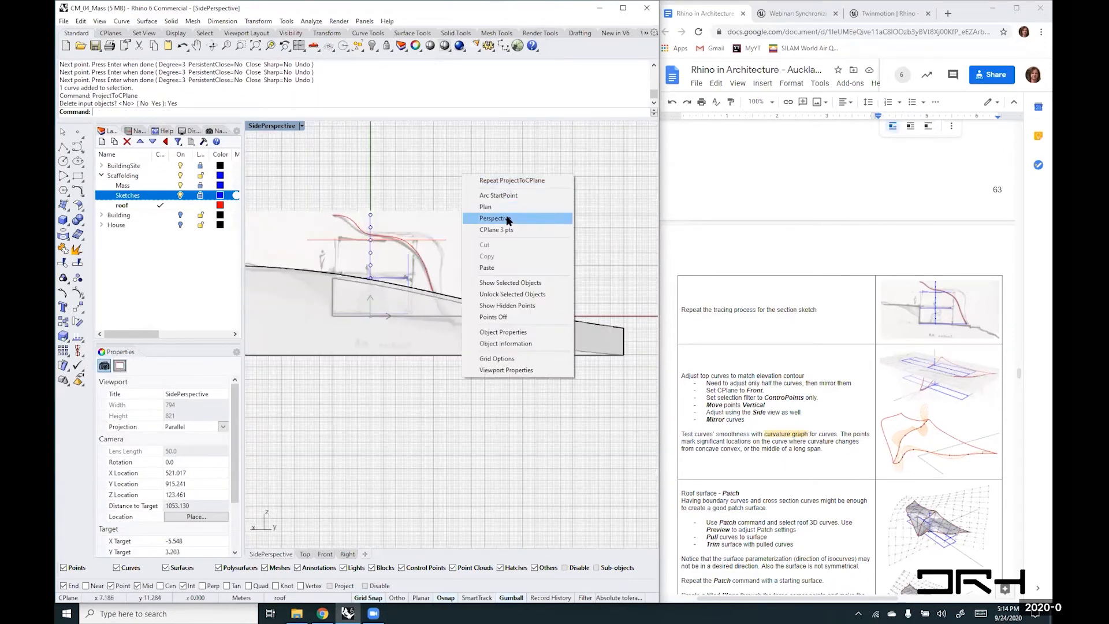
{"action": "left_click", "coordinate": [507, 220]}
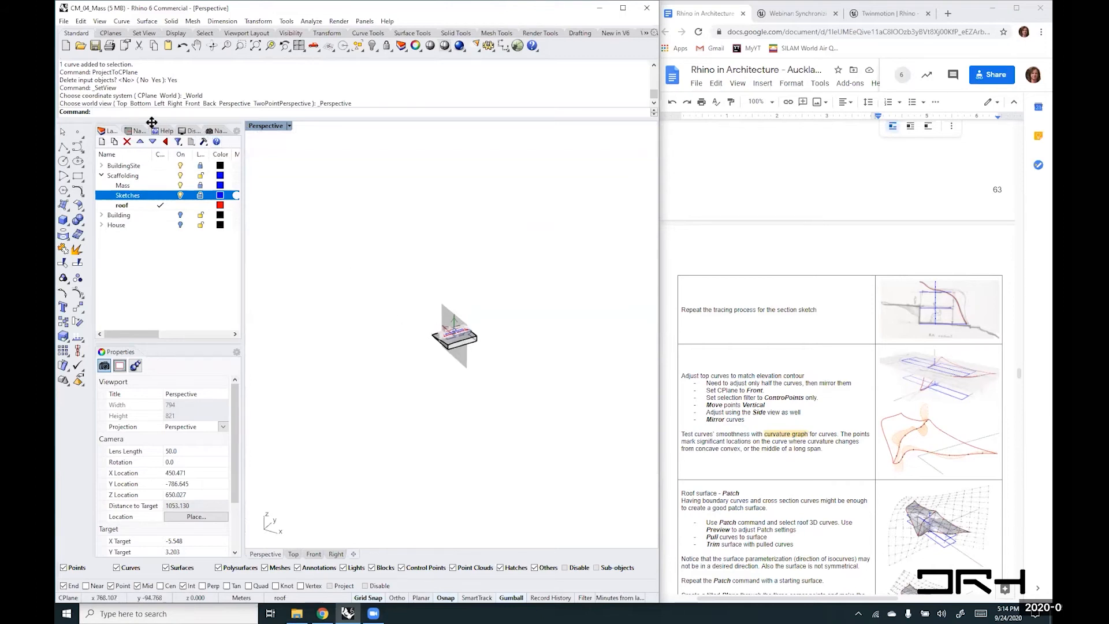
{"action": "left_click", "coordinate": [218, 131]}
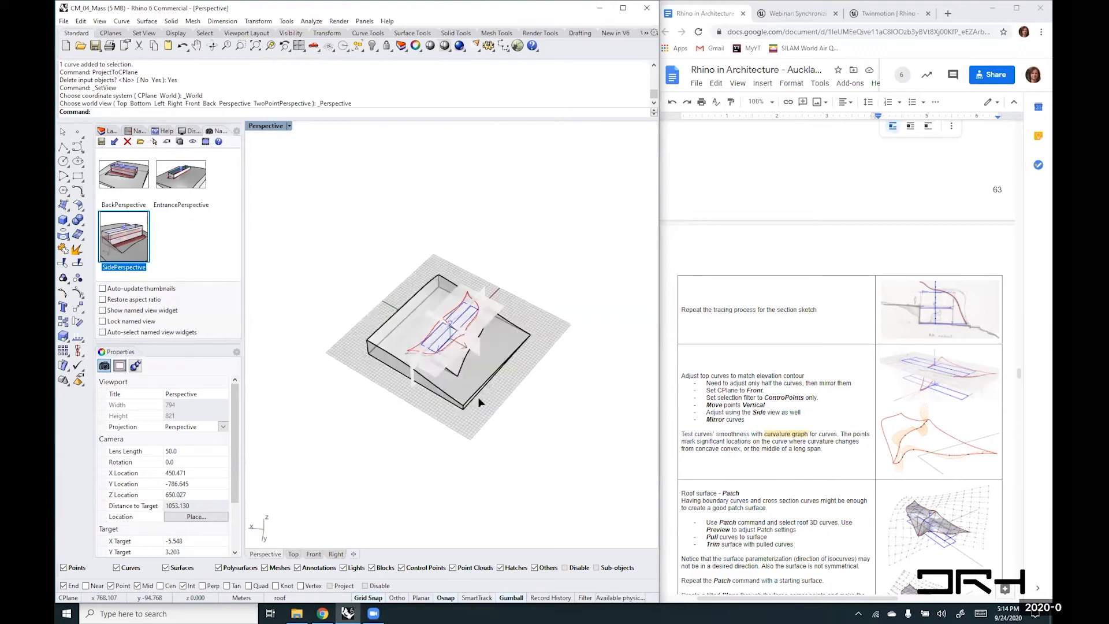
{"action": "right_click_drag", "start_coordinate": [520, 376], "coordinate": [440, 370]}
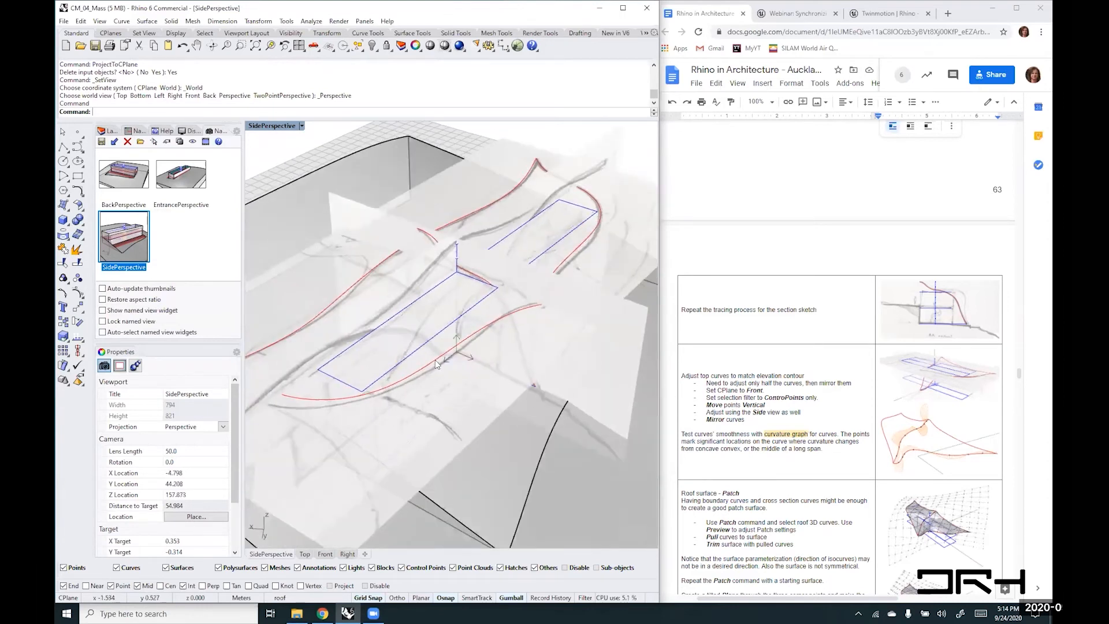
- Delete the half of the roof outline left of the section sketch as seen in elevation, keeping only the other half for adjusting
{"action": "left_click", "coordinate": [437, 362]}
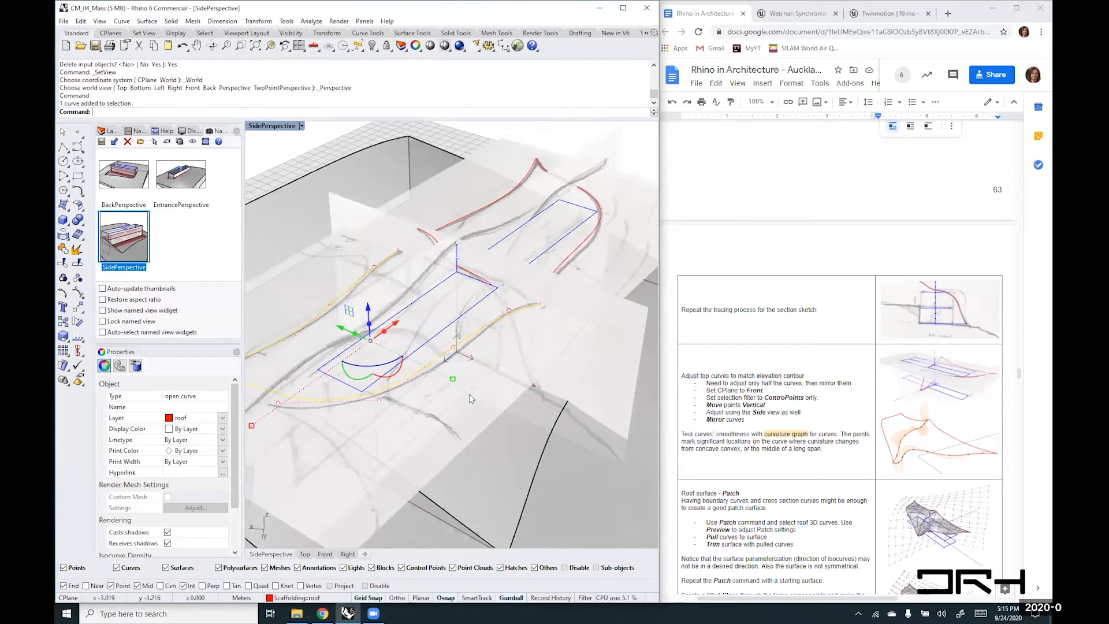
{"action": "key", "text": "Delete"}
{"action": "right_click_drag", "start_coordinate": [469, 394], "coordinate": [652, 281]}
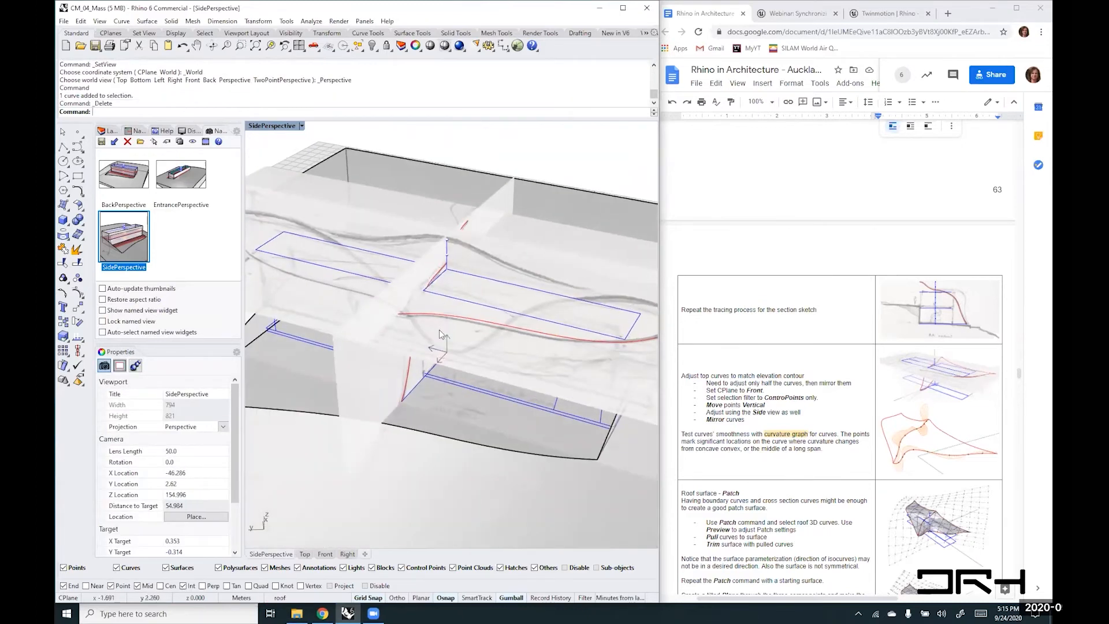
{"action": "right_click_drag", "start_coordinate": [313, 365], "coordinate": [356, 337]}
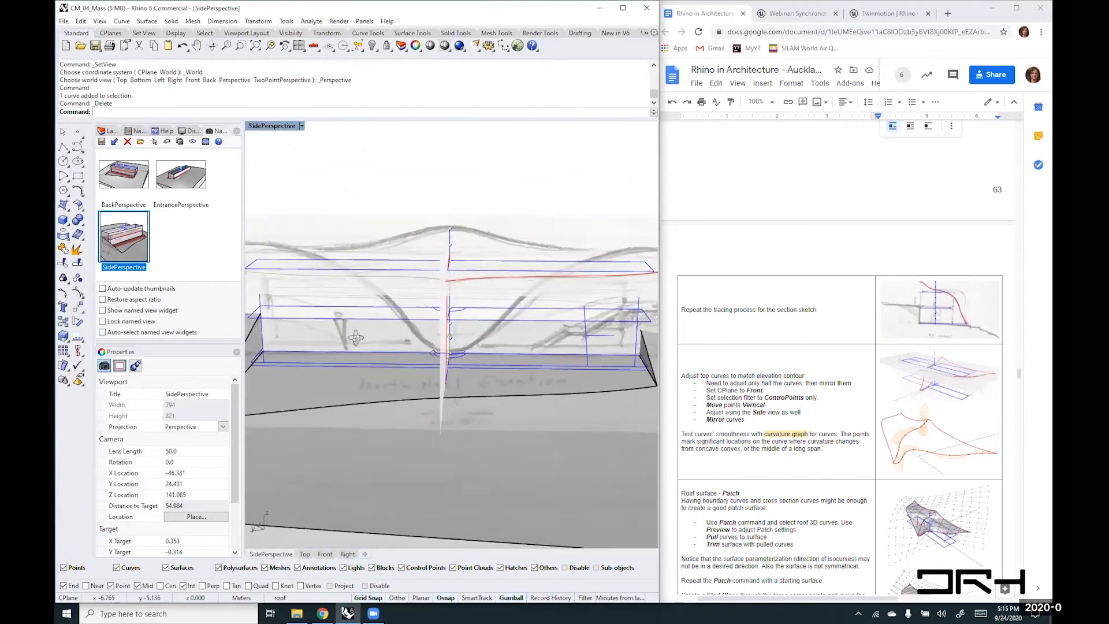
{"action": "right_click_drag", "start_coordinate": [462, 281], "coordinate": [403, 284]}
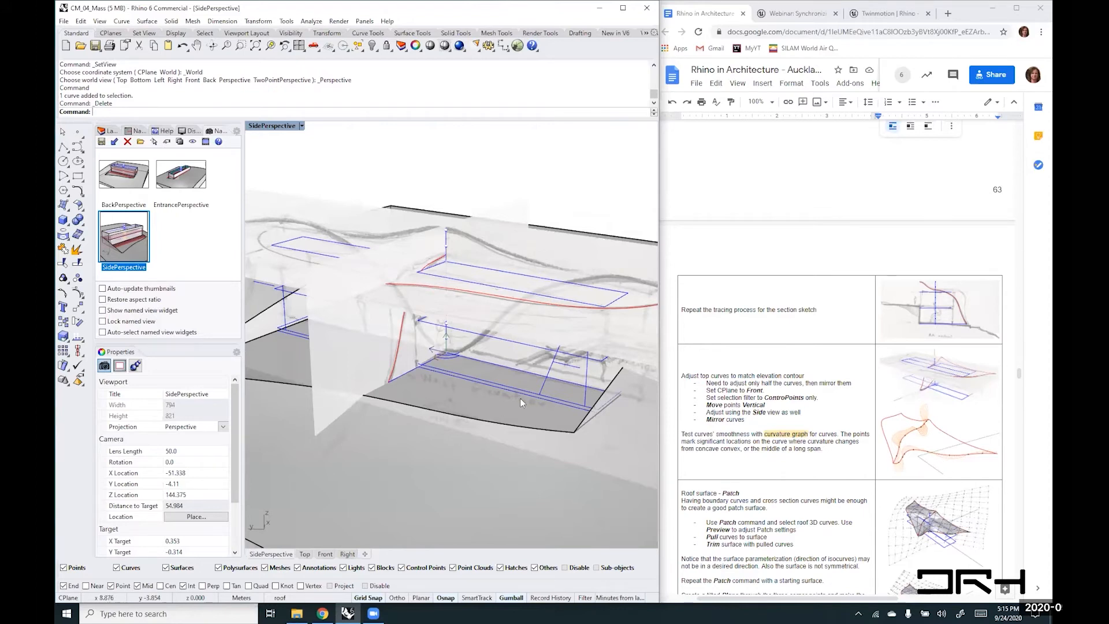
{"action": "right_click_drag", "start_coordinate": [493, 323], "coordinate": [462, 304]}
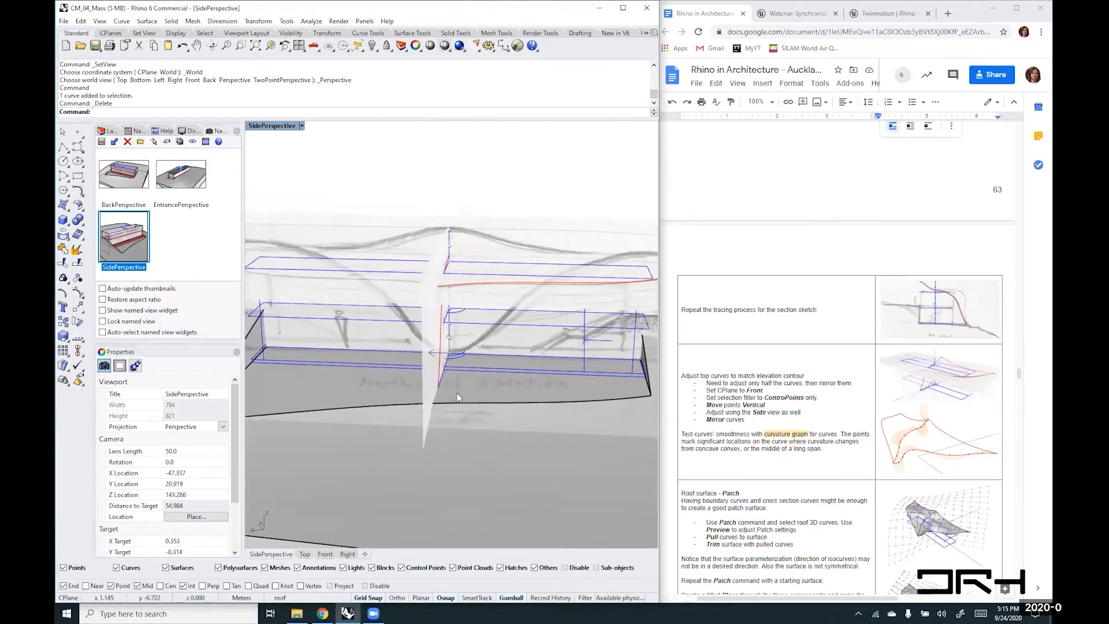
{"action": "right_click_drag", "start_coordinate": [470, 385], "coordinate": [596, 292]}
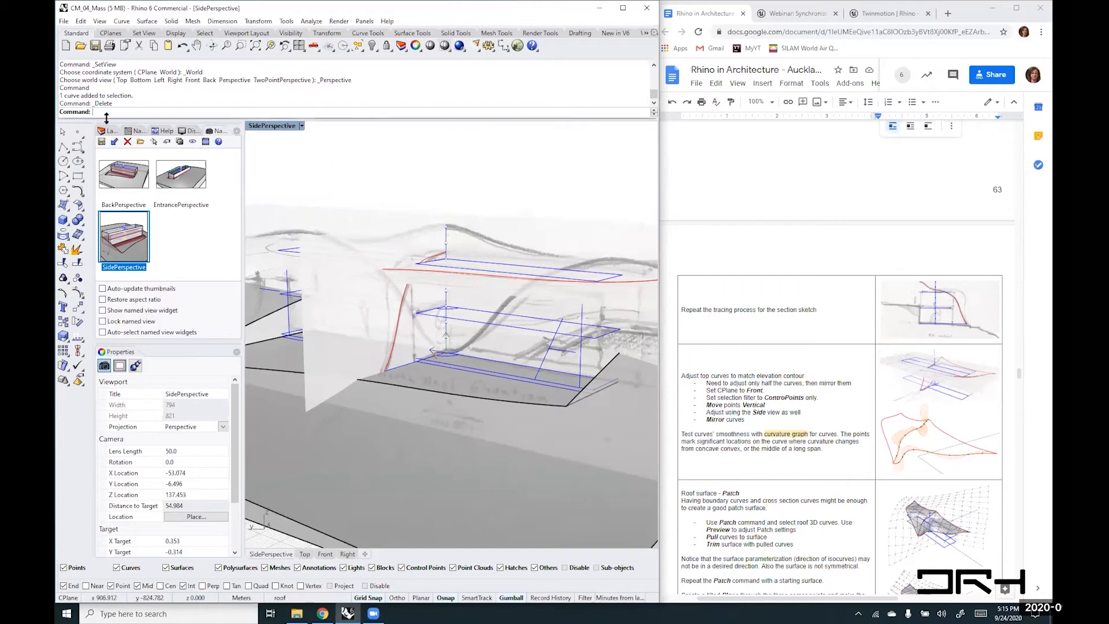
- Restore the named construction plane Front and set the viewport to its plan view over the elevation sketch
{"action": "left_click", "coordinate": [134, 131]}
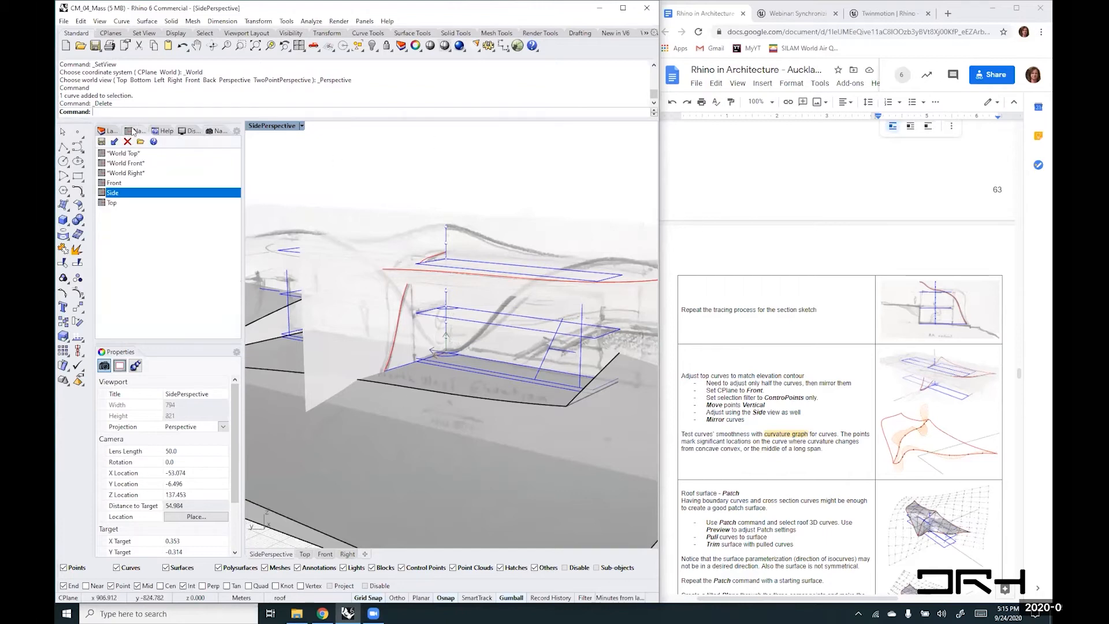
{"action": "double_click", "coordinate": [119, 183]}
{"action": "right_click", "coordinate": [401, 154]}
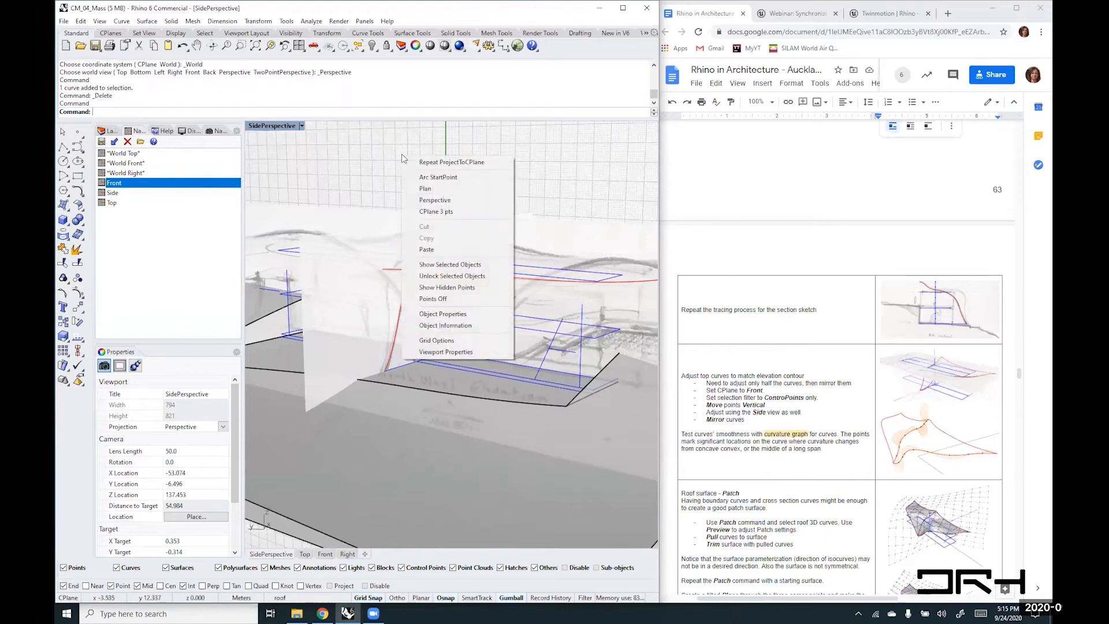
{"action": "left_click", "coordinate": [433, 188]}
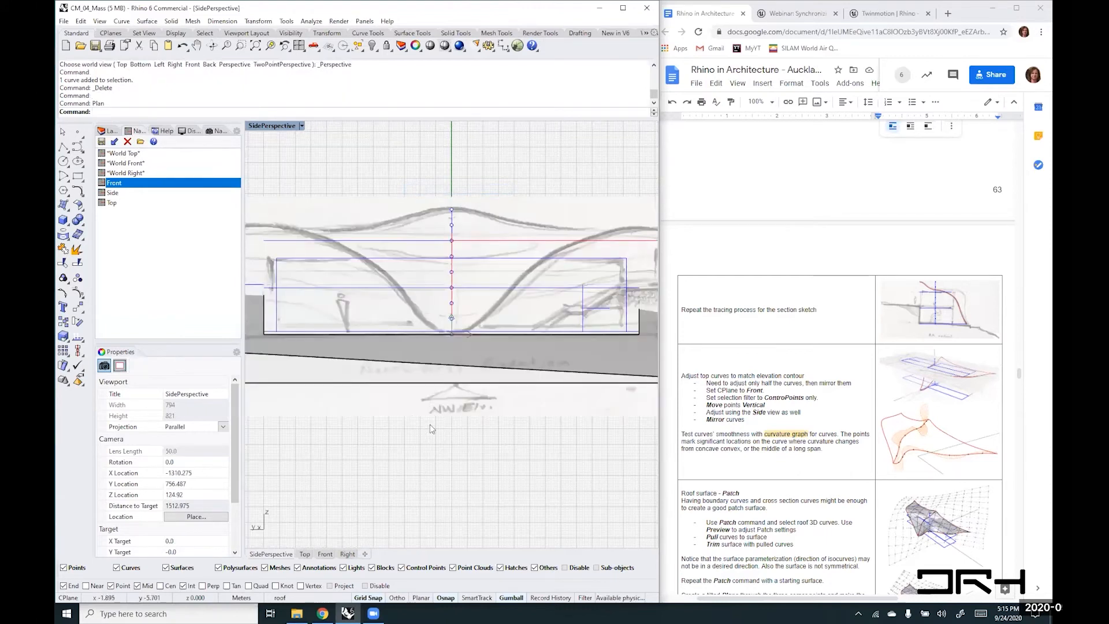
{"action": "right_click_drag", "start_coordinate": [515, 449], "coordinate": [444, 468]}
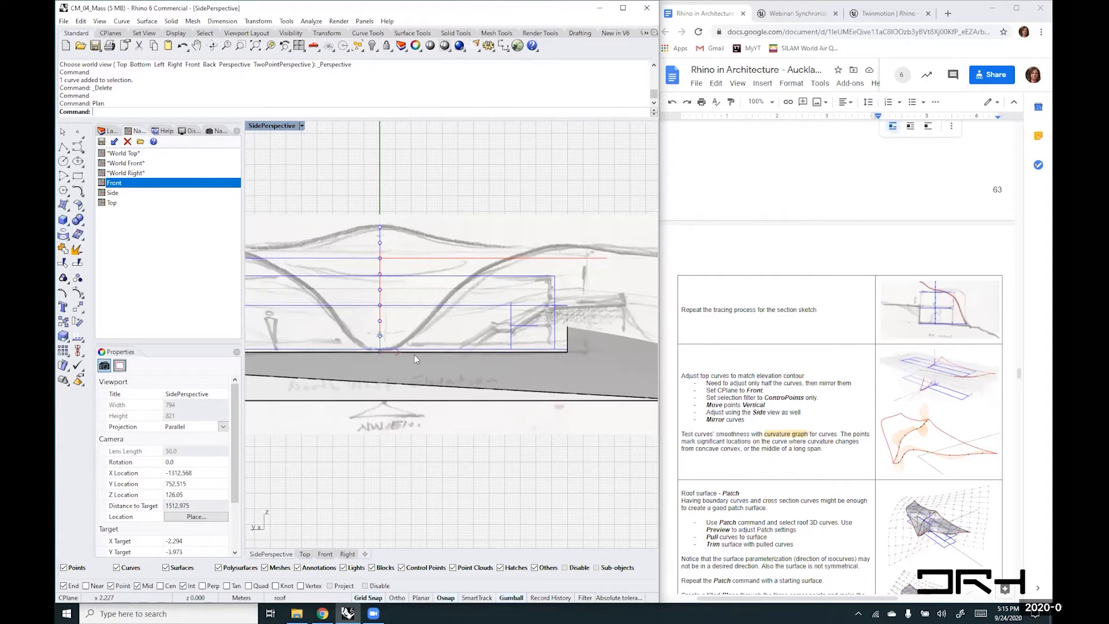
- Turn on the control points of the remaining half of the top roof outline with PointsOn
{"action": "left_click", "coordinate": [410, 259]}
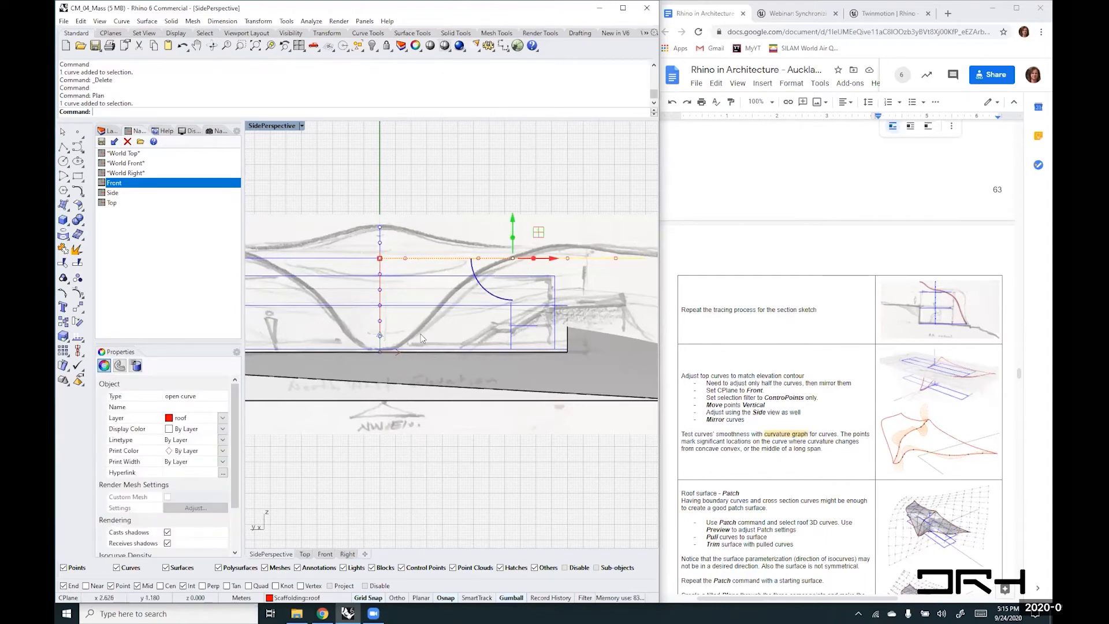
{"action": "type", "text": "PointsOn"}
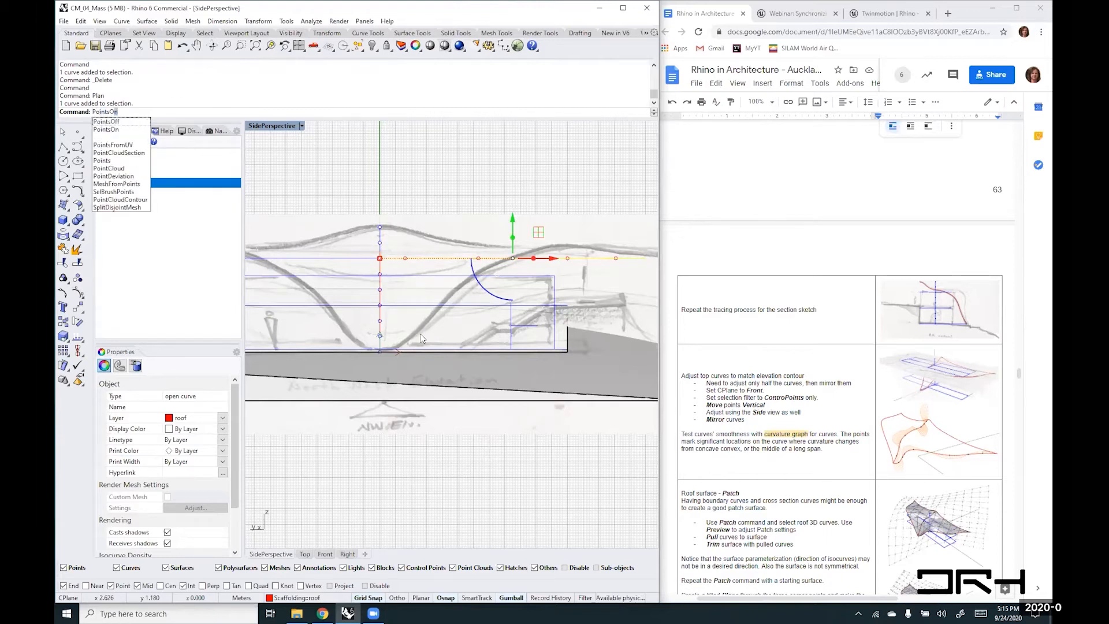
{"action": "key", "text": "Return"}
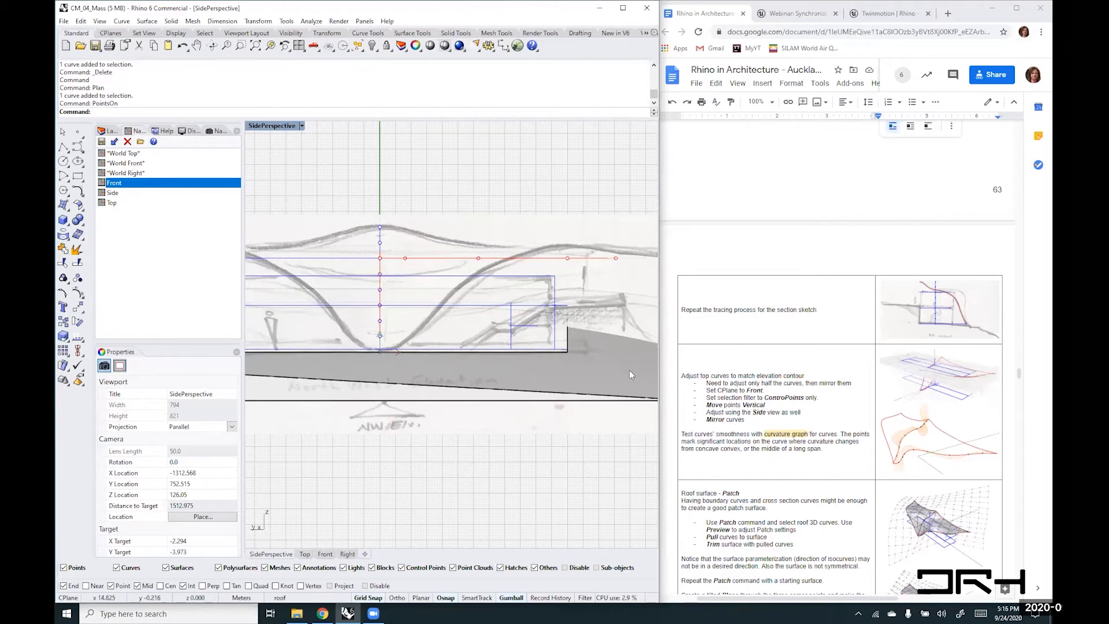
{"action": "right_click_drag", "start_coordinate": [548, 433], "coordinate": [563, 270]}
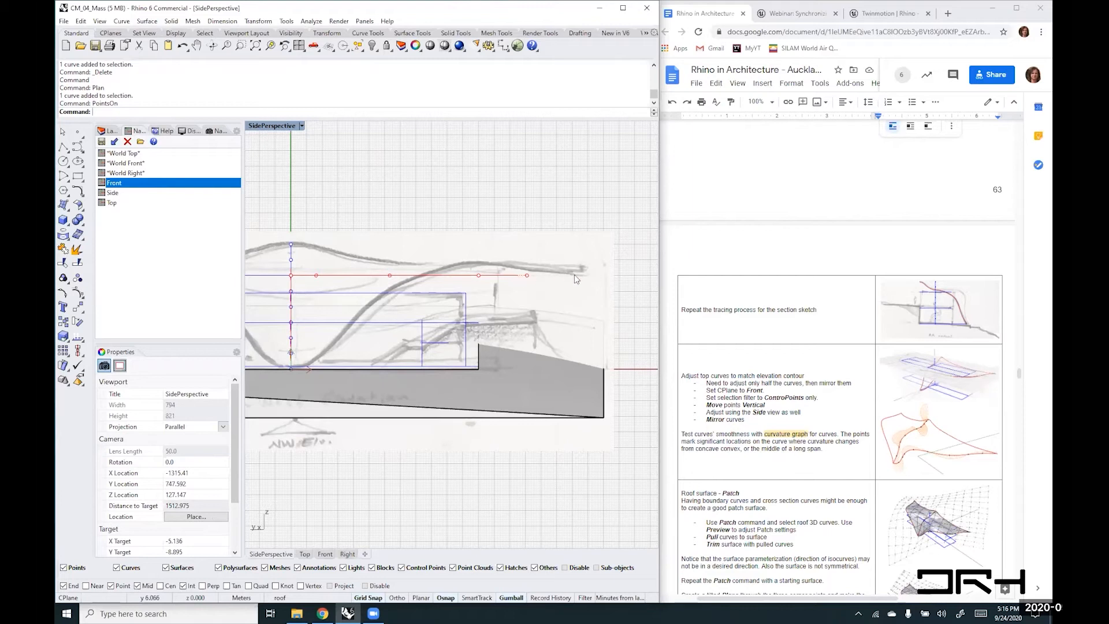
{"action": "left_click", "coordinate": [479, 276]}
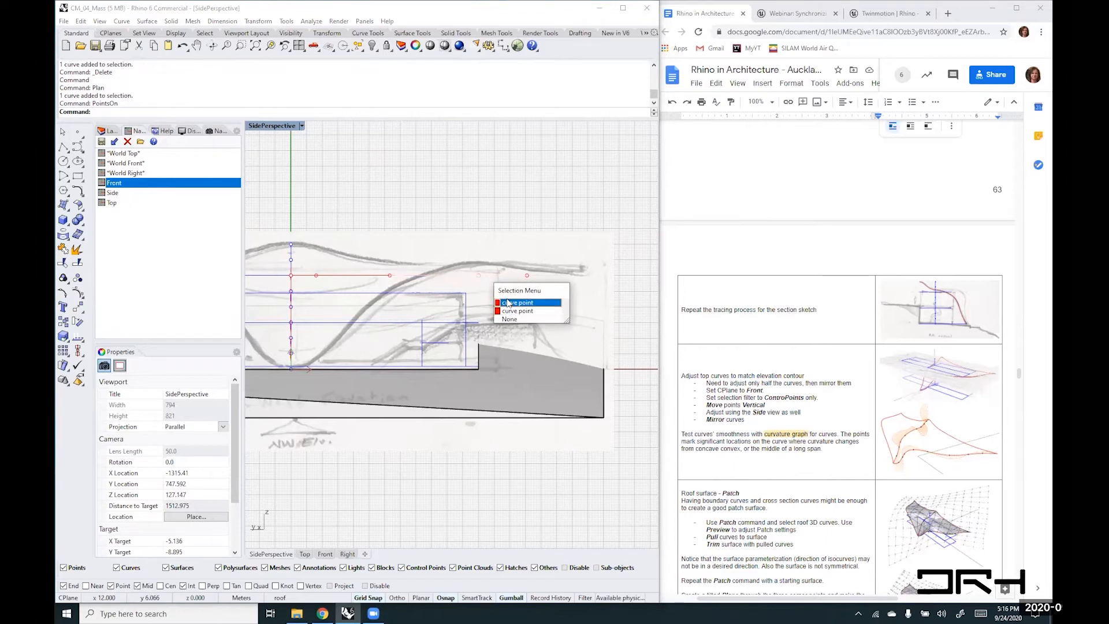
{"action": "left_click", "coordinate": [475, 180]}
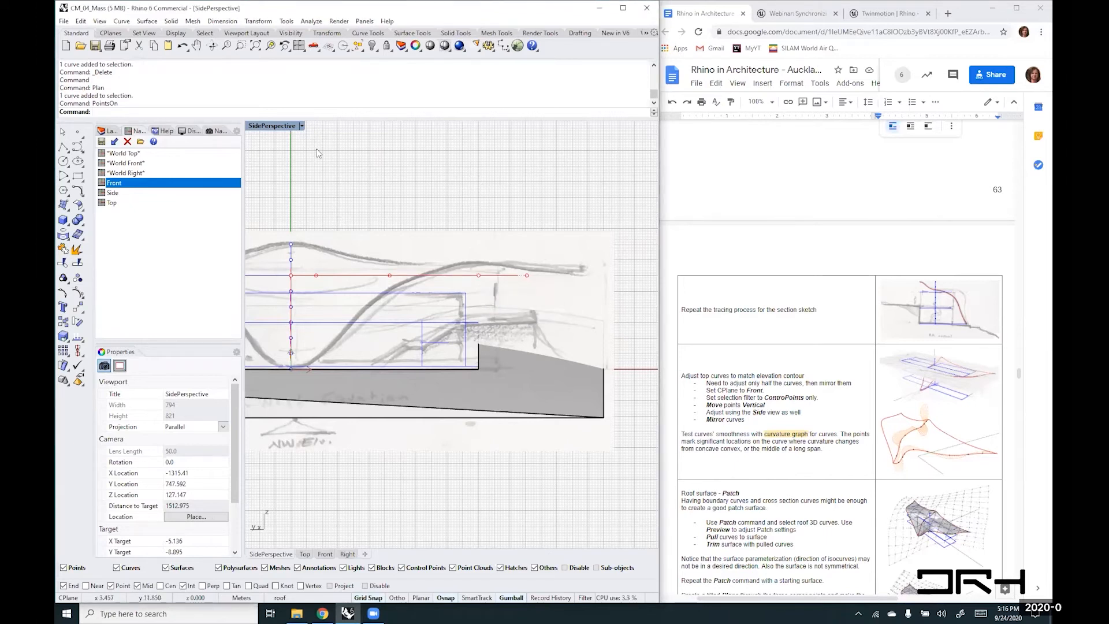
- Return to the four-viewport layout, switch the Top viewport to Perspective, and narrow the side panels for more modelling space
{"action": "double_click", "coordinate": [260, 127]}
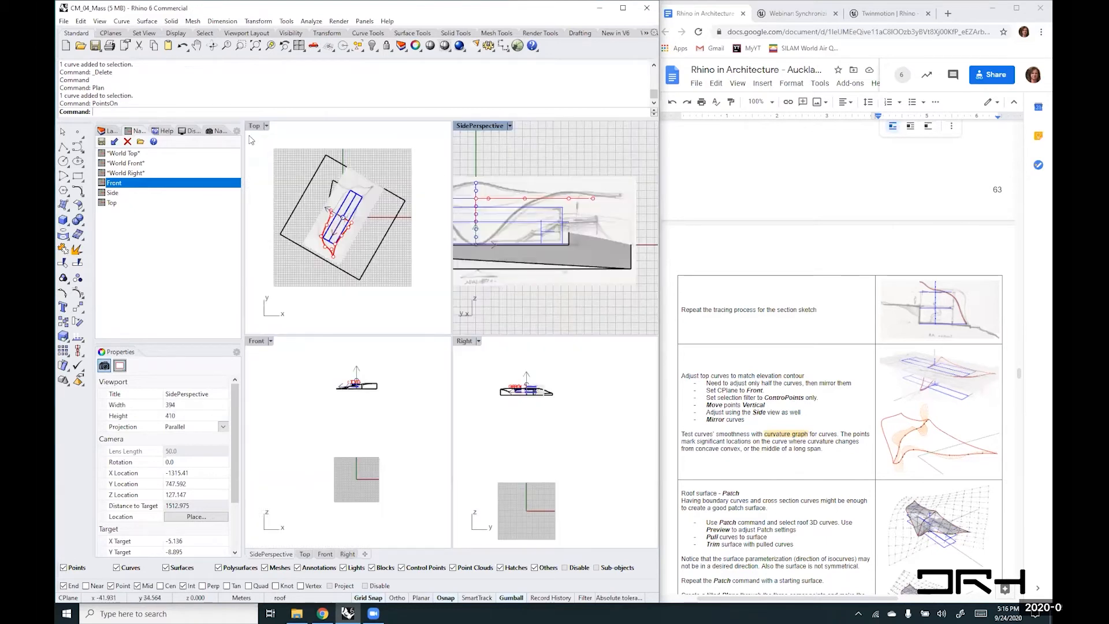
{"action": "left_click", "coordinate": [267, 126]}
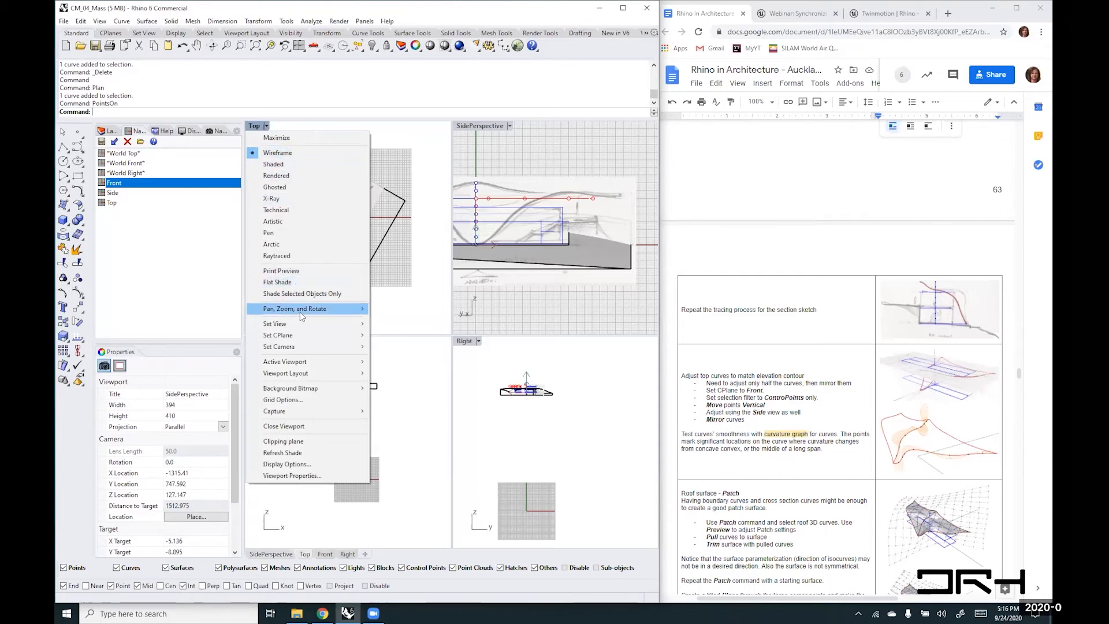
{"action": "mouse_move", "coordinate": [299, 323]}
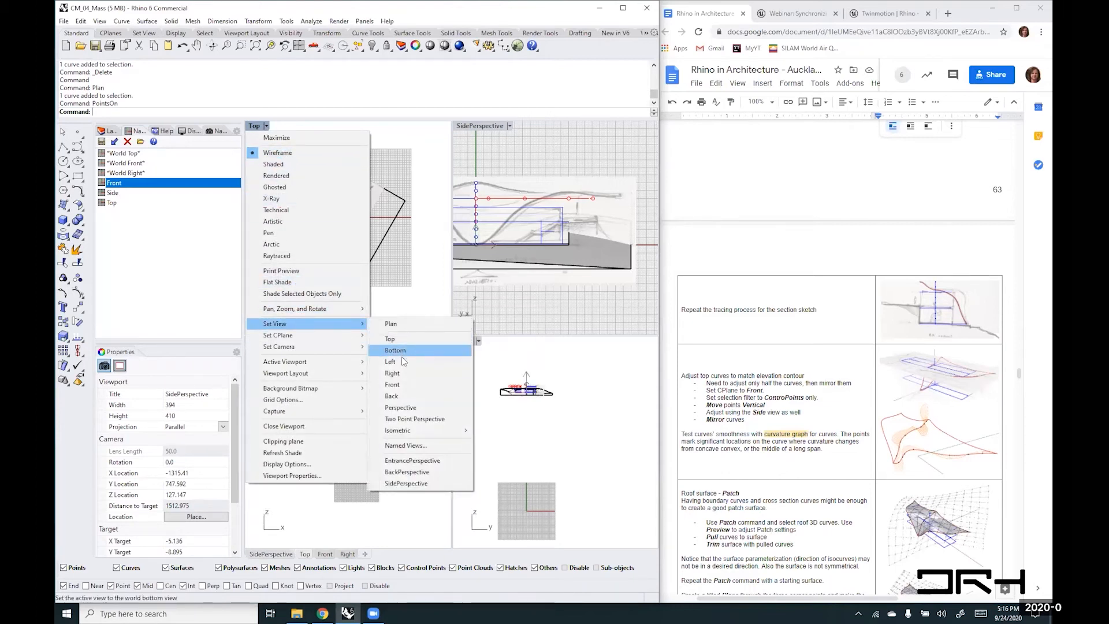
{"action": "left_click", "coordinate": [439, 414]}
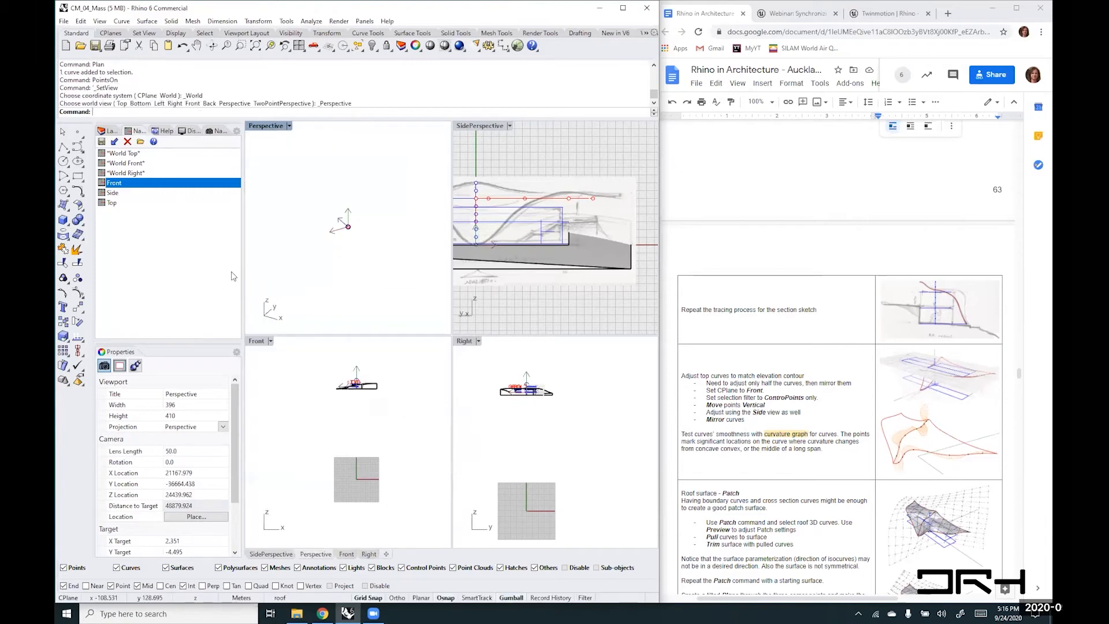
{"action": "left_click_drag", "start_coordinate": [241, 279], "coordinate": [167, 279]}
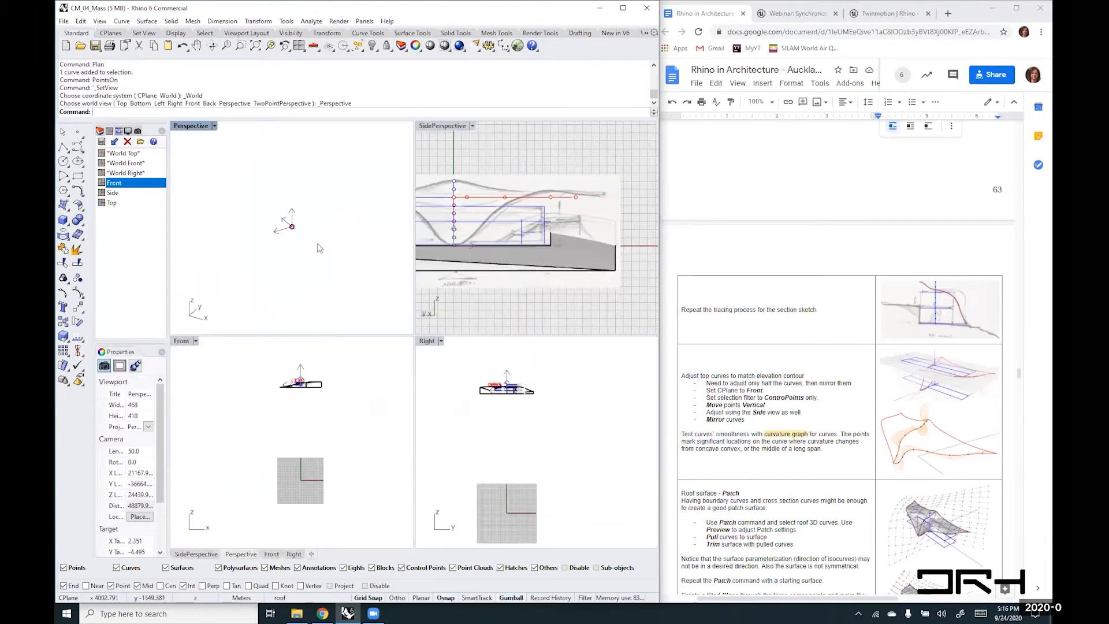
- Zoom the Perspective viewport to the two roof curves with Zoom Selected, then deselect them and orbit to an oblique view
{"action": "left_click_drag", "start_coordinate": [321, 253], "coordinate": [267, 206]}
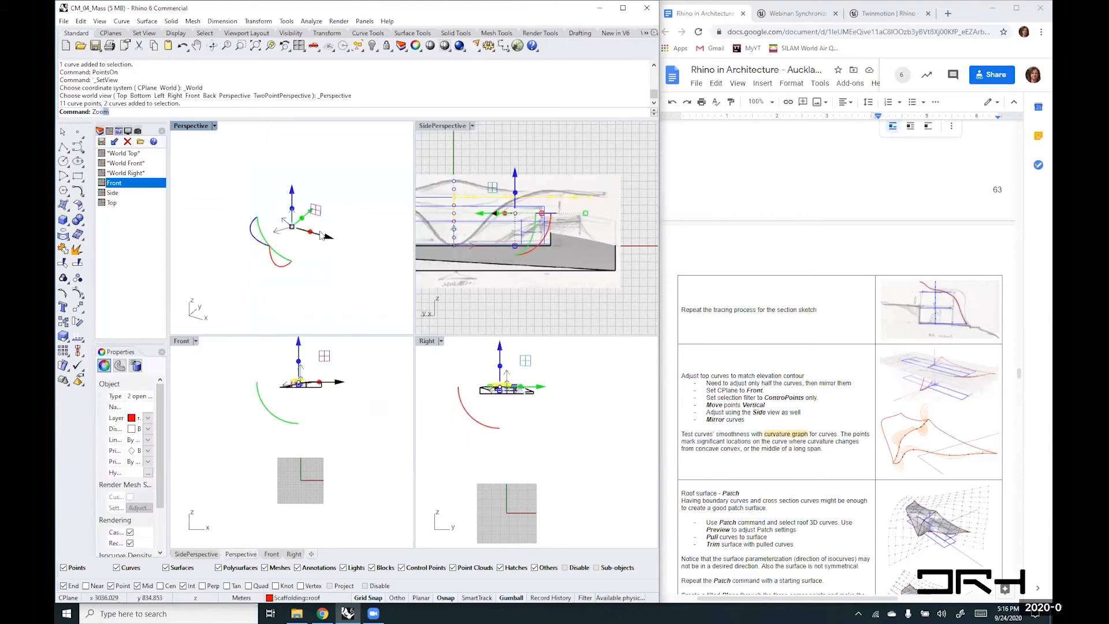
{"action": "key", "text": "Return"}
{"action": "type", "text": "s"}
{"action": "key", "text": "Return"}
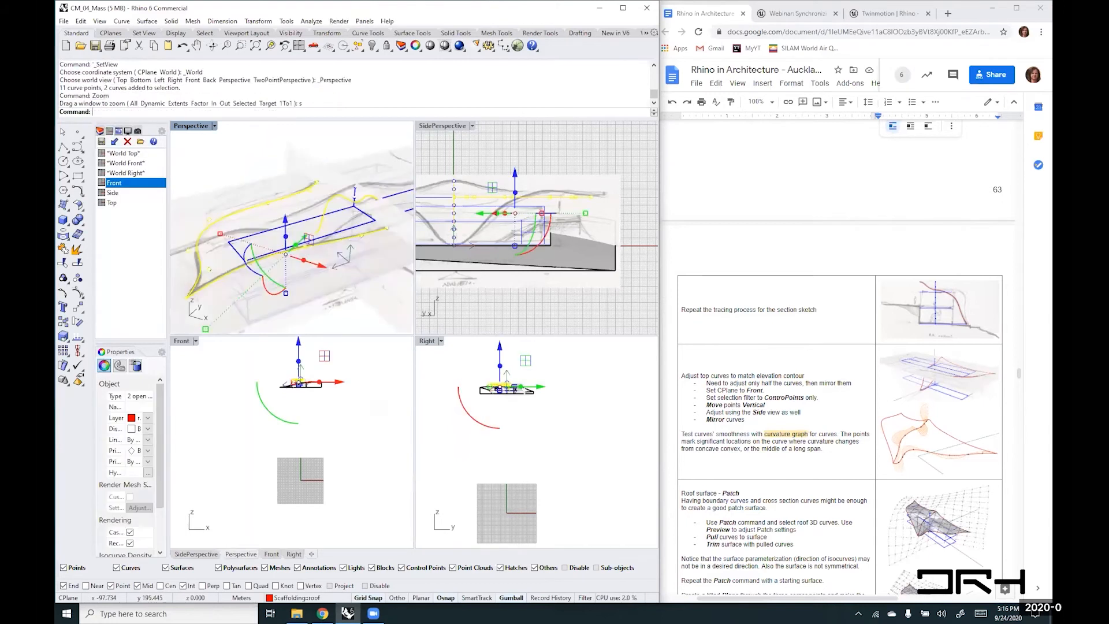
{"action": "key", "text": "Escape"}
{"action": "right_click_drag", "start_coordinate": [216, 189], "coordinate": [321, 228]}
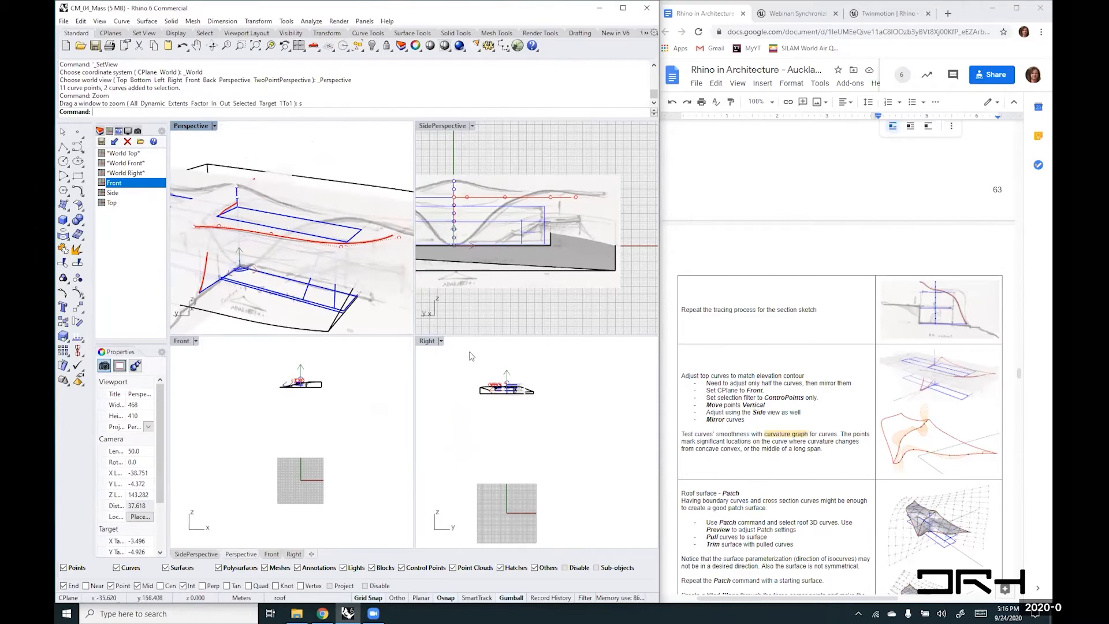
- Enlarge the Perspective and SidePerspective viewports by shrinking Front and Right, and orbit around the end of the top curve
{"action": "left_click_drag", "start_coordinate": [472, 334], "coordinate": [433, 441]}
{"action": "left_click_drag", "start_coordinate": [322, 335], "coordinate": [327, 442]}
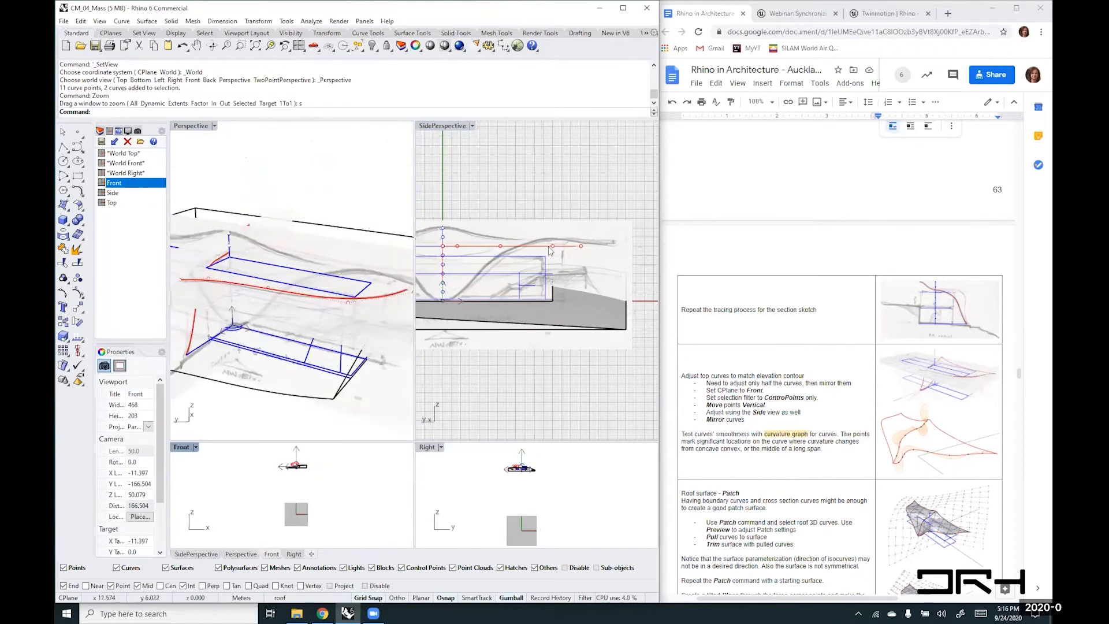
{"action": "mouse_move", "coordinate": [241, 274]}
{"action": "right_mouse_down"}
{"action": "mouse_move", "coordinate": [231, 267]}
{"action": "mouse_move", "coordinate": [254, 283]}
{"action": "right_mouse_up"}
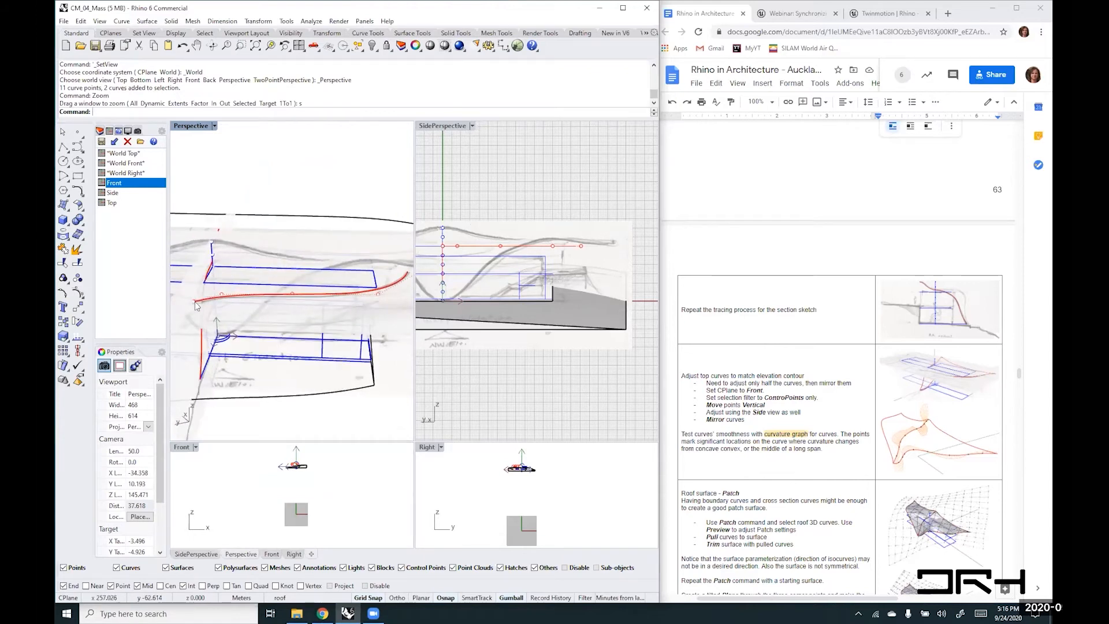
{"action": "right_click_drag", "start_coordinate": [195, 305], "coordinate": [219, 296]}
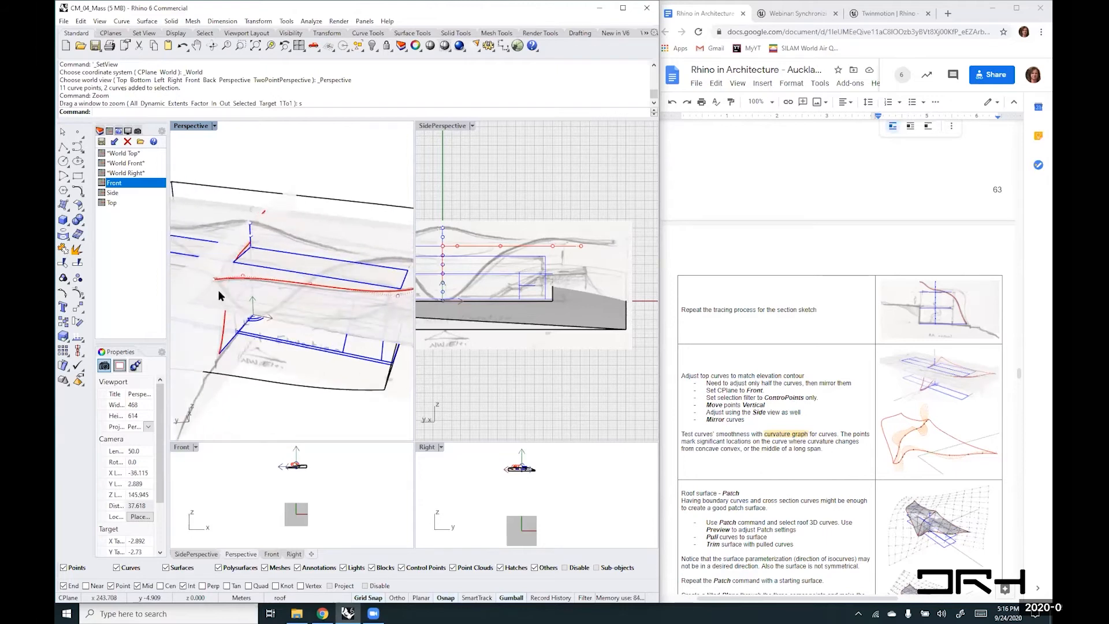
- Move the top curve's end control point at the section plane vertically down to the lowest point of the elevation's roof contour
{"action": "left_click", "coordinate": [214, 282]}
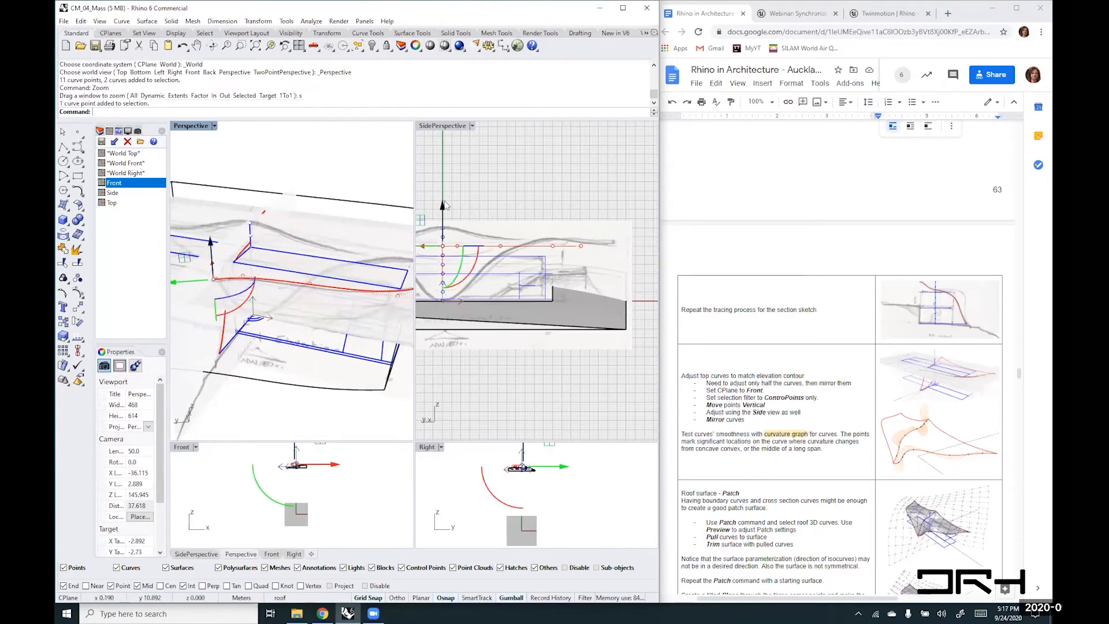
{"action": "scroll", "coordinate": [442, 222], "scroll_direction": "up", "scroll_amount": 6}
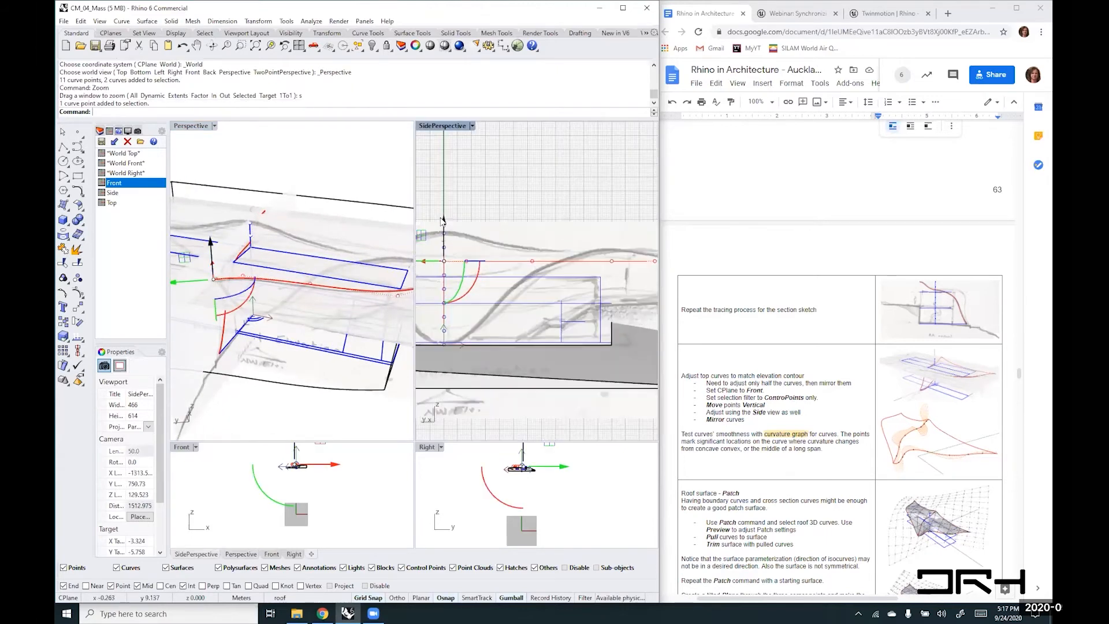
{"action": "right_click_drag", "start_coordinate": [468, 218], "coordinate": [531, 199]}
{"action": "scroll", "coordinate": [510, 224], "scroll_direction": "up", "scroll_amount": 2}
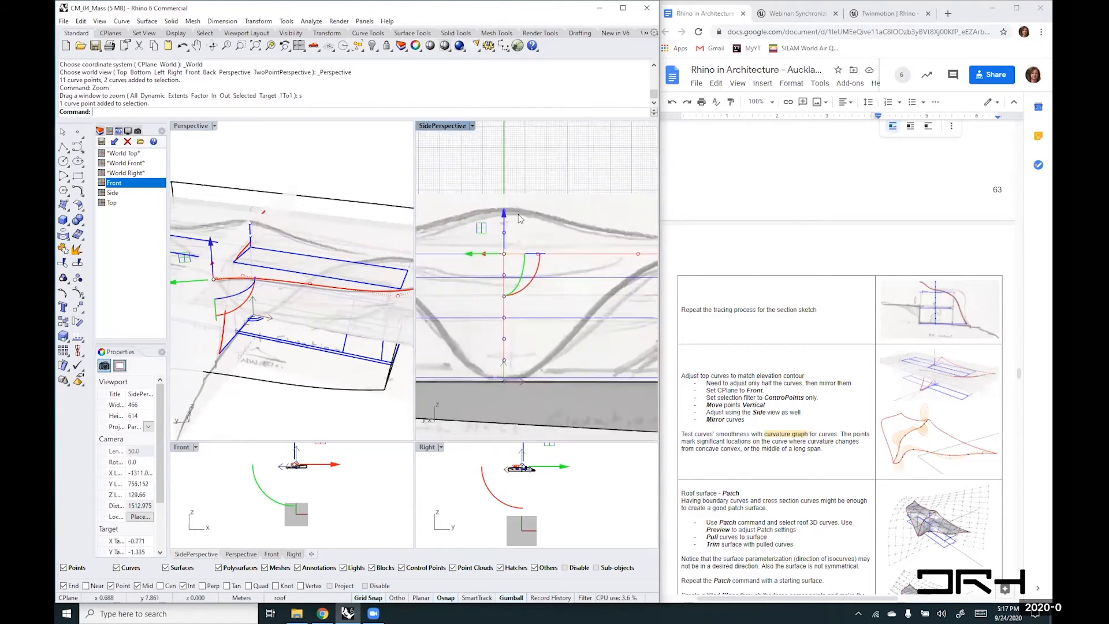
{"action": "scroll", "coordinate": [510, 222], "scroll_direction": "down", "scroll_amount": 2}
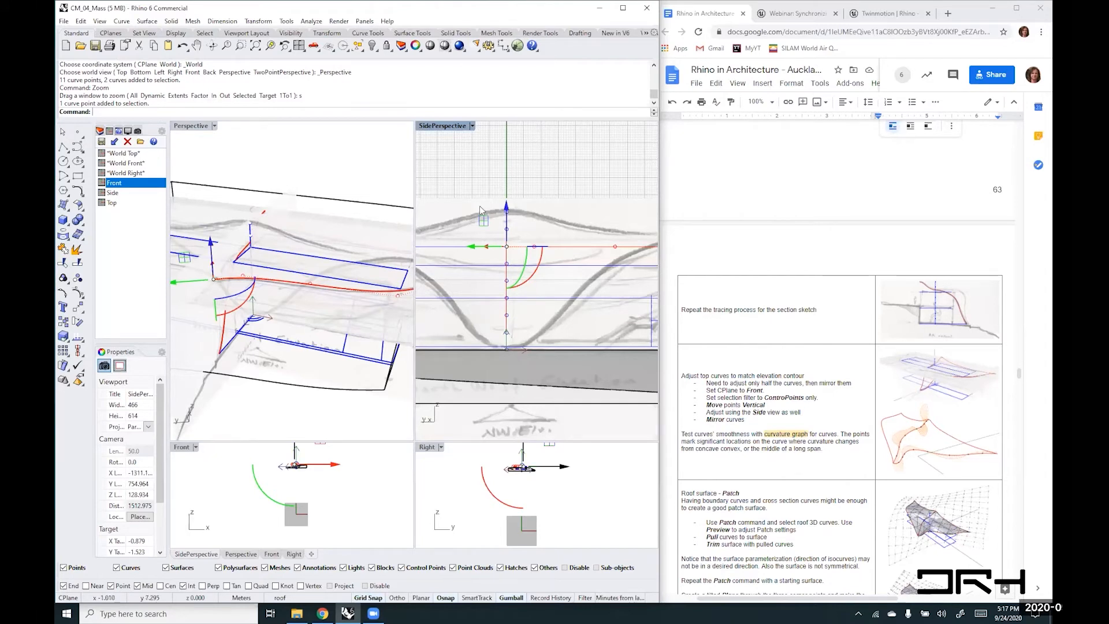
{"action": "left_click_drag", "start_coordinate": [507, 209], "coordinate": [507, 347]}
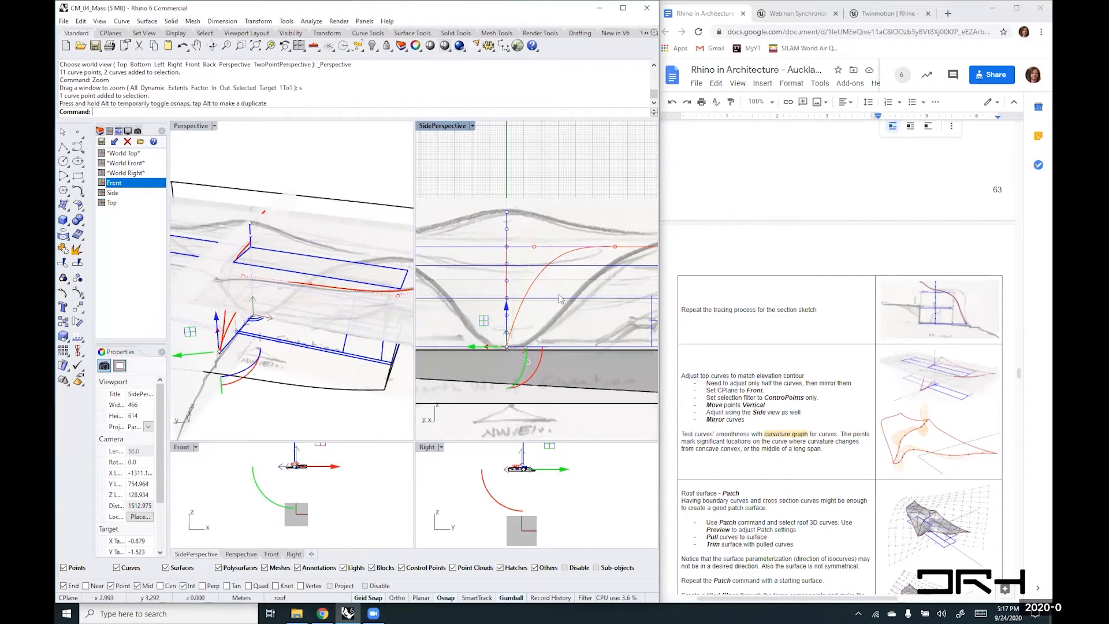
- Widen the Rhino window over the document and reframe the reshaped roof curve in the Perspective viewport
{"action": "mouse_move", "coordinate": [559, 296]}
{"action": "right_mouse_down"}
{"action": "mouse_move", "coordinate": [536, 258]}
{"action": "mouse_move", "coordinate": [556, 279]}
{"action": "right_mouse_up"}
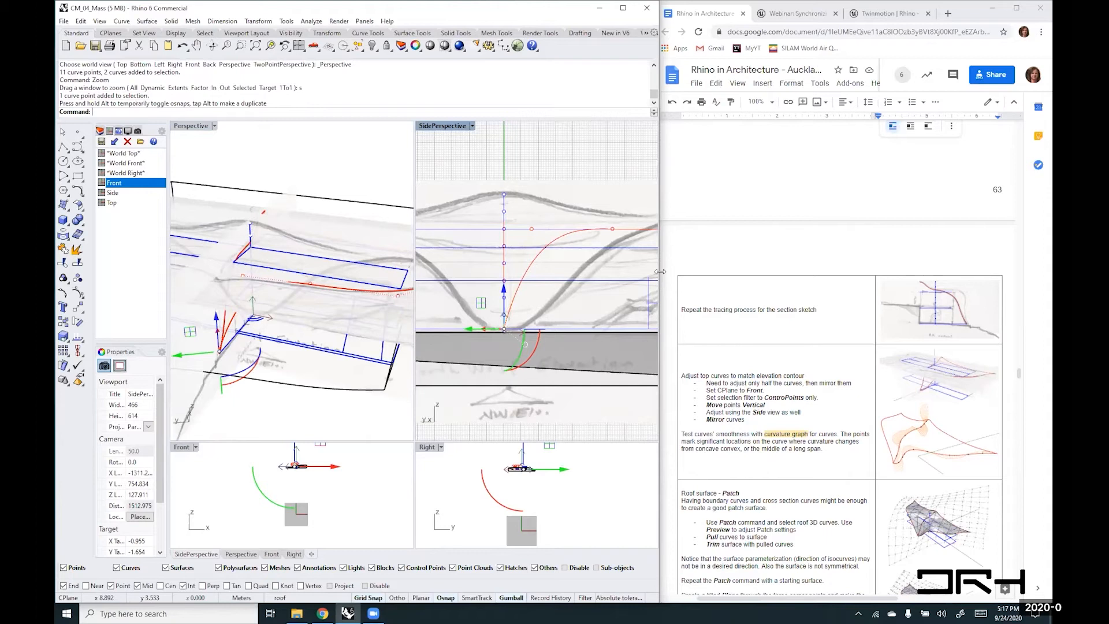
{"action": "left_click_drag", "start_coordinate": [660, 272], "coordinate": [927, 272]}
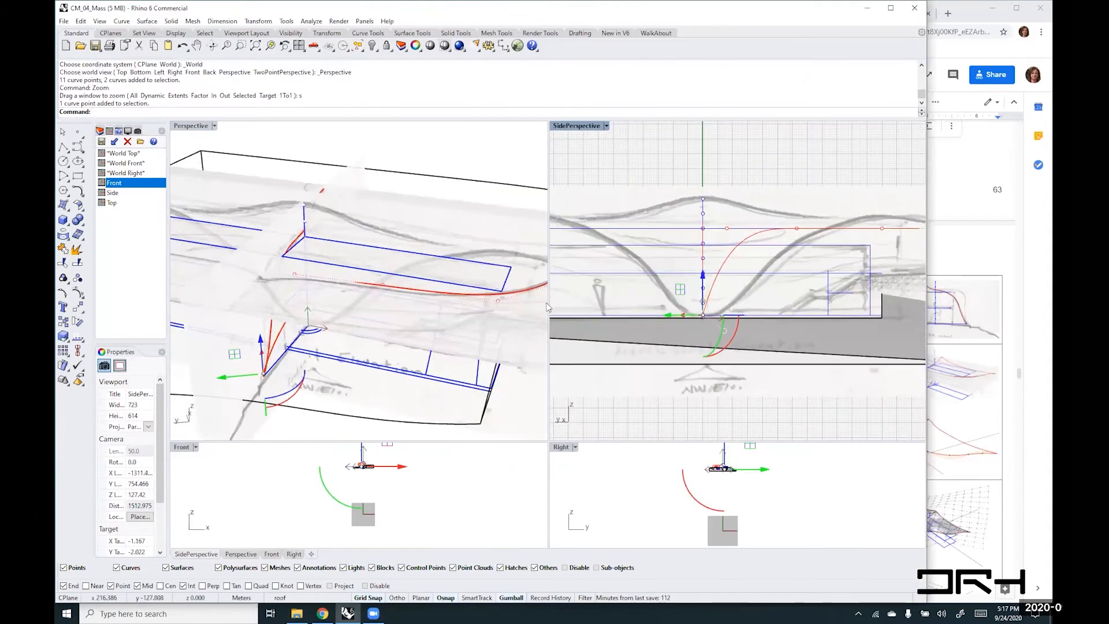
{"action": "right_click_drag", "start_coordinate": [507, 415], "coordinate": [426, 387], "text": "shift"}
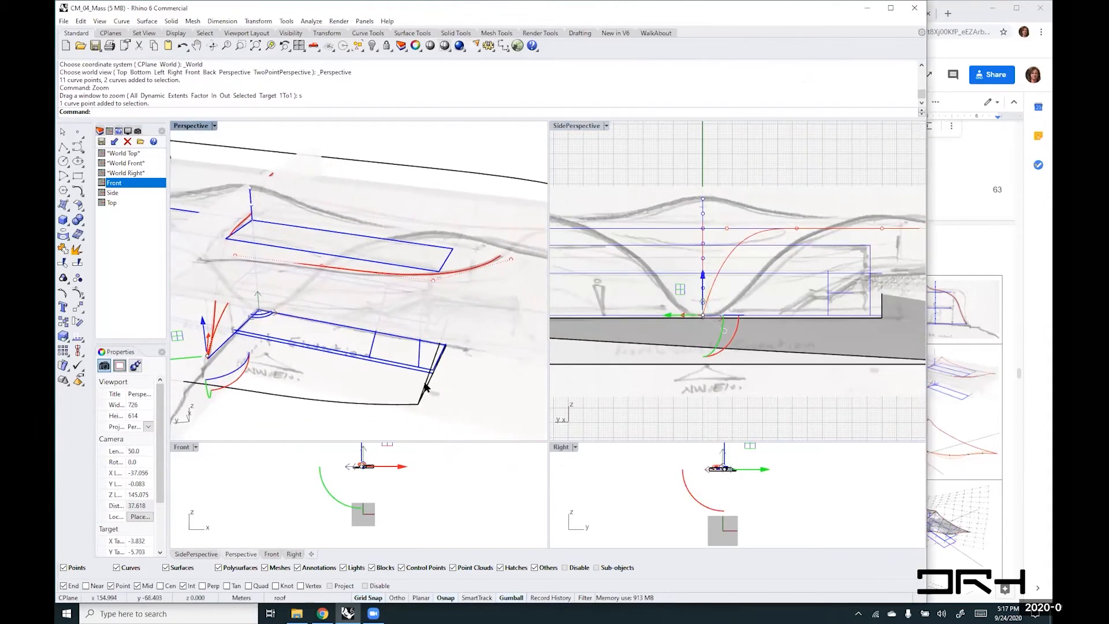
{"action": "right_click_drag", "start_coordinate": [536, 274], "coordinate": [386, 251]}
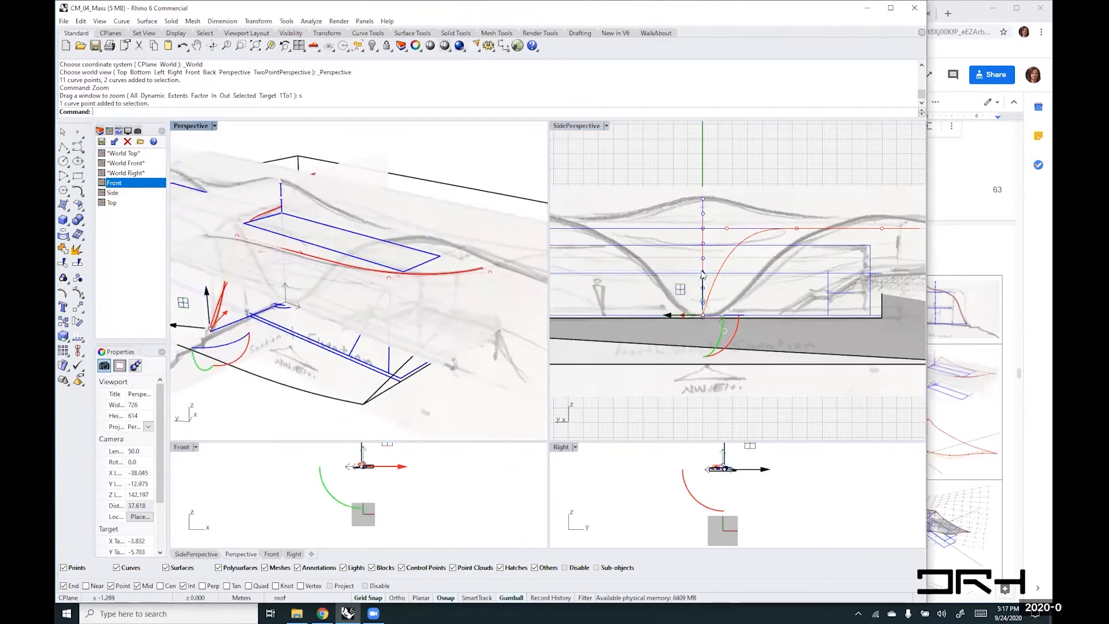
- Turn off Osnap and lower the top curve's third control point from the section end vertically, bringing the curve toward the elevation contour
{"action": "left_click", "coordinate": [788, 193]}
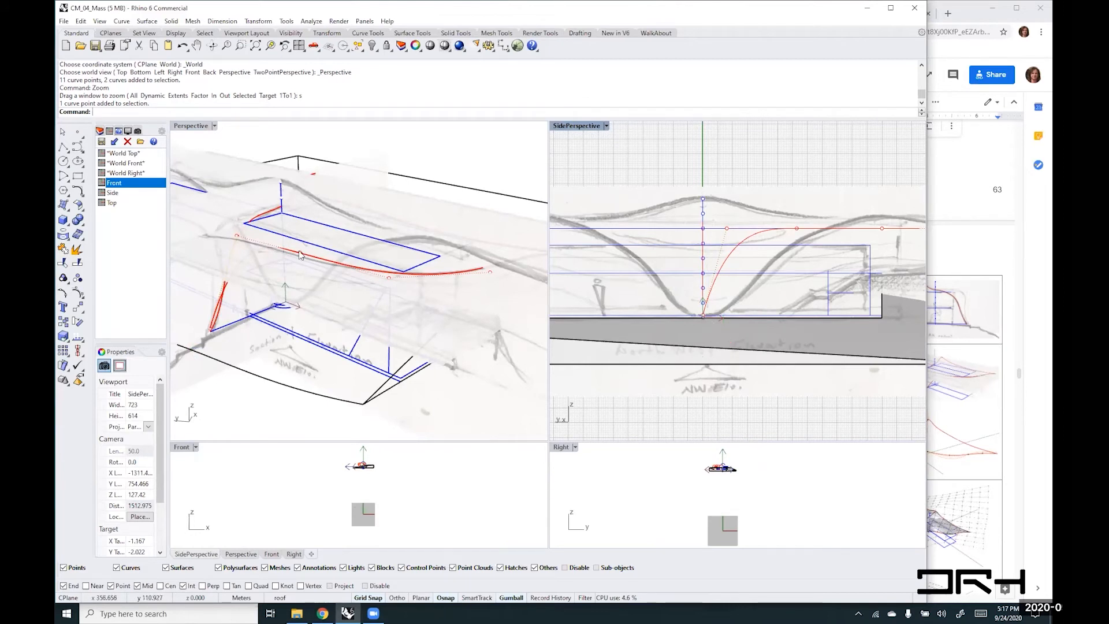
{"action": "left_click", "coordinate": [299, 254]}
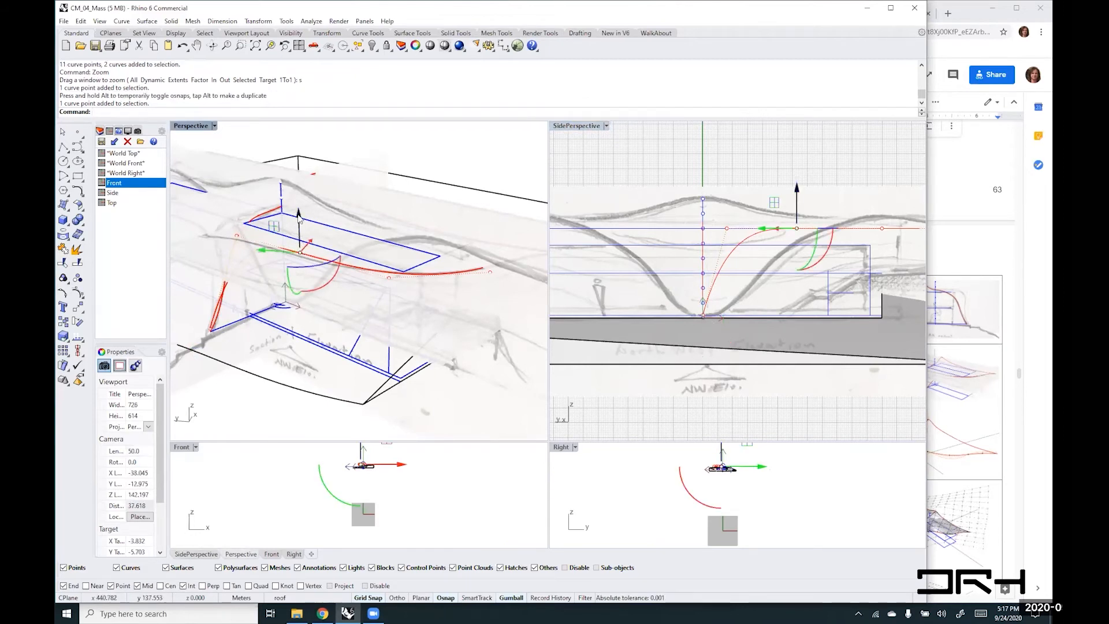
{"action": "left_click_drag", "start_coordinate": [299, 216], "coordinate": [300, 271]}
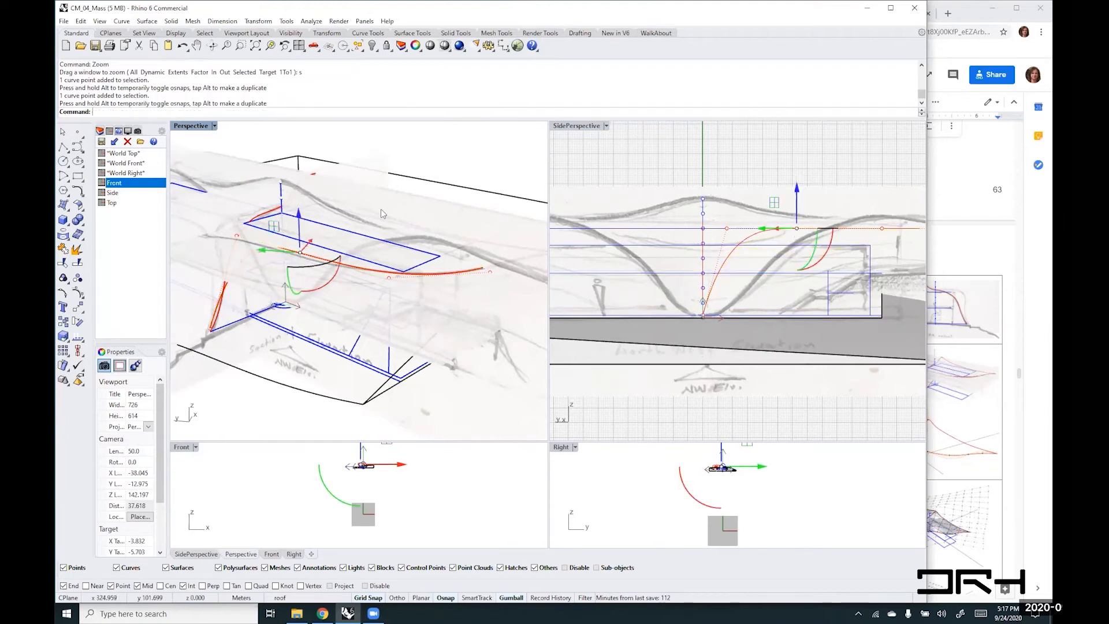
{"action": "left_click", "coordinate": [445, 598]}
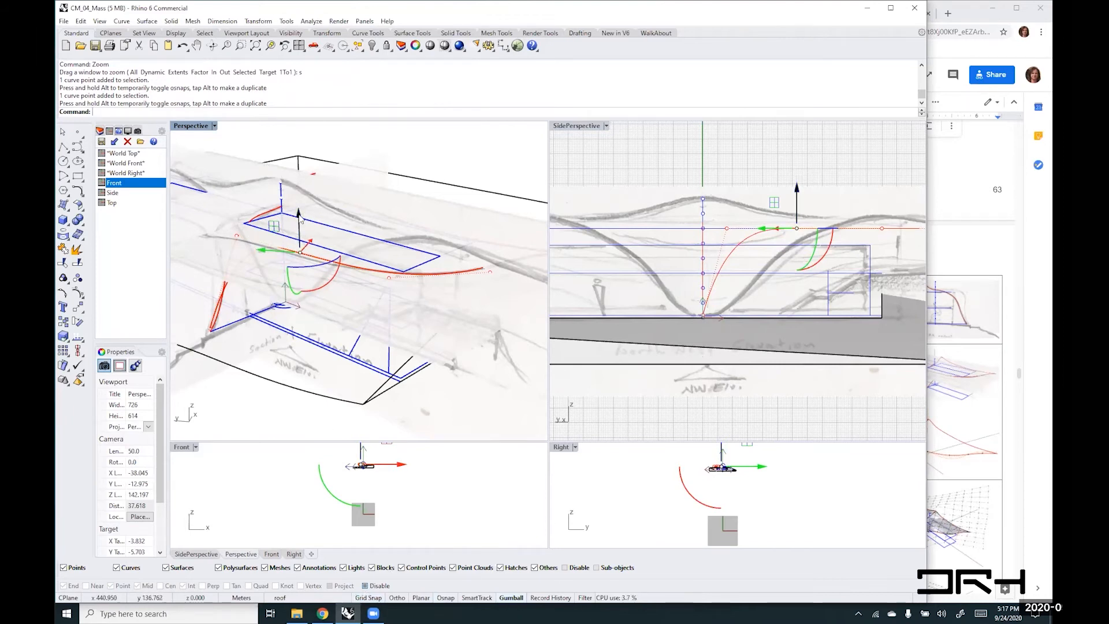
{"action": "left_click_drag", "start_coordinate": [301, 219], "coordinate": [319, 285]}
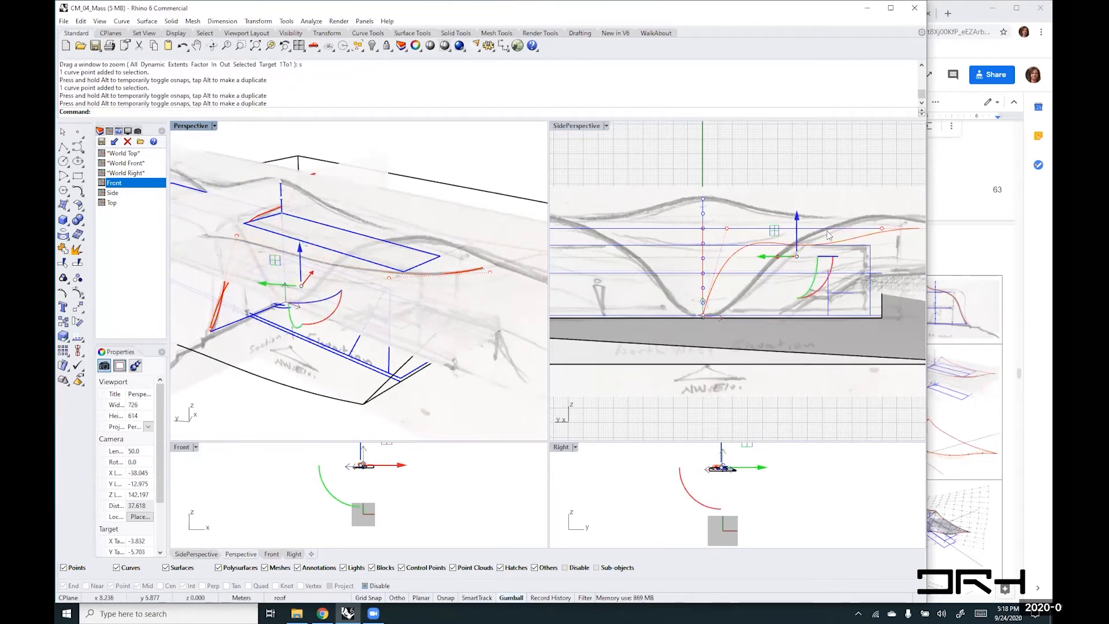
- Lower the top curve's second control point from the section end vertically to the base of the elevation's roof contour
{"action": "right_click_drag", "start_coordinate": [206, 364], "coordinate": [271, 270]}
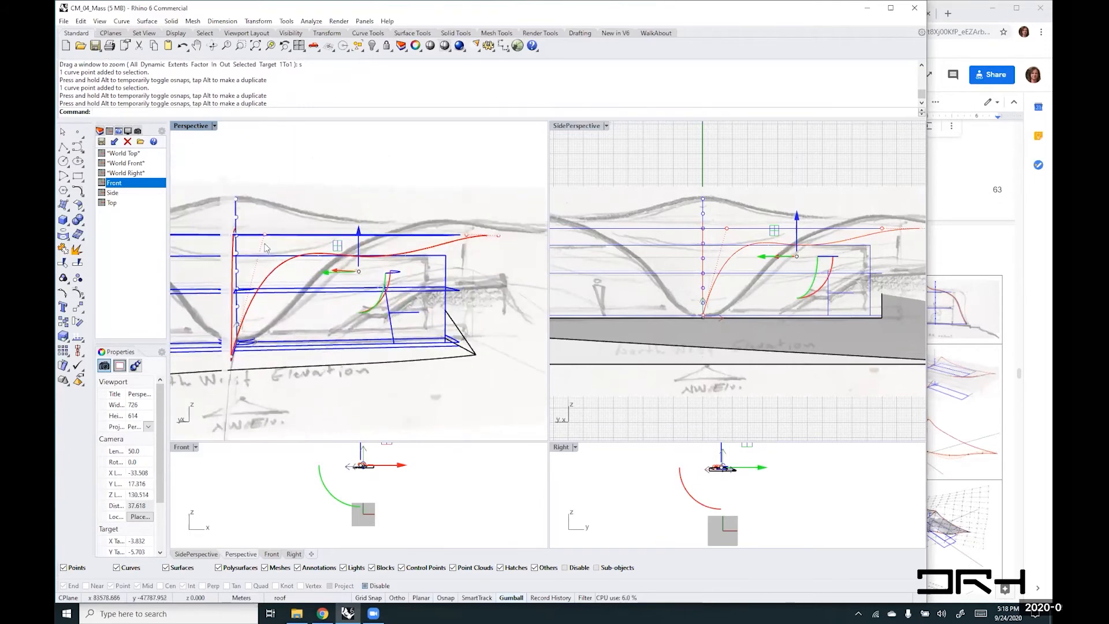
{"action": "right_click_drag", "start_coordinate": [354, 264], "coordinate": [349, 260]}
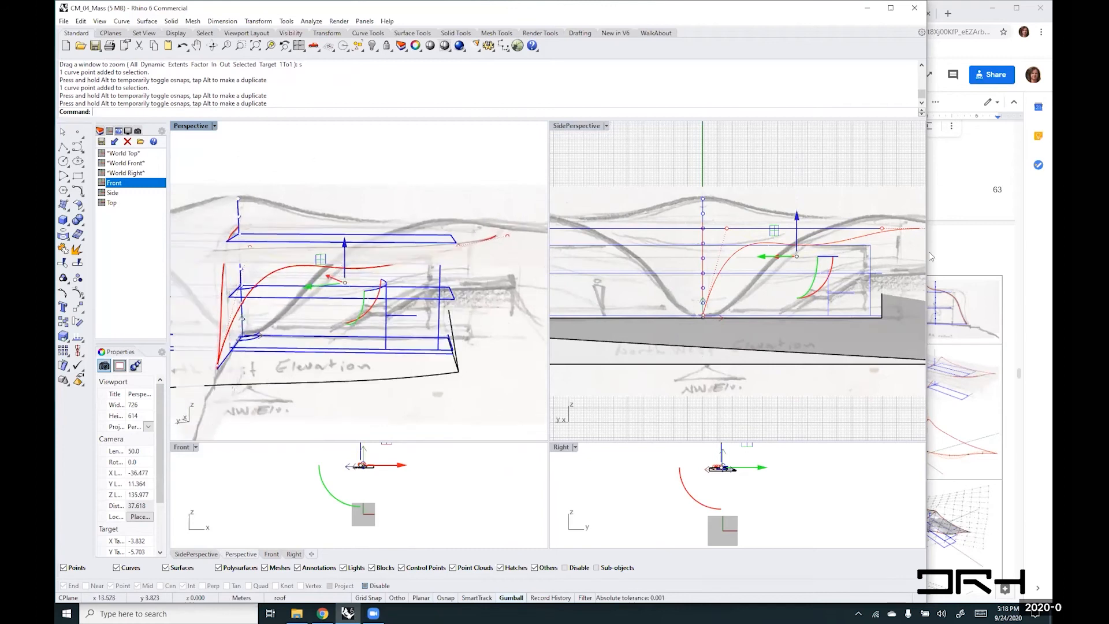
{"action": "left_click", "coordinate": [746, 168]}
{"action": "left_click", "coordinate": [726, 229]}
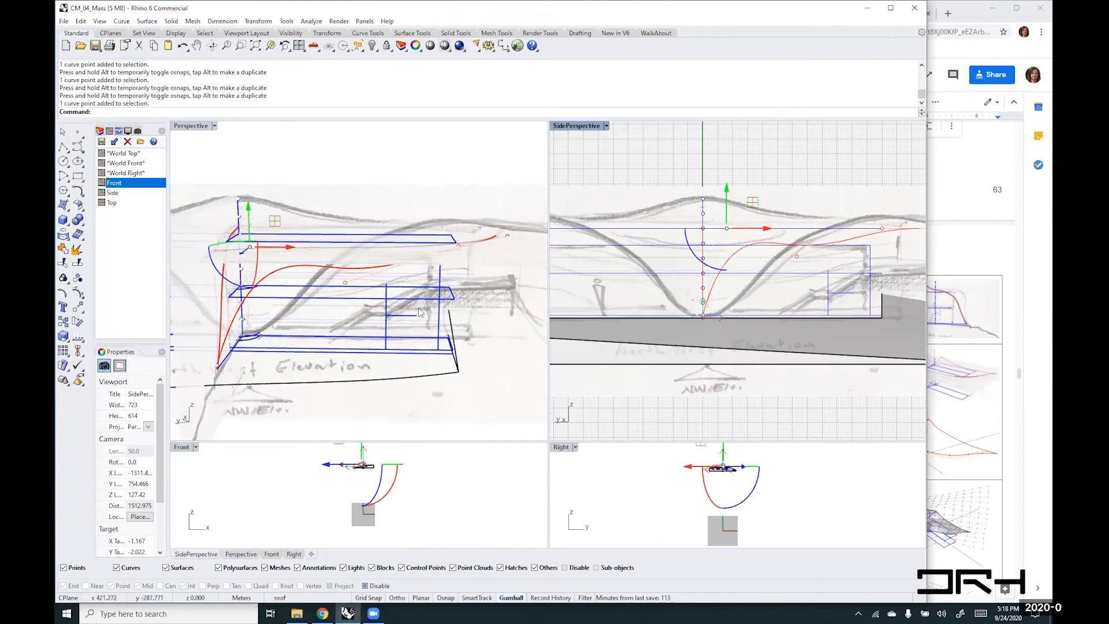
{"action": "right_click_drag", "start_coordinate": [420, 312], "coordinate": [370, 319]}
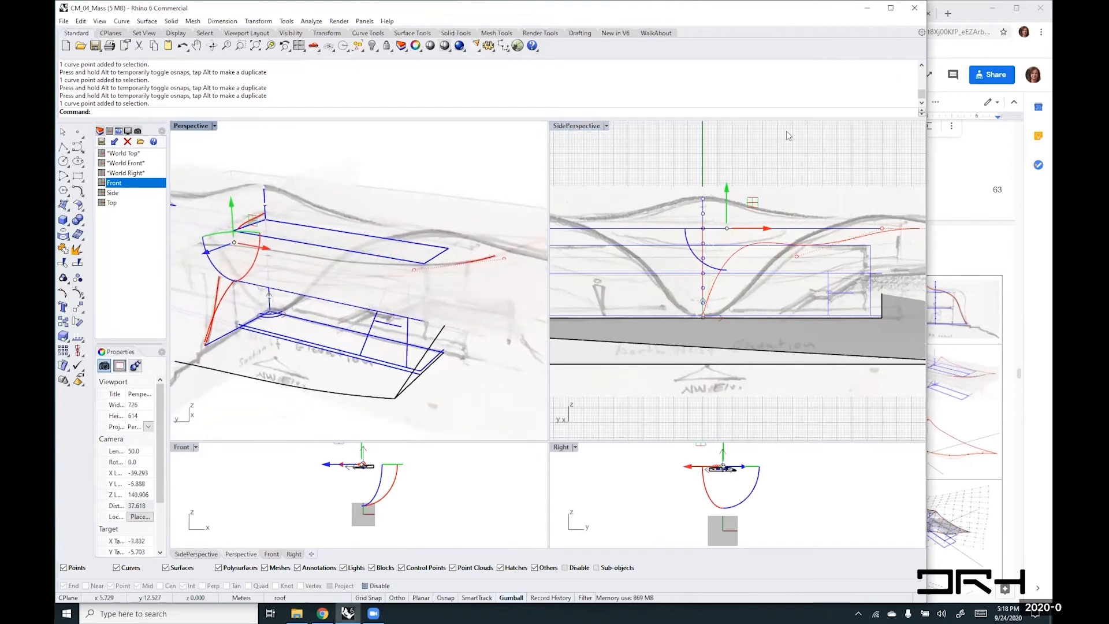
{"action": "left_click_drag", "start_coordinate": [727, 192], "coordinate": [748, 318]}
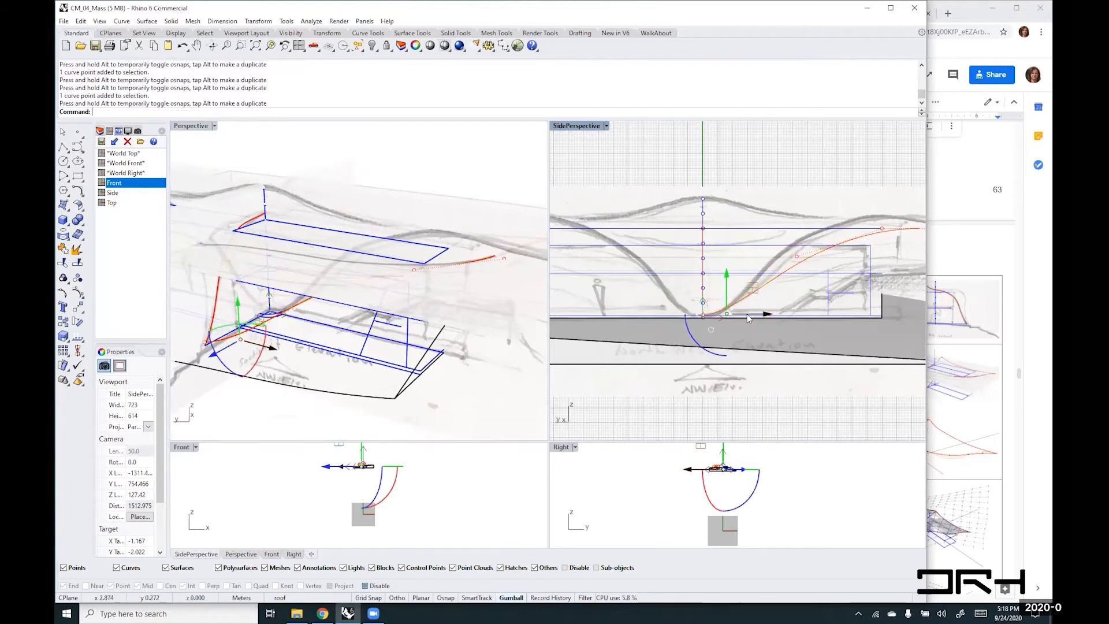
- Raise the top curve's third control point from the section end vertically so the curve follows the rising elevation contour
{"action": "left_click", "coordinate": [798, 257]}
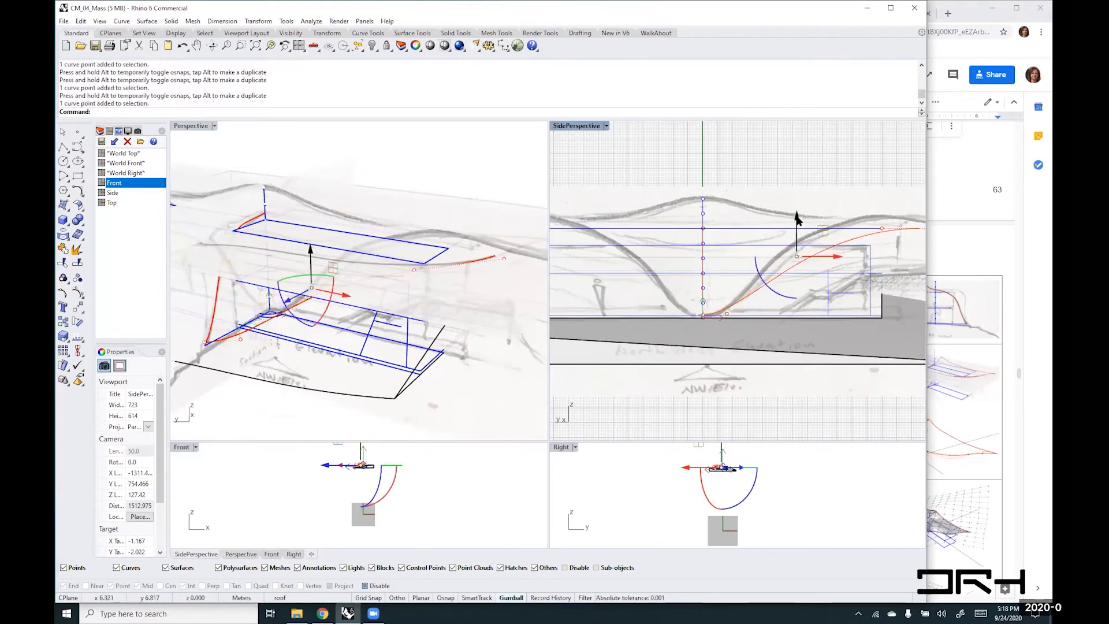
{"action": "mouse_move", "coordinate": [797, 222]}
{"action": "left_mouse_down"}
{"action": "mouse_move", "coordinate": [797, 173]}
{"action": "mouse_move", "coordinate": [789, 218]}
{"action": "left_mouse_up"}
{"action": "right_click_drag", "start_coordinate": [392, 285], "coordinate": [374, 293]}
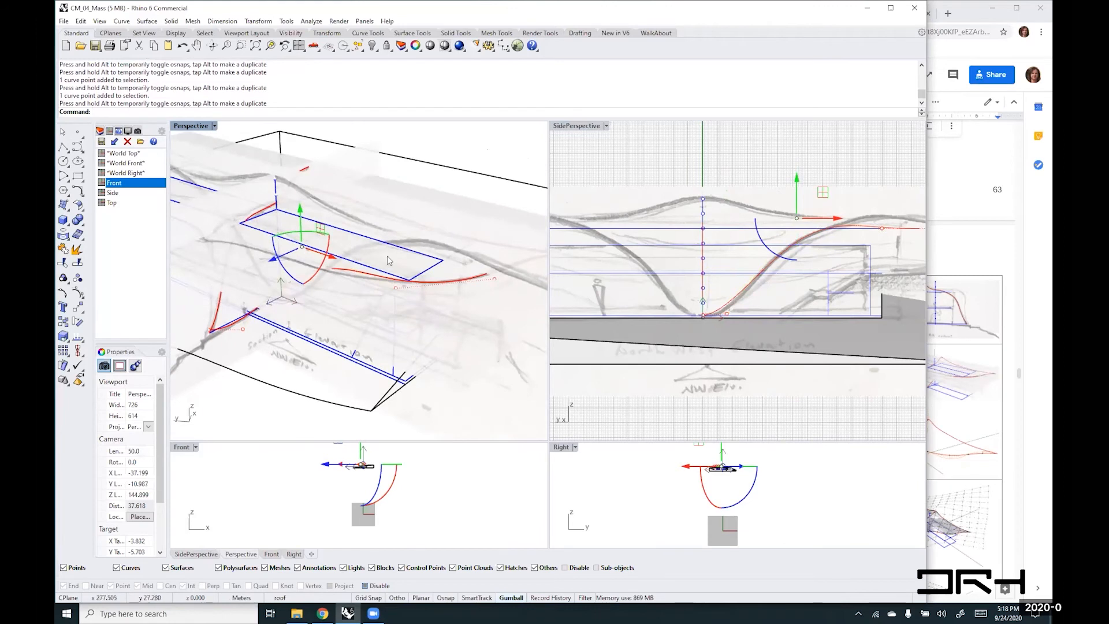
{"action": "key", "text": "Escape"}
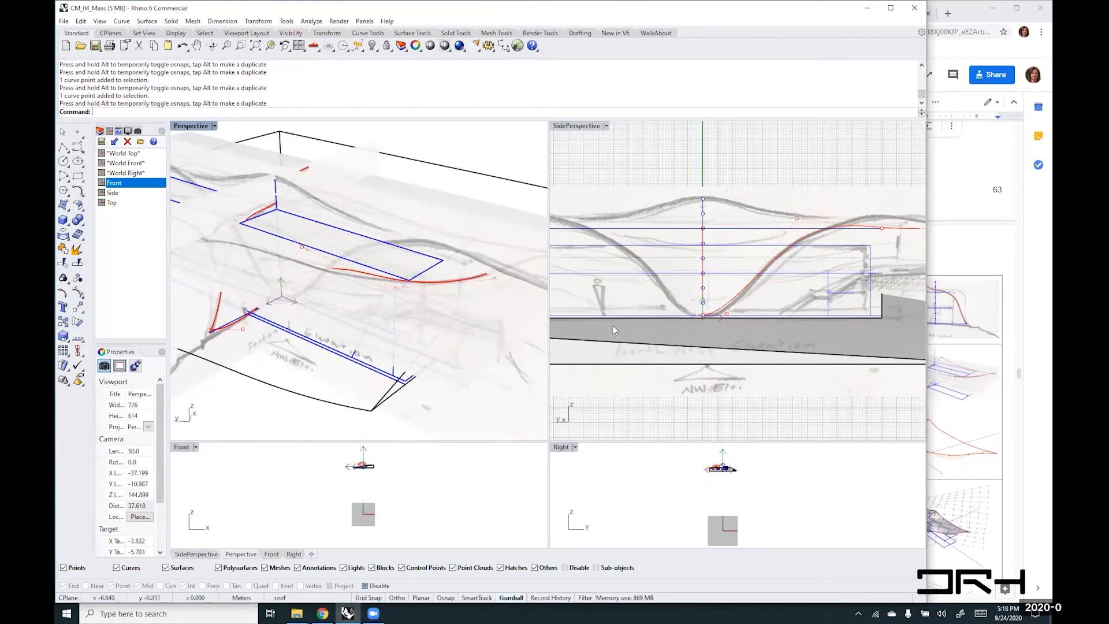
- Raise the top curve's fourth control point vertically to just above the crest of the elevation contour
{"action": "right_click_drag", "start_coordinate": [831, 281], "coordinate": [759, 286]}
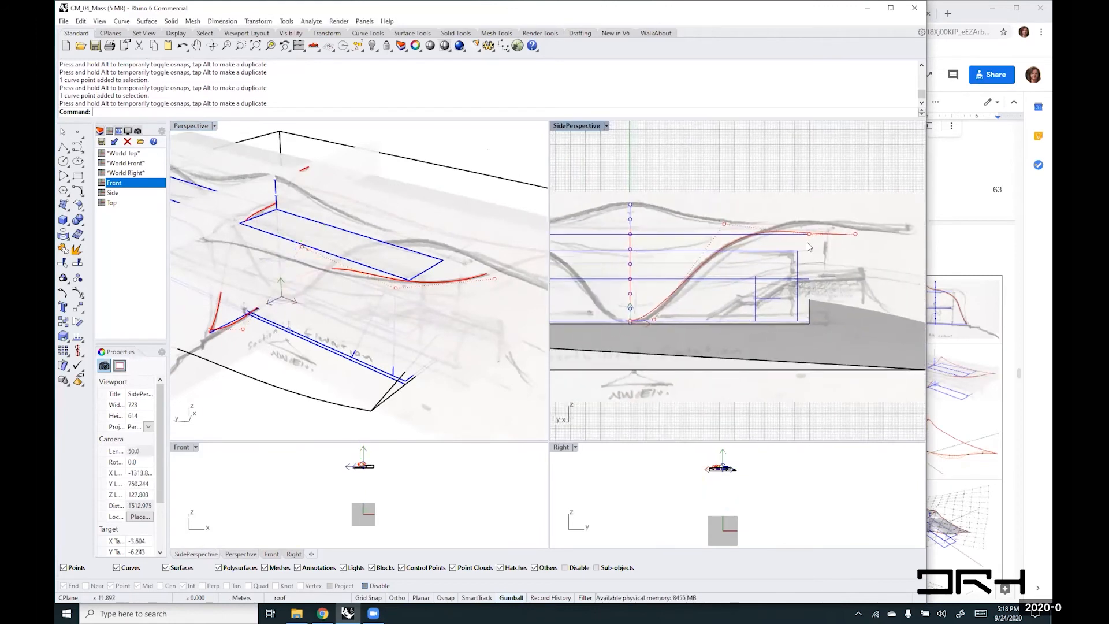
{"action": "left_click", "coordinate": [395, 290]}
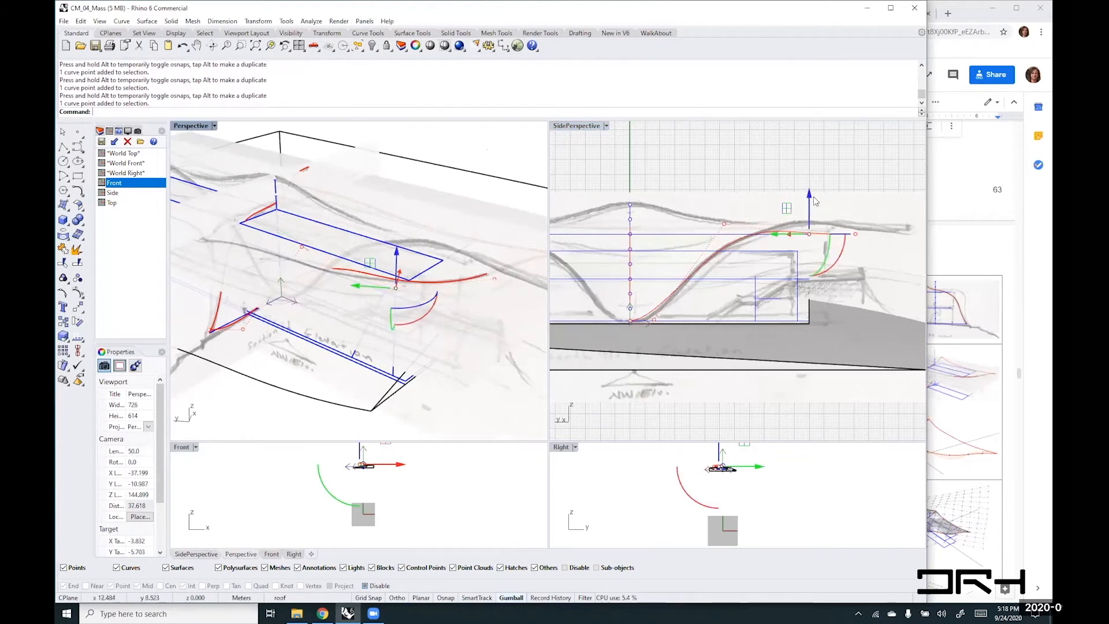
{"action": "mouse_move", "coordinate": [813, 200]}
{"action": "left_mouse_down"}
{"action": "mouse_move", "coordinate": [814, 186]}
{"action": "mouse_move", "coordinate": [818, 214]}
{"action": "left_mouse_up"}
{"action": "left_click", "coordinate": [827, 154]}
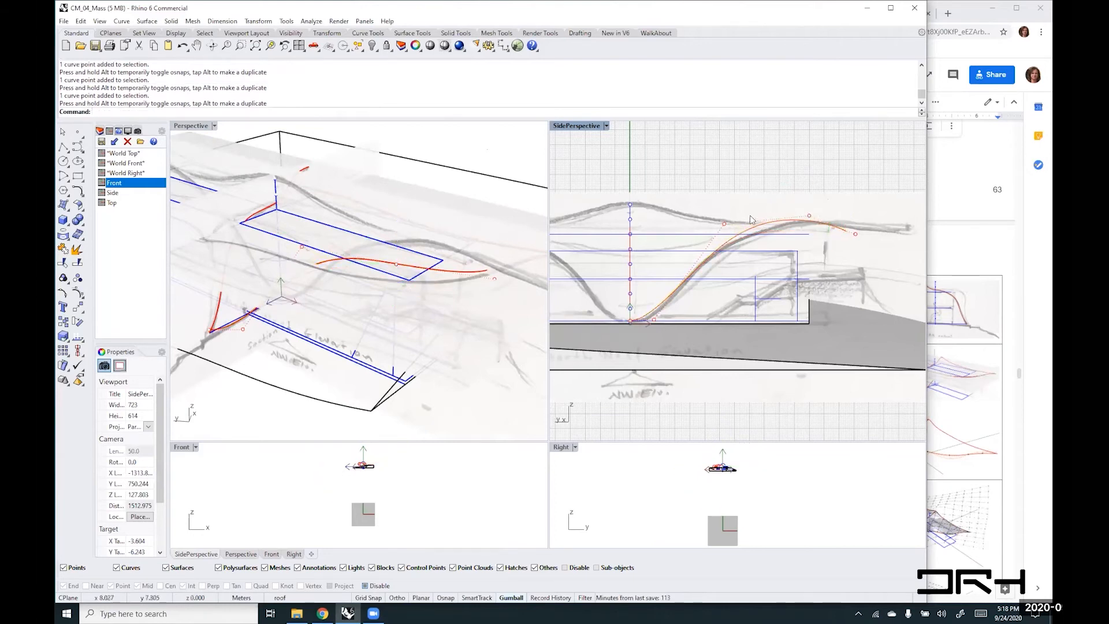
{"action": "scroll", "coordinate": [856, 234], "scroll_direction": "up", "scroll_amount": 3}
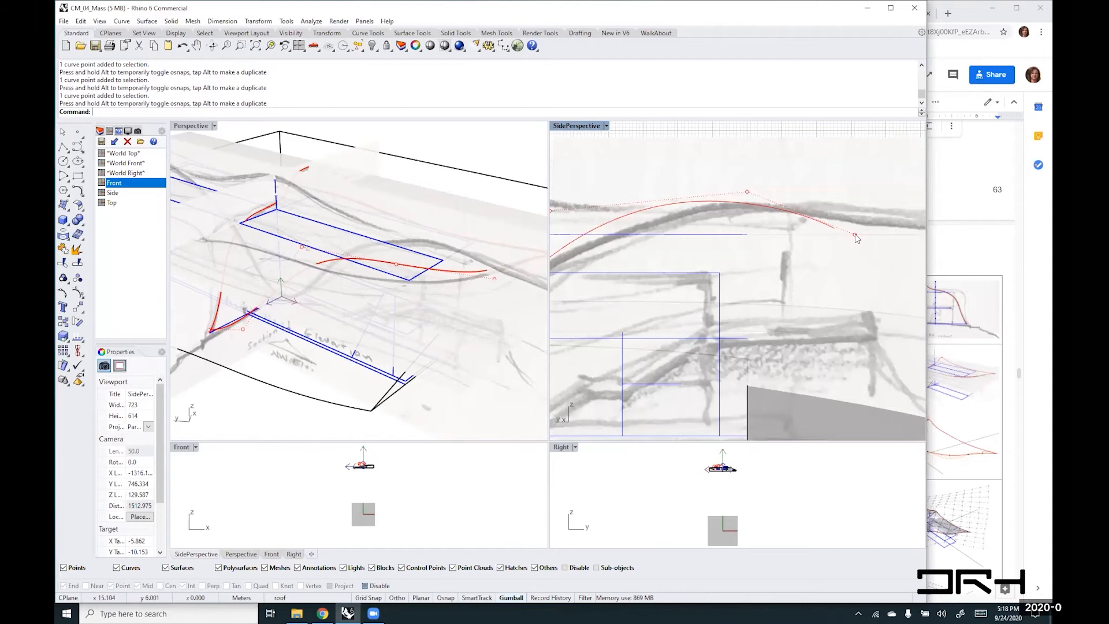
- Raise the top curve's fifth control point, just past the crest, vertically onto the elevation's roof line
{"action": "scroll", "coordinate": [486, 302], "scroll_direction": "down", "scroll_amount": 5}
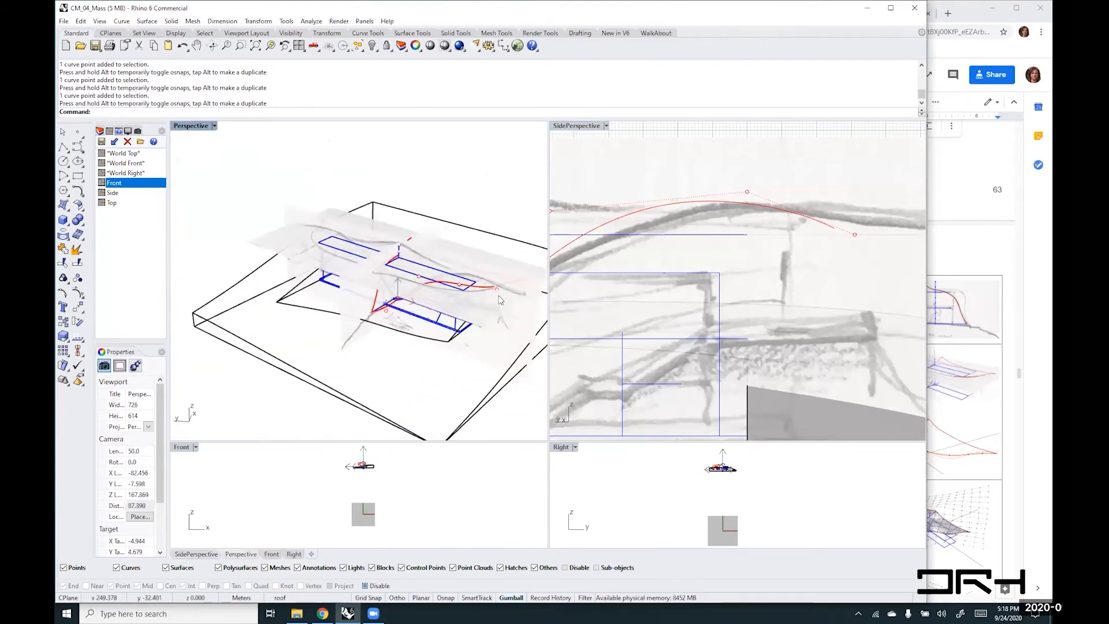
{"action": "right_click_drag", "start_coordinate": [740, 296], "coordinate": [655, 255]}
{"action": "left_click", "coordinate": [692, 234]}
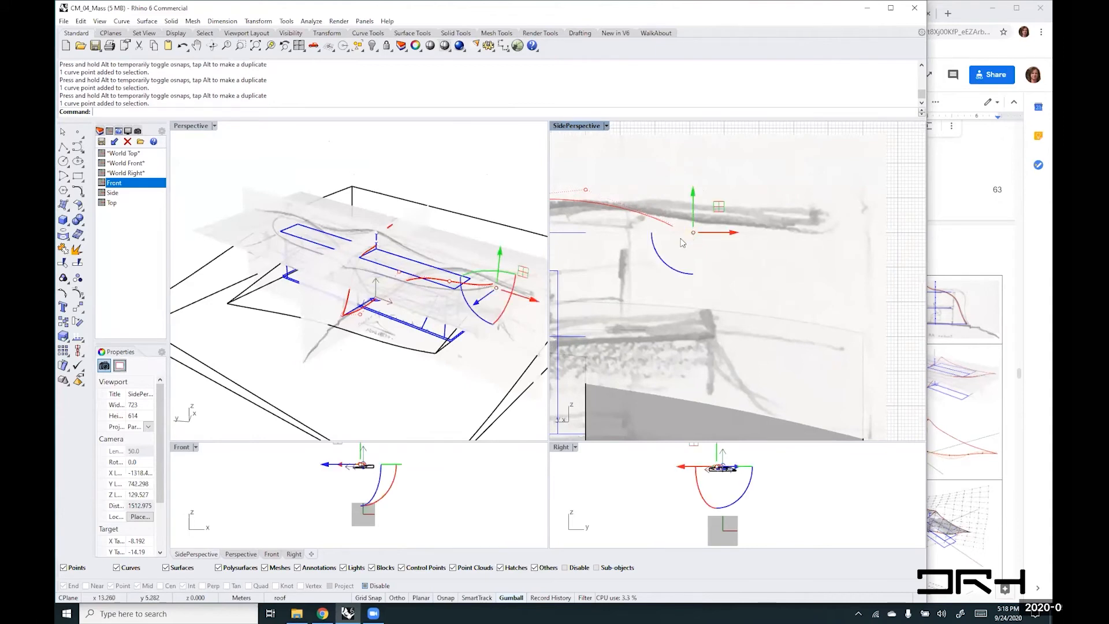
{"action": "right_click_drag", "start_coordinate": [486, 353], "coordinate": [520, 326]}
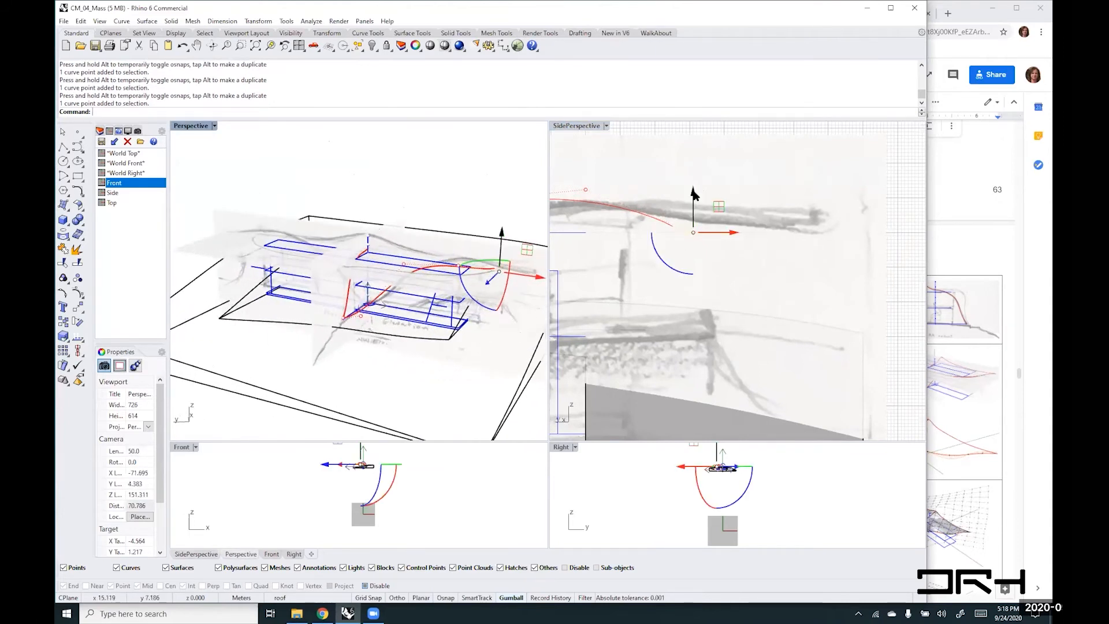
{"action": "left_click_drag", "start_coordinate": [693, 194], "coordinate": [692, 171]}
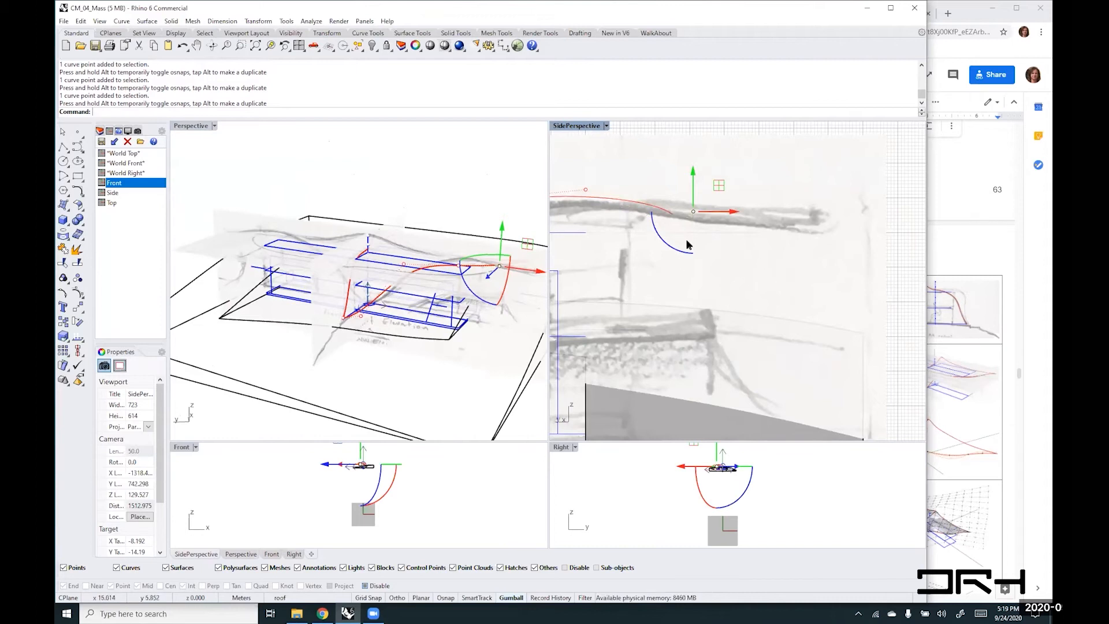
{"action": "right_click_drag", "start_coordinate": [502, 279], "coordinate": [399, 293], "text": "shift"}
{"action": "scroll", "coordinate": [428, 270], "scroll_direction": "up", "scroll_amount": 3}
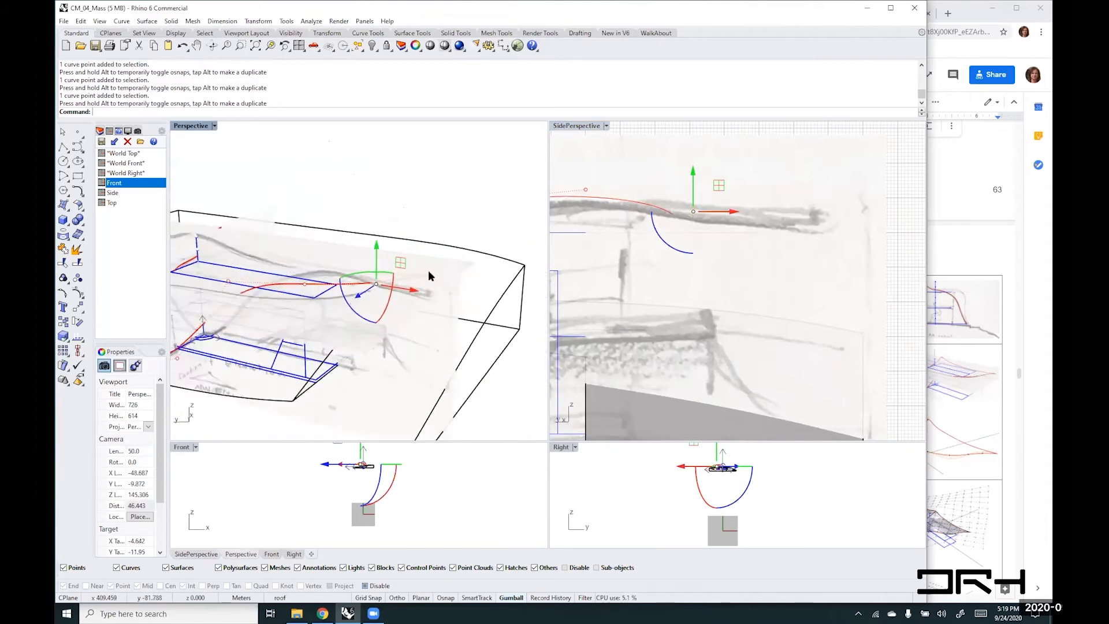
- Raise the shared control point at the pointed tip of the roof outline slightly to meet the elevation's roof line
{"action": "left_click", "coordinate": [433, 275]}
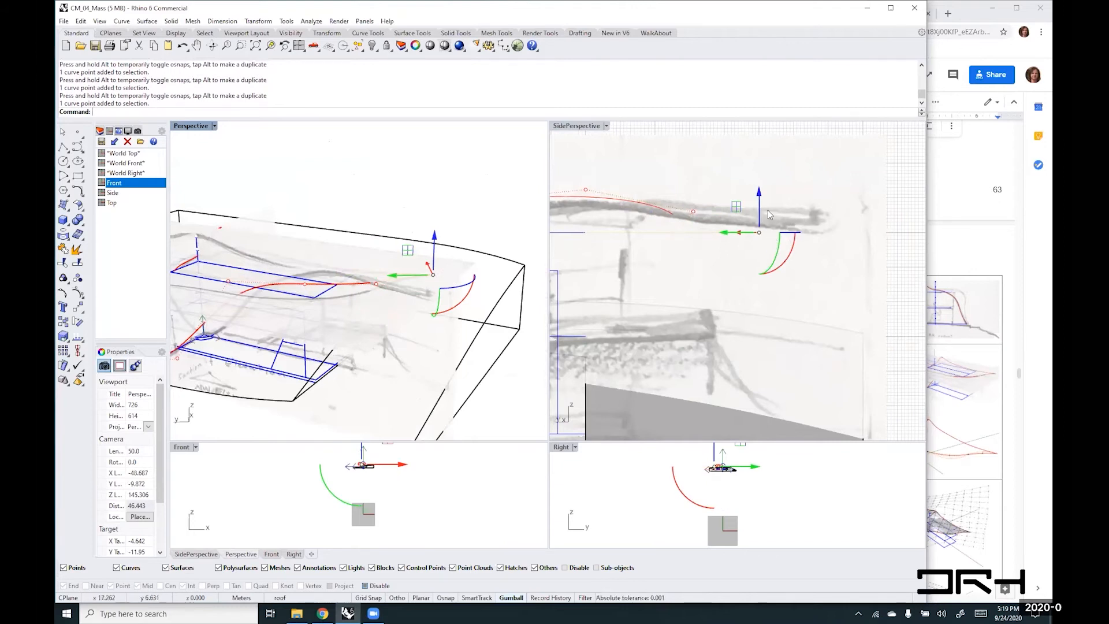
{"action": "left_click_drag", "start_coordinate": [761, 198], "coordinate": [794, 234]}
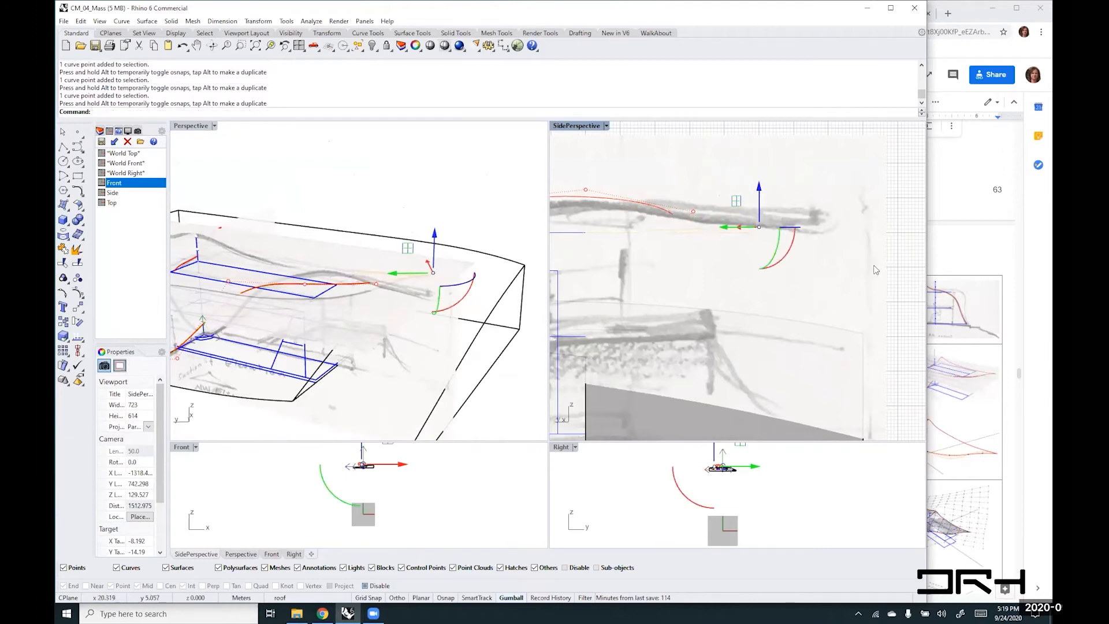
{"action": "scroll", "coordinate": [702, 209], "scroll_direction": "up", "scroll_amount": 5}
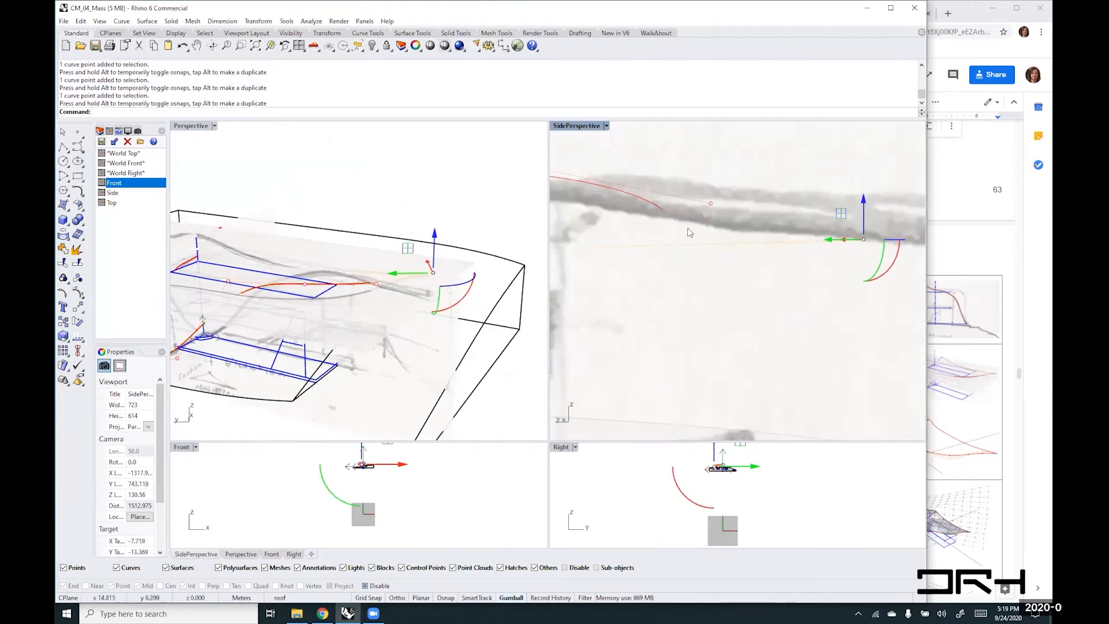
- Raise the top curve's control point next to the pointed tip vertically onto the elevation contour and clear the selection
{"action": "right_click_drag", "start_coordinate": [433, 301], "coordinate": [387, 271]}
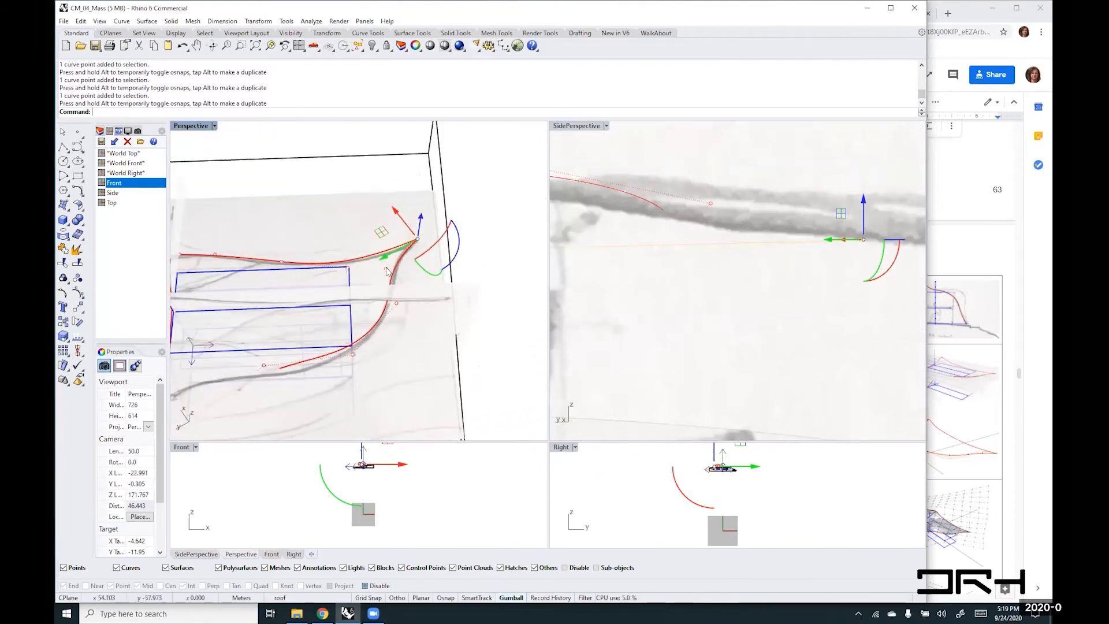
{"action": "left_click", "coordinate": [386, 270]}
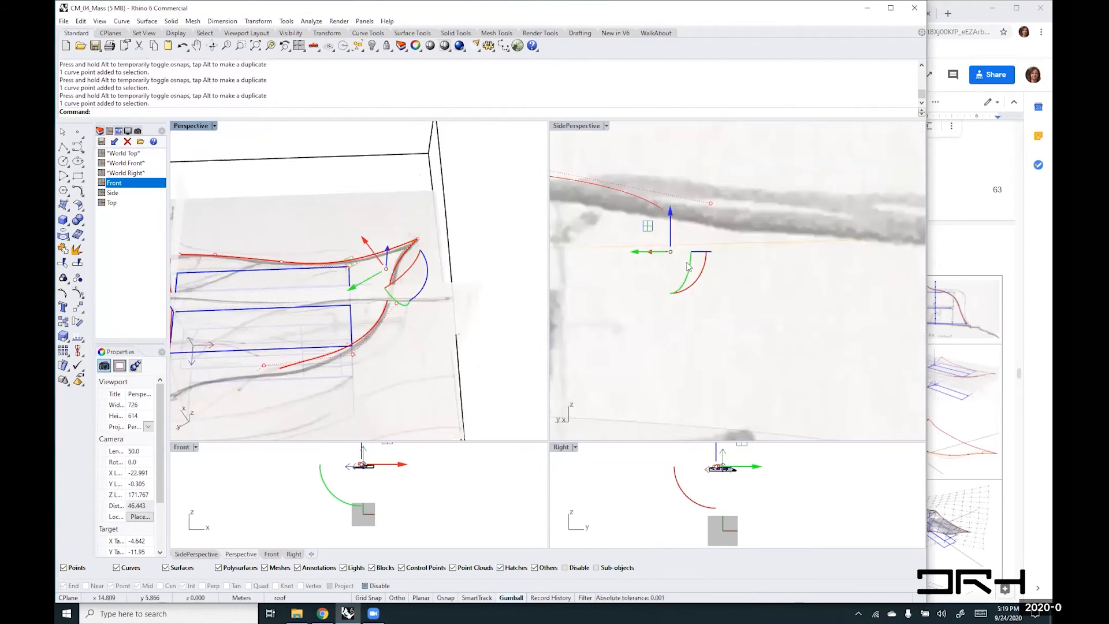
{"action": "right_click_drag", "start_coordinate": [456, 362], "coordinate": [398, 254]}
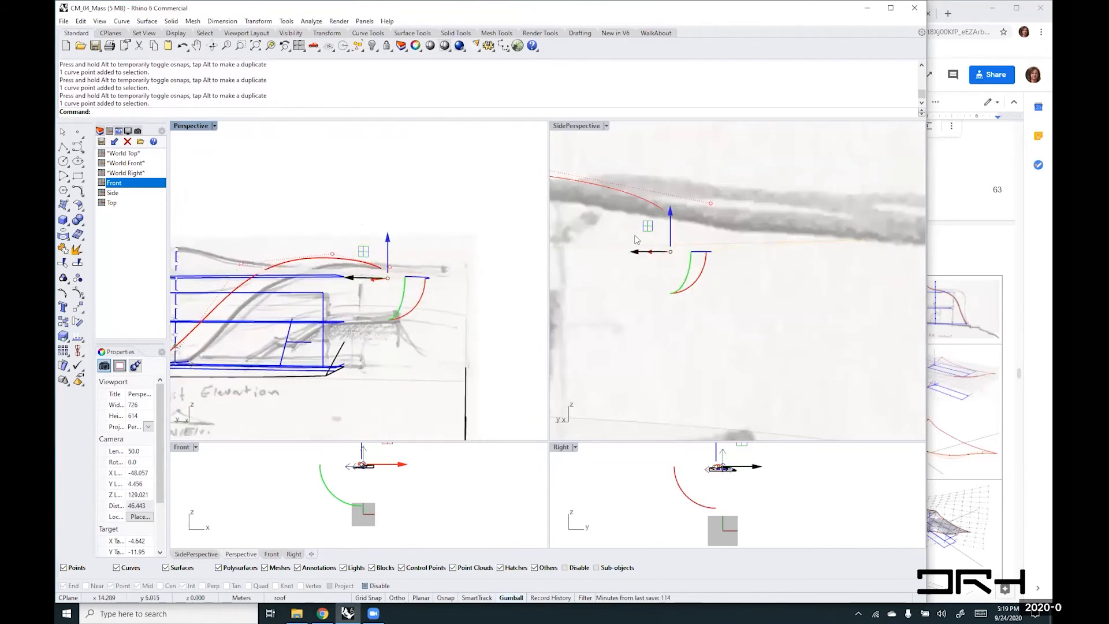
{"action": "mouse_move", "coordinate": [669, 214]}
{"action": "left_mouse_down"}
{"action": "mouse_move", "coordinate": [670, 199]}
{"action": "mouse_move", "coordinate": [687, 214]}
{"action": "left_mouse_up"}
{"action": "right_click_drag", "start_coordinate": [800, 238], "coordinate": [763, 270], "text": "shift"}
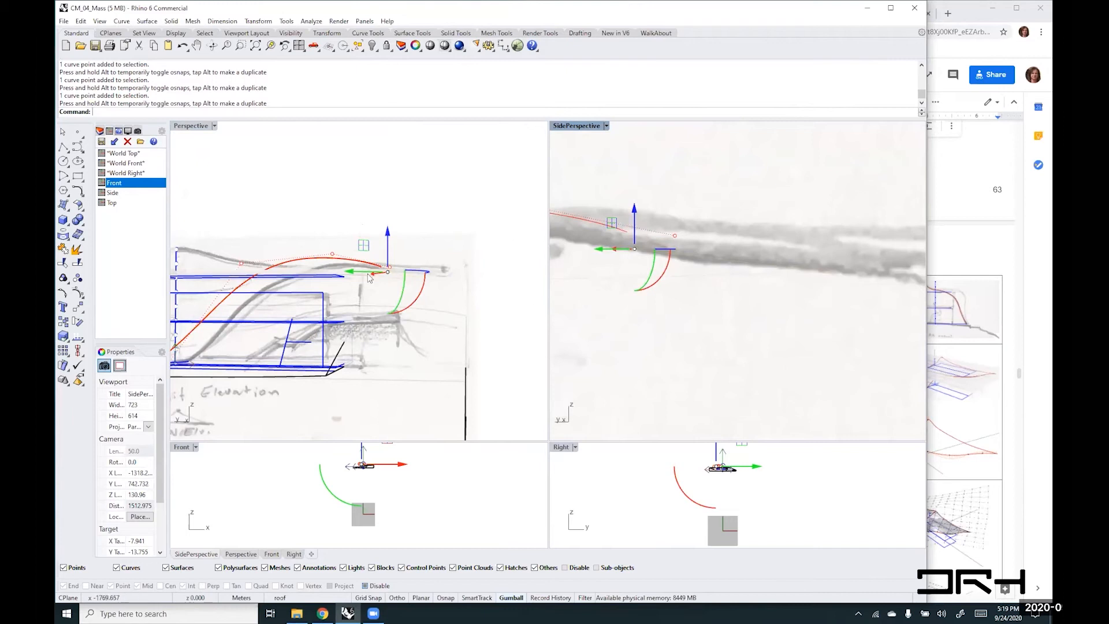
{"action": "right_click_drag", "start_coordinate": [511, 272], "coordinate": [455, 326]}
{"action": "left_click", "coordinate": [460, 262]}
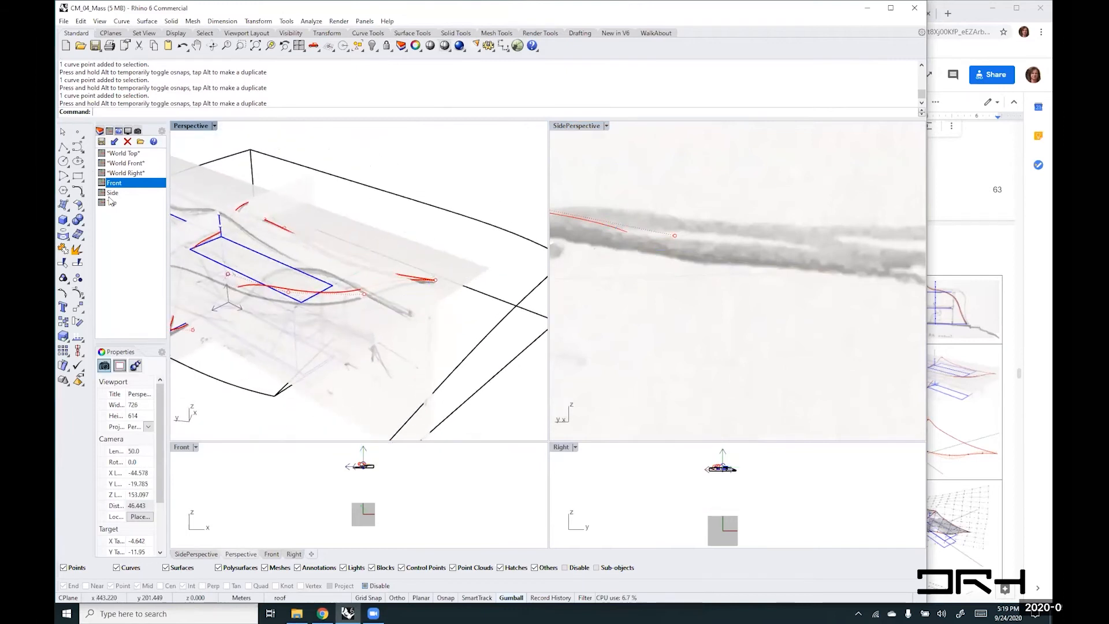
- Show the layer list with its full columns and unlock the Sketches layer
{"action": "left_click", "coordinate": [99, 131]}
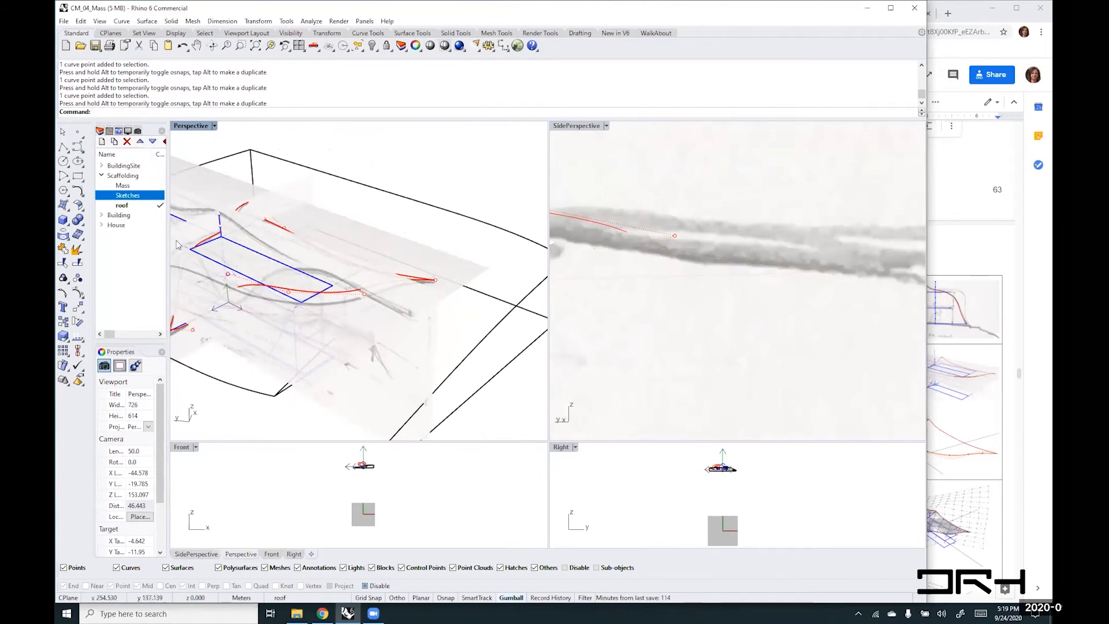
{"action": "left_click_drag", "start_coordinate": [167, 240], "coordinate": [249, 244]}
{"action": "right_click_drag", "start_coordinate": [297, 254], "coordinate": [408, 264], "text": "shift"}
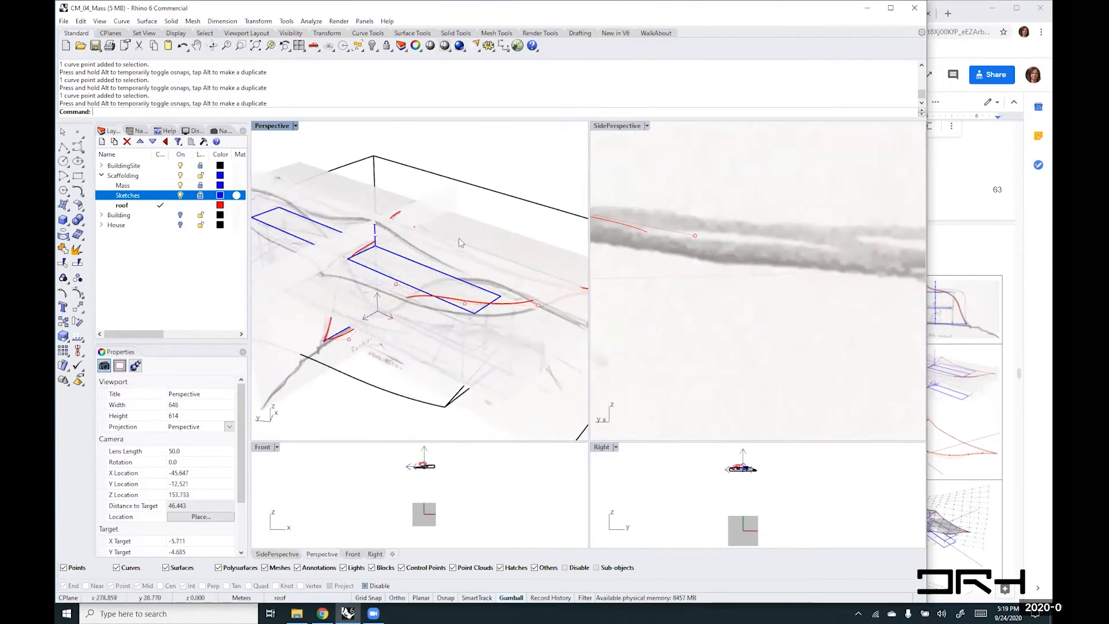
{"action": "left_click", "coordinate": [201, 196]}
- Set the transparency of the elevation sketch's 02_Elevation material to about 66% so the roof curves show through it
{"action": "left_click", "coordinate": [315, 202]}
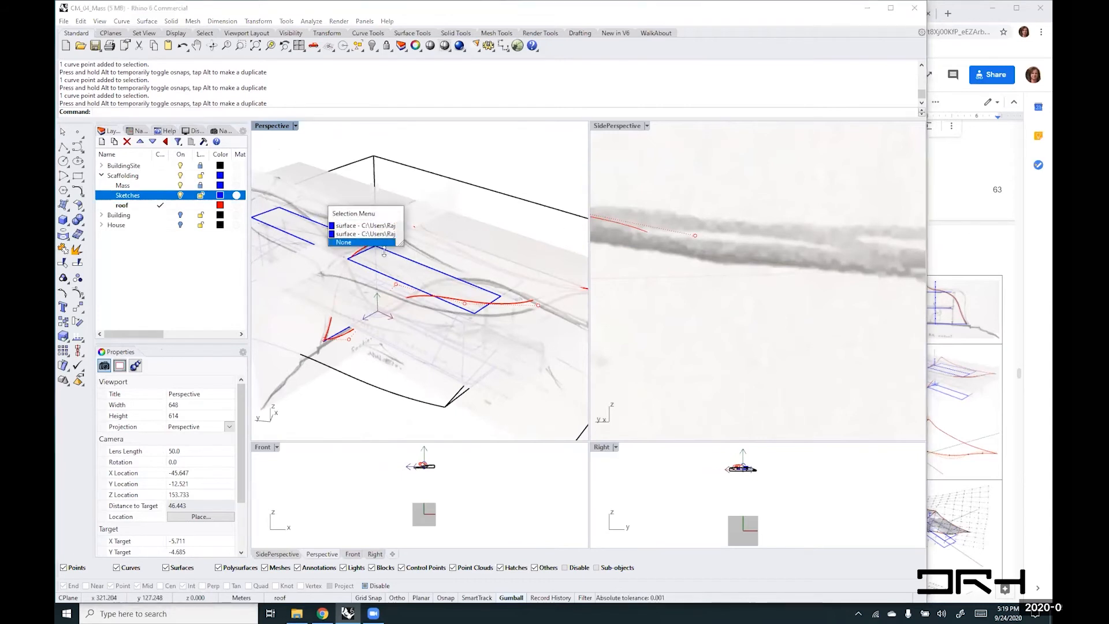
{"action": "left_click", "coordinate": [346, 231]}
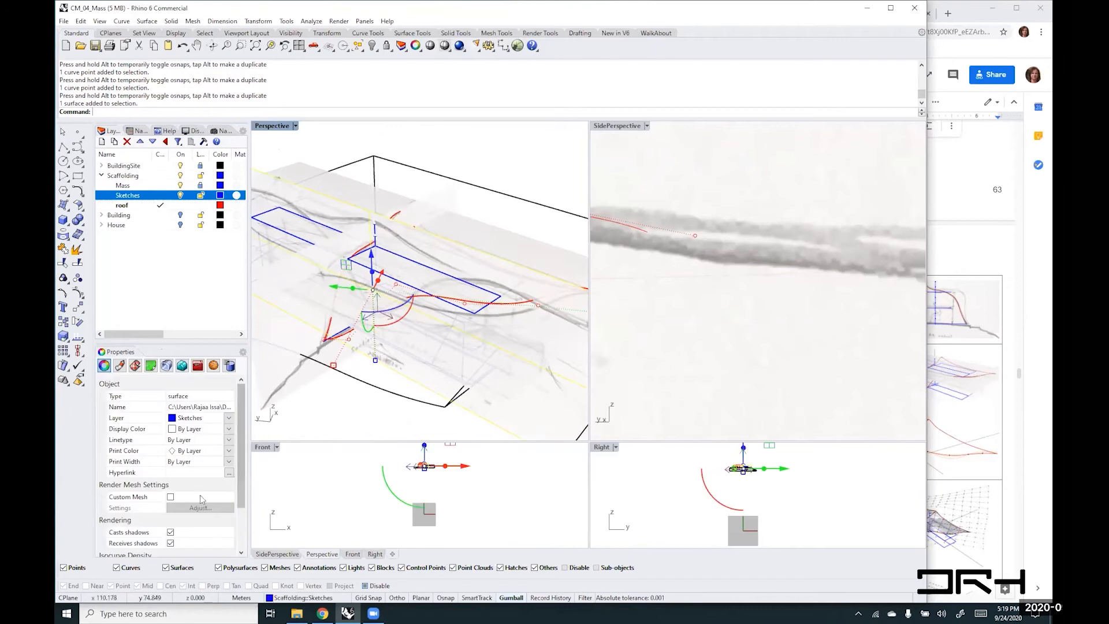
{"action": "left_click", "coordinate": [120, 365]}
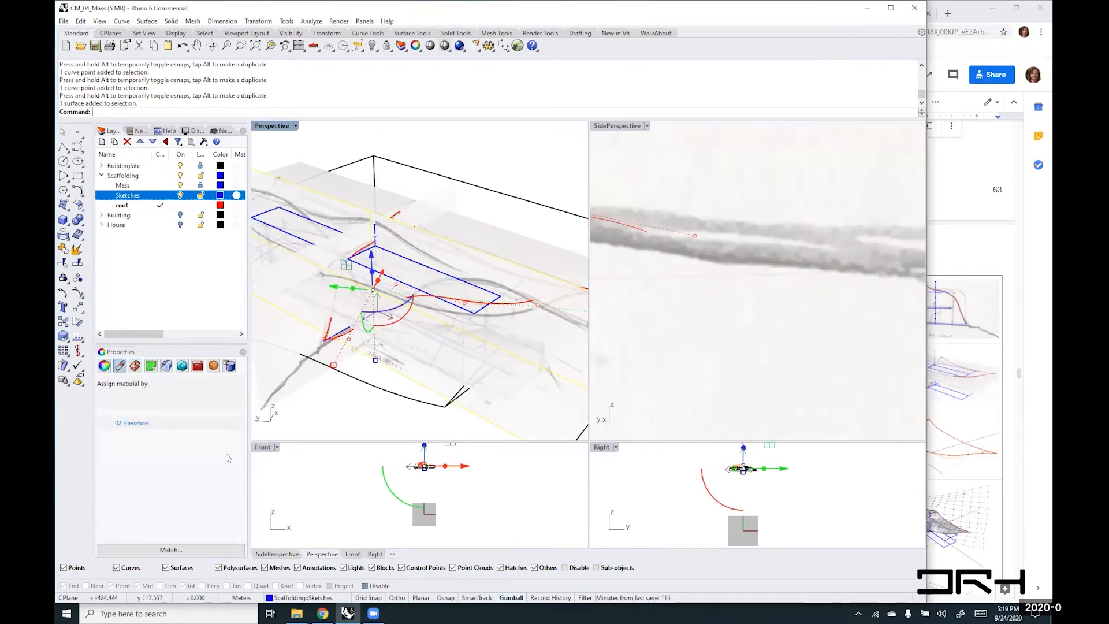
{"action": "left_click_drag", "start_coordinate": [242, 458], "coordinate": [198, 511]}
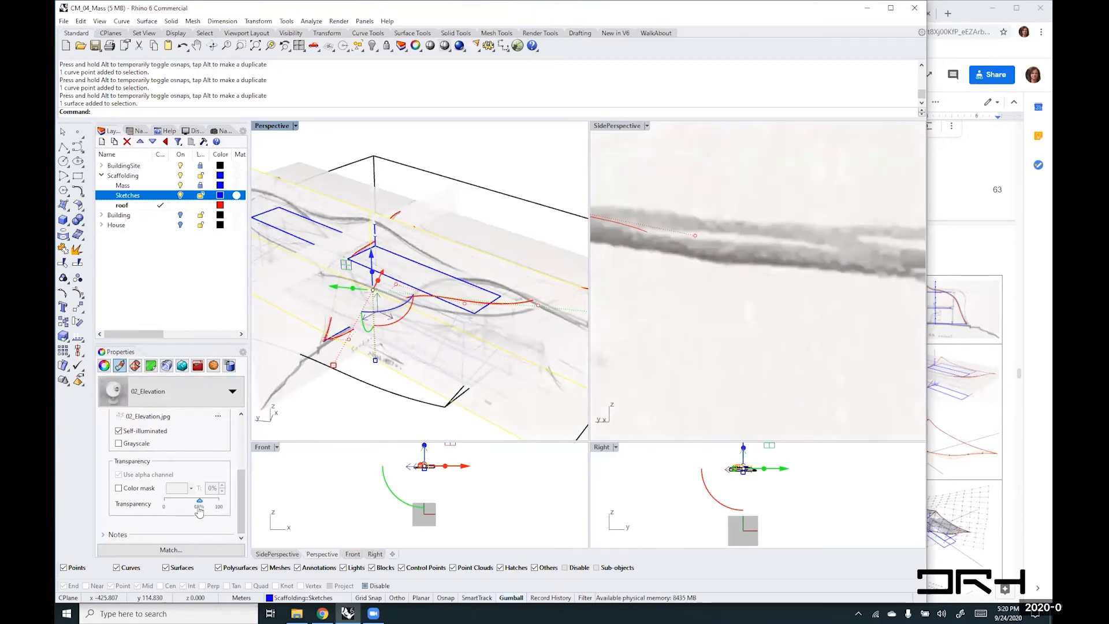
{"action": "scroll", "coordinate": [677, 286], "scroll_direction": "down", "scroll_amount": 9}
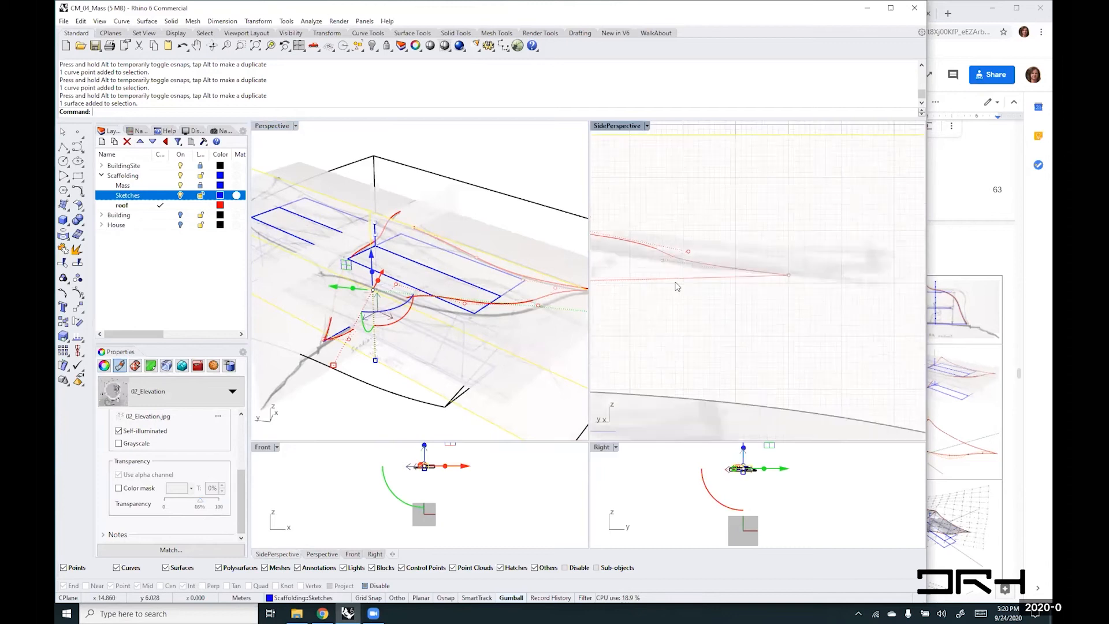
{"action": "scroll", "coordinate": [678, 286], "scroll_direction": "up", "scroll_amount": 3}
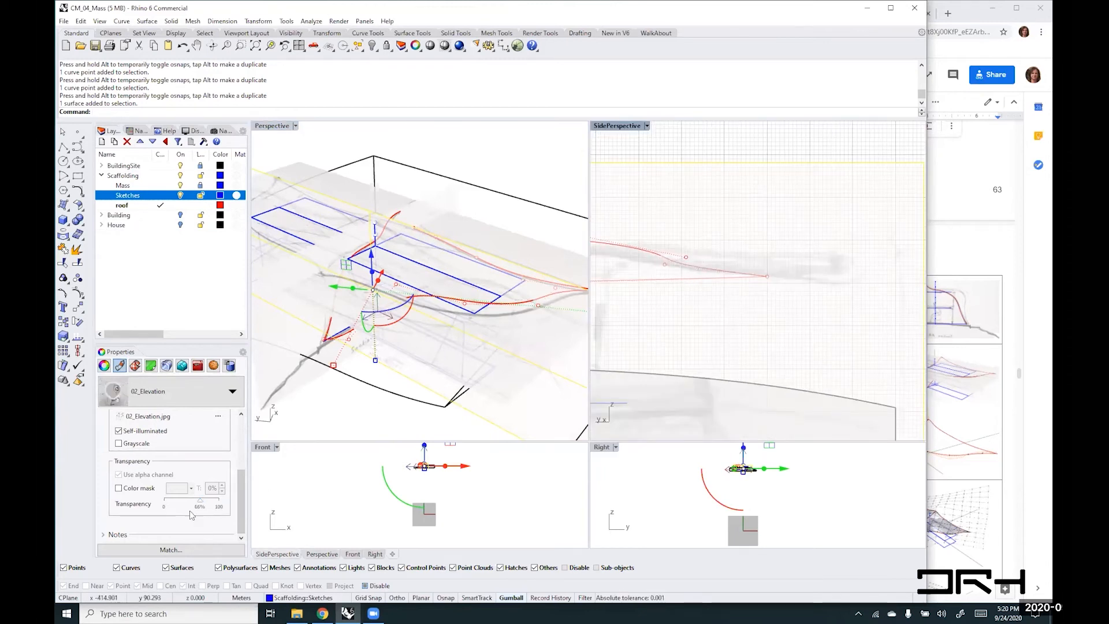
{"action": "left_click", "coordinate": [524, 152]}
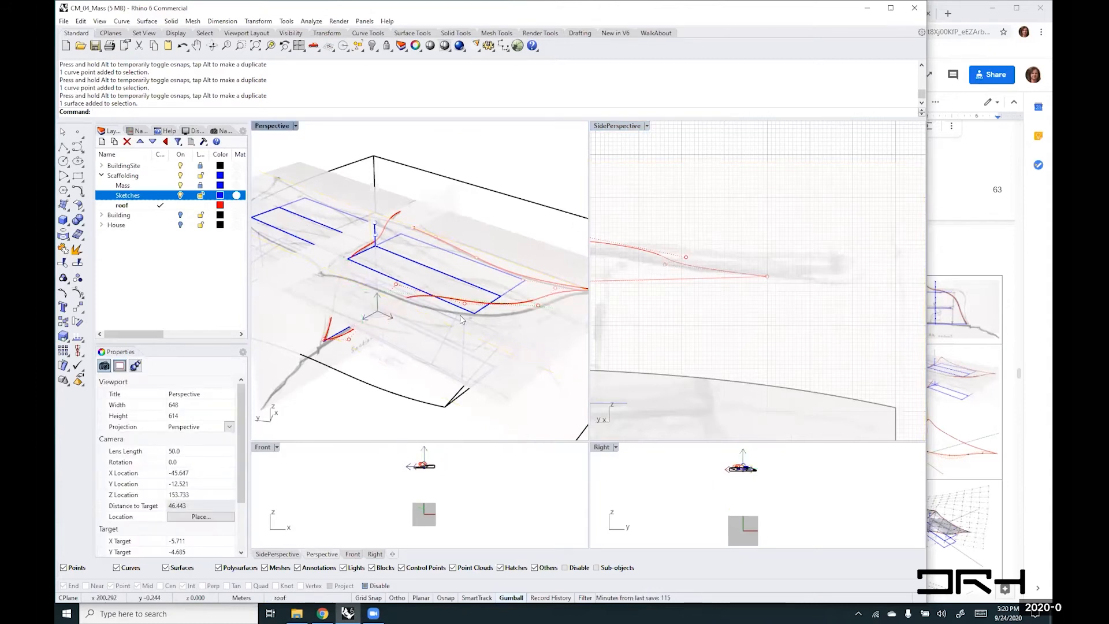
{"action": "mouse_move", "coordinate": [462, 319]}
{"action": "right_mouse_down"}
{"action": "mouse_move", "coordinate": [383, 258]}
{"action": "mouse_move", "coordinate": [349, 264]}
{"action": "mouse_move", "coordinate": [449, 289]}
{"action": "mouse_move", "coordinate": [445, 350]}
{"action": "right_mouse_up"}
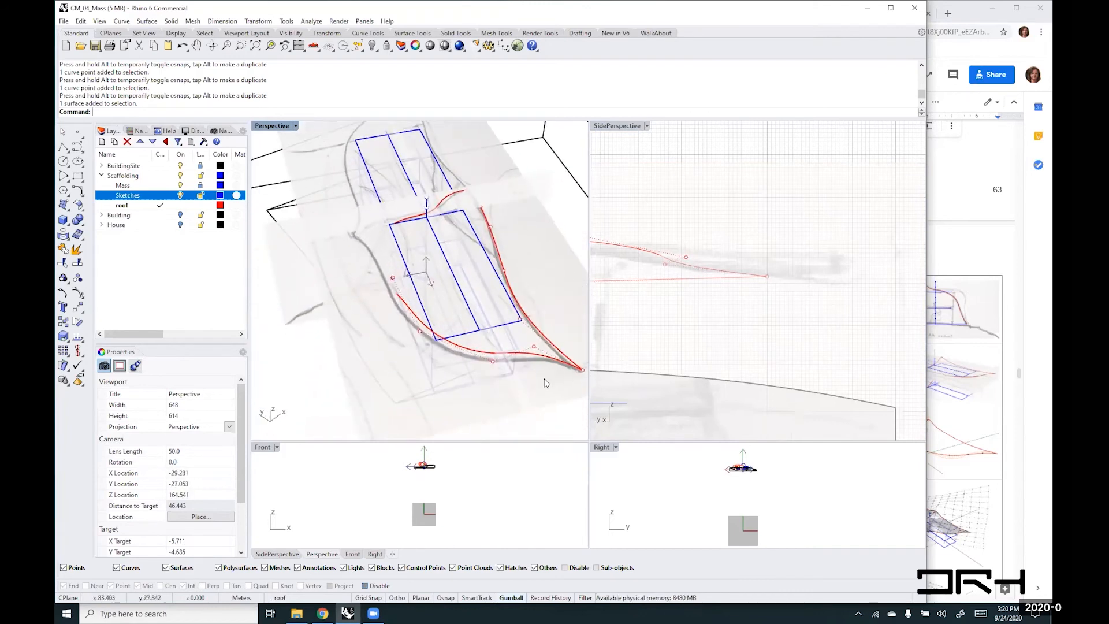
- Explode the joined top roof outline into two separate curves at the pointed tip and clear the selection
{"action": "left_click", "coordinate": [535, 350]}
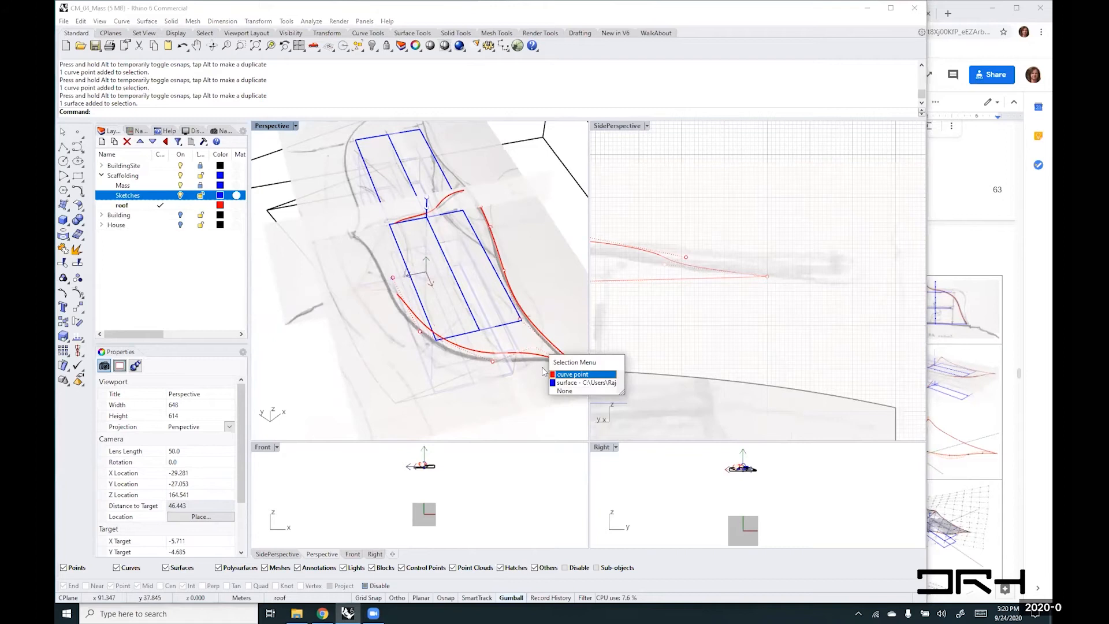
{"action": "left_click", "coordinate": [577, 371]}
{"action": "right_click_drag", "start_coordinate": [507, 371], "coordinate": [571, 337]}
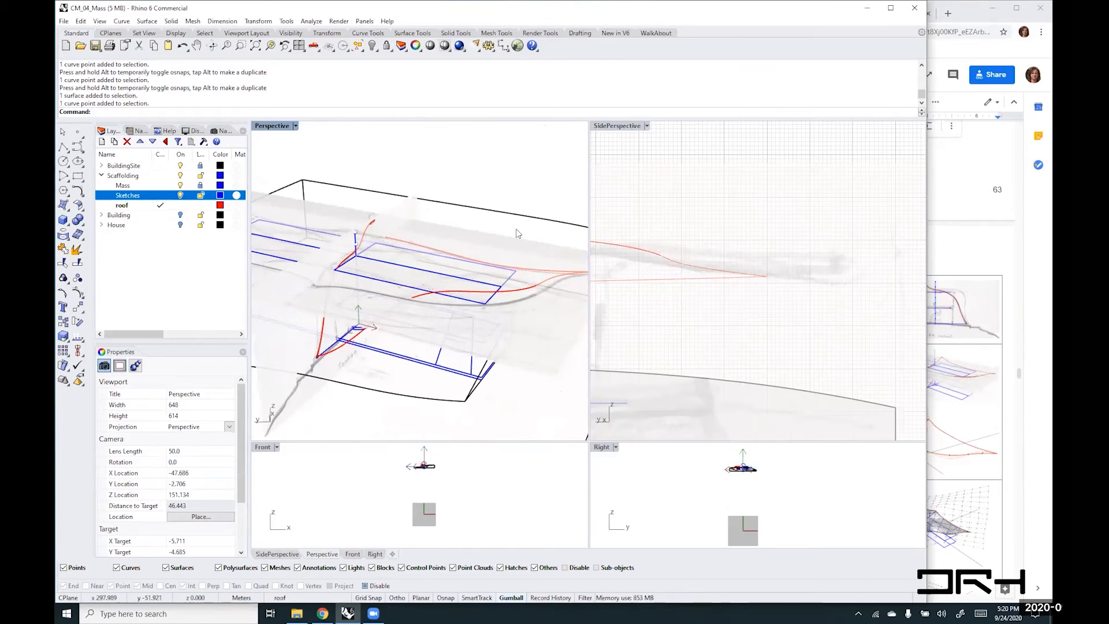
{"action": "left_click", "coordinate": [510, 290]}
{"action": "left_click", "coordinate": [509, 289]}
{"action": "left_click", "coordinate": [526, 194]}
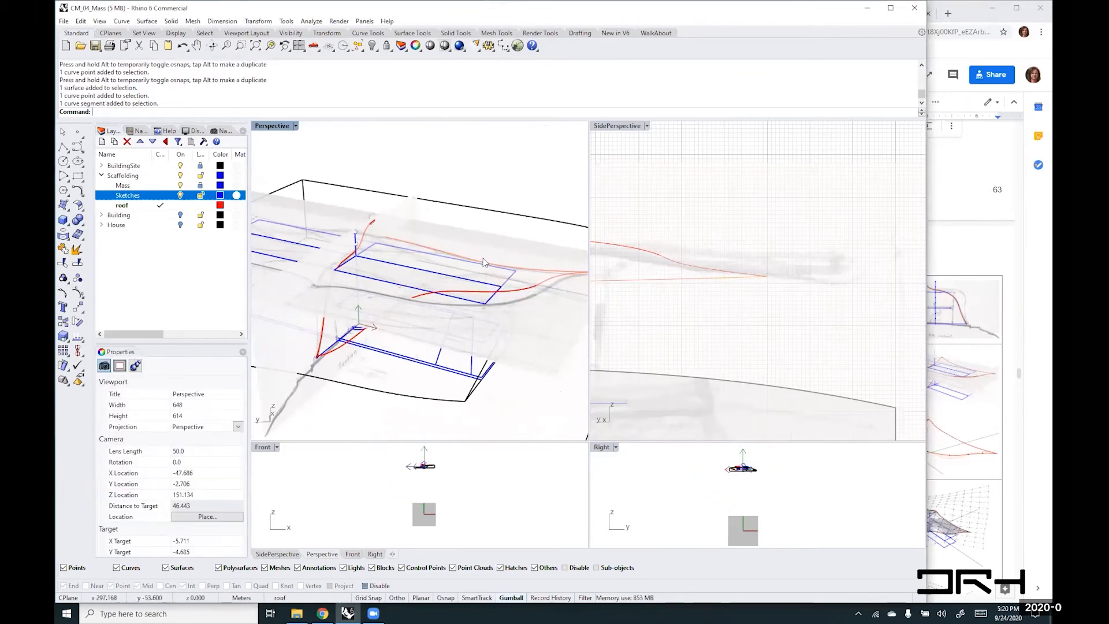
{"action": "left_click", "coordinate": [480, 262]}
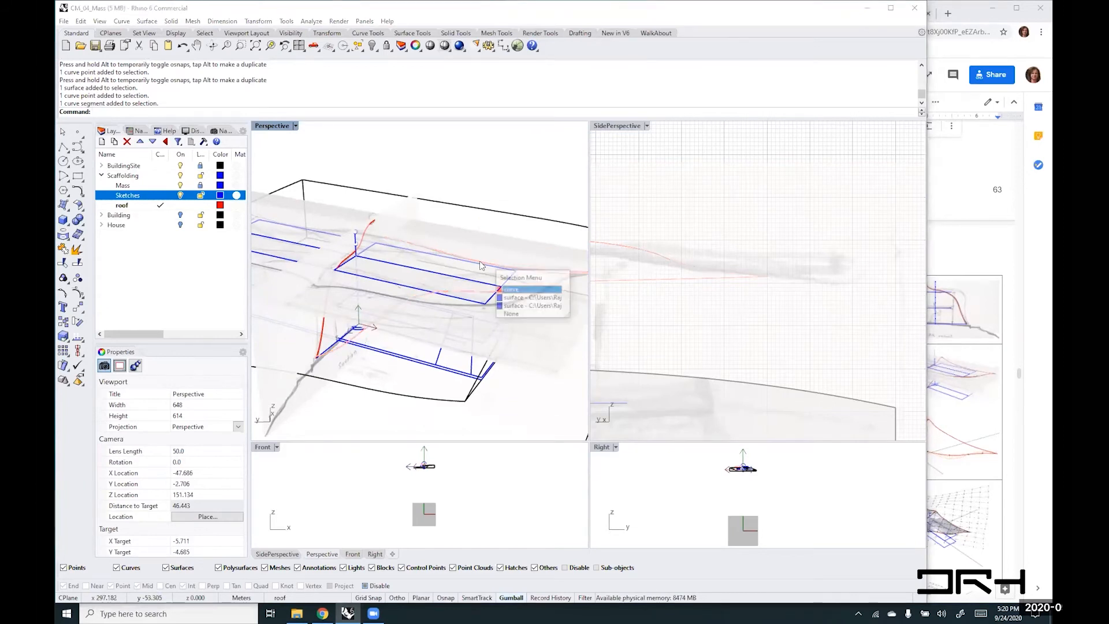
{"action": "left_click", "coordinate": [522, 289]}
{"action": "type", "text": "Explode"}
{"action": "key", "text": "Return"}
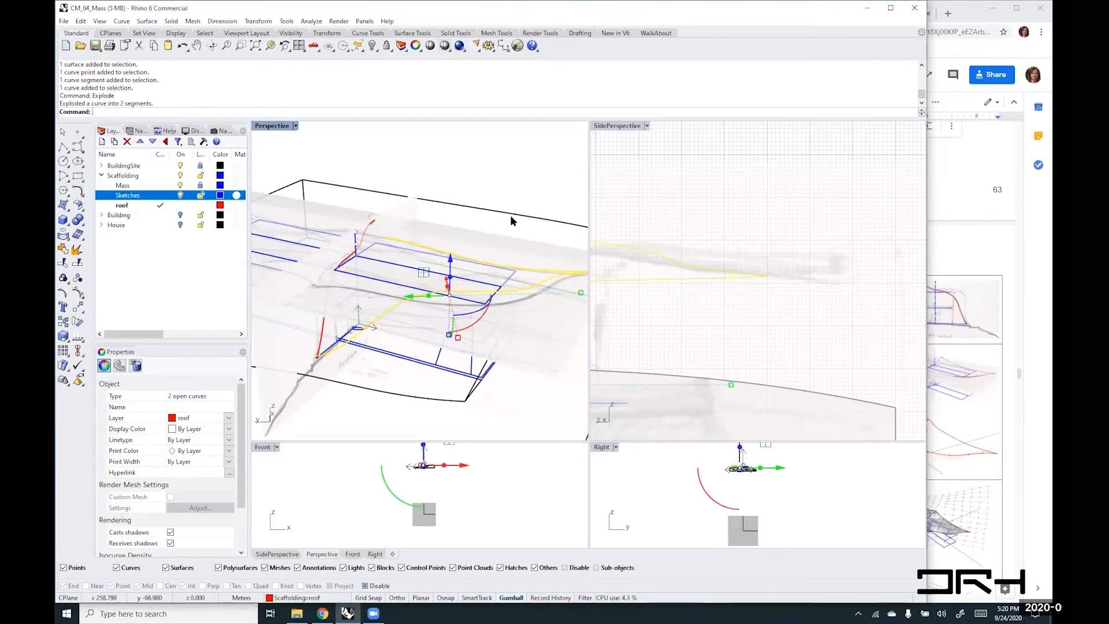
{"action": "left_click", "coordinate": [521, 171]}
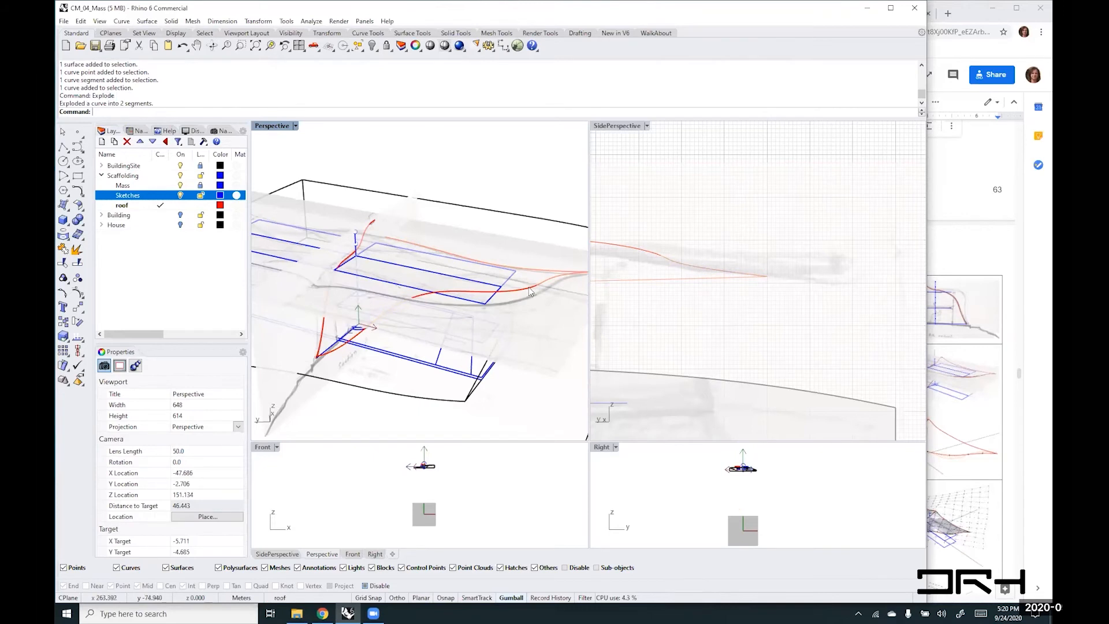
- Turn on the control points of the near-side roof curve that runs from the section profile to the pointed tip
{"action": "right_click_drag", "start_coordinate": [529, 300], "coordinate": [569, 284]}
{"action": "mouse_move", "coordinate": [531, 282]}
{"action": "right_mouse_down"}
{"action": "mouse_move", "coordinate": [392, 249]}
{"action": "mouse_move", "coordinate": [409, 248]}
{"action": "mouse_move", "coordinate": [480, 306]}
{"action": "right_mouse_up"}
{"action": "scroll", "coordinate": [487, 303], "scroll_direction": "up", "scroll_amount": 2}
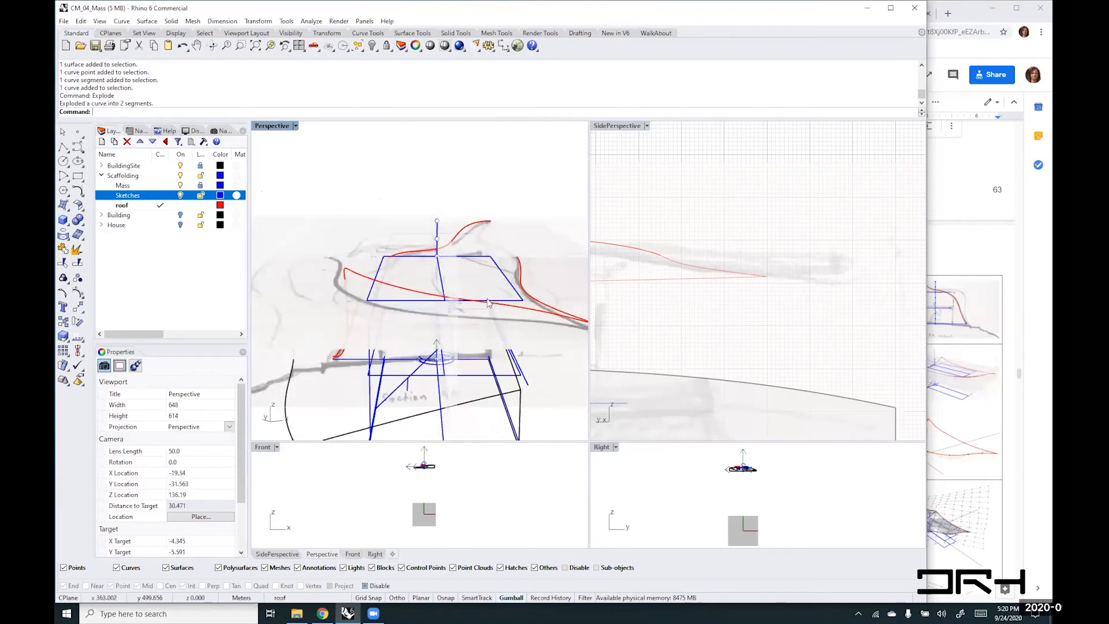
{"action": "left_click", "coordinate": [487, 304]}
{"action": "left_click", "coordinate": [516, 329]}
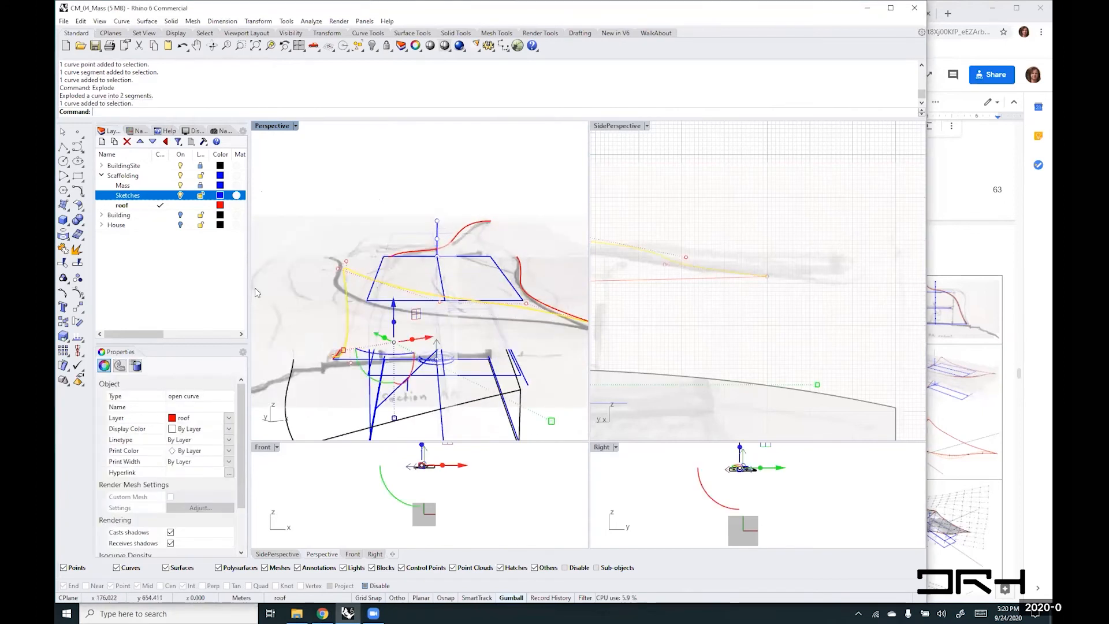
{"action": "right_click_drag", "start_coordinate": [515, 329], "coordinate": [396, 312]}
{"action": "scroll", "coordinate": [784, 328], "scroll_direction": "down", "scroll_amount": 5}
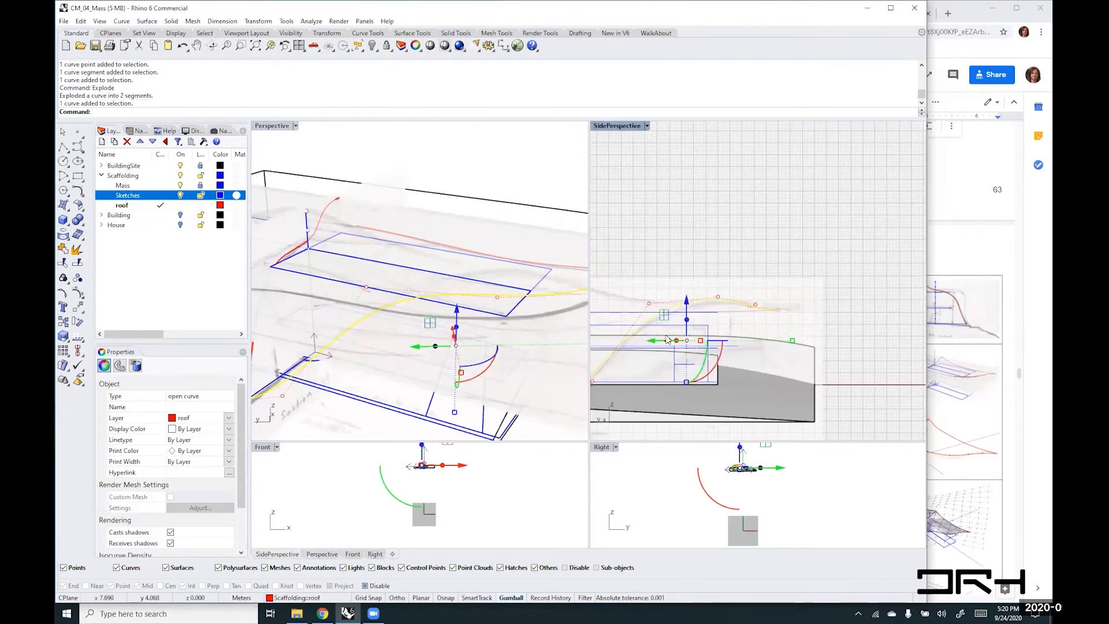
- Slide the near-side roof curve's control point closest to the pointed tip horizontally toward the tip in the side view
{"action": "right_click_drag", "start_coordinate": [667, 339], "coordinate": [874, 277]}
{"action": "scroll", "coordinate": [821, 300], "scroll_direction": "up", "scroll_amount": 10}
{"action": "scroll", "coordinate": [672, 337], "scroll_direction": "down", "scroll_amount": 2}
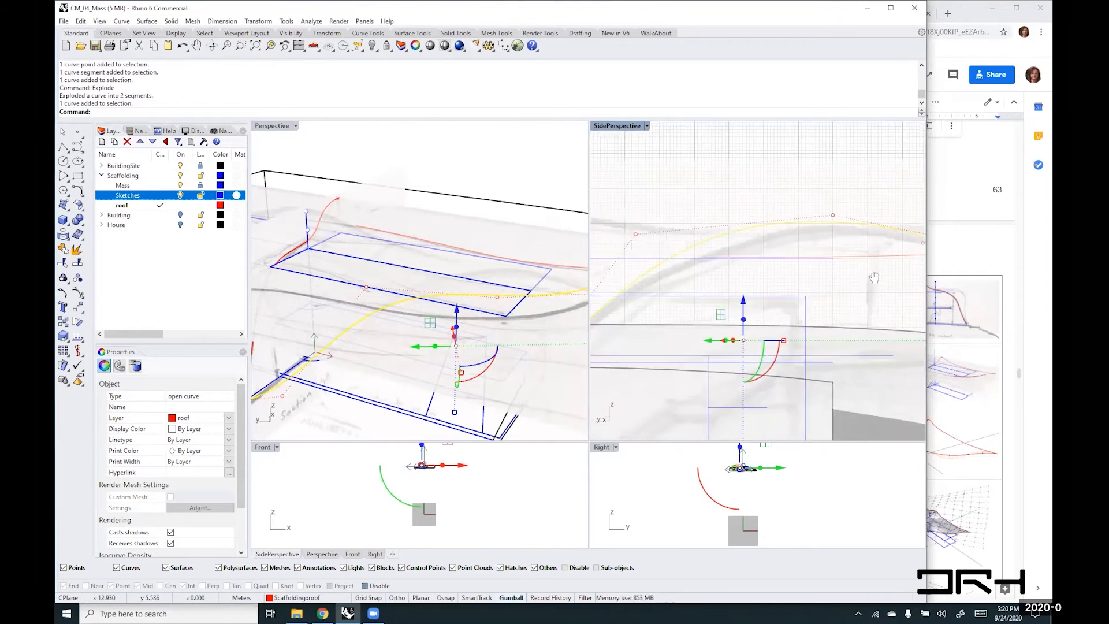
{"action": "scroll", "coordinate": [708, 252], "scroll_direction": "down", "scroll_amount": 4}
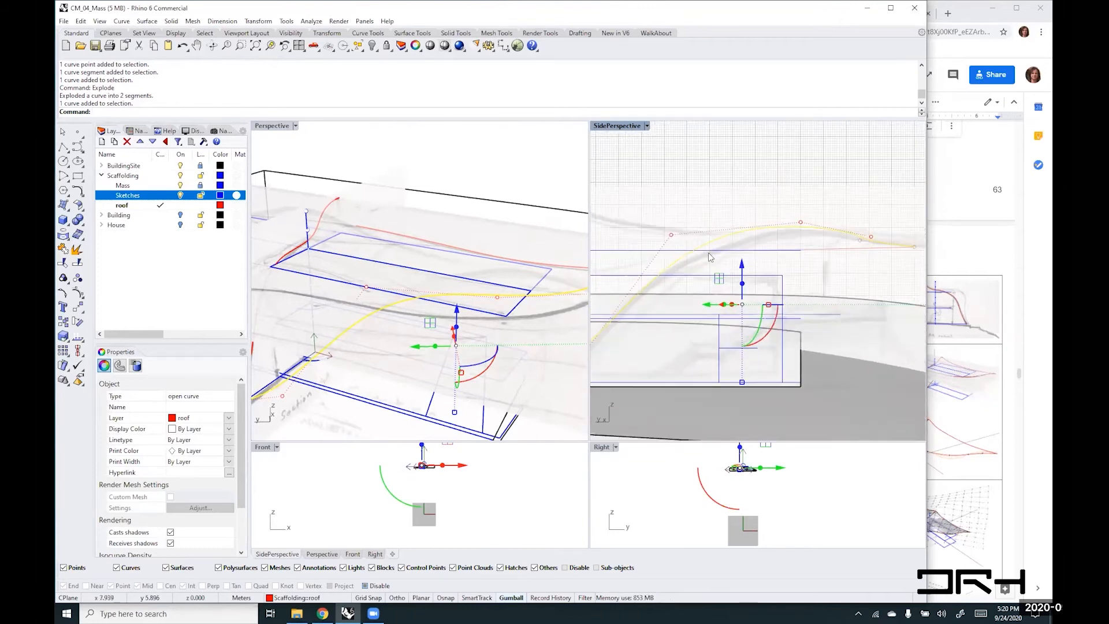
{"action": "left_click", "coordinate": [735, 199]}
{"action": "scroll", "coordinate": [779, 240], "scroll_direction": "up", "scroll_amount": 5}
{"action": "left_click", "coordinate": [799, 243]}
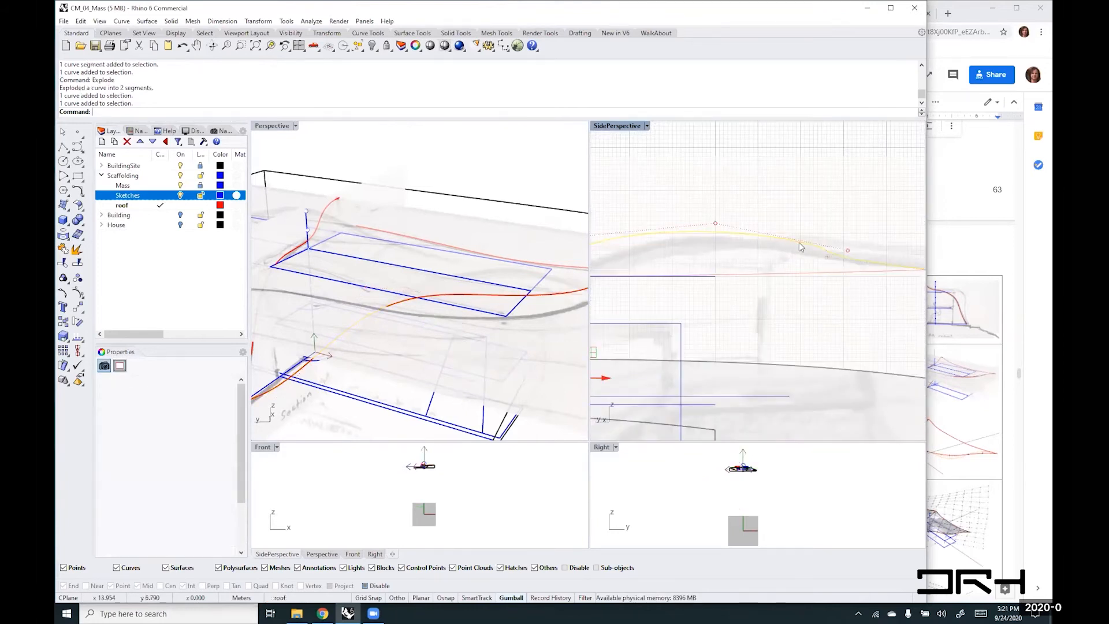
{"action": "left_click", "coordinate": [826, 256], "text": "ctrl+shift"}
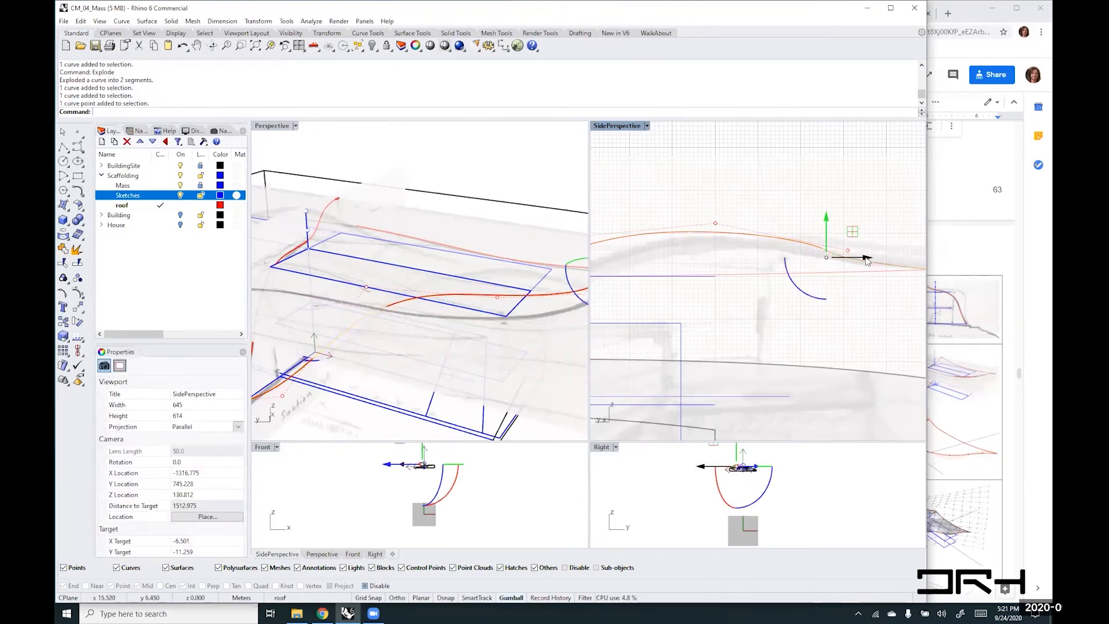
{"action": "mouse_move", "coordinate": [866, 258]}
{"action": "left_mouse_down"}
{"action": "mouse_move", "coordinate": [924, 258]}
{"action": "mouse_move", "coordinate": [915, 258]}
{"action": "left_mouse_up"}
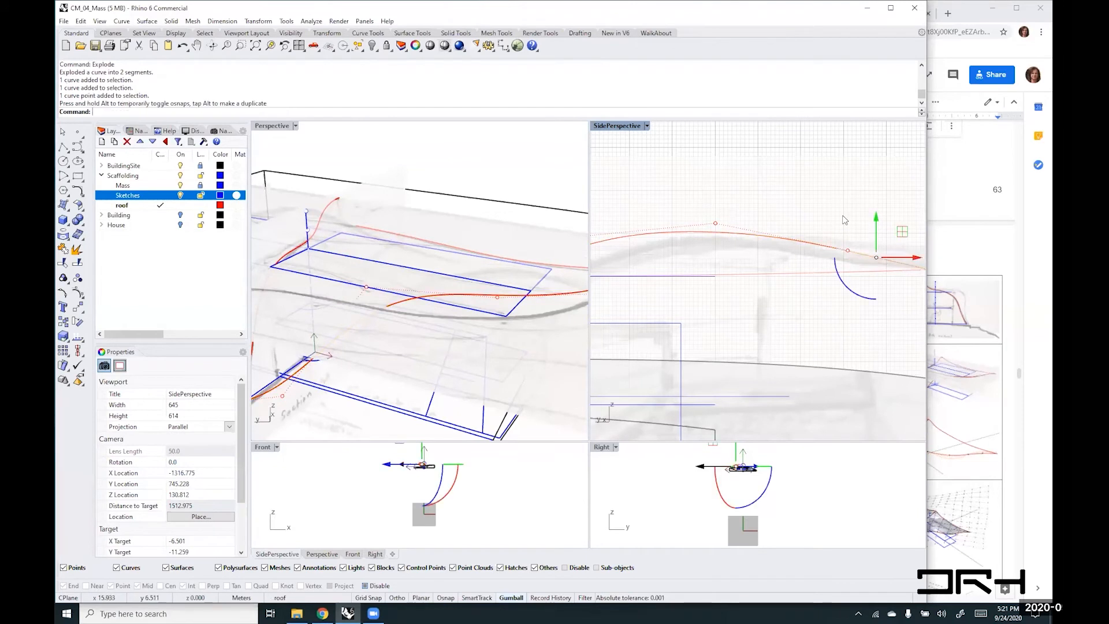
{"action": "left_click", "coordinate": [772, 227]}
- Clear the sketch selection and turn on the control points of the far-side top roof curve
{"action": "right_click_drag", "start_coordinate": [469, 268], "coordinate": [531, 319]}
{"action": "right_click_drag", "start_coordinate": [736, 274], "coordinate": [721, 328]}
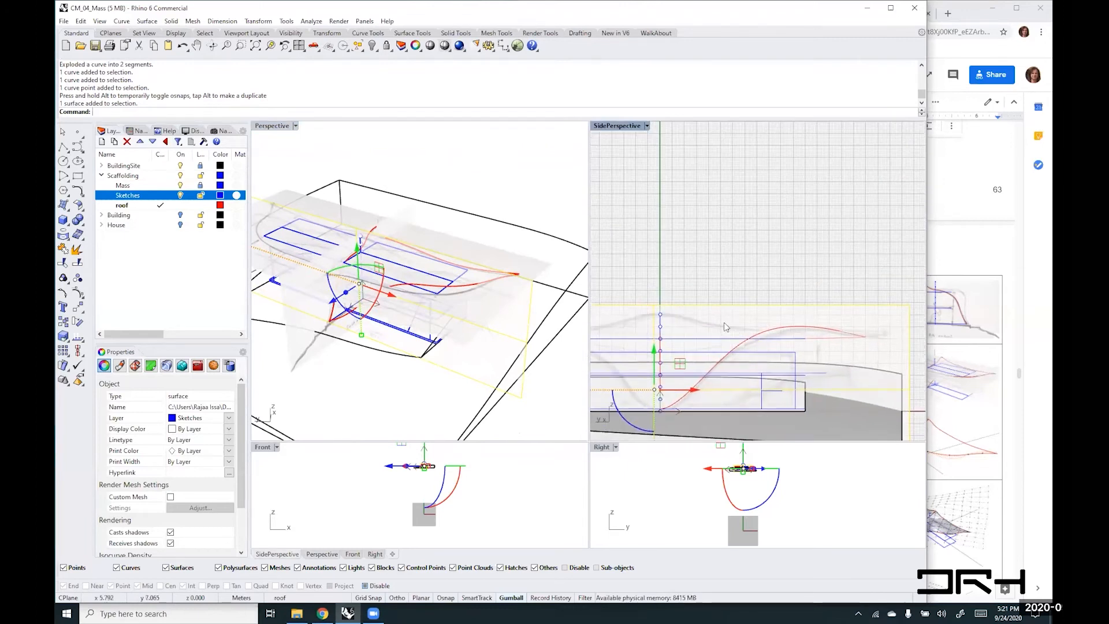
{"action": "scroll", "coordinate": [662, 312], "scroll_direction": "up", "scroll_amount": 3}
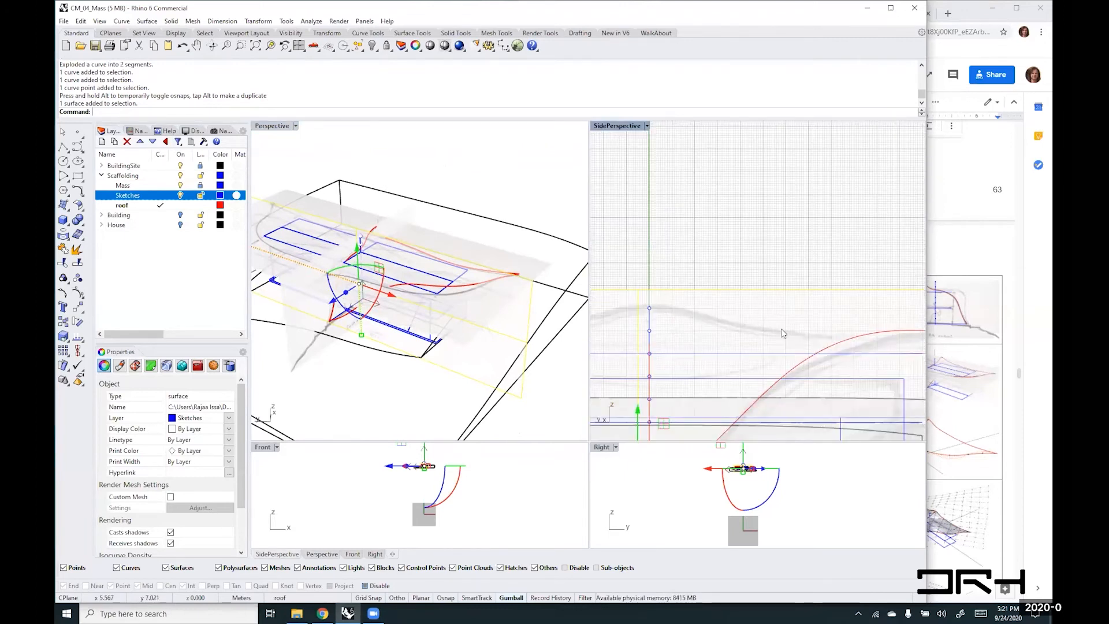
{"action": "right_click_drag", "start_coordinate": [392, 256], "coordinate": [392, 247]}
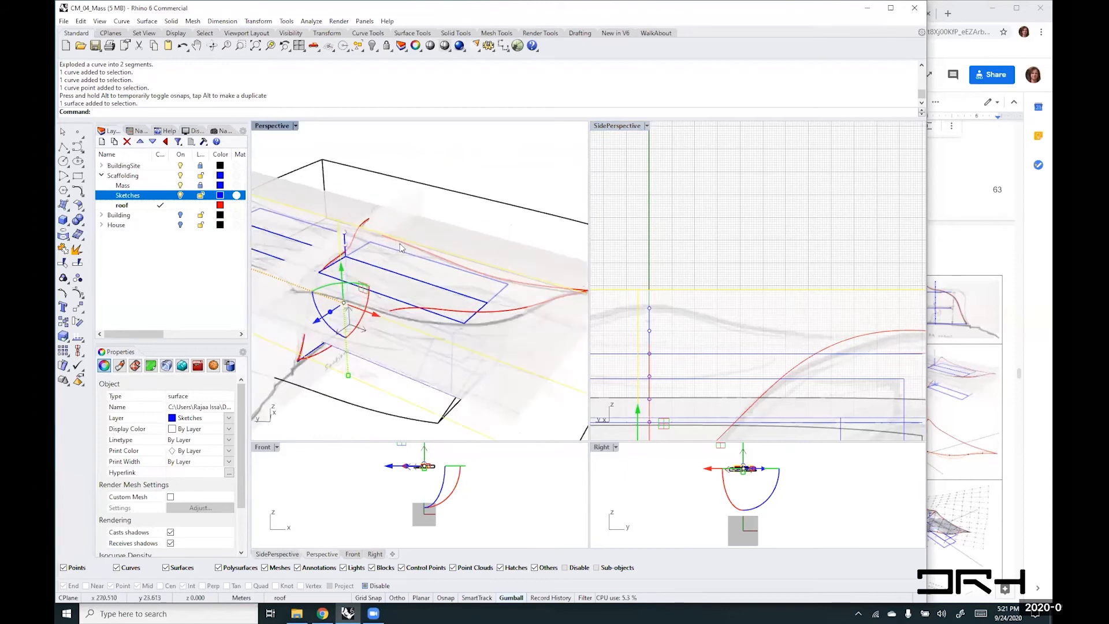
{"action": "left_click", "coordinate": [400, 245]}
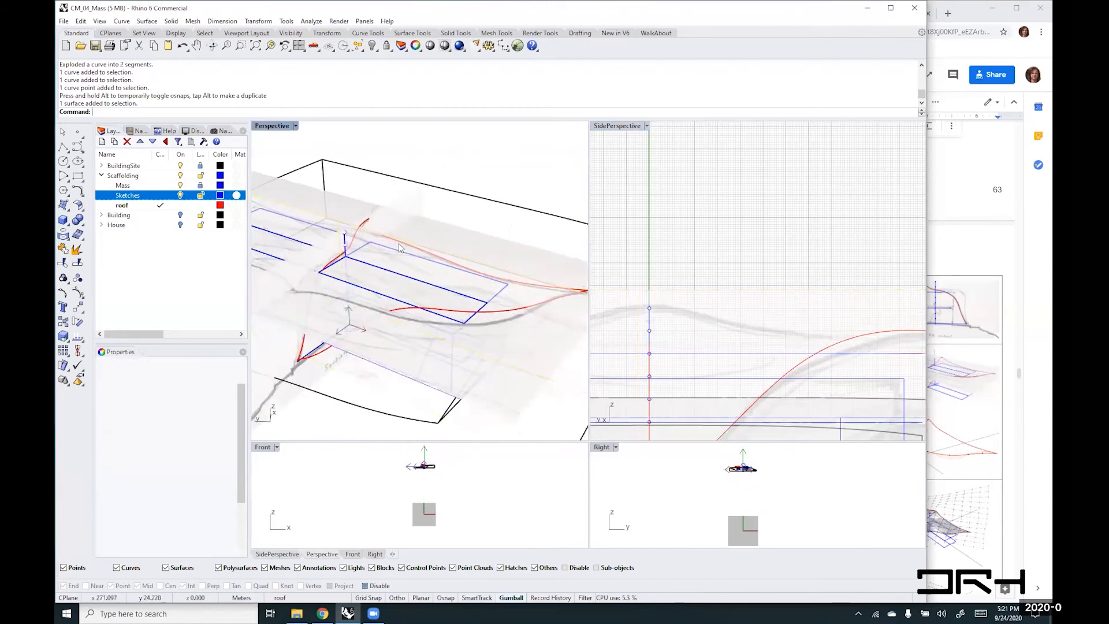
{"action": "left_click", "coordinate": [428, 251]}
{"action": "left_click", "coordinate": [466, 284]}
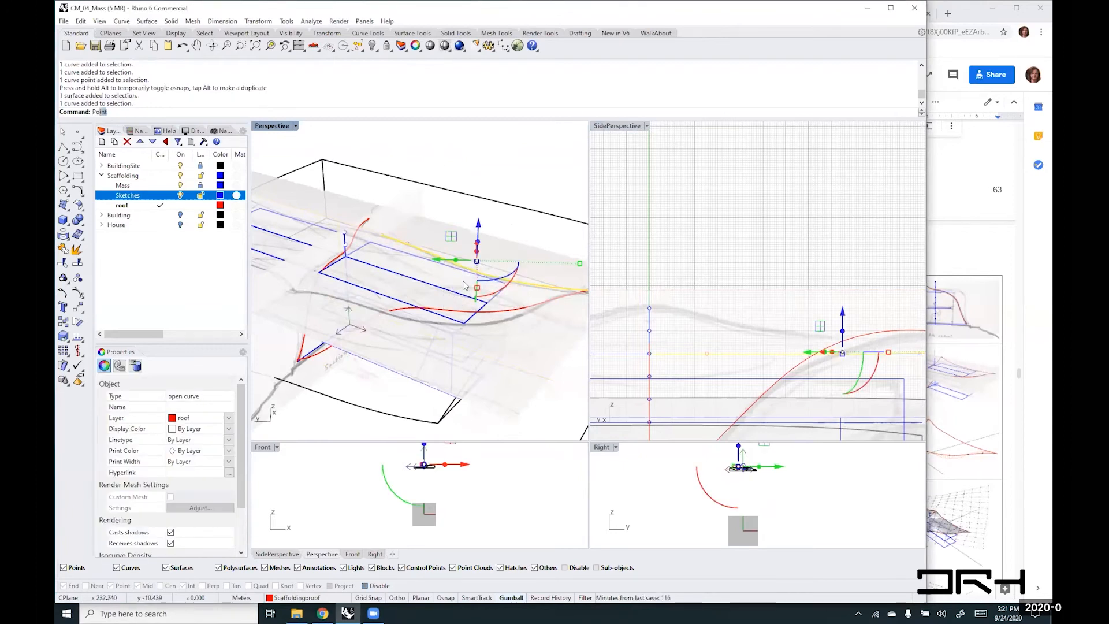
{"action": "type", "text": "POn"}
{"action": "key", "text": "Return"}
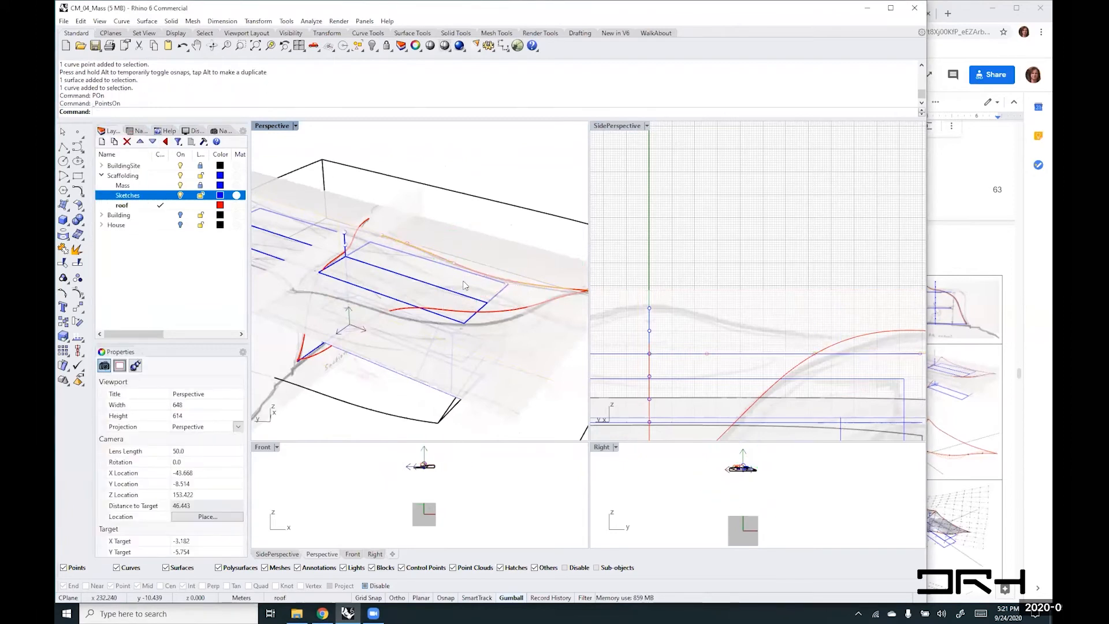
- Raise the far-side roof curve's end control point on the centre line about 2 m to the peak of the elevation contour
{"action": "right_click_drag", "start_coordinate": [674, 362], "coordinate": [766, 316]}
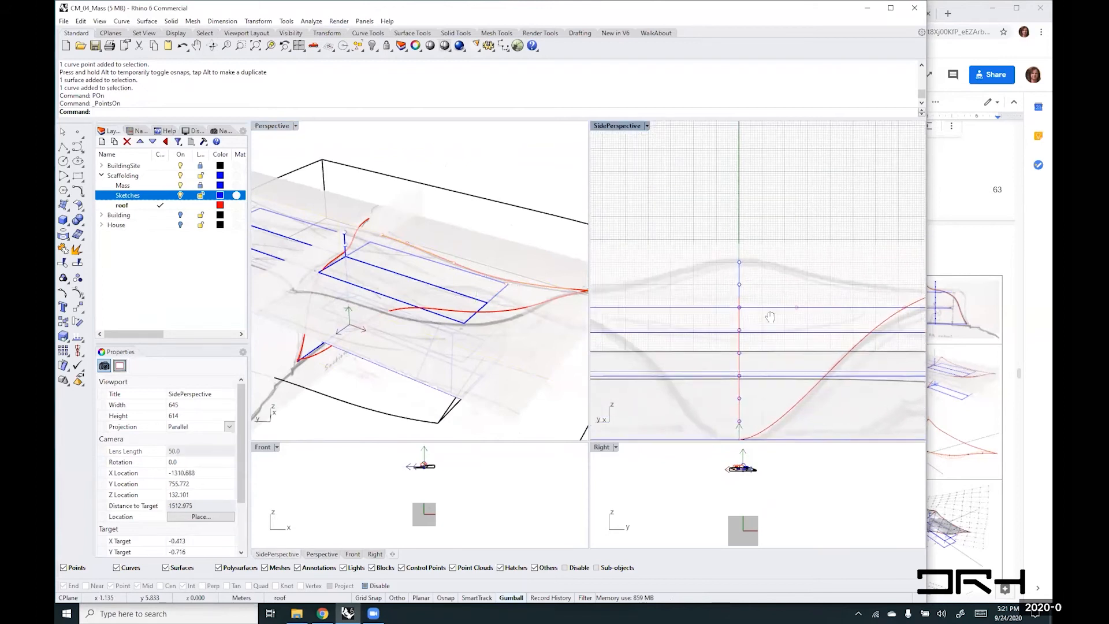
{"action": "right_click_drag", "start_coordinate": [363, 258], "coordinate": [424, 225]}
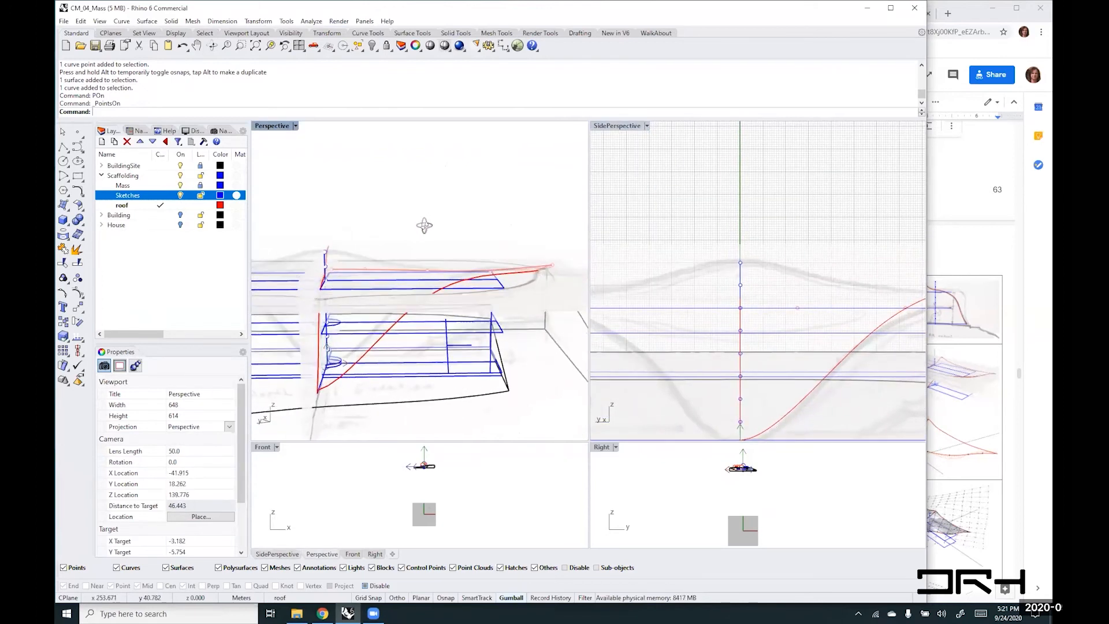
{"action": "right_click_drag", "start_coordinate": [345, 254], "coordinate": [286, 265]}
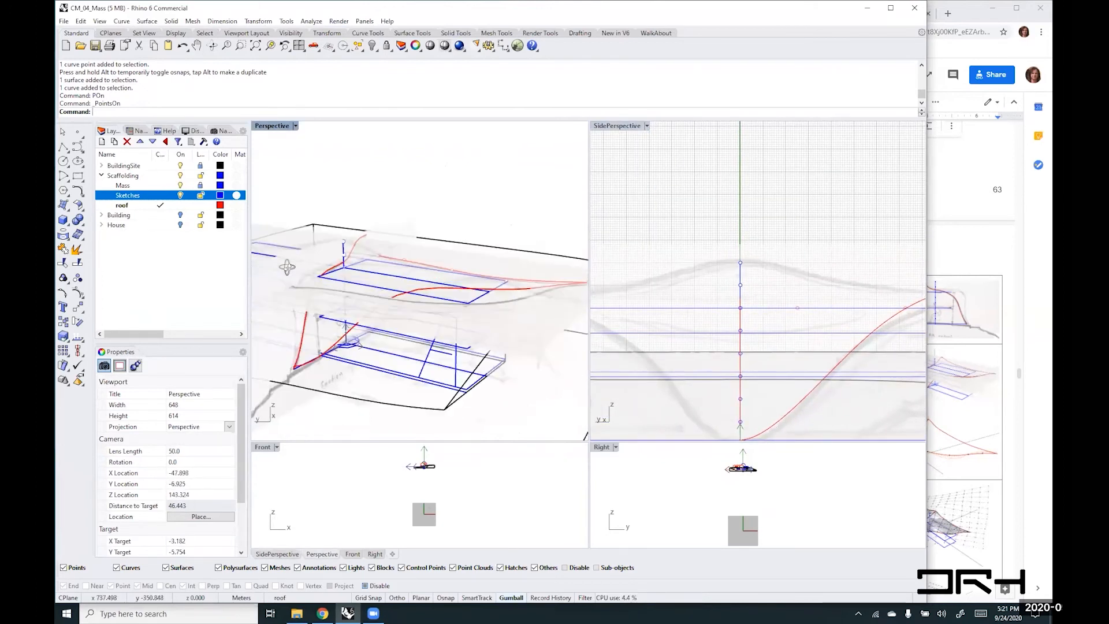
{"action": "scroll", "coordinate": [366, 255], "scroll_direction": "up", "scroll_amount": 12}
{"action": "right_click_drag", "start_coordinate": [366, 255], "coordinate": [391, 296]}
{"action": "scroll", "coordinate": [375, 192], "scroll_direction": "up", "scroll_amount": 5}
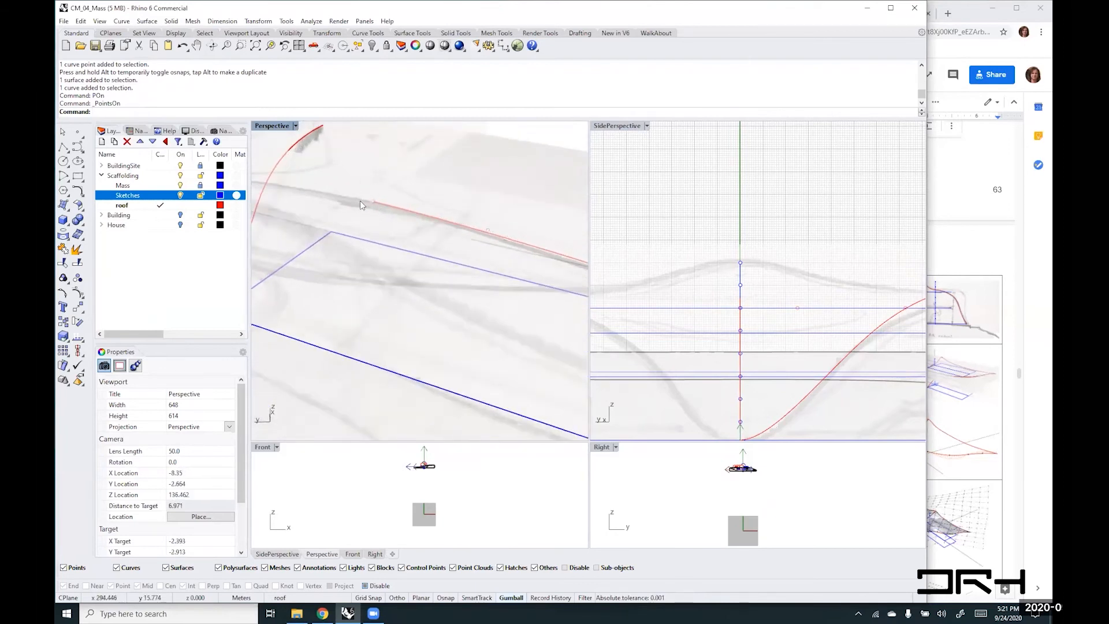
{"action": "left_click", "coordinate": [373, 201]}
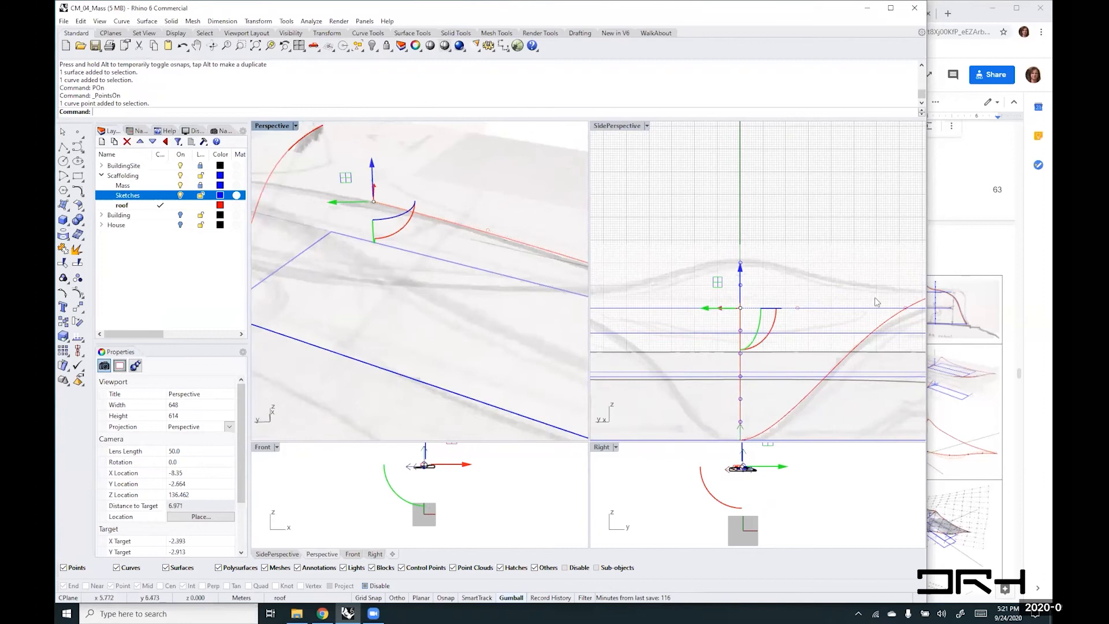
{"action": "scroll", "coordinate": [739, 275], "scroll_direction": "up", "scroll_amount": 10}
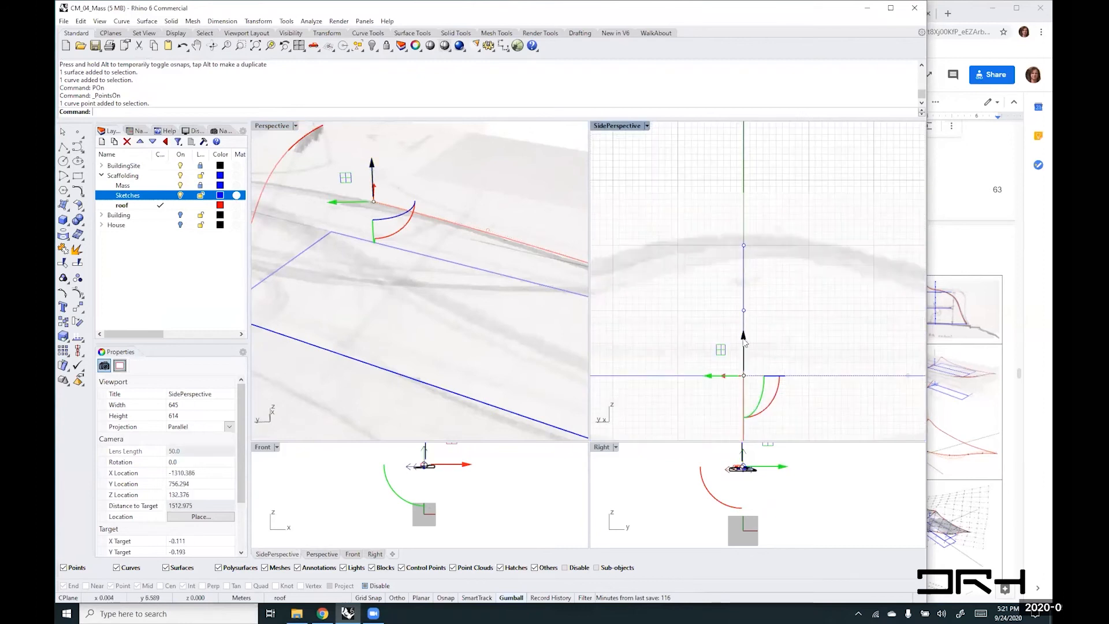
{"action": "left_click_drag", "start_coordinate": [744, 339], "coordinate": [745, 248]}
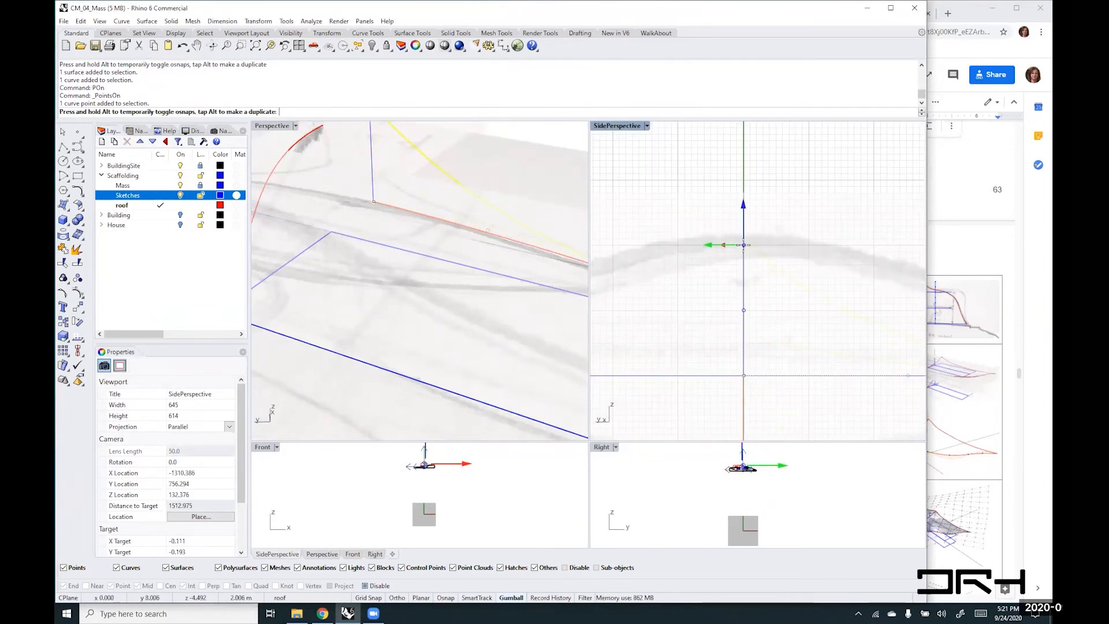
- Raise the far-side roof curve's second control point vertically until the curve follows the elevation contour beside the peak
{"action": "scroll", "coordinate": [388, 265], "scroll_direction": "down", "scroll_amount": 7}
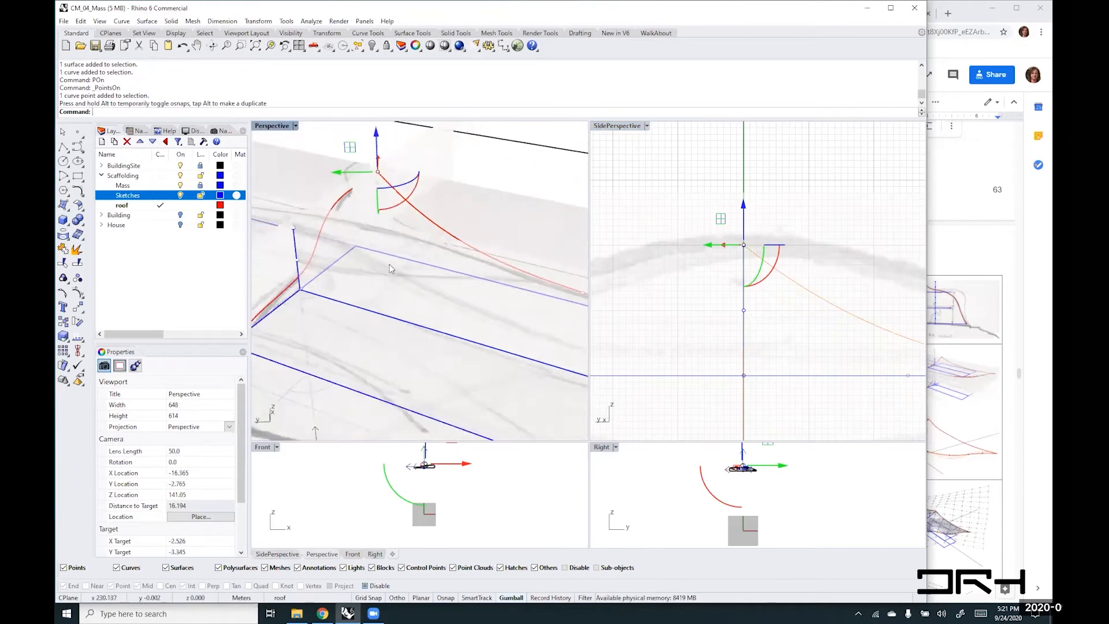
{"action": "left_click", "coordinate": [437, 250]}
{"action": "right_click_drag", "start_coordinate": [846, 355], "coordinate": [770, 345]}
{"action": "left_click_drag", "start_coordinate": [749, 335], "coordinate": [733, 230]}
{"action": "scroll", "coordinate": [724, 282], "scroll_direction": "down", "scroll_amount": 10}
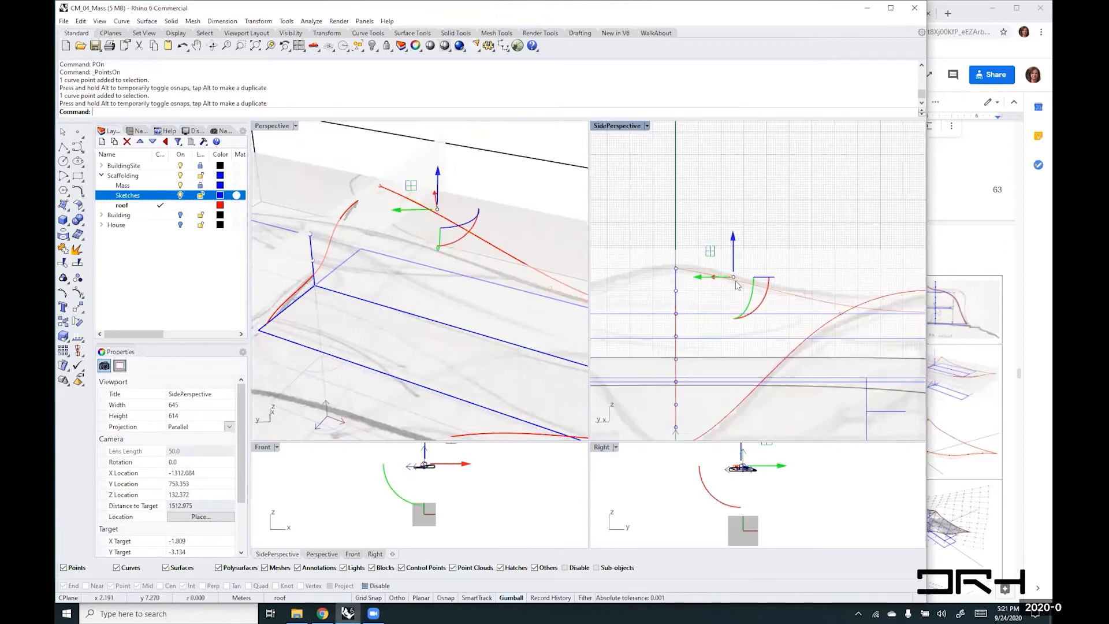
{"action": "scroll", "coordinate": [733, 245], "scroll_direction": "up", "scroll_amount": 5}
{"action": "left_click_drag", "start_coordinate": [740, 298], "coordinate": [740, 261]}
{"action": "scroll", "coordinate": [727, 330], "scroll_direction": "down", "scroll_amount": 6}
{"action": "scroll", "coordinate": [728, 333], "scroll_direction": "down", "scroll_amount": 6}
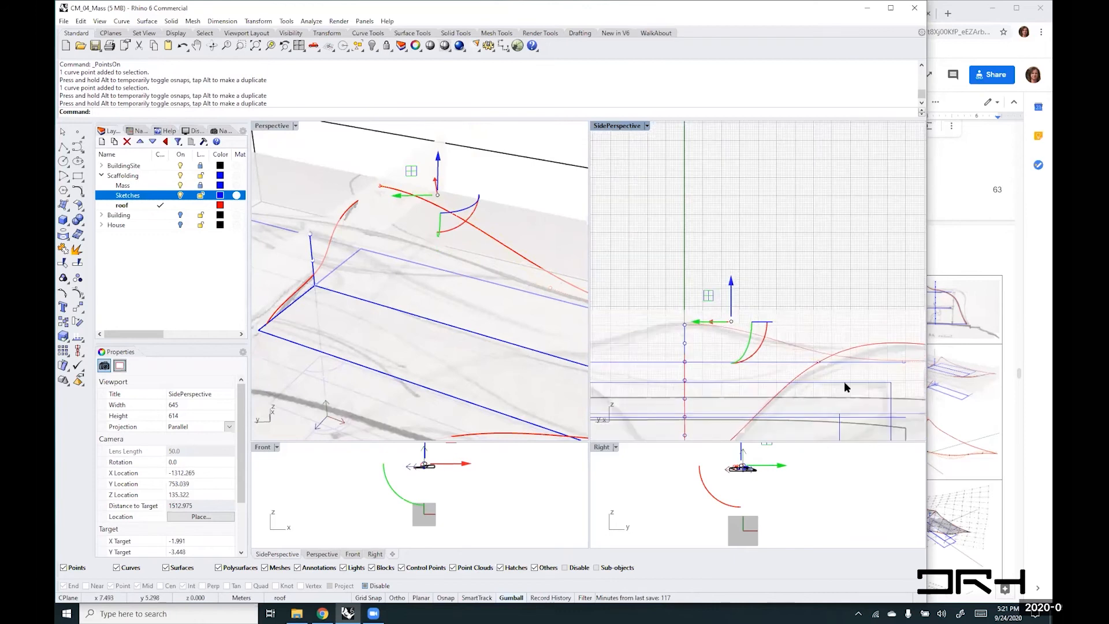
- Raise the far-side roof curve's third control point vertically to bring its middle portion onto the elevation contour
{"action": "right_click_drag", "start_coordinate": [801, 381], "coordinate": [688, 370]}
{"action": "scroll", "coordinate": [709, 346], "scroll_direction": "up", "scroll_amount": 2}
{"action": "scroll", "coordinate": [710, 348], "scroll_direction": "up", "scroll_amount": 2}
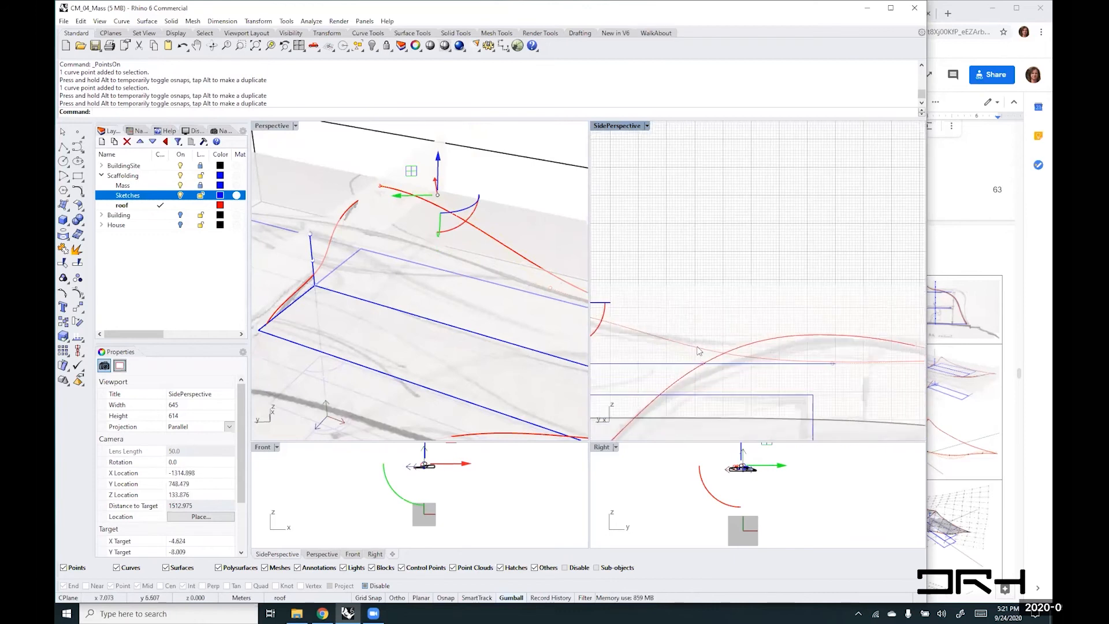
{"action": "scroll", "coordinate": [479, 288], "scroll_direction": "up", "scroll_amount": 3}
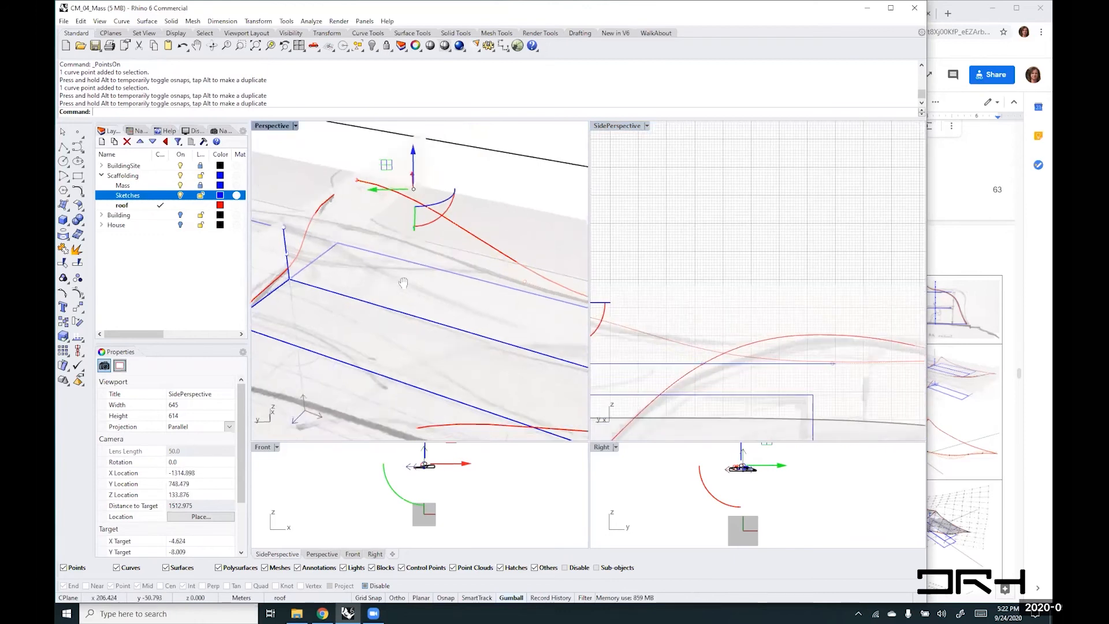
{"action": "left_click", "coordinate": [436, 276]}
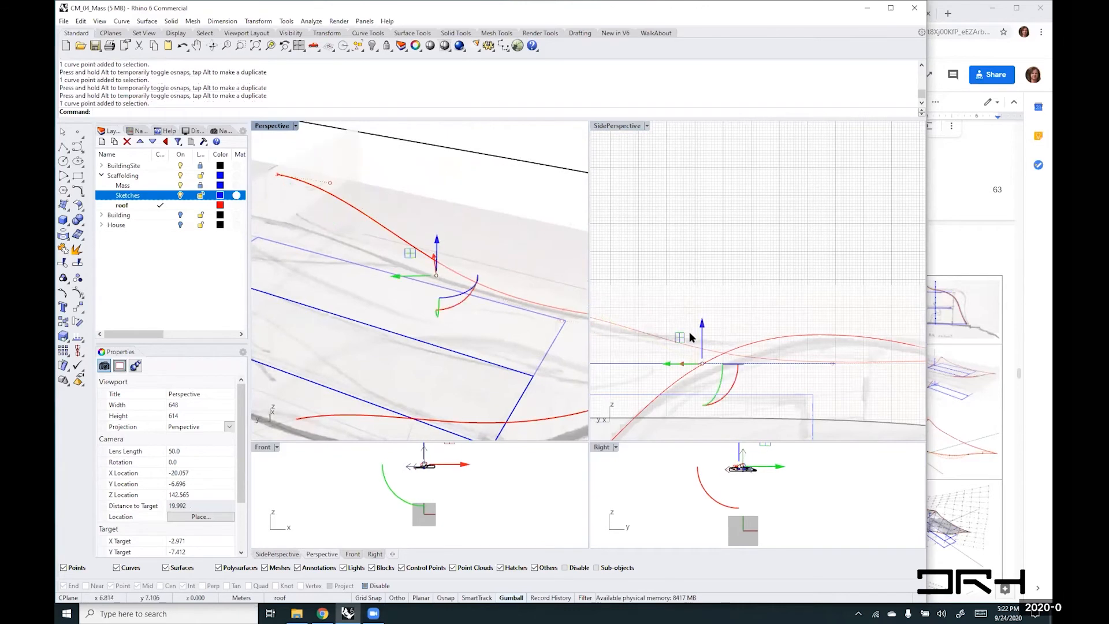
{"action": "left_click_drag", "start_coordinate": [702, 328], "coordinate": [716, 345]}
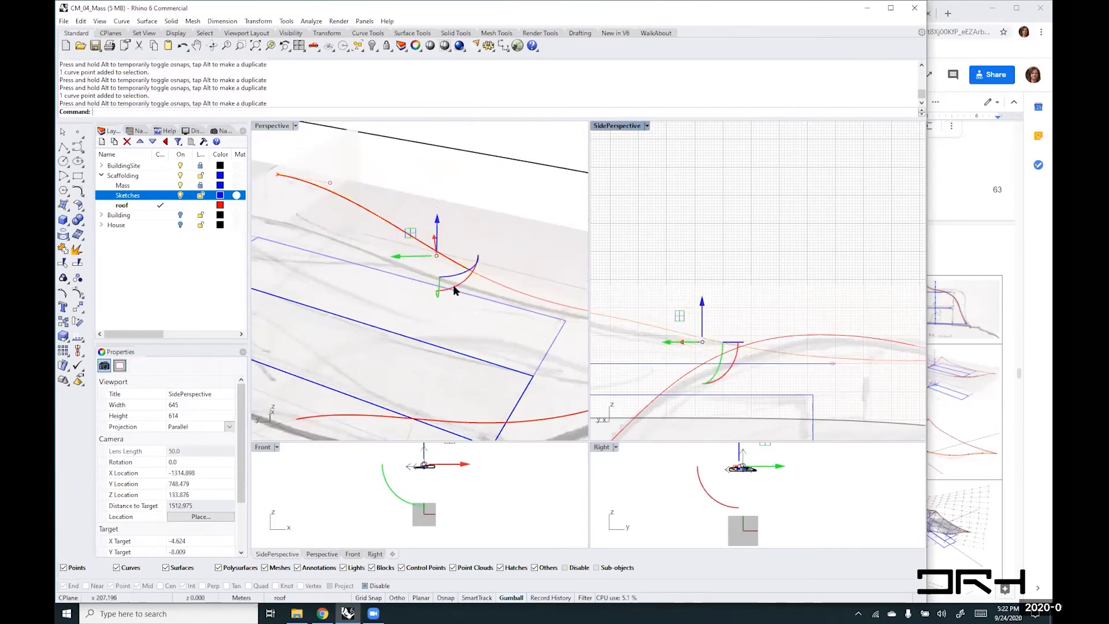
{"action": "right_click_drag", "start_coordinate": [454, 291], "coordinate": [409, 290]}
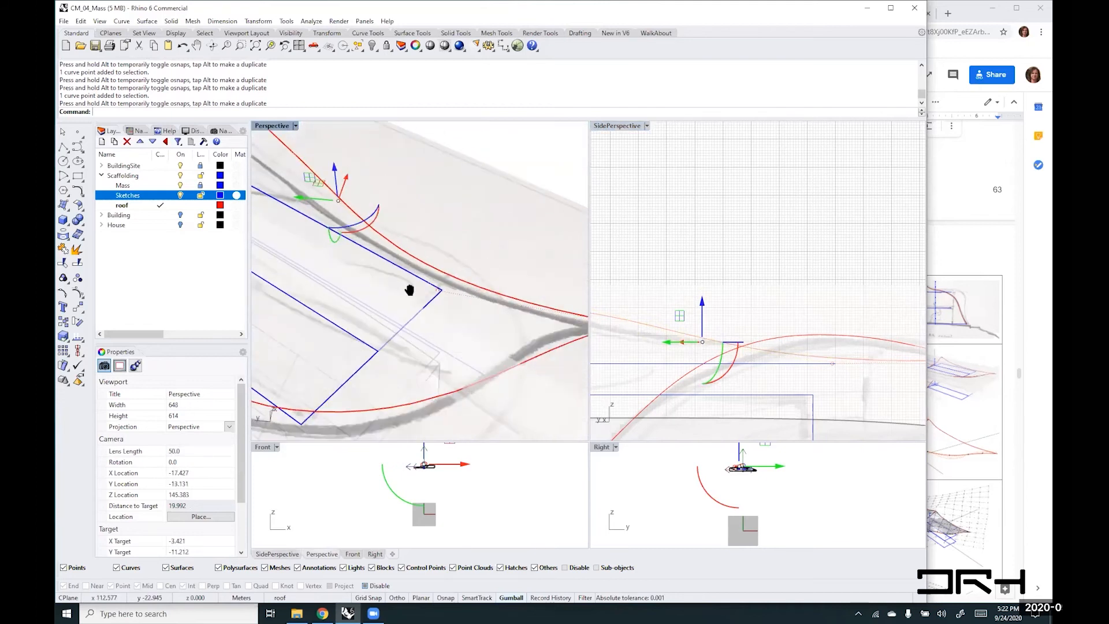
- Raise the far-side roof curve's fourth control point vertically in the side view until the curve's outer portion follows the elevation contour
{"action": "scroll", "coordinate": [409, 289], "scroll_direction": "up", "scroll_amount": 4}
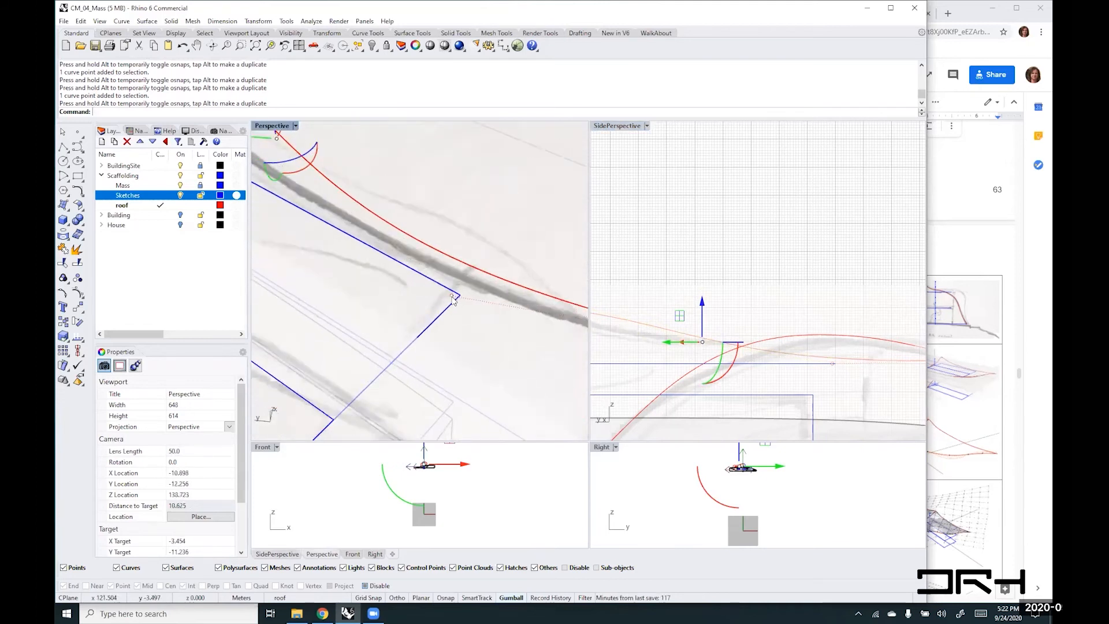
{"action": "left_click", "coordinate": [453, 298]}
{"action": "left_click", "coordinate": [497, 325]}
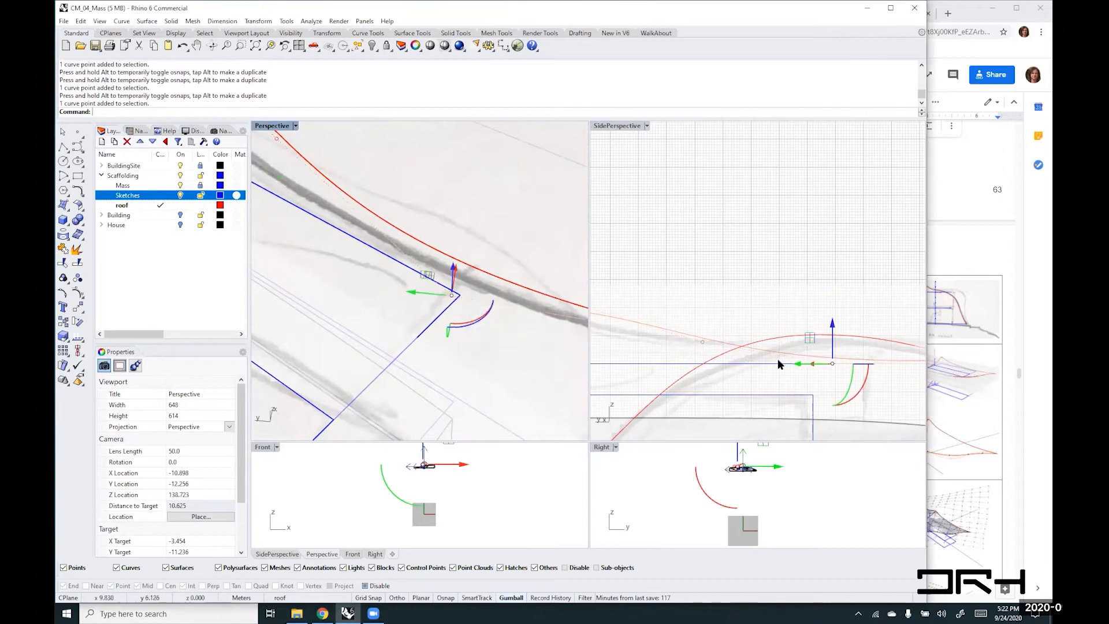
{"action": "scroll", "coordinate": [839, 339], "scroll_direction": "up", "scroll_amount": 4}
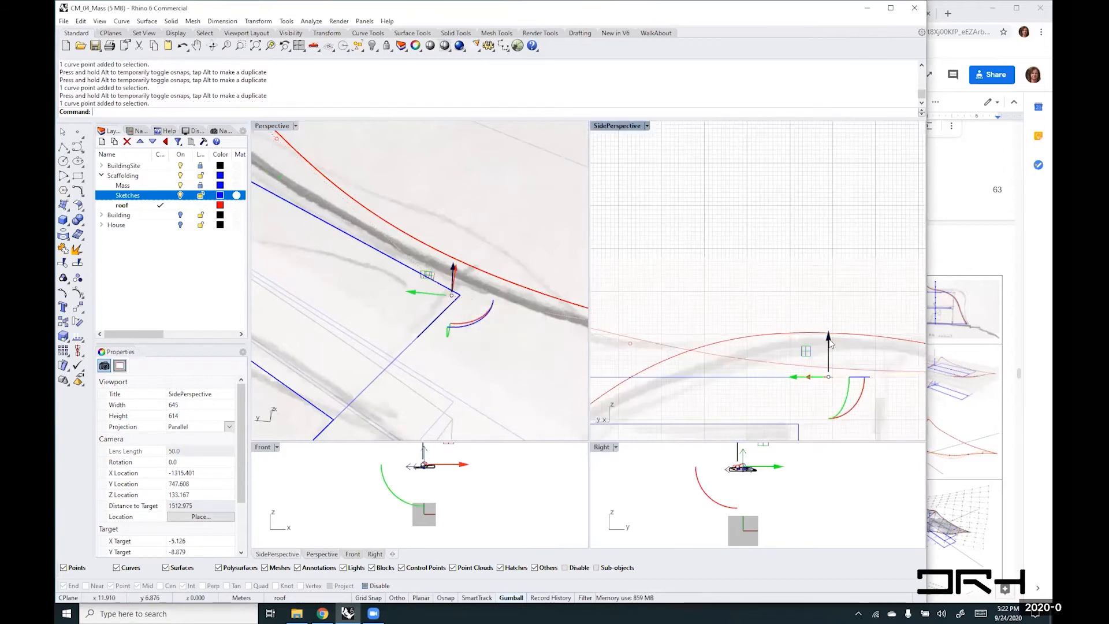
{"action": "left_click_drag", "start_coordinate": [829, 343], "coordinate": [828, 353]}
{"action": "left_click", "coordinate": [771, 206]}
{"action": "scroll", "coordinate": [713, 207], "scroll_direction": "down", "scroll_amount": 10}
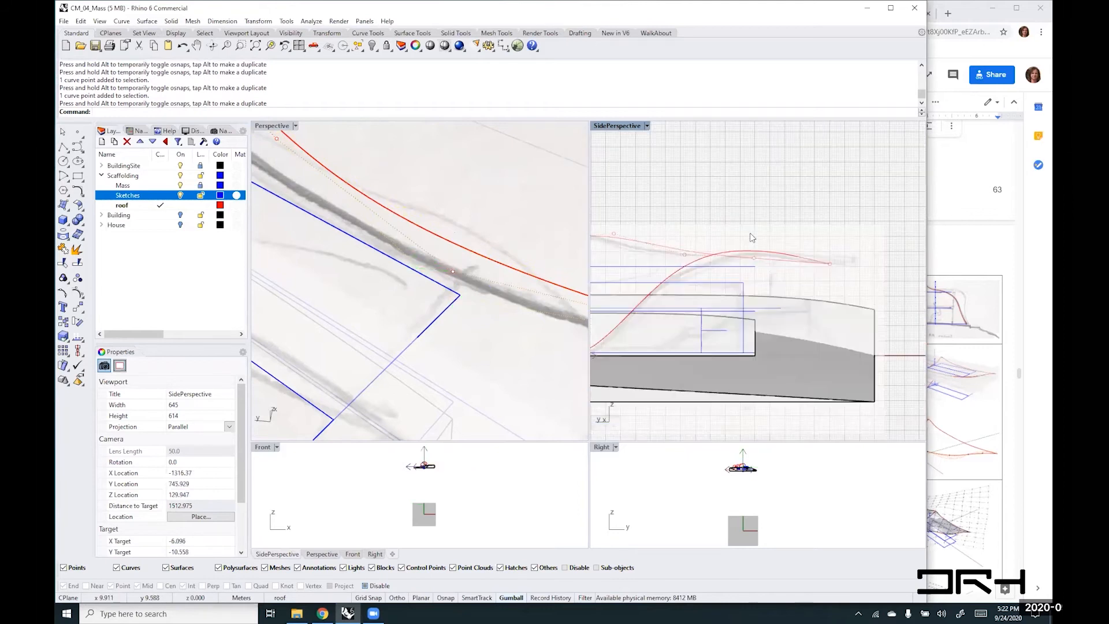
{"action": "scroll", "coordinate": [463, 273], "scroll_direction": "down", "scroll_amount": 10}
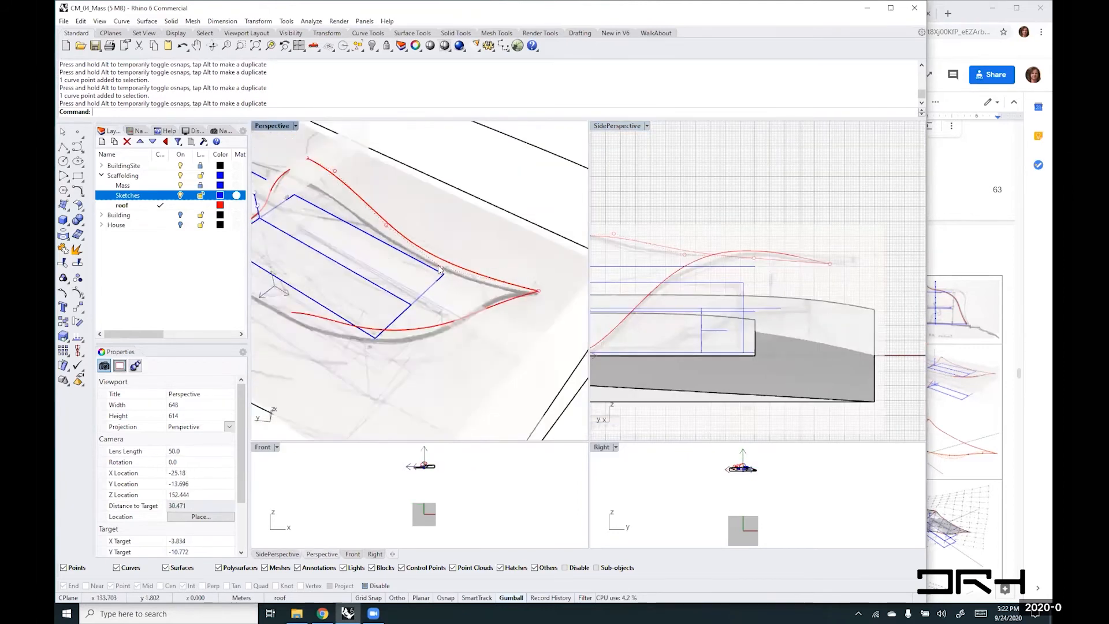
- Shift the far-side roof curve's third control point horizontally toward the centre line in the side view to fit the elevation contour
{"action": "right_click_drag", "start_coordinate": [407, 281], "coordinate": [727, 308]}
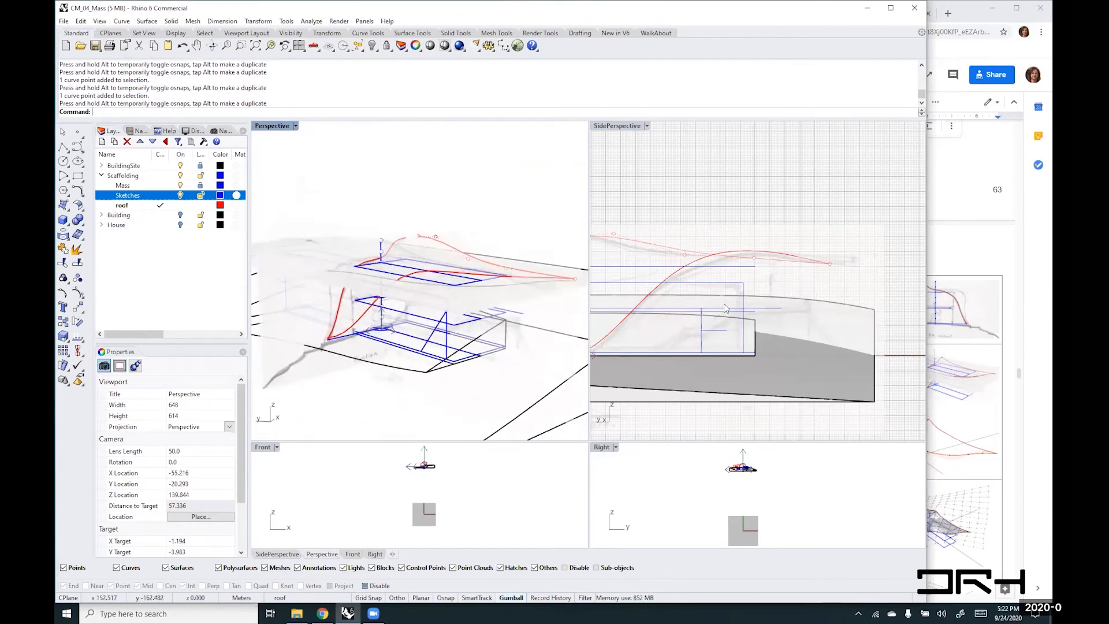
{"action": "scroll", "coordinate": [725, 306], "scroll_direction": "down", "scroll_amount": 3}
{"action": "scroll", "coordinate": [681, 236], "scroll_direction": "up", "scroll_amount": 3}
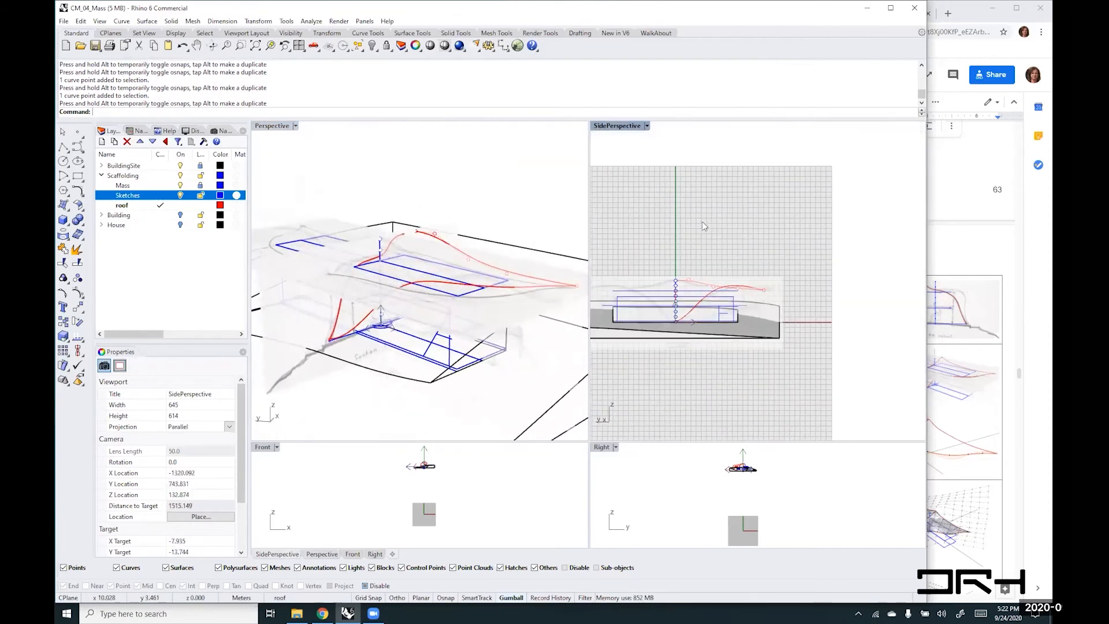
{"action": "scroll", "coordinate": [771, 311], "scroll_direction": "up", "scroll_amount": 3}
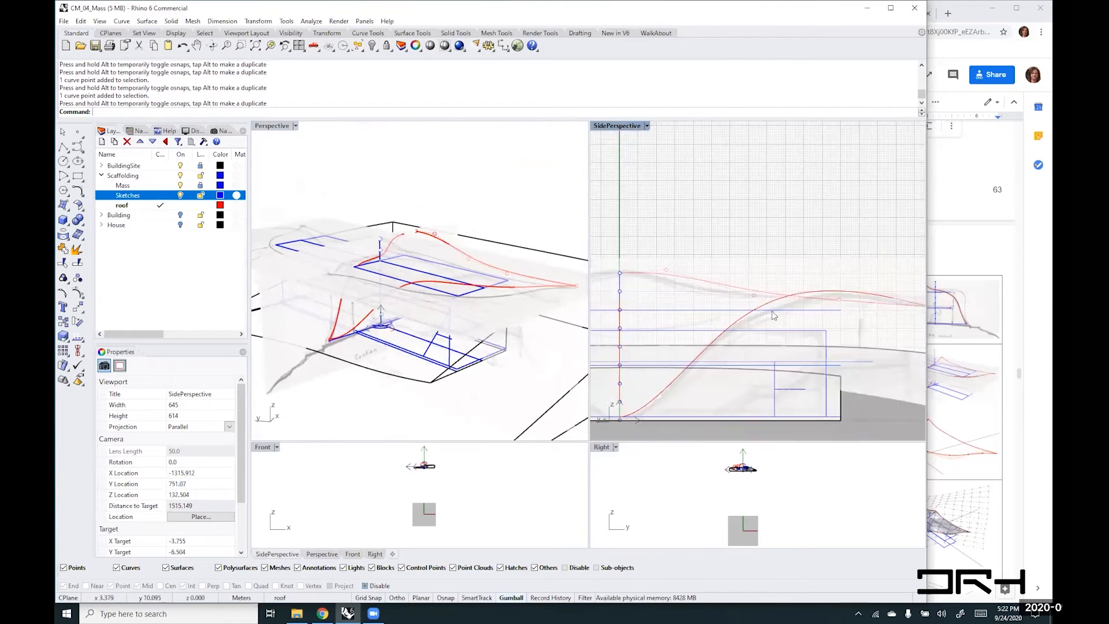
{"action": "left_click", "coordinate": [770, 309]}
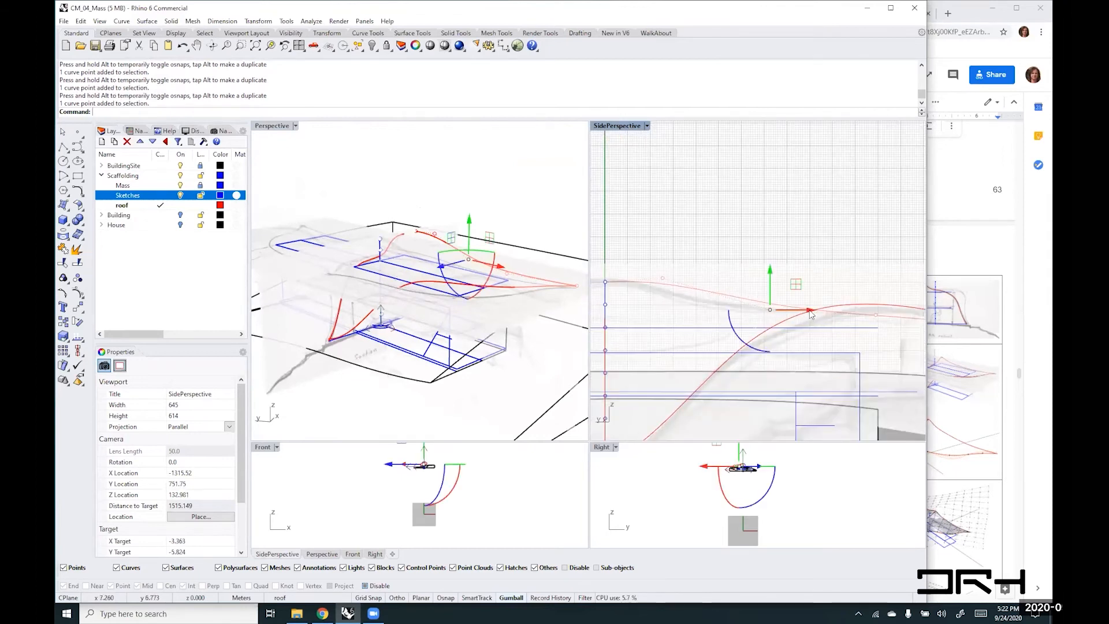
{"action": "left_click_drag", "start_coordinate": [785, 311], "coordinate": [730, 310]}
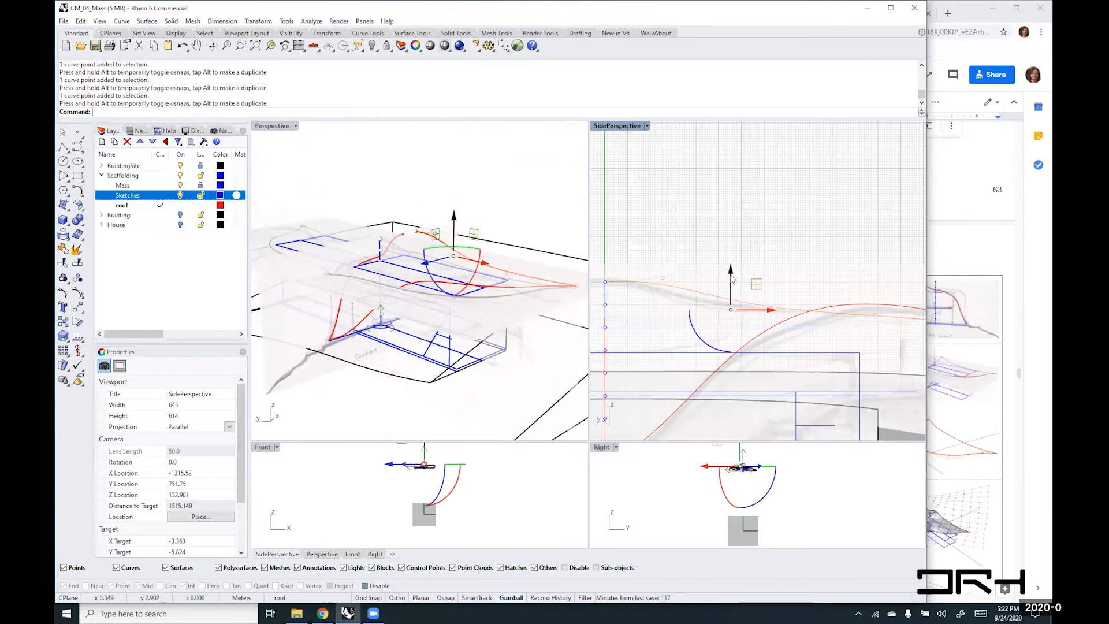
{"action": "left_click", "coordinate": [720, 202]}
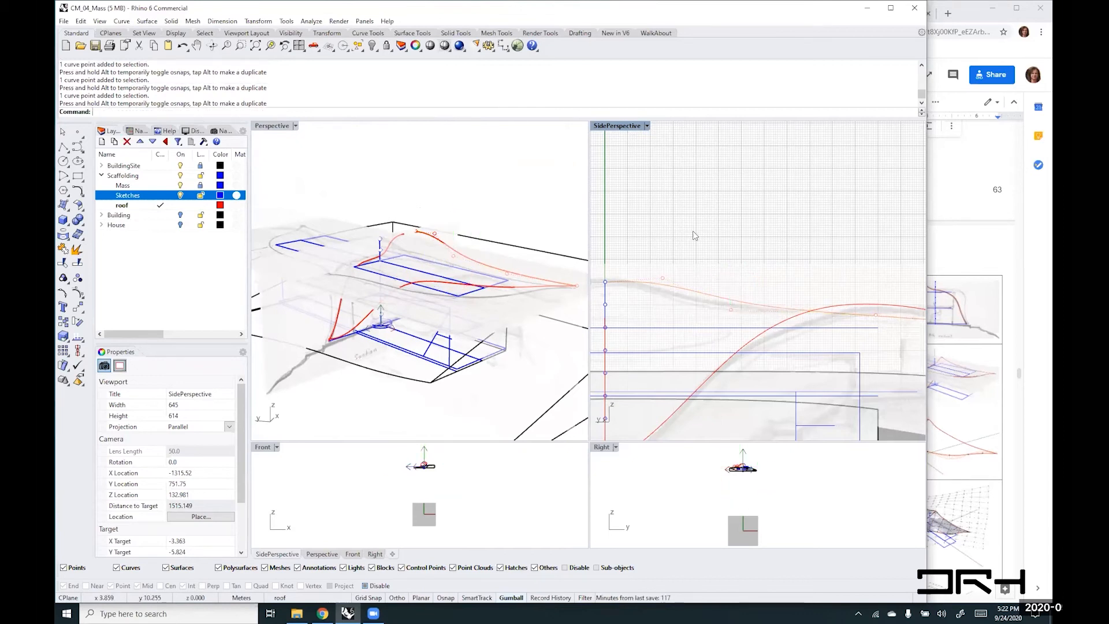
- Hide the Sketches and Mass layers so only the site and roof curves are displayed
{"action": "right_click_drag", "start_coordinate": [749, 319], "coordinate": [633, 276]}
{"action": "right_click_drag", "start_coordinate": [380, 273], "coordinate": [389, 334]}
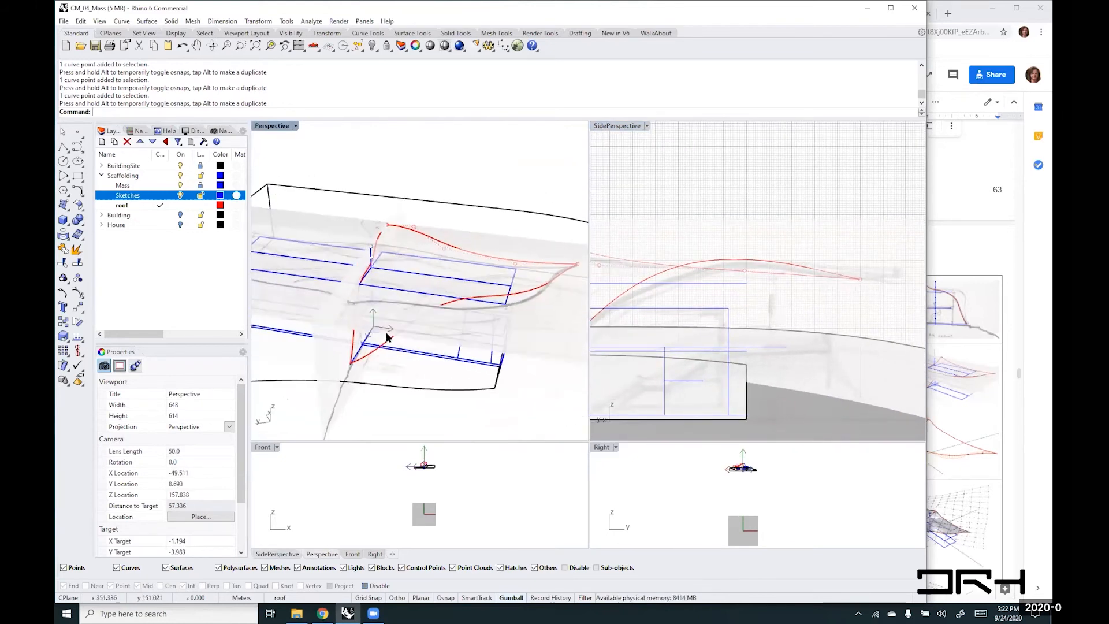
{"action": "left_click", "coordinate": [180, 198]}
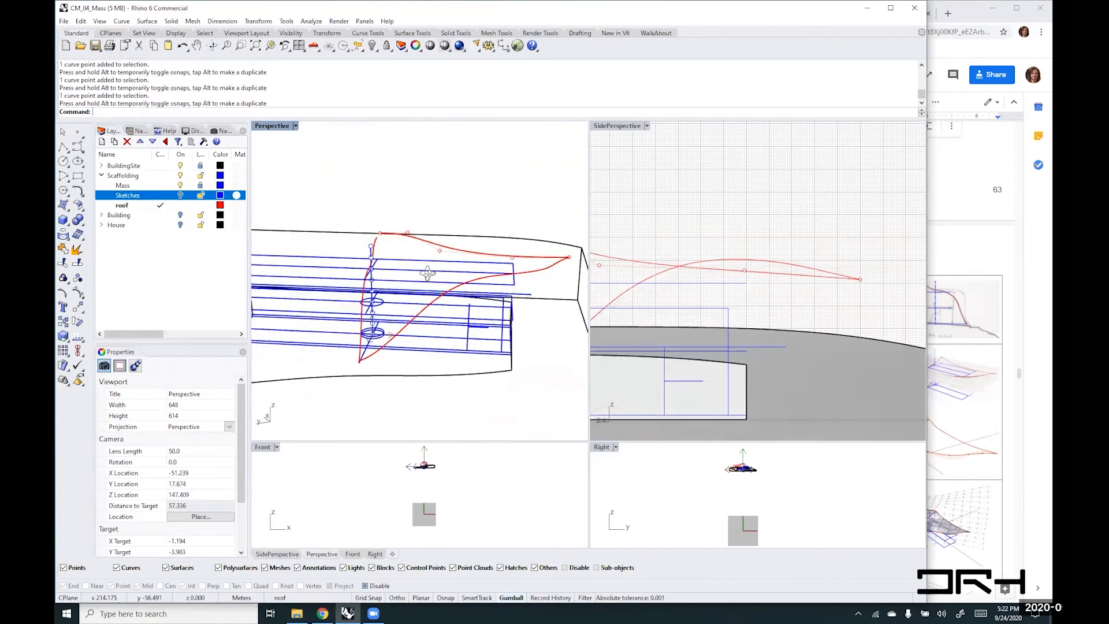
{"action": "left_click", "coordinate": [181, 186]}
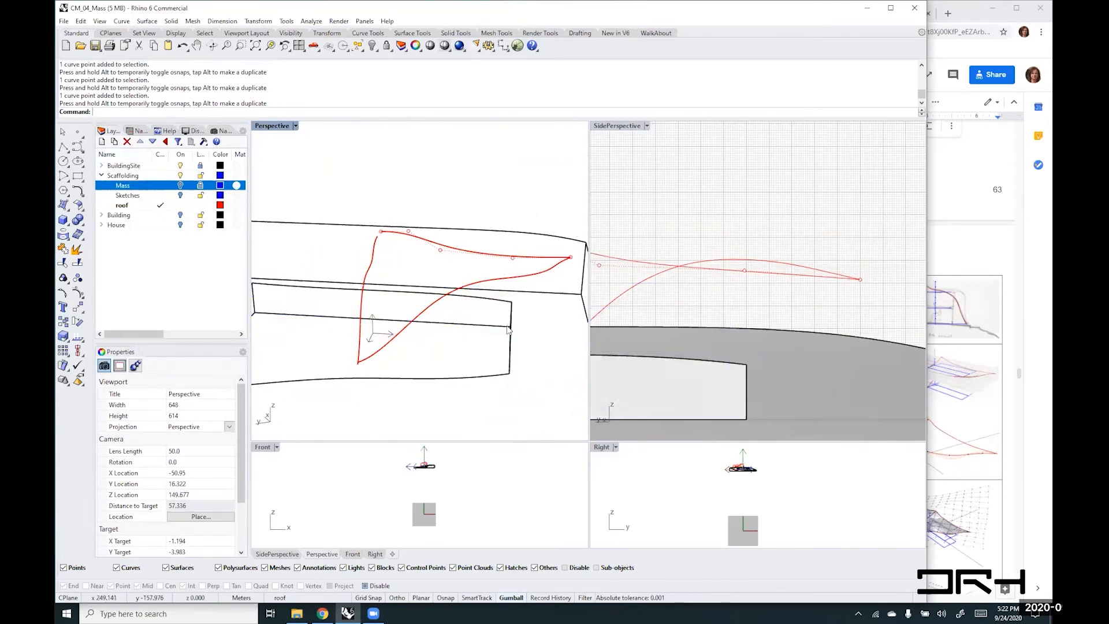
- Enable object snaps and move the section curve's upper end control point onto the far-side roof curve's peak endpoint
{"action": "right_click_drag", "start_coordinate": [473, 321], "coordinate": [370, 259]}
{"action": "scroll", "coordinate": [390, 257], "scroll_direction": "up", "scroll_amount": 5}
{"action": "left_click", "coordinate": [391, 270]}
{"action": "right_click_drag", "start_coordinate": [376, 304], "coordinate": [370, 293]}
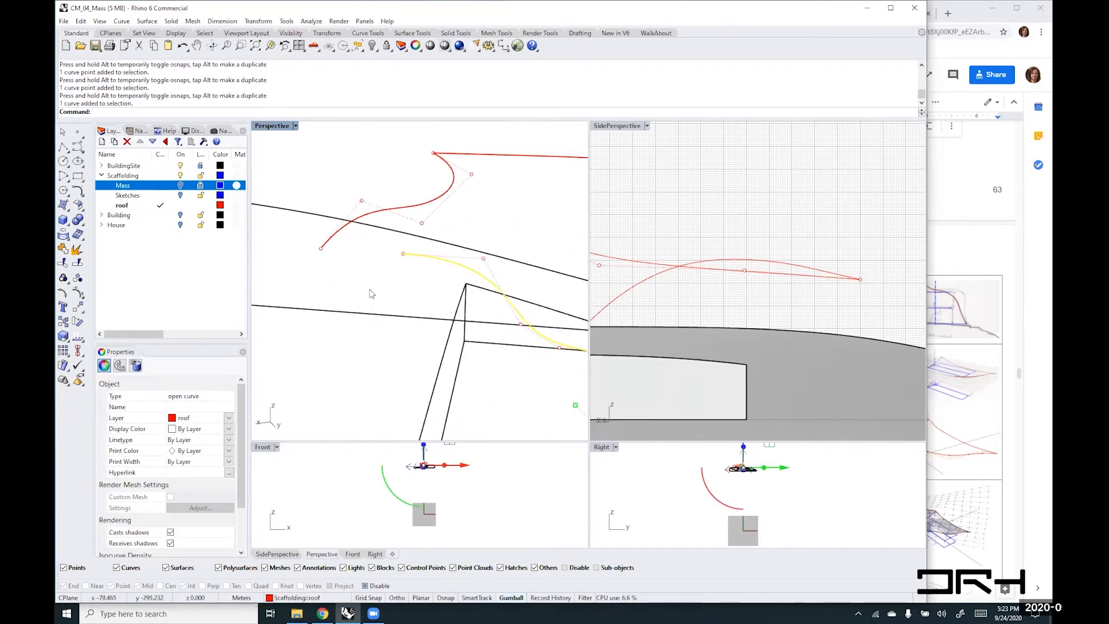
{"action": "right_click_drag", "start_coordinate": [292, 264], "coordinate": [407, 275]}
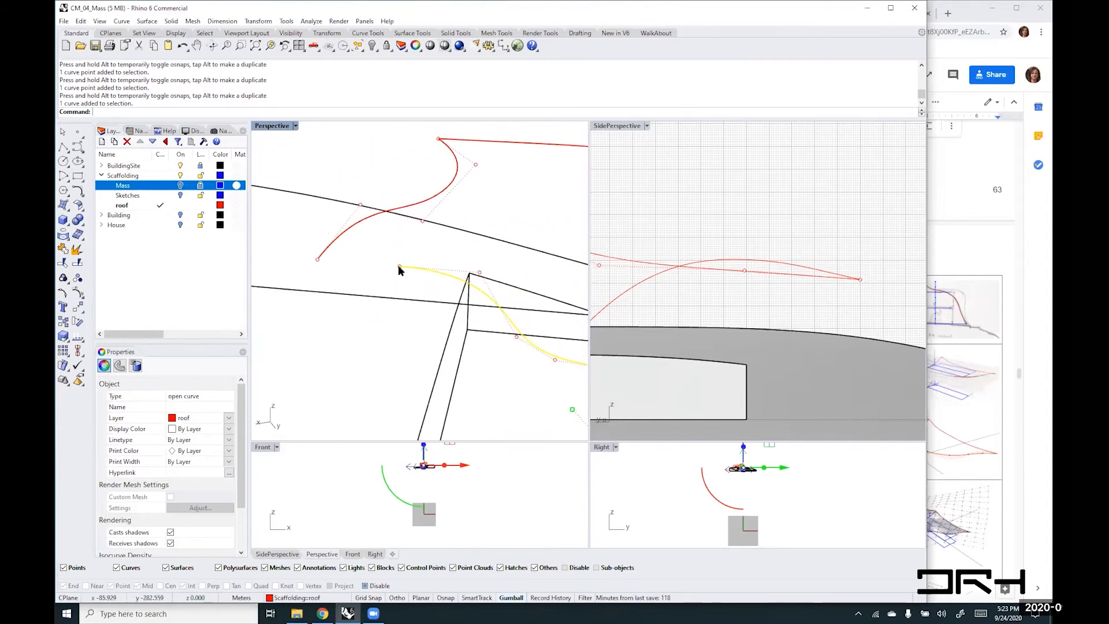
{"action": "mouse_move", "coordinate": [399, 267]}
{"action": "left_mouse_down"}
{"action": "mouse_move", "coordinate": [337, 261]}
{"action": "mouse_move", "coordinate": [382, 267]}
{"action": "left_mouse_up"}
{"action": "key", "text": "ctrl+z"}
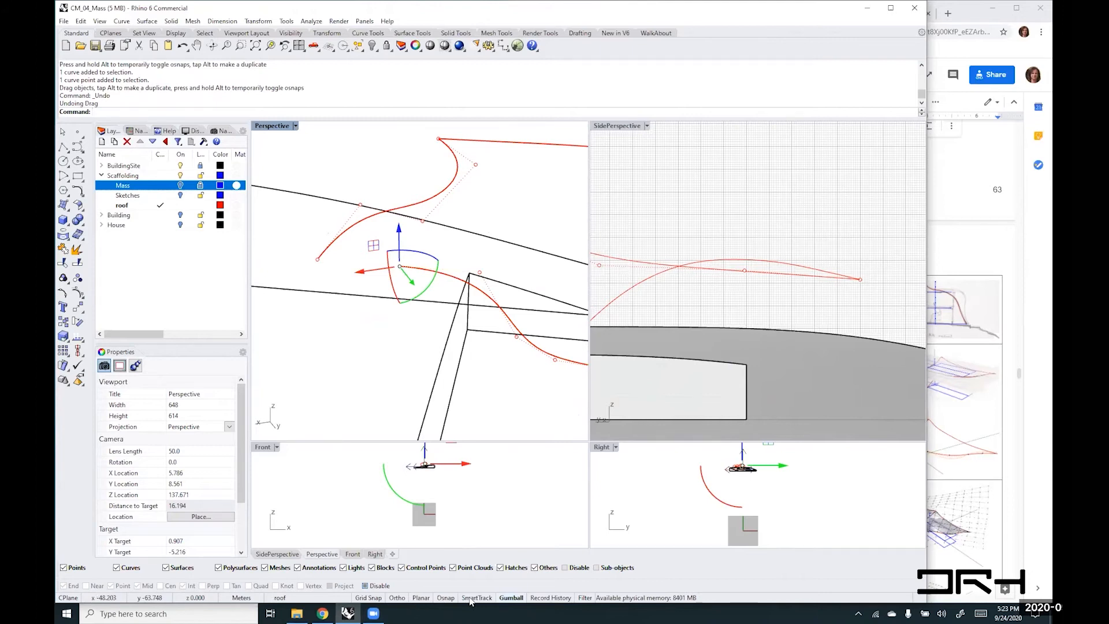
{"action": "left_click", "coordinate": [448, 598]}
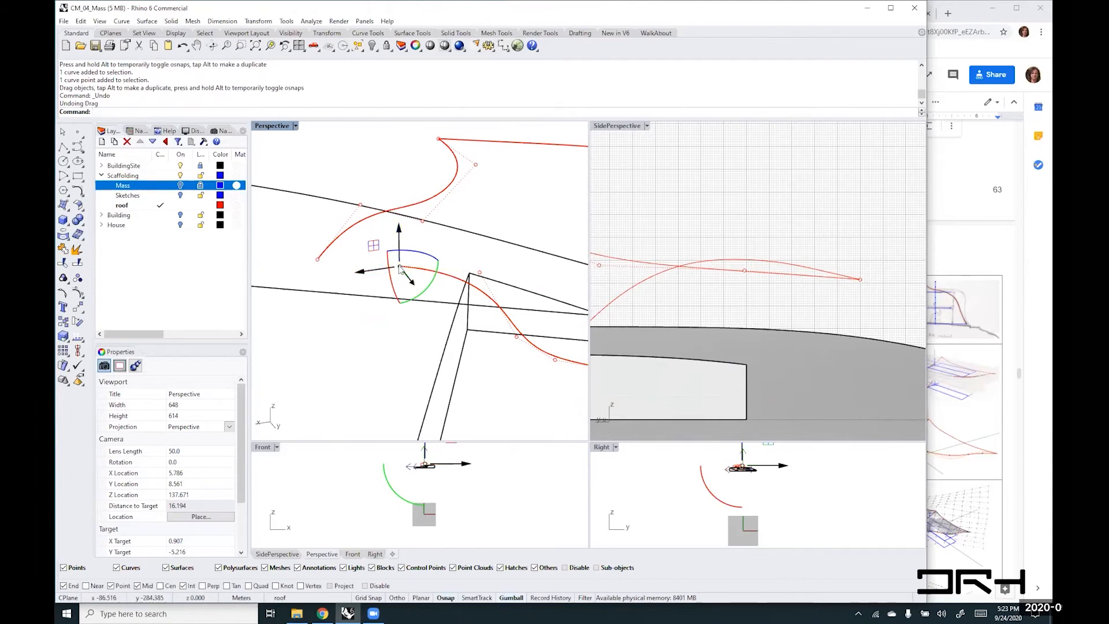
{"action": "left_click_drag", "start_coordinate": [399, 269], "coordinate": [317, 259]}
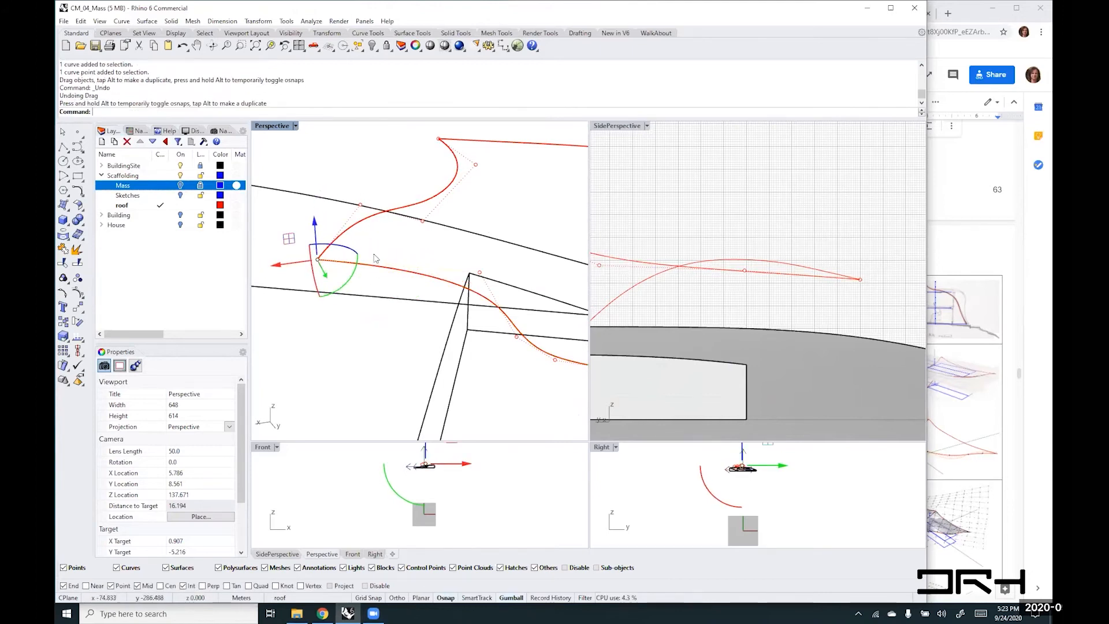
{"action": "left_click", "coordinate": [372, 171]}
- Snap the near-side roof curve's low end control point onto the lower endpoint of the section curve
{"action": "right_click_drag", "start_coordinate": [403, 332], "coordinate": [375, 312]}
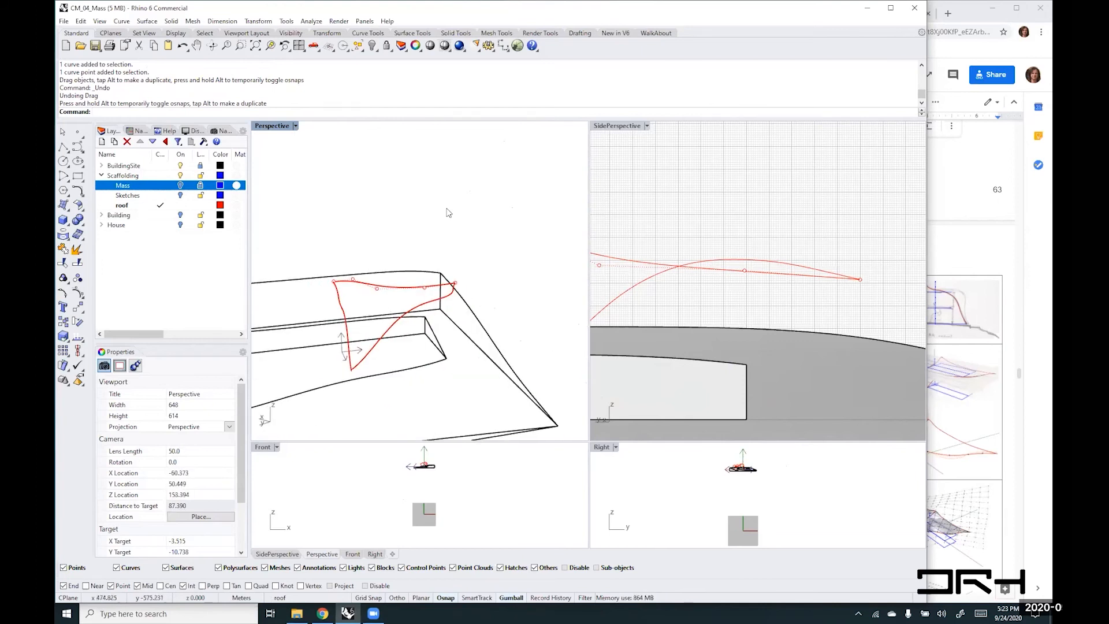
{"action": "scroll", "coordinate": [338, 326], "scroll_direction": "up", "scroll_amount": 3}
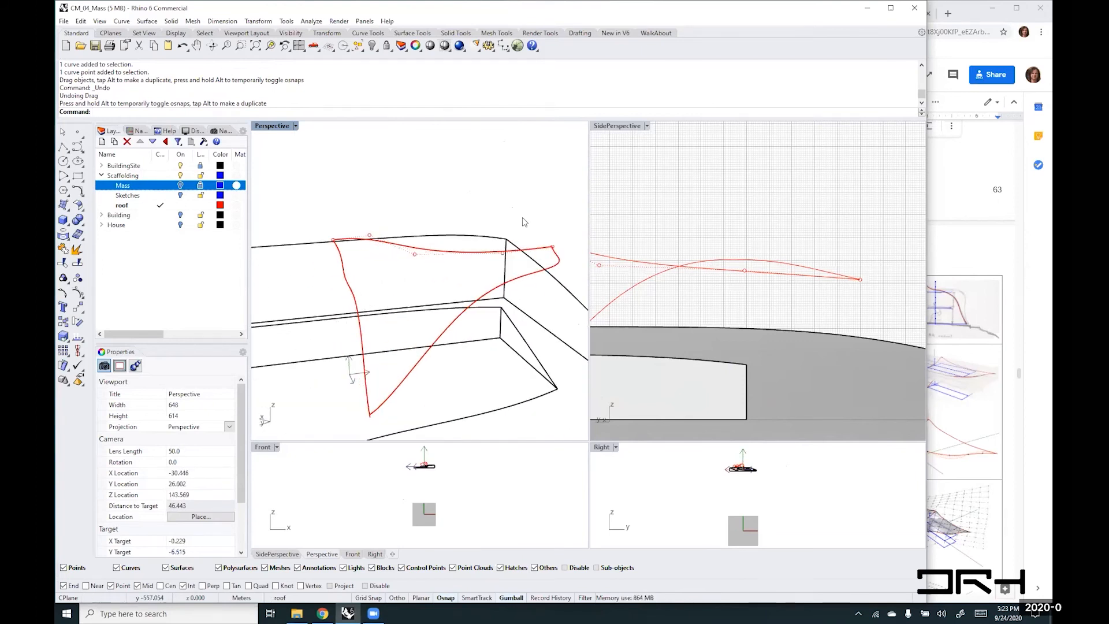
{"action": "right_click_drag", "start_coordinate": [524, 221], "coordinate": [457, 239]}
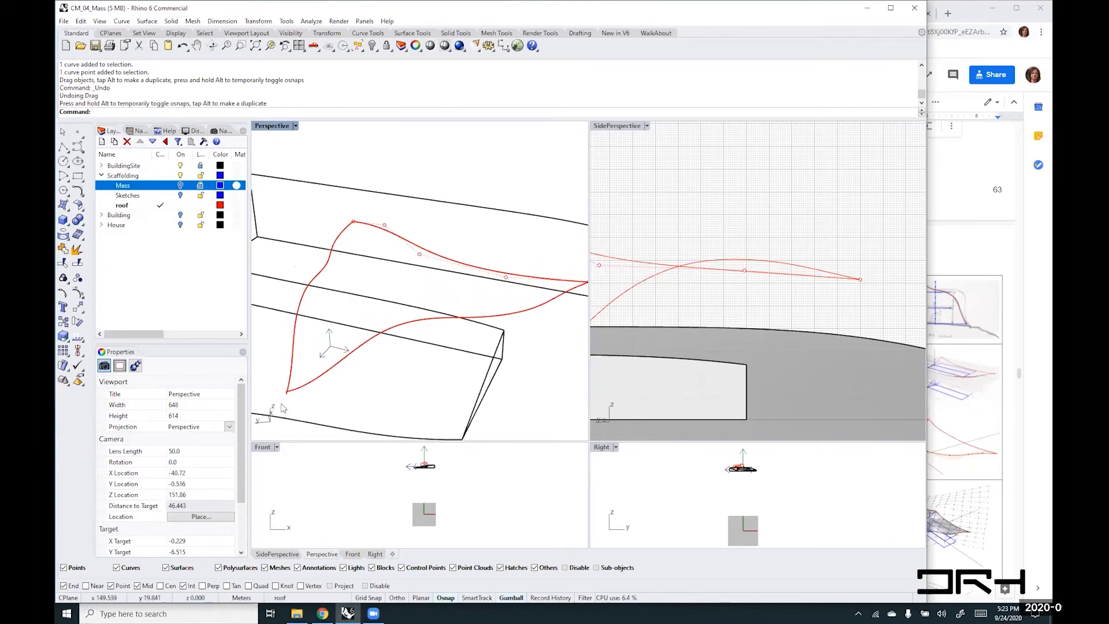
{"action": "scroll", "coordinate": [287, 396], "scroll_direction": "up", "scroll_amount": 8}
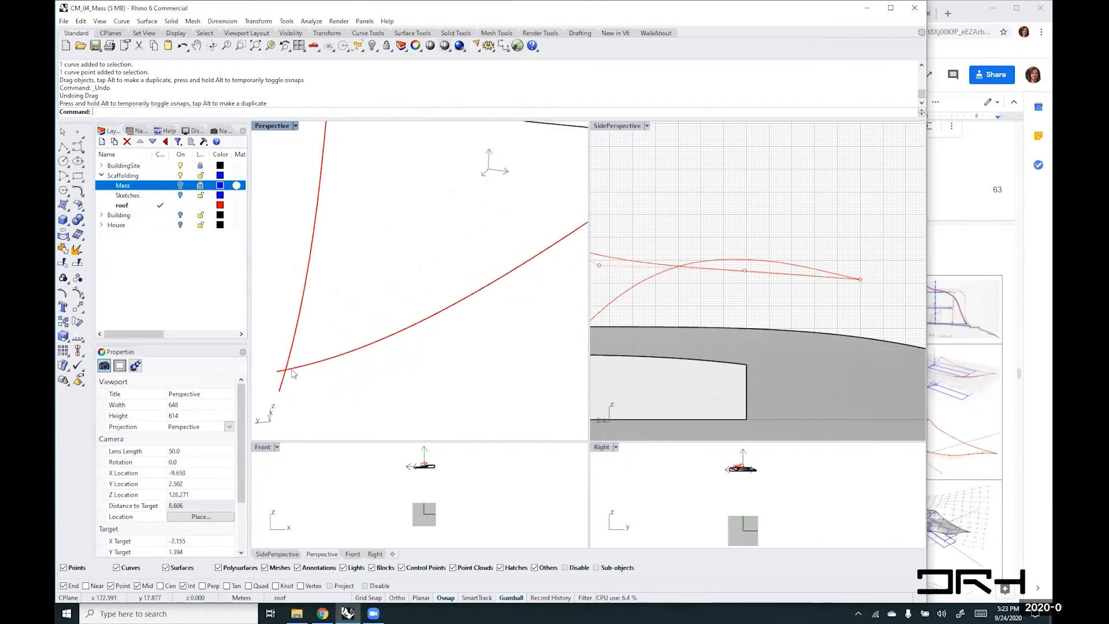
{"action": "left_click", "coordinate": [287, 375]}
{"action": "left_click", "coordinate": [277, 373]}
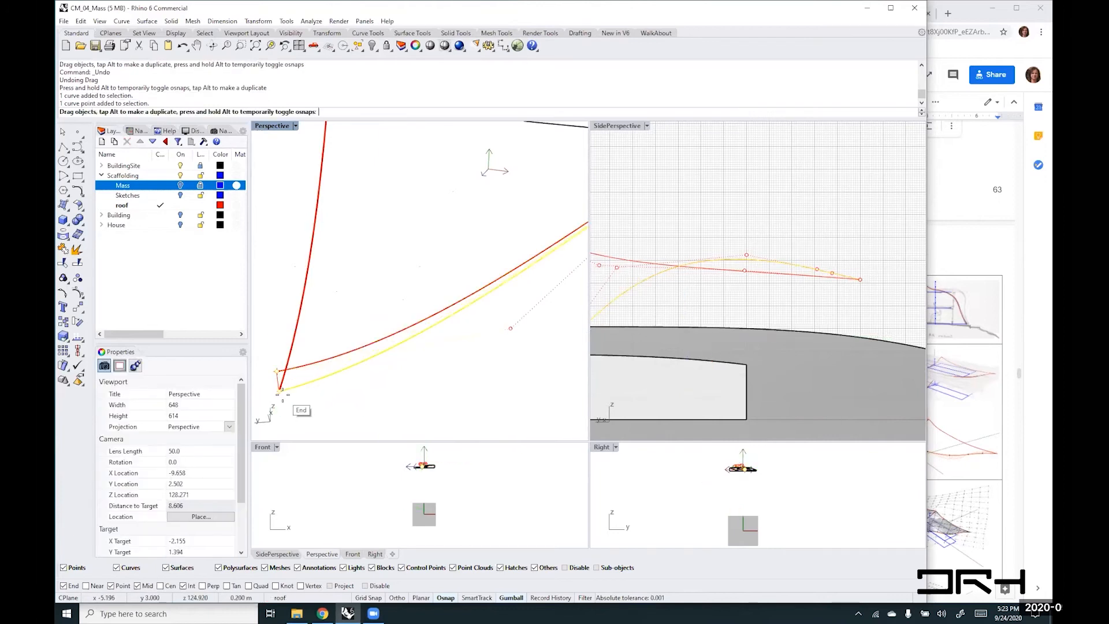
{"action": "scroll", "coordinate": [289, 381], "scroll_direction": "down", "scroll_amount": 5}
{"action": "scroll", "coordinate": [299, 388], "scroll_direction": "down", "scroll_amount": 2}
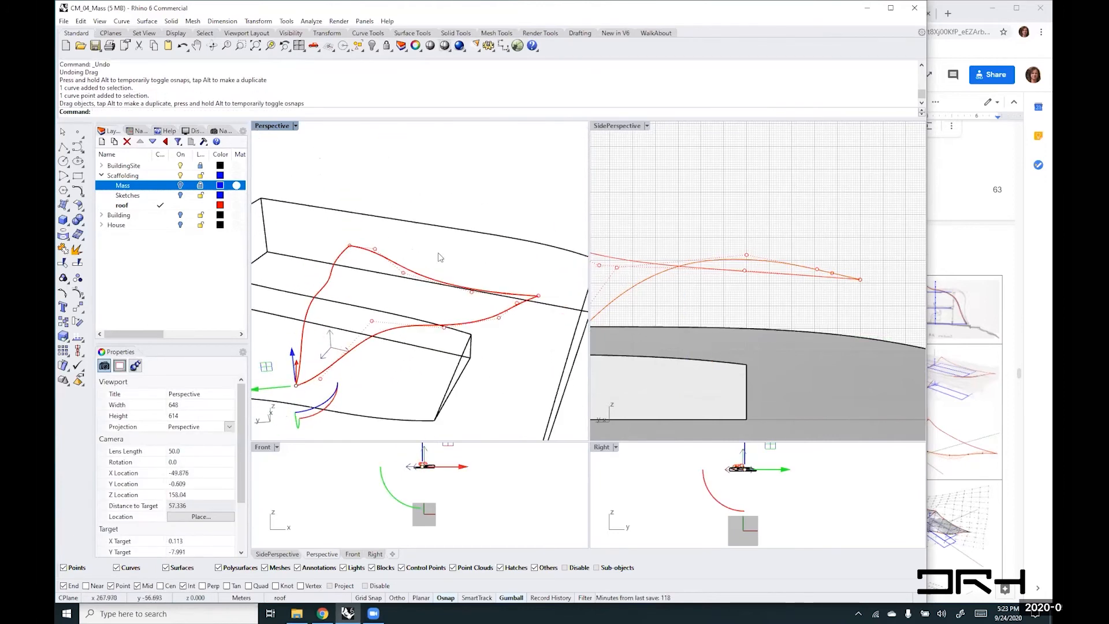
- Inspect the joined tip of the roof curves, and show the Sketches layer again while keeping Mass hidden
{"action": "scroll", "coordinate": [546, 306], "scroll_direction": "up", "scroll_amount": 8}
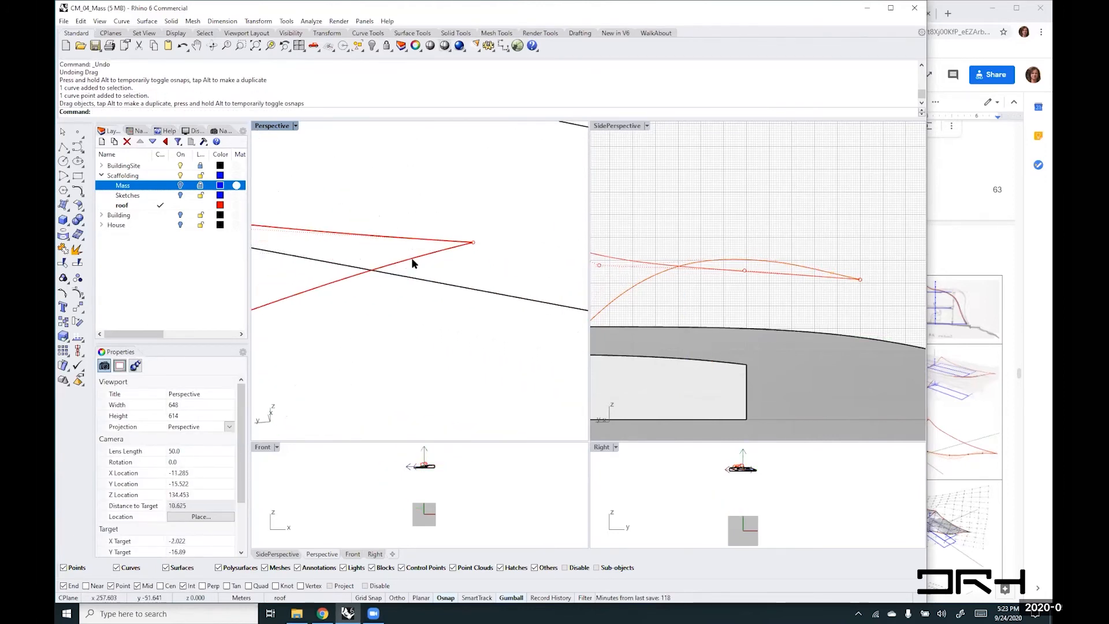
{"action": "scroll", "coordinate": [411, 258], "scroll_direction": "down", "scroll_amount": 20}
{"action": "right_click_drag", "start_coordinate": [277, 267], "coordinate": [469, 310]}
{"action": "left_click", "coordinate": [689, 305]}
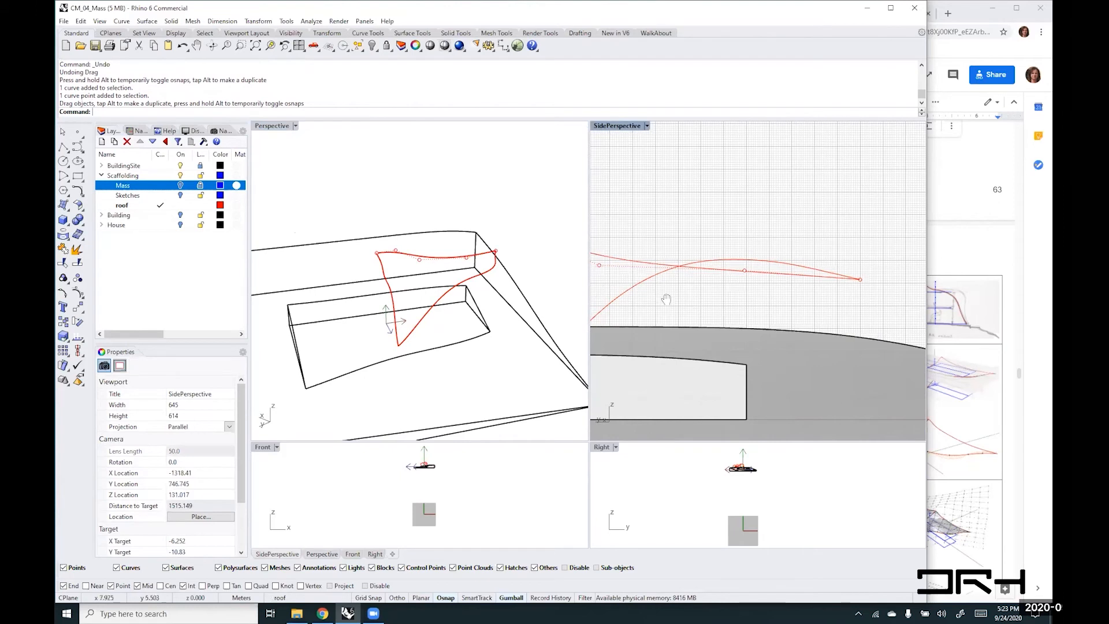
{"action": "right_click_drag", "start_coordinate": [666, 299], "coordinate": [867, 297]}
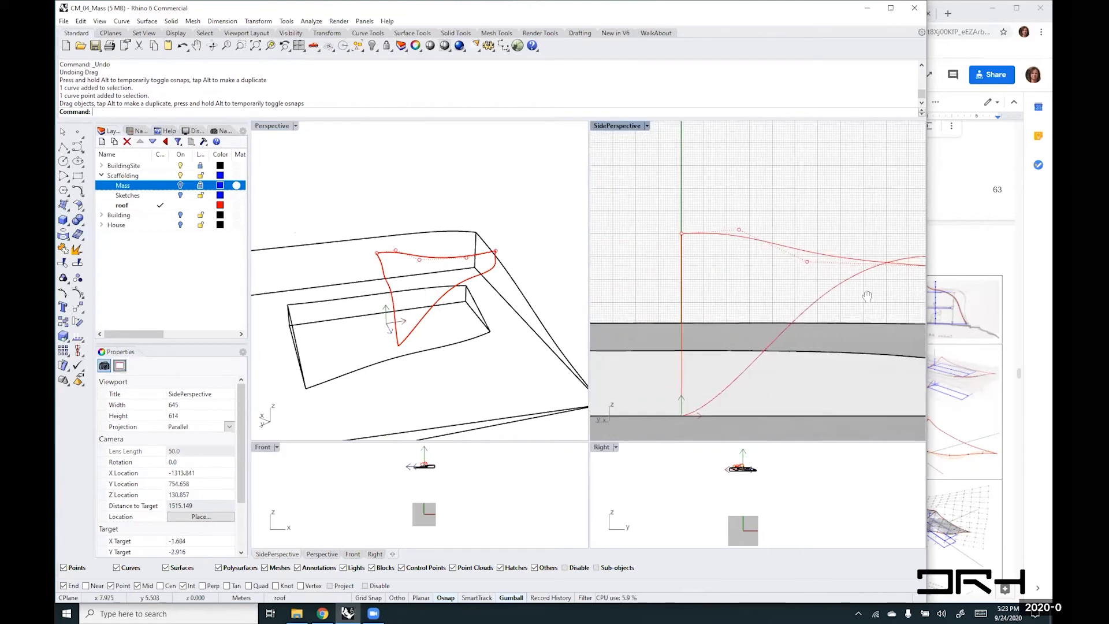
{"action": "left_click", "coordinate": [180, 185]}
{"action": "left_click", "coordinate": [180, 185]}
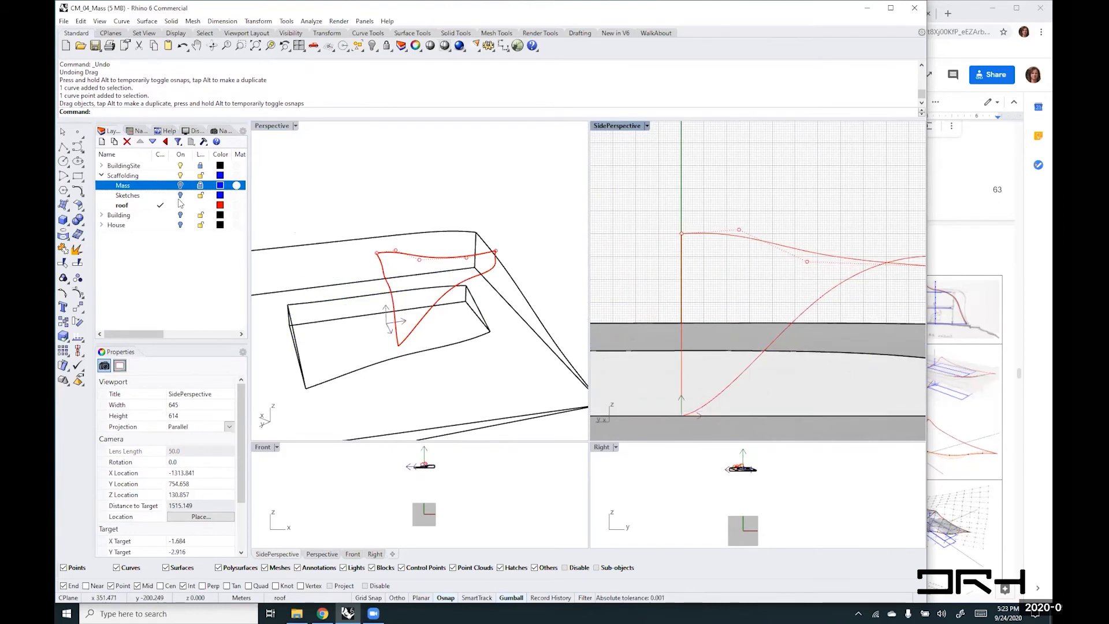
{"action": "left_click", "coordinate": [181, 196]}
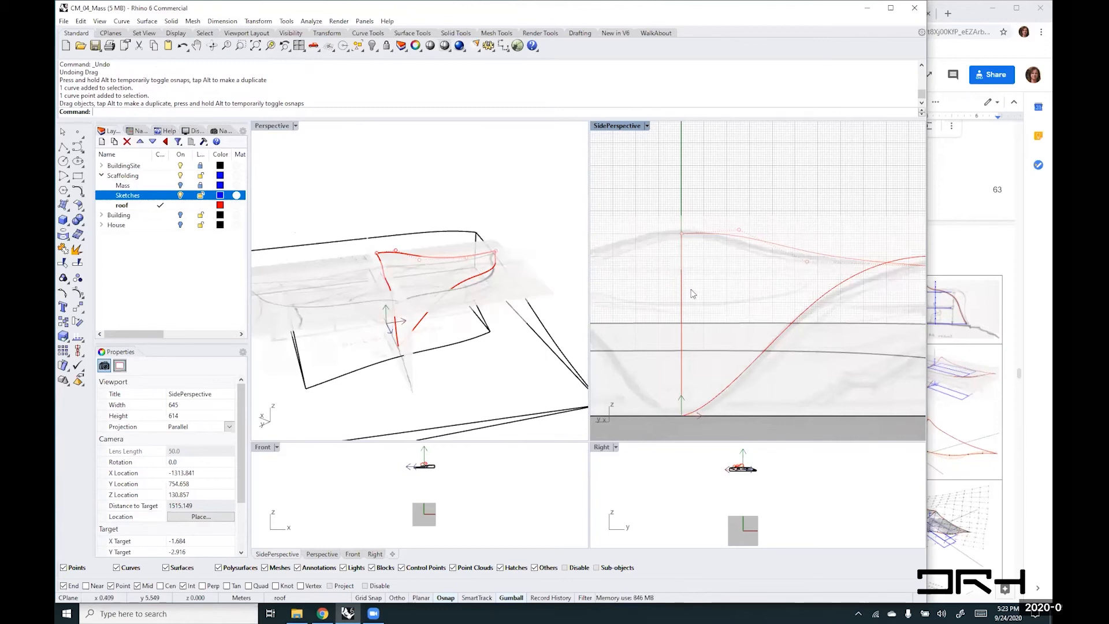
- Restore the saved Top construction plane in the Perspective view, with the roof curves seen over the plan sketch
{"action": "right_click_drag", "start_coordinate": [355, 270], "coordinate": [408, 280]}
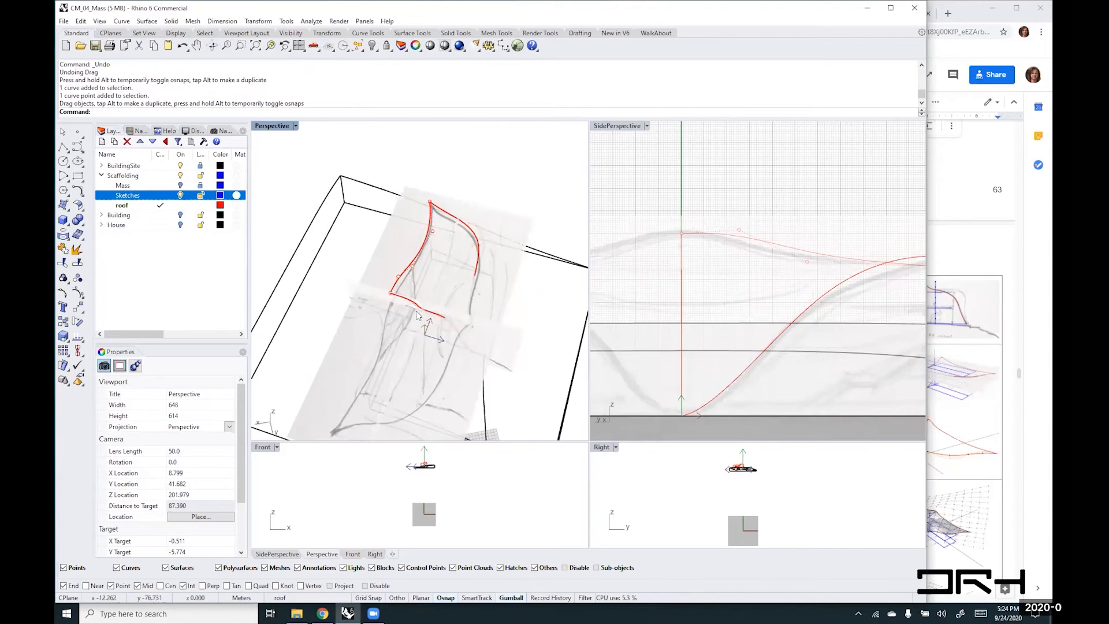
{"action": "scroll", "coordinate": [418, 289], "scroll_direction": "up", "scroll_amount": 3}
{"action": "right_click_drag", "start_coordinate": [417, 290], "coordinate": [306, 296]}
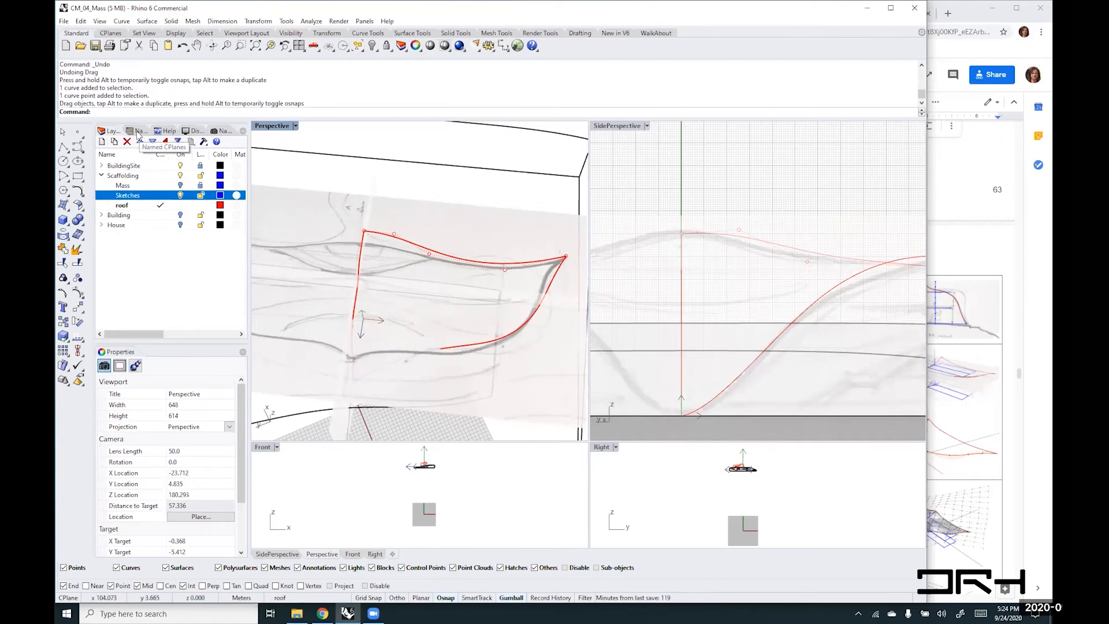
{"action": "right_click_drag", "start_coordinate": [417, 288], "coordinate": [428, 301]}
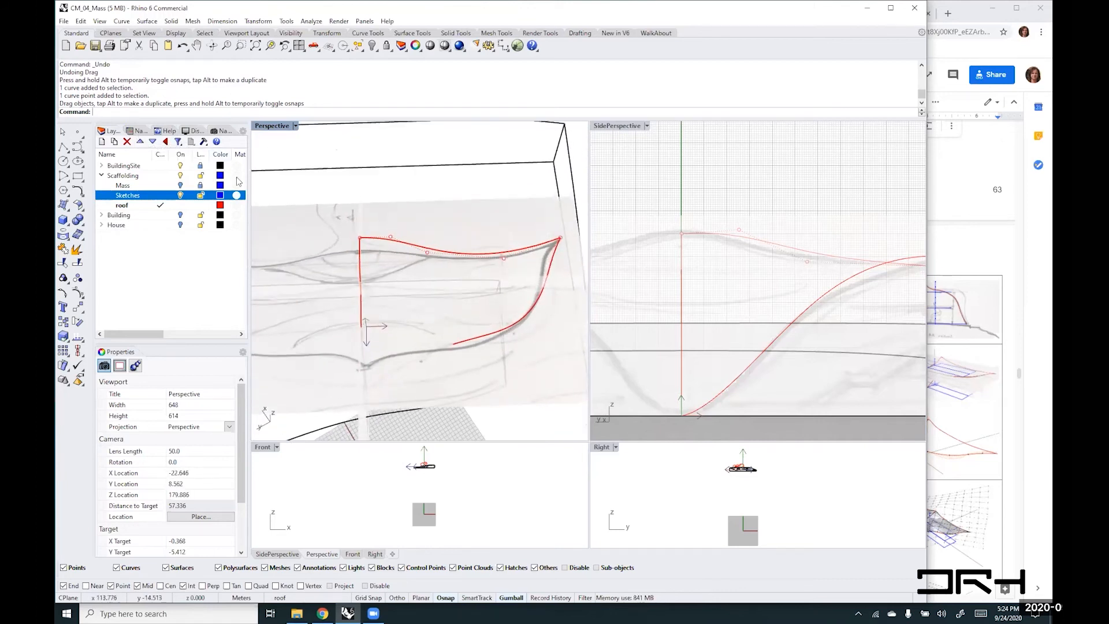
{"action": "left_click", "coordinate": [139, 133]}
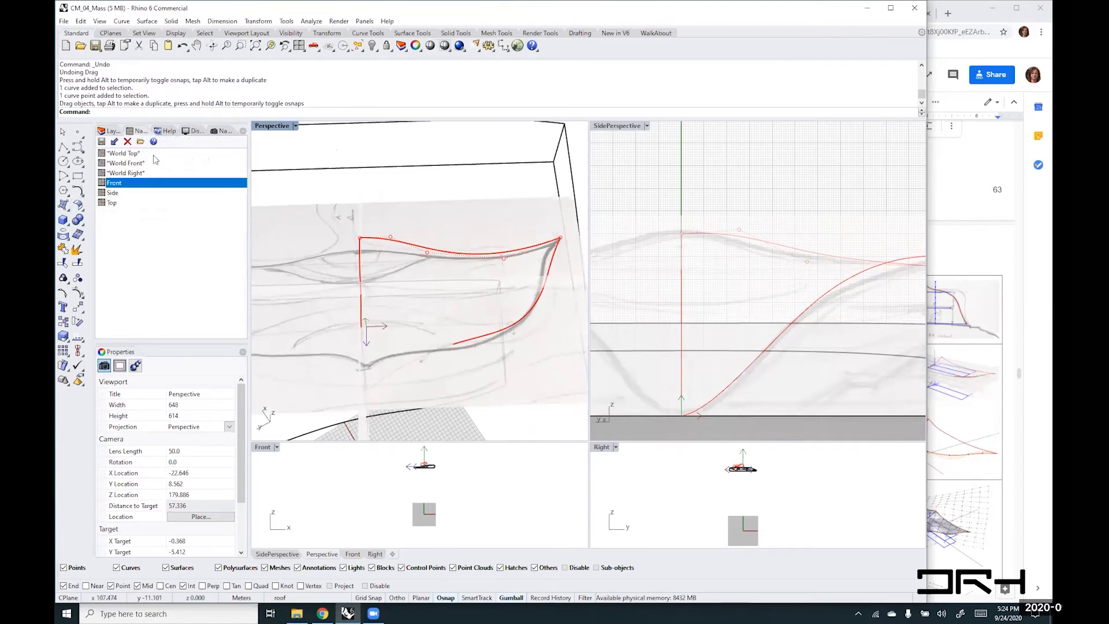
{"action": "double_click", "coordinate": [112, 202]}
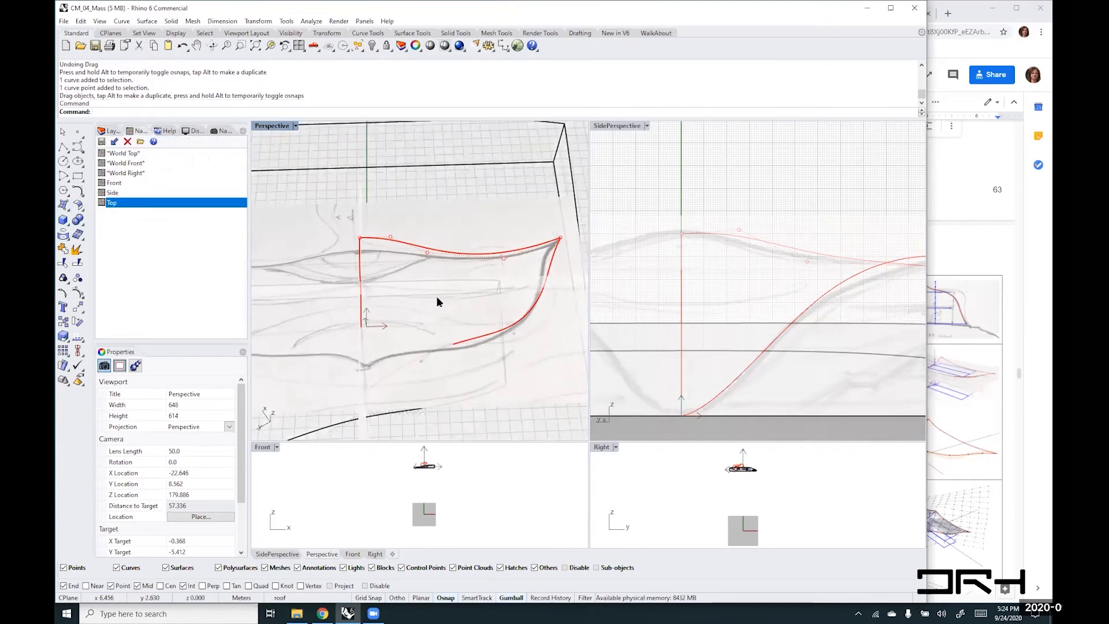
- Set the Perspective viewport to a plan view of the Top construction plane, framed on the roof curves
{"action": "scroll", "coordinate": [444, 304], "scroll_direction": "down", "scroll_amount": 5}
{"action": "right_click", "coordinate": [421, 186]}
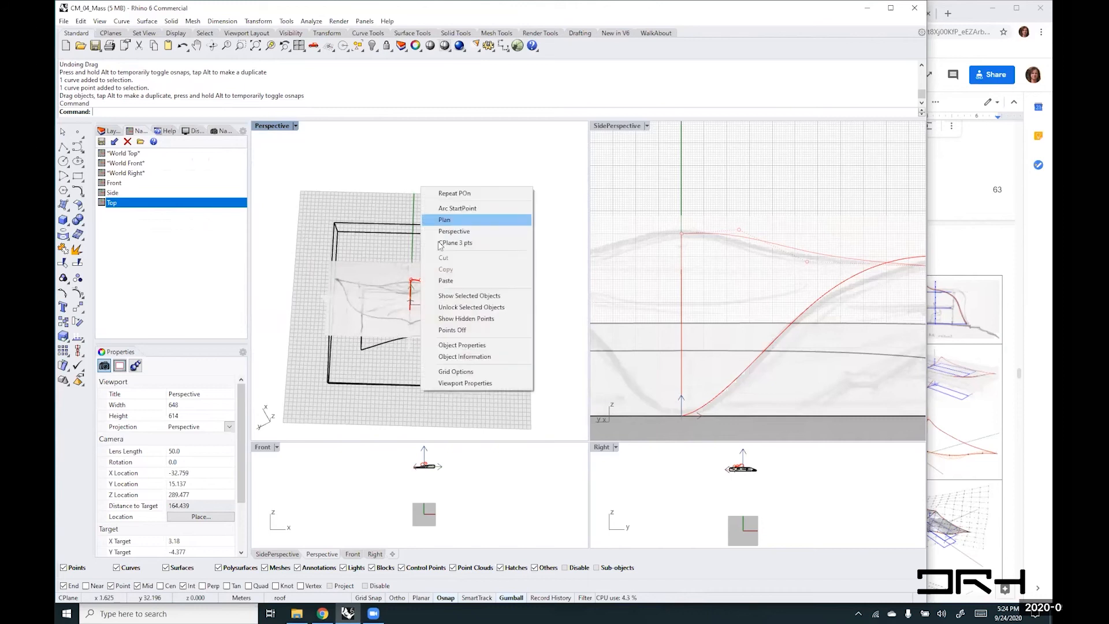
{"action": "left_click", "coordinate": [445, 218]}
{"action": "scroll", "coordinate": [440, 322], "scroll_direction": "up", "scroll_amount": 6}
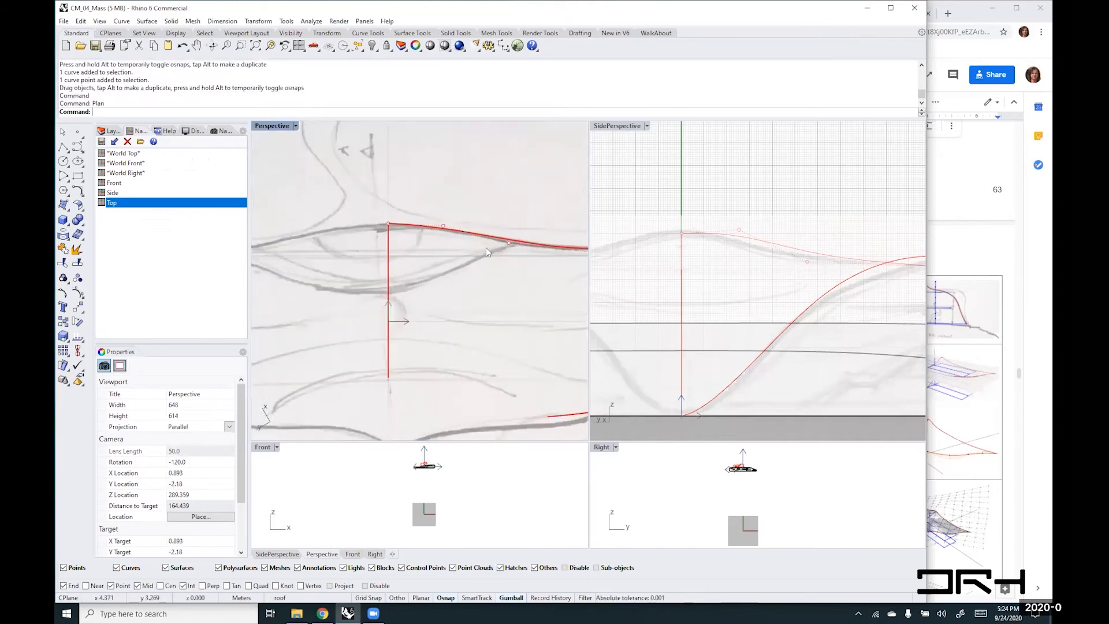
- Lock the Sketches layer so the sketch surfaces cannot be selected
{"action": "left_click", "coordinate": [494, 196]}
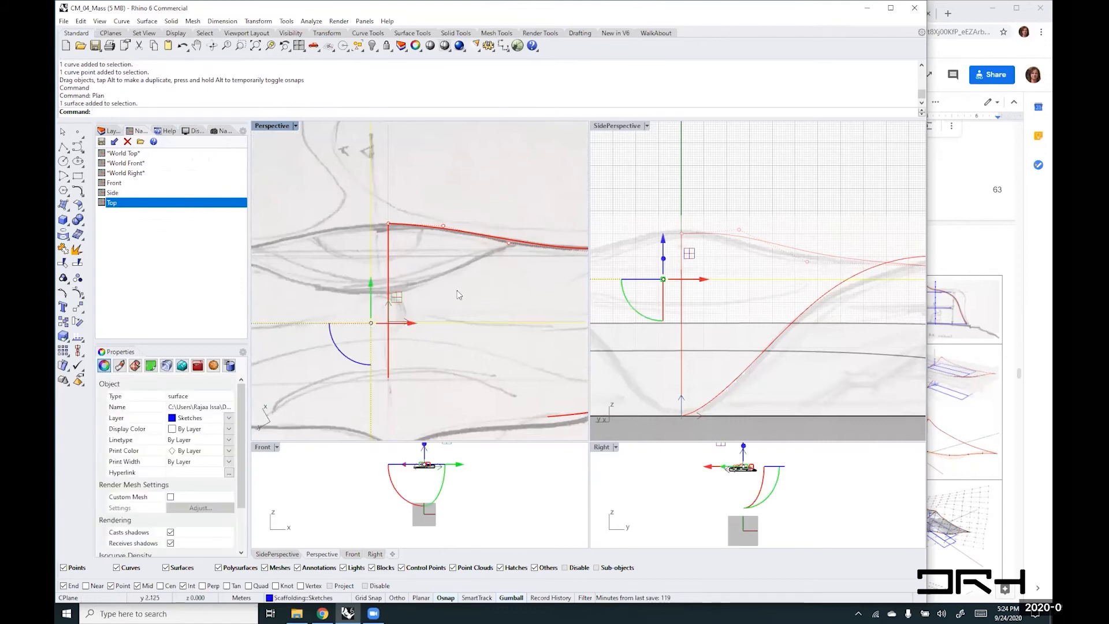
{"action": "left_click", "coordinate": [109, 131]}
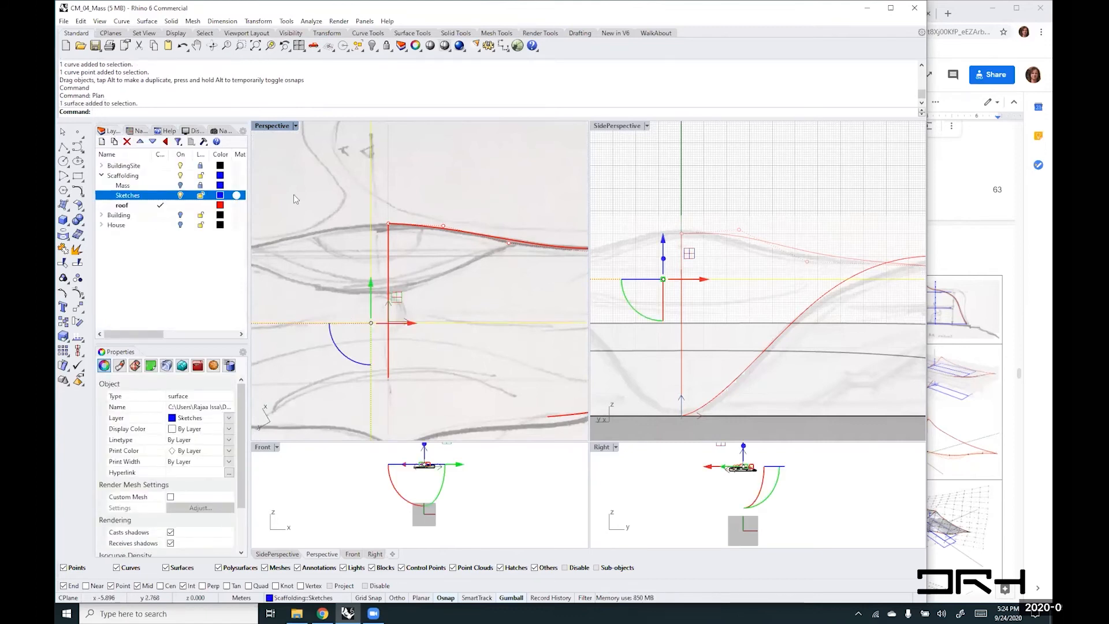
{"action": "left_click", "coordinate": [201, 195]}
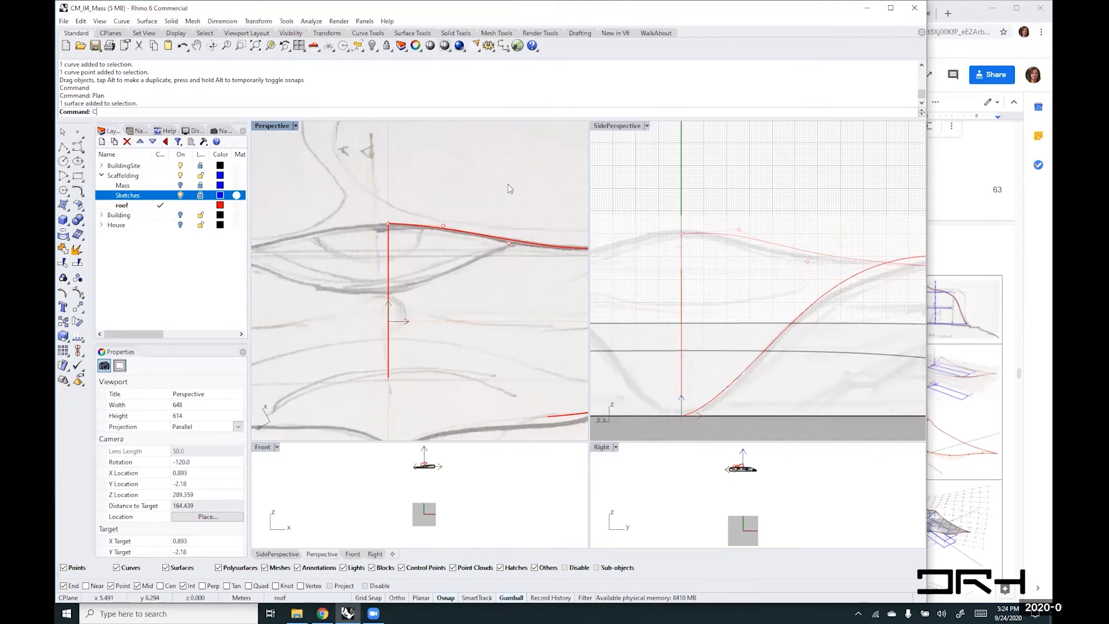
- With the Near snap enabled, draw a degree-3 curve along the sketched inner arc from the far-side roof curve to the section curve
{"action": "key", "text": "Return"}
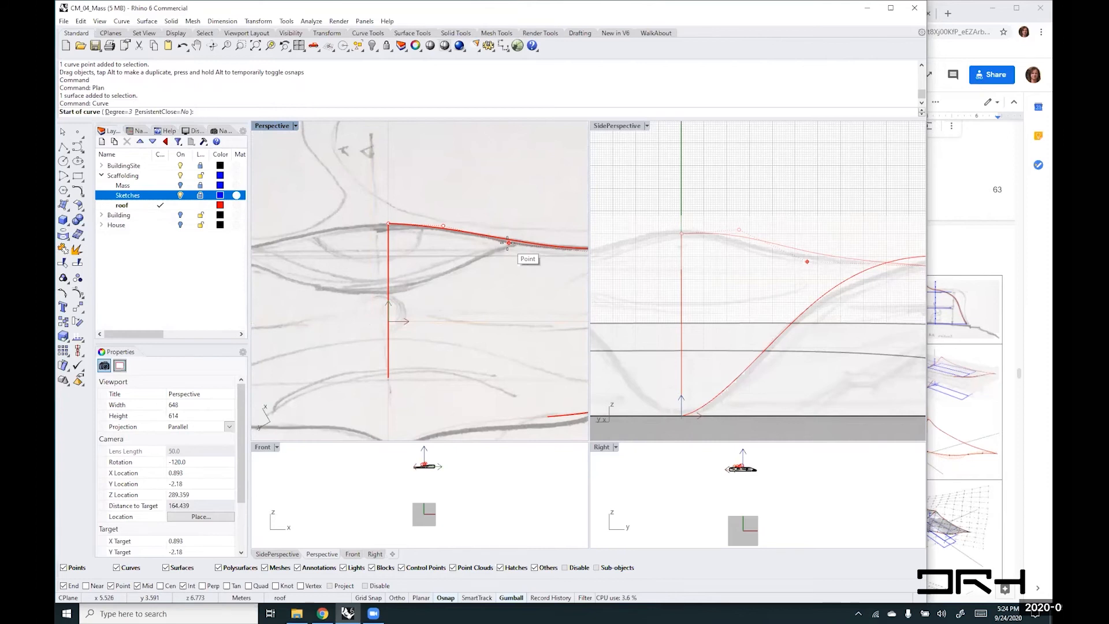
{"action": "key", "text": "Escape"}
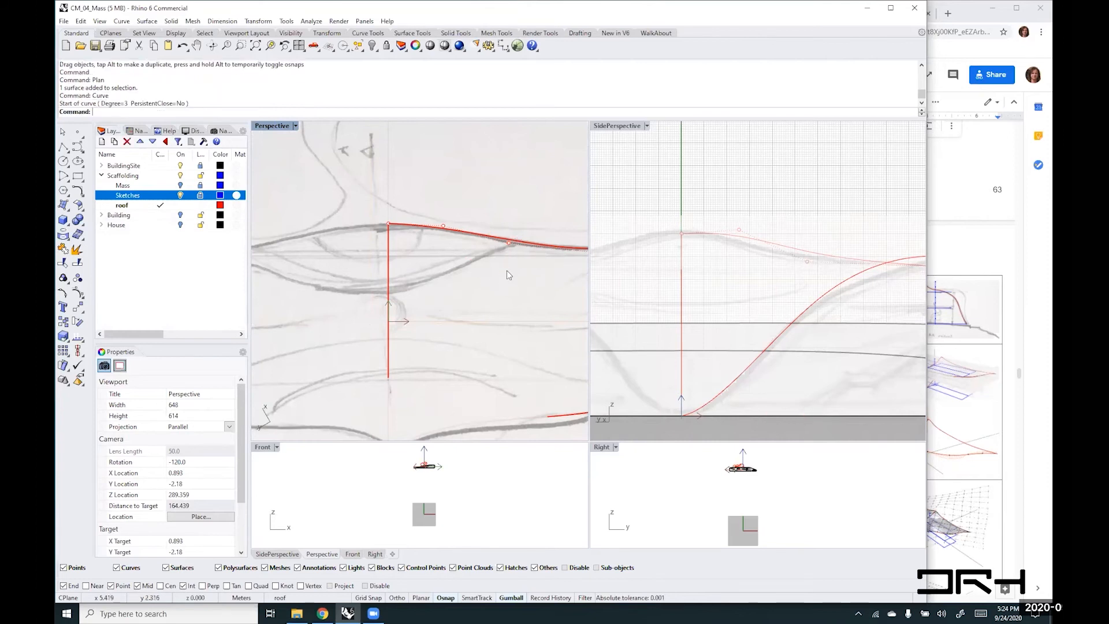
{"action": "key", "text": "Return"}
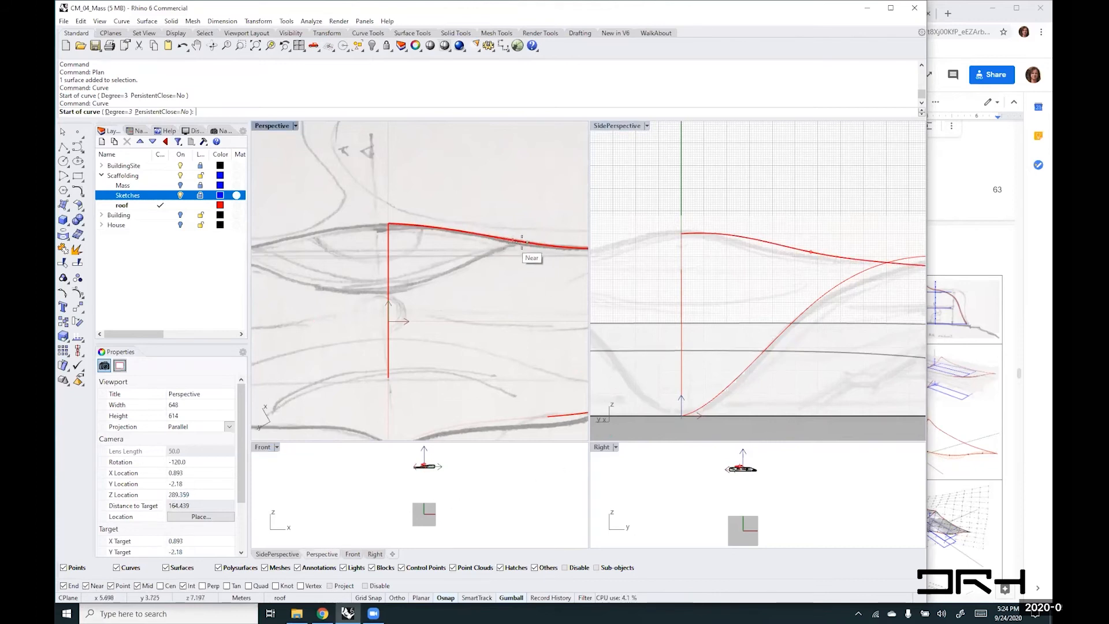
{"action": "left_click", "coordinate": [517, 241]}
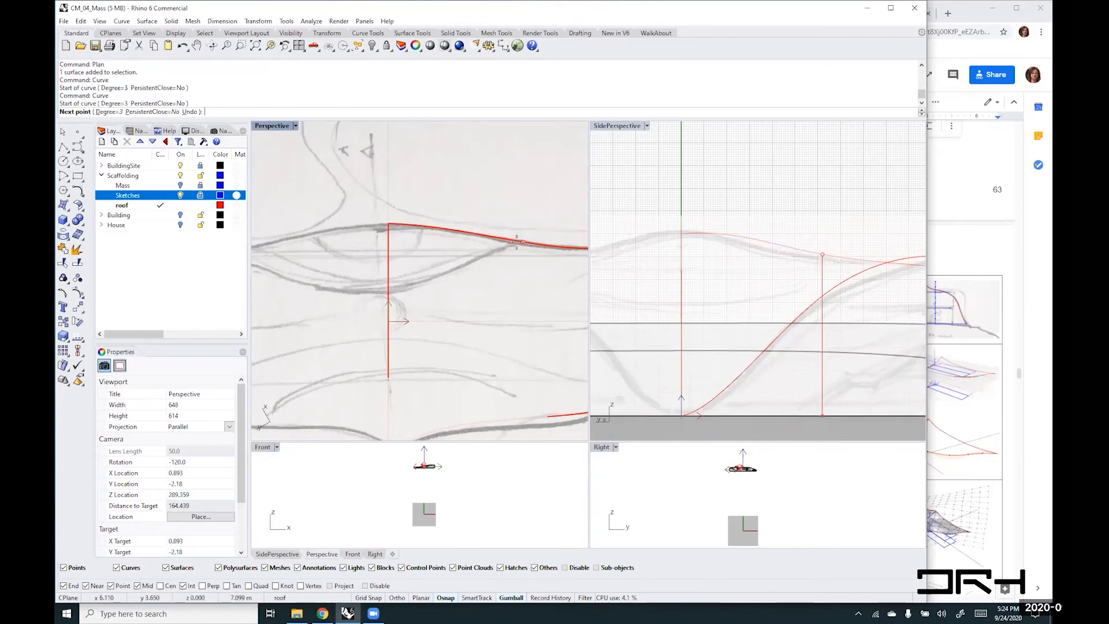
{"action": "left_click", "coordinate": [458, 265]}
{"action": "left_click", "coordinate": [435, 284]}
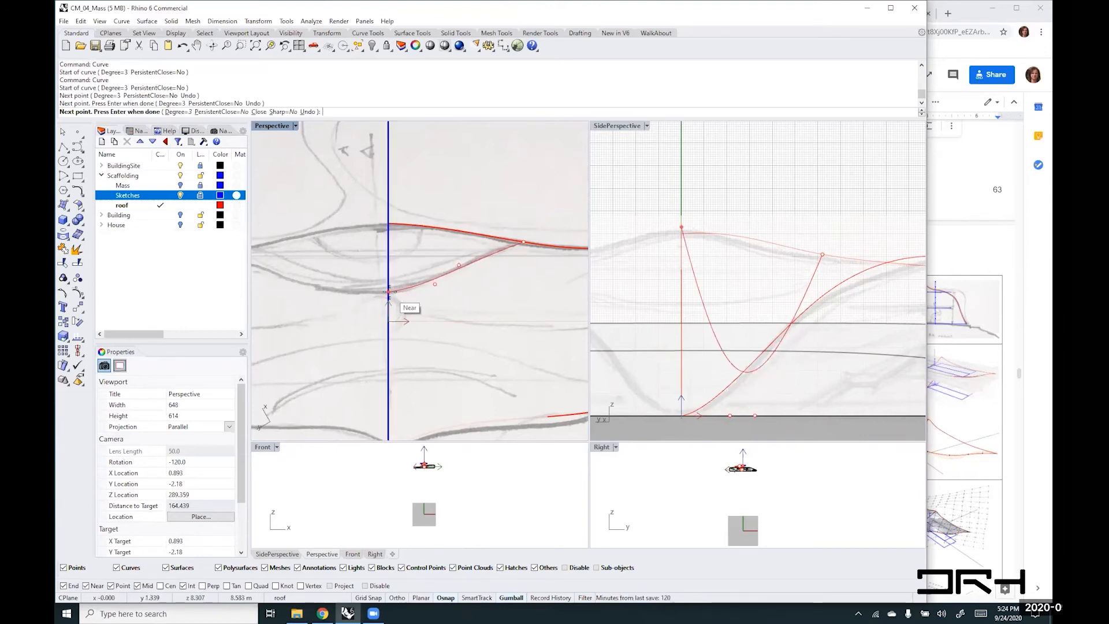
{"action": "left_click", "coordinate": [389, 291]}
{"action": "key", "text": "Return"}
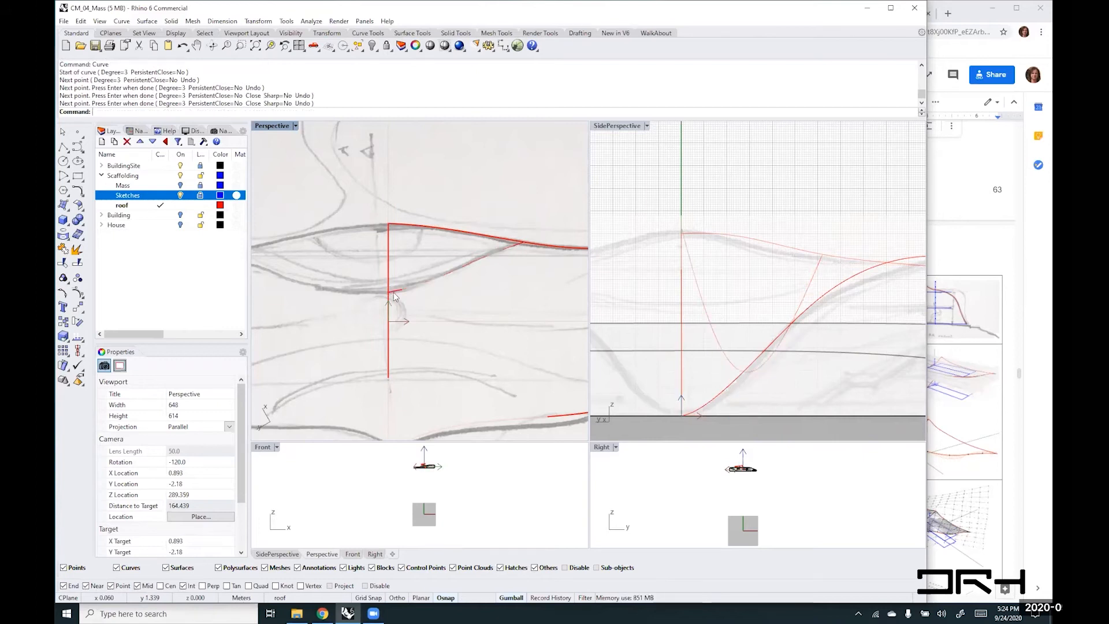
- Restore the saved SidePerspective view in the Perspective viewport and examine the new inner curve in 3D
{"action": "left_click", "coordinate": [718, 347]}
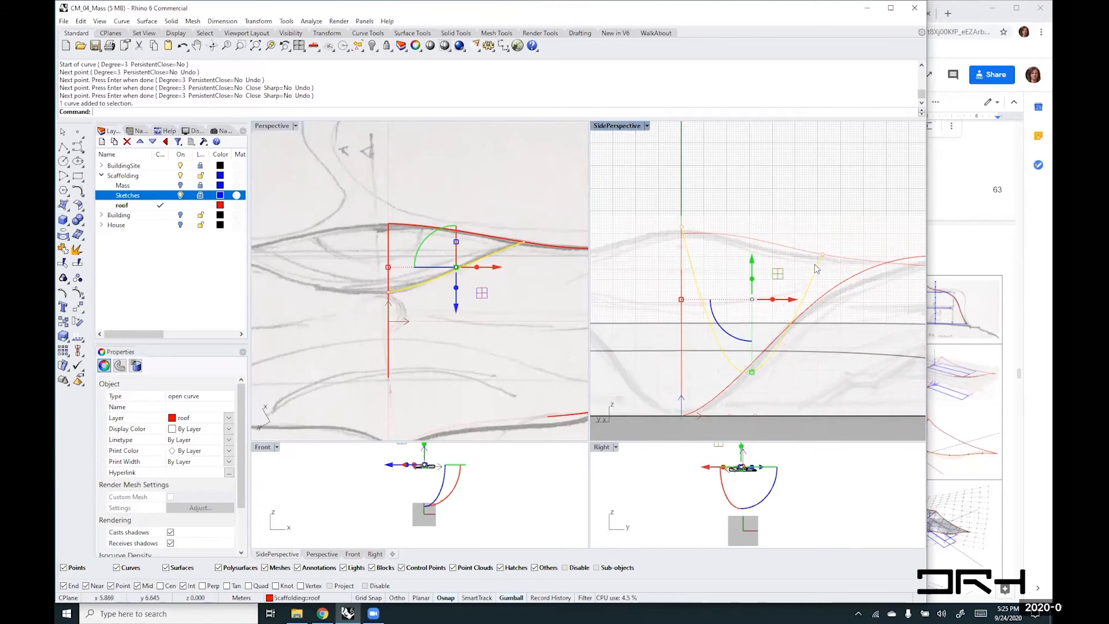
{"action": "left_click", "coordinate": [756, 161]}
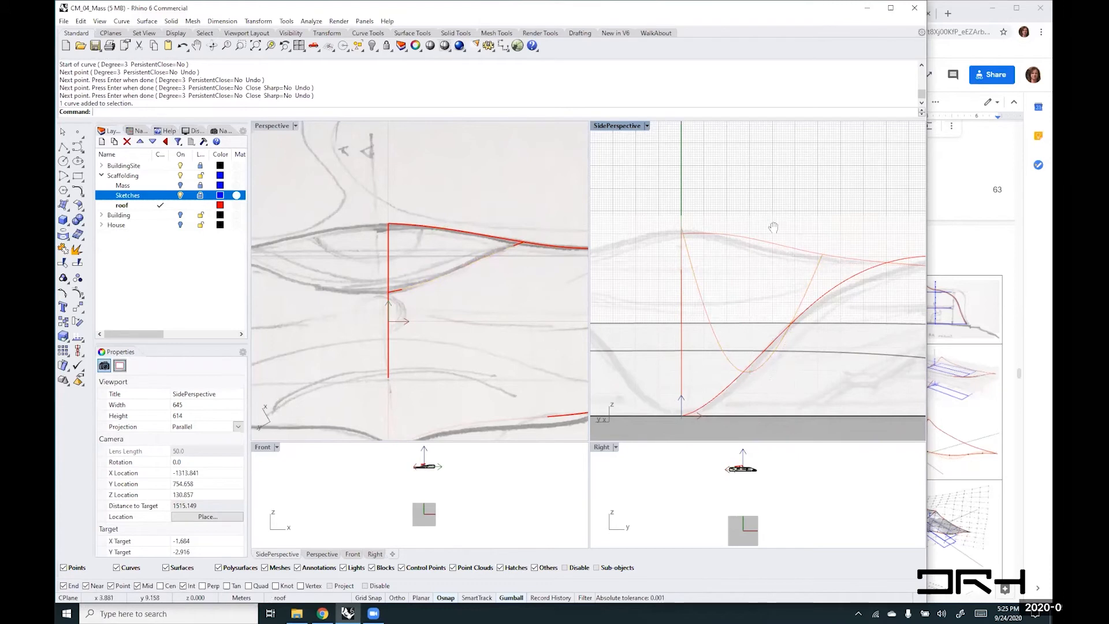
{"action": "right_click_drag", "start_coordinate": [773, 227], "coordinate": [805, 244]}
{"action": "scroll", "coordinate": [422, 220], "scroll_direction": "down", "scroll_amount": 6}
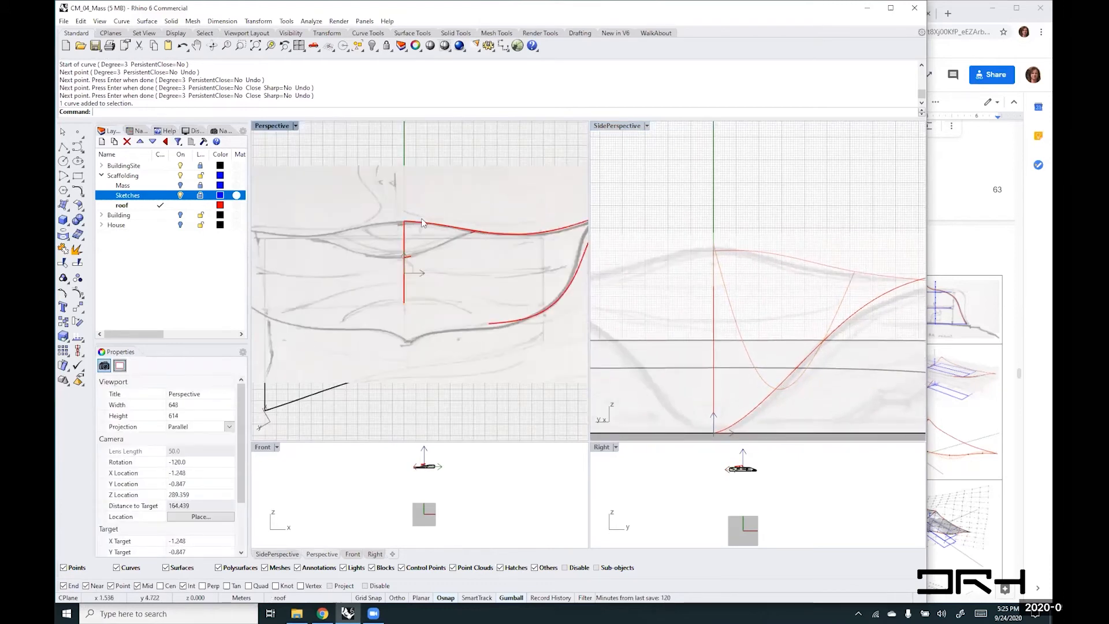
{"action": "scroll", "coordinate": [422, 222], "scroll_direction": "down", "scroll_amount": 4}
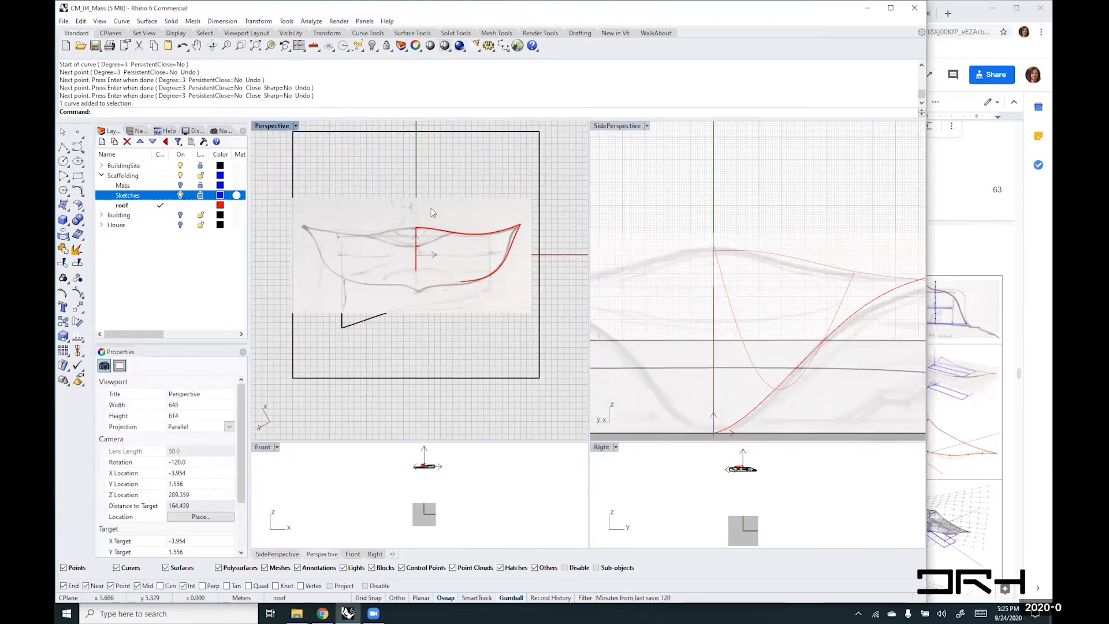
{"action": "right_click", "coordinate": [458, 171]}
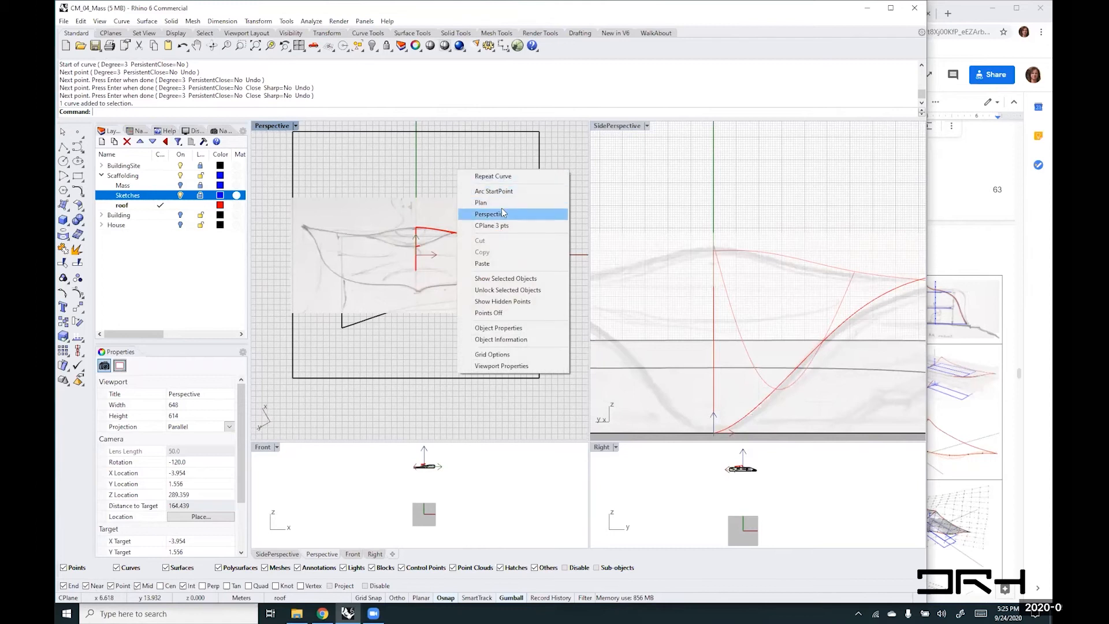
{"action": "left_click", "coordinate": [222, 130]}
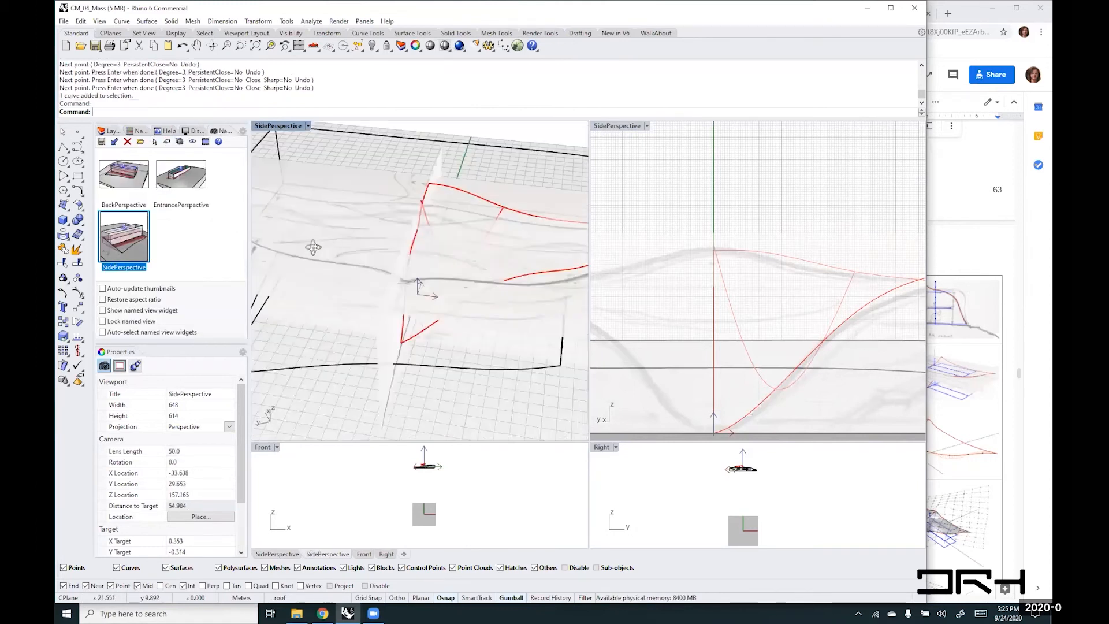
{"action": "scroll", "coordinate": [287, 185], "scroll_direction": "up", "scroll_amount": 8}
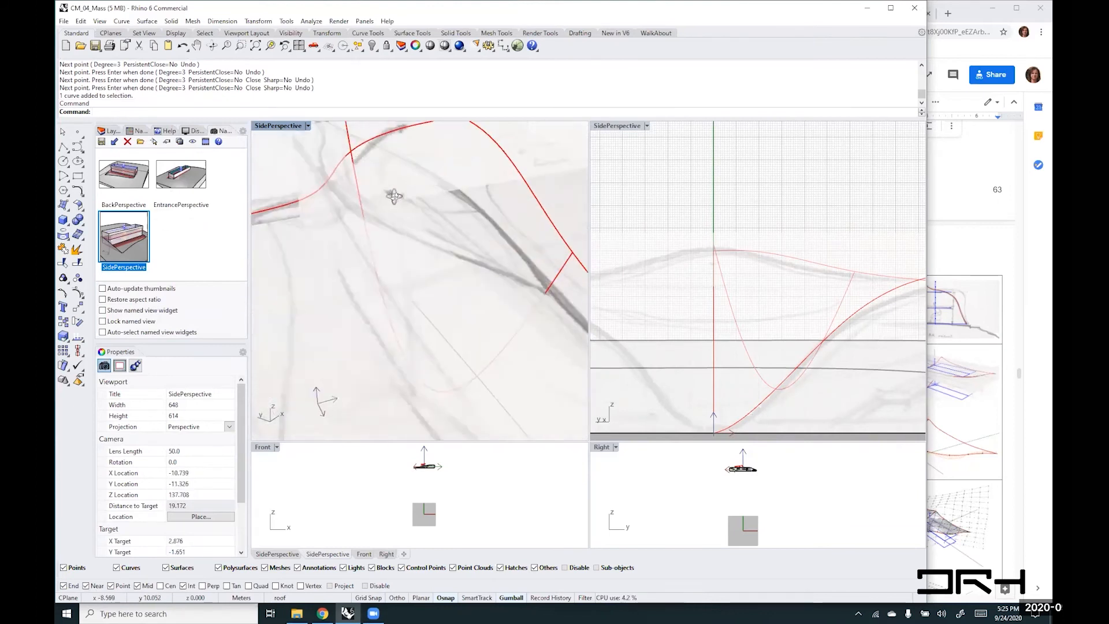
{"action": "right_click_drag", "start_coordinate": [278, 214], "coordinate": [526, 300]}
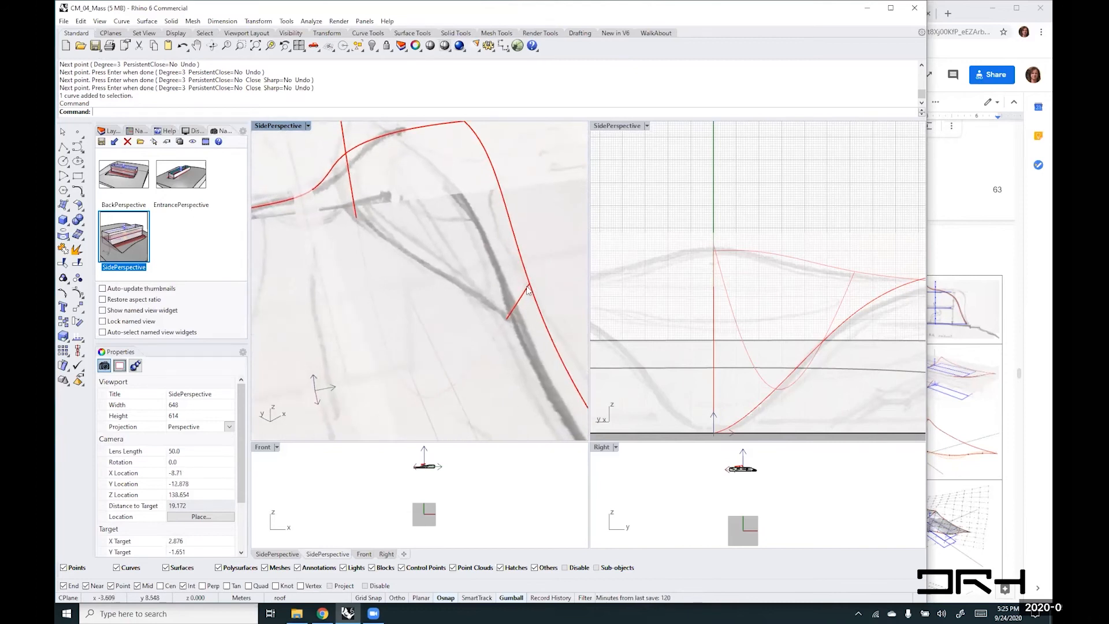
- Create a large horizontal plane starting at the inner curve's endpoint on the far-side roof curve
{"action": "type", "text": "e"}
{"action": "key", "text": "Return"}
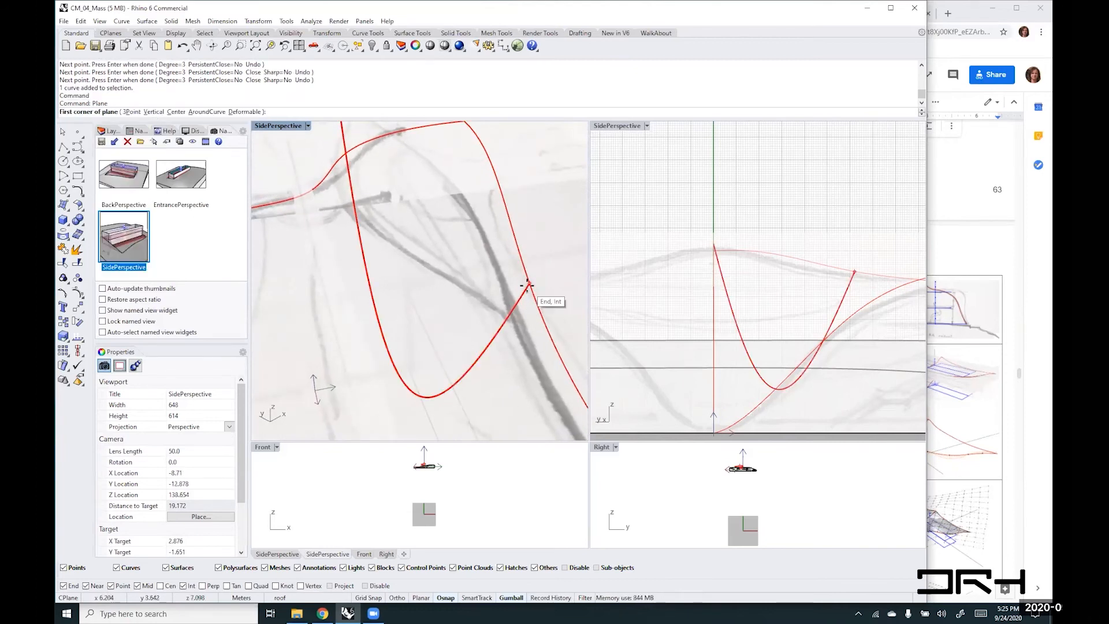
{"action": "left_click", "coordinate": [527, 284]}
{"action": "scroll", "coordinate": [527, 285], "scroll_direction": "down", "scroll_amount": 6}
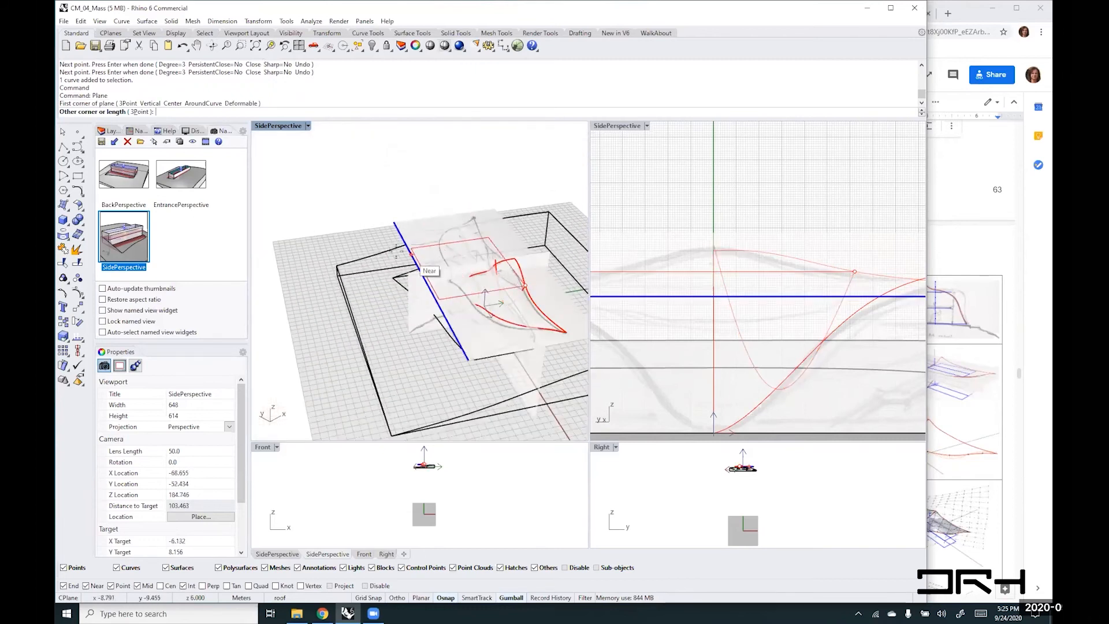
{"action": "left_click", "coordinate": [368, 213]}
- Move the plane sideways and towards the far side so it covers the inner curve in plan
{"action": "right_click_drag", "start_coordinate": [391, 218], "coordinate": [531, 293]}
{"action": "left_click", "coordinate": [488, 292]}
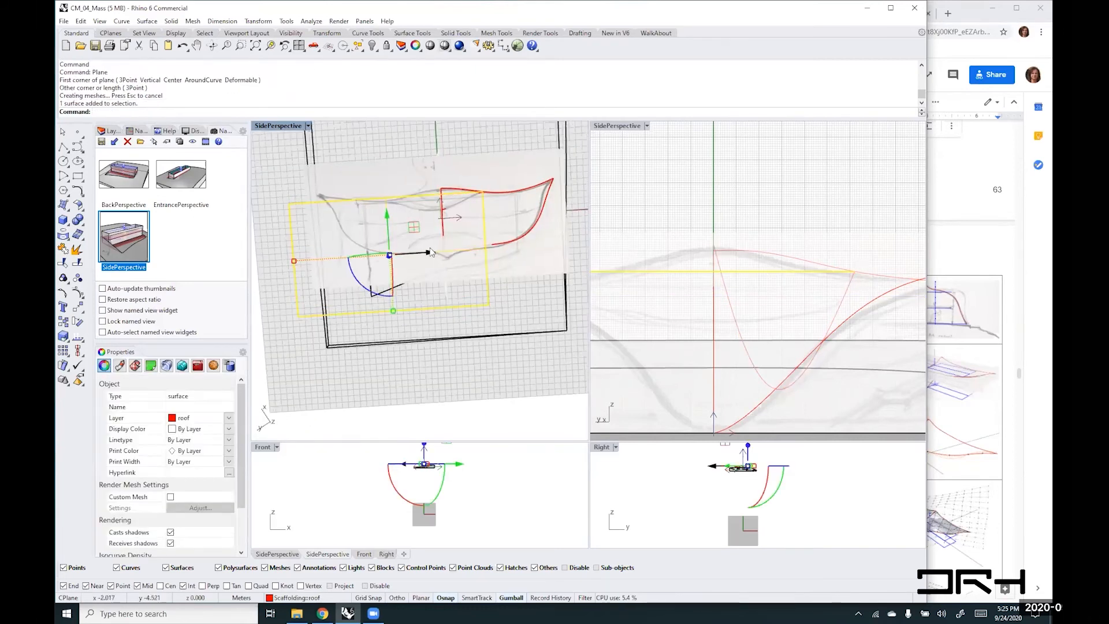
{"action": "left_click_drag", "start_coordinate": [430, 252], "coordinate": [494, 252]}
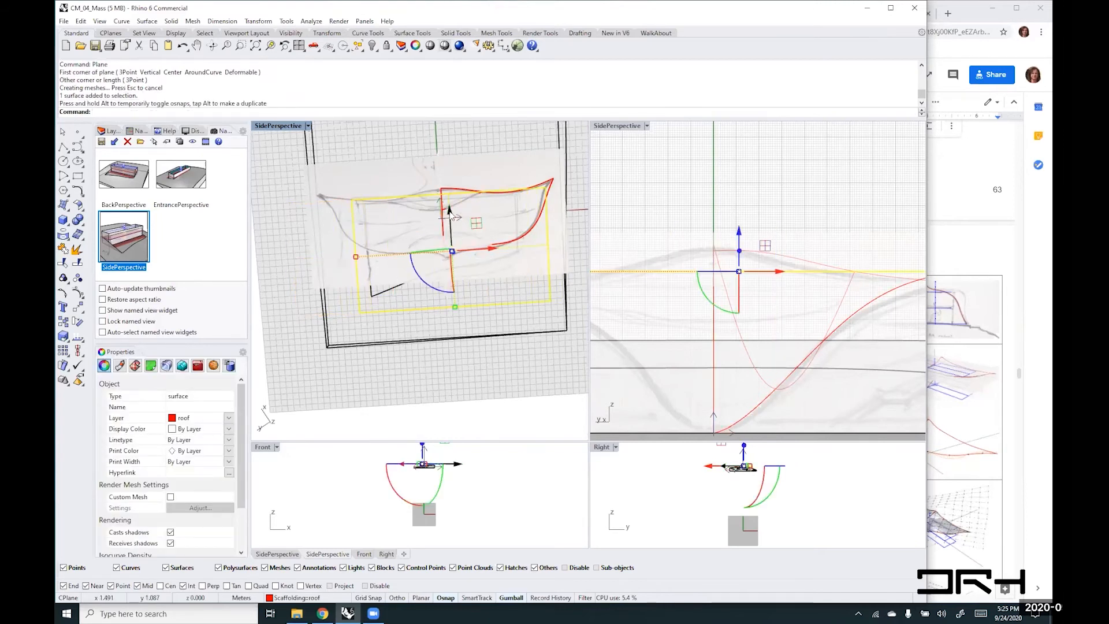
{"action": "left_click_drag", "start_coordinate": [449, 213], "coordinate": [446, 156]}
{"action": "left_click", "coordinate": [531, 303]}
- Project the inner curve onto the horizontal plane along the construction plane's Z direction, with the input curve deleted
{"action": "right_click_drag", "start_coordinate": [535, 307], "coordinate": [493, 257]}
{"action": "scroll", "coordinate": [391, 265], "scroll_direction": "up", "scroll_amount": 13}
{"action": "scroll", "coordinate": [432, 312], "scroll_direction": "down", "scroll_amount": 7}
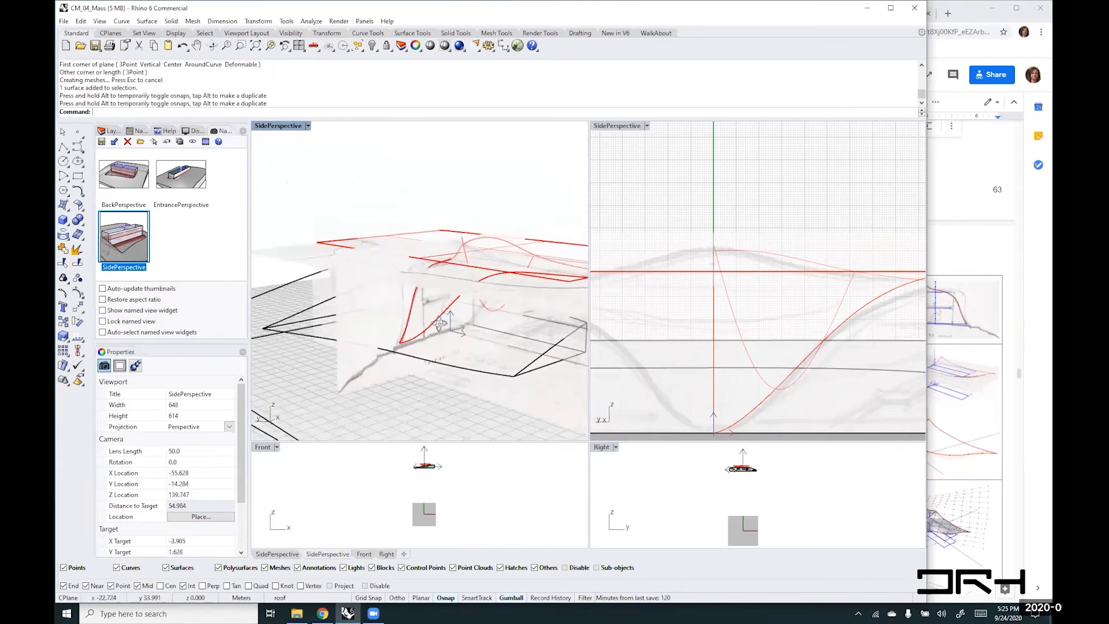
{"action": "scroll", "coordinate": [513, 215], "scroll_direction": "down", "scroll_amount": 2}
{"action": "right_click_drag", "start_coordinate": [486, 216], "coordinate": [534, 272]}
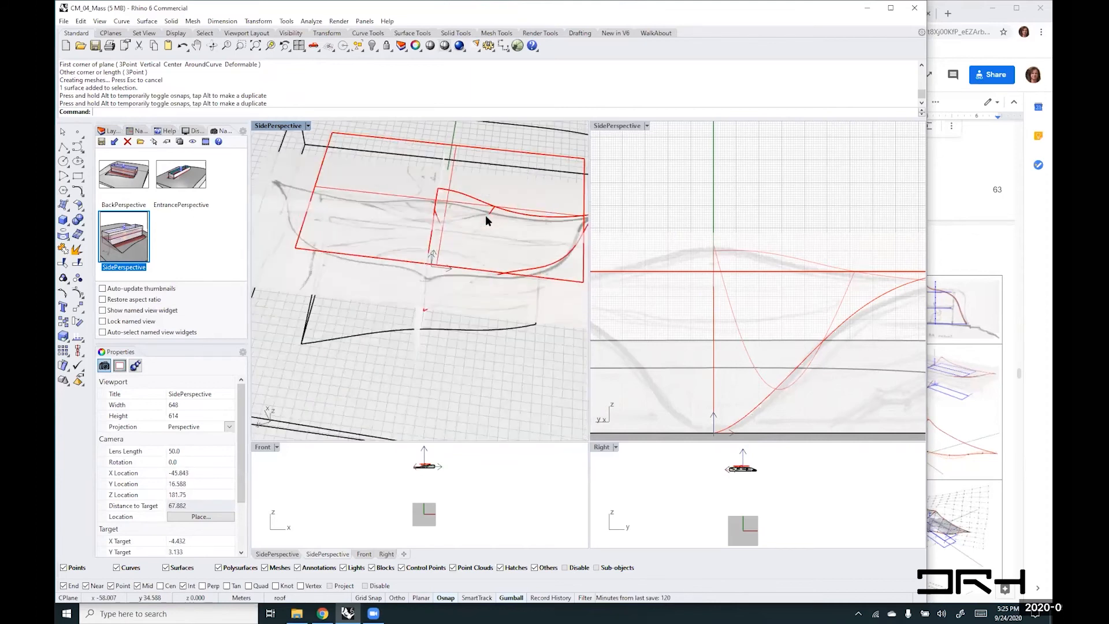
{"action": "scroll", "coordinate": [485, 215], "scroll_direction": "up", "scroll_amount": 4}
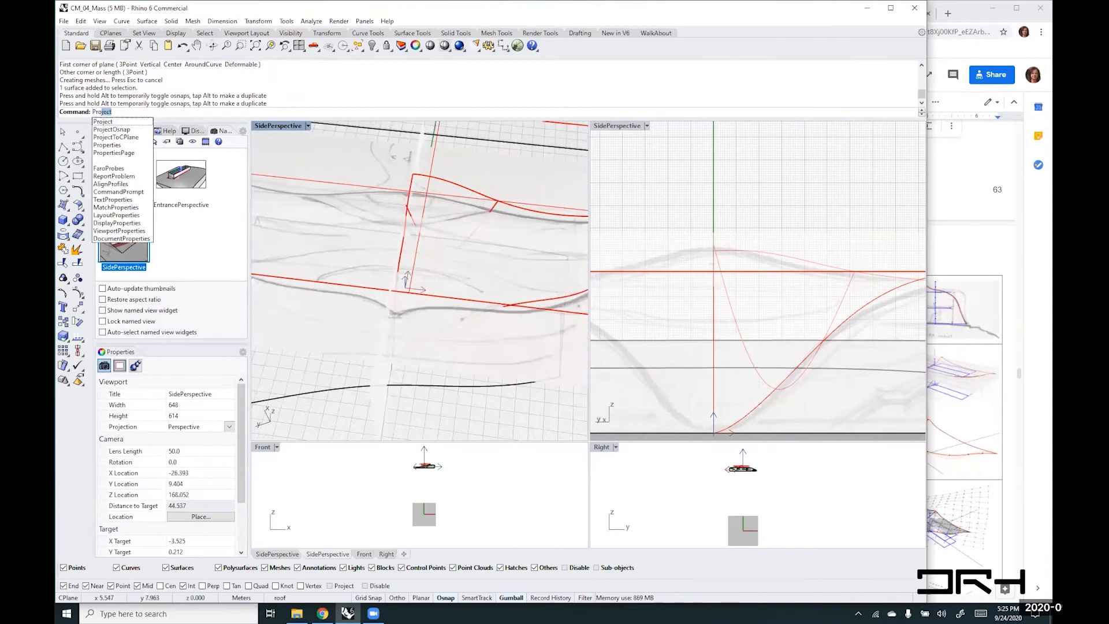
{"action": "key", "text": "Return"}
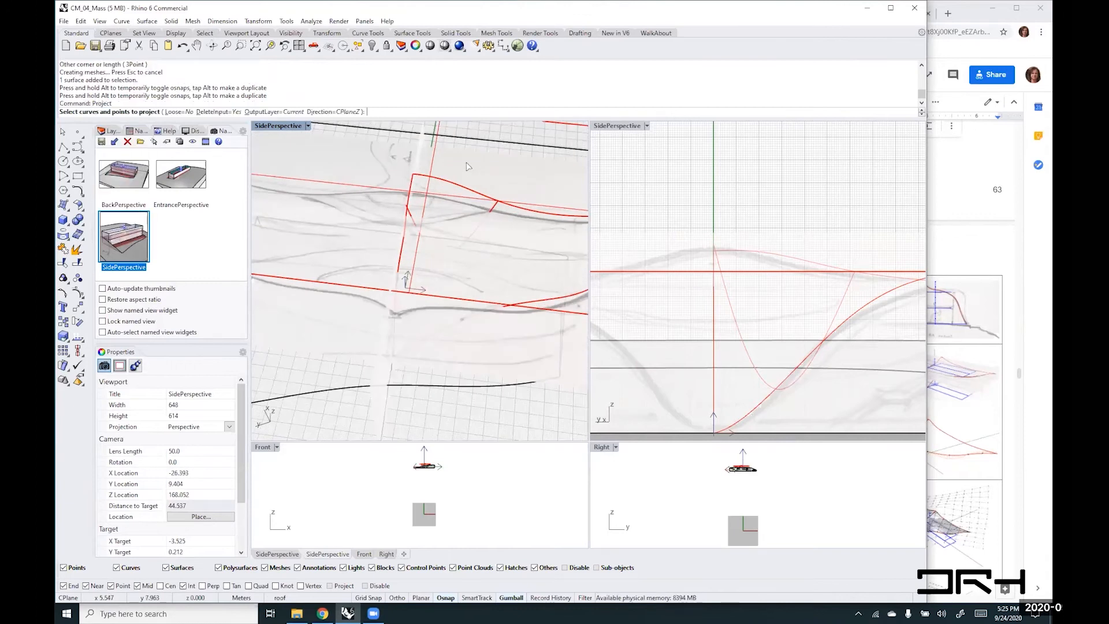
{"action": "left_click", "coordinate": [491, 209]}
{"action": "key", "text": "Return"}
{"action": "right_click_drag", "start_coordinate": [477, 190], "coordinate": [444, 157]}
{"action": "left_click", "coordinate": [464, 150]}
{"action": "key", "text": "Return"}
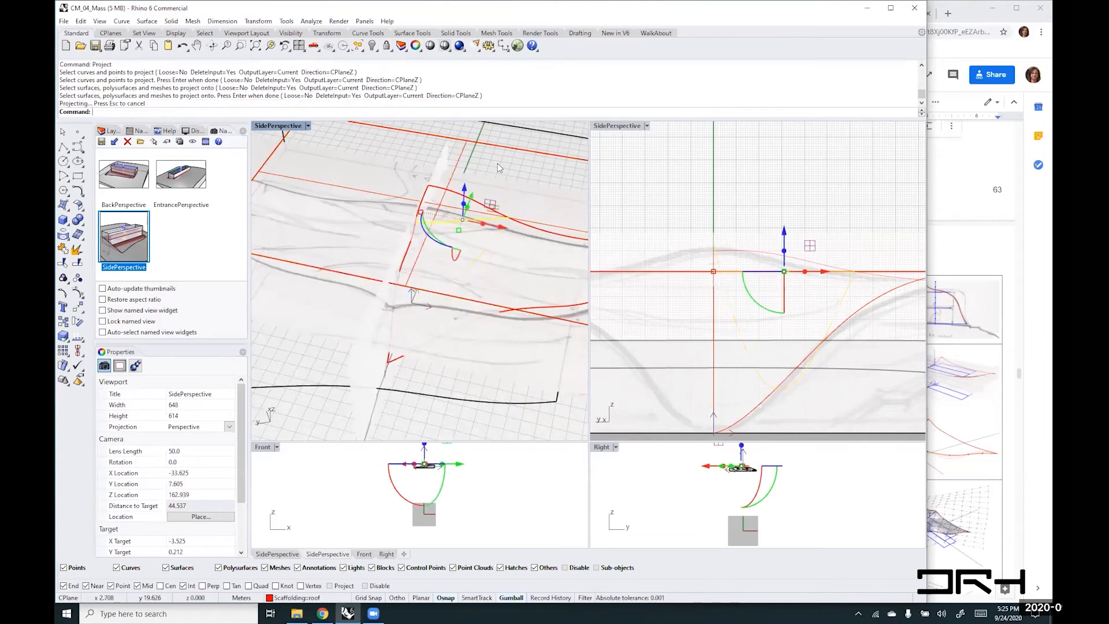
{"action": "key", "text": "Escape"}
- Move the projected curve's end control point near the centreline onto the section curve
{"action": "right_click_drag", "start_coordinate": [429, 229], "coordinate": [486, 250]}
{"action": "scroll", "coordinate": [492, 165], "scroll_direction": "up", "scroll_amount": 12}
{"action": "scroll", "coordinate": [493, 165], "scroll_direction": "down", "scroll_amount": 2}
{"action": "scroll", "coordinate": [279, 287], "scroll_direction": "down", "scroll_amount": 6}
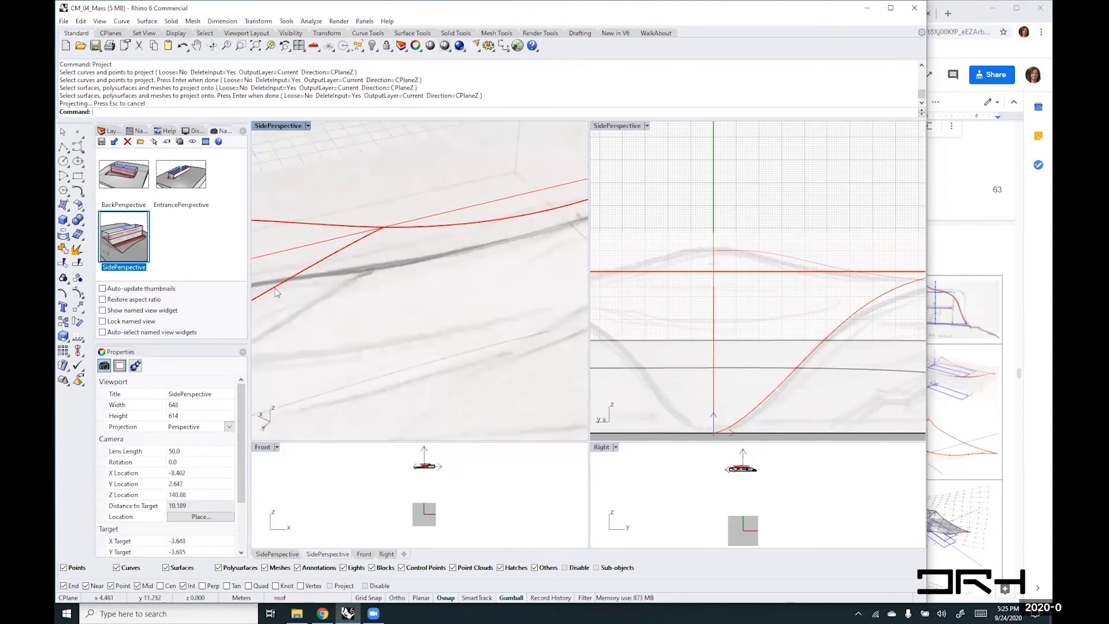
{"action": "right_click_drag", "start_coordinate": [371, 284], "coordinate": [511, 292], "text": "shift"}
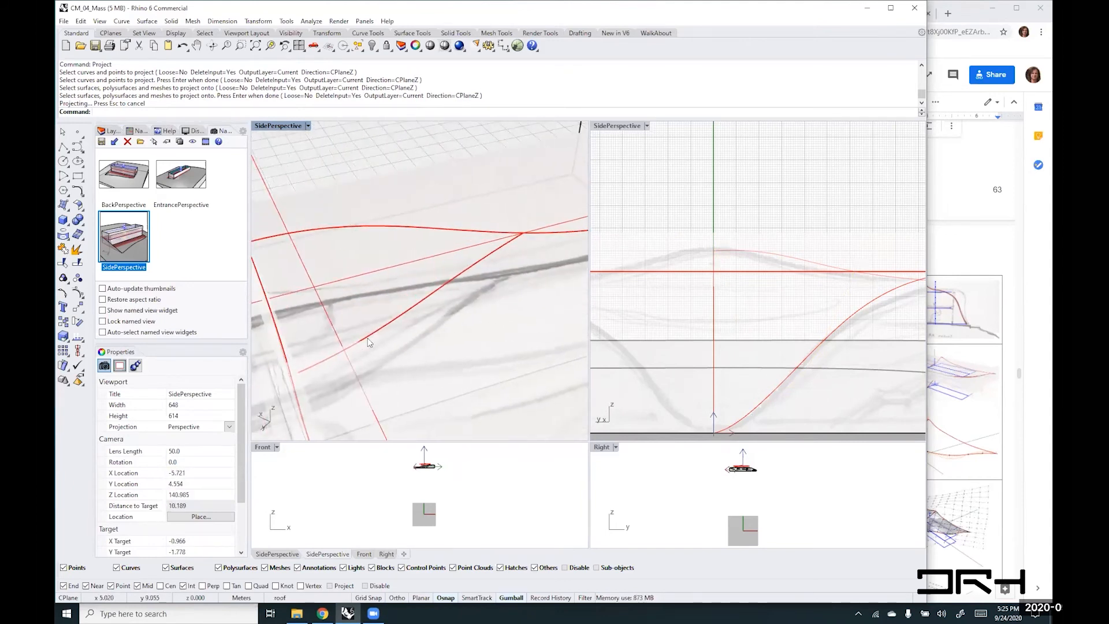
{"action": "left_click", "coordinate": [307, 367]}
{"action": "right_click_drag", "start_coordinate": [369, 391], "coordinate": [344, 360]}
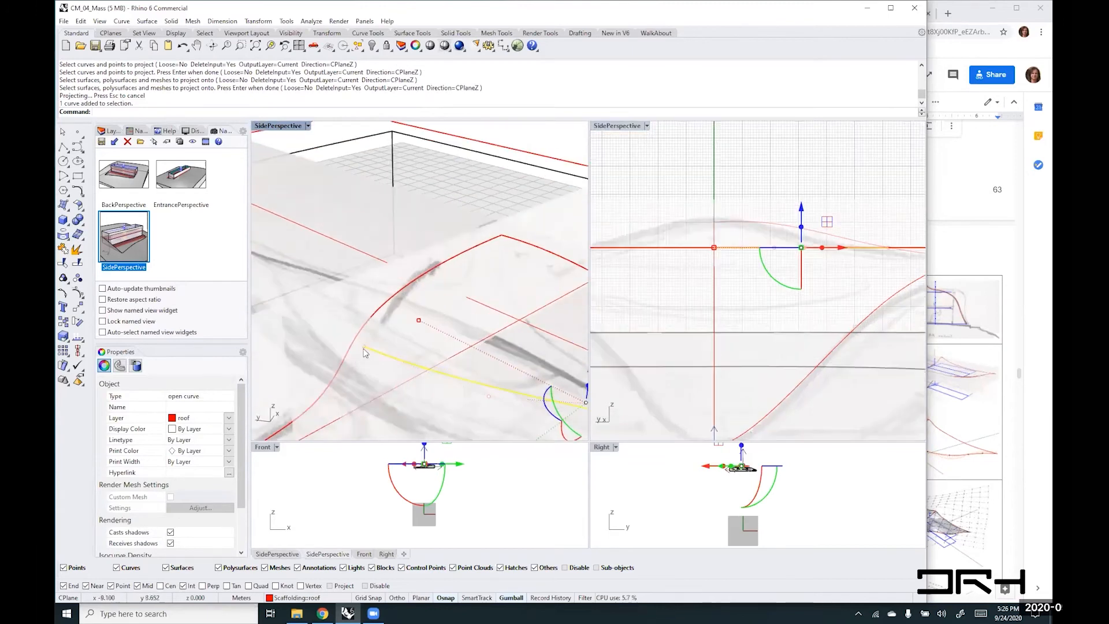
{"action": "left_click", "coordinate": [364, 348], "text": "ctrl+shift"}
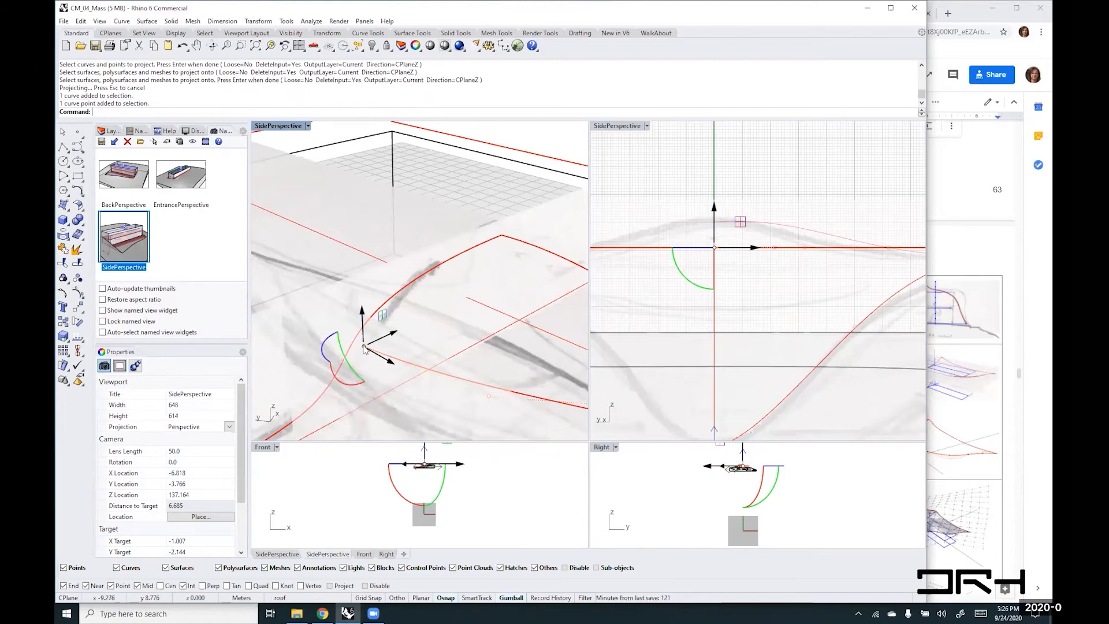
{"action": "left_click_drag", "start_coordinate": [364, 349], "coordinate": [351, 345]}
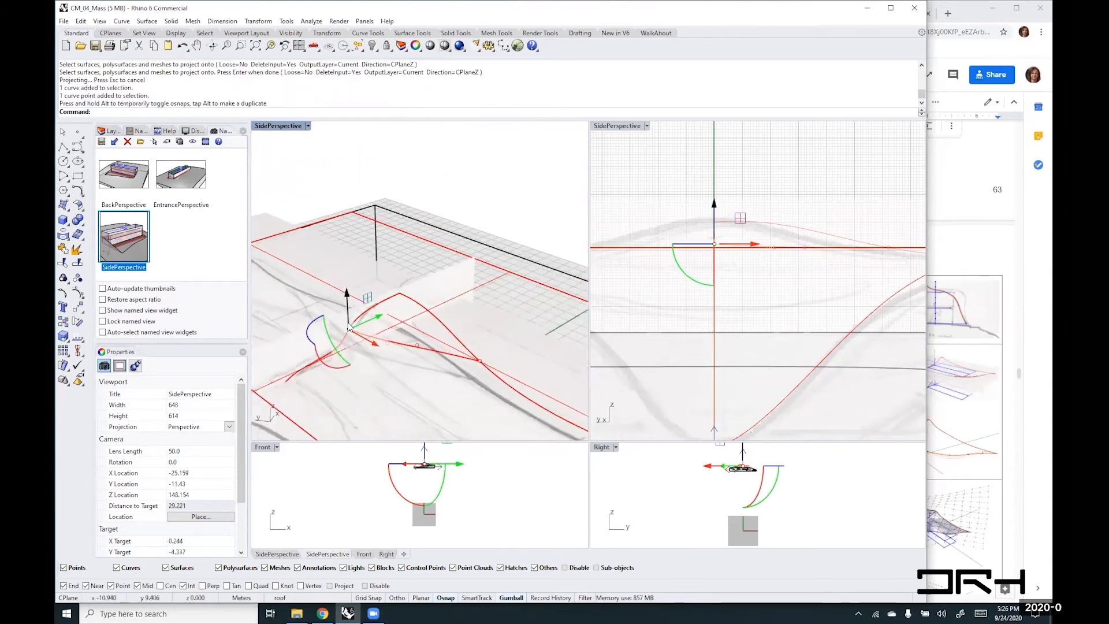
- Delete the horizontal helper plane, keeping the projected curve
{"action": "scroll", "coordinate": [426, 240], "scroll_direction": "down", "scroll_amount": 8}
{"action": "key", "text": "Escape"}
{"action": "key", "text": "Escape"}
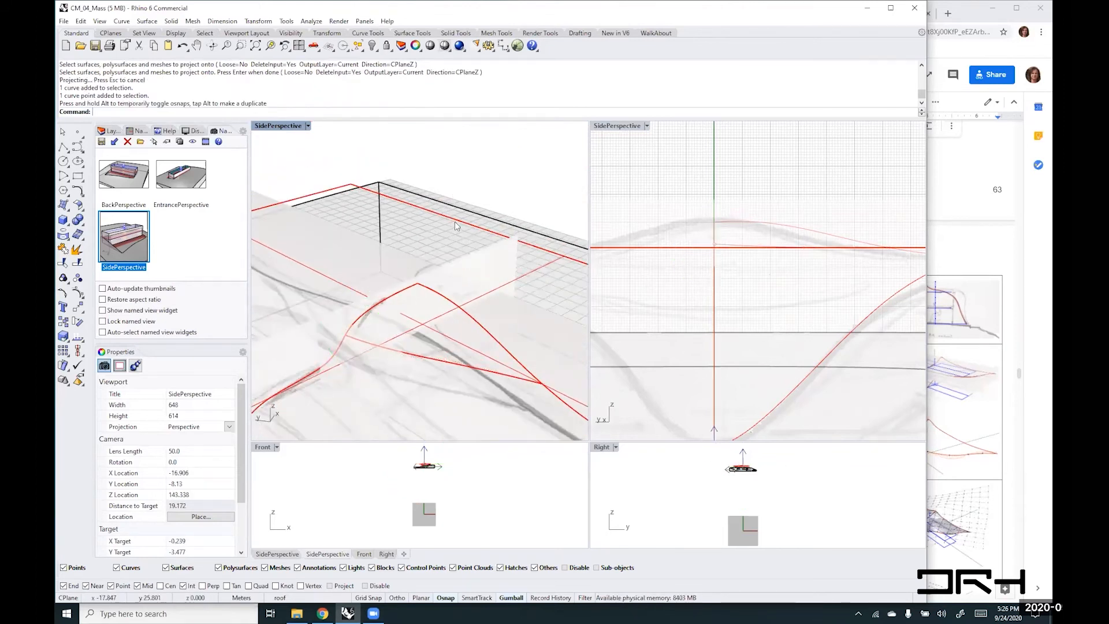
{"action": "left_click", "coordinate": [455, 221]}
{"action": "key", "text": "Delete"}
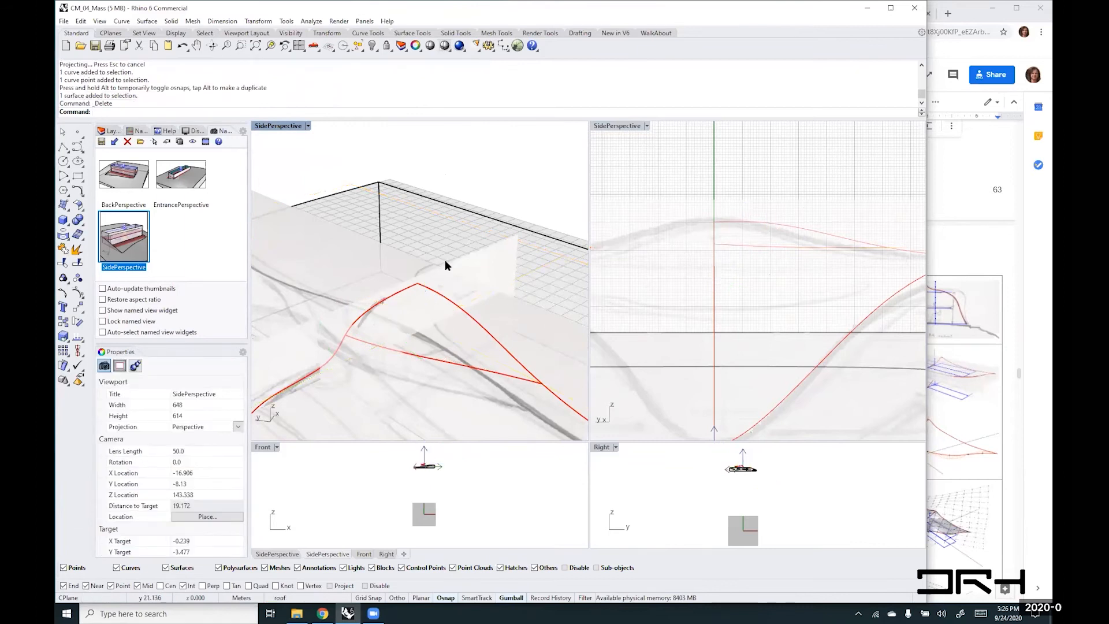
- Set the perspective view to the plan of its construction plane and compare the roof curves with the sketch
{"action": "right_click_drag", "start_coordinate": [445, 263], "coordinate": [418, 297]}
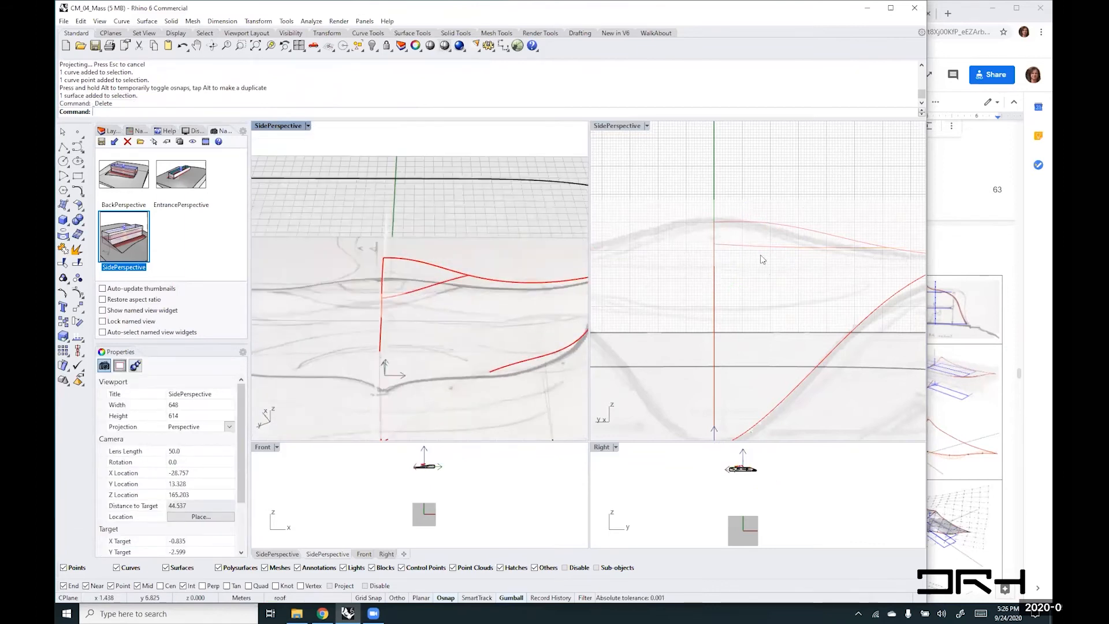
{"action": "right_click_drag", "start_coordinate": [765, 261], "coordinate": [760, 295]}
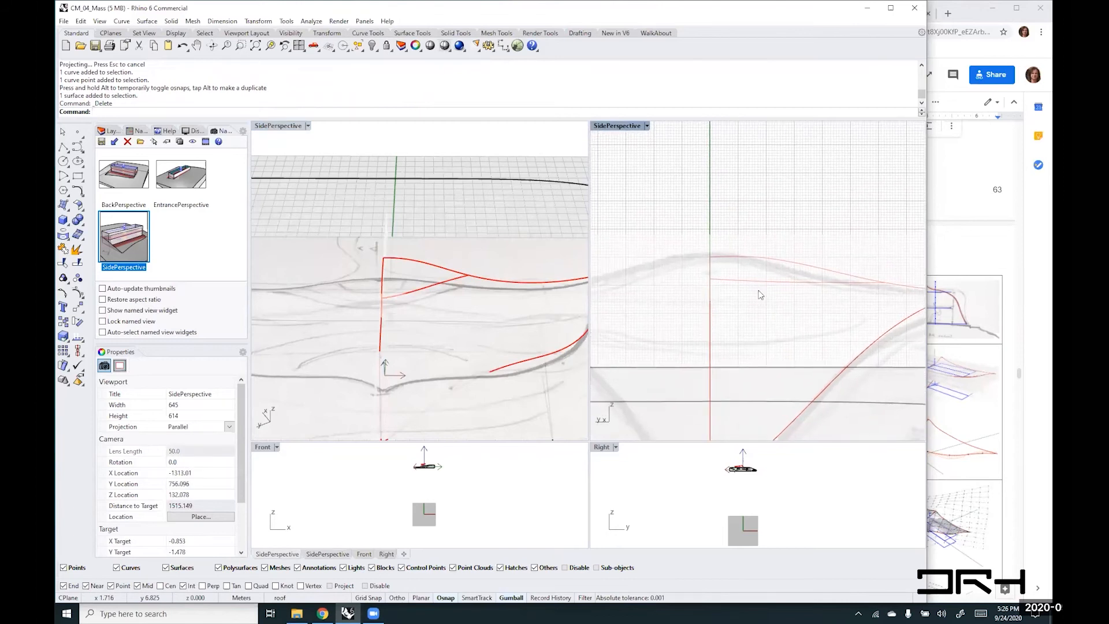
{"action": "left_click", "coordinate": [424, 292]}
{"action": "right_click_drag", "start_coordinate": [837, 312], "coordinate": [874, 277]}
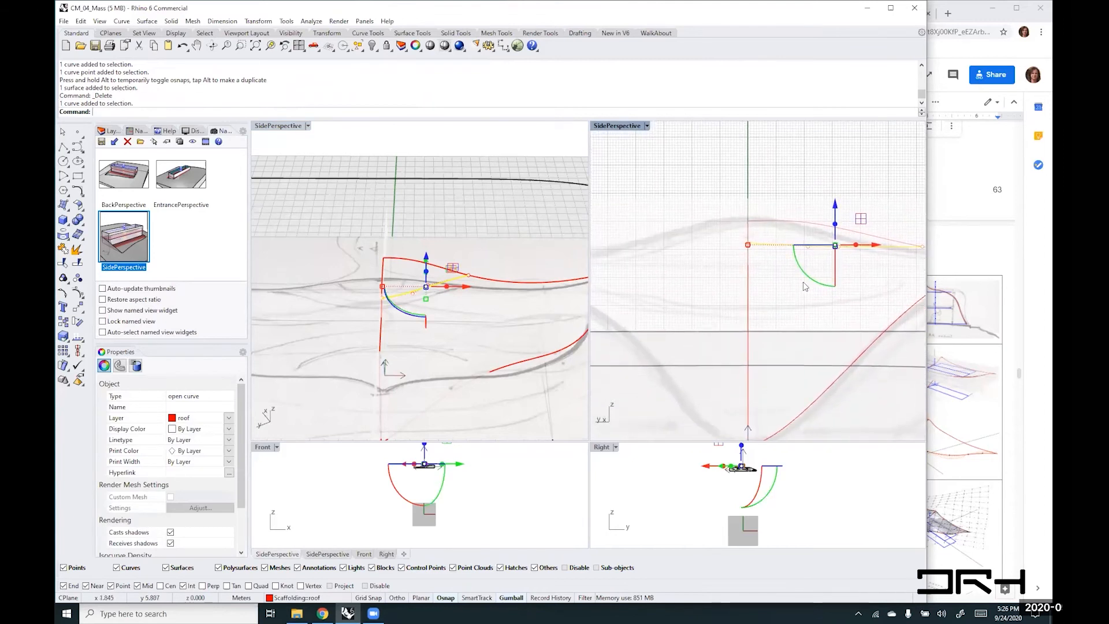
{"action": "right_click", "coordinate": [315, 207]}
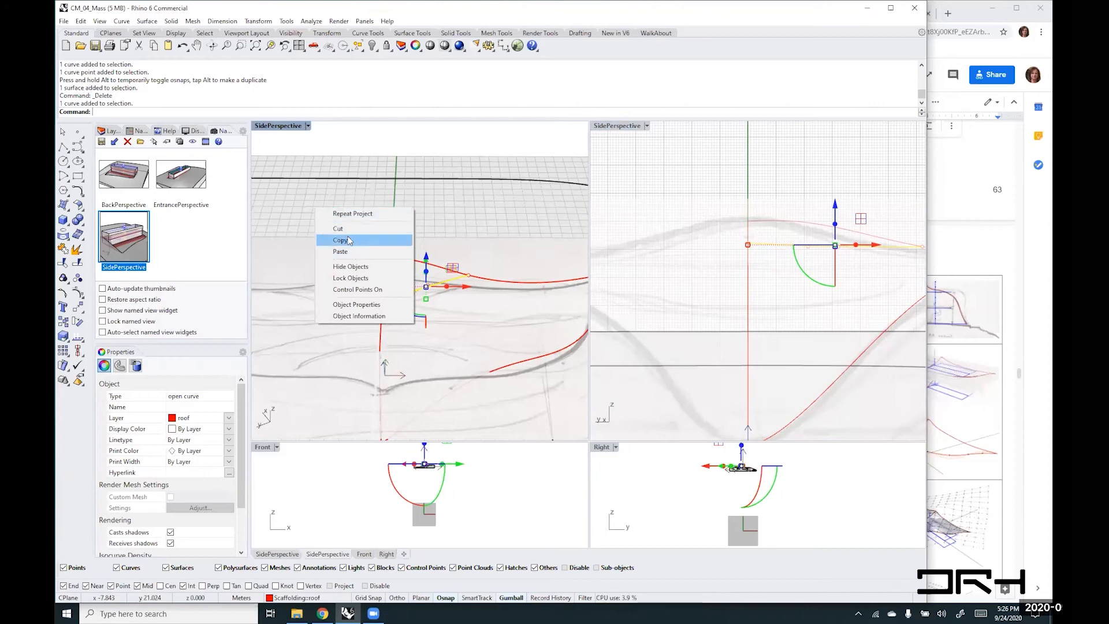
{"action": "left_click", "coordinate": [347, 197]}
{"action": "right_click", "coordinate": [346, 197]}
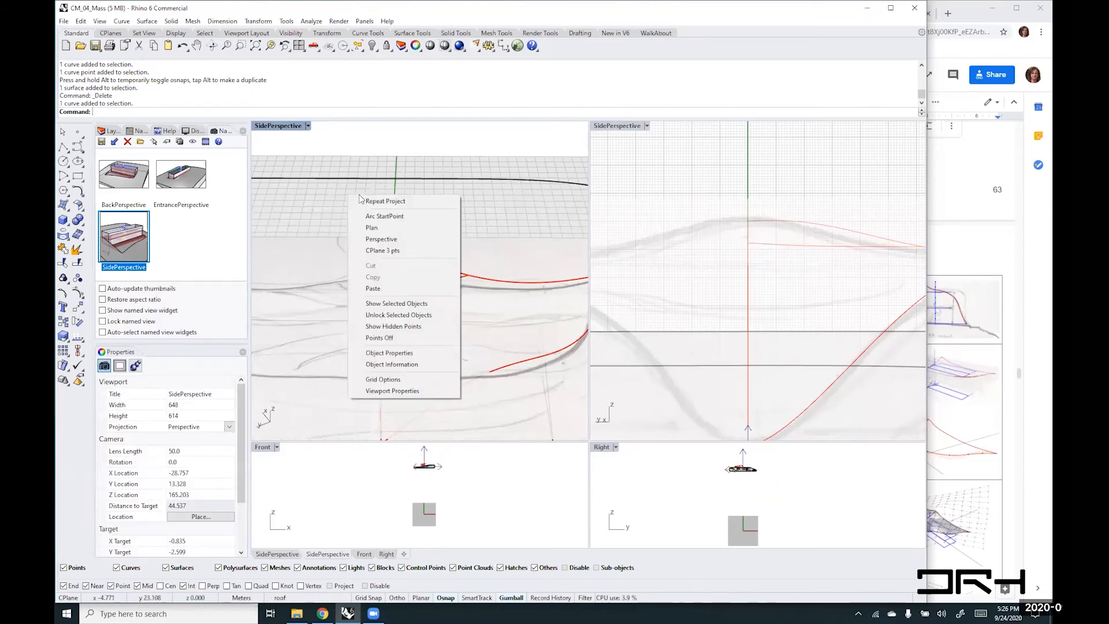
{"action": "left_click", "coordinate": [380, 228]}
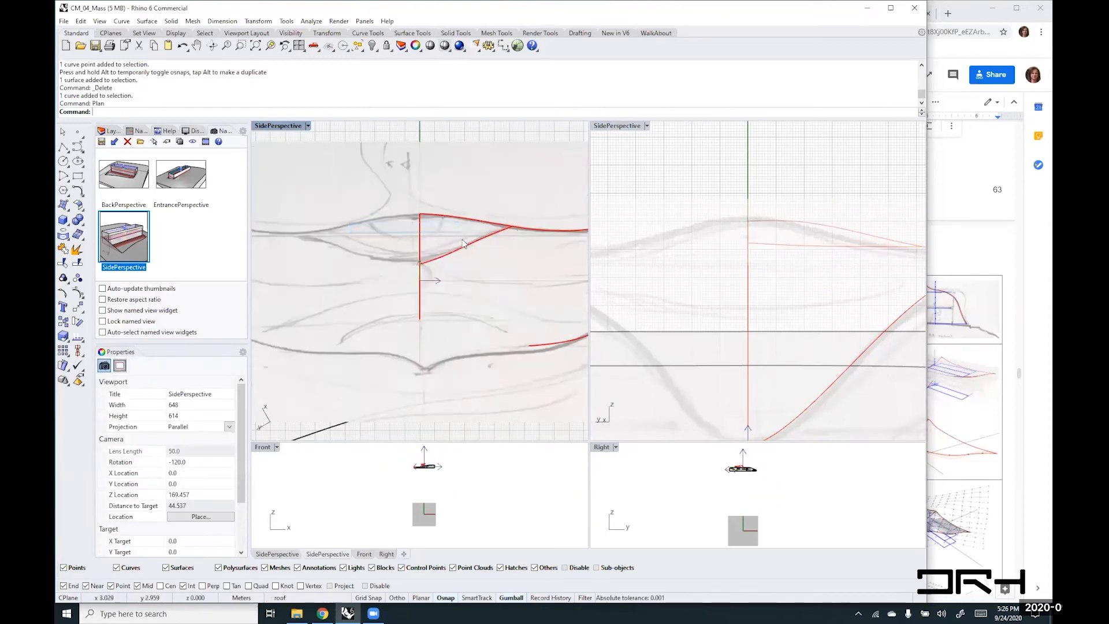
{"action": "scroll", "coordinate": [445, 248], "scroll_direction": "up", "scroll_amount": 3}
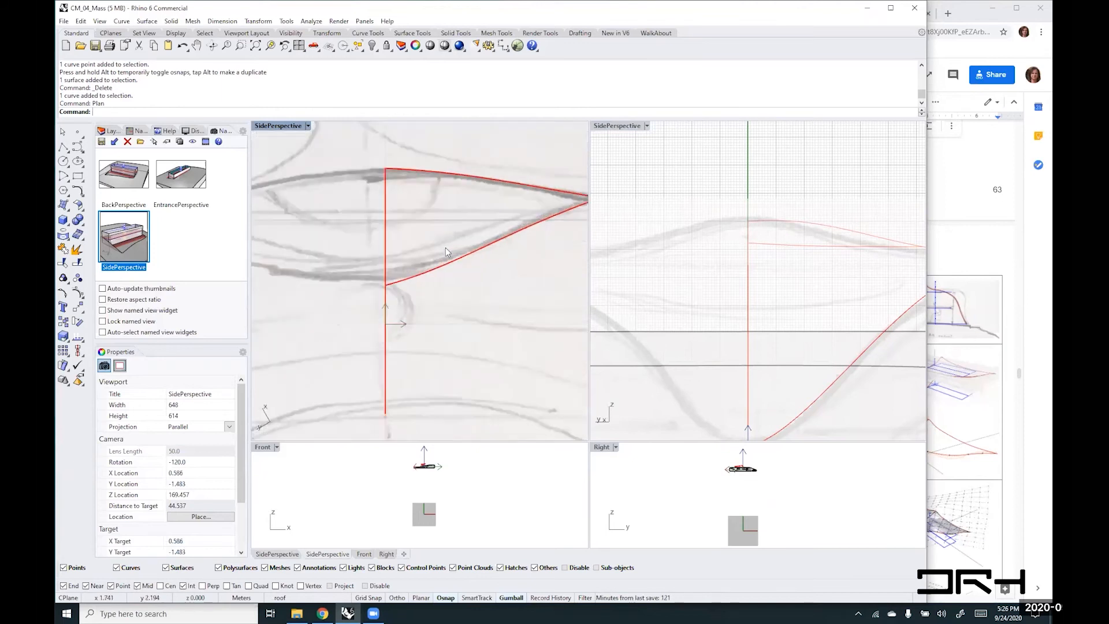
{"action": "scroll", "coordinate": [445, 251], "scroll_direction": "down", "scroll_amount": 4}
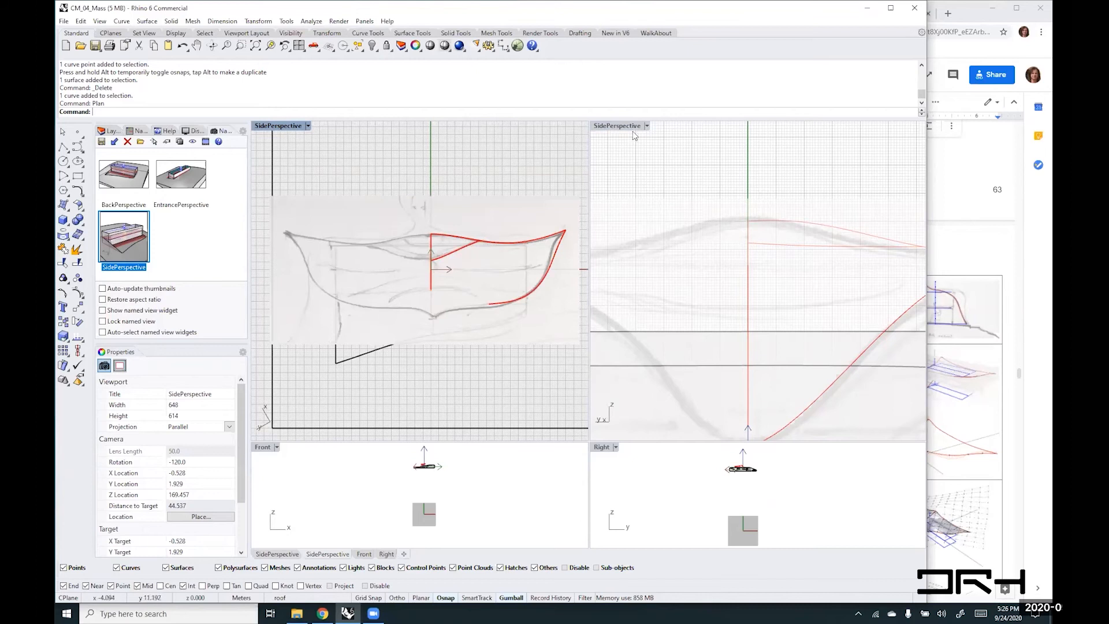
- Restore the saved SidePerspective view in the viewport showing the parallel elevation and orbit around the roof curves
{"action": "left_click", "coordinate": [669, 157]}
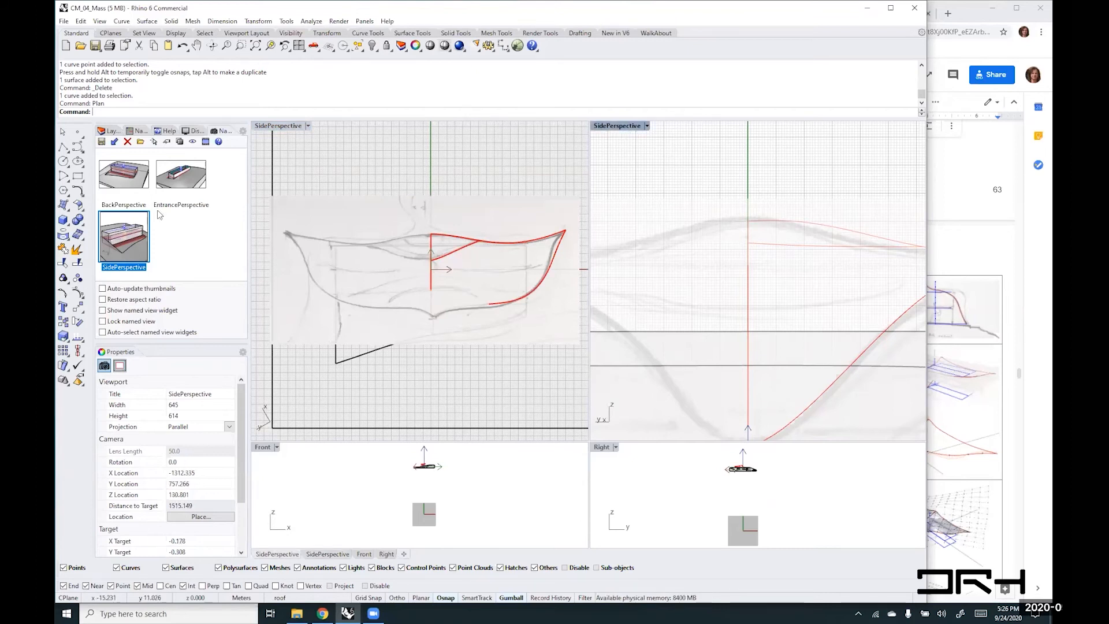
{"action": "double_click", "coordinate": [130, 232]}
{"action": "right_click_drag", "start_coordinate": [844, 290], "coordinate": [823, 266]}
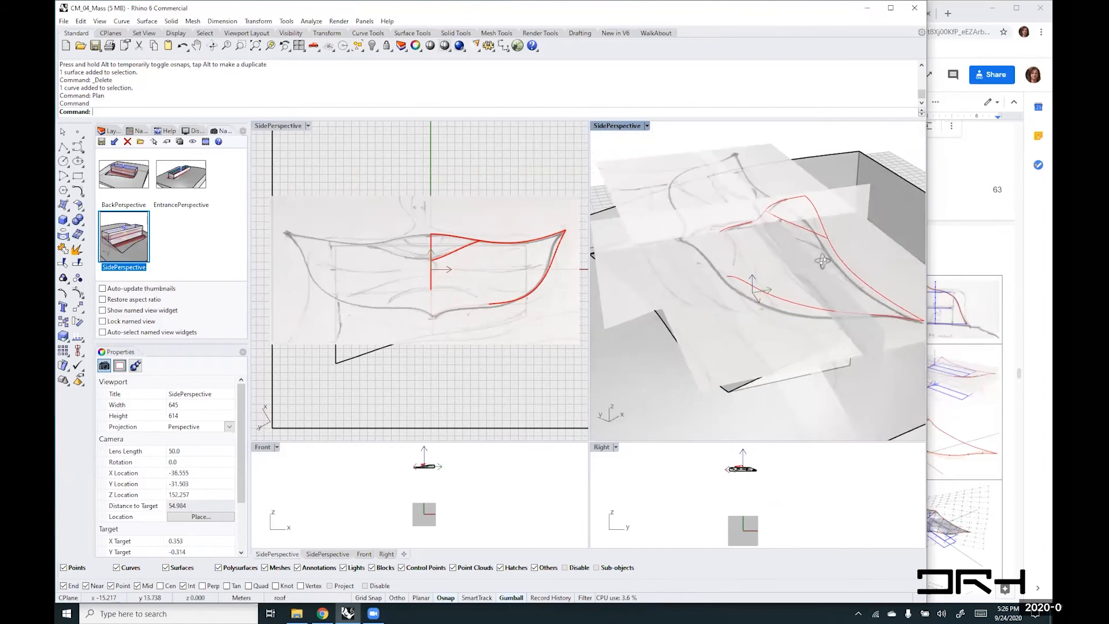
- Hide the Sketches layer so only the roof curves and site geometry are shown
{"action": "left_click", "coordinate": [114, 131]}
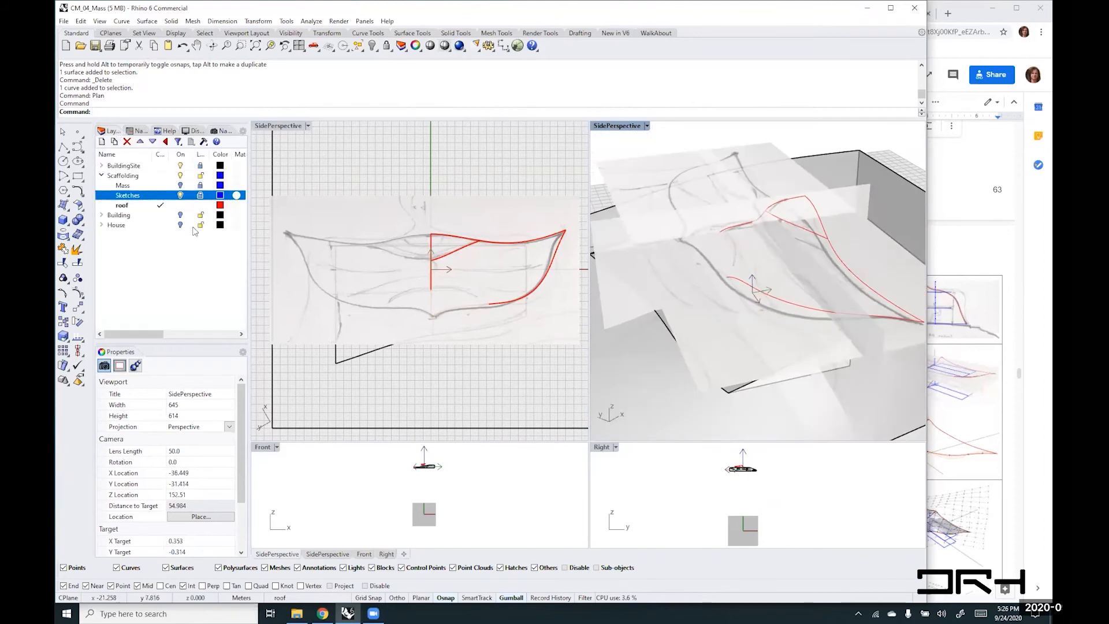
{"action": "left_click", "coordinate": [180, 196]}
{"action": "mouse_move", "coordinate": [772, 316]}
{"action": "right_mouse_down"}
{"action": "mouse_move", "coordinate": [734, 297]}
{"action": "mouse_move", "coordinate": [781, 361]}
{"action": "mouse_move", "coordinate": [652, 318]}
{"action": "mouse_move", "coordinate": [758, 301]}
{"action": "right_mouse_up"}
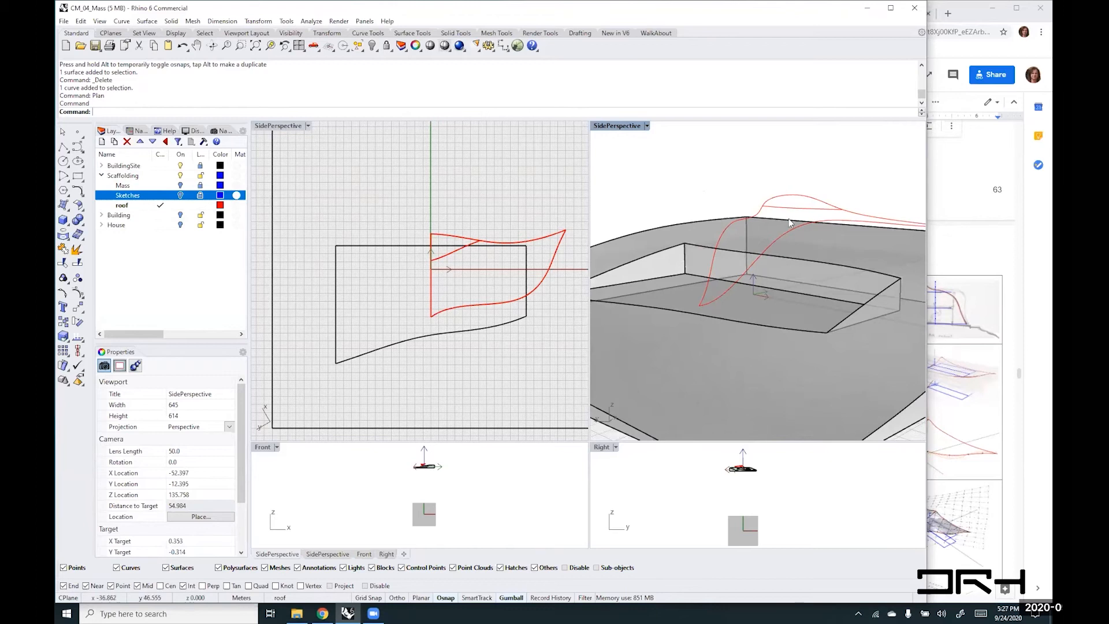
{"action": "right_click_drag", "start_coordinate": [683, 190], "coordinate": [721, 196]}
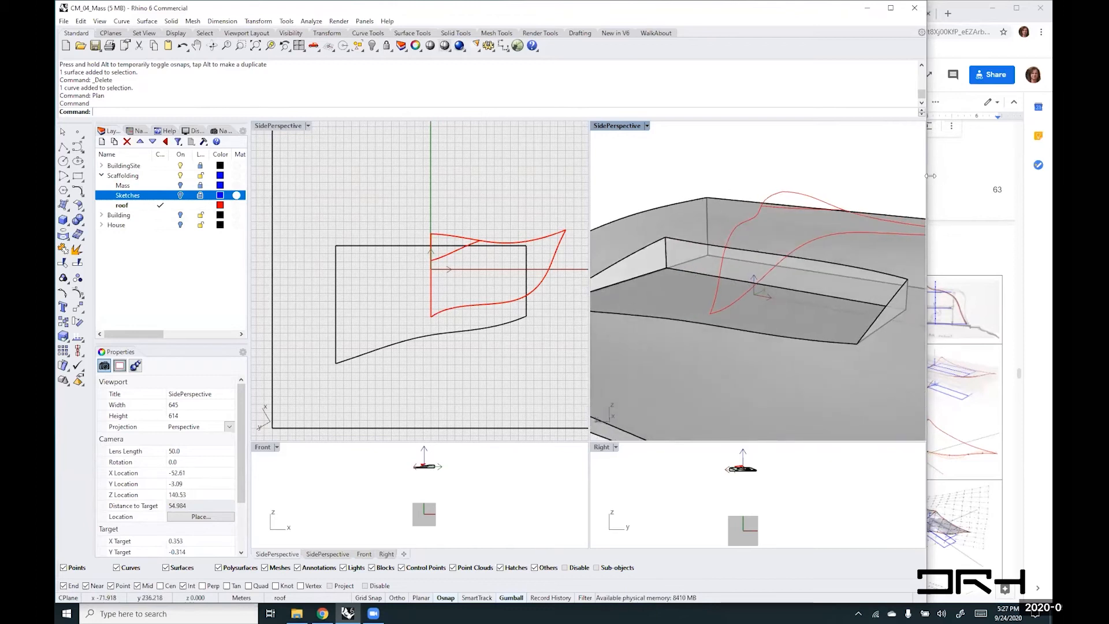
- Maximize the SidePerspective viewport and narrow the Rhino window to uncover the course document, keeping the half-roof curves in view
{"action": "double_click", "coordinate": [614, 126]}
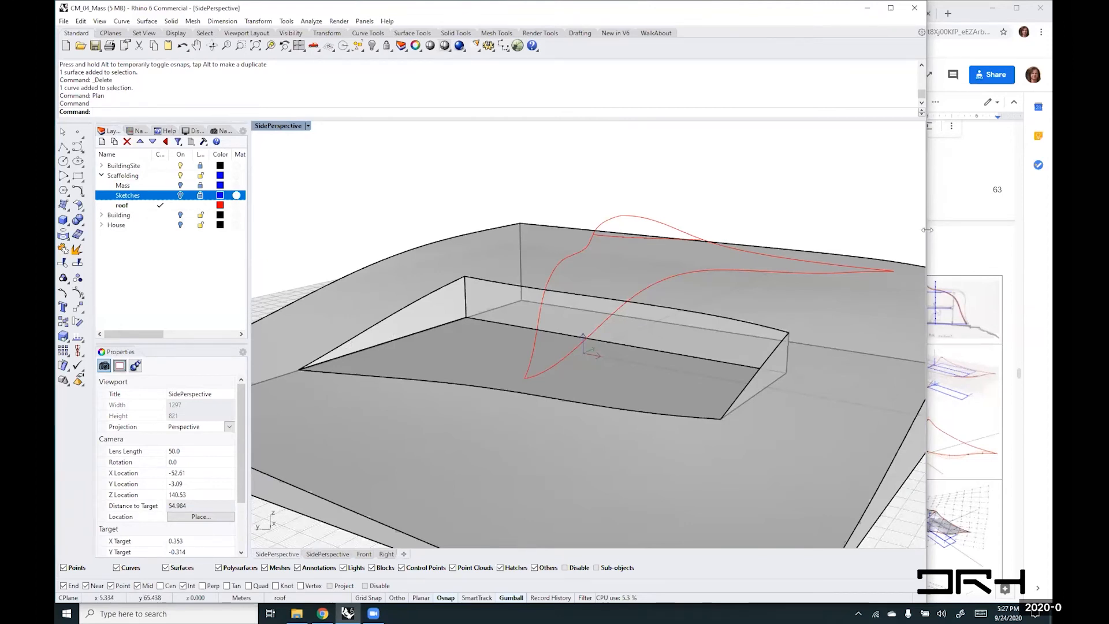
{"action": "left_click_drag", "start_coordinate": [926, 230], "coordinate": [653, 231]}
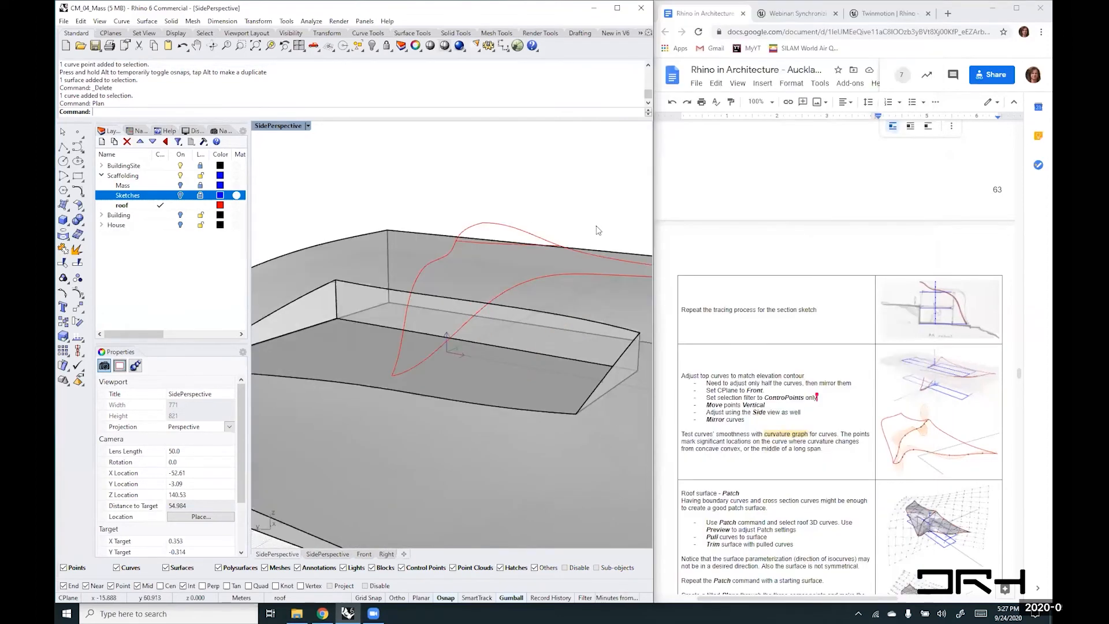
{"action": "right_click_drag", "start_coordinate": [599, 234], "coordinate": [549, 251]}
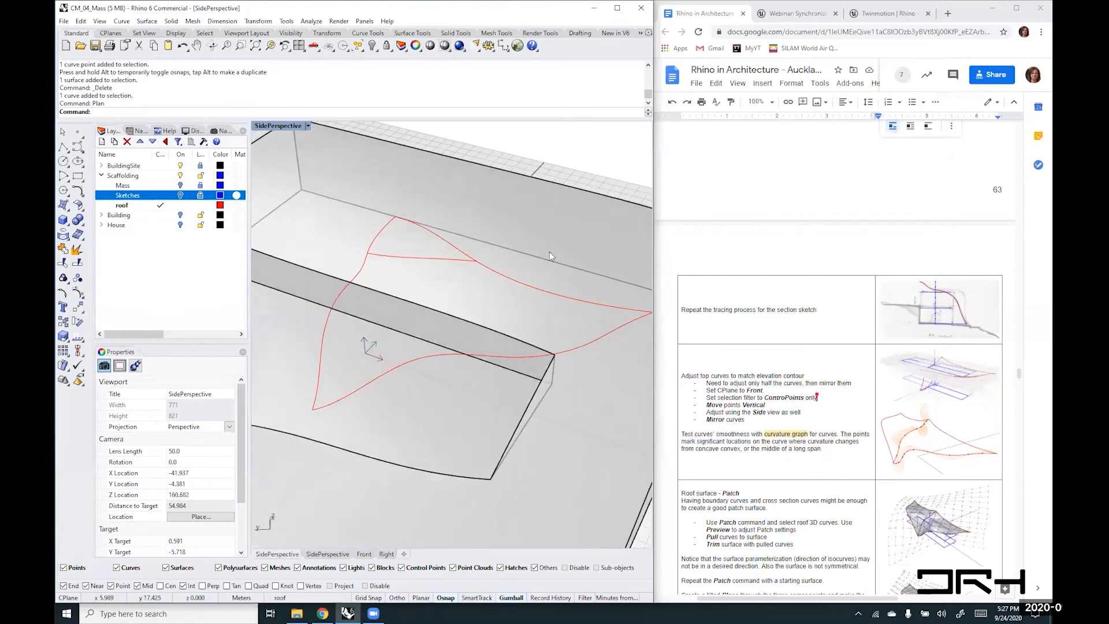
{"action": "right_click_drag", "start_coordinate": [515, 343], "coordinate": [494, 324], "text": "shift"}
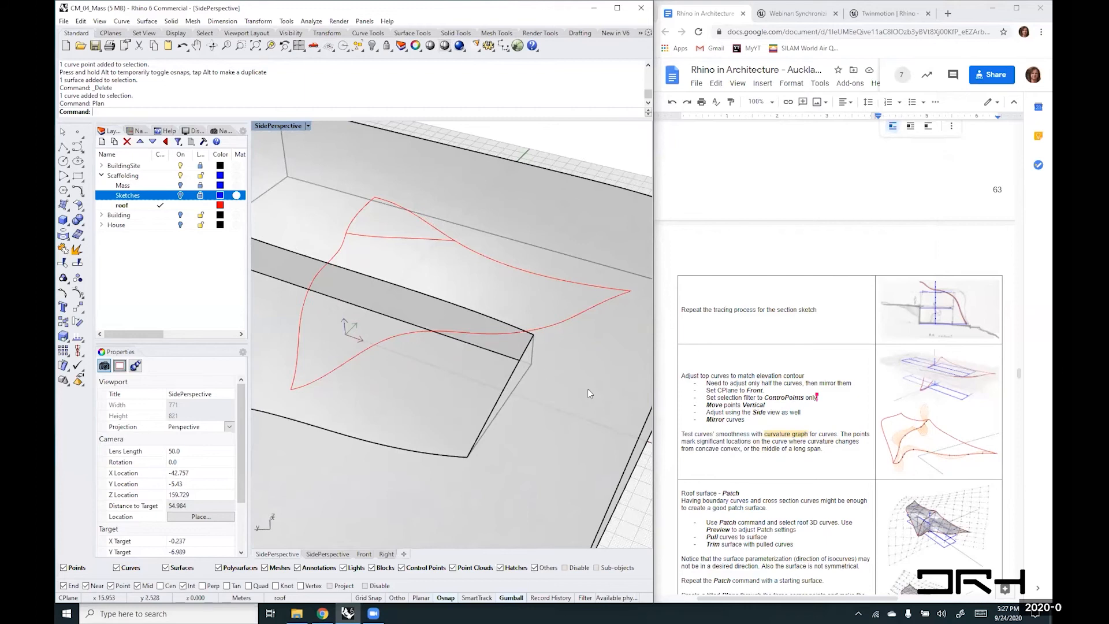
{"action": "right_click_drag", "start_coordinate": [587, 389], "coordinate": [484, 377]}
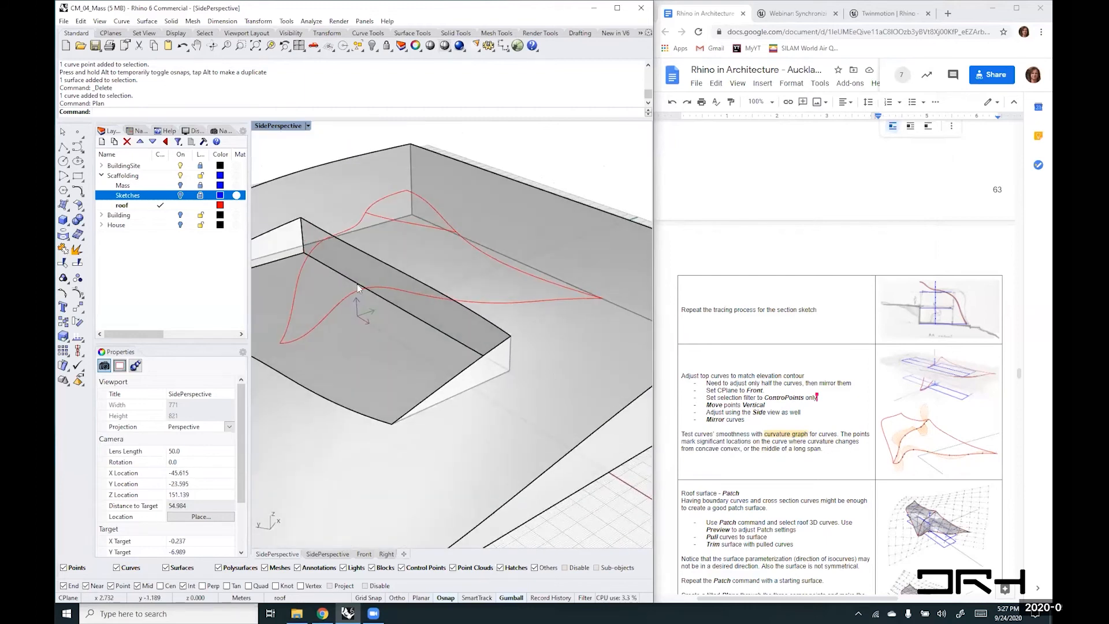
- Show the curvature graph on the section curve to examine its smoothness, then close the graph
{"action": "left_click", "coordinate": [376, 202]}
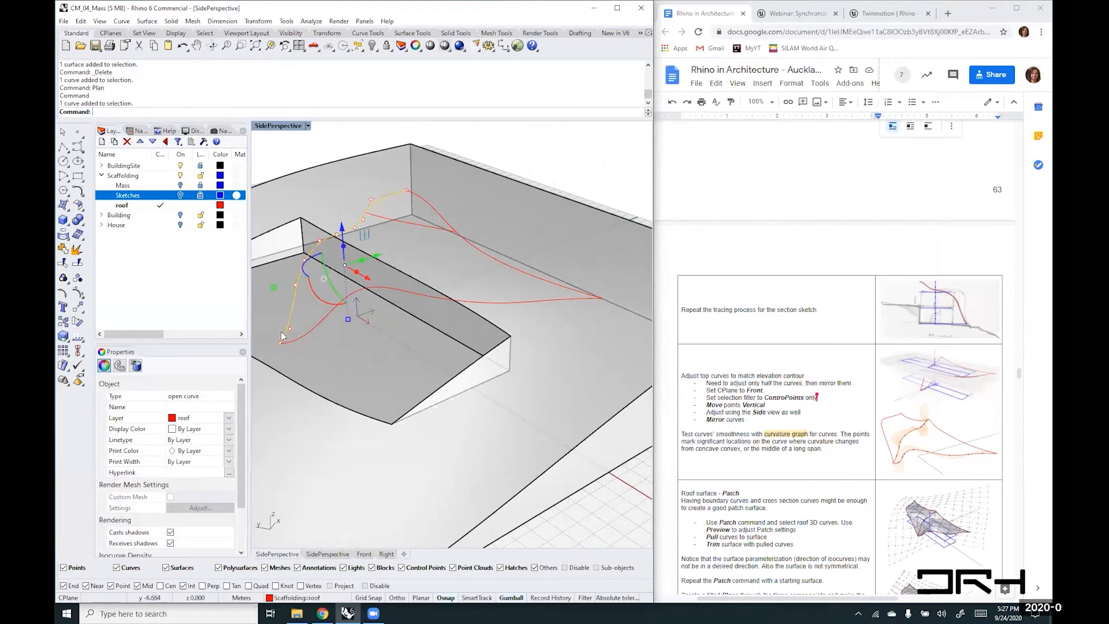
{"action": "right_click_drag", "start_coordinate": [462, 303], "coordinate": [344, 222]}
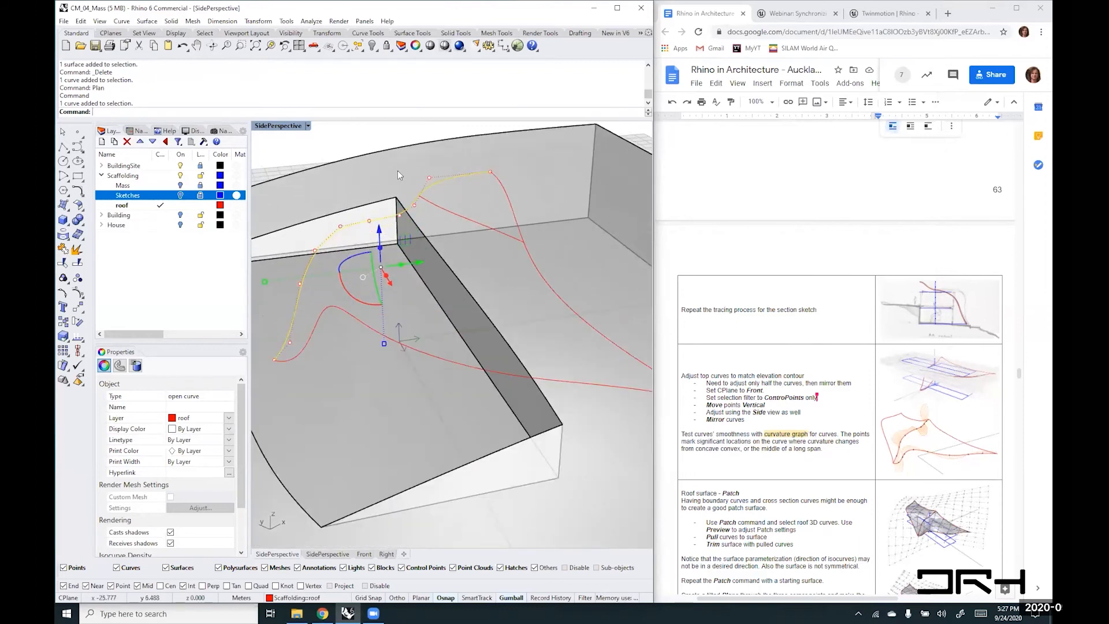
{"action": "left_click", "coordinate": [312, 21]}
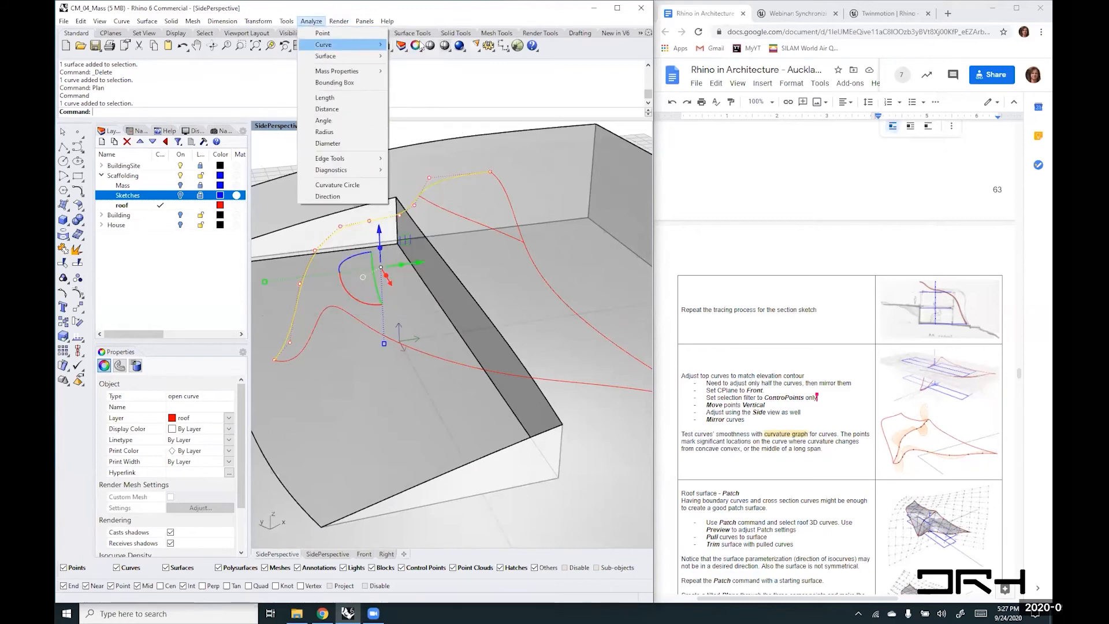
{"action": "mouse_move", "coordinate": [322, 46]}
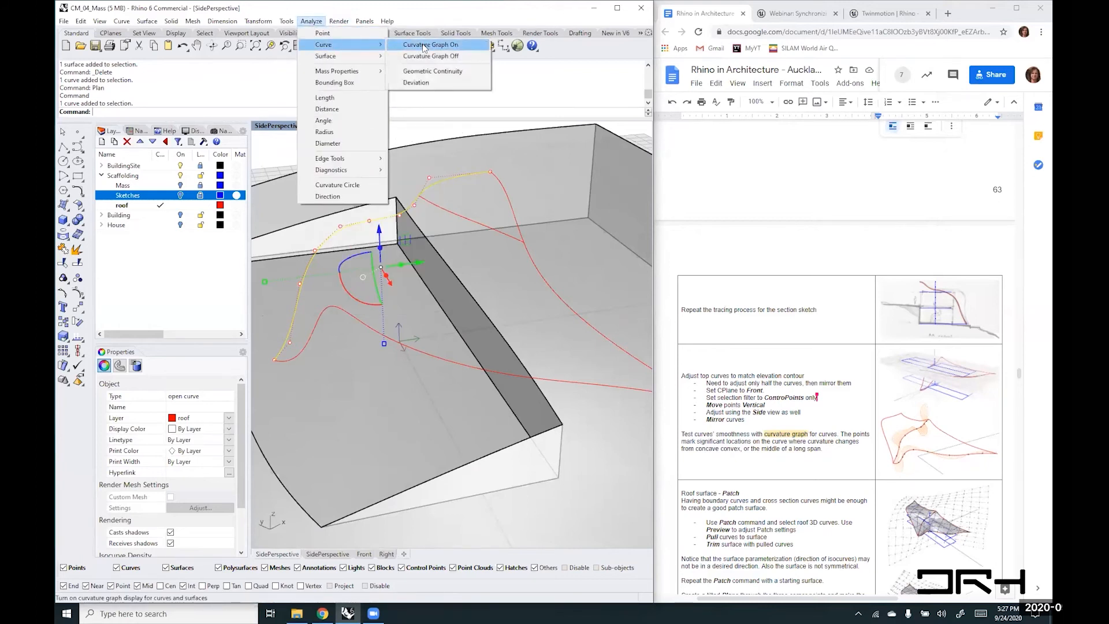
{"action": "left_click", "coordinate": [425, 45]}
{"action": "right_click_drag", "start_coordinate": [421, 241], "coordinate": [473, 308], "text": "shift"}
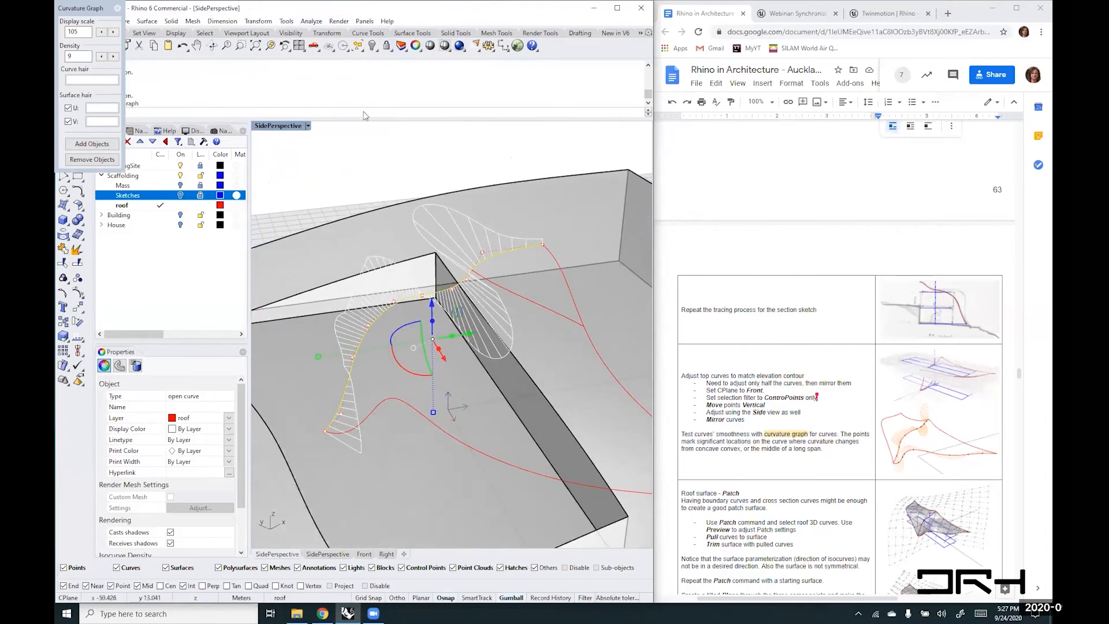
{"action": "left_click", "coordinate": [117, 8]}
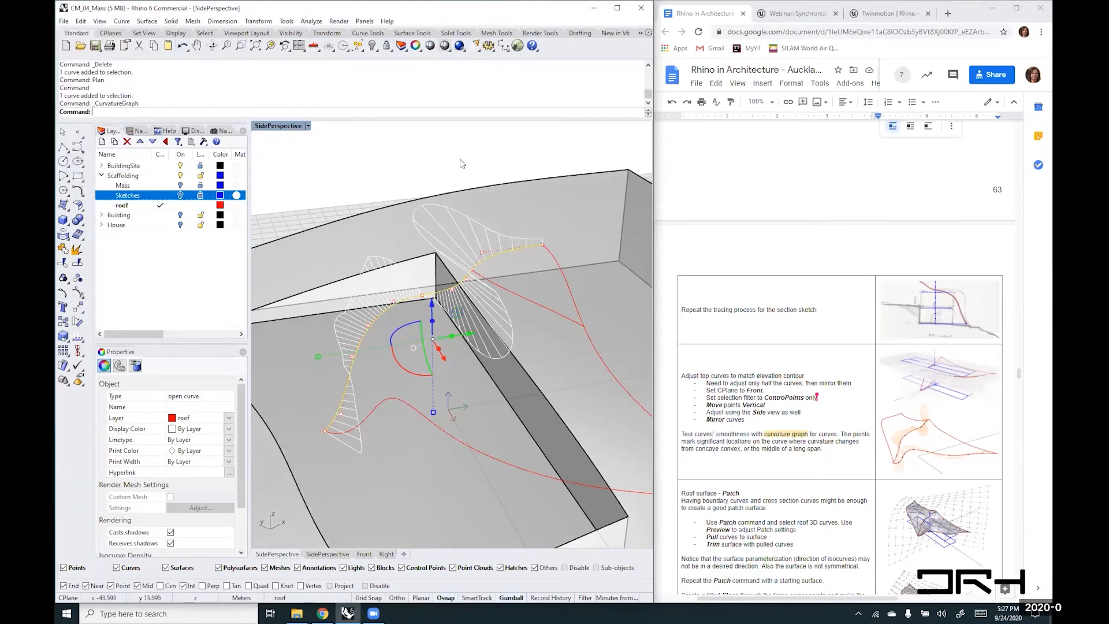
- Deselect the section curve and narrow the layer list and its Name column to widen the viewport
{"action": "right_click", "coordinate": [390, 112]}
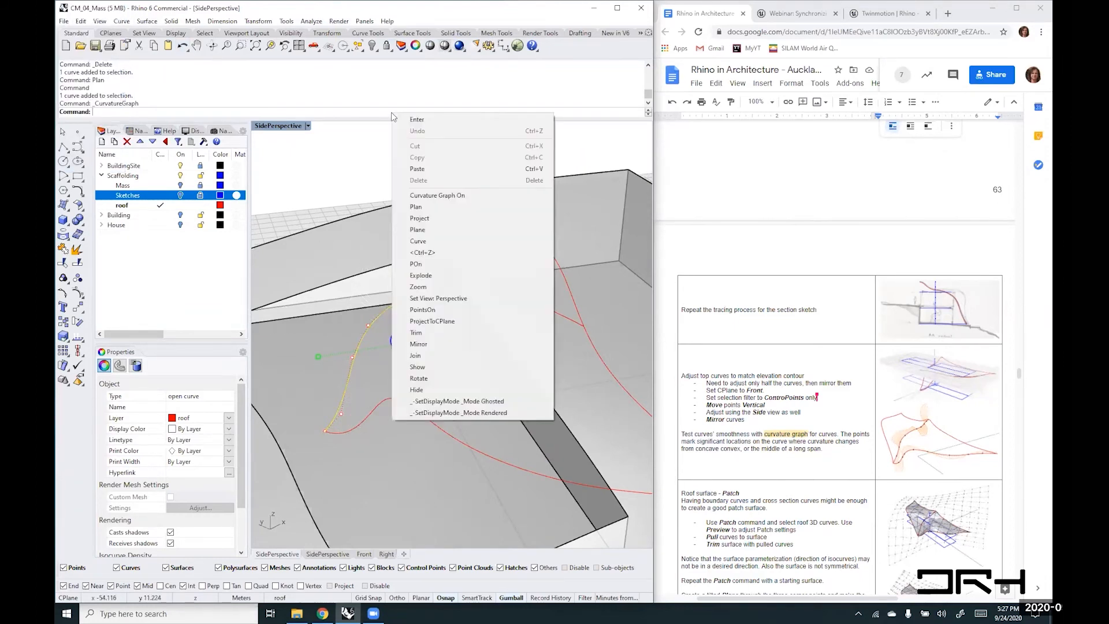
{"action": "left_click", "coordinate": [254, 178]}
{"action": "left_click_drag", "start_coordinate": [249, 178], "coordinate": [222, 186]}
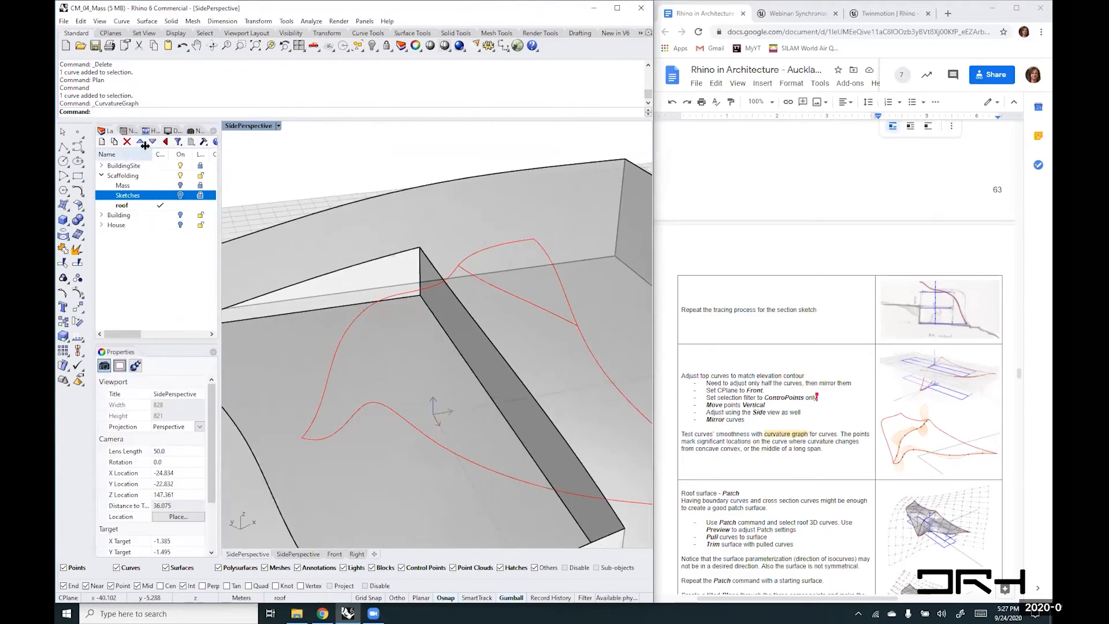
{"action": "left_click_drag", "start_coordinate": [152, 153], "coordinate": [139, 153]}
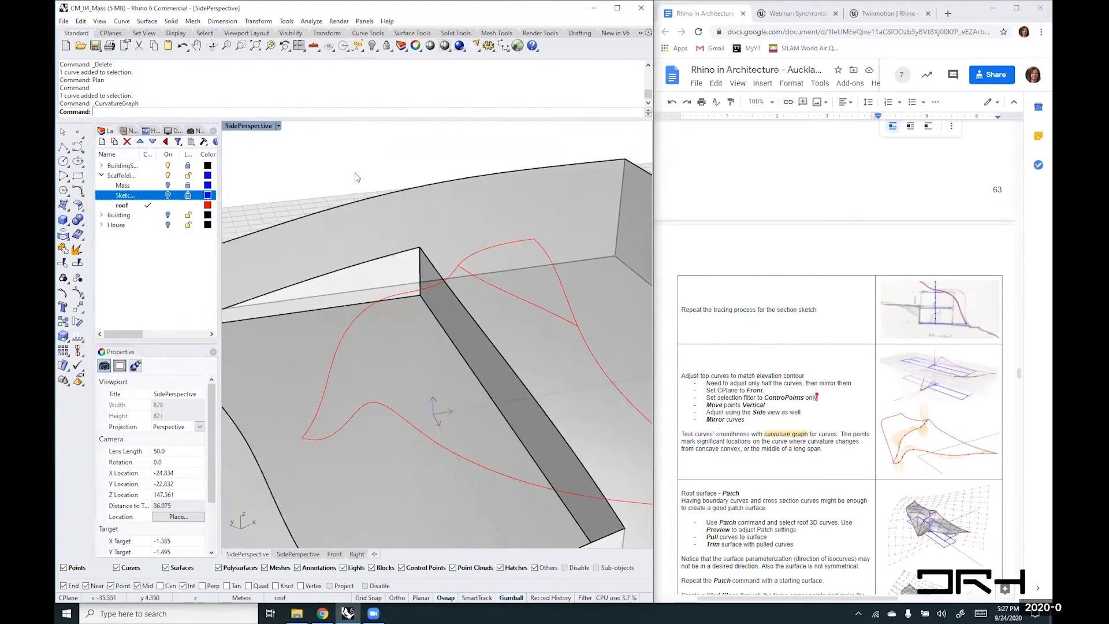
- Examine the Appearance color settings in the Rhino options and leave them without applying changes
{"action": "right_click", "coordinate": [357, 108]}
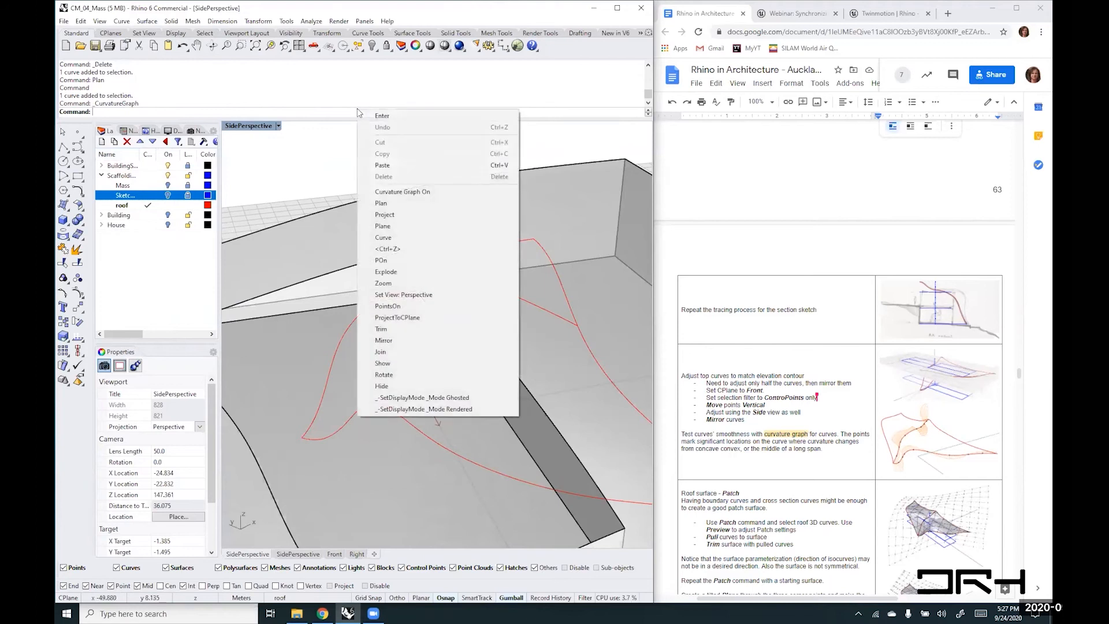
{"action": "key", "text": "Escape"}
{"action": "type", "text": "Pt"}
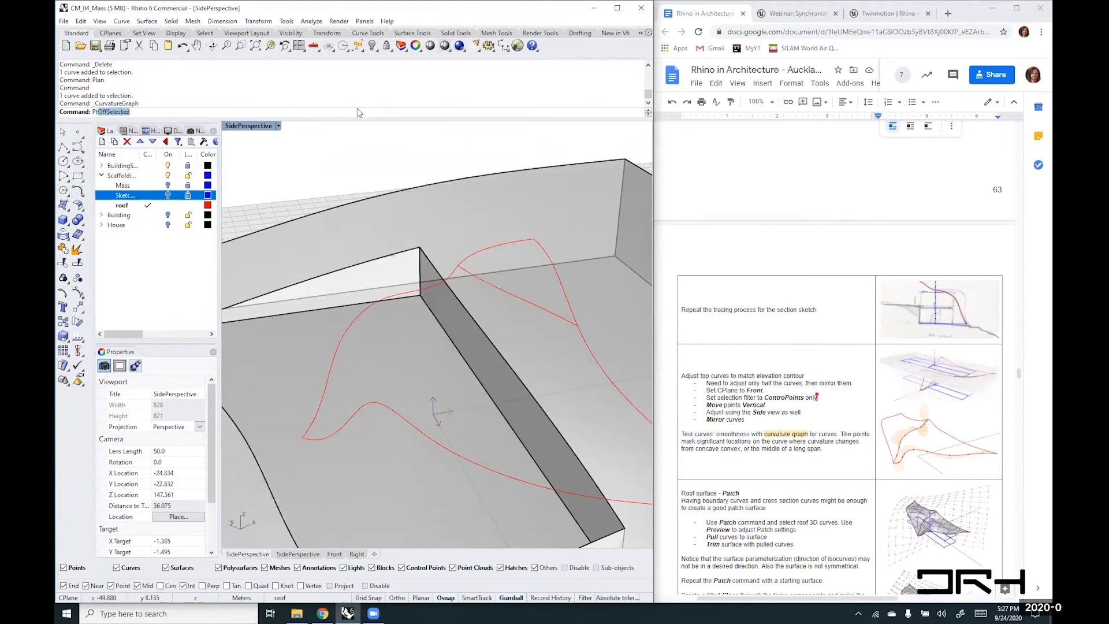
{"action": "key", "text": "BackSpace"}
{"action": "key", "text": "BackSpace"}
{"action": "type", "text": "Opti"}
{"action": "key", "text": "Return"}
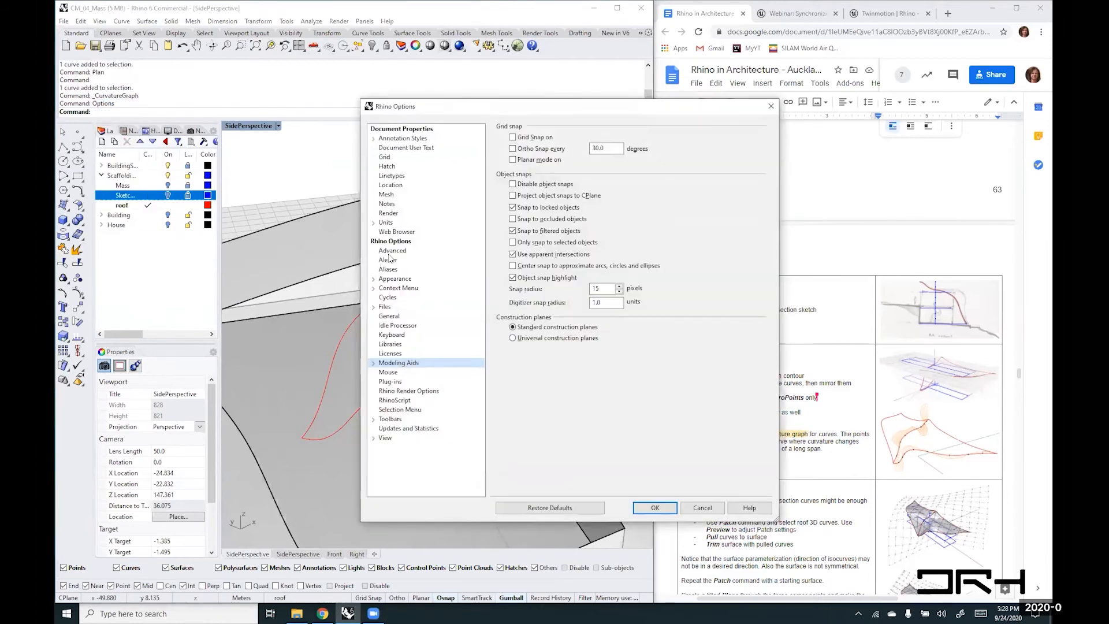
{"action": "left_click", "coordinate": [391, 279]}
{"action": "left_click", "coordinate": [373, 279]}
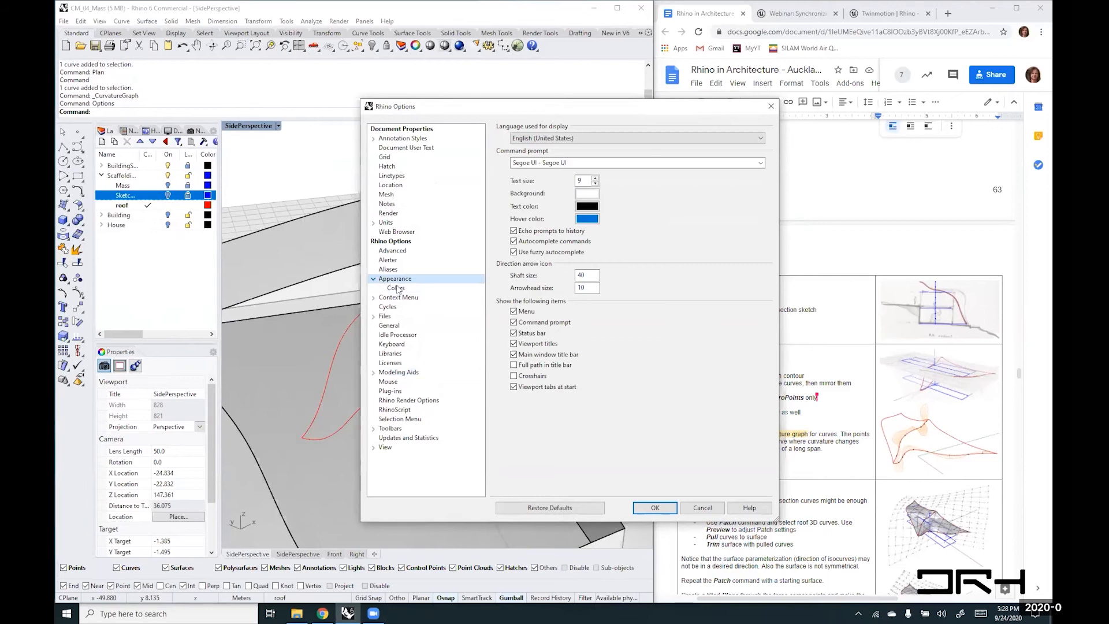
{"action": "left_click", "coordinate": [396, 289]}
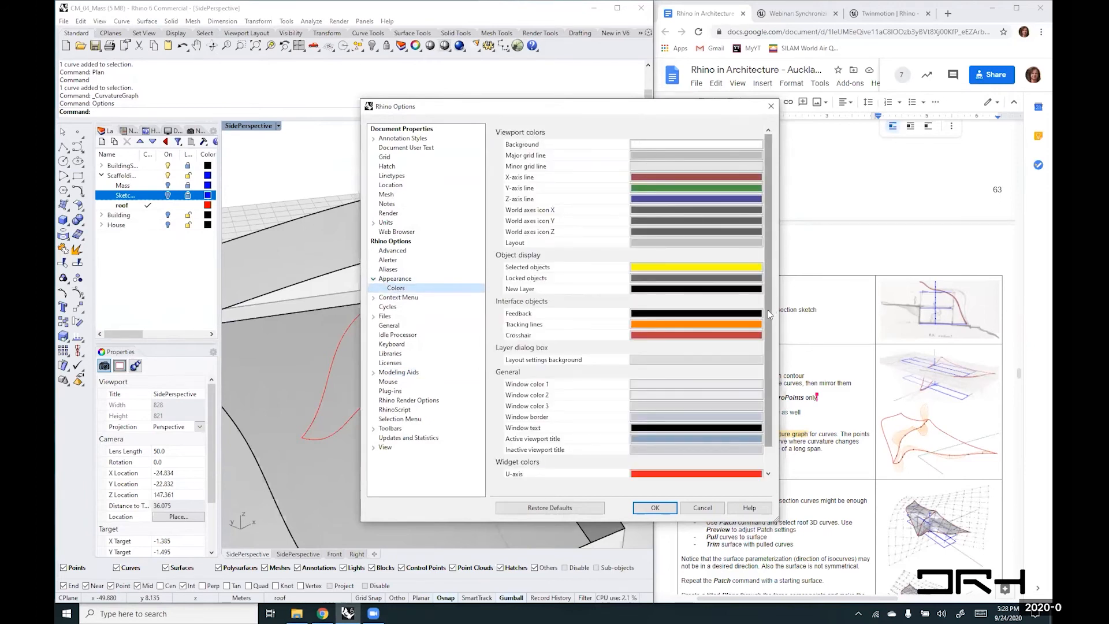
{"action": "mouse_move", "coordinate": [768, 310]}
{"action": "left_mouse_down"}
{"action": "mouse_move", "coordinate": [768, 325]}
{"action": "mouse_move", "coordinate": [772, 293]}
{"action": "mouse_move", "coordinate": [772, 326]}
{"action": "left_mouse_up"}
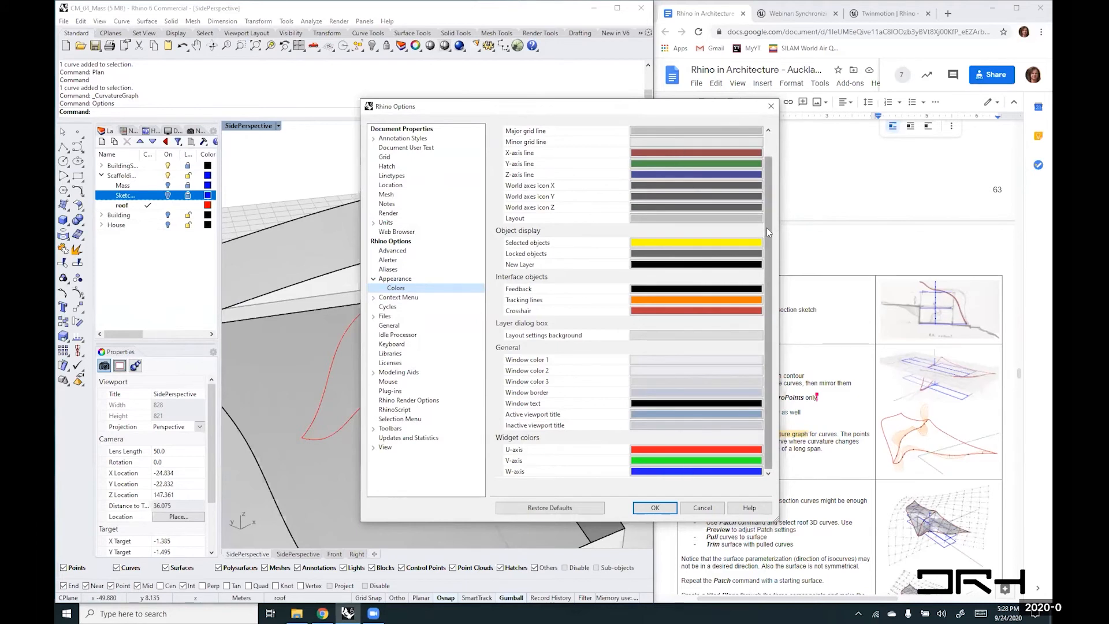
{"action": "left_click_drag", "start_coordinate": [767, 227], "coordinate": [769, 204]}
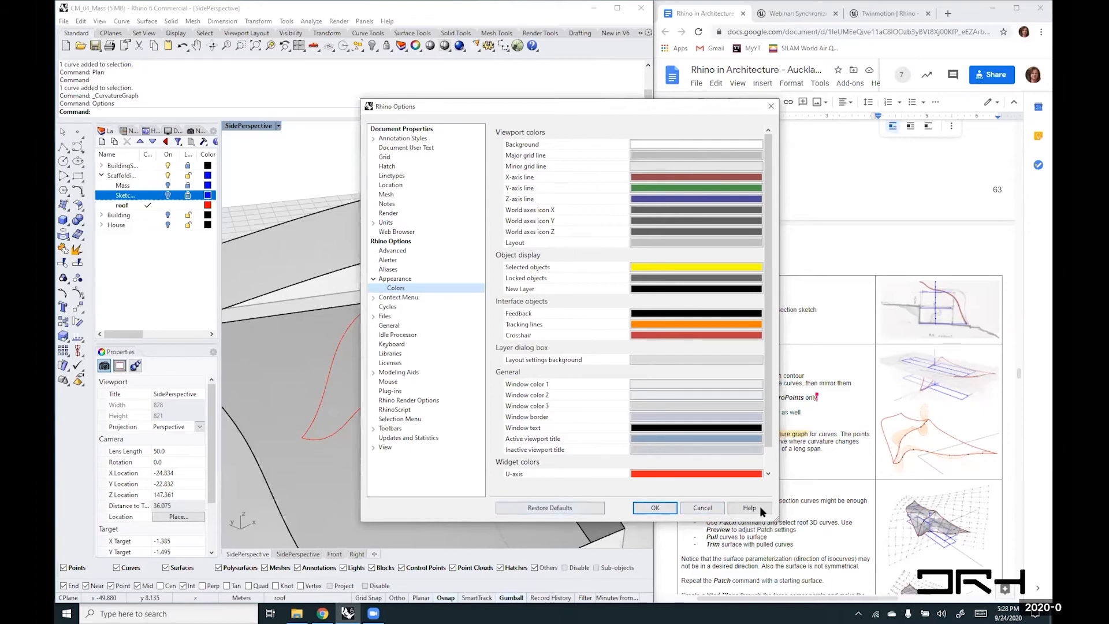
{"action": "left_click", "coordinate": [681, 505]}
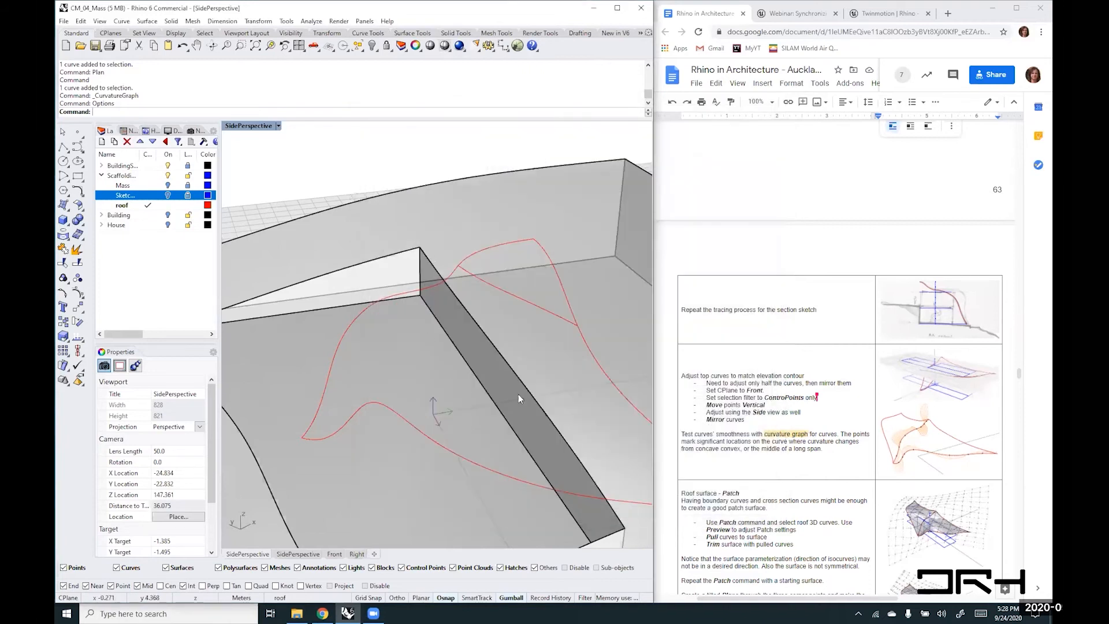
- Set the SidePerspective viewport to the Shaded display mode, keeping the half-roof curves in view
{"action": "right_click_drag", "start_coordinate": [517, 394], "coordinate": [437, 250]}
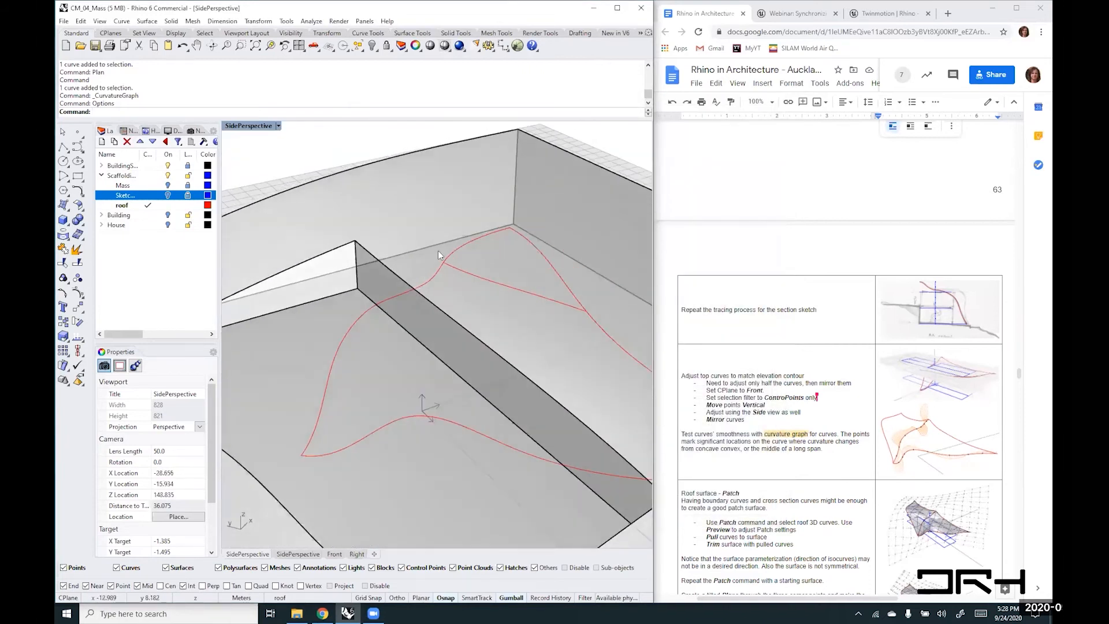
{"action": "right_click", "coordinate": [427, 115]}
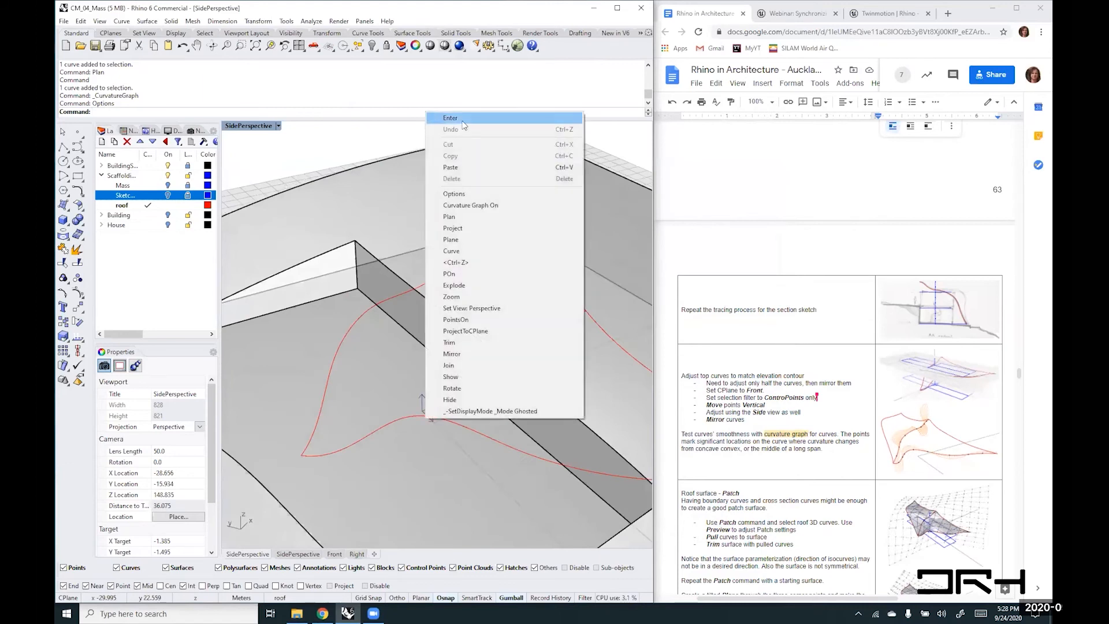
{"action": "left_click", "coordinate": [278, 126]}
{"action": "left_click", "coordinate": [256, 166]}
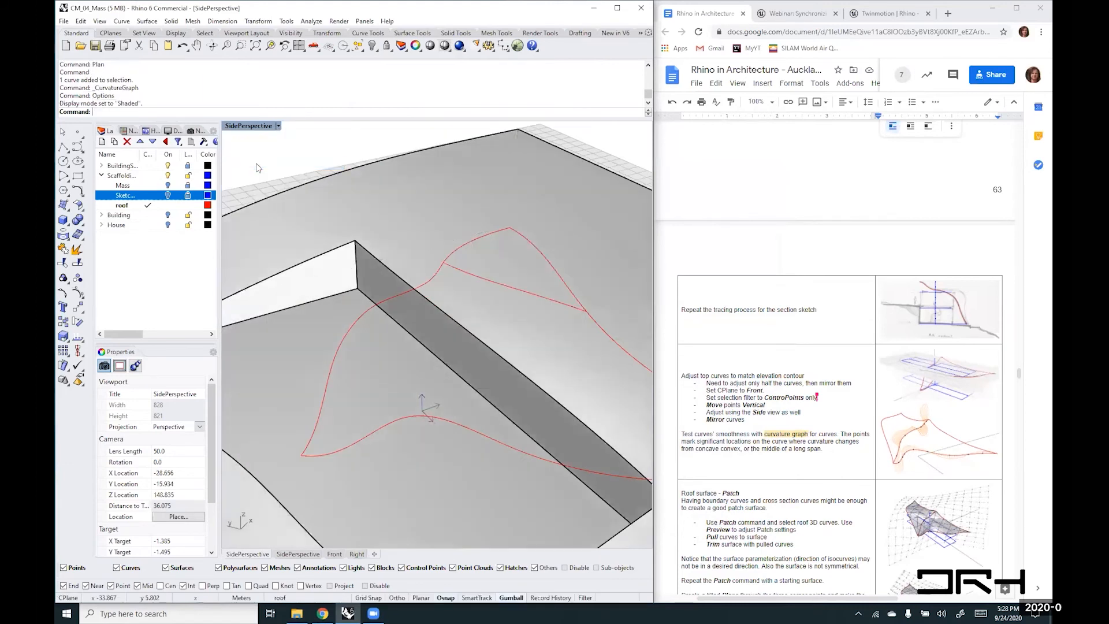
- Turn on the curvature graph for the wavy upper roof curve running from the low corner up to the peak
{"action": "right_click", "coordinate": [327, 116]}
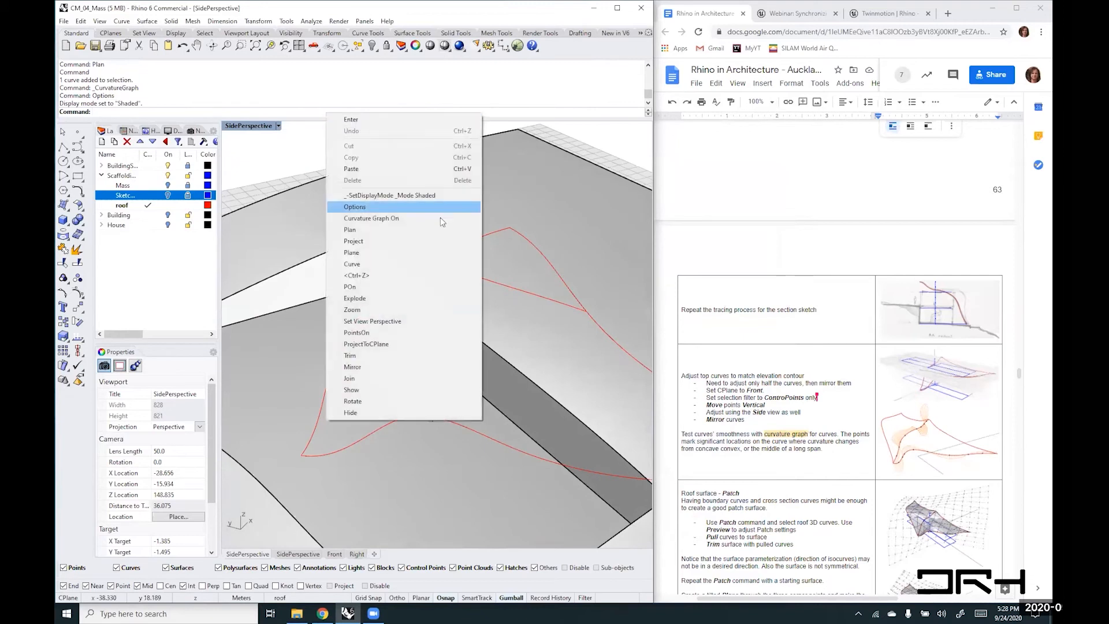
{"action": "left_click", "coordinate": [384, 219]}
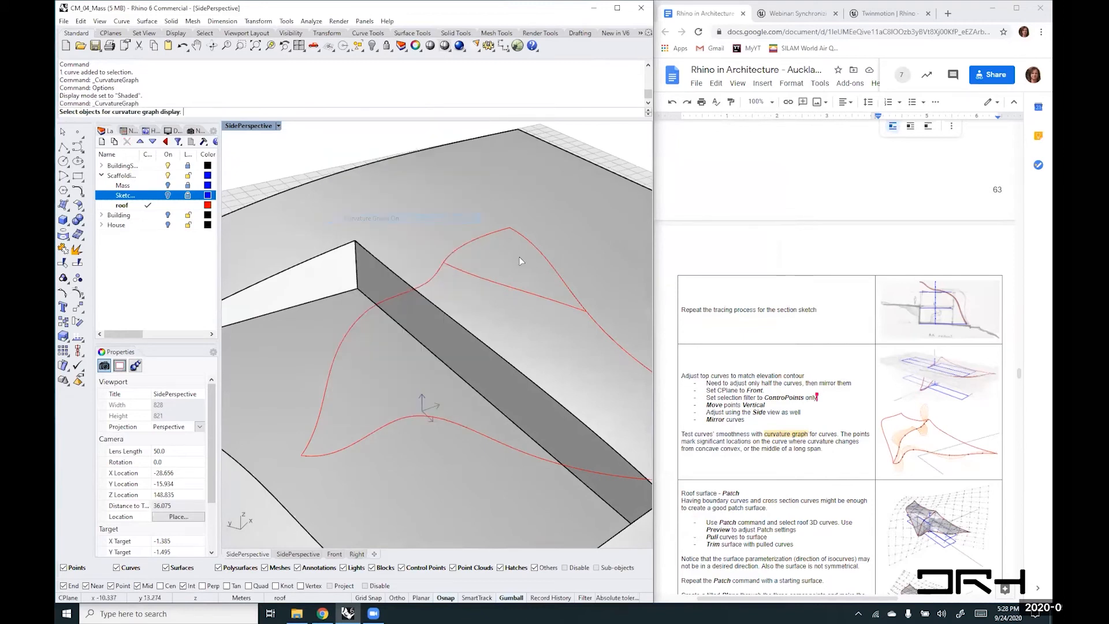
{"action": "left_click", "coordinate": [463, 244]}
{"action": "key", "text": "Return"}
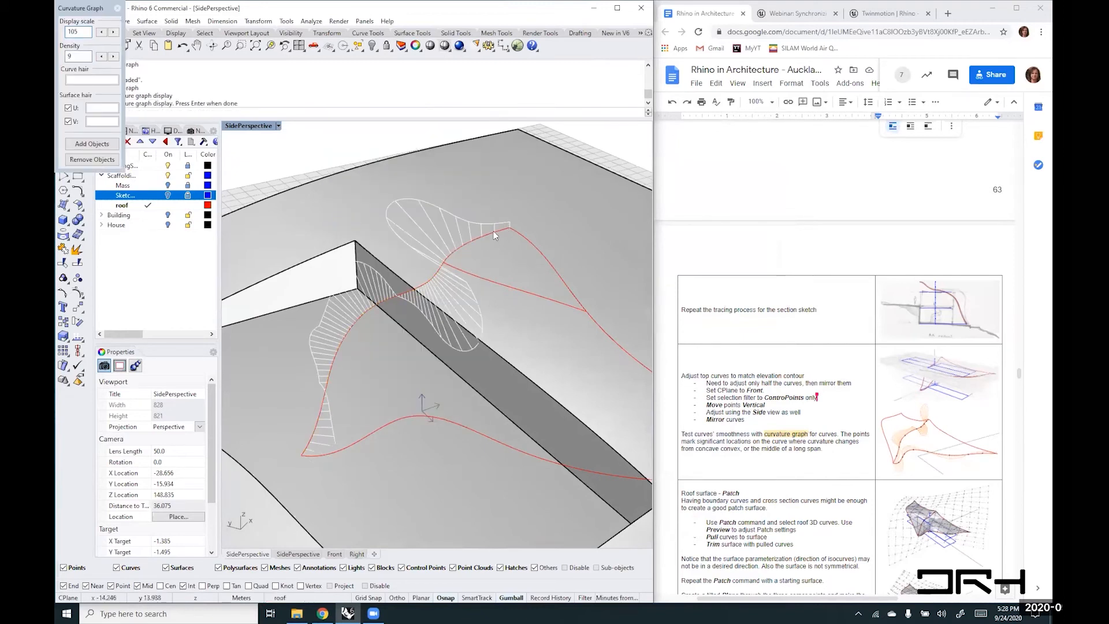
- Examine the upper roof curve's curvature graph, especially where the curve changes between concave and convex and near the crossing curve
{"action": "right_click_drag", "start_coordinate": [494, 235], "coordinate": [427, 220]}
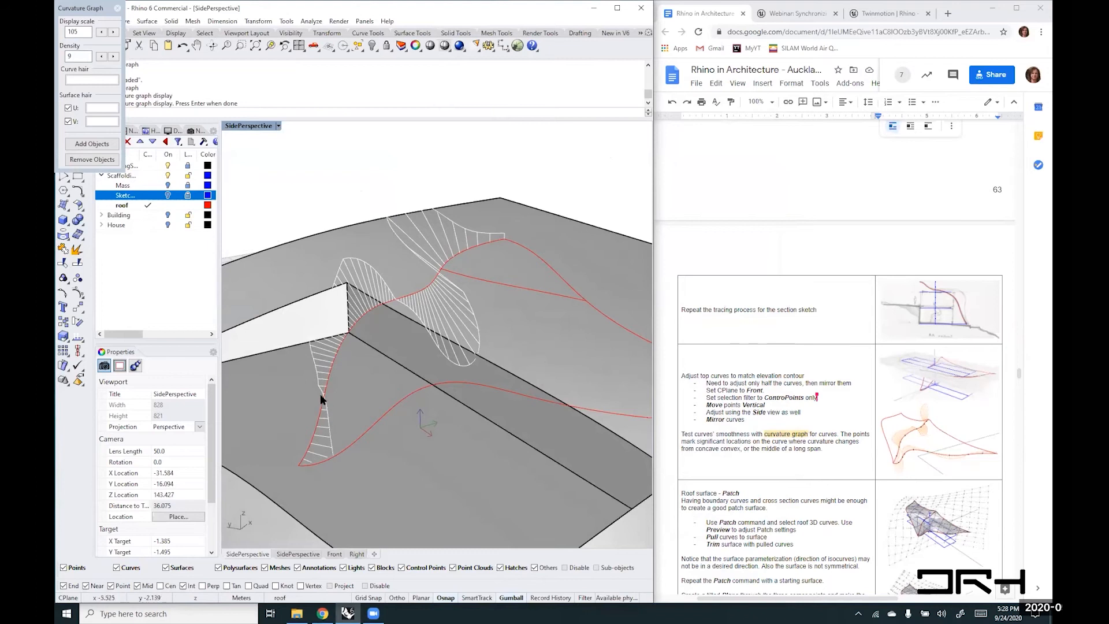
{"action": "scroll", "coordinate": [320, 393], "scroll_direction": "up", "scroll_amount": 3}
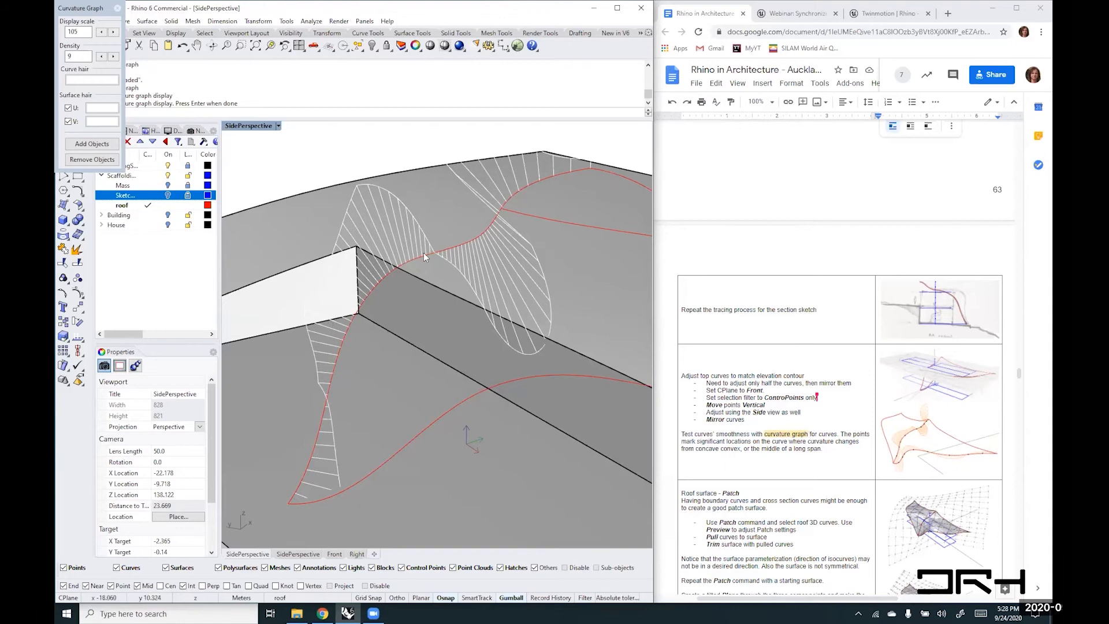
{"action": "scroll", "coordinate": [431, 252], "scroll_direction": "up", "scroll_amount": 10}
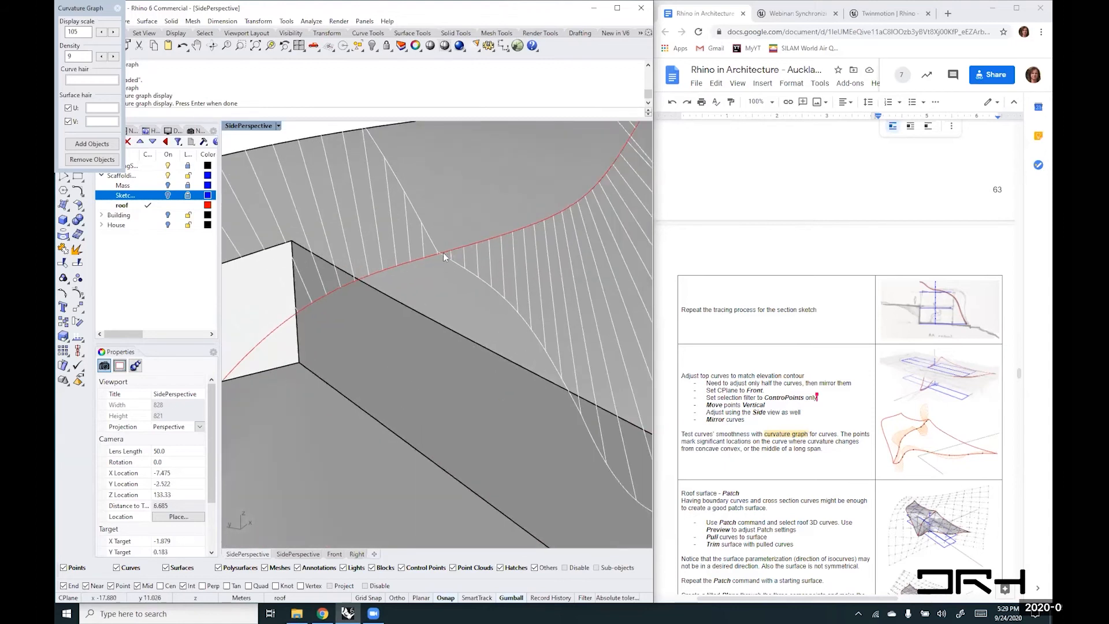
{"action": "scroll", "coordinate": [425, 261], "scroll_direction": "down", "scroll_amount": 8}
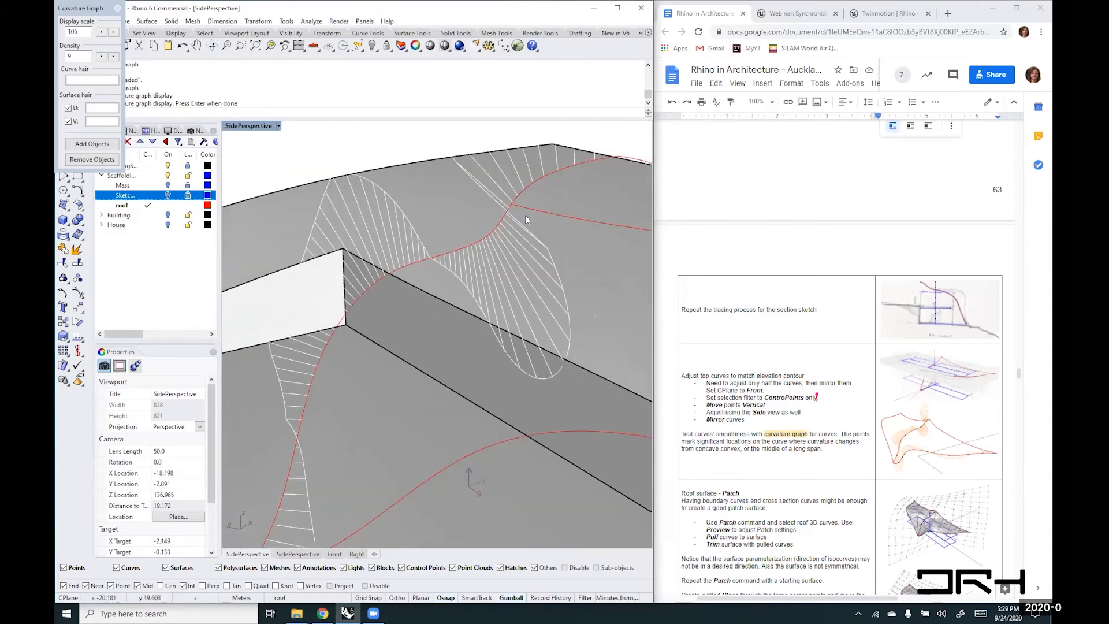
{"action": "scroll", "coordinate": [508, 207], "scroll_direction": "down", "scroll_amount": 5}
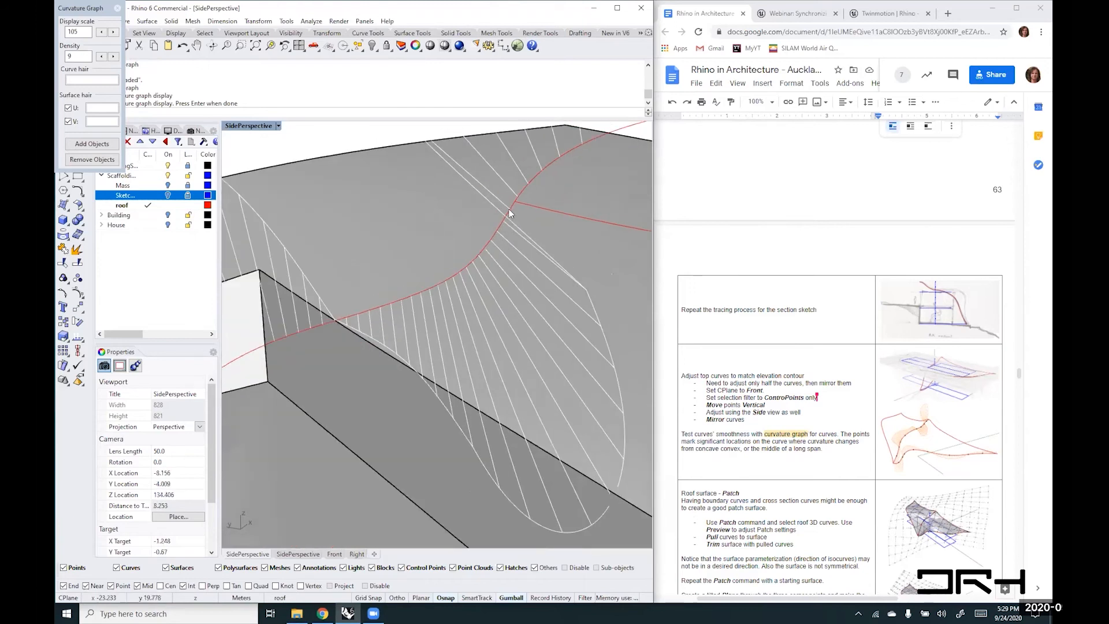
{"action": "right_click_drag", "start_coordinate": [459, 296], "coordinate": [416, 314]}
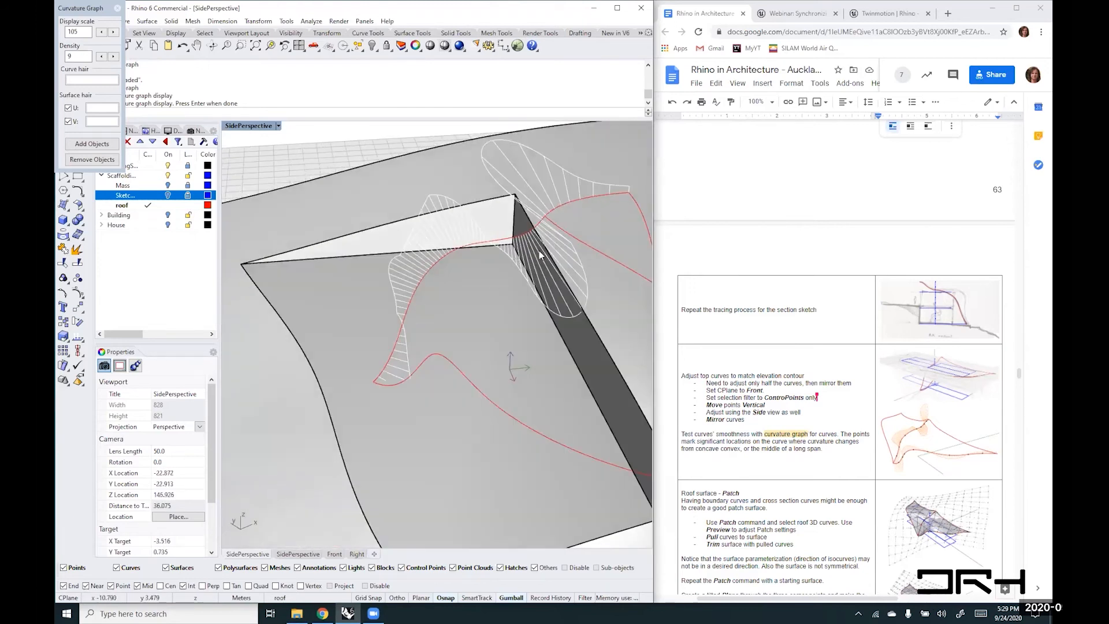
{"action": "scroll", "coordinate": [560, 238], "scroll_direction": "up", "scroll_amount": 5}
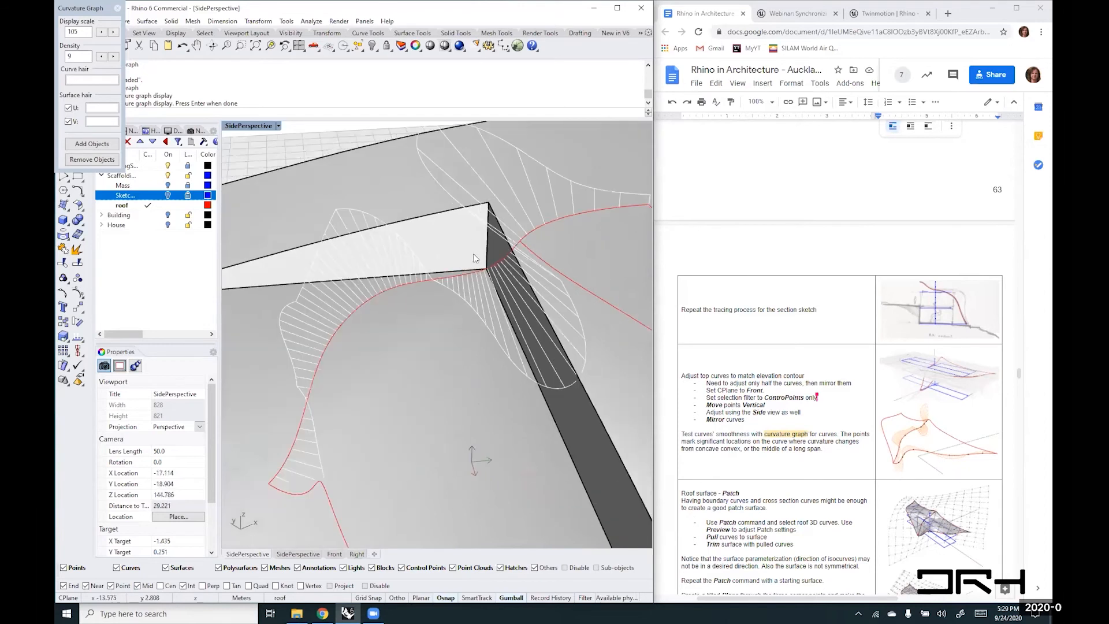
{"action": "right_click_drag", "start_coordinate": [449, 272], "coordinate": [450, 295]}
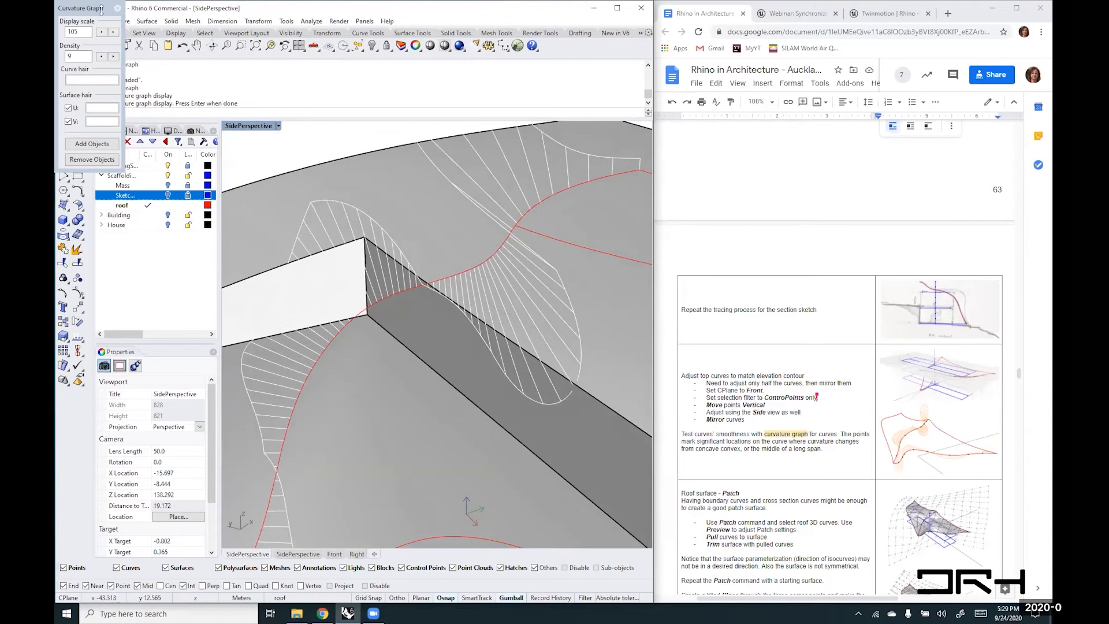
- Move the Curvature Graph dialog over the viewport and rebuild the upper roof curve with 12 points and degree 5
{"action": "left_click_drag", "start_coordinate": [101, 8], "coordinate": [331, 253]}
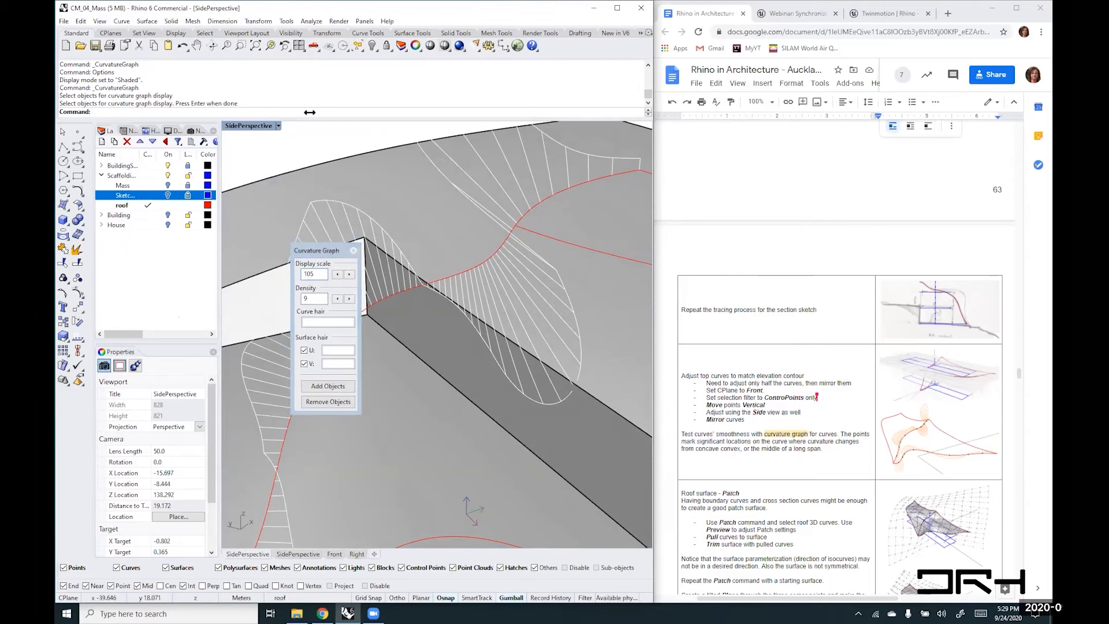
{"action": "type", "text": "Rebuild"}
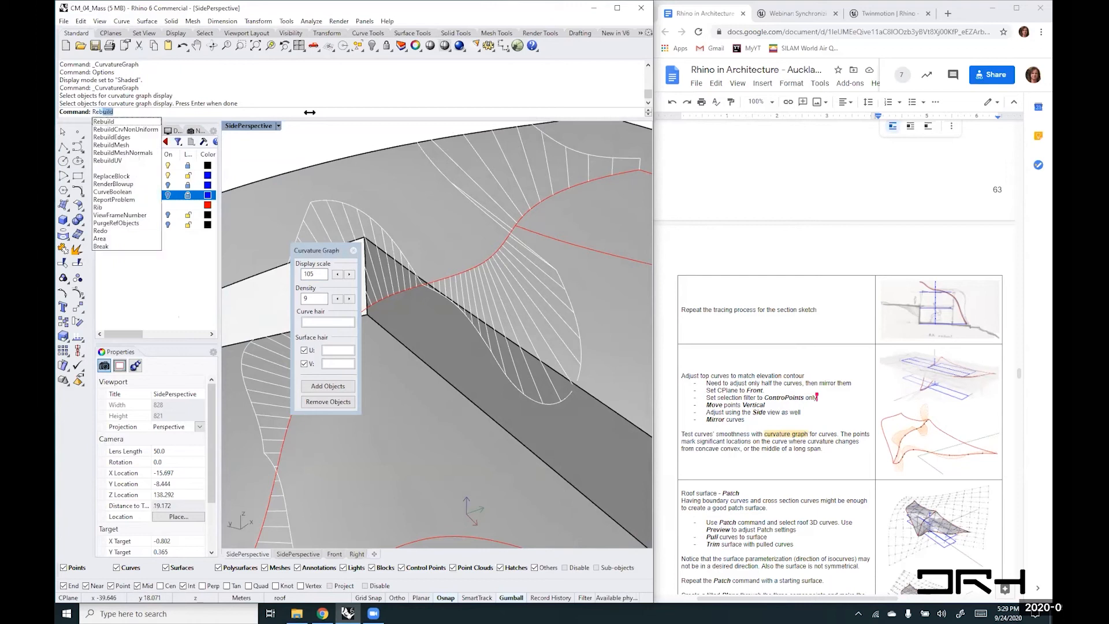
{"action": "key", "text": "Return"}
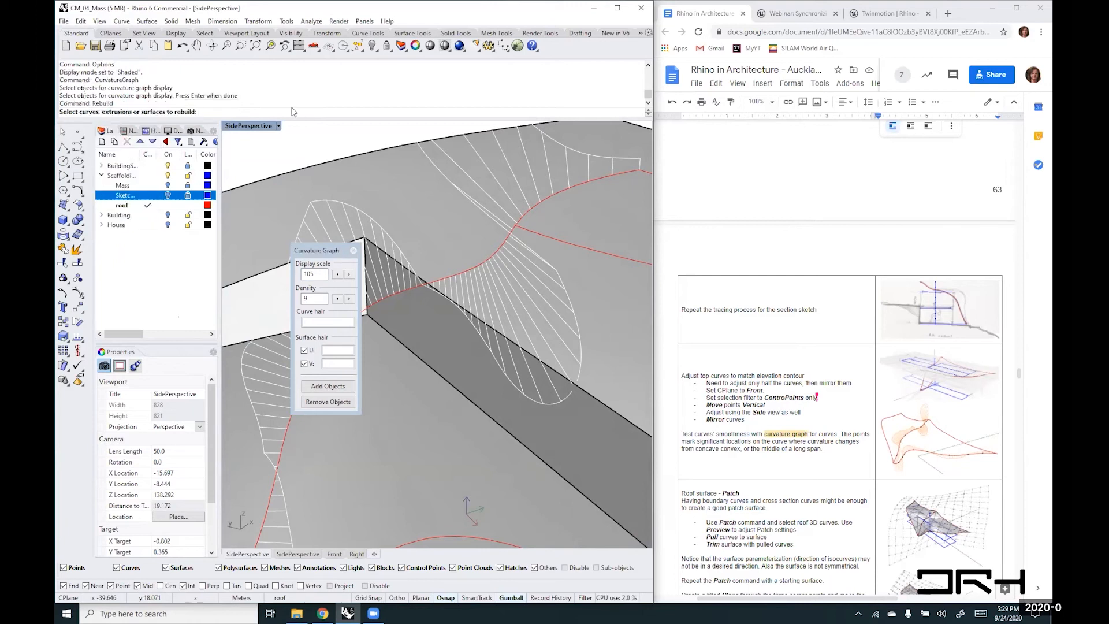
{"action": "left_click", "coordinate": [470, 266]}
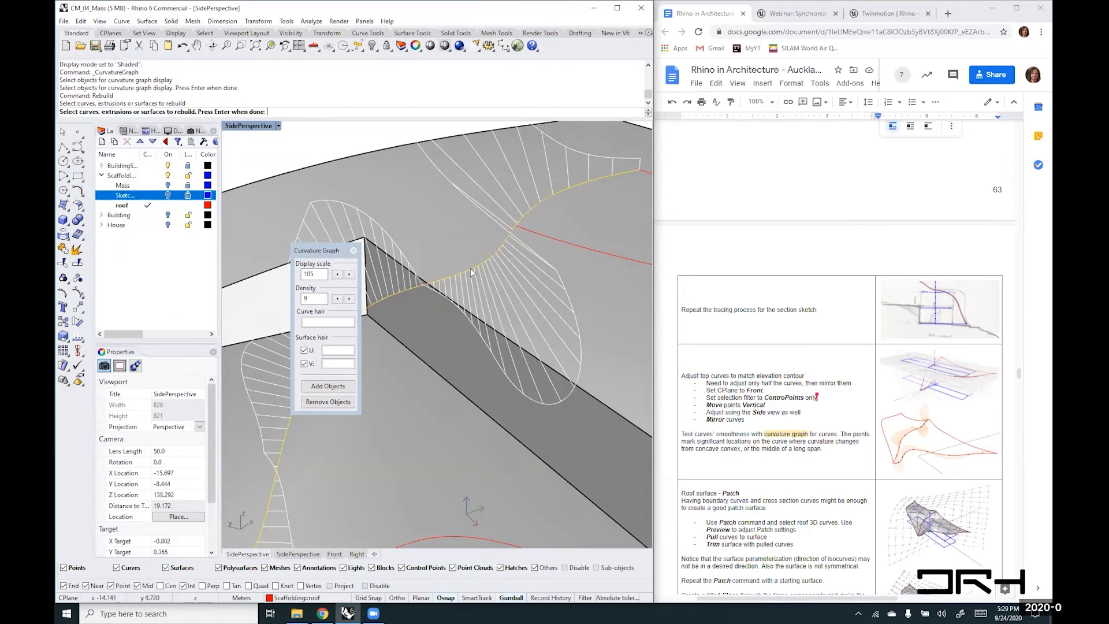
{"action": "key", "text": "Return"}
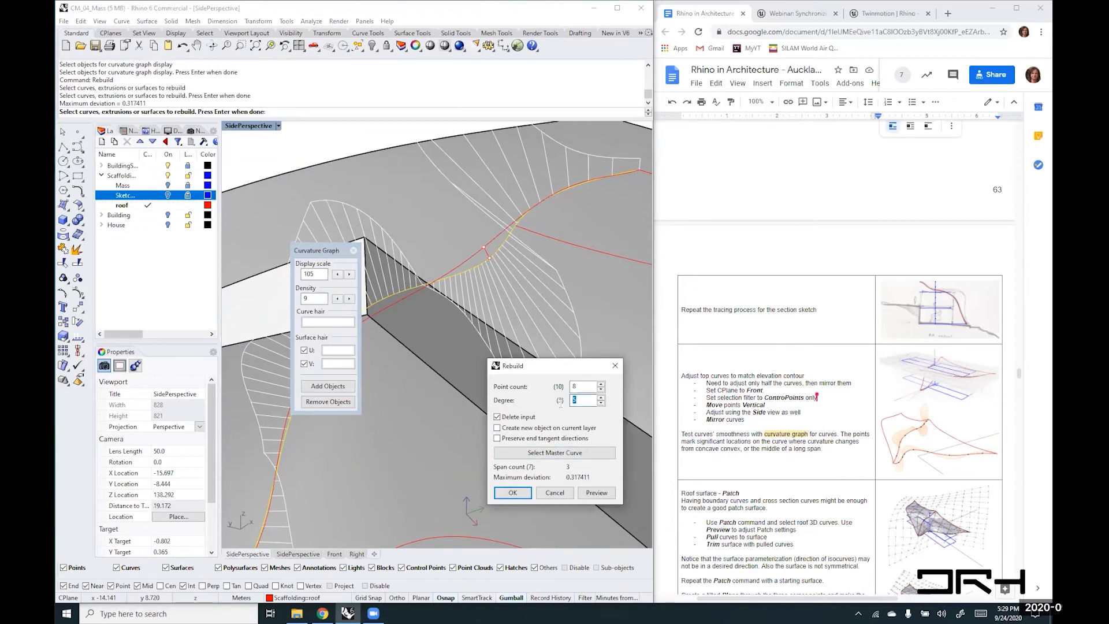
{"action": "key", "text": "shift+Tab"}
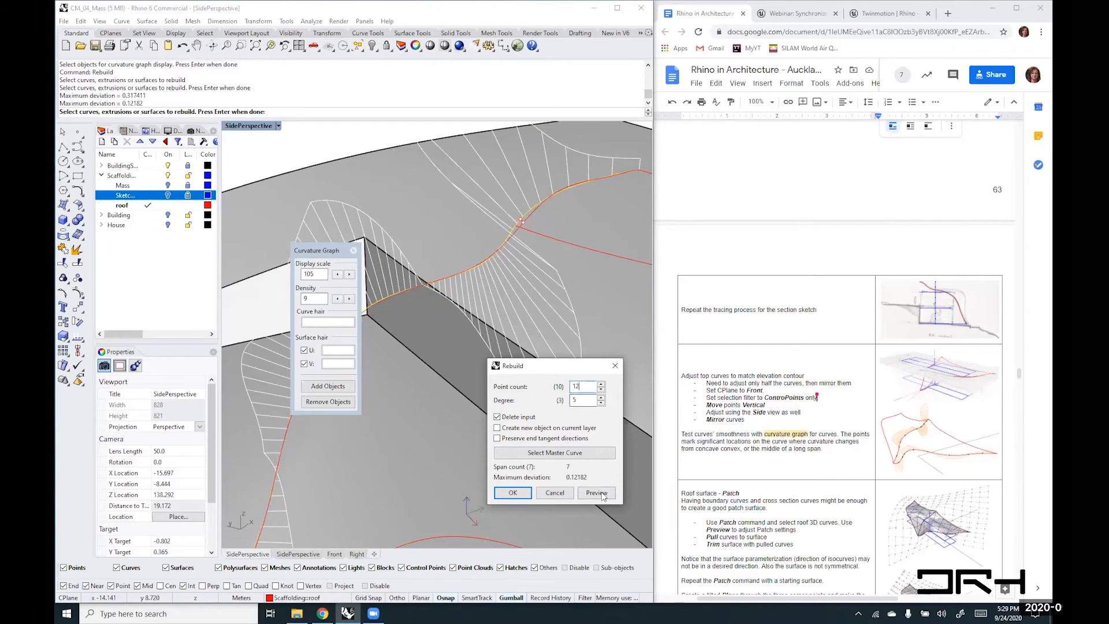
{"action": "right_click_drag", "start_coordinate": [569, 269], "coordinate": [575, 220]}
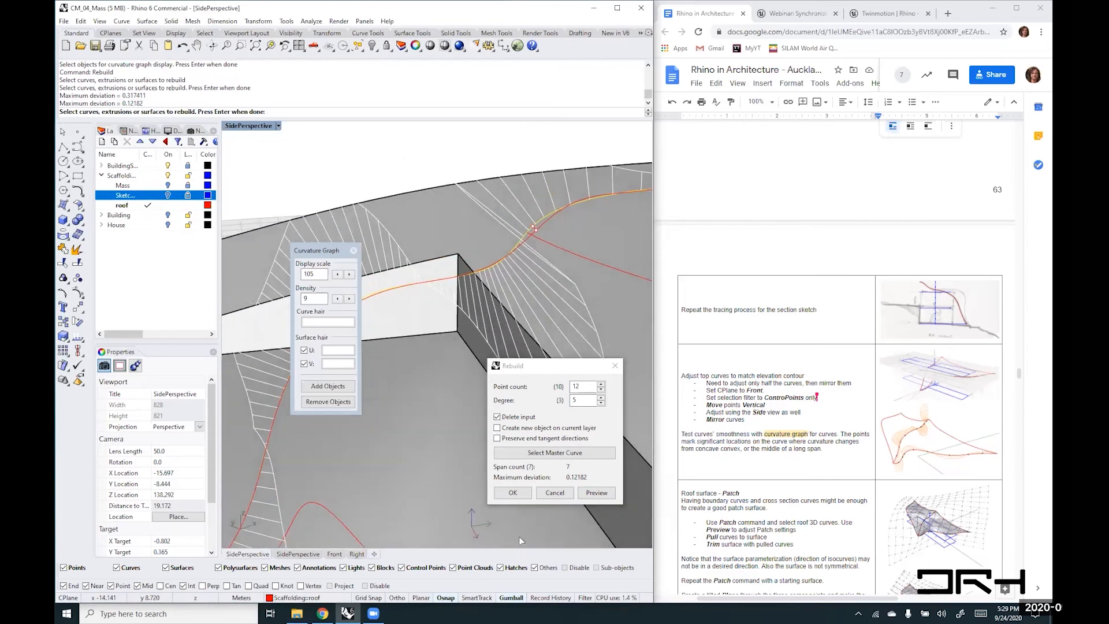
{"action": "left_click", "coordinate": [515, 492]}
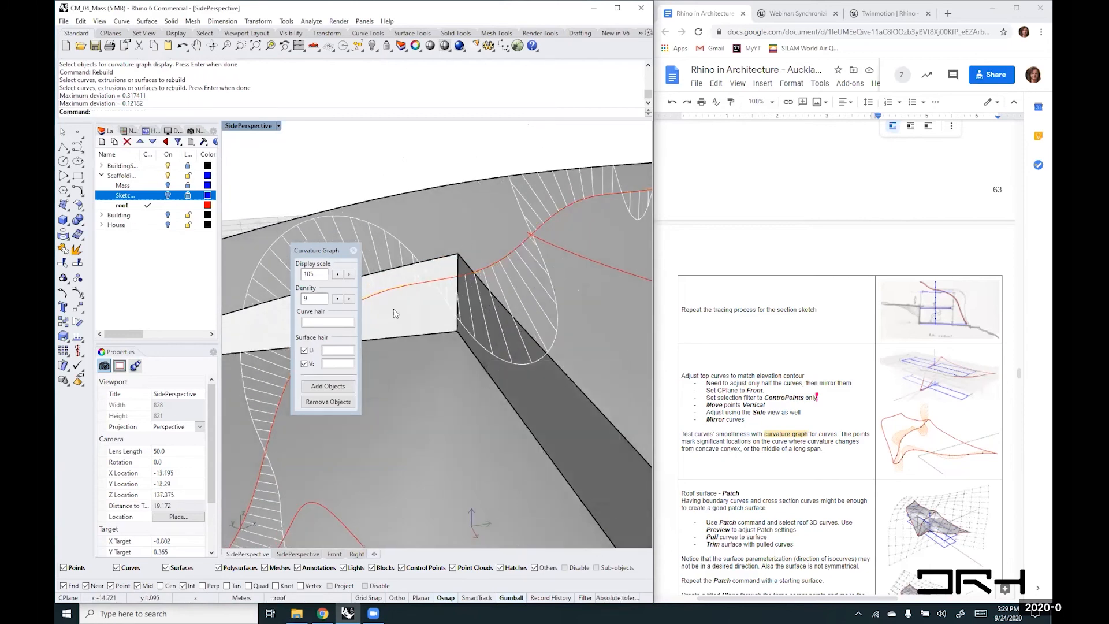
- Inspect the rebuilt upper curve's graph and add the lower roof edge curve to the curvature graph display
{"action": "right_click_drag", "start_coordinate": [545, 270], "coordinate": [500, 312]}
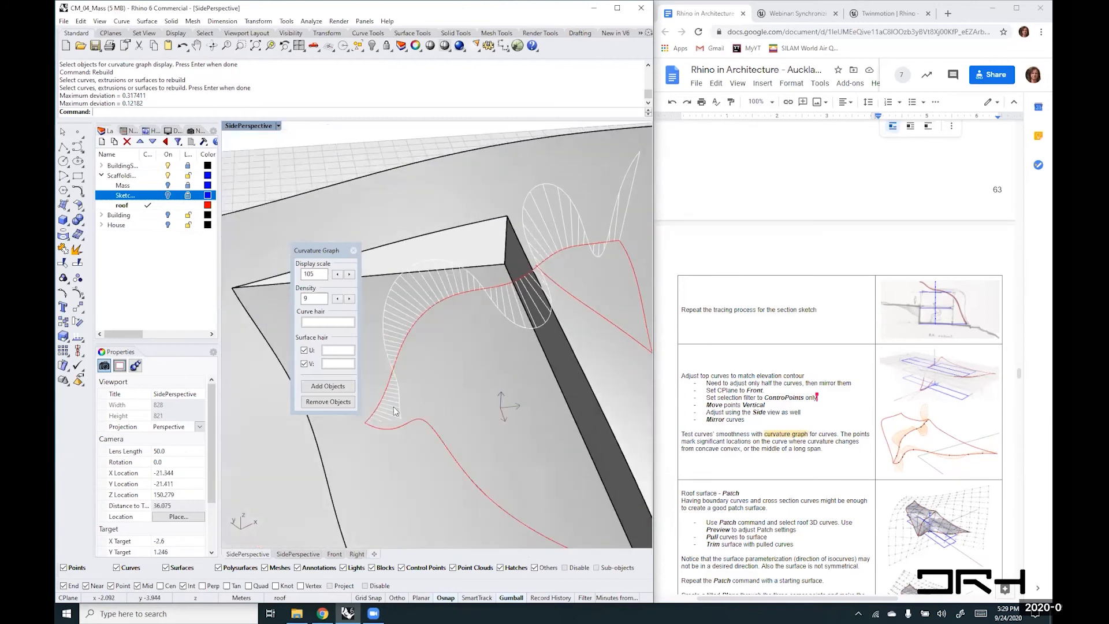
{"action": "right_click_drag", "start_coordinate": [395, 411], "coordinate": [514, 274]}
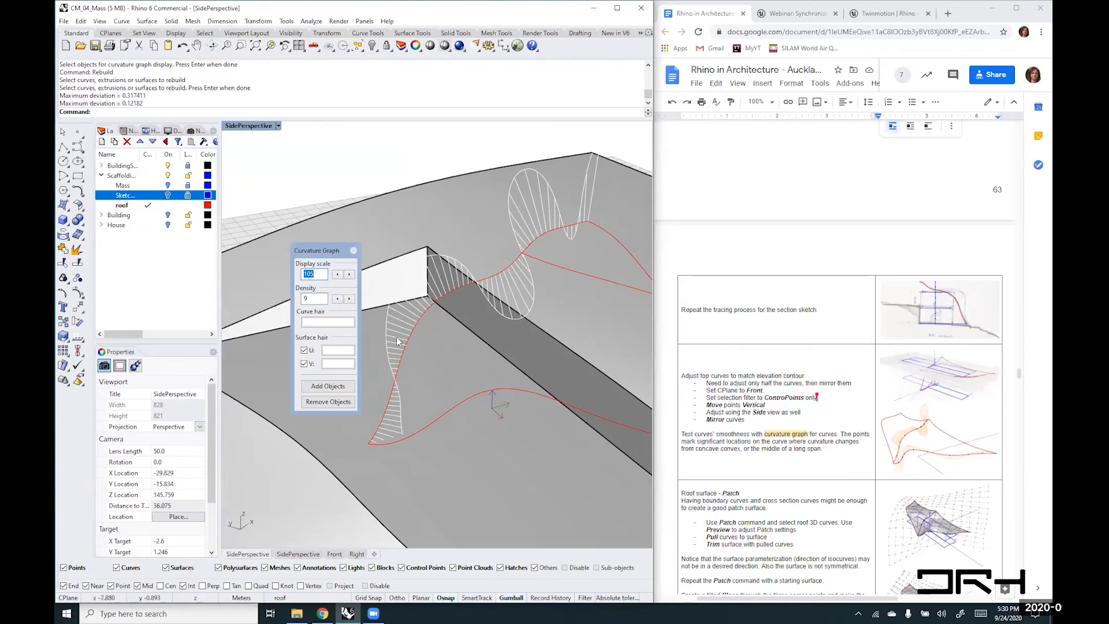
{"action": "right_click_drag", "start_coordinate": [504, 389], "coordinate": [420, 348], "text": "shift"}
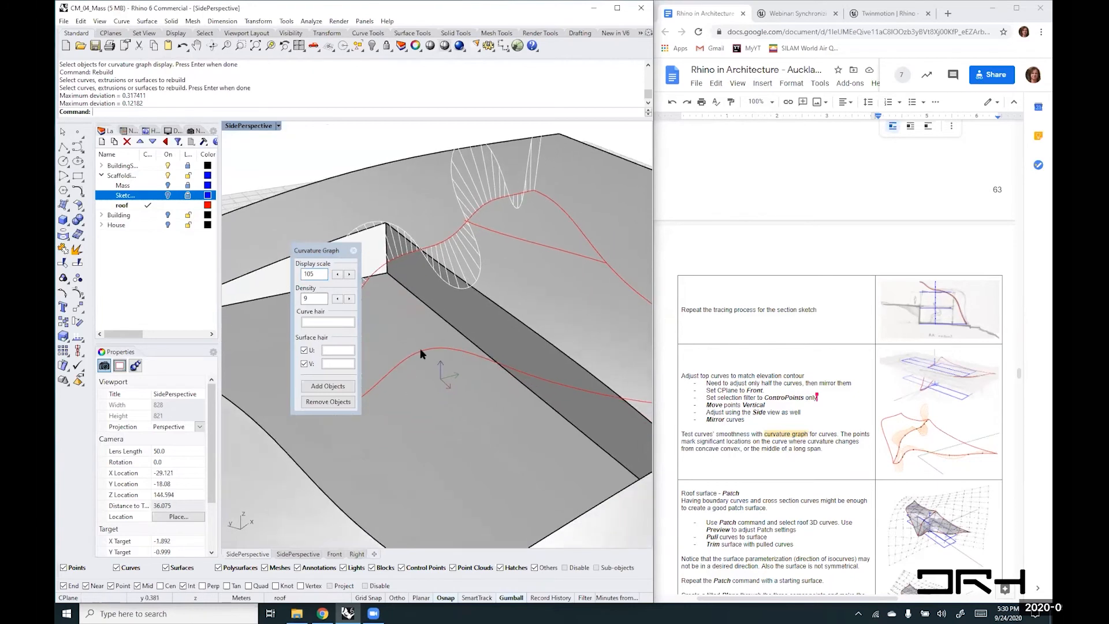
{"action": "left_click", "coordinate": [321, 390]}
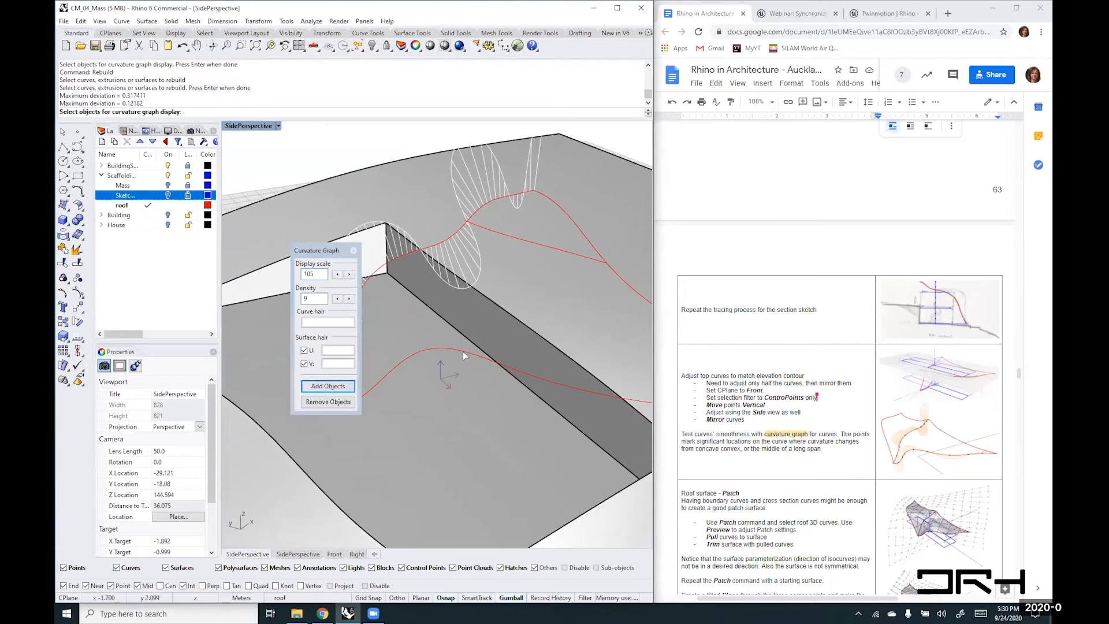
{"action": "left_click", "coordinate": [462, 351]}
{"action": "key", "text": "Return"}
{"action": "right_click_drag", "start_coordinate": [463, 406], "coordinate": [434, 415]}
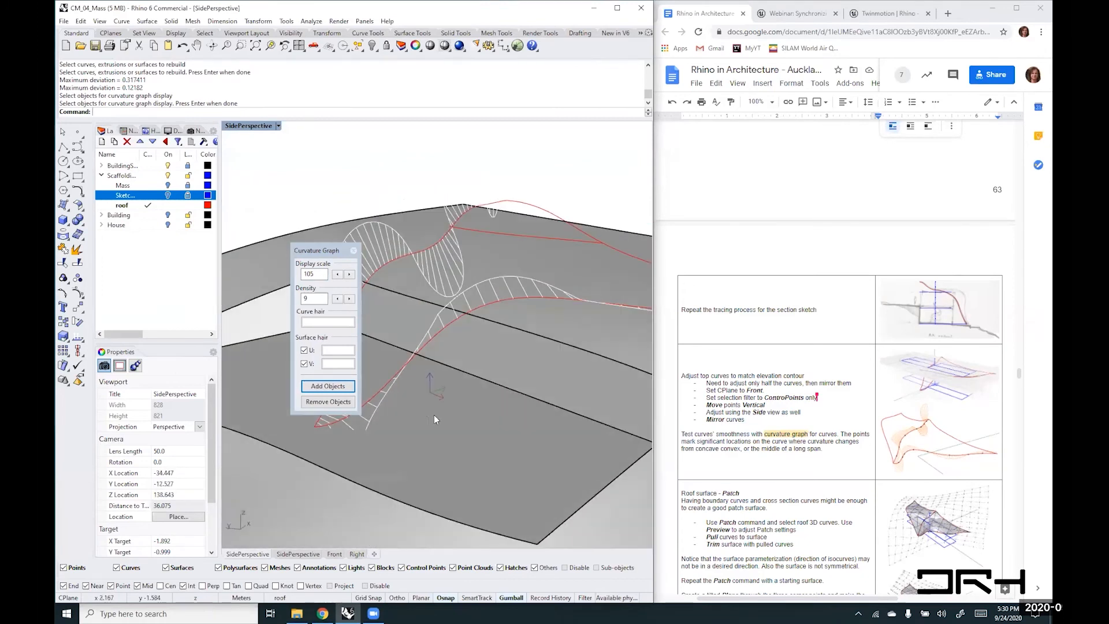
{"action": "scroll", "coordinate": [434, 414], "scroll_direction": "down", "scroll_amount": 2}
{"action": "scroll", "coordinate": [434, 415], "scroll_direction": "down", "scroll_amount": 2}
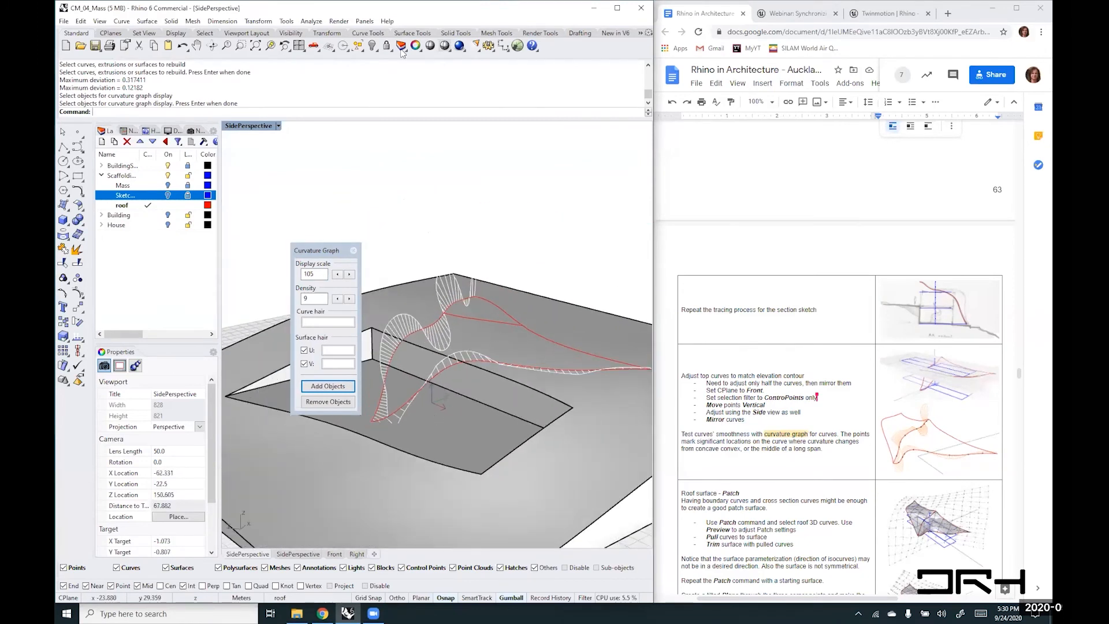
- Rebuild the lower roof edge curve with 12 points and degree 5, and check its curvature graph
{"action": "right_click", "coordinate": [395, 112]}
{"action": "left_click", "coordinate": [437, 197]}
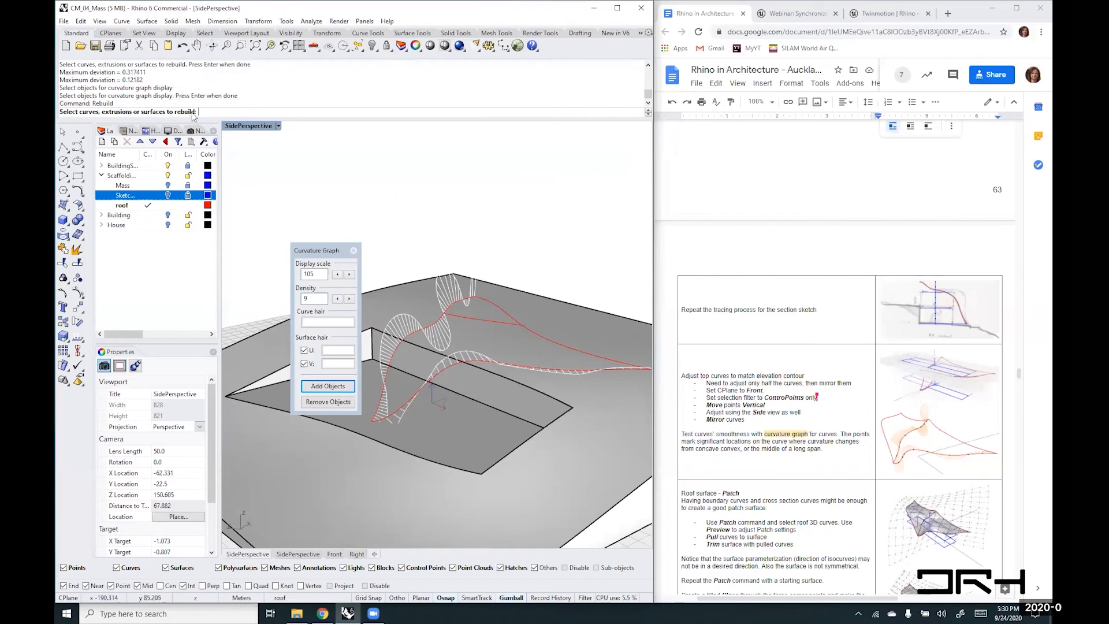
{"action": "key", "text": "Escape"}
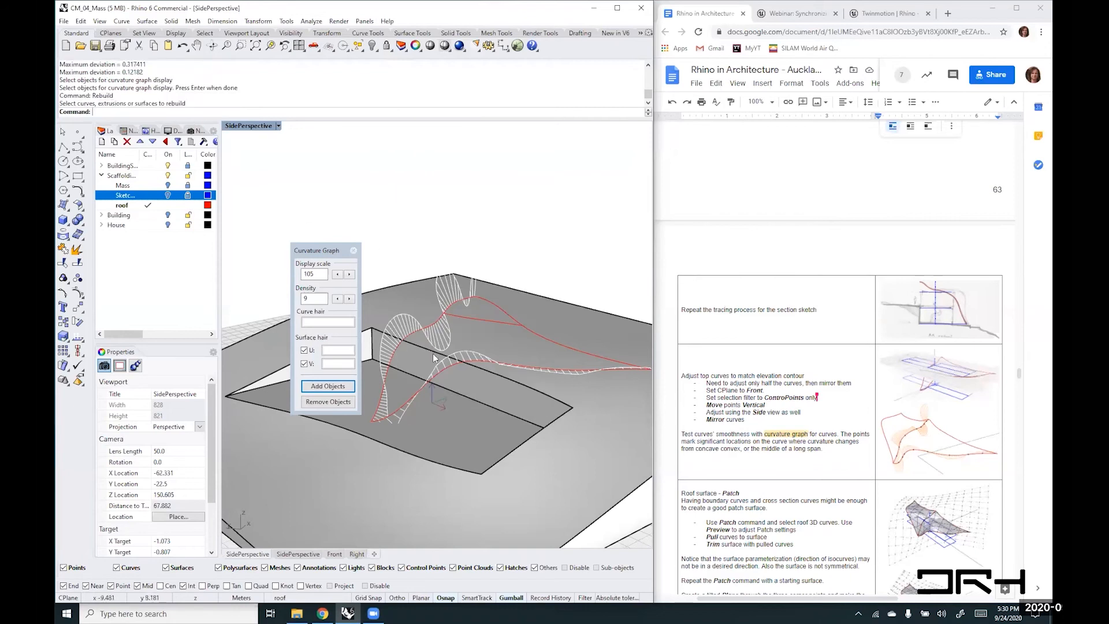
{"action": "right_click", "coordinate": [470, 360]}
{"action": "left_click", "coordinate": [472, 361]}
{"action": "right_click", "coordinate": [480, 361]}
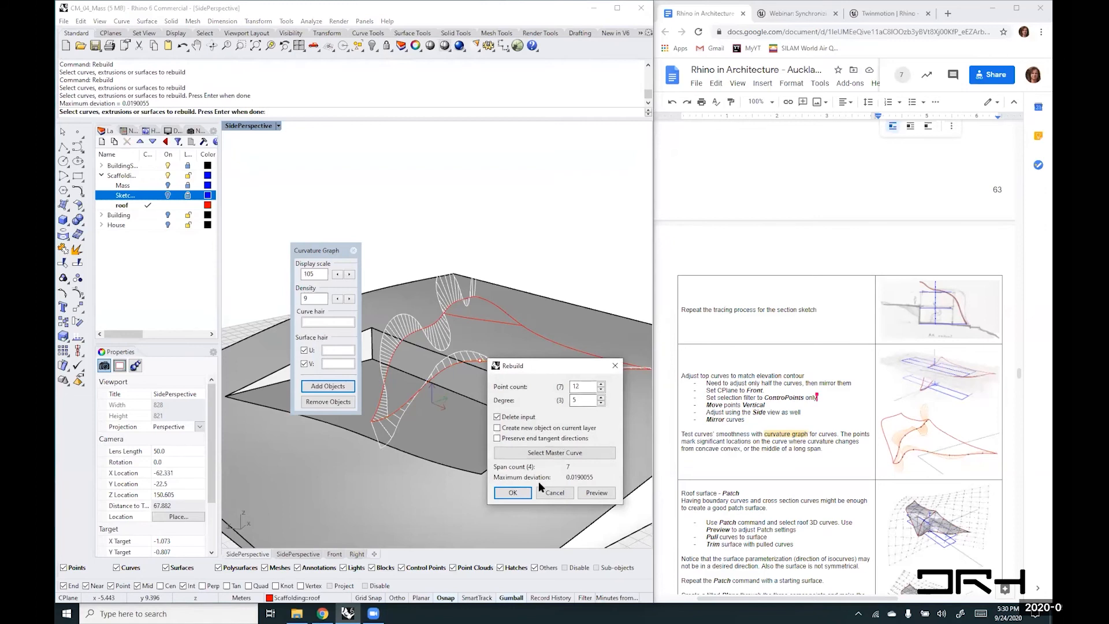
{"action": "left_click", "coordinate": [512, 493]}
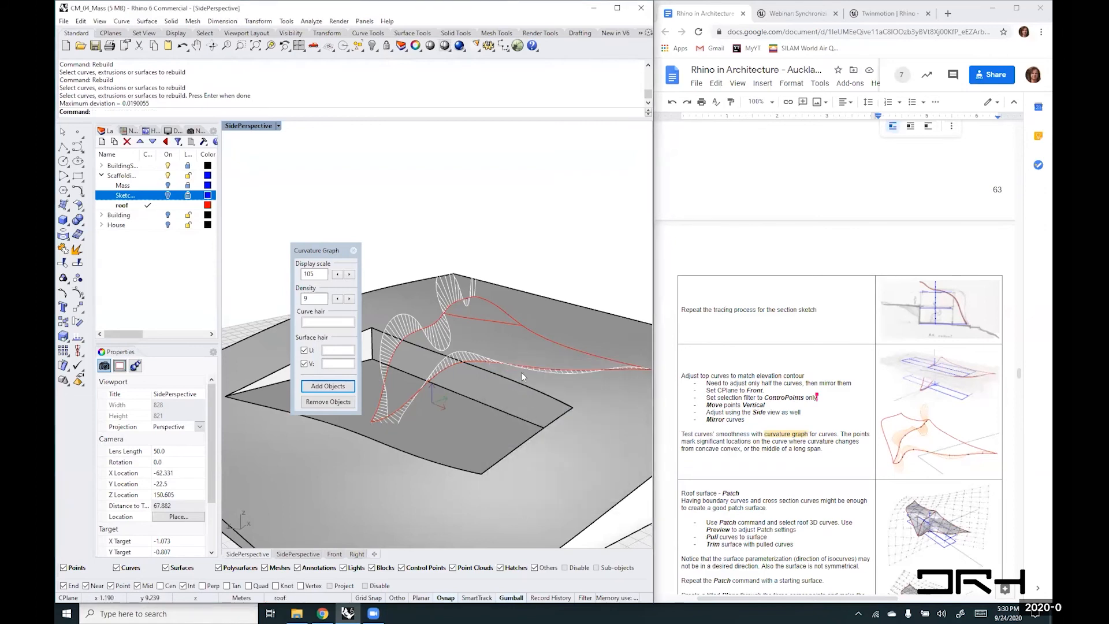
{"action": "scroll", "coordinate": [374, 422], "scroll_direction": "up", "scroll_amount": 2}
{"action": "scroll", "coordinate": [375, 422], "scroll_direction": "up", "scroll_amount": 3}
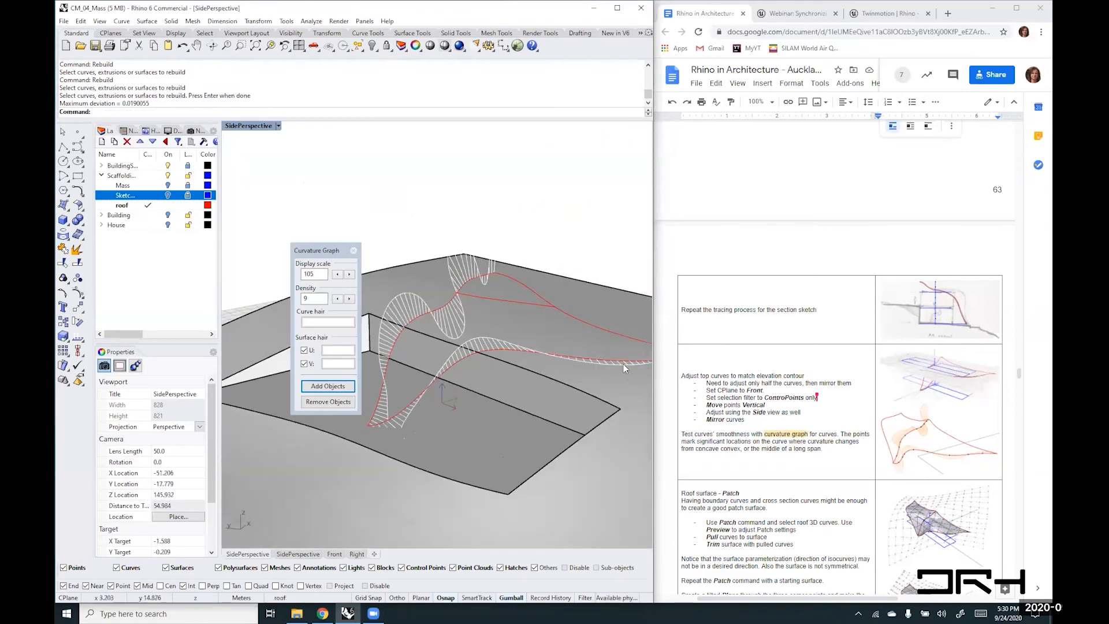
- Examine the curvature graph along the red roof curves, including where they meet at the far corner, and close the graph
{"action": "scroll", "coordinate": [623, 359], "scroll_direction": "down", "scroll_amount": 8}
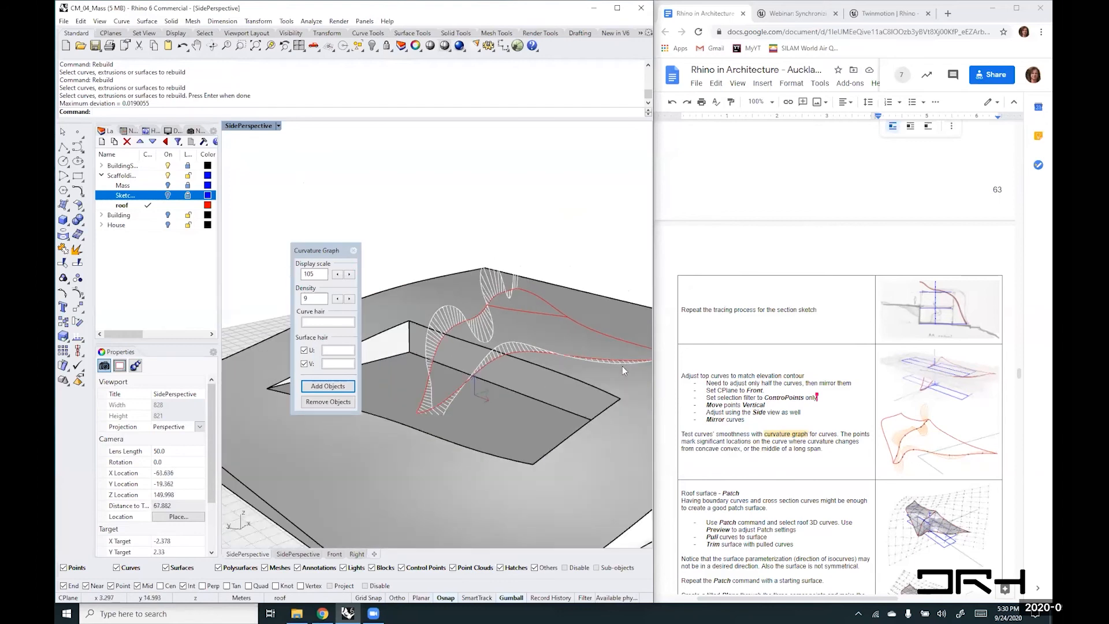
{"action": "right_click_drag", "start_coordinate": [622, 365], "coordinate": [546, 393], "text": "shift"}
{"action": "scroll", "coordinate": [601, 385], "scroll_direction": "up", "scroll_amount": 5}
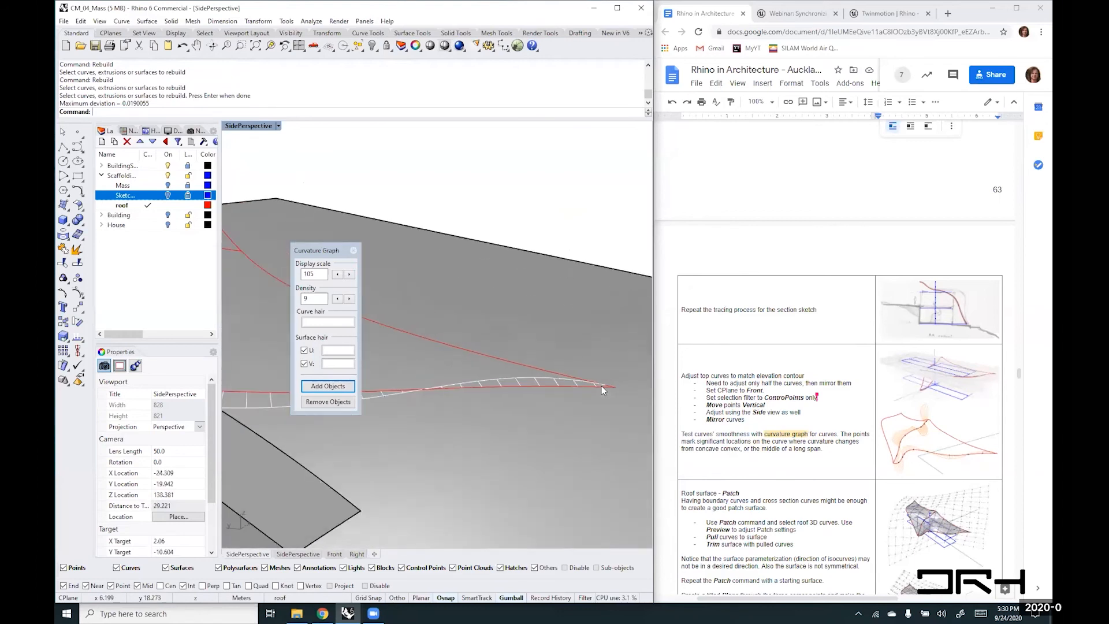
{"action": "scroll", "coordinate": [591, 390], "scroll_direction": "up", "scroll_amount": 4}
{"action": "right_click_drag", "start_coordinate": [580, 354], "coordinate": [602, 369]}
{"action": "scroll", "coordinate": [602, 369], "scroll_direction": "down", "scroll_amount": 10}
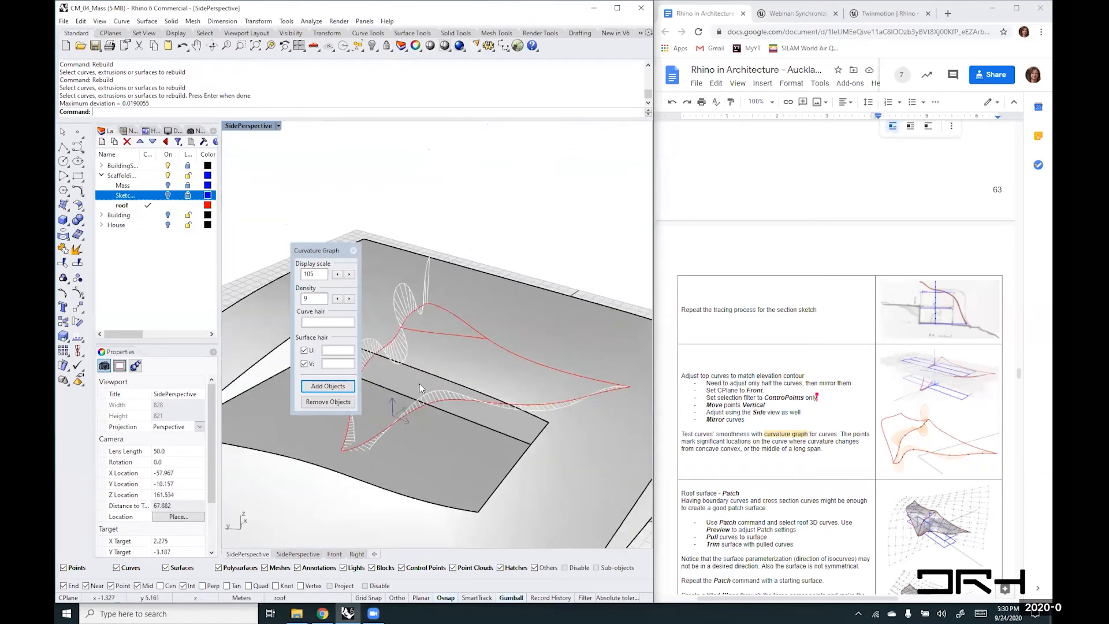
{"action": "right_click_drag", "start_coordinate": [420, 383], "coordinate": [455, 394], "text": "shift"}
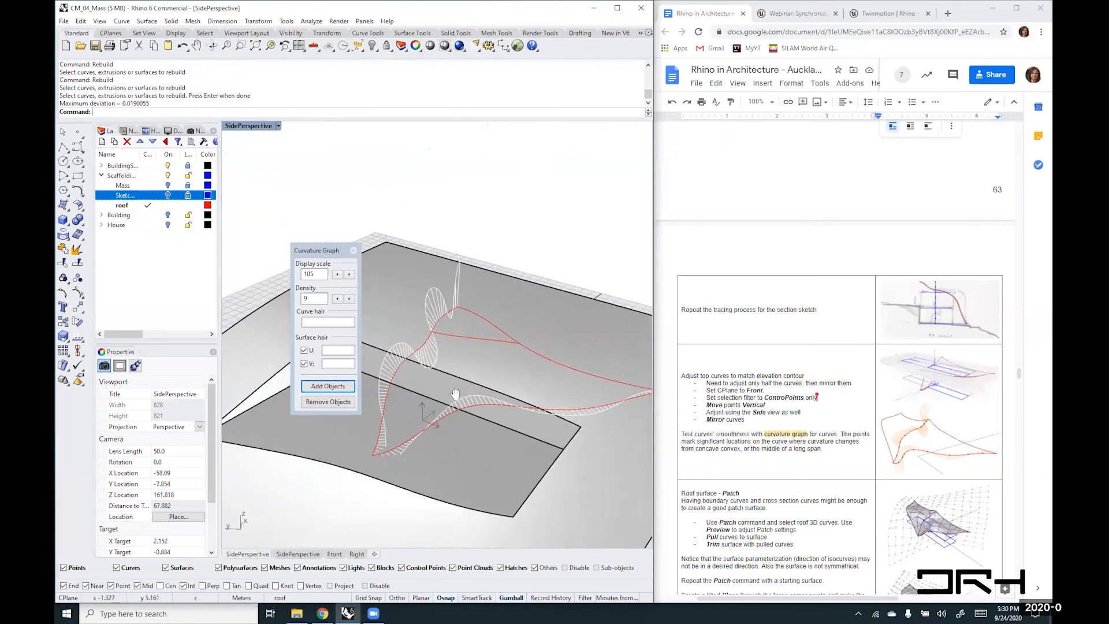
{"action": "left_click", "coordinate": [353, 250]}
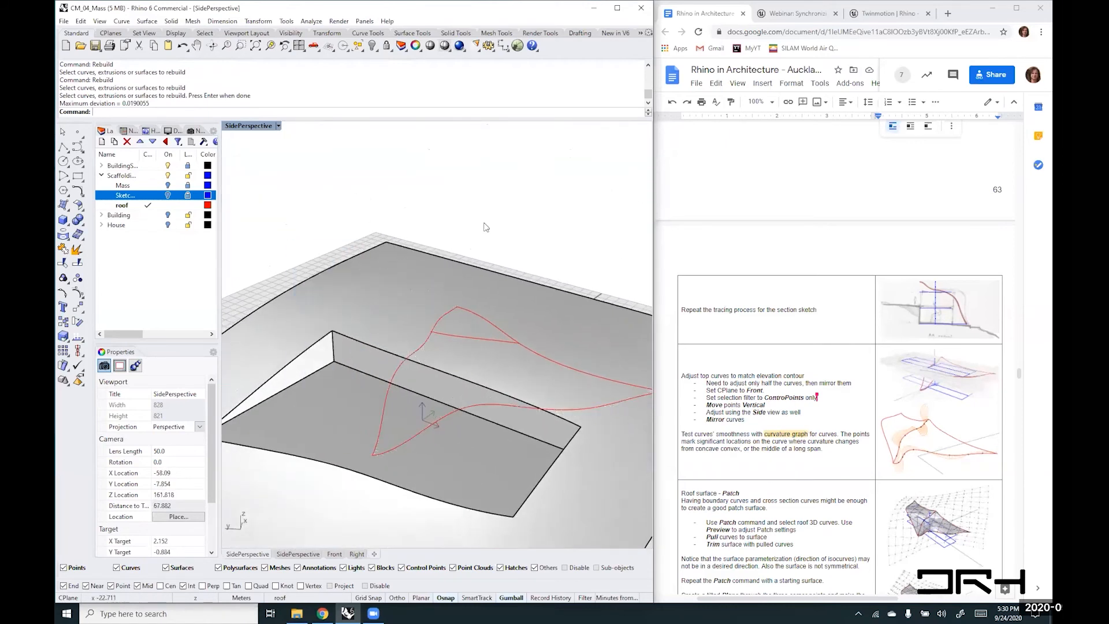
- Rebuild the upper rear roof boundary curve with 8 points and degree 5, deleting the input curve
{"action": "left_click", "coordinate": [488, 321]}
{"action": "right_click_drag", "start_coordinate": [421, 319], "coordinate": [439, 302]}
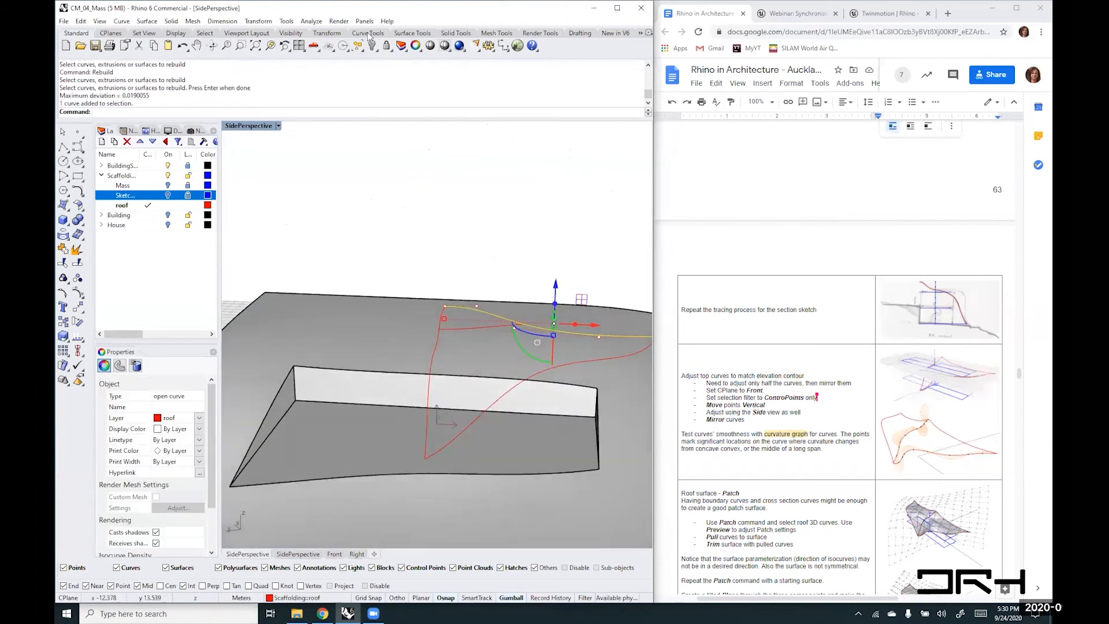
{"action": "right_click", "coordinate": [351, 113]}
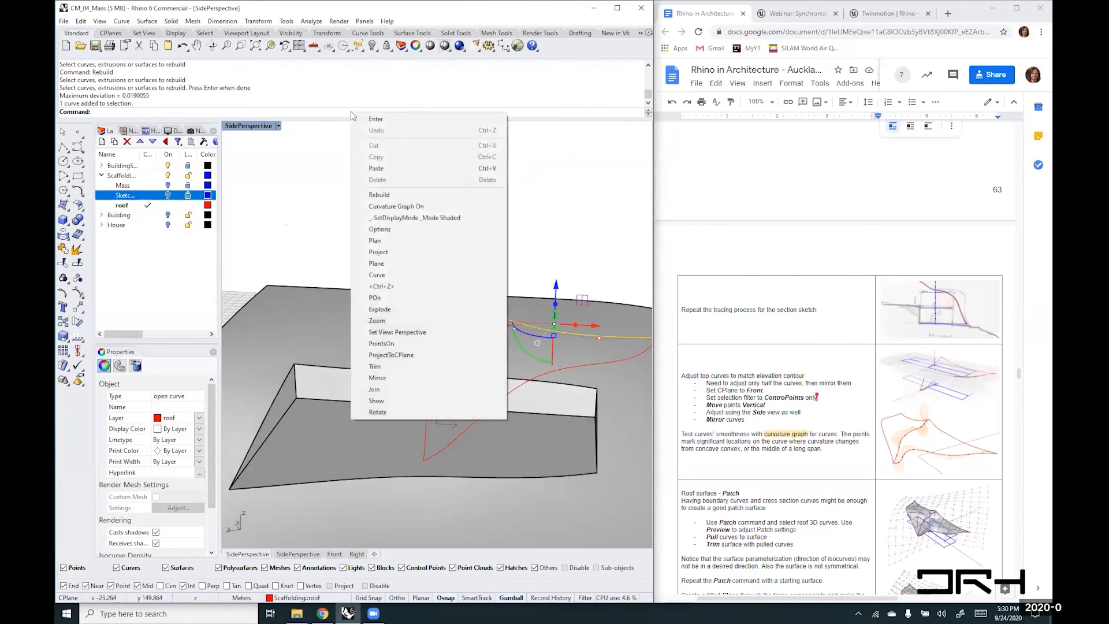
{"action": "left_click", "coordinate": [381, 195]}
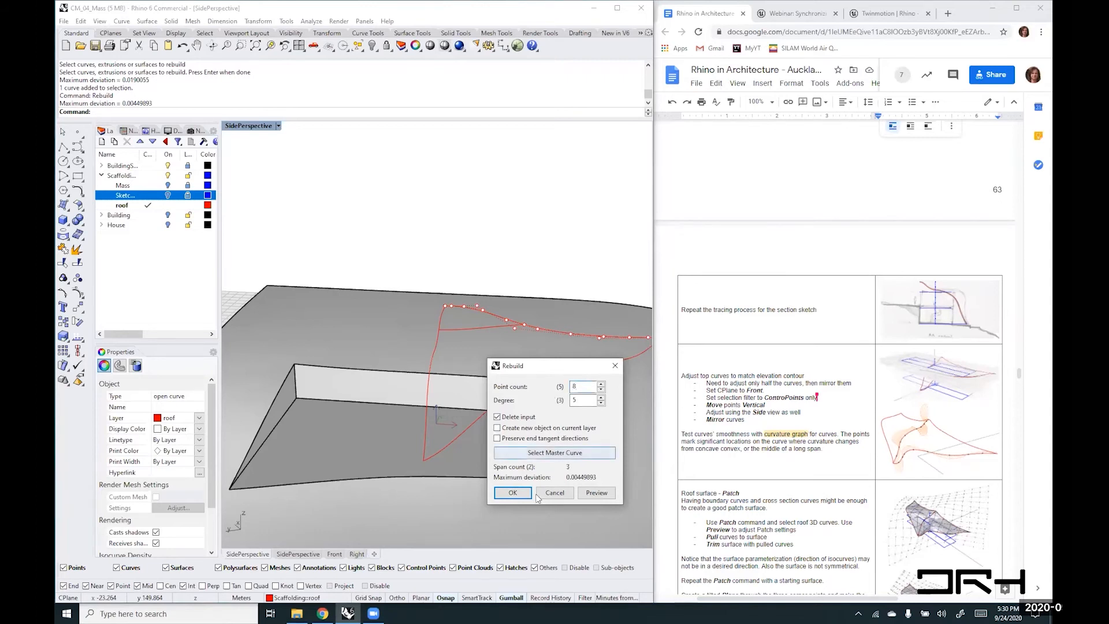
{"action": "left_click", "coordinate": [595, 492]}
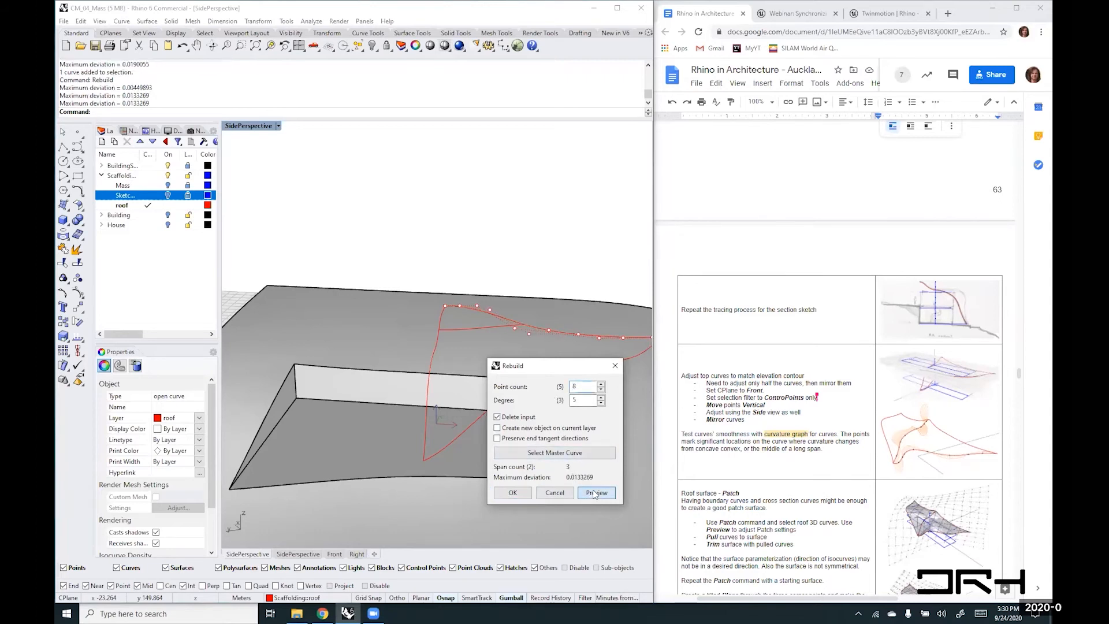
{"action": "left_click", "coordinate": [514, 493]}
{"action": "key", "text": "Escape"}
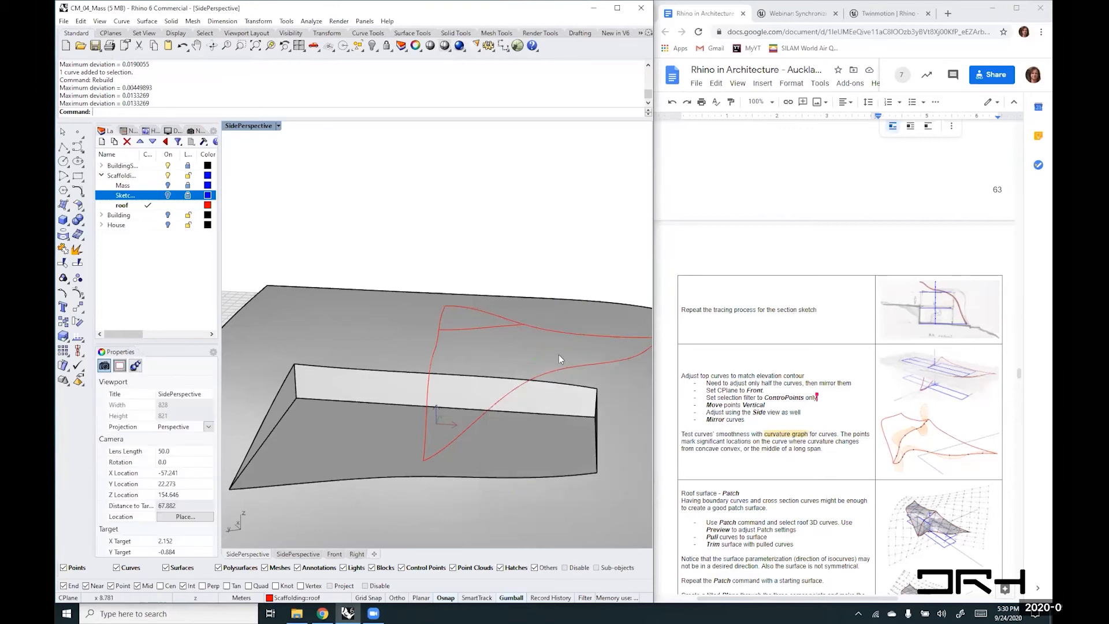
- Move the inner end point of the short cross-section curve onto the central roof profile curve
{"action": "right_click_drag", "start_coordinate": [559, 354], "coordinate": [514, 361]}
{"action": "right_click_drag", "start_coordinate": [392, 313], "coordinate": [364, 349]}
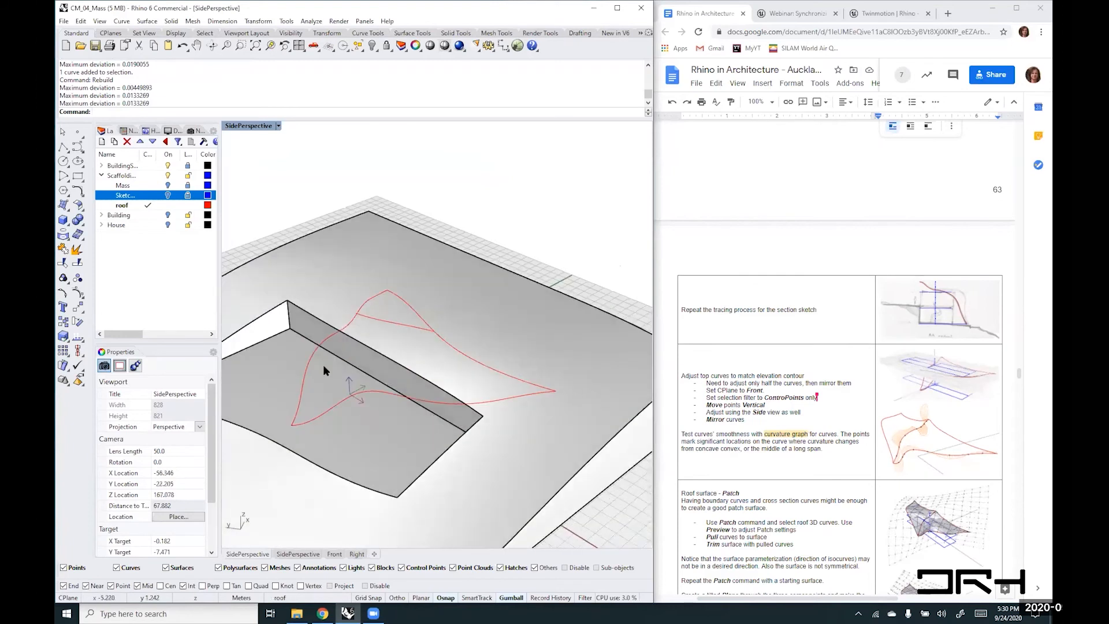
{"action": "scroll", "coordinate": [324, 362], "scroll_direction": "up", "scroll_amount": 4}
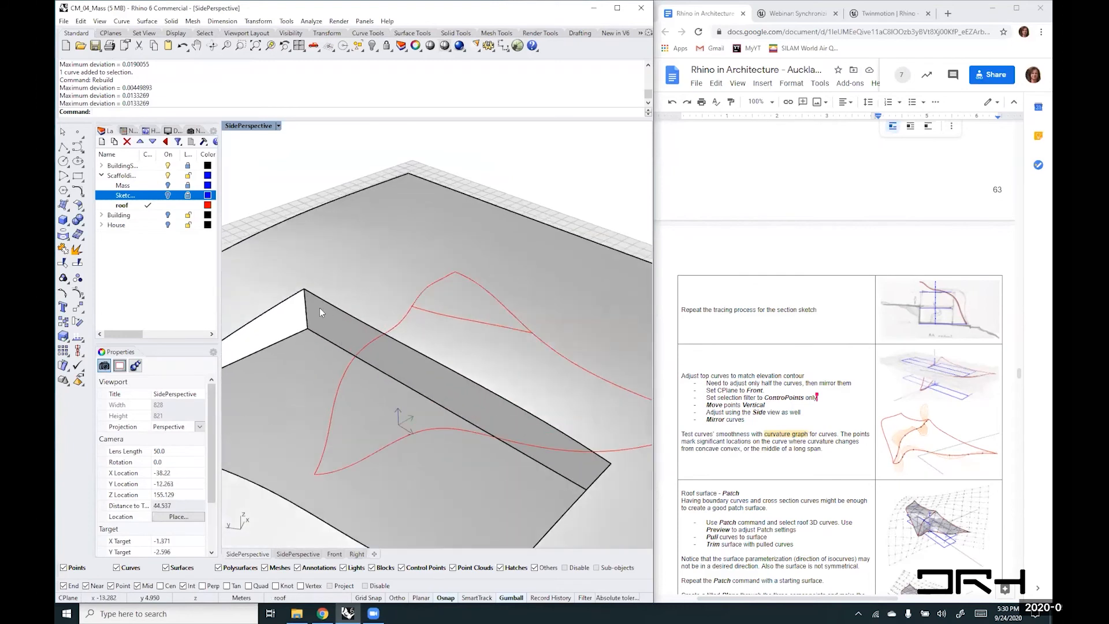
{"action": "scroll", "coordinate": [407, 314], "scroll_direction": "up", "scroll_amount": 8}
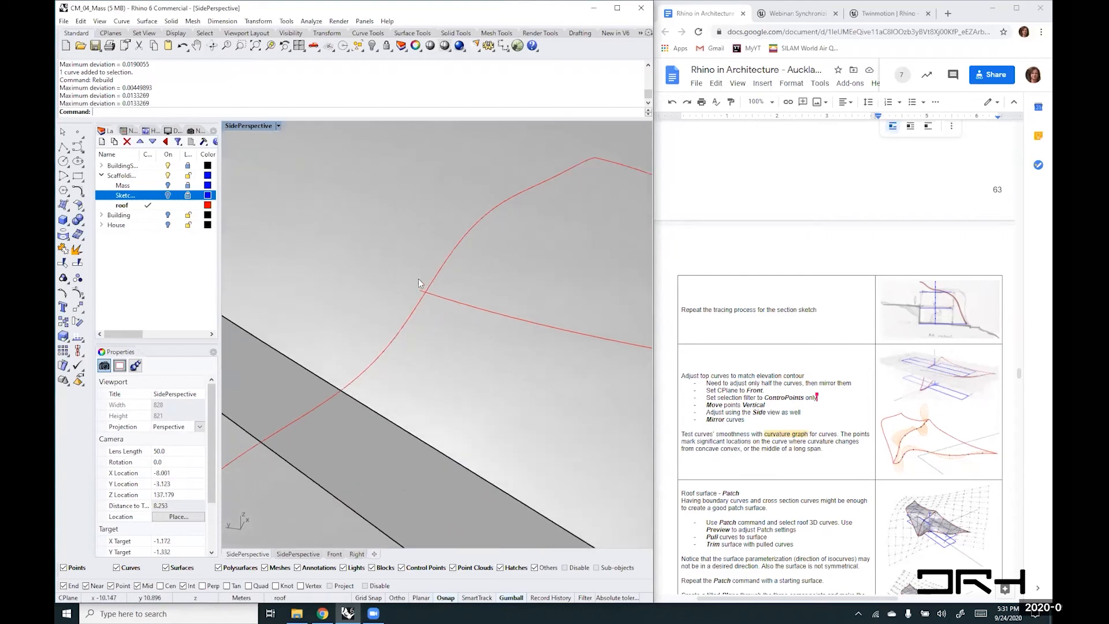
{"action": "right_click_drag", "start_coordinate": [432, 310], "coordinate": [432, 309]}
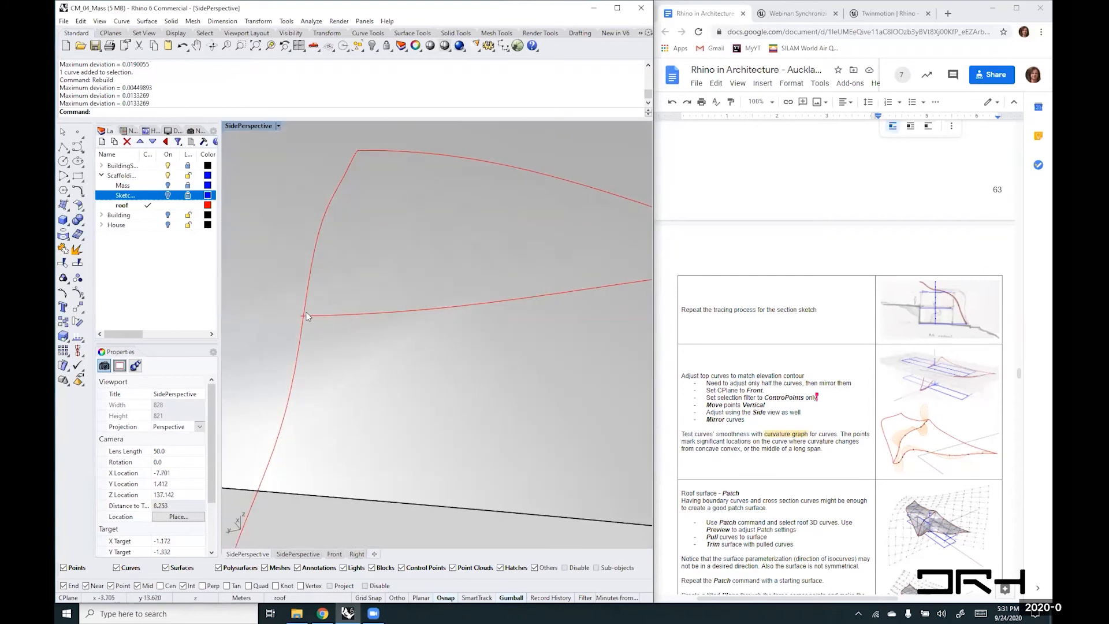
{"action": "left_click", "coordinate": [320, 316]}
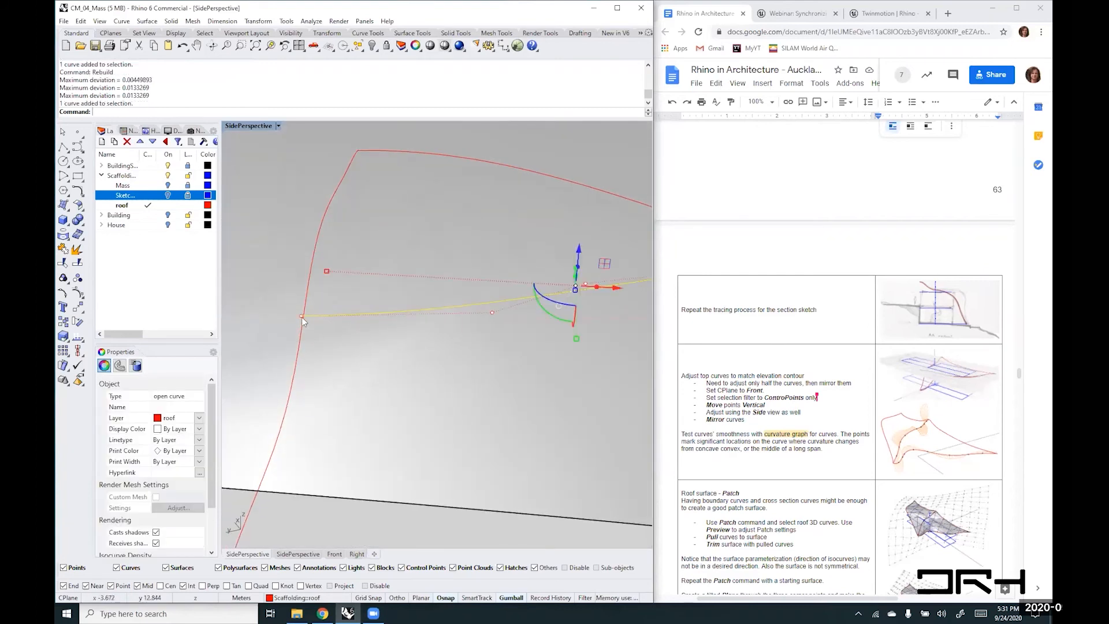
{"action": "scroll", "coordinate": [300, 317], "scroll_direction": "up", "scroll_amount": 2}
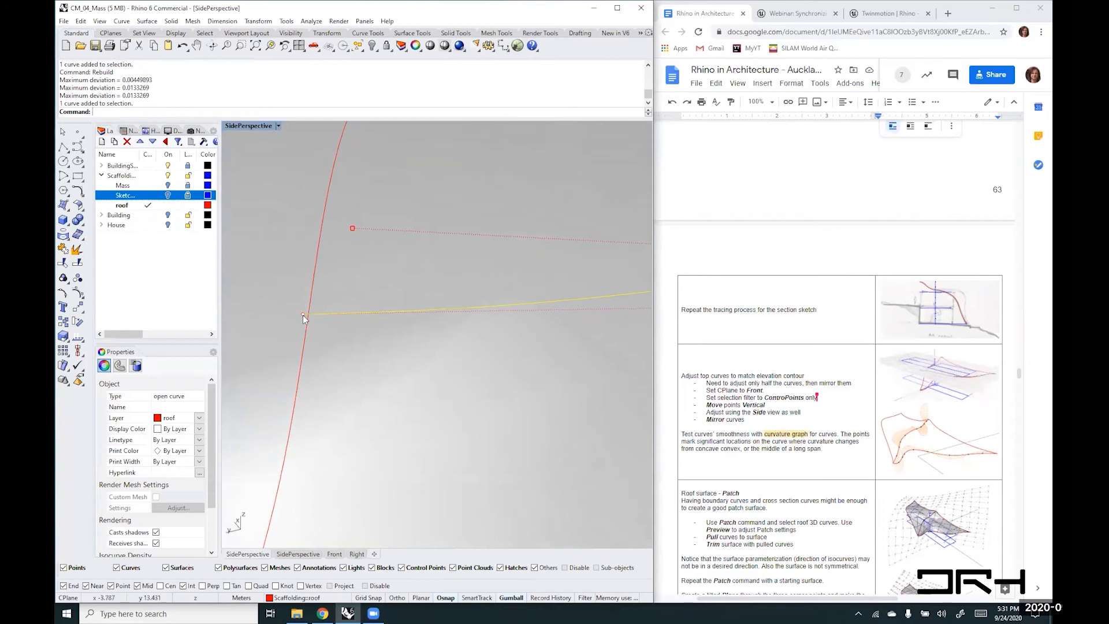
{"action": "left_click", "coordinate": [303, 314]}
{"action": "left_click_drag", "start_coordinate": [305, 314], "coordinate": [309, 318]}
{"action": "scroll", "coordinate": [308, 318], "scroll_direction": "down", "scroll_amount": 11}
{"action": "scroll", "coordinate": [307, 318], "scroll_direction": "down", "scroll_amount": 3}
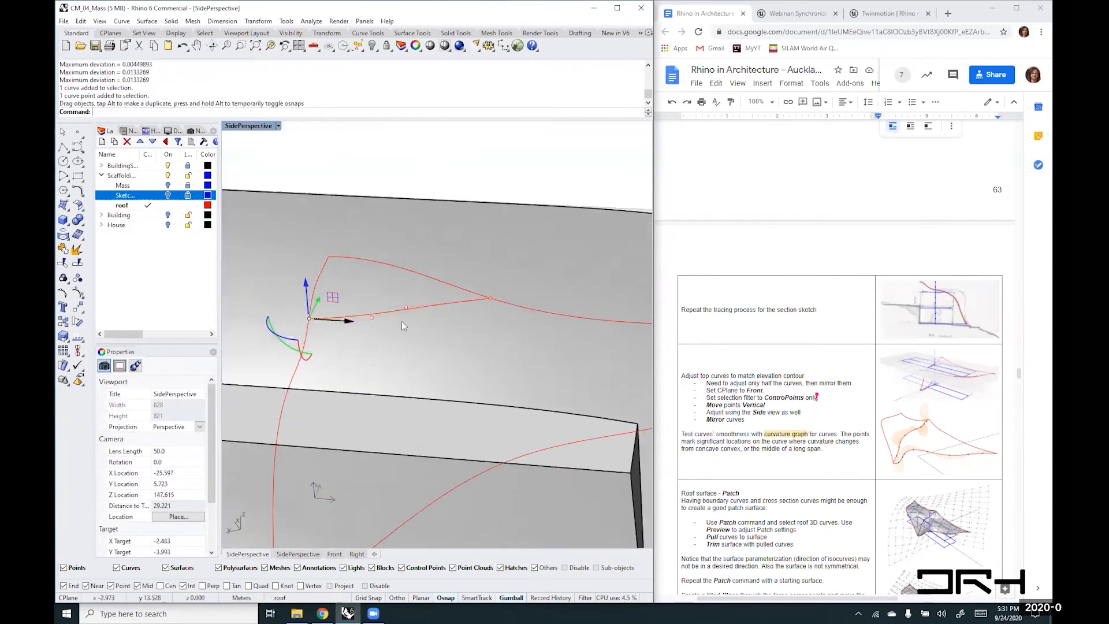
{"action": "right_click_drag", "start_coordinate": [401, 321], "coordinate": [462, 317]}
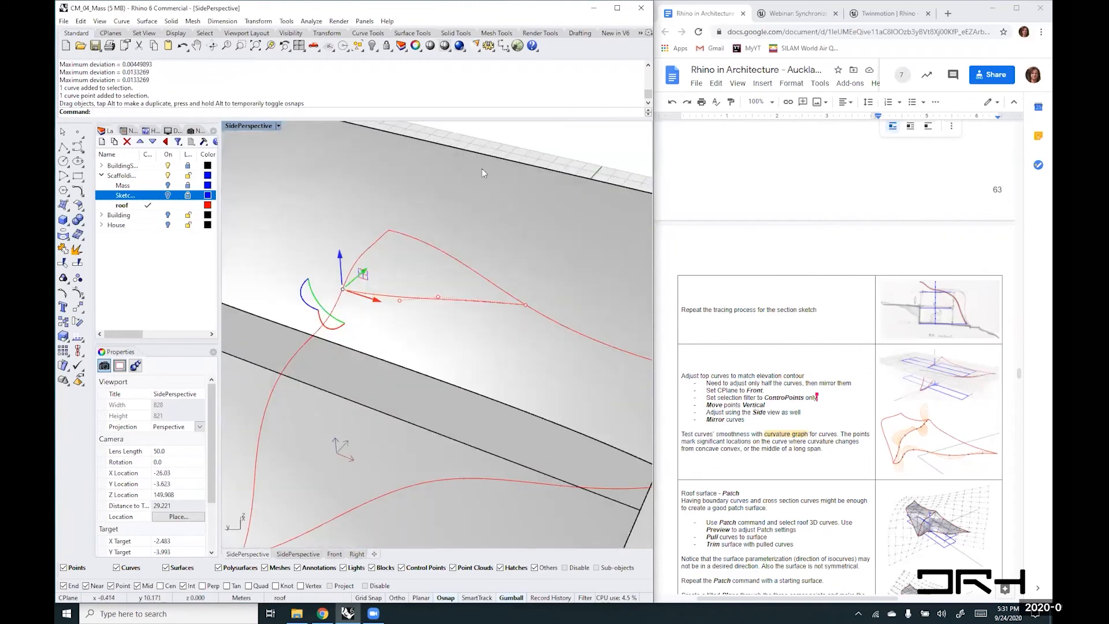
{"action": "left_click", "coordinate": [525, 137]}
- Mirror a copy of the front and rear roof boundary curves across the line between the central profile curve's two ends
{"action": "scroll", "coordinate": [388, 312], "scroll_direction": "down", "scroll_amount": 8}
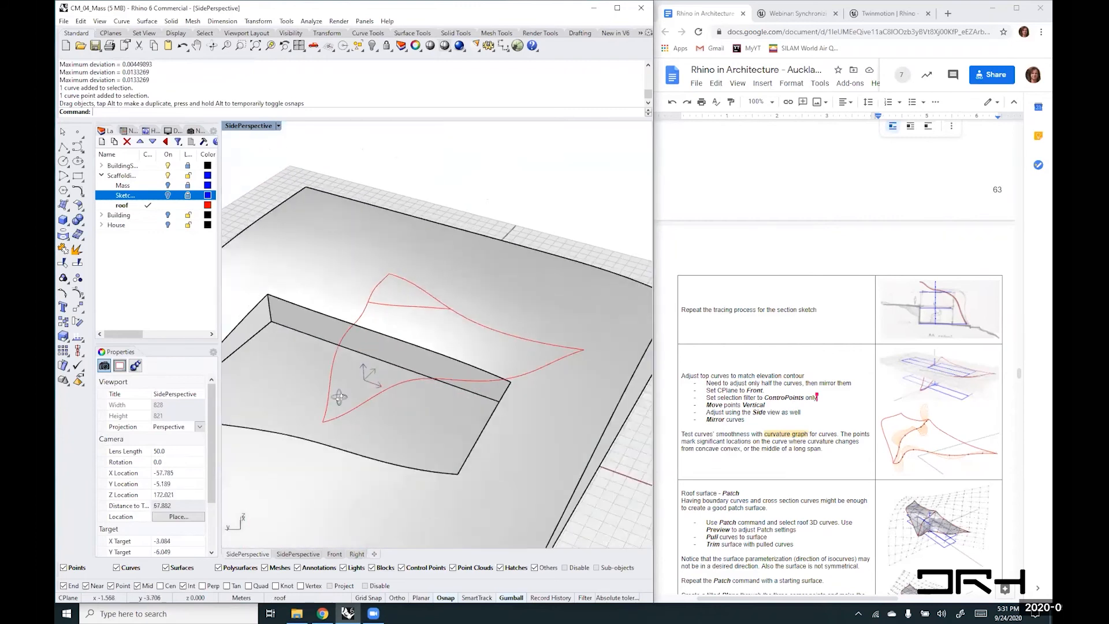
{"action": "right_click_drag", "start_coordinate": [339, 397], "coordinate": [389, 397]}
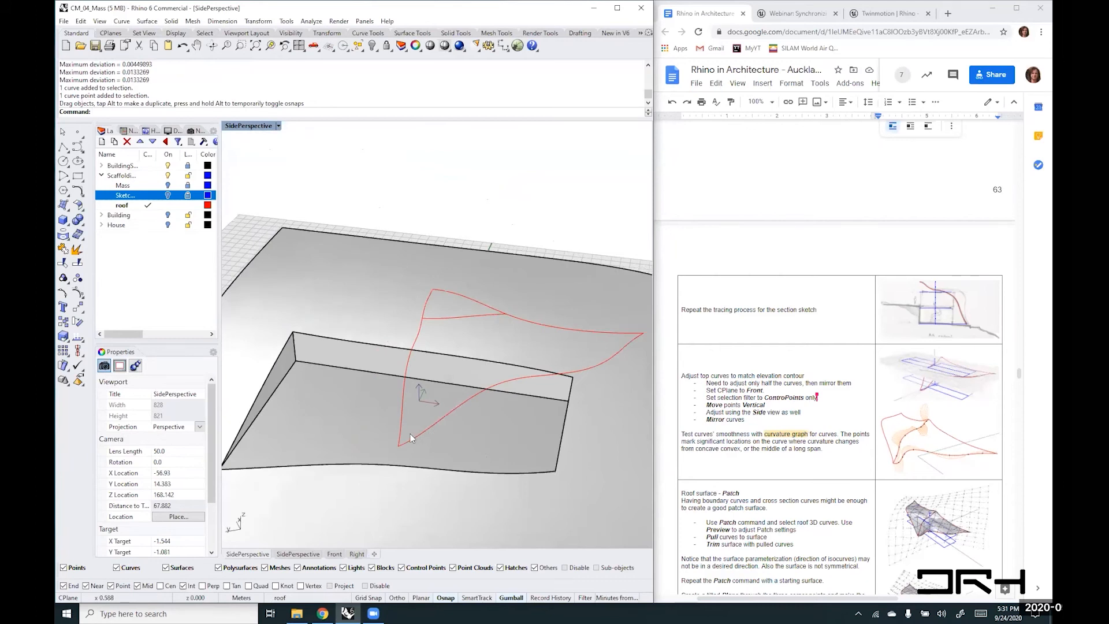
{"action": "left_click", "coordinate": [413, 436]}
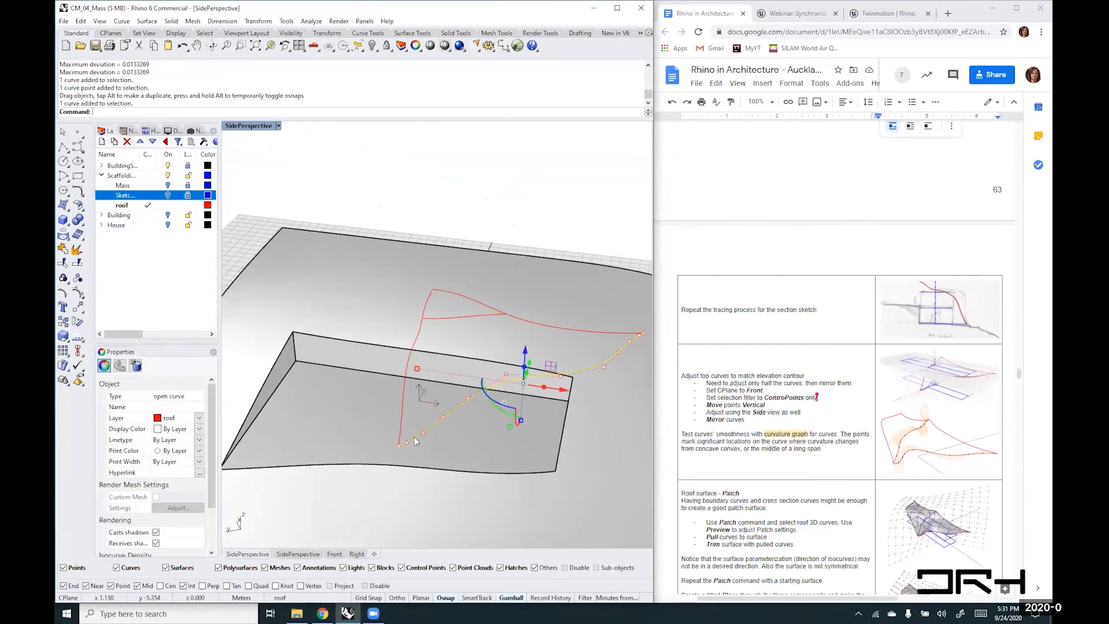
{"action": "left_click", "coordinate": [552, 327], "text": "shift"}
{"action": "type", "text": "M"}
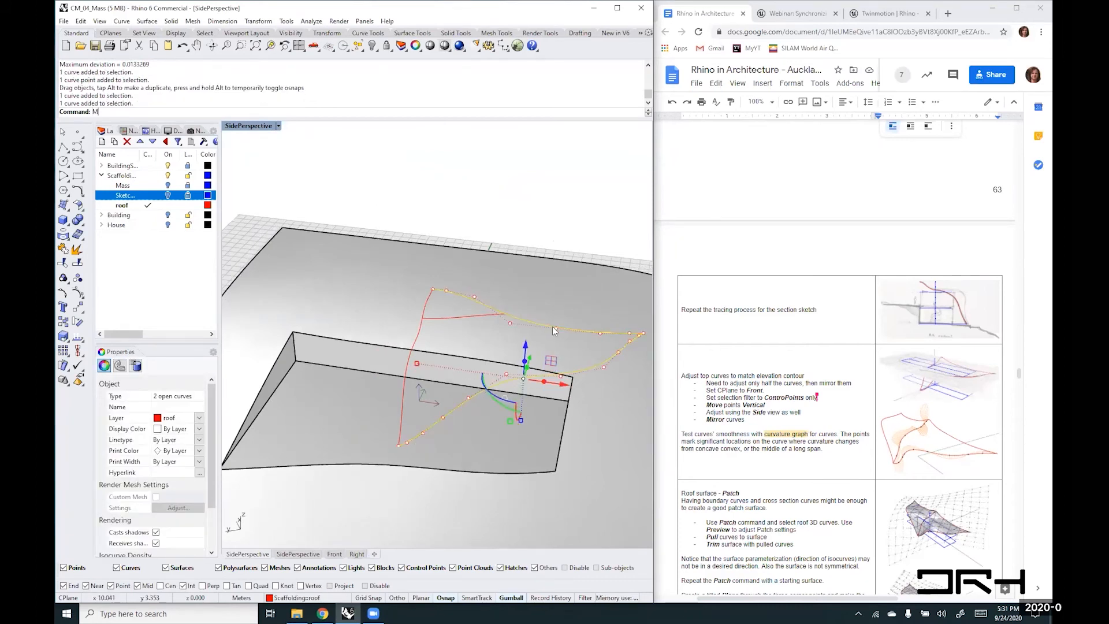
{"action": "type", "text": "irror"}
{"action": "key", "text": "Return"}
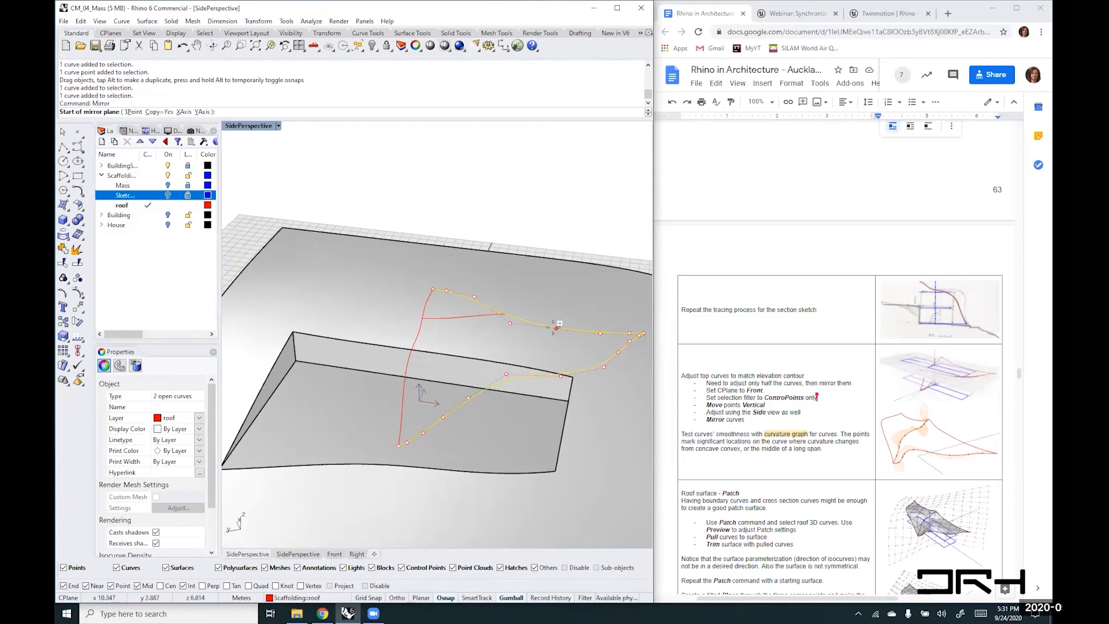
{"action": "left_click", "coordinate": [403, 445]}
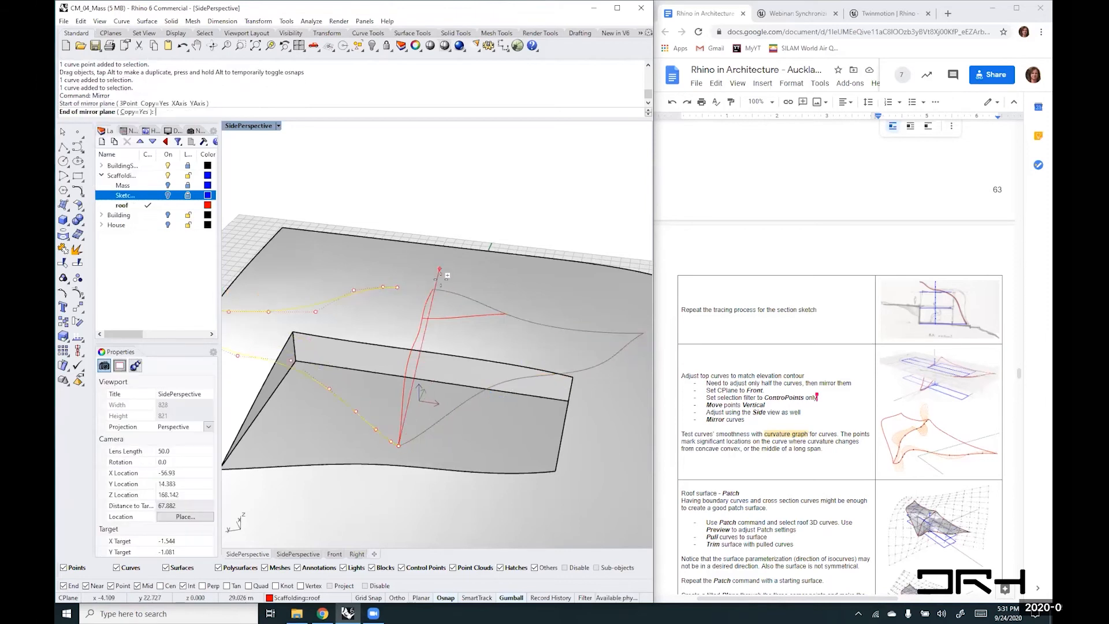
{"action": "left_click", "coordinate": [434, 294]}
{"action": "key", "text": "Escape"}
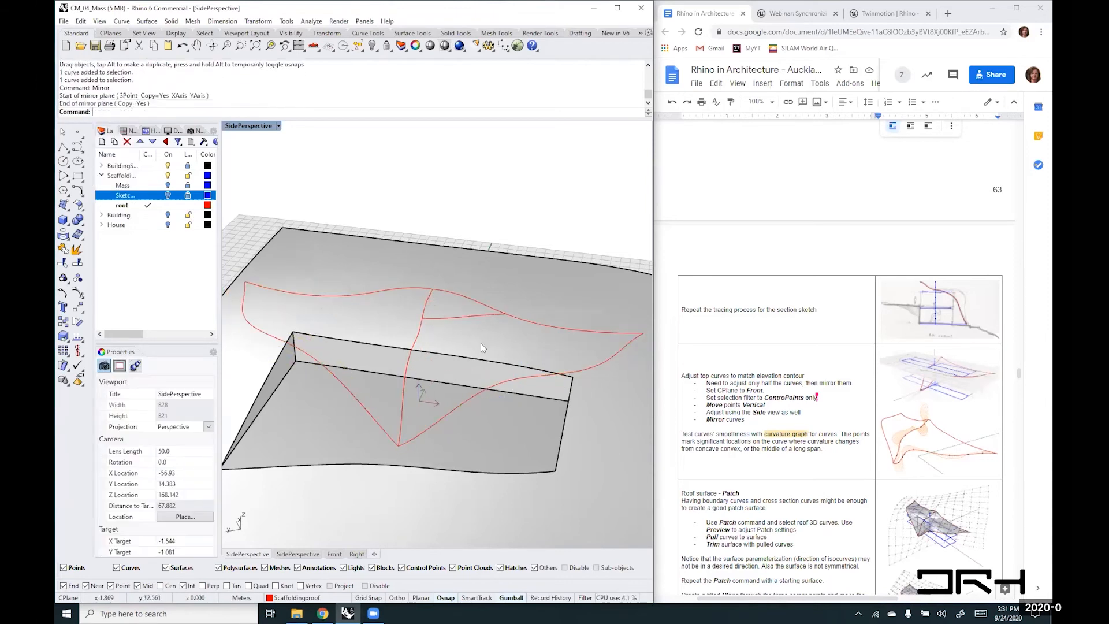
- Mirror a copy of the short cross-section curve across the line through the central profile curve's two ends
{"action": "right_click_drag", "start_coordinate": [481, 343], "coordinate": [425, 317]}
{"action": "scroll", "coordinate": [427, 309], "scroll_direction": "up", "scroll_amount": 4}
{"action": "scroll", "coordinate": [425, 310], "scroll_direction": "up", "scroll_amount": 2}
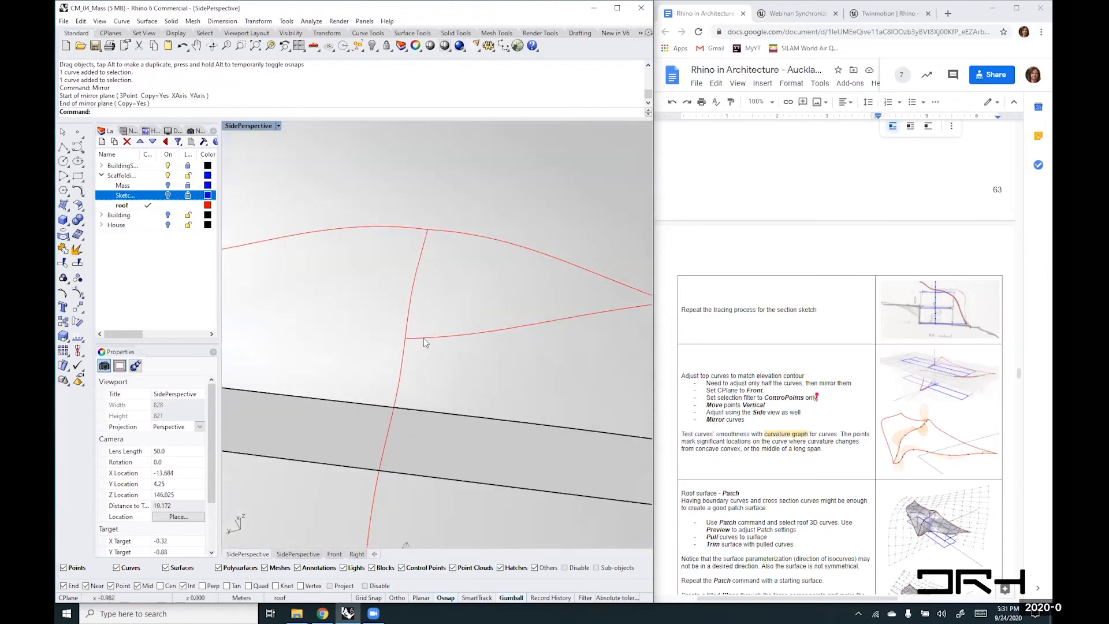
{"action": "left_click", "coordinate": [425, 338]}
{"action": "type", "text": "Mi"}
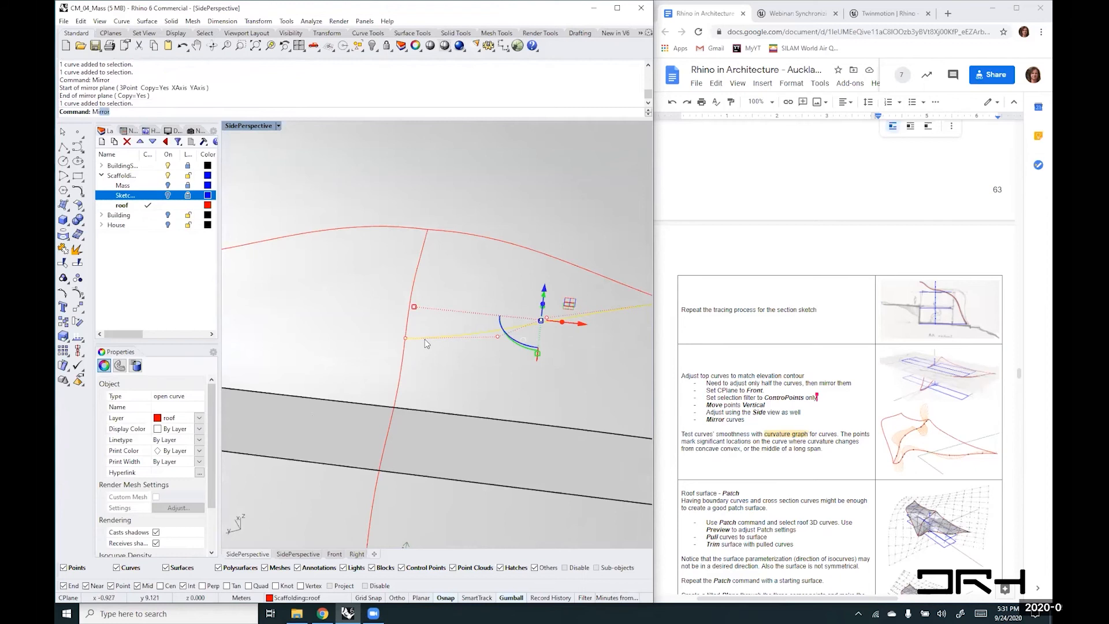
{"action": "type", "text": "rror"}
{"action": "key", "text": "Return"}
{"action": "scroll", "coordinate": [448, 318], "scroll_direction": "down", "scroll_amount": 7}
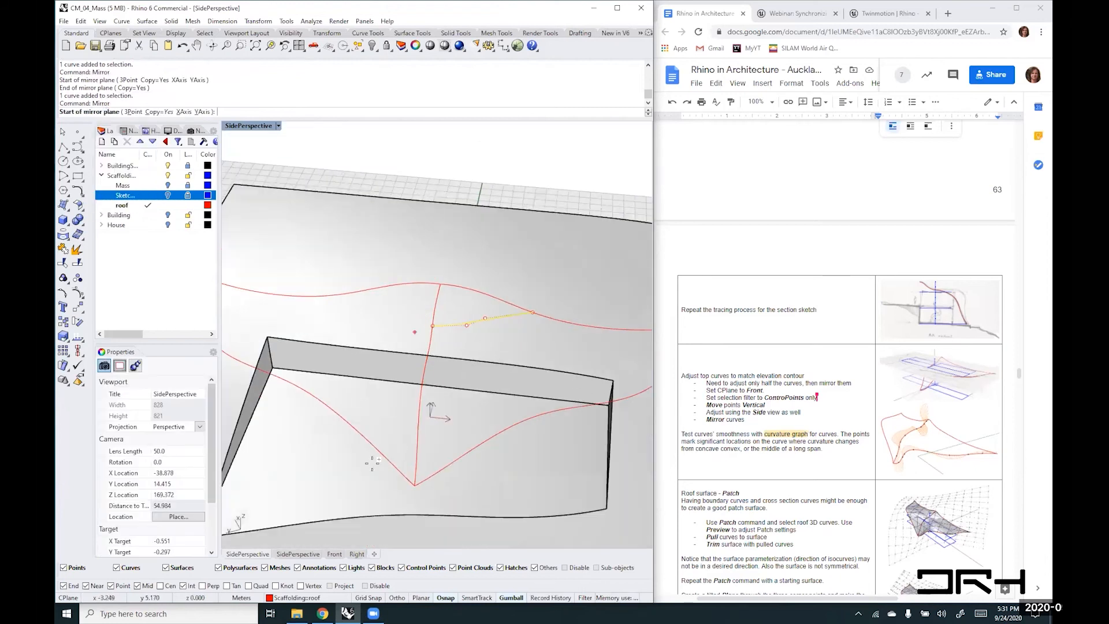
{"action": "left_click", "coordinate": [414, 484]}
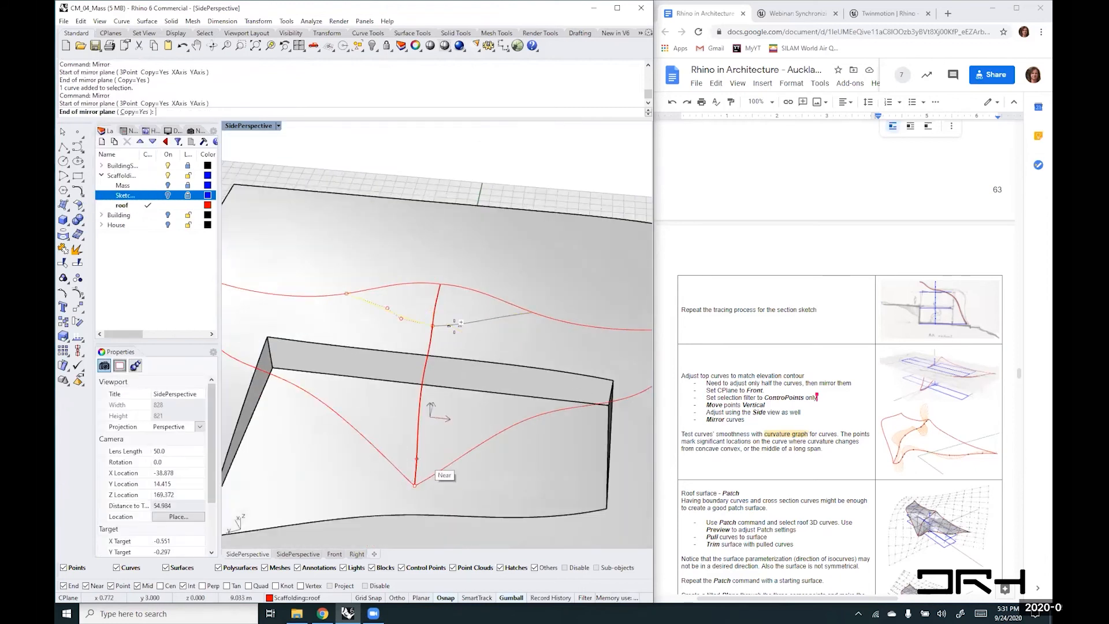
{"action": "left_click", "coordinate": [438, 287]}
{"action": "left_click", "coordinate": [425, 365]}
{"action": "right_click_drag", "start_coordinate": [424, 365], "coordinate": [406, 322]}
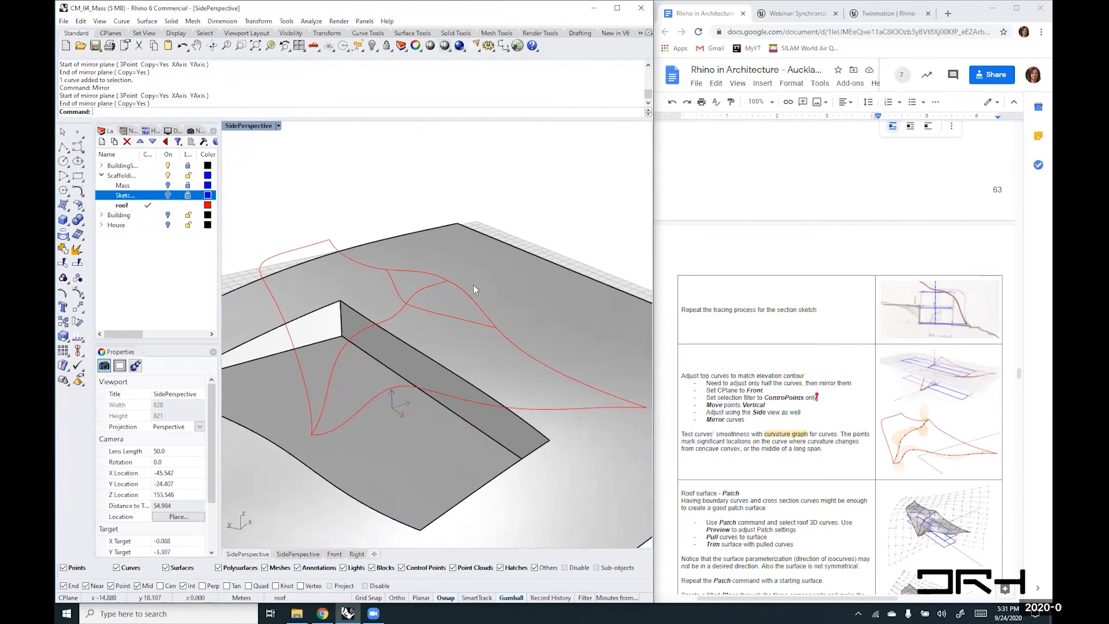
- Create a patch surface through the roof boundary curves and the central profile curve, using 40 U spans and 20 V spans
{"action": "type", "text": "tch"}
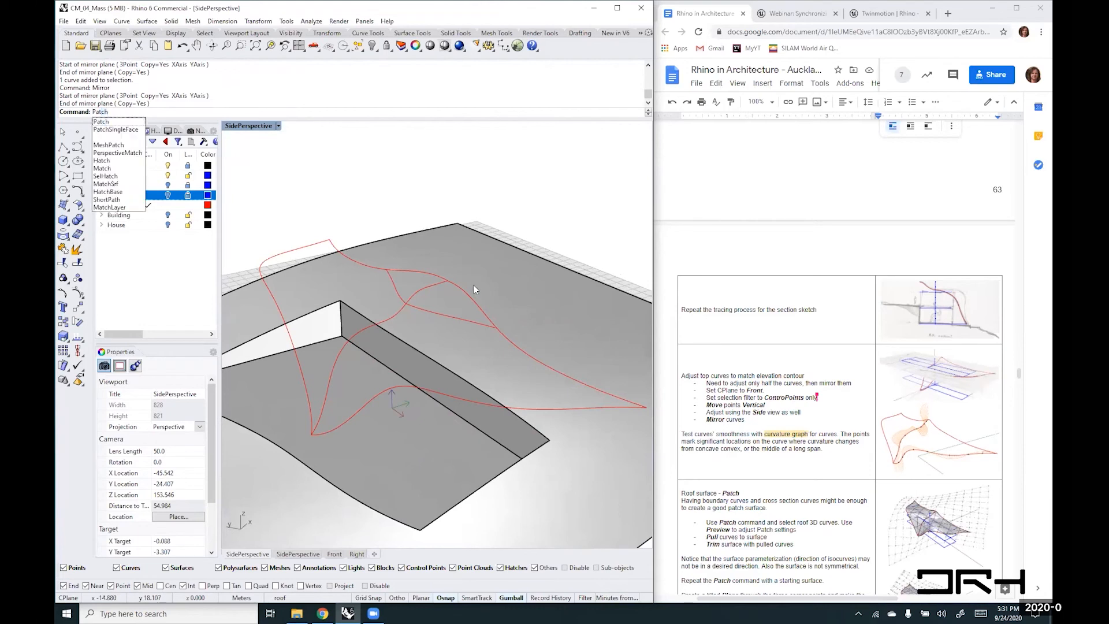
{"action": "key", "text": "Return"}
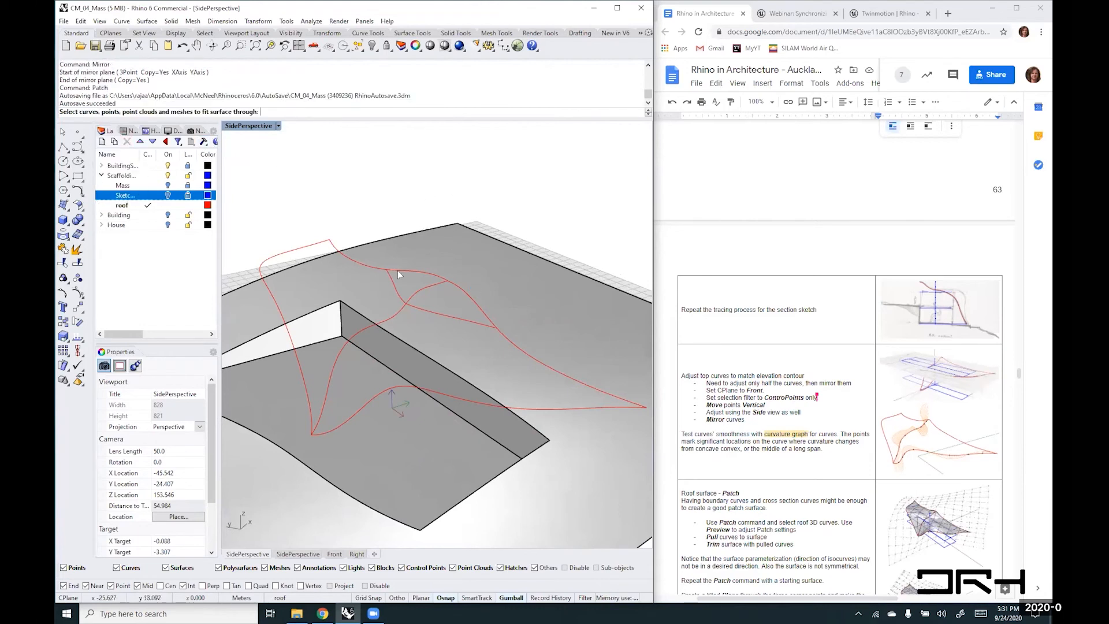
{"action": "left_click", "coordinate": [327, 249]}
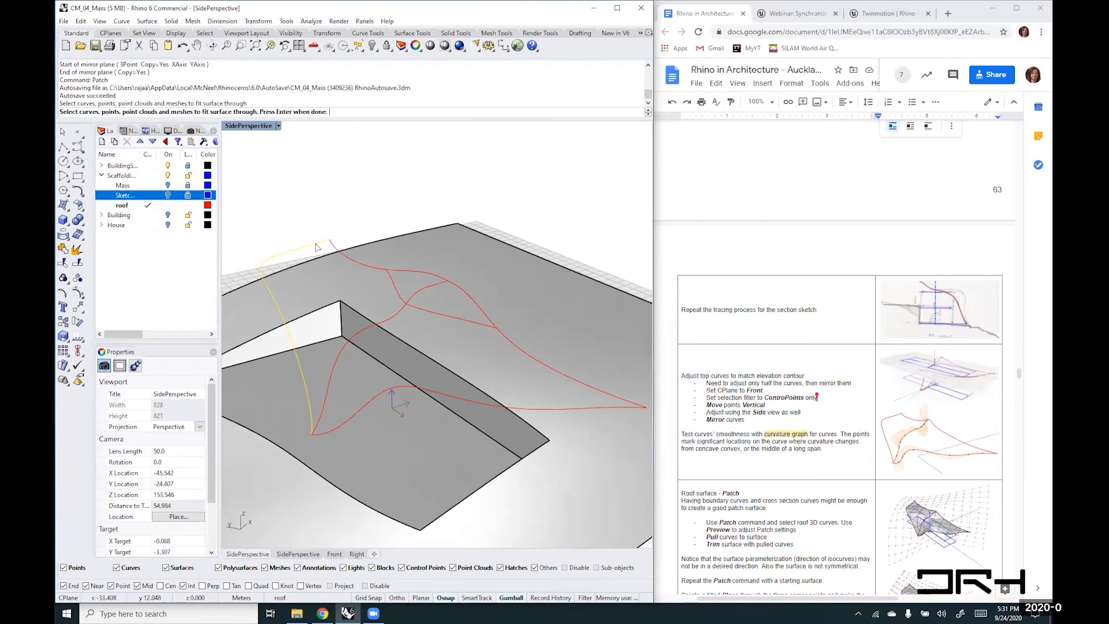
{"action": "left_click", "coordinate": [480, 308]}
{"action": "left_click", "coordinate": [486, 404]}
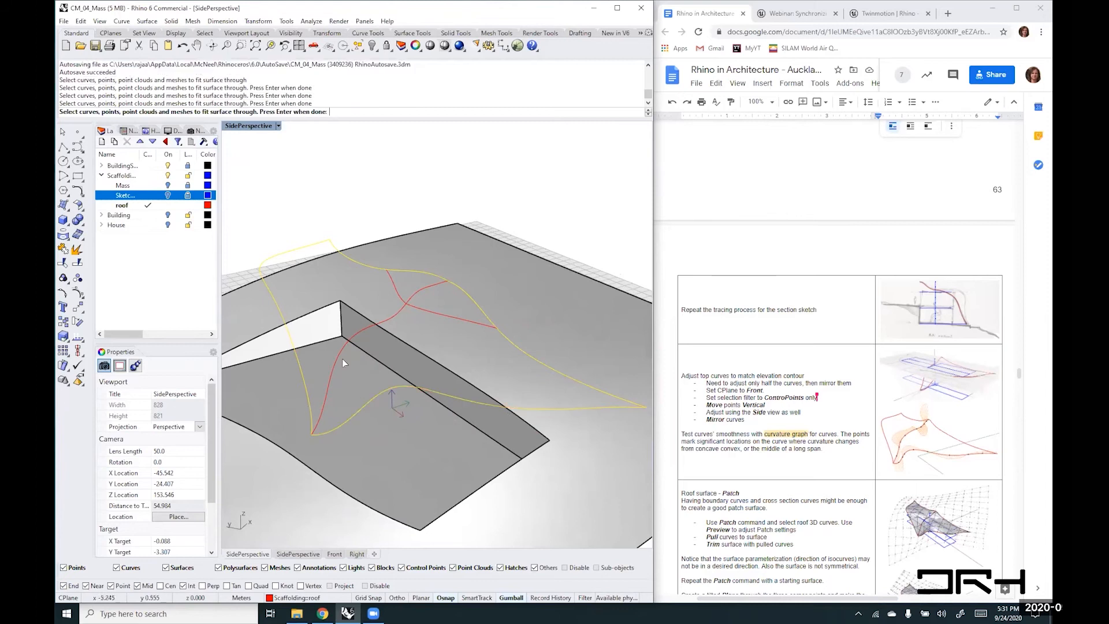
{"action": "left_click", "coordinate": [340, 345]}
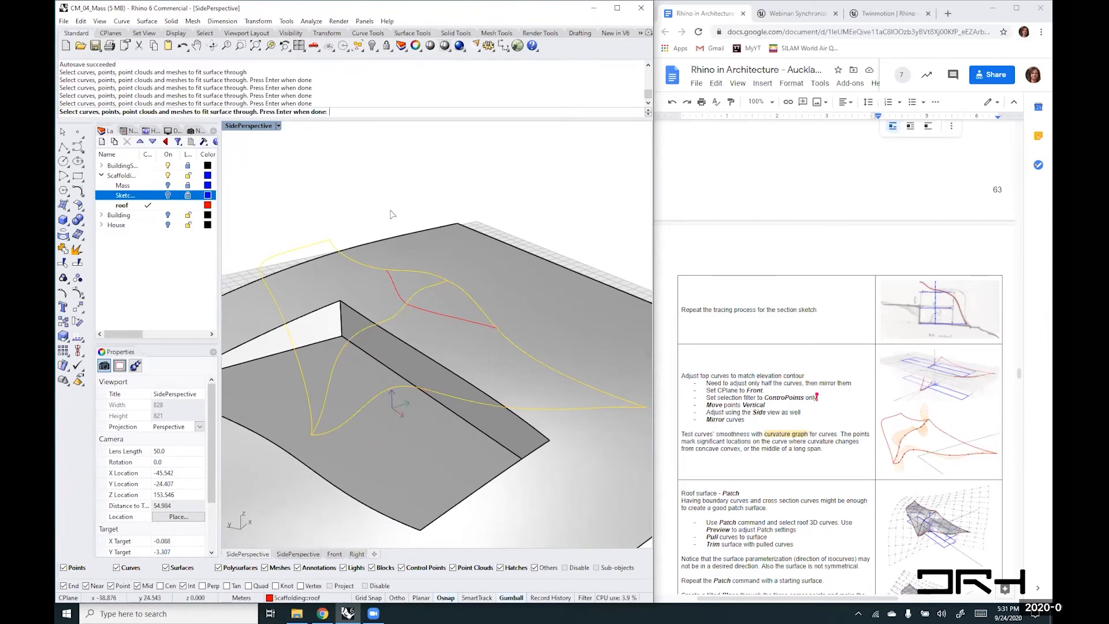
{"action": "key", "text": "Return"}
{"action": "left_click", "coordinate": [704, 429]}
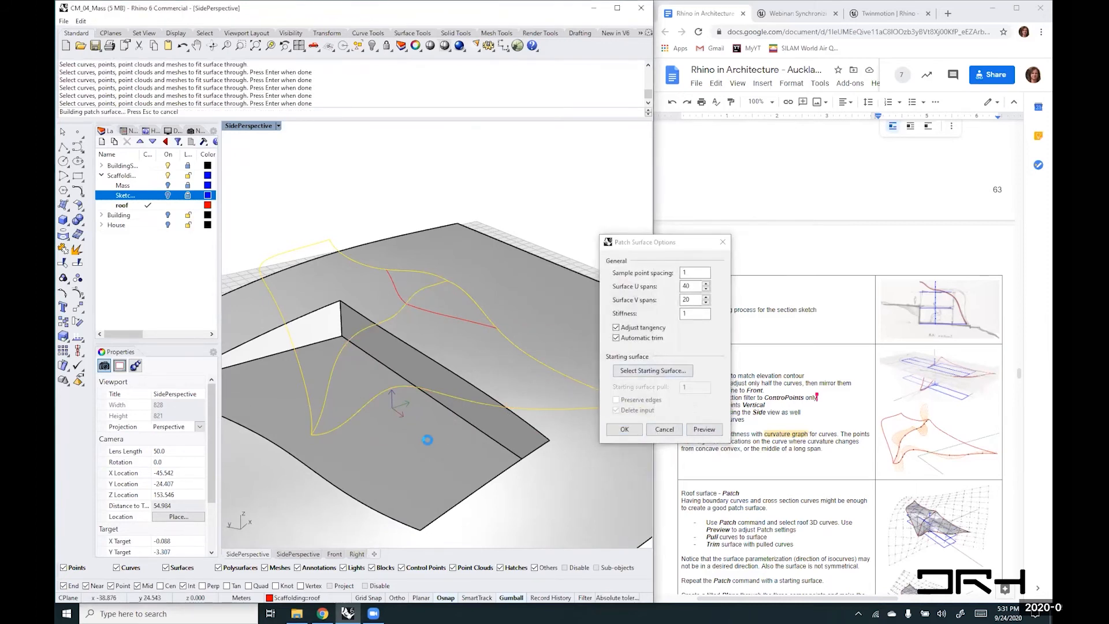
{"action": "right_click_drag", "start_coordinate": [304, 350], "coordinate": [400, 408]}
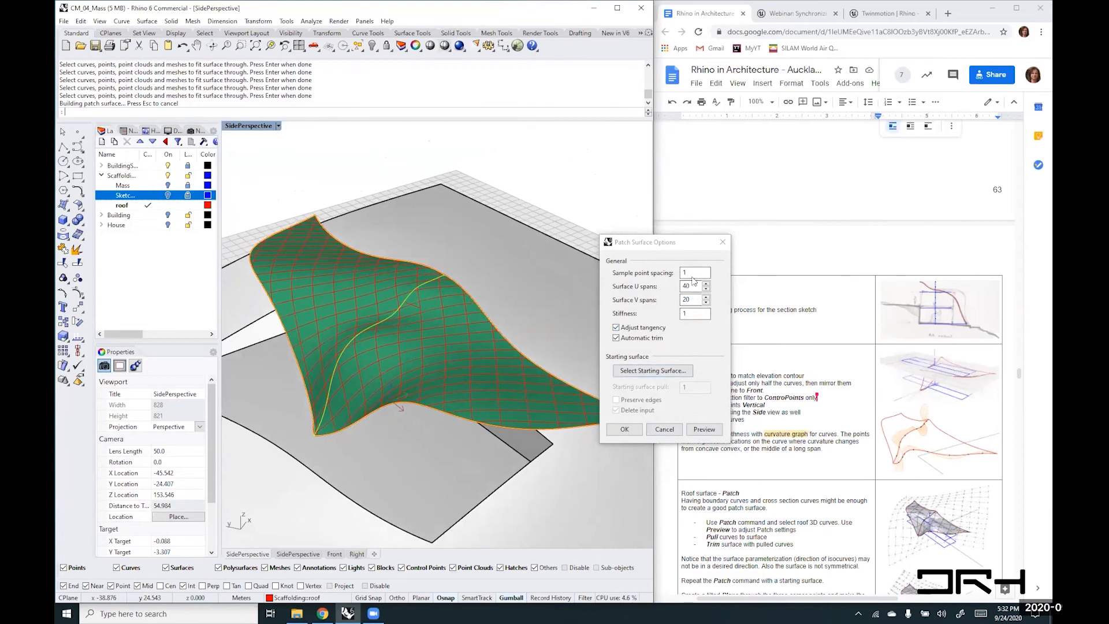
{"action": "left_click", "coordinate": [624, 429]}
- Undo the roof patch to review the bare curves, and redo it
{"action": "mouse_move", "coordinate": [373, 332]}
{"action": "right_mouse_down"}
{"action": "mouse_move", "coordinate": [376, 311]}
{"action": "mouse_move", "coordinate": [377, 345]}
{"action": "right_mouse_up"}
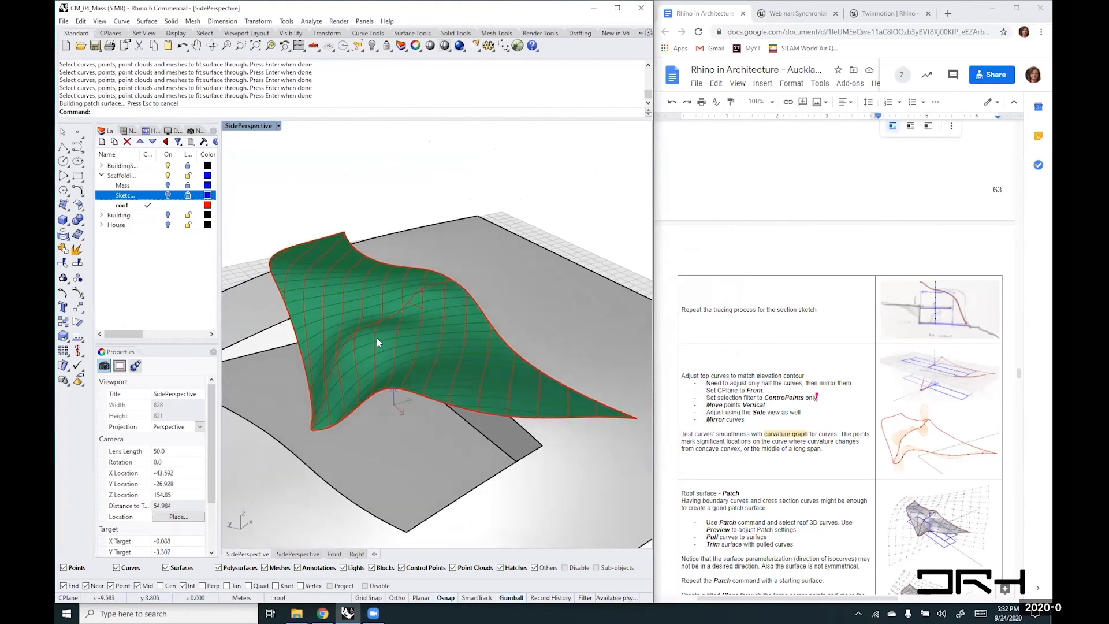
{"action": "right_click_drag", "start_coordinate": [338, 379], "coordinate": [438, 355]}
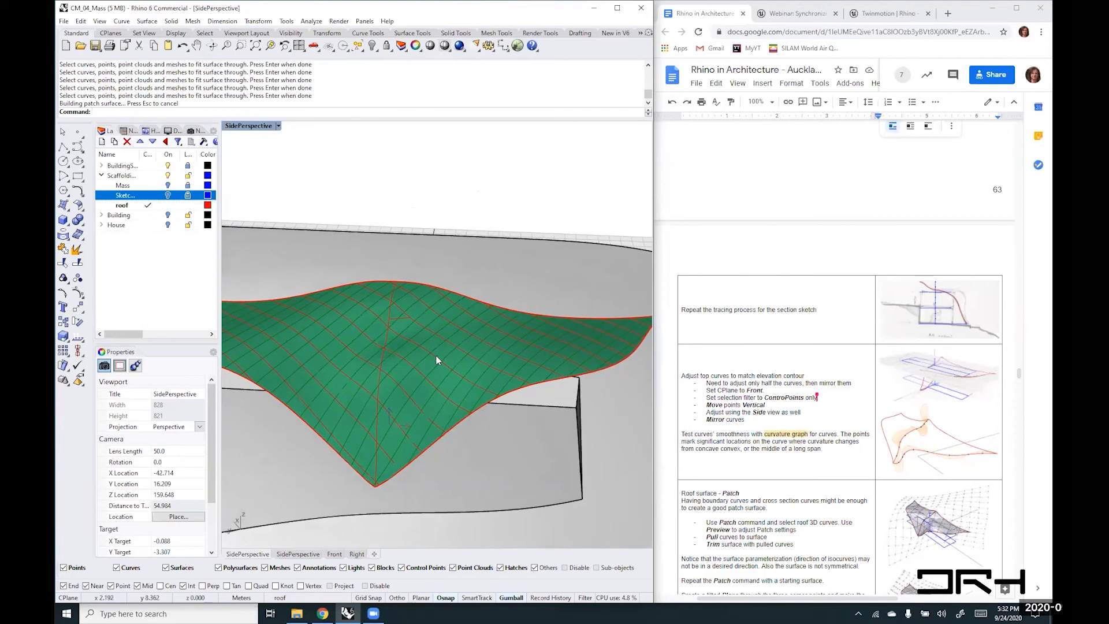
{"action": "right_click_drag", "start_coordinate": [370, 363], "coordinate": [455, 376]}
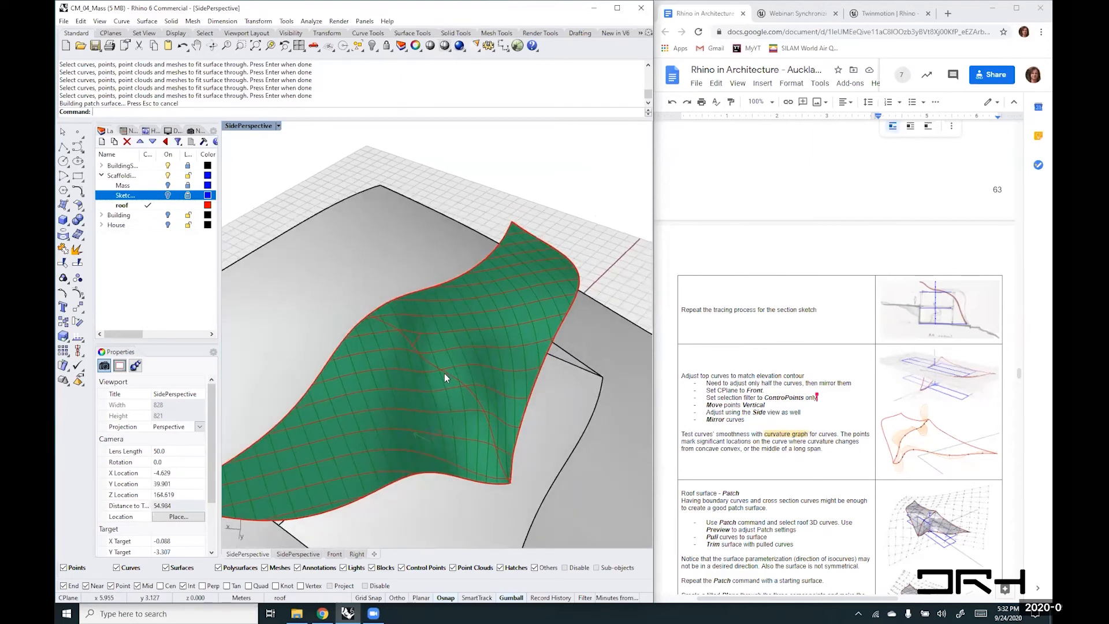
{"action": "key", "text": "ctrl+z"}
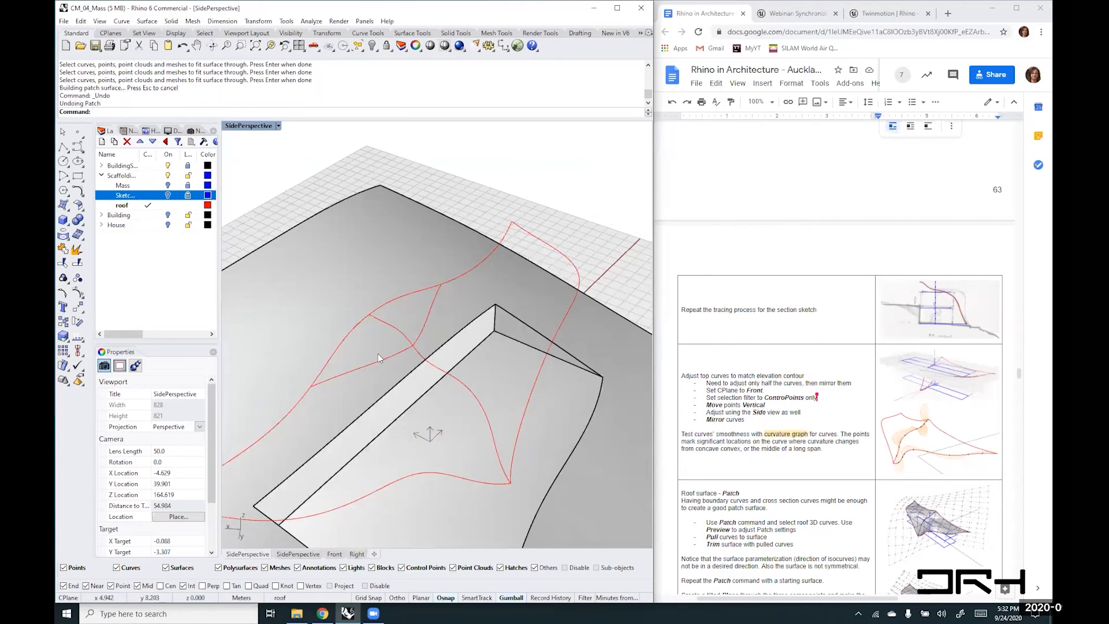
{"action": "right_click_drag", "start_coordinate": [517, 345], "coordinate": [417, 336]}
{"action": "right_click_drag", "start_coordinate": [525, 256], "coordinate": [413, 321]}
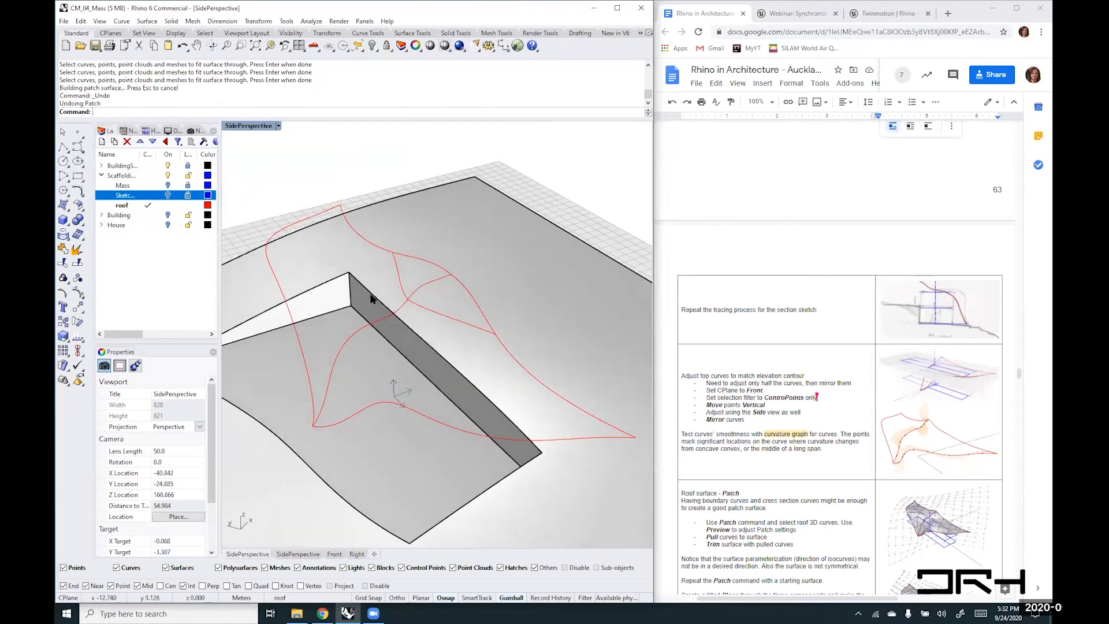
{"action": "scroll", "coordinate": [341, 274], "scroll_direction": "down", "scroll_amount": 3}
{"action": "key", "text": "ctrl+y"}
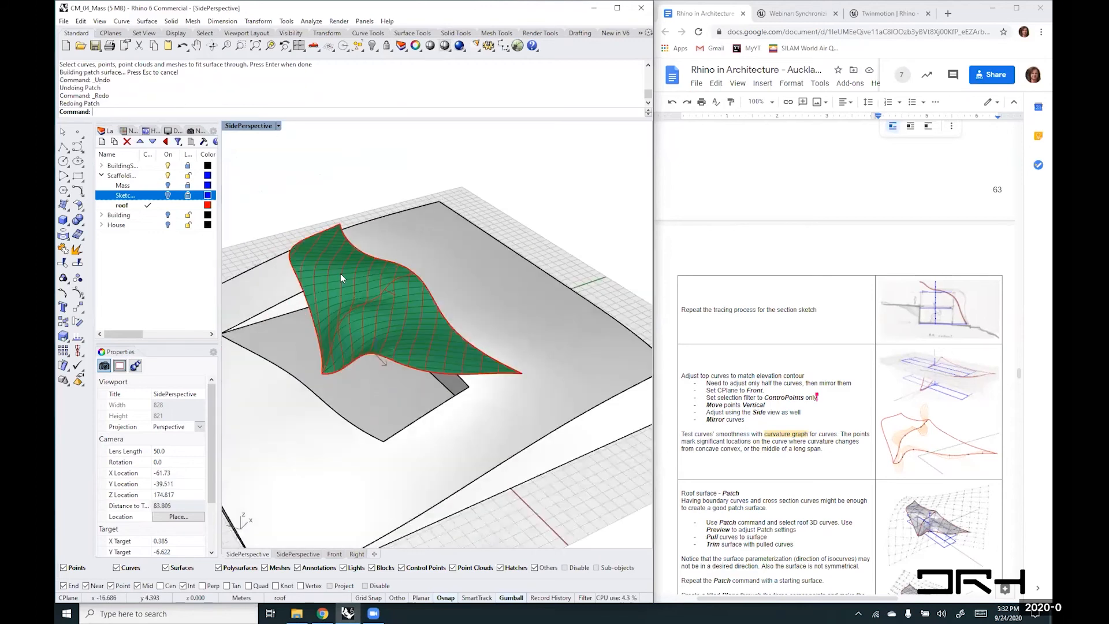
- Move the patch surface off its curves to the empty area beside the terrain block
{"action": "scroll", "coordinate": [316, 283], "scroll_direction": "down", "scroll_amount": 8}
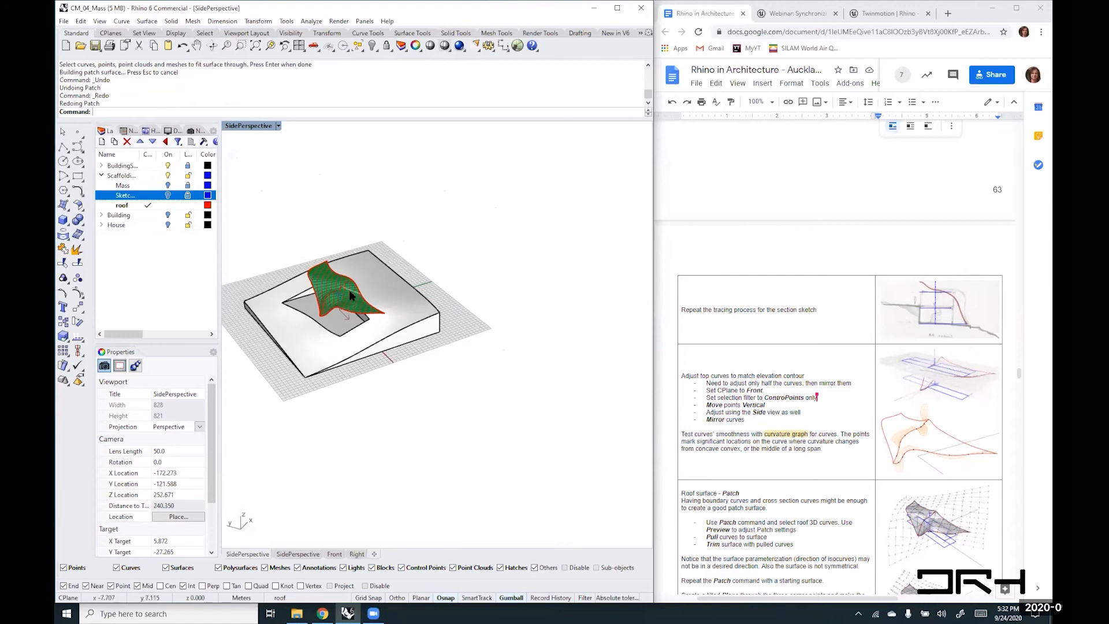
{"action": "left_click", "coordinate": [351, 295]}
{"action": "left_click", "coordinate": [373, 327]}
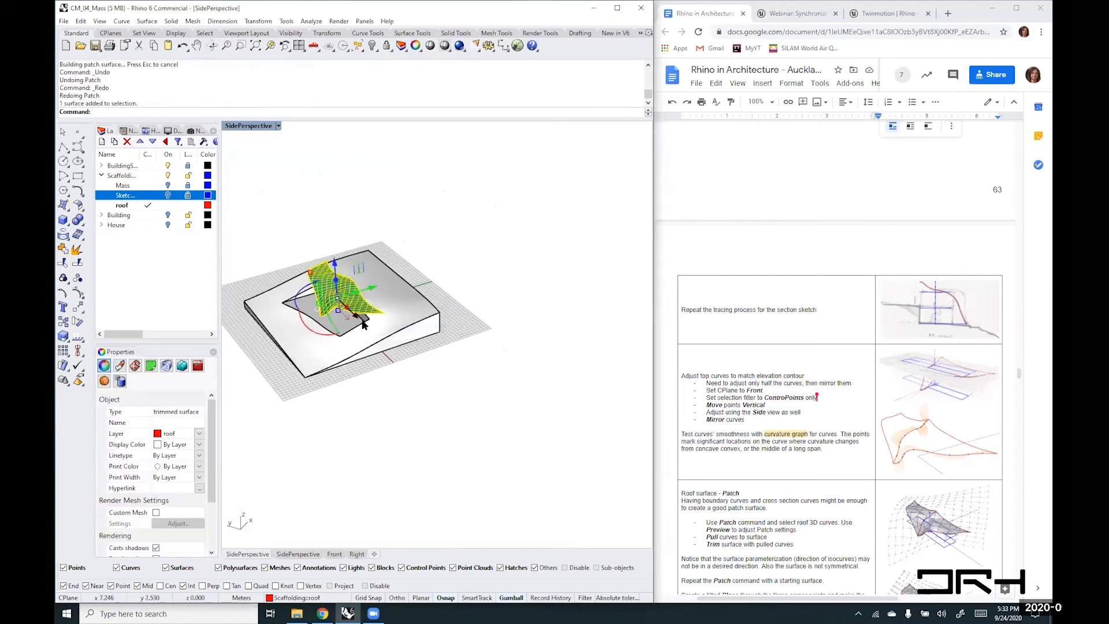
{"action": "left_click_drag", "start_coordinate": [363, 323], "coordinate": [468, 459]}
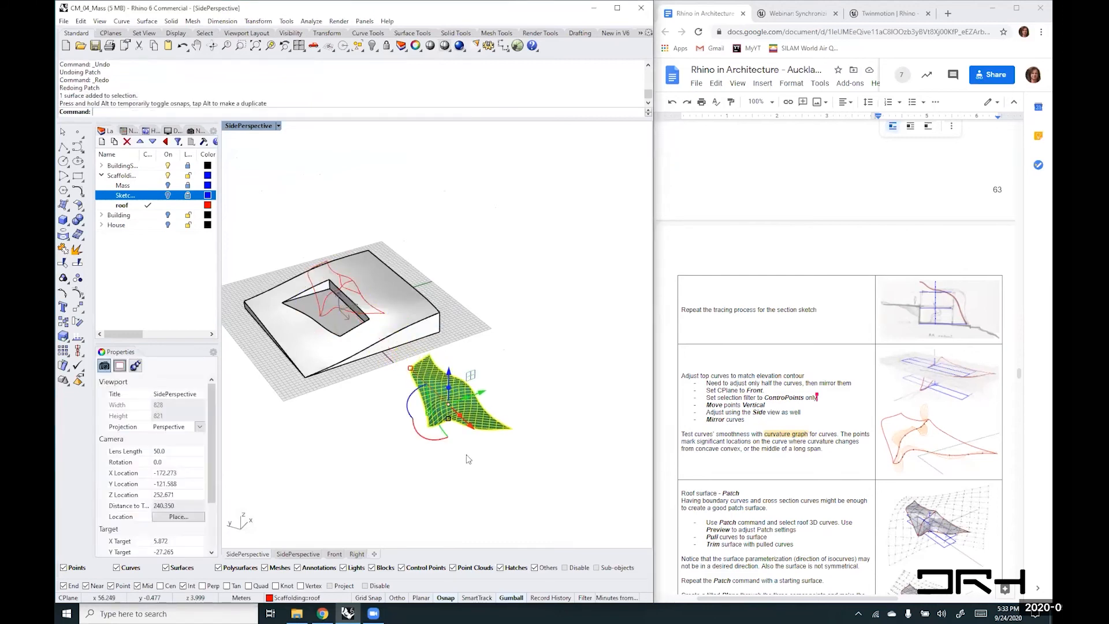
{"action": "left_click", "coordinate": [468, 459]}
- Create a second patch surface through the boundary curves, central profile and both short cross-section curves, using 40 U and 20 V spans
{"action": "right_click_drag", "start_coordinate": [468, 459], "coordinate": [428, 432]}
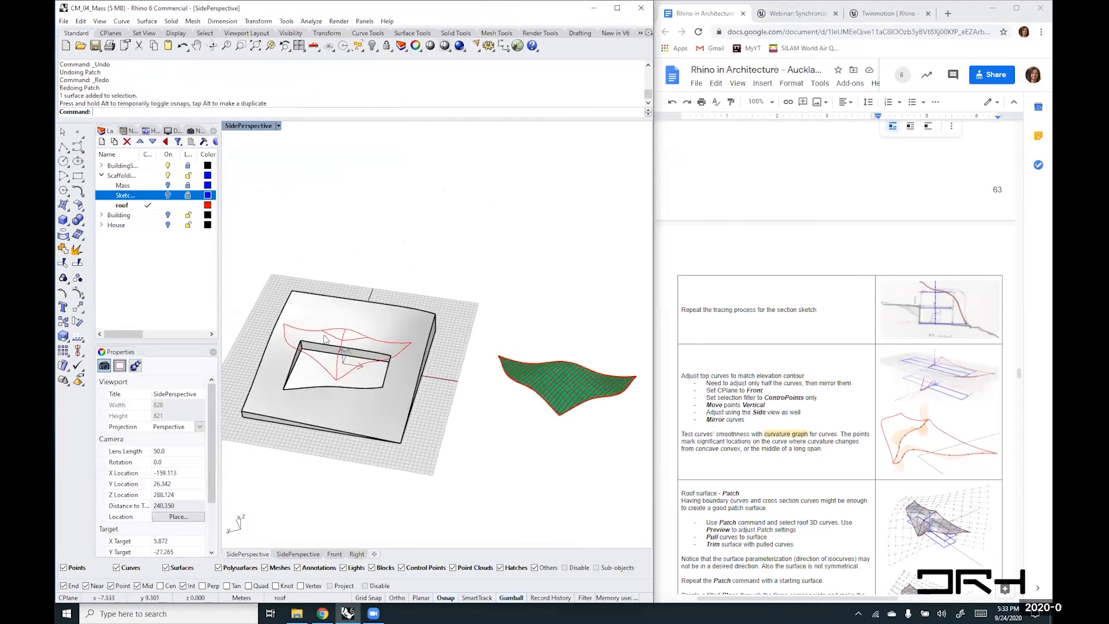
{"action": "scroll", "coordinate": [323, 339], "scroll_direction": "up", "scroll_amount": 5}
{"action": "right_click_drag", "start_coordinate": [561, 379], "coordinate": [524, 376]}
{"action": "right_click_drag", "start_coordinate": [308, 303], "coordinate": [368, 301], "text": "shift"}
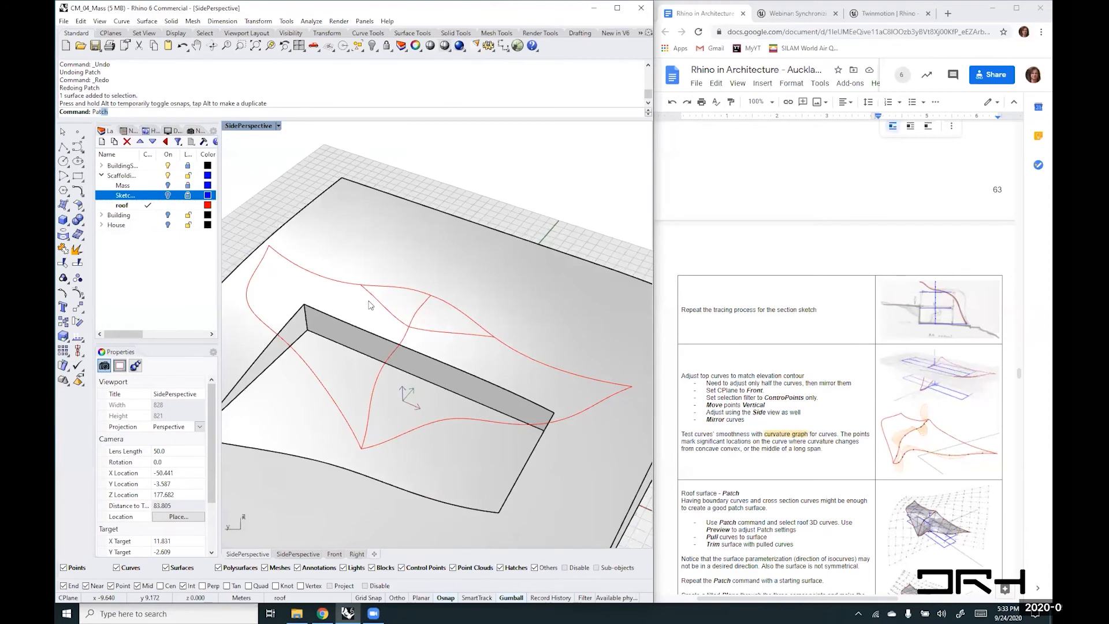
{"action": "key", "text": "Return"}
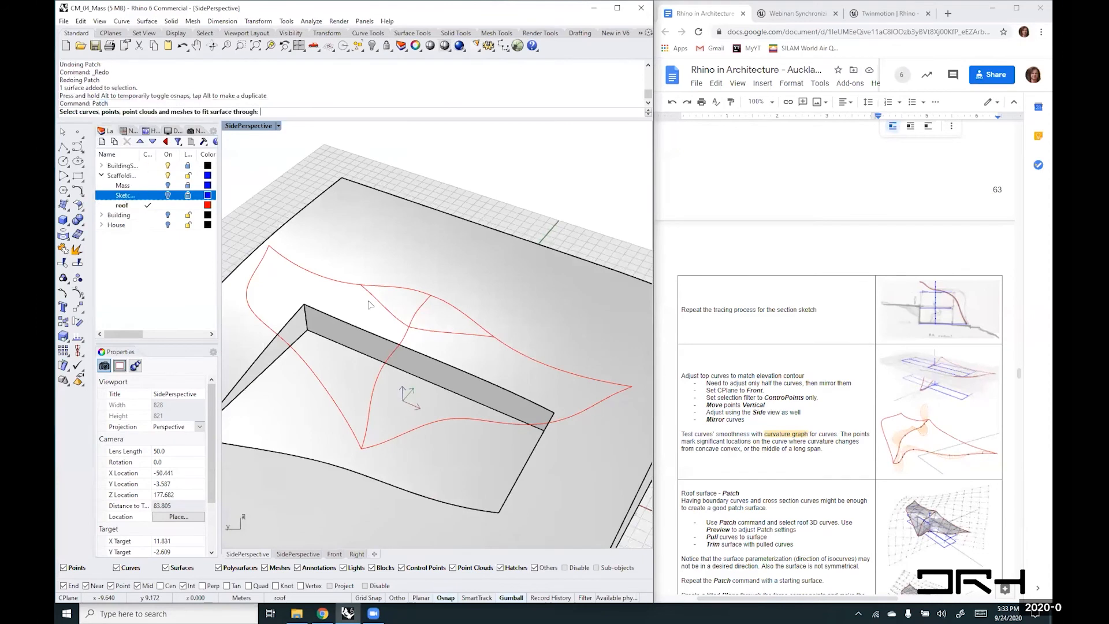
{"action": "left_click", "coordinate": [401, 434]}
{"action": "left_click", "coordinate": [497, 337]}
{"action": "left_click", "coordinate": [420, 324]}
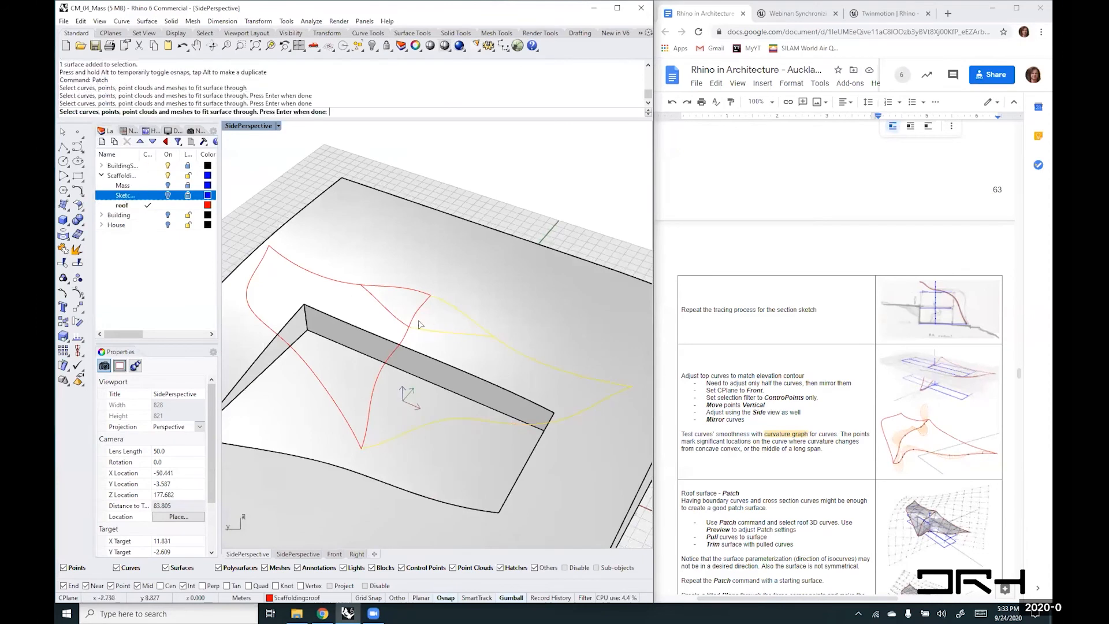
{"action": "left_click", "coordinate": [418, 316]}
{"action": "left_click", "coordinate": [415, 292]}
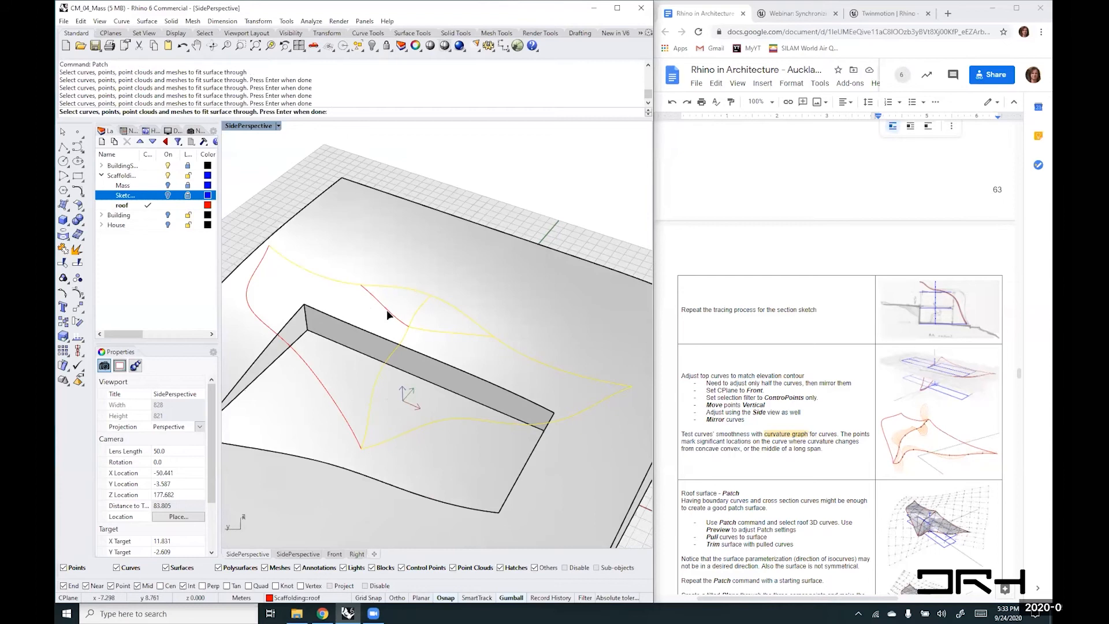
{"action": "left_click", "coordinate": [299, 356]}
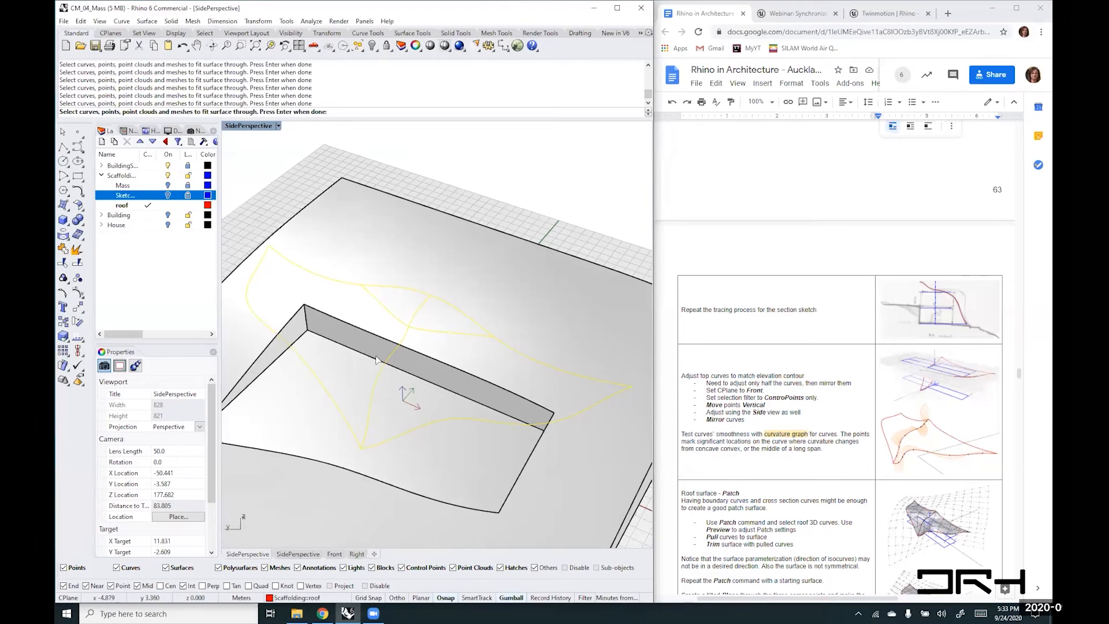
{"action": "key", "text": "Return"}
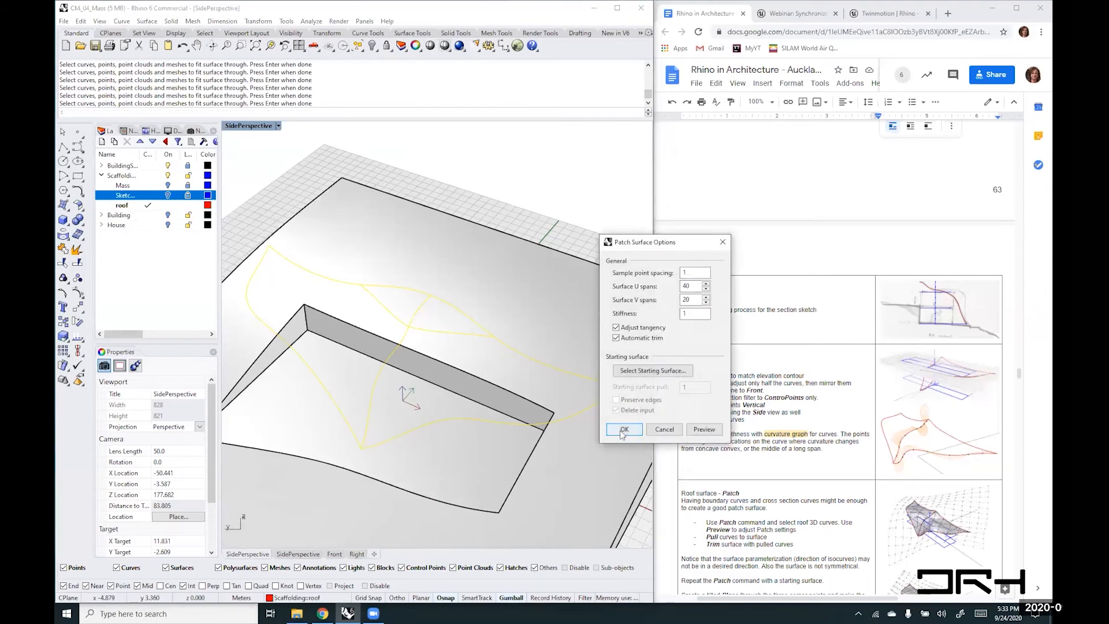
{"action": "left_click", "coordinate": [703, 429]}
{"action": "right_click_drag", "start_coordinate": [404, 435], "coordinate": [461, 350]}
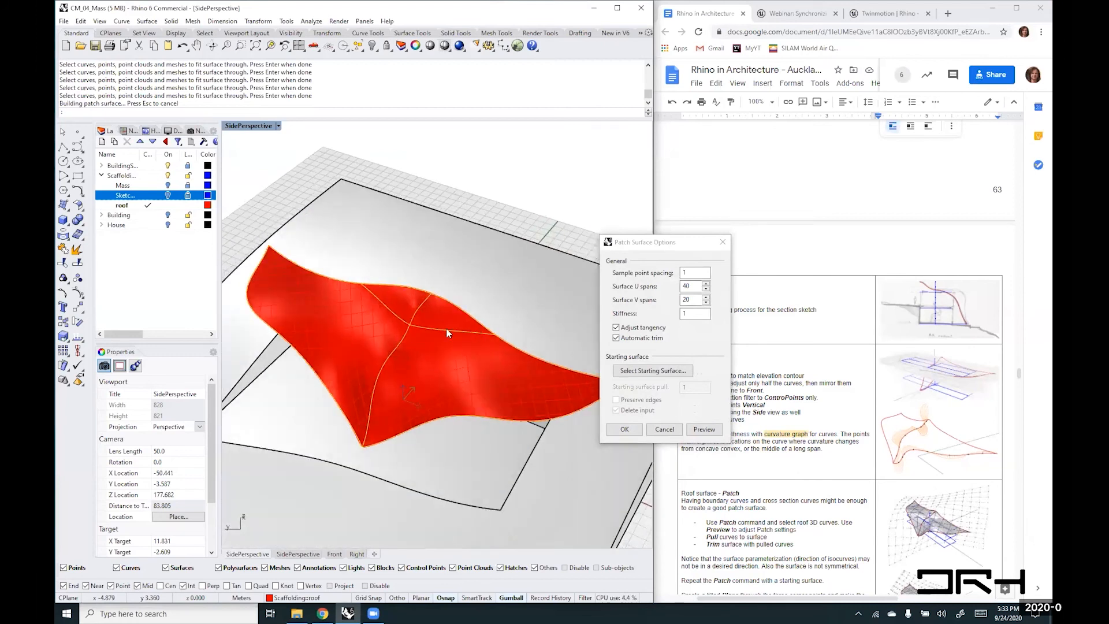
{"action": "left_click", "coordinate": [623, 429]}
- Move the second patch surface off its curves and place it beyond the first patch beside the terrain
{"action": "scroll", "coordinate": [399, 378], "scroll_direction": "down", "scroll_amount": 2}
{"action": "scroll", "coordinate": [279, 307], "scroll_direction": "down", "scroll_amount": 5}
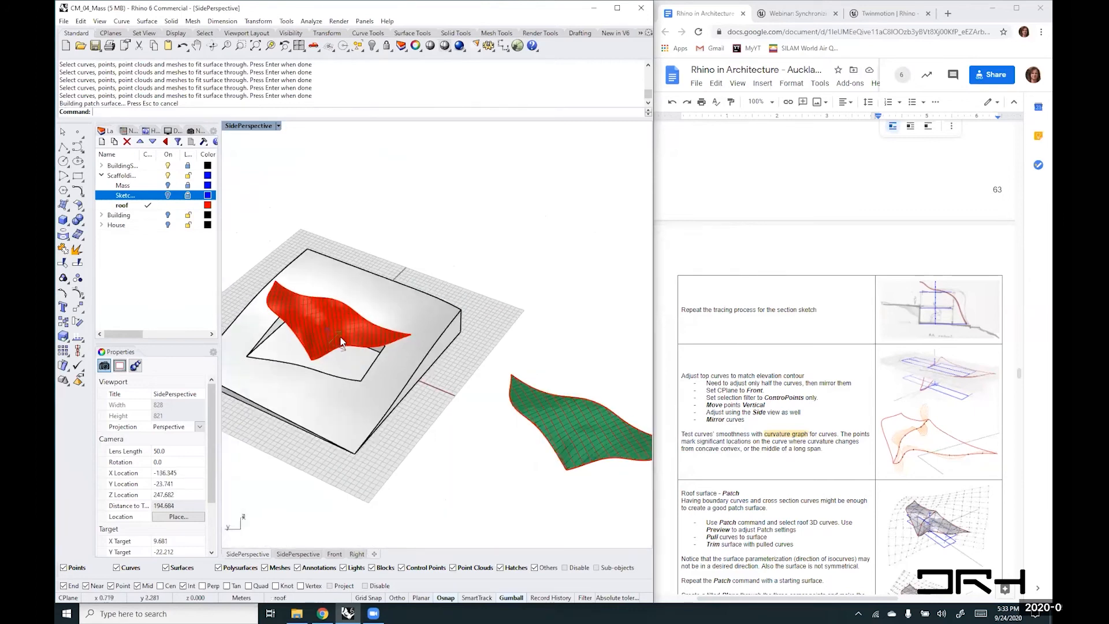
{"action": "left_click", "coordinate": [341, 337]}
{"action": "left_click_drag", "start_coordinate": [341, 337], "coordinate": [577, 516]}
{"action": "scroll", "coordinate": [514, 450], "scroll_direction": "down", "scroll_amount": 2}
{"action": "left_click", "coordinate": [577, 515]}
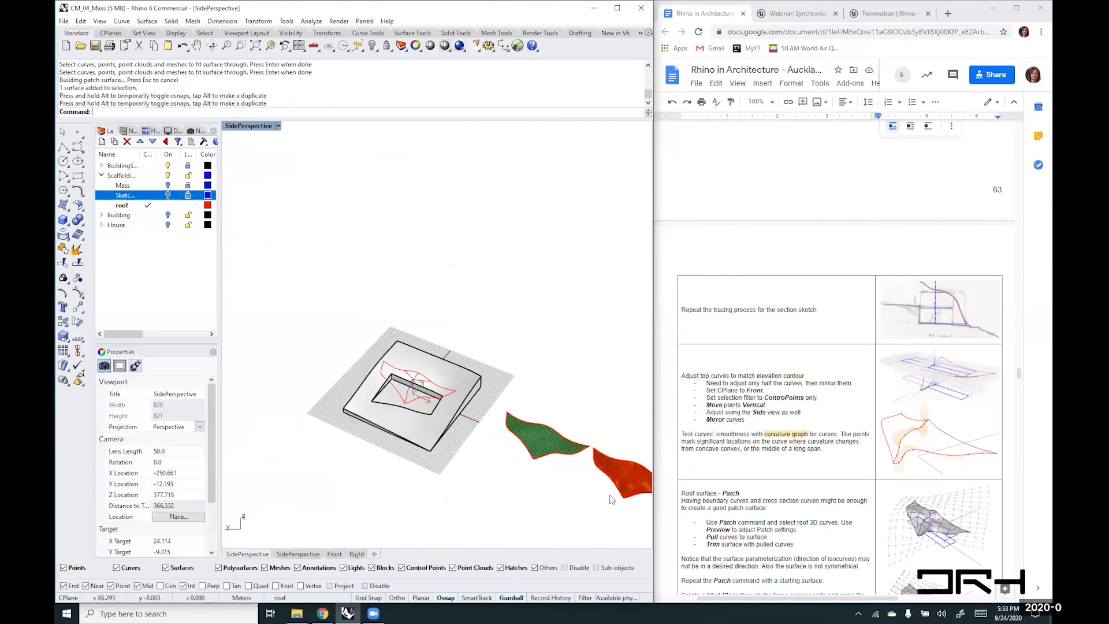
- Compare the shape and smoothness of the two patch surfaces beside the terrain, and review the roof curves they were built from
{"action": "right_click_drag", "start_coordinate": [612, 497], "coordinate": [573, 437]}
{"action": "scroll", "coordinate": [571, 424], "scroll_direction": "up", "scroll_amount": 10}
{"action": "scroll", "coordinate": [568, 419], "scroll_direction": "down", "scroll_amount": 10}
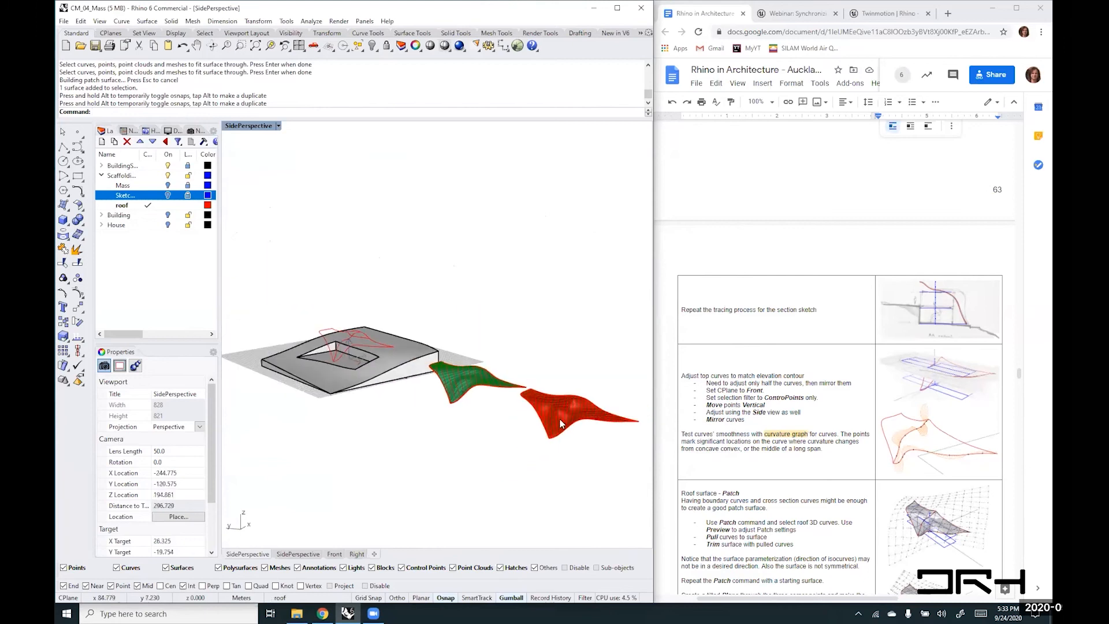
{"action": "right_click_drag", "start_coordinate": [347, 353], "coordinate": [384, 375]}
{"action": "scroll", "coordinate": [384, 378], "scroll_direction": "up", "scroll_amount": 5}
{"action": "scroll", "coordinate": [385, 381], "scroll_direction": "up", "scroll_amount": 4}
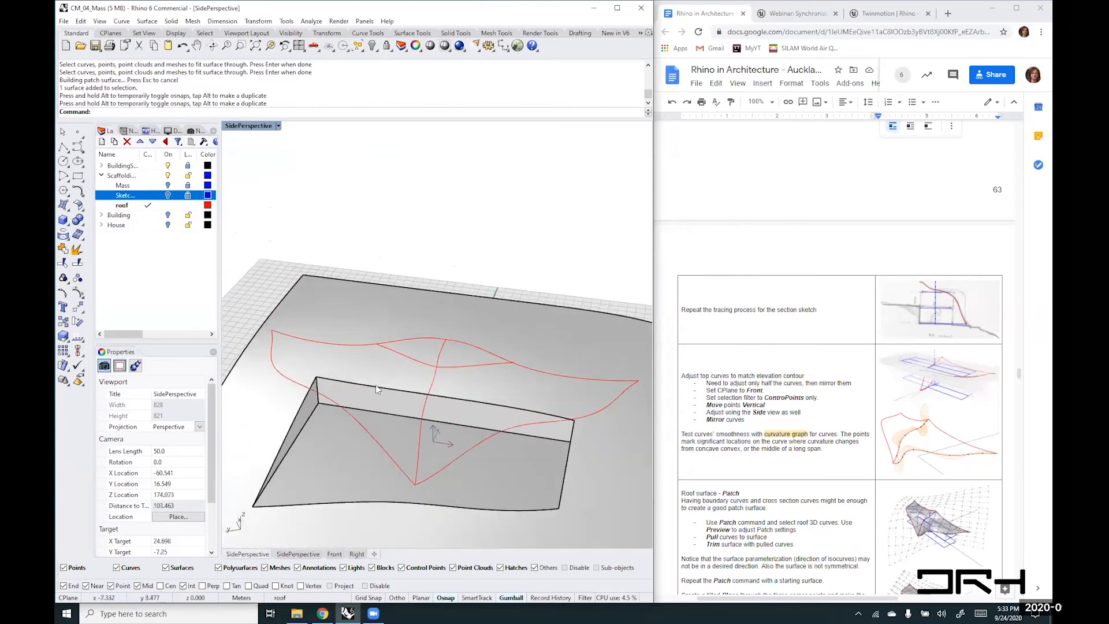
{"action": "right_click", "coordinate": [372, 405]}
{"action": "key", "text": "Escape"}
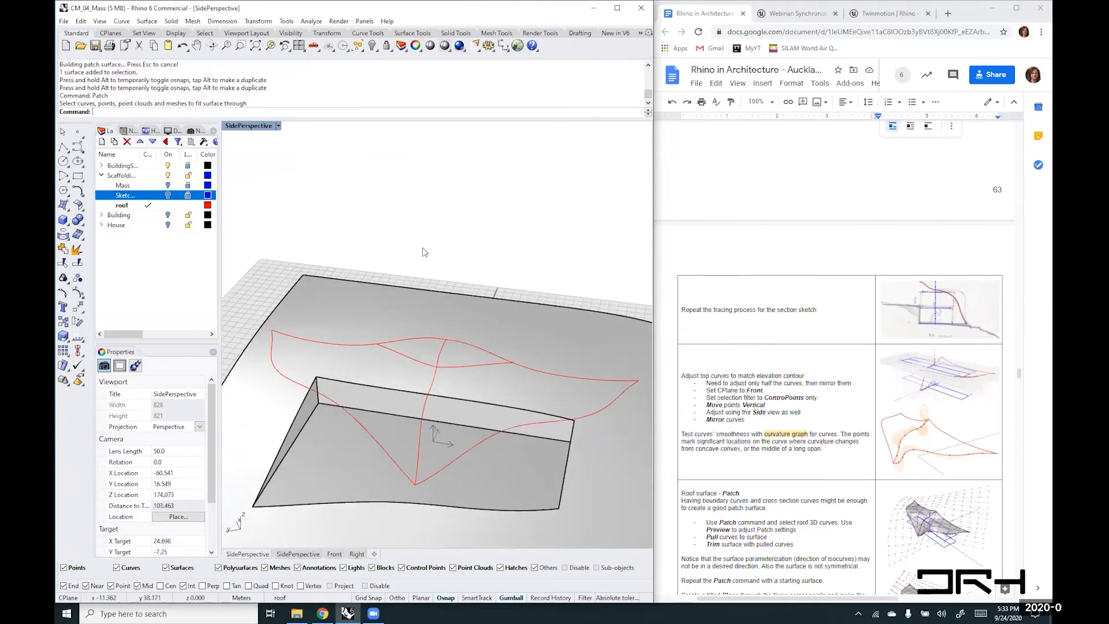
{"action": "right_click_drag", "start_coordinate": [560, 373], "coordinate": [432, 345], "text": "shift"}
{"action": "scroll", "coordinate": [432, 345], "scroll_direction": "down", "scroll_amount": 8}
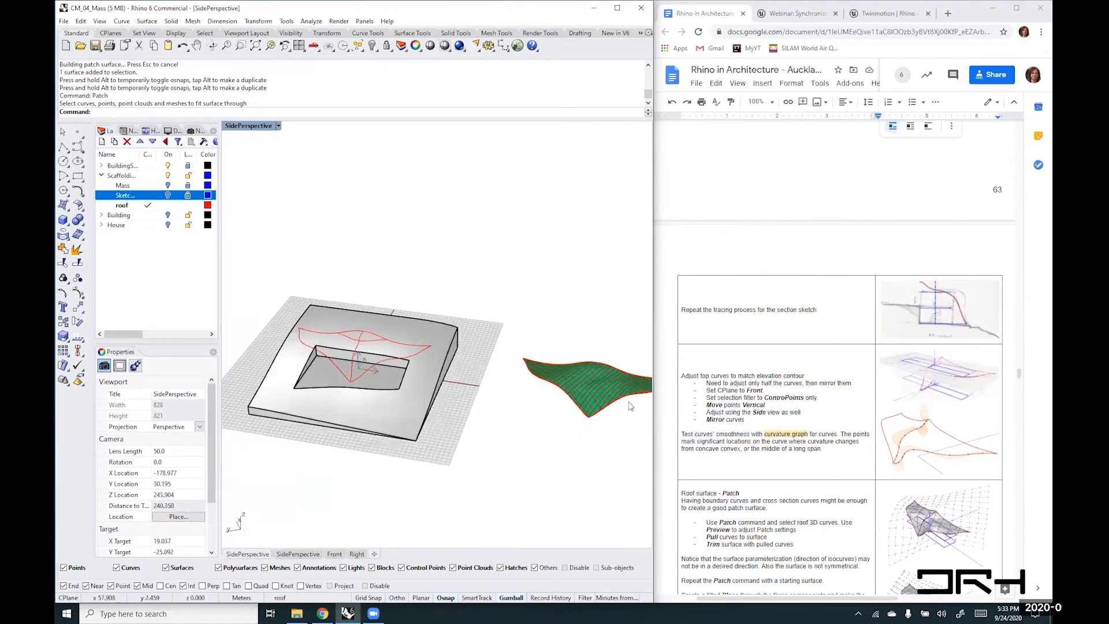
{"action": "right_click_drag", "start_coordinate": [629, 401], "coordinate": [576, 406]}
{"action": "scroll", "coordinate": [484, 447], "scroll_direction": "up", "scroll_amount": 8}
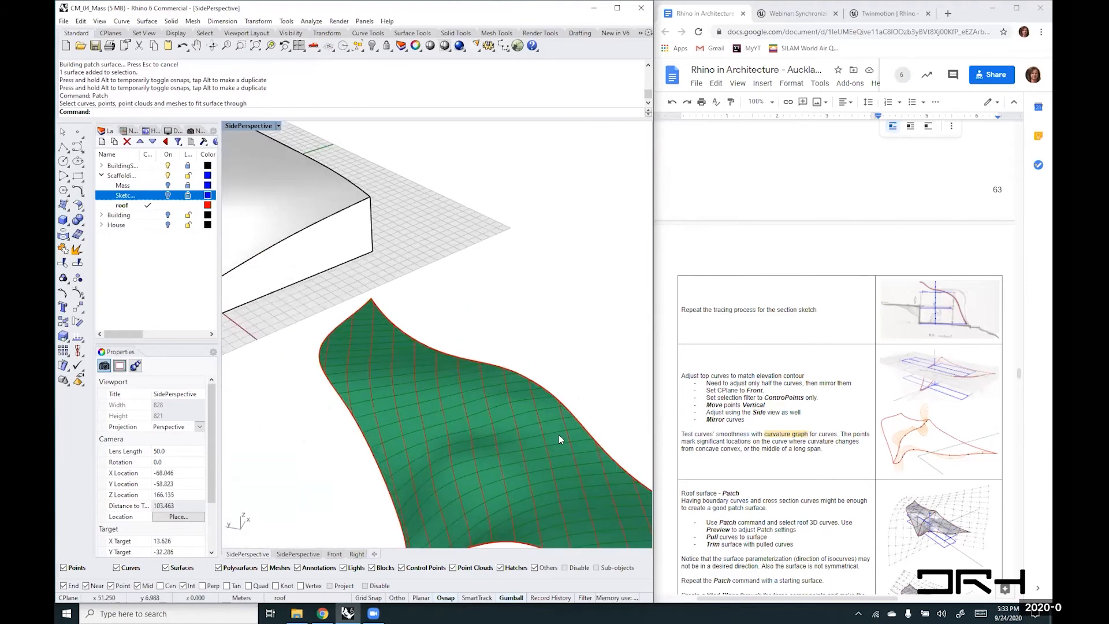
{"action": "right_click_drag", "start_coordinate": [370, 447], "coordinate": [504, 406]}
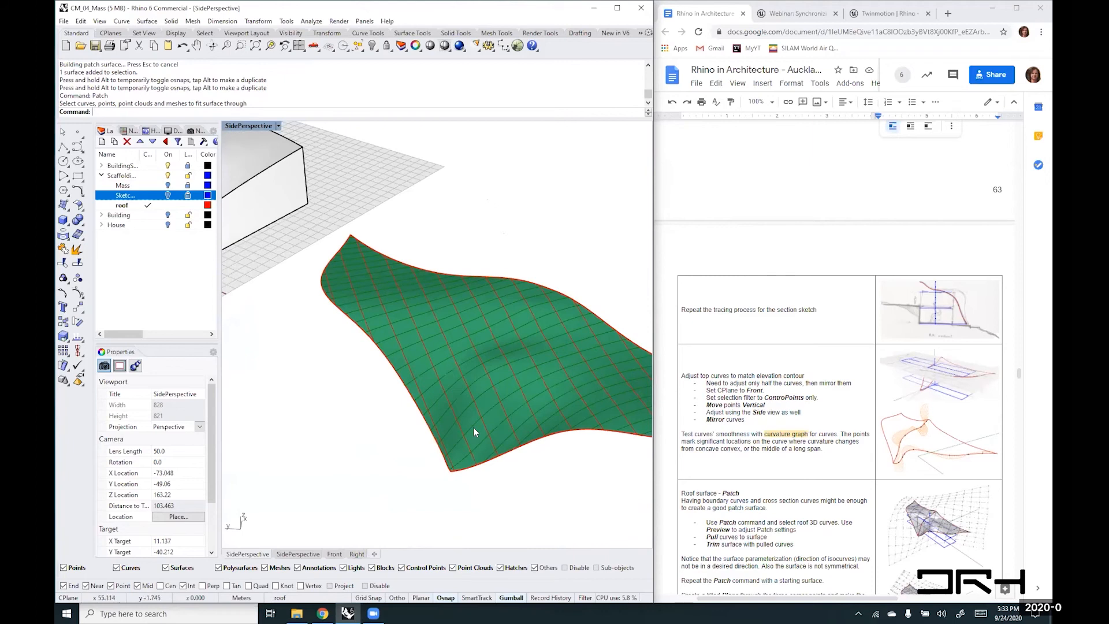
{"action": "scroll", "coordinate": [501, 446], "scroll_direction": "down", "scroll_amount": 5}
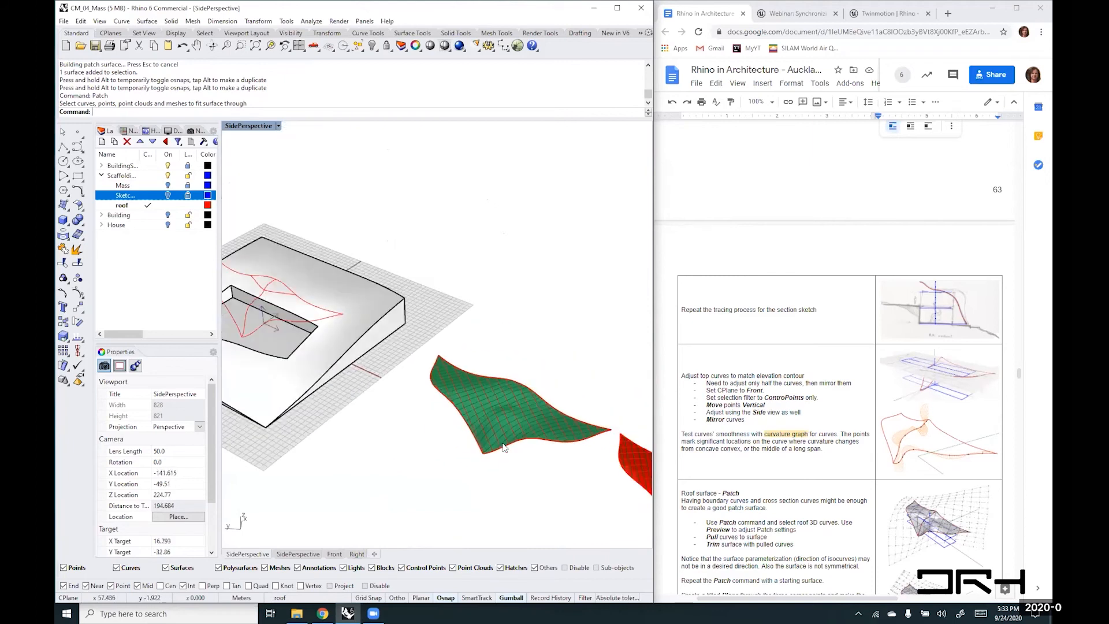
{"action": "right_click_drag", "start_coordinate": [303, 361], "coordinate": [506, 402]}
{"action": "right_click_drag", "start_coordinate": [399, 362], "coordinate": [362, 363]}
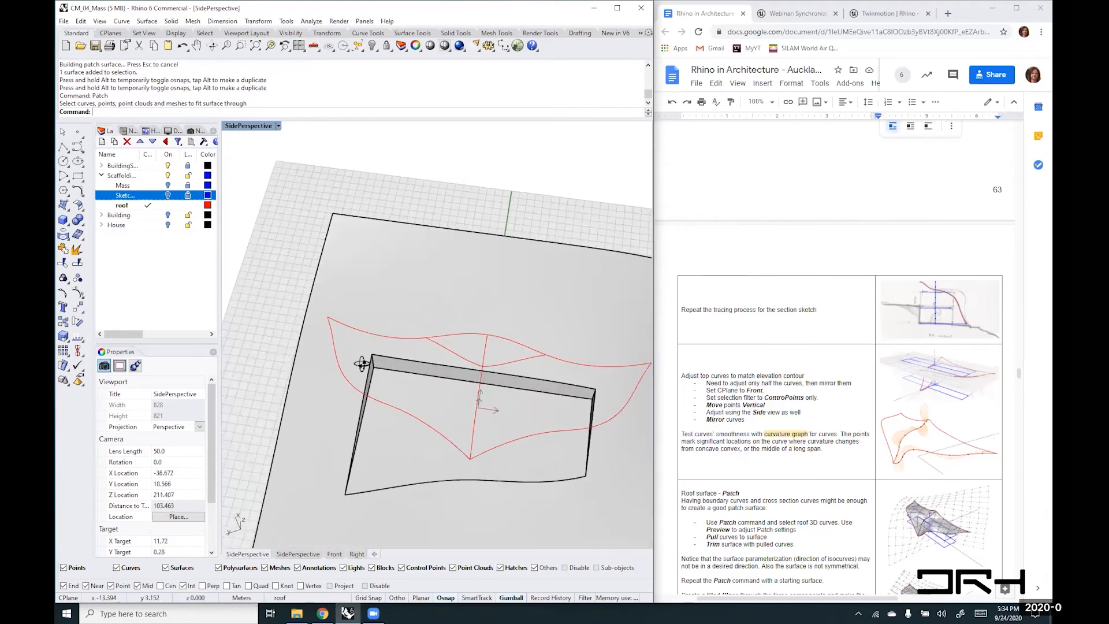
{"action": "right_click_drag", "start_coordinate": [492, 386], "coordinate": [447, 357], "text": "shift"}
{"action": "right_click_drag", "start_coordinate": [348, 366], "coordinate": [359, 373]}
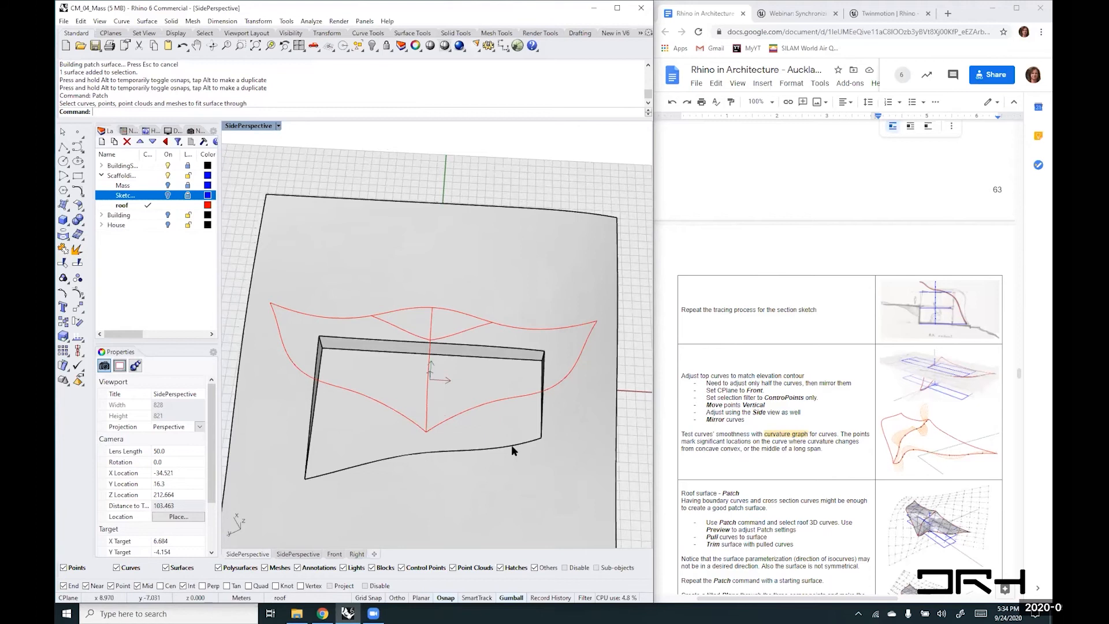
- Create a corner-to-corner Plane at the height of the rear boundary endpoints, covering the roof curves' full width and reaching to their front tip
{"action": "right_click_drag", "start_coordinate": [409, 422], "coordinate": [411, 424]}
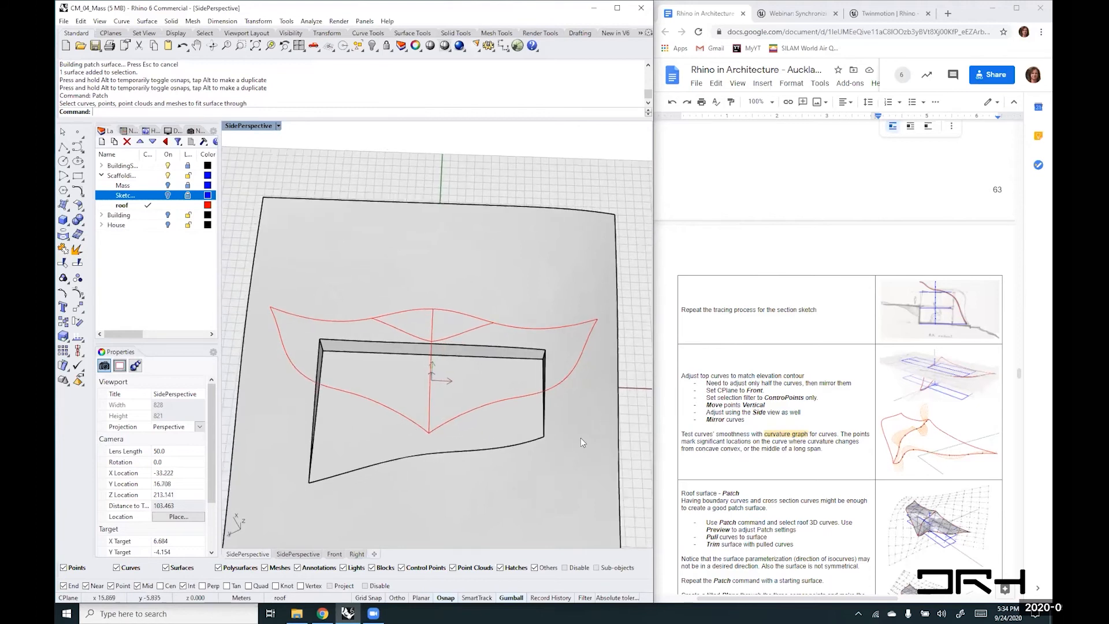
{"action": "type", "text": "Plane"}
{"action": "key", "text": "Return"}
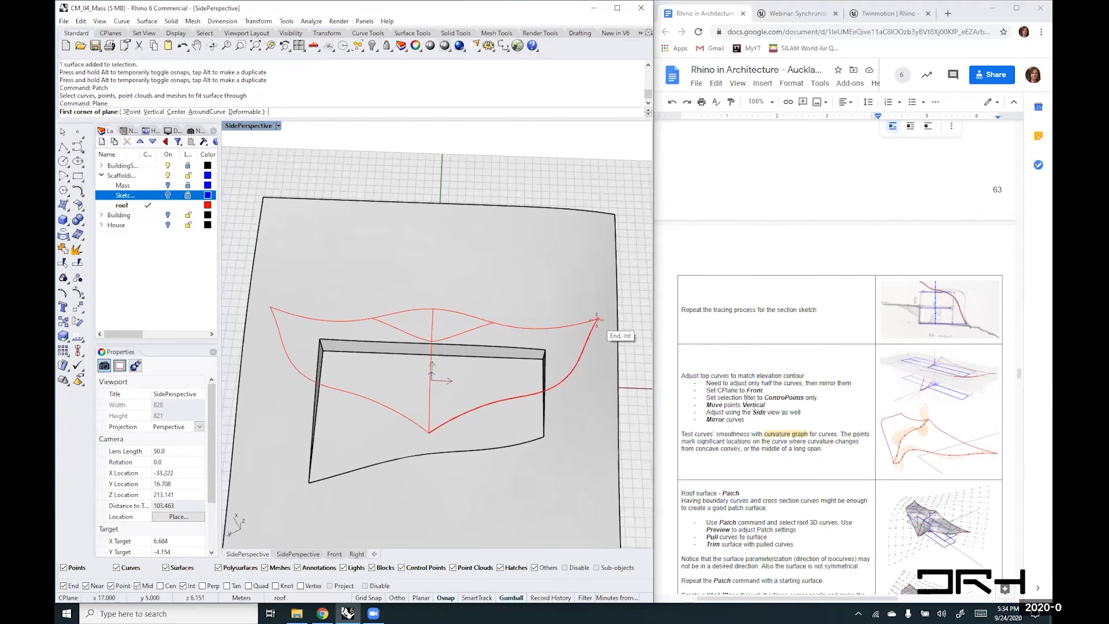
{"action": "left_click", "coordinate": [597, 319]}
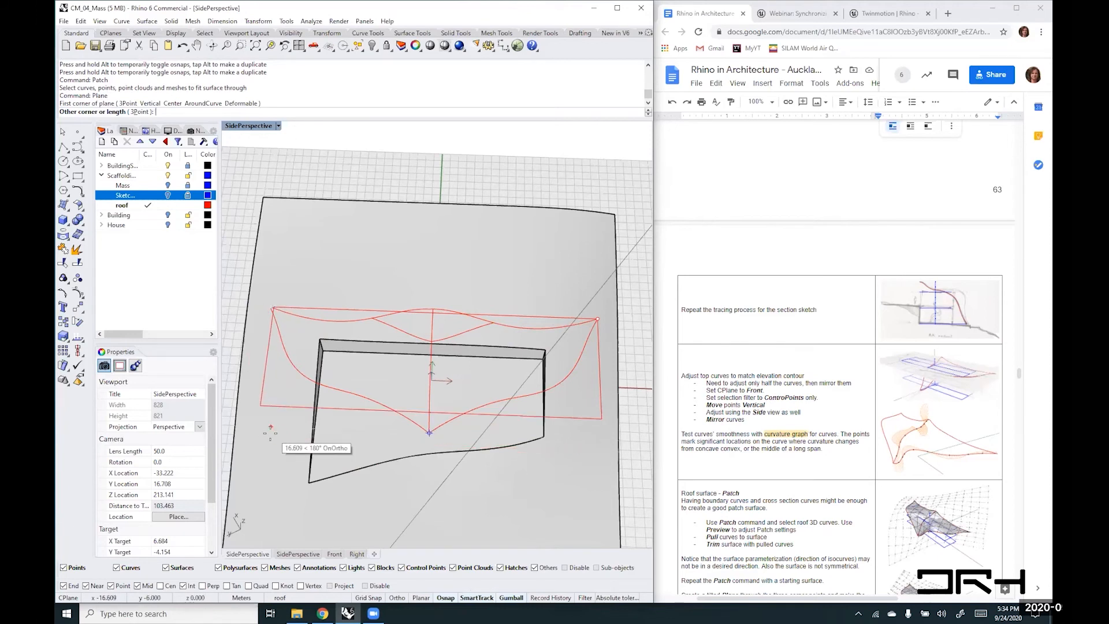
{"action": "right_click_drag", "start_coordinate": [270, 433], "coordinate": [275, 453]}
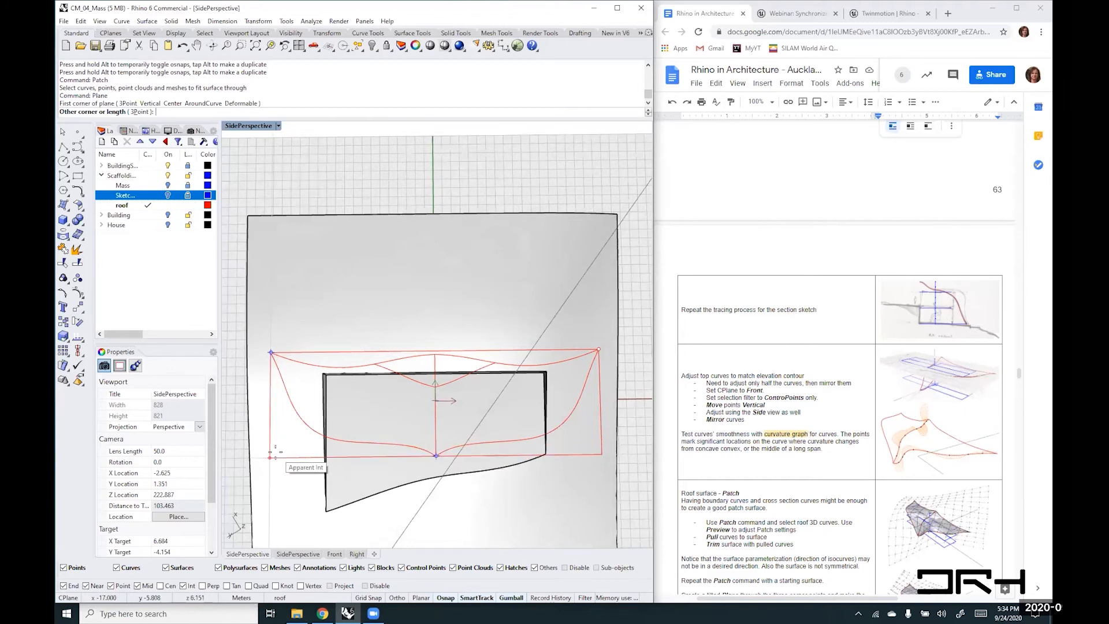
{"action": "left_click", "coordinate": [275, 452]}
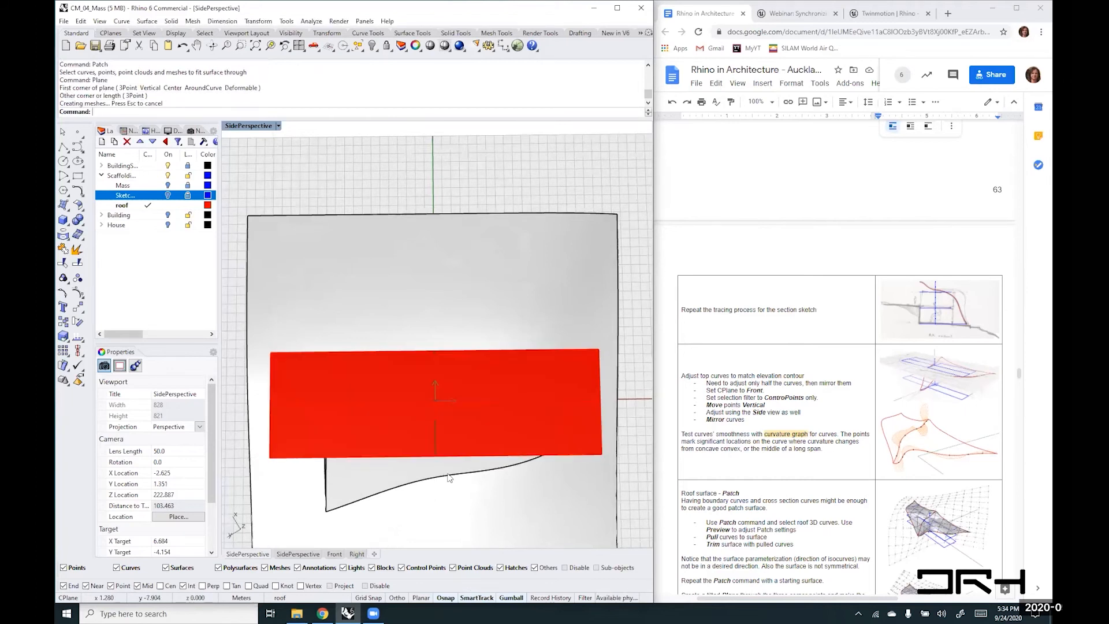
- Move the plane's front edge from its midpoint to the front tip of the roof curves, tilting the plane
{"action": "right_click_drag", "start_coordinate": [507, 453], "coordinate": [347, 280]}
{"action": "scroll", "coordinate": [365, 278], "scroll_direction": "up", "scroll_amount": 3}
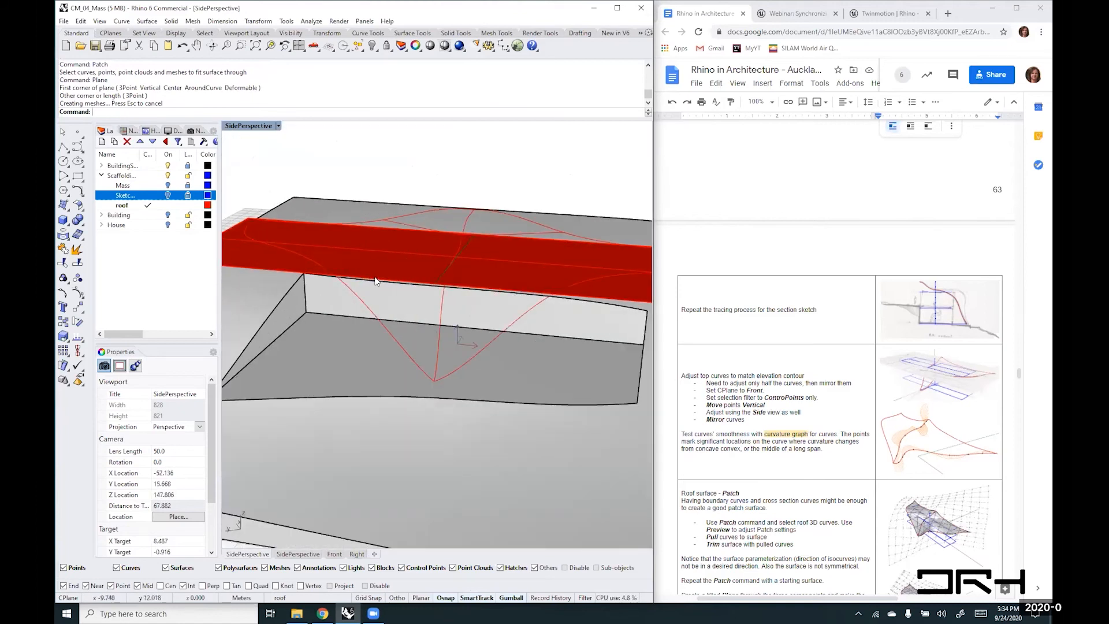
{"action": "left_click", "coordinate": [378, 281]}
{"action": "left_click", "coordinate": [406, 186]}
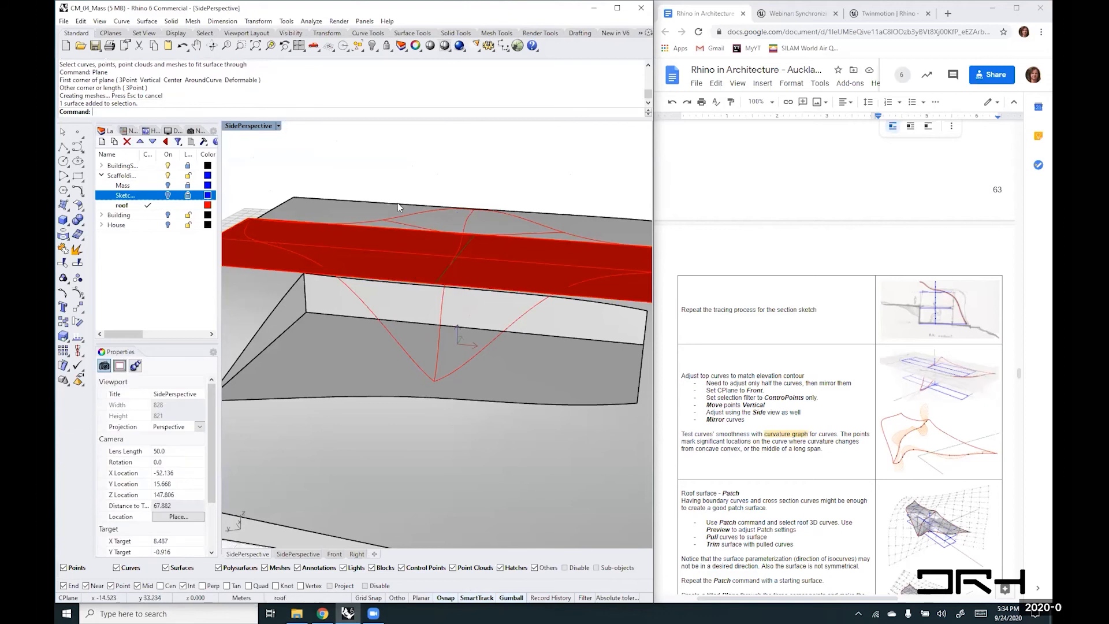
{"action": "right_click_drag", "start_coordinate": [480, 345], "coordinate": [455, 287]}
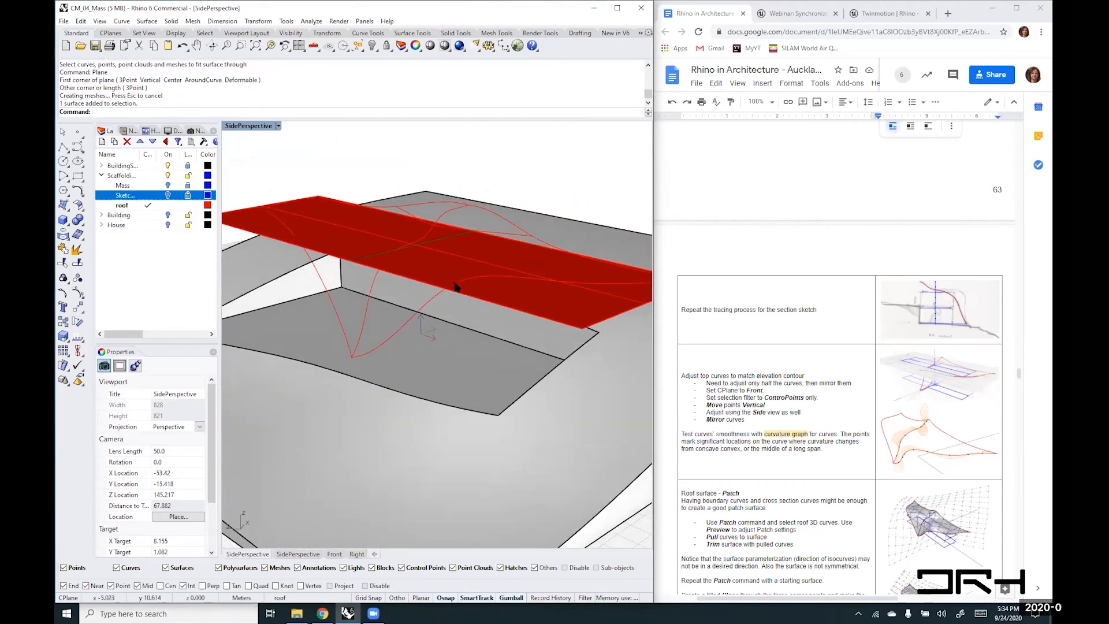
{"action": "left_click", "coordinate": [401, 275], "text": "ctrl+shift"}
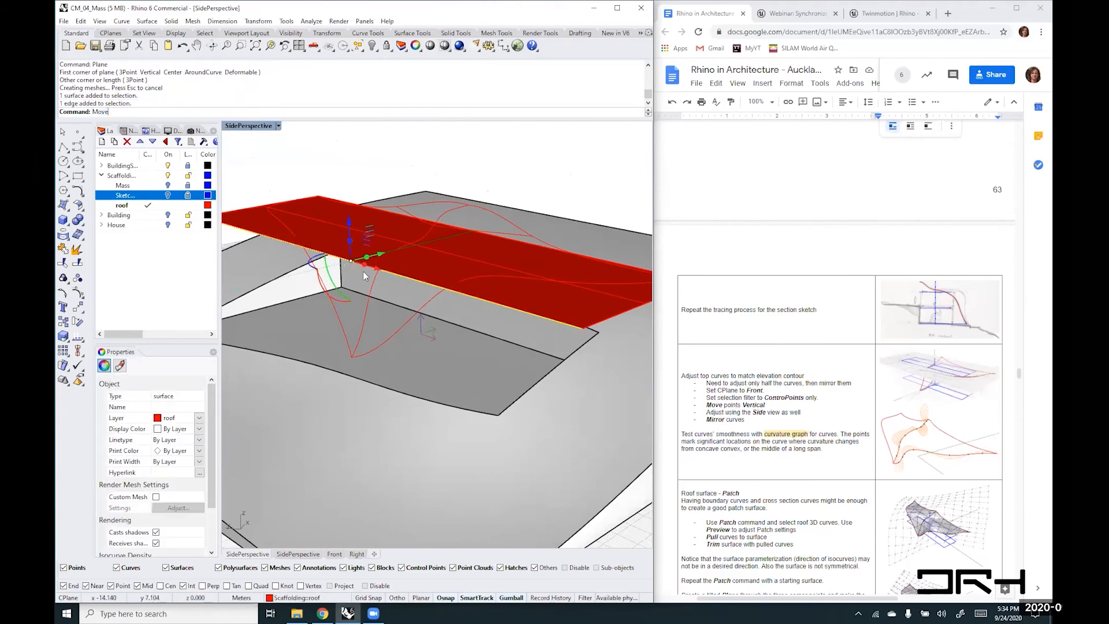
{"action": "key", "text": "Return"}
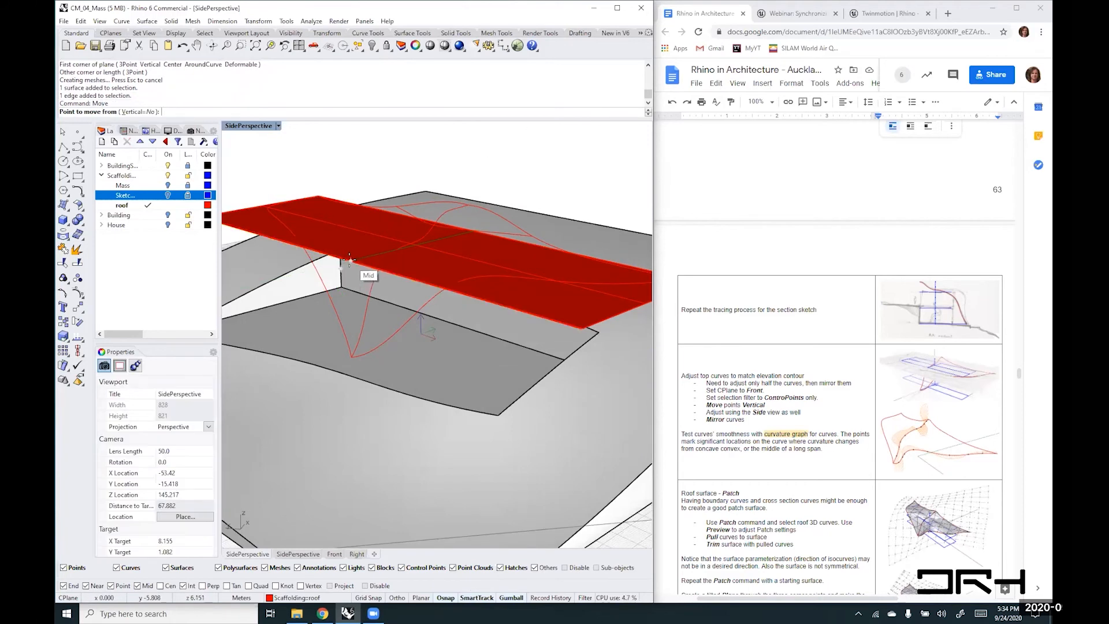
{"action": "left_click", "coordinate": [349, 258]}
{"action": "left_click", "coordinate": [353, 358]}
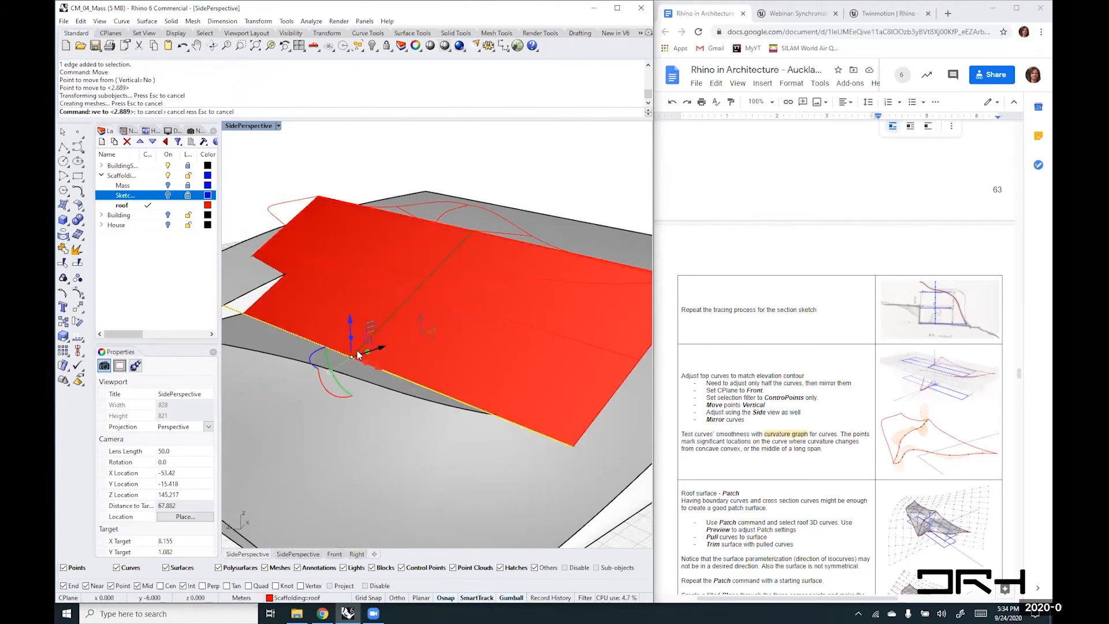
{"action": "left_click", "coordinate": [356, 165]}
- Move the plane's rear edge from its midpoint to the rear end of the central profile curve
{"action": "right_click_drag", "start_coordinate": [342, 313], "coordinate": [448, 310]}
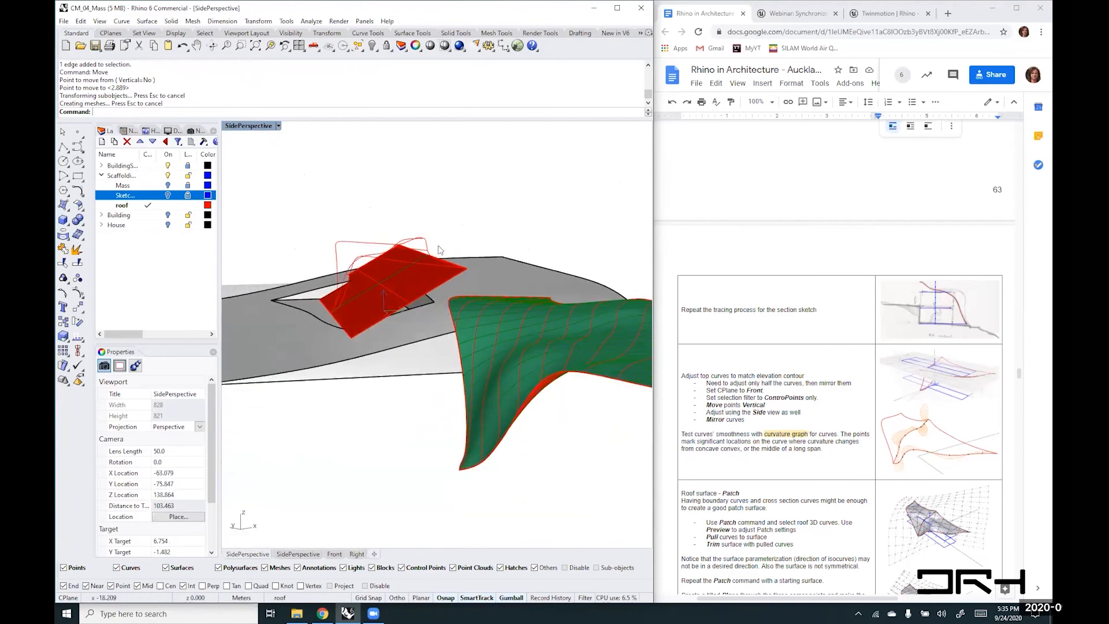
{"action": "right_click_drag", "start_coordinate": [465, 224], "coordinate": [424, 243]}
{"action": "scroll", "coordinate": [425, 243], "scroll_direction": "up", "scroll_amount": 6}
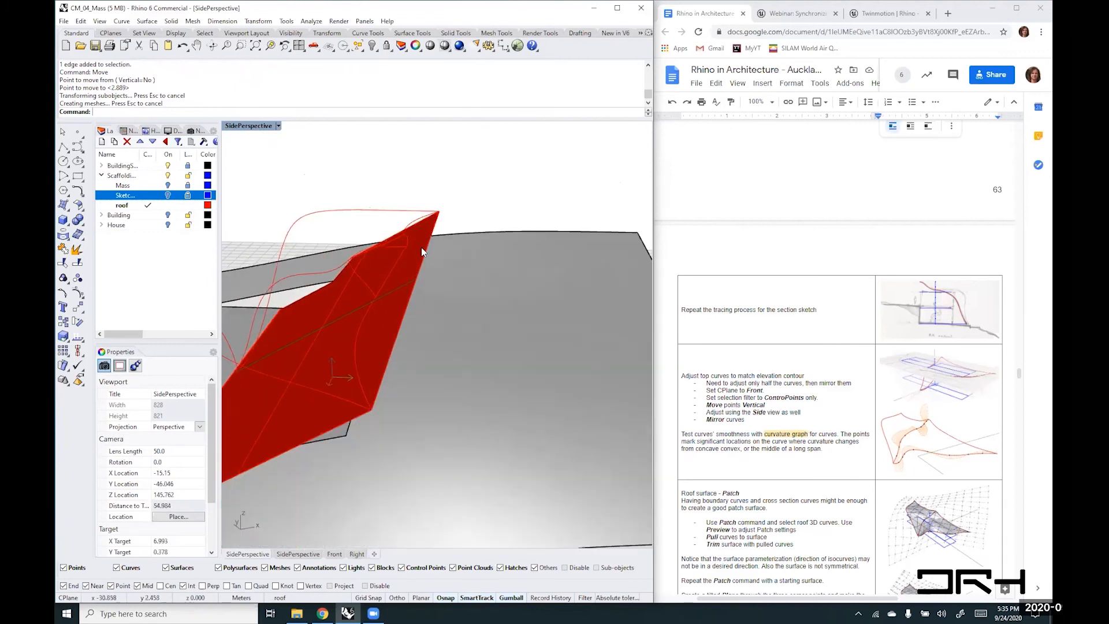
{"action": "left_click", "coordinate": [416, 280], "text": "ctrl+shift"}
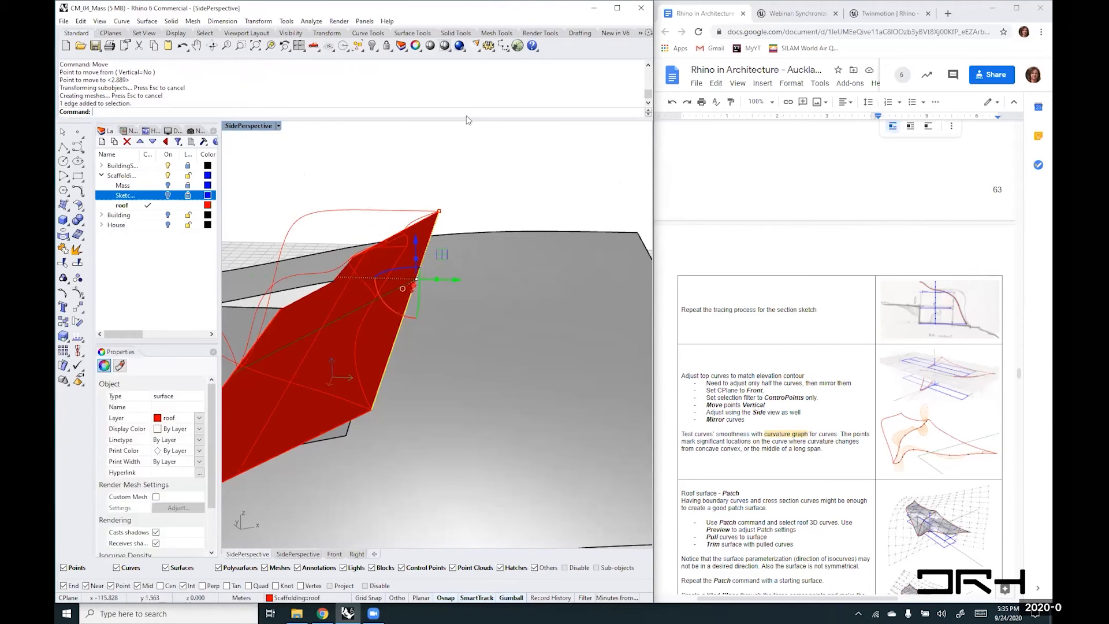
{"action": "key", "text": "Return"}
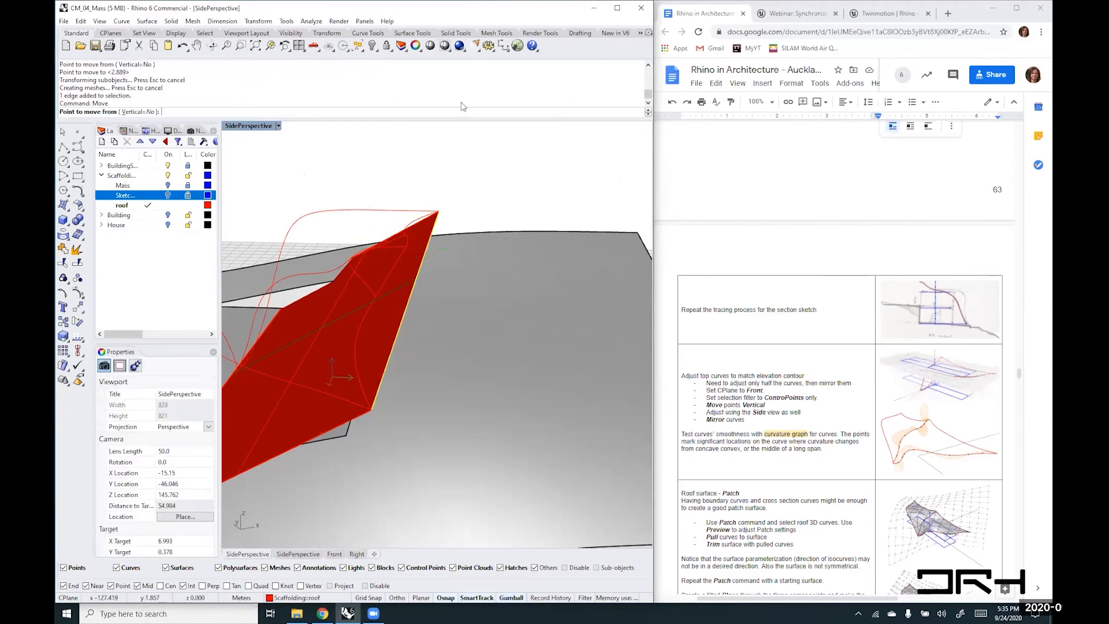
{"action": "left_click", "coordinate": [361, 329]}
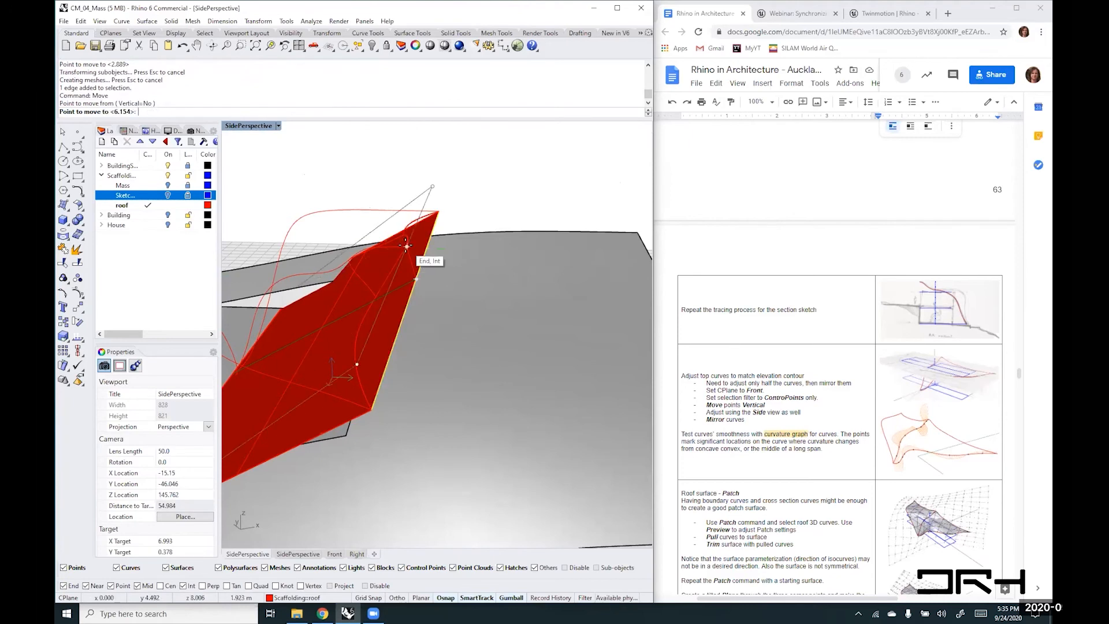
{"action": "left_click", "coordinate": [403, 238]}
{"action": "left_click", "coordinate": [384, 168]}
- Try to assign the tilted plane to the Sketches layer
{"action": "right_click_drag", "start_coordinate": [338, 292], "coordinate": [395, 277]}
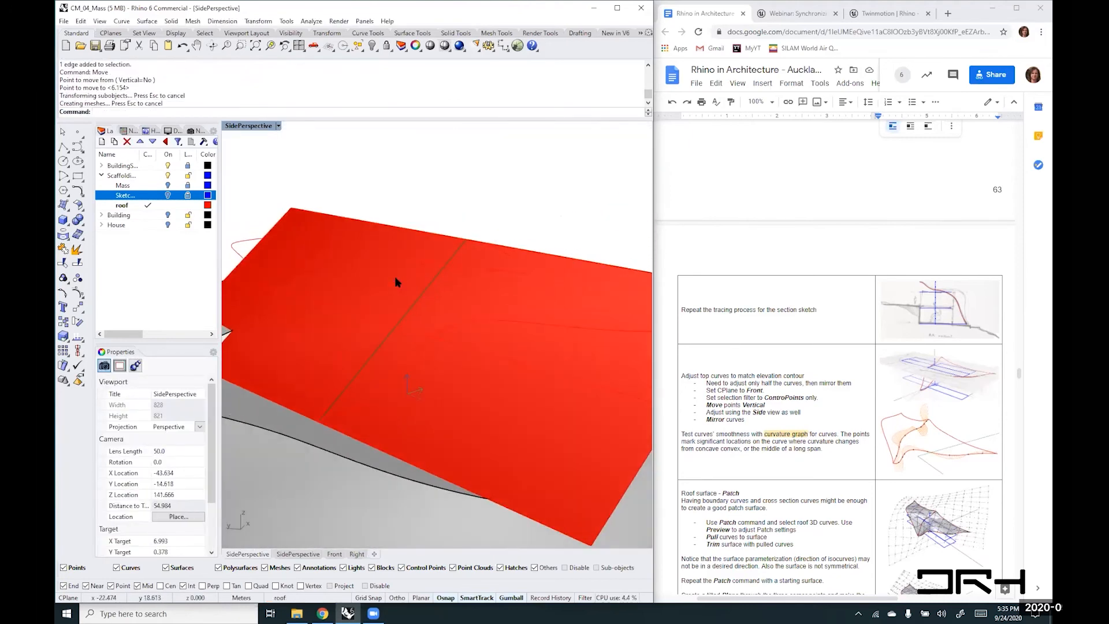
{"action": "scroll", "coordinate": [394, 276], "scroll_direction": "down", "scroll_amount": 6}
{"action": "right_click_drag", "start_coordinate": [304, 298], "coordinate": [332, 313]}
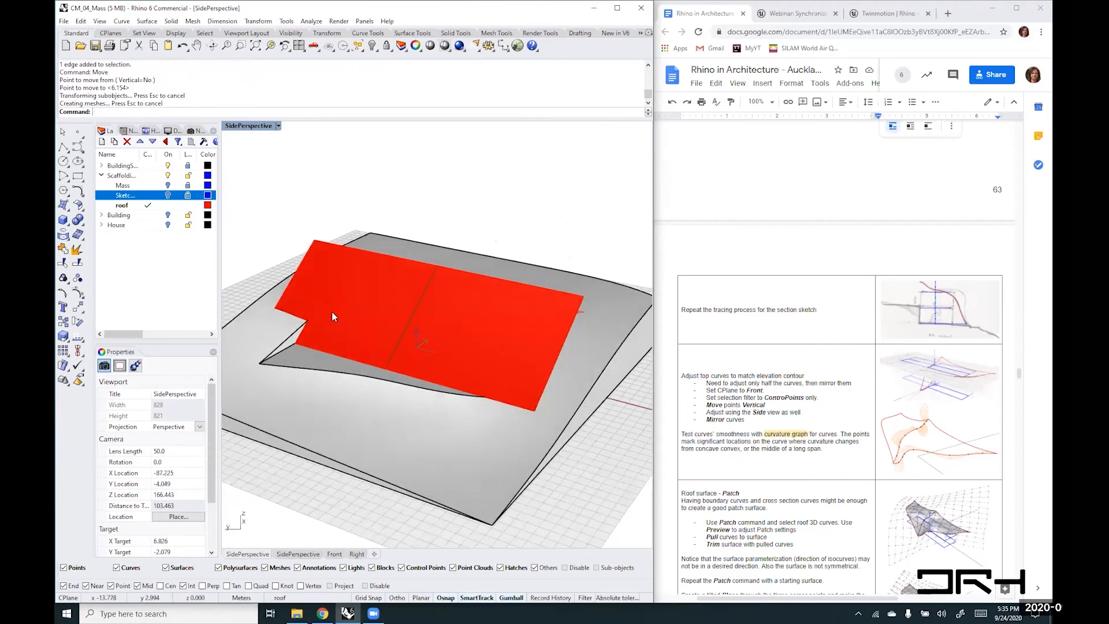
{"action": "left_click", "coordinate": [317, 245]}
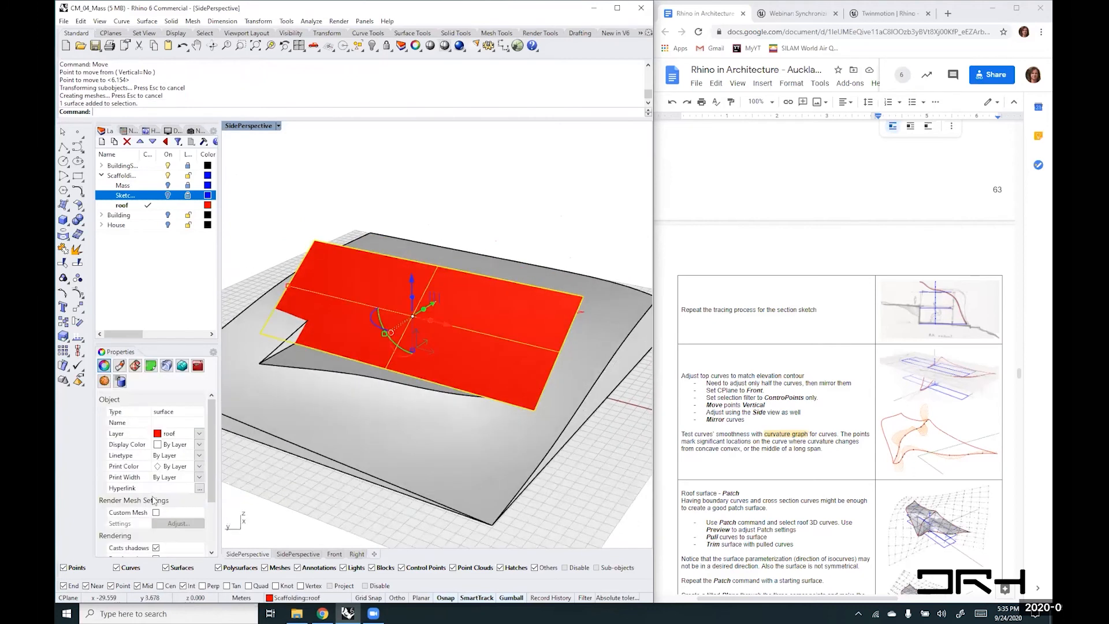
{"action": "left_click", "coordinate": [200, 432]}
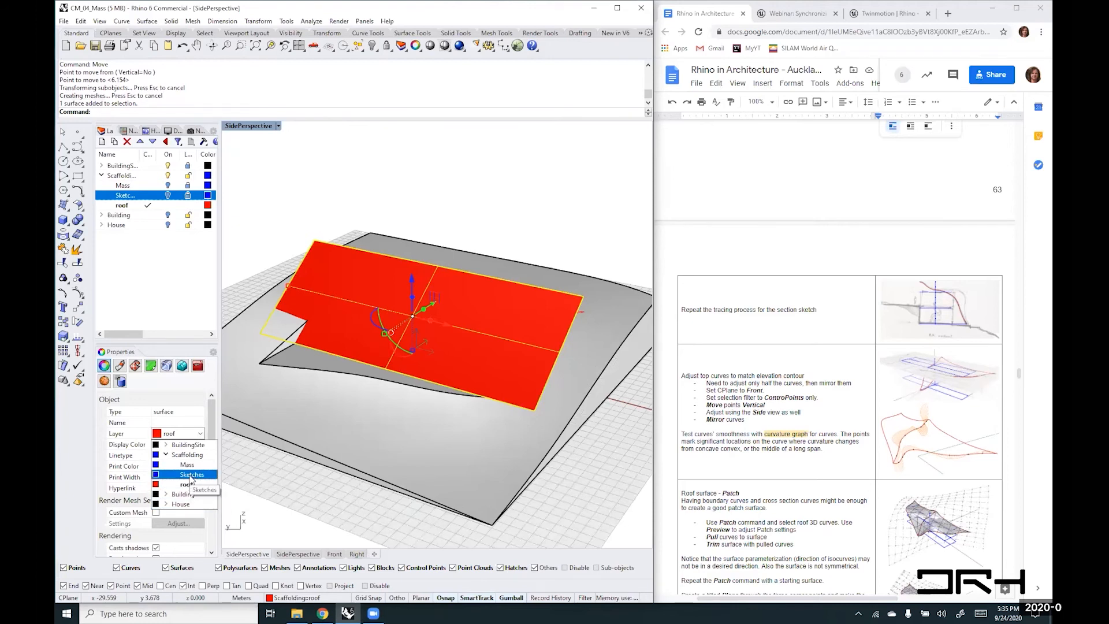
{"action": "left_click", "coordinate": [191, 474]}
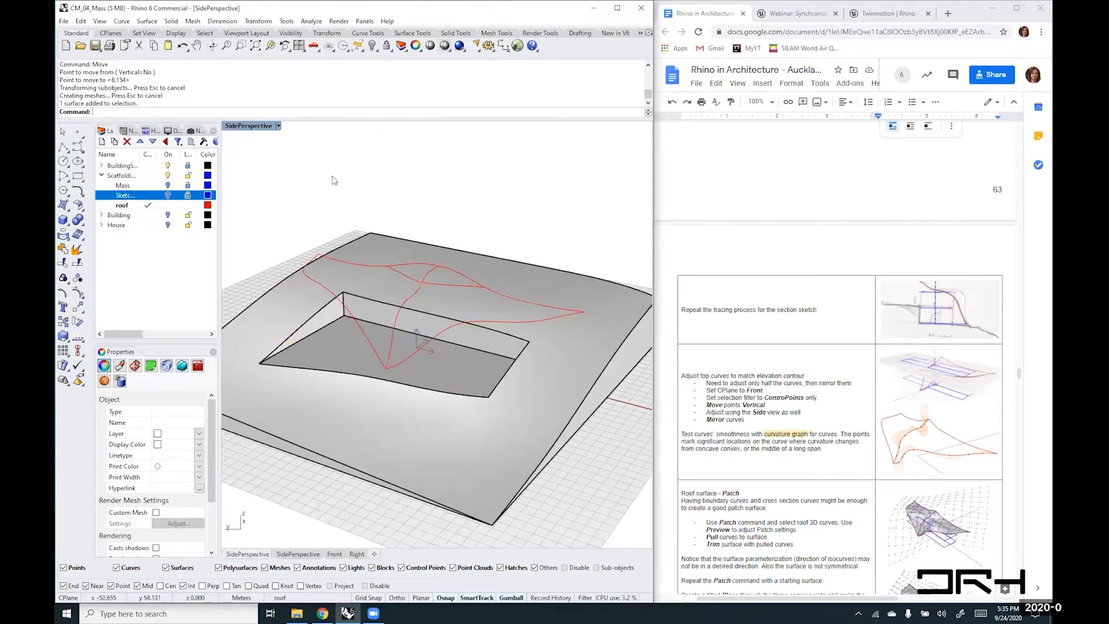
{"action": "key", "text": "ctrl+z"}
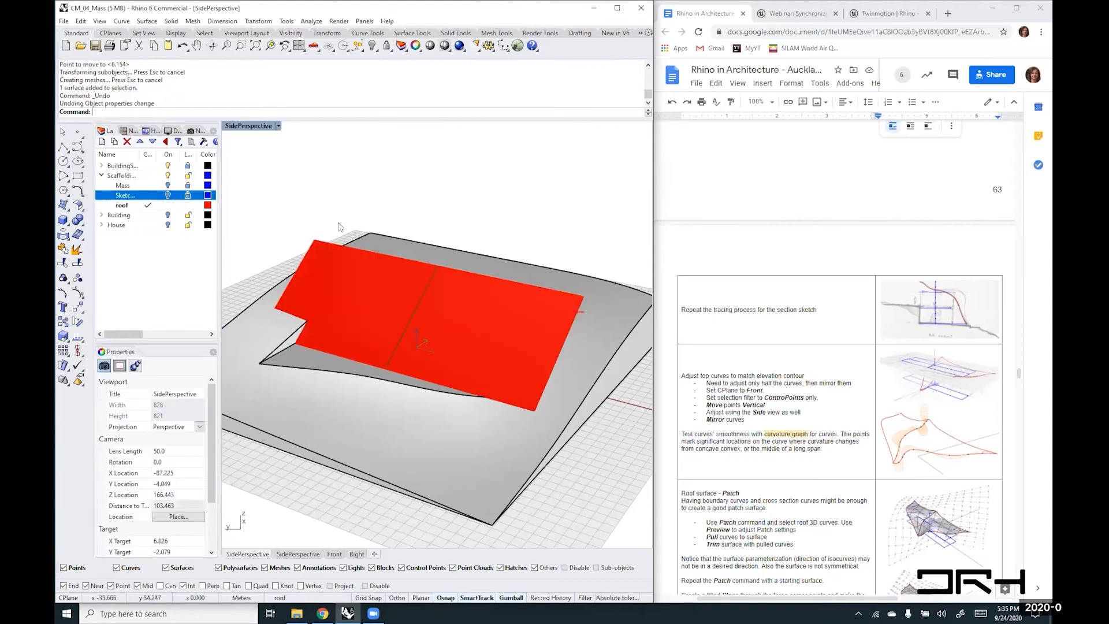
- Set the tilted plane's display color to Black, keeping it on the roof layer
{"action": "left_click", "coordinate": [317, 248]}
{"action": "left_click", "coordinate": [200, 434]}
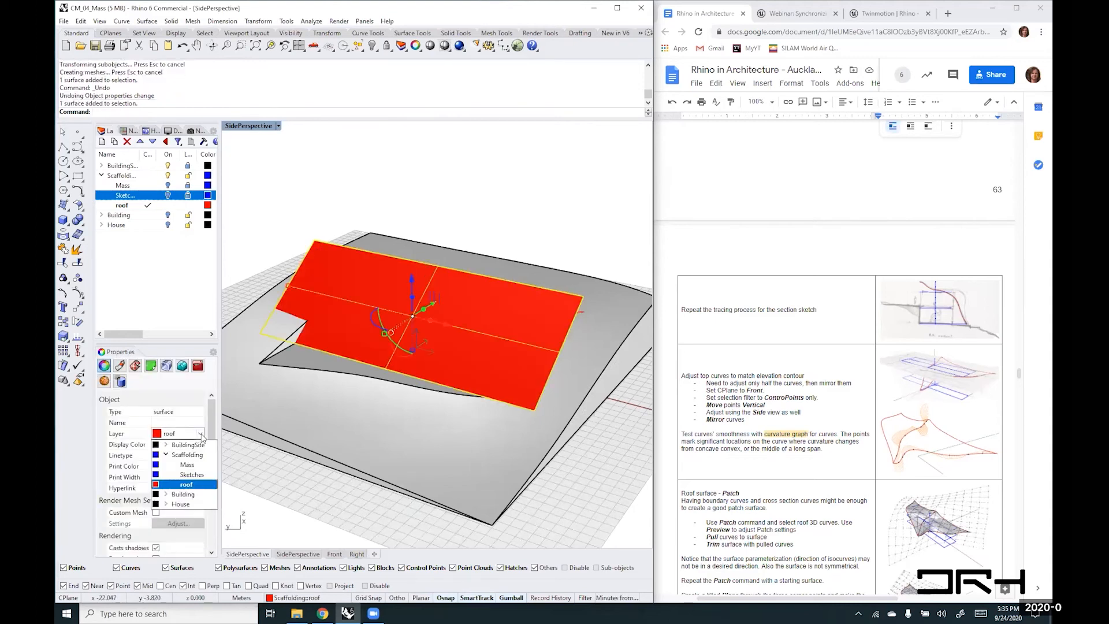
{"action": "left_click", "coordinate": [200, 435]}
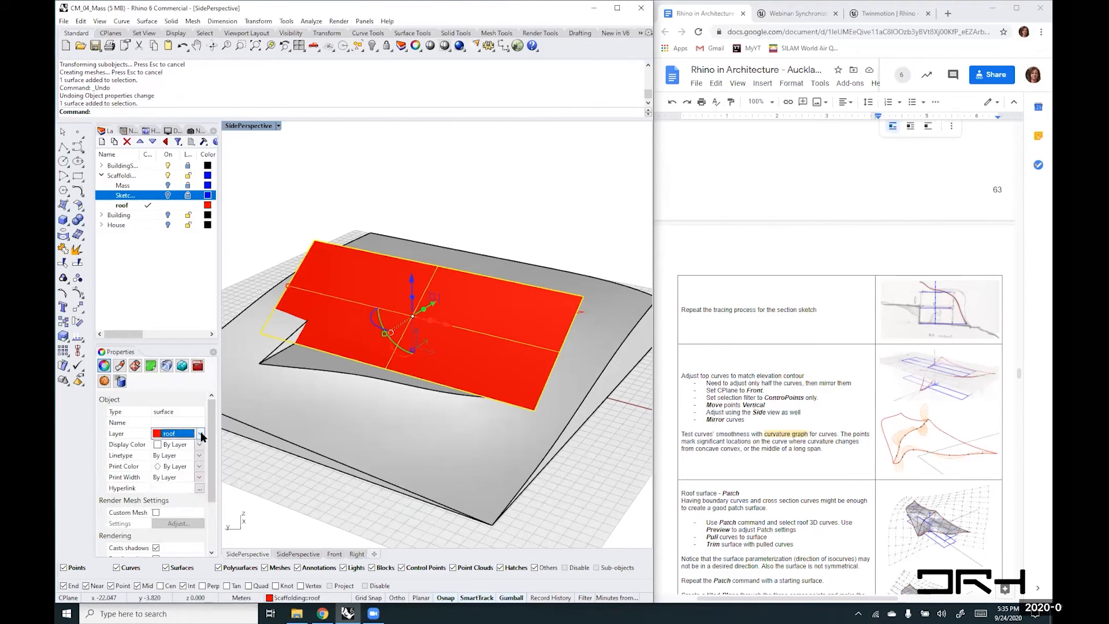
{"action": "left_click", "coordinate": [199, 445]}
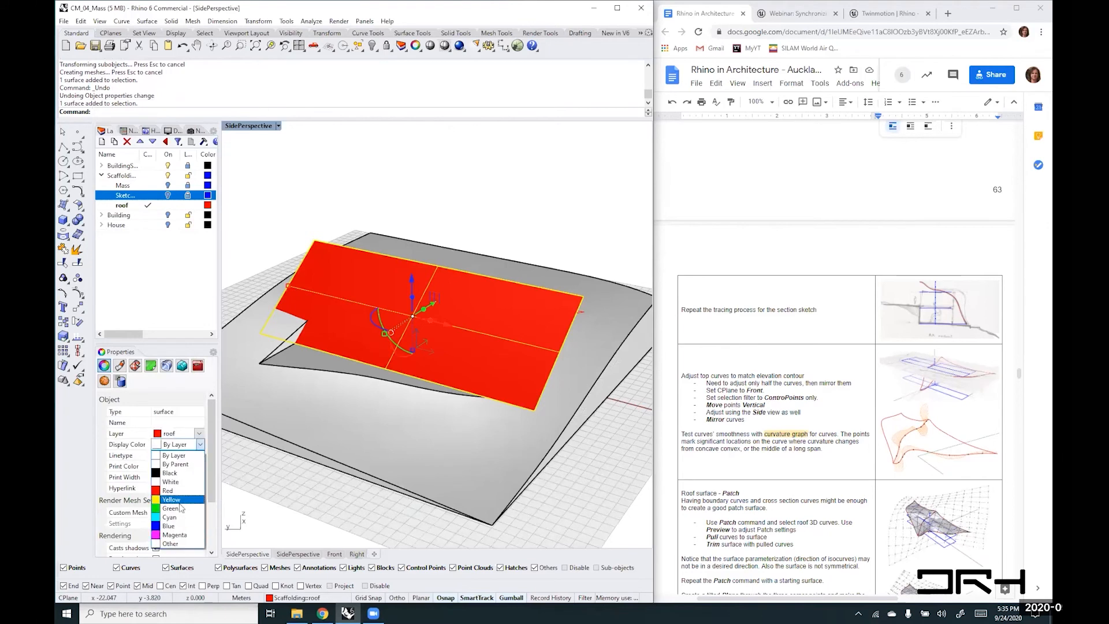
{"action": "left_click", "coordinate": [174, 518]}
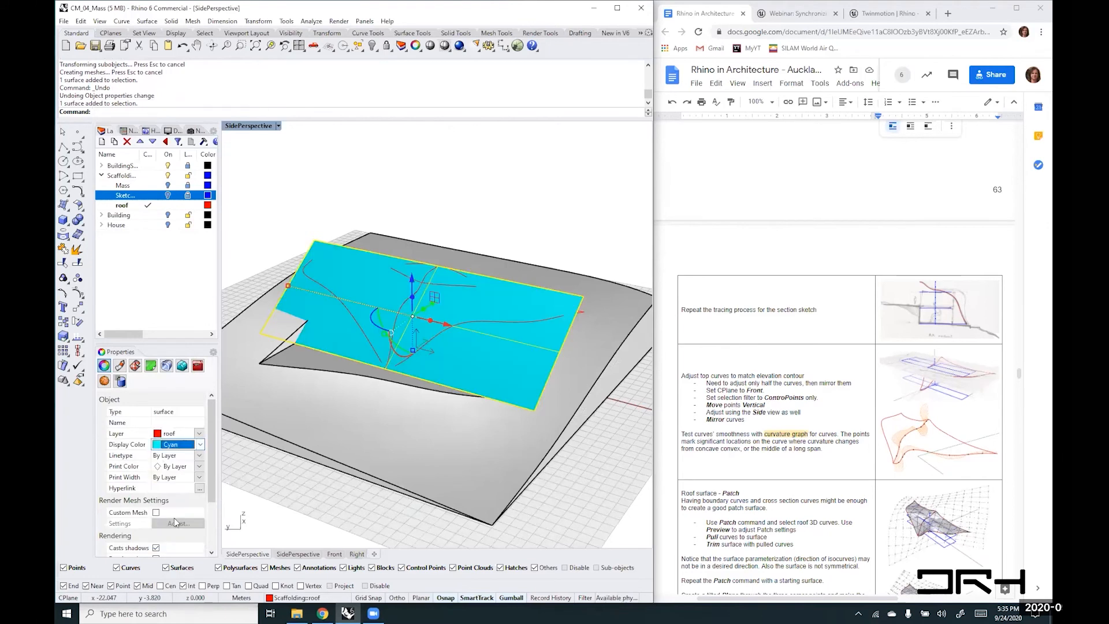
{"action": "left_click", "coordinate": [202, 445]}
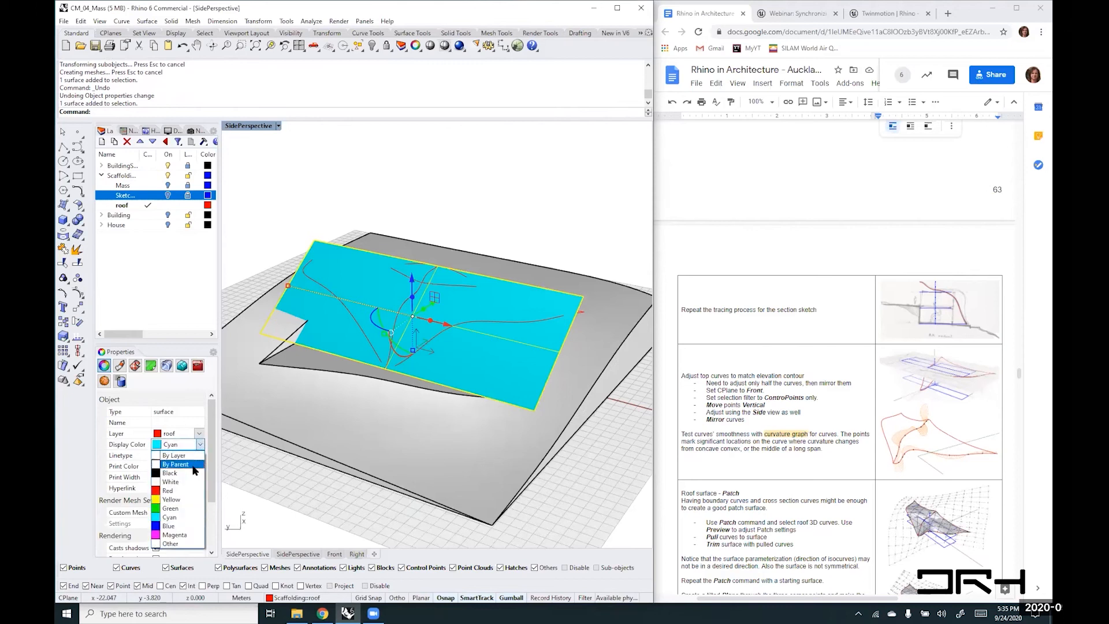
{"action": "left_click", "coordinate": [190, 478]}
{"action": "left_click", "coordinate": [570, 213]}
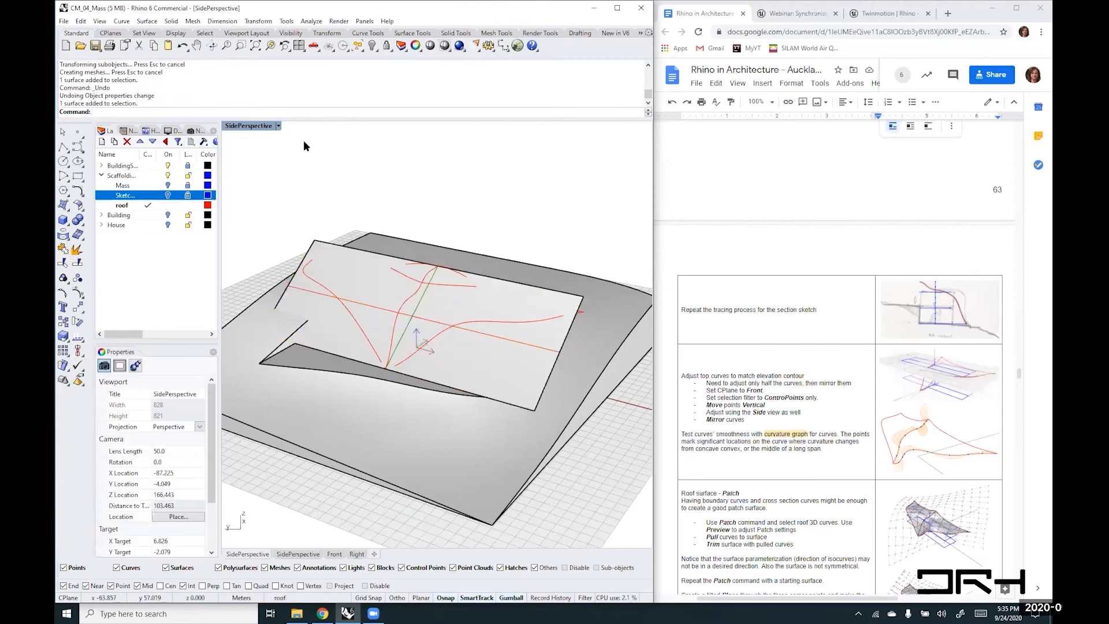
- Switch the perspective viewport to Ghosted display so the roof curves can be picked through the plane
{"action": "left_click", "coordinate": [278, 126]}
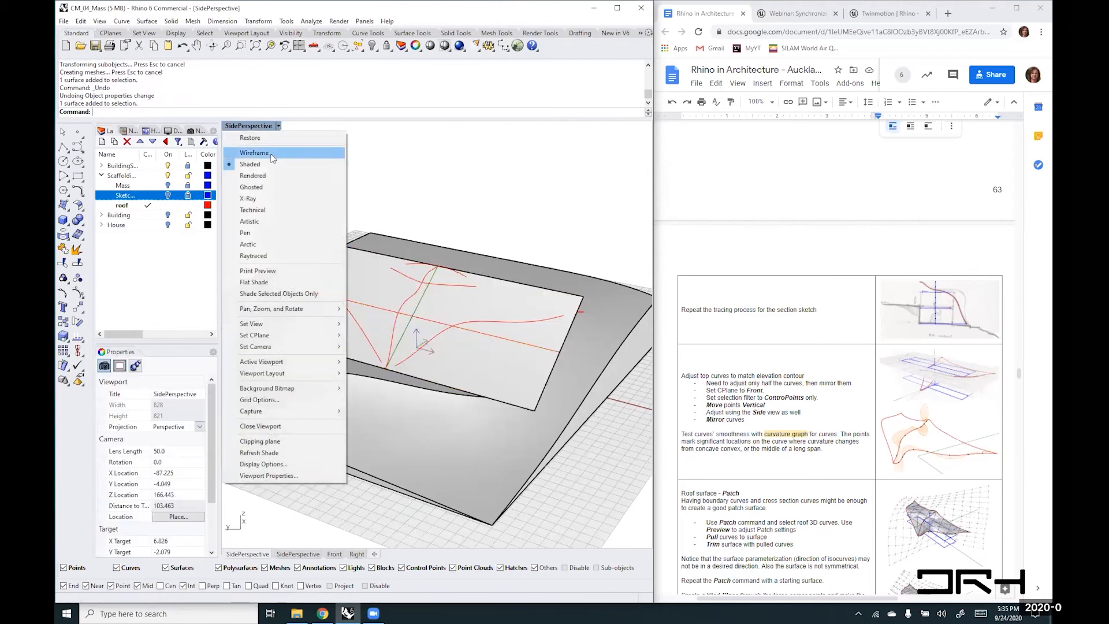
{"action": "left_click", "coordinate": [254, 181]}
{"action": "mouse_move", "coordinate": [536, 234]}
{"action": "right_mouse_down"}
{"action": "mouse_move", "coordinate": [505, 185]}
{"action": "mouse_move", "coordinate": [522, 225]}
{"action": "mouse_move", "coordinate": [508, 237]}
{"action": "right_mouse_up"}
{"action": "scroll", "coordinate": [346, 304], "scroll_direction": "up", "scroll_amount": 2}
{"action": "right_click_drag", "start_coordinate": [351, 222], "coordinate": [353, 230]}
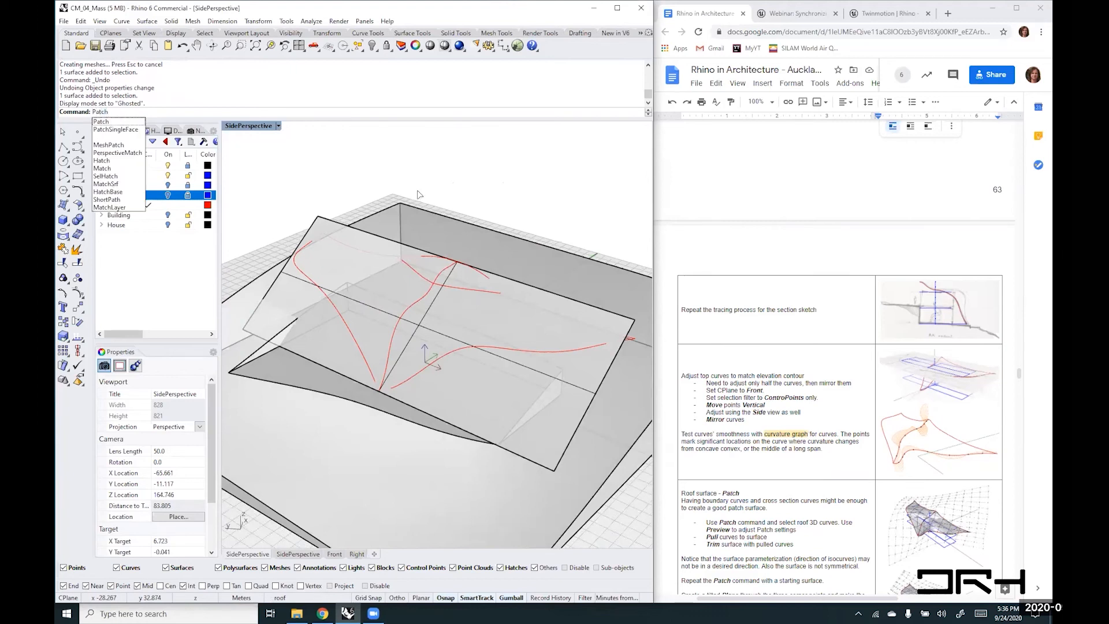
- Start a Patch surface through the roof boundary curves, the central profile and both cross-section halves
{"action": "key", "text": "Return"}
{"action": "left_click", "coordinate": [462, 349]}
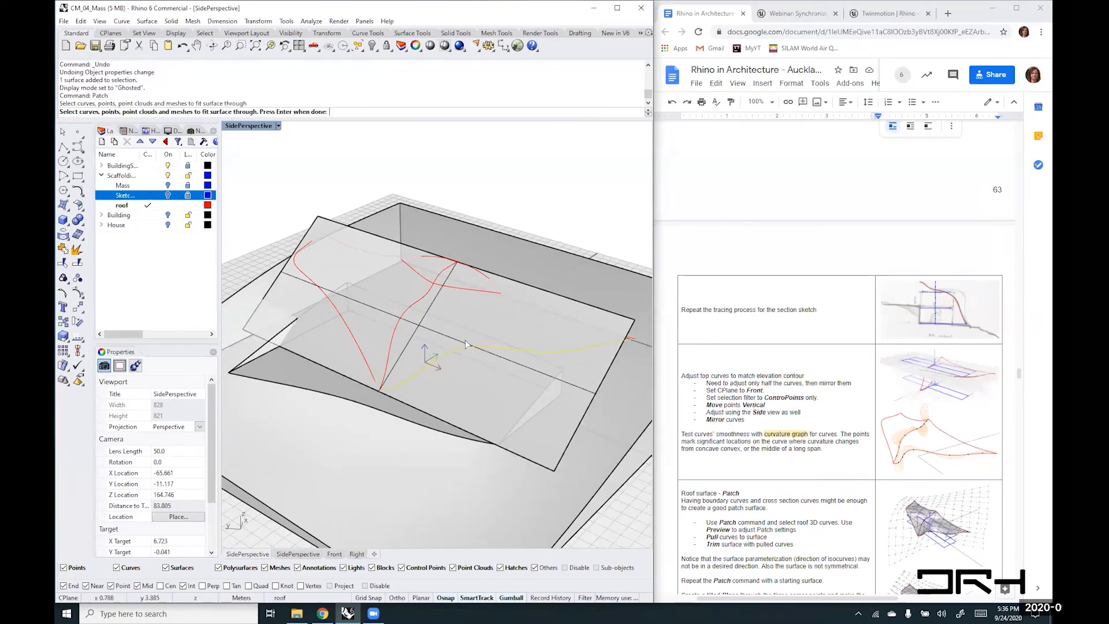
{"action": "left_click", "coordinate": [480, 271]}
{"action": "left_click", "coordinate": [420, 254]}
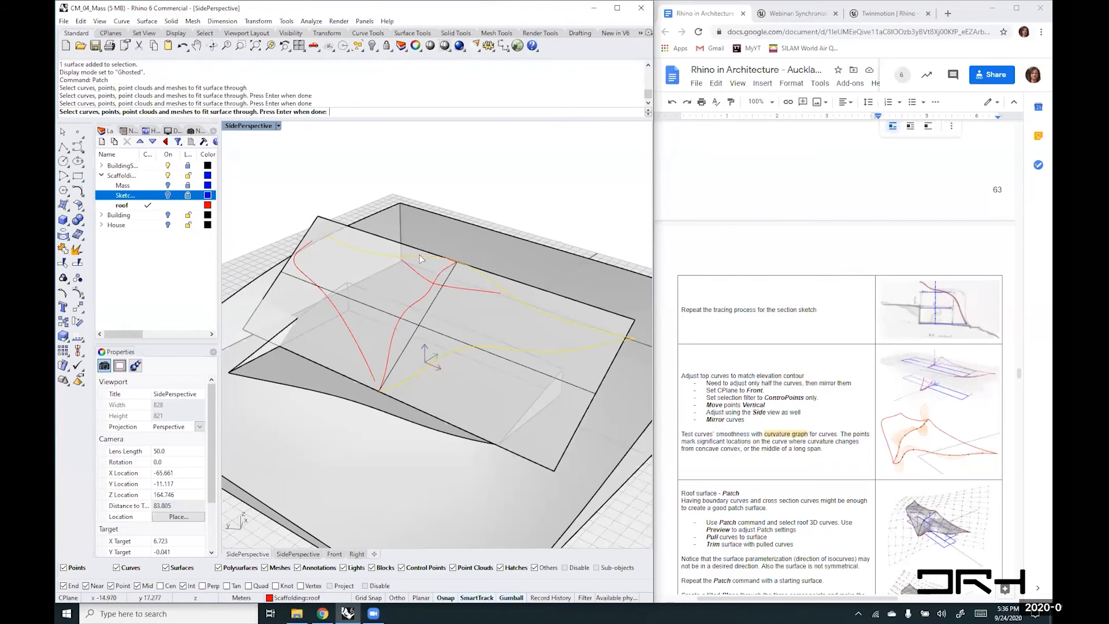
{"action": "left_click", "coordinate": [347, 327]}
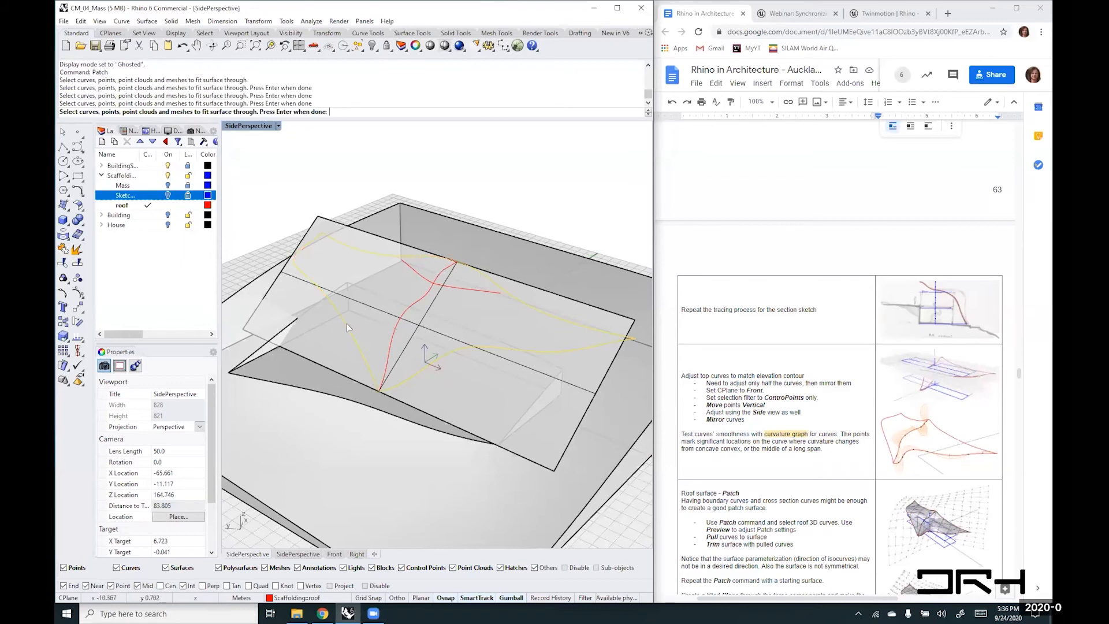
{"action": "left_click", "coordinate": [430, 300]}
{"action": "left_click", "coordinate": [463, 283]}
{"action": "left_click", "coordinate": [426, 279]}
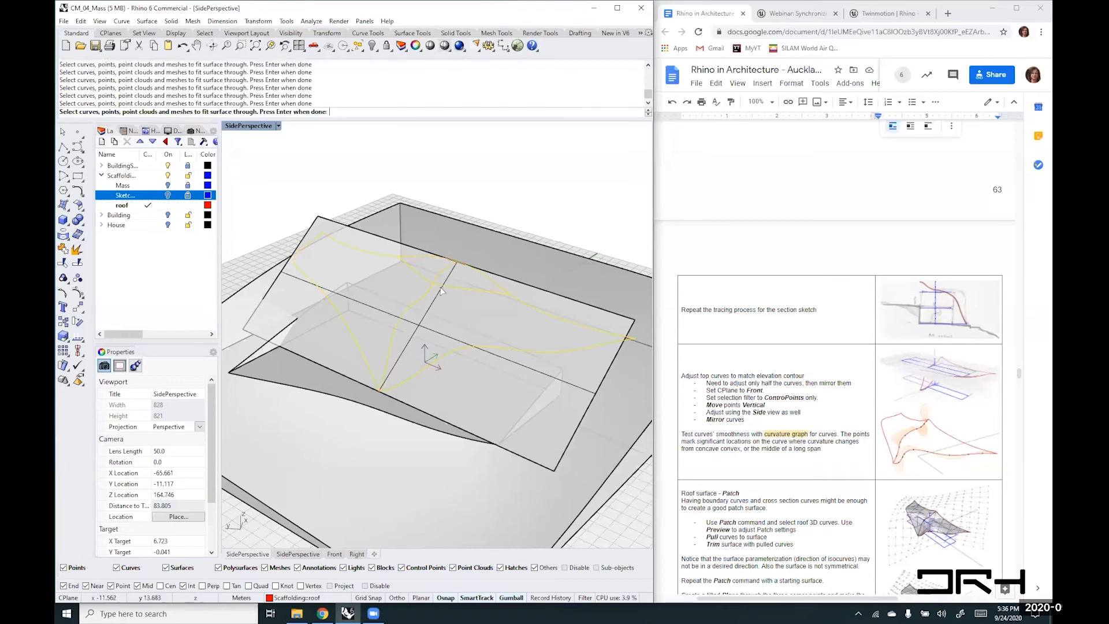
{"action": "key", "text": "Return"}
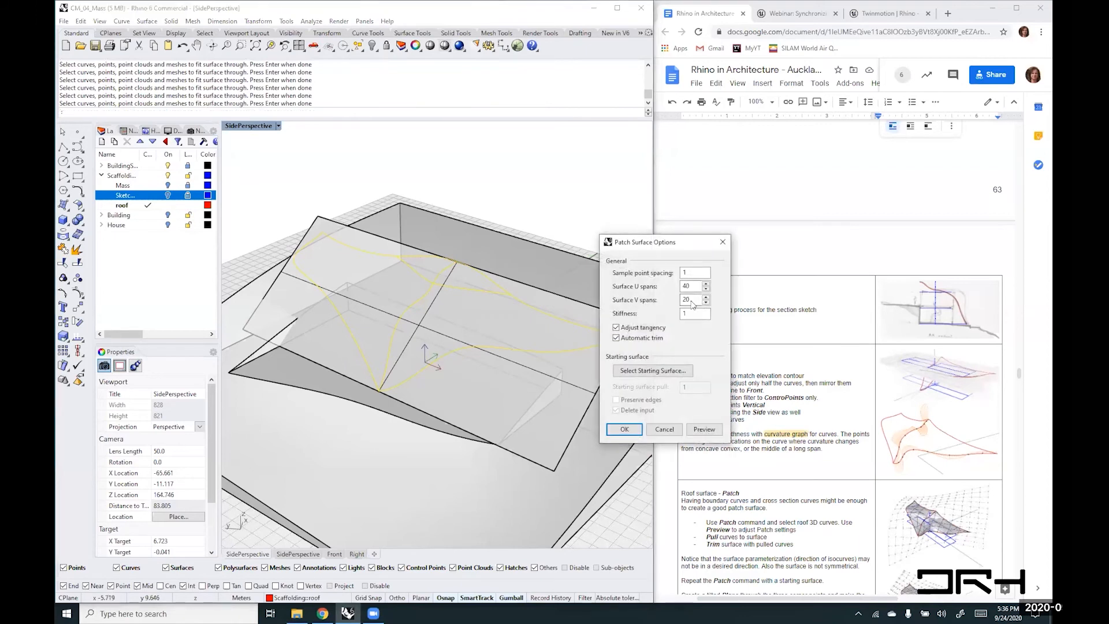
- Use the tilted plane as the patch's starting surface, preview the result and create the roof patch
{"action": "left_click", "coordinate": [664, 371]}
{"action": "left_click", "coordinate": [437, 420]}
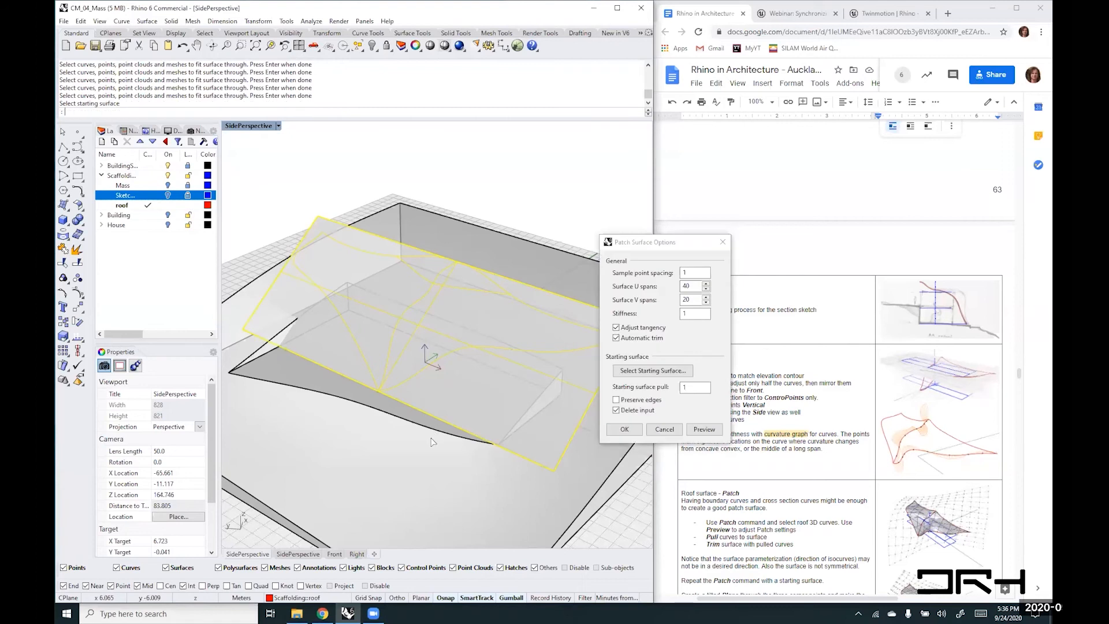
{"action": "left_click", "coordinate": [704, 430]}
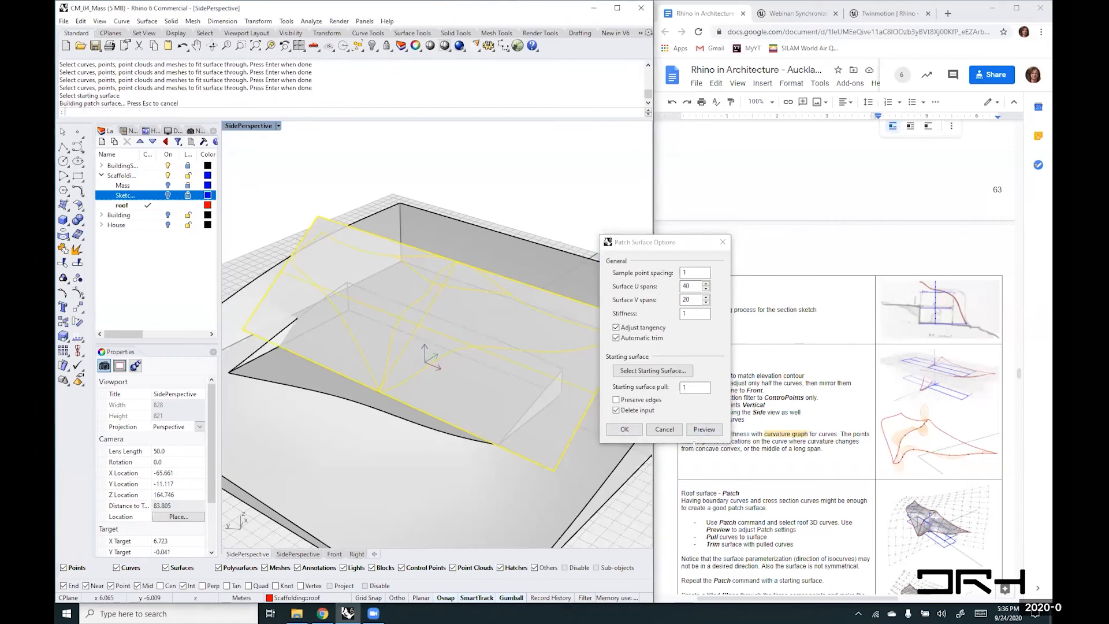
{"action": "right_click_drag", "start_coordinate": [339, 248], "coordinate": [376, 356]}
{"action": "scroll", "coordinate": [331, 348], "scroll_direction": "up", "scroll_amount": 3}
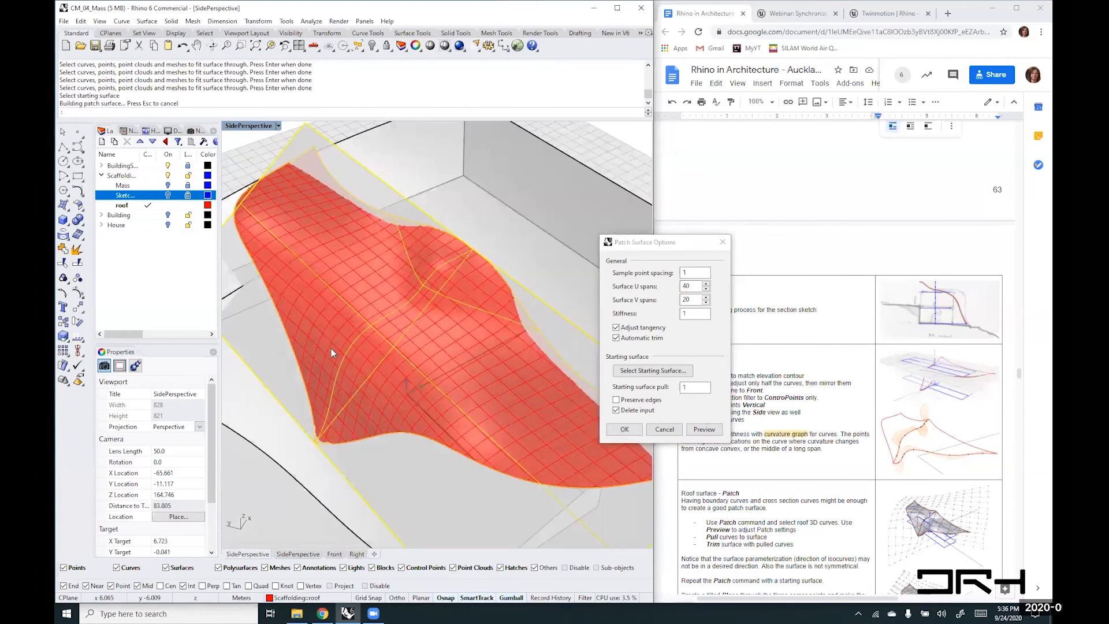
{"action": "scroll", "coordinate": [340, 295], "scroll_direction": "up", "scroll_amount": 3}
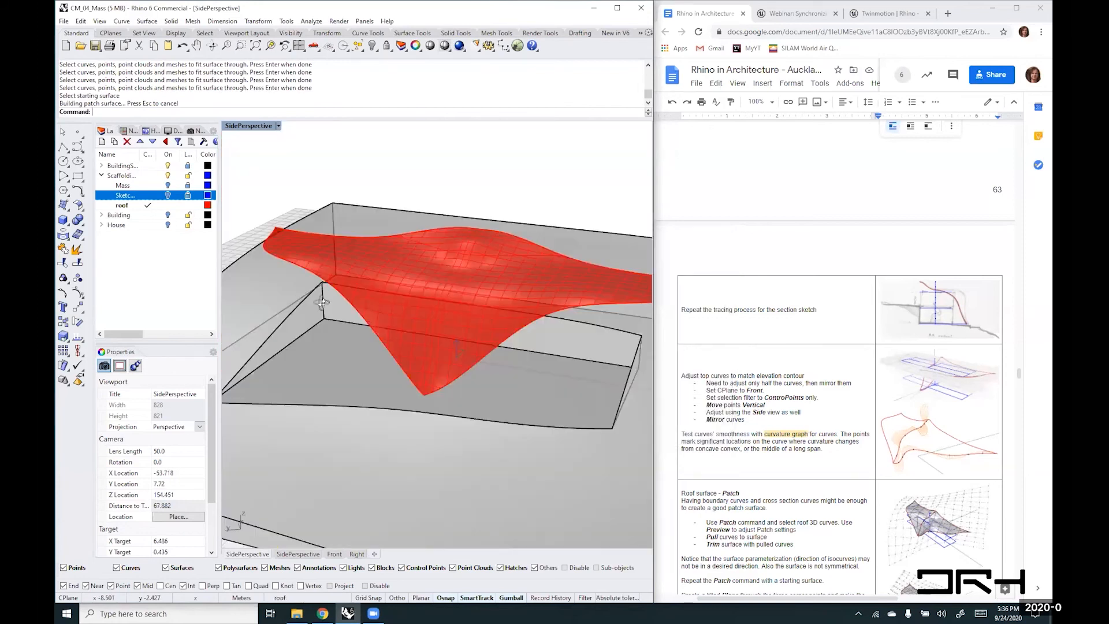
- Examine the roof patch from several angles in Rendered display, returning the perspective viewport to Ghosted
{"action": "right_click_drag", "start_coordinate": [322, 302], "coordinate": [370, 321]}
{"action": "scroll", "coordinate": [341, 308], "scroll_direction": "down", "scroll_amount": 5}
{"action": "scroll", "coordinate": [370, 321], "scroll_direction": "up", "scroll_amount": 5}
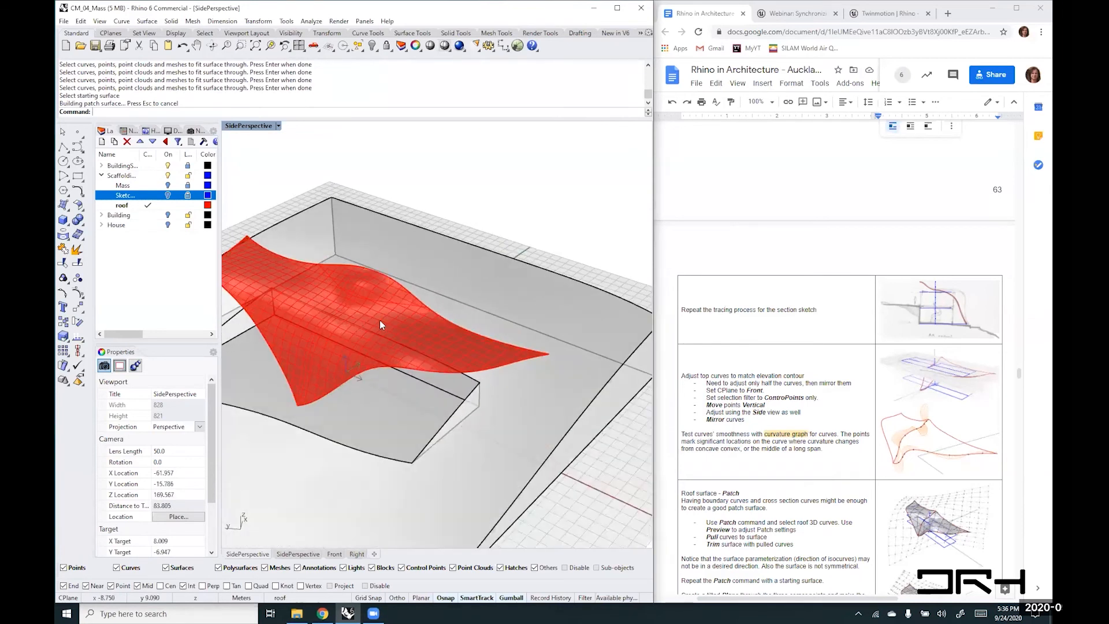
{"action": "left_click", "coordinate": [277, 126]}
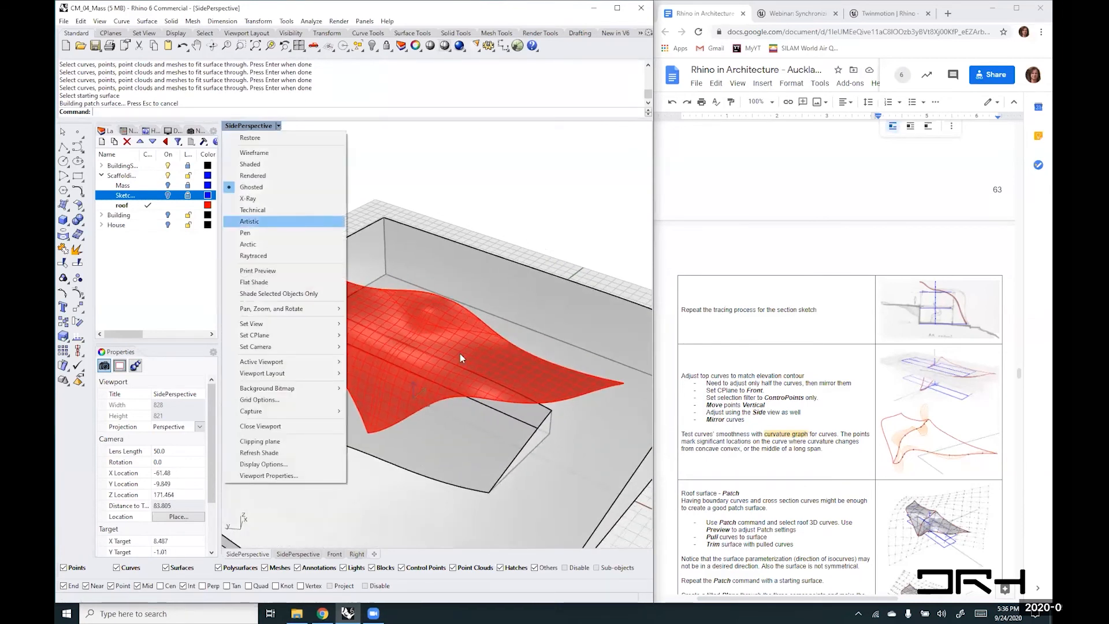
{"action": "left_click", "coordinate": [259, 176]}
{"action": "right_click_drag", "start_coordinate": [353, 284], "coordinate": [404, 375]}
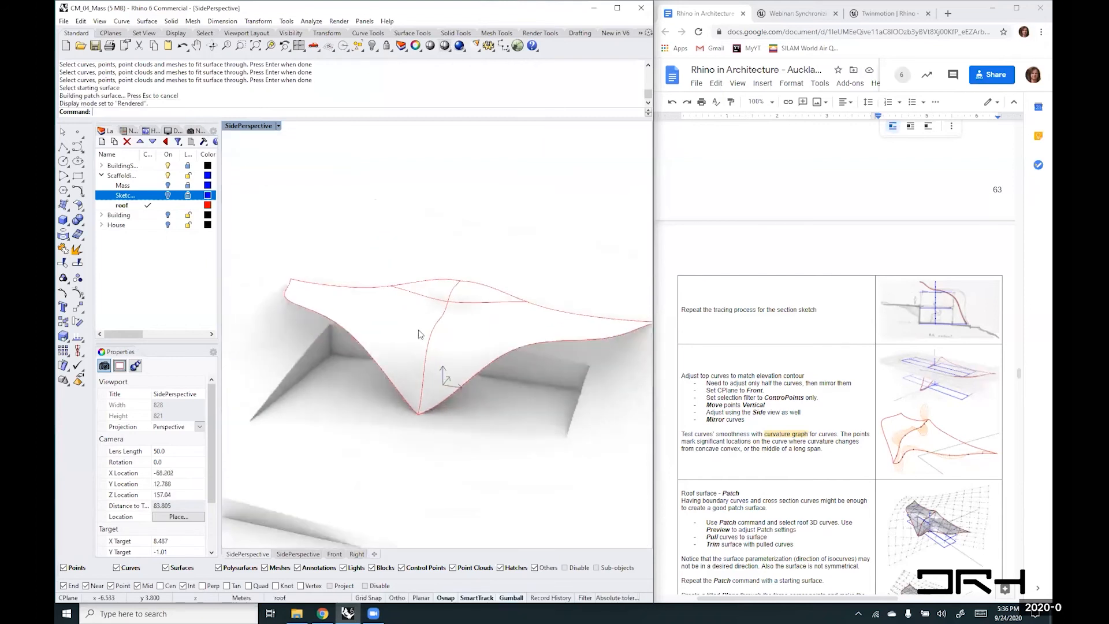
{"action": "left_click", "coordinate": [278, 127]}
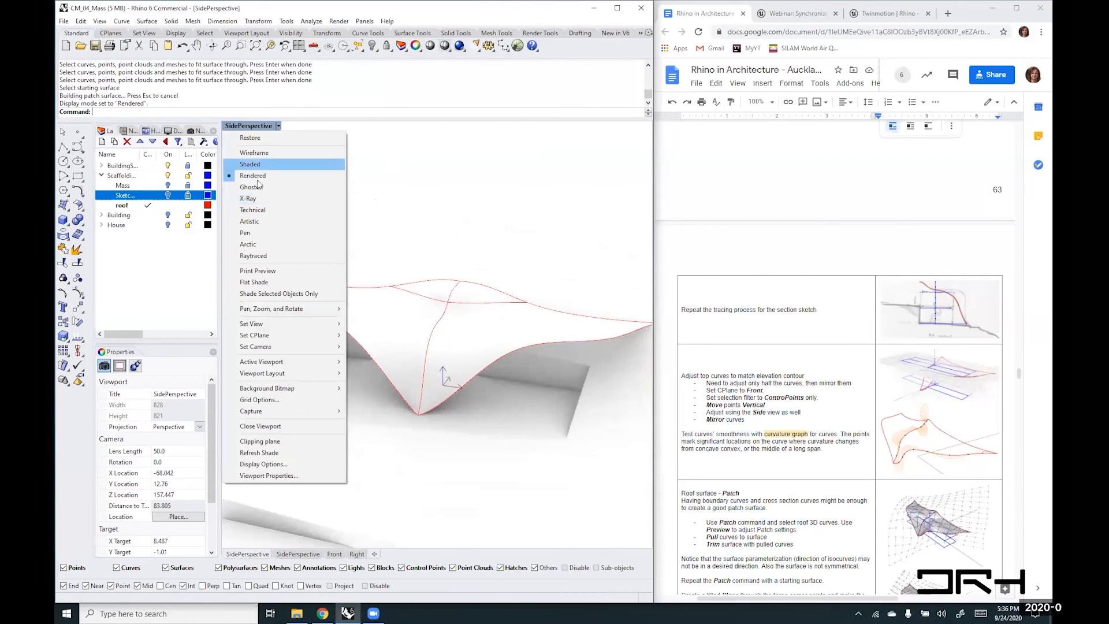
{"action": "left_click", "coordinate": [251, 187]}
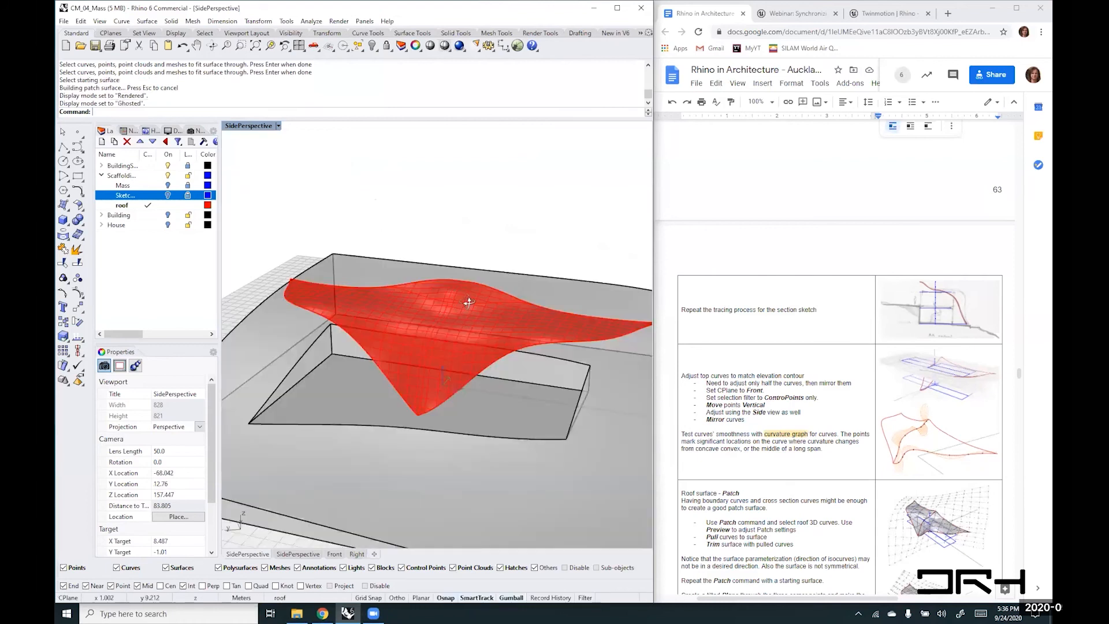
- Inspect the bump near the rear of the roof patch and hide the surface's isocurves
{"action": "right_click_drag", "start_coordinate": [465, 299], "coordinate": [432, 323]}
{"action": "scroll", "coordinate": [411, 314], "scroll_direction": "up", "scroll_amount": 2}
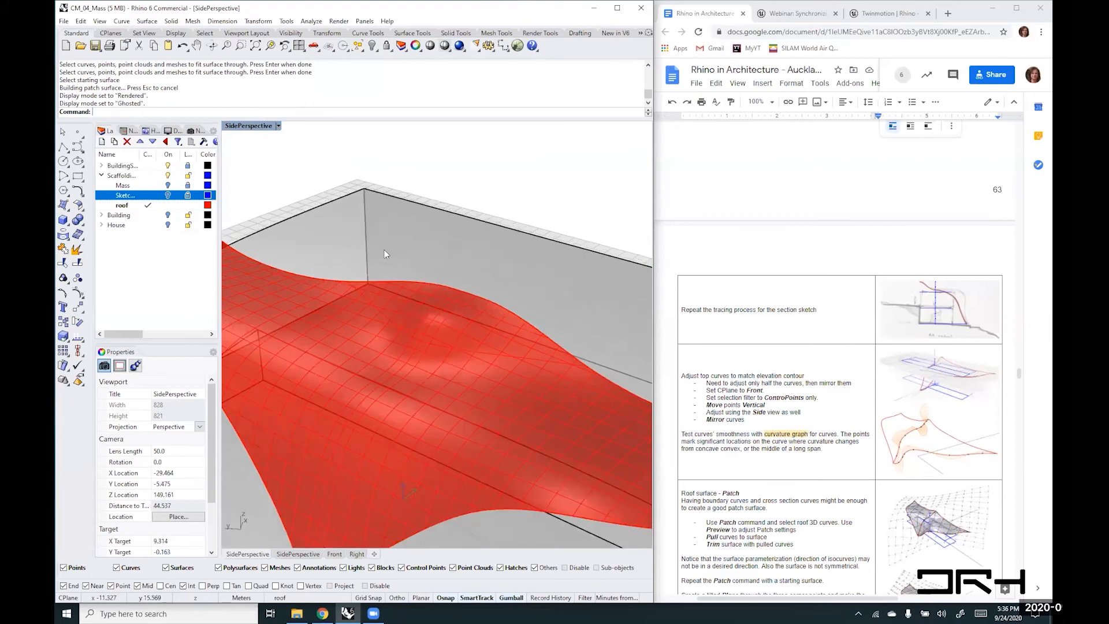
{"action": "right_click_drag", "start_coordinate": [414, 246], "coordinate": [533, 381]}
{"action": "scroll", "coordinate": [417, 293], "scroll_direction": "up", "scroll_amount": 8}
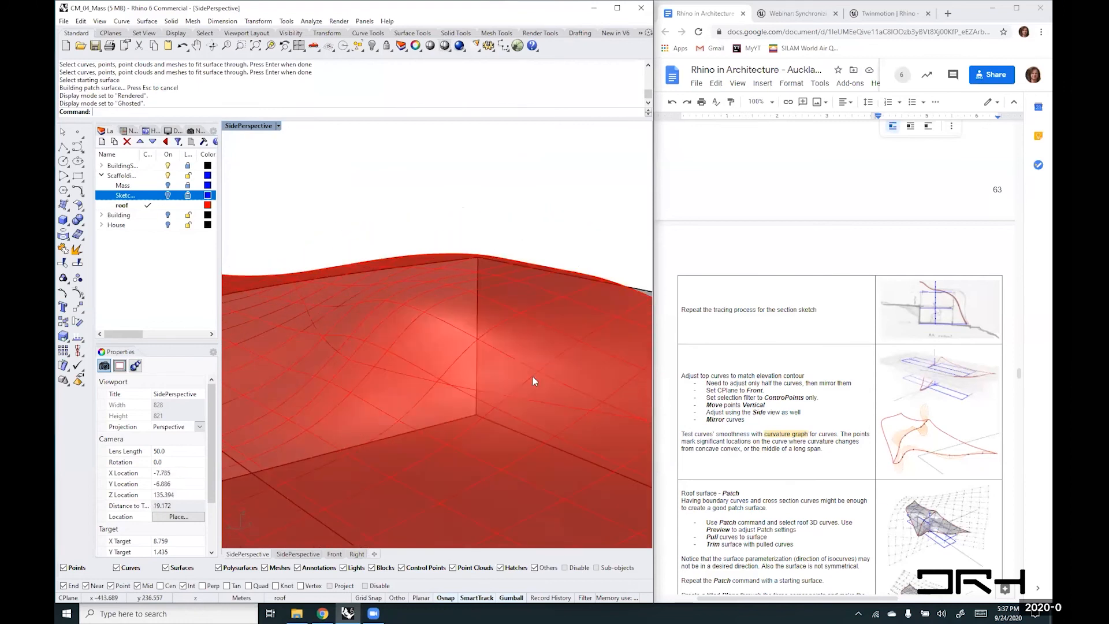
{"action": "scroll", "coordinate": [390, 374], "scroll_direction": "down", "scroll_amount": 10}
{"action": "right_click_drag", "start_coordinate": [356, 375], "coordinate": [284, 315]}
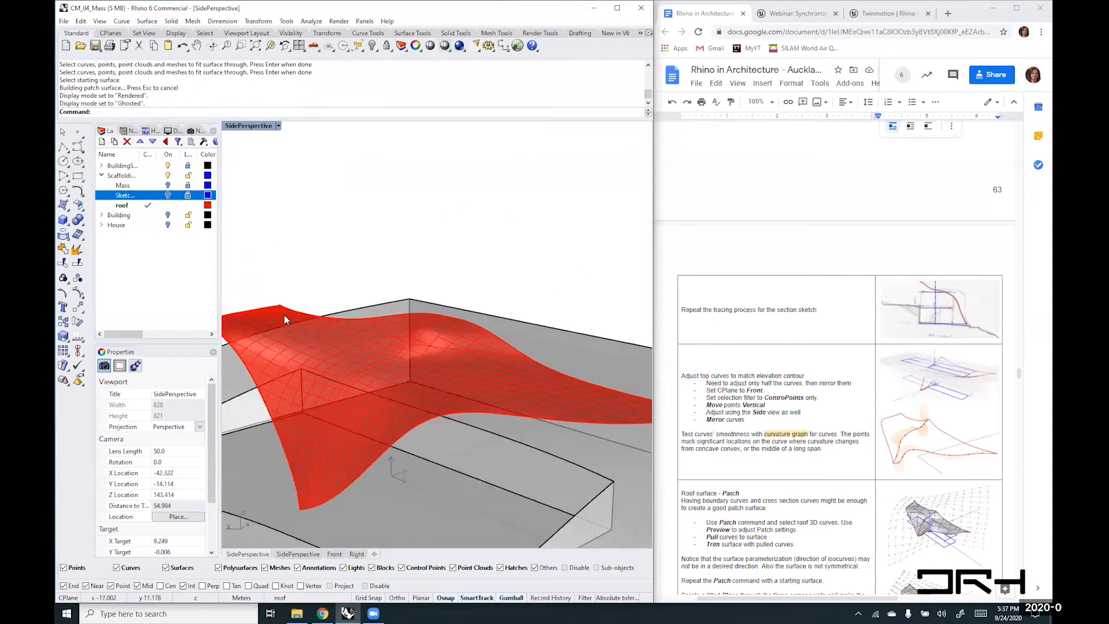
{"action": "left_click", "coordinate": [273, 310]}
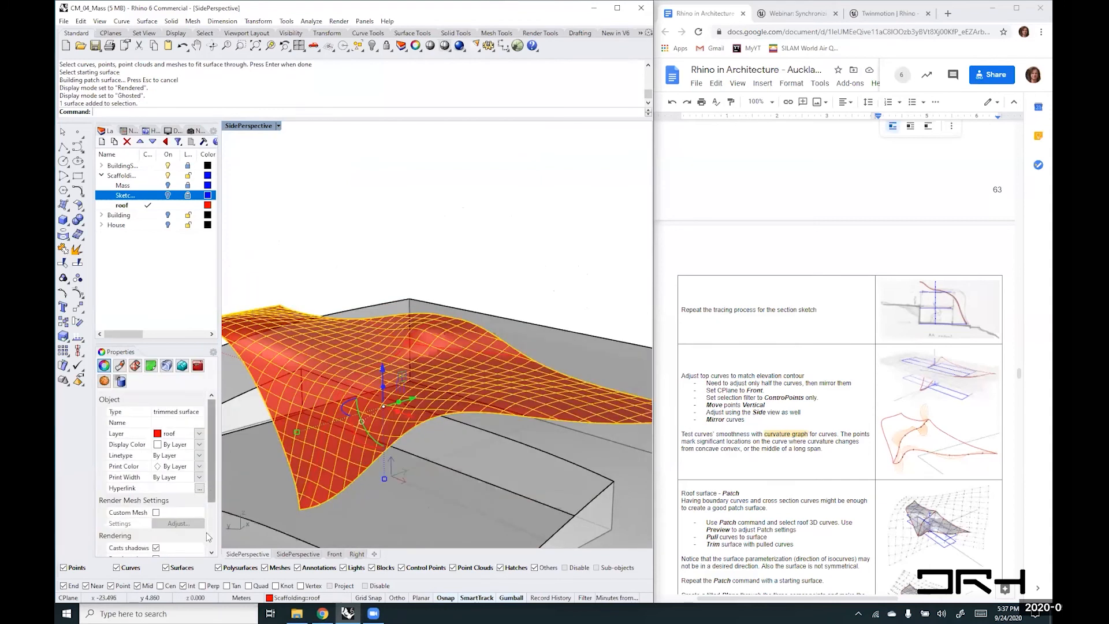
{"action": "scroll", "coordinate": [199, 549], "scroll_direction": "down", "scroll_amount": 5}
{"action": "left_click", "coordinate": [156, 520]}
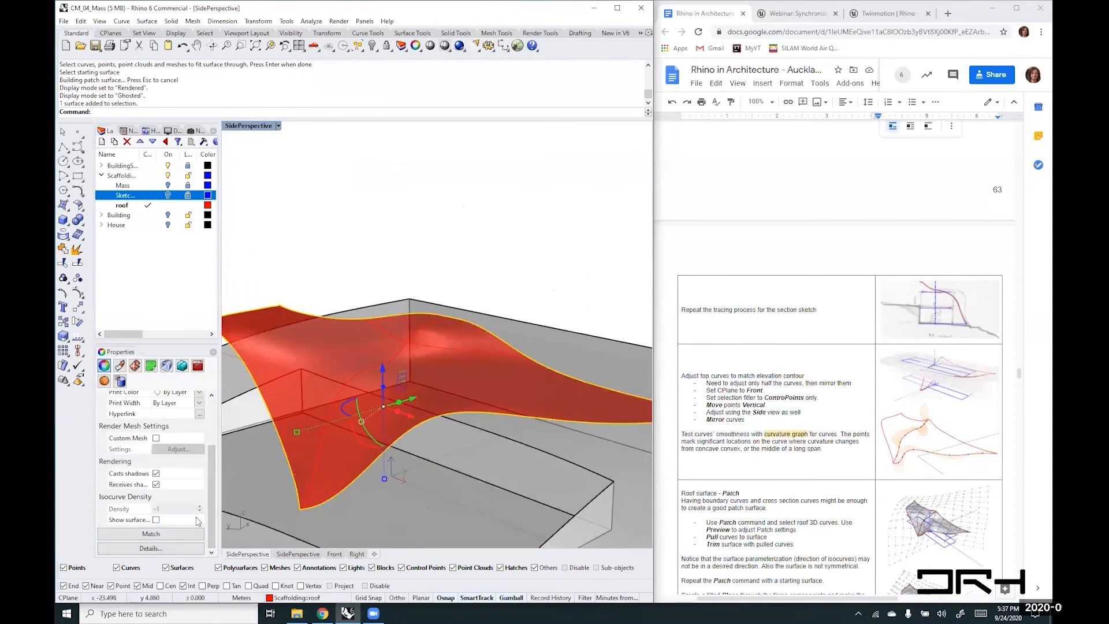
{"action": "left_click", "coordinate": [525, 219]}
- Raise the control point next to the rear end of the central profile curve vertically
{"action": "right_click_drag", "start_coordinate": [396, 350], "coordinate": [374, 328]}
{"action": "scroll", "coordinate": [367, 334], "scroll_direction": "up", "scroll_amount": 4}
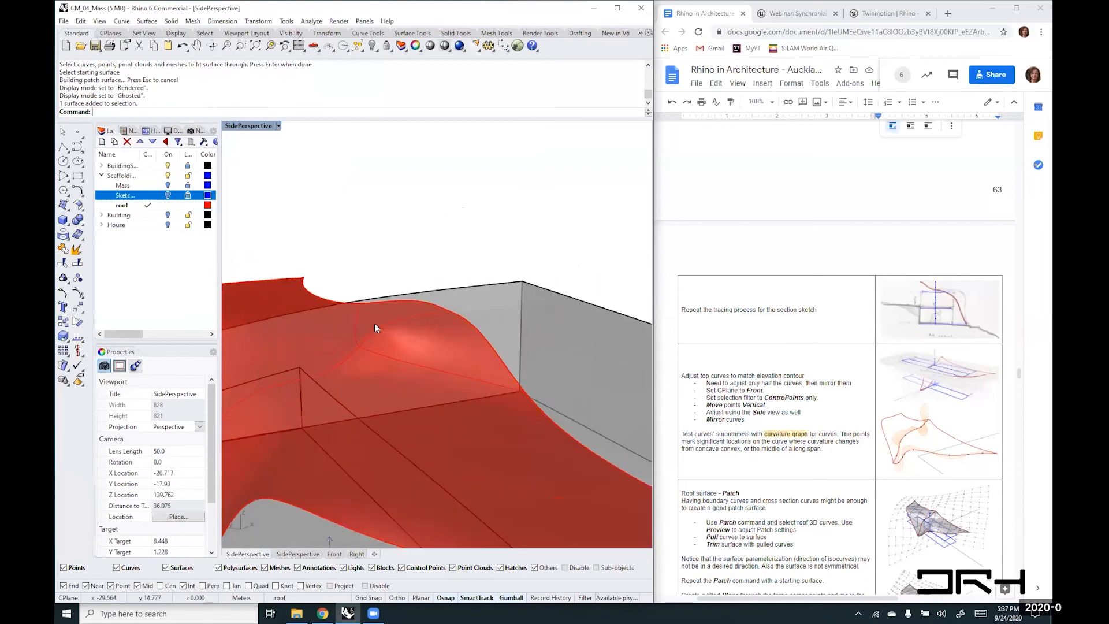
{"action": "scroll", "coordinate": [411, 326], "scroll_direction": "down", "scroll_amount": 6}
{"action": "right_click_drag", "start_coordinate": [430, 336], "coordinate": [376, 336]}
{"action": "right_click_drag", "start_coordinate": [376, 331], "coordinate": [394, 312]}
{"action": "scroll", "coordinate": [394, 317], "scroll_direction": "up", "scroll_amount": 6}
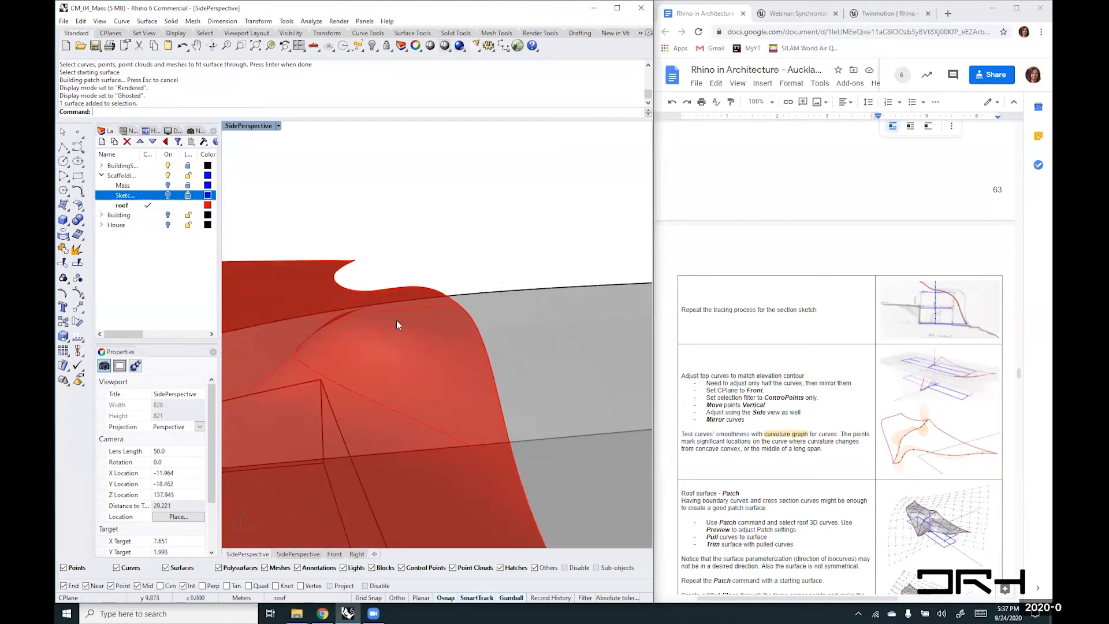
{"action": "scroll", "coordinate": [405, 315], "scroll_direction": "up", "scroll_amount": 6}
{"action": "left_click", "coordinate": [406, 308]}
{"action": "left_click", "coordinate": [409, 314]}
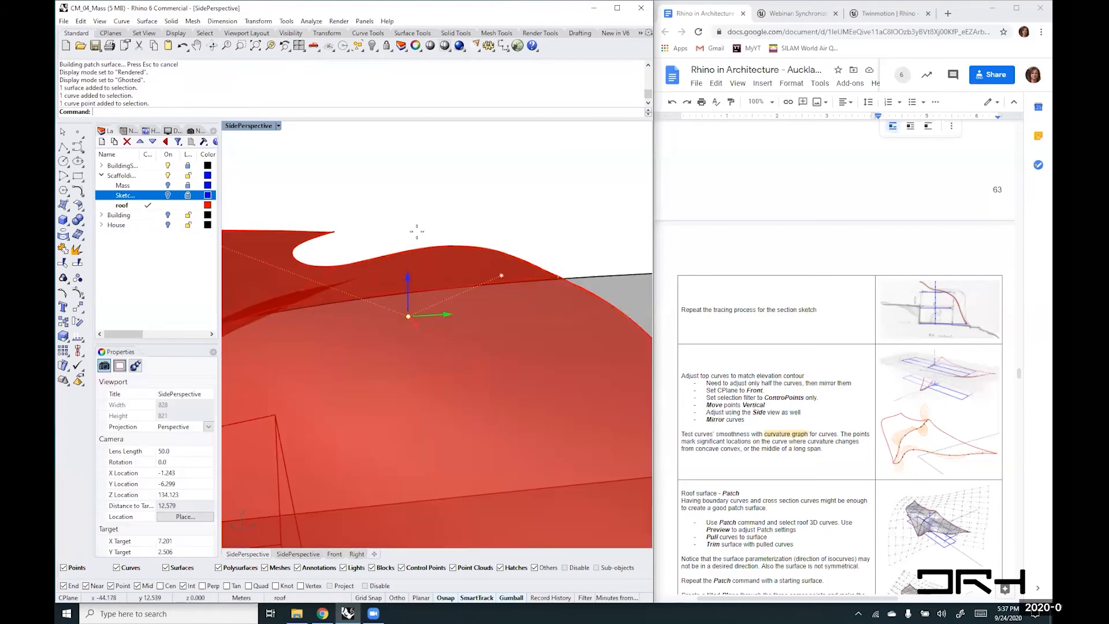
{"action": "left_click_drag", "start_coordinate": [408, 294], "coordinate": [413, 213]}
- Delete the roof patch surface, keeping the roof curves
{"action": "right_click_drag", "start_coordinate": [492, 218], "coordinate": [380, 313]}
{"action": "scroll", "coordinate": [382, 277], "scroll_direction": "down", "scroll_amount": 6}
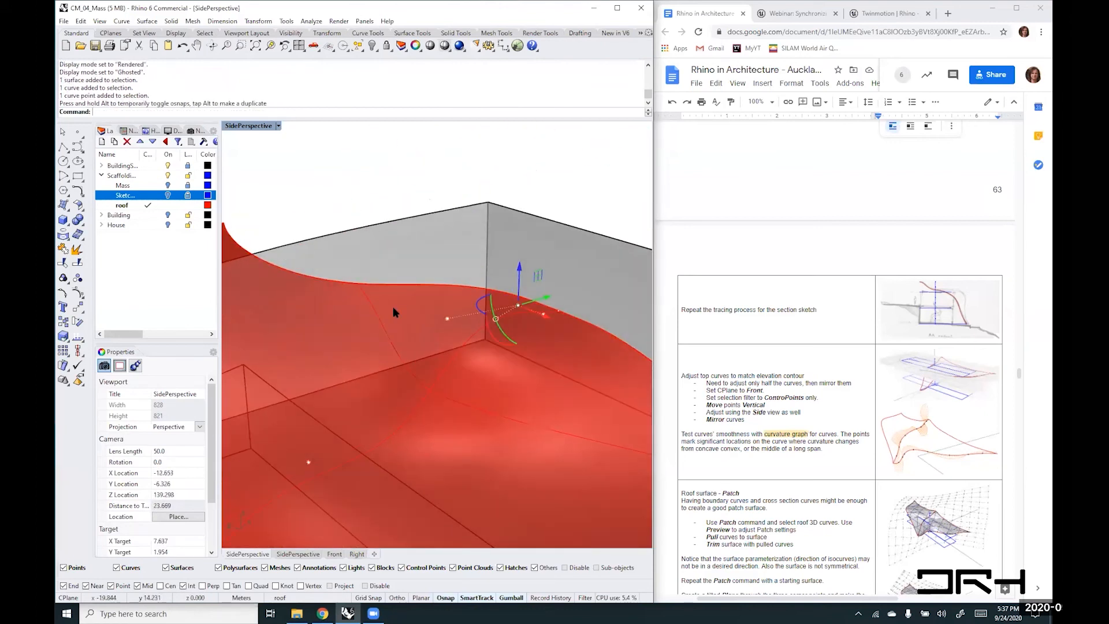
{"action": "left_click", "coordinate": [393, 311]}
{"action": "key", "text": "Delete"}
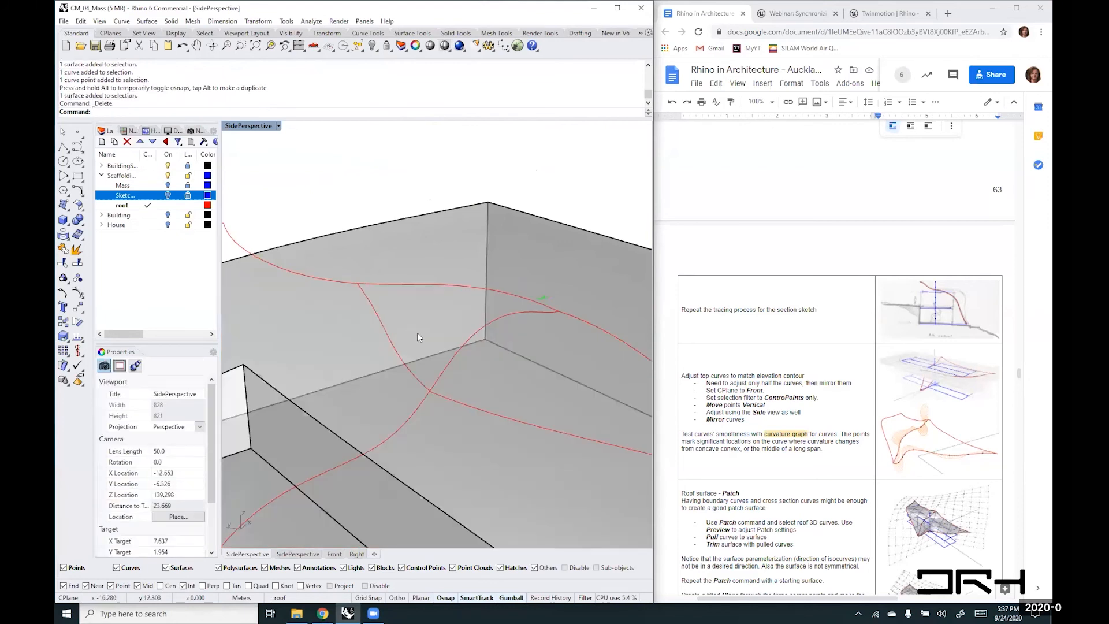
- Raise the central profile's next-to-last rear control point further so the curve arches toward the rear roof edge
{"action": "scroll", "coordinate": [417, 333], "scroll_direction": "down", "scroll_amount": 6}
{"action": "scroll", "coordinate": [476, 325], "scroll_direction": "up", "scroll_amount": 9}
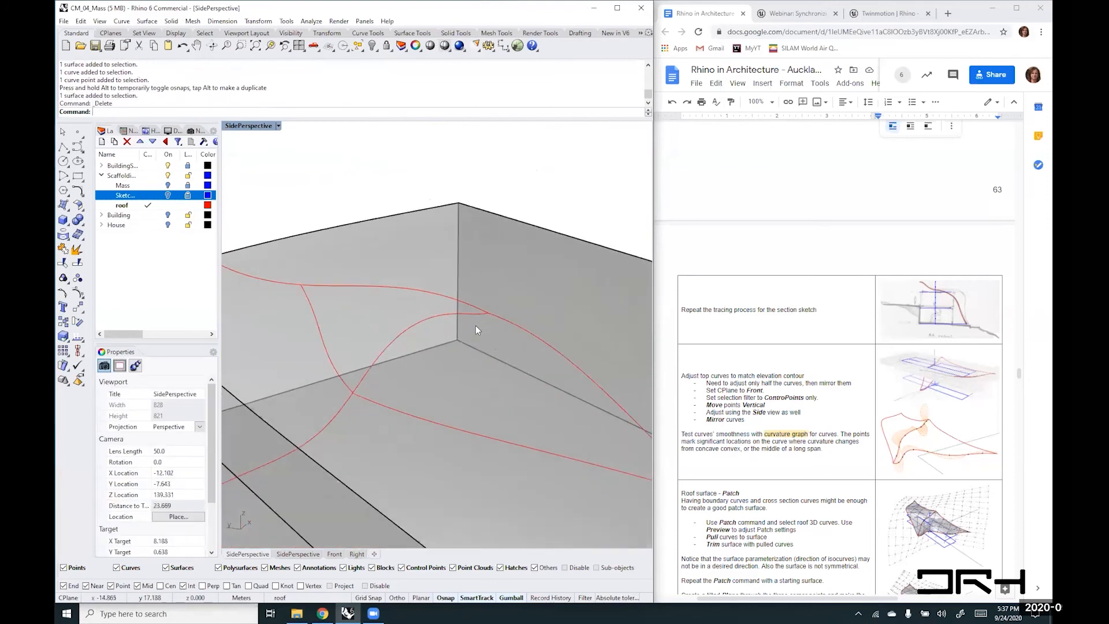
{"action": "scroll", "coordinate": [473, 323], "scroll_direction": "down", "scroll_amount": 3}
{"action": "scroll", "coordinate": [469, 339], "scroll_direction": "up", "scroll_amount": 6}
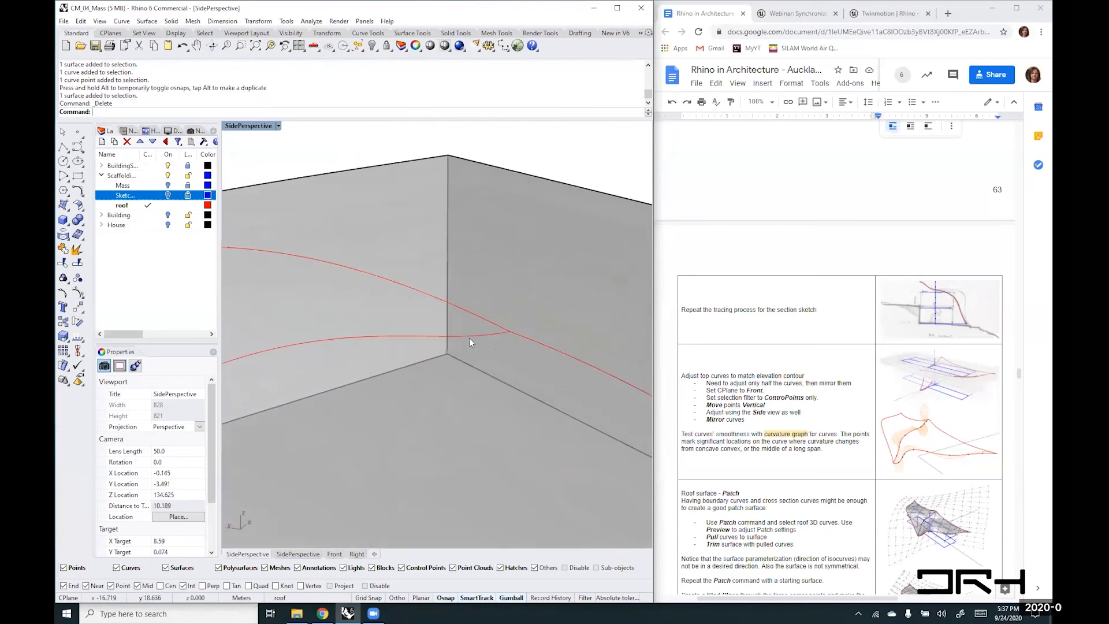
{"action": "left_click", "coordinate": [440, 344]}
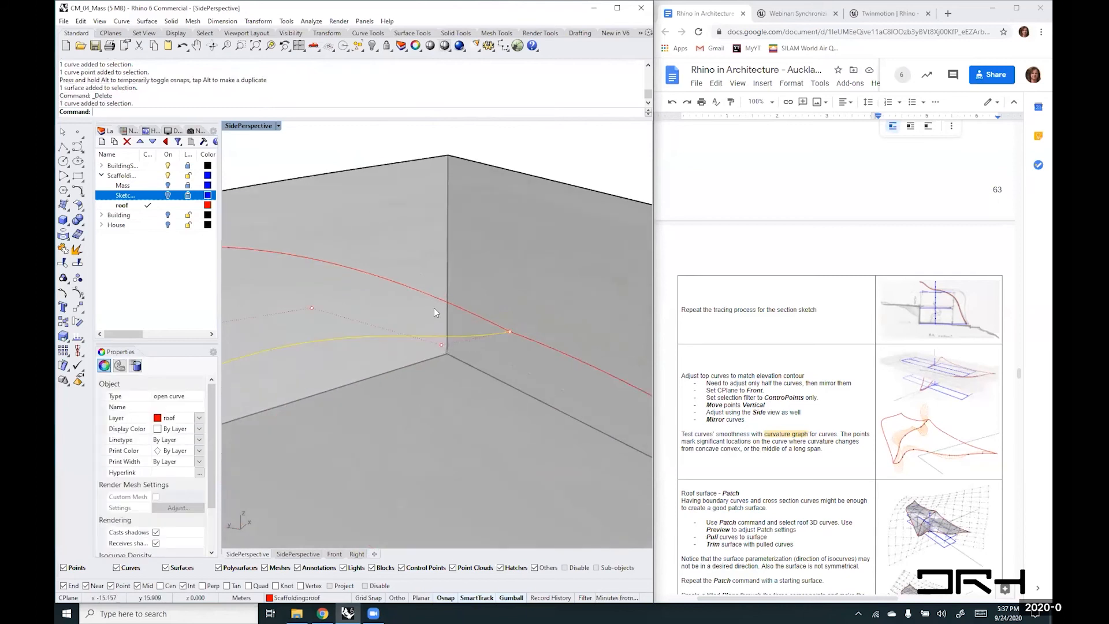
{"action": "left_click", "coordinate": [441, 345]}
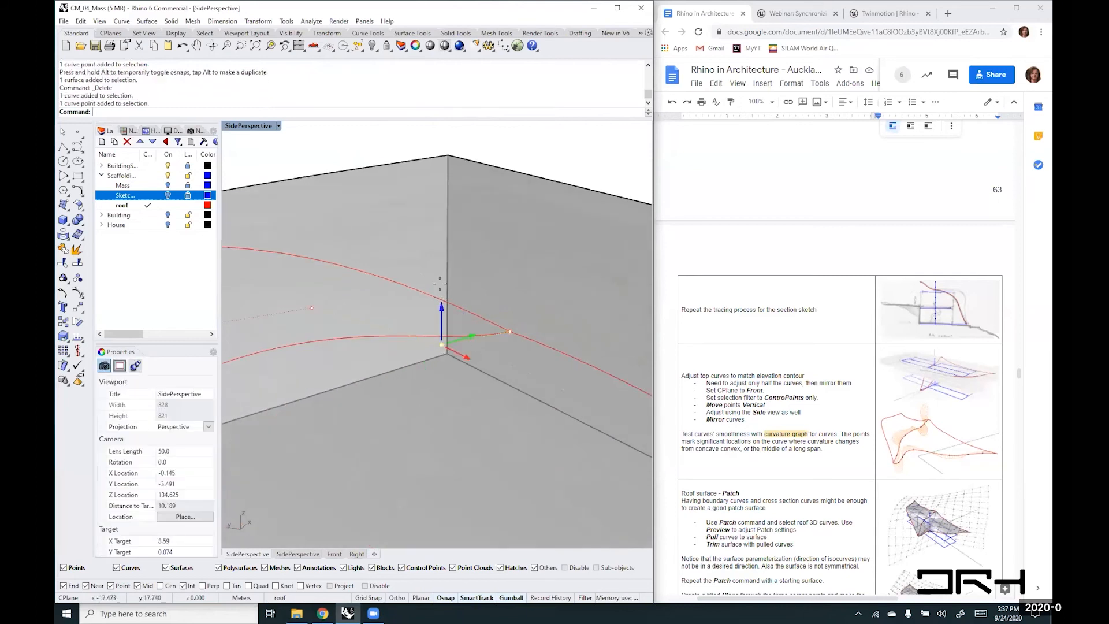
{"action": "left_click_drag", "start_coordinate": [441, 305], "coordinate": [388, 179]}
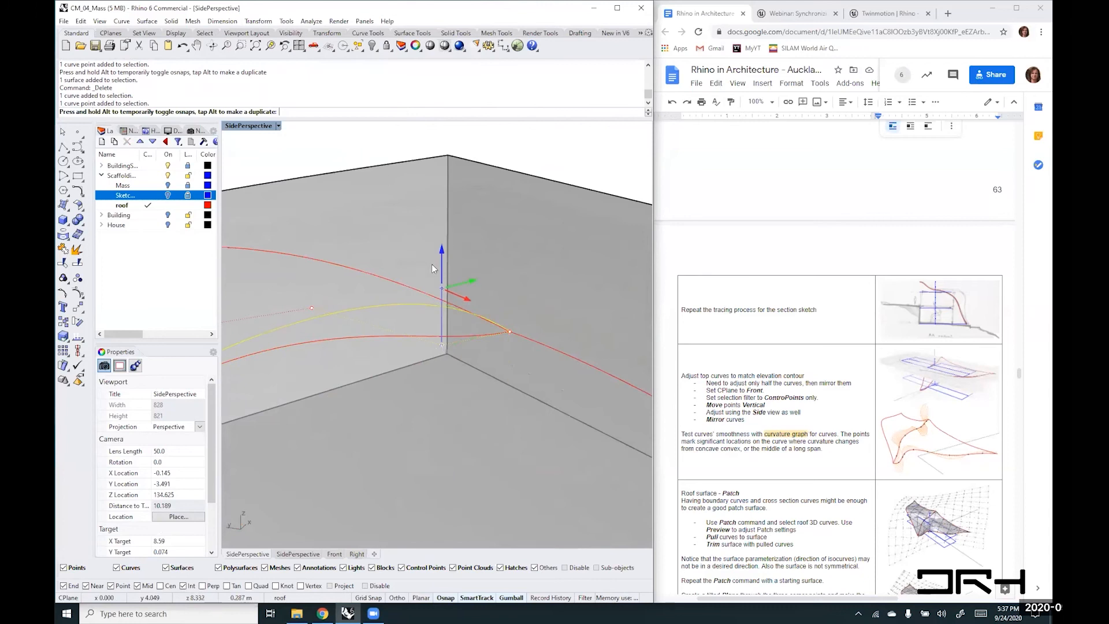
{"action": "left_click_drag", "start_coordinate": [432, 265], "coordinate": [431, 266]}
{"action": "left_click", "coordinate": [400, 295]}
- Join the two mirrored halves of the rear roof edge curve into one open curve
{"action": "scroll", "coordinate": [348, 300], "scroll_direction": "down", "scroll_amount": 12}
{"action": "right_click_drag", "start_coordinate": [348, 300], "coordinate": [477, 250]}
{"action": "scroll", "coordinate": [488, 248], "scroll_direction": "up", "scroll_amount": 12}
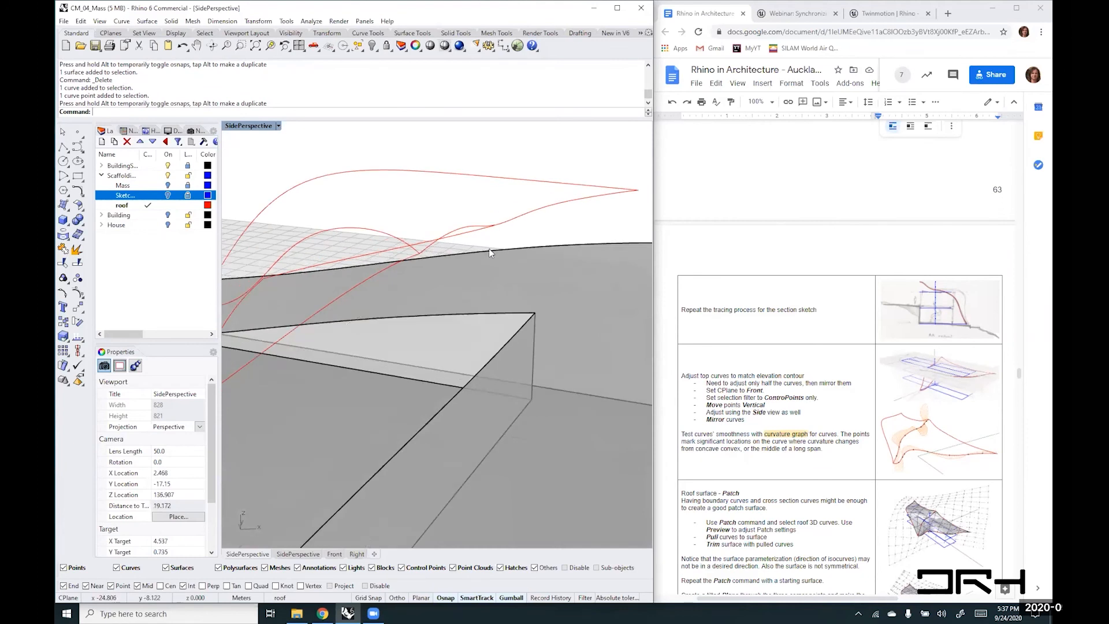
{"action": "left_click", "coordinate": [489, 249]}
{"action": "left_click", "coordinate": [489, 248], "text": "shift"}
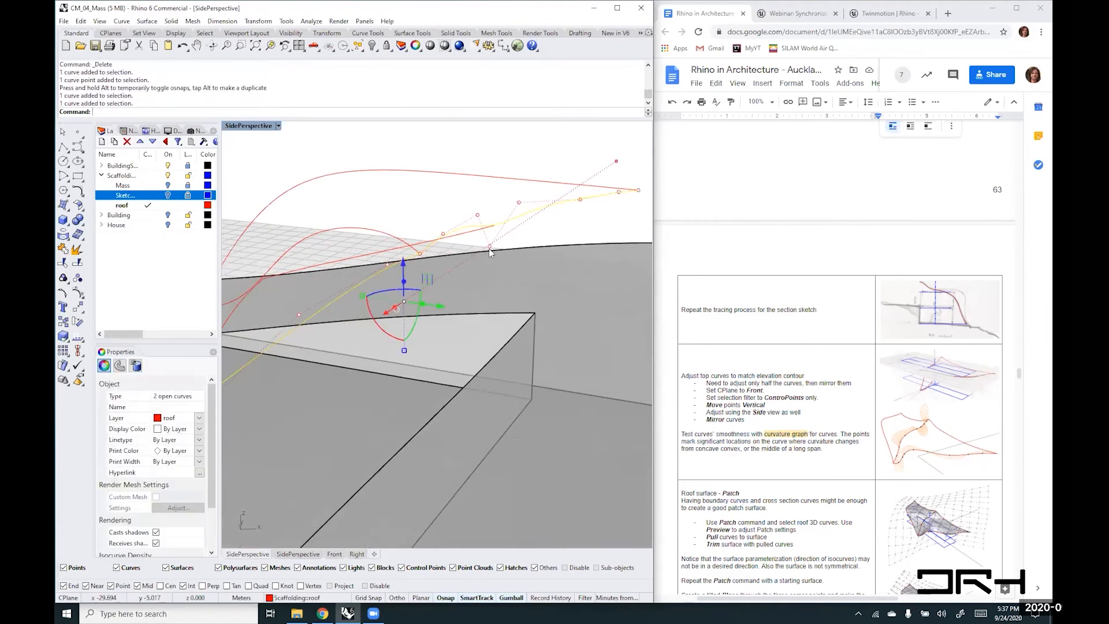
{"action": "type", "text": "Join"}
{"action": "key", "text": "Return"}
{"action": "key", "text": "Escape"}
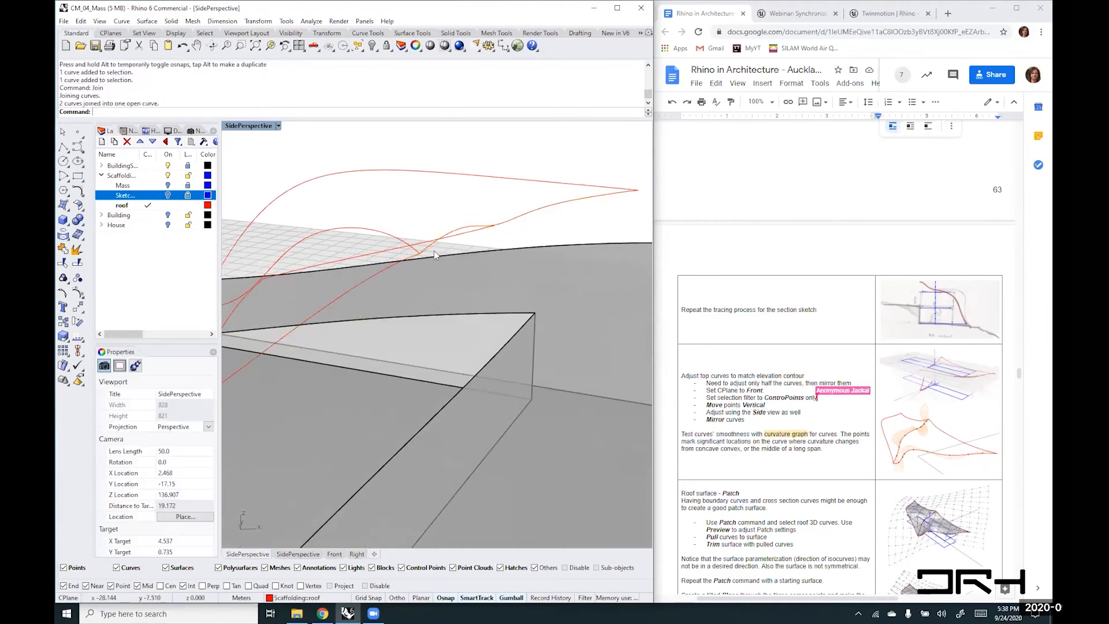
- Show the joined rear roof edge curve's control points and delete the point at the kink where the two mirrored halves meet
{"action": "left_click", "coordinate": [423, 252]}
{"action": "type", "text": "Po"}
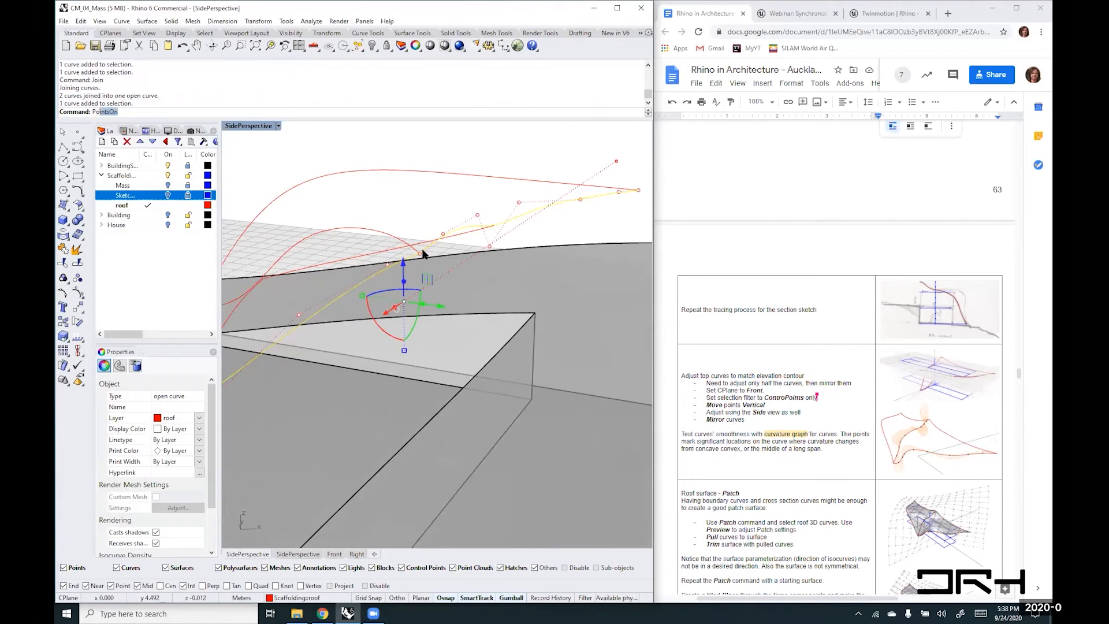
{"action": "type", "text": "n"}
{"action": "key", "text": "Return"}
{"action": "scroll", "coordinate": [411, 259], "scroll_direction": "up", "scroll_amount": 5}
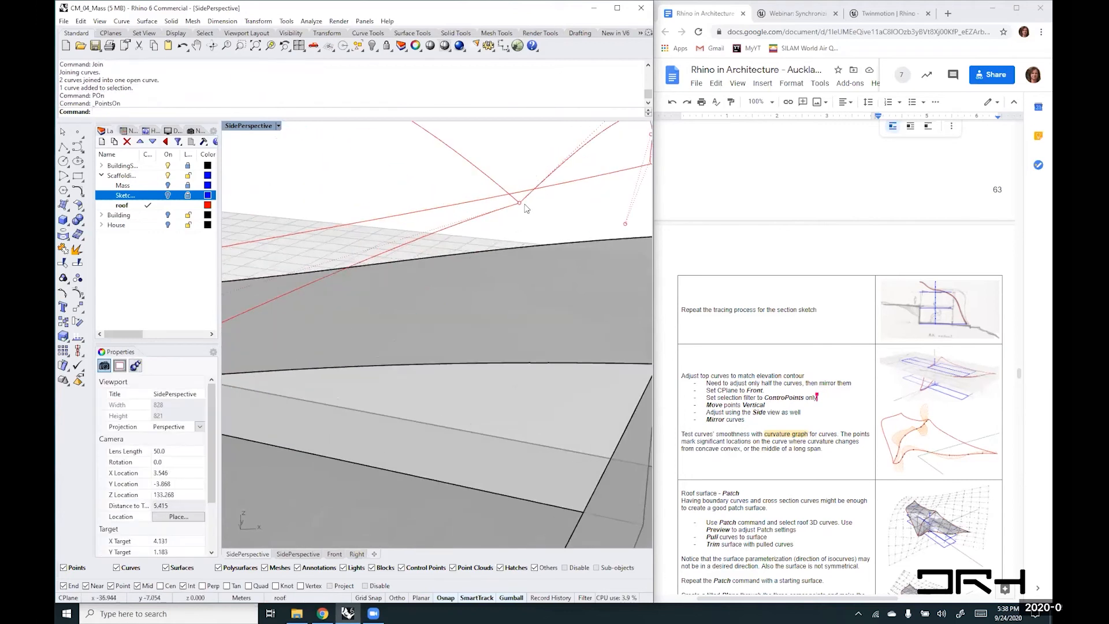
{"action": "left_click", "coordinate": [519, 202]}
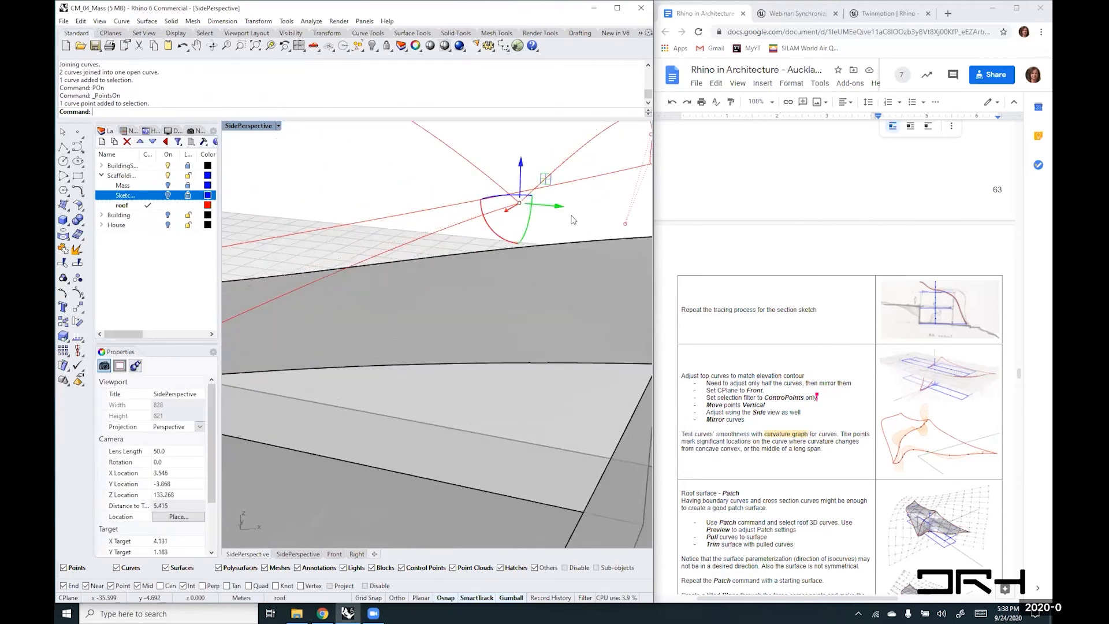
{"action": "scroll", "coordinate": [573, 220], "scroll_direction": "up", "scroll_amount": 3}
{"action": "scroll", "coordinate": [573, 220], "scroll_direction": "down", "scroll_amount": 14}
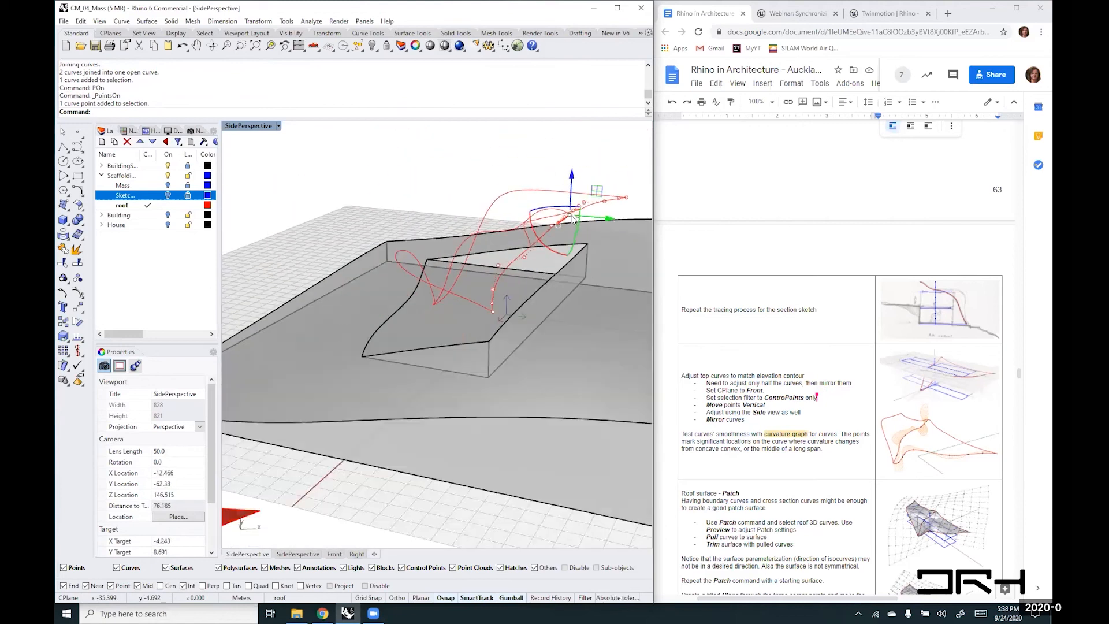
{"action": "scroll", "coordinate": [573, 220], "scroll_direction": "up", "scroll_amount": 8}
{"action": "key", "text": "Delete"}
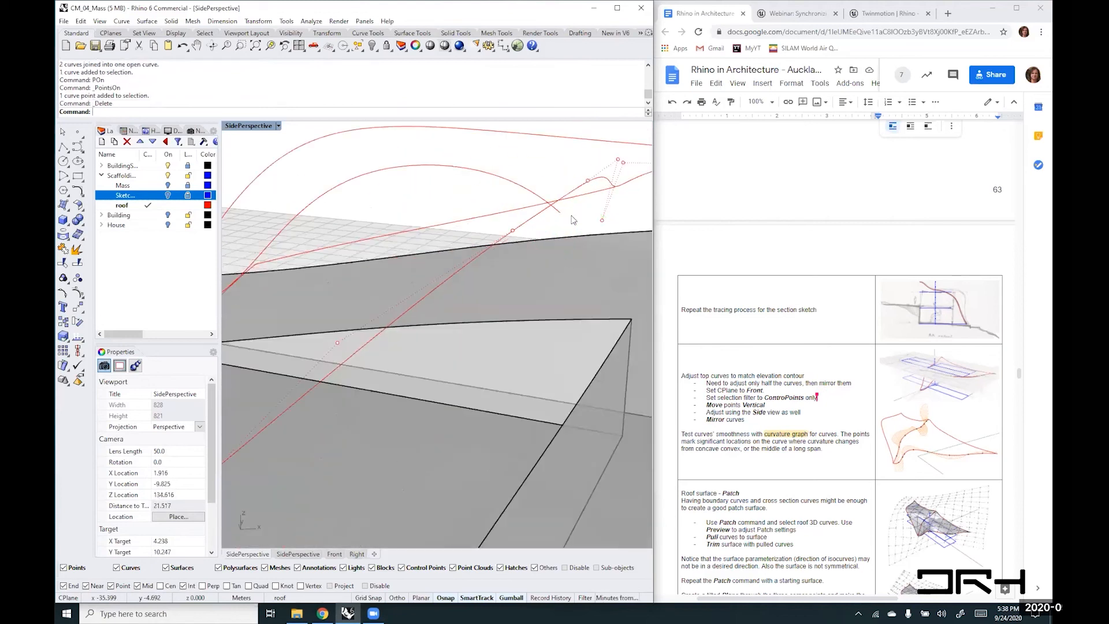
- Move the central profile curve's rear end point onto the smoothed rear edge curve and hide the control points
{"action": "scroll", "coordinate": [477, 211], "scroll_direction": "down", "scroll_amount": 10}
{"action": "right_click_drag", "start_coordinate": [477, 212], "coordinate": [497, 316]}
{"action": "scroll", "coordinate": [471, 248], "scroll_direction": "up", "scroll_amount": 10}
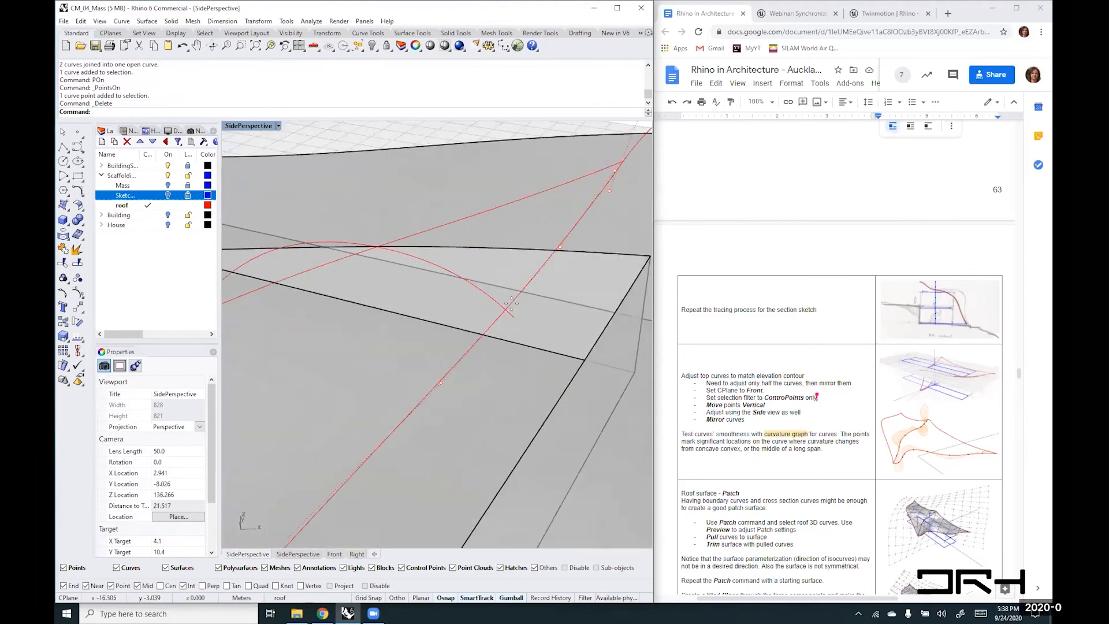
{"action": "left_click", "coordinate": [512, 314]}
{"action": "mouse_move", "coordinate": [513, 316]}
{"action": "left_mouse_down"}
{"action": "mouse_move", "coordinate": [511, 303]}
{"action": "mouse_move", "coordinate": [500, 319]}
{"action": "left_mouse_up"}
{"action": "scroll", "coordinate": [500, 319], "scroll_direction": "down", "scroll_amount": 10}
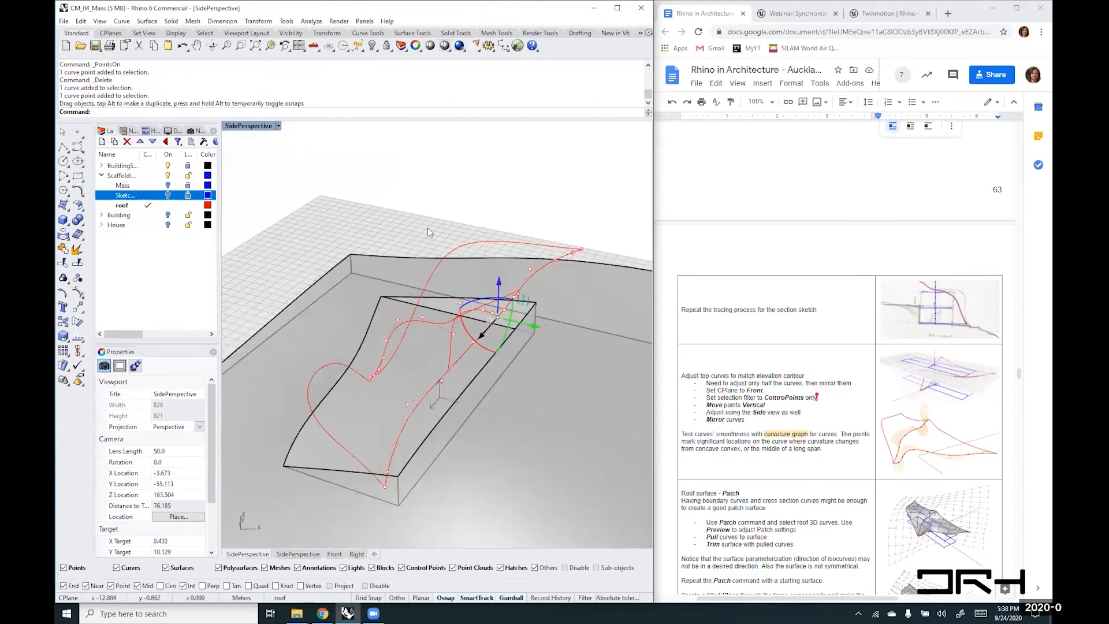
{"action": "scroll", "coordinate": [491, 324], "scroll_direction": "down", "scroll_amount": 4}
{"action": "key", "text": "Escape"}
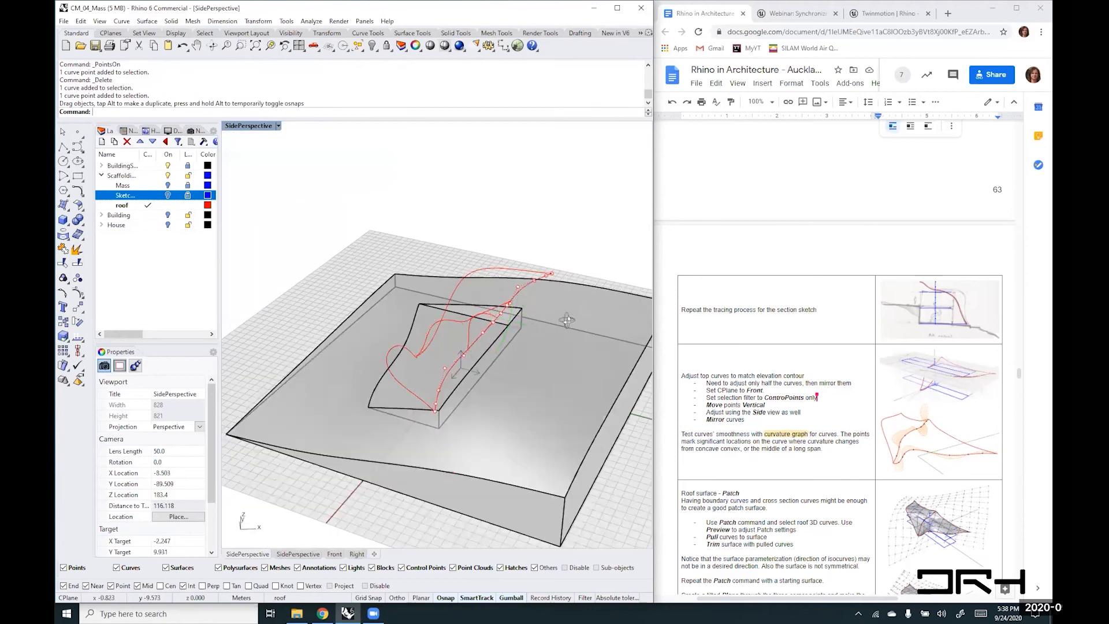
- Join the two mirrored halves of the inner cross curve, just in front of the rear roof edge, into one curve
{"action": "right_click_drag", "start_coordinate": [566, 320], "coordinate": [603, 326]}
{"action": "scroll", "coordinate": [603, 327], "scroll_direction": "up", "scroll_amount": 3}
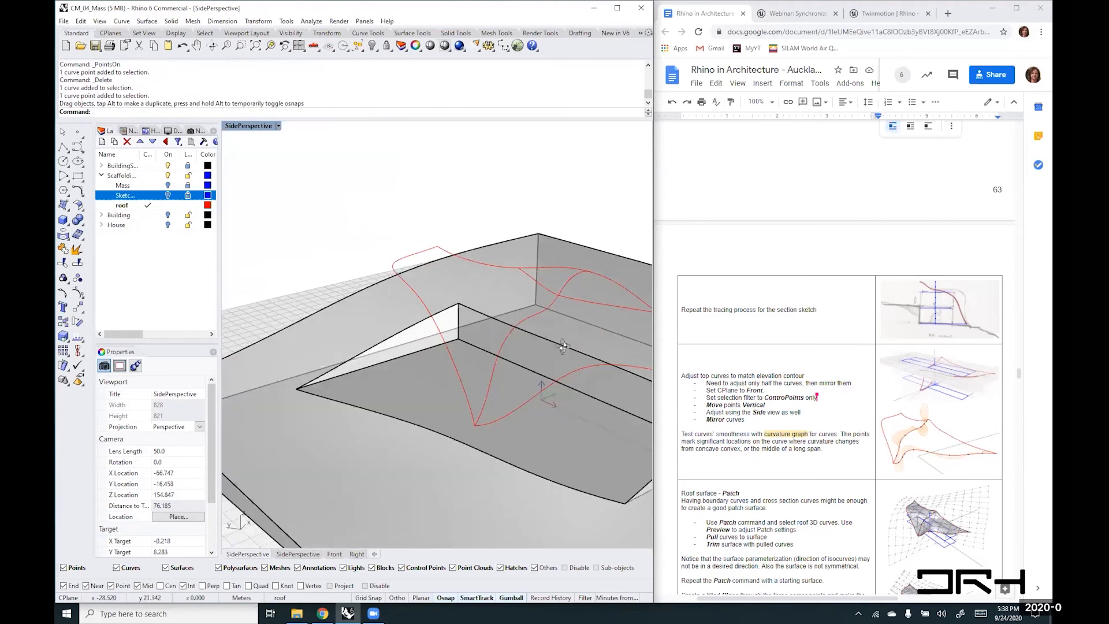
{"action": "right_click_drag", "start_coordinate": [588, 279], "coordinate": [455, 251]}
{"action": "scroll", "coordinate": [455, 251], "scroll_direction": "up", "scroll_amount": 5}
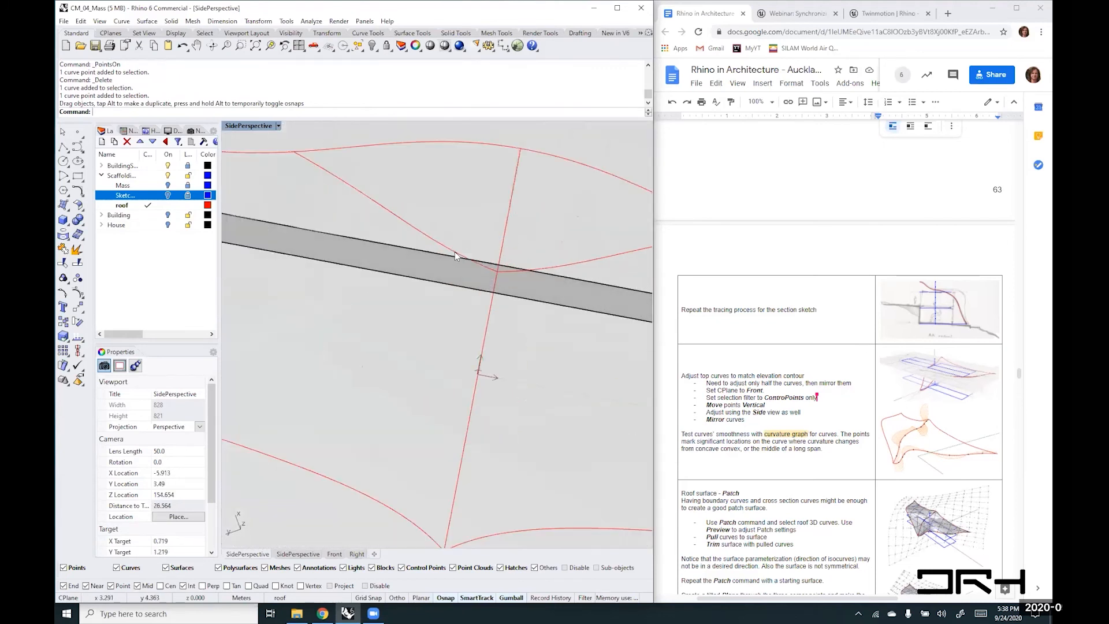
{"action": "left_click", "coordinate": [455, 251]}
{"action": "left_click", "coordinate": [455, 251], "text": "shift"}
{"action": "type", "text": "join"}
{"action": "key", "text": "Return"}
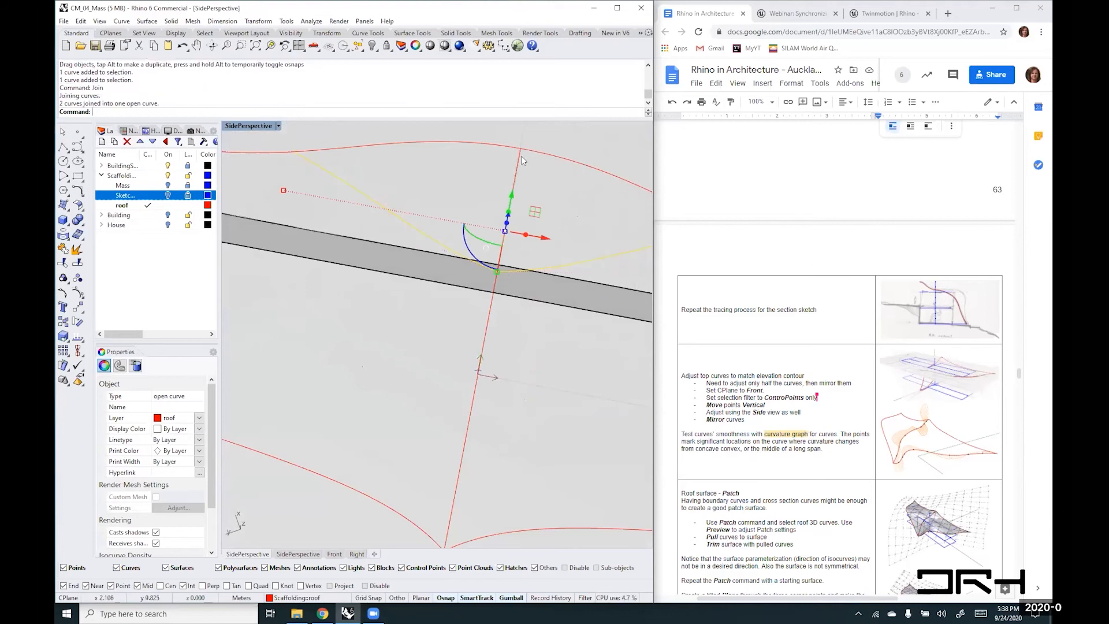
- Select the joined inner cross curve and set the viewport's display mode to Shaded
{"action": "scroll", "coordinate": [473, 180], "scroll_direction": "down", "scroll_amount": 3}
{"action": "left_click", "coordinate": [460, 480]}
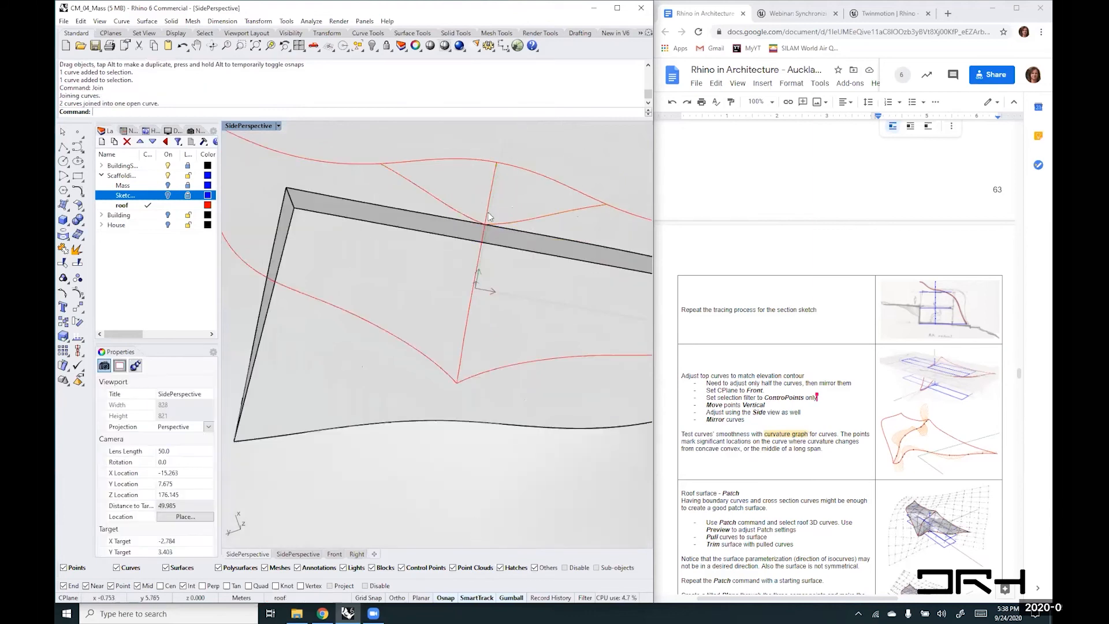
{"action": "scroll", "coordinate": [489, 235], "scroll_direction": "up", "scroll_amount": 3}
{"action": "left_click", "coordinate": [462, 184]}
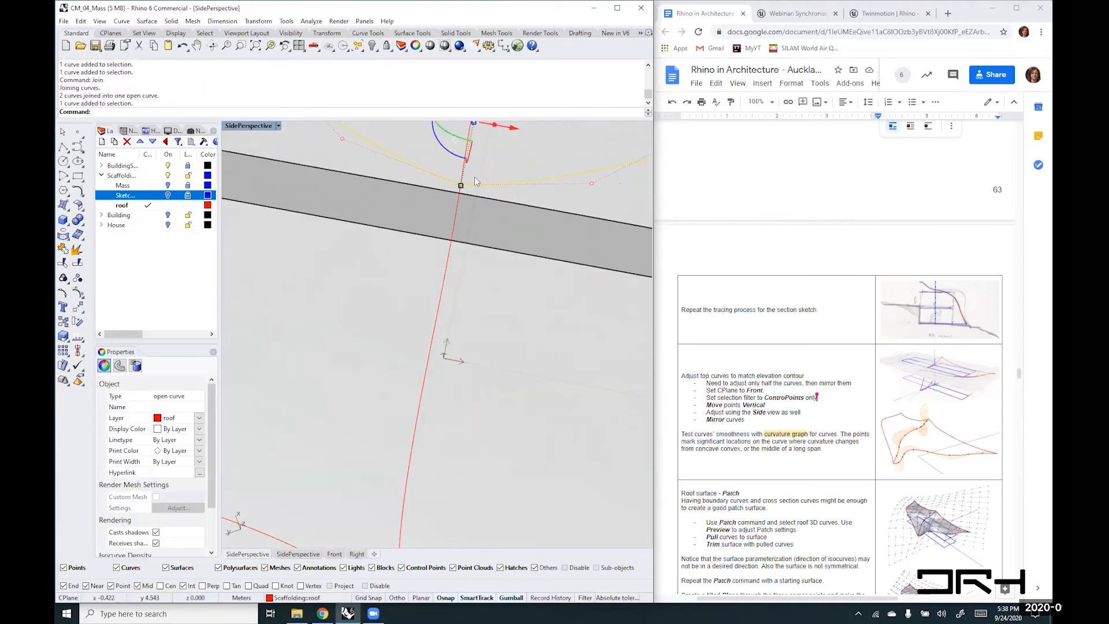
{"action": "right_click_drag", "start_coordinate": [384, 207], "coordinate": [289, 332], "text": "shift"}
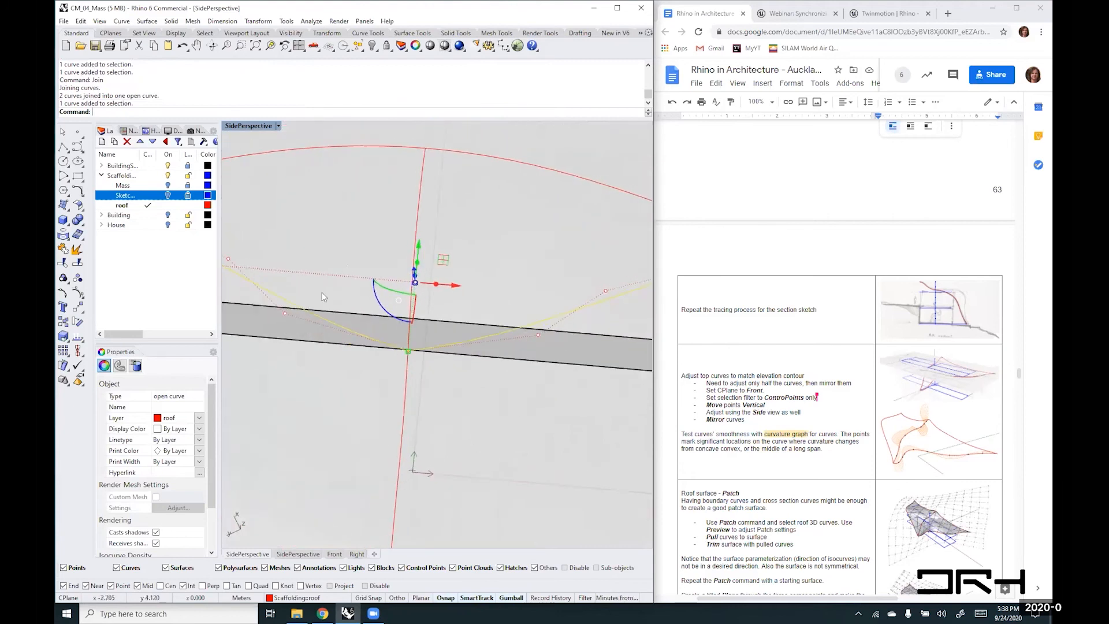
{"action": "left_click", "coordinate": [278, 125]}
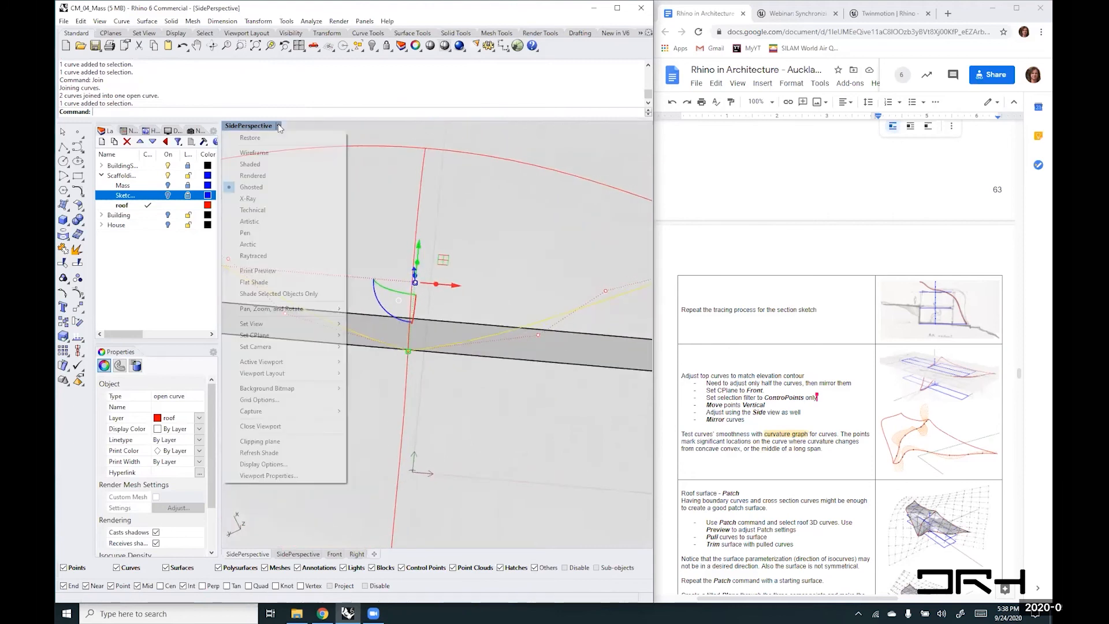
{"action": "left_click", "coordinate": [257, 164]}
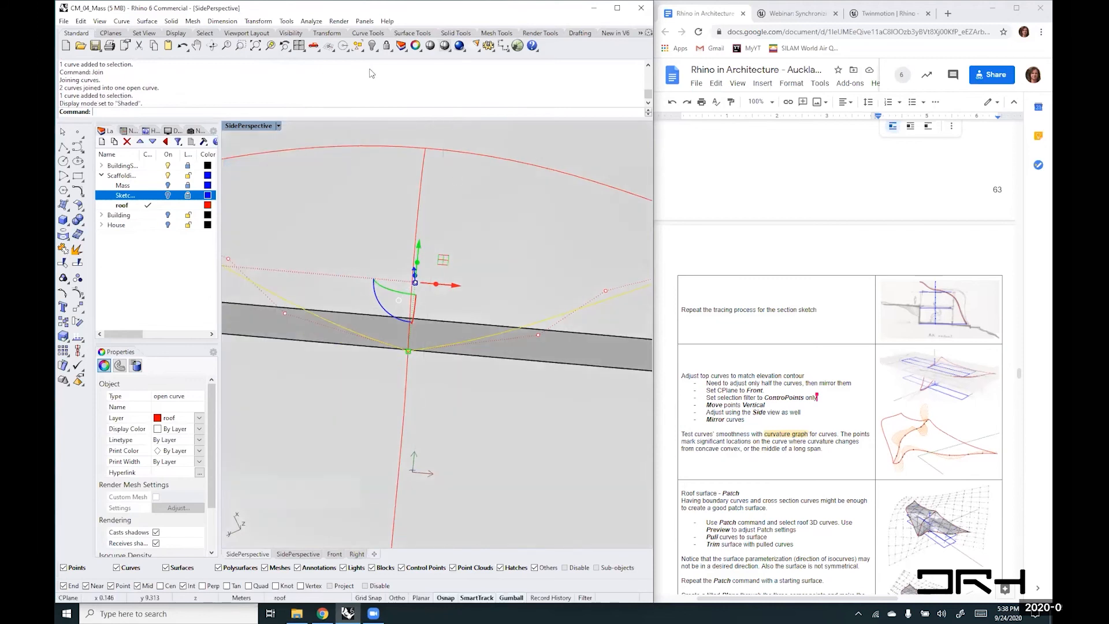
- Examine the inner cross curve's continuity at its midpoint with the curvature graph, then close the graph
{"action": "left_click", "coordinate": [312, 21]}
{"action": "mouse_move", "coordinate": [347, 45]}
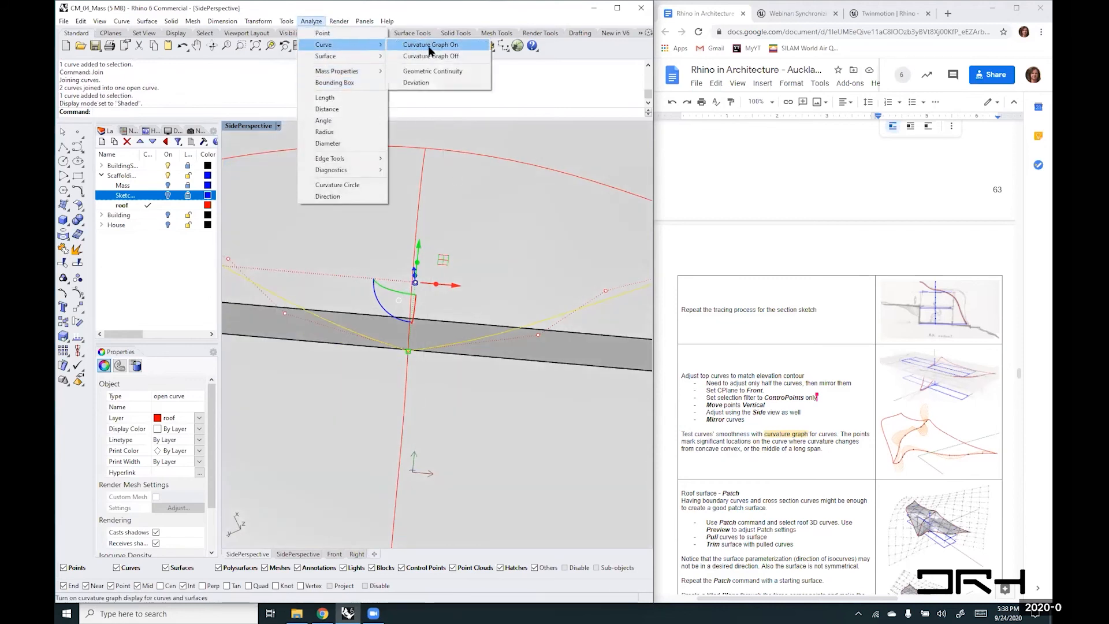
{"action": "left_click", "coordinate": [428, 47]}
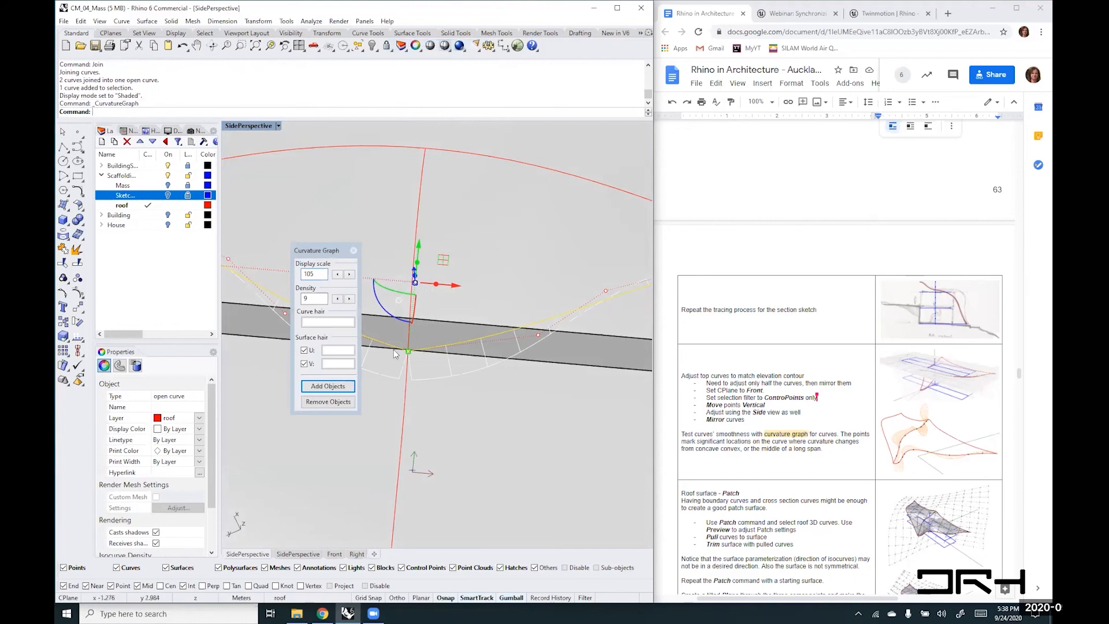
{"action": "scroll", "coordinate": [406, 389], "scroll_direction": "up", "scroll_amount": 8}
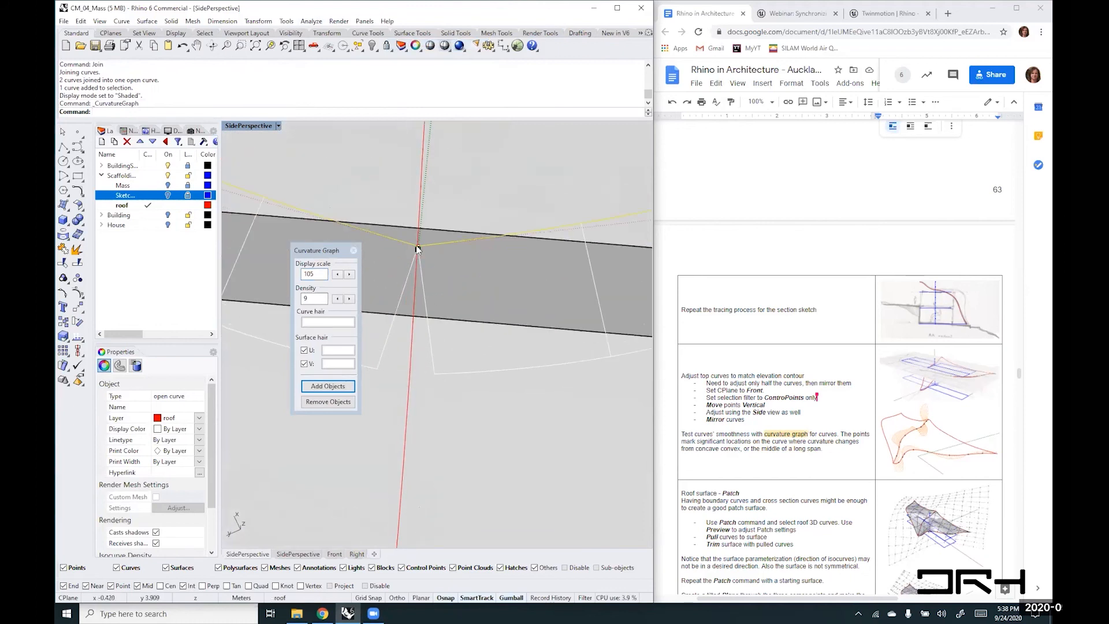
{"action": "scroll", "coordinate": [418, 247], "scroll_direction": "up", "scroll_amount": 2}
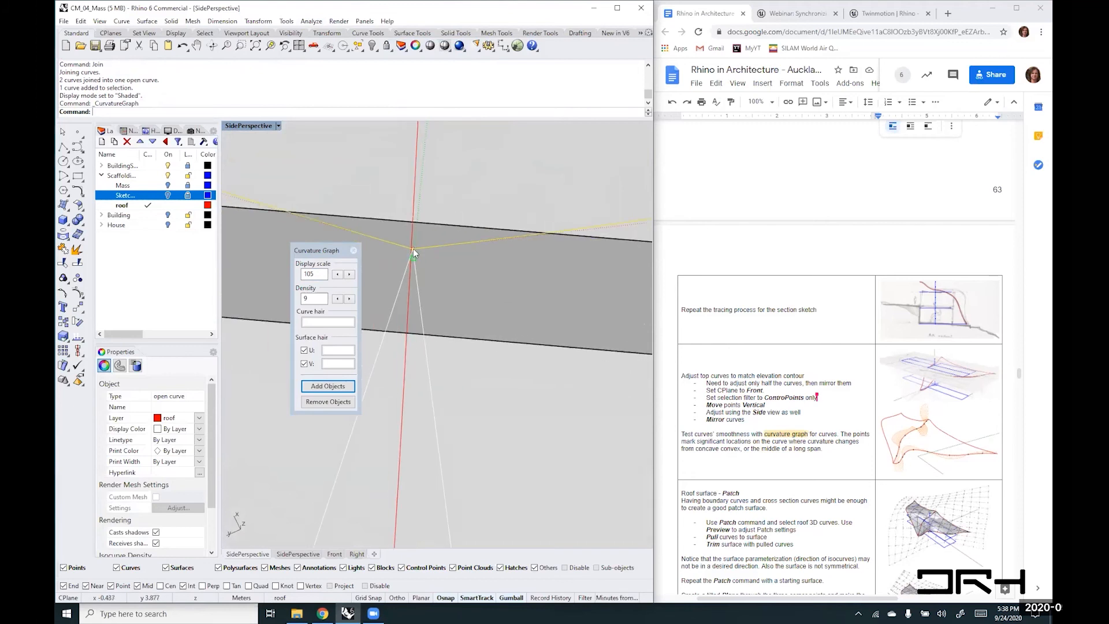
{"action": "left_click", "coordinate": [352, 251]}
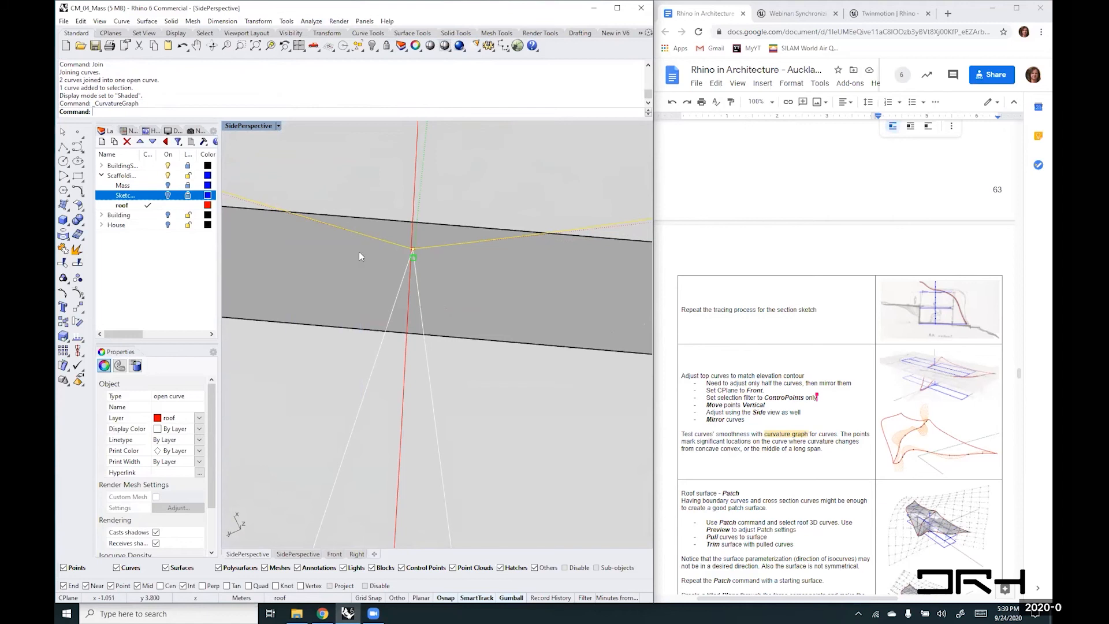
- Delete the inner cross curve's middle control point where it crosses the central profile
{"action": "left_click", "coordinate": [442, 274]}
{"action": "left_click", "coordinate": [412, 249]}
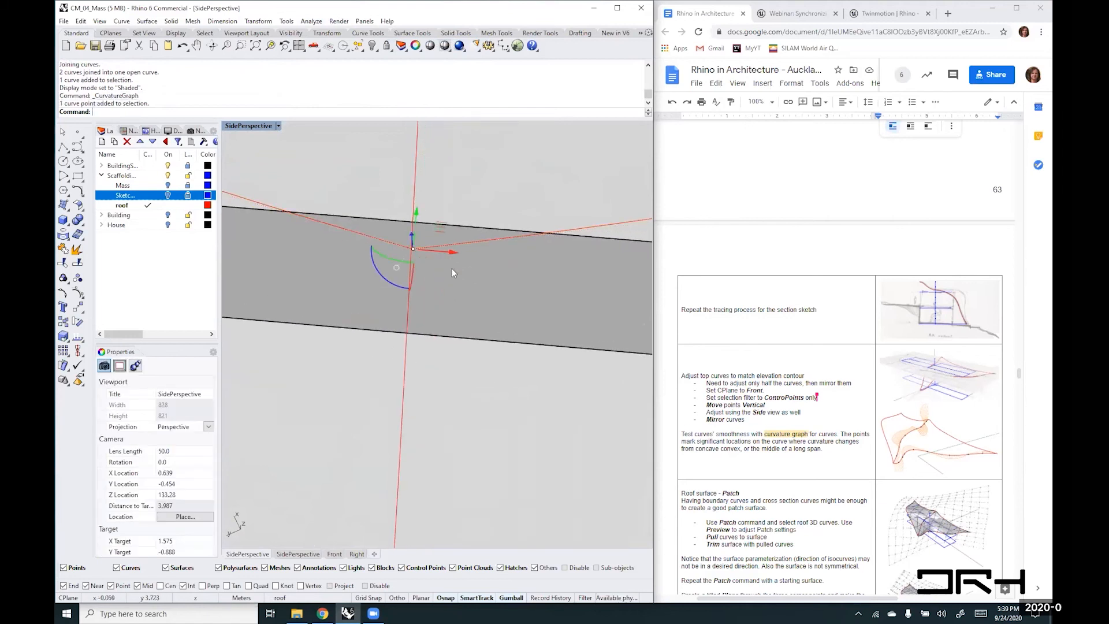
{"action": "key", "text": "Delete"}
{"action": "scroll", "coordinate": [455, 285], "scroll_direction": "down", "scroll_amount": 5}
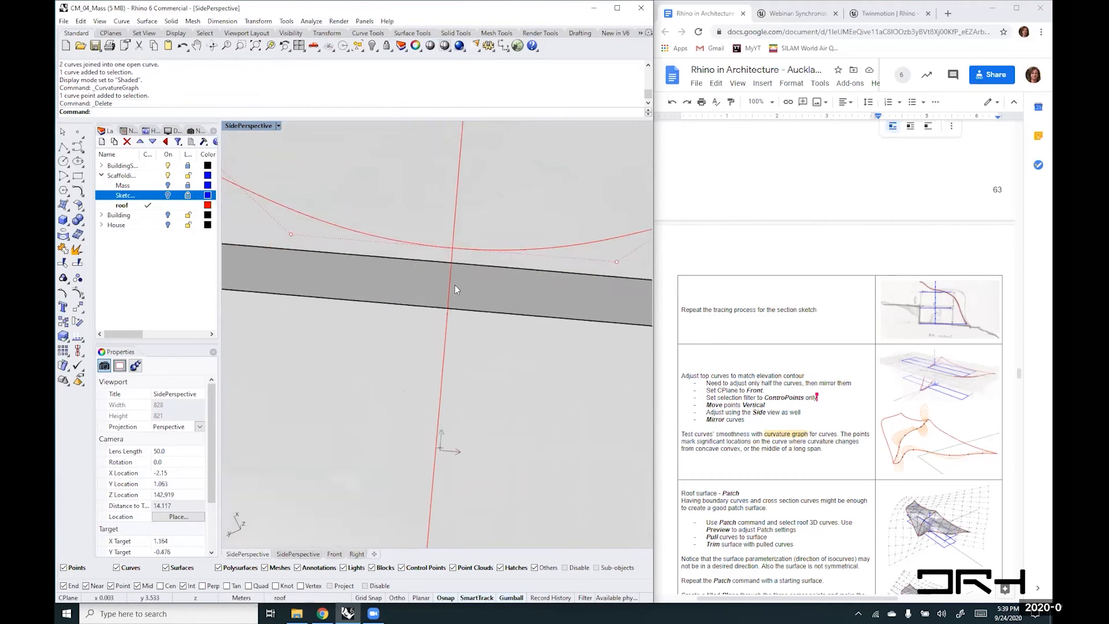
- Move the inner cross curve's two control points beside the midpoint toward the front so the curve meets the central profile
{"action": "right_click_drag", "start_coordinate": [473, 282], "coordinate": [426, 209]}
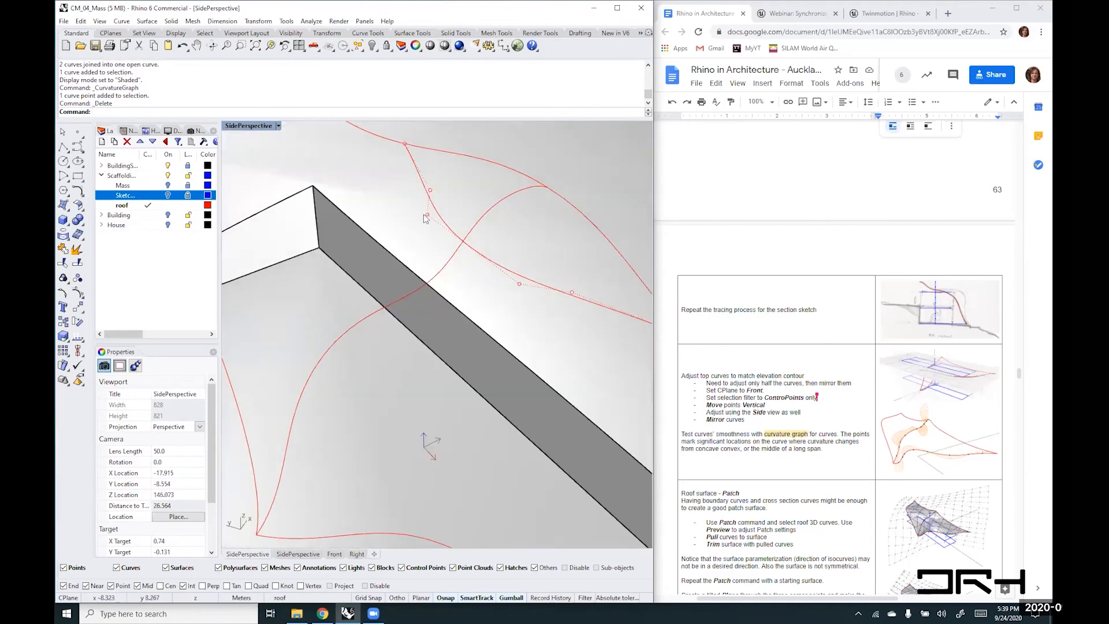
{"action": "left_click", "coordinate": [519, 284]}
{"action": "left_click", "coordinate": [427, 214], "text": "shift"}
{"action": "left_click_drag", "start_coordinate": [502, 237], "coordinate": [454, 254]}
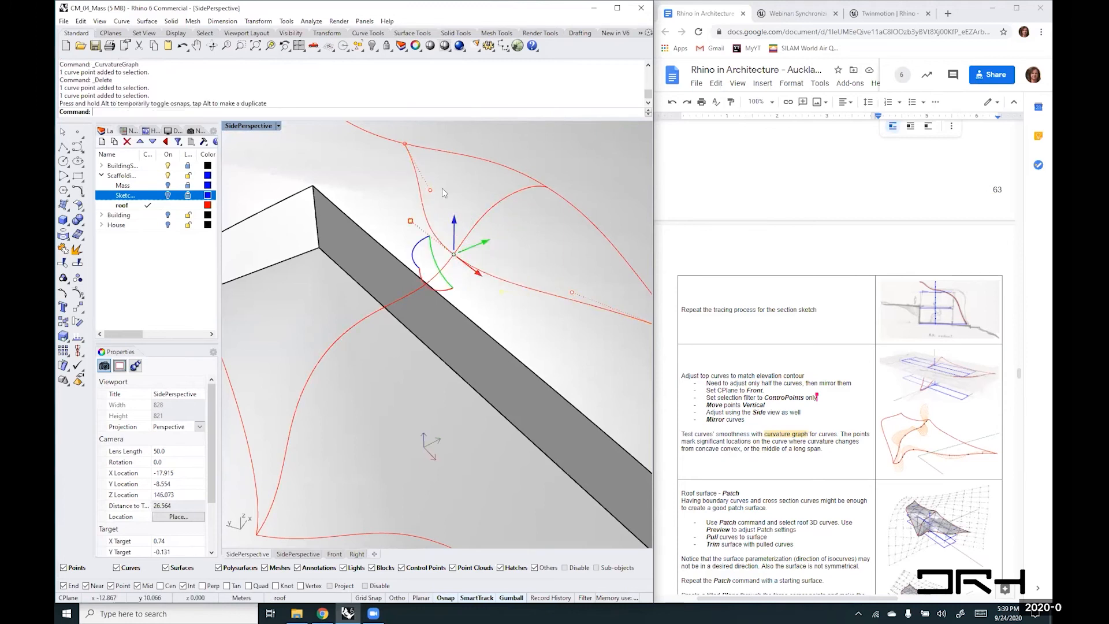
{"action": "scroll", "coordinate": [397, 252], "scroll_direction": "down", "scroll_amount": 6}
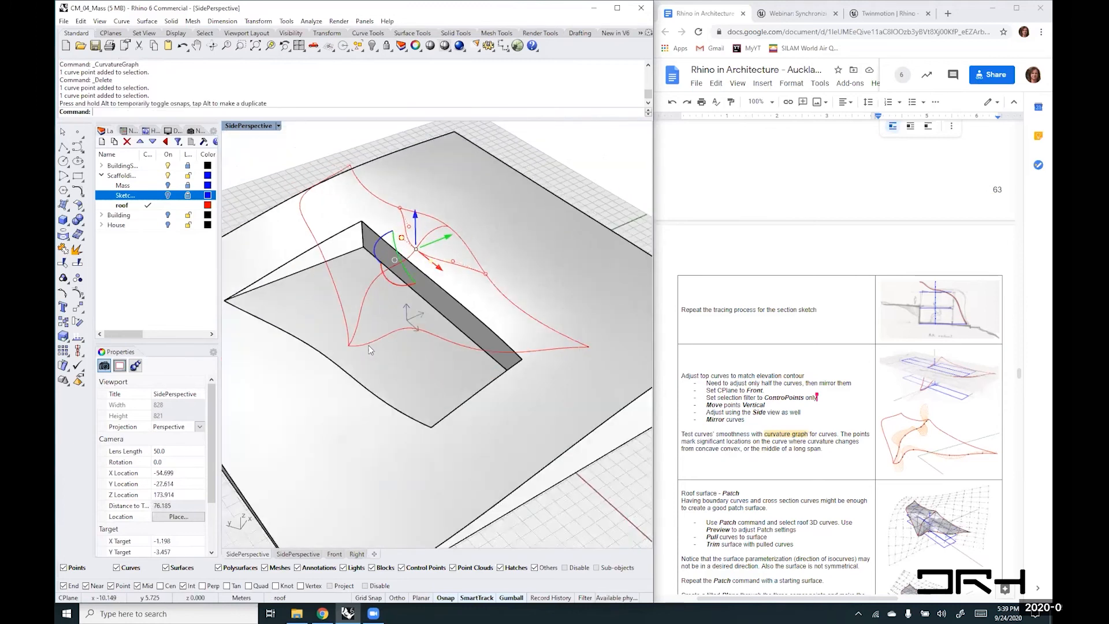
{"action": "key", "text": "Escape"}
- Try to show the hidden objects and toggle the sketch layer's visibility
{"action": "right_click_drag", "start_coordinate": [397, 255], "coordinate": [377, 237]}
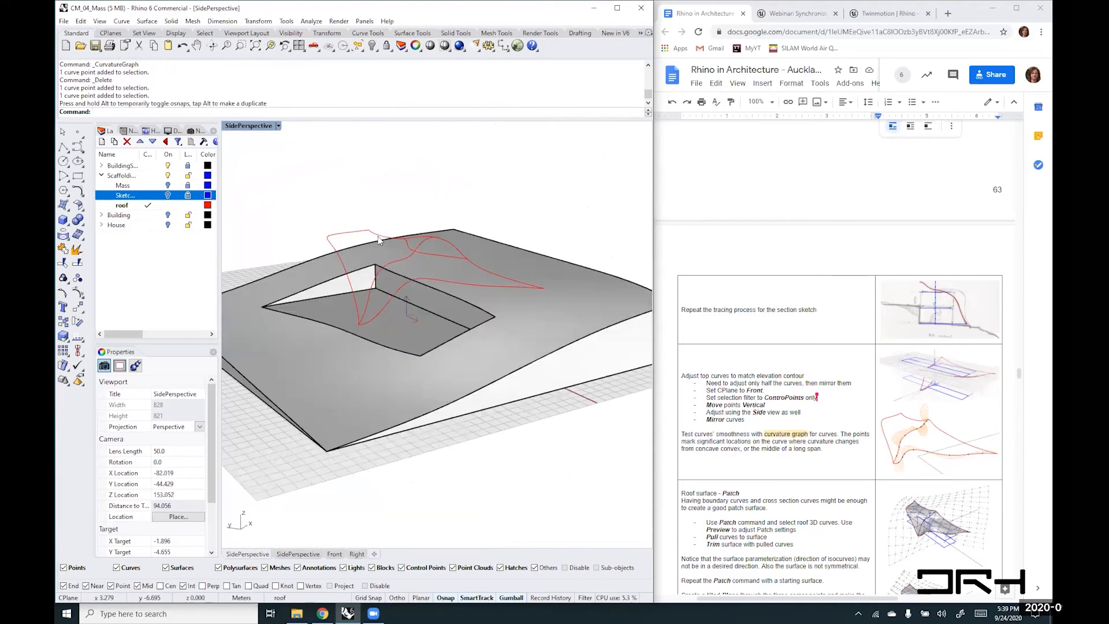
{"action": "scroll", "coordinate": [377, 236], "scroll_direction": "up", "scroll_amount": 3}
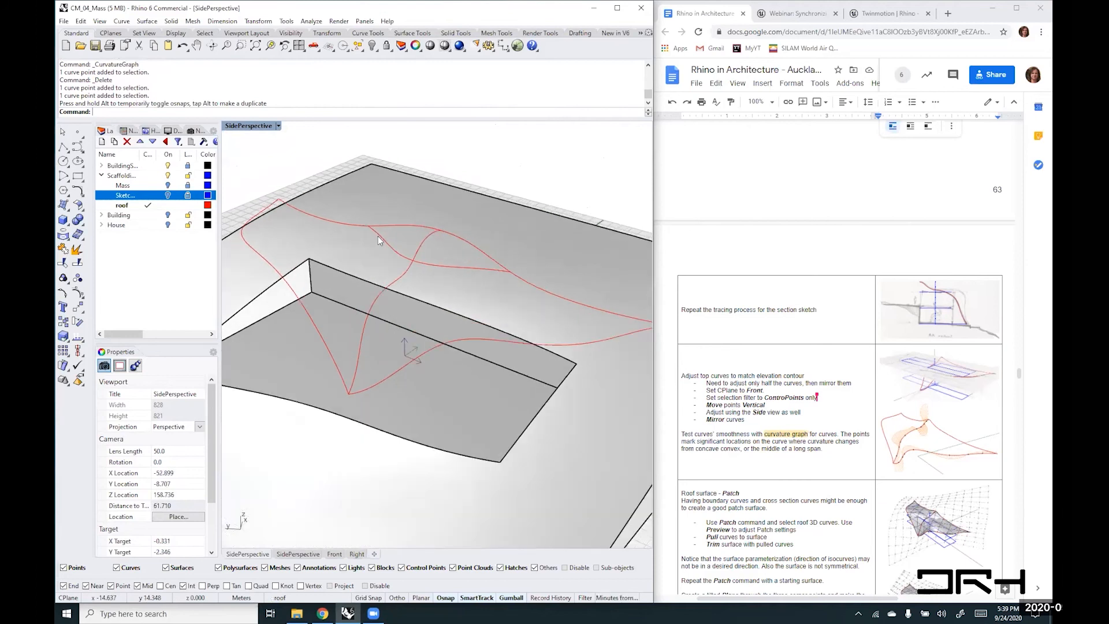
{"action": "key", "text": "Return"}
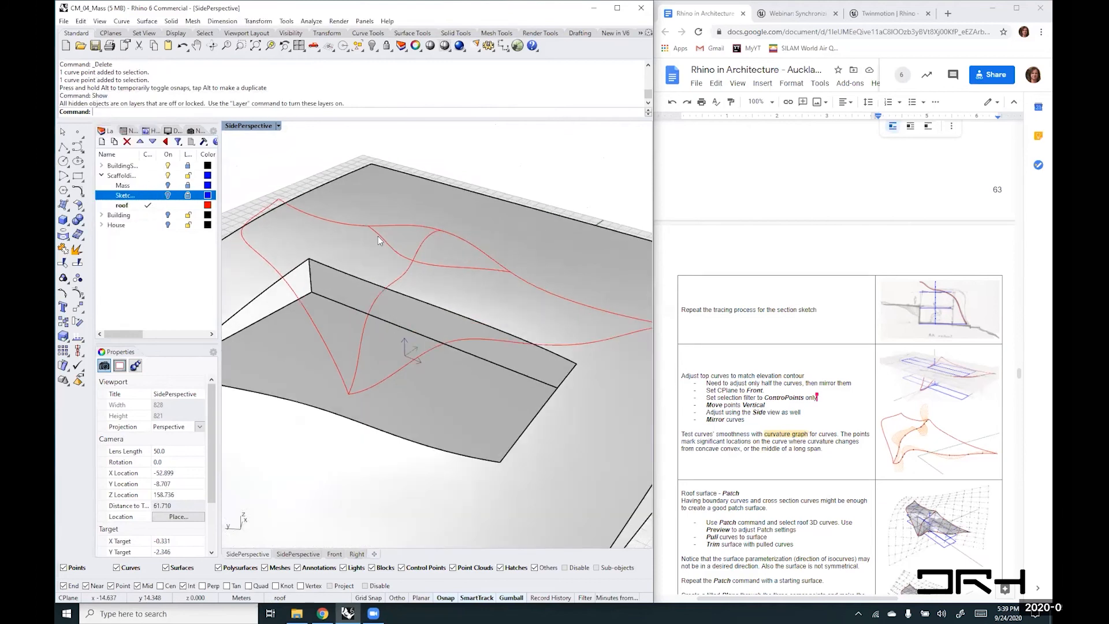
{"action": "right_click_drag", "start_coordinate": [396, 377], "coordinate": [462, 413]}
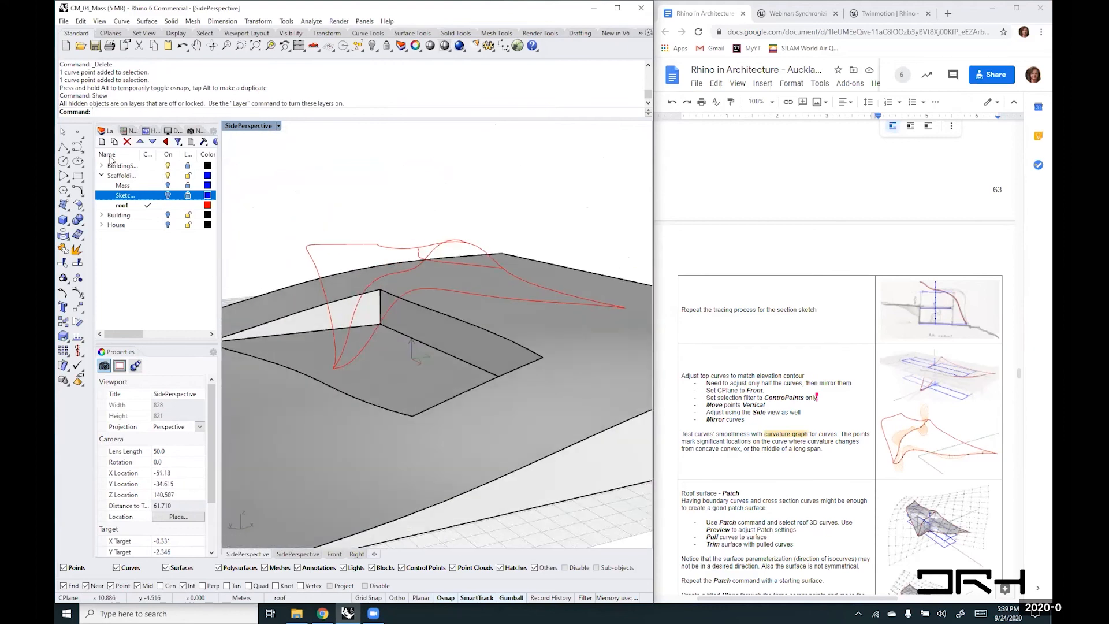
{"action": "left_click", "coordinate": [167, 195]}
{"action": "left_click", "coordinate": [167, 195]}
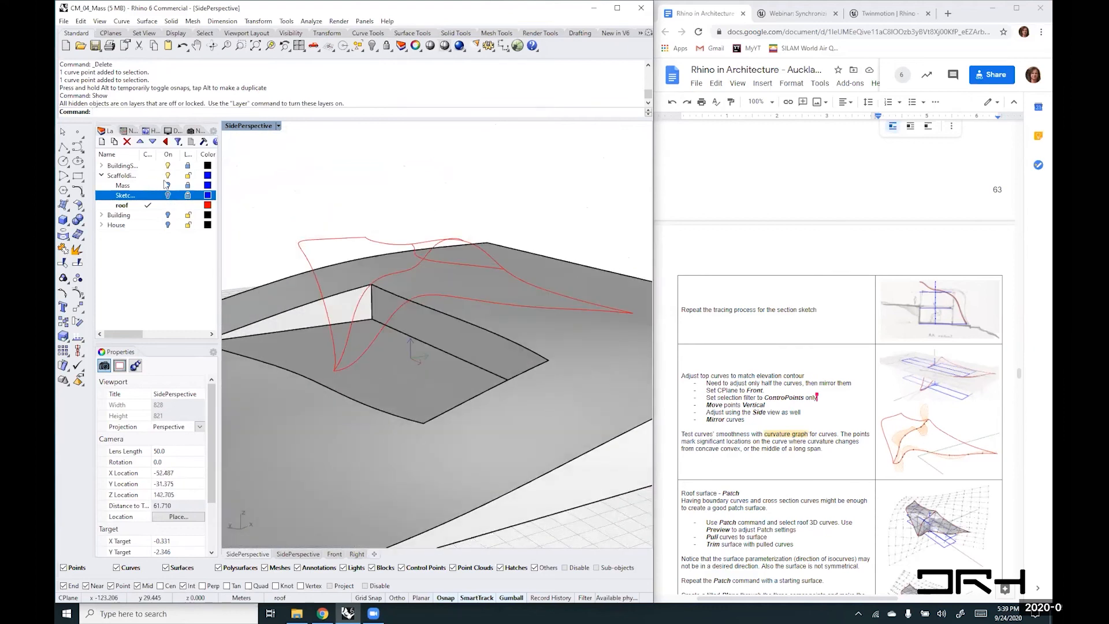
- Create a rectangular plane surface starting at one rear roof corner and spanning the roof's width to the opposite rear corner
{"action": "right_click_drag", "start_coordinate": [326, 307], "coordinate": [378, 335]}
{"action": "scroll", "coordinate": [339, 318], "scroll_direction": "up", "scroll_amount": 2}
{"action": "type", "text": "Plane"}
{"action": "key", "text": "Return"}
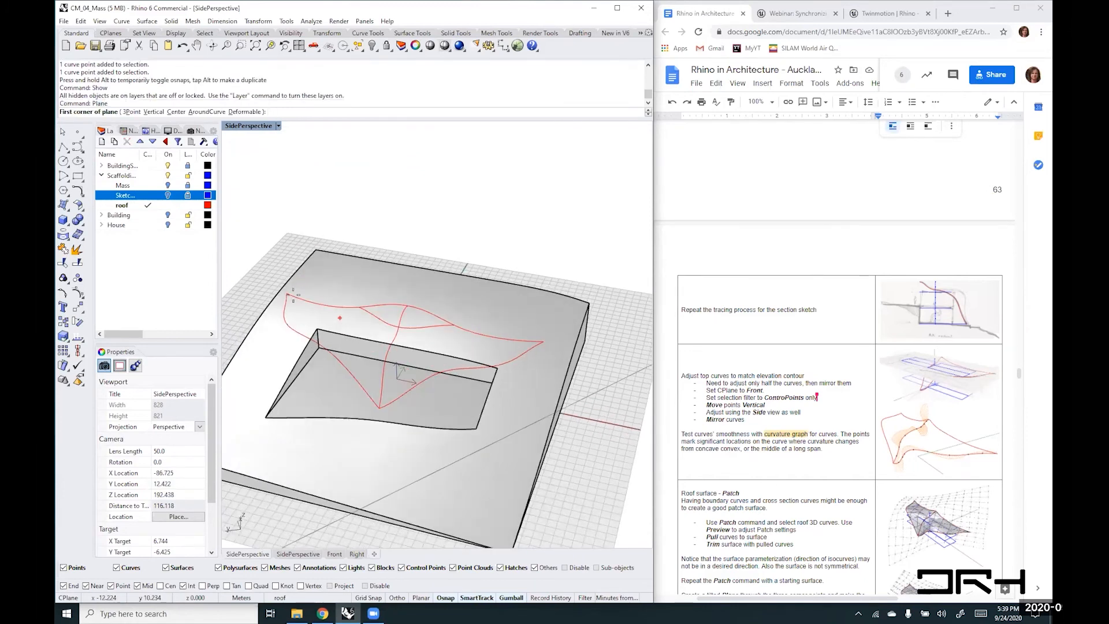
{"action": "left_click", "coordinate": [286, 296]}
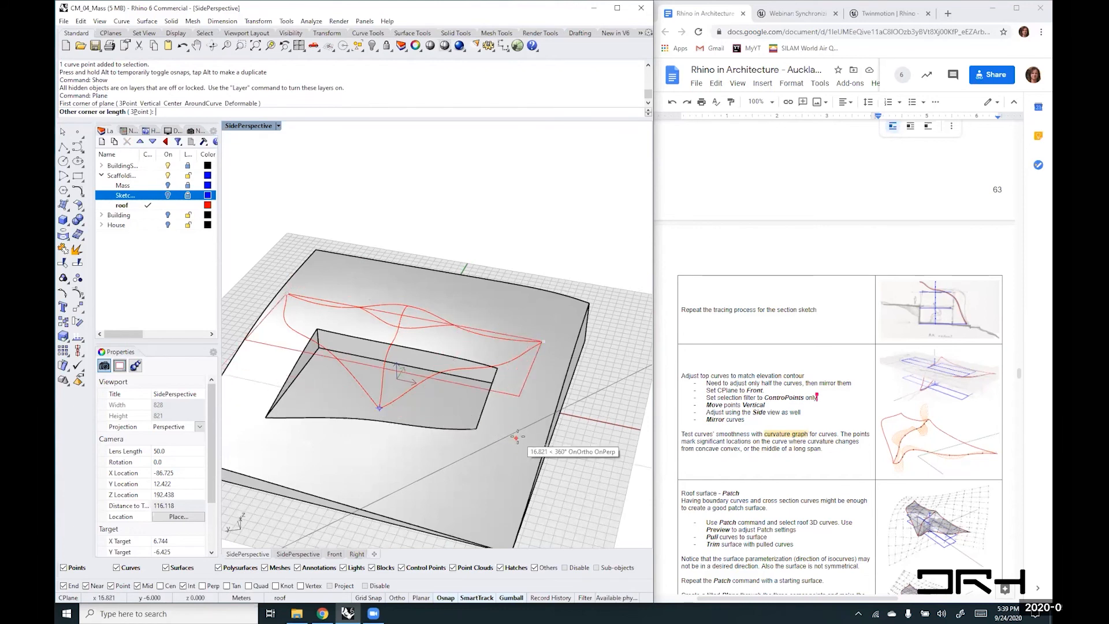
{"action": "right_click_drag", "start_coordinate": [517, 440], "coordinate": [429, 405]}
{"action": "left_click", "coordinate": [542, 472]}
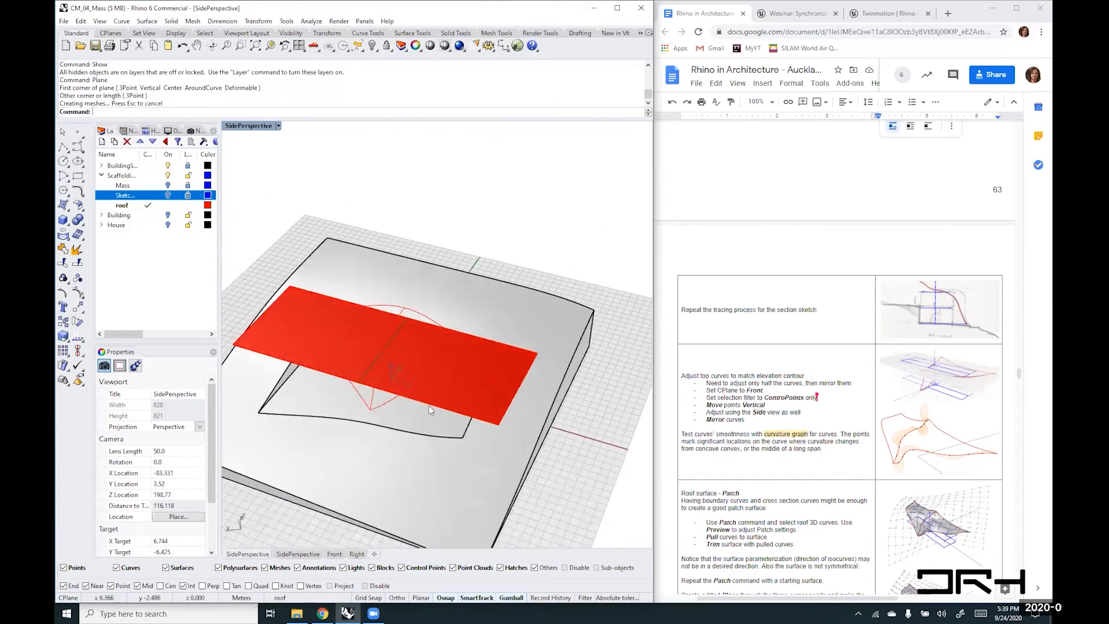
- Move the plane's front edge from its midpoint to the front tip of the roof's central profile
{"action": "left_click", "coordinate": [429, 405], "text": "ctrl+shift"}
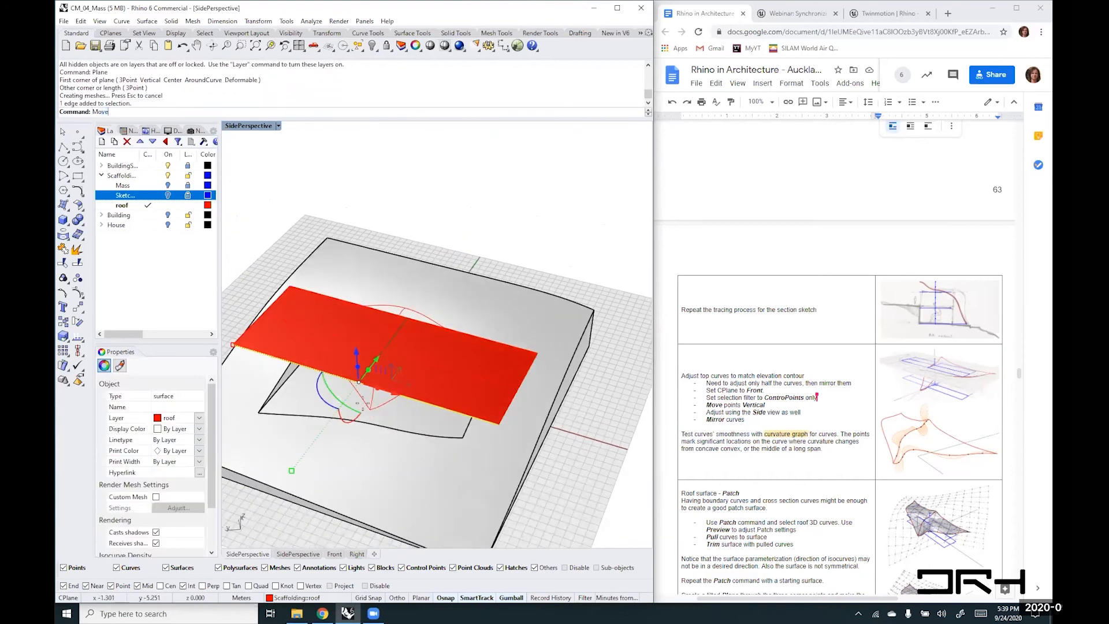
{"action": "type", "text": "Move"}
{"action": "key", "text": "Return"}
{"action": "left_click", "coordinate": [352, 415]}
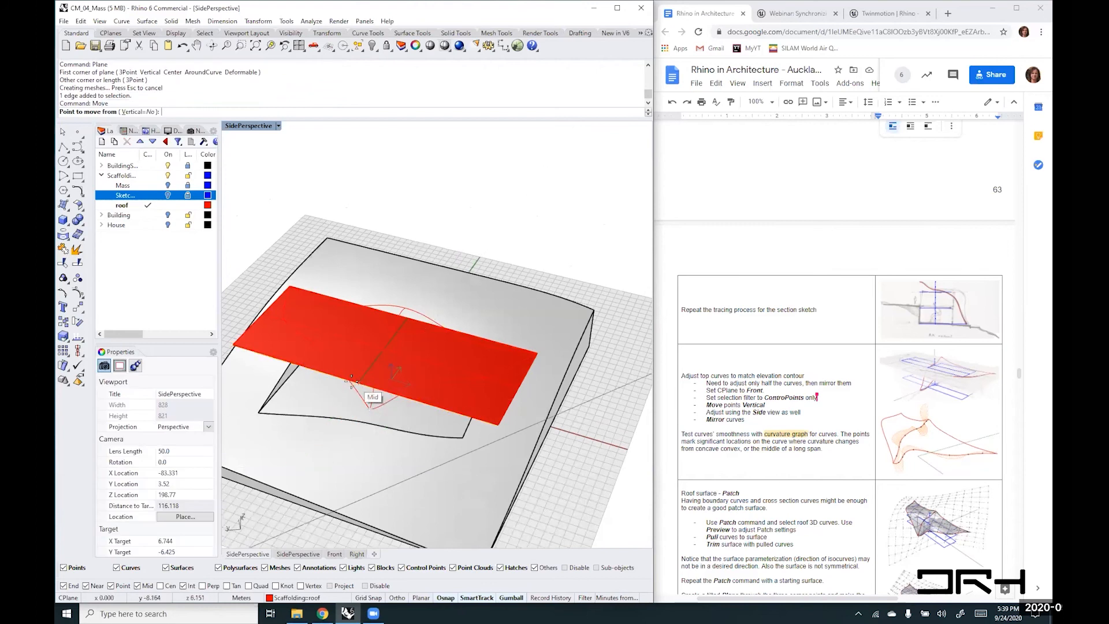
{"action": "left_click", "coordinate": [372, 415]}
{"action": "right_click_drag", "start_coordinate": [446, 379], "coordinate": [381, 296]}
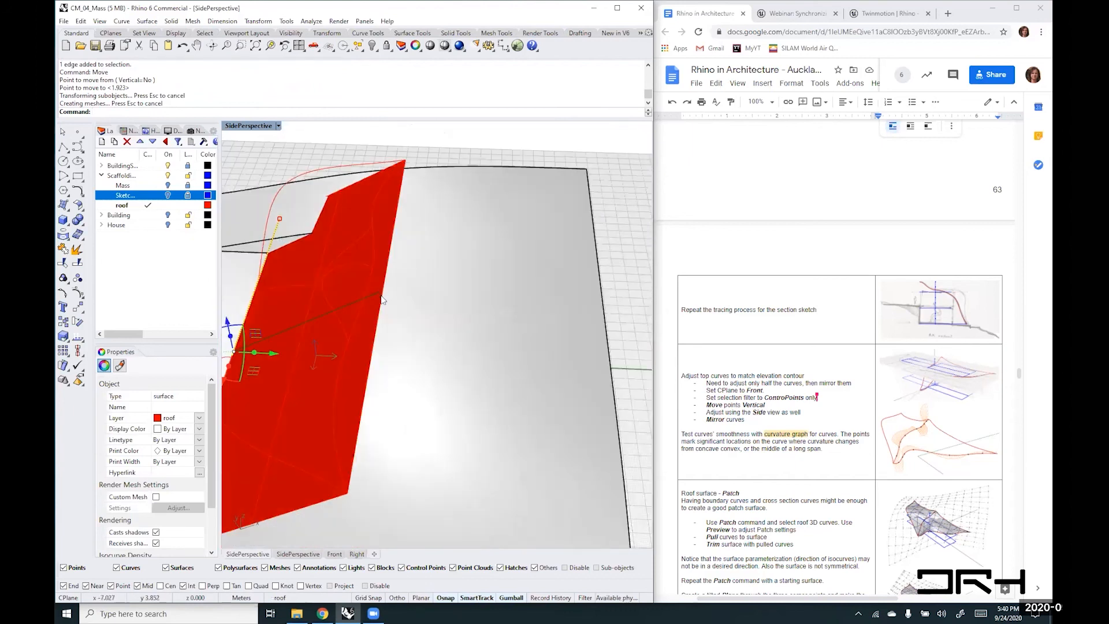
{"action": "key", "text": "Escape"}
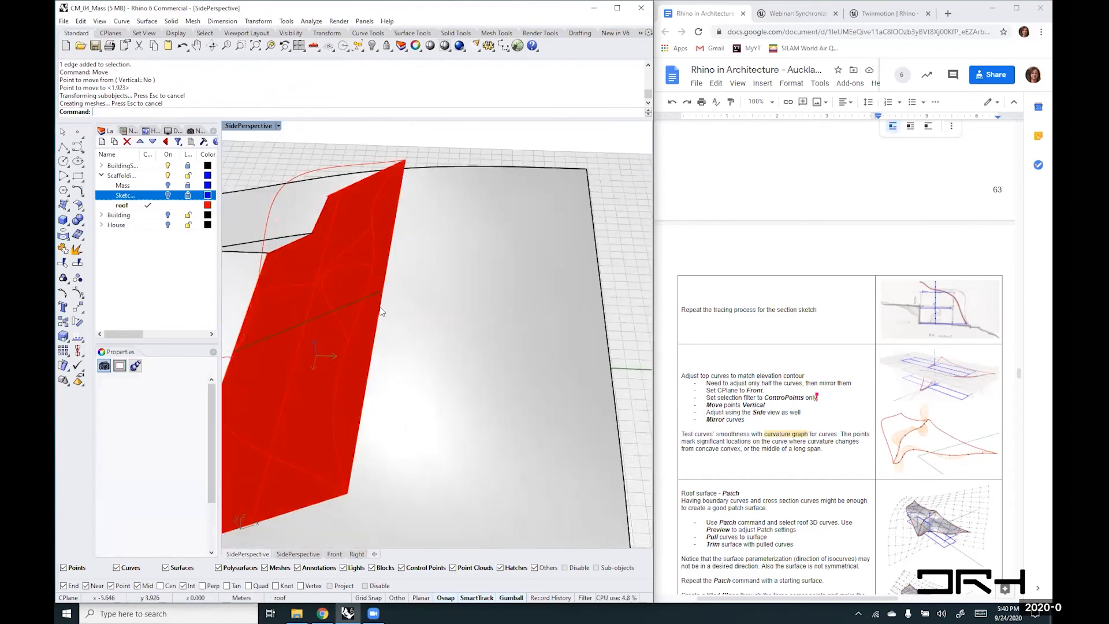
- Move the plane's rear edge from its midpoint up to the rear end of the central profile
{"action": "left_click", "coordinate": [381, 306], "text": "ctrl+shift"}
{"action": "type", "text": "Mo"}
{"action": "key", "text": "Return"}
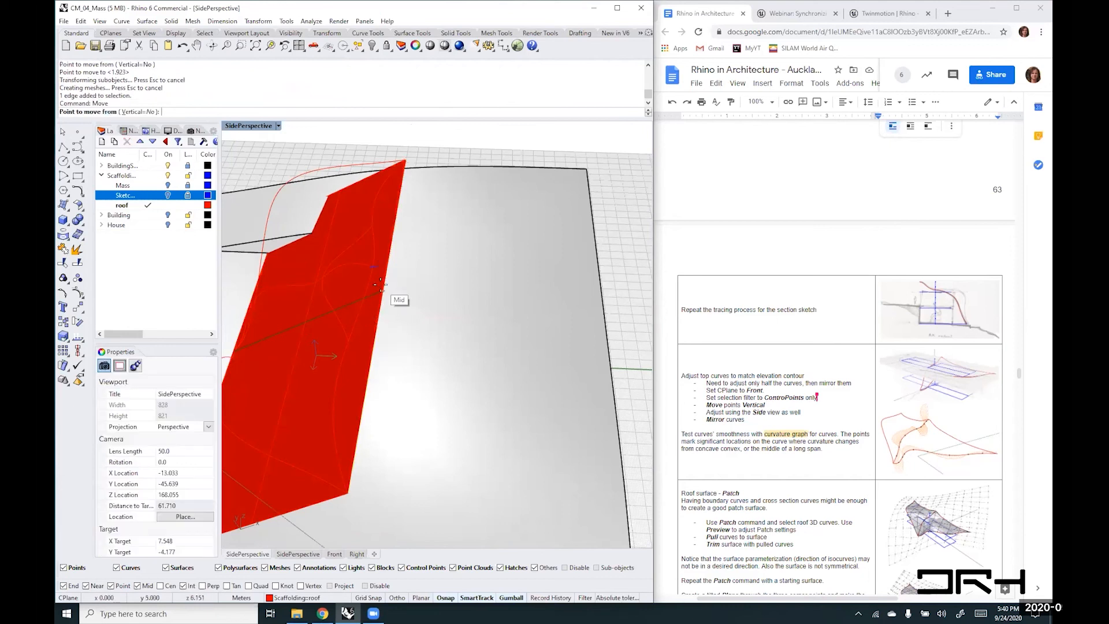
{"action": "left_click", "coordinate": [381, 291]}
{"action": "left_click", "coordinate": [371, 262]}
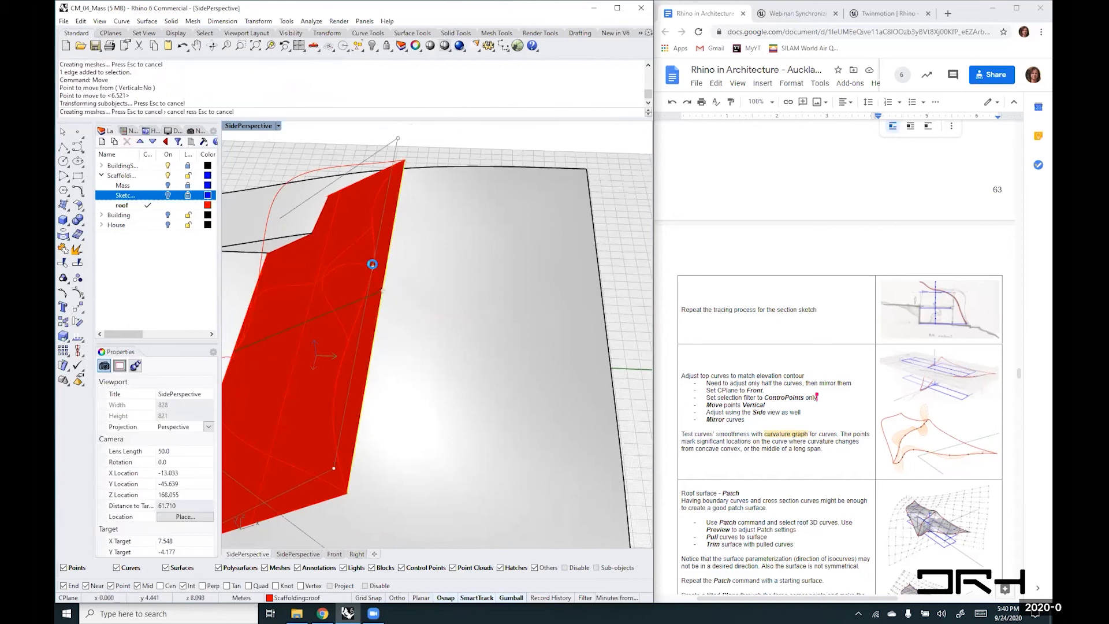
{"action": "scroll", "coordinate": [388, 327], "scroll_direction": "down", "scroll_amount": 5}
{"action": "right_click_drag", "start_coordinate": [403, 353], "coordinate": [482, 340]}
{"action": "scroll", "coordinate": [482, 339], "scroll_direction": "up", "scroll_amount": 6}
{"action": "left_click", "coordinate": [477, 244]}
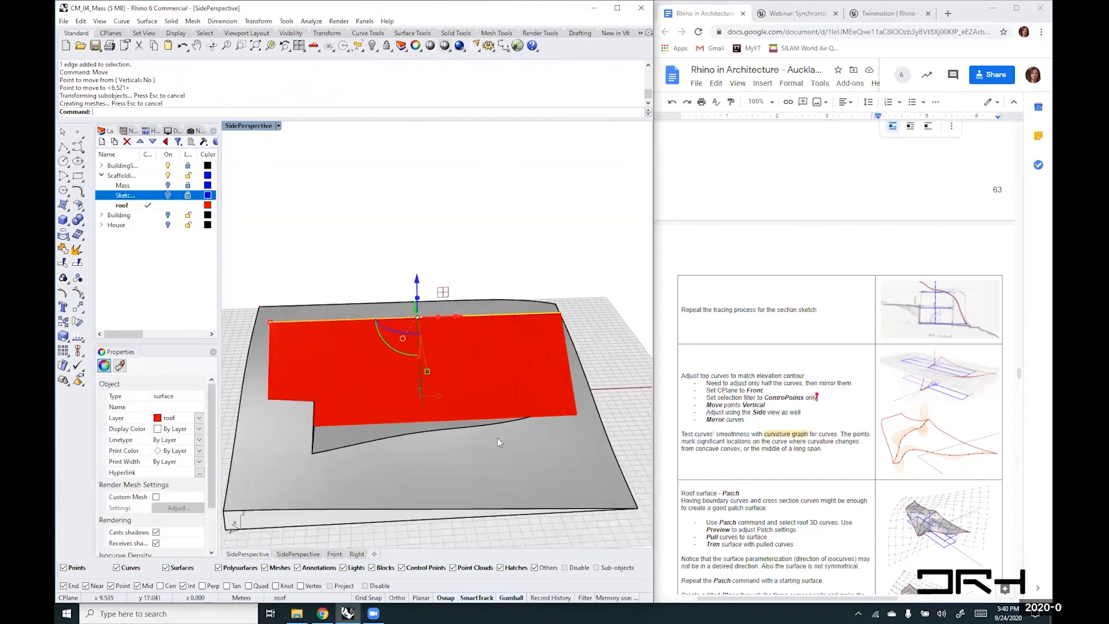
- Switch the SidePerspective viewport to Ghosted display so the curves show through the plane
{"action": "right_click_drag", "start_coordinate": [524, 421], "coordinate": [543, 397]}
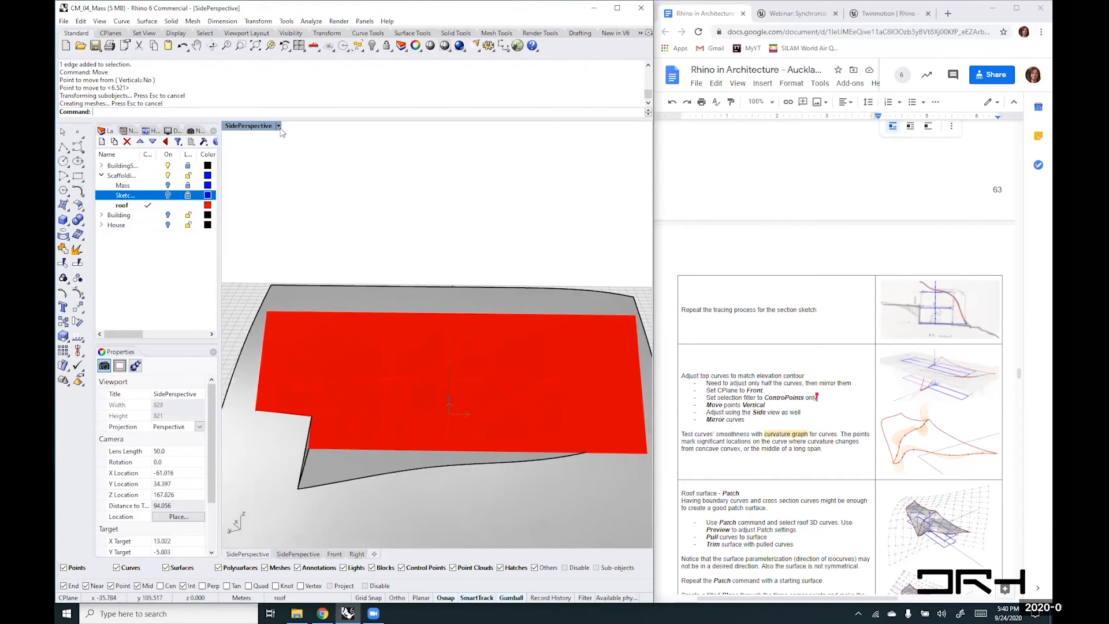
{"action": "left_click", "coordinate": [278, 125]}
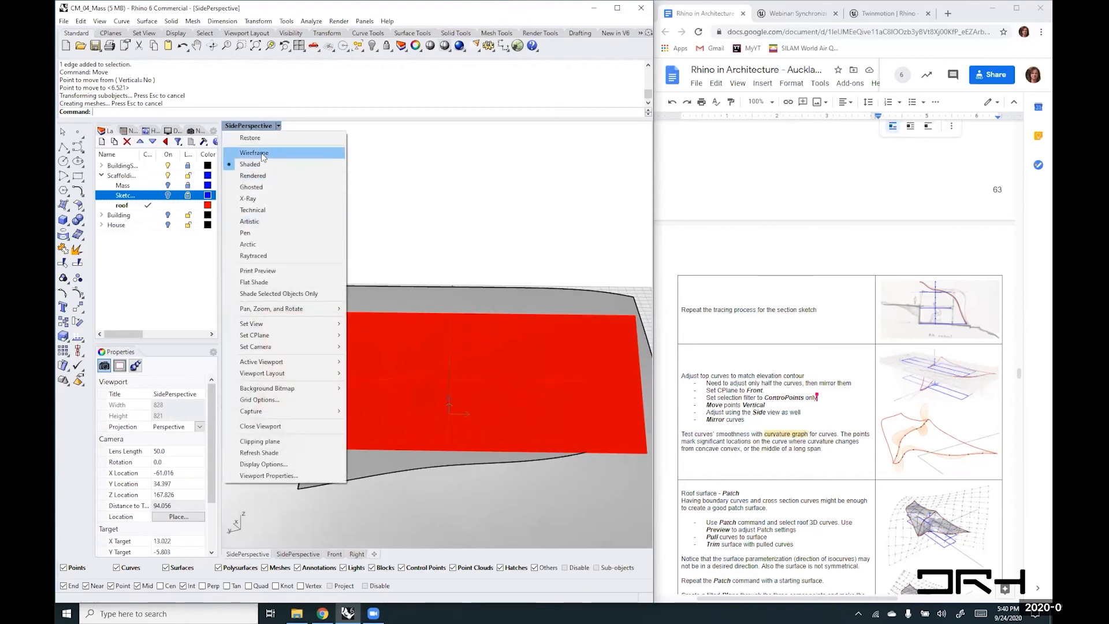
{"action": "left_click", "coordinate": [254, 186]}
{"action": "right_click_drag", "start_coordinate": [491, 206], "coordinate": [451, 233]}
- Set the tilted plane's display color to black to distinguish it from the red roof curves
{"action": "left_click", "coordinate": [497, 402]}
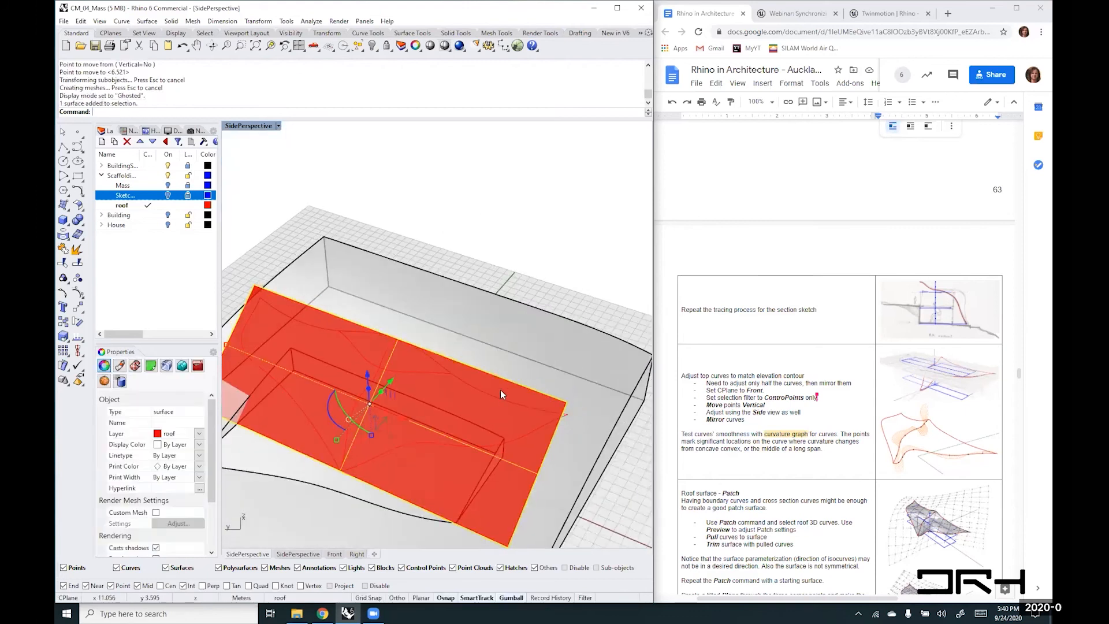
{"action": "left_click", "coordinate": [199, 445]}
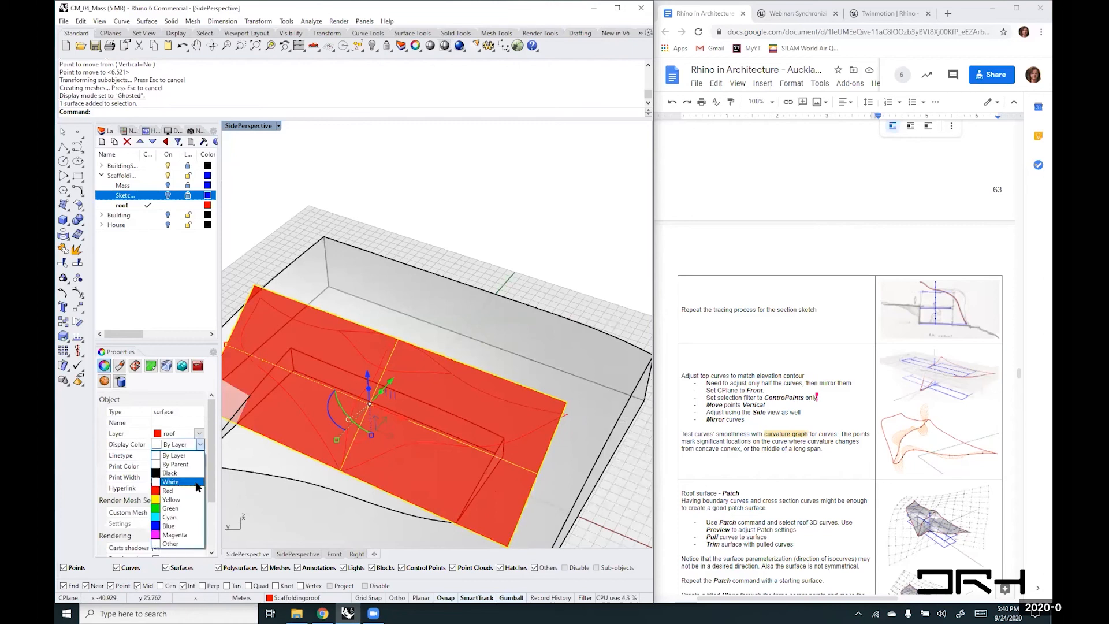
{"action": "left_click", "coordinate": [194, 473]}
{"action": "left_click", "coordinate": [420, 228]}
{"action": "right_click_drag", "start_coordinate": [419, 231], "coordinate": [452, 192], "text": "shift"}
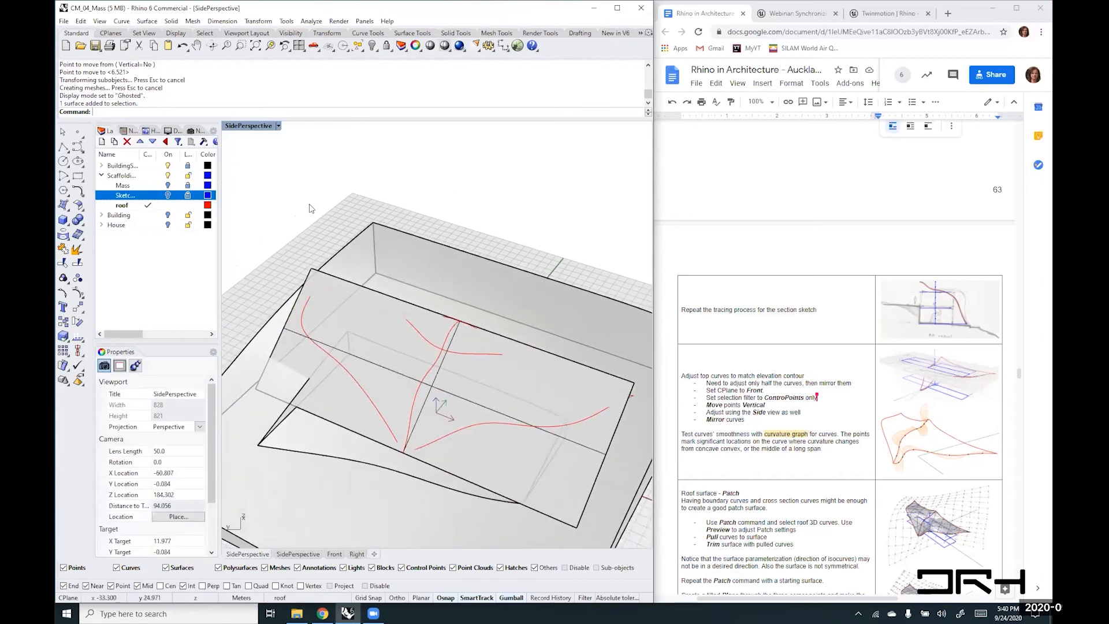
- Preview a Patch surface through the roof's boundary, central profile and inner cross curves, using the tilted plane as the starting surface
{"action": "type", "text": "atch"}
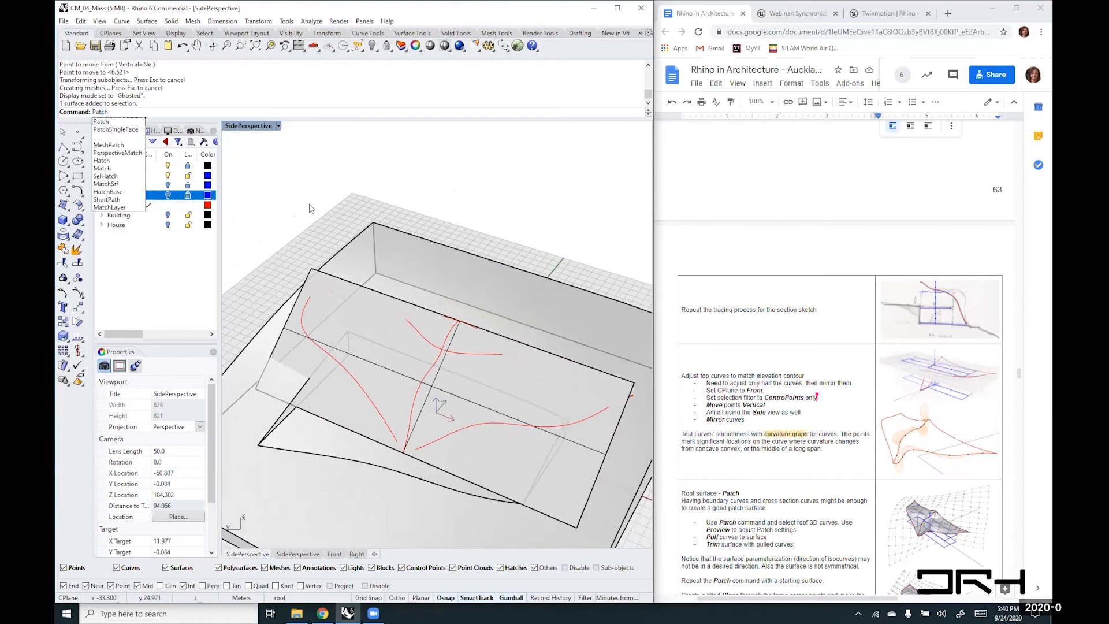
{"action": "key", "text": "Return"}
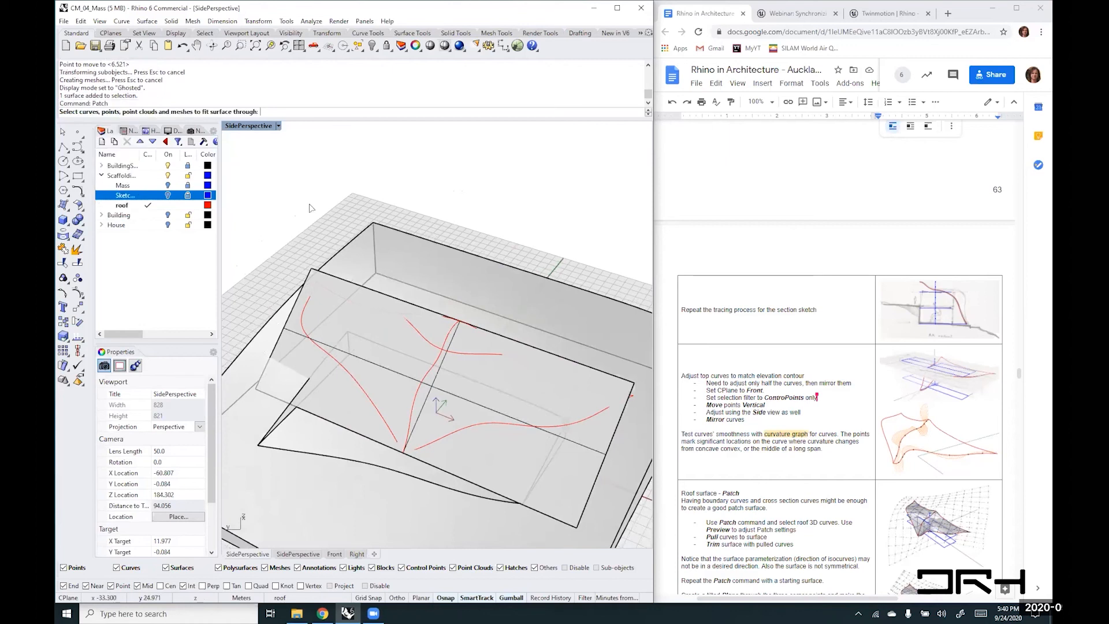
{"action": "left_click", "coordinate": [358, 383]}
{"action": "left_click", "coordinate": [442, 435]}
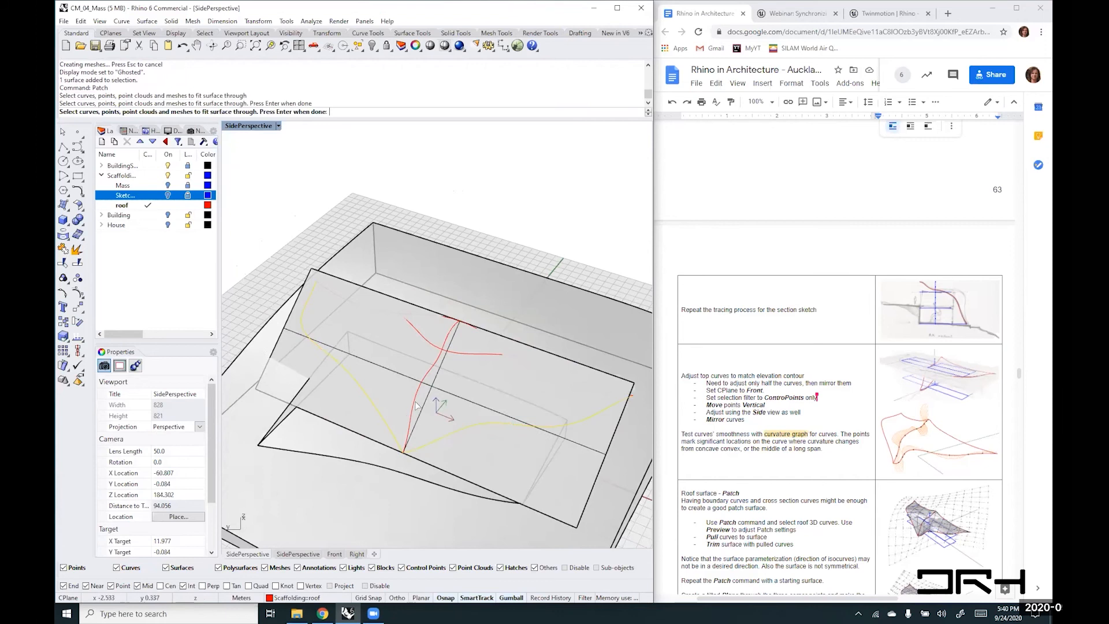
{"action": "left_click", "coordinate": [423, 397]}
{"action": "left_click", "coordinate": [473, 355]}
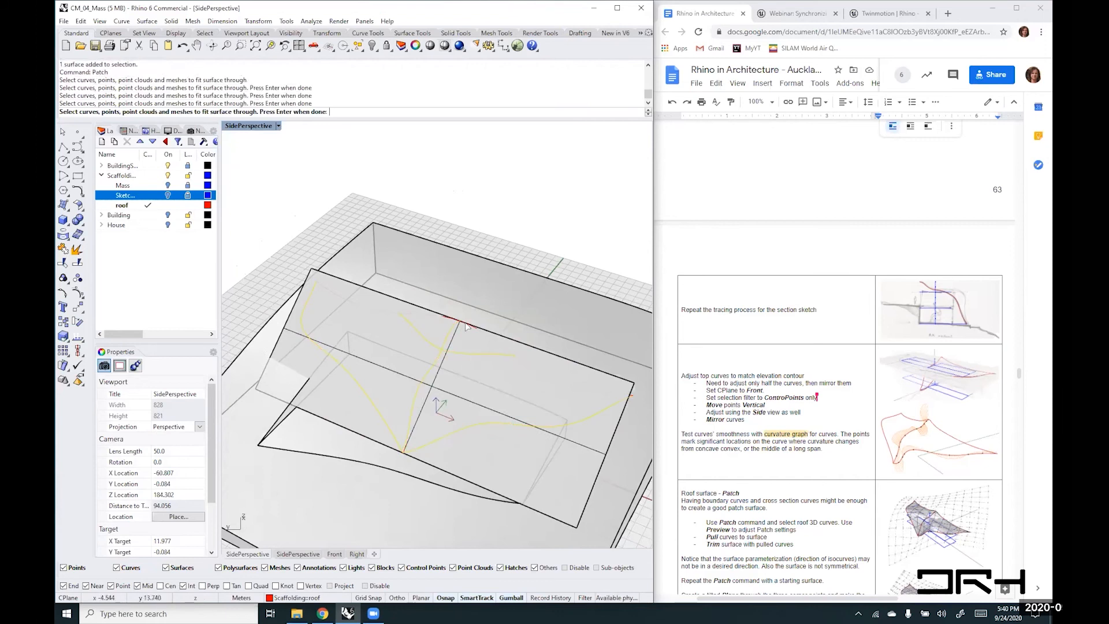
{"action": "left_click", "coordinate": [495, 344]}
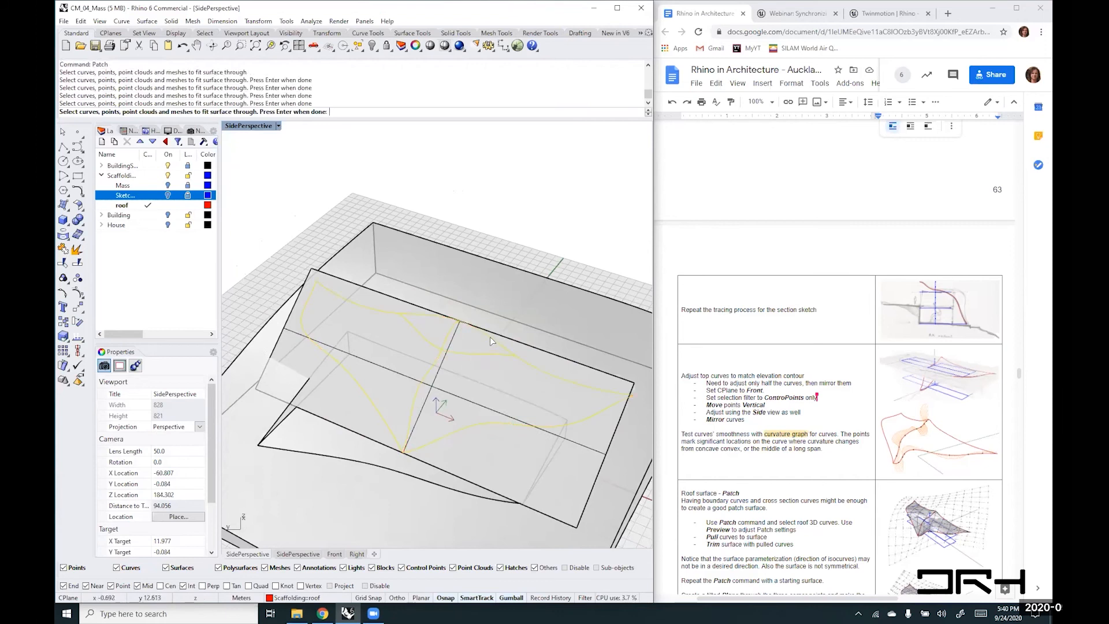
{"action": "key", "text": "Return"}
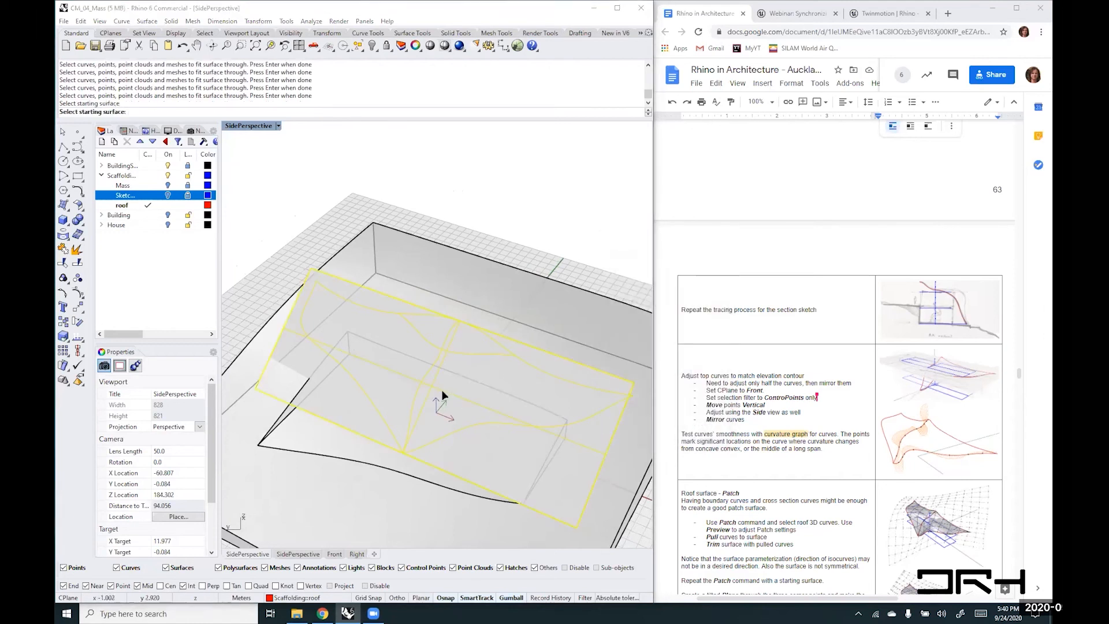
{"action": "key", "text": "Return"}
{"action": "left_click", "coordinate": [718, 427]}
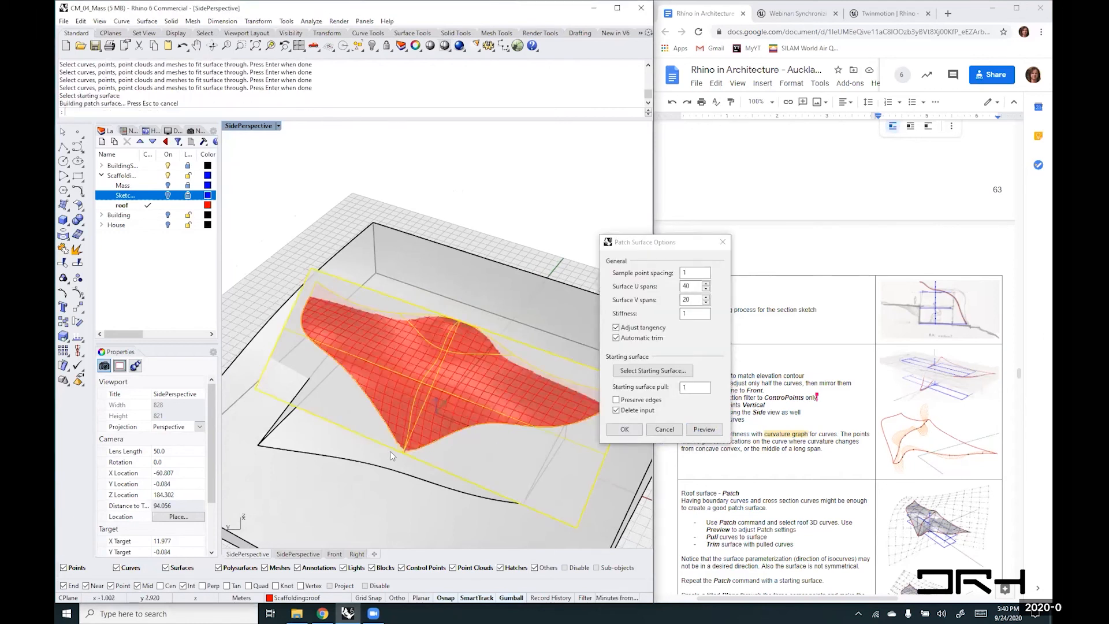
- Set the patch to 20 U spans and 10 V spans, preview it, and create the roof surface
{"action": "right_click_drag", "start_coordinate": [506, 415], "coordinate": [424, 311]}
{"action": "scroll", "coordinate": [425, 296], "scroll_direction": "up", "scroll_amount": 6}
{"action": "scroll", "coordinate": [424, 311], "scroll_direction": "down", "scroll_amount": 5}
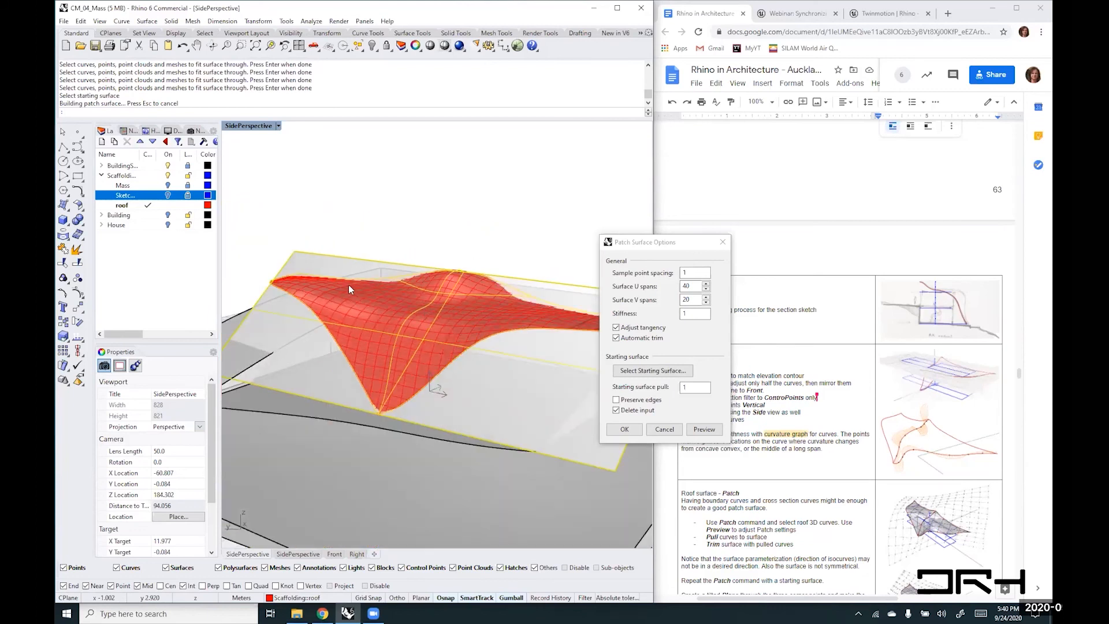
{"action": "right_click_drag", "start_coordinate": [348, 286], "coordinate": [365, 310]}
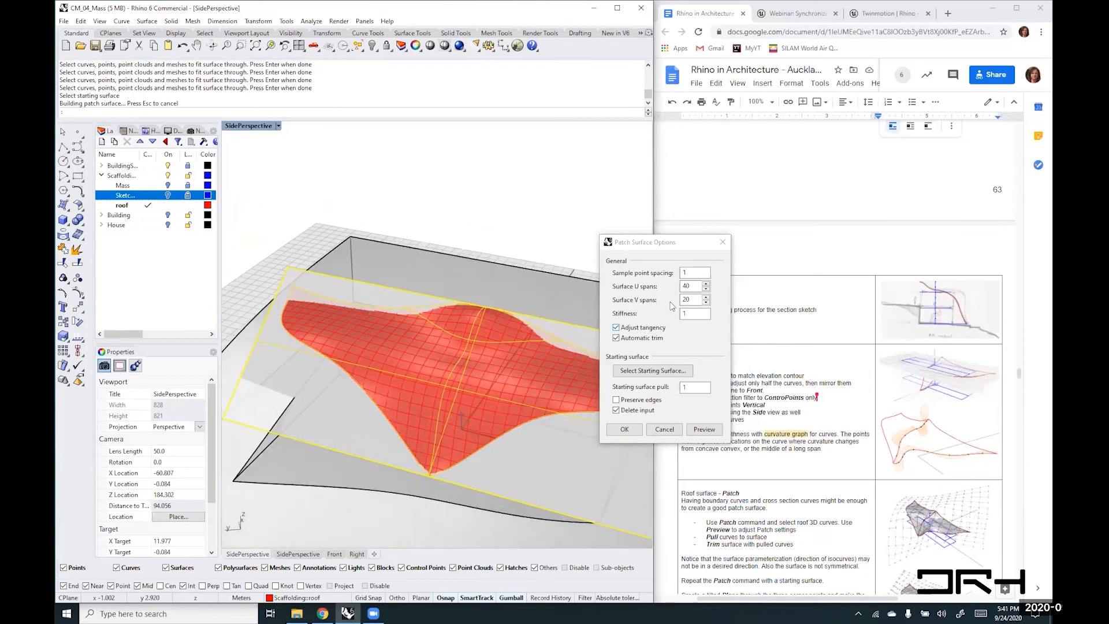
{"action": "left_click_drag", "start_coordinate": [696, 284], "coordinate": [672, 286]}
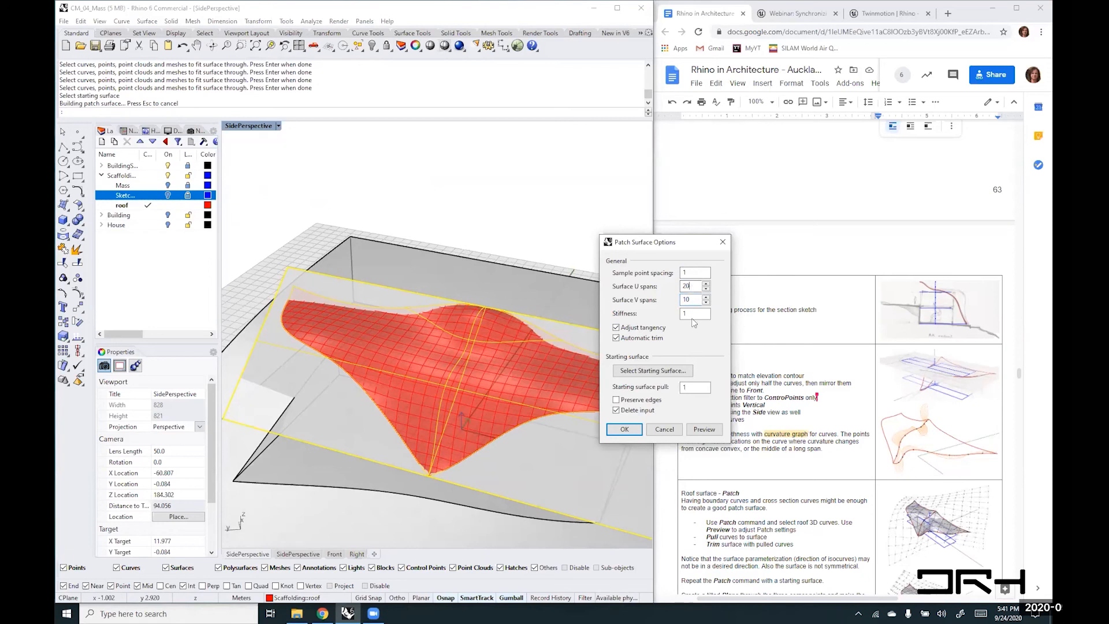
{"action": "left_click", "coordinate": [701, 430]}
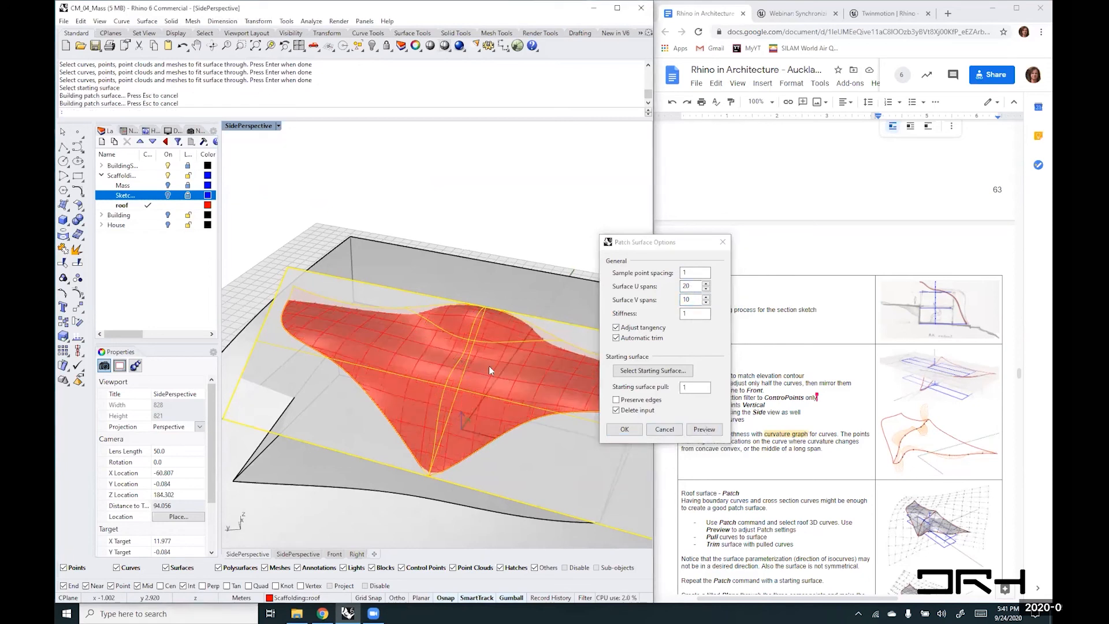
{"action": "right_click_drag", "start_coordinate": [489, 365], "coordinate": [663, 293]}
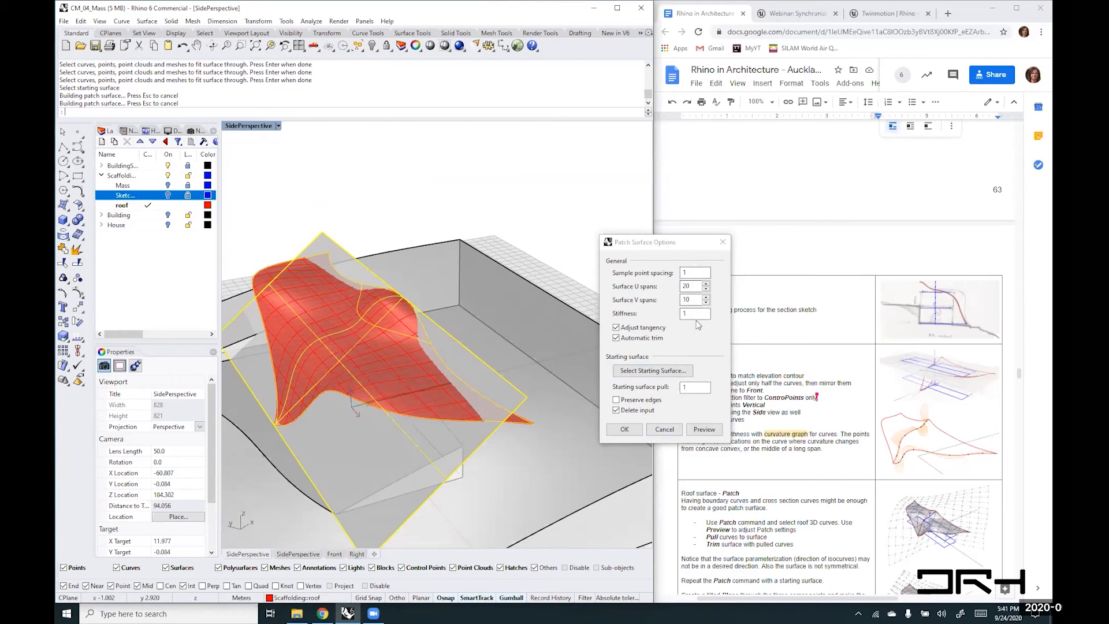
{"action": "right_click_drag", "start_coordinate": [324, 353], "coordinate": [333, 333]}
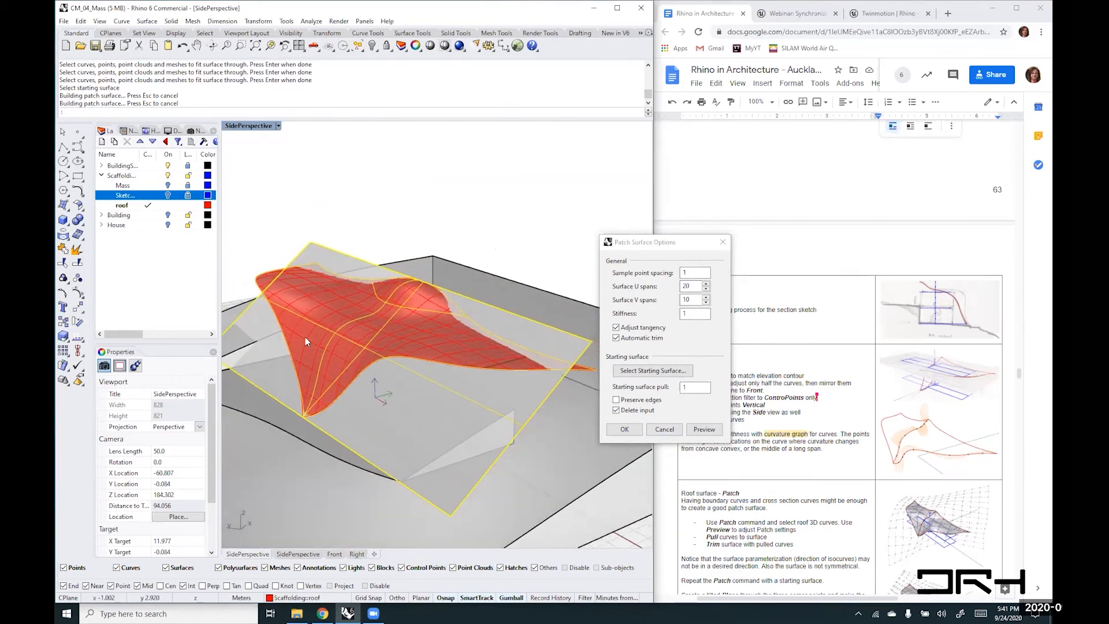
{"action": "left_click", "coordinate": [624, 431]}
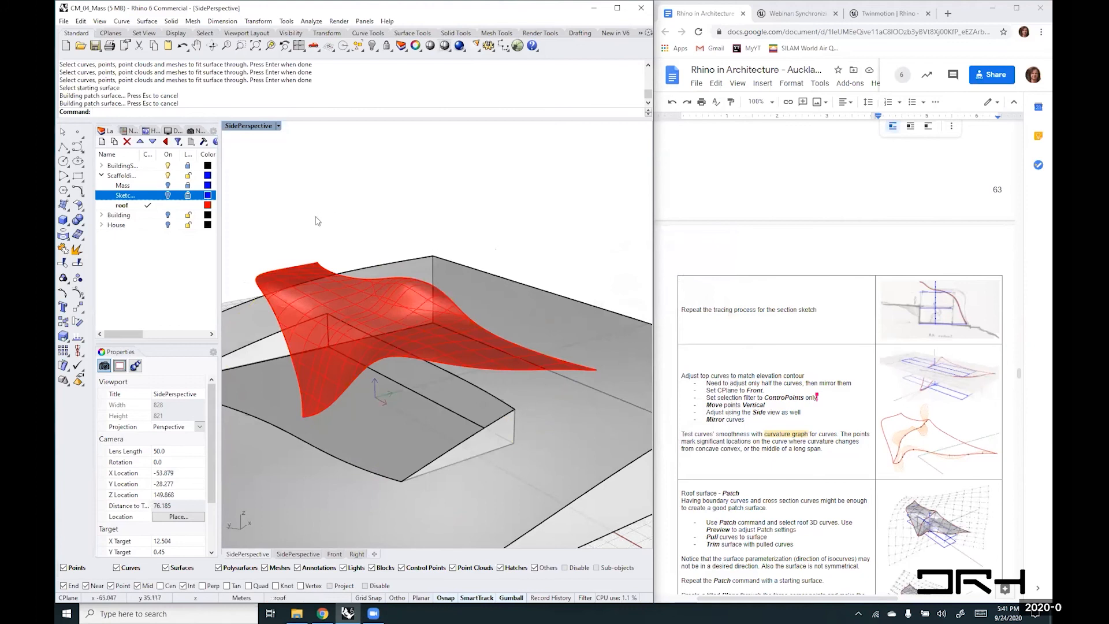
- Run Curvature Analysis on the patched roof surface and move the analysis window clear of the roof
{"action": "right_click_drag", "start_coordinate": [350, 218], "coordinate": [557, 359]}
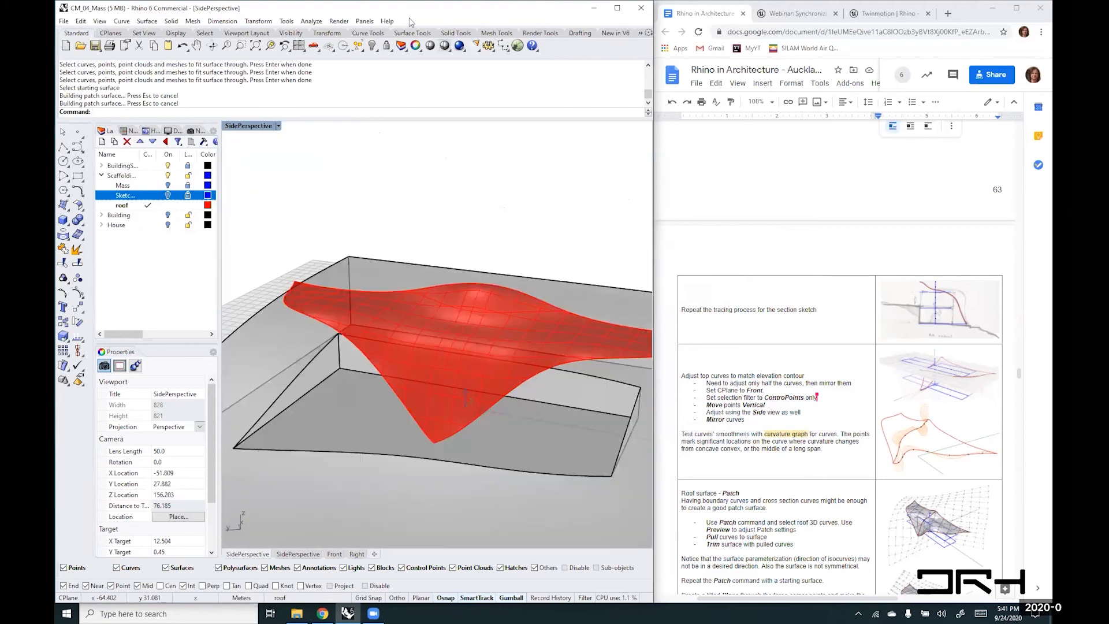
{"action": "key", "text": "Home"}
{"action": "key", "text": "Home"}
{"action": "key", "text": "Home"}
{"action": "key", "text": "Home"}
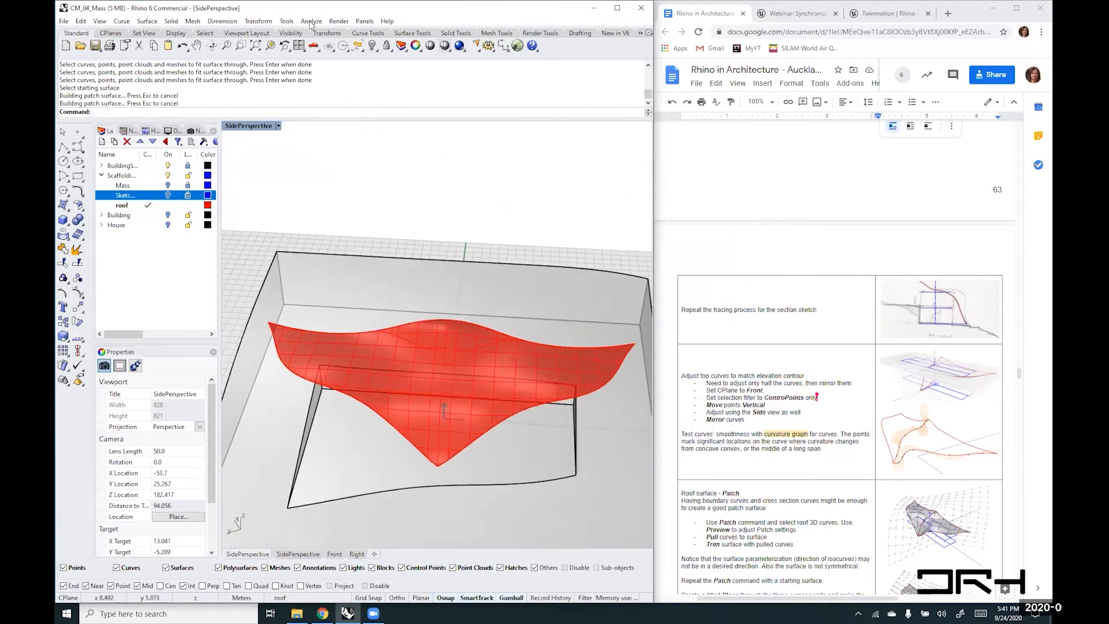
{"action": "left_click", "coordinate": [311, 21]}
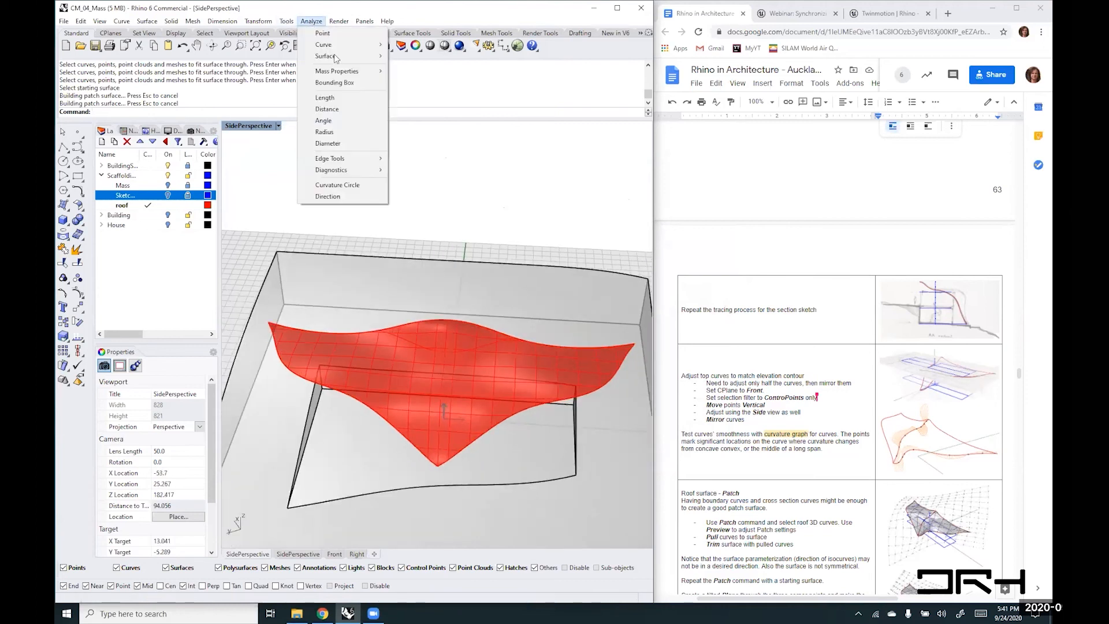
{"action": "mouse_move", "coordinate": [335, 56]}
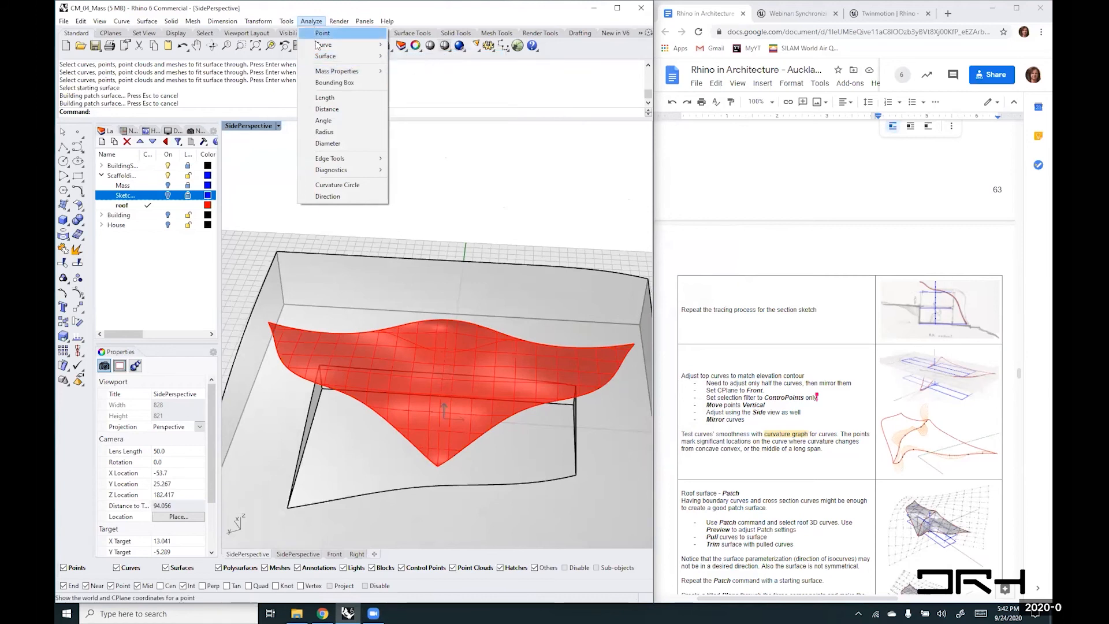
{"action": "left_click", "coordinate": [413, 54]}
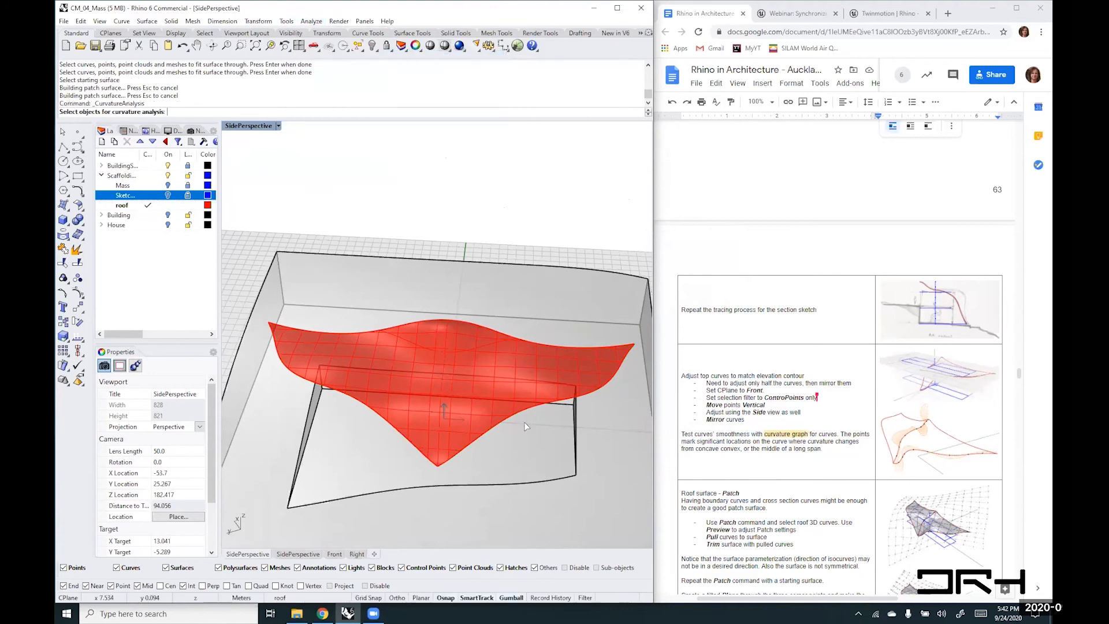
{"action": "left_click", "coordinate": [350, 353]}
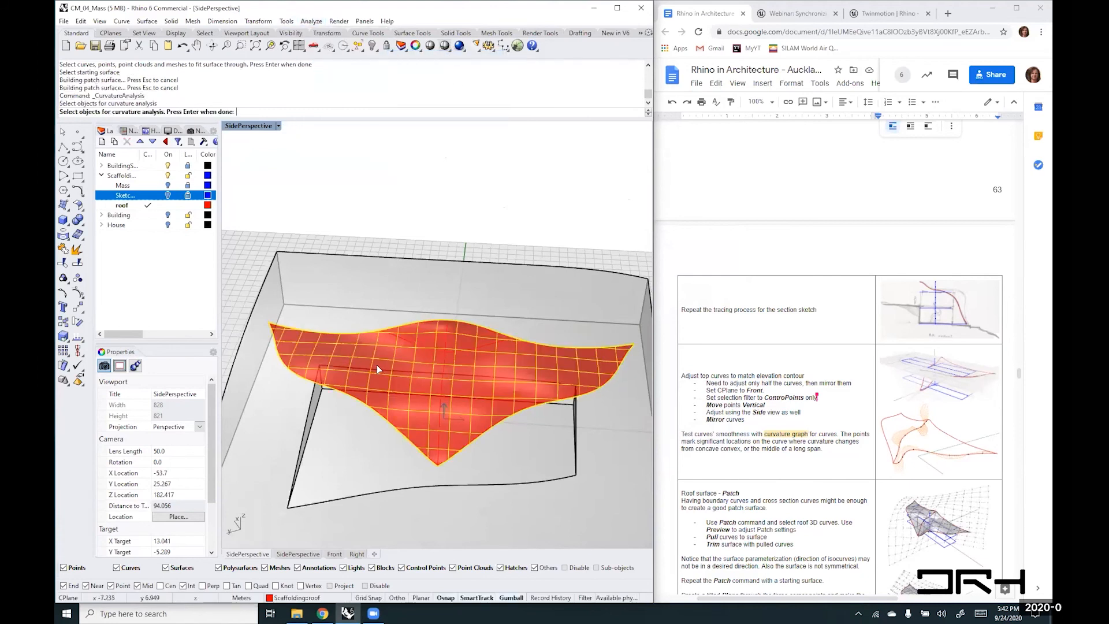
{"action": "key", "text": "Return"}
{"action": "left_click_drag", "start_coordinate": [430, 226], "coordinate": [536, 130]}
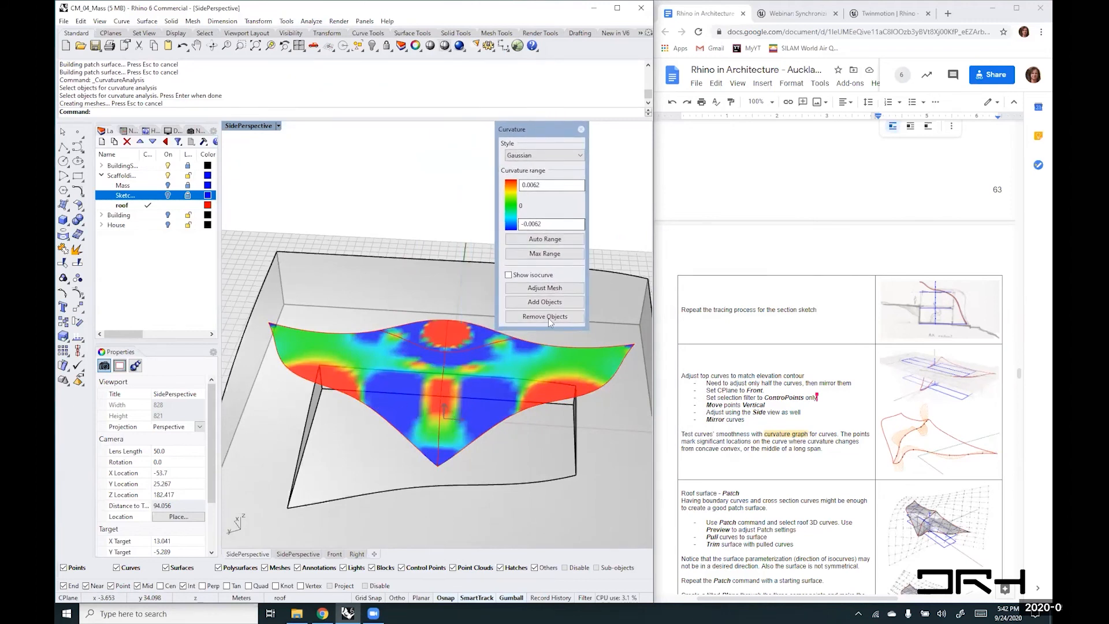
- Refine the curvature analysis mesh by setting the minimum initial grid quads to 5000
{"action": "left_click", "coordinate": [545, 288]}
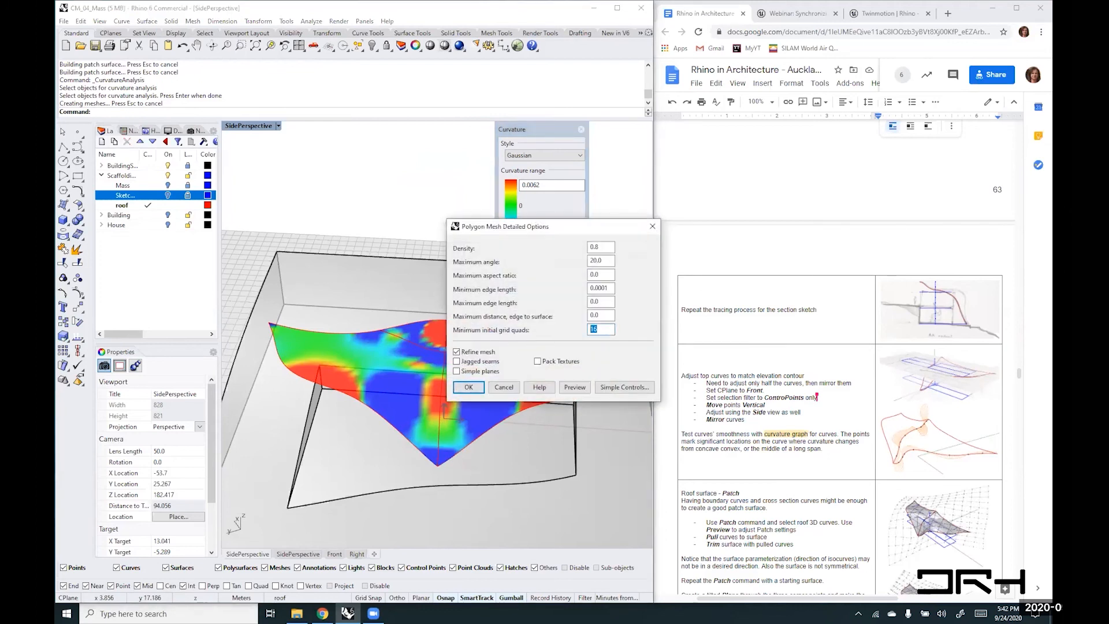
{"action": "type", "text": "5000"}
{"action": "left_click", "coordinate": [469, 387]}
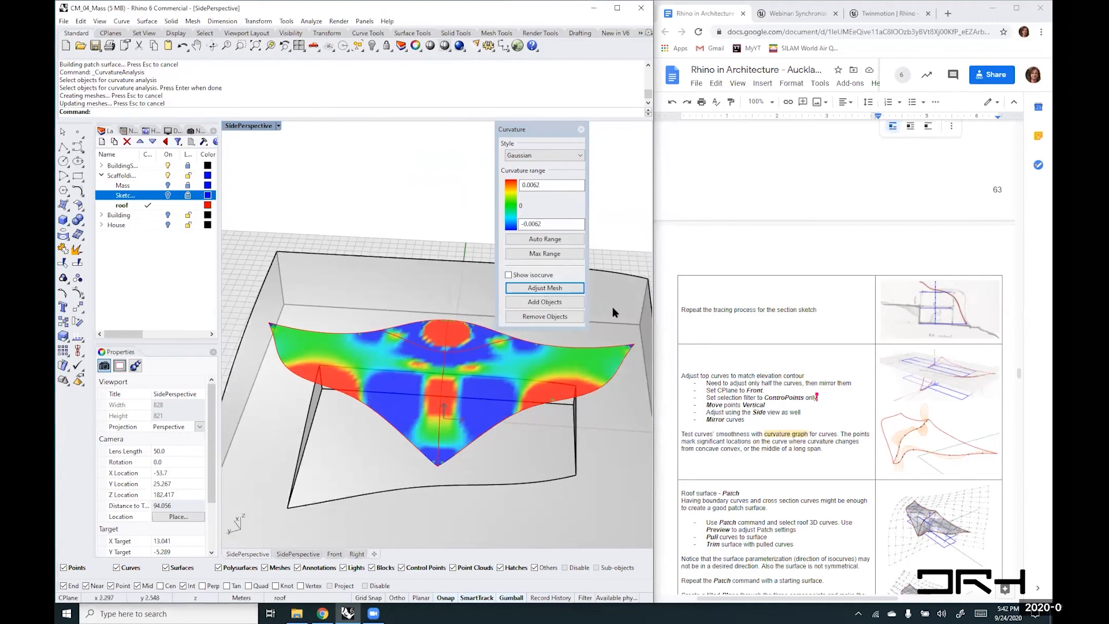
- Reapply the curvature analysis mesh settings with 5000 minimum initial grid quads to the roof surface
{"action": "right_click_drag", "start_coordinate": [612, 307], "coordinate": [588, 339]}
{"action": "left_click", "coordinate": [555, 288]}
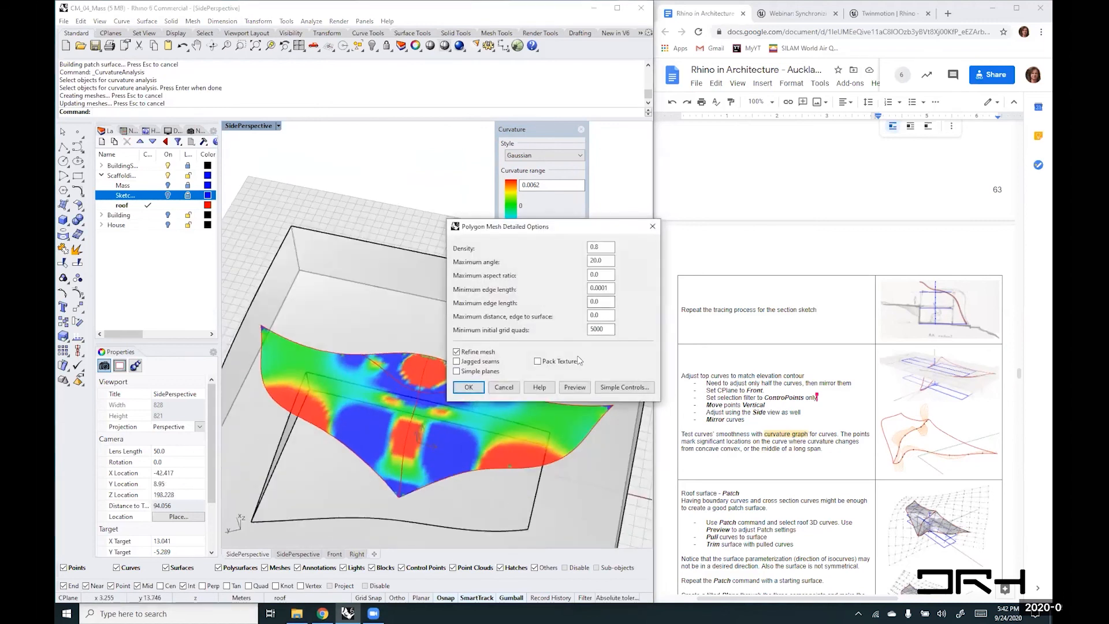
{"action": "left_click", "coordinate": [467, 388]}
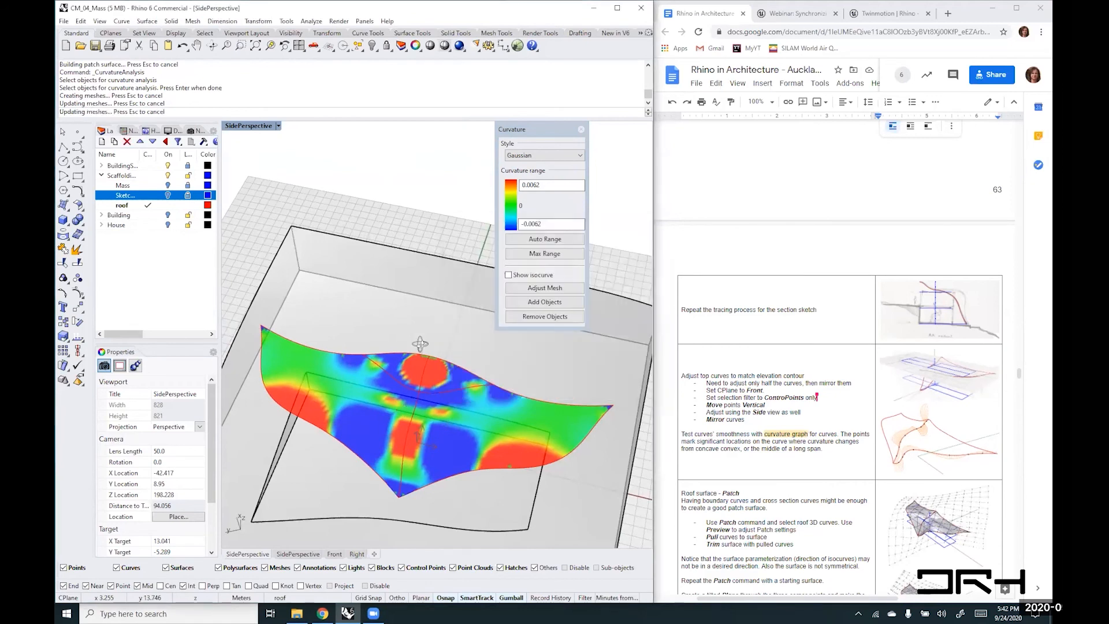
{"action": "right_click_drag", "start_coordinate": [448, 411], "coordinate": [444, 382]}
{"action": "right_click_drag", "start_coordinate": [532, 178], "coordinate": [582, 157]}
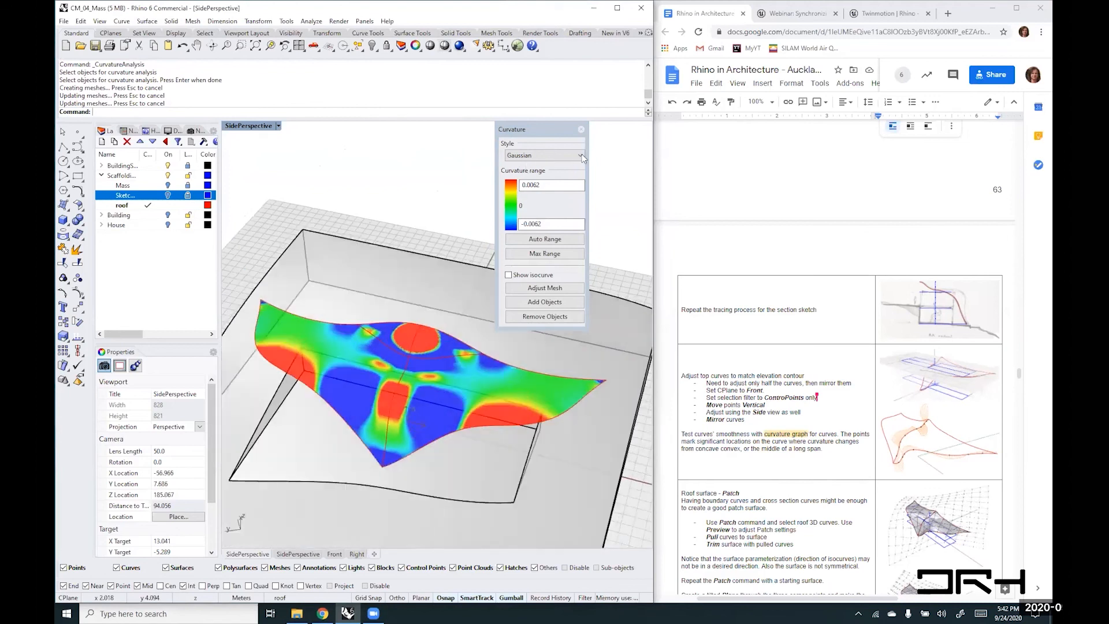
- Switch the curvature analysis style to Mean with an automatic range and examine the colour bands across the roof
{"action": "left_click", "coordinate": [559, 156]}
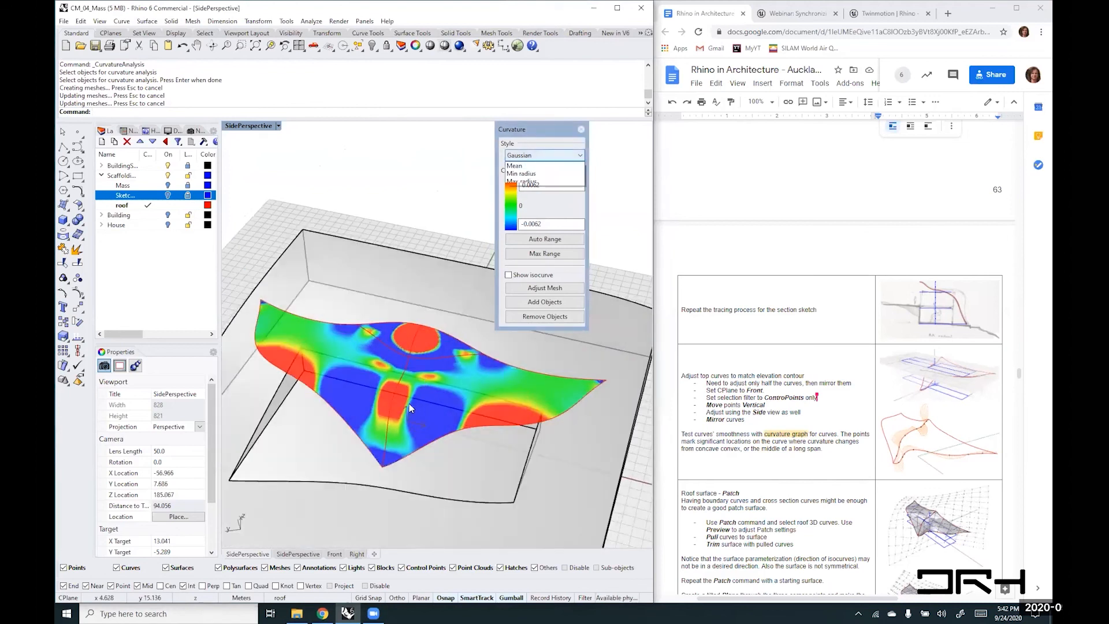
{"action": "left_click", "coordinate": [545, 172]}
{"action": "right_click_drag", "start_coordinate": [348, 369], "coordinate": [424, 371]}
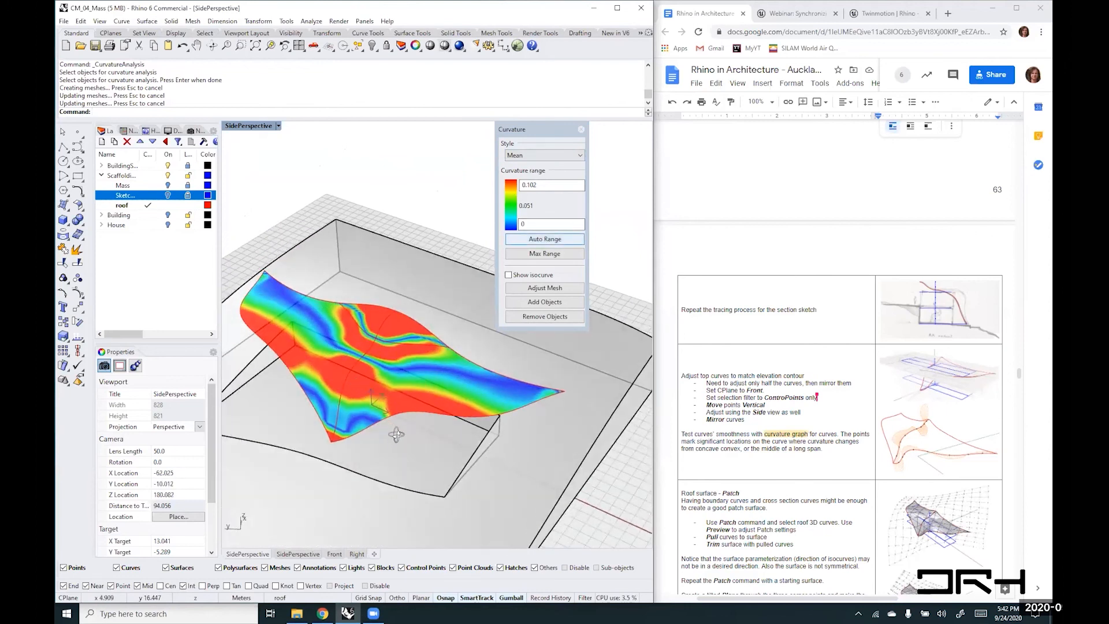
{"action": "right_click_drag", "start_coordinate": [394, 433], "coordinate": [385, 355]}
{"action": "scroll", "coordinate": [384, 355], "scroll_direction": "up", "scroll_amount": 6}
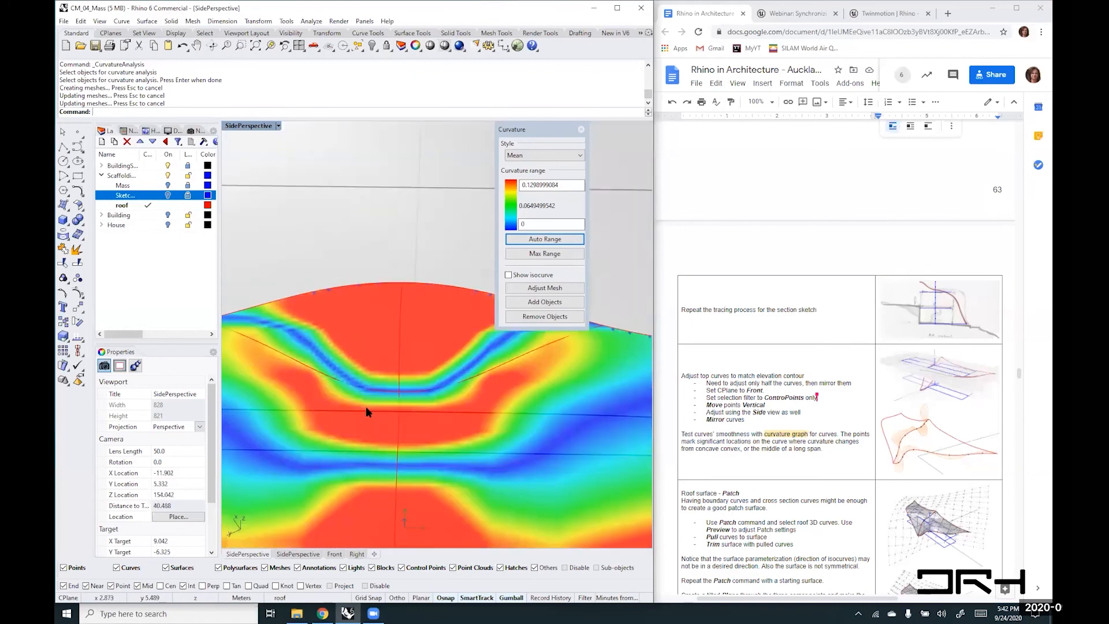
{"action": "scroll", "coordinate": [398, 448], "scroll_direction": "down", "scroll_amount": 5}
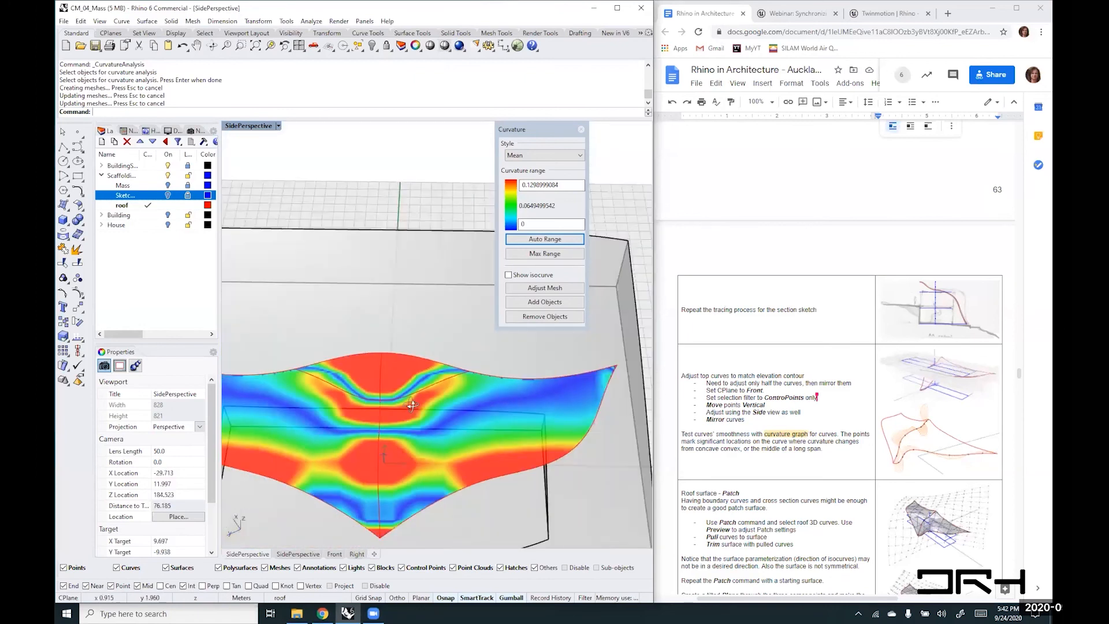
{"action": "right_click_drag", "start_coordinate": [399, 447], "coordinate": [307, 410]}
{"action": "scroll", "coordinate": [306, 410], "scroll_direction": "up", "scroll_amount": 2}
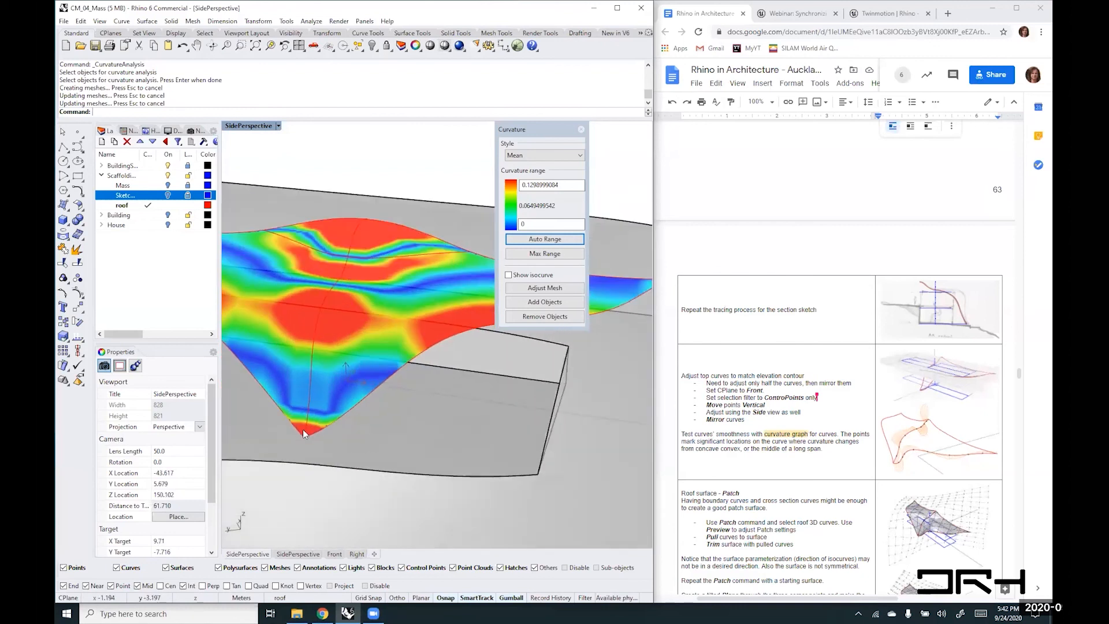
{"action": "right_click_drag", "start_coordinate": [322, 349], "coordinate": [580, 149]}
- Return the curvature analysis style to Gaussian and recalculate its curvature range automatically
{"action": "left_click", "coordinate": [580, 153]}
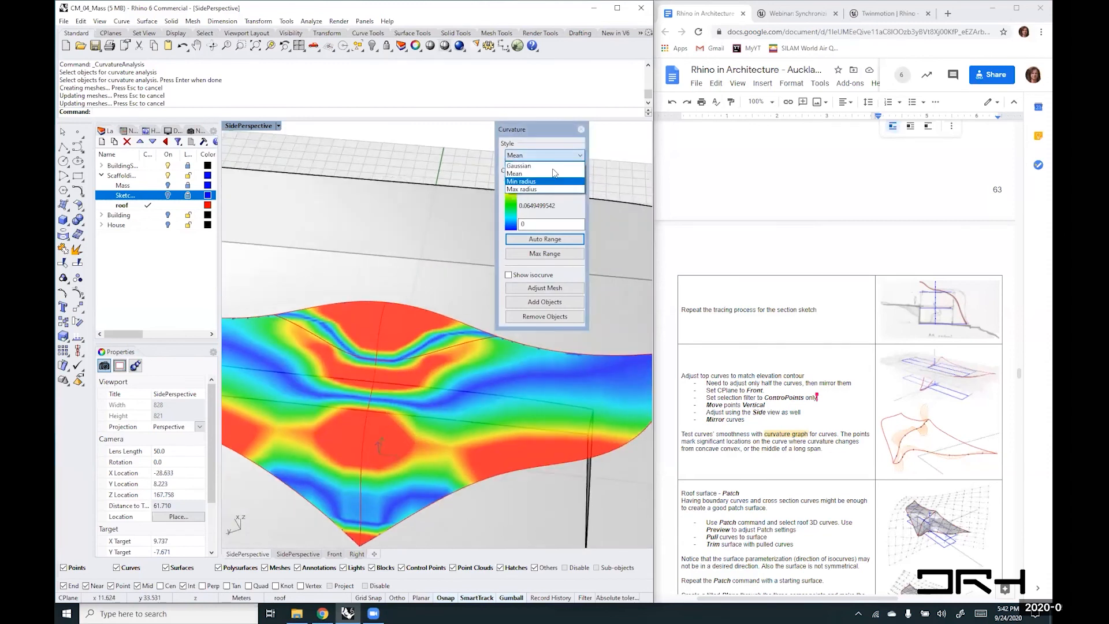
{"action": "left_click", "coordinate": [537, 166]}
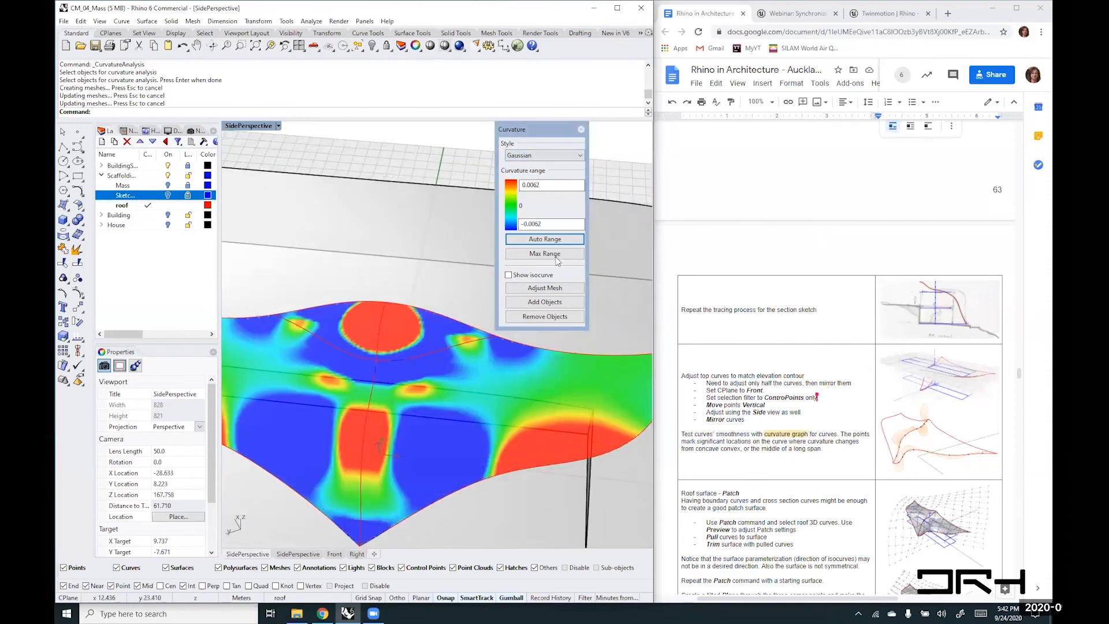
{"action": "left_click", "coordinate": [552, 239]}
{"action": "right_click_drag", "start_coordinate": [421, 362], "coordinate": [390, 383]}
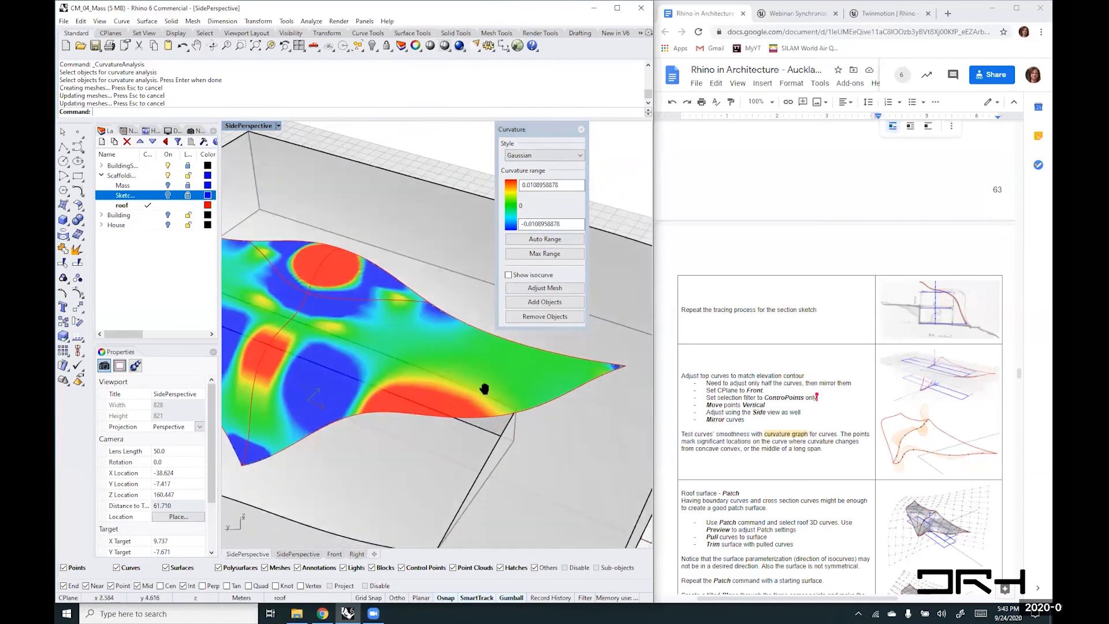
{"action": "right_click_drag", "start_coordinate": [485, 388], "coordinate": [275, 283]}
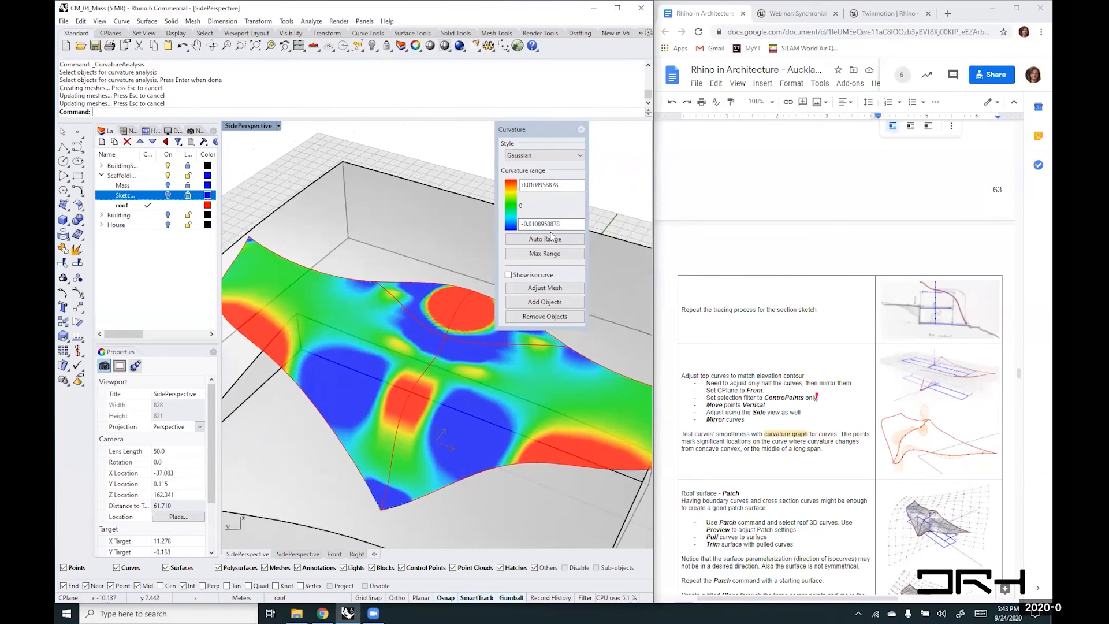
{"action": "left_click_drag", "start_coordinate": [531, 224], "coordinate": [550, 226]}
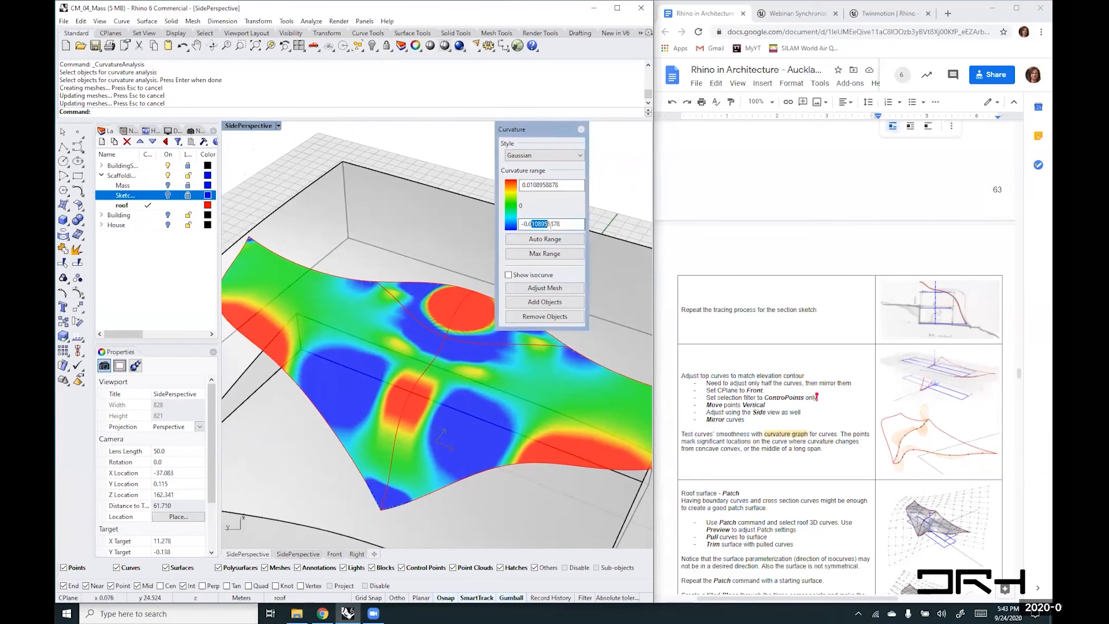
{"action": "left_click", "coordinate": [550, 225]}
- Examine the roof's Gaussian curvature for symmetry and abrupt changes, especially around the central bump, inner cross curves and front edges
{"action": "right_click_drag", "start_coordinate": [514, 463], "coordinate": [606, 437]}
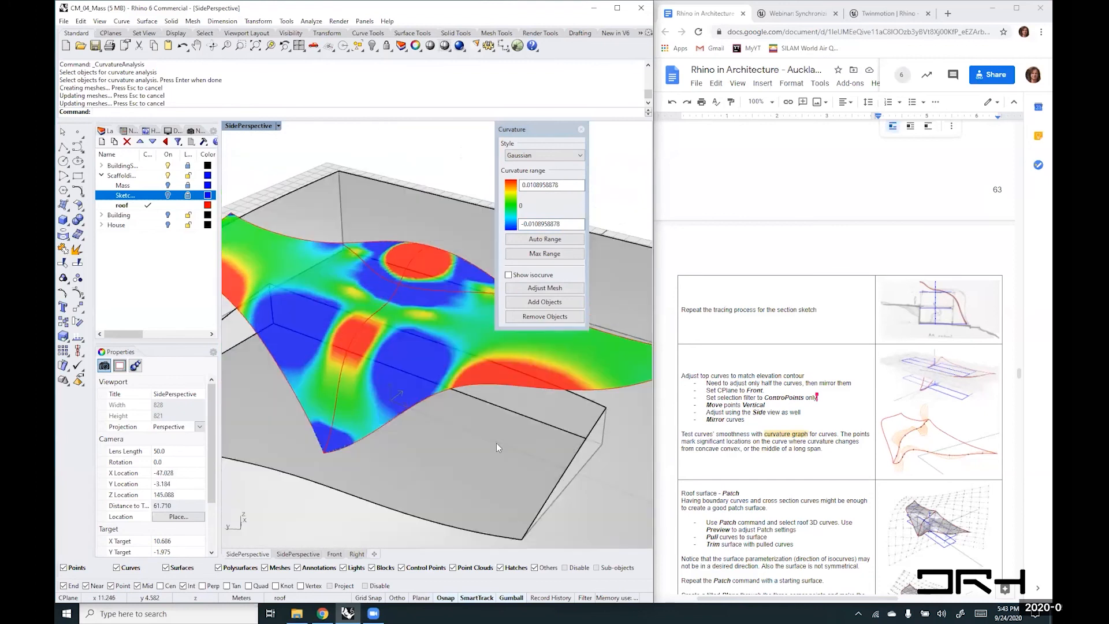
{"action": "right_click_drag", "start_coordinate": [457, 441], "coordinate": [397, 410]}
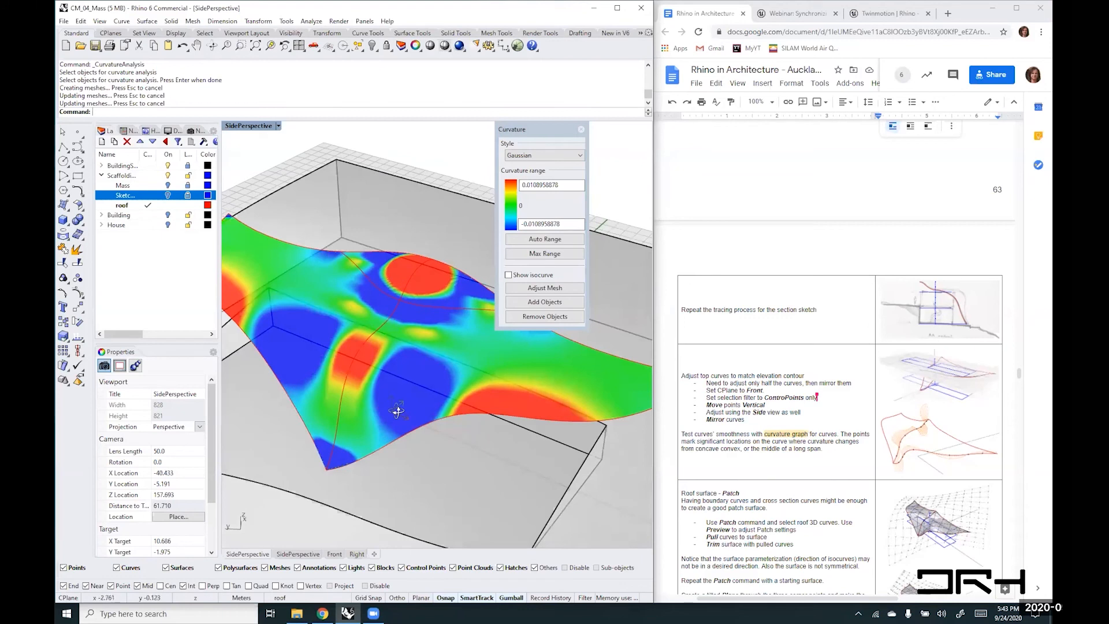
{"action": "right_click_drag", "start_coordinate": [335, 358], "coordinate": [439, 321]}
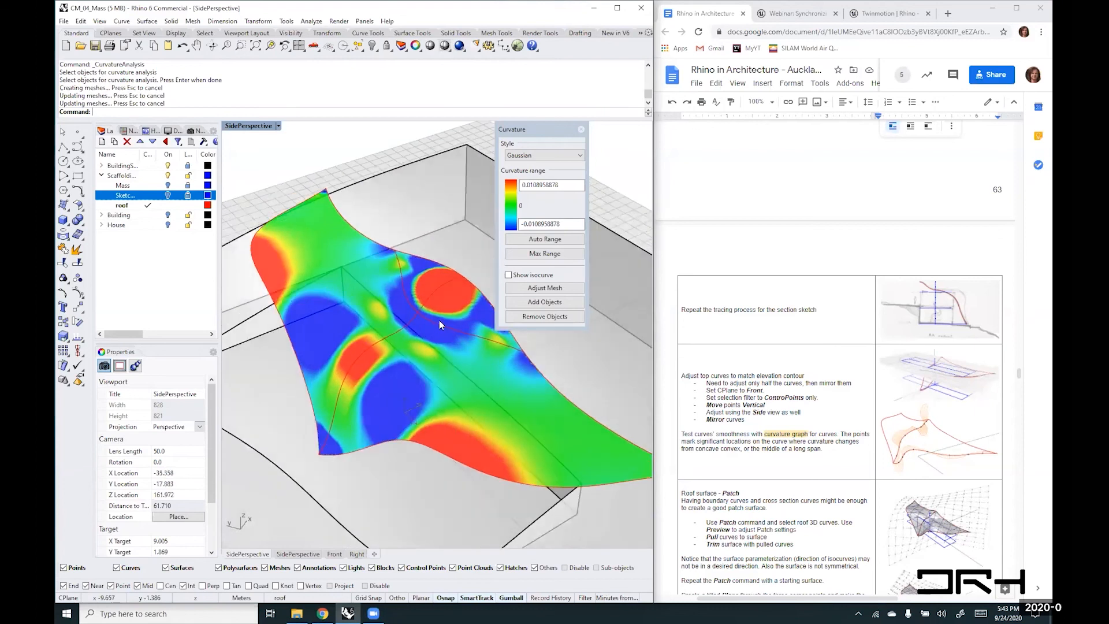
{"action": "right_click_drag", "start_coordinate": [362, 317], "coordinate": [347, 298]}
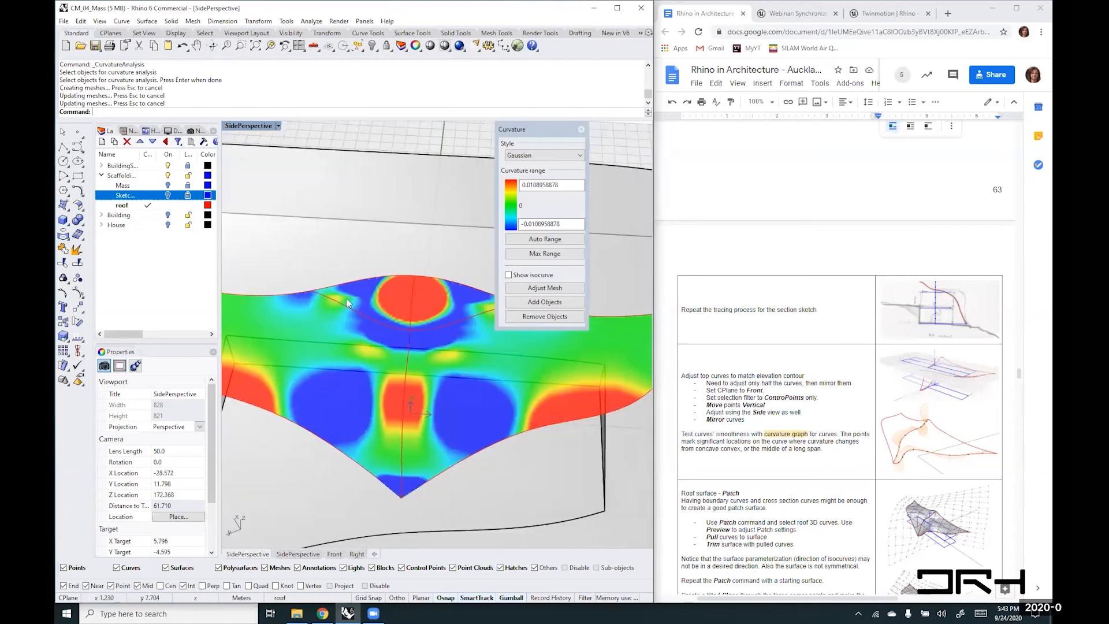
{"action": "scroll", "coordinate": [323, 306], "scroll_direction": "up", "scroll_amount": 5}
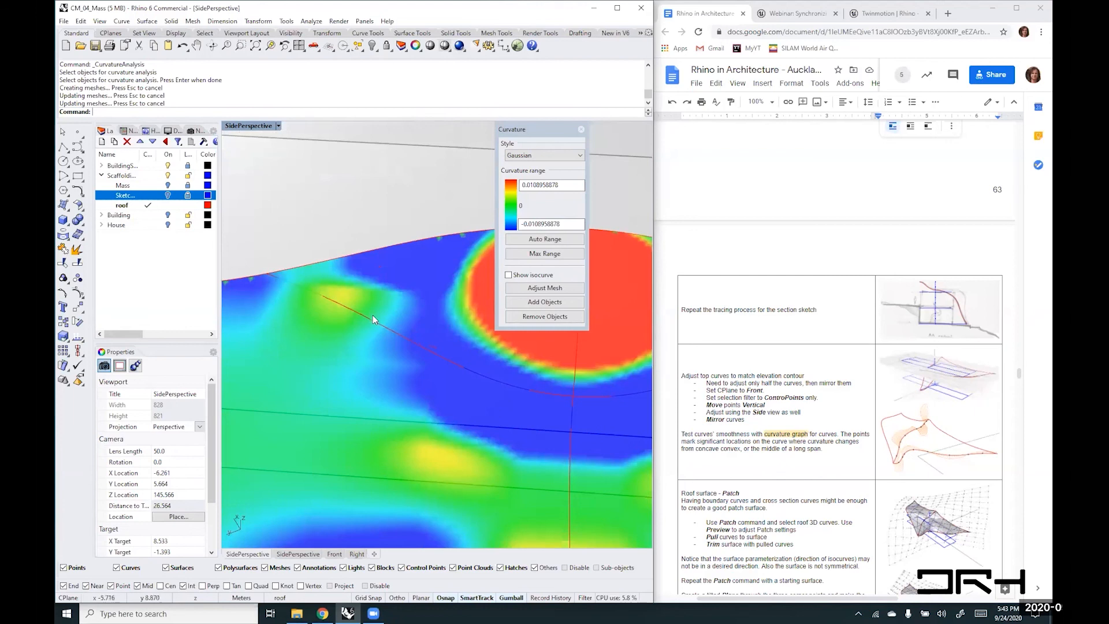
{"action": "scroll", "coordinate": [372, 314], "scroll_direction": "down", "scroll_amount": 3}
{"action": "scroll", "coordinate": [316, 325], "scroll_direction": "down", "scroll_amount": 4}
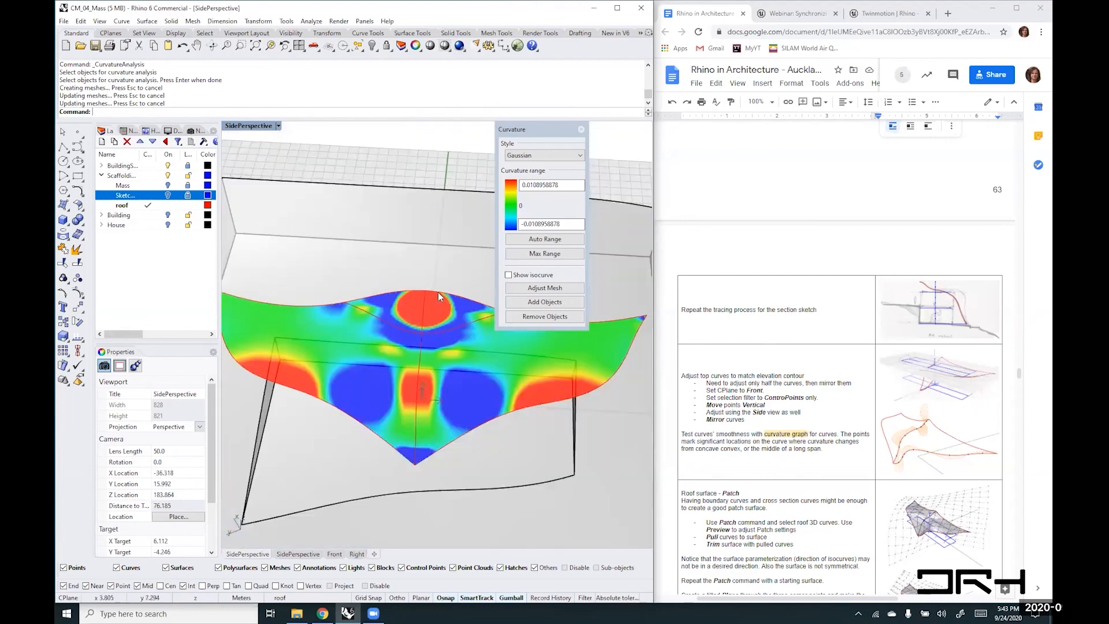
{"action": "right_click_drag", "start_coordinate": [508, 404], "coordinate": [371, 252]}
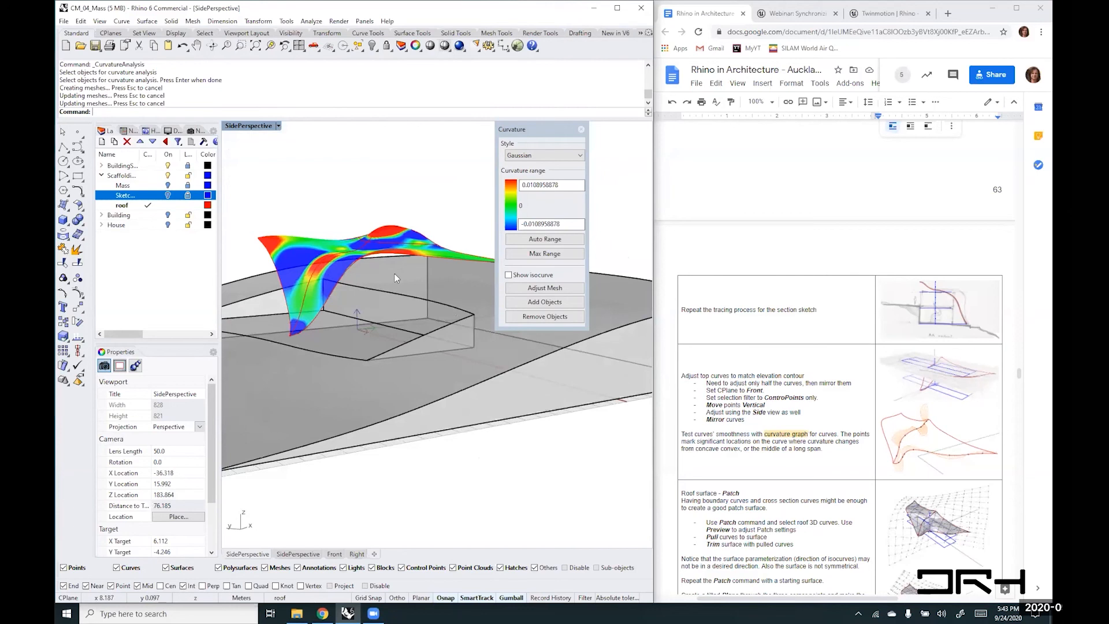
{"action": "right_click_drag", "start_coordinate": [329, 340], "coordinate": [356, 350]}
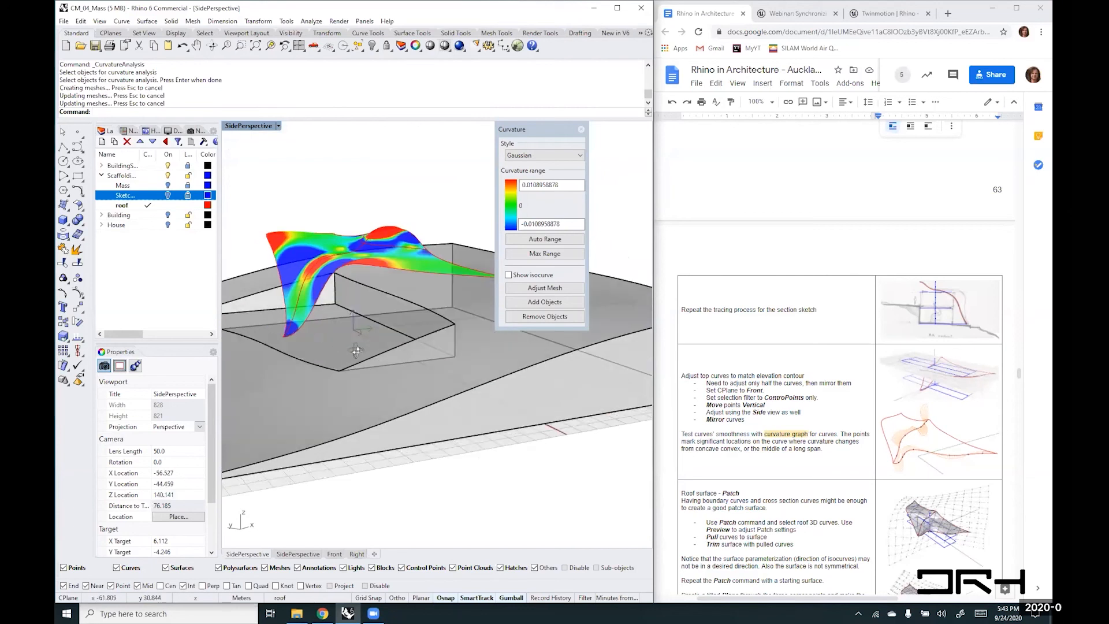
{"action": "scroll", "coordinate": [356, 351], "scroll_direction": "up", "scroll_amount": 2}
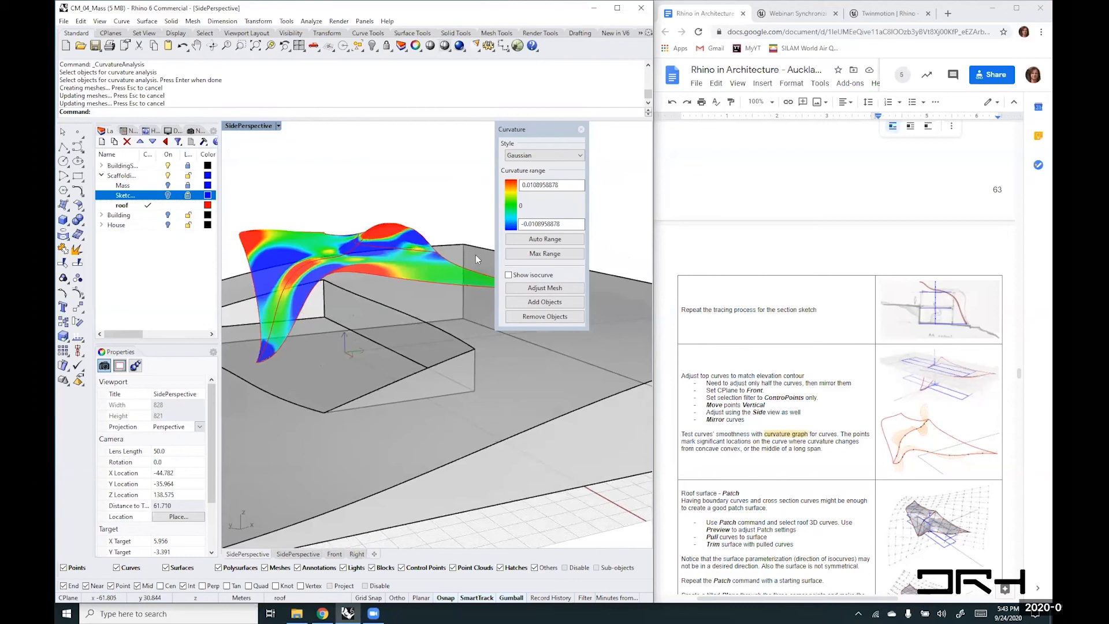
{"action": "scroll", "coordinate": [476, 260], "scroll_direction": "up", "scroll_amount": 4}
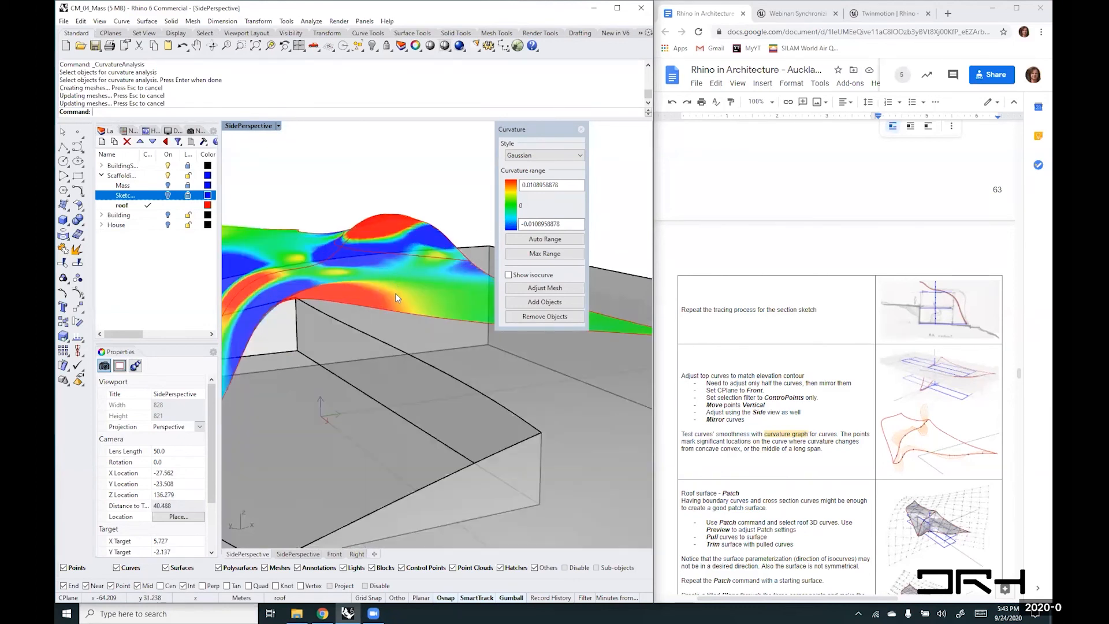
{"action": "right_click_drag", "start_coordinate": [393, 298], "coordinate": [388, 351]}
{"action": "scroll", "coordinate": [388, 351], "scroll_direction": "down", "scroll_amount": 4}
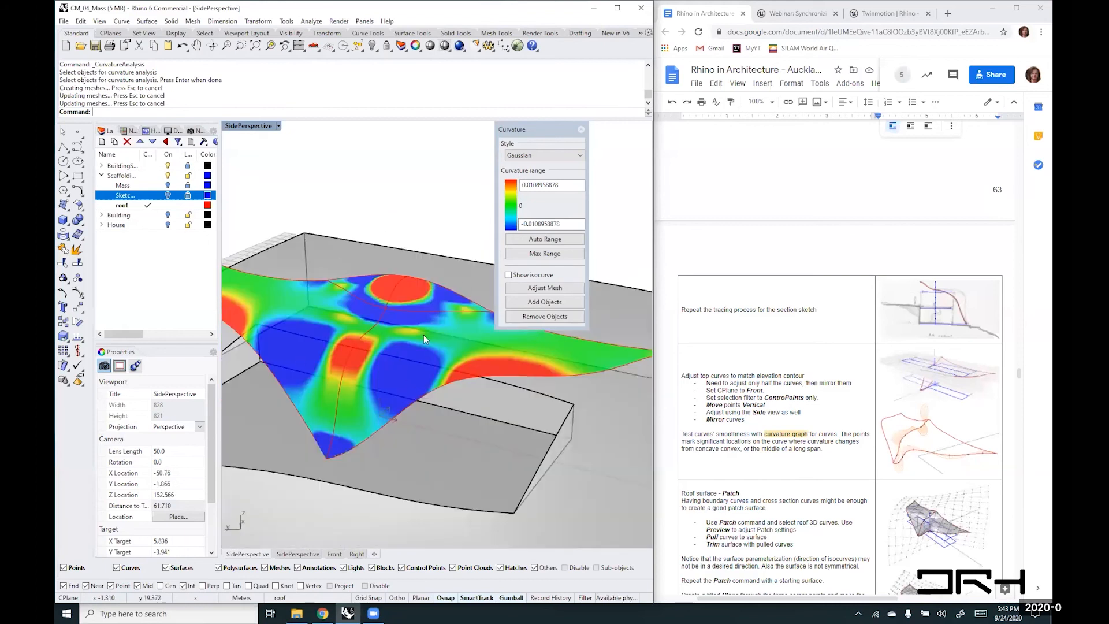
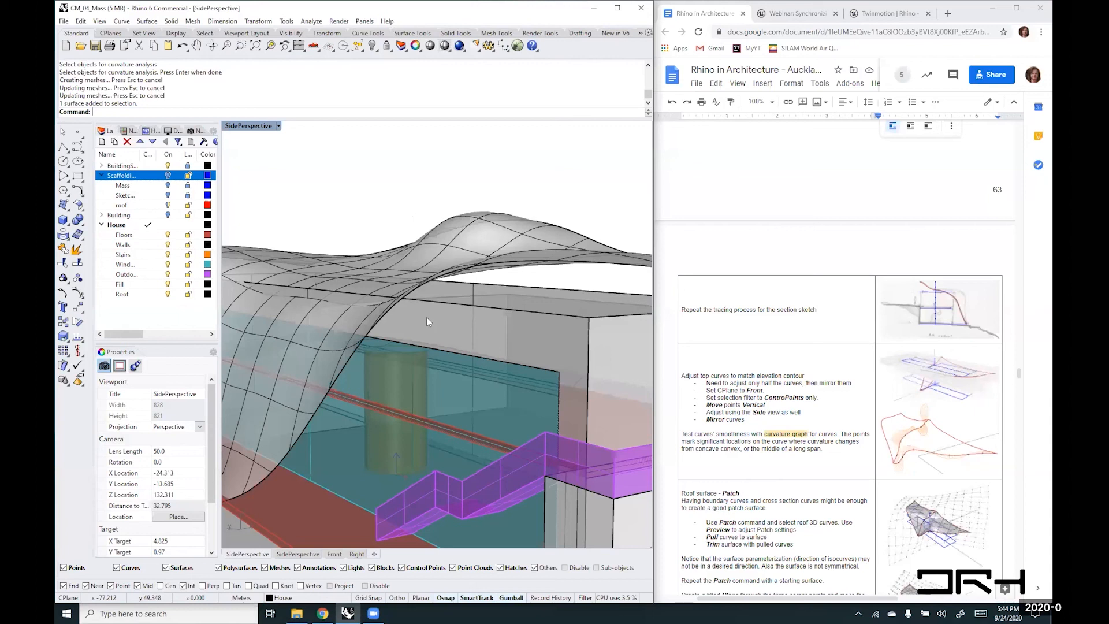
- Try to extend the top edge of the joined house walls beneath the roof with ExtendSrf
{"action": "right_click_drag", "start_coordinate": [426, 317], "coordinate": [427, 313]}
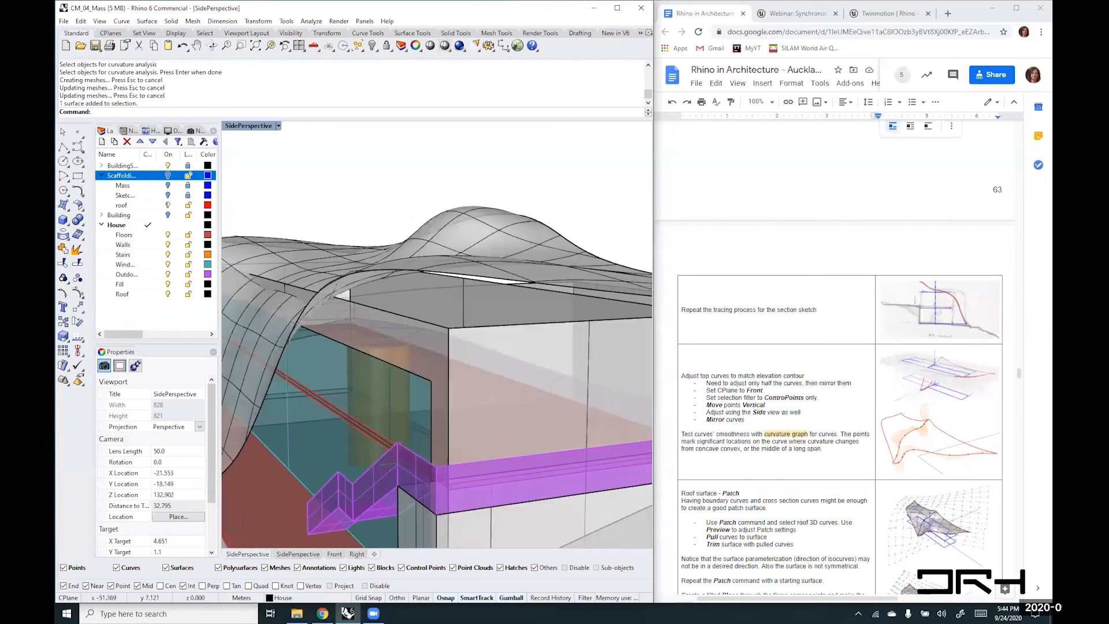
{"action": "scroll", "coordinate": [312, 297], "scroll_direction": "up", "scroll_amount": 2}
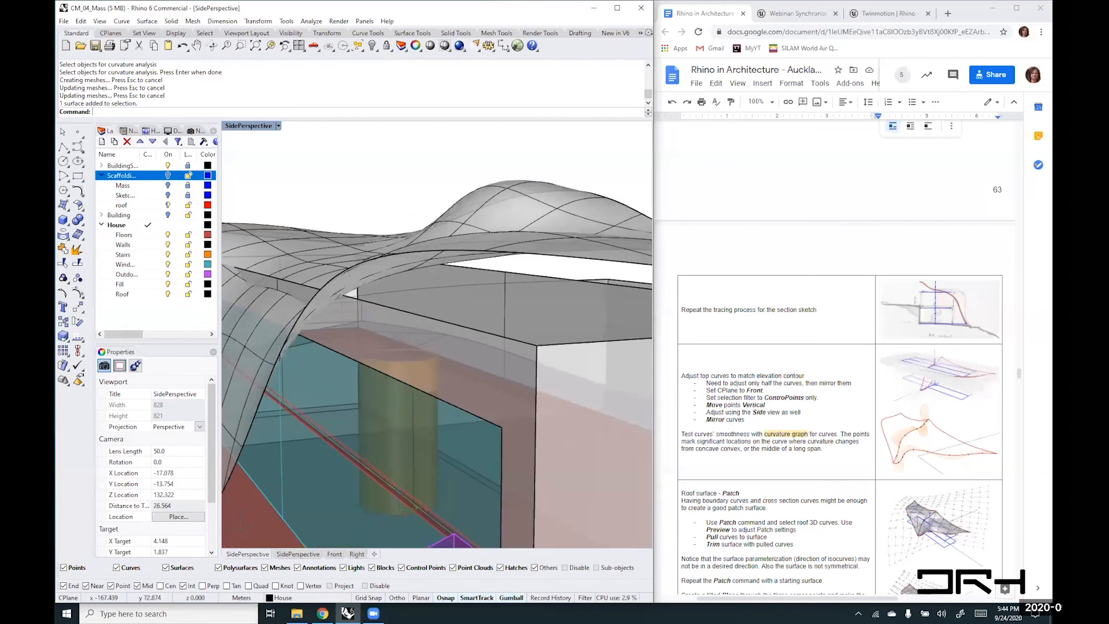
{"action": "type", "text": "E"}
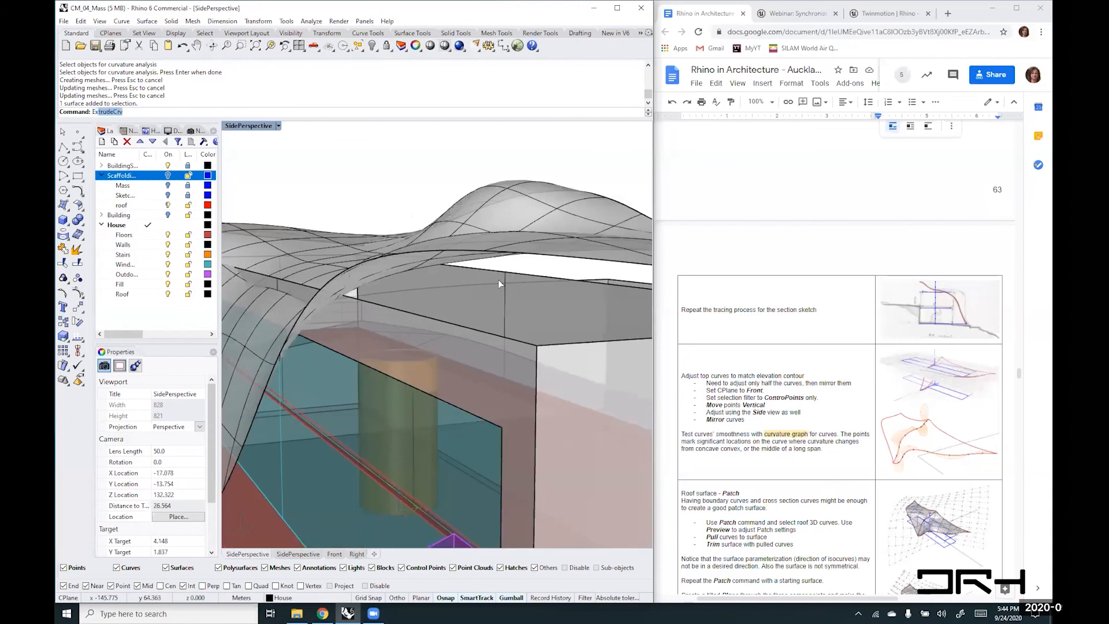
{"action": "type", "text": "xtendSrf"}
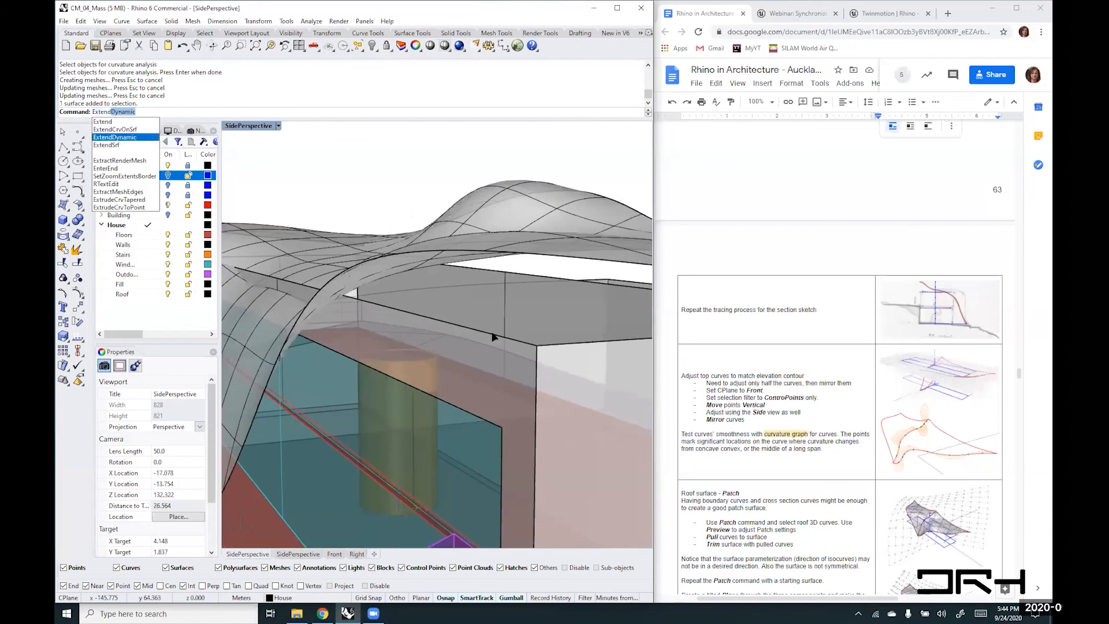
{"action": "key", "text": "Return"}
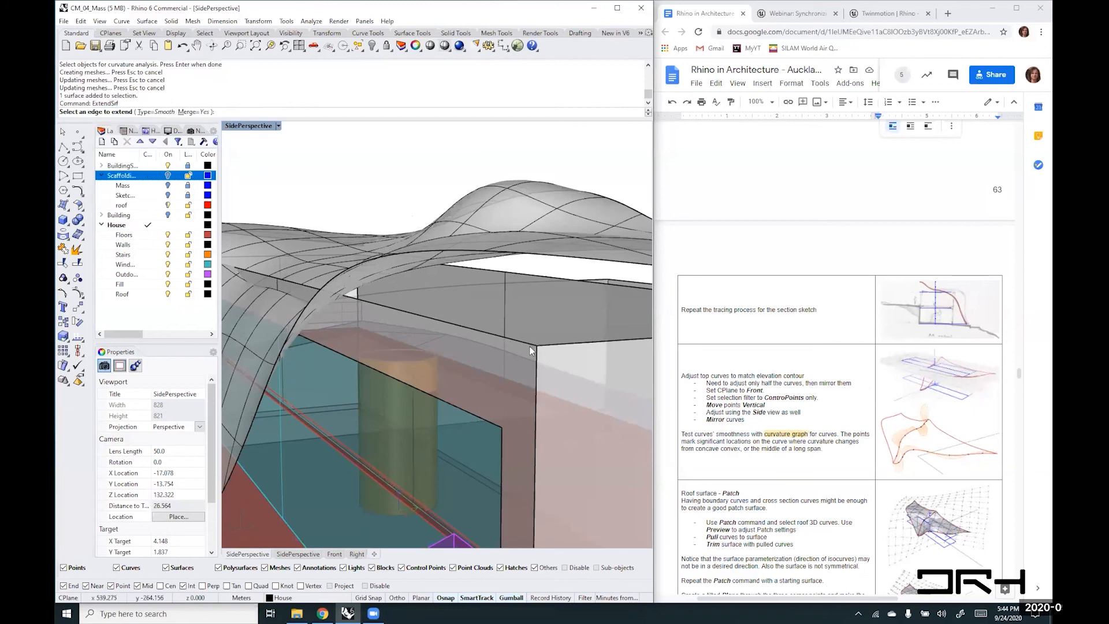
- Explode the house walls polysurface into separate surfaces
{"action": "left_click", "coordinate": [534, 286]}
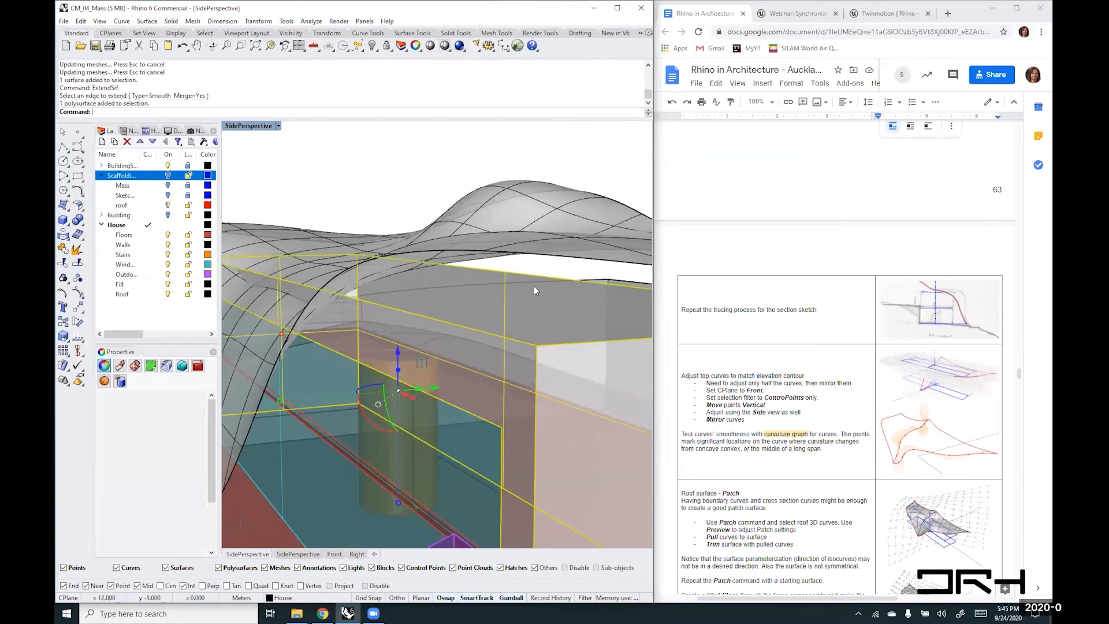
{"action": "type", "text": "Explode"}
{"action": "key", "text": "Return"}
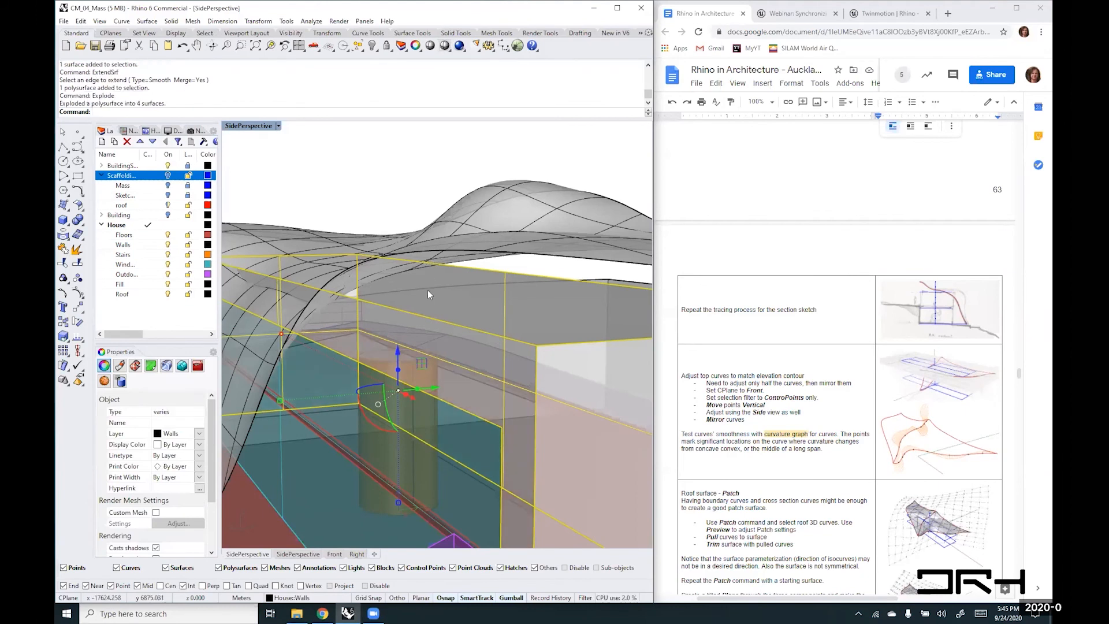
{"action": "key", "text": "Escape"}
- Try to extend the top edge of the front wall surface with ExtendSrf, and undo the explode of the house walls
{"action": "scroll", "coordinate": [433, 283], "scroll_direction": "down", "scroll_amount": 4}
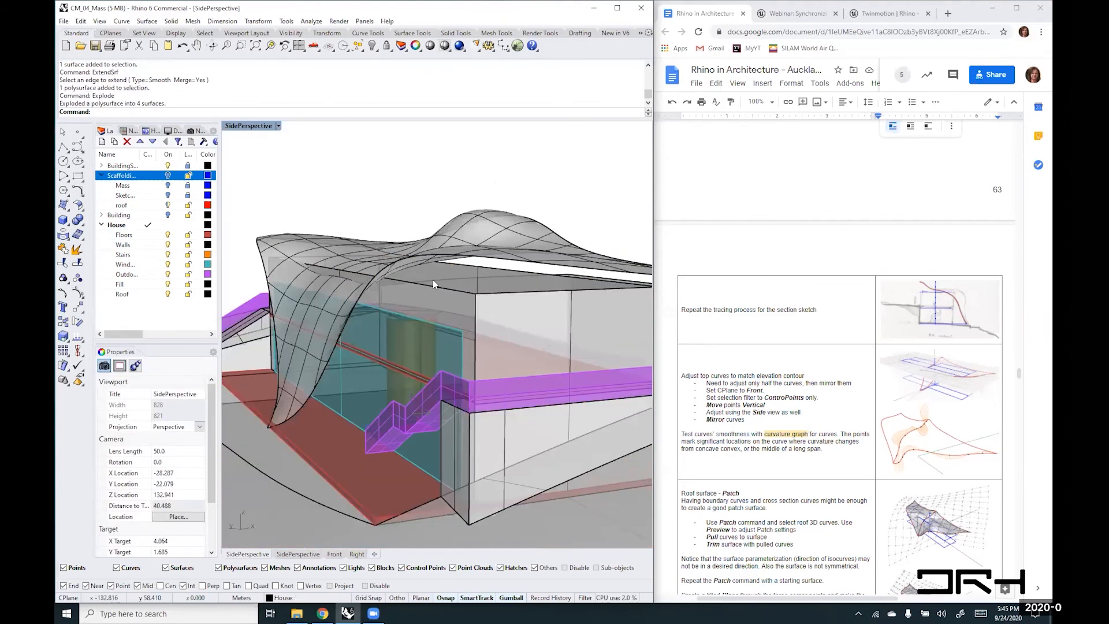
{"action": "scroll", "coordinate": [426, 290], "scroll_direction": "up", "scroll_amount": 4}
{"action": "right_click", "coordinate": [389, 113]}
{"action": "left_click", "coordinate": [442, 211]}
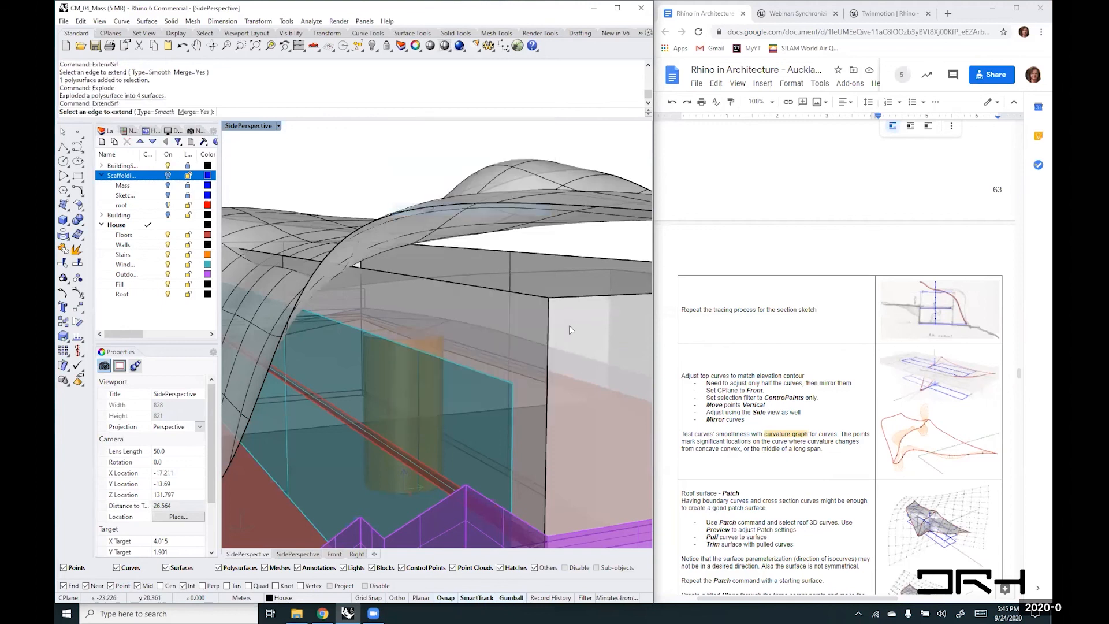
{"action": "left_click", "coordinate": [533, 294]}
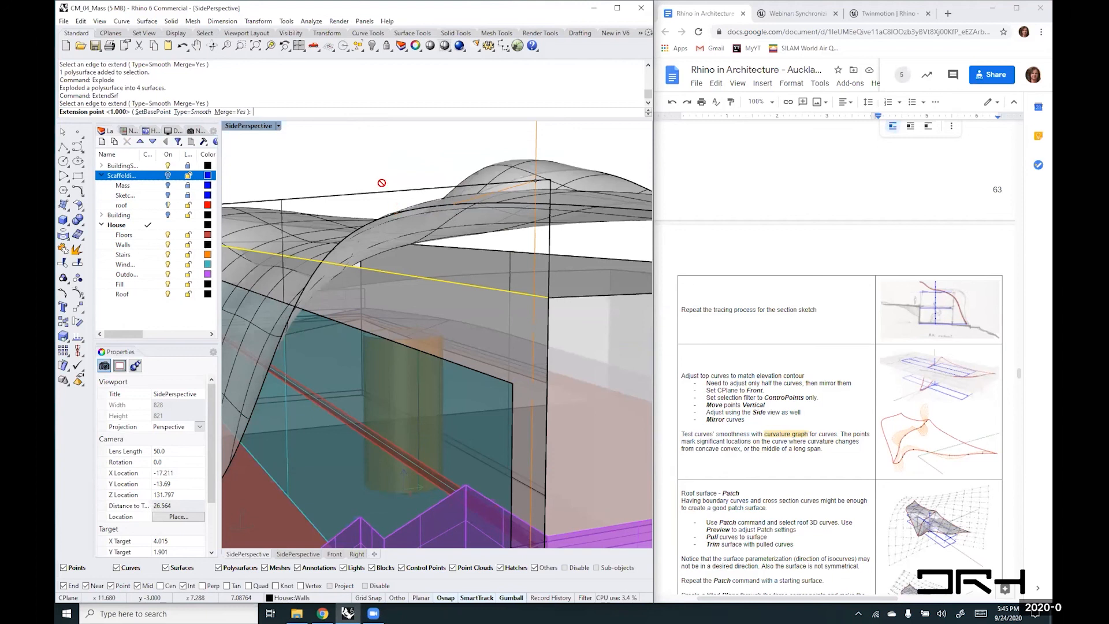
{"action": "scroll", "coordinate": [339, 213], "scroll_direction": "down", "scroll_amount": 5}
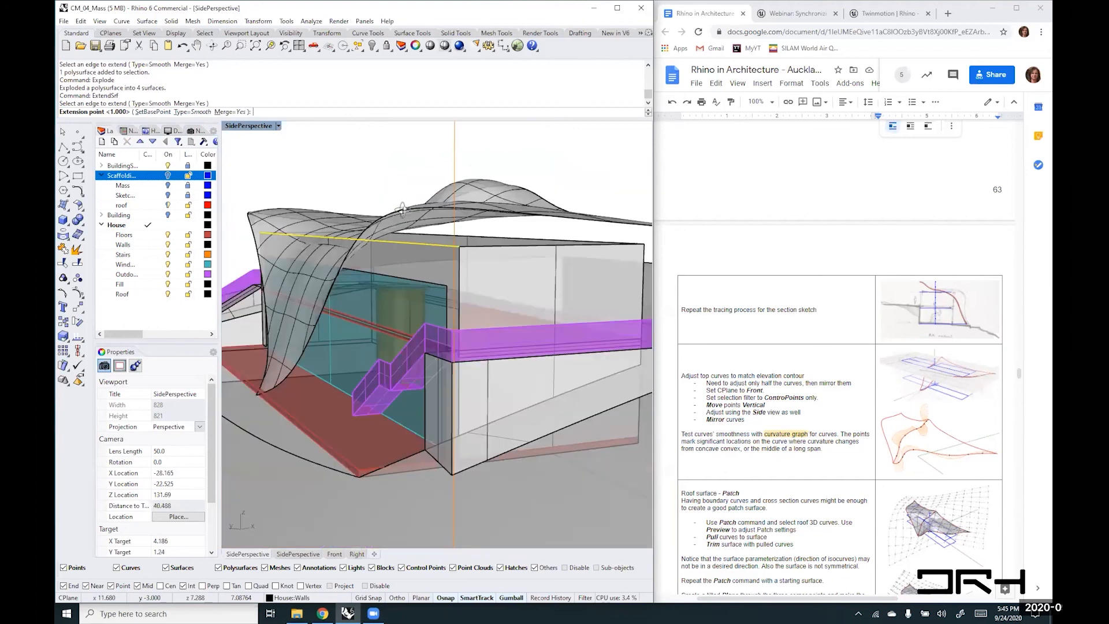
{"action": "right_click_drag", "start_coordinate": [406, 192], "coordinate": [379, 216]}
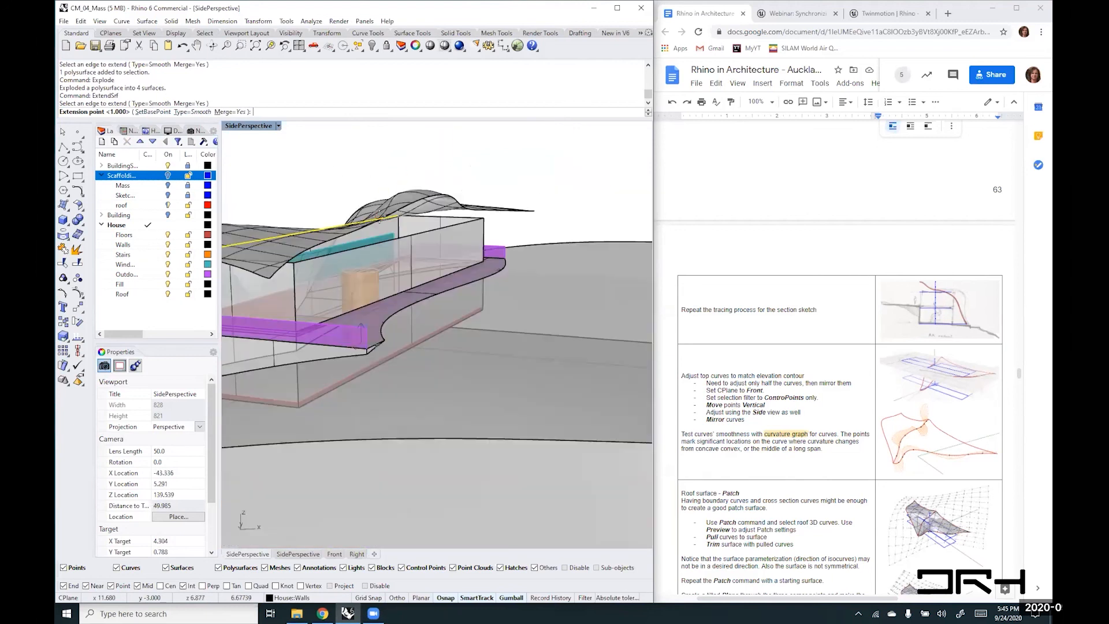
{"action": "right_click_drag", "start_coordinate": [428, 352], "coordinate": [375, 348]}
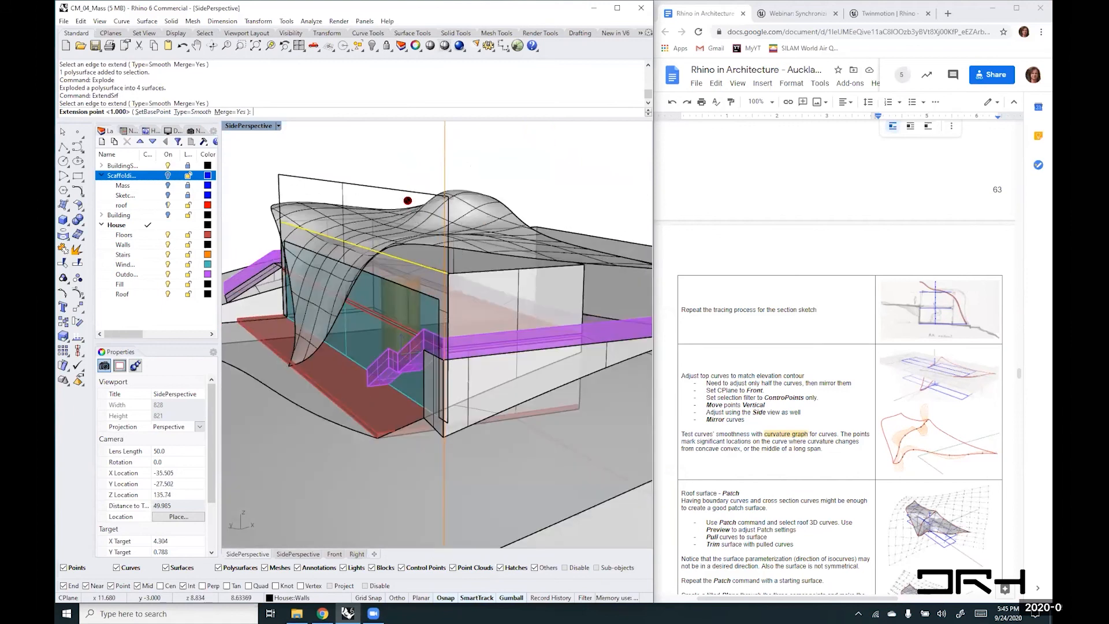
{"action": "key", "text": "Escape"}
{"action": "key", "text": "ctrl+z"}
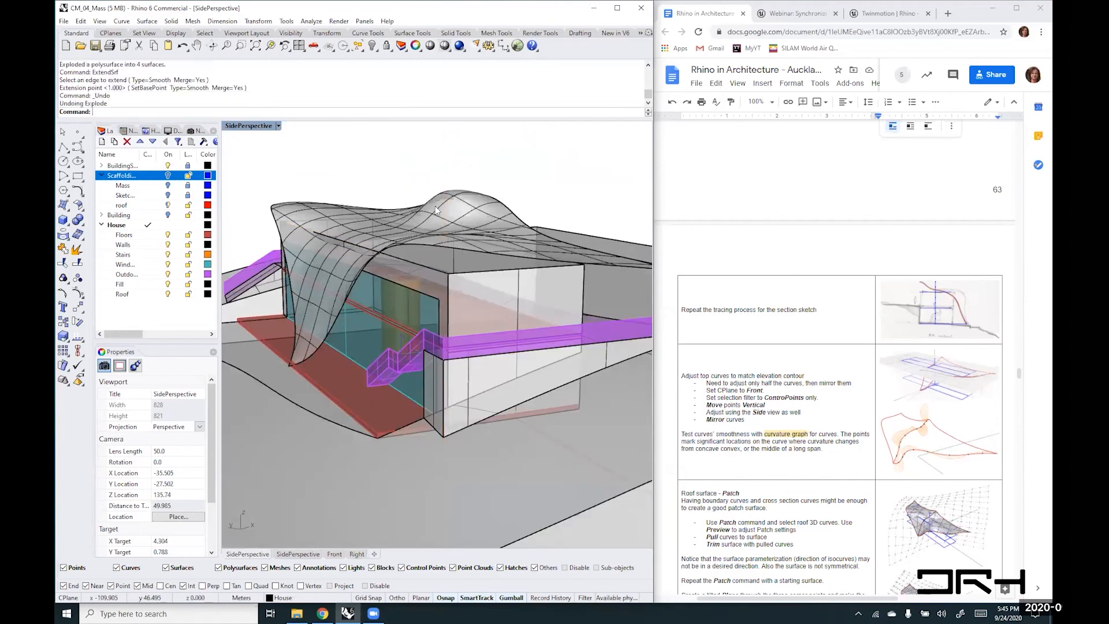
- Move the four top edges of the joined house walls vertically upward until the walls rise entirely above the curved roof
{"action": "scroll", "coordinate": [464, 272], "scroll_direction": "up", "scroll_amount": 4}
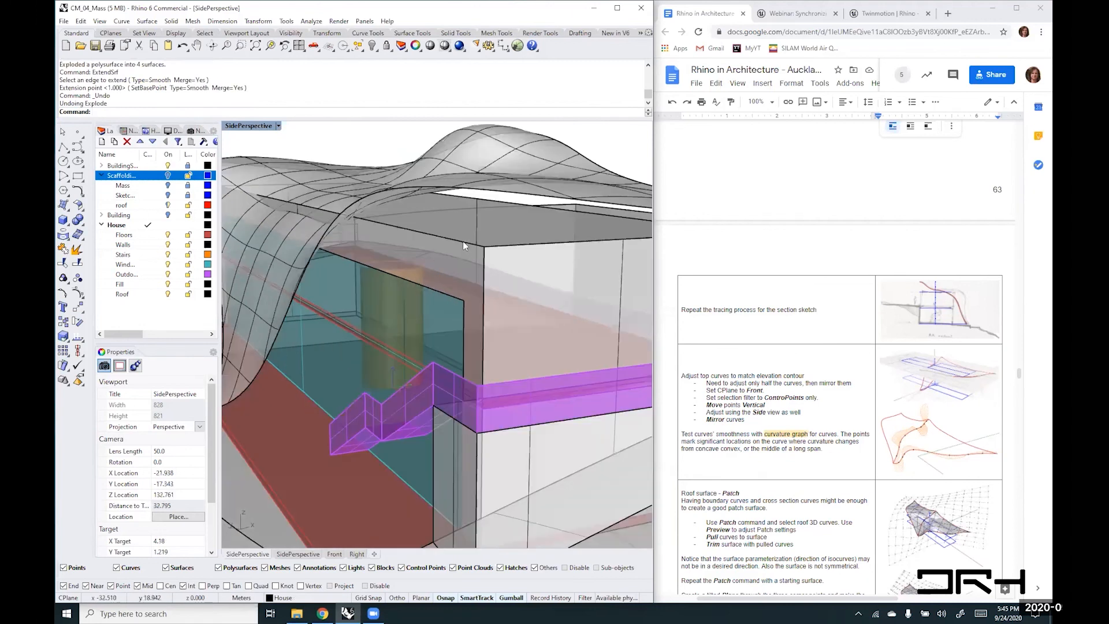
{"action": "left_click", "coordinate": [456, 240], "text": "ctrl+shift"}
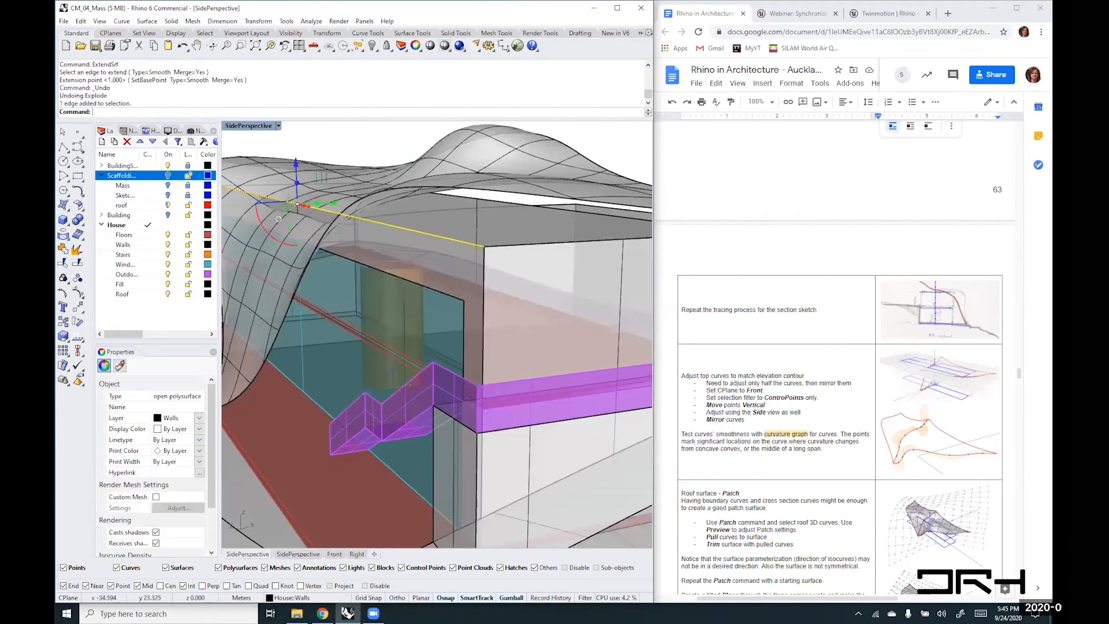
{"action": "left_click", "coordinate": [508, 245], "text": "ctrl+shift"}
{"action": "left_click", "coordinate": [513, 203], "text": "ctrl+shift"}
{"action": "scroll", "coordinate": [511, 224], "scroll_direction": "down", "scroll_amount": 7}
{"action": "right_click_drag", "start_coordinate": [541, 225], "coordinate": [641, 245]}
{"action": "right_click_drag", "start_coordinate": [383, 216], "coordinate": [413, 218]}
{"action": "scroll", "coordinate": [388, 207], "scroll_direction": "up", "scroll_amount": 5}
{"action": "scroll", "coordinate": [389, 231], "scroll_direction": "up", "scroll_amount": 3}
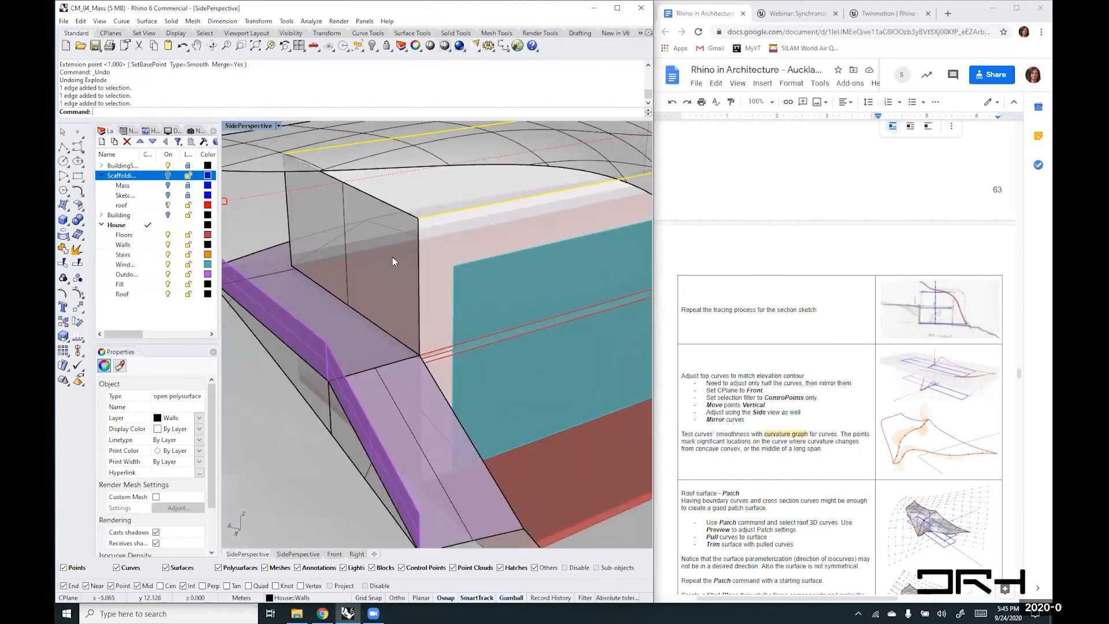
{"action": "left_click", "coordinate": [370, 194], "text": "ctrl+shift"}
{"action": "scroll", "coordinate": [353, 248], "scroll_direction": "down", "scroll_amount": 4}
{"action": "scroll", "coordinate": [454, 178], "scroll_direction": "down", "scroll_amount": 5}
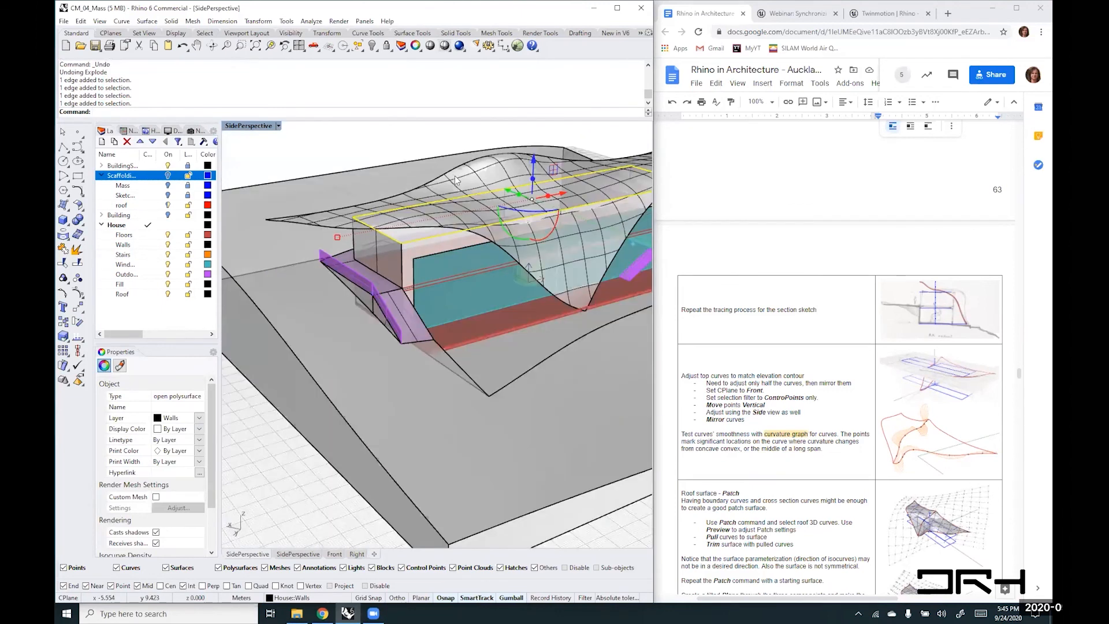
{"action": "right_click_drag", "start_coordinate": [543, 182], "coordinate": [460, 176]}
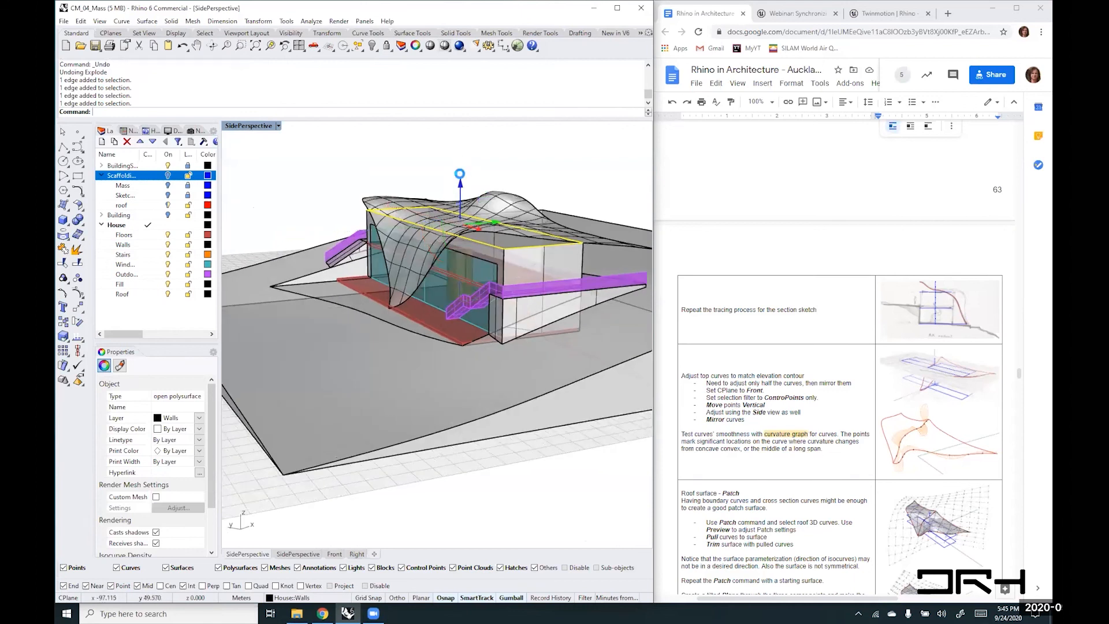
{"action": "left_click_drag", "start_coordinate": [460, 181], "coordinate": [569, 184]}
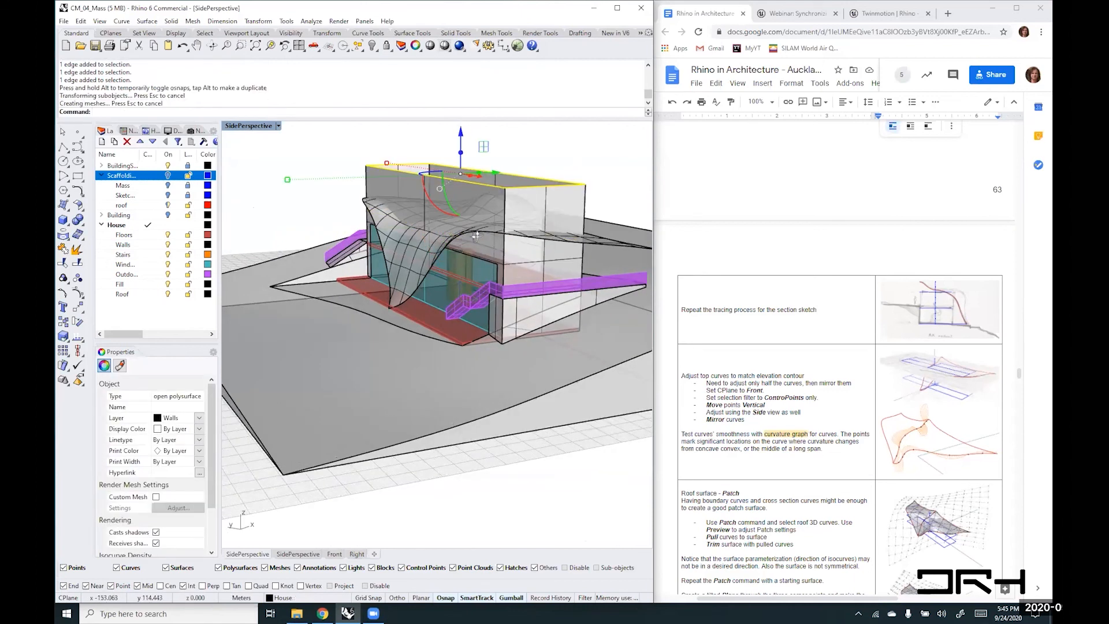
- Trim away the part of the house walls above the roof, using the curved roof surface as the cutting object
{"action": "right_click_drag", "start_coordinate": [501, 235], "coordinate": [399, 258]}
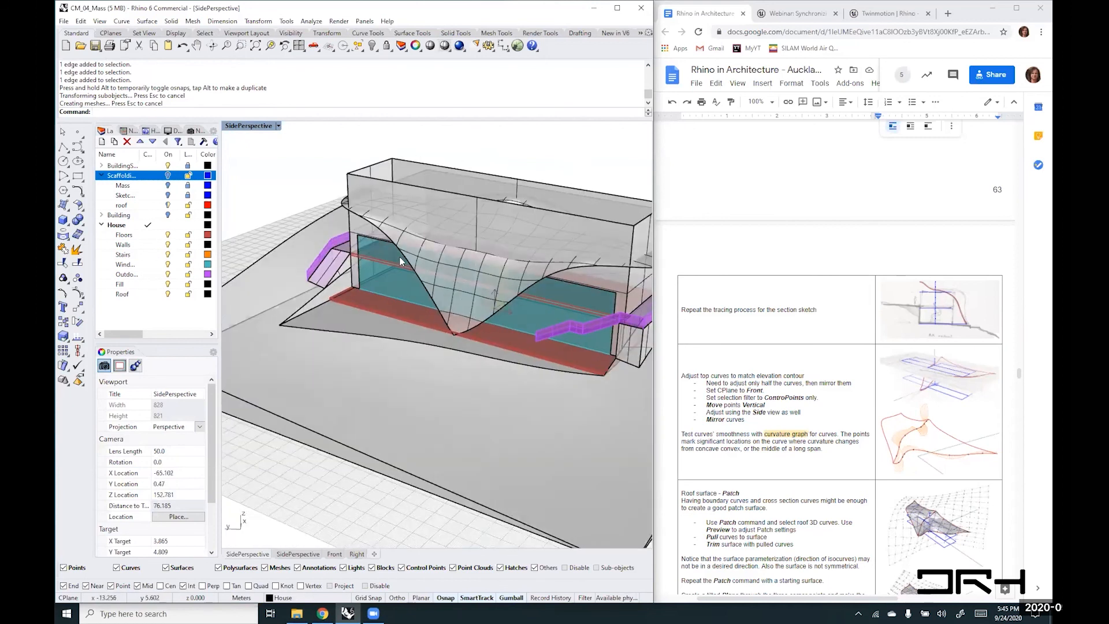
{"action": "type", "text": "Trim"}
{"action": "key", "text": "Return"}
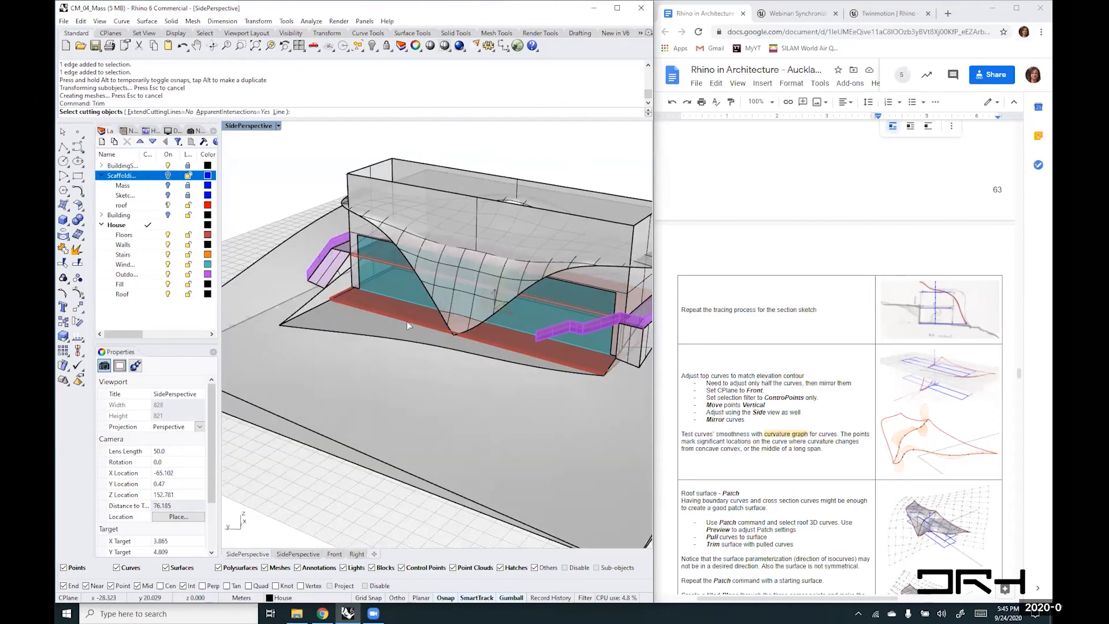
{"action": "scroll", "coordinate": [400, 320], "scroll_direction": "up", "scroll_amount": 5}
{"action": "left_click", "coordinate": [401, 323]}
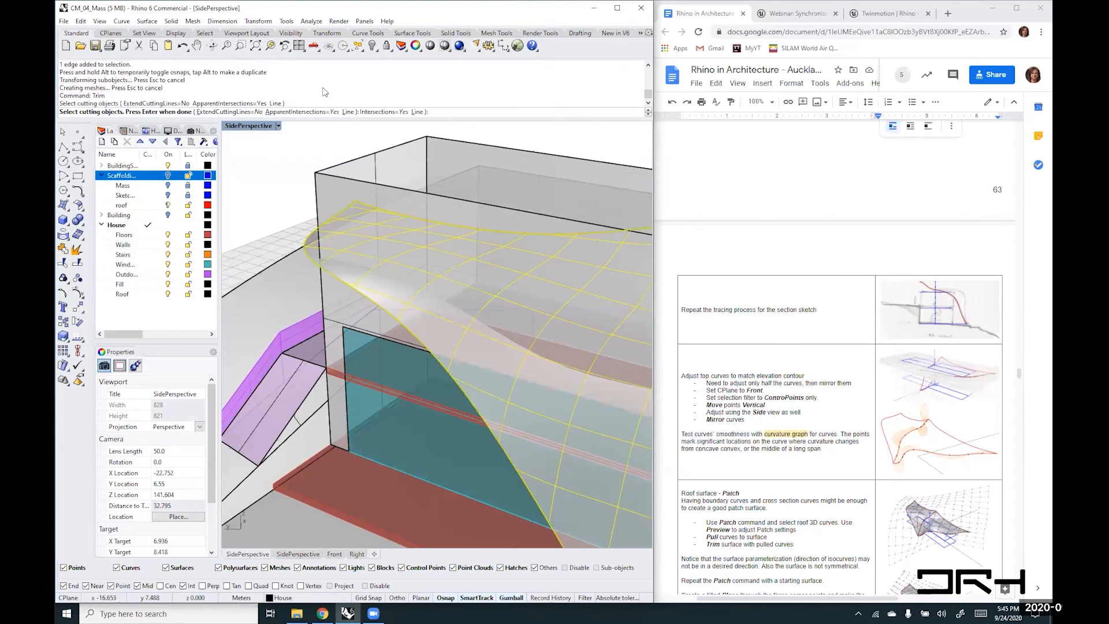
{"action": "key", "text": "Return"}
{"action": "left_click", "coordinate": [317, 166]}
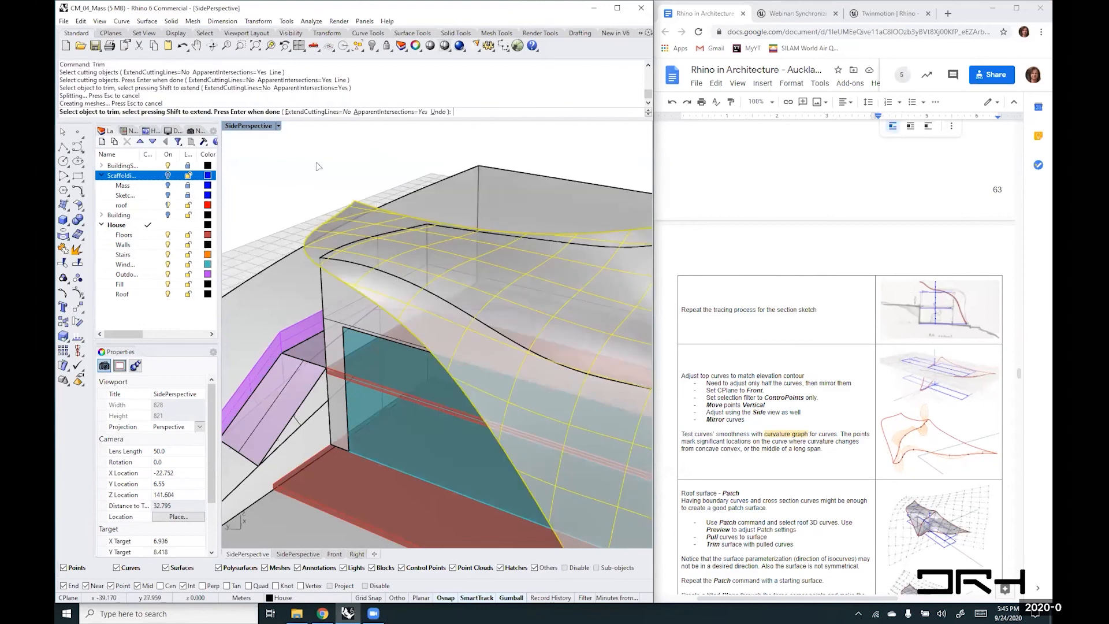
{"action": "scroll", "coordinate": [494, 235], "scroll_direction": "down", "scroll_amount": 6}
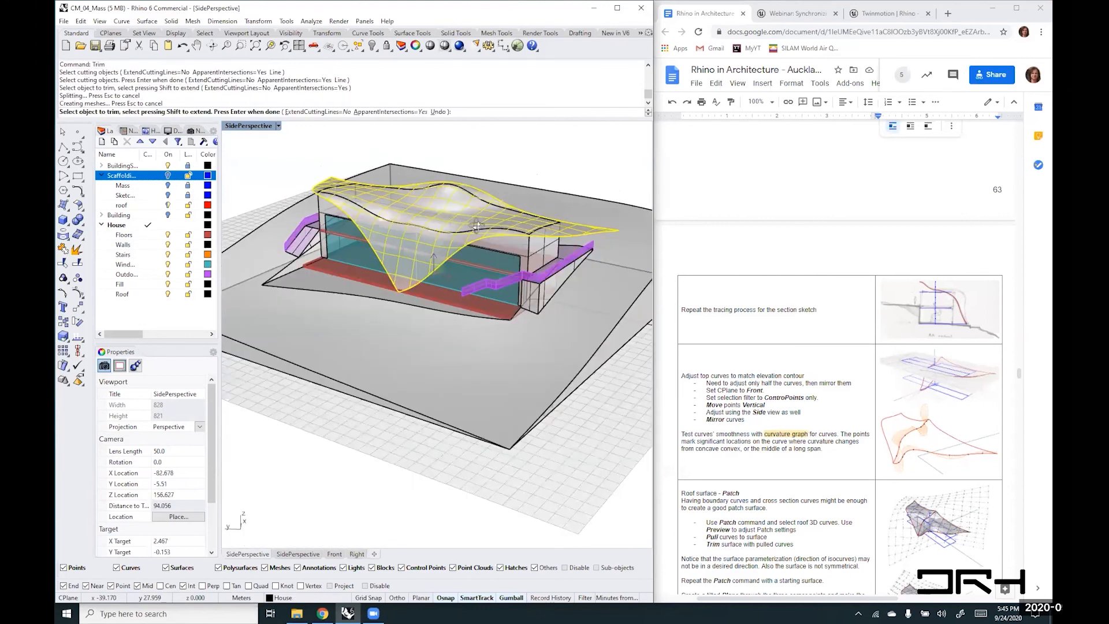
{"action": "right_click_drag", "start_coordinate": [477, 227], "coordinate": [461, 155]}
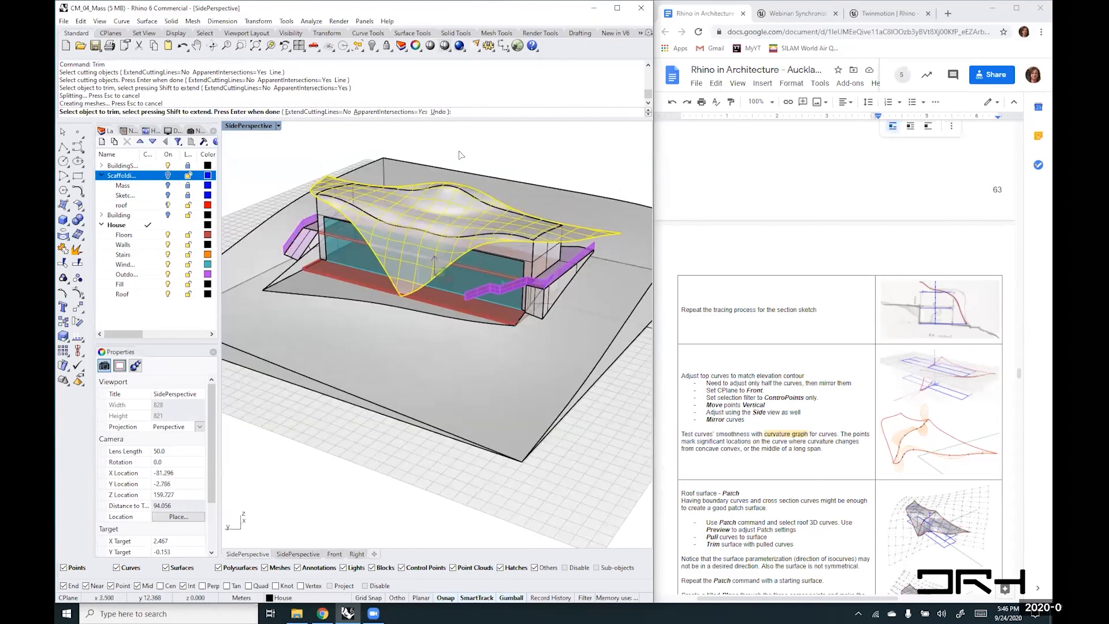
{"action": "key", "text": "Return"}
- Inspect the trimmed walls' area in their attribute user text
{"action": "right_click_drag", "start_coordinate": [502, 330], "coordinate": [528, 228]}
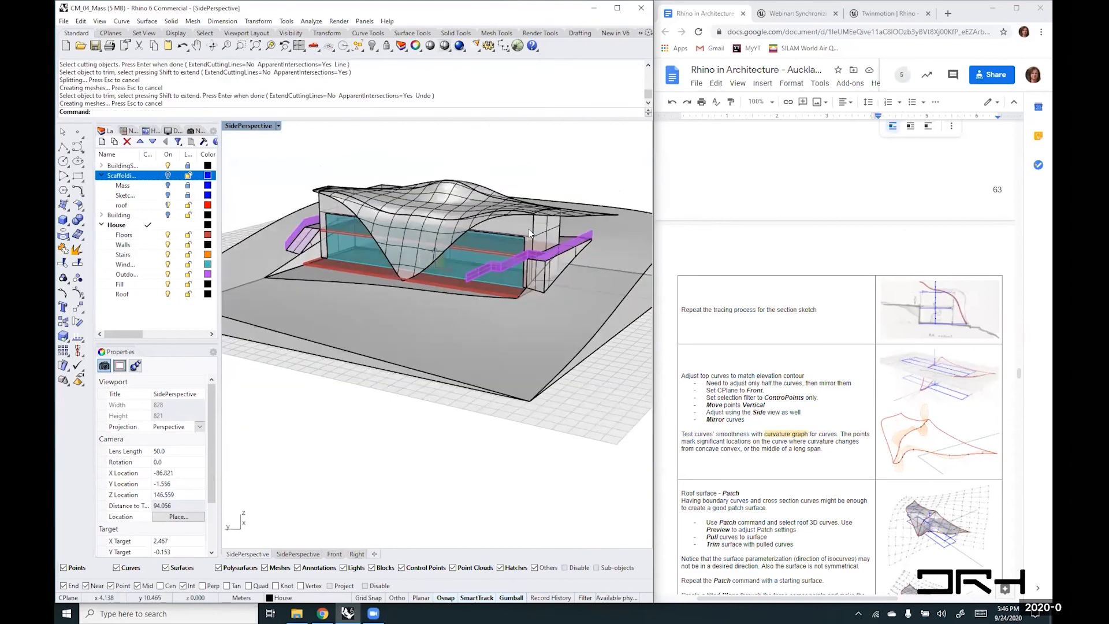
{"action": "left_click", "coordinate": [528, 228]}
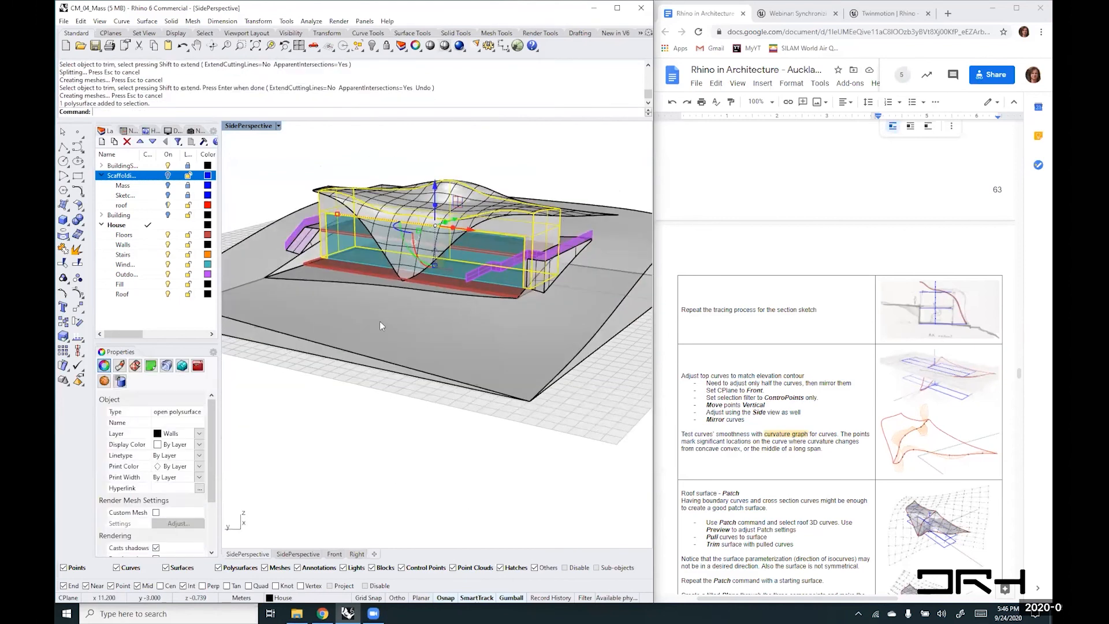
{"action": "left_click", "coordinate": [120, 380]}
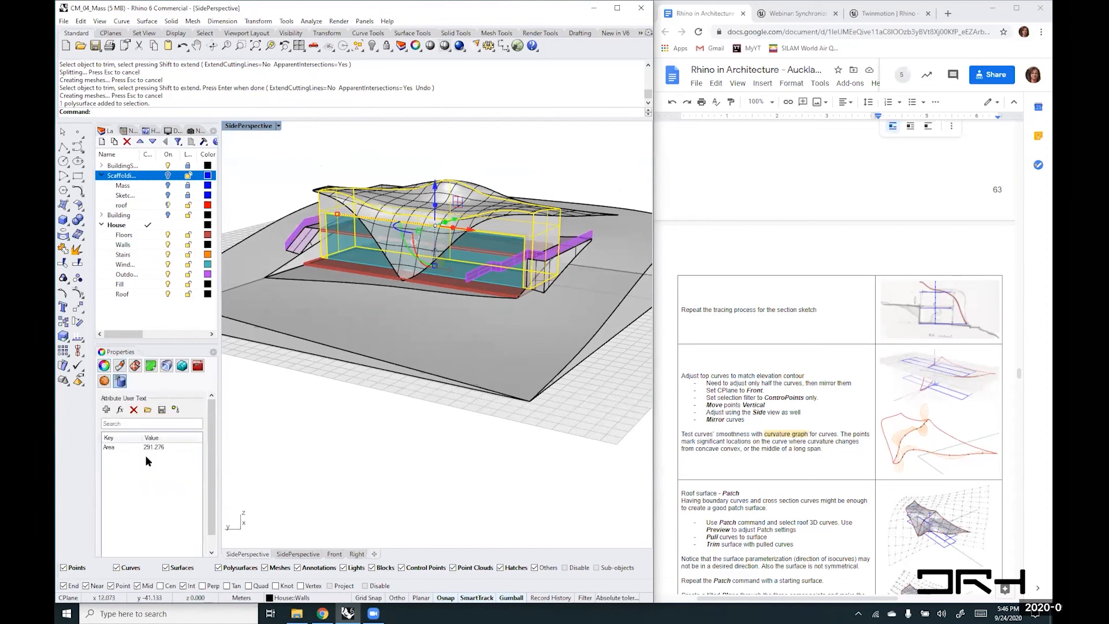
{"action": "left_click", "coordinate": [474, 462]}
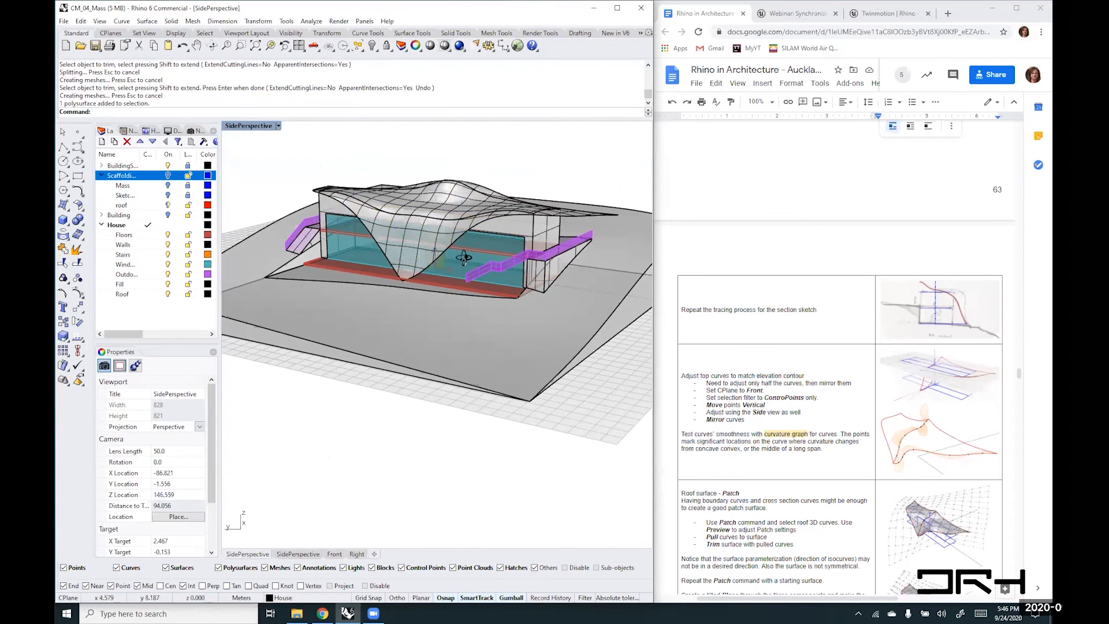
- Set the SidePerspective view's display mode to Rendered and look at the house and roof from above
{"action": "mouse_move", "coordinate": [461, 258]}
{"action": "right_mouse_down"}
{"action": "mouse_move", "coordinate": [422, 260]}
{"action": "mouse_move", "coordinate": [425, 289]}
{"action": "right_mouse_up"}
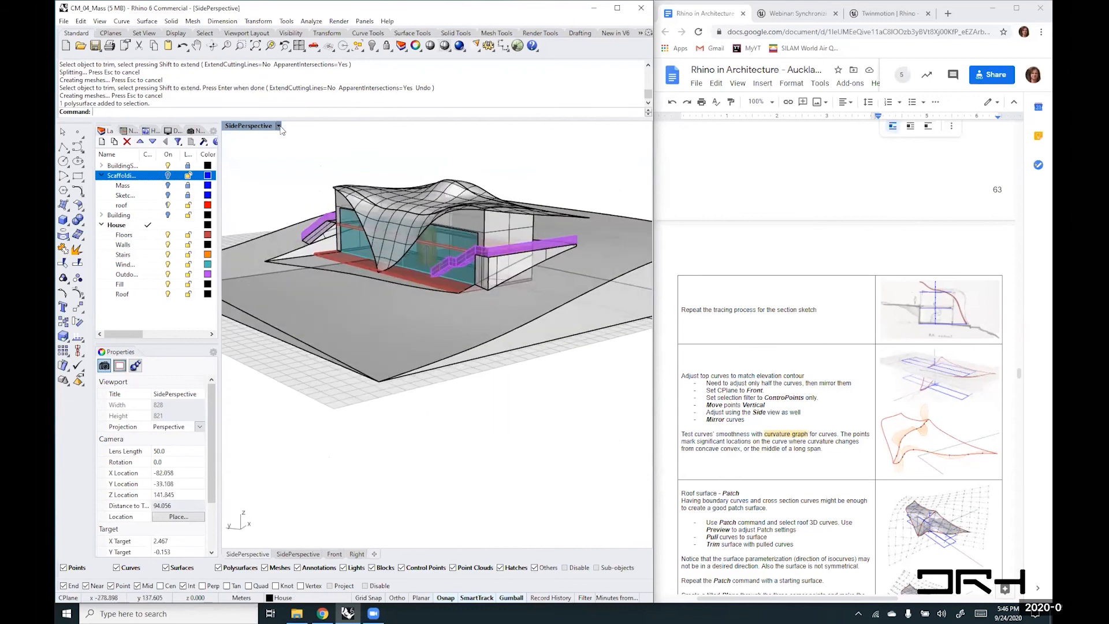
{"action": "left_click", "coordinate": [278, 126]}
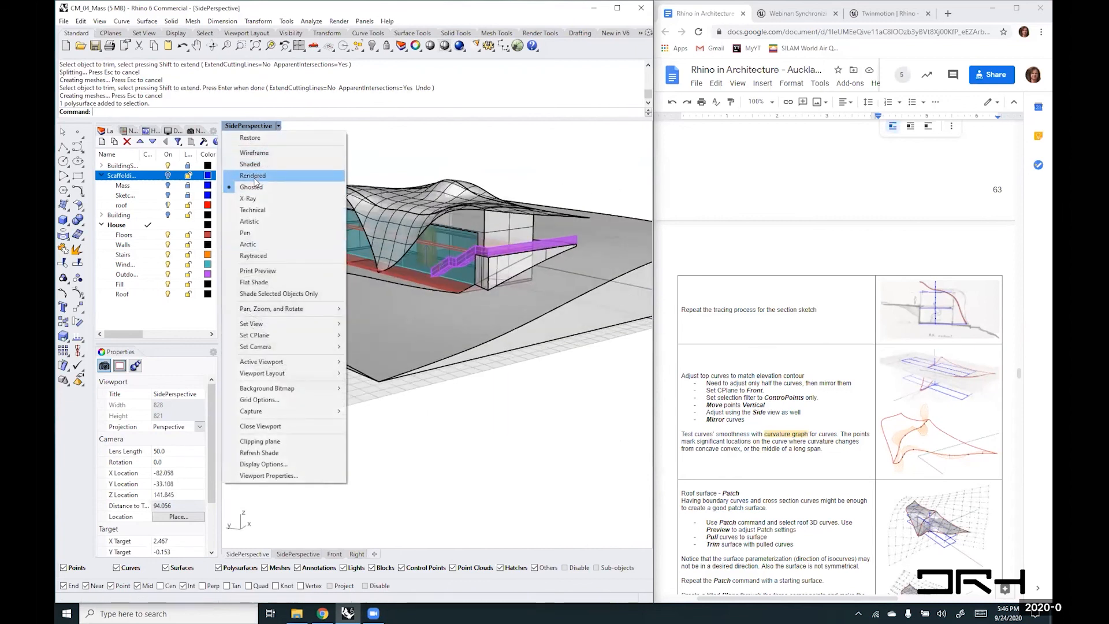
{"action": "left_click", "coordinate": [266, 176]}
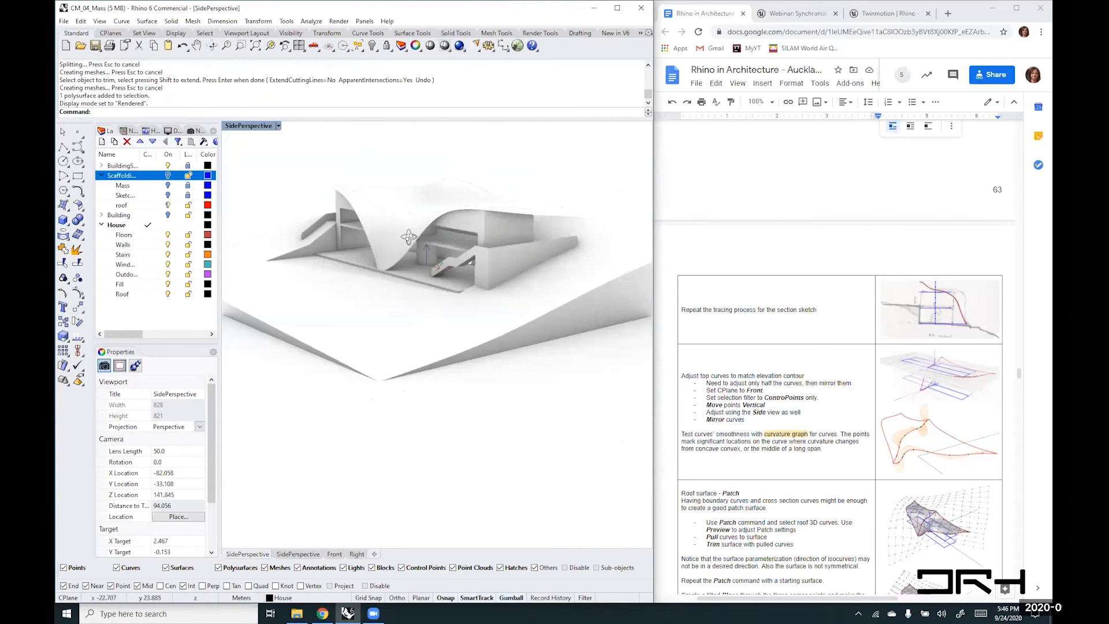
{"action": "mouse_move", "coordinate": [409, 237]}
{"action": "right_mouse_down"}
{"action": "mouse_move", "coordinate": [357, 220]}
{"action": "mouse_move", "coordinate": [376, 206]}
{"action": "mouse_move", "coordinate": [526, 179]}
{"action": "mouse_move", "coordinate": [503, 220]}
{"action": "mouse_move", "coordinate": [465, 248]}
{"action": "mouse_move", "coordinate": [425, 251]}
{"action": "right_mouse_up"}
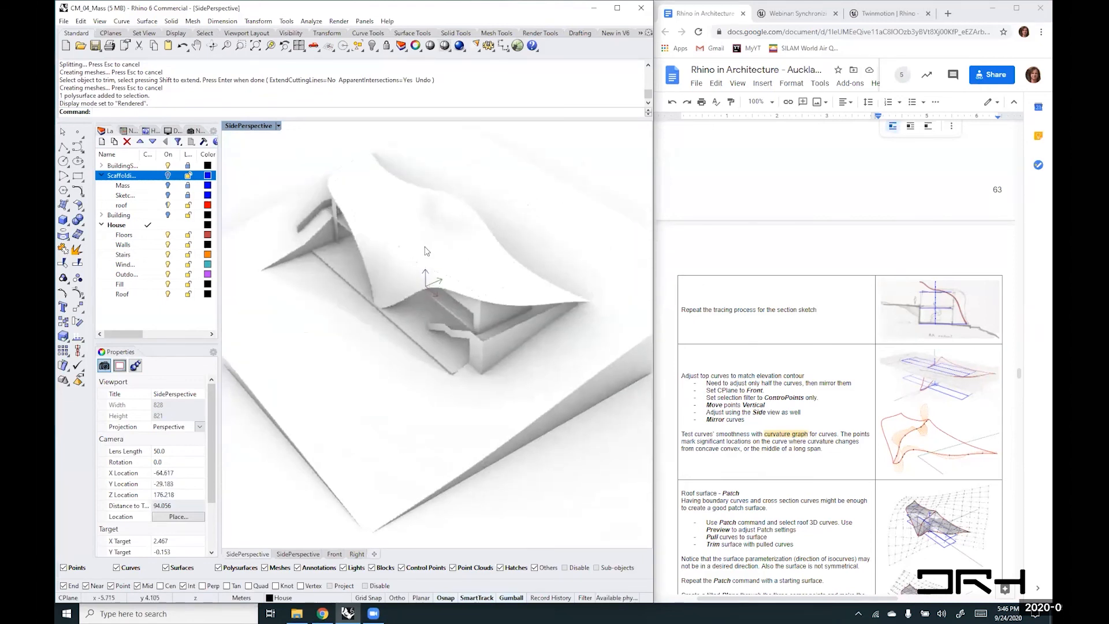
{"action": "scroll", "coordinate": [414, 333], "scroll_direction": "up", "scroll_amount": 3}
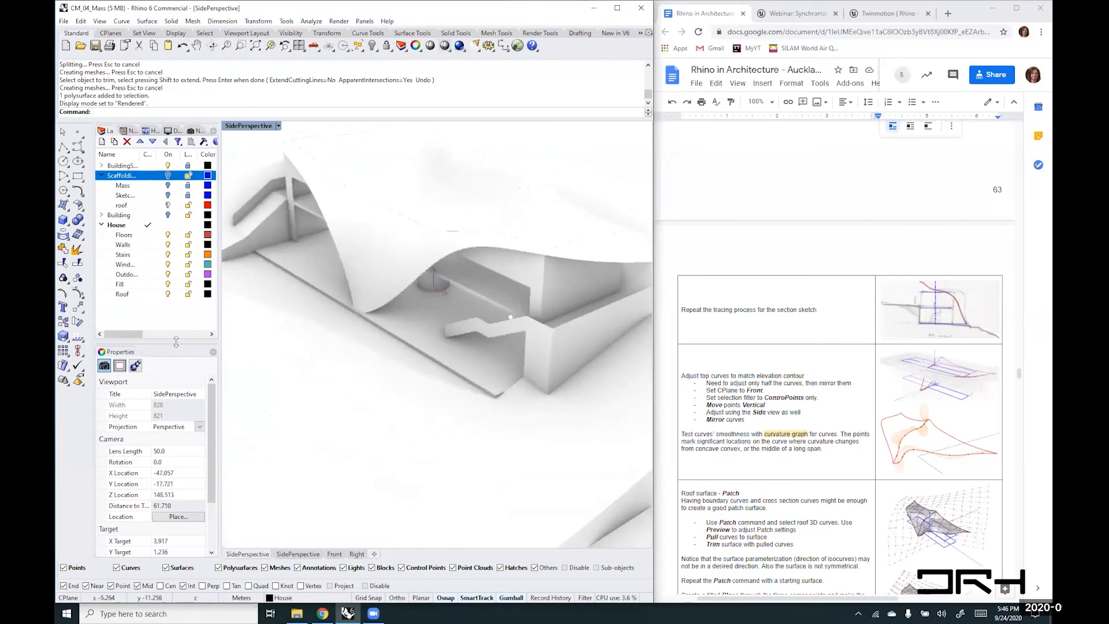
- Widen the layer list to reveal the material settings, and choose the Metal material type for the house's Roof layer
{"action": "left_click", "coordinate": [207, 293]}
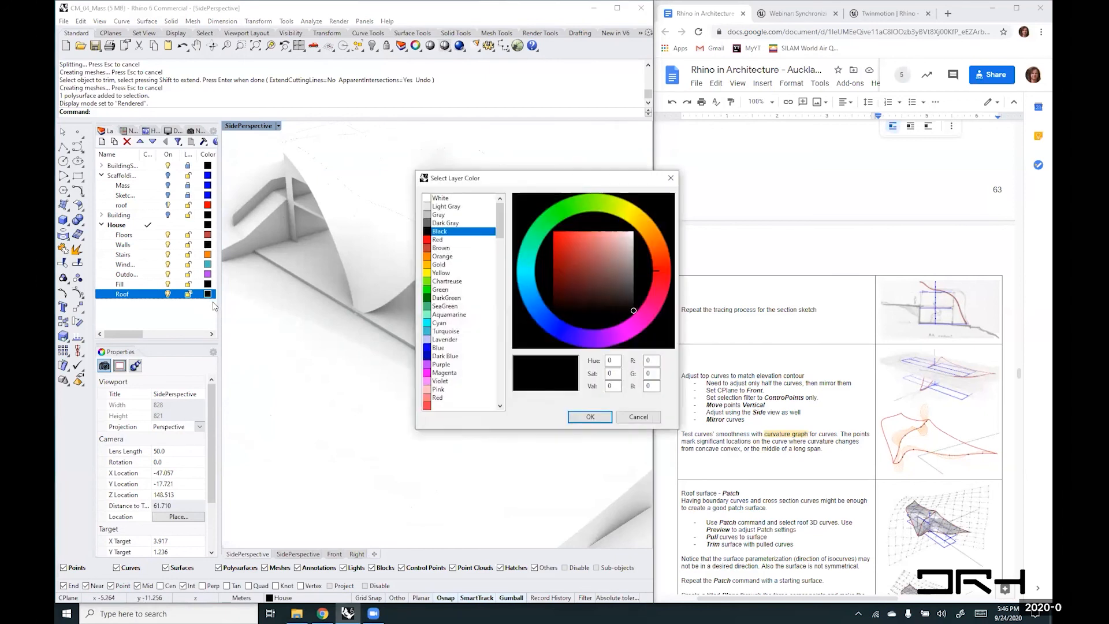
{"action": "left_click", "coordinate": [639, 417]}
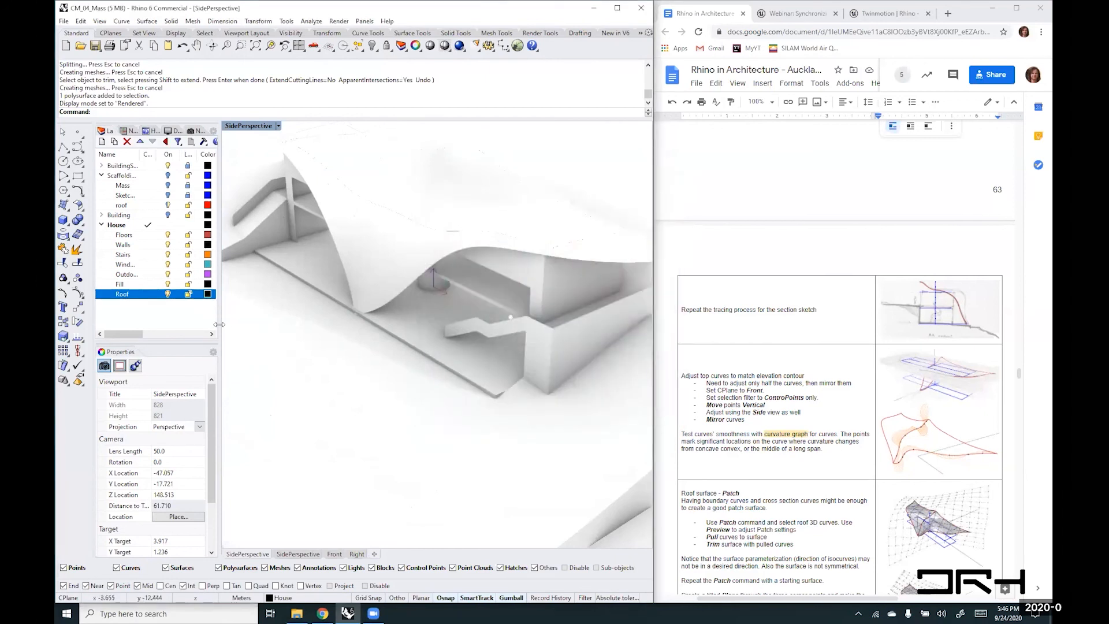
{"action": "left_click_drag", "start_coordinate": [249, 324], "coordinate": [250, 325]}
{"action": "left_click", "coordinate": [224, 294]}
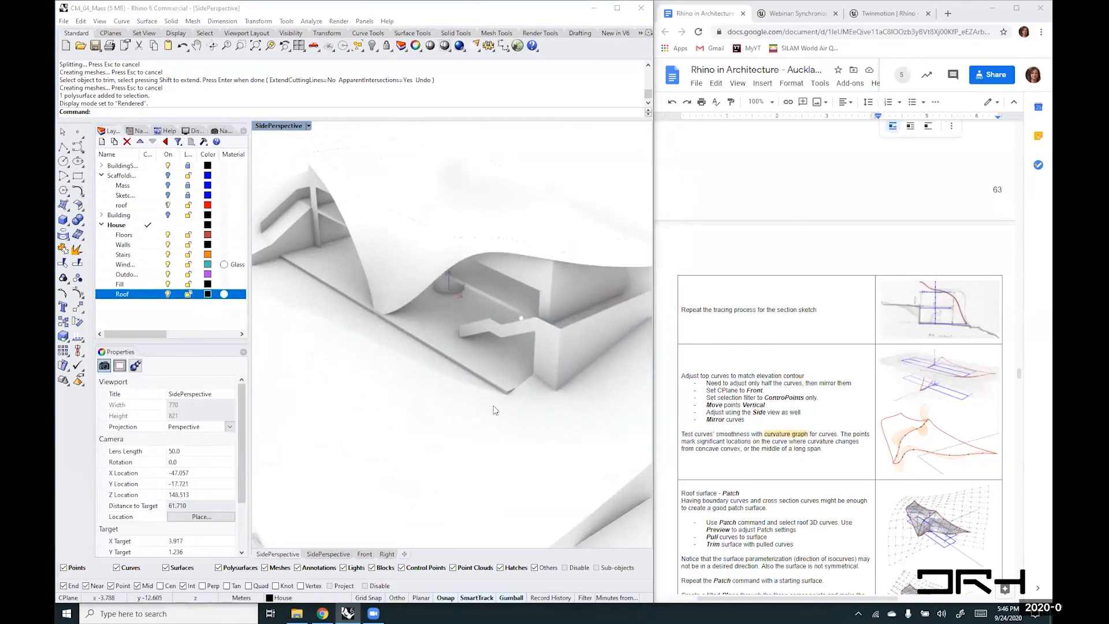
{"action": "left_click", "coordinate": [599, 207]}
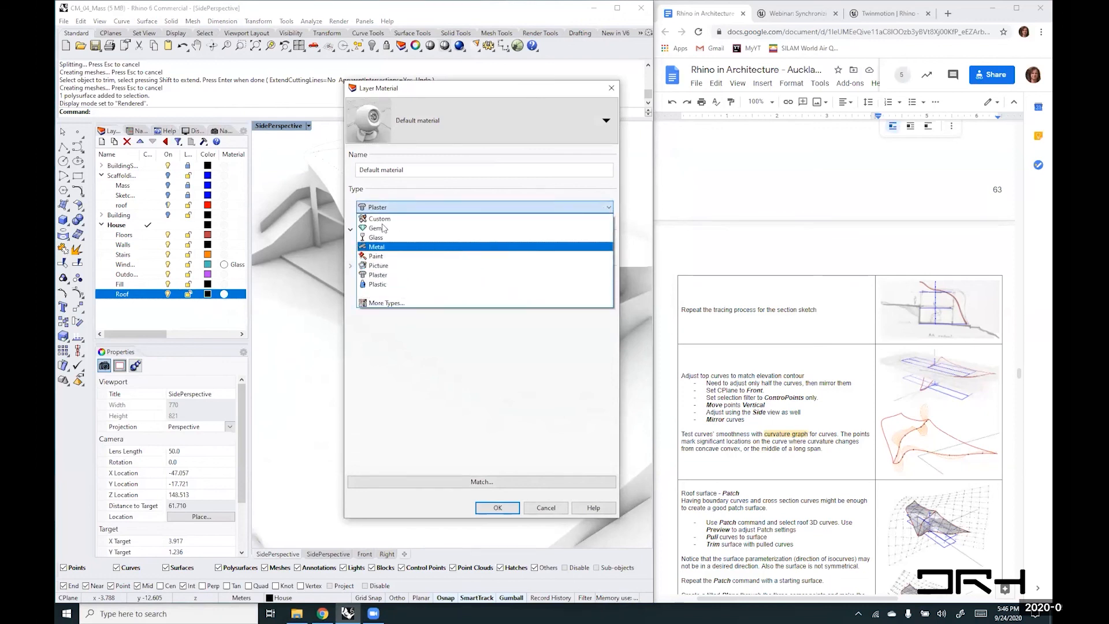
{"action": "left_click", "coordinate": [377, 246]}
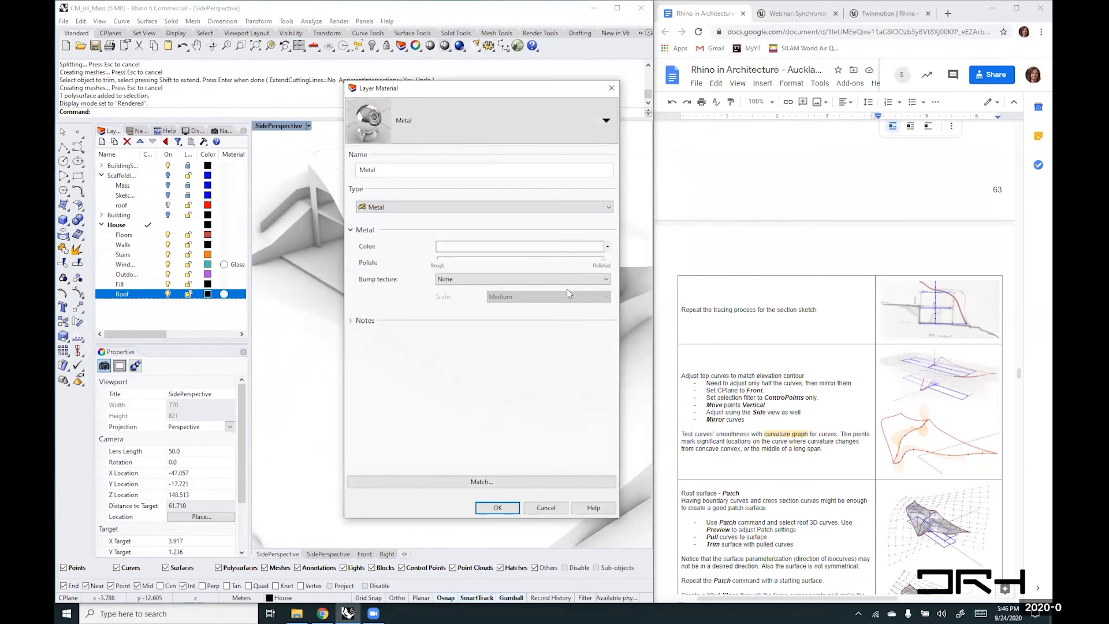
- Set the colour of the Roof layer's Metal material to Copper and apply the material
{"action": "left_click", "coordinate": [608, 247]}
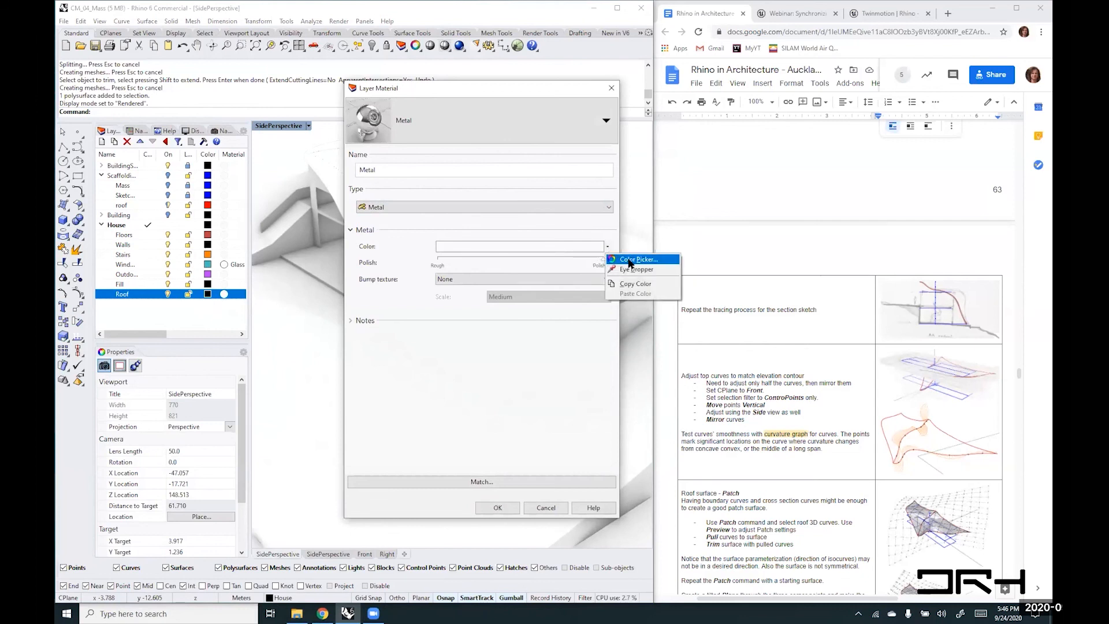
{"action": "left_click", "coordinate": [632, 254]}
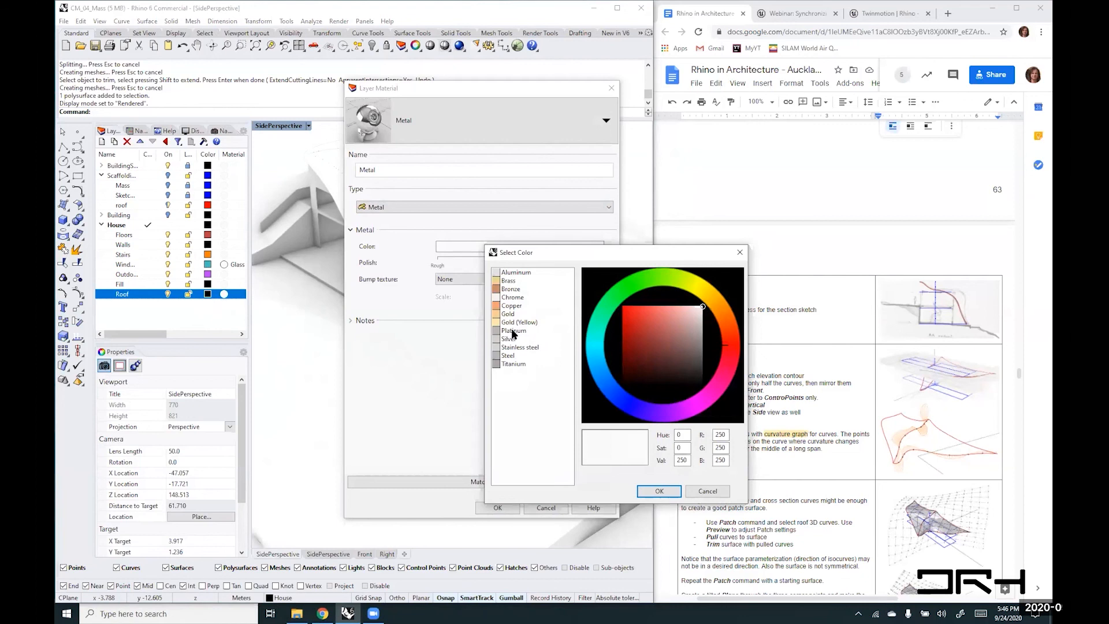
{"action": "left_click", "coordinate": [513, 331]}
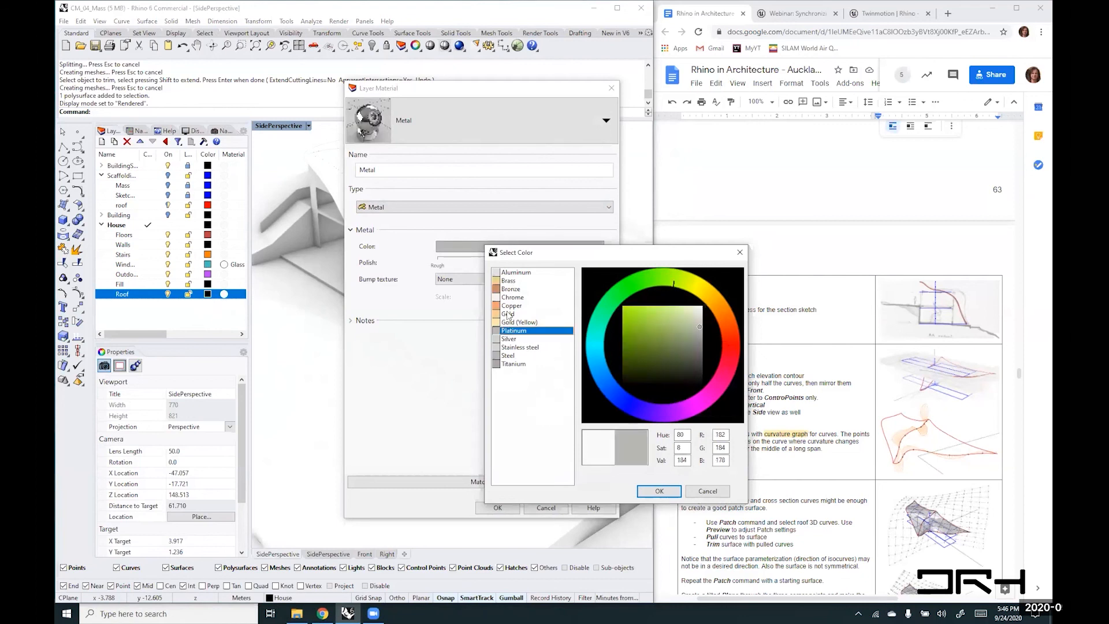
{"action": "left_click", "coordinate": [508, 281]}
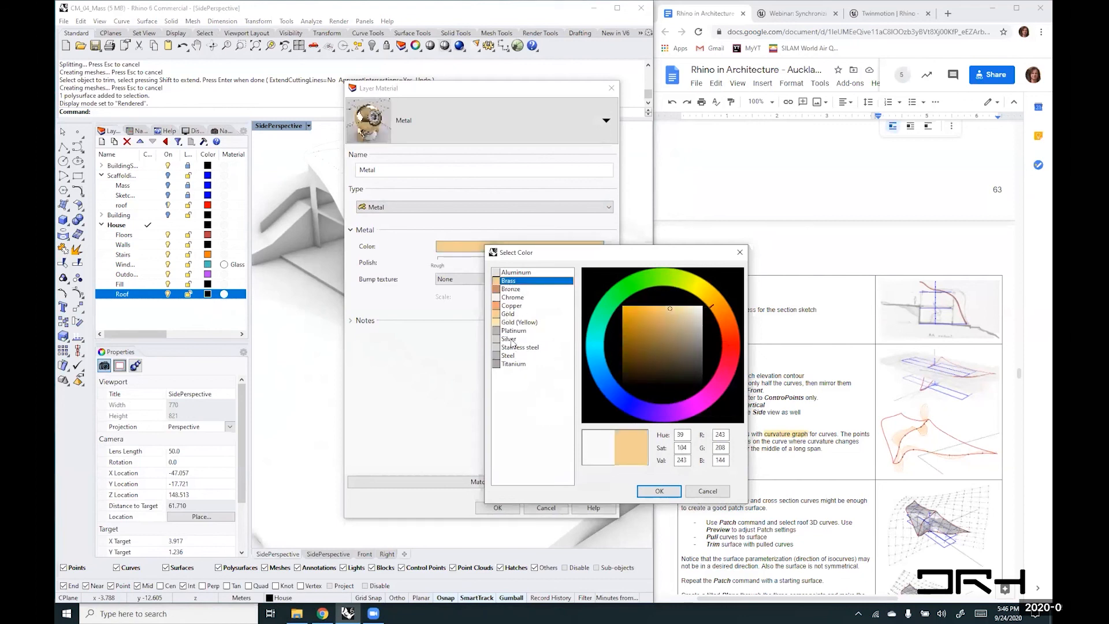
{"action": "left_click", "coordinate": [511, 306]}
{"action": "left_click", "coordinate": [659, 491]}
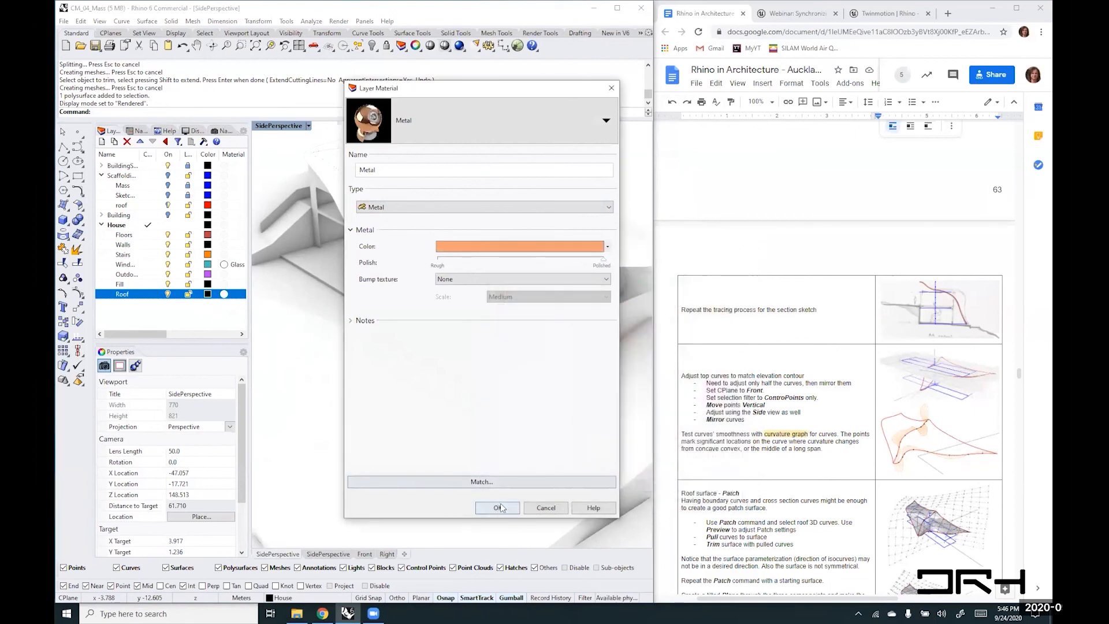
{"action": "left_click", "coordinate": [500, 507]}
{"action": "right_click_drag", "start_coordinate": [431, 389], "coordinate": [482, 282]}
{"action": "scroll", "coordinate": [379, 389], "scroll_direction": "down", "scroll_amount": 3}
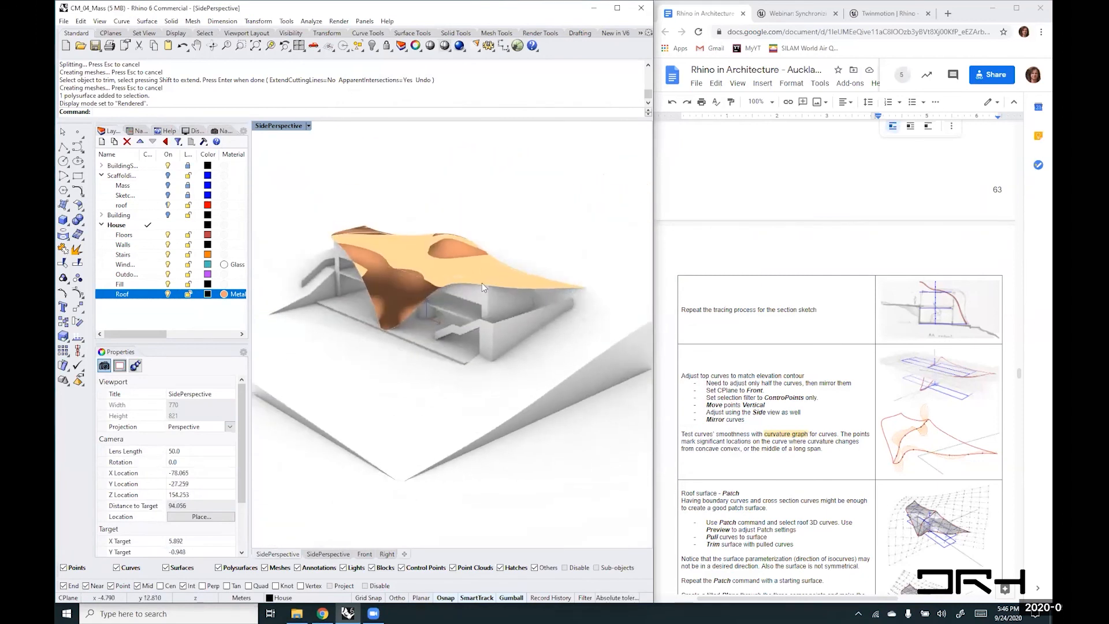
{"action": "scroll", "coordinate": [481, 283], "scroll_direction": "up", "scroll_amount": 3}
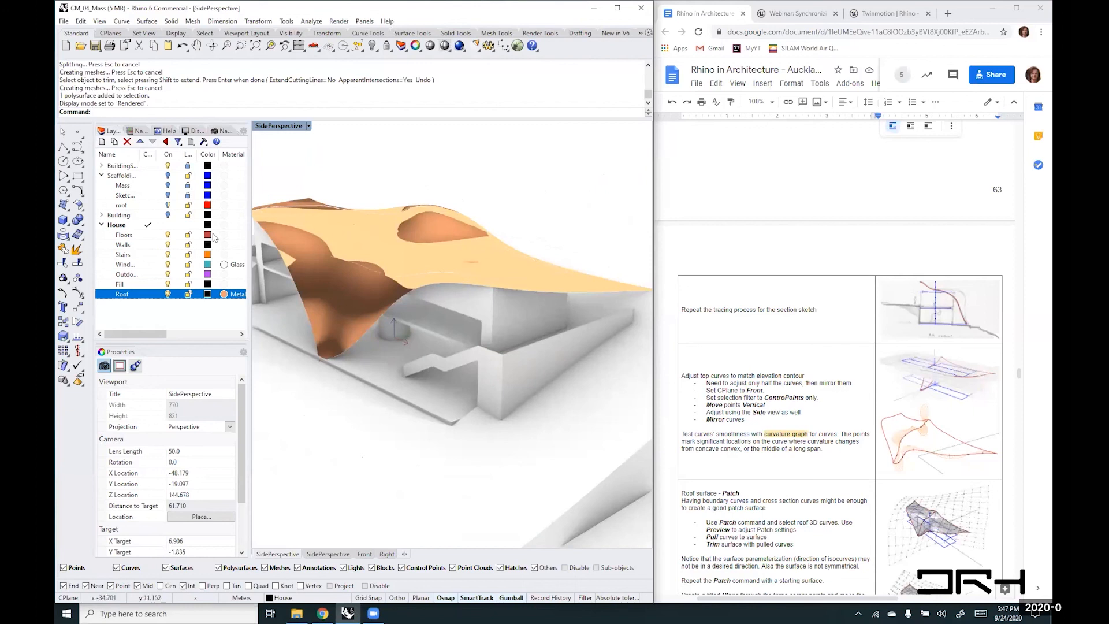
- Change the Roof layer's metal colour to Aluminum and look at the roof in the rendered view
{"action": "left_click", "coordinate": [224, 295]}
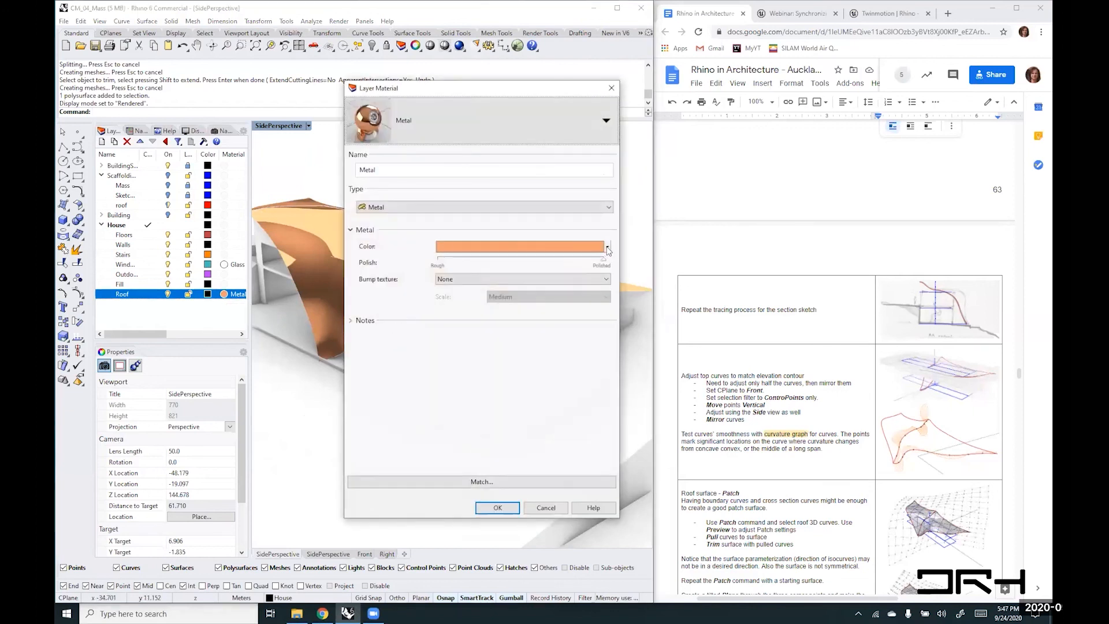
{"action": "left_click", "coordinate": [607, 246]}
{"action": "left_click", "coordinate": [635, 259]}
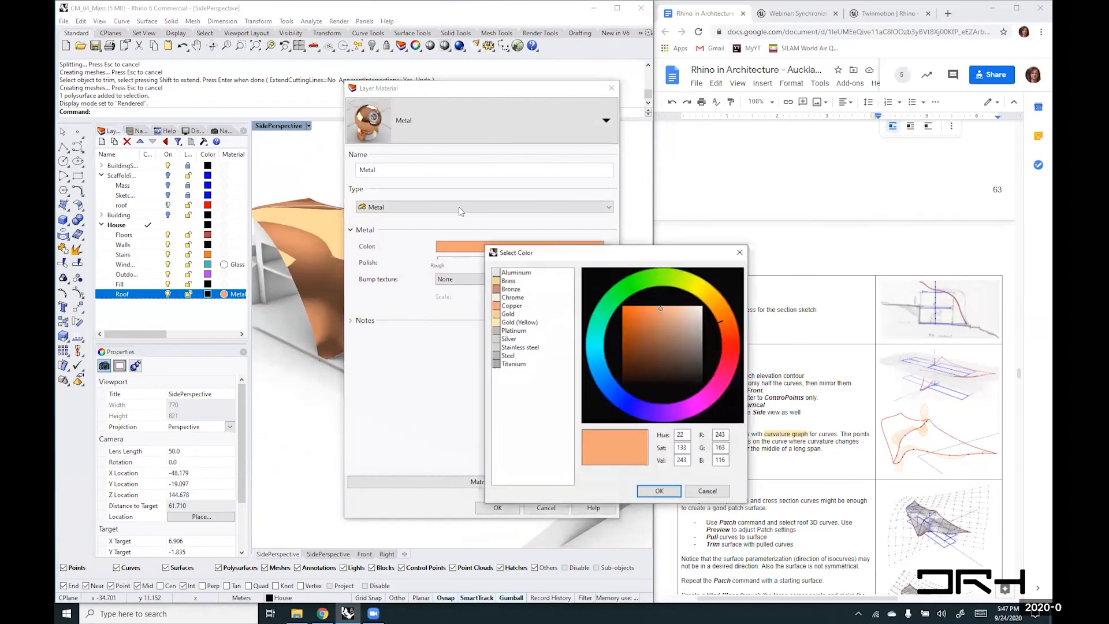
{"action": "left_click", "coordinate": [516, 273]}
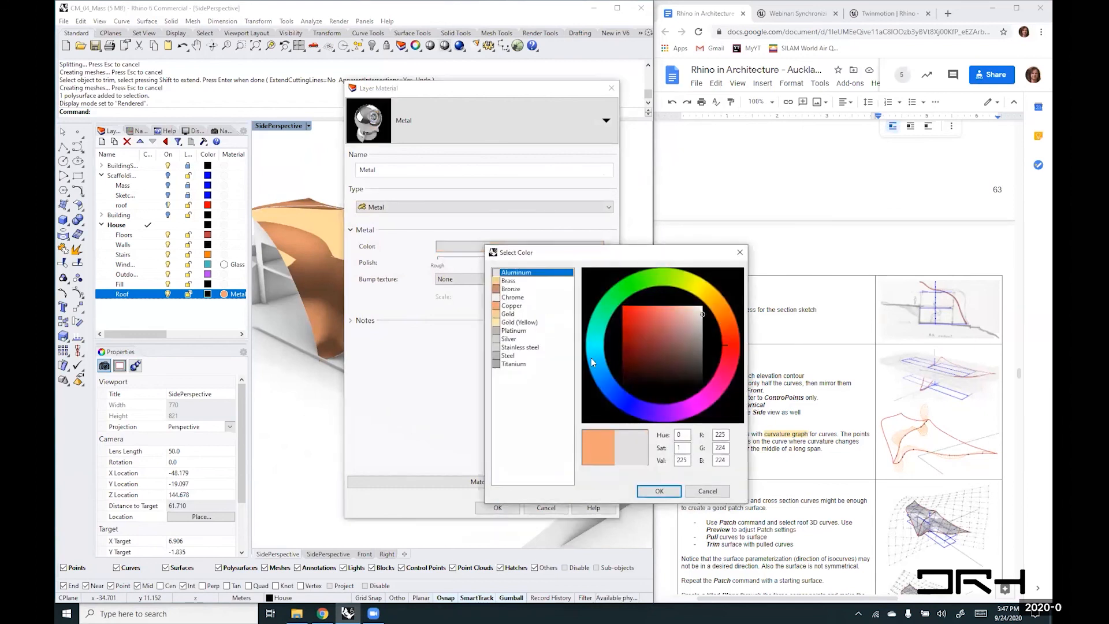
{"action": "left_click", "coordinate": [652, 490]}
{"action": "left_click", "coordinate": [497, 507]}
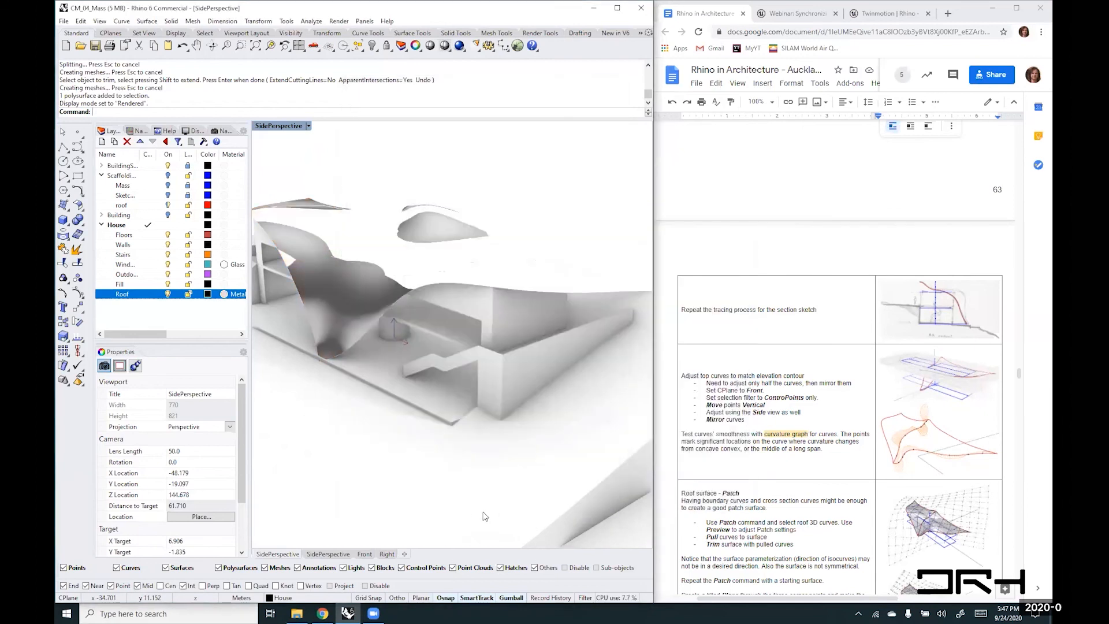
{"action": "right_click_drag", "start_coordinate": [508, 397], "coordinate": [444, 313]}
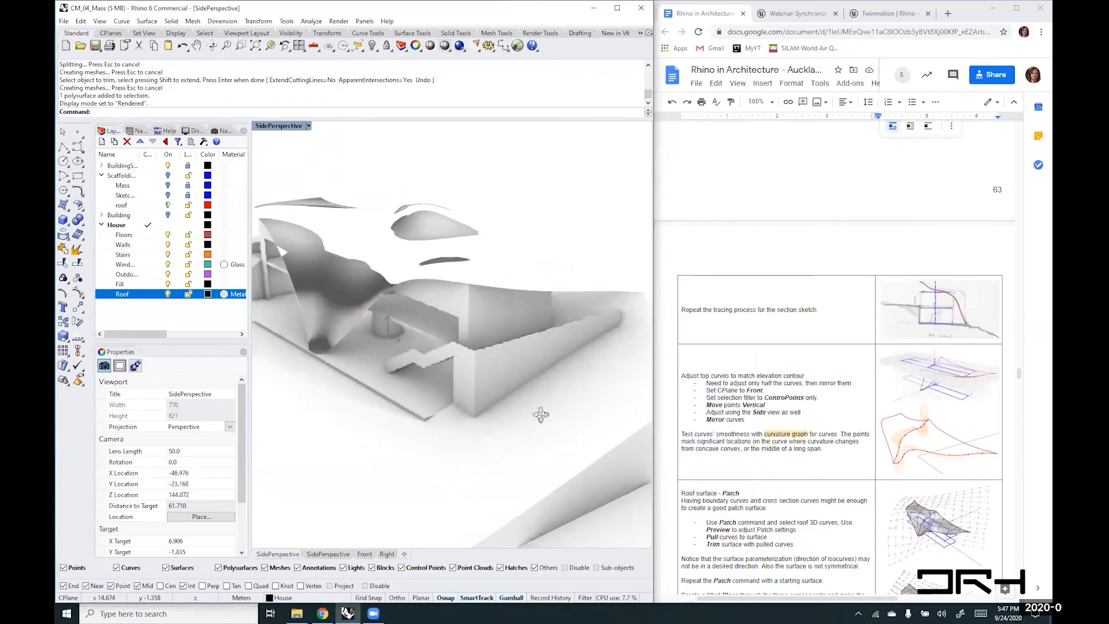
- Give the Walls layer a Paint material in a medium tan shade
{"action": "left_click", "coordinate": [222, 245]}
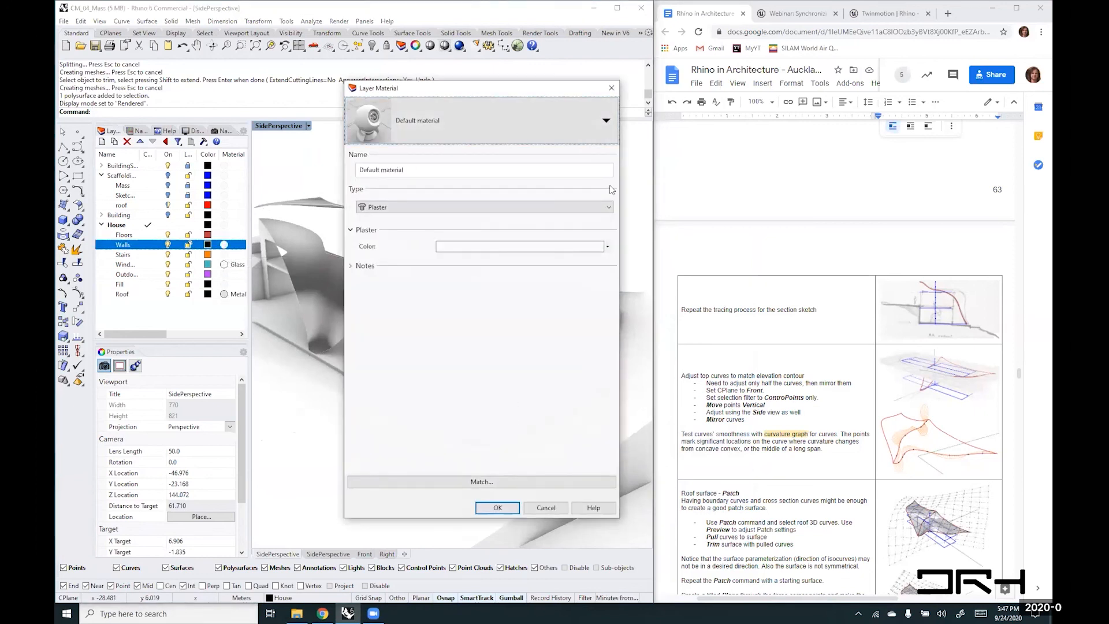
{"action": "left_click", "coordinate": [606, 207]}
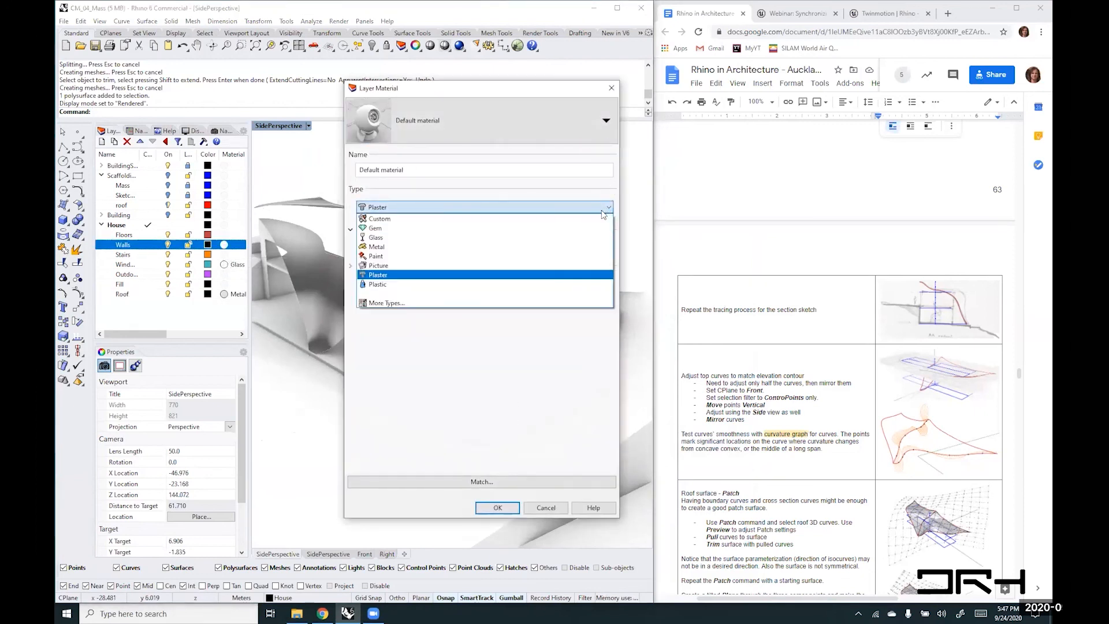
{"action": "left_click", "coordinate": [381, 257]}
{"action": "left_click", "coordinate": [607, 247]}
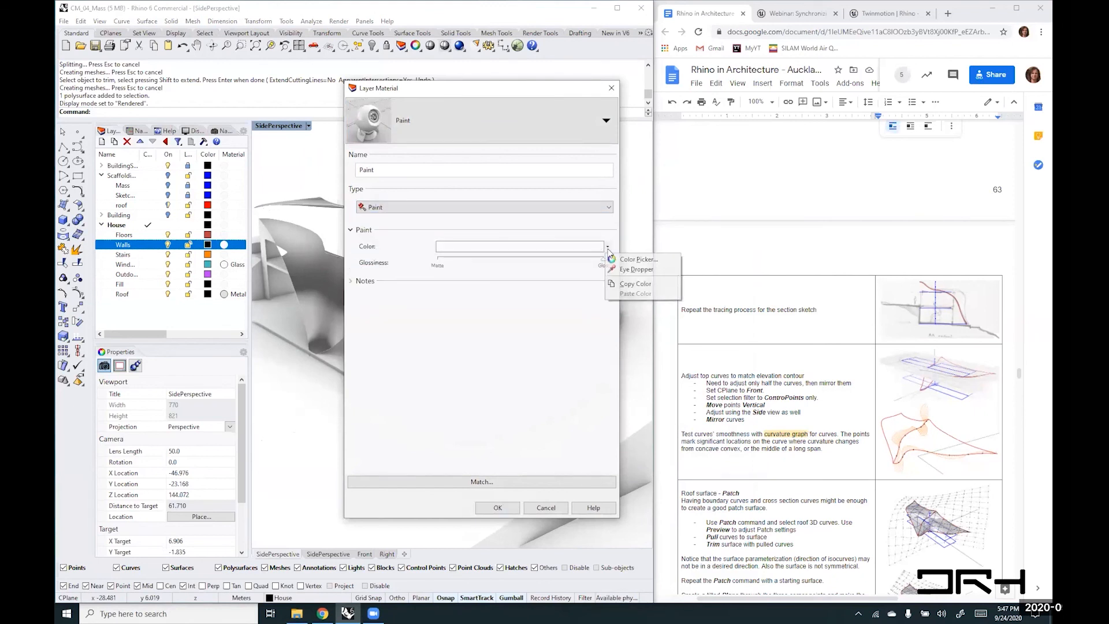
{"action": "left_click", "coordinate": [635, 256]}
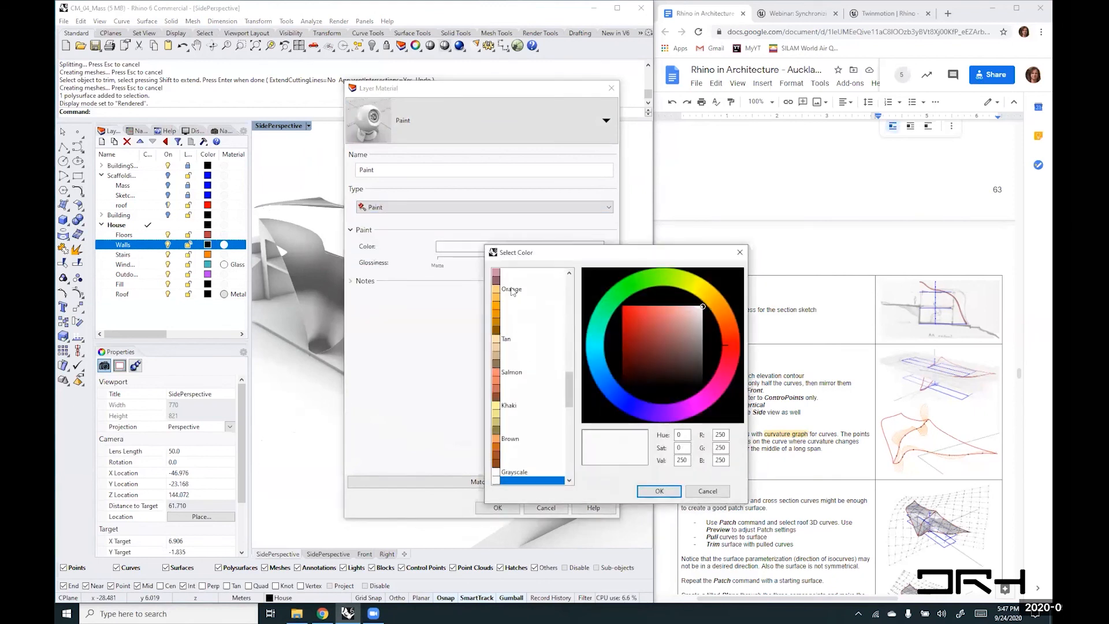
{"action": "left_click", "coordinate": [497, 356]}
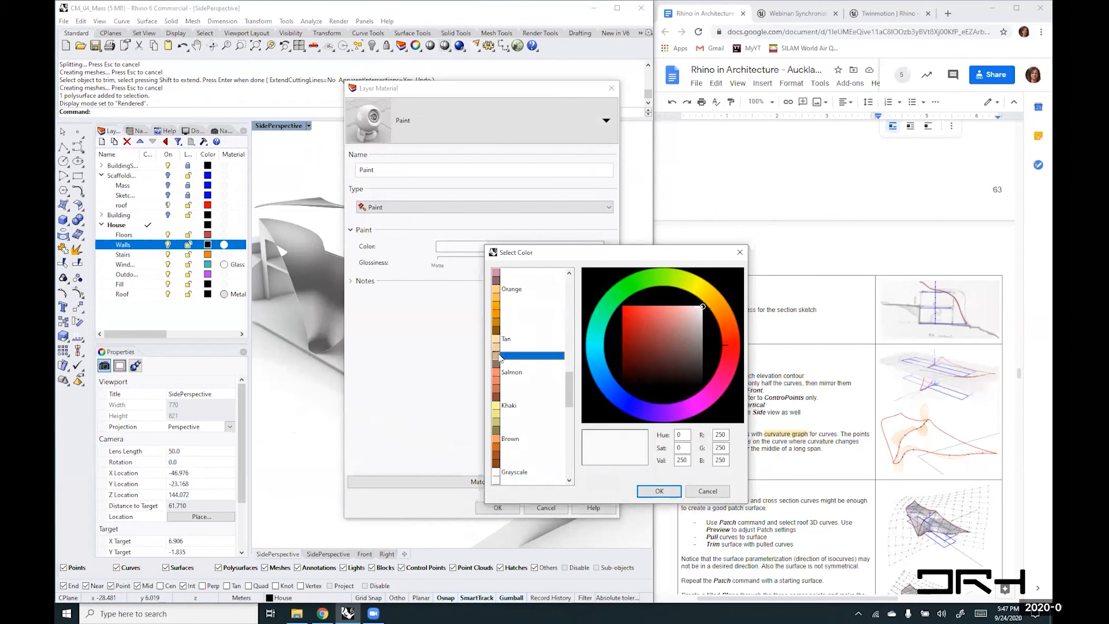
{"action": "left_click", "coordinate": [659, 491]}
{"action": "left_click", "coordinate": [493, 507]}
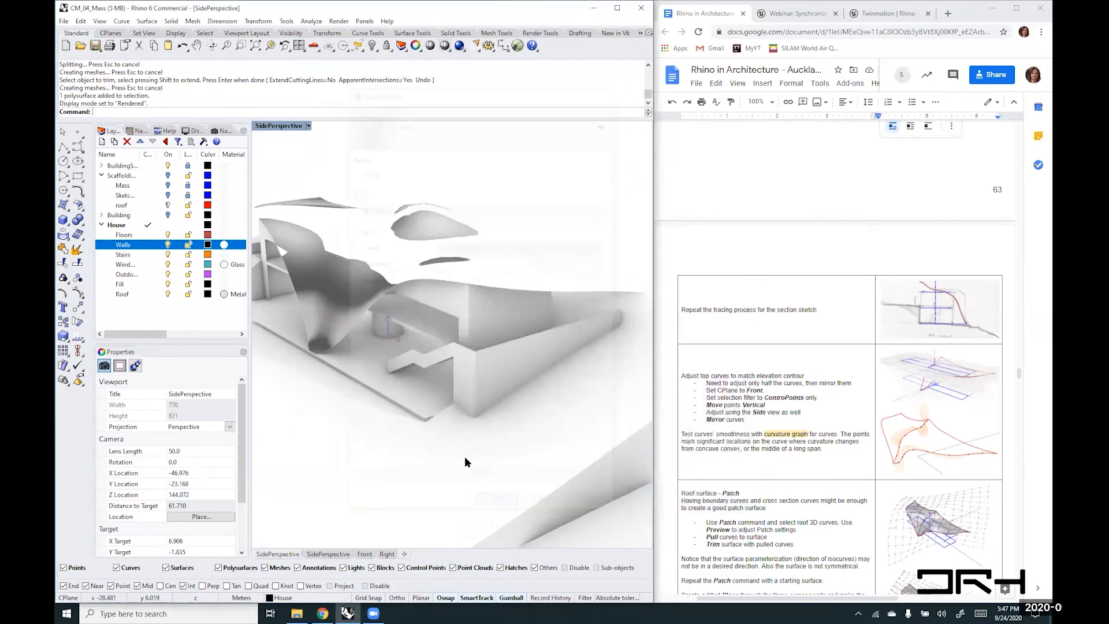
{"action": "scroll", "coordinate": [458, 316], "scroll_direction": "up", "scroll_amount": 3}
{"action": "right_click_drag", "start_coordinate": [457, 316], "coordinate": [548, 336]}
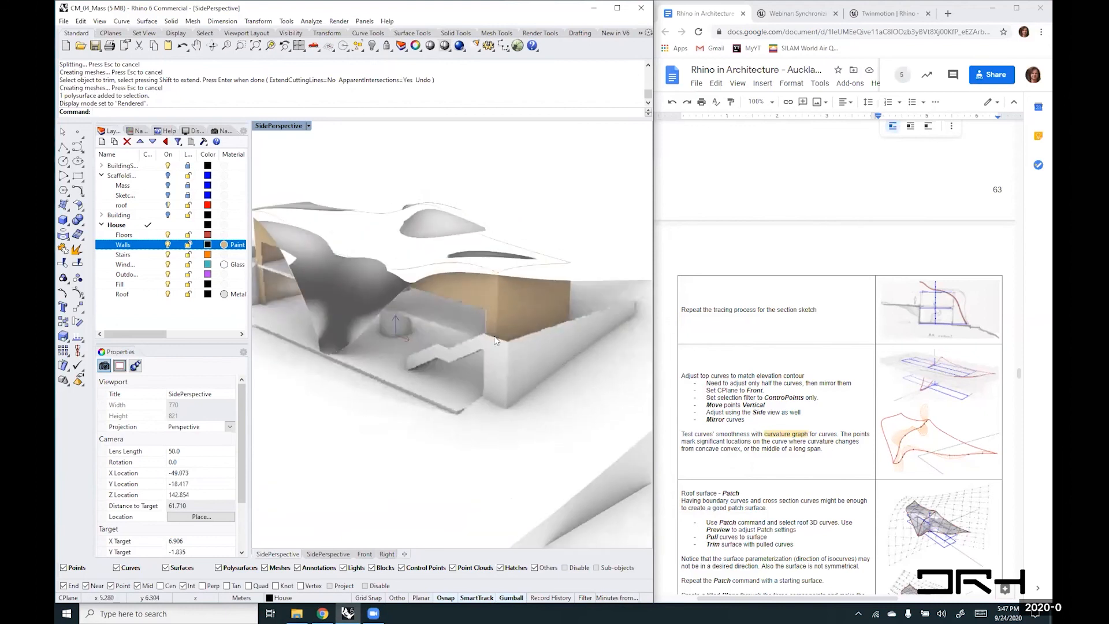
- Give the Floors layer a Plaster material in dark gray, RGB 100, 100, 100
{"action": "left_click", "coordinate": [229, 235]}
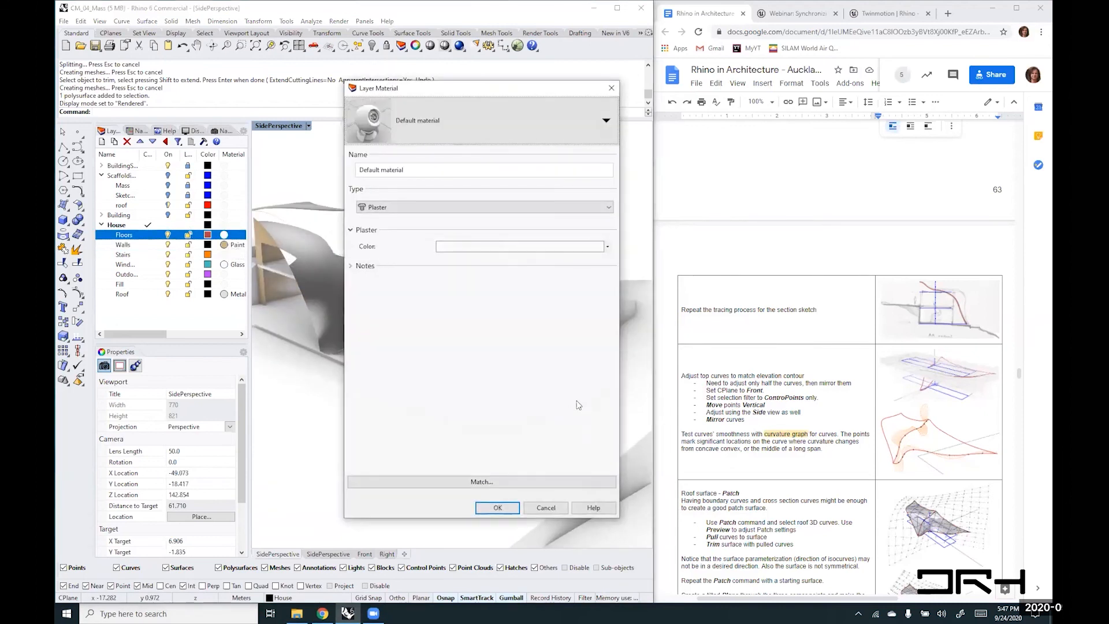
{"action": "left_click", "coordinate": [608, 208]}
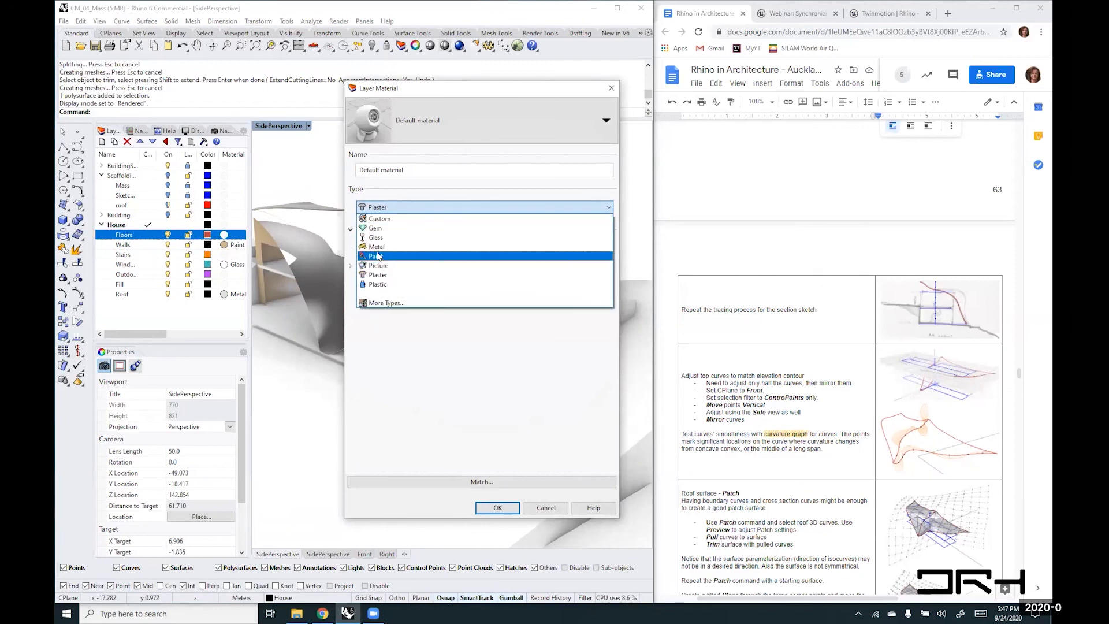
{"action": "left_click", "coordinate": [381, 275]}
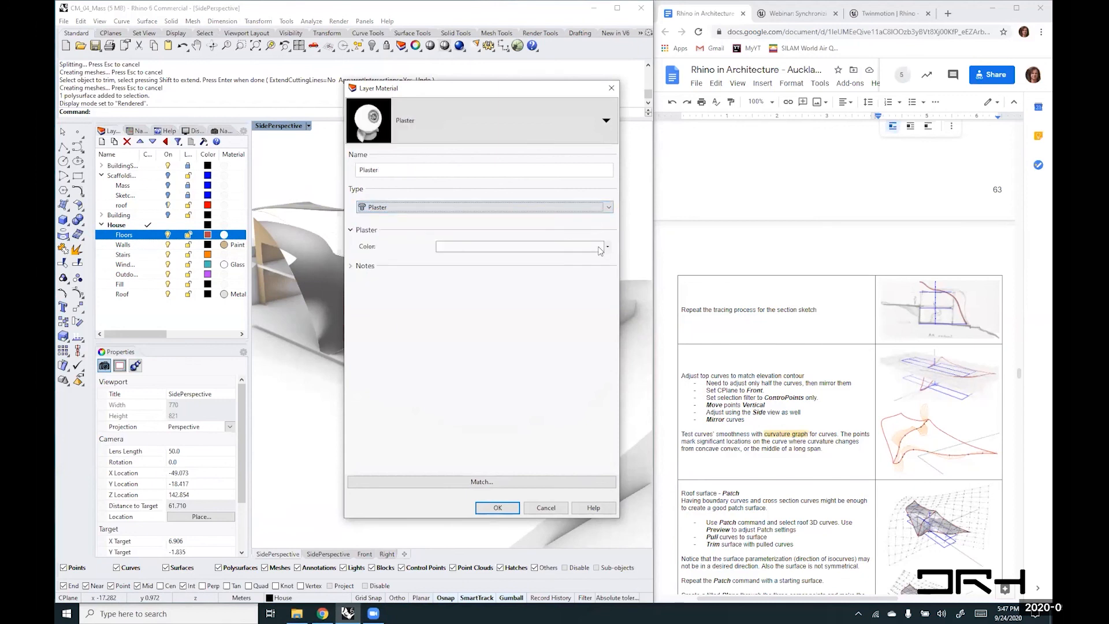
{"action": "left_click", "coordinate": [608, 246]}
{"action": "left_click", "coordinate": [633, 256]}
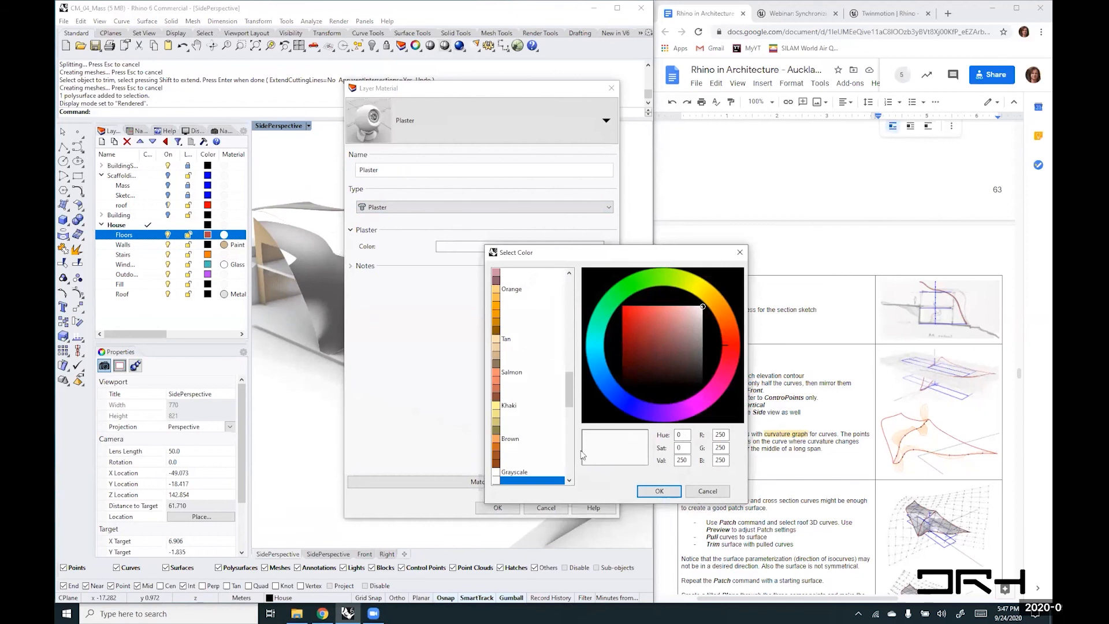
{"action": "left_click_drag", "start_coordinate": [572, 404], "coordinate": [579, 445]}
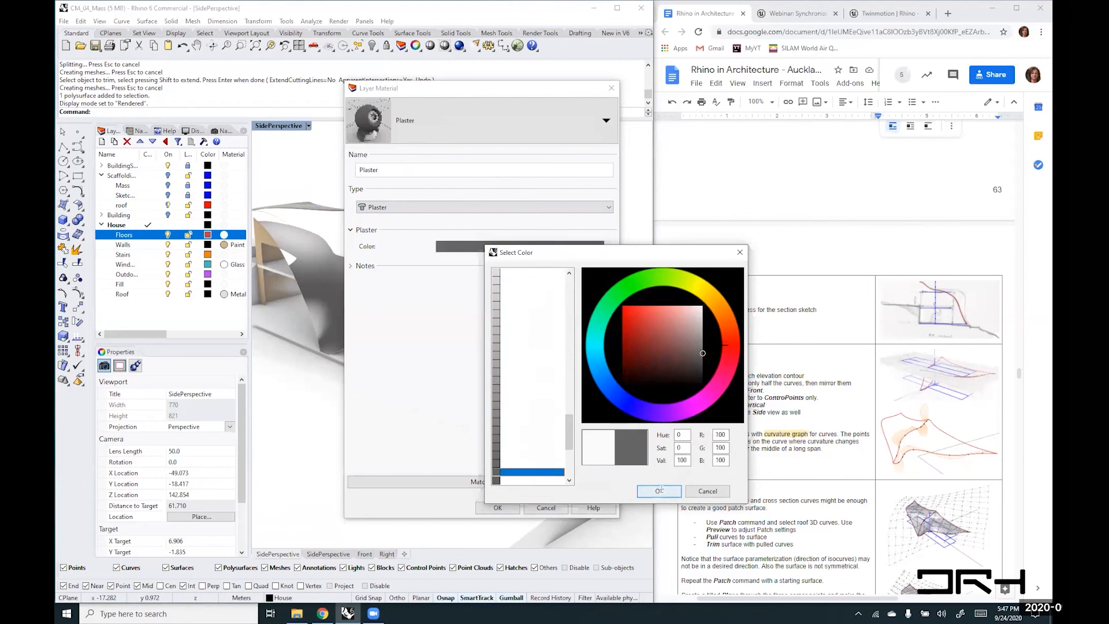
{"action": "left_click", "coordinate": [500, 508]}
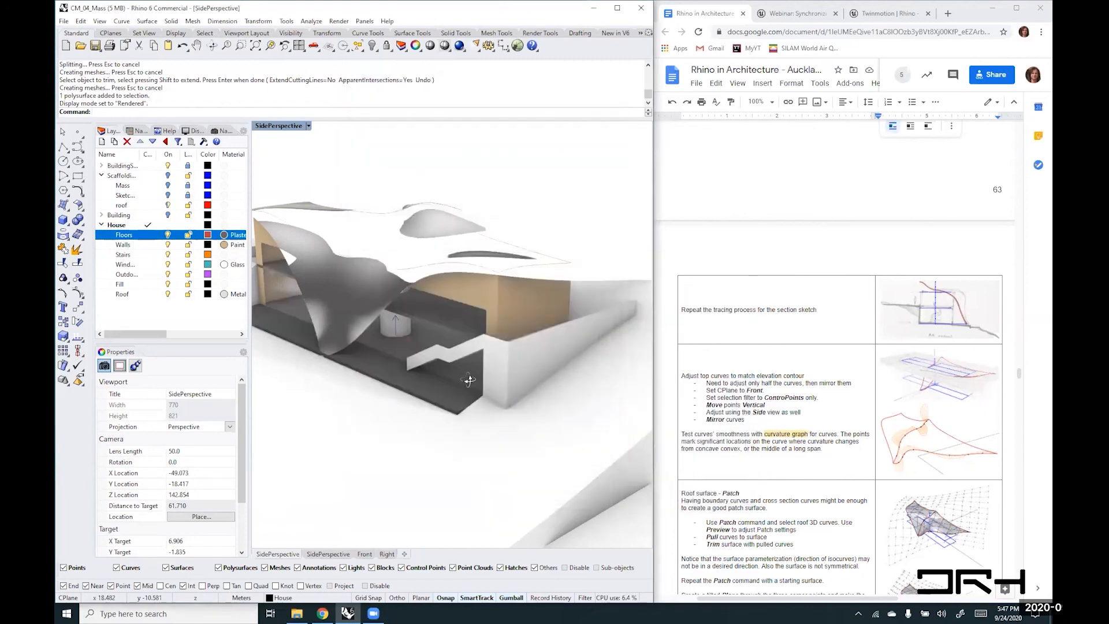
{"action": "right_click_drag", "start_coordinate": [479, 380], "coordinate": [247, 215]}
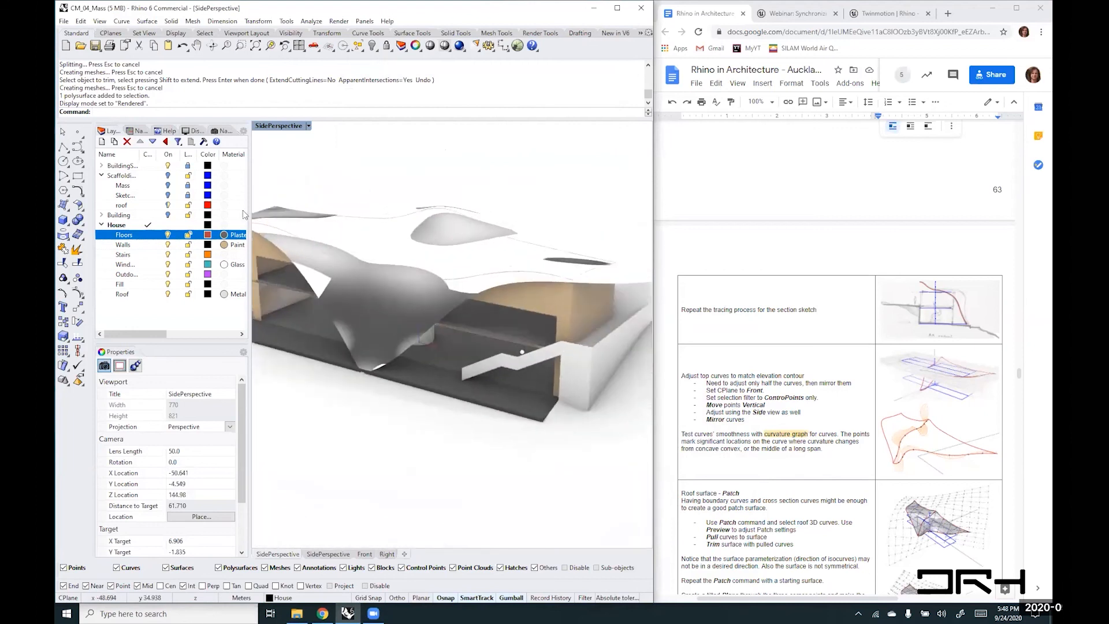
- Change the Roof layer's Metal material to Bronze with the polish reduced to about midway between rough and polished
{"action": "left_click", "coordinate": [234, 295]}
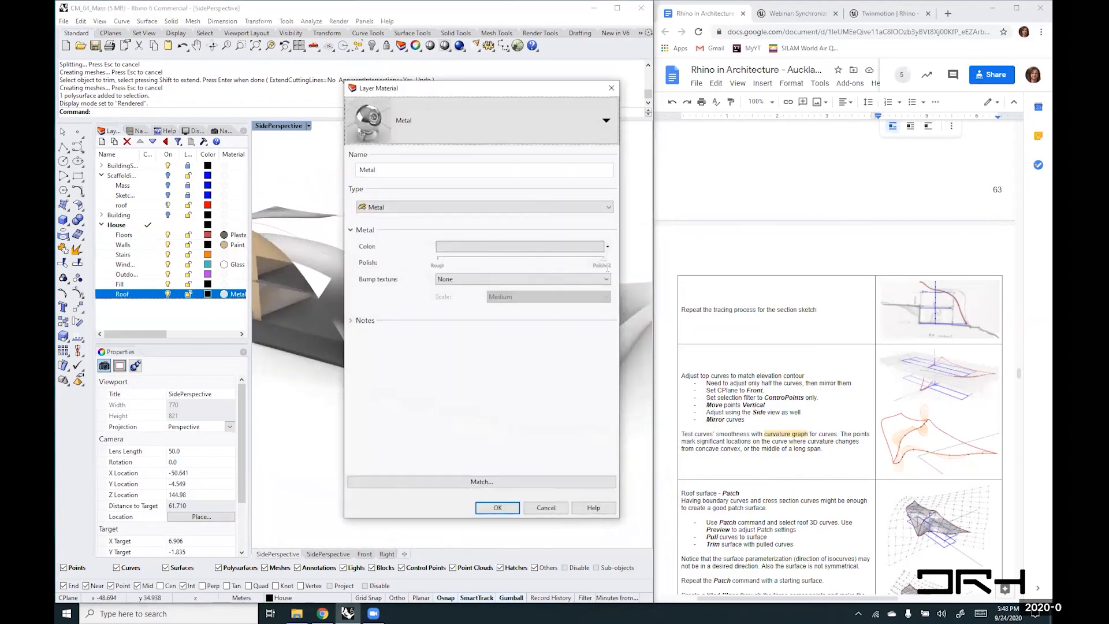
{"action": "left_click_drag", "start_coordinate": [601, 258], "coordinate": [532, 259]}
{"action": "left_click", "coordinate": [607, 247]}
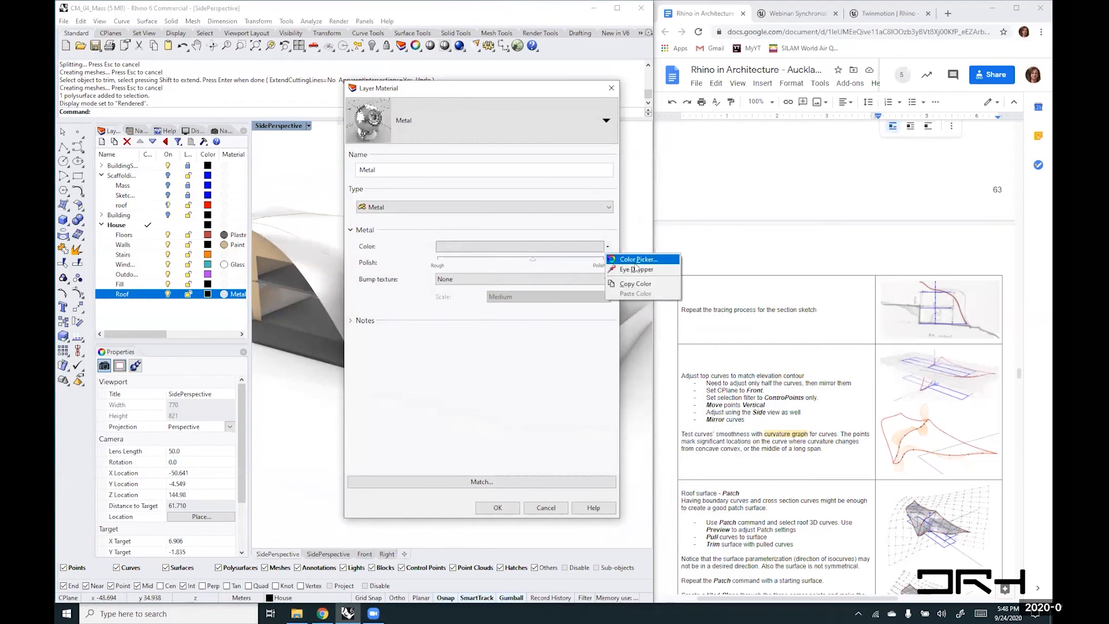
{"action": "left_click", "coordinate": [621, 253]}
{"action": "left_click", "coordinate": [514, 290]}
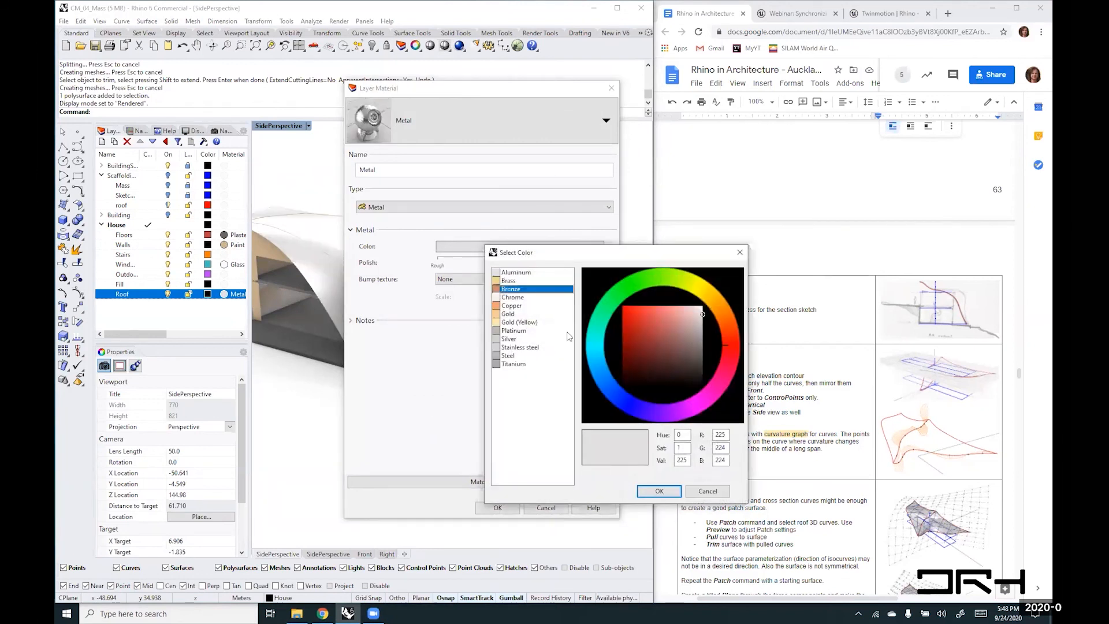
{"action": "left_click", "coordinate": [654, 491]}
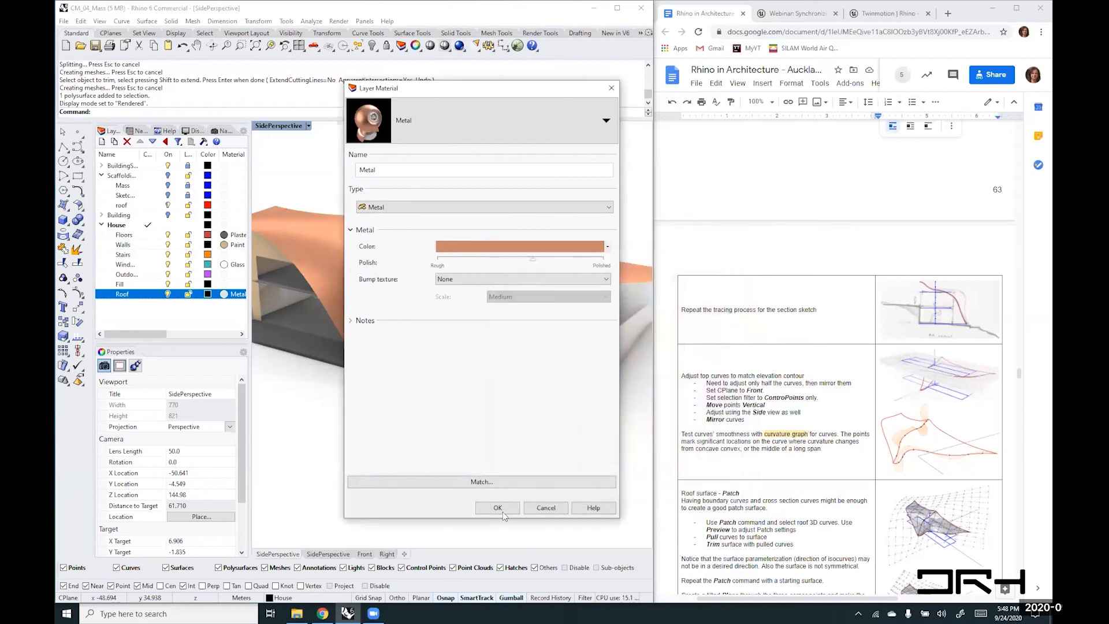
{"action": "left_click", "coordinate": [499, 508]}
- Unlock the BuildingSite layer and give it a Plaster material in dark khaki, RGB 139, 134, 78
{"action": "right_click_drag", "start_coordinate": [558, 345], "coordinate": [560, 315]}
{"action": "right_click_drag", "start_coordinate": [454, 292], "coordinate": [508, 347], "text": "shift"}
{"action": "scroll", "coordinate": [396, 287], "scroll_direction": "up", "scroll_amount": 3}
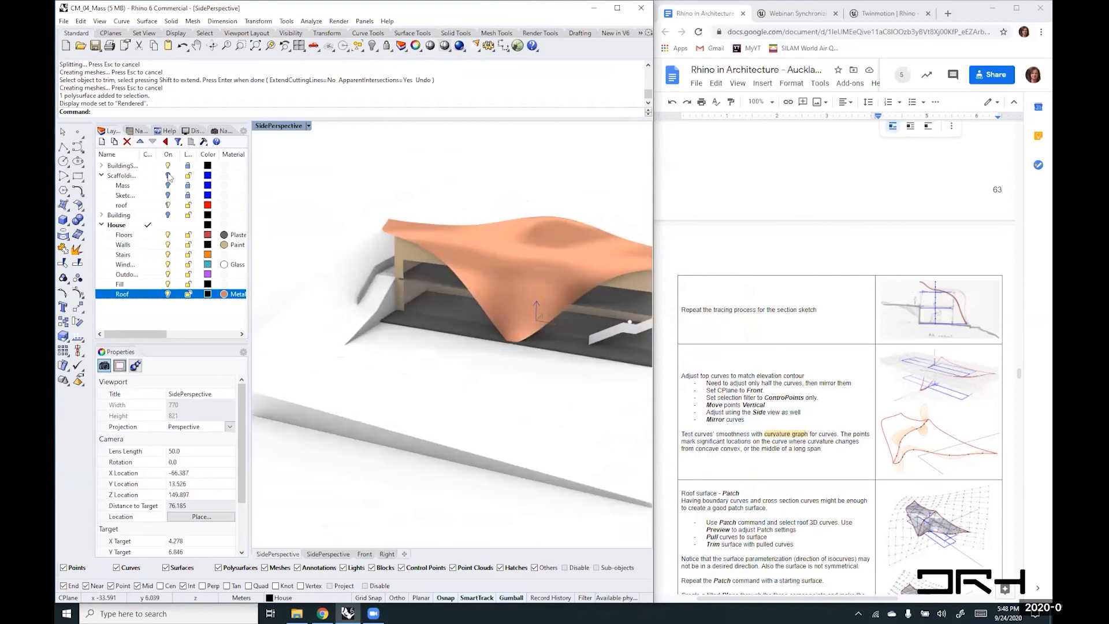
{"action": "left_click", "coordinate": [188, 166]}
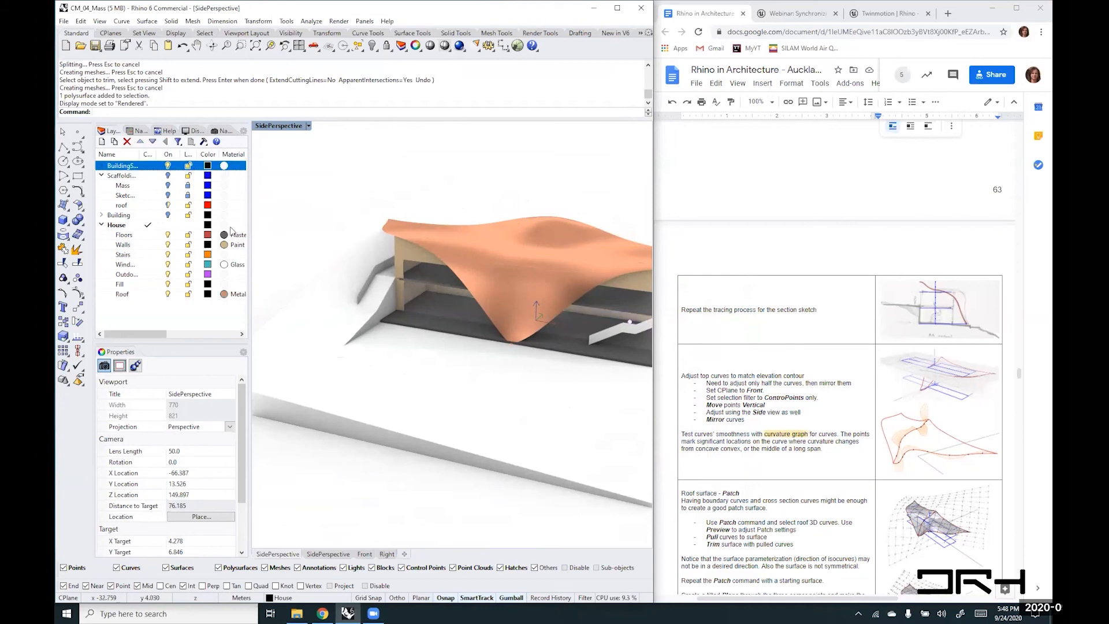
{"action": "left_click", "coordinate": [289, 322]}
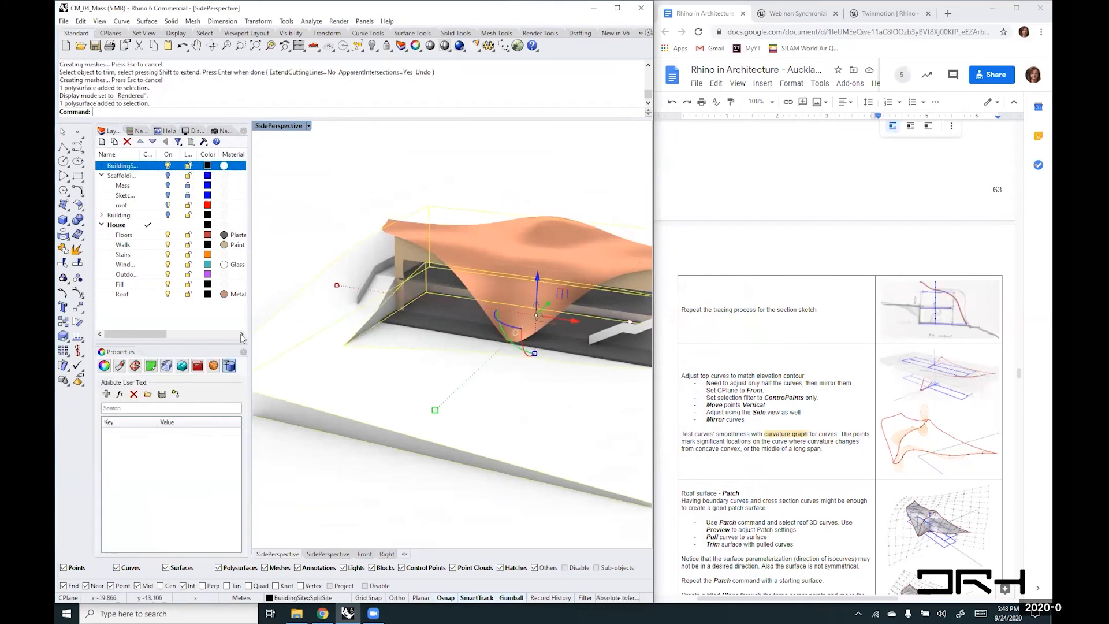
{"action": "left_click", "coordinate": [224, 165]}
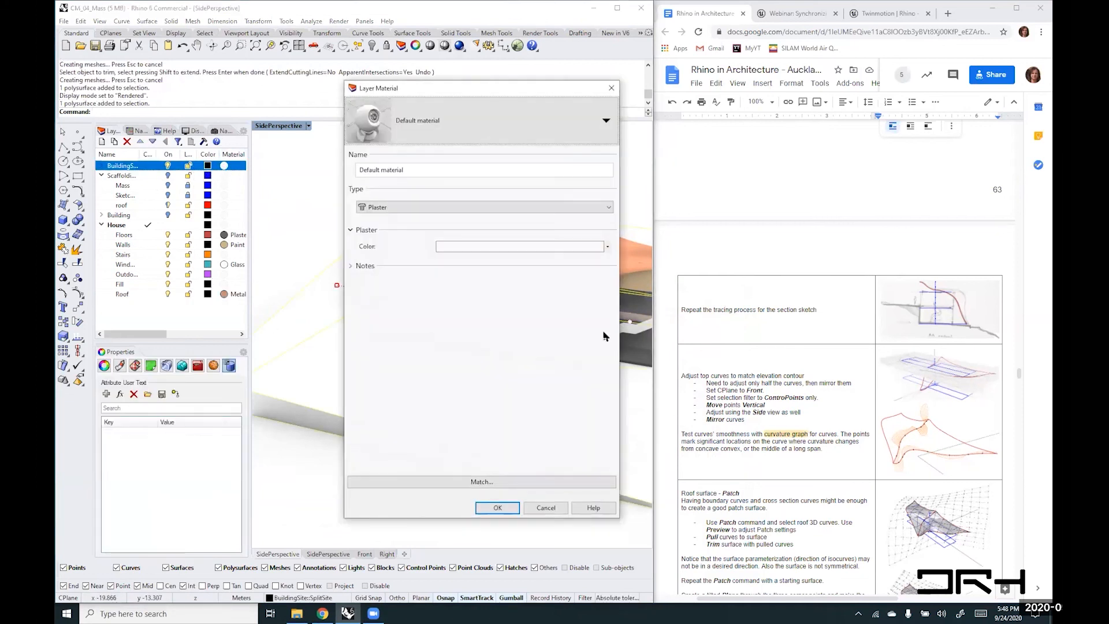
{"action": "left_click", "coordinate": [607, 247]}
{"action": "left_click", "coordinate": [630, 256]}
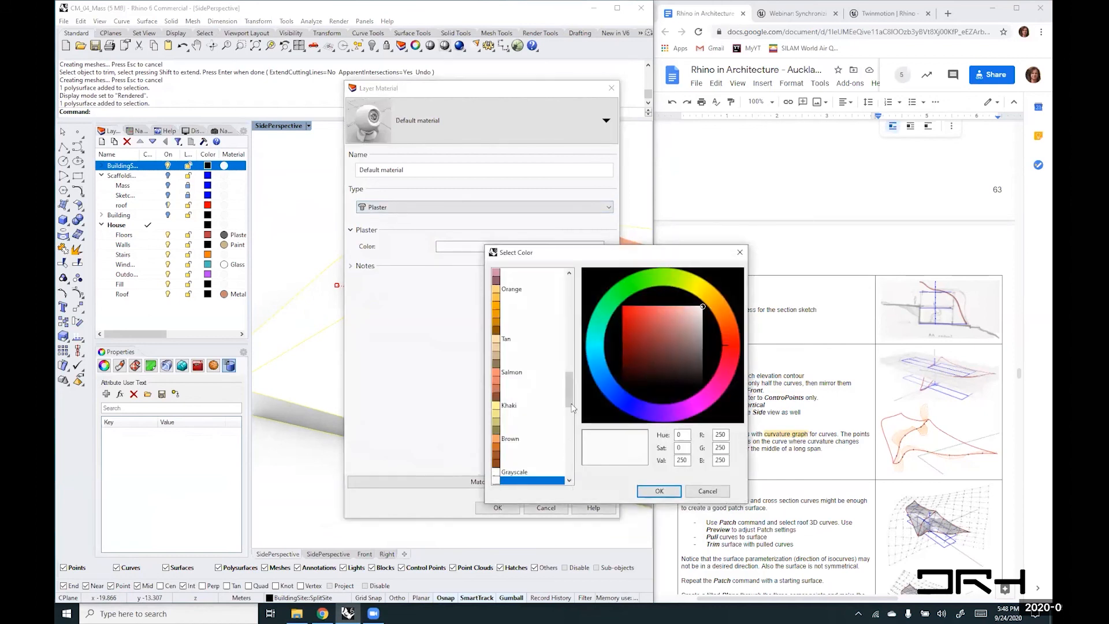
{"action": "scroll", "coordinate": [572, 408], "scroll_direction": "down", "scroll_amount": 1}
{"action": "left_click", "coordinate": [510, 406]}
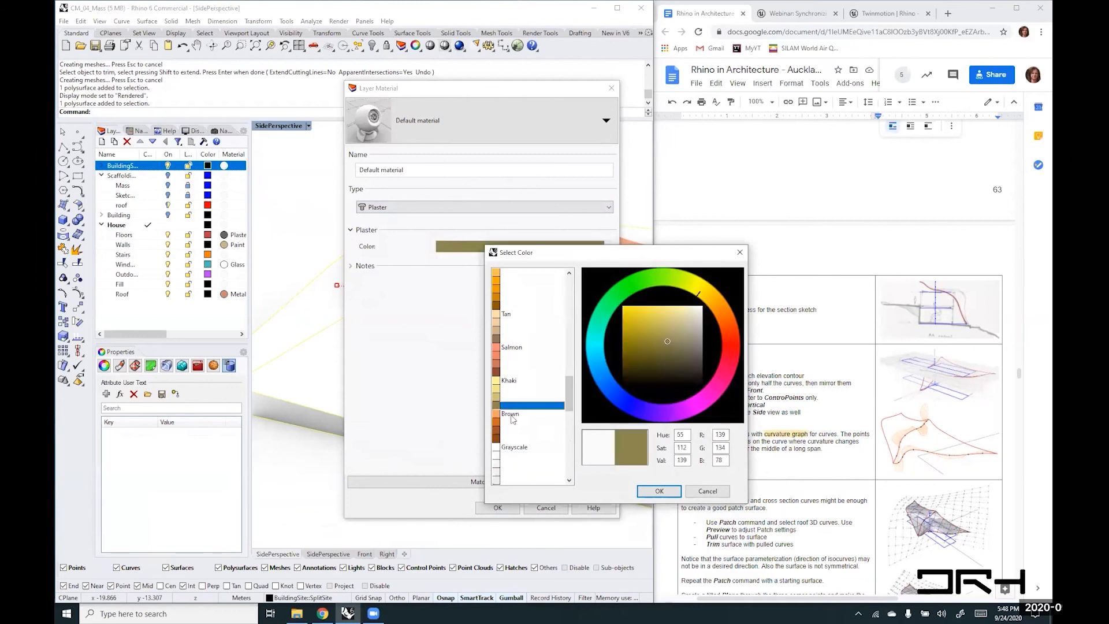
{"action": "left_click", "coordinate": [657, 491]}
{"action": "left_click", "coordinate": [497, 510]}
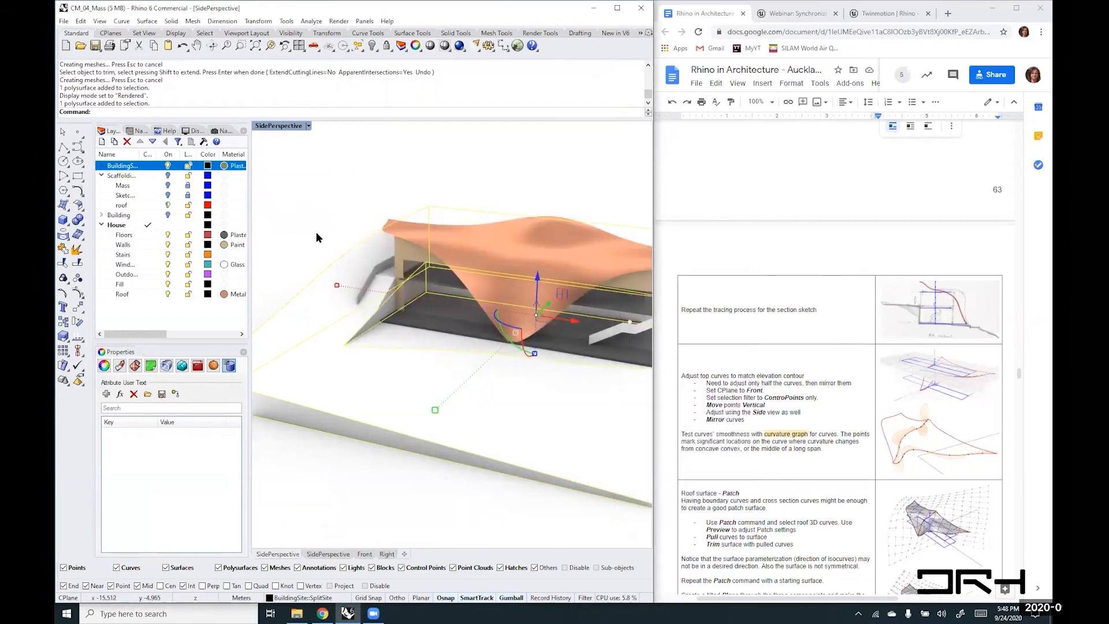
- Check which layer the site solid belongs to, and expand the BuildingSite sublayers with their full names readable
{"action": "left_click", "coordinate": [330, 215]}
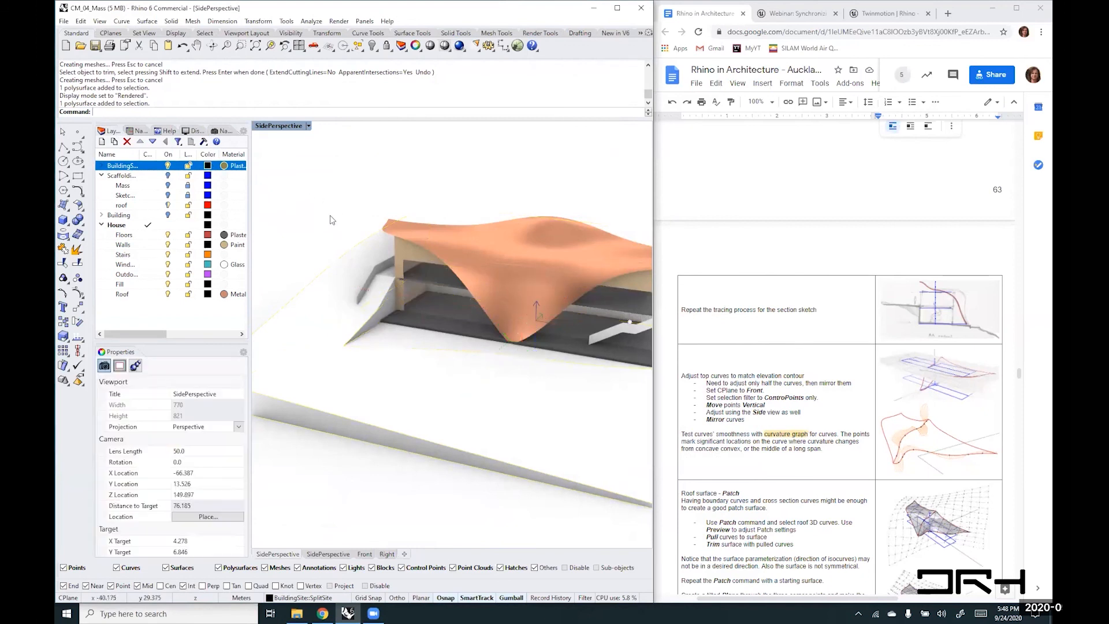
{"action": "left_click", "coordinate": [338, 290]}
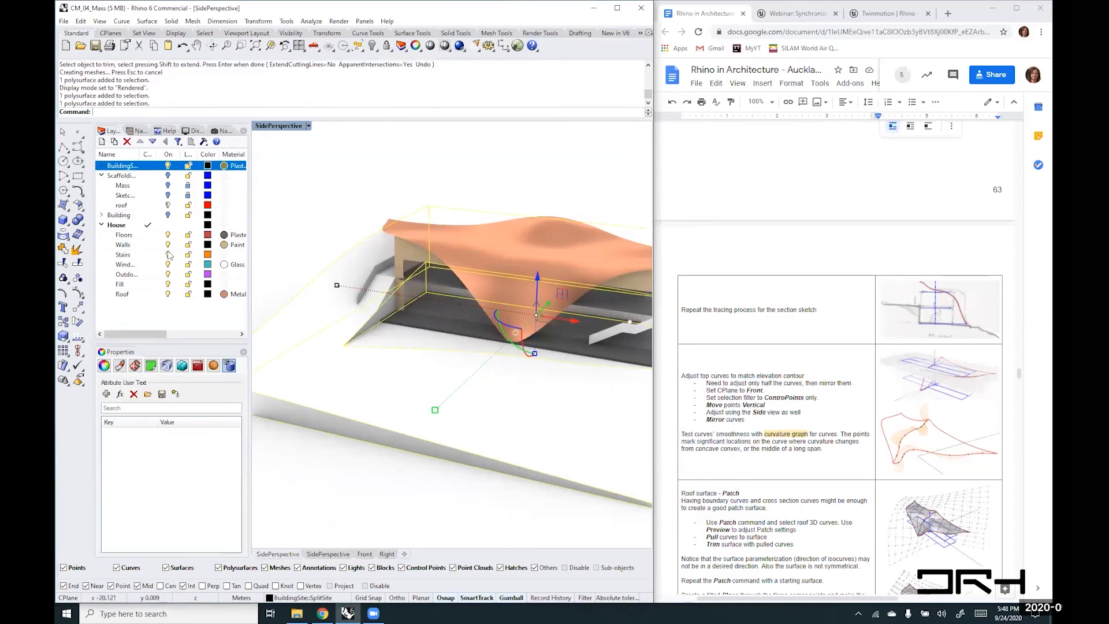
{"action": "left_click", "coordinate": [104, 366]}
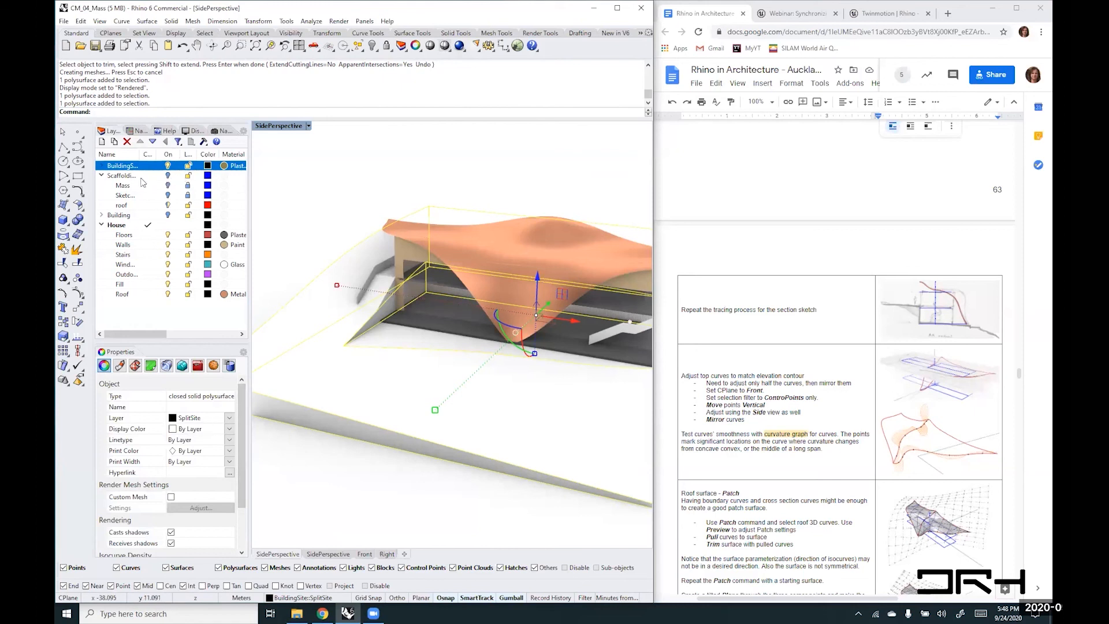
{"action": "left_click", "coordinate": [101, 166]}
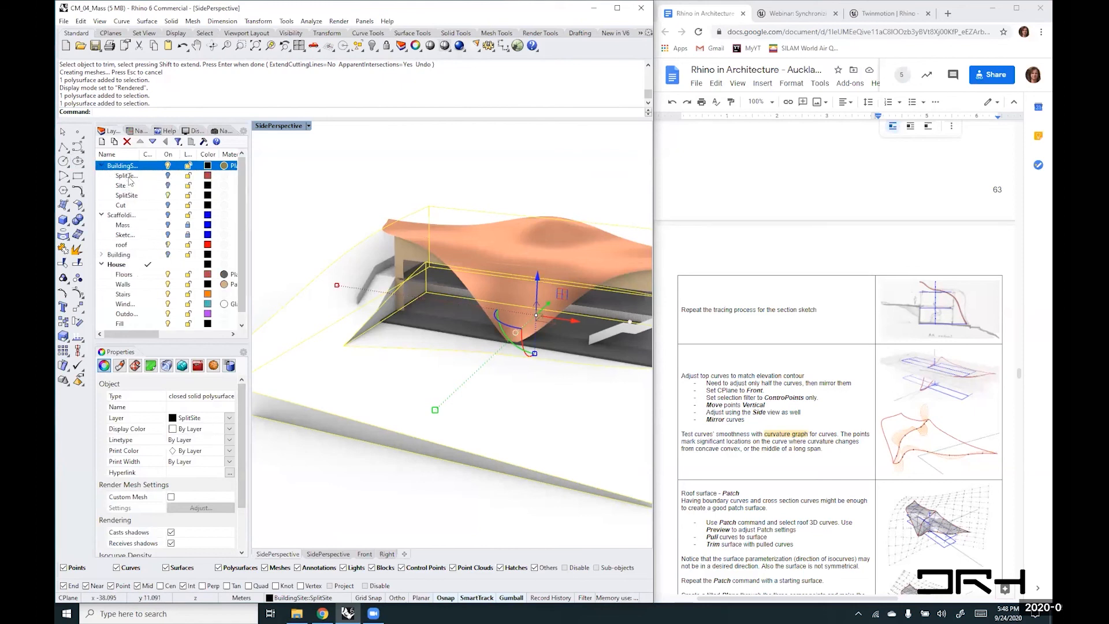
{"action": "mouse_move", "coordinate": [140, 154]}
{"action": "left_mouse_down"}
{"action": "mouse_move", "coordinate": [162, 157]}
{"action": "mouse_move", "coordinate": [152, 157]}
{"action": "left_mouse_up"}
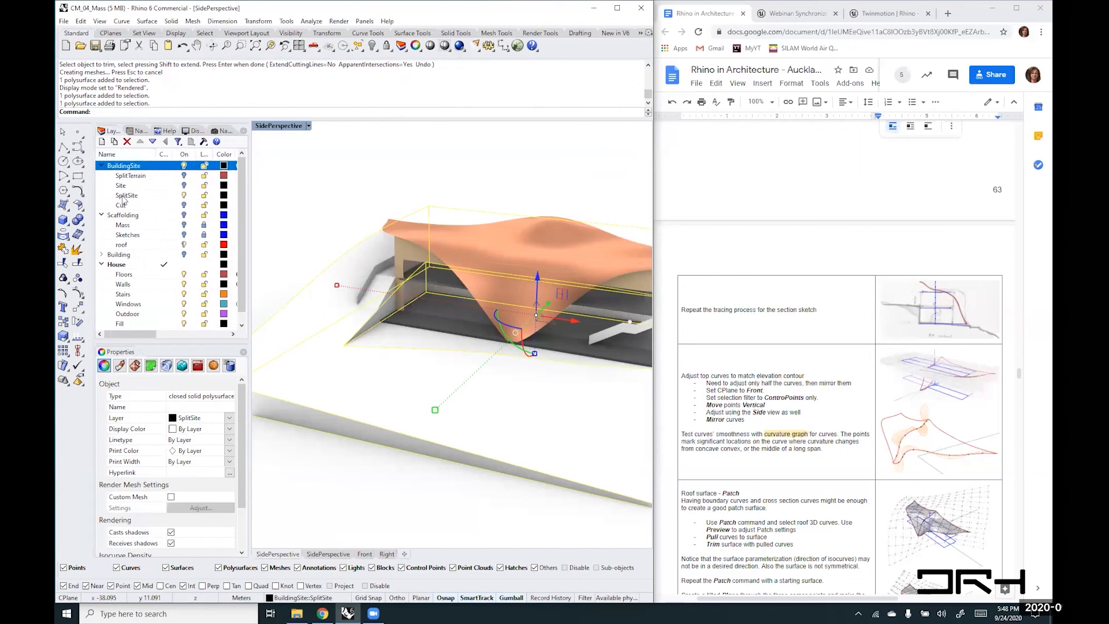
- Give the SplitSite sublayer a Plaster material in green, RGB 0, 191, 0, and deselect the site solid
{"action": "left_click", "coordinate": [123, 196]}
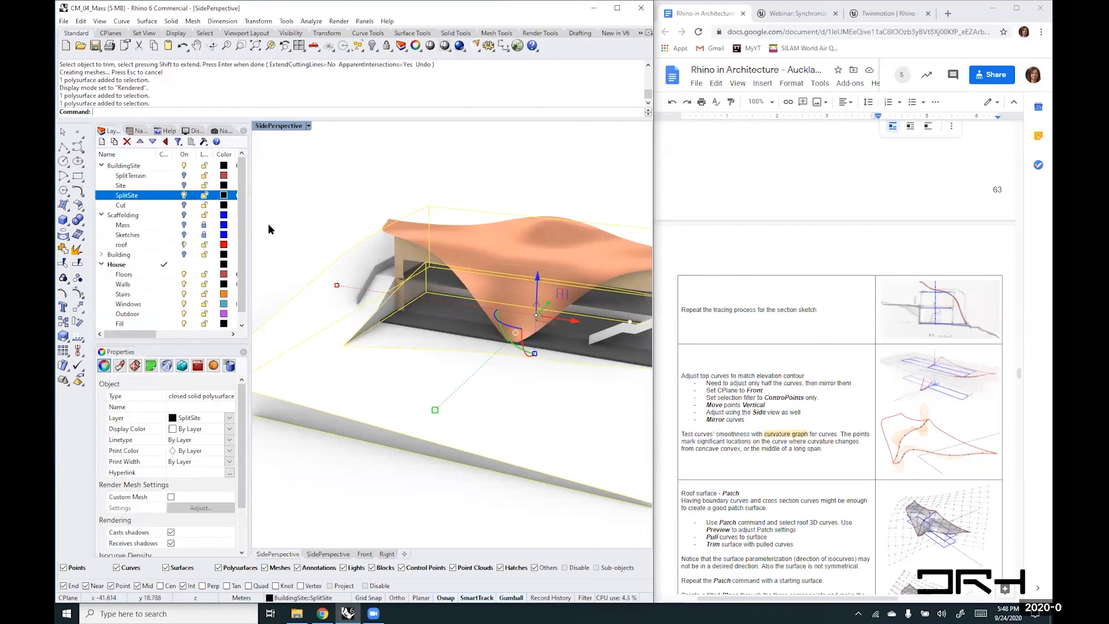
{"action": "left_click_drag", "start_coordinate": [249, 228], "coordinate": [273, 226]}
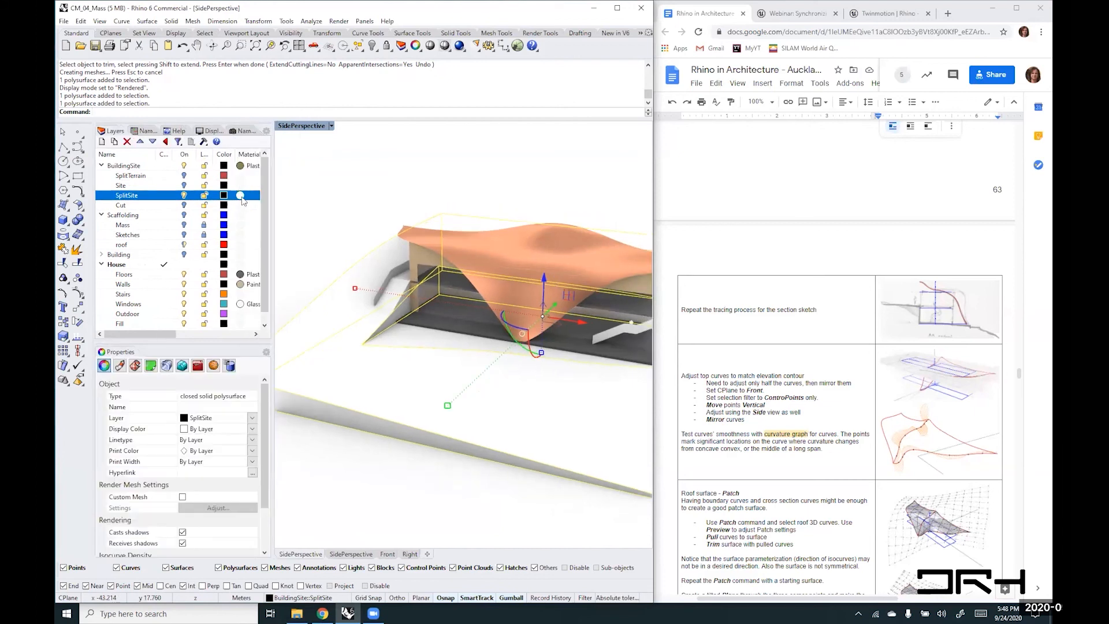
{"action": "left_click", "coordinate": [240, 196]}
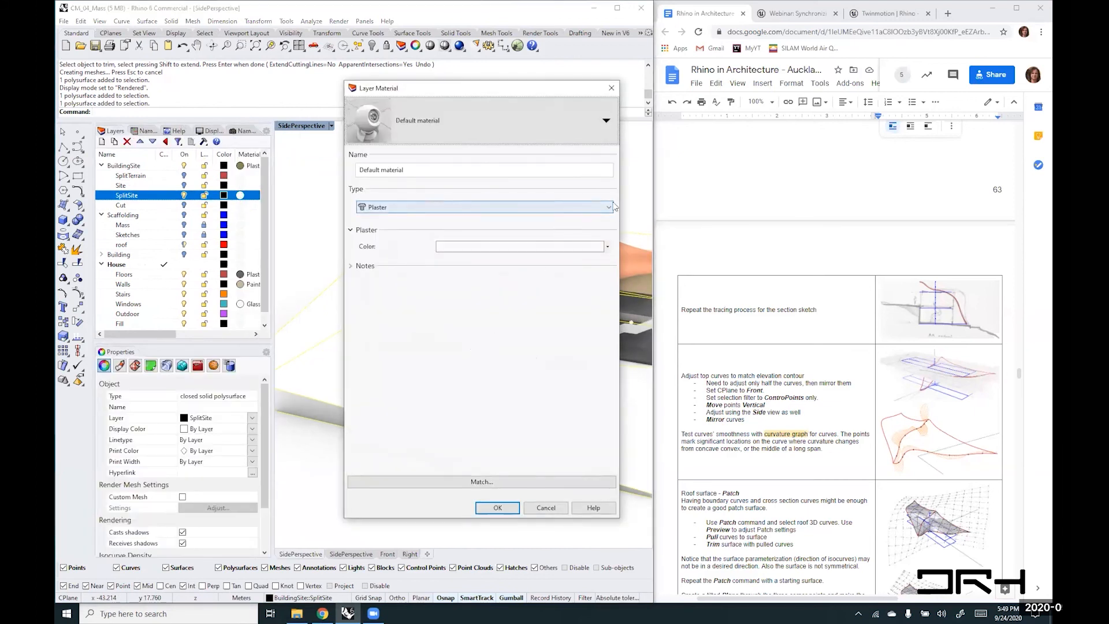
{"action": "left_click", "coordinate": [606, 246]}
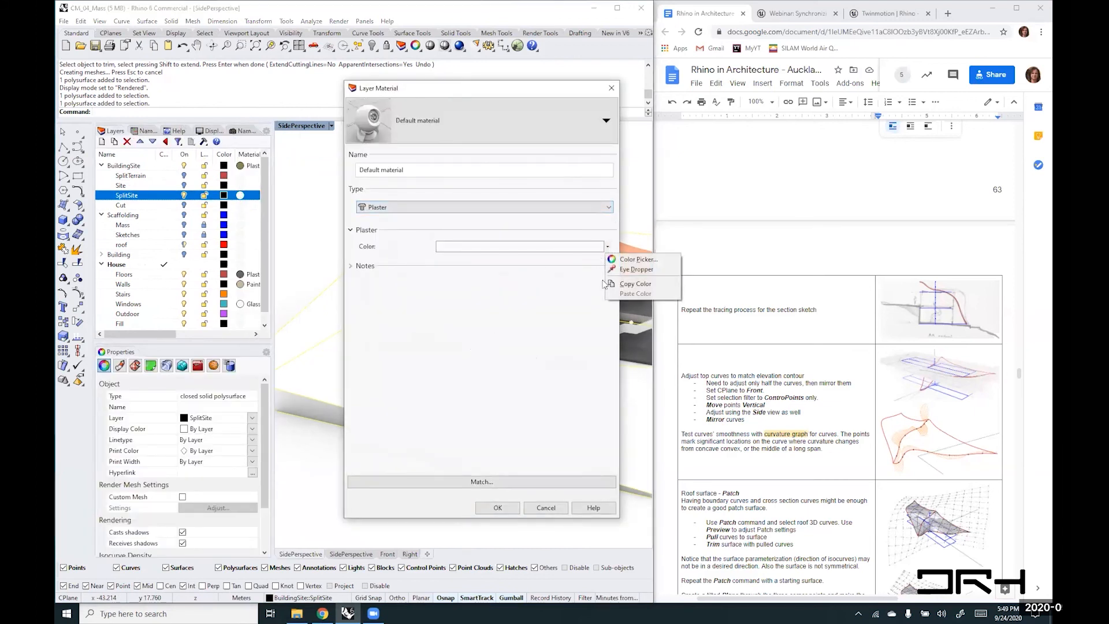
{"action": "left_click", "coordinate": [636, 260]}
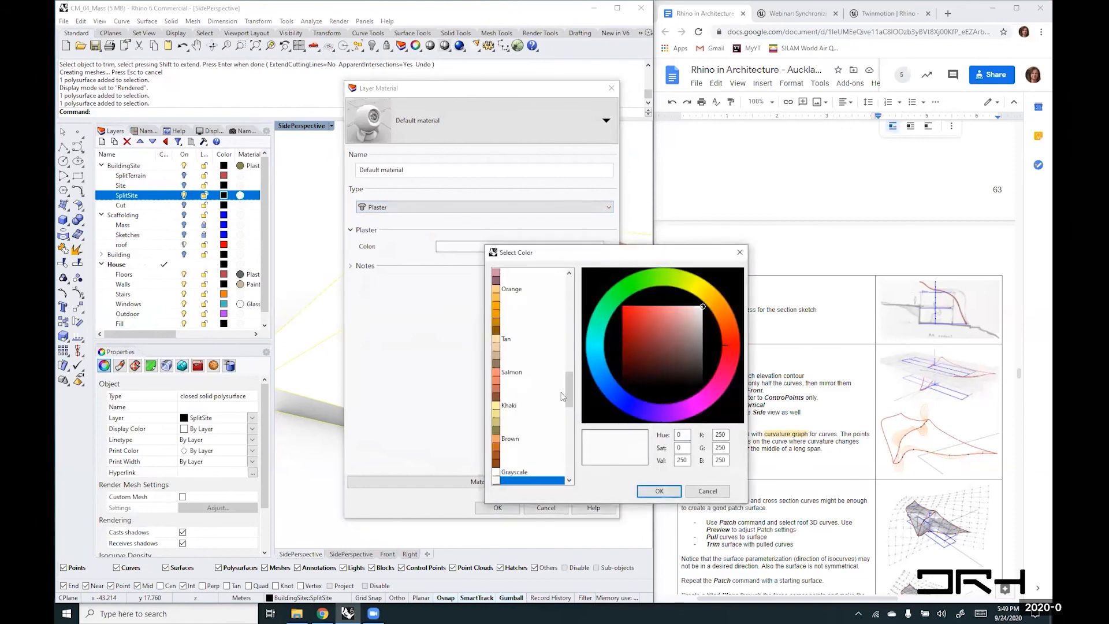
{"action": "left_click_drag", "start_coordinate": [567, 390], "coordinate": [569, 318]}
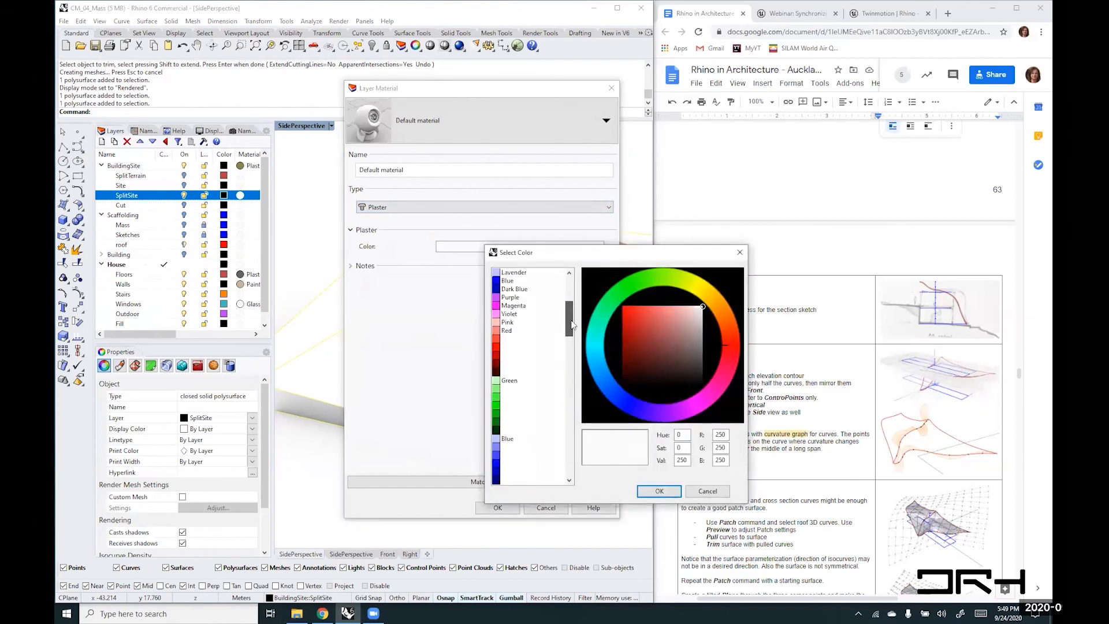
{"action": "left_click", "coordinate": [495, 416]}
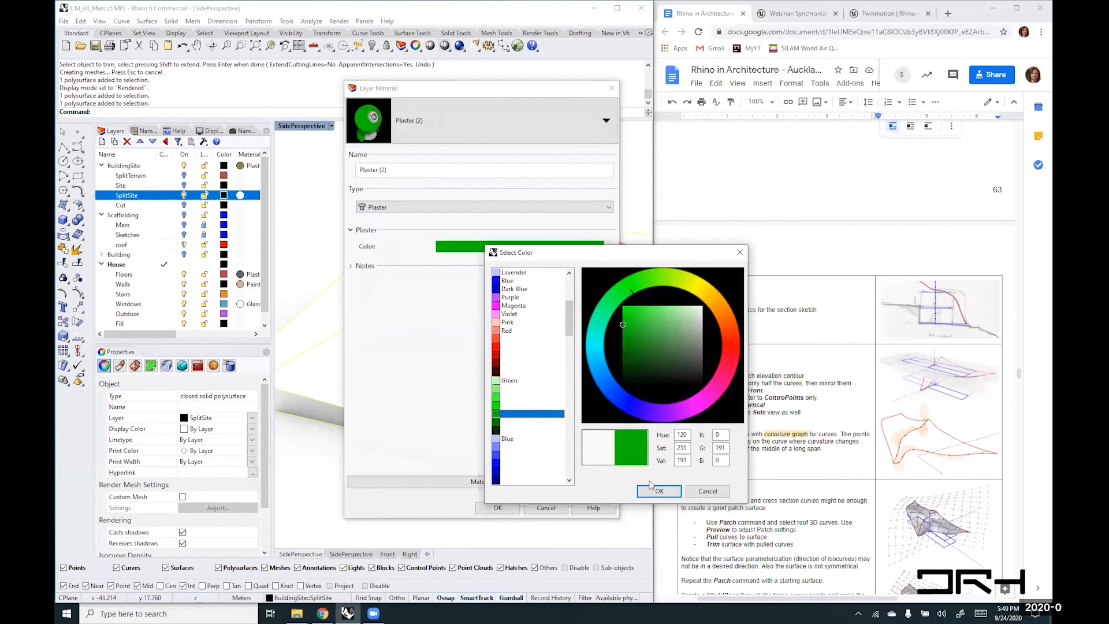
{"action": "left_click", "coordinate": [658, 491]}
{"action": "left_click", "coordinate": [497, 508]}
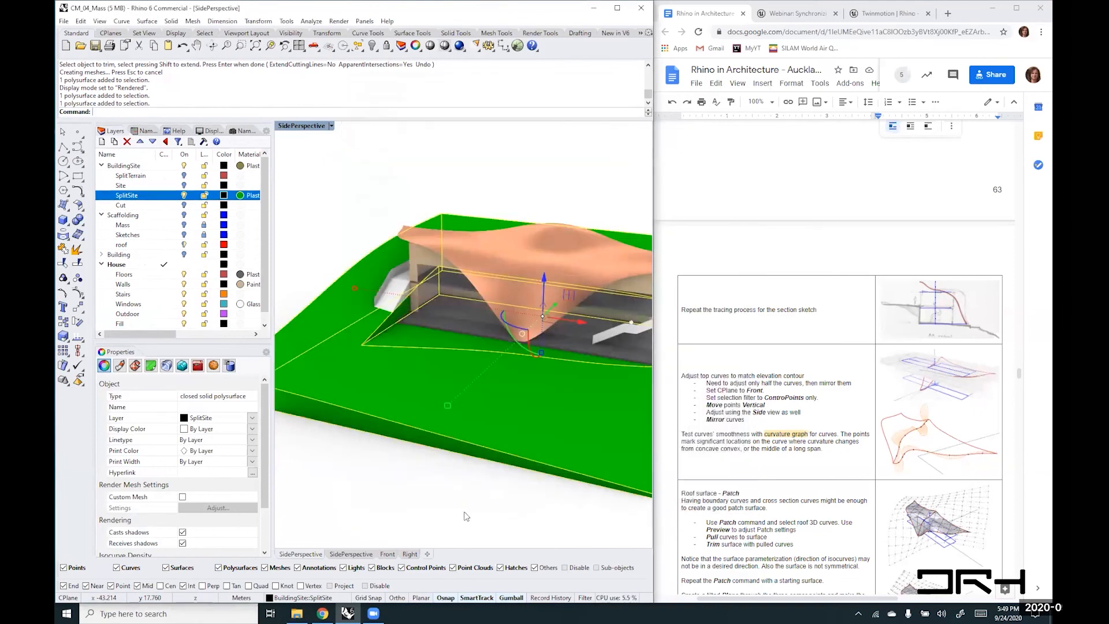
{"action": "key", "text": "Escape"}
- Render the SidePerspective view from a raised corner angle that shows the roof, walls, stairs and site
{"action": "right_click_drag", "start_coordinate": [470, 310], "coordinate": [518, 348]}
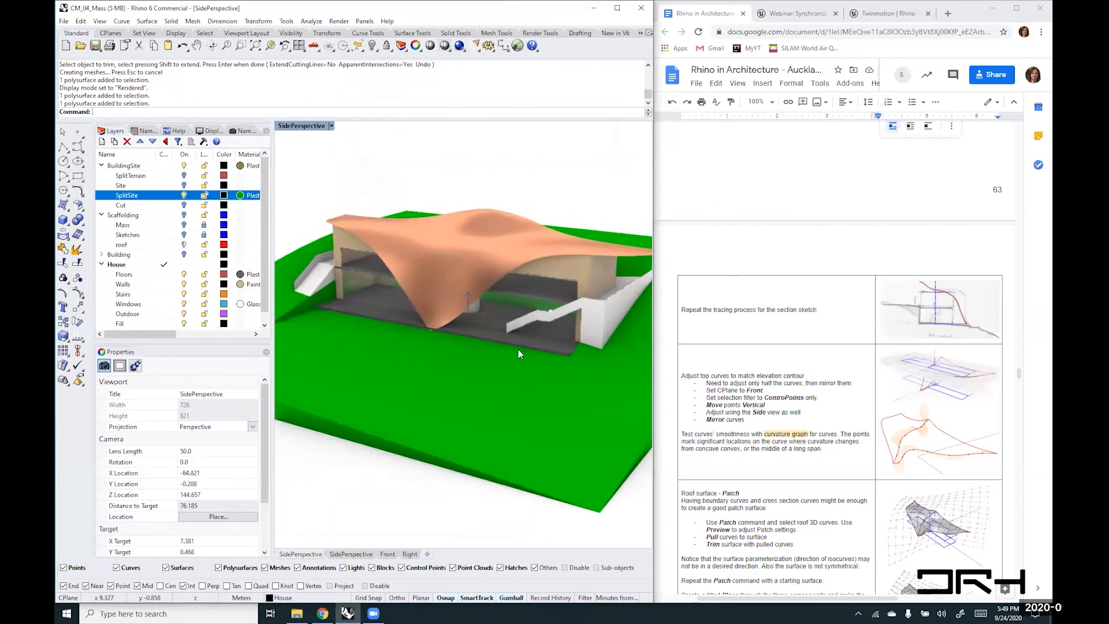
{"action": "right_click_drag", "start_coordinate": [459, 328], "coordinate": [547, 340]}
{"action": "right_click_drag", "start_coordinate": [430, 299], "coordinate": [478, 289], "text": "shift"}
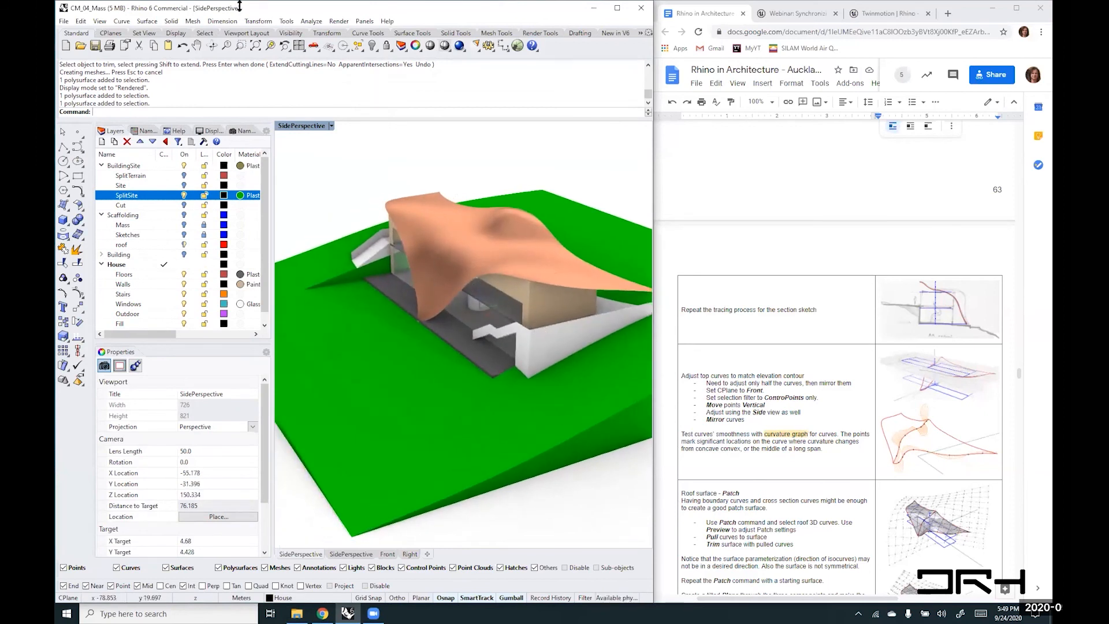
{"action": "left_click", "coordinate": [339, 21]}
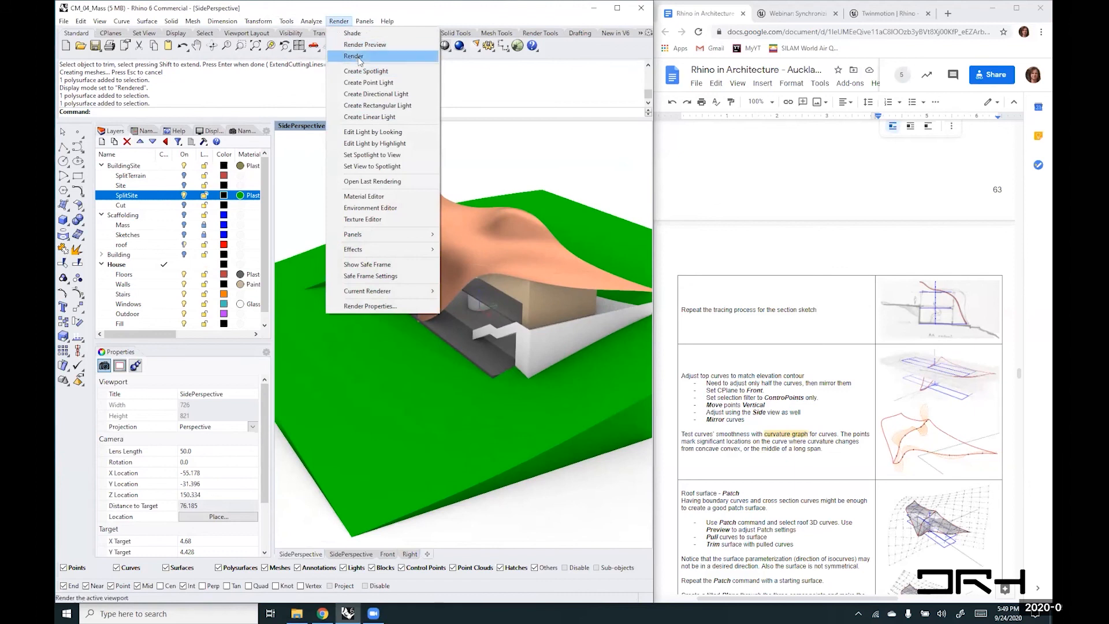
{"action": "left_click", "coordinate": [358, 58]}
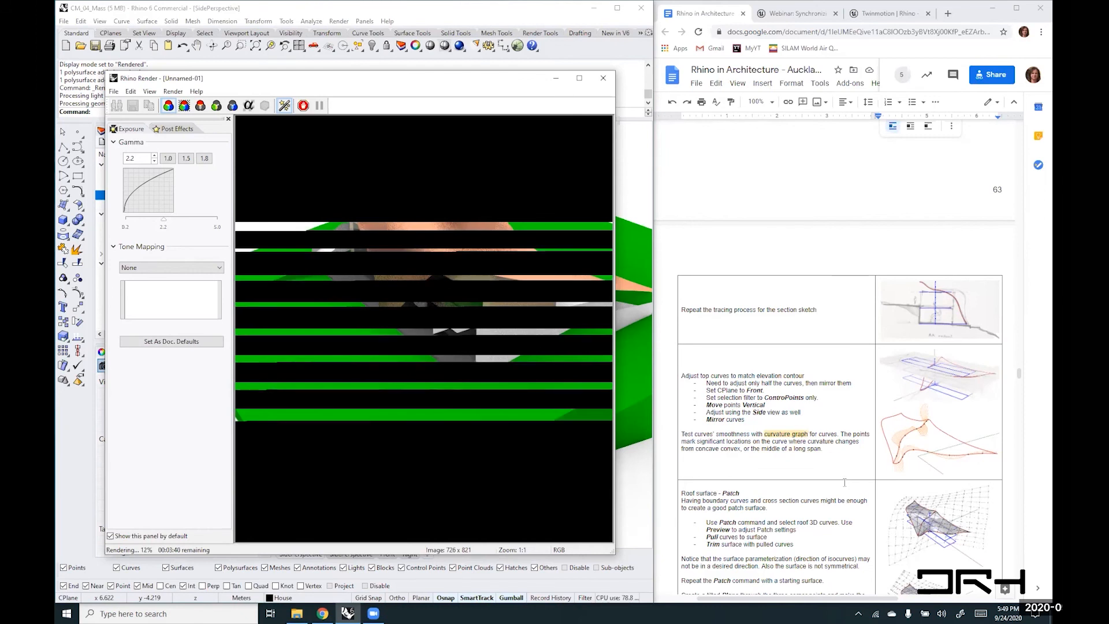
- Switch to the Rhino in Architecture document in Google Docs and read the roof surface Patch and Loft sections, including the History instructions
{"action": "left_click", "coordinate": [844, 482]}
{"action": "scroll", "coordinate": [844, 482], "scroll_direction": "down", "scroll_amount": 5}
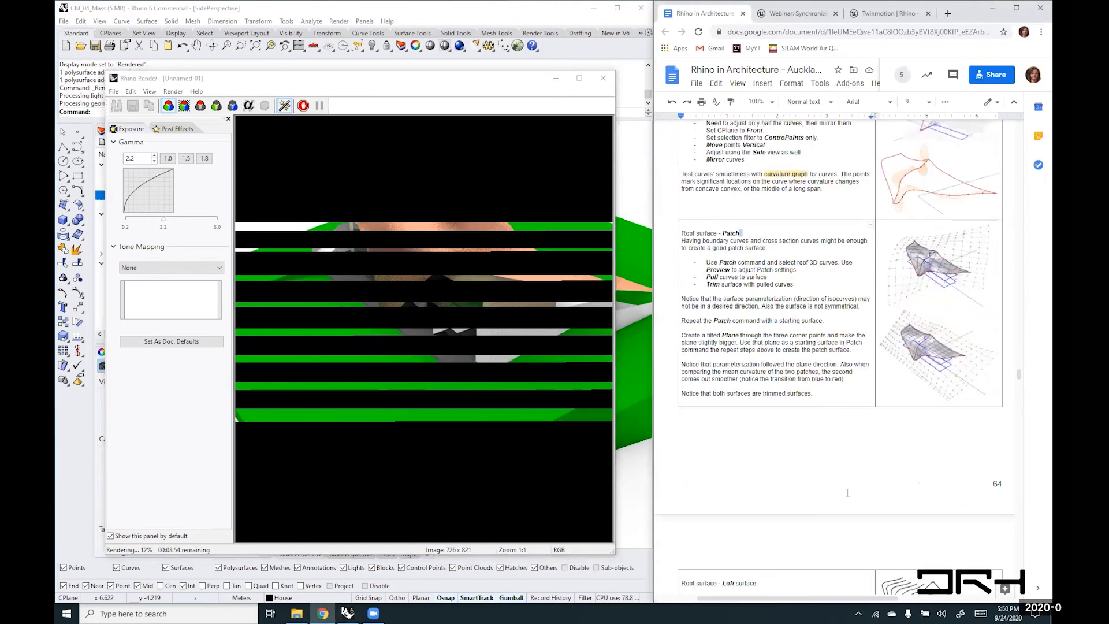
{"action": "scroll", "coordinate": [753, 430], "scroll_direction": "down", "scroll_amount": 1}
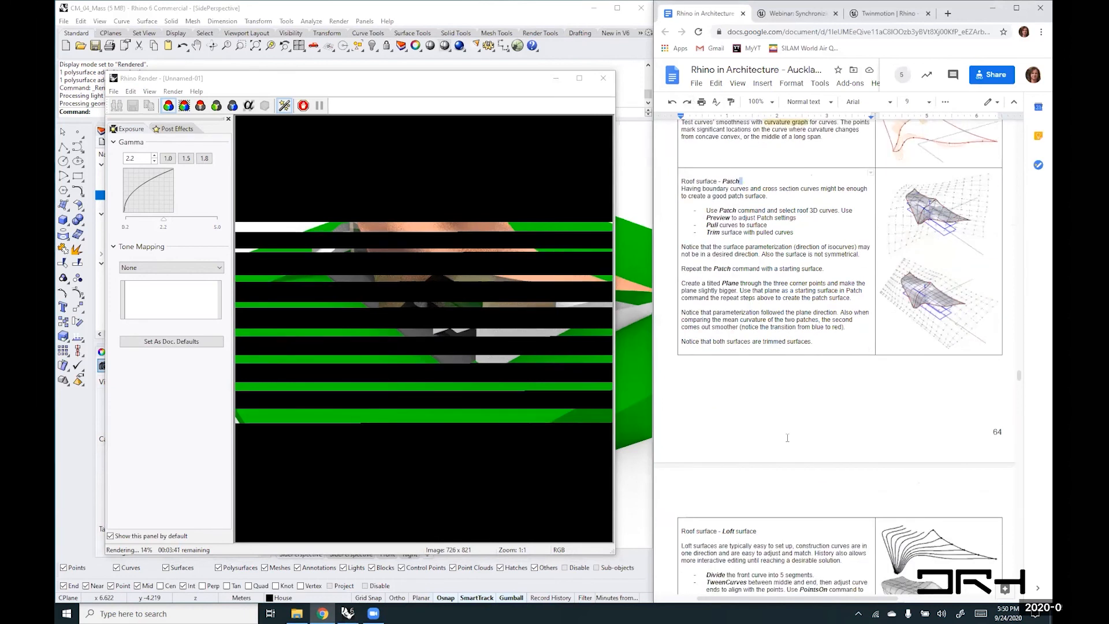
{"action": "scroll", "coordinate": [784, 433], "scroll_direction": "down", "scroll_amount": 1}
{"action": "scroll", "coordinate": [785, 433], "scroll_direction": "down", "scroll_amount": 6}
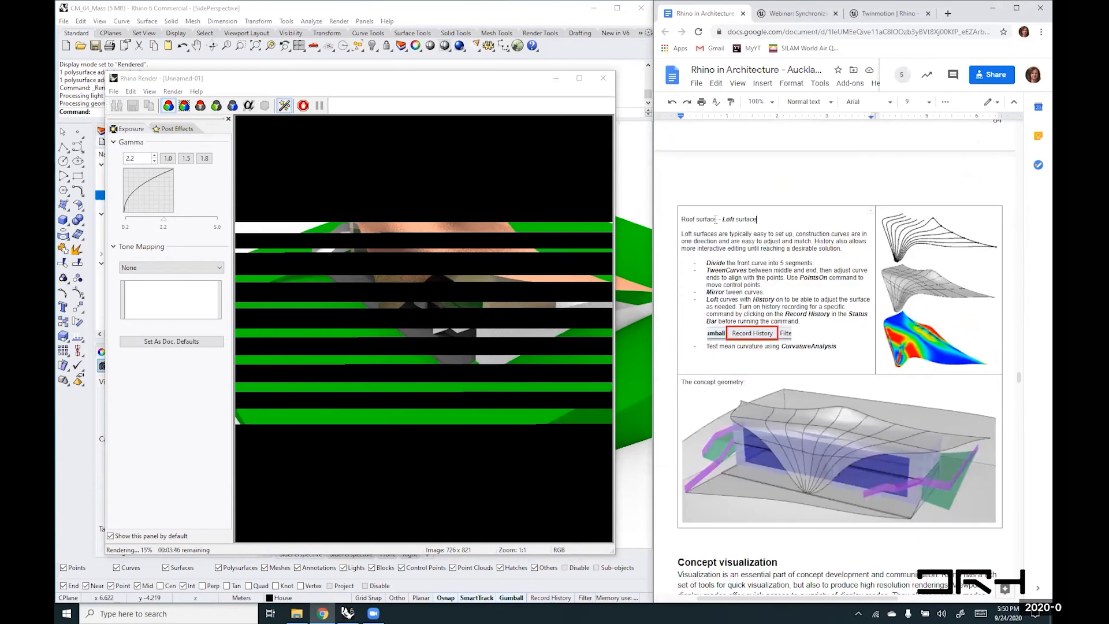
{"action": "left_click", "coordinate": [716, 219], "text": "shift"}
{"action": "left_click", "coordinate": [812, 313]}
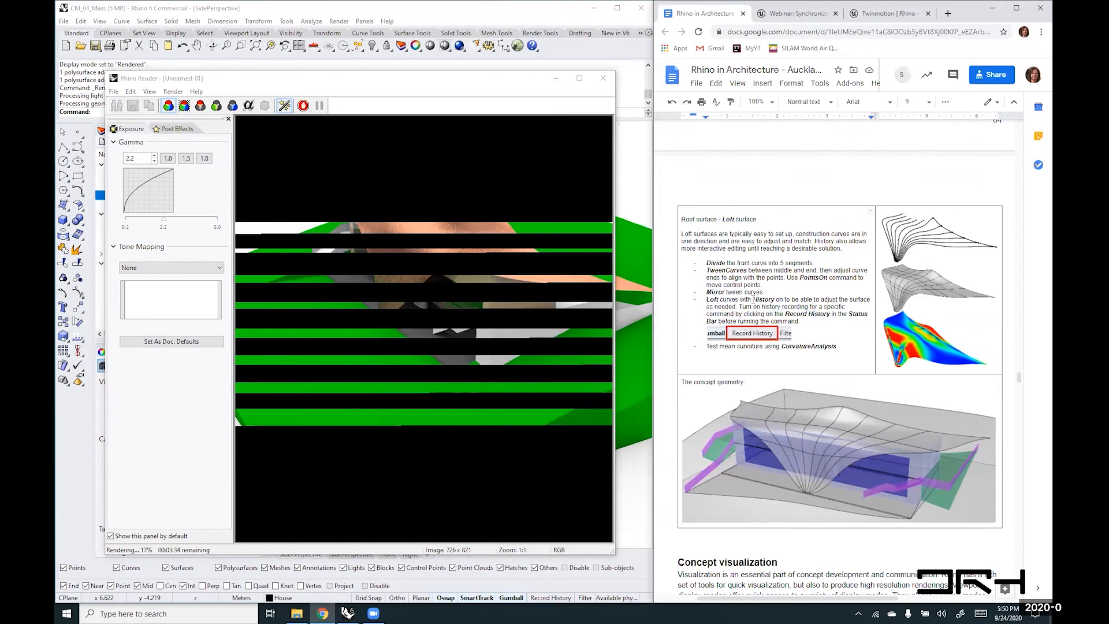
{"action": "double_click", "coordinate": [761, 299]}
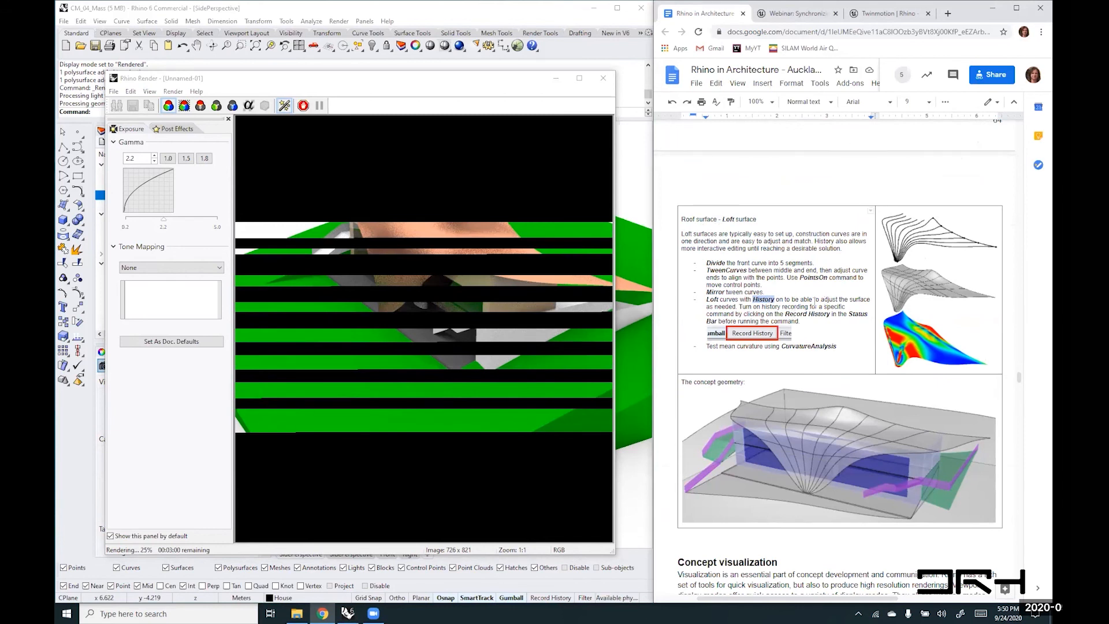
{"action": "left_click", "coordinate": [785, 299]}
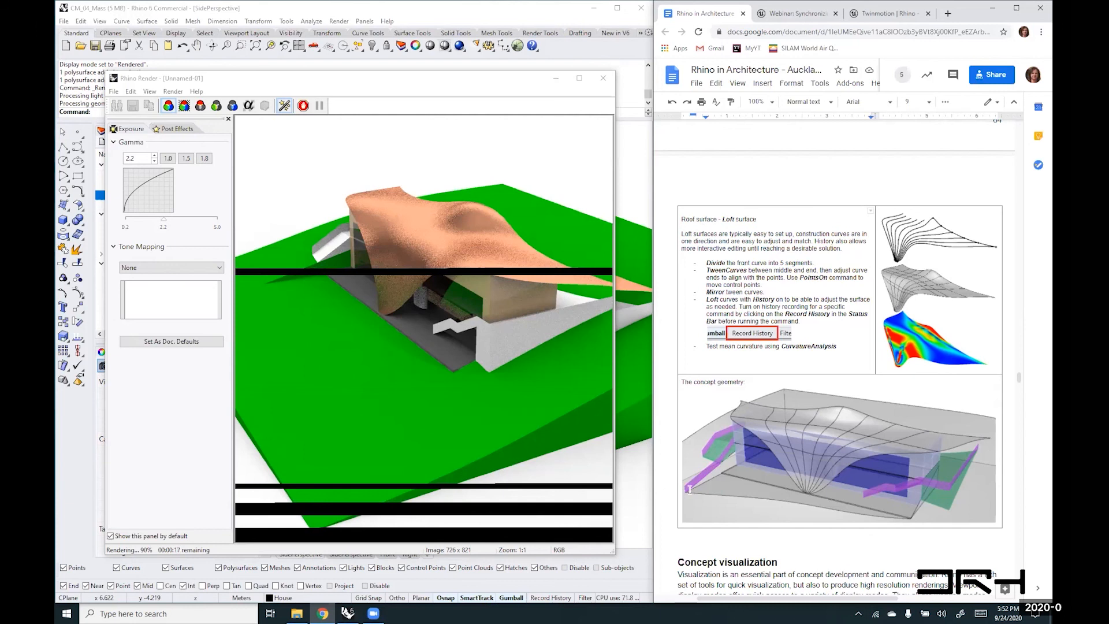
- Read the document's Concept visualization section through to the Display modes part of CM_06: Visualization
{"action": "left_click", "coordinate": [733, 562]}
{"action": "scroll", "coordinate": [733, 562], "scroll_direction": "down", "scroll_amount": 5}
{"action": "scroll", "coordinate": [733, 562], "scroll_direction": "down", "scroll_amount": 3}
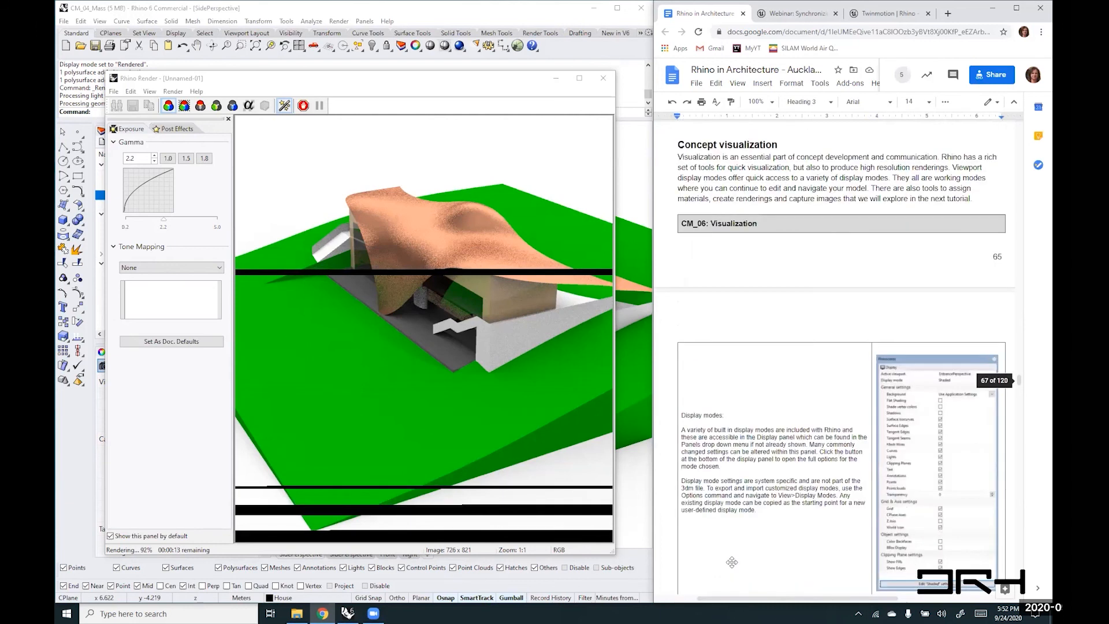
- Read the document's CM_06 parts on display modes, Named Views, and the Technical, Artistic, Pen and Rendered display mode features
{"action": "scroll", "coordinate": [731, 562], "scroll_direction": "down", "scroll_amount": 6}
{"action": "scroll", "coordinate": [731, 562], "scroll_direction": "down", "scroll_amount": 5}
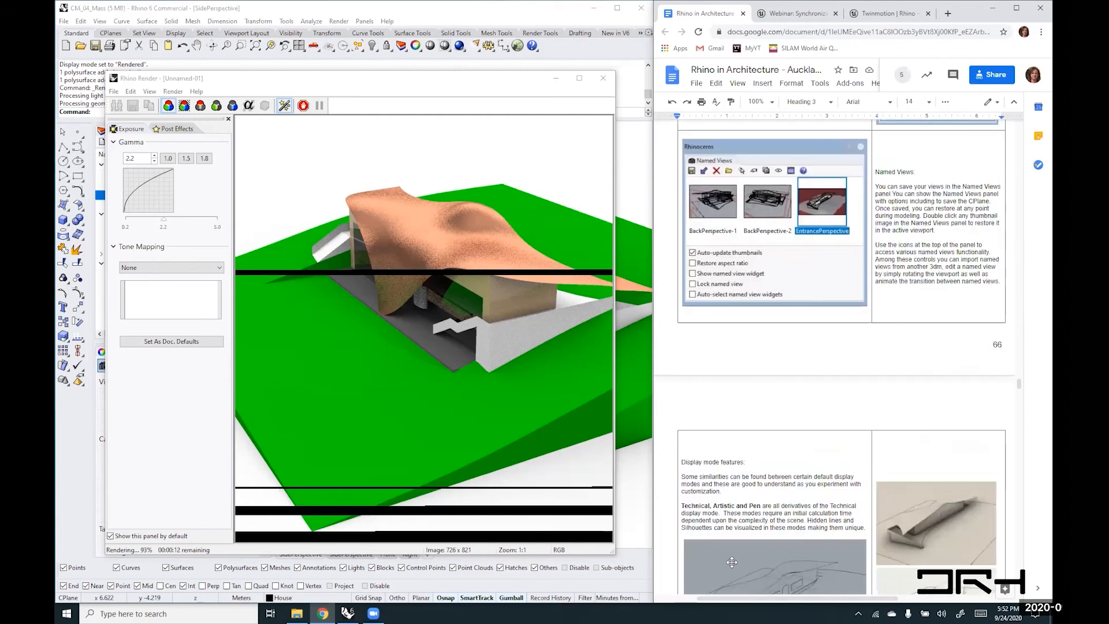
{"action": "scroll", "coordinate": [759, 432], "scroll_direction": "down", "scroll_amount": 3}
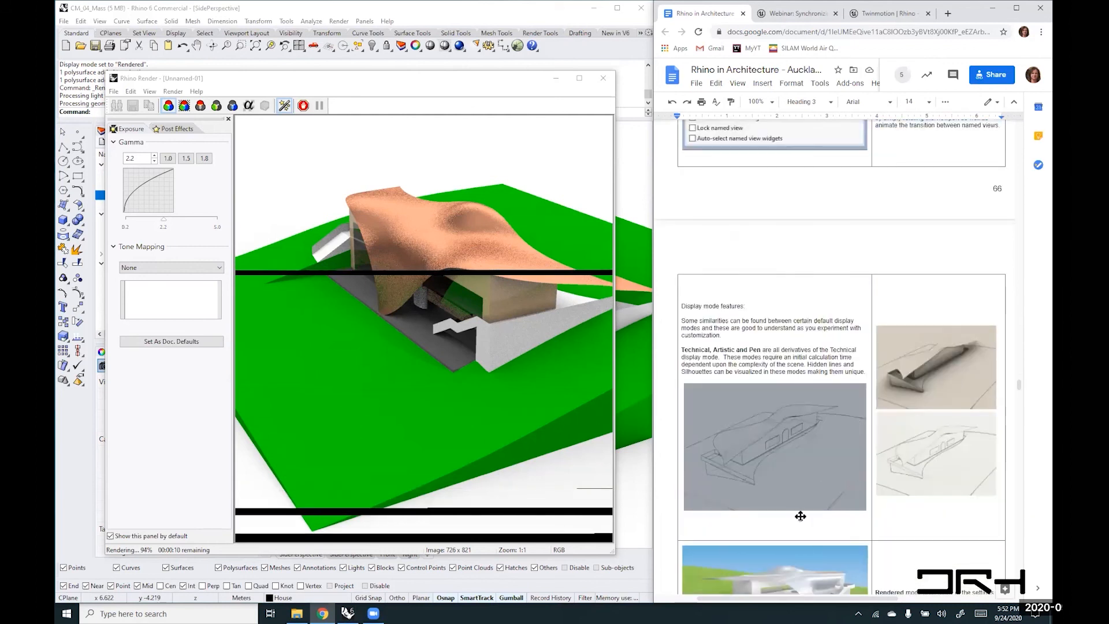
{"action": "scroll", "coordinate": [800, 515], "scroll_direction": "down", "scroll_amount": 2}
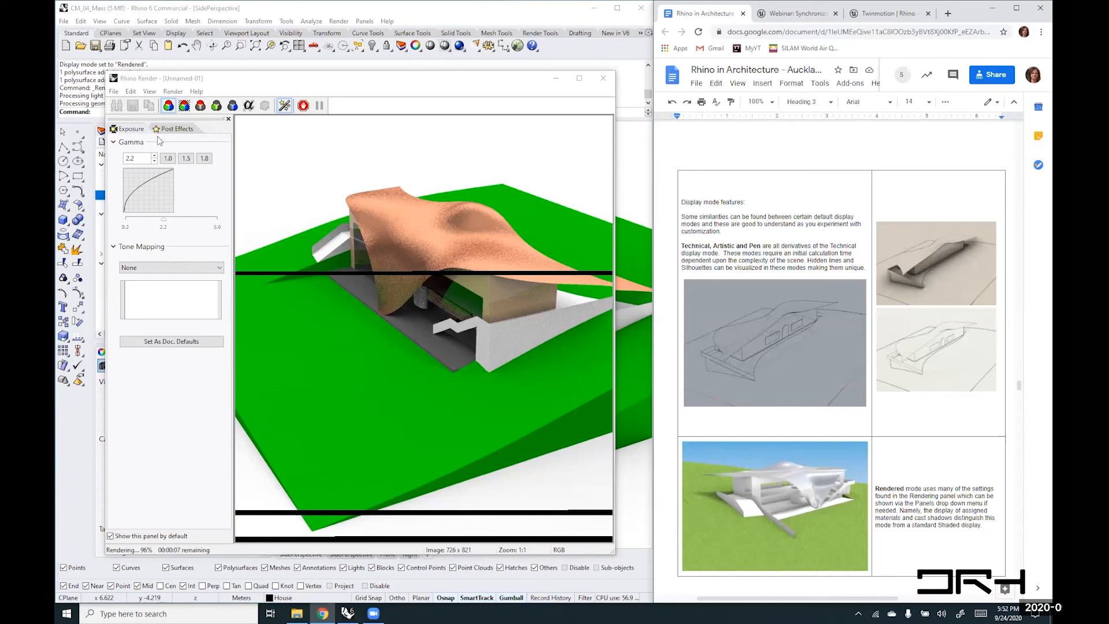
- Try the Fog and Glow post effects on the rendered image, and turn on the Glare effect
{"action": "left_click", "coordinate": [174, 129]}
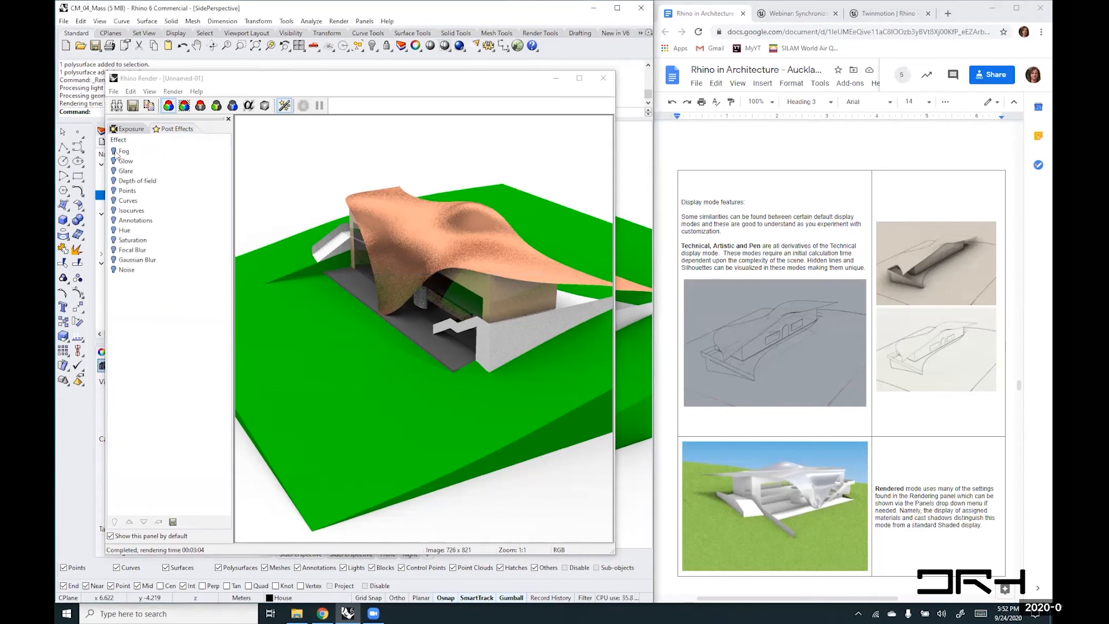
{"action": "left_click", "coordinate": [118, 153]}
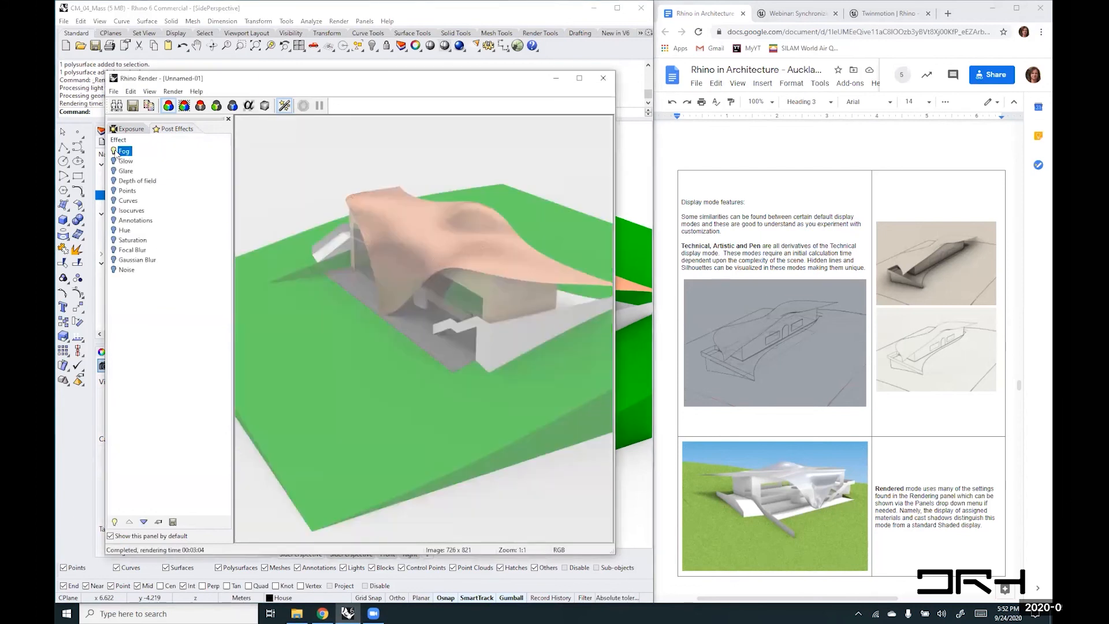
{"action": "left_click", "coordinate": [121, 161]}
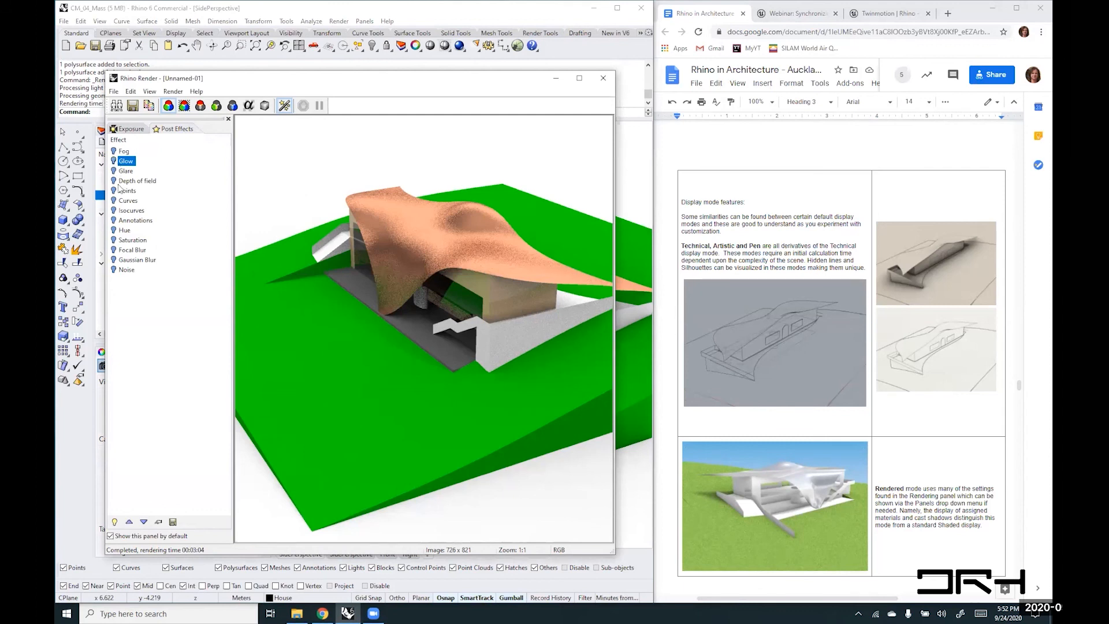
{"action": "left_click", "coordinate": [115, 172]}
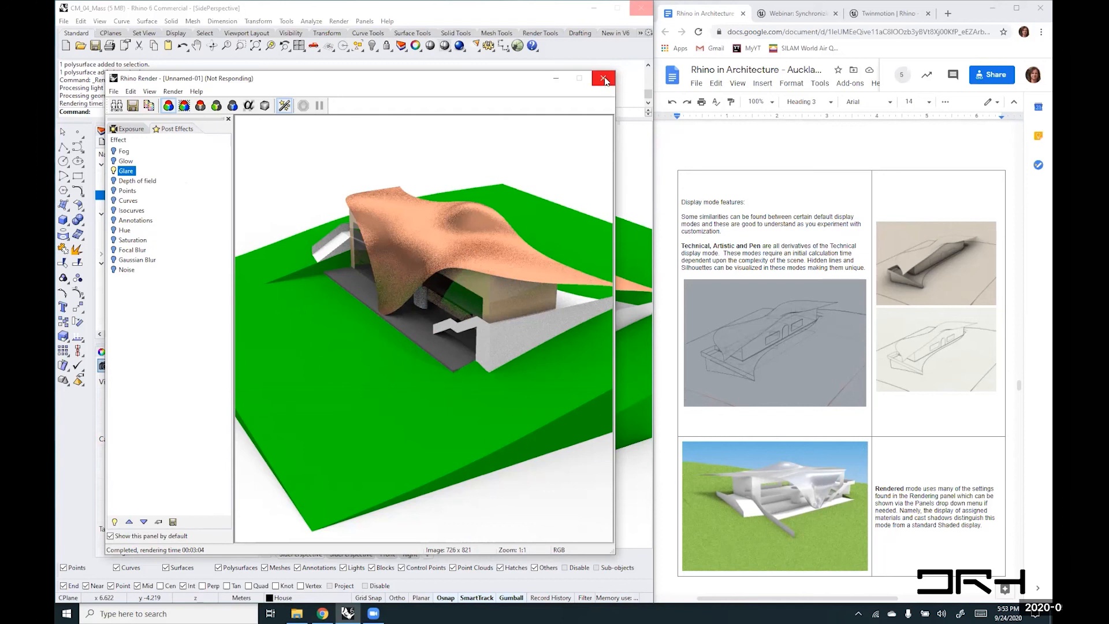
{"action": "left_click", "coordinate": [624, 168]}
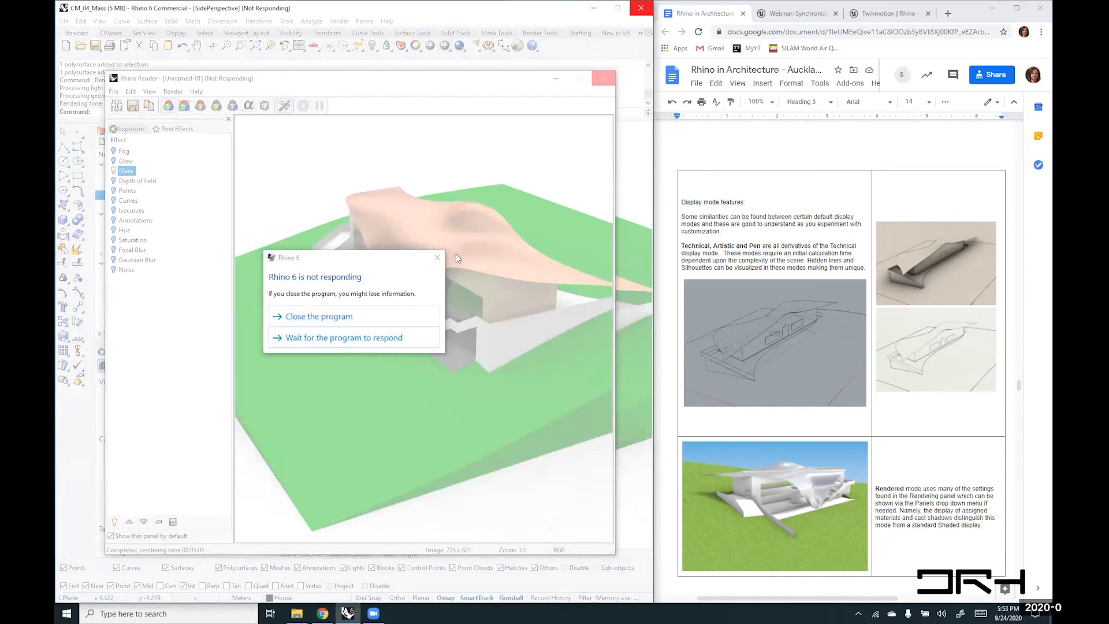
{"action": "left_click", "coordinate": [437, 257]}
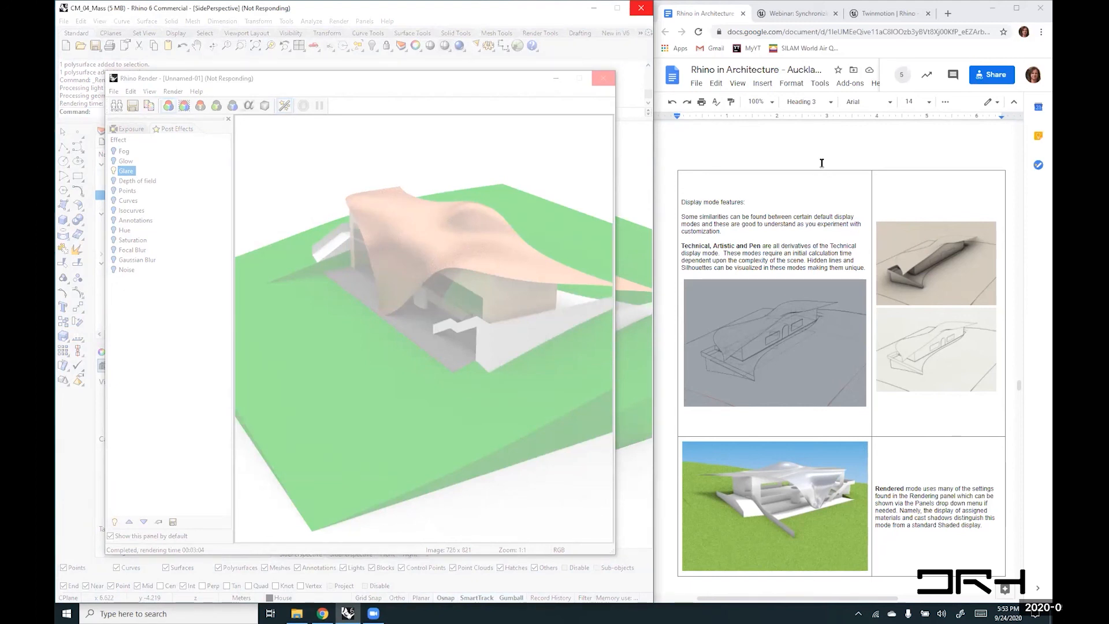
- Read the document's parts on clipping planes and on saving high-resolution viewport images with ViewCaptureToFile or ViewCaptureToClipboard
{"action": "scroll", "coordinate": [891, 451], "scroll_direction": "down", "scroll_amount": 1}
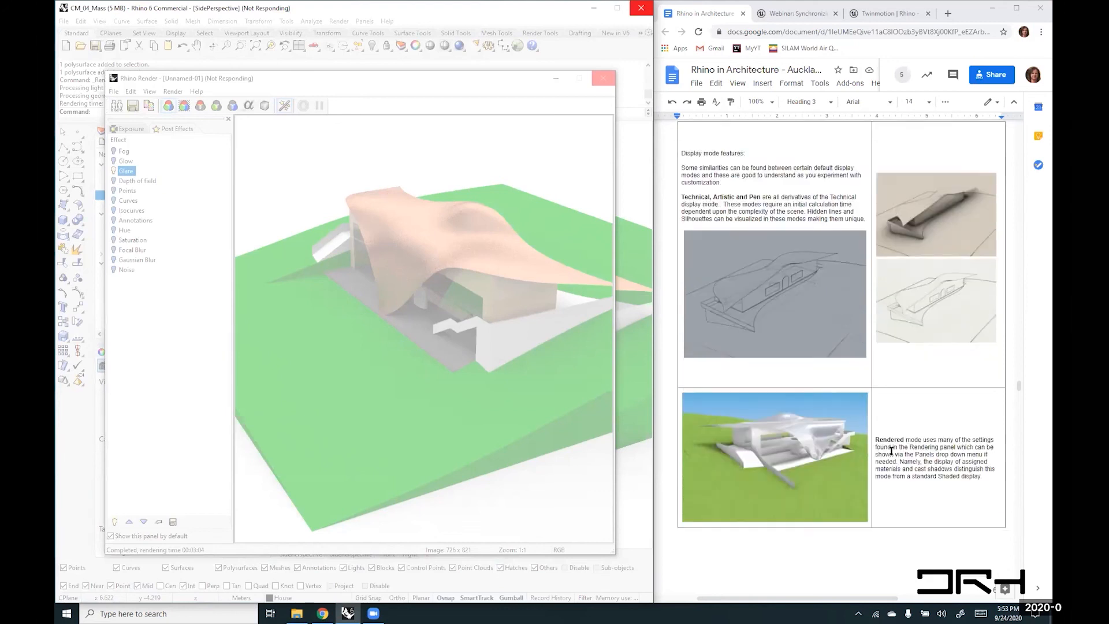
{"action": "scroll", "coordinate": [891, 451], "scroll_direction": "down", "scroll_amount": 20}
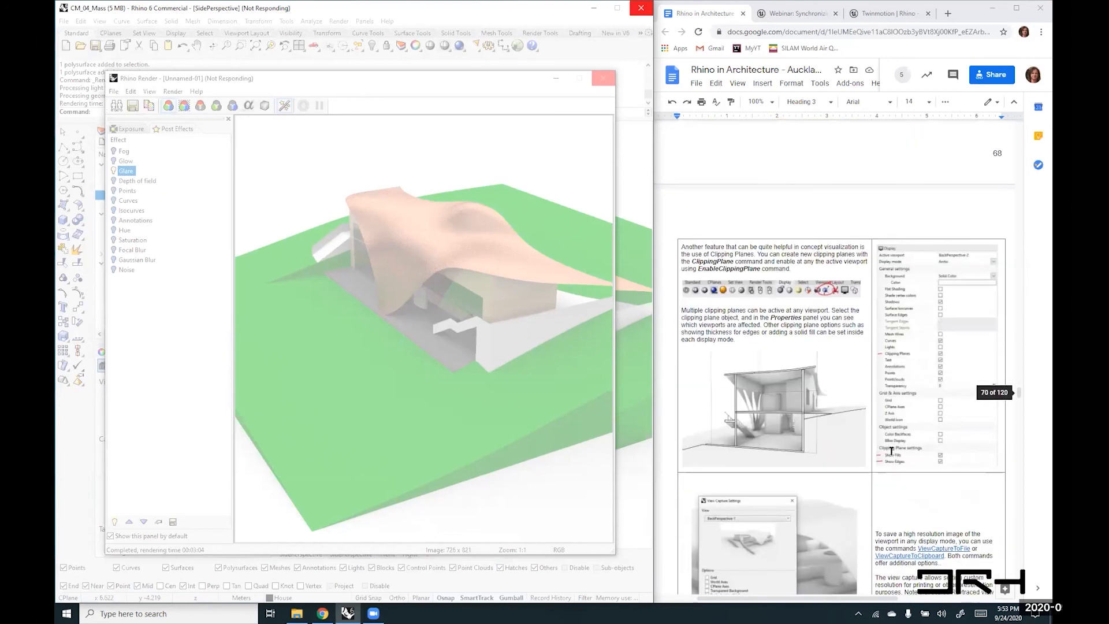
{"action": "scroll", "coordinate": [891, 451], "scroll_direction": "down", "scroll_amount": 7}
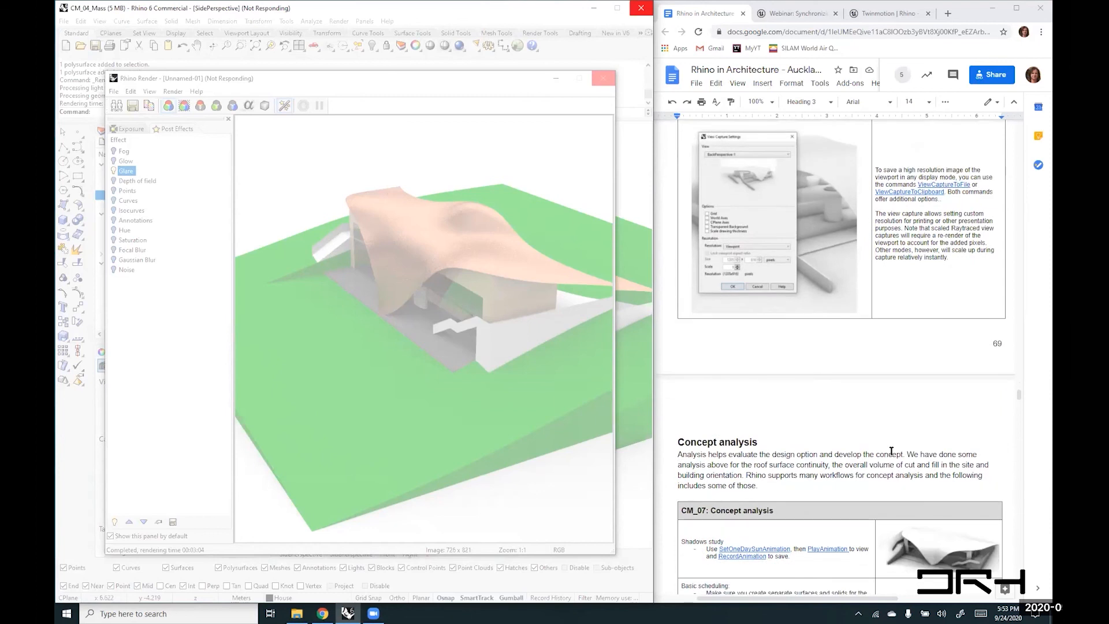
- Examine the CM_07: Concept analysis section on shadow study, basic scheduling and line drawings, continuing to the start of Detailed modeling
{"action": "scroll", "coordinate": [891, 450], "scroll_direction": "down", "scroll_amount": 4}
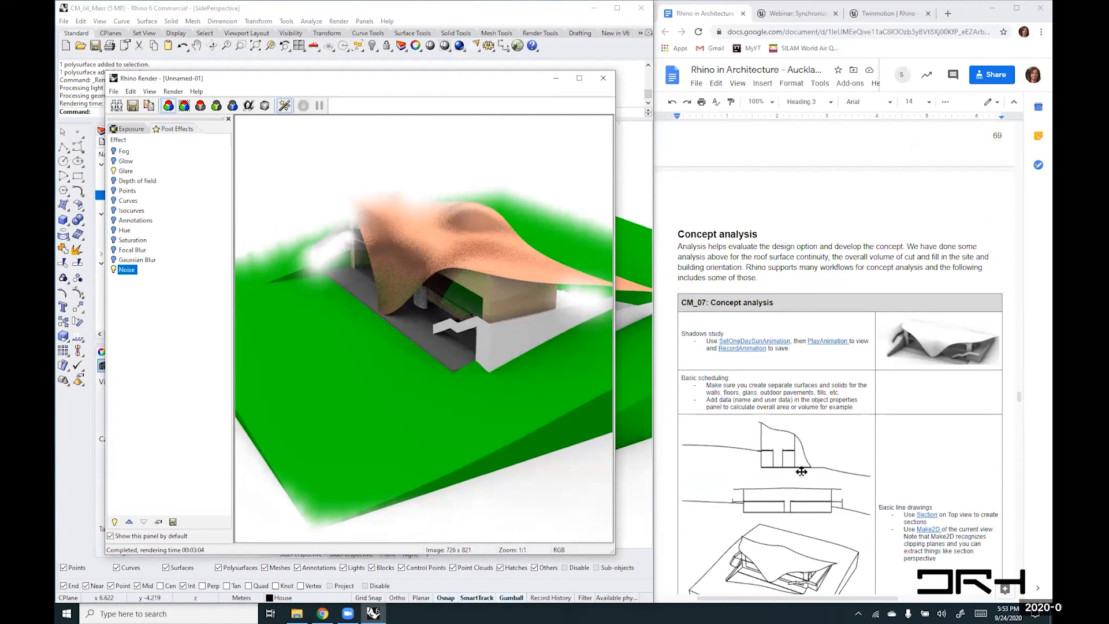
{"action": "scroll", "coordinate": [800, 470], "scroll_direction": "down", "scroll_amount": 1}
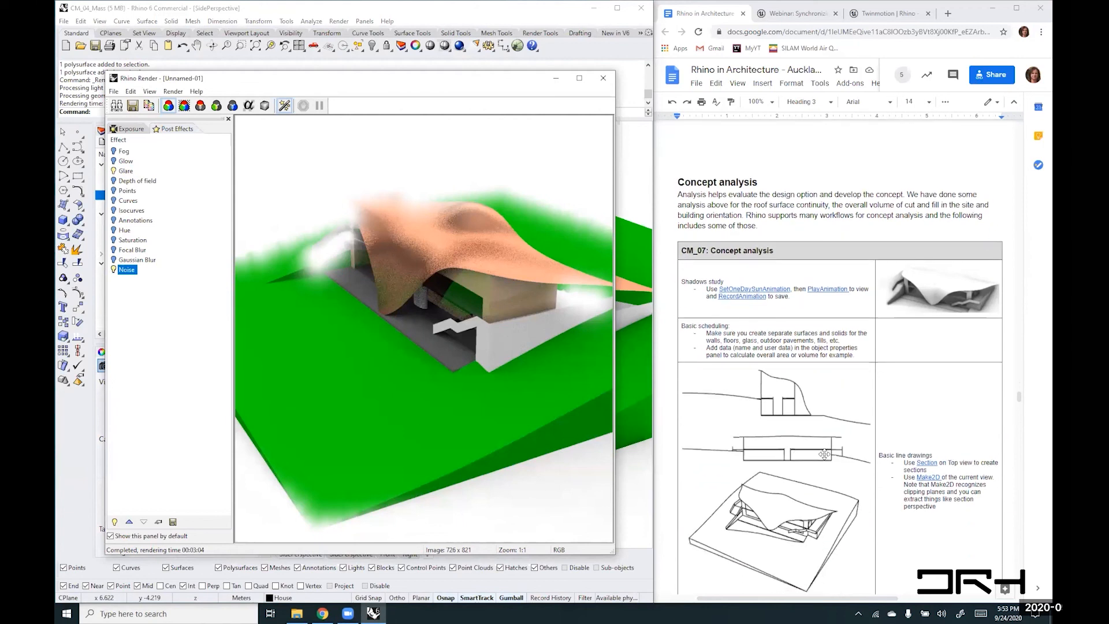
{"action": "scroll", "coordinate": [825, 439], "scroll_direction": "down", "scroll_amount": 1}
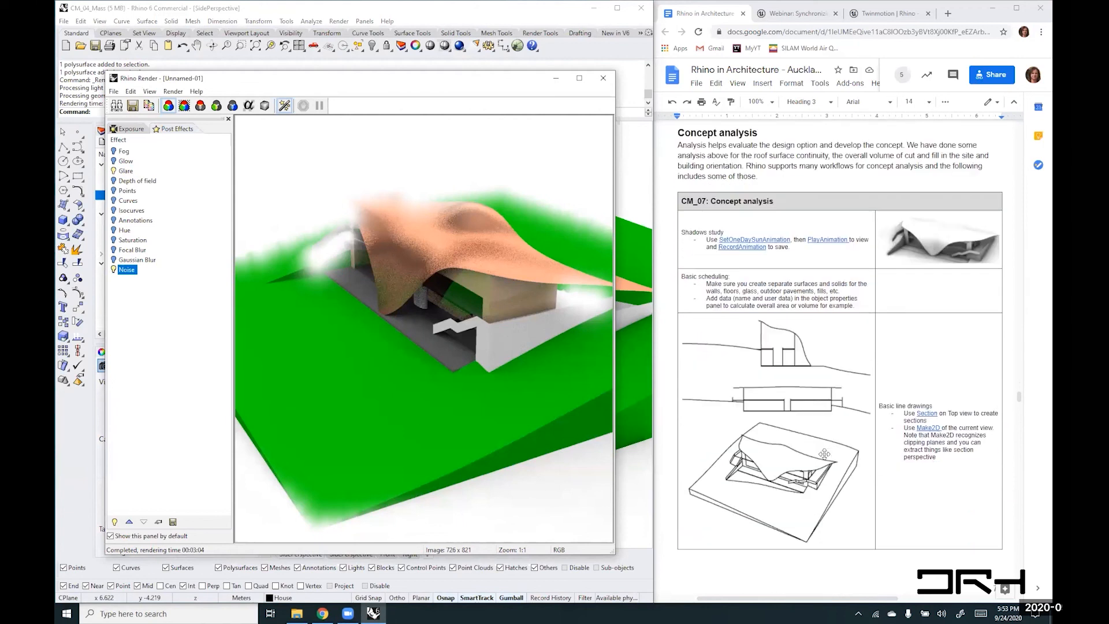
{"action": "scroll", "coordinate": [837, 345], "scroll_direction": "down", "scroll_amount": 5}
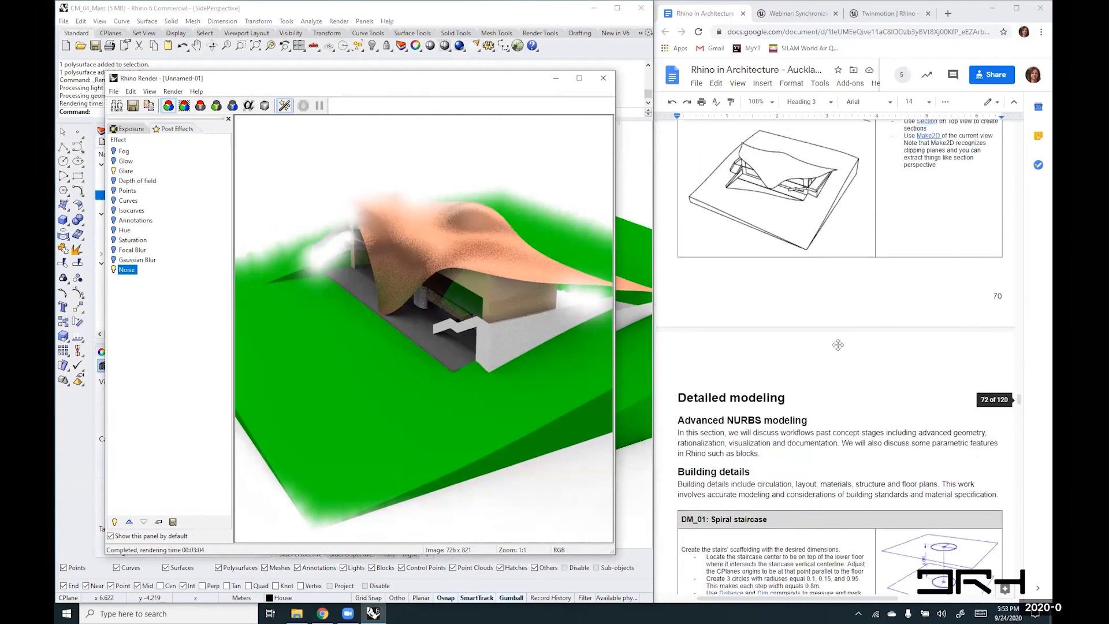
{"action": "scroll", "coordinate": [837, 345], "scroll_direction": "up", "scroll_amount": 5}
{"action": "scroll", "coordinate": [849, 339], "scroll_direction": "down", "scroll_amount": 1}
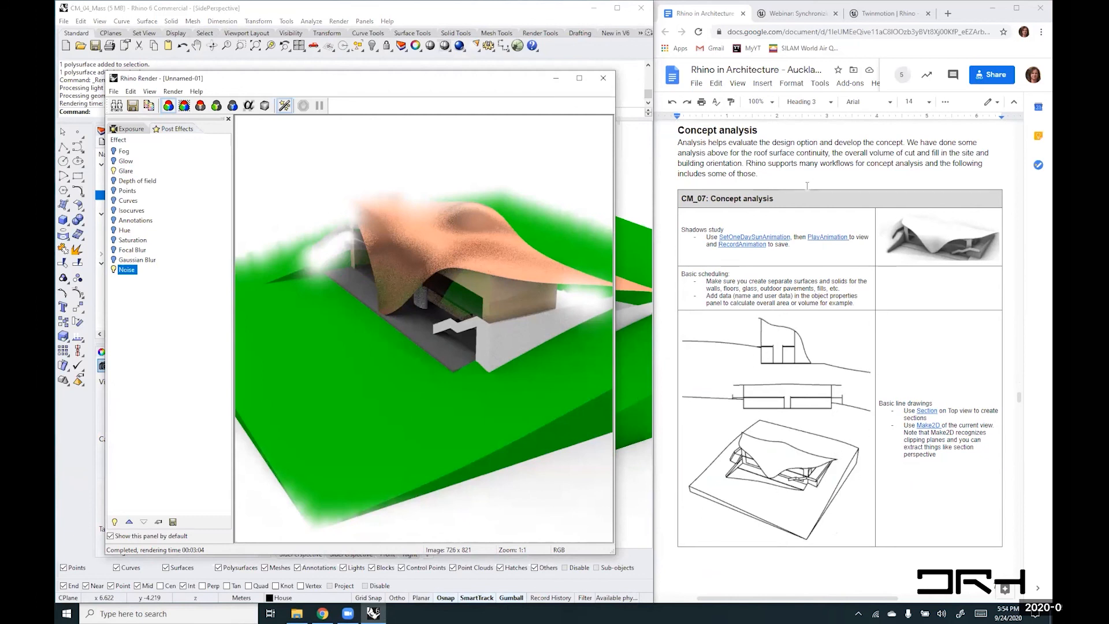
{"action": "left_click_drag", "start_coordinate": [719, 237], "coordinate": [789, 237]}
{"action": "left_click", "coordinate": [791, 231]}
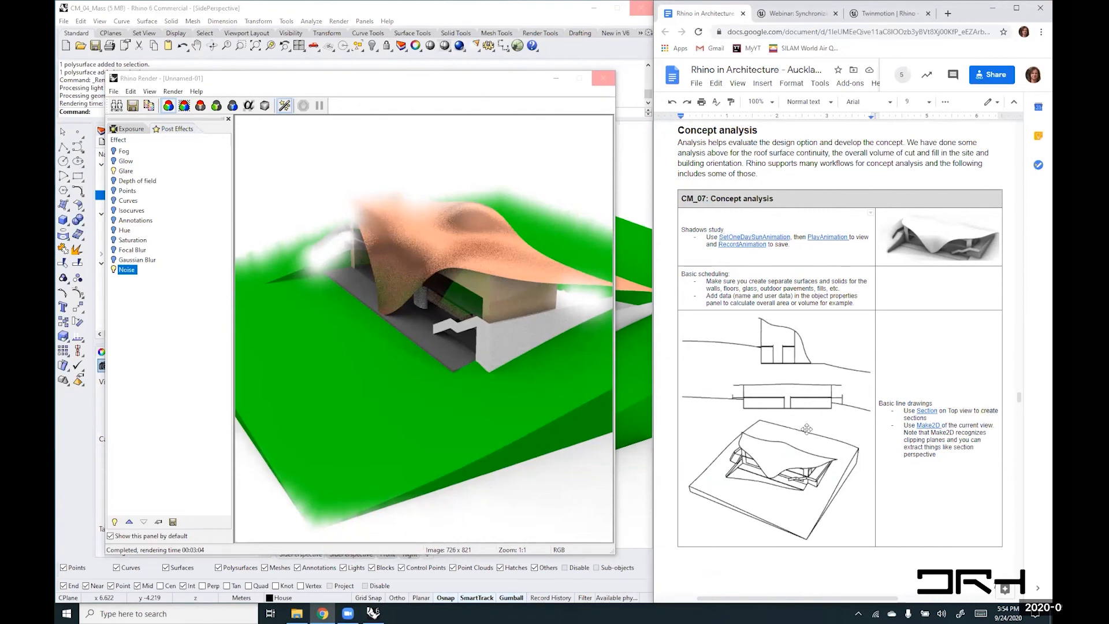
{"action": "scroll", "coordinate": [807, 429], "scroll_direction": "down", "scroll_amount": 1}
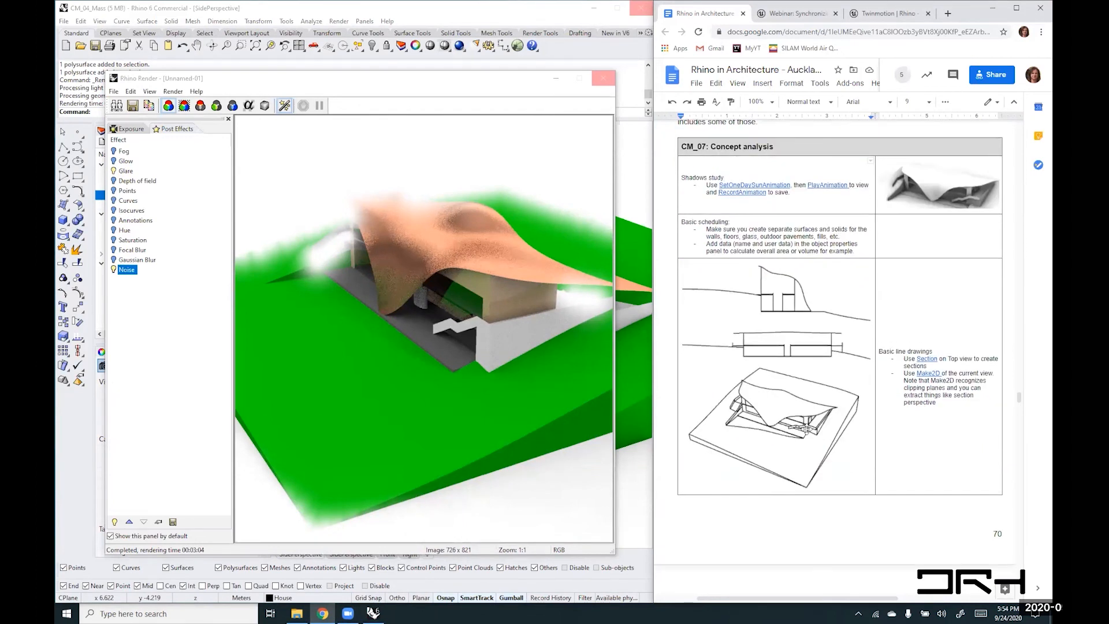
{"action": "scroll", "coordinate": [806, 429], "scroll_direction": "down", "scroll_amount": 5}
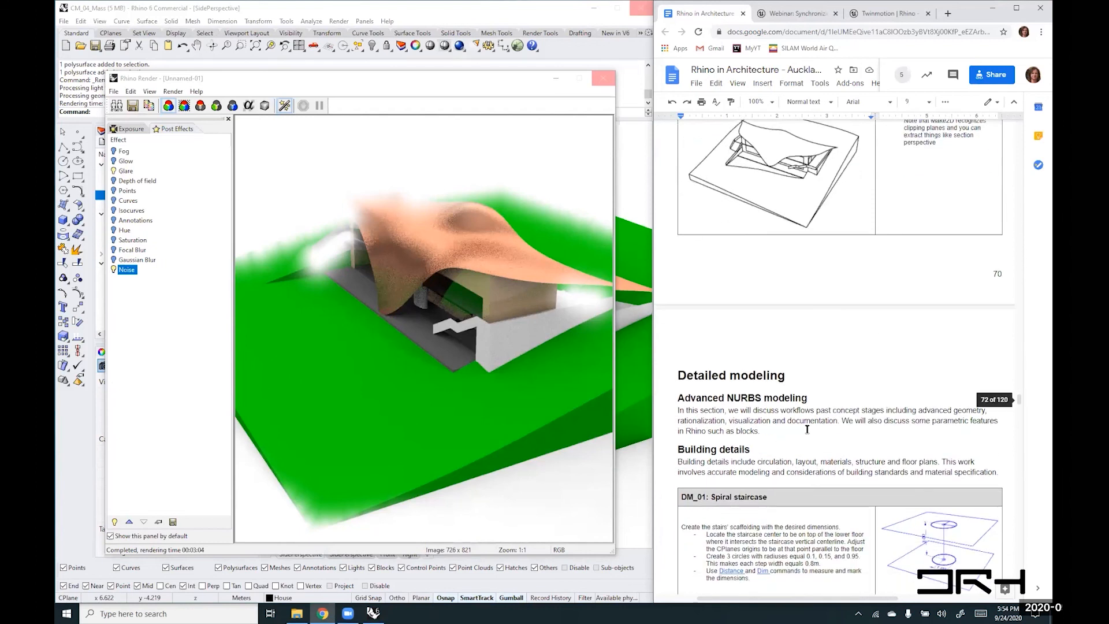